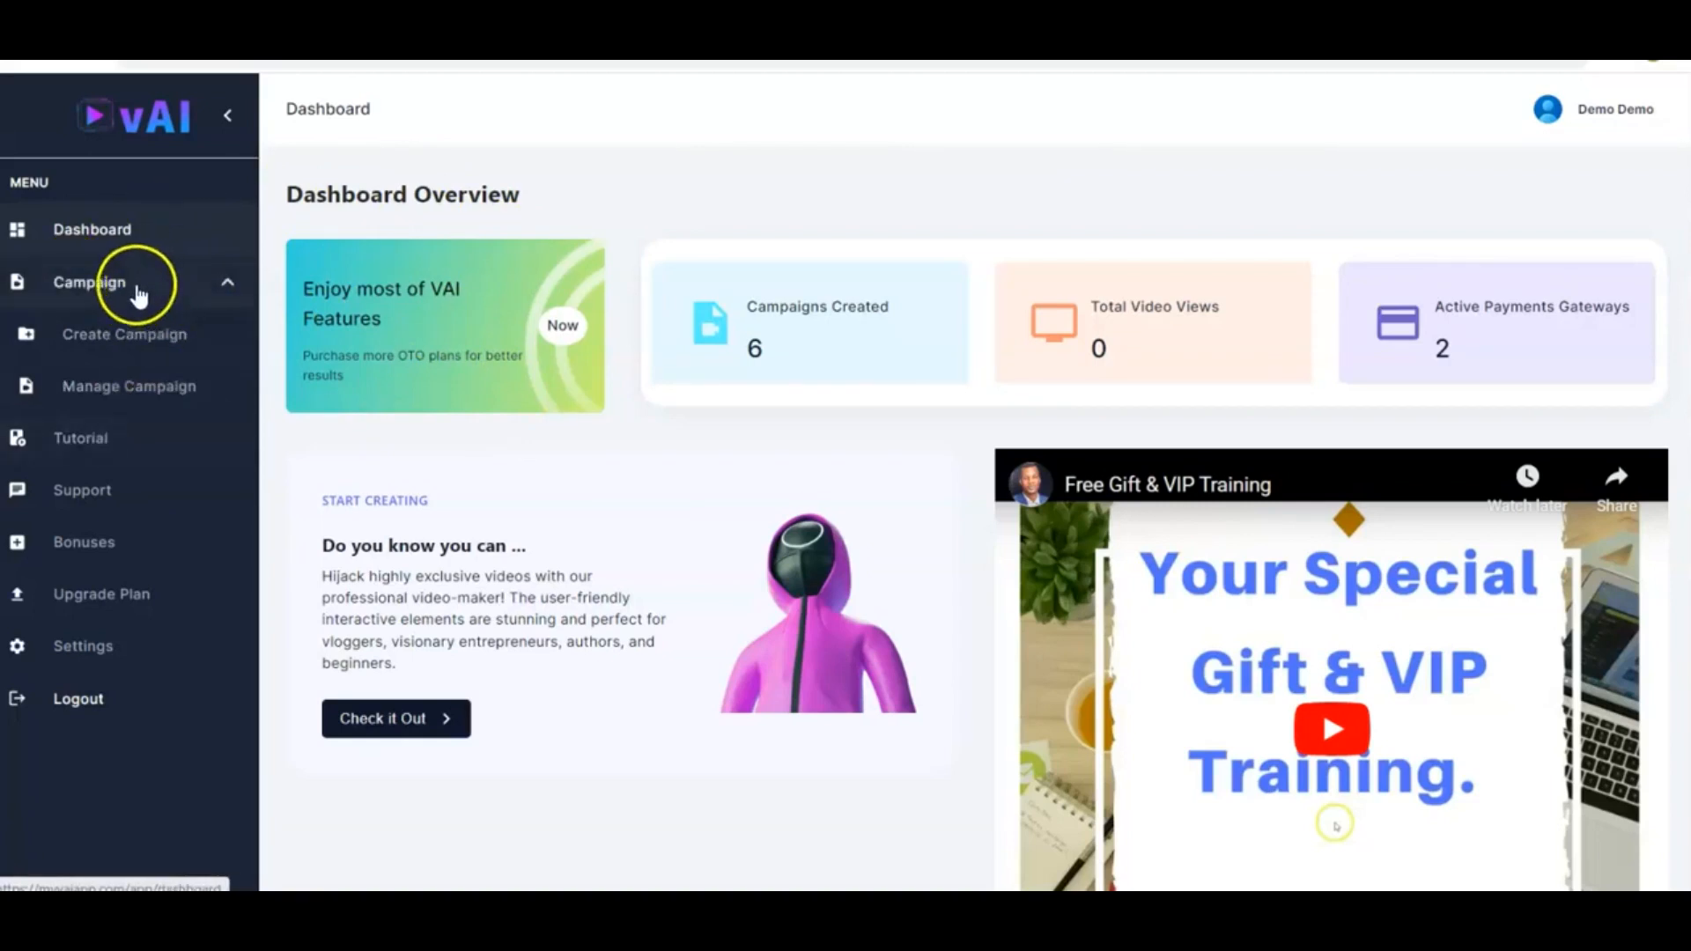
# Open Create Campaign and choose the Search for a video method
pyautogui.click(180, 293)
pyautogui.click(178, 291)
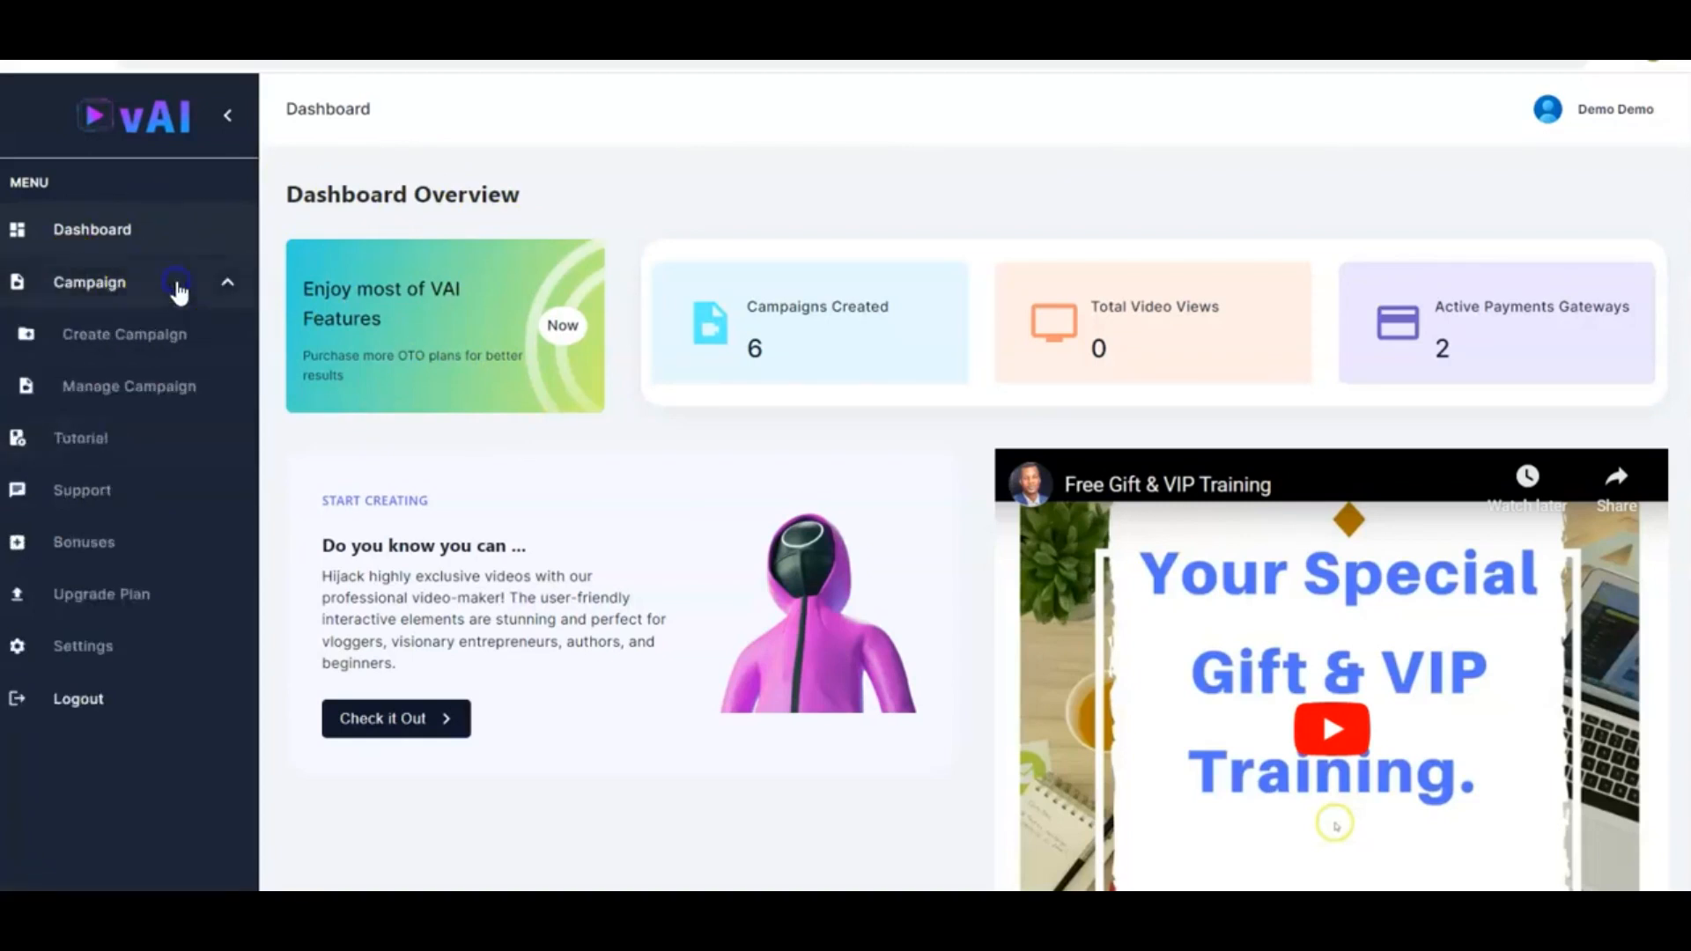
pyautogui.click(151, 349)
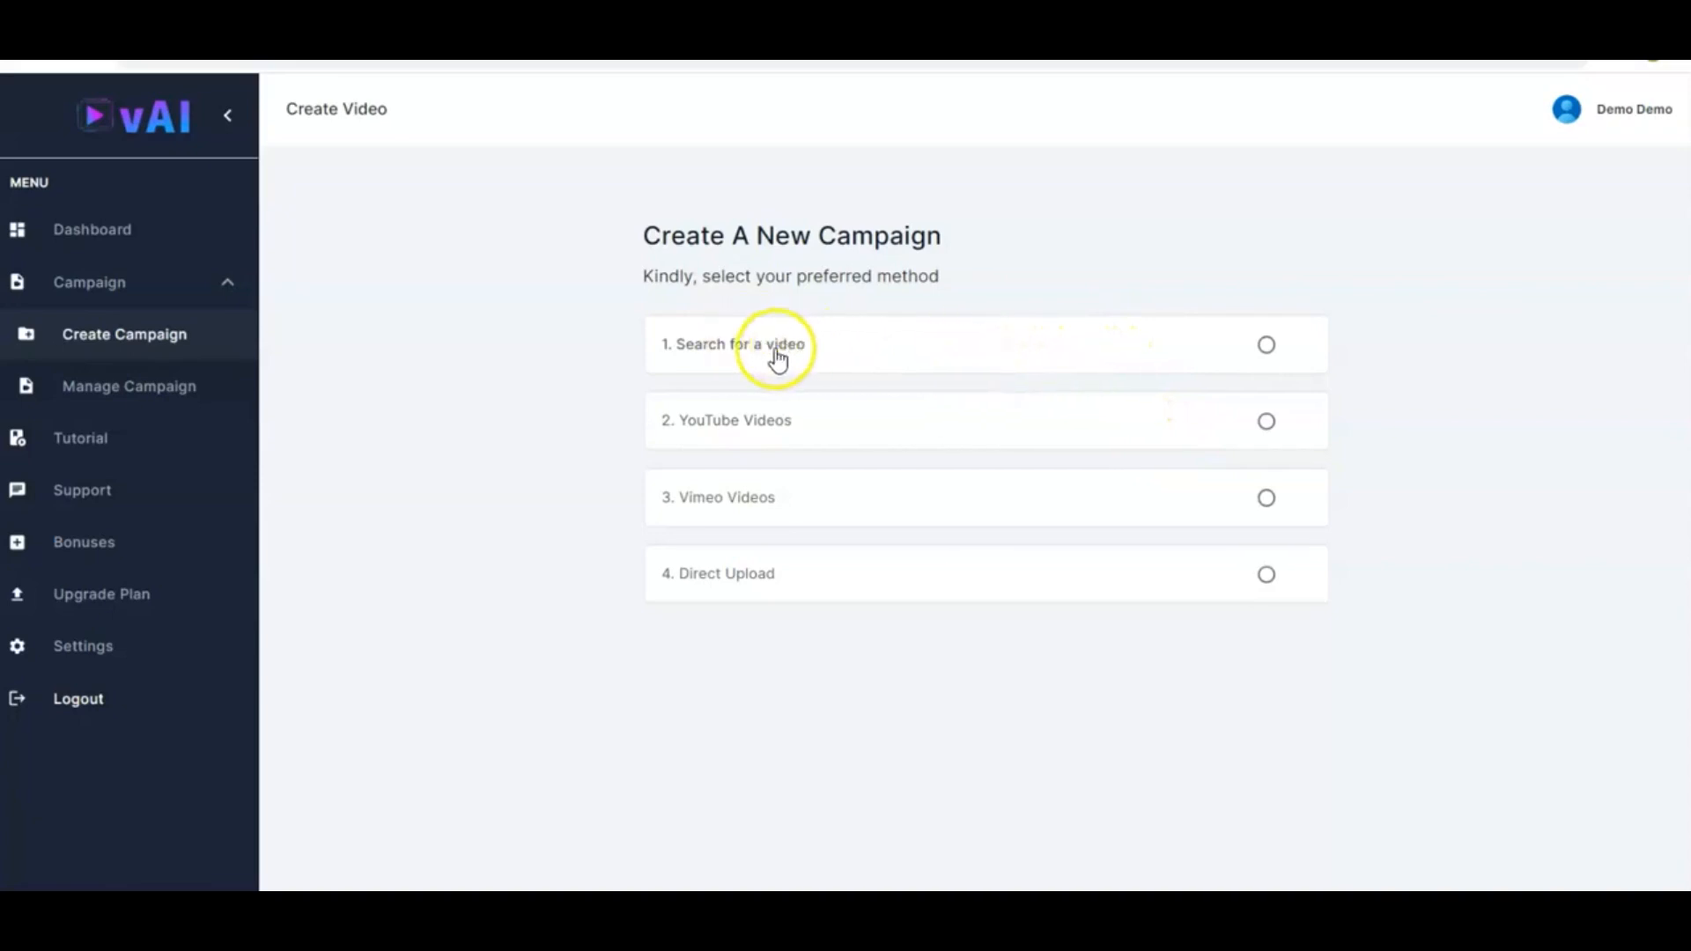
pyautogui.click(1050, 341)
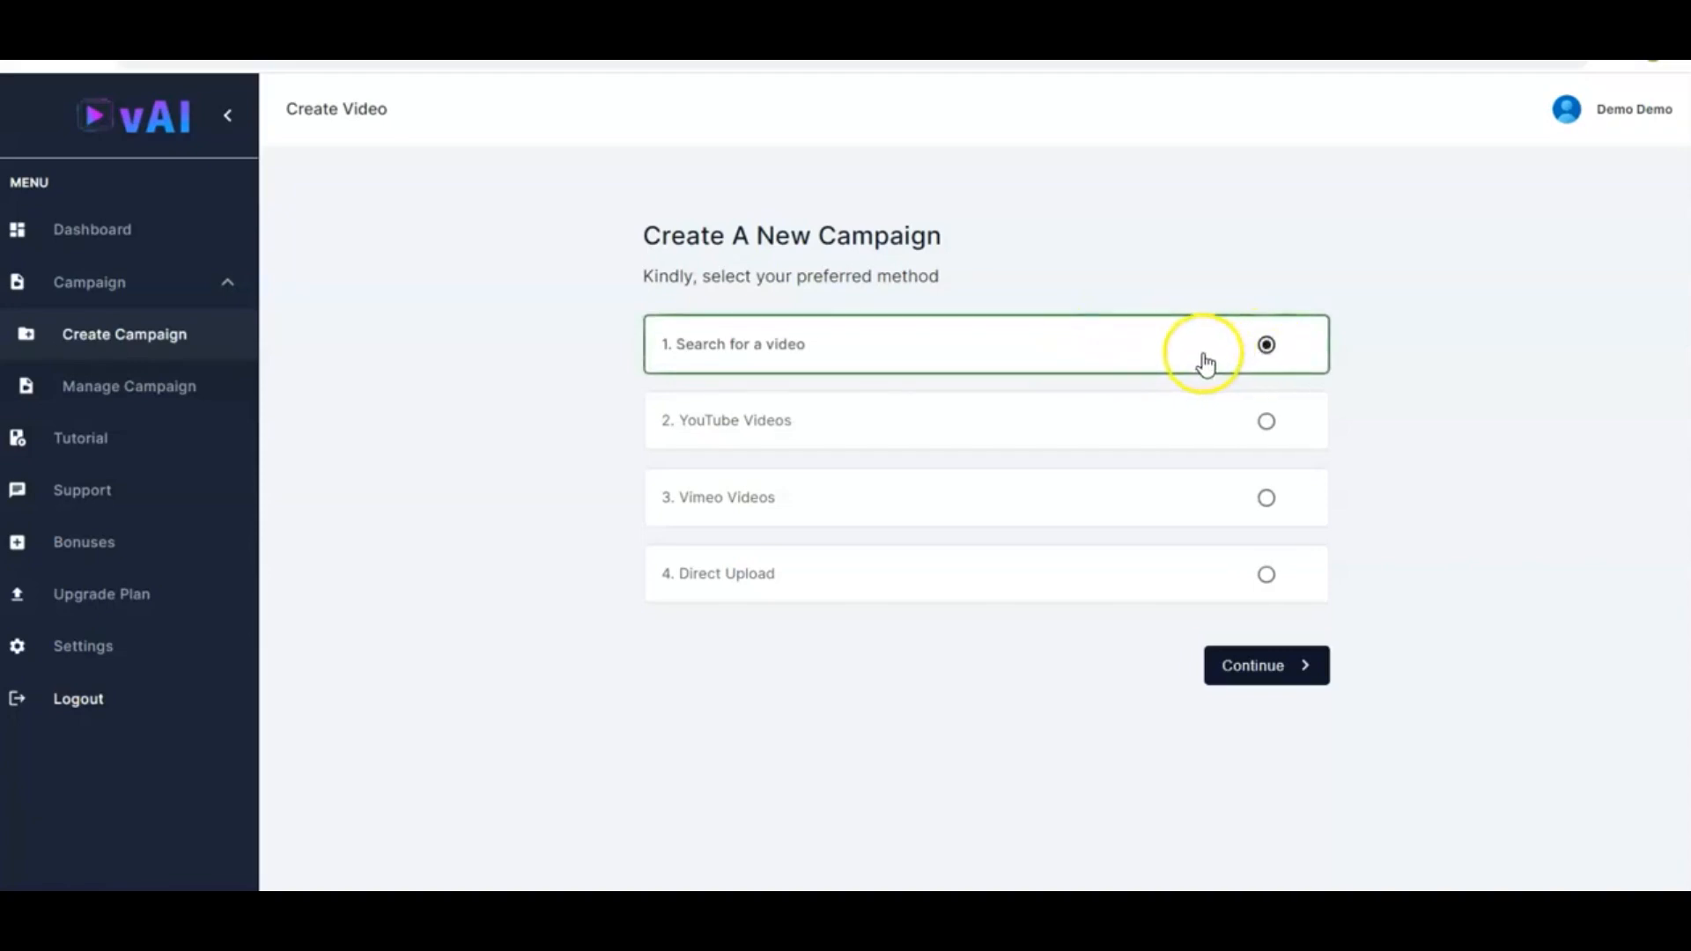
pyautogui.click(1254, 675)
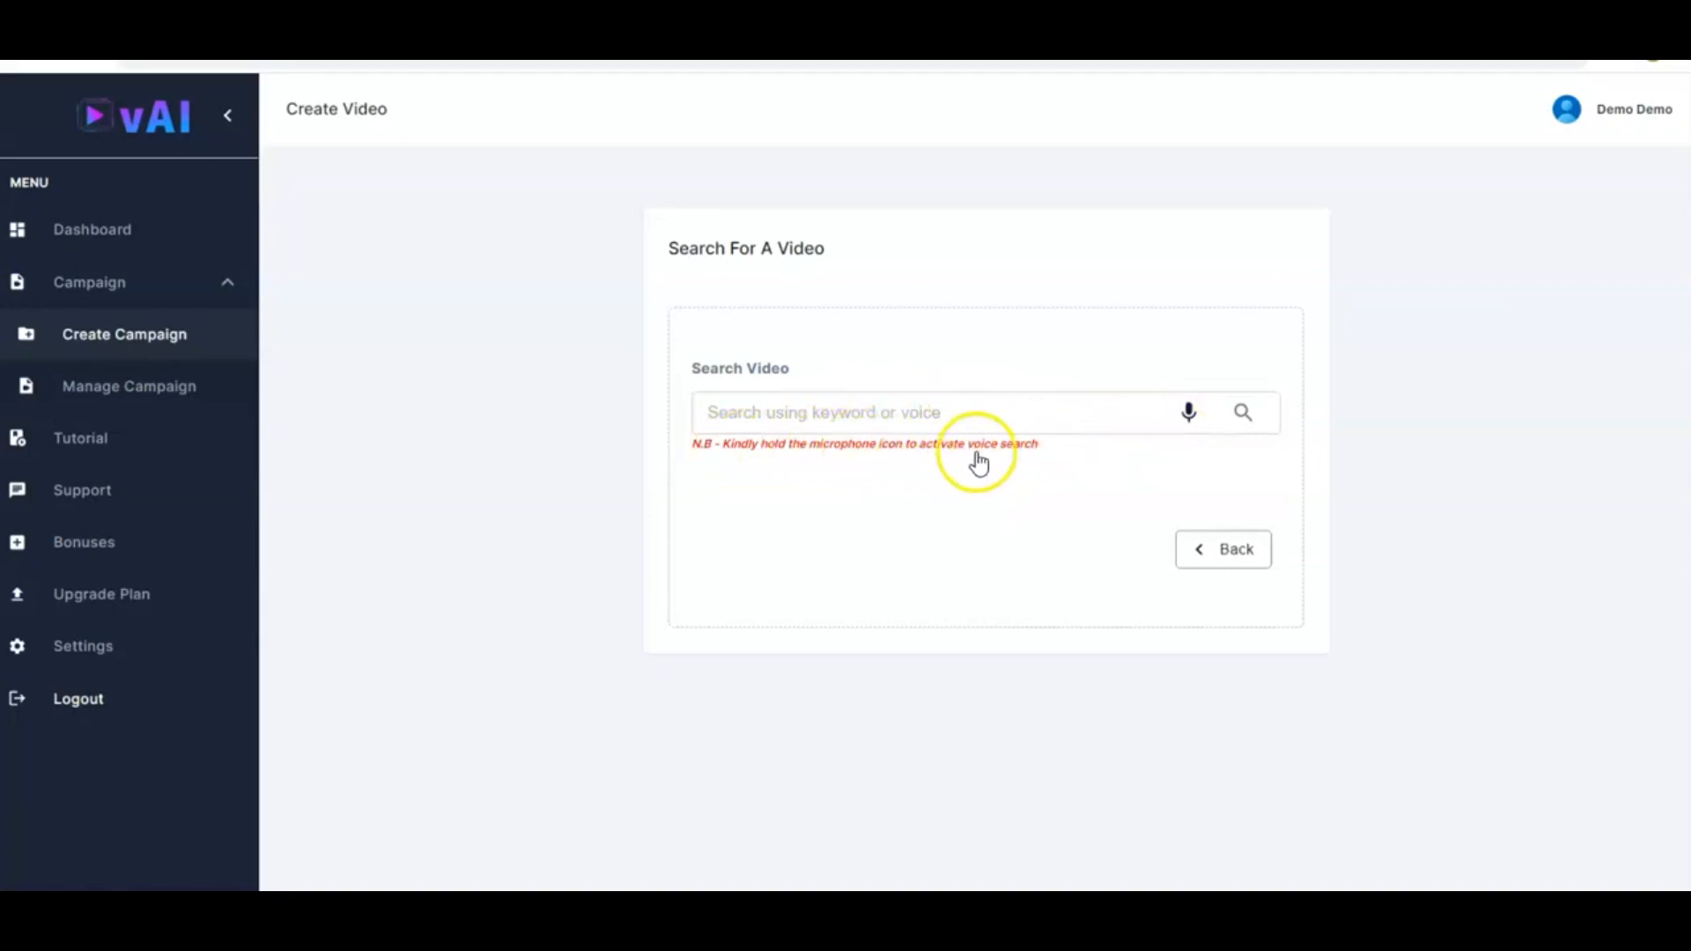
# Search for videos with the keyword "weight loss" and browse the results
pyautogui.click(1189, 421)
pyautogui.scroll(-5, 964, 662)
pyautogui.scroll(-7, 964, 662)
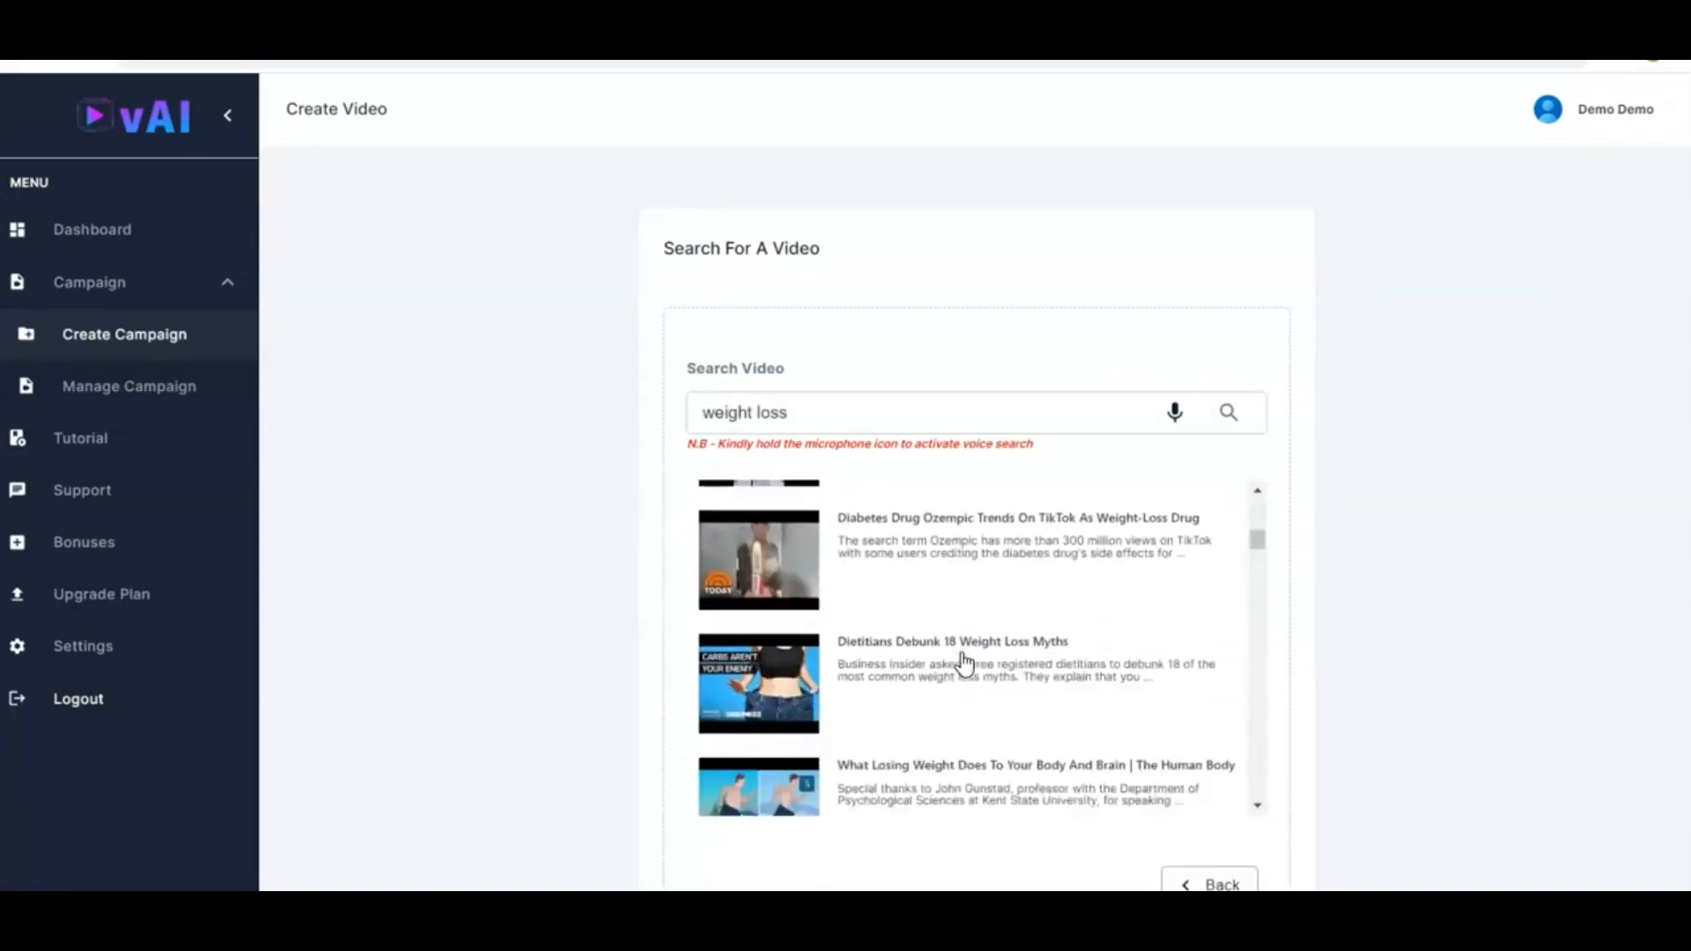
pyautogui.scroll(3, 964, 662)
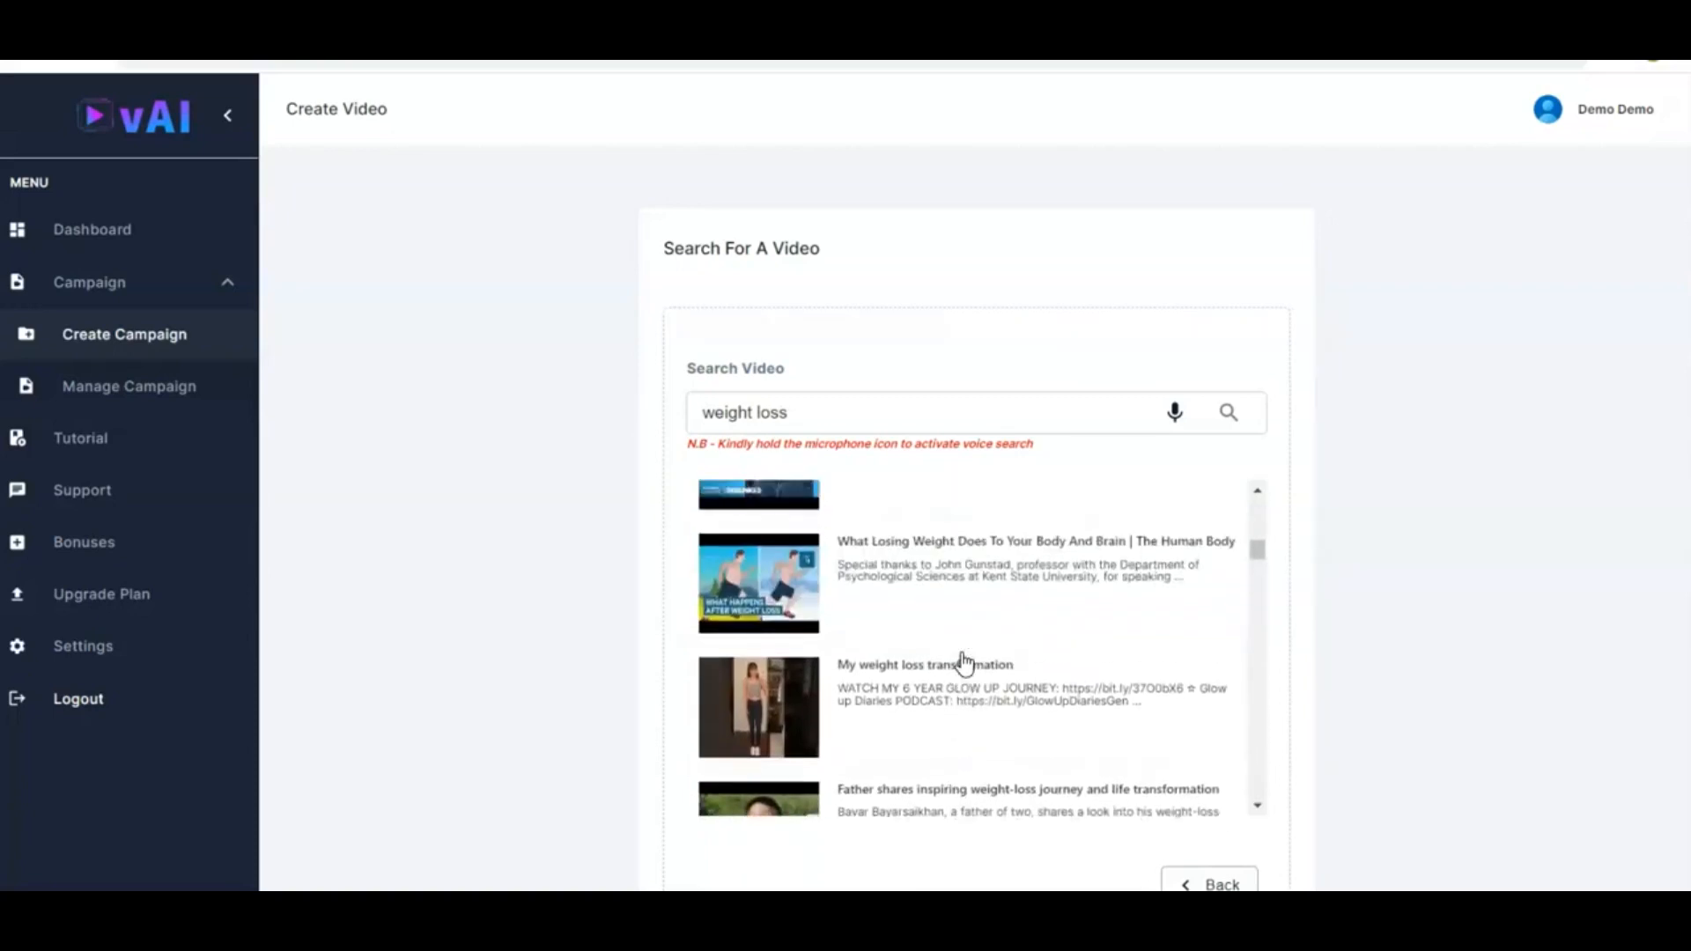
pyautogui.scroll(3, 964, 662)
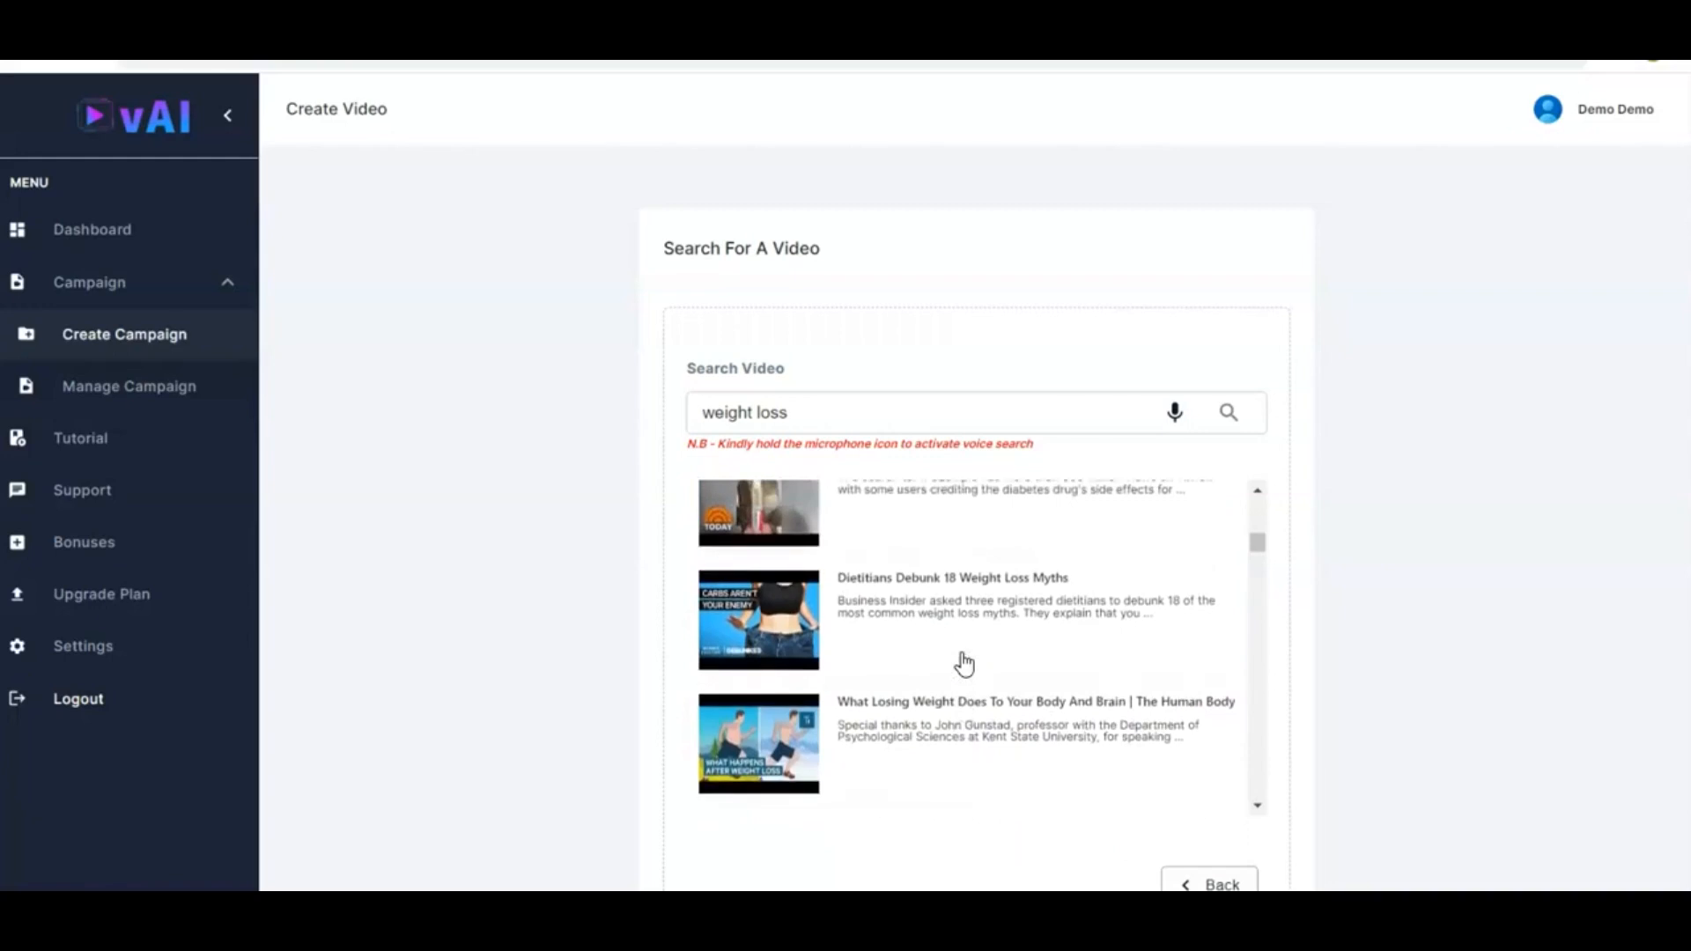
# Select the "Dietitians Debunk 18 Weight Loss Myths" video and continue past its preview
pyautogui.click(917, 606)
pyautogui.scroll(-2, 1076, 687)
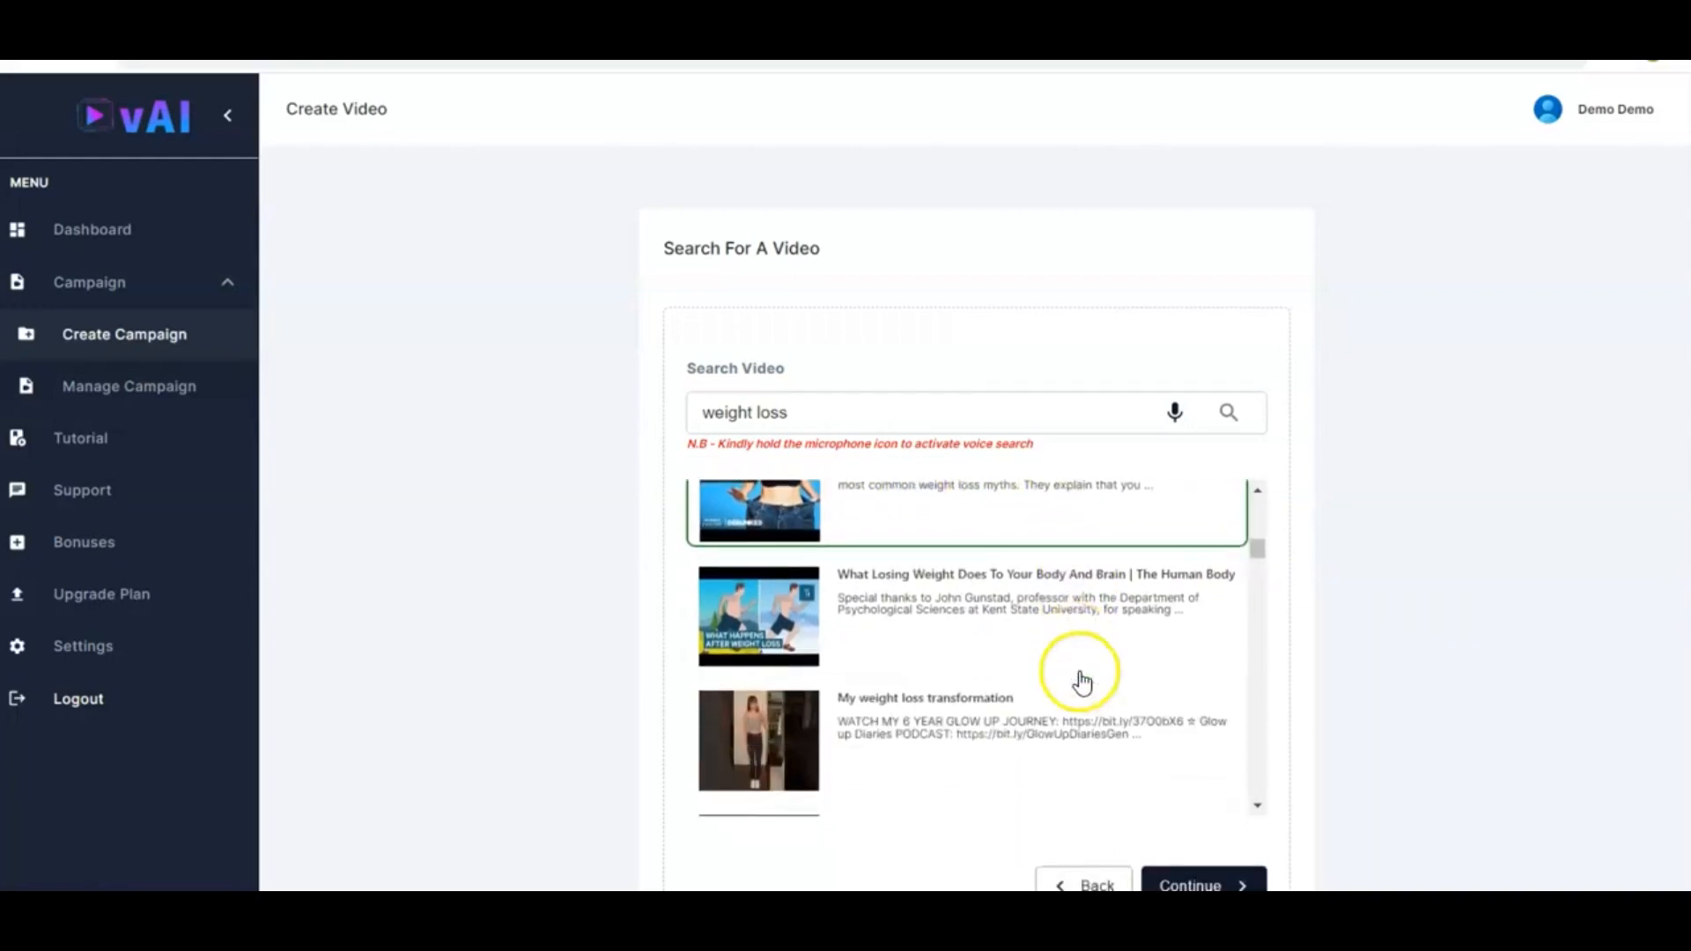
pyautogui.scroll(-1, 1218, 834)
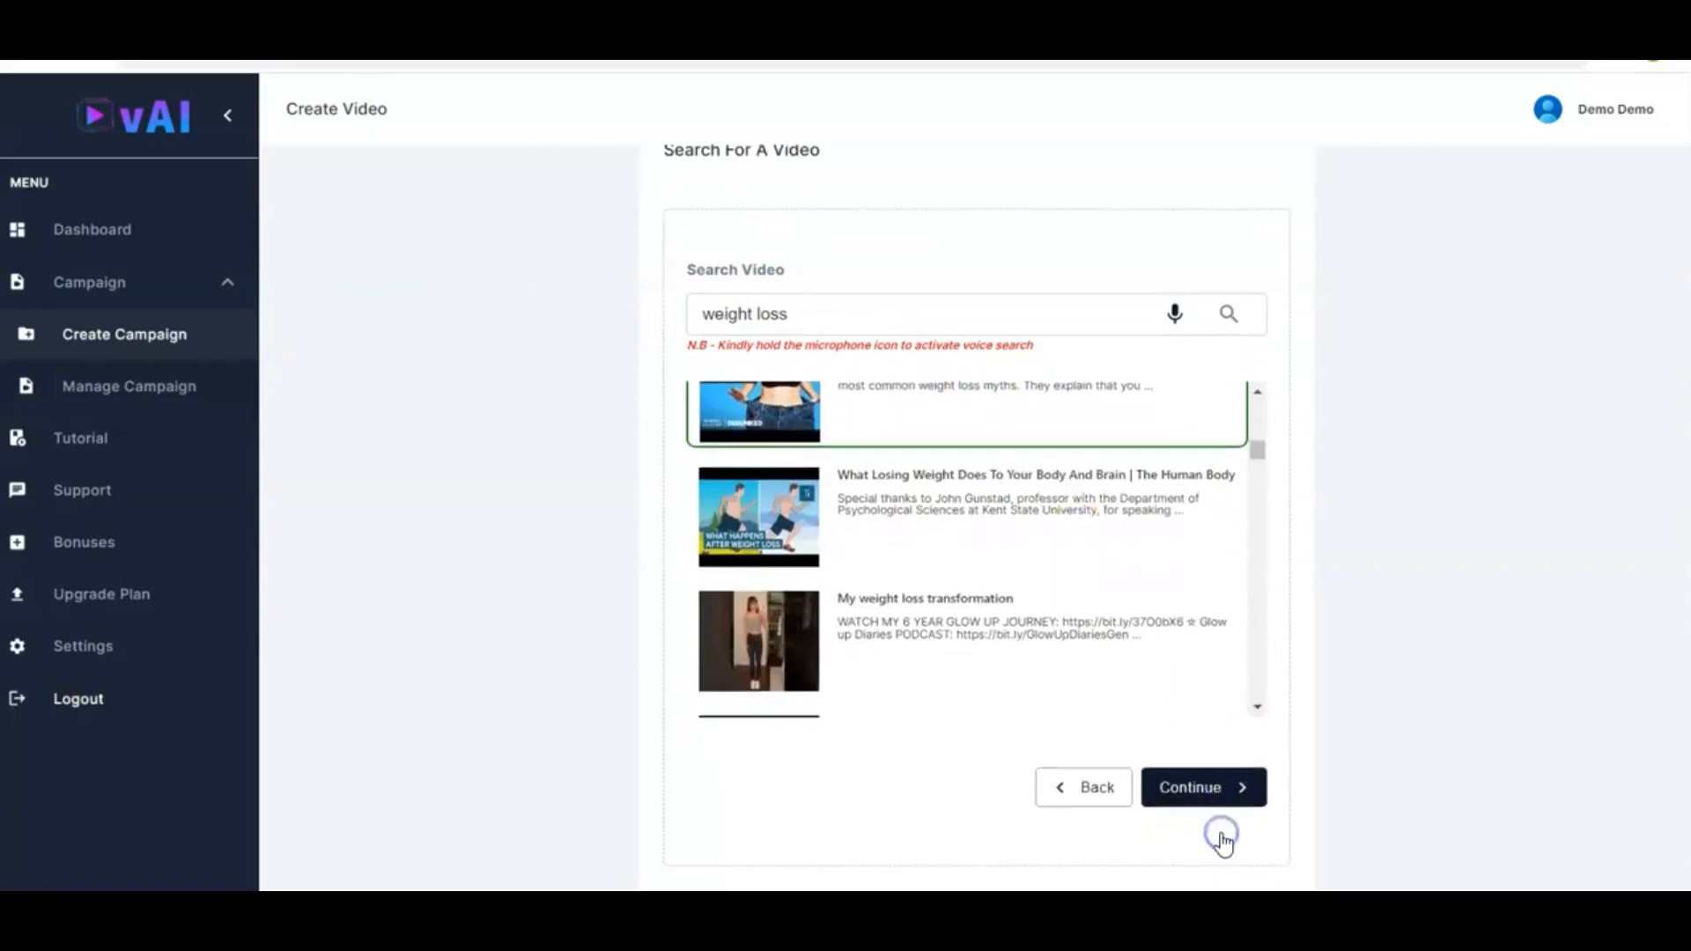
pyautogui.click(1195, 793)
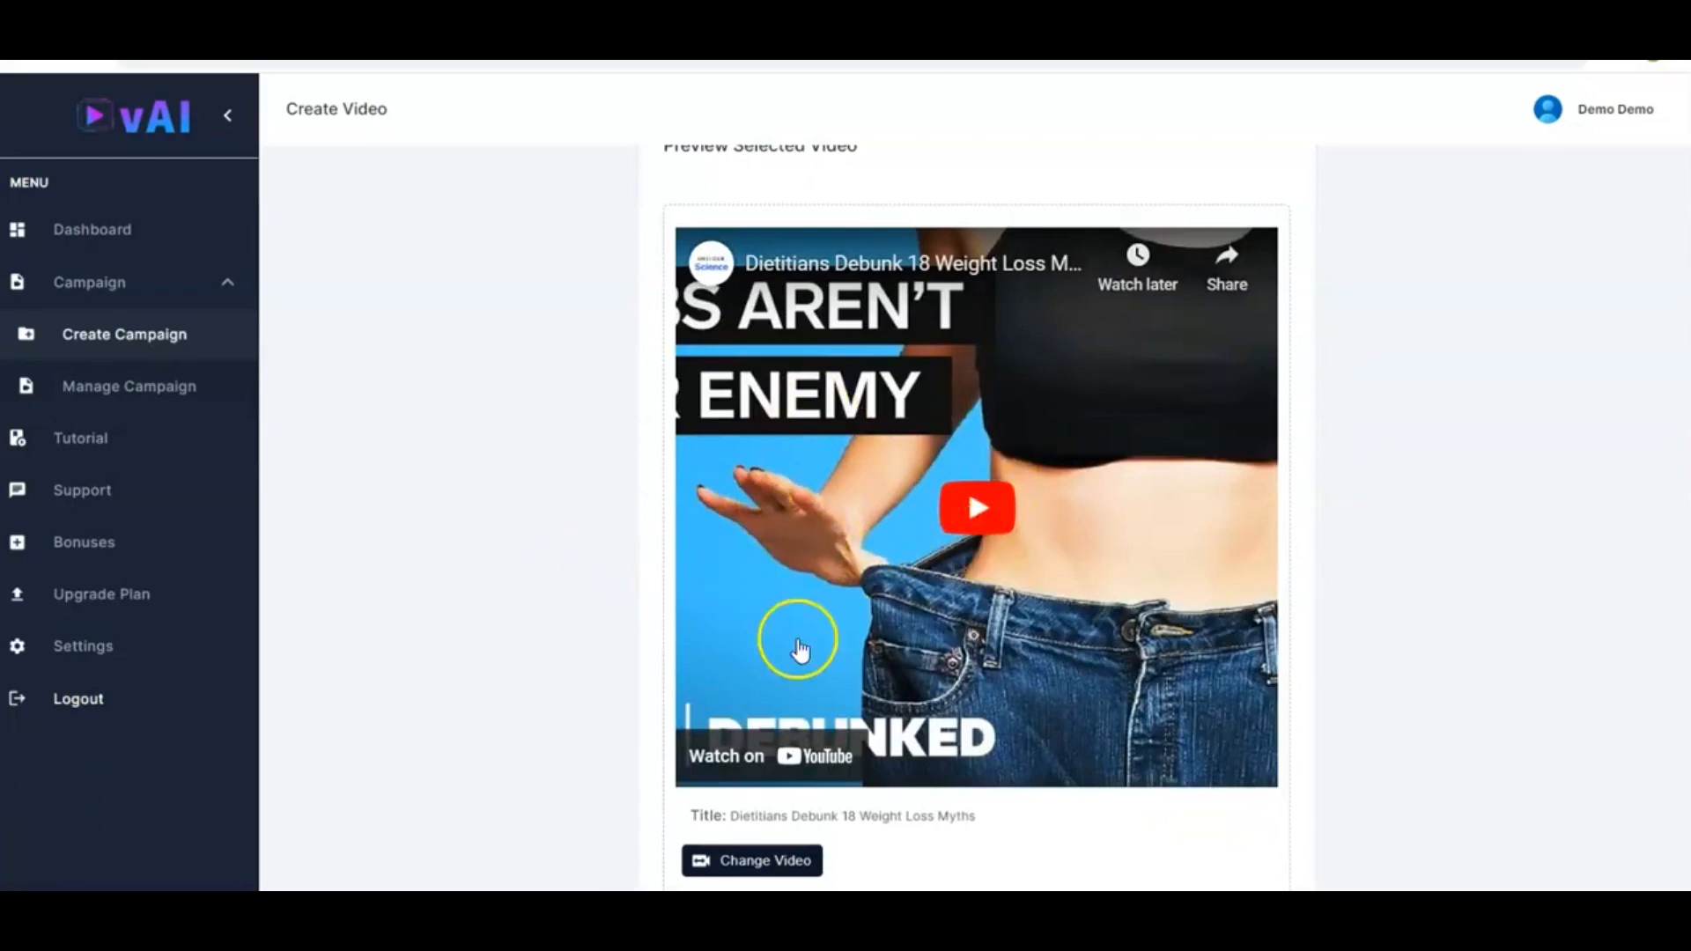
pyautogui.scroll(-2, 648, 676)
pyautogui.scroll(-3, 650, 679)
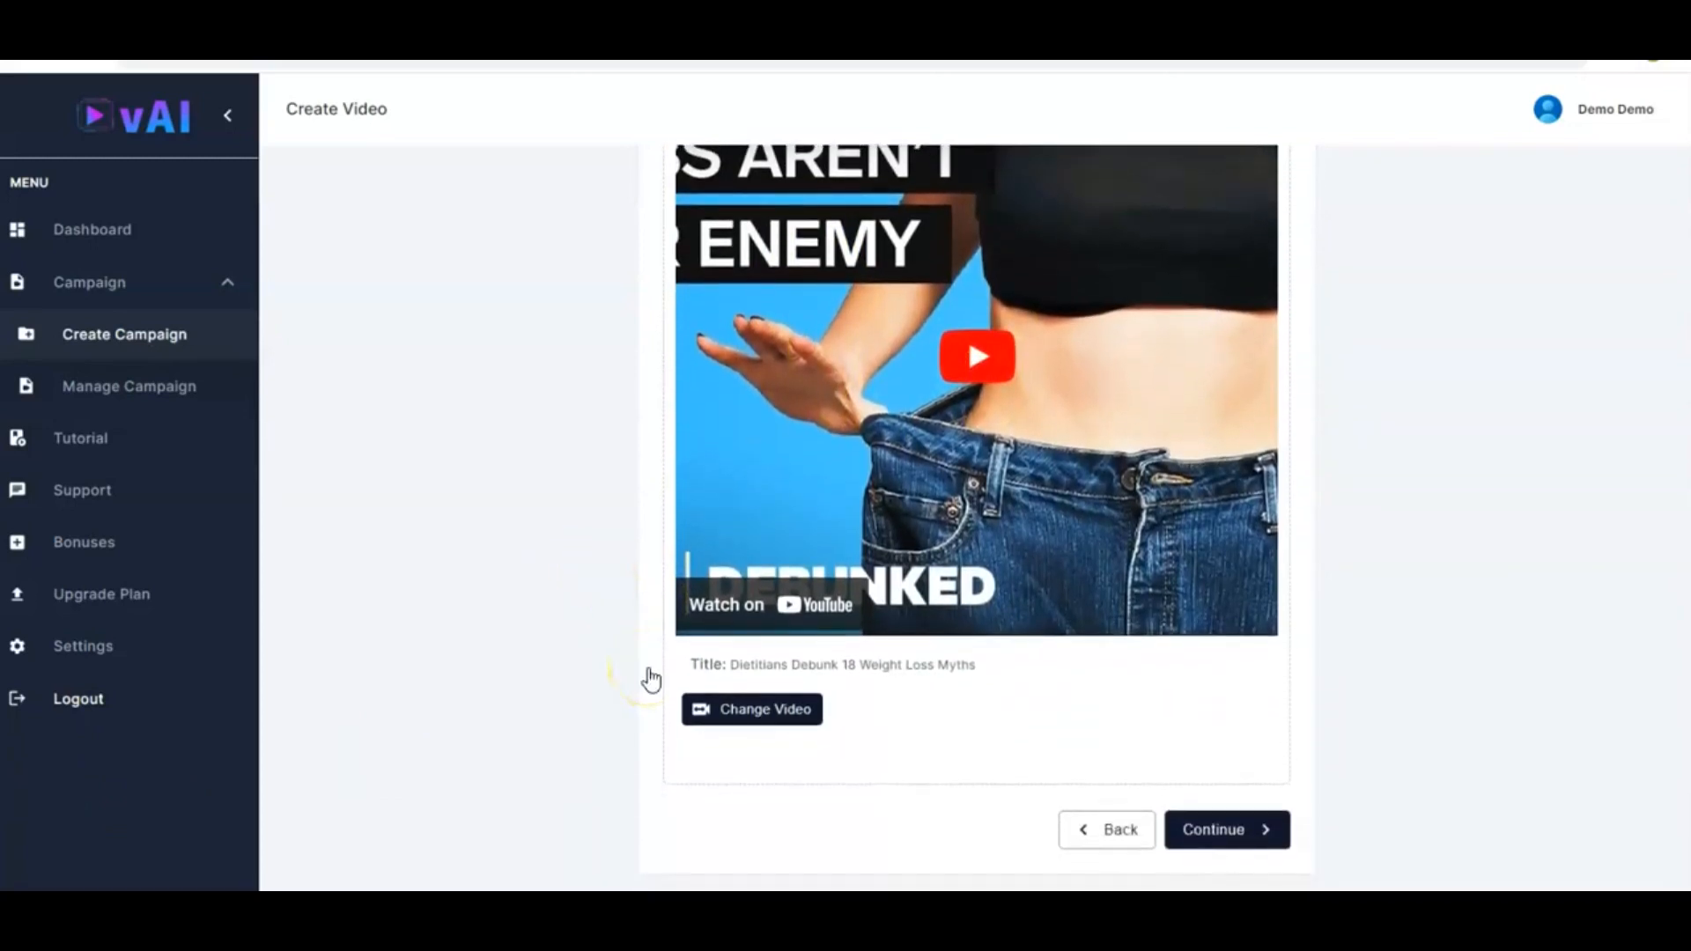
pyautogui.click(1249, 803)
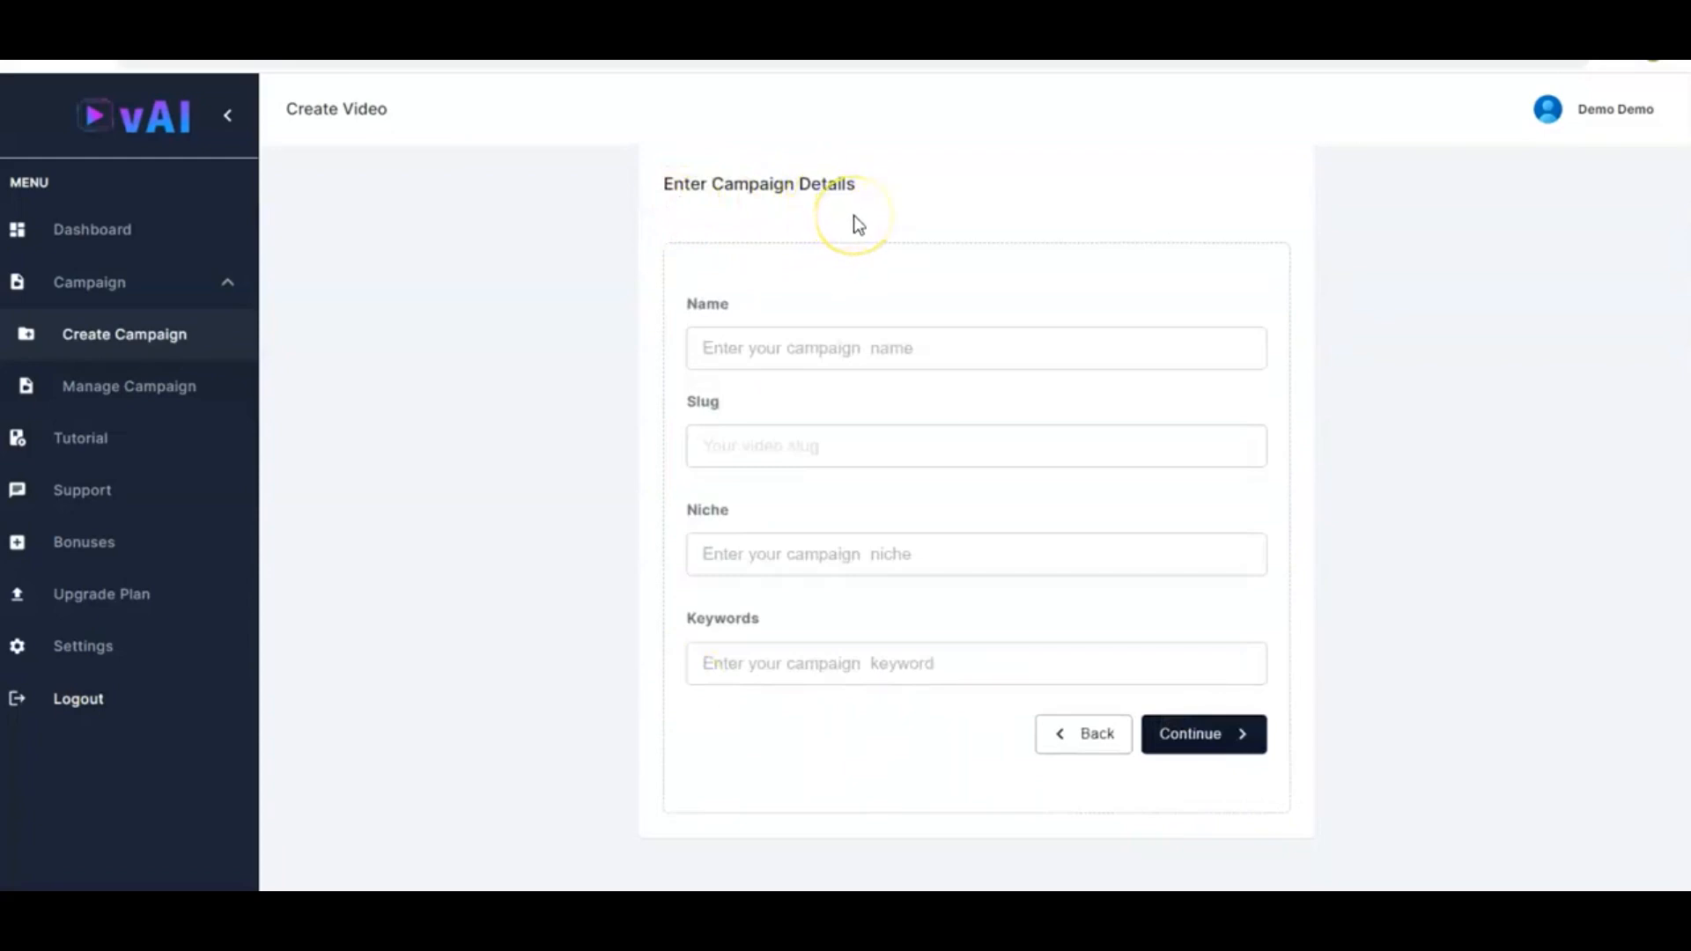
# Enter campaign name ABL Weight Maestro, niche Weight Loss, keywords weight, loss, exercise, fruit, then create and save the campaign
pyautogui.click(860, 342)
pyautogui.click(754, 447)
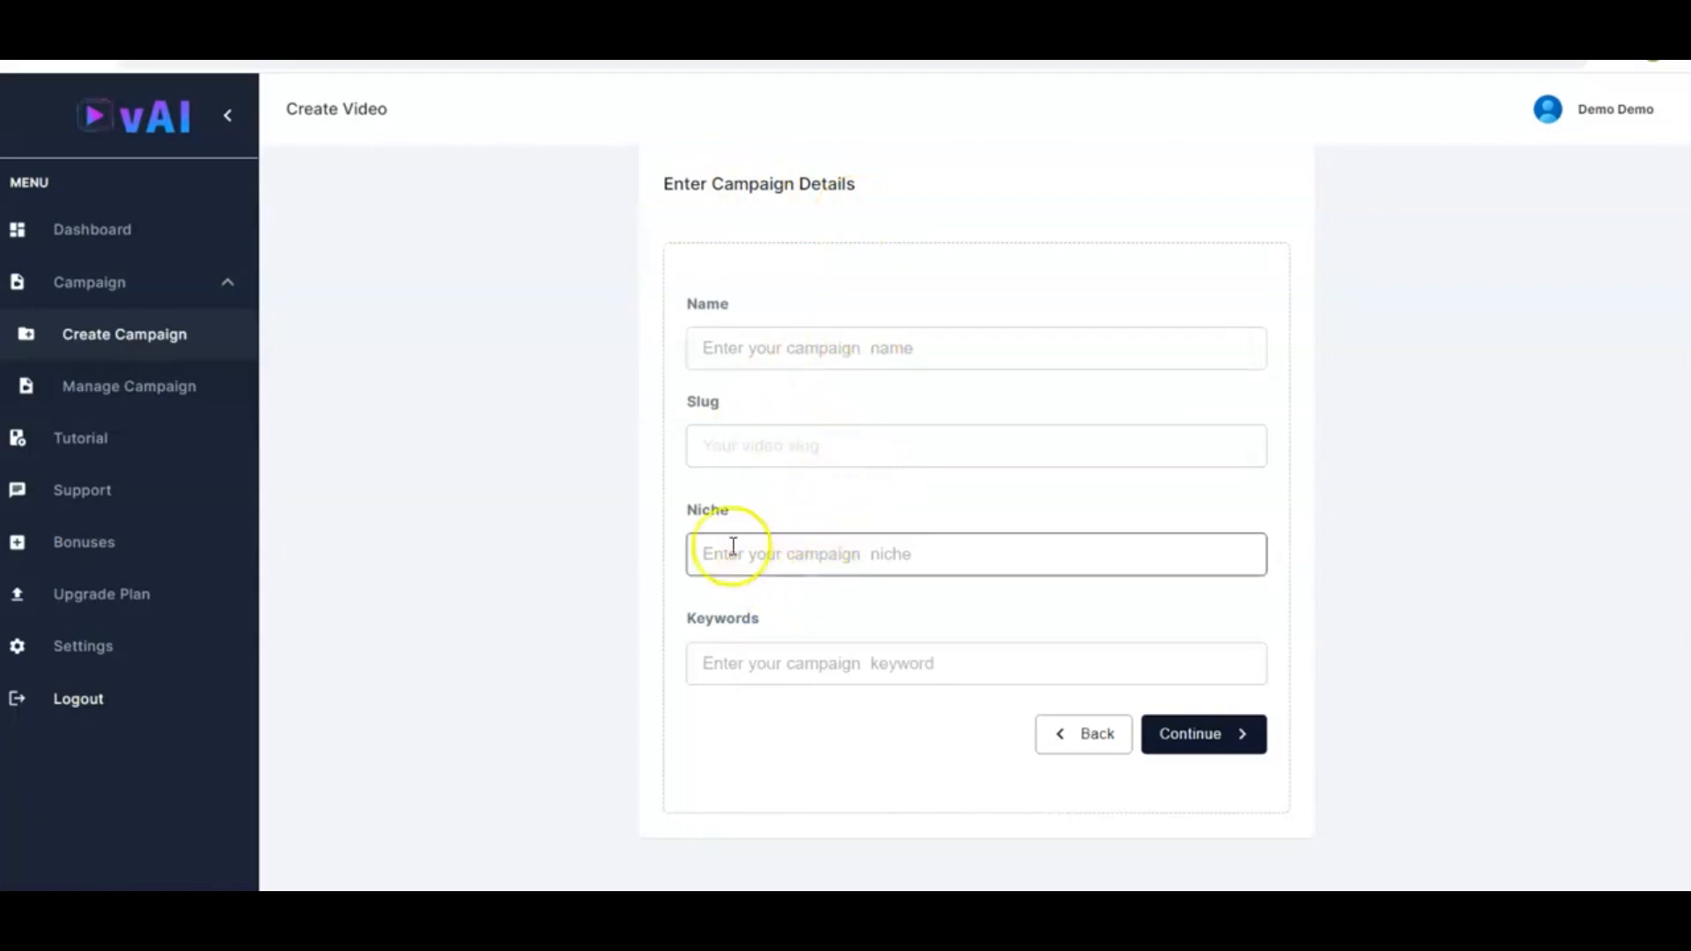
pyautogui.click(860, 345)
pyautogui.write('ABL Weight Maestro')
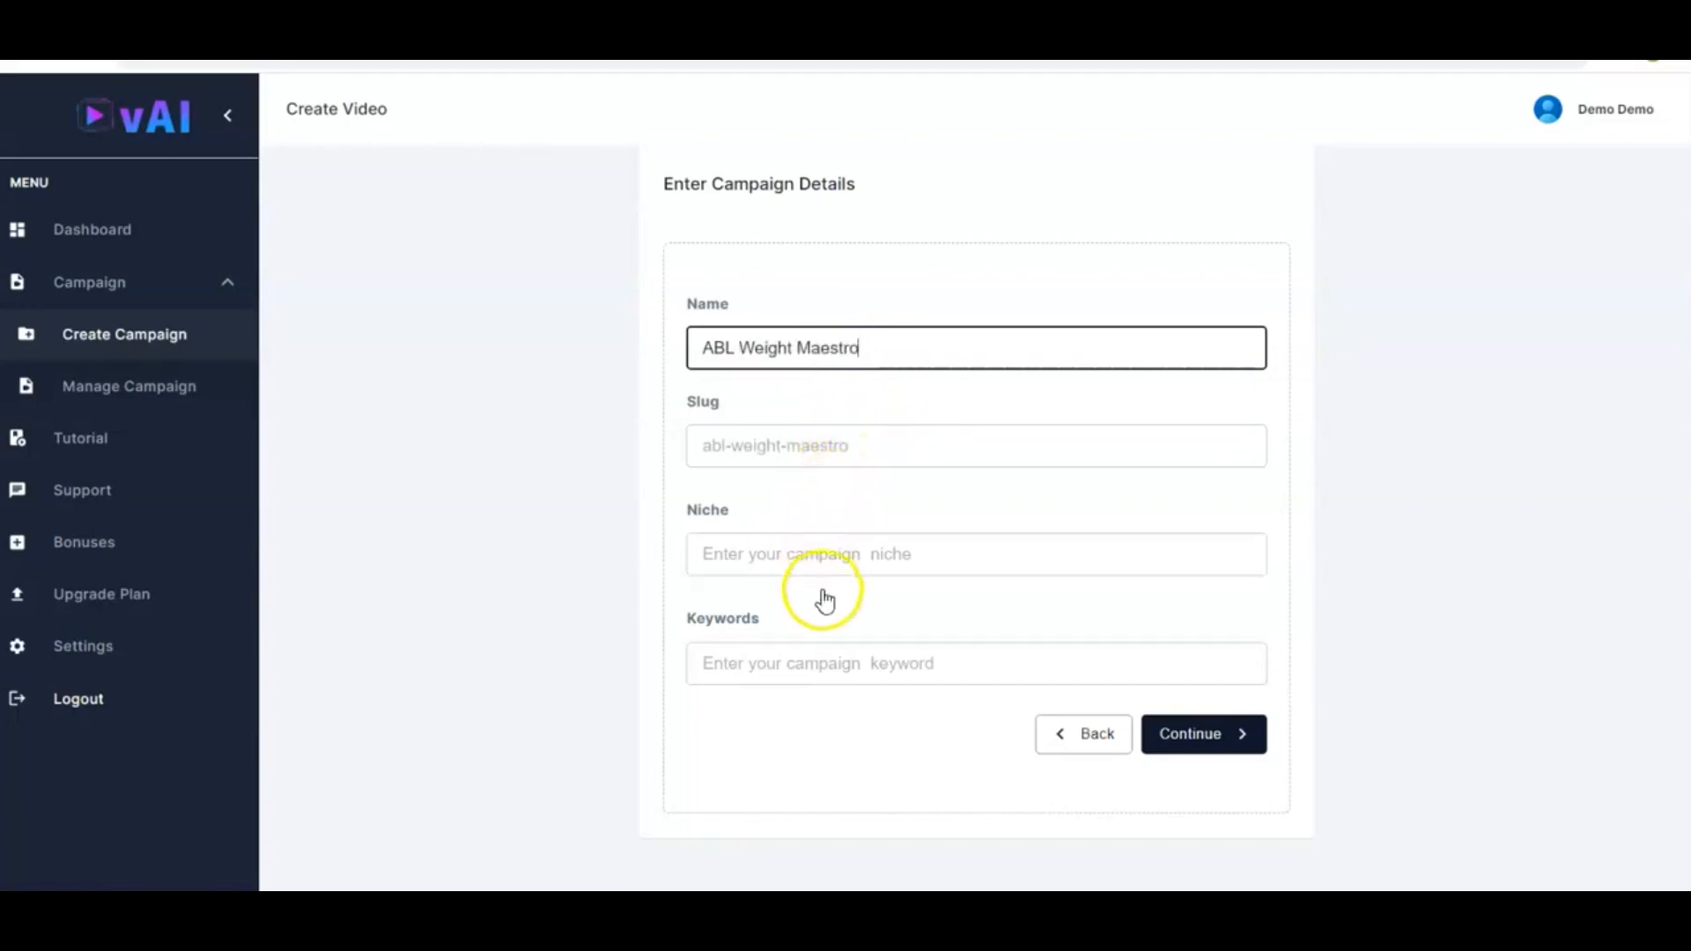
pyautogui.click(868, 555)
pyautogui.write('Weight Loss')
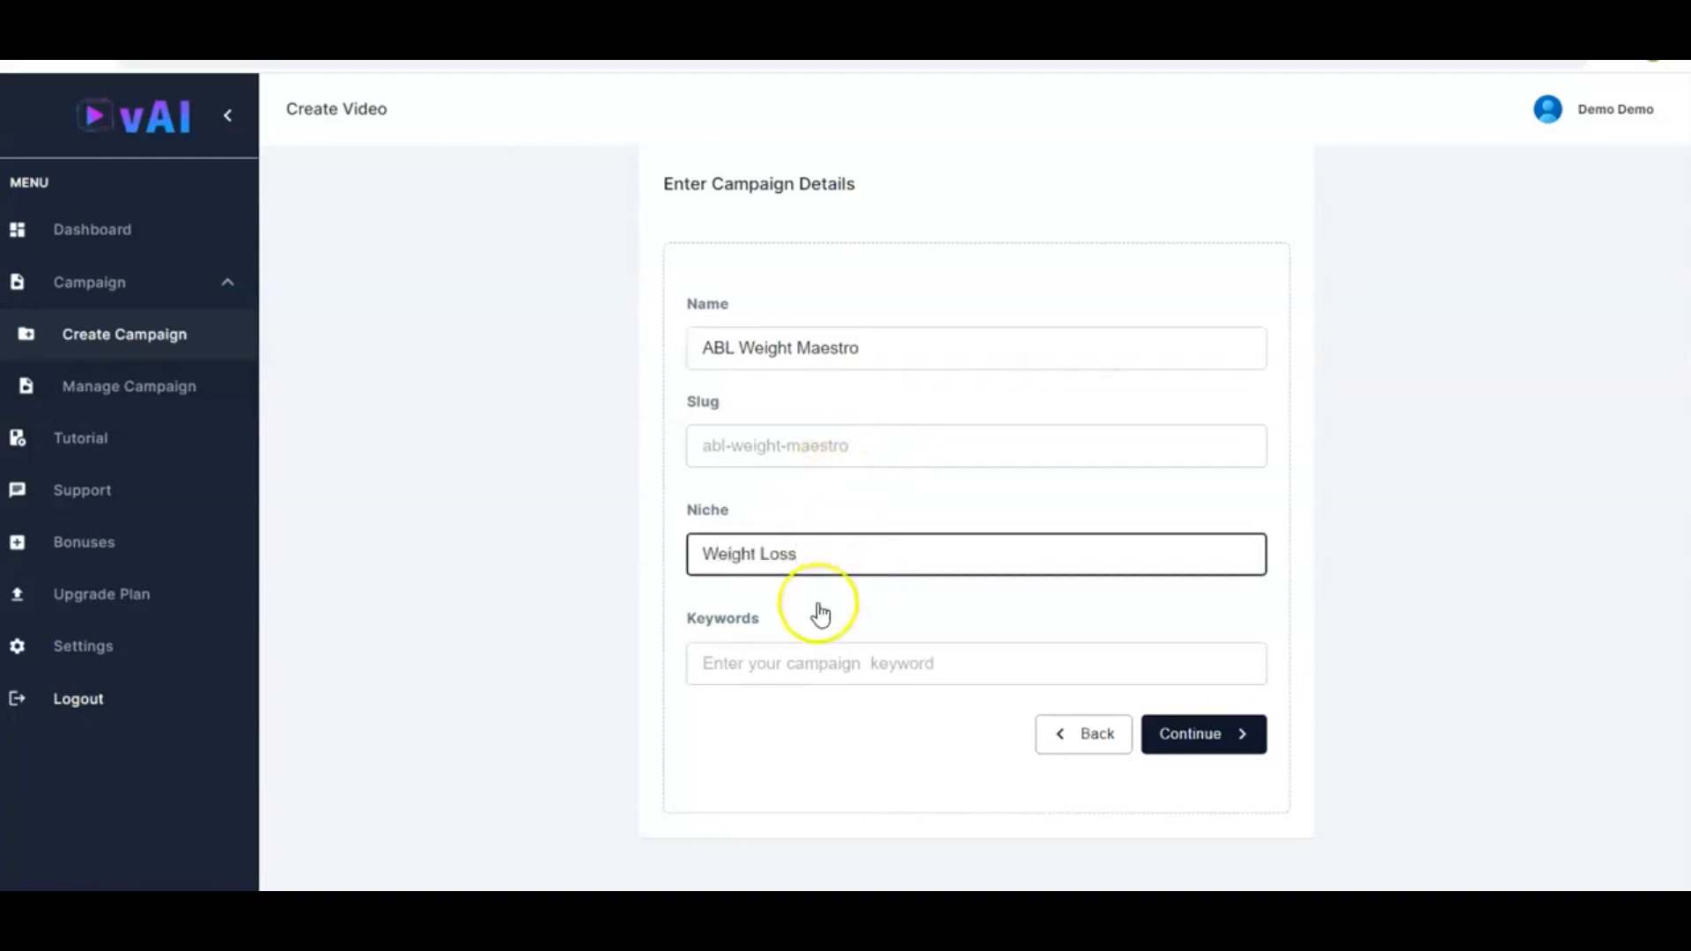
pyautogui.click(813, 678)
pyautogui.write('w')
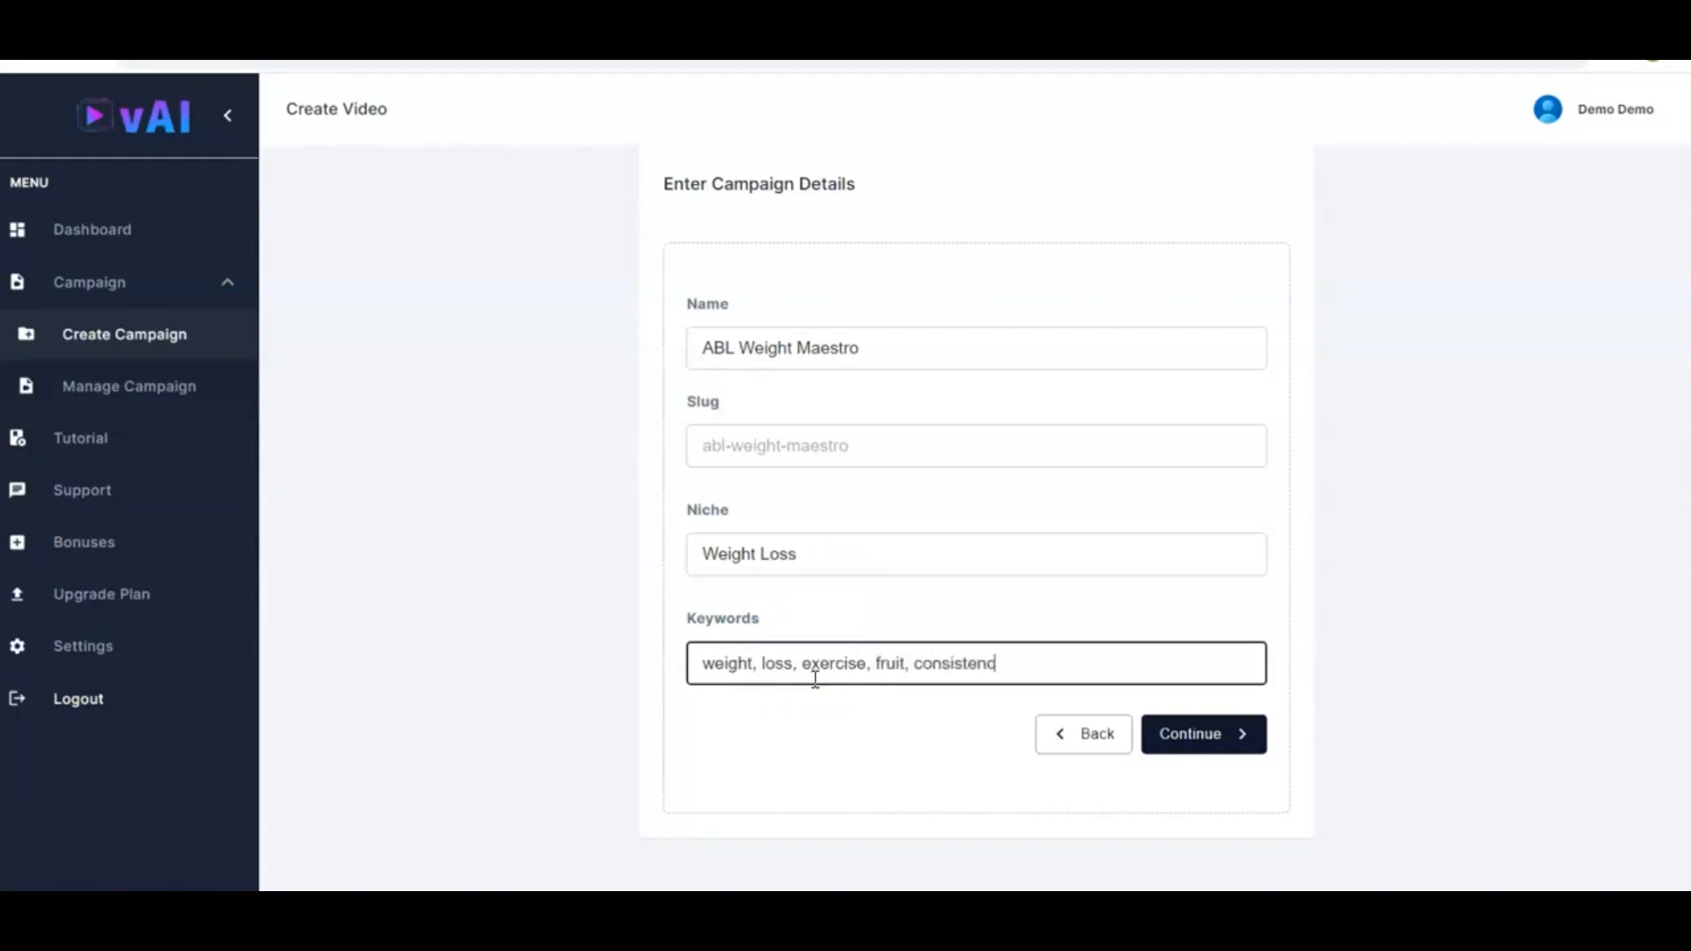
pyautogui.click(1205, 737)
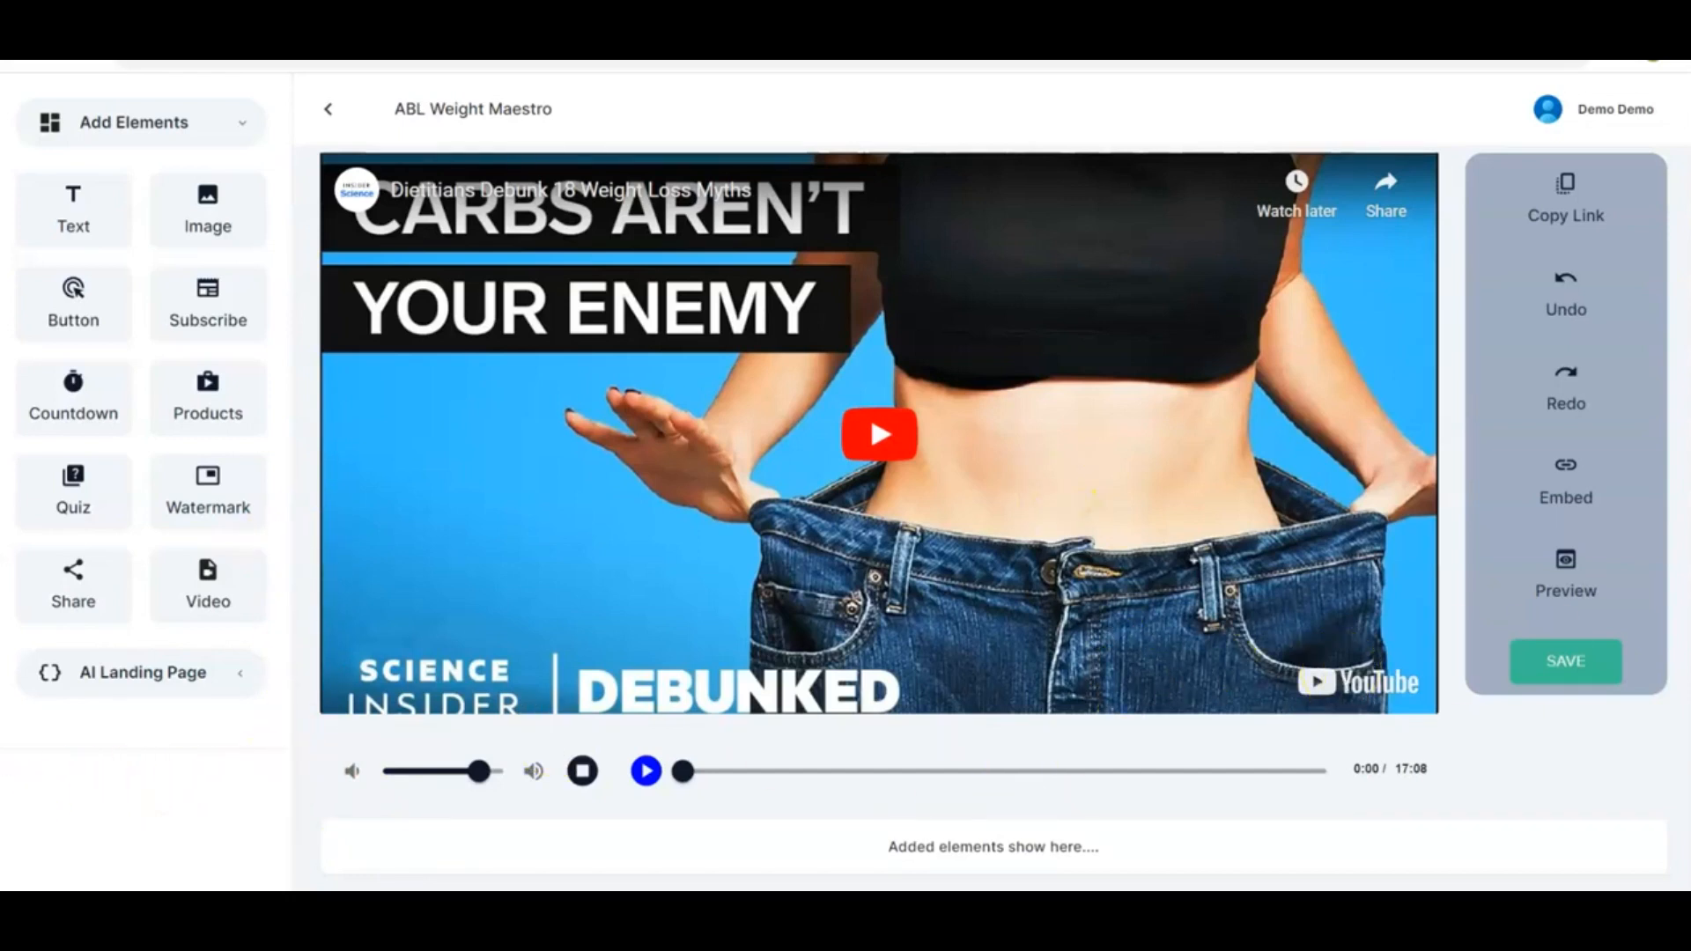
pyautogui.click(1572, 669)
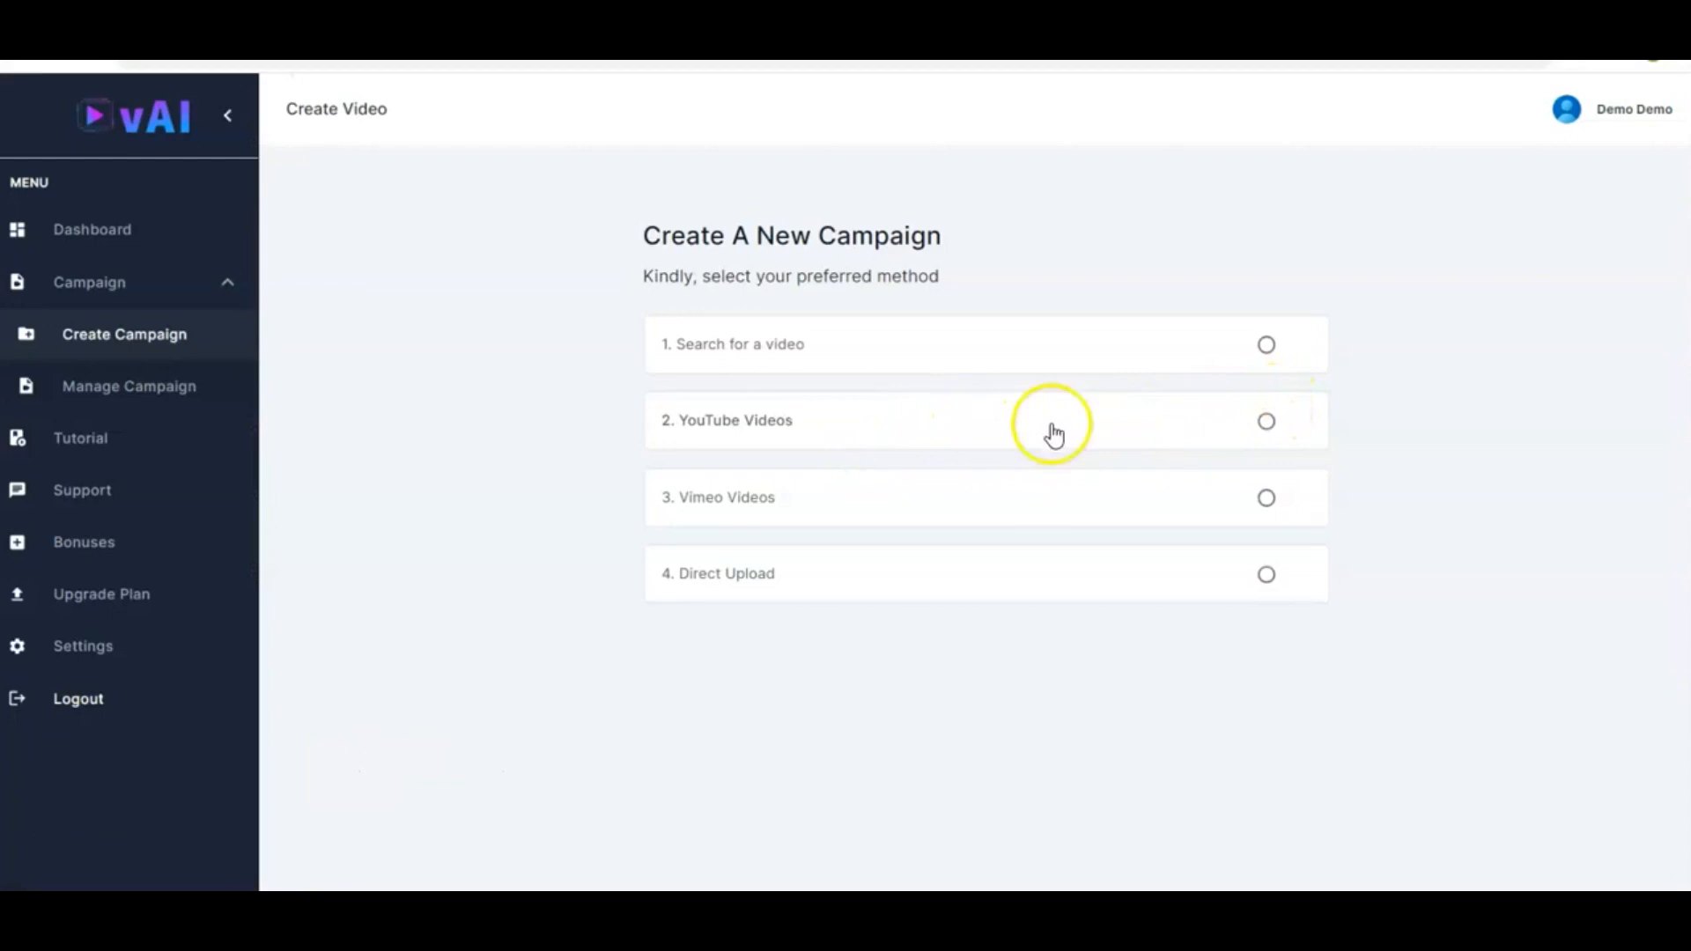
pyautogui.click(1265, 421)
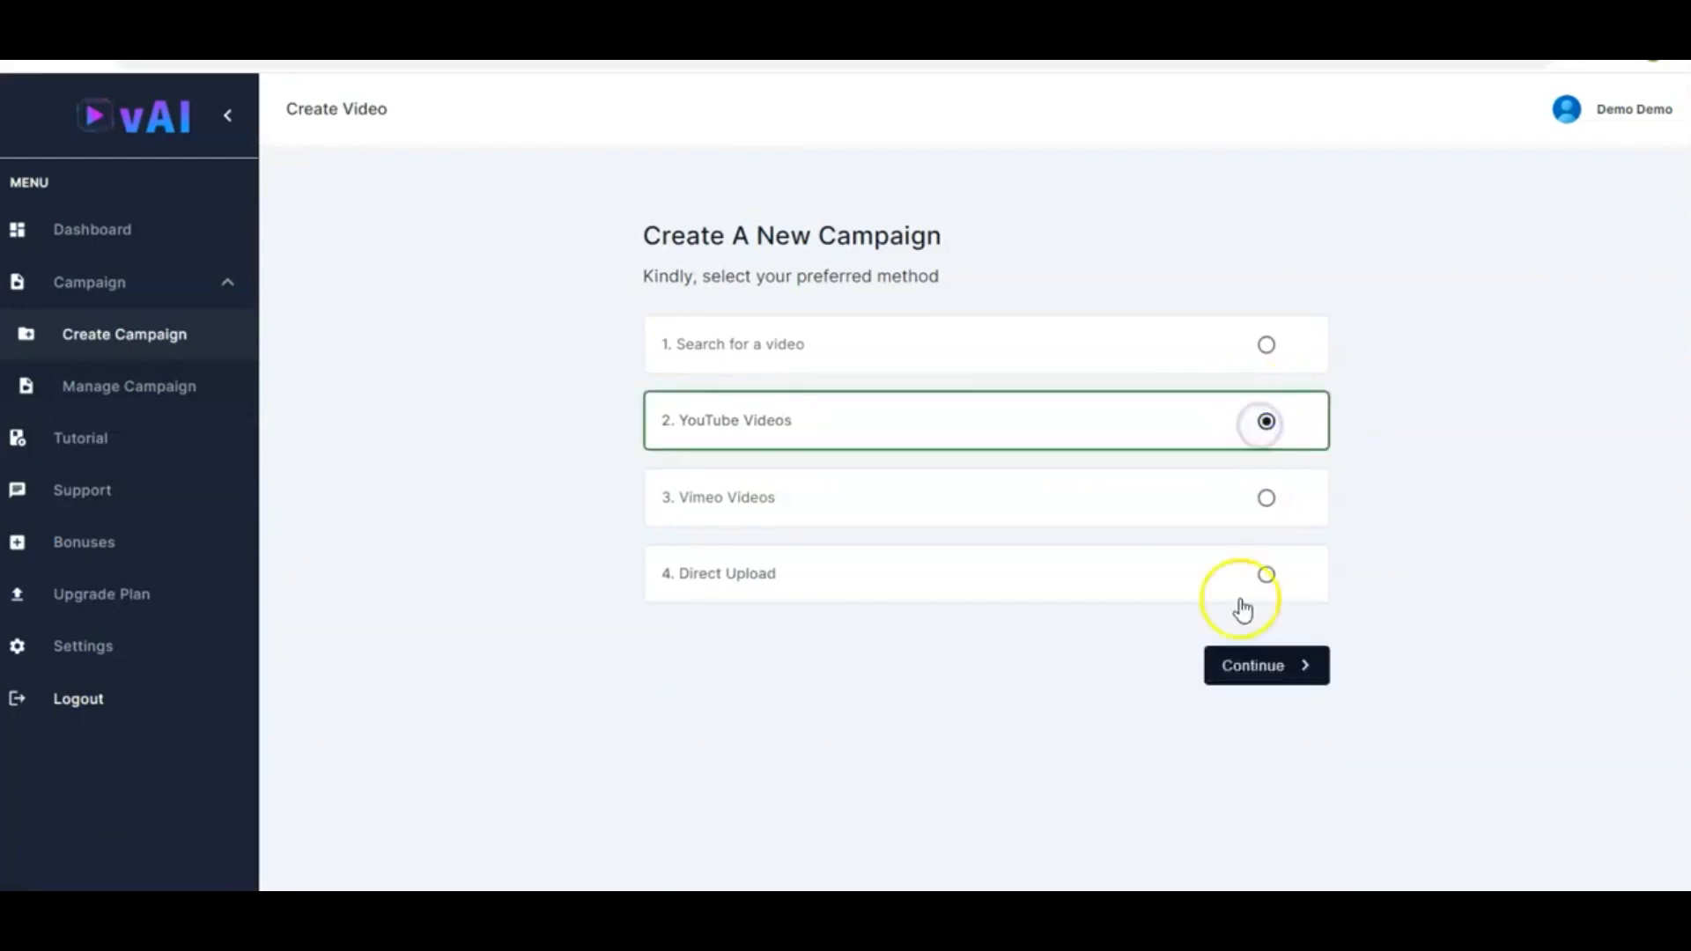
pyautogui.click(1248, 677)
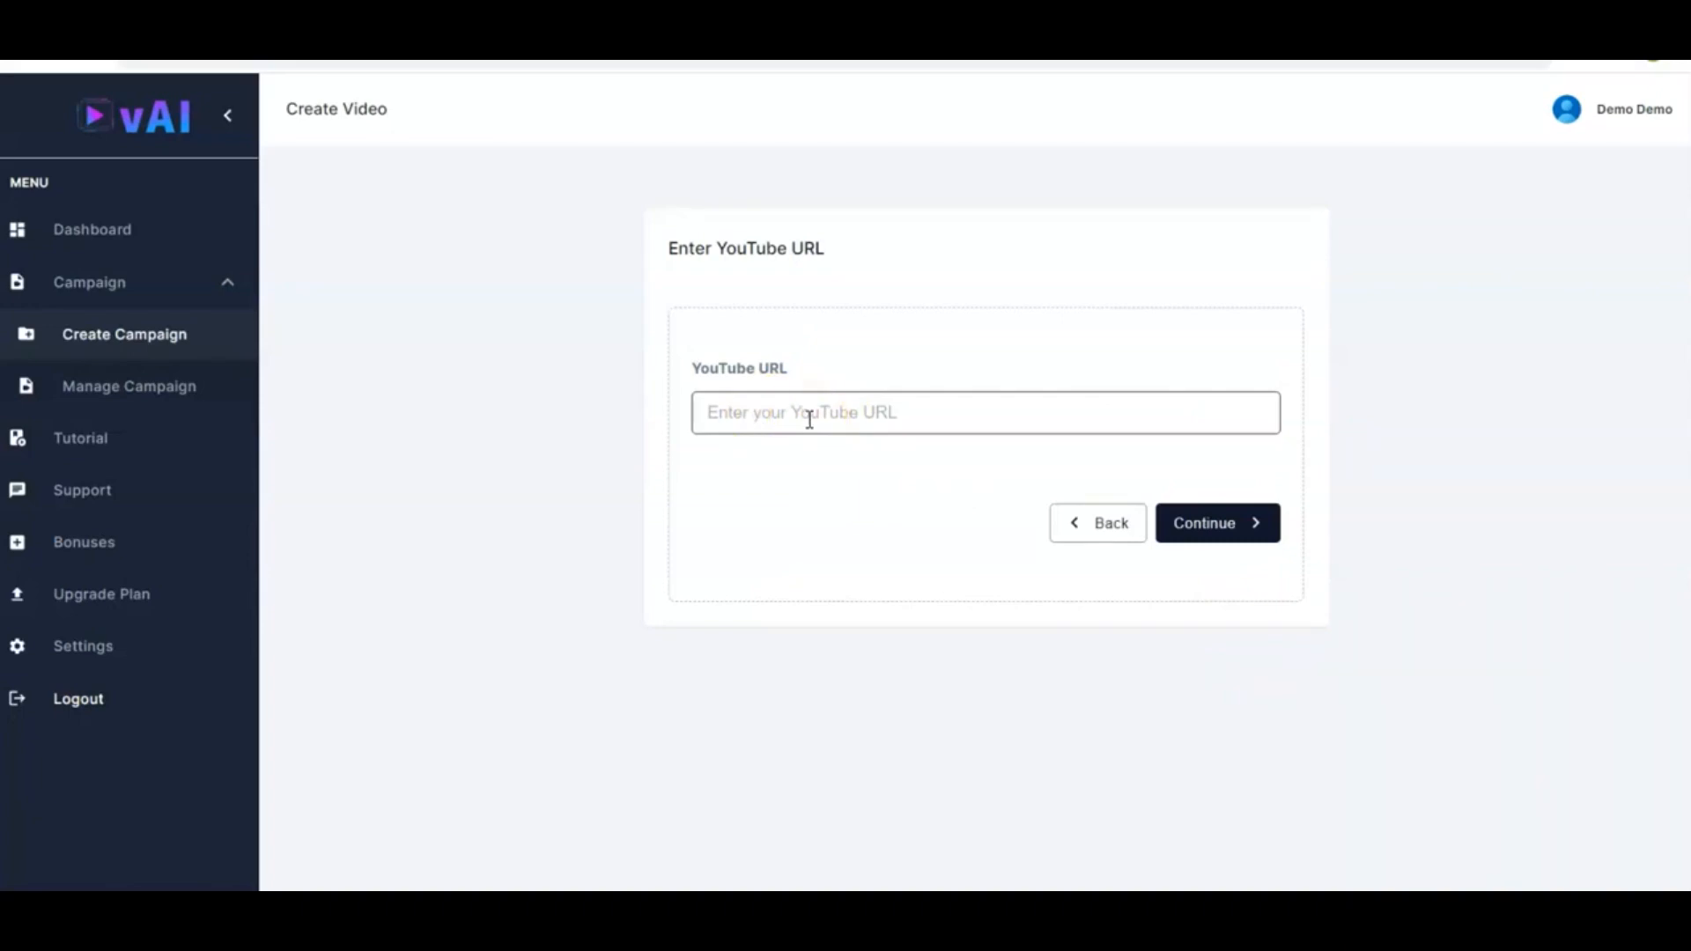
pyautogui.click(863, 414)
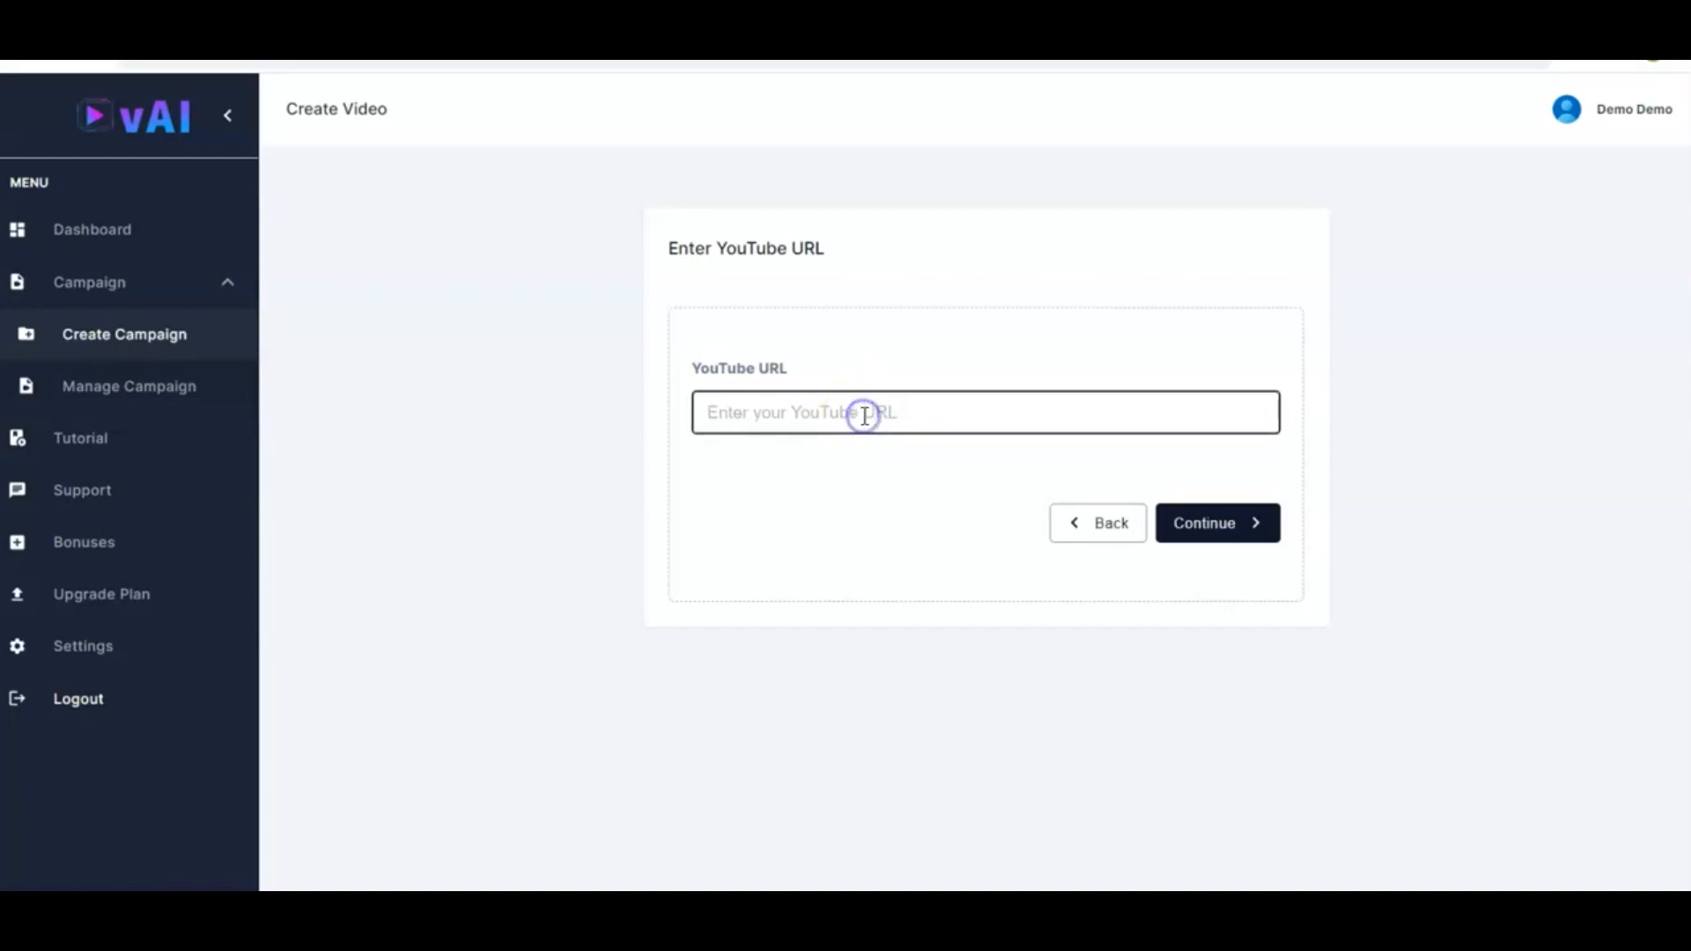
pyautogui.write('https://youtu.be/F94lY408Q4E')
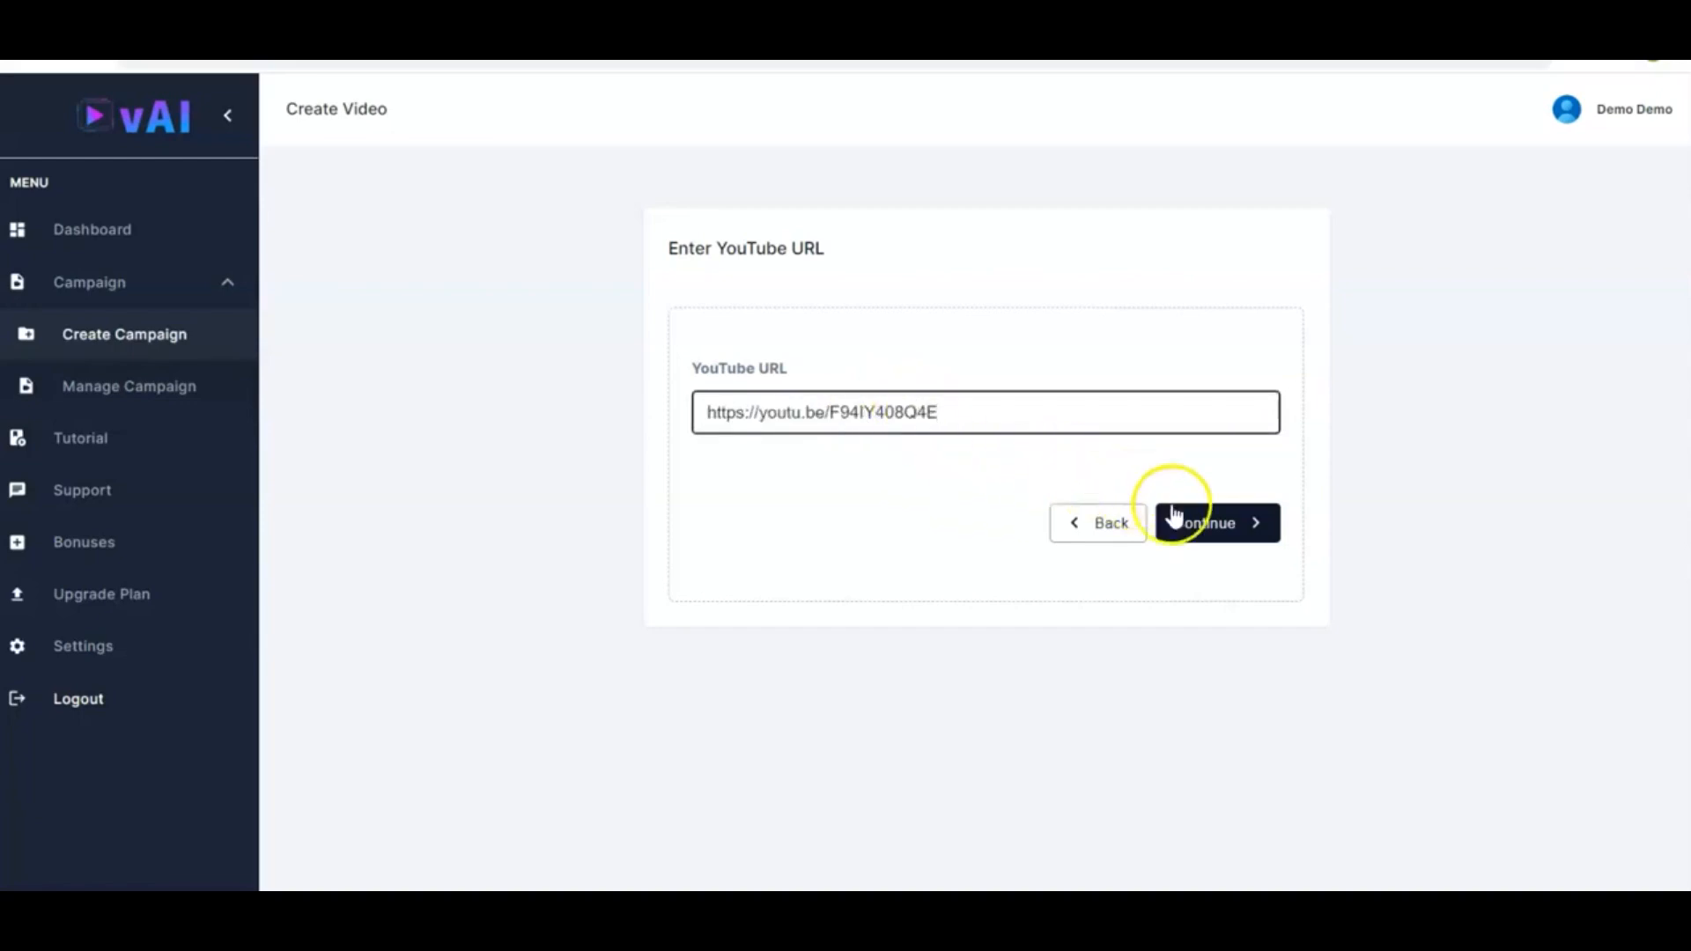
pyautogui.click(1206, 524)
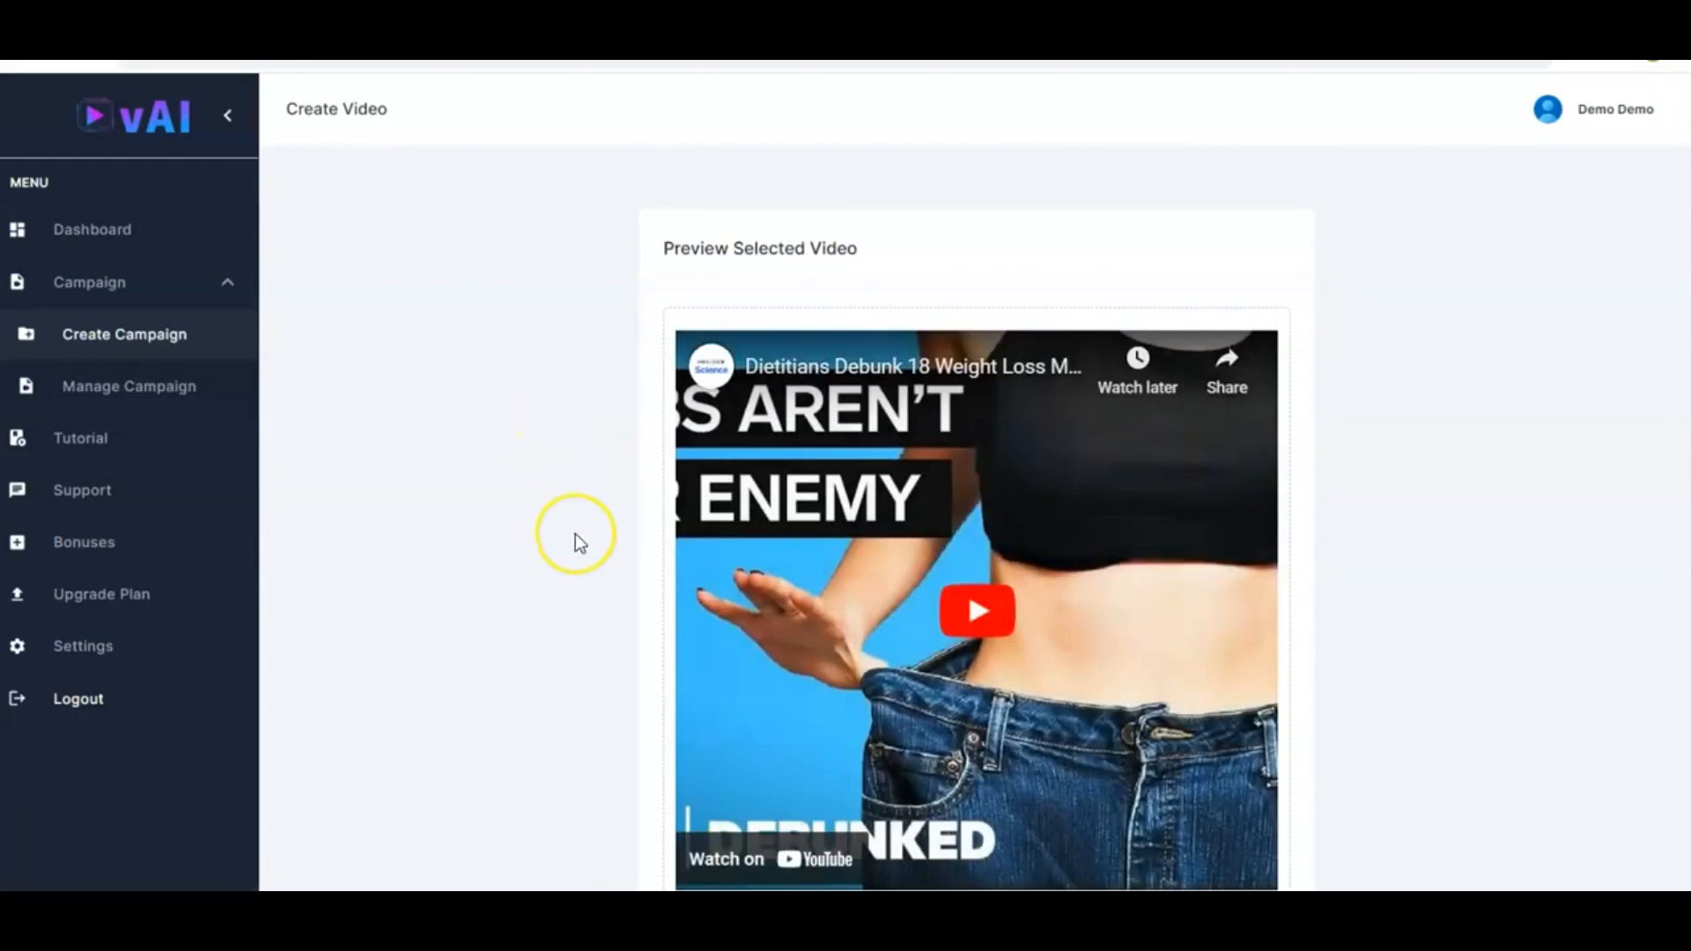
# Continue past the YouTube video preview, then return to the campaign method choice
pyautogui.scroll(-3, 574, 534)
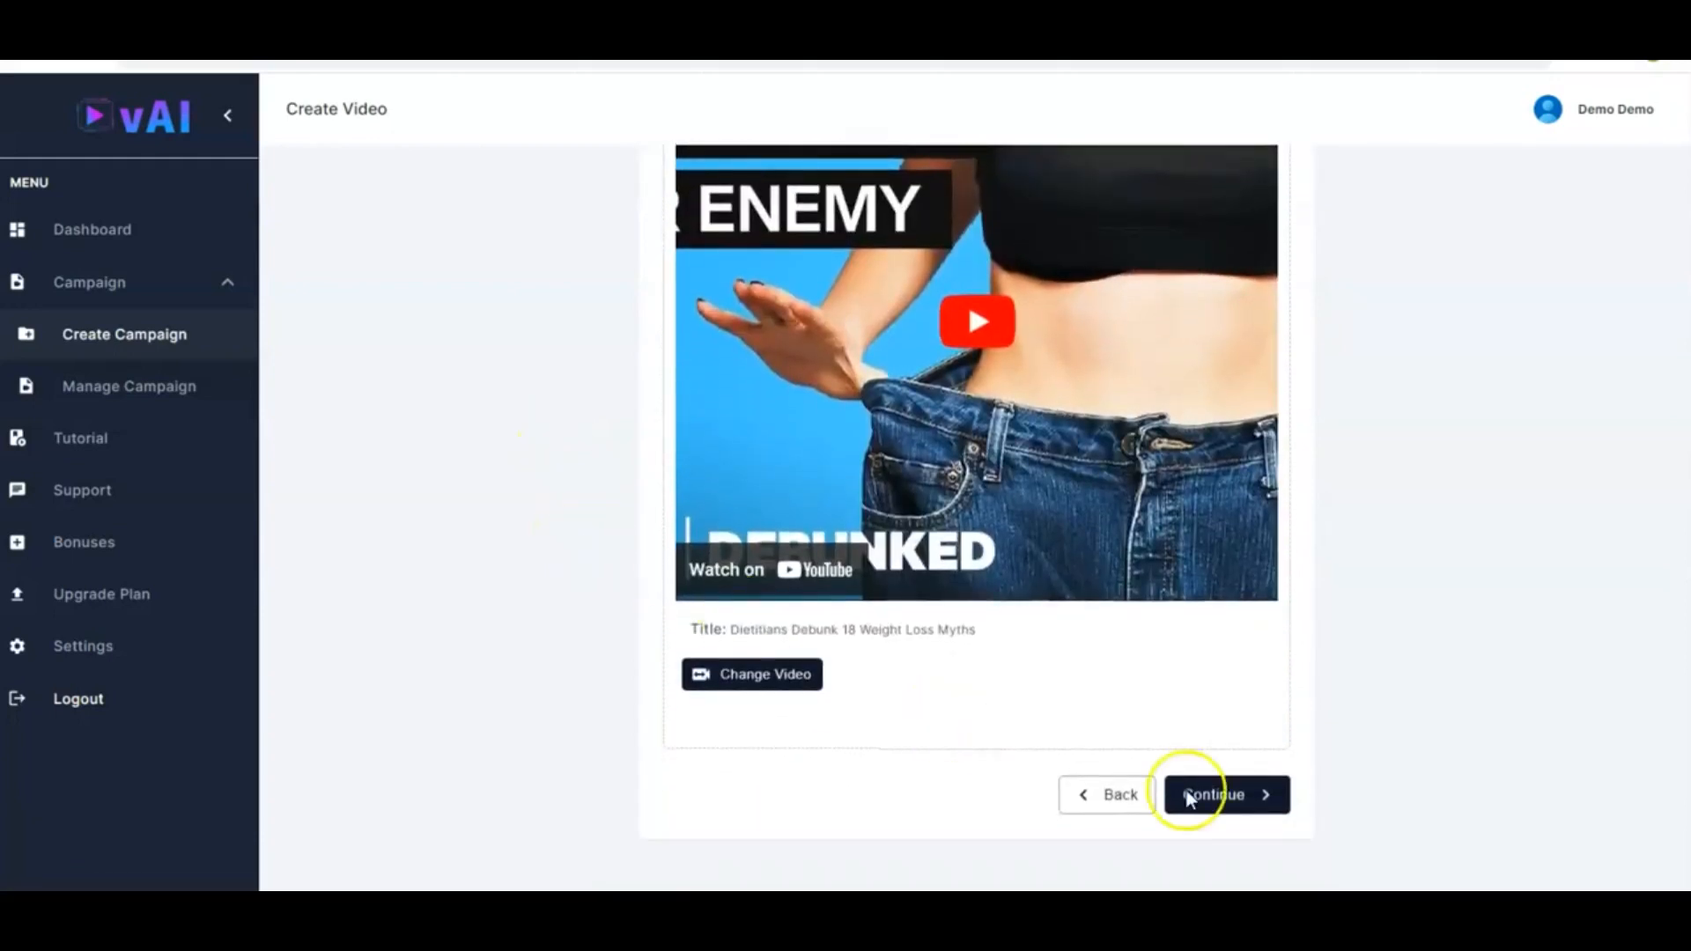
pyautogui.click(1248, 803)
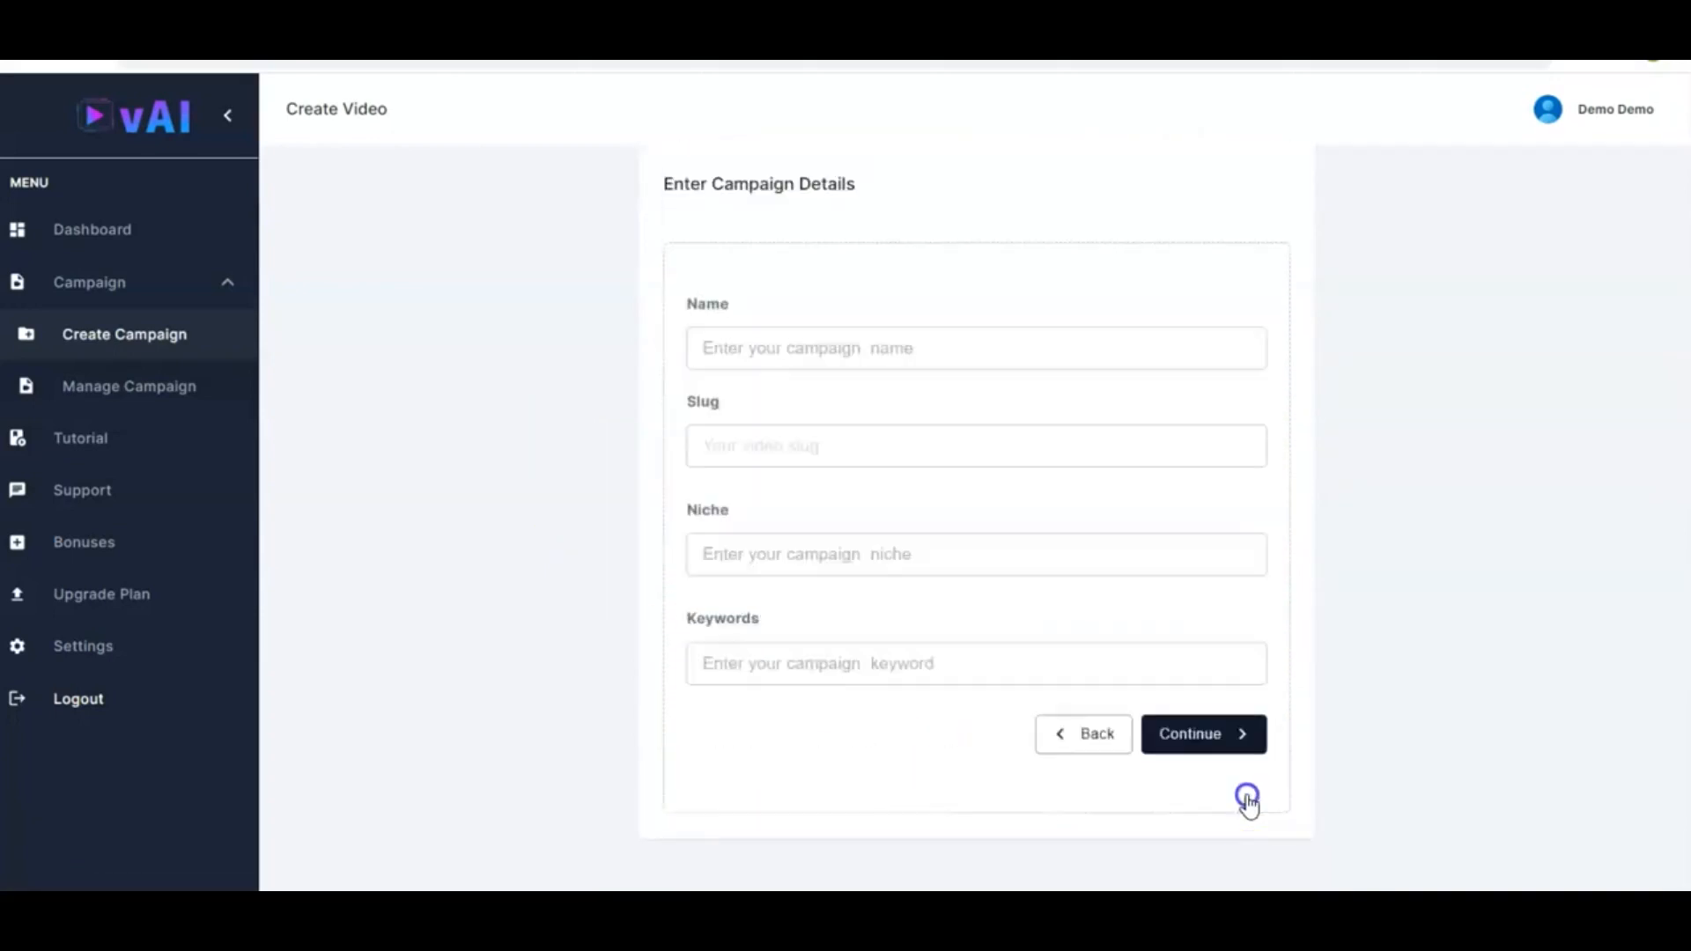
pyautogui.click(784, 356)
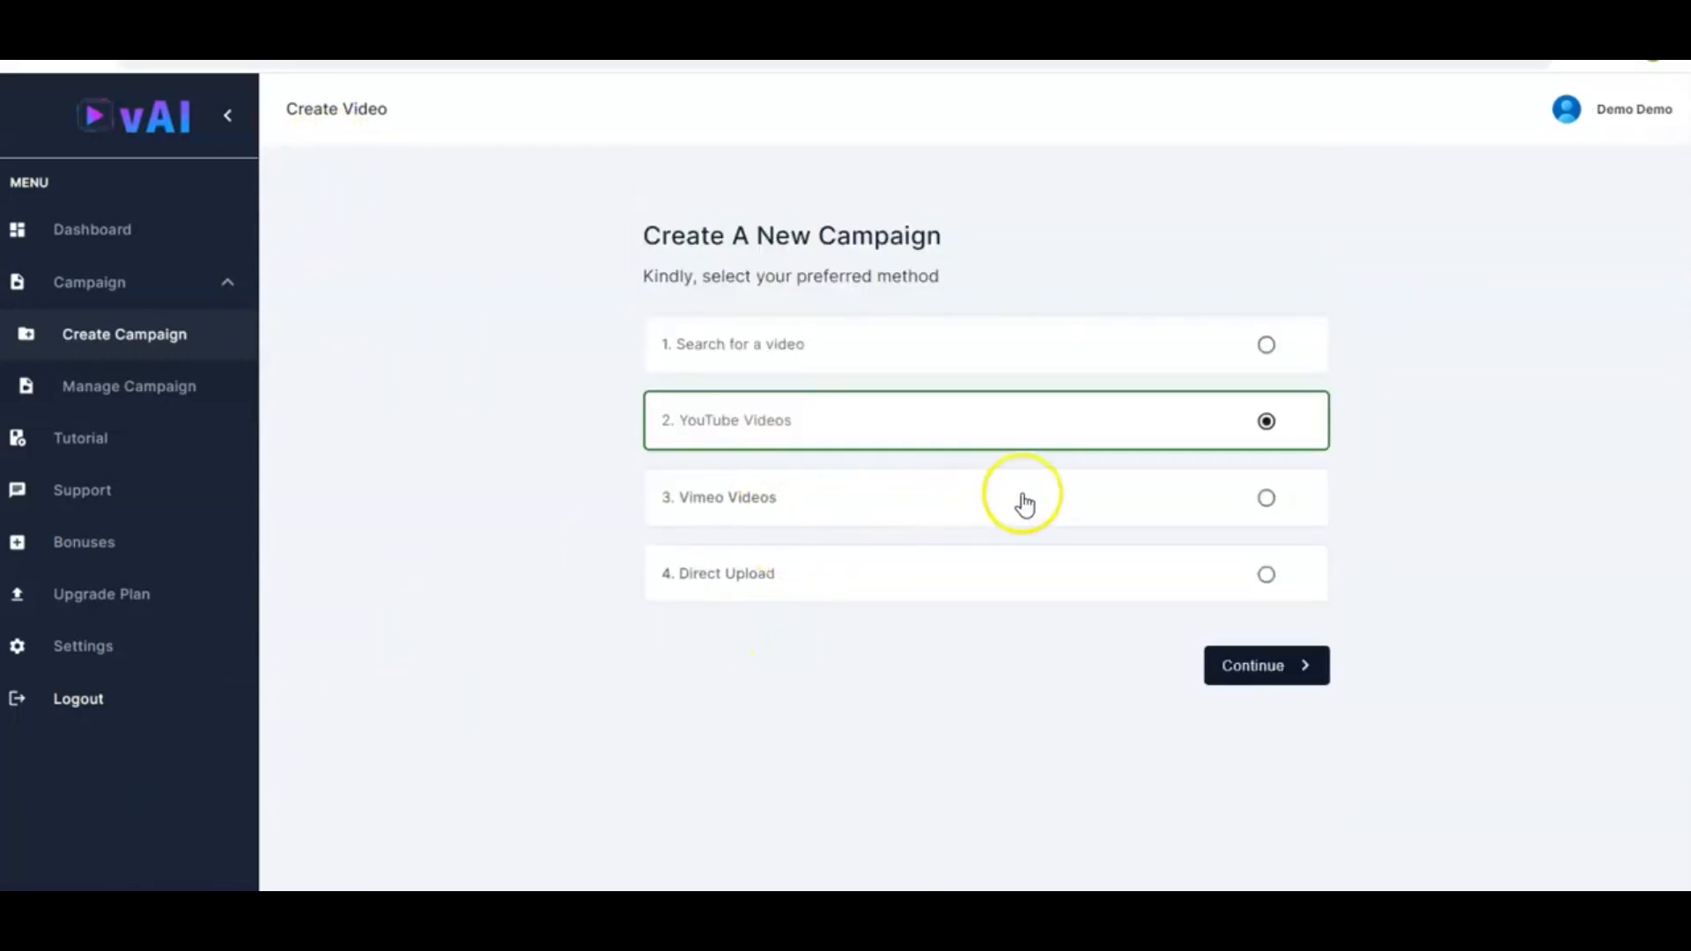
pyautogui.click(1232, 504)
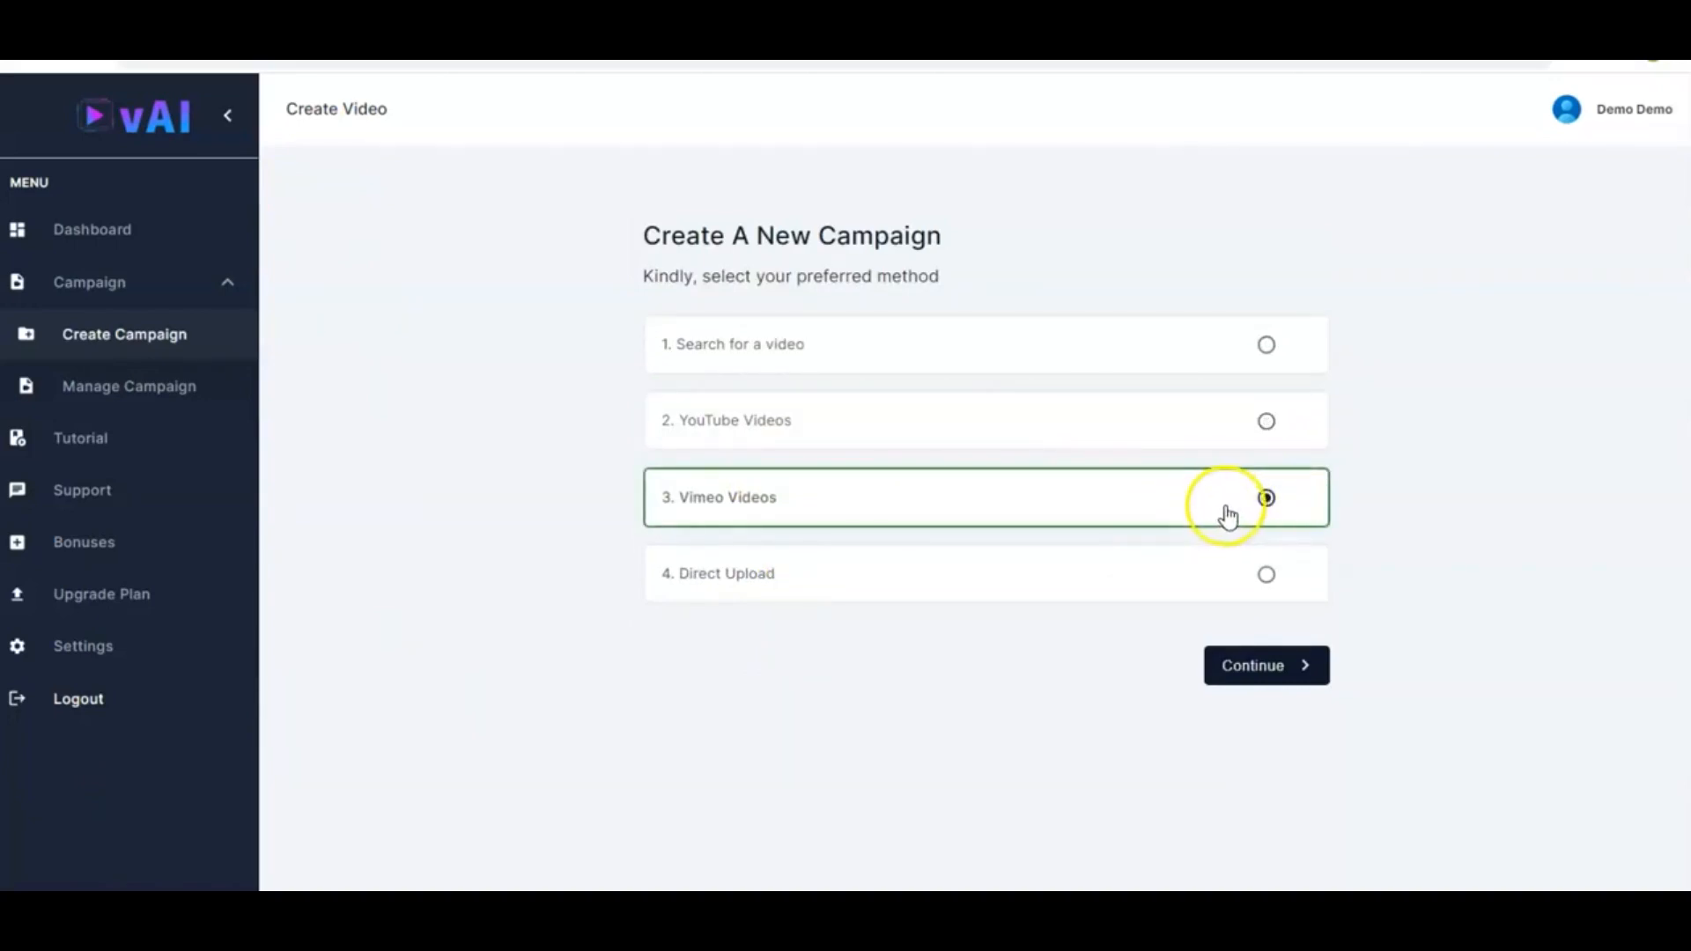
pyautogui.click(1244, 673)
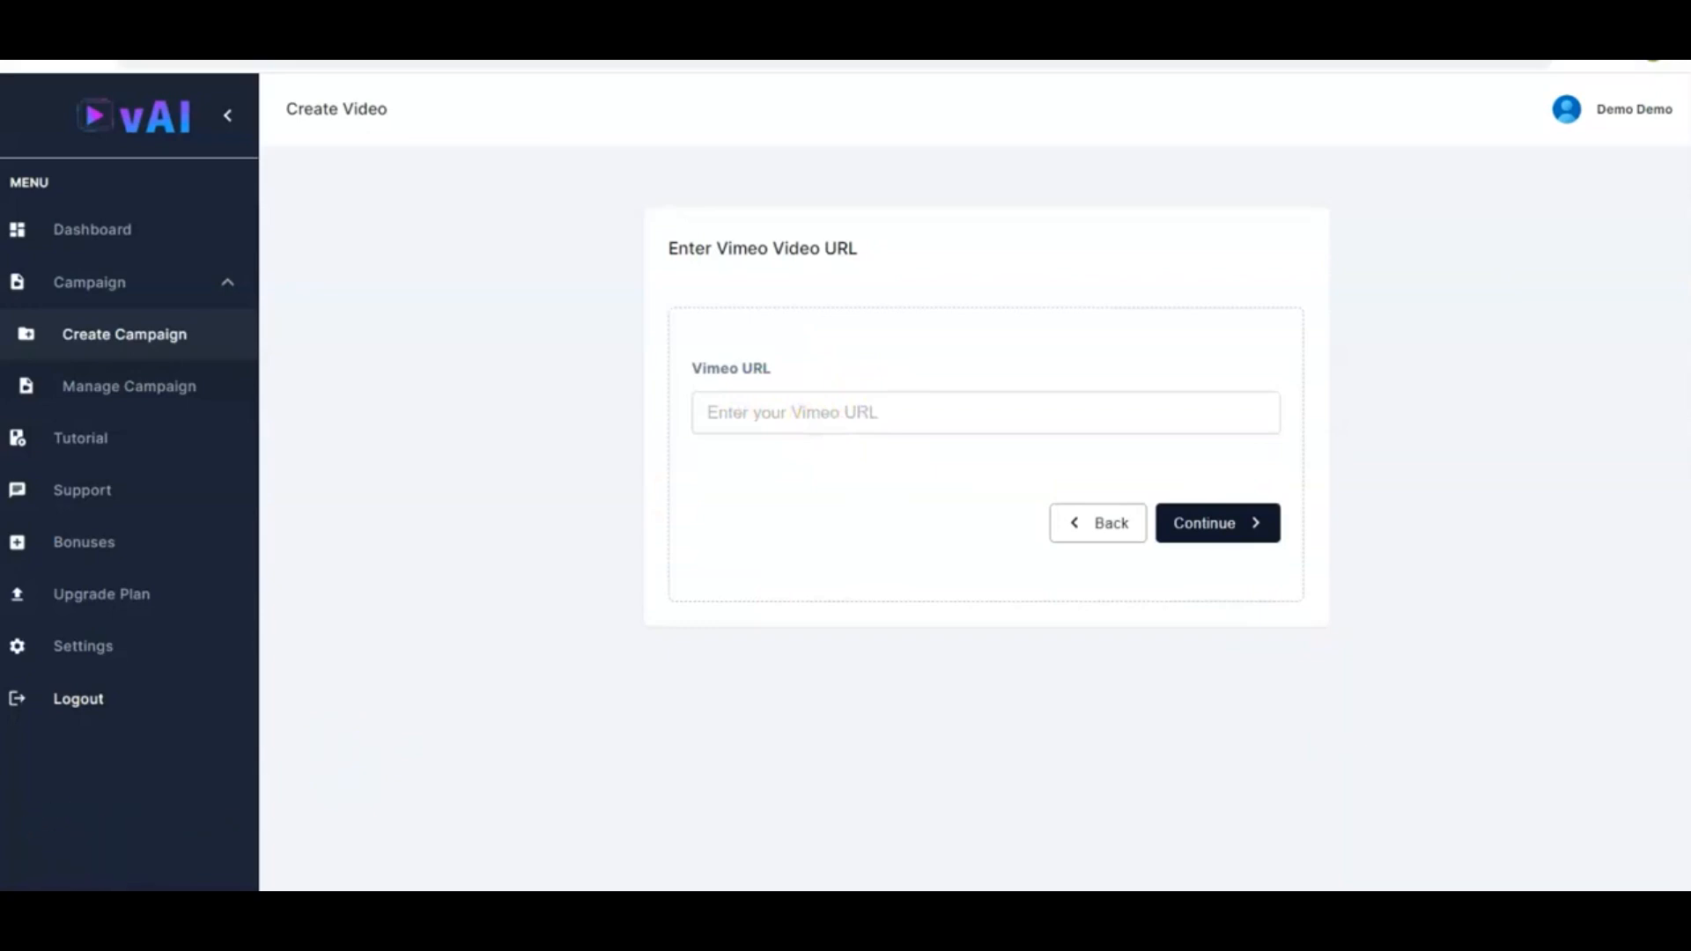
pyautogui.click(921, 411)
pyautogui.write('https://vimeo.com/802774406')
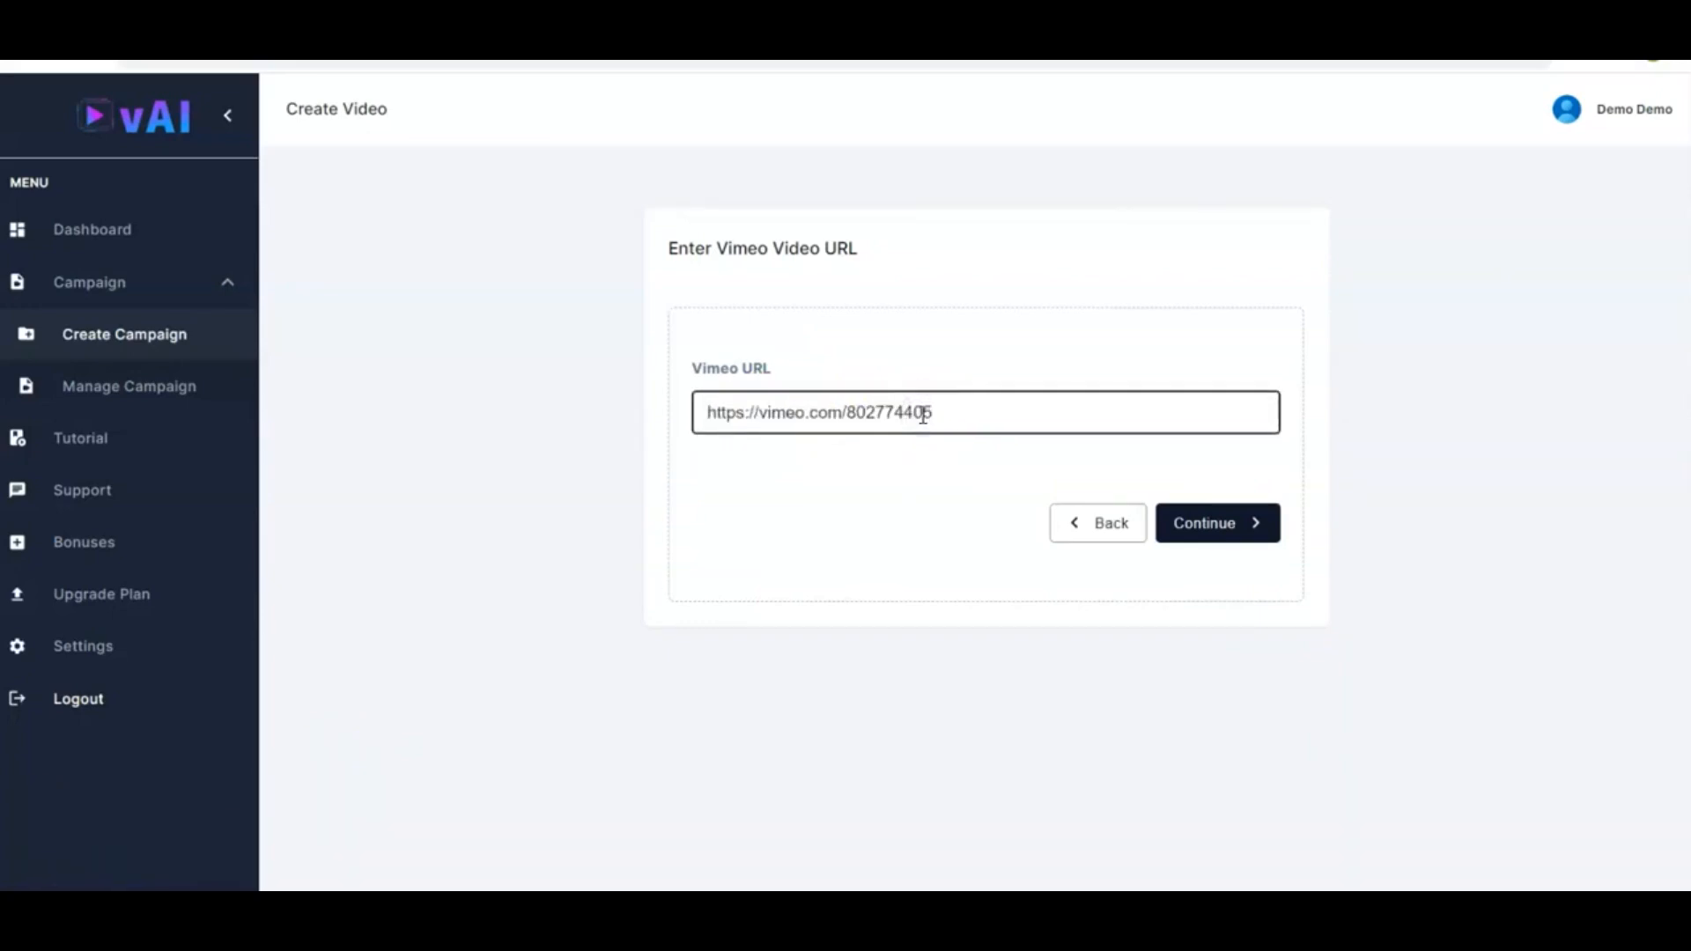
pyautogui.click(1225, 526)
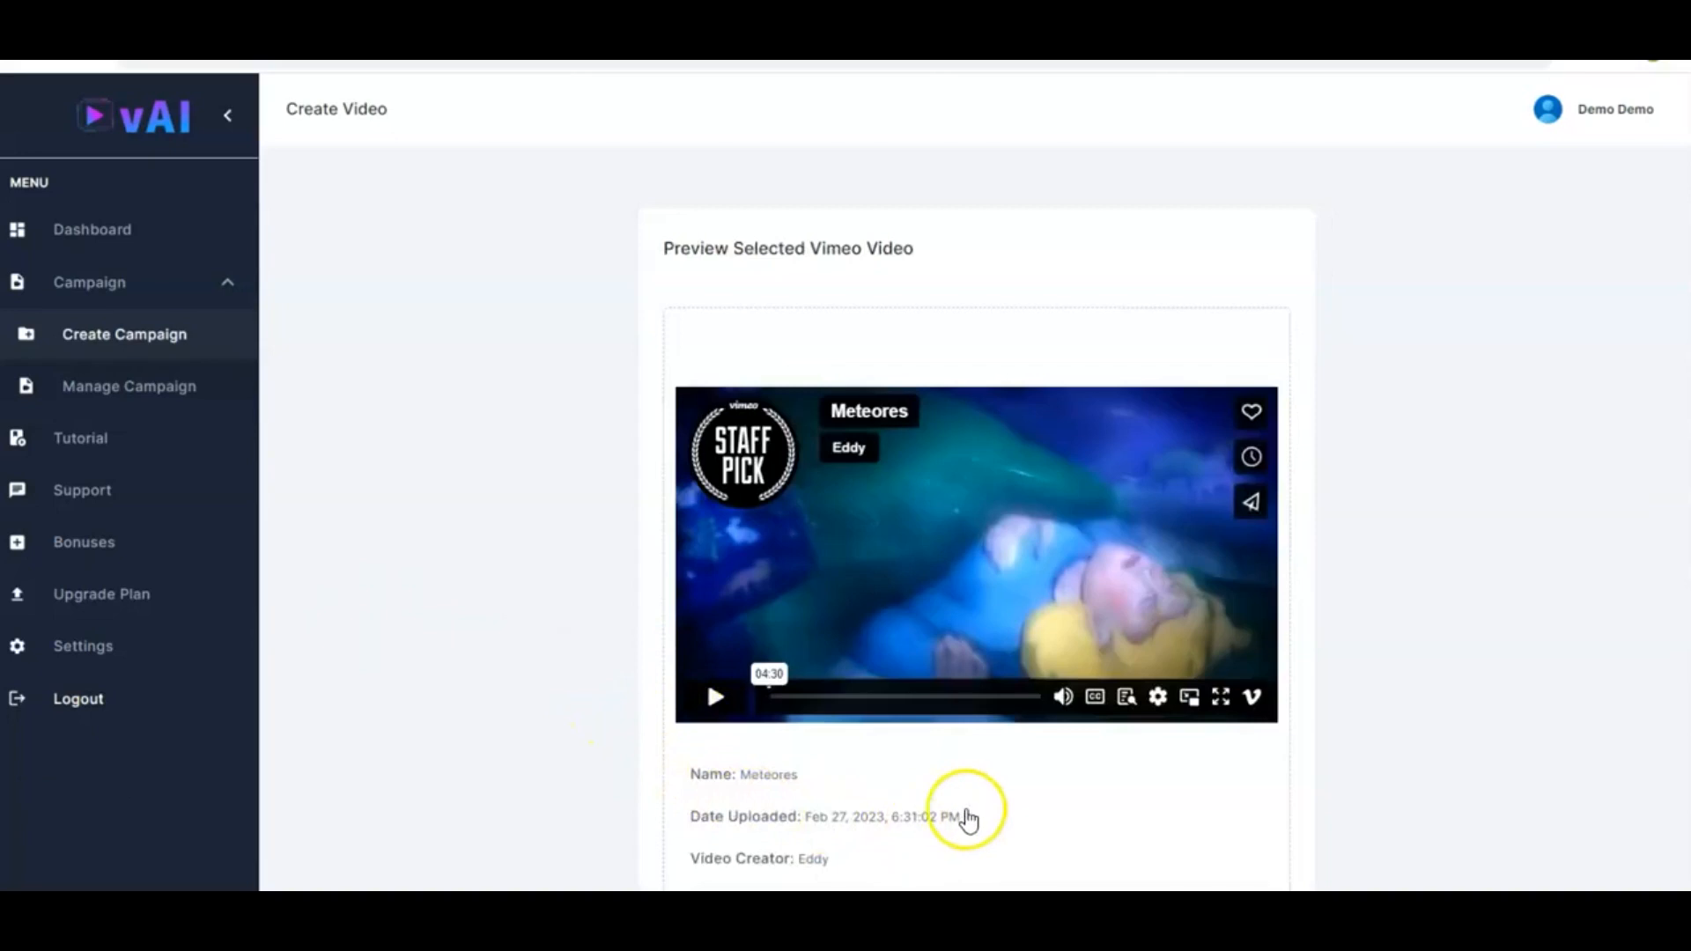
# Continue from the Vimeo video preview to the campaign details form
pyautogui.scroll(-3, 1103, 779)
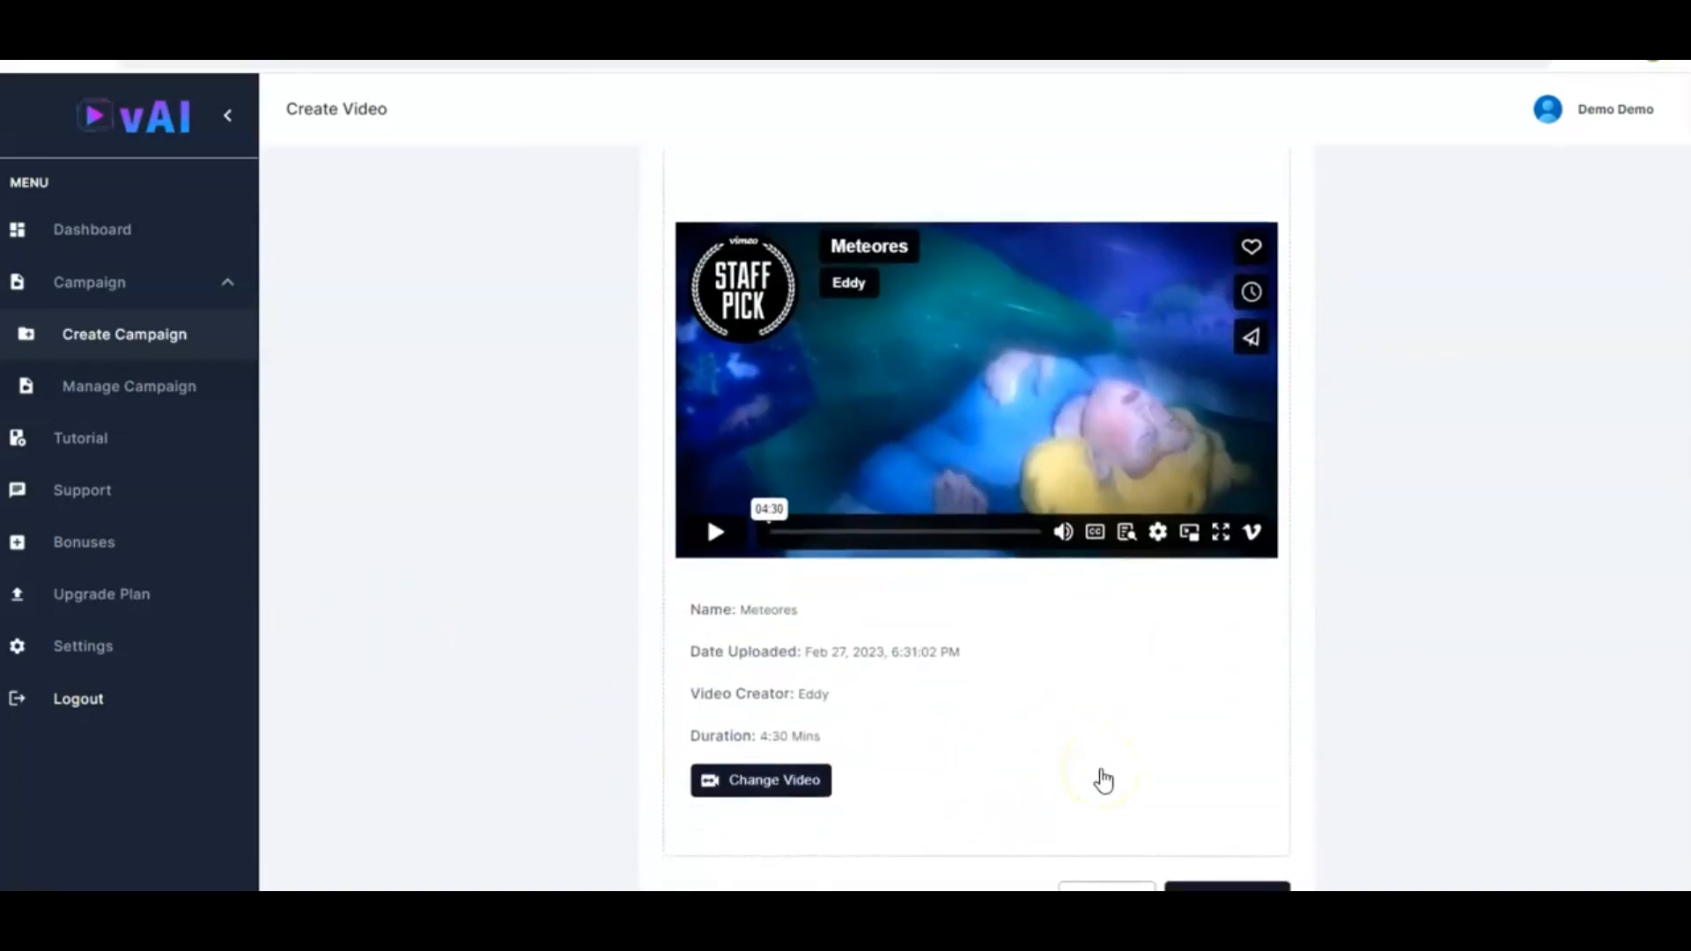
pyautogui.click(1252, 797)
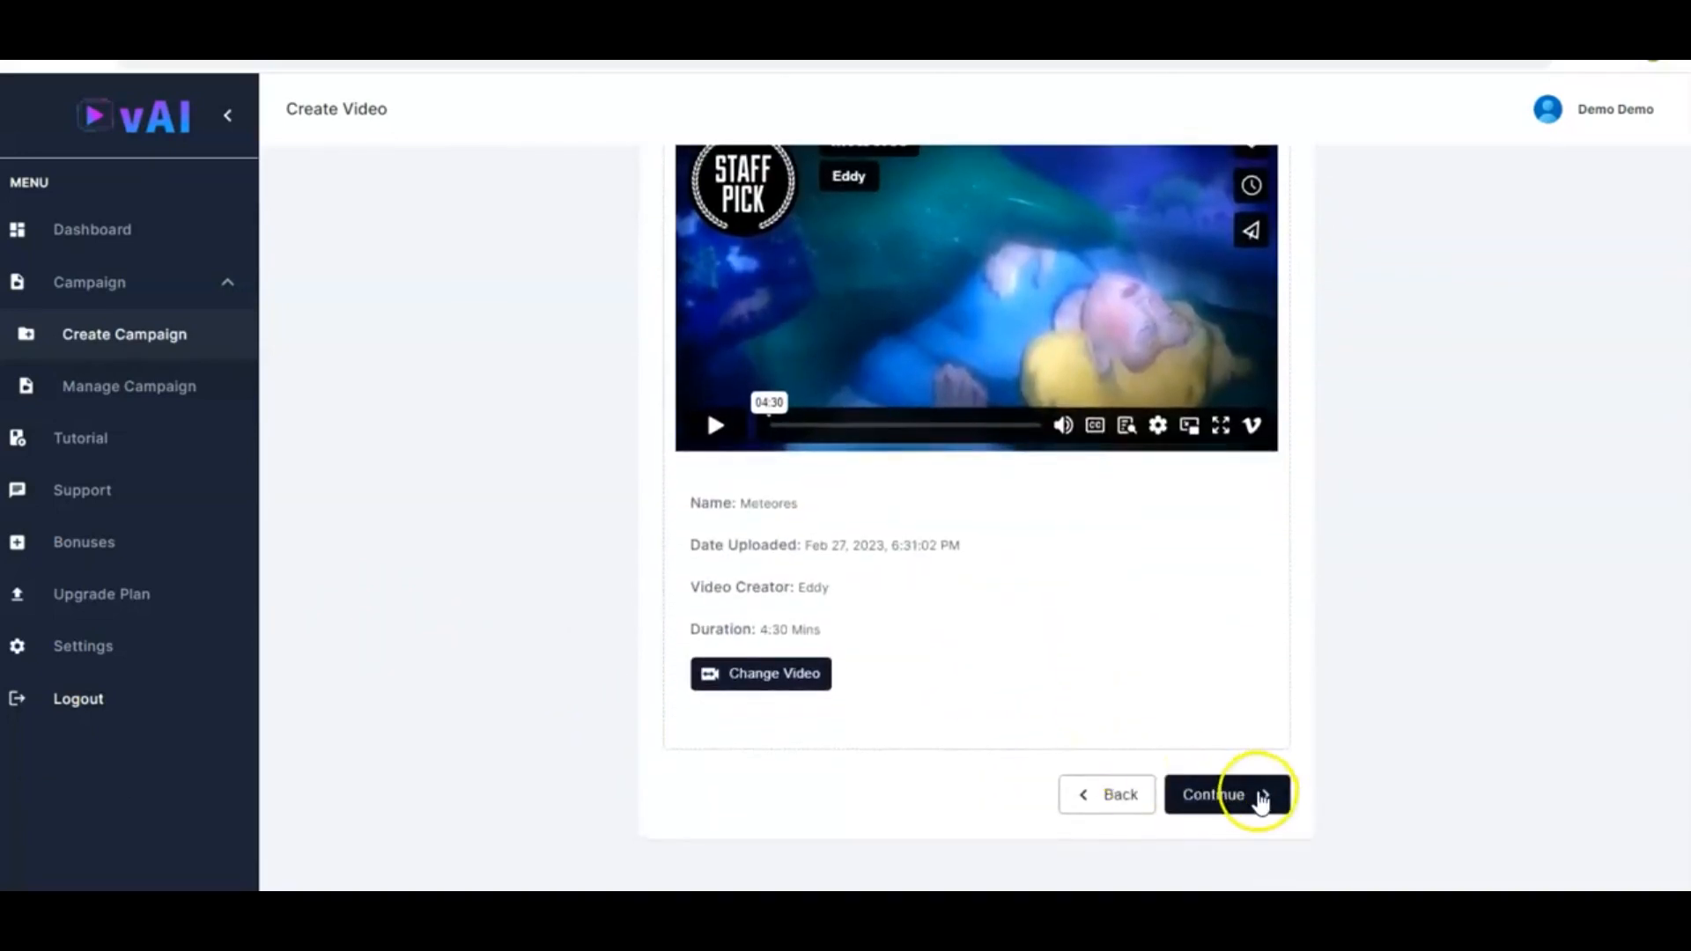
pyautogui.click(796, 356)
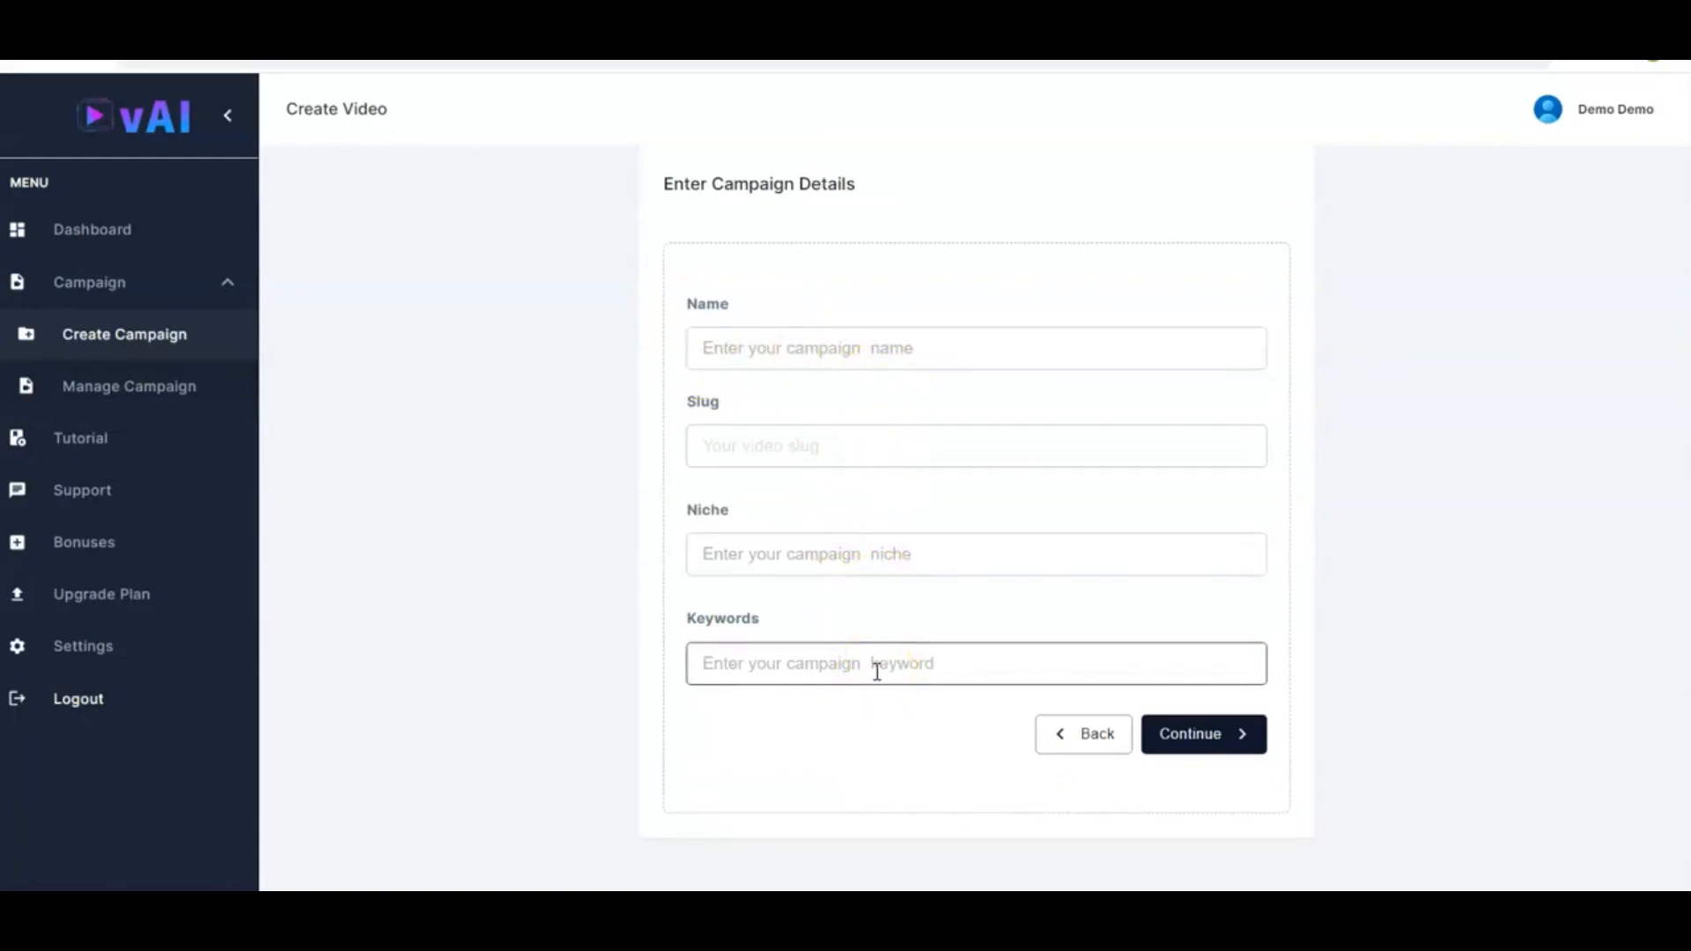
# Go back and choose the Direct Upload method to open the video upload page
pyautogui.click(1070, 749)
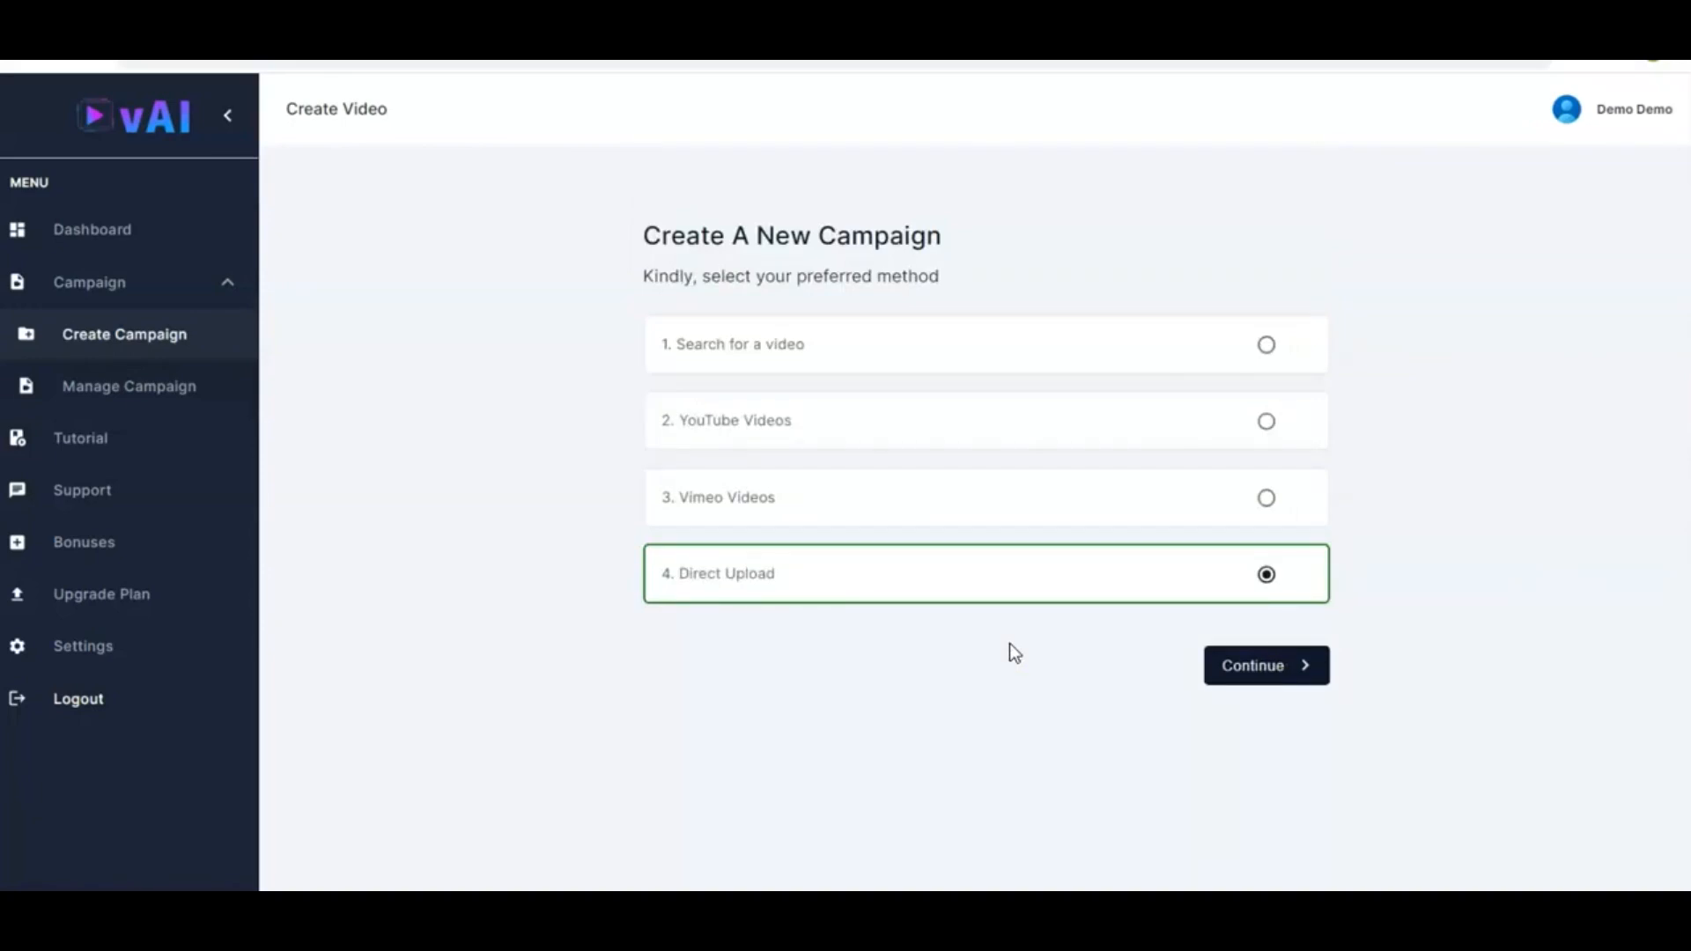
pyautogui.click(1268, 673)
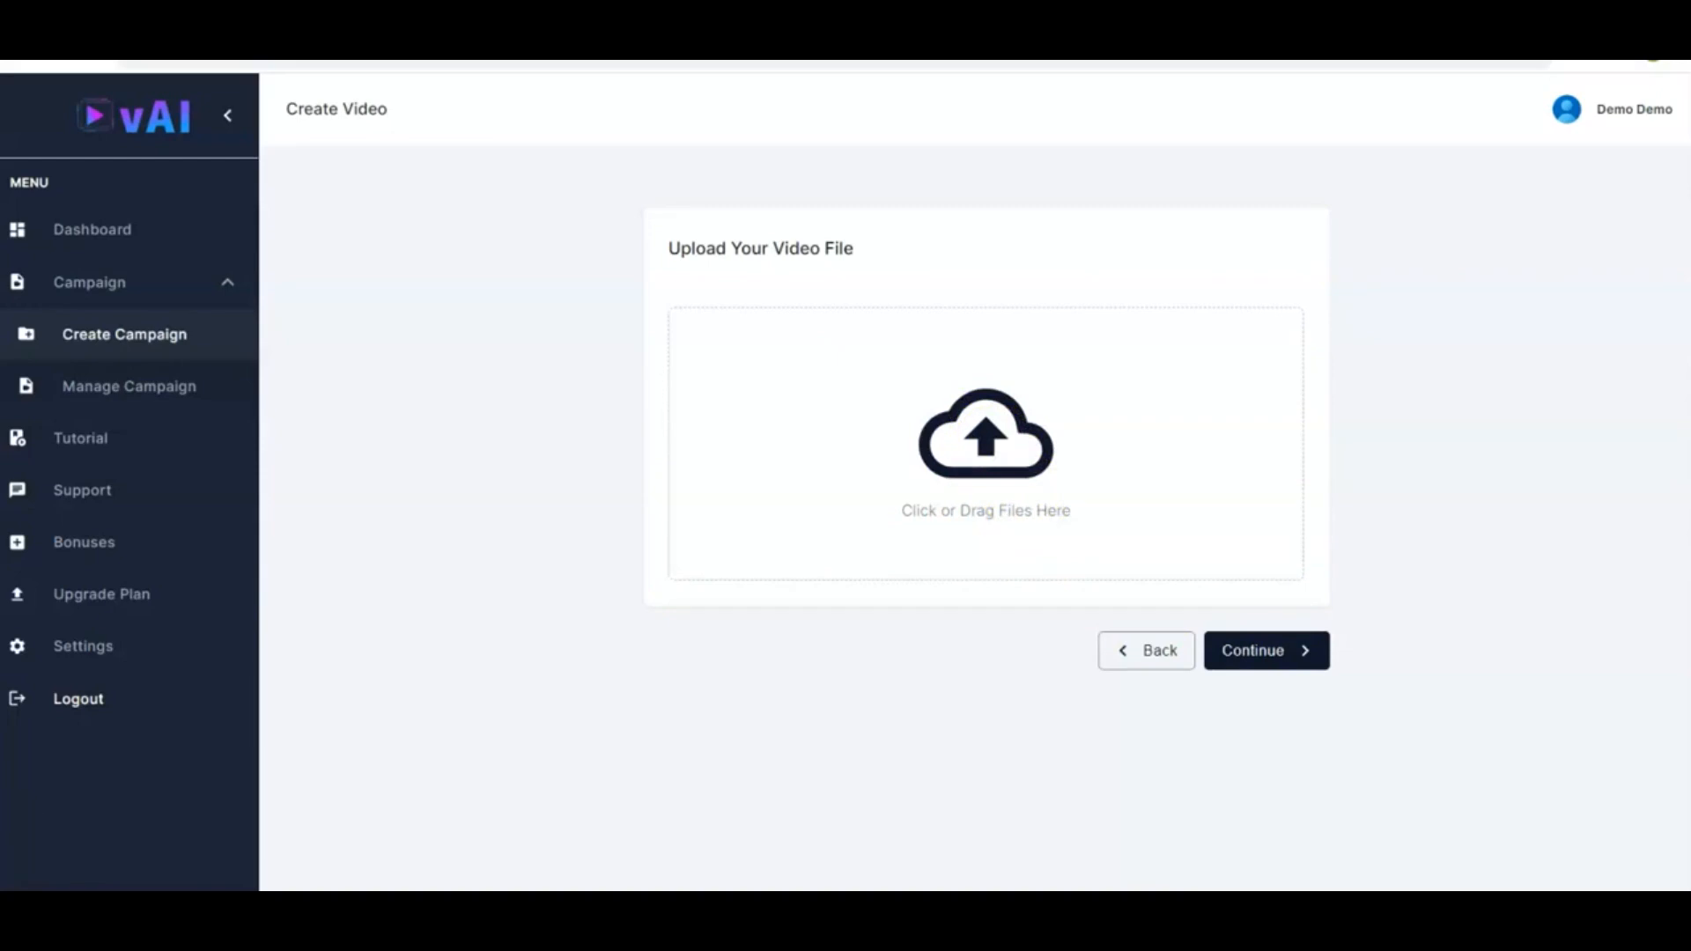
# Upload the video file Soft_drink_beverage_glass_refreshing_365.Mp4 and continue to the campaign details form
pyautogui.moveTo(418, 792); pyautogui.dragTo(969, 492)
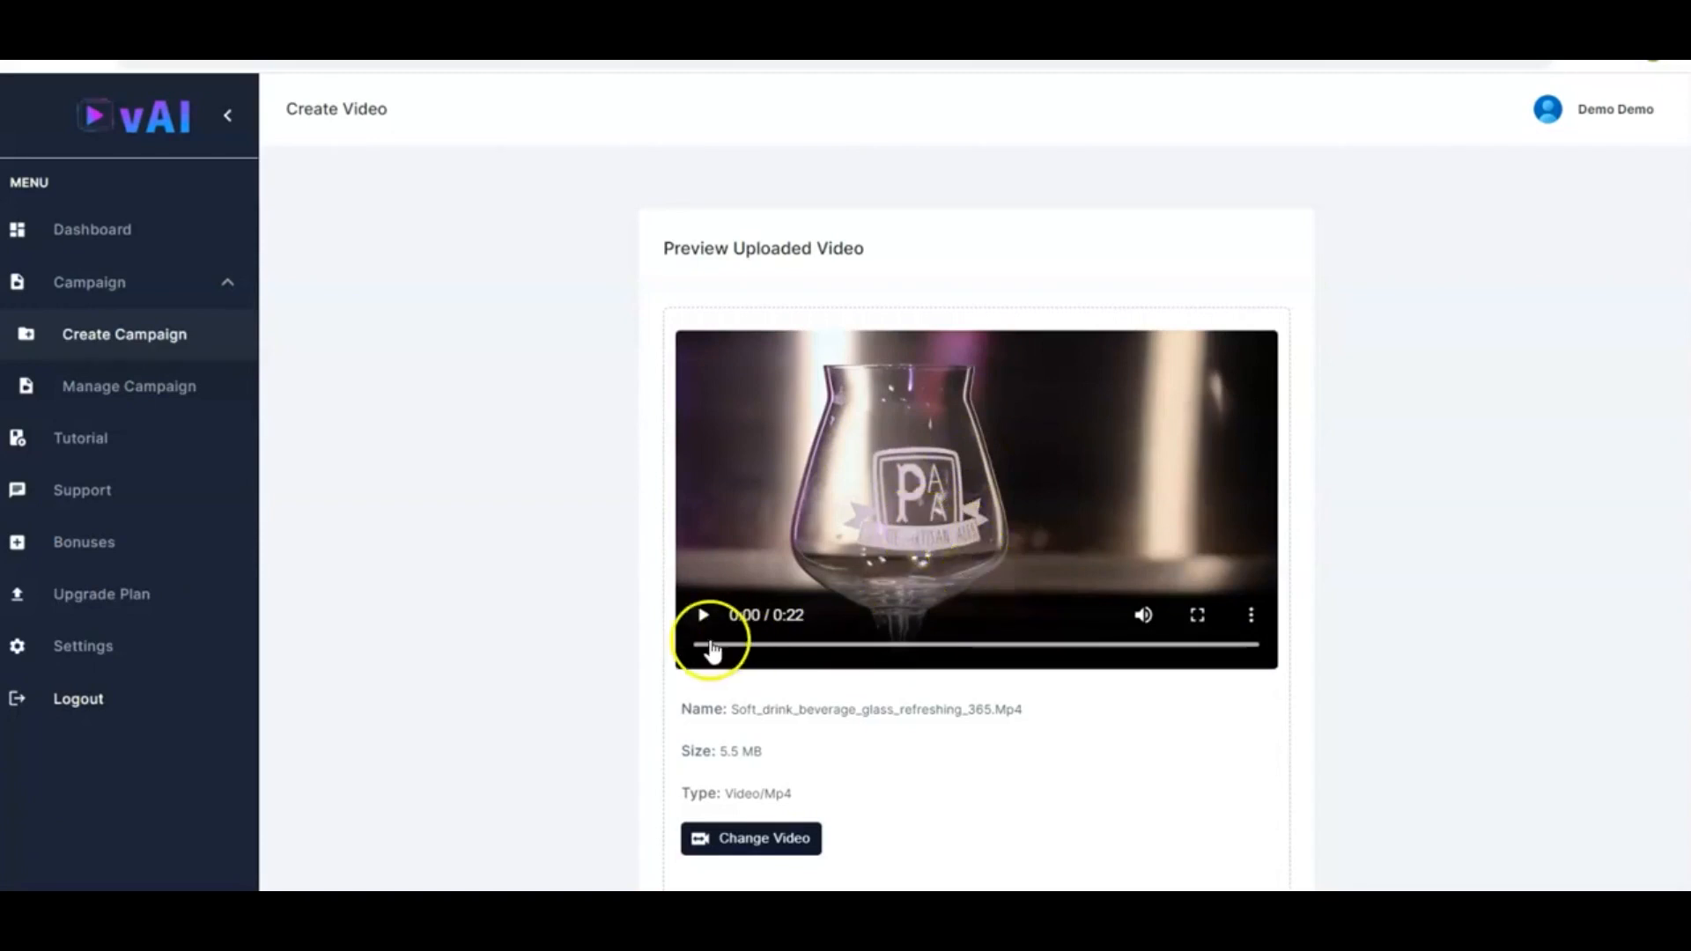
pyautogui.scroll(-2, 1125, 716)
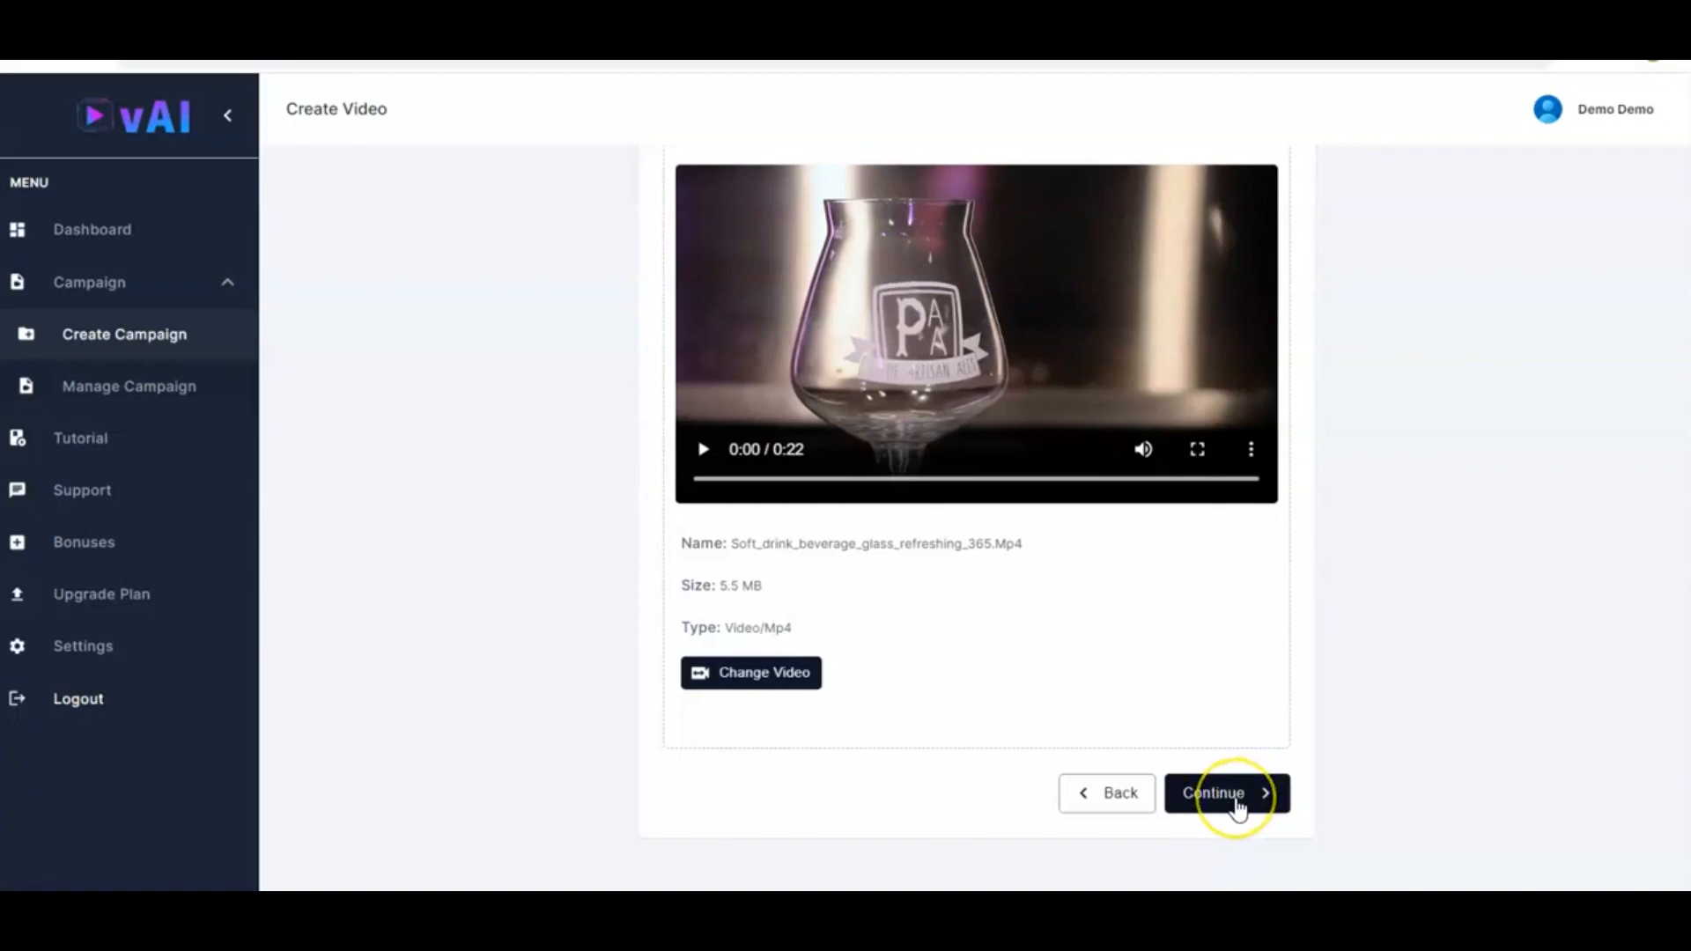
pyautogui.click(1237, 805)
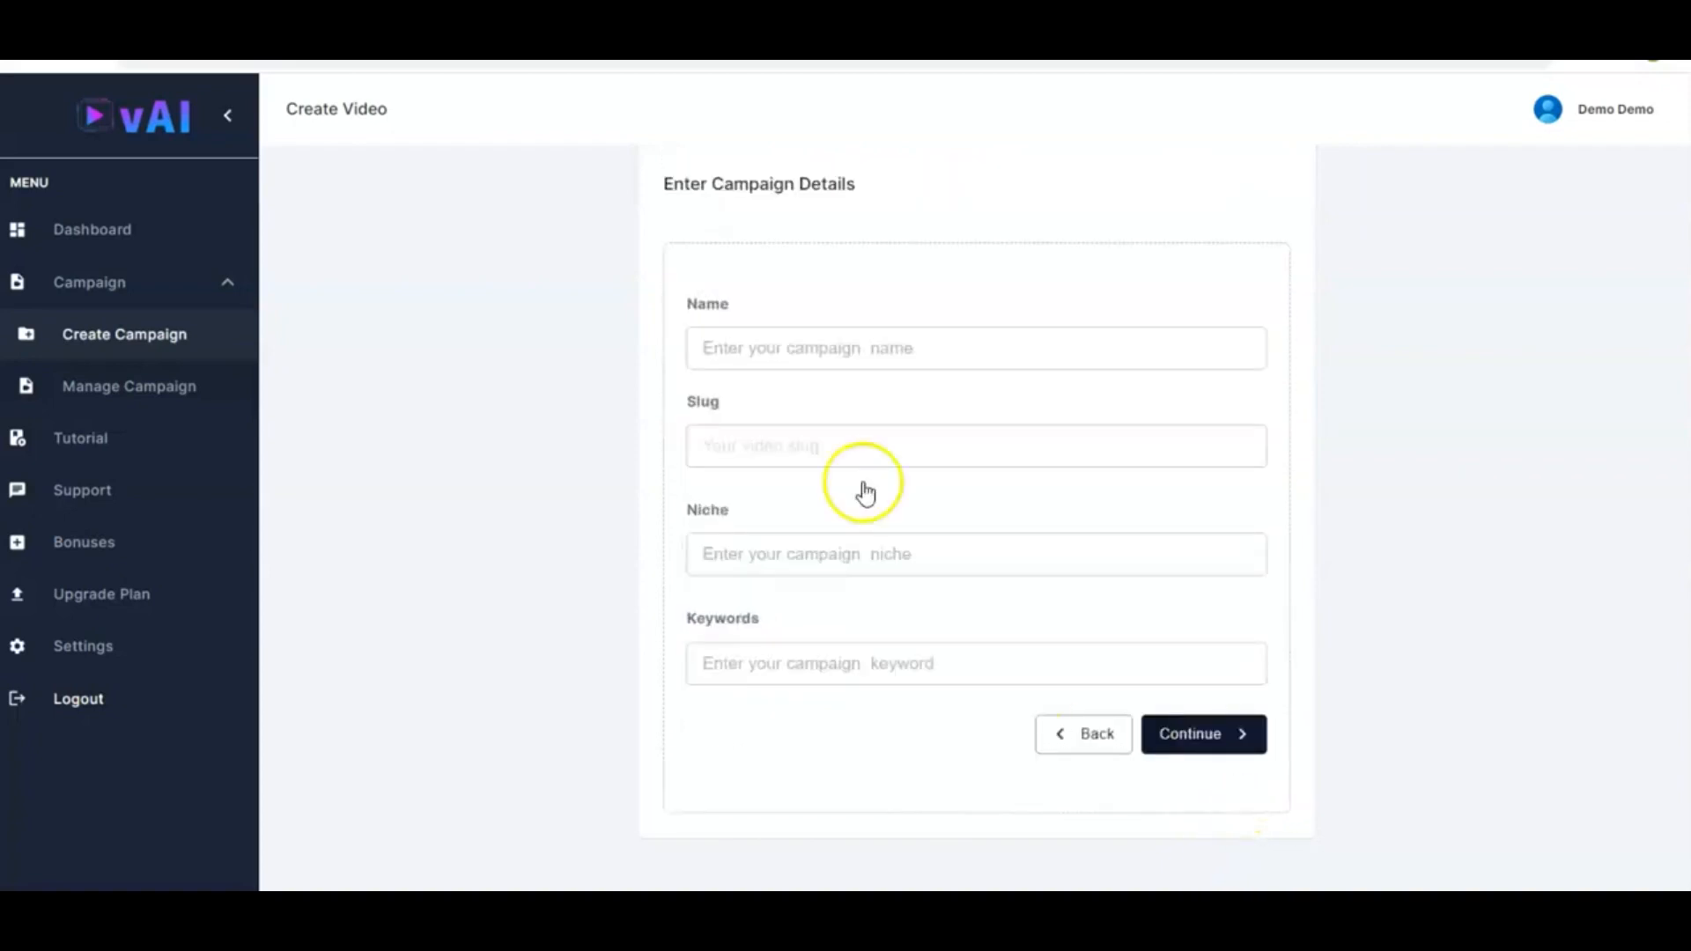
pyautogui.click(841, 343)
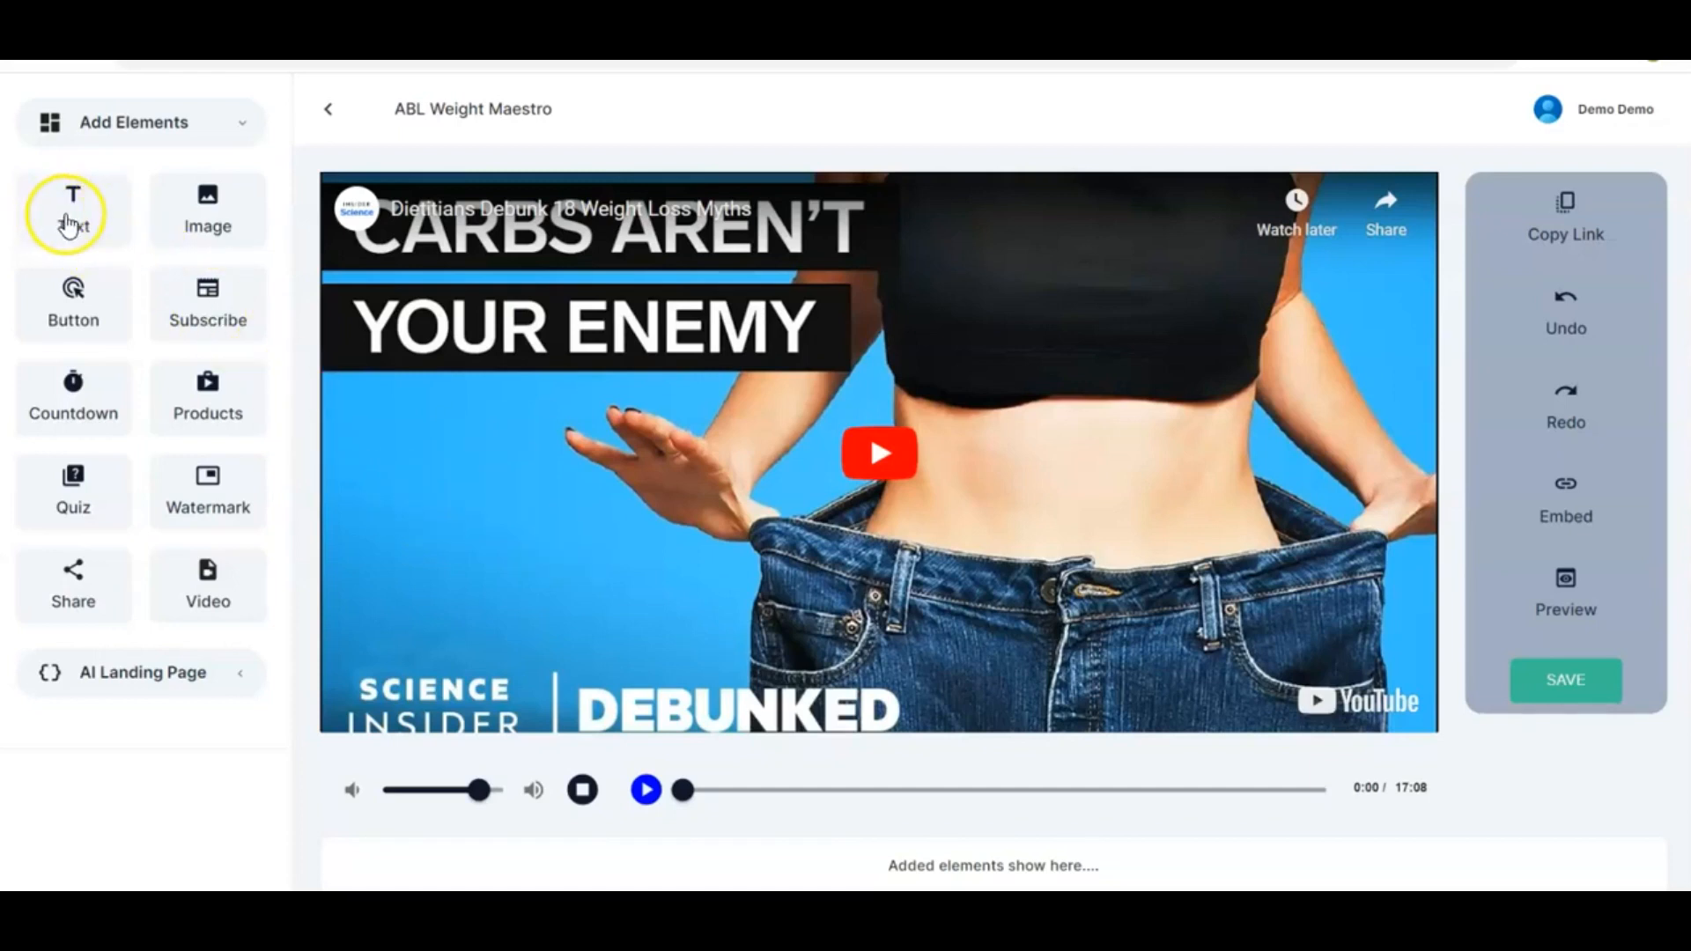
# Add a text element to the video, place it on the left side of the frame and enlarge its box
pyautogui.moveTo(73, 221); pyautogui.dragTo(567, 531)
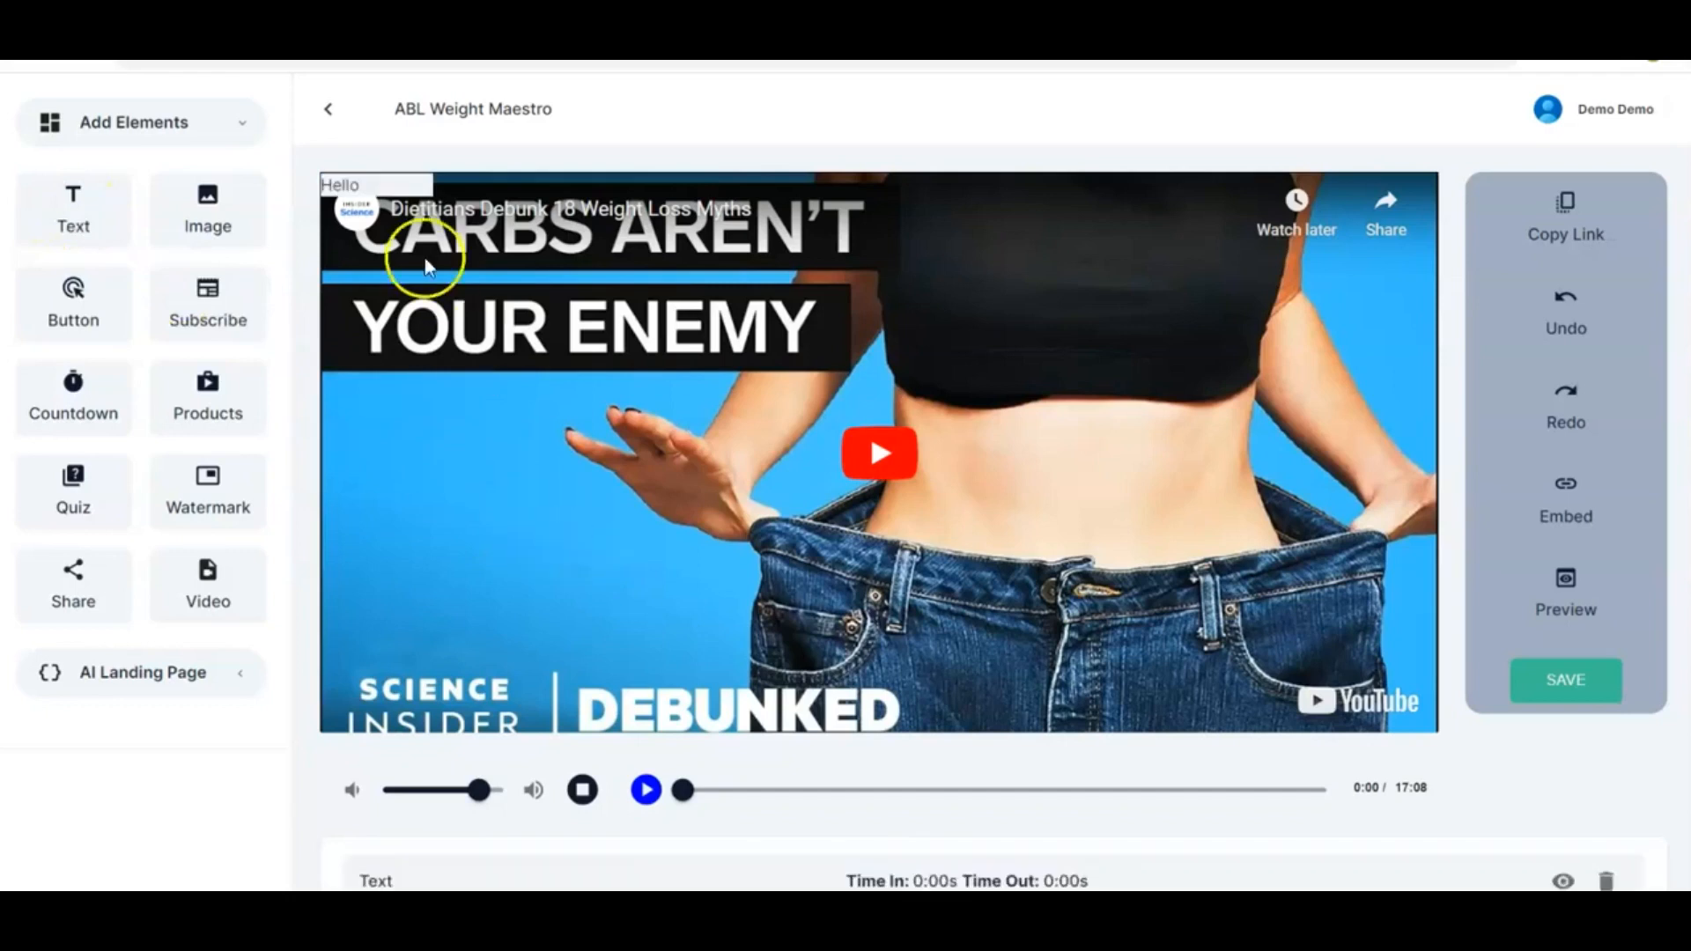
pyautogui.moveTo(386, 186); pyautogui.dragTo(397, 430)
pyautogui.click(590, 477)
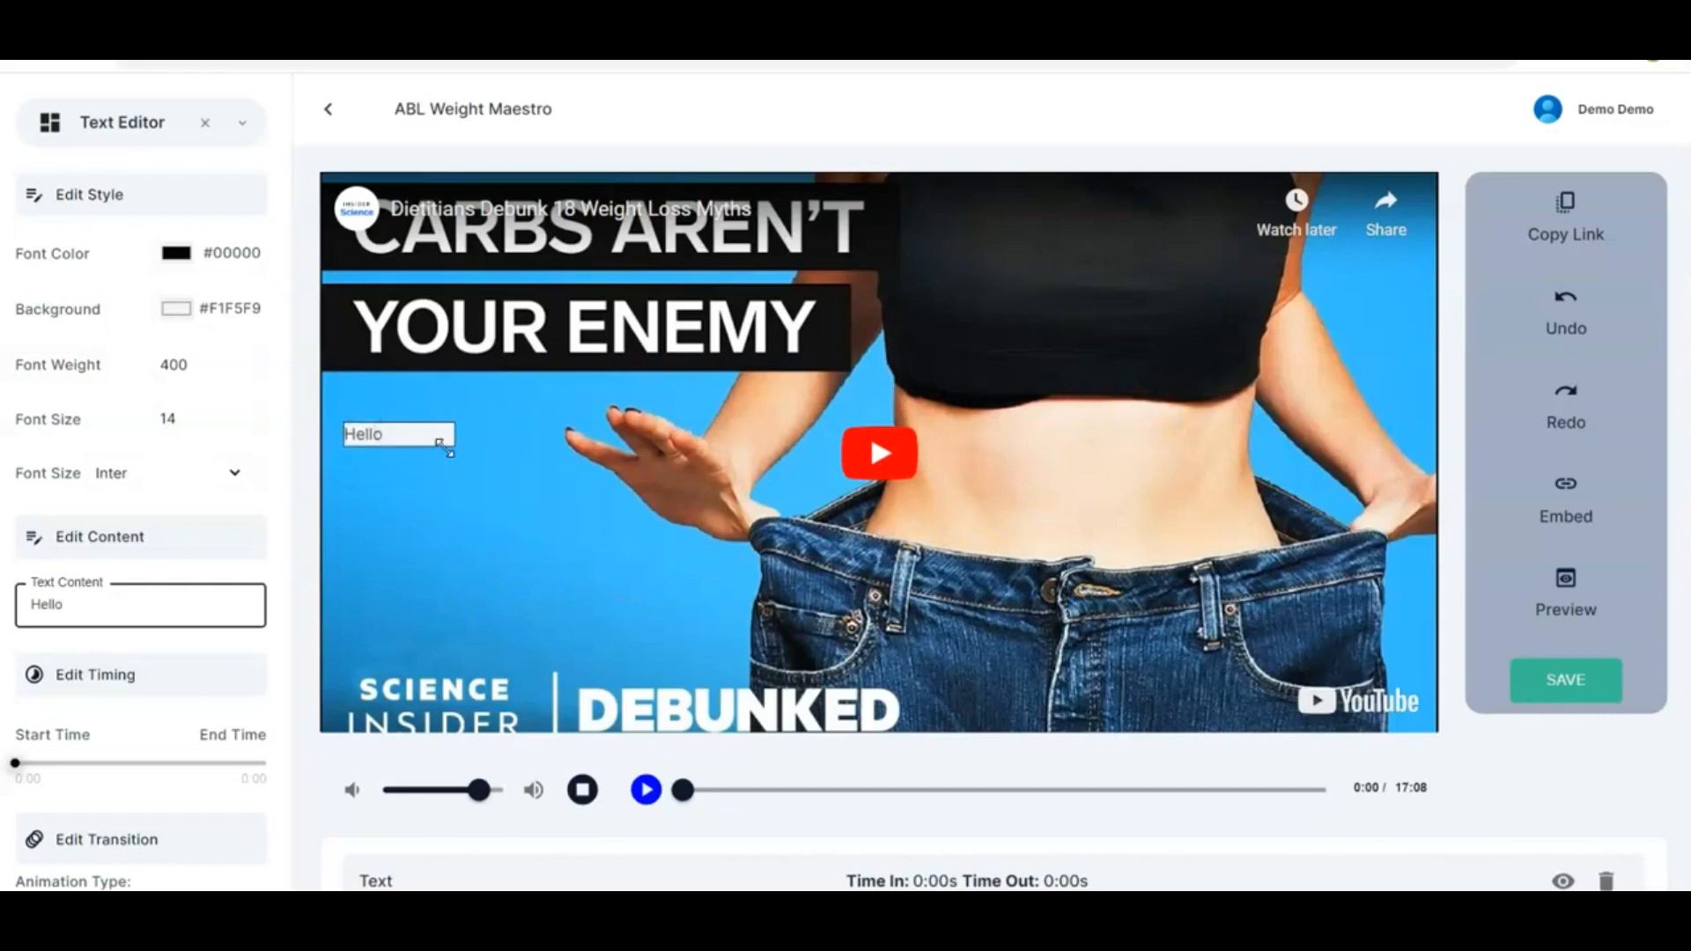
pyautogui.moveTo(449, 438); pyautogui.dragTo(509, 495)
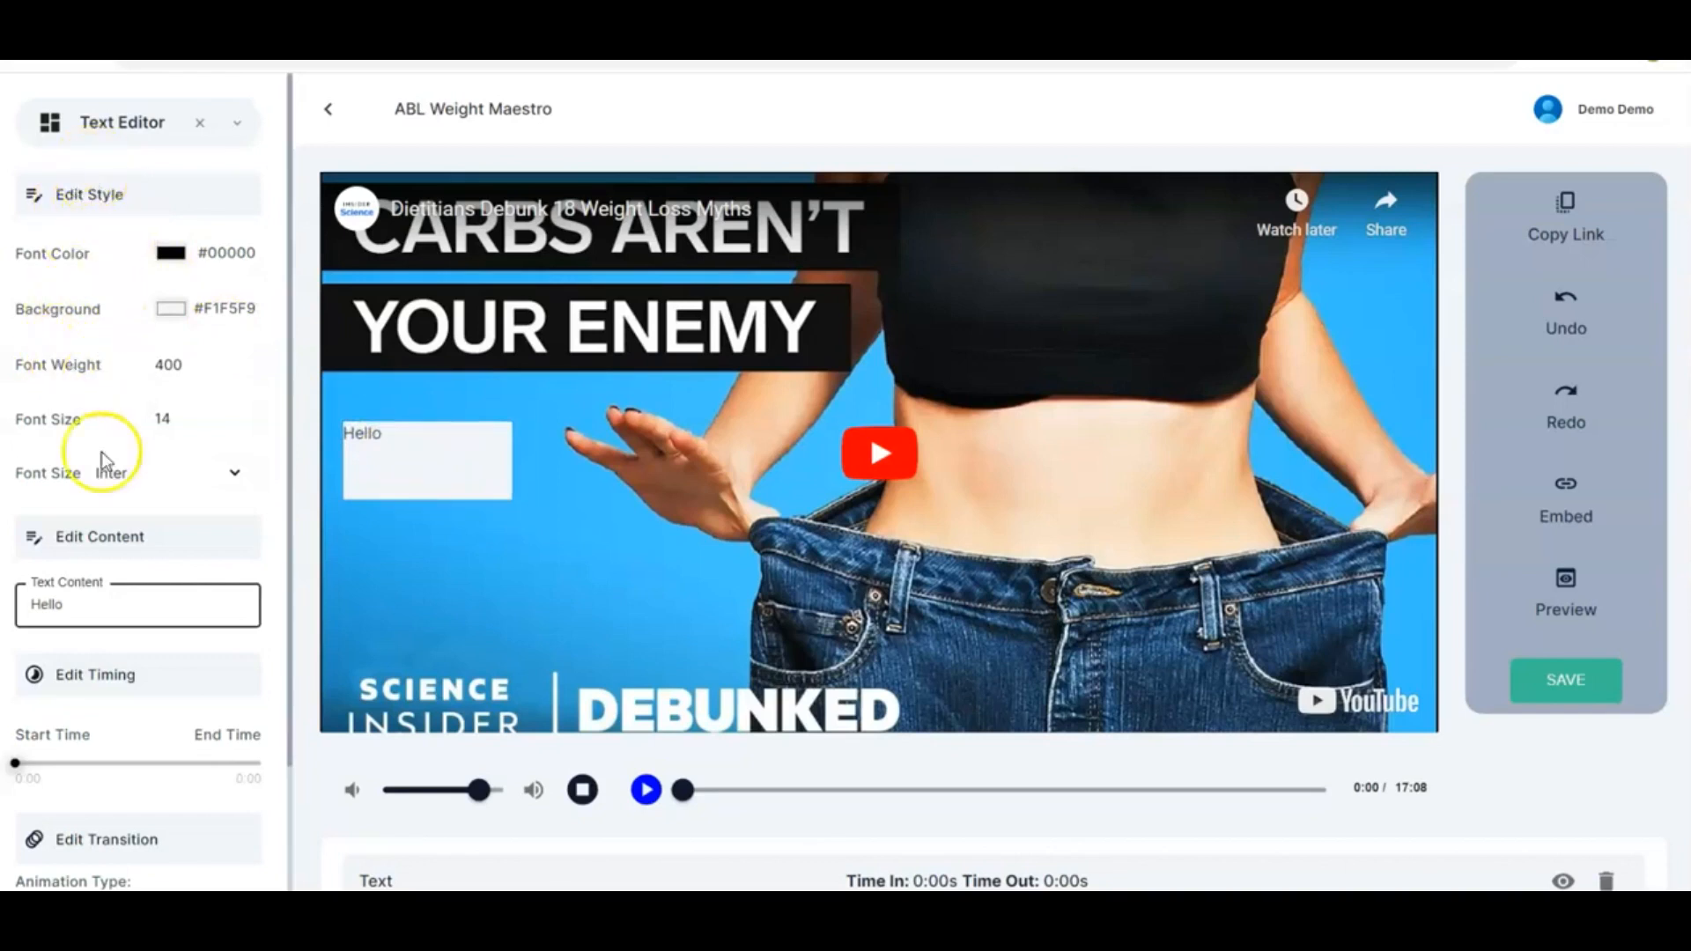
pyautogui.scroll(-2, 110, 718)
pyautogui.scroll(2, 110, 718)
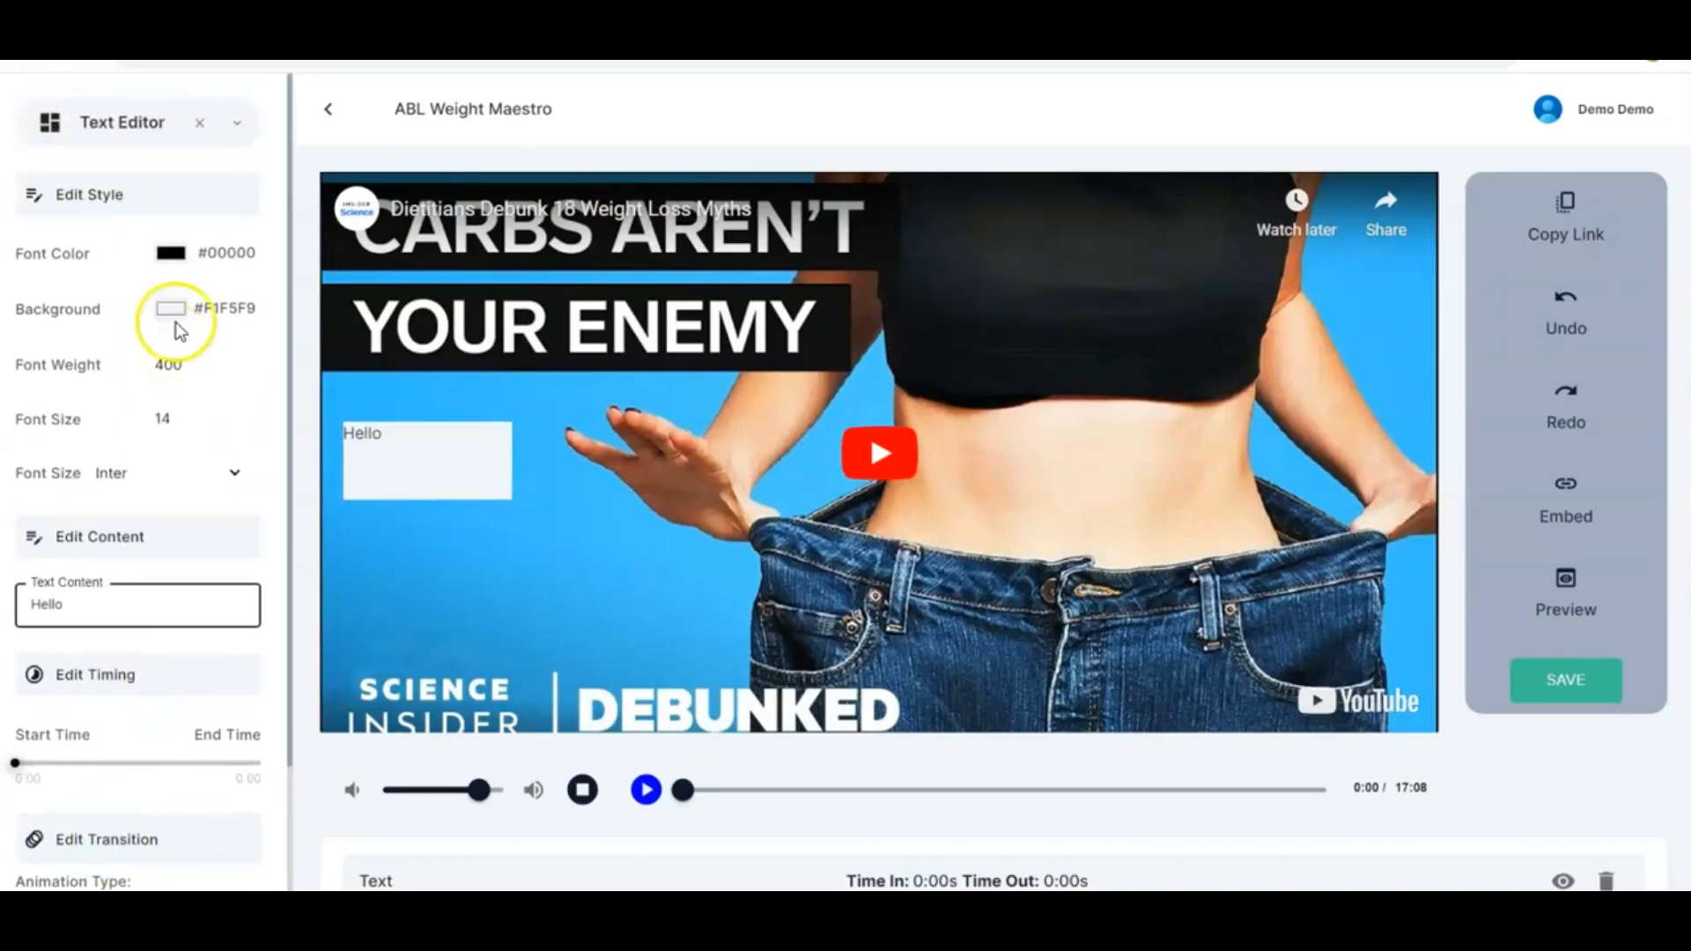
# Set the text's font color to cyan #1af9f5
pyautogui.click(172, 253)
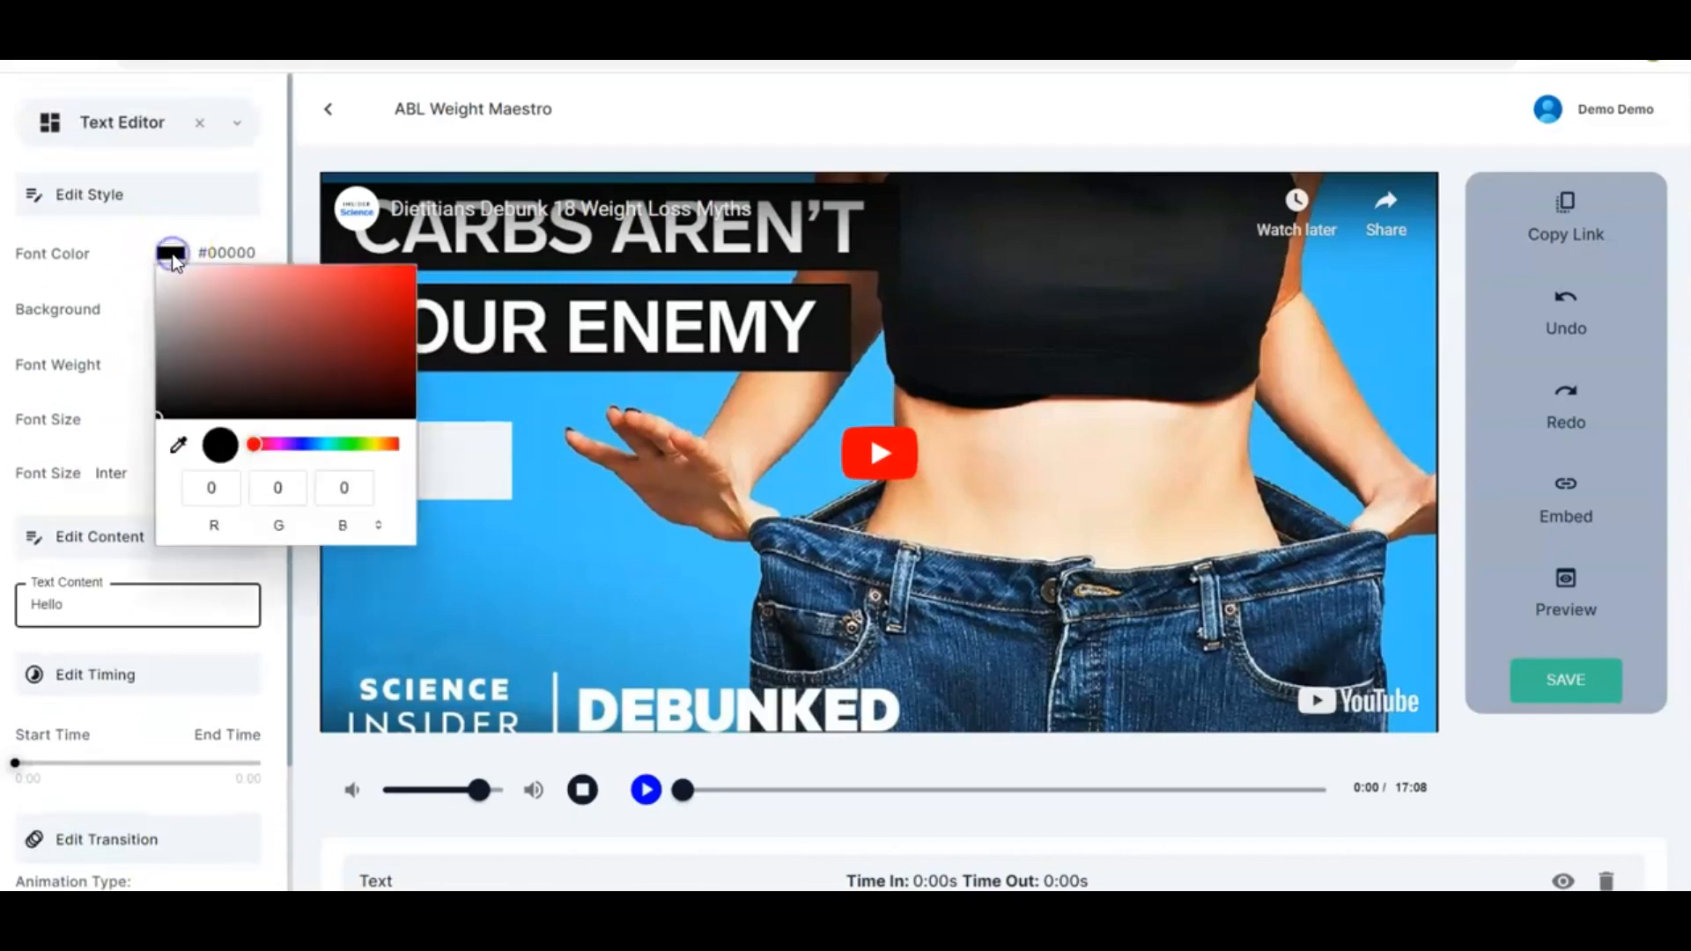
pyautogui.click(406, 274)
pyautogui.click(298, 445)
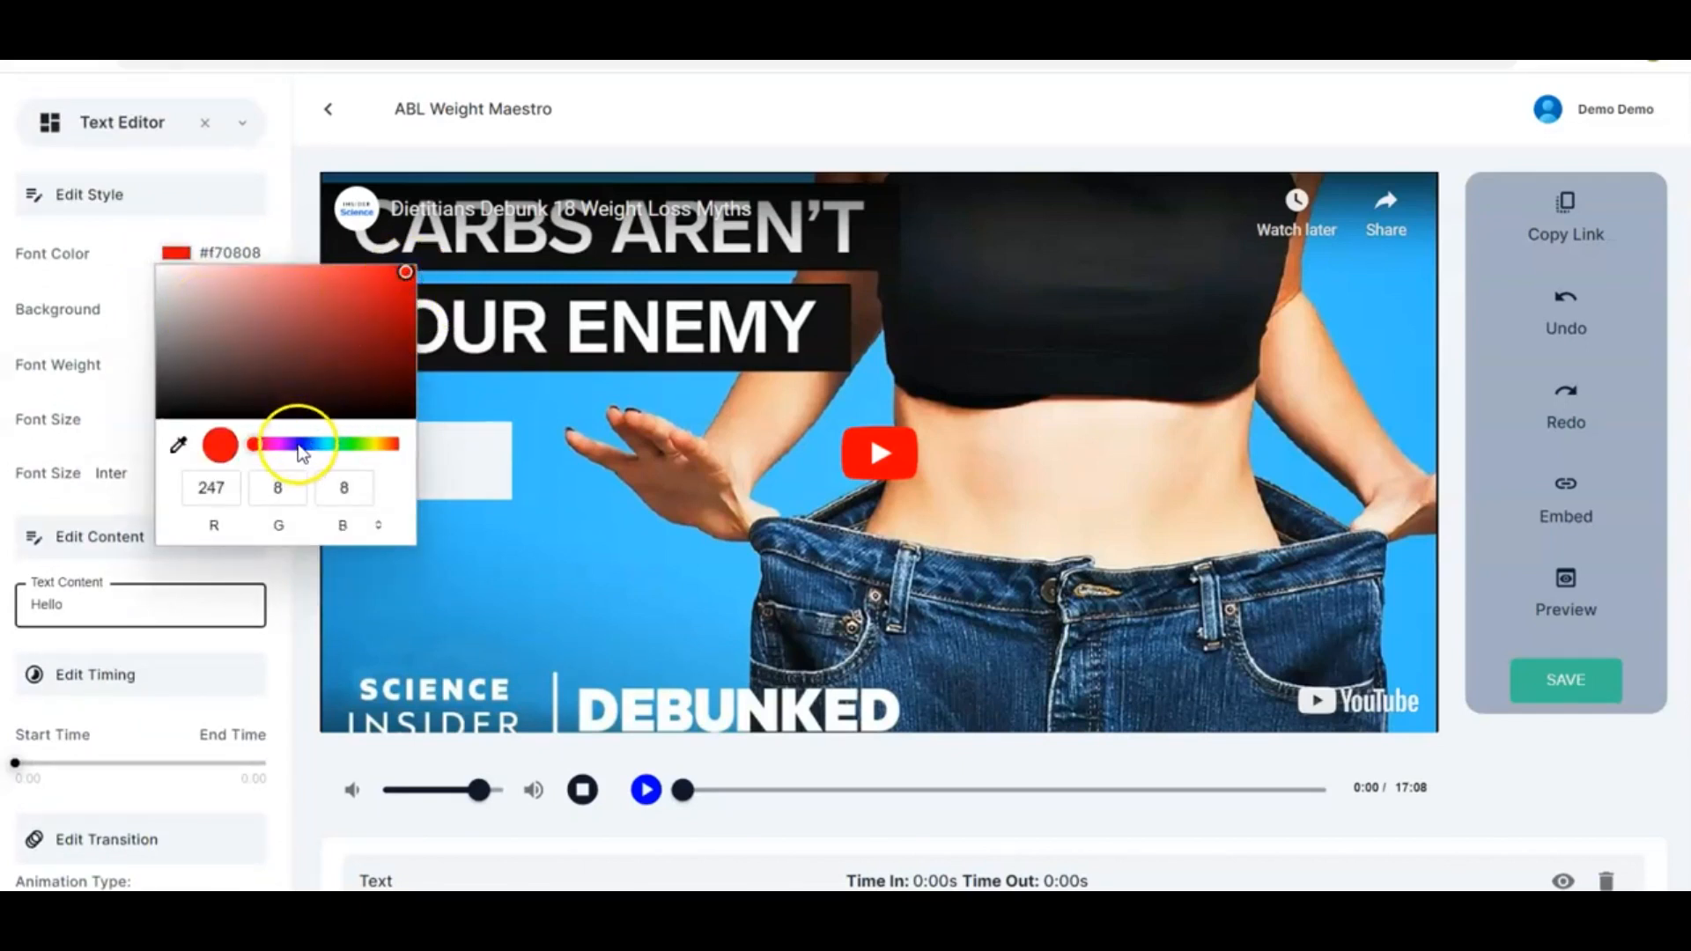
pyautogui.click(357, 449)
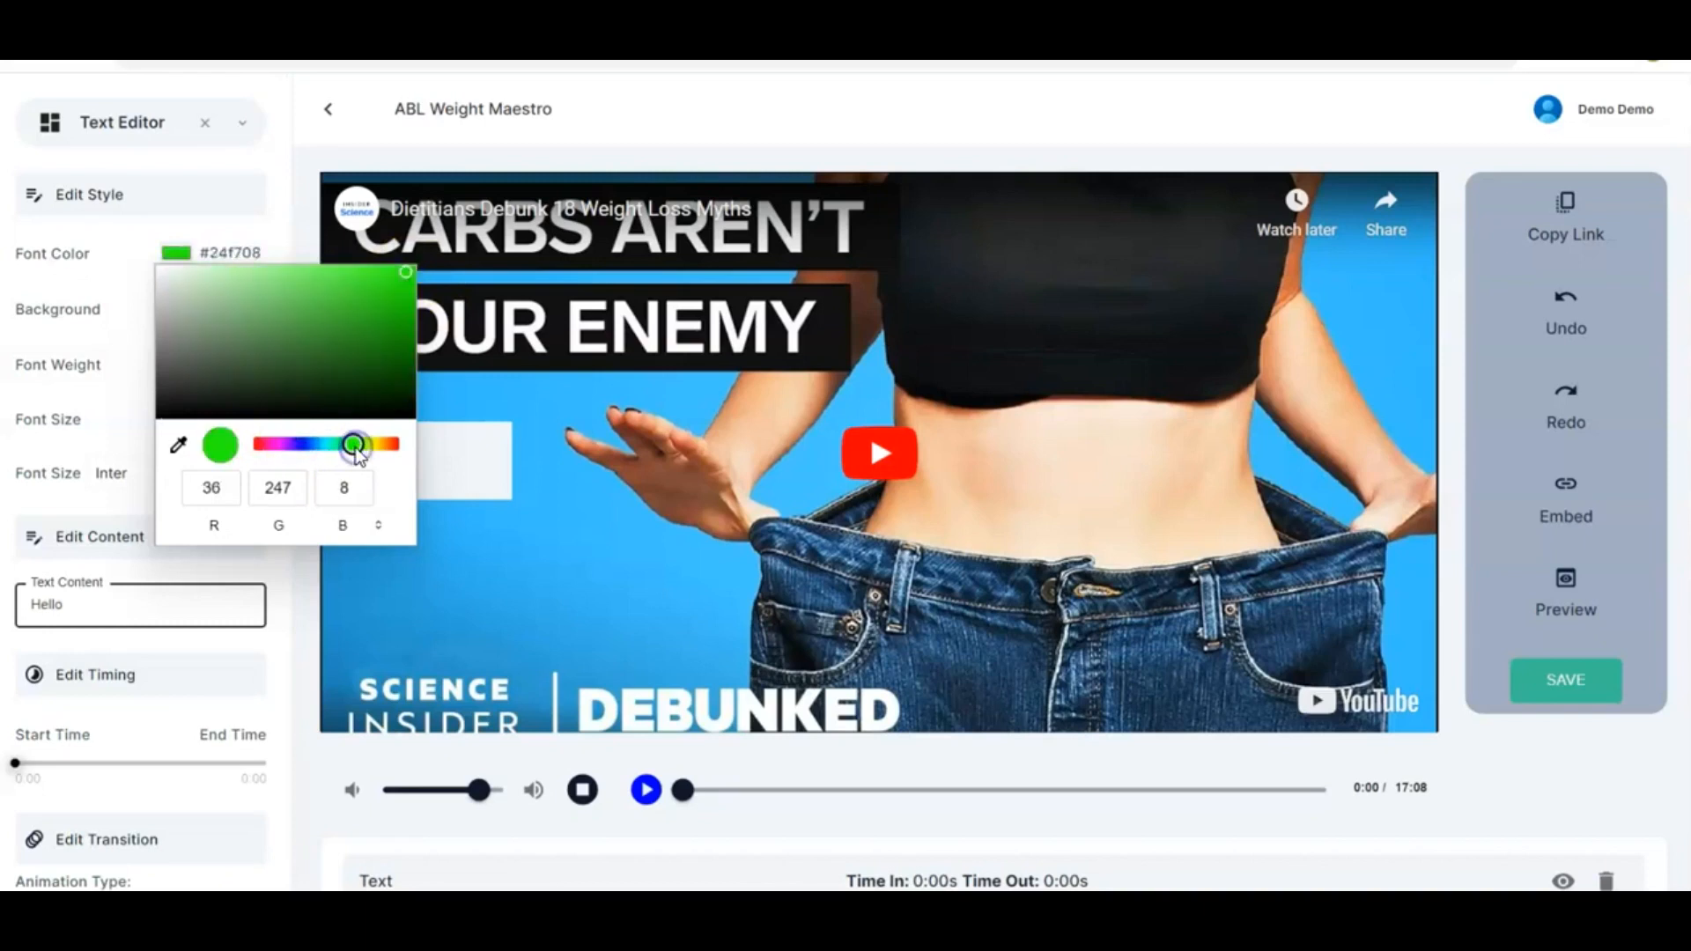
pyautogui.click(320, 447)
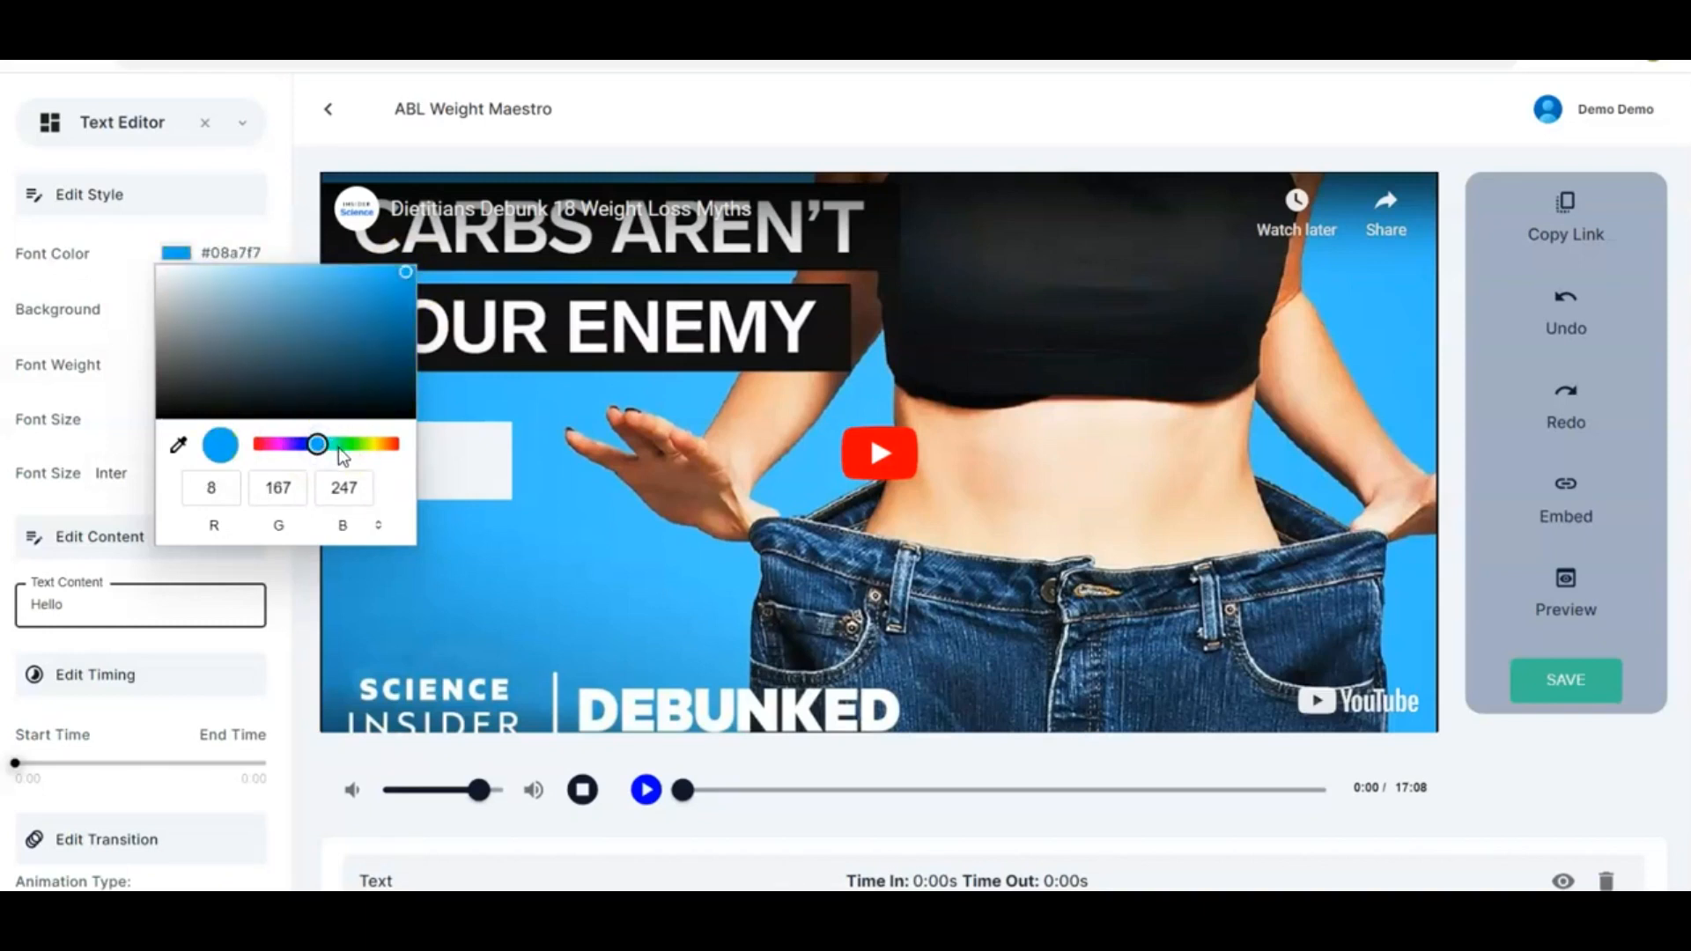
pyautogui.click(328, 446)
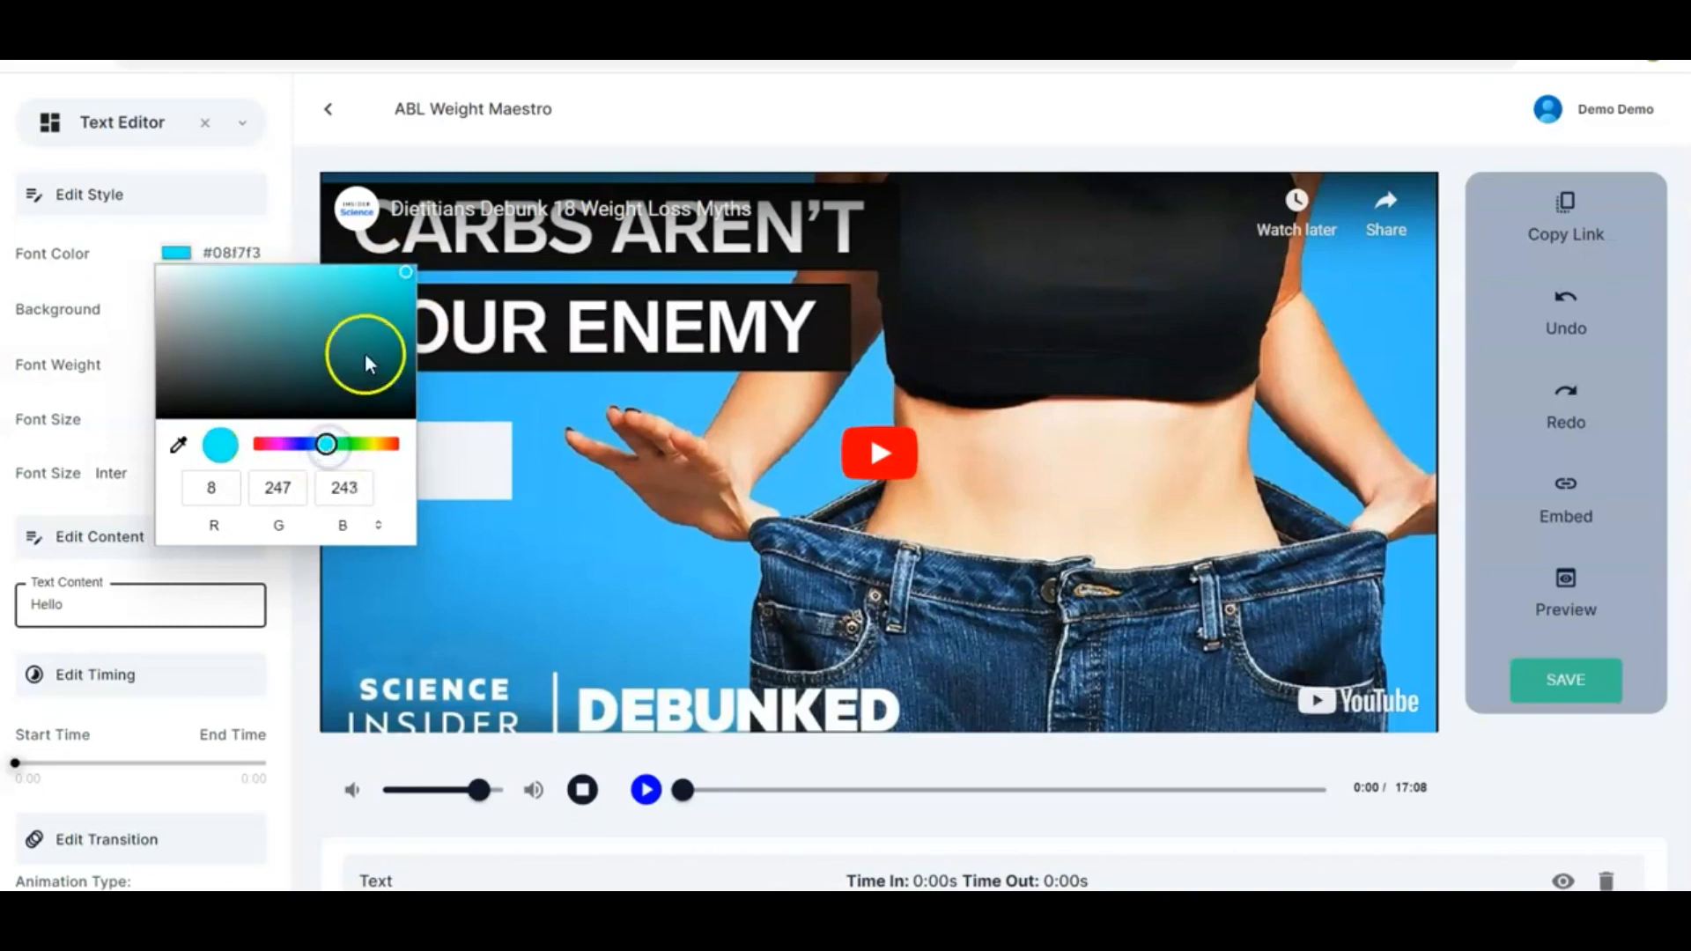
pyautogui.click(387, 271)
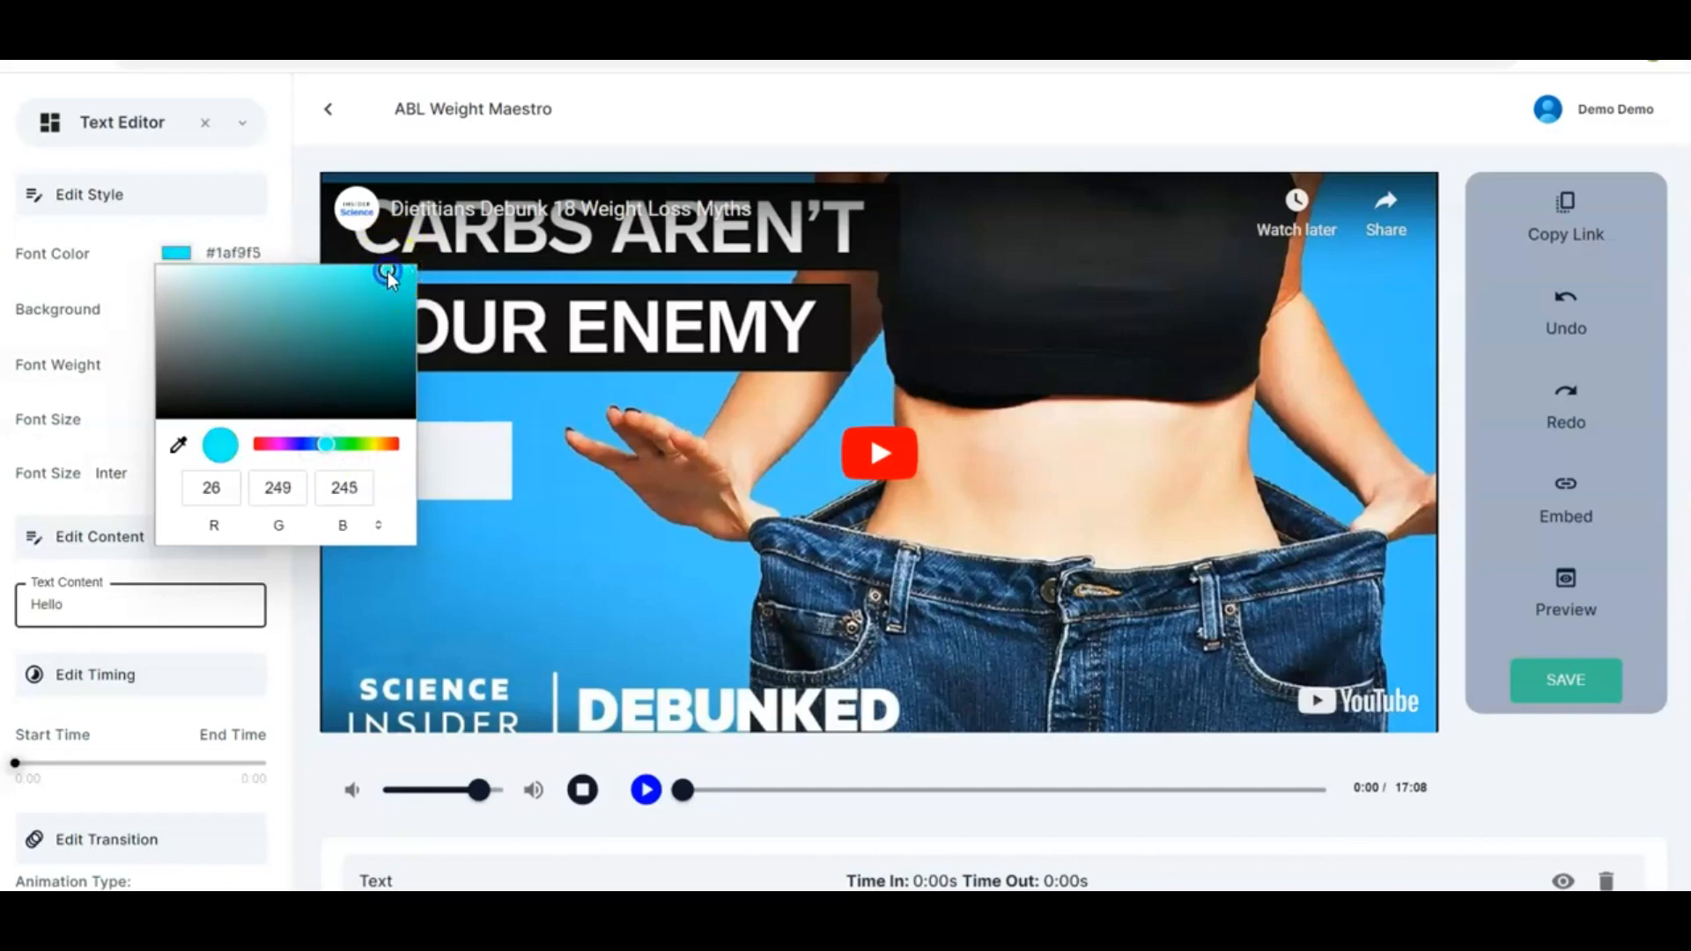
pyautogui.click(499, 416)
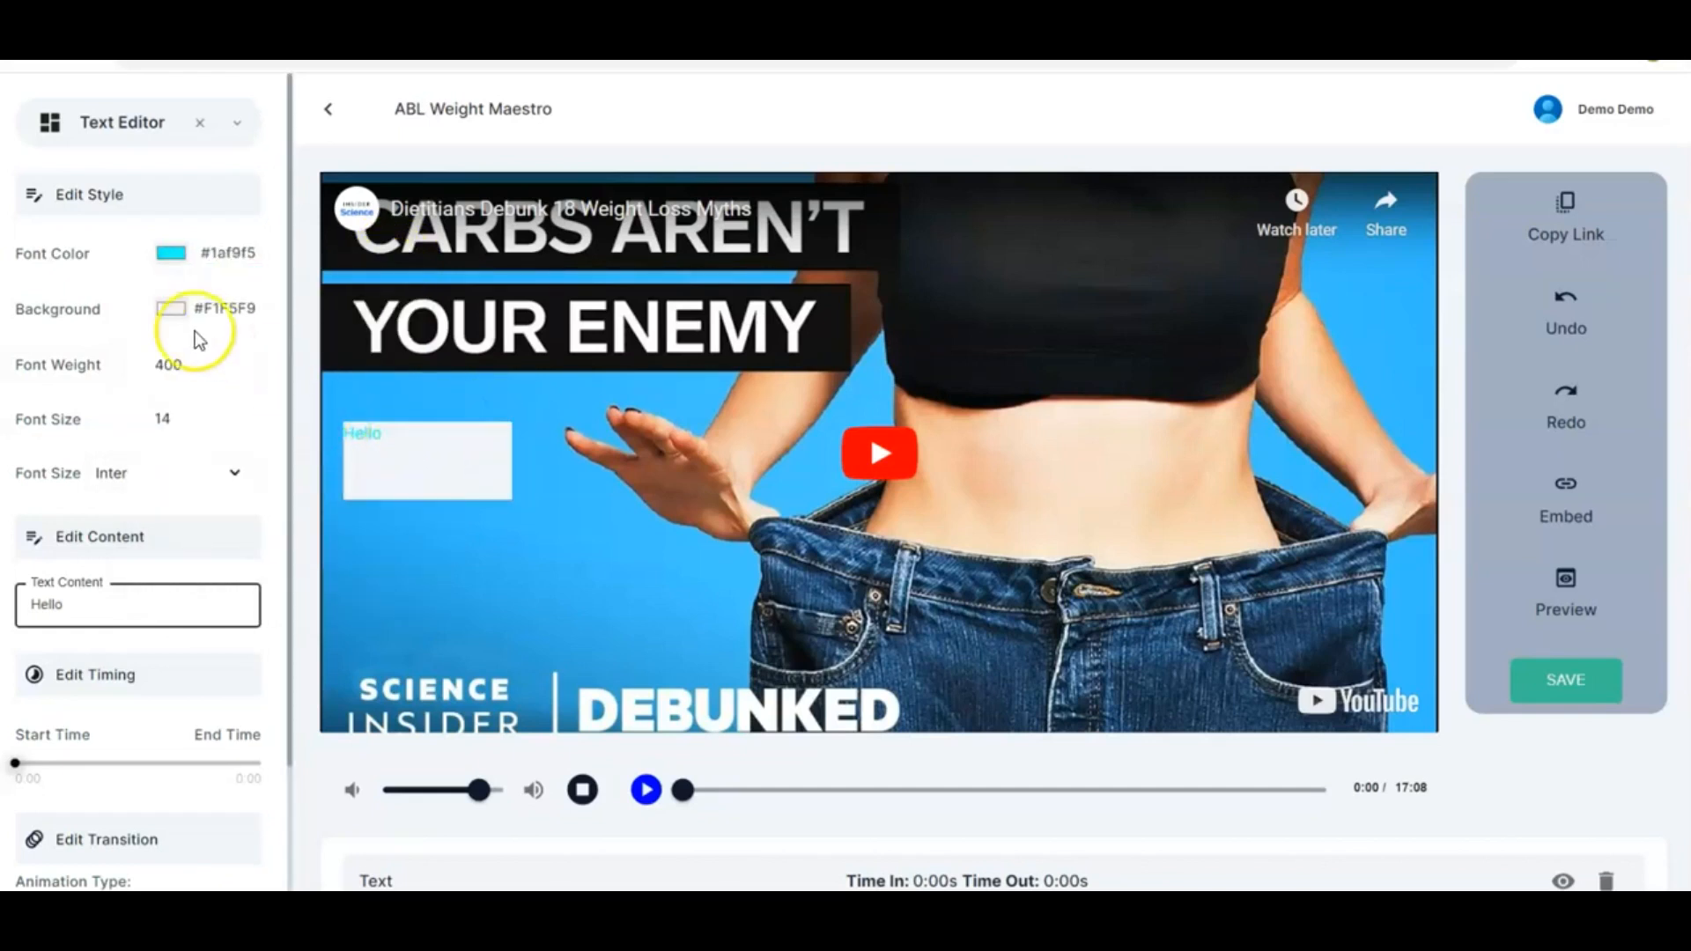
# Set the text's background color to dark #181a1b
pyautogui.click(177, 309)
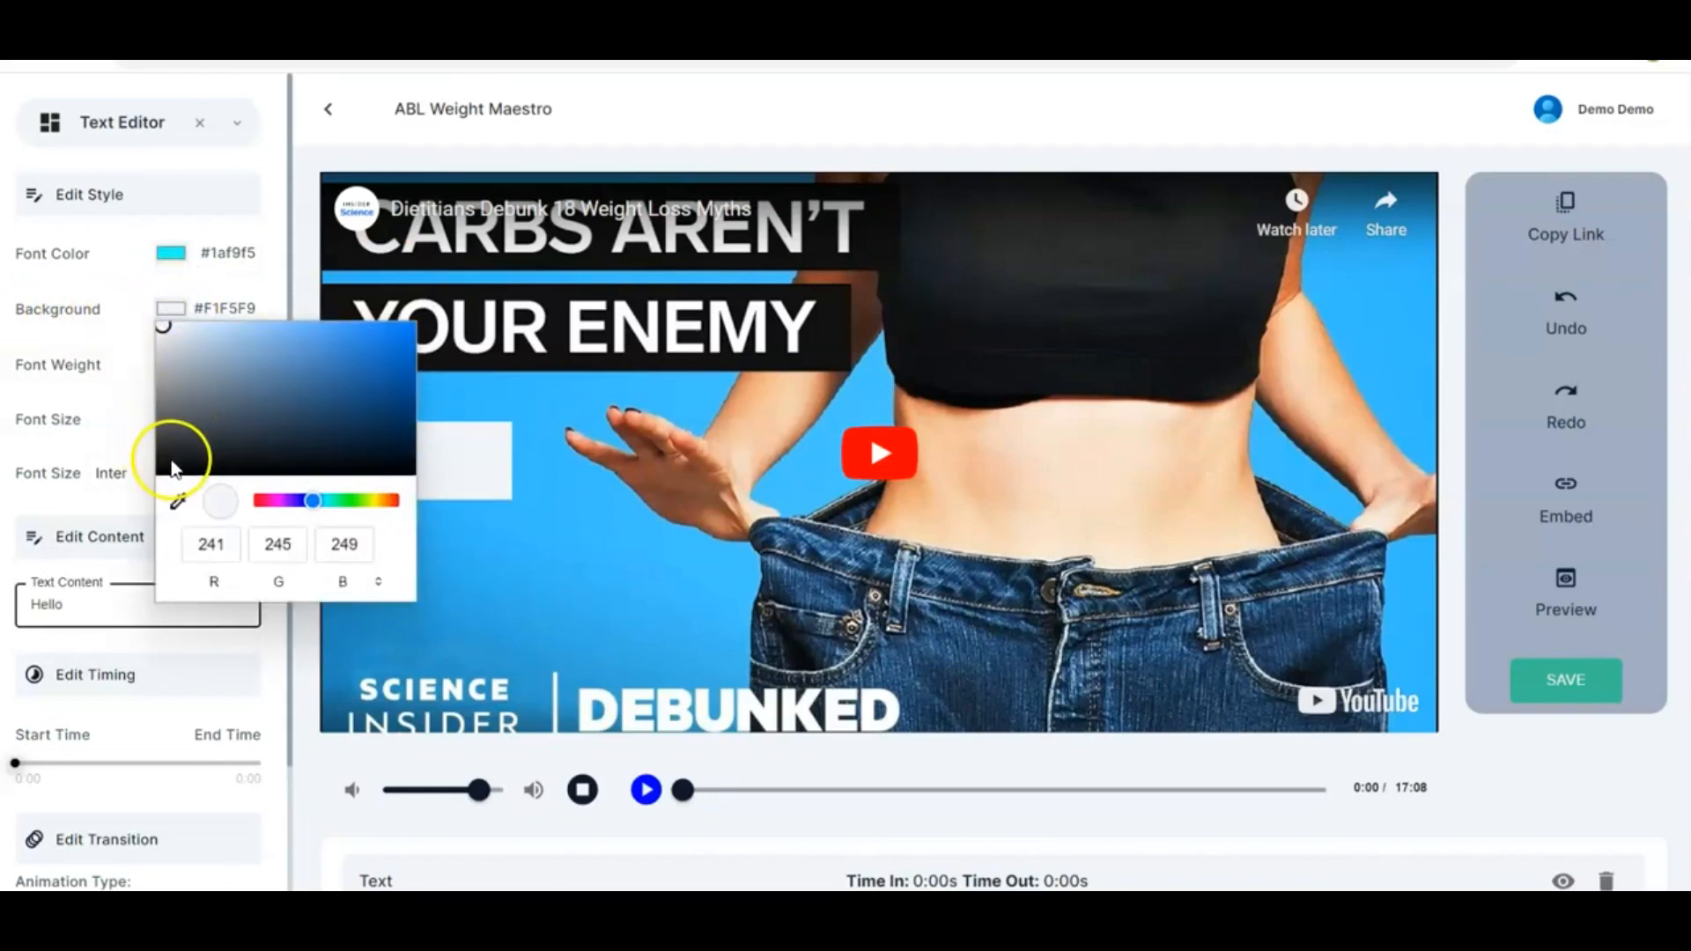
pyautogui.click(170, 461)
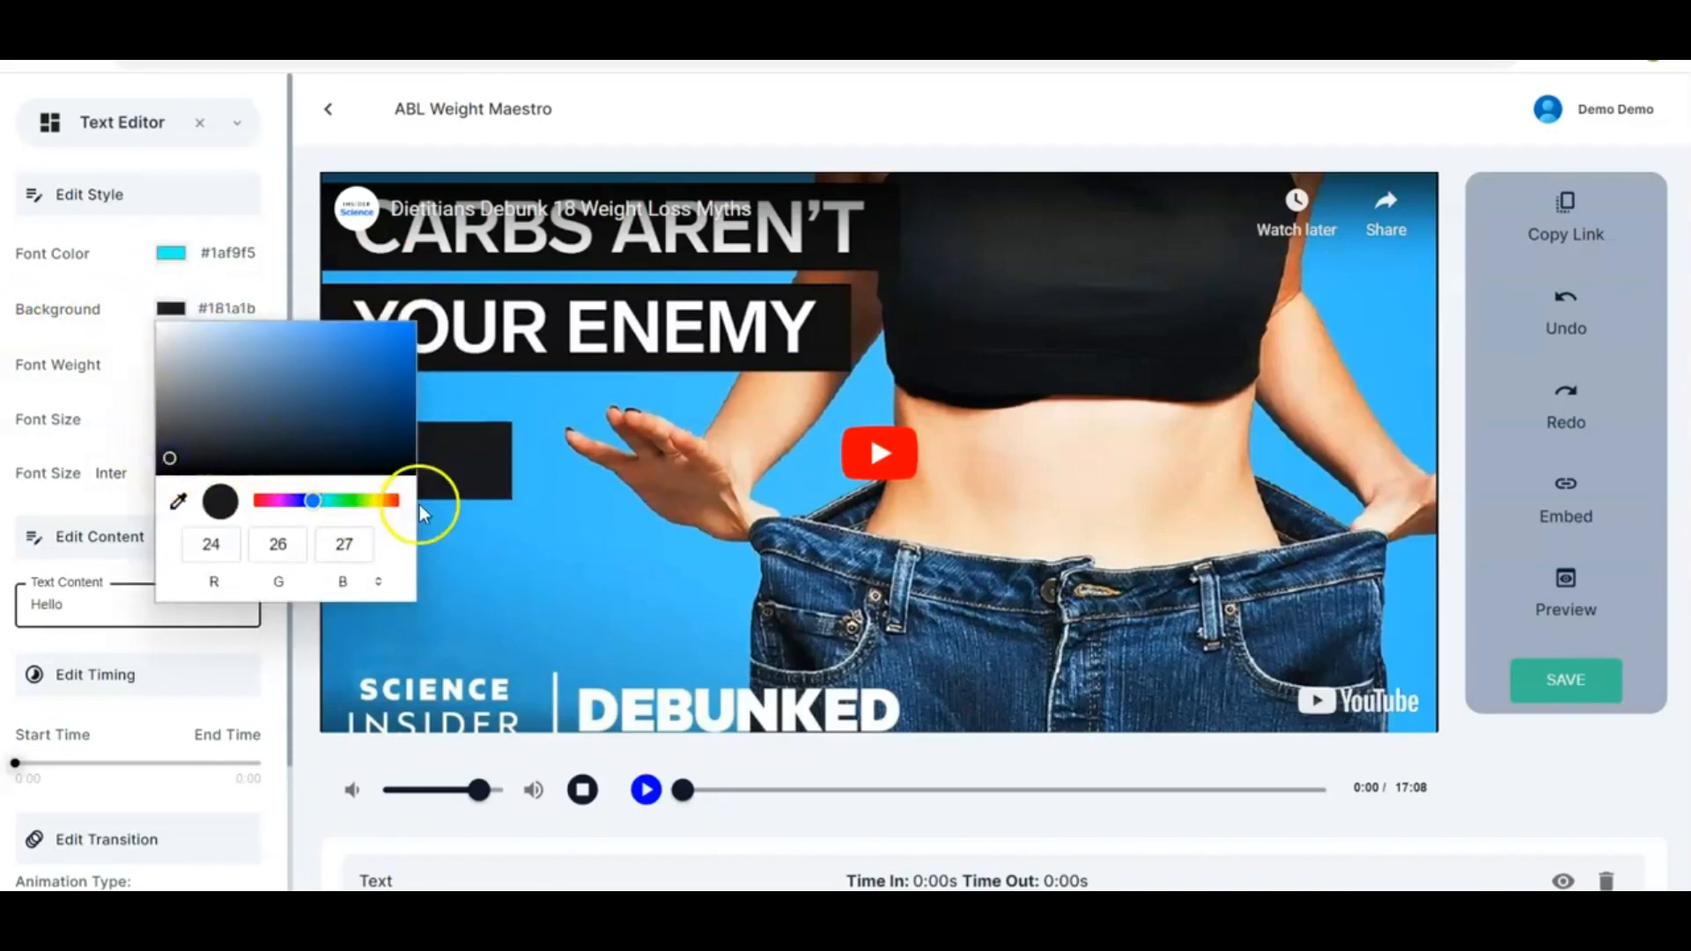
pyautogui.click(477, 563)
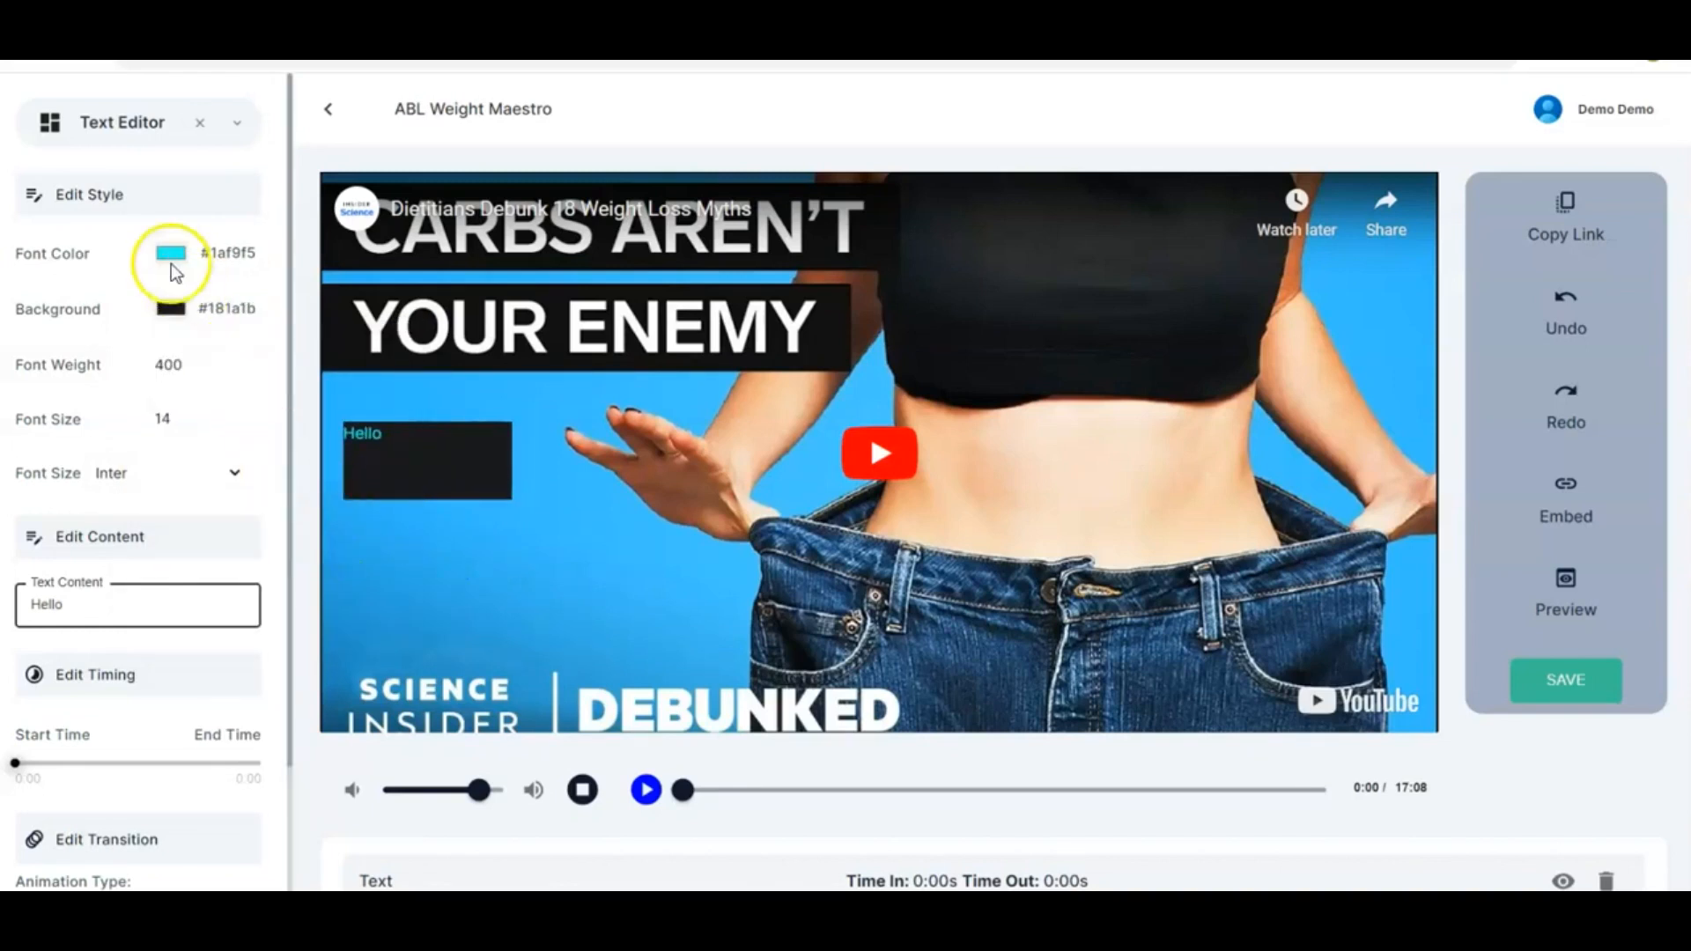
# Set the text's font weight to 600, font size to 16 and font family to Garamond
pyautogui.click(249, 360)
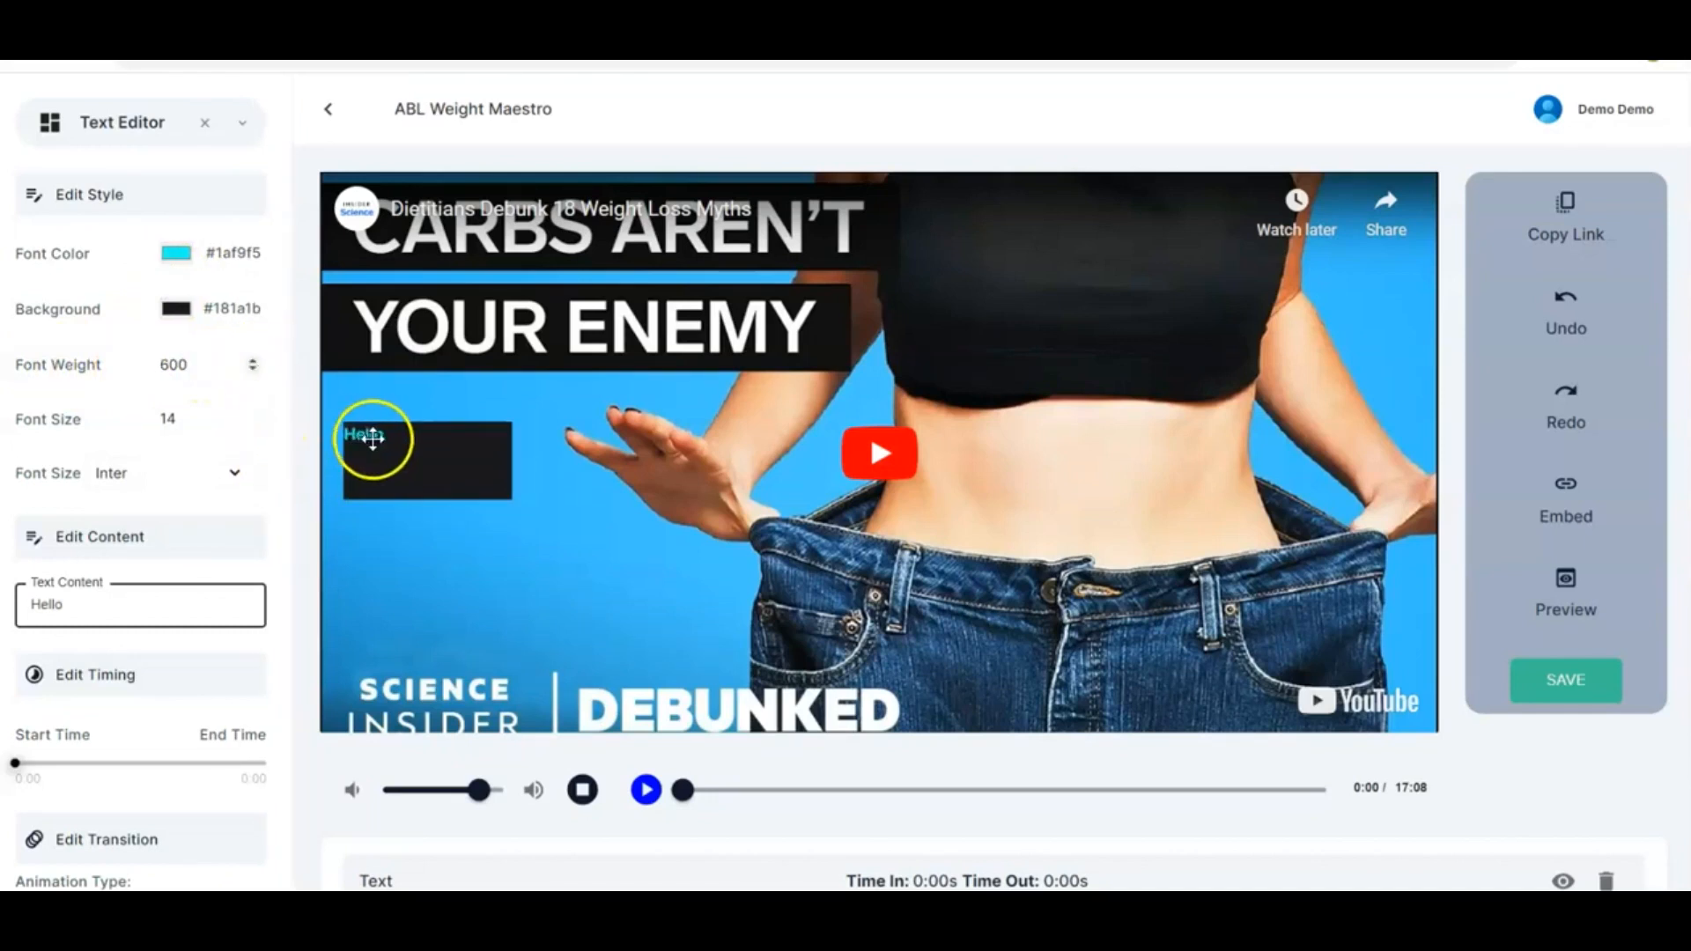
pyautogui.click(248, 414)
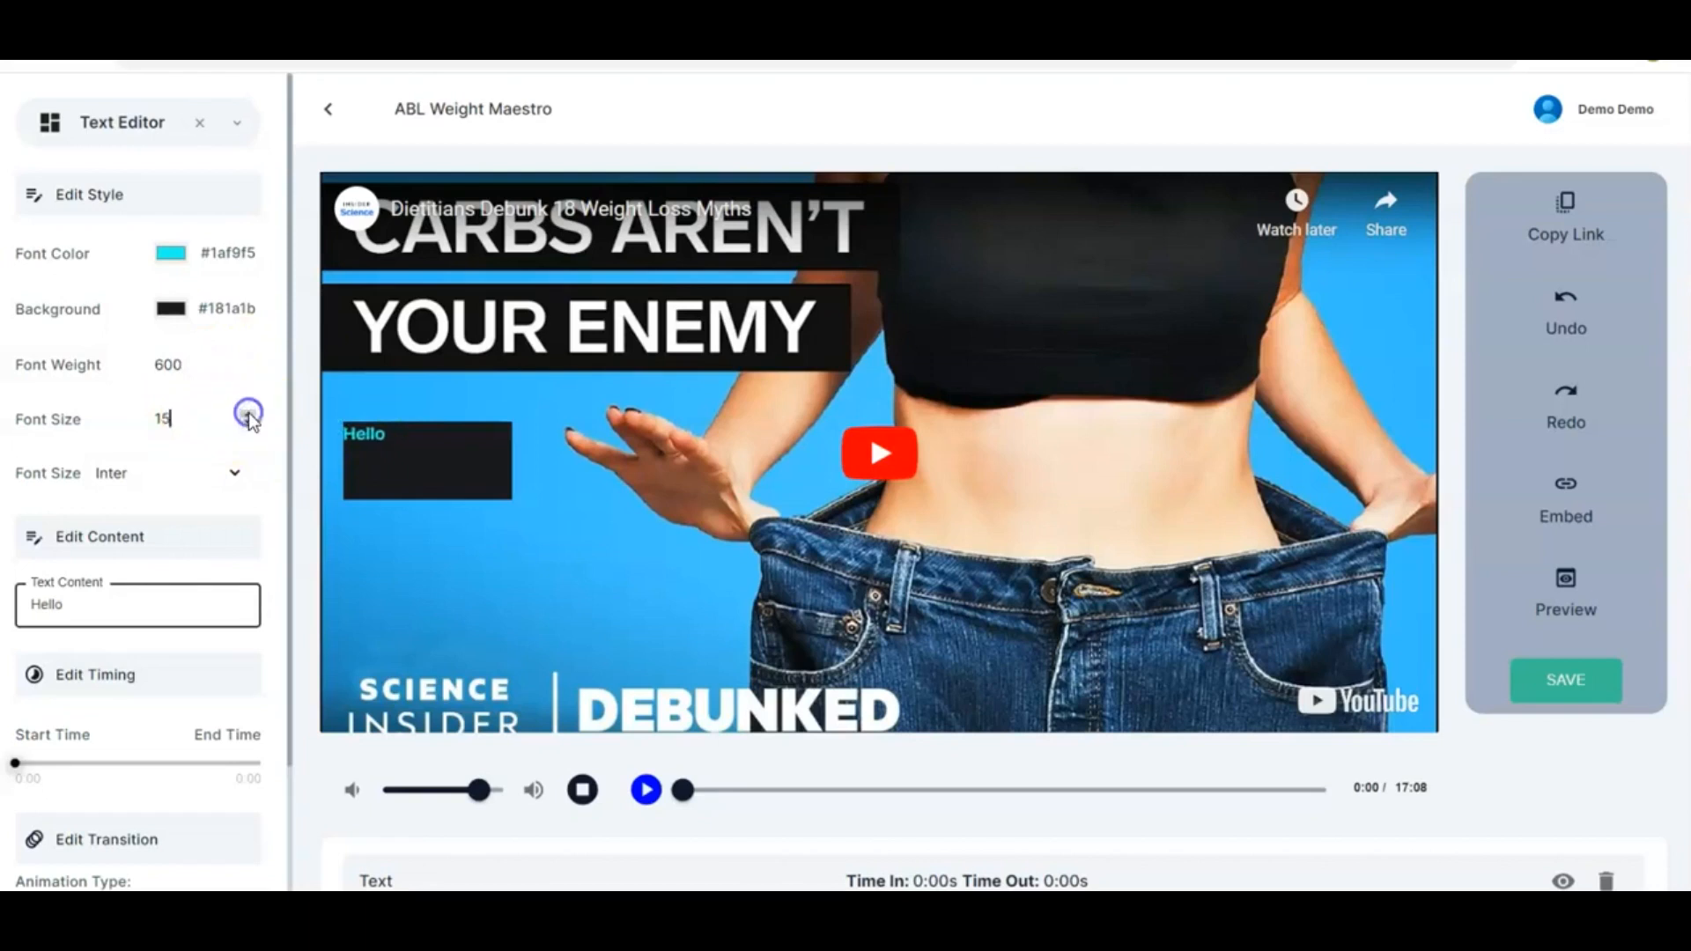
pyautogui.click(234, 473)
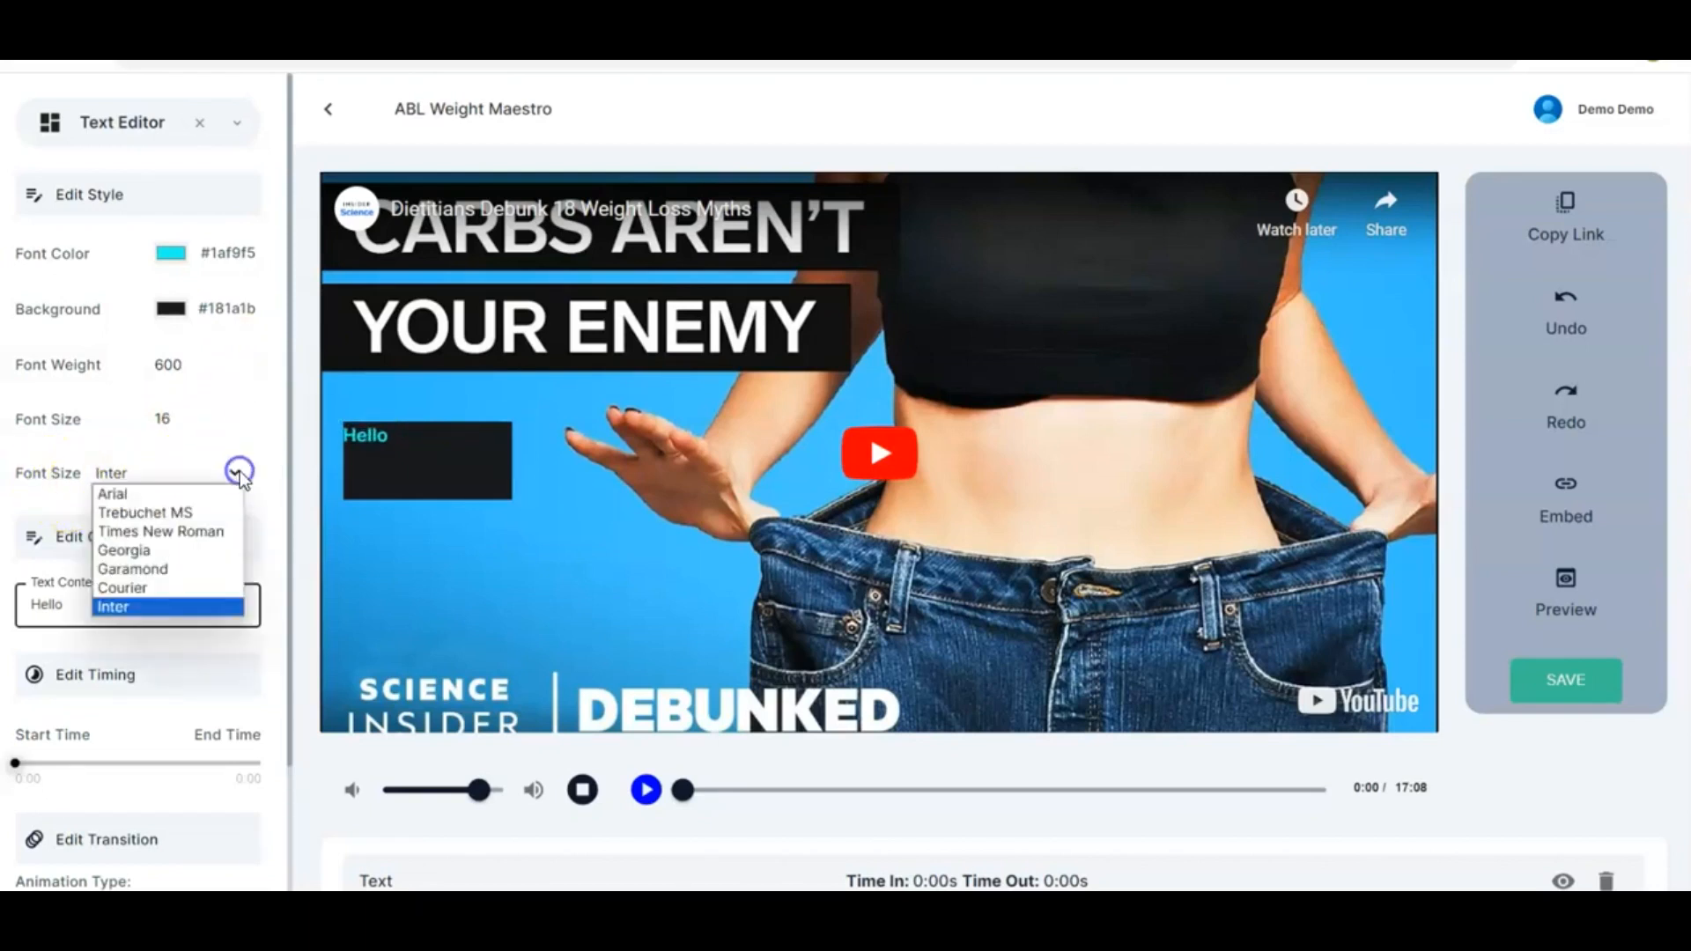
pyautogui.click(157, 569)
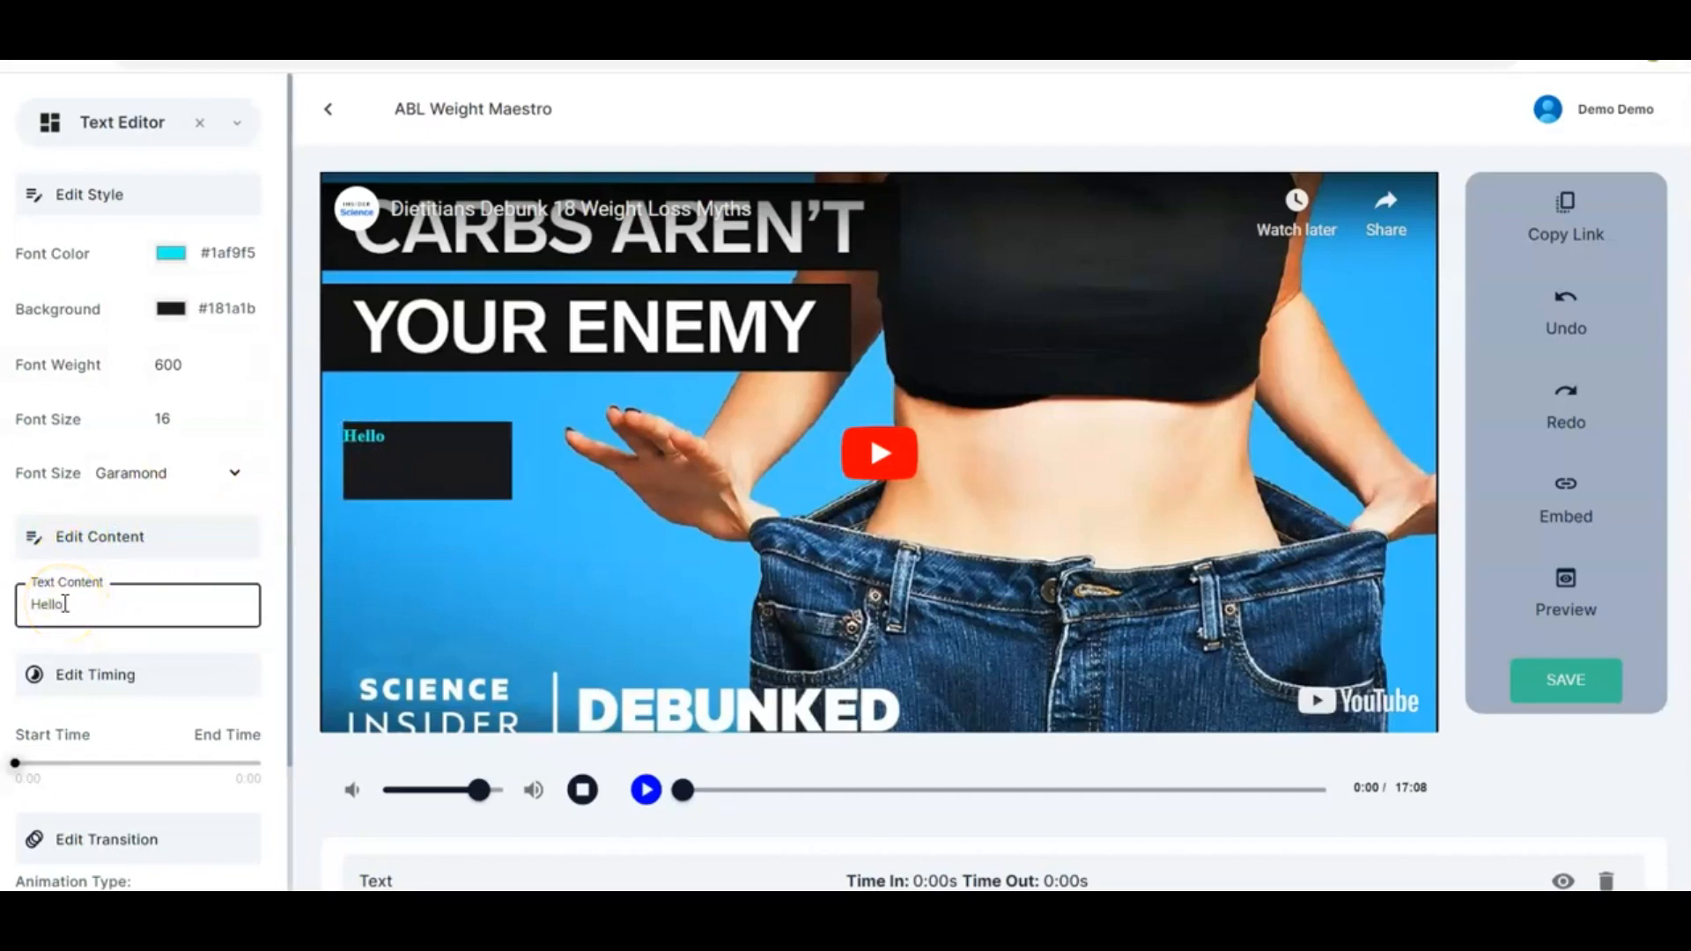
# Replace the text content with 'We are your best bet for weight solutions anytime, any day.' and fit its box around it
pyautogui.hotkey('ctrl', 'a')
pyautogui.write('We are your best bet for weight solutions anytime, any day.')
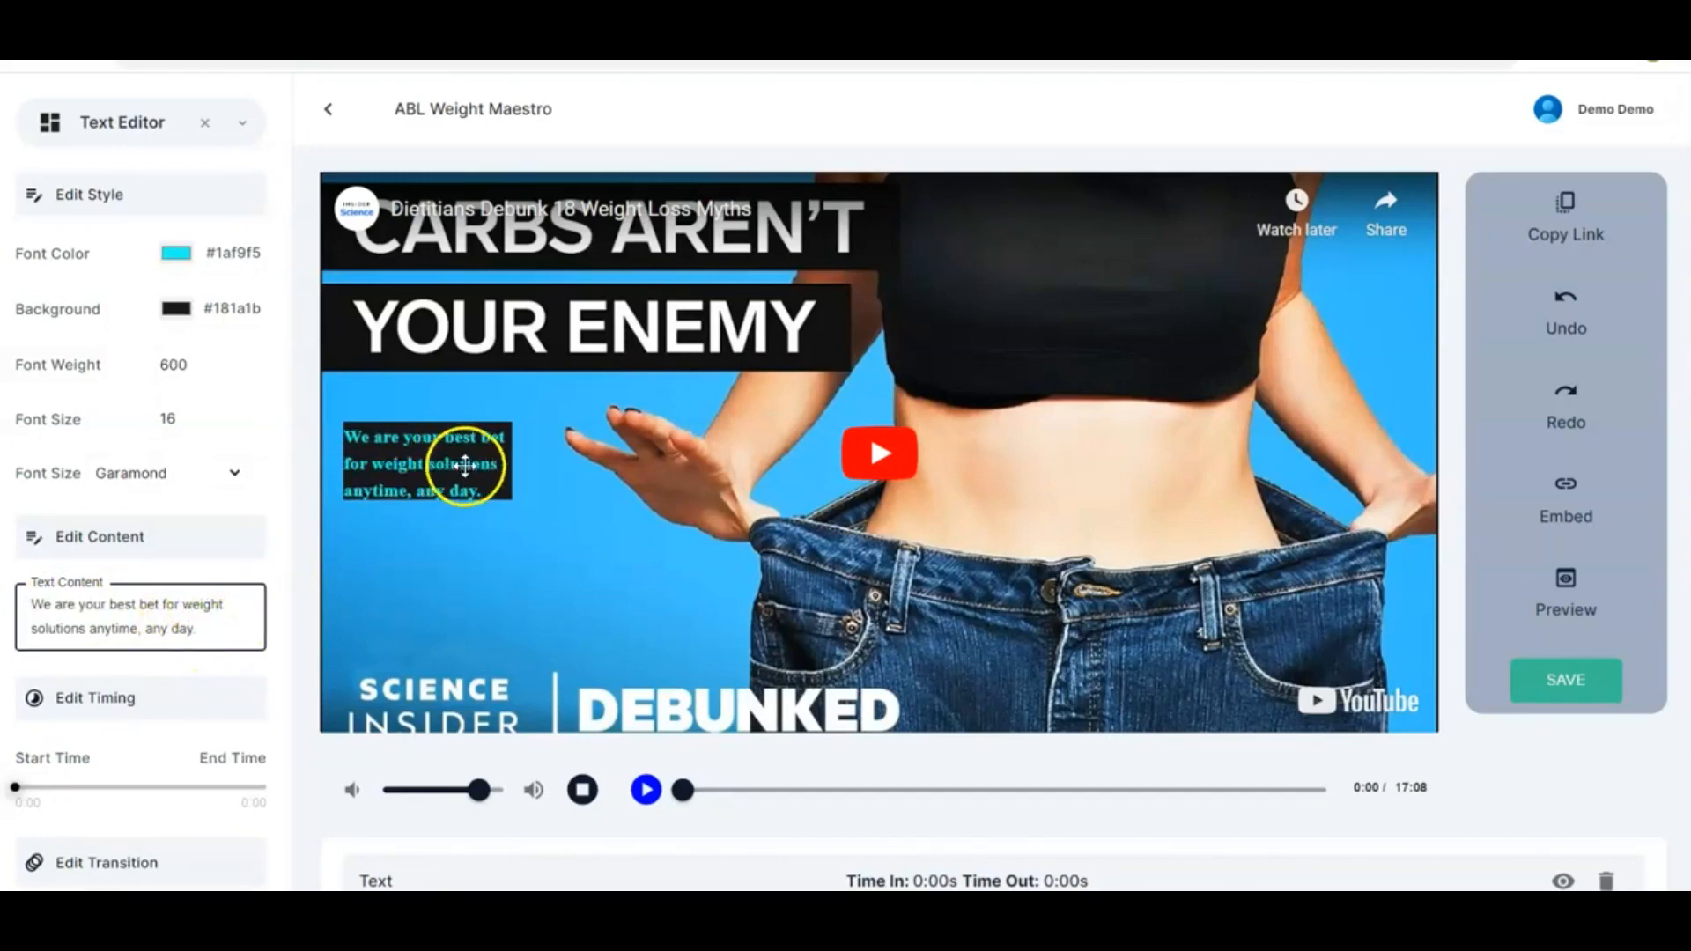
pyautogui.moveTo(511, 498)
pyautogui.mouseDown()
pyautogui.moveTo(569, 517)
pyautogui.moveTo(585, 484)
pyautogui.moveTo(597, 499)
pyautogui.moveTo(585, 483)
pyautogui.moveTo(540, 525)
pyautogui.moveTo(517, 517)
pyautogui.mouseUp()
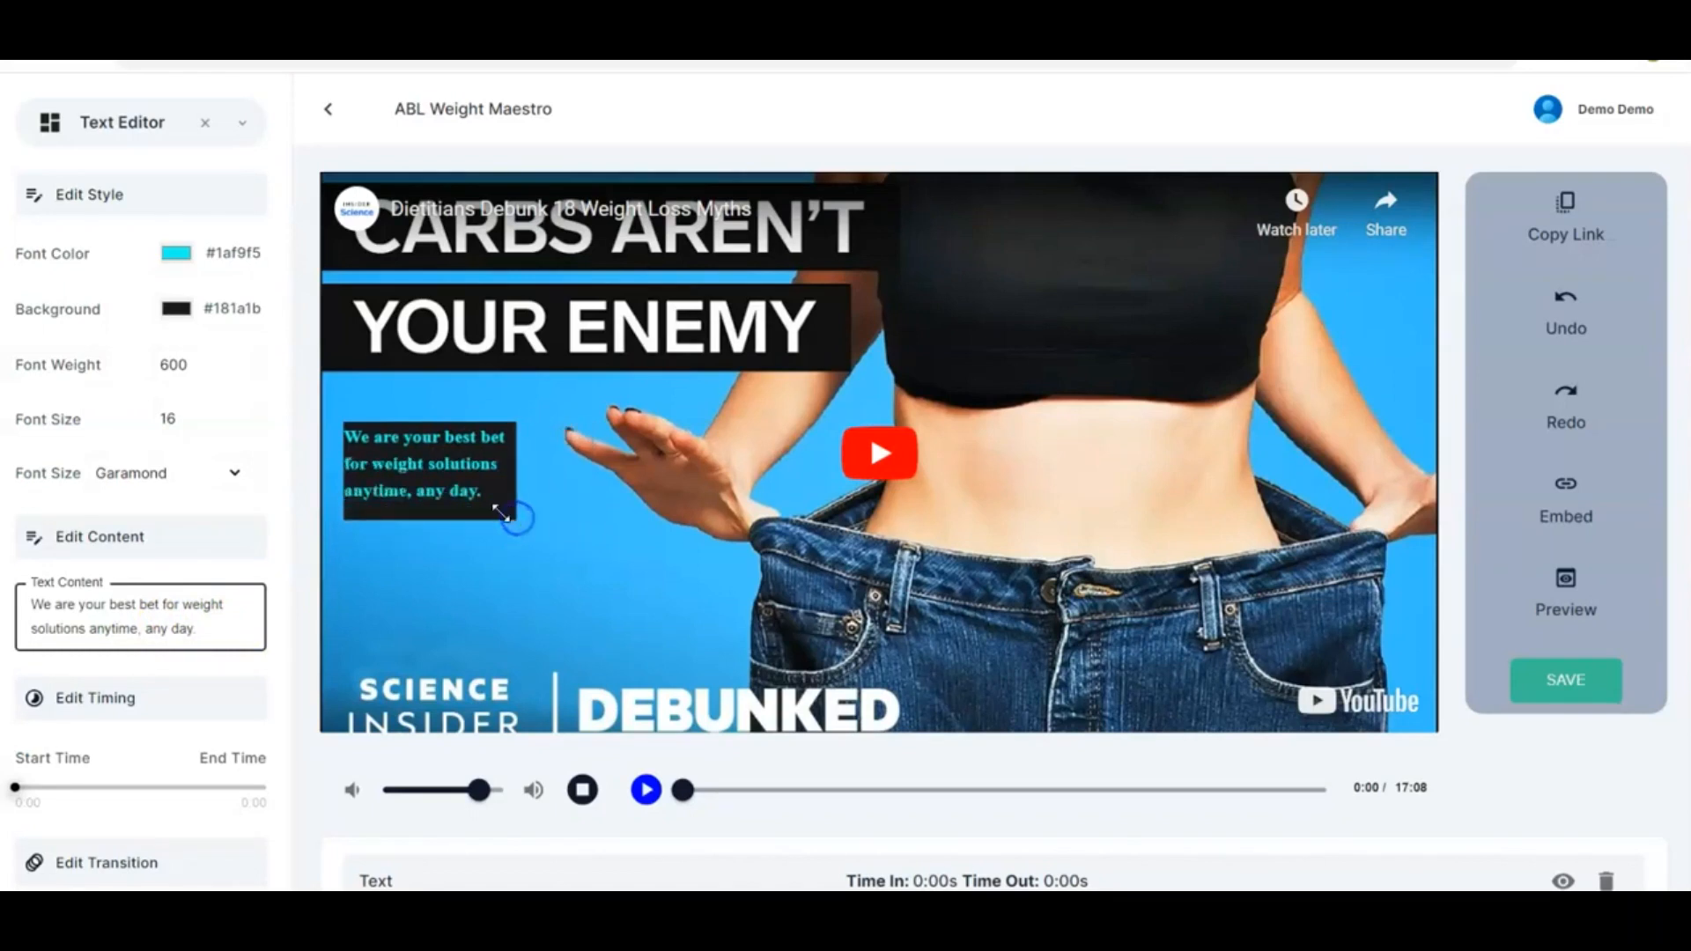
pyautogui.moveTo(410, 471)
pyautogui.mouseDown()
pyautogui.moveTo(463, 577)
pyautogui.moveTo(463, 519)
pyautogui.moveTo(401, 447)
pyautogui.moveTo(427, 454)
pyautogui.mouseUp()
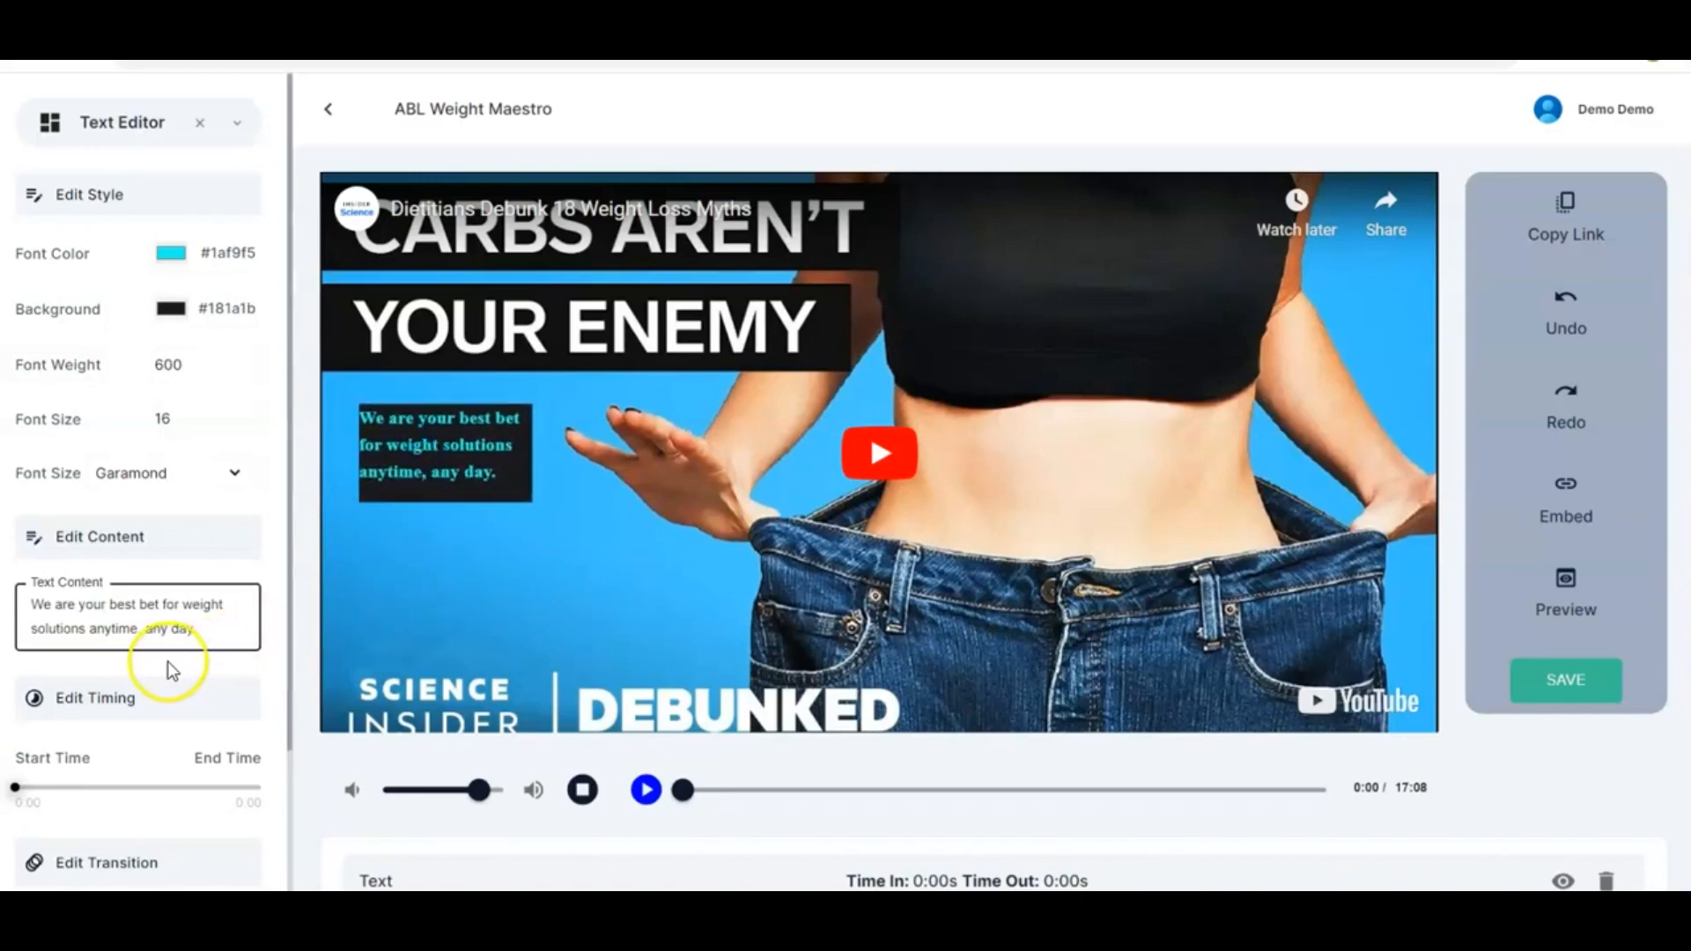
# Set the text's display timing to start at 0:45 and end at 3:14
pyautogui.scroll(-1, 167, 663)
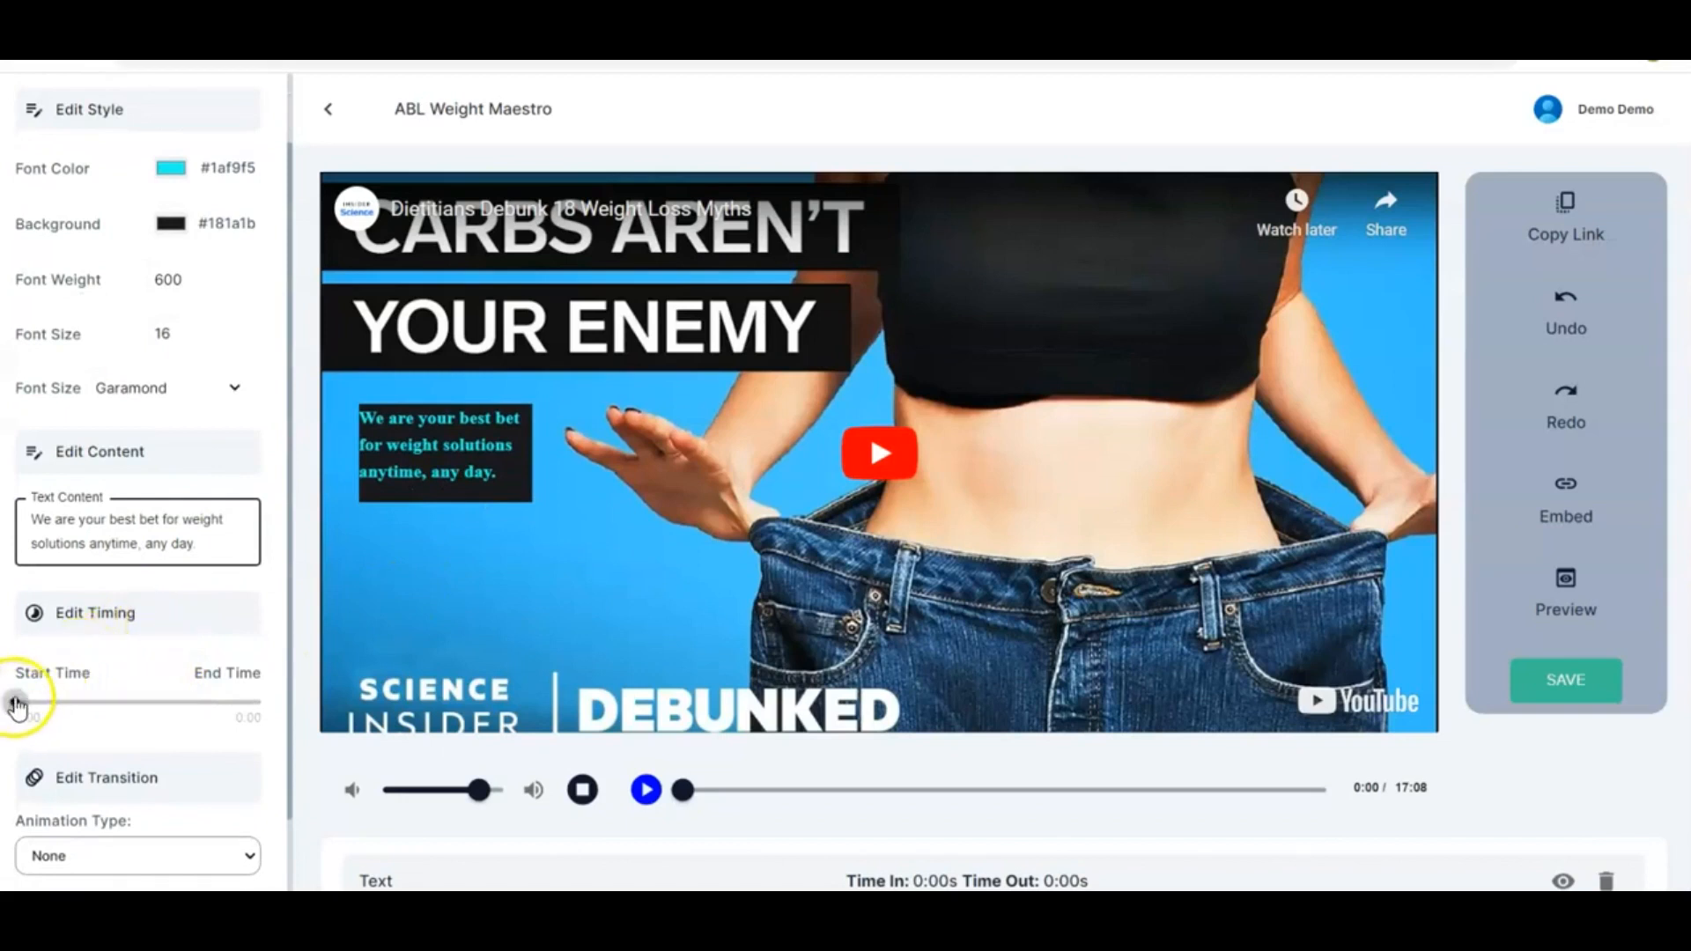
pyautogui.moveTo(17, 705); pyautogui.dragTo(139, 718)
pyautogui.click(12, 704)
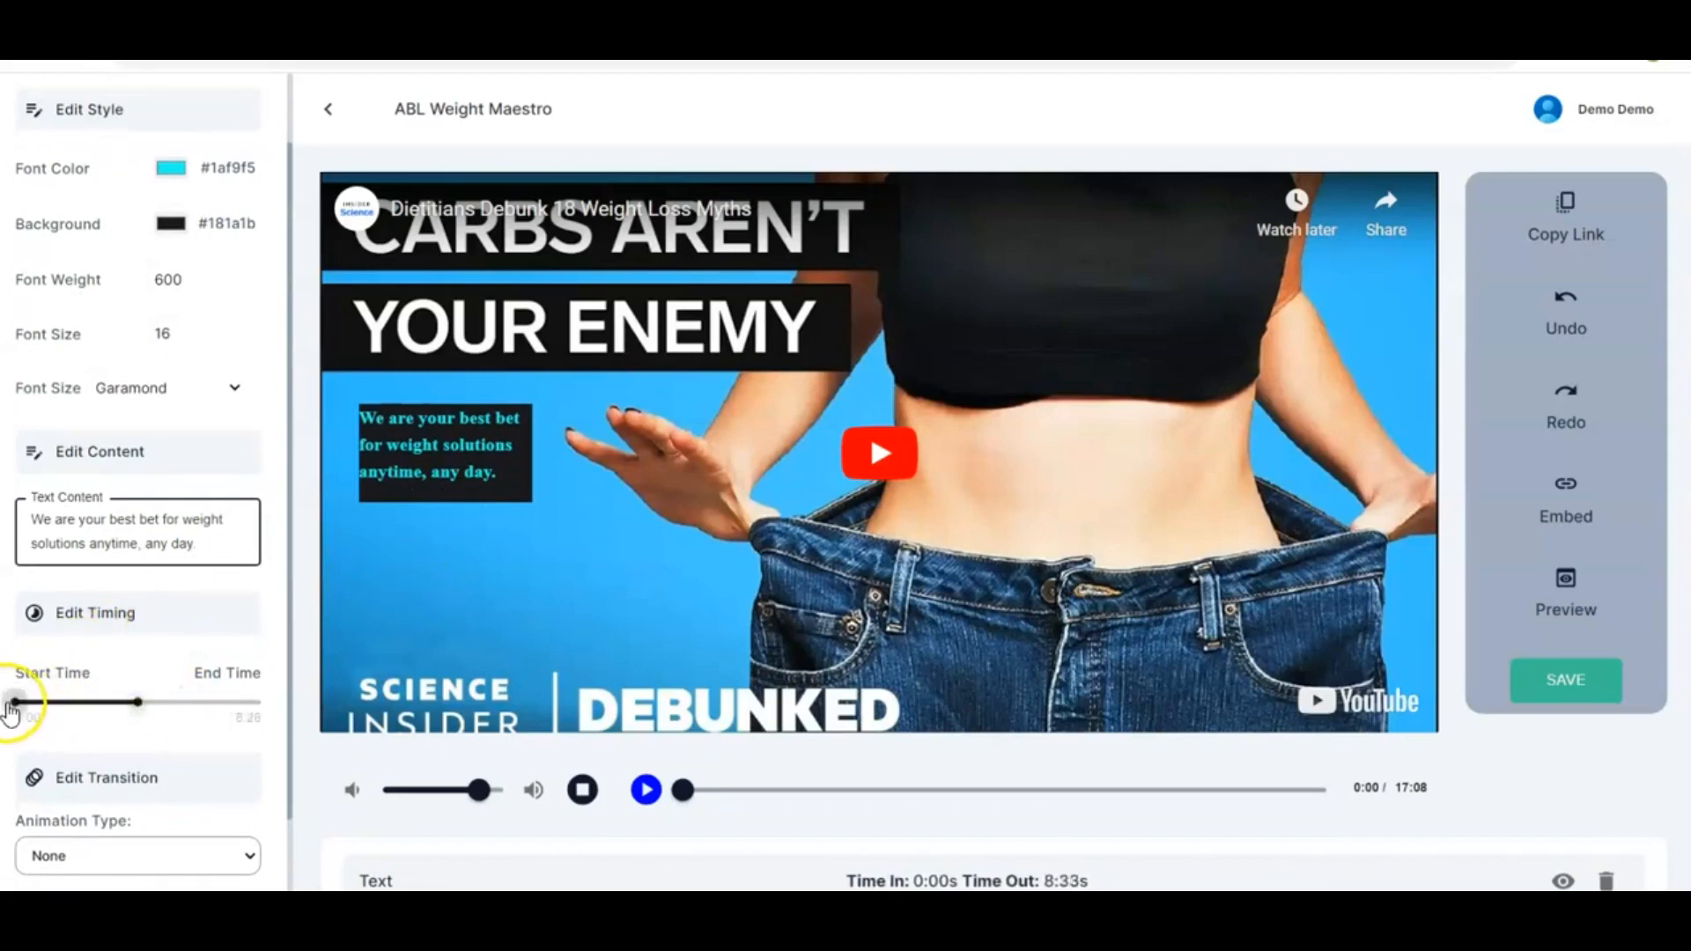
pyautogui.moveTo(14, 710)
pyautogui.mouseDown()
pyautogui.moveTo(44, 711)
pyautogui.moveTo(29, 717)
pyautogui.mouseUp()
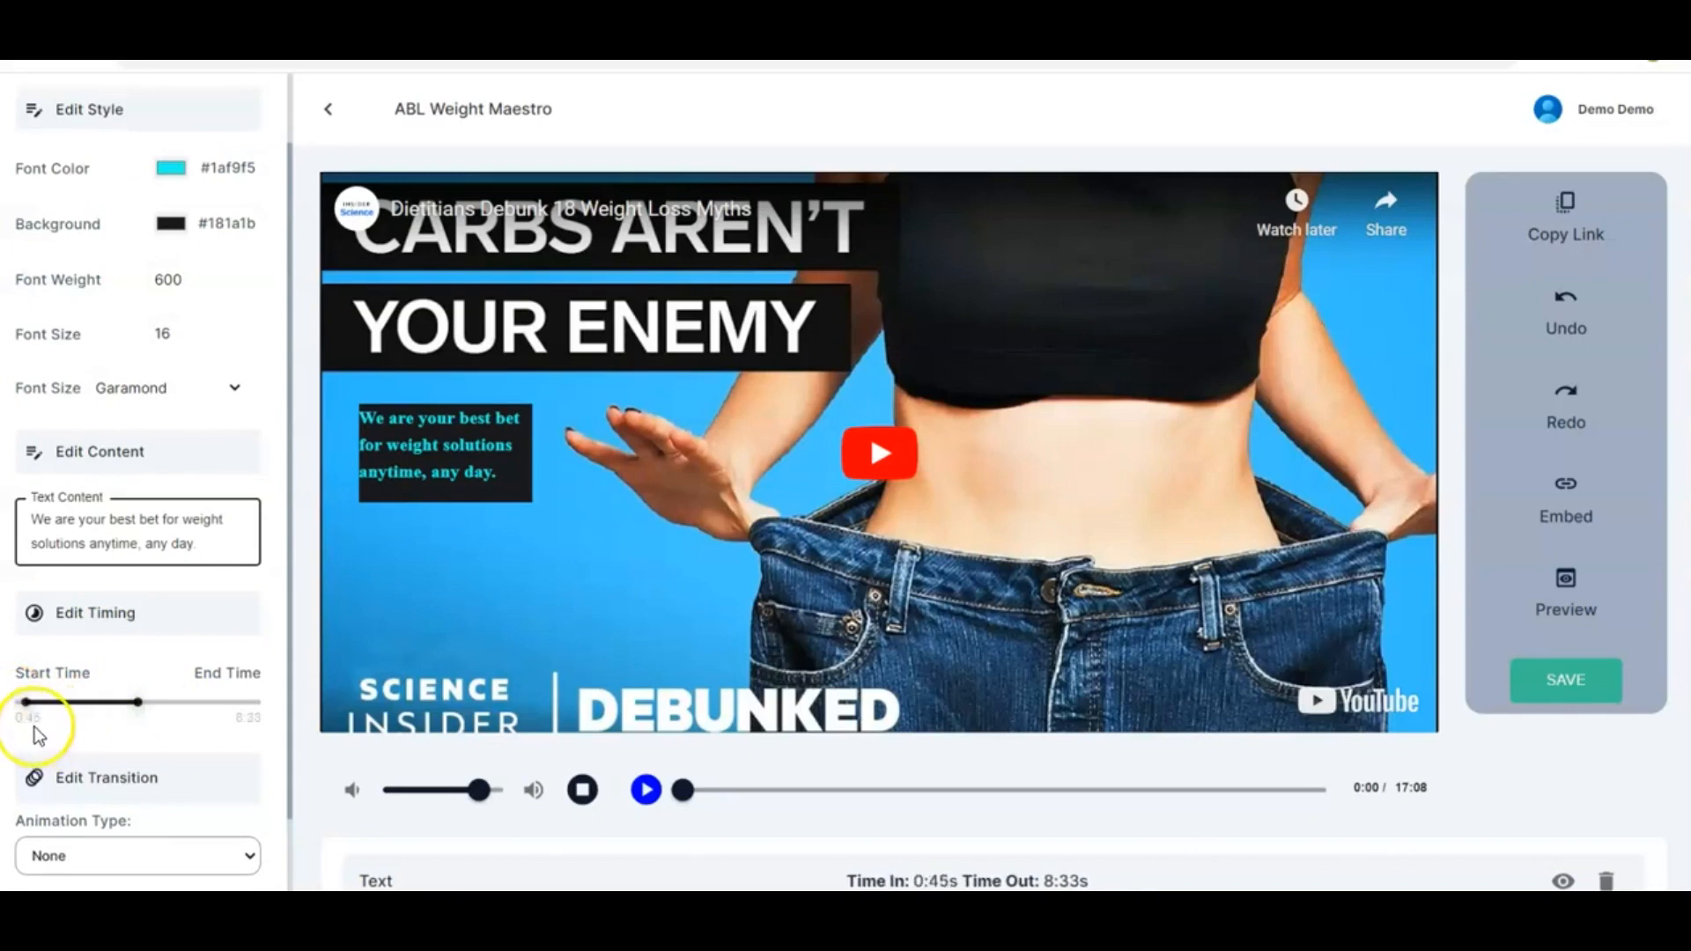
pyautogui.moveTo(143, 711); pyautogui.dragTo(44, 711)
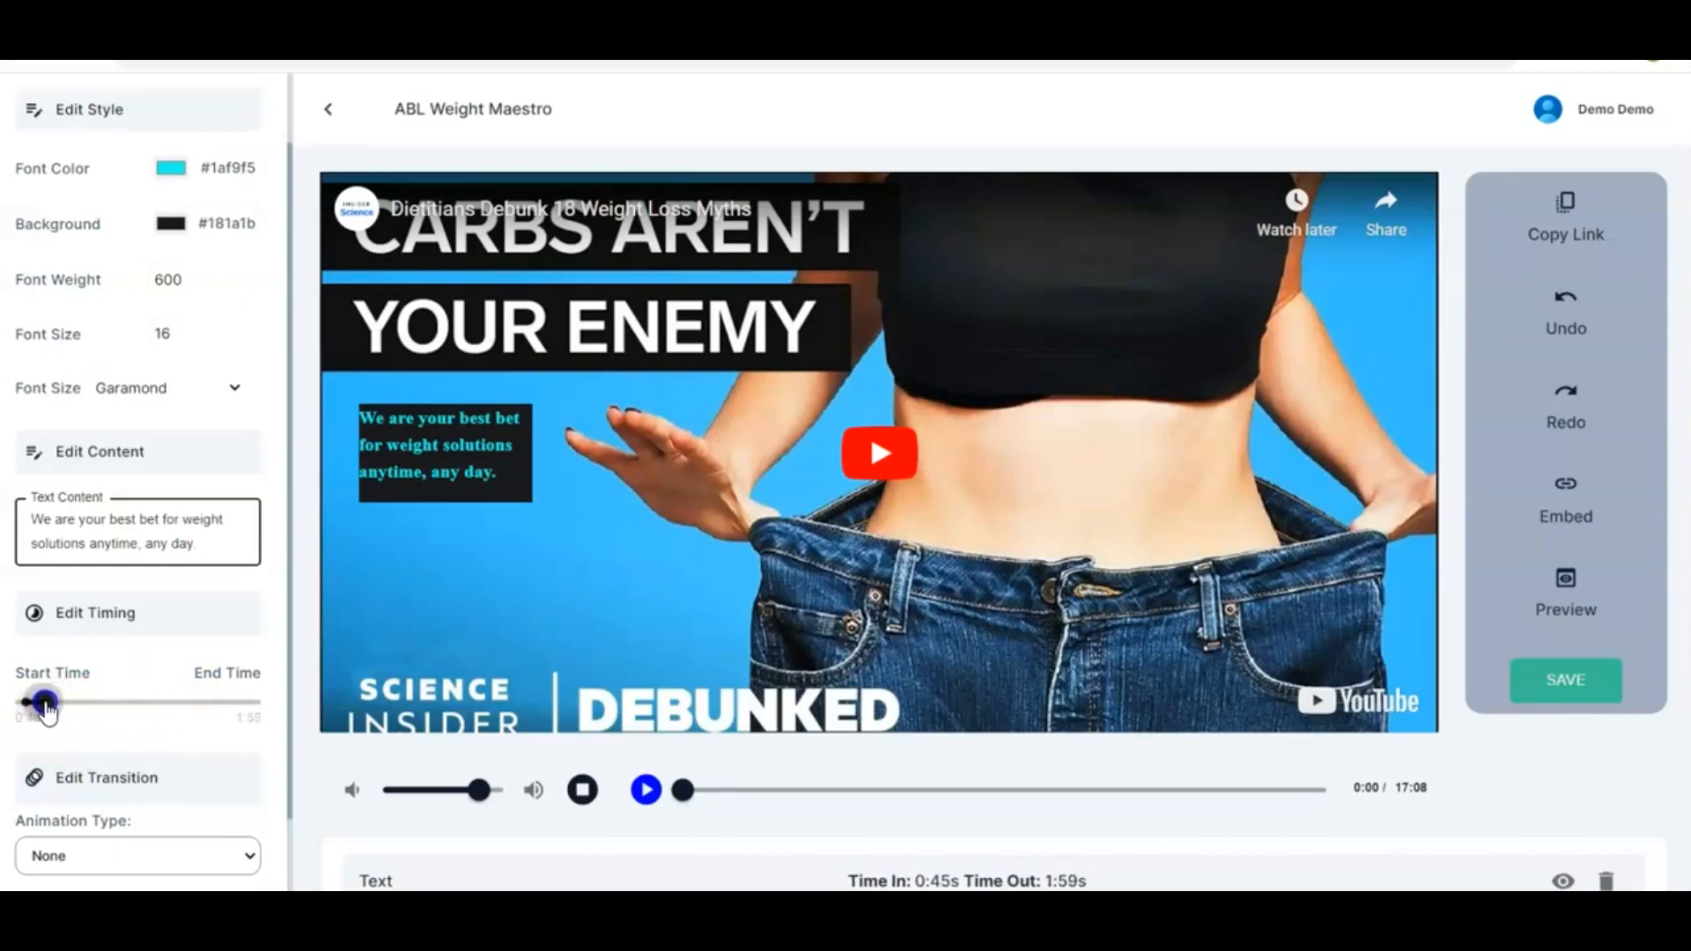
pyautogui.moveTo(45, 710)
pyautogui.mouseDown()
pyautogui.moveTo(113, 705)
pyautogui.moveTo(63, 712)
pyautogui.mouseUp()
pyautogui.click(181, 731)
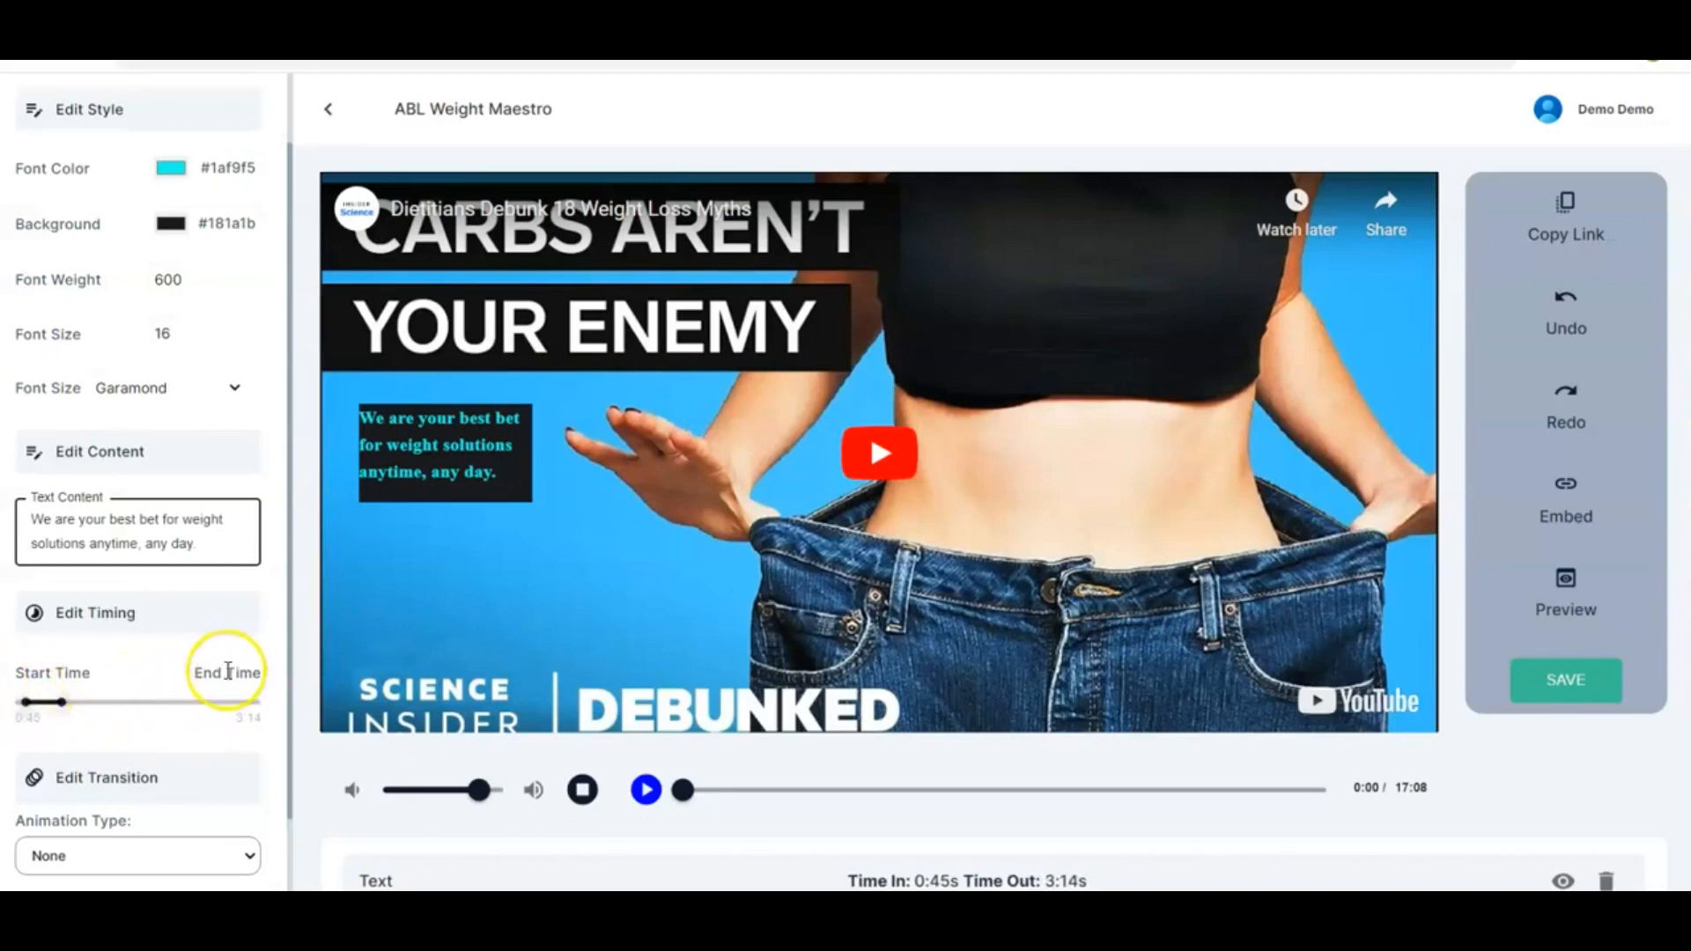
# Set the text's transition animation type to Flip
pyautogui.scroll(-1, 223, 676)
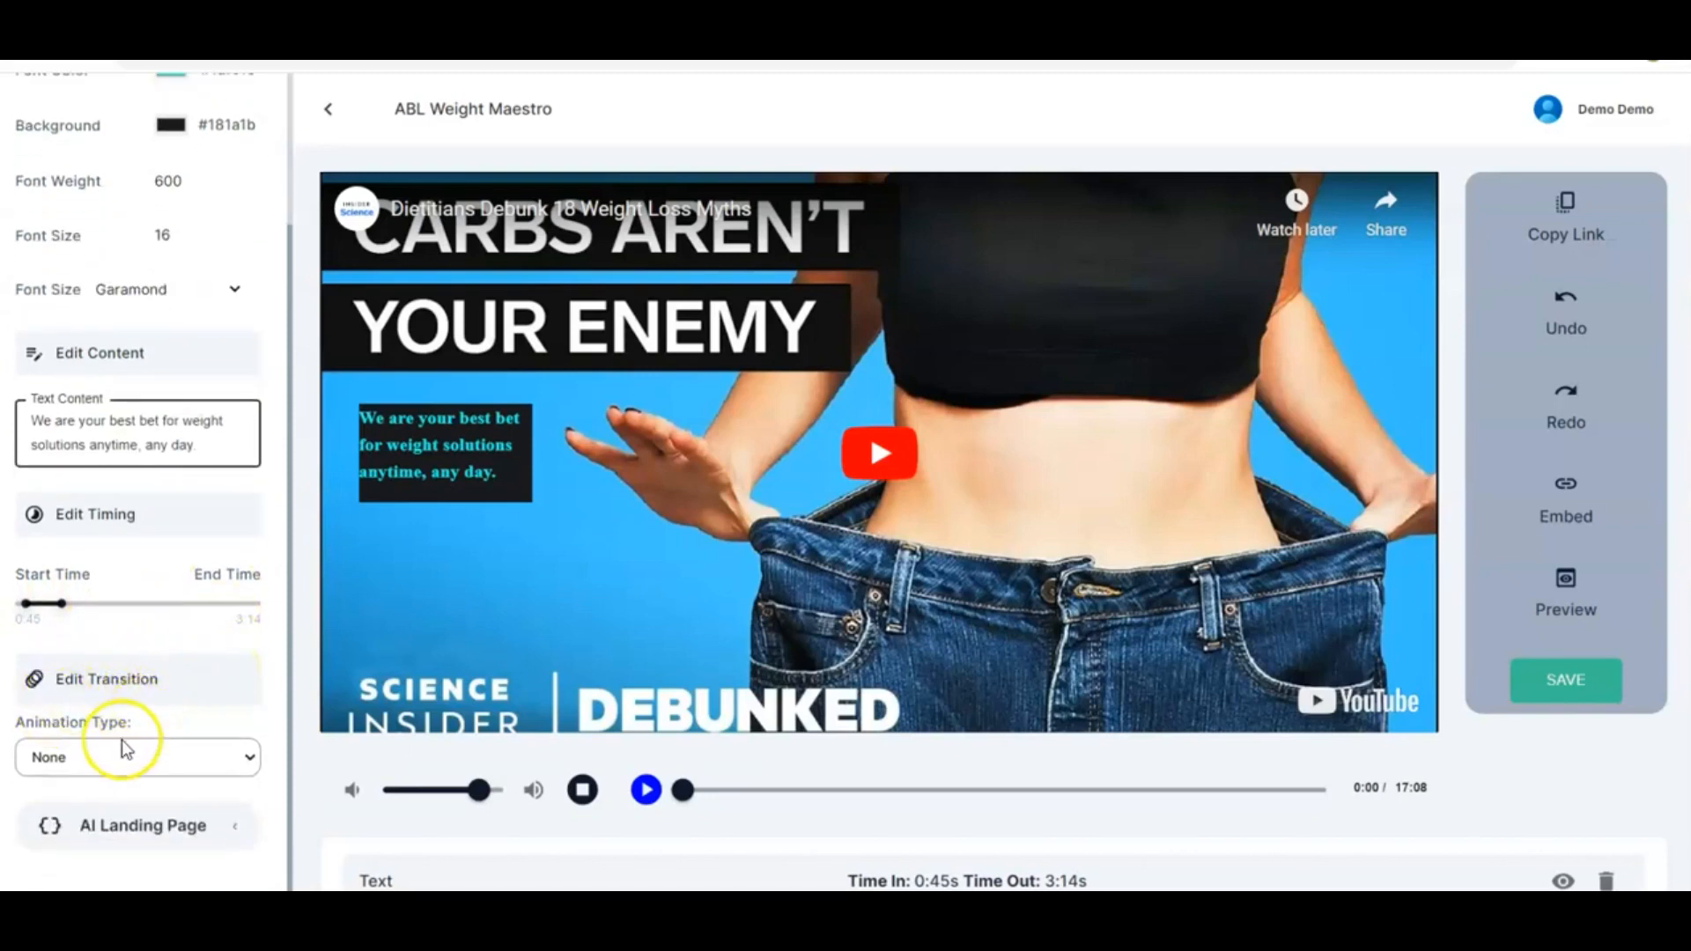
pyautogui.click(250, 759)
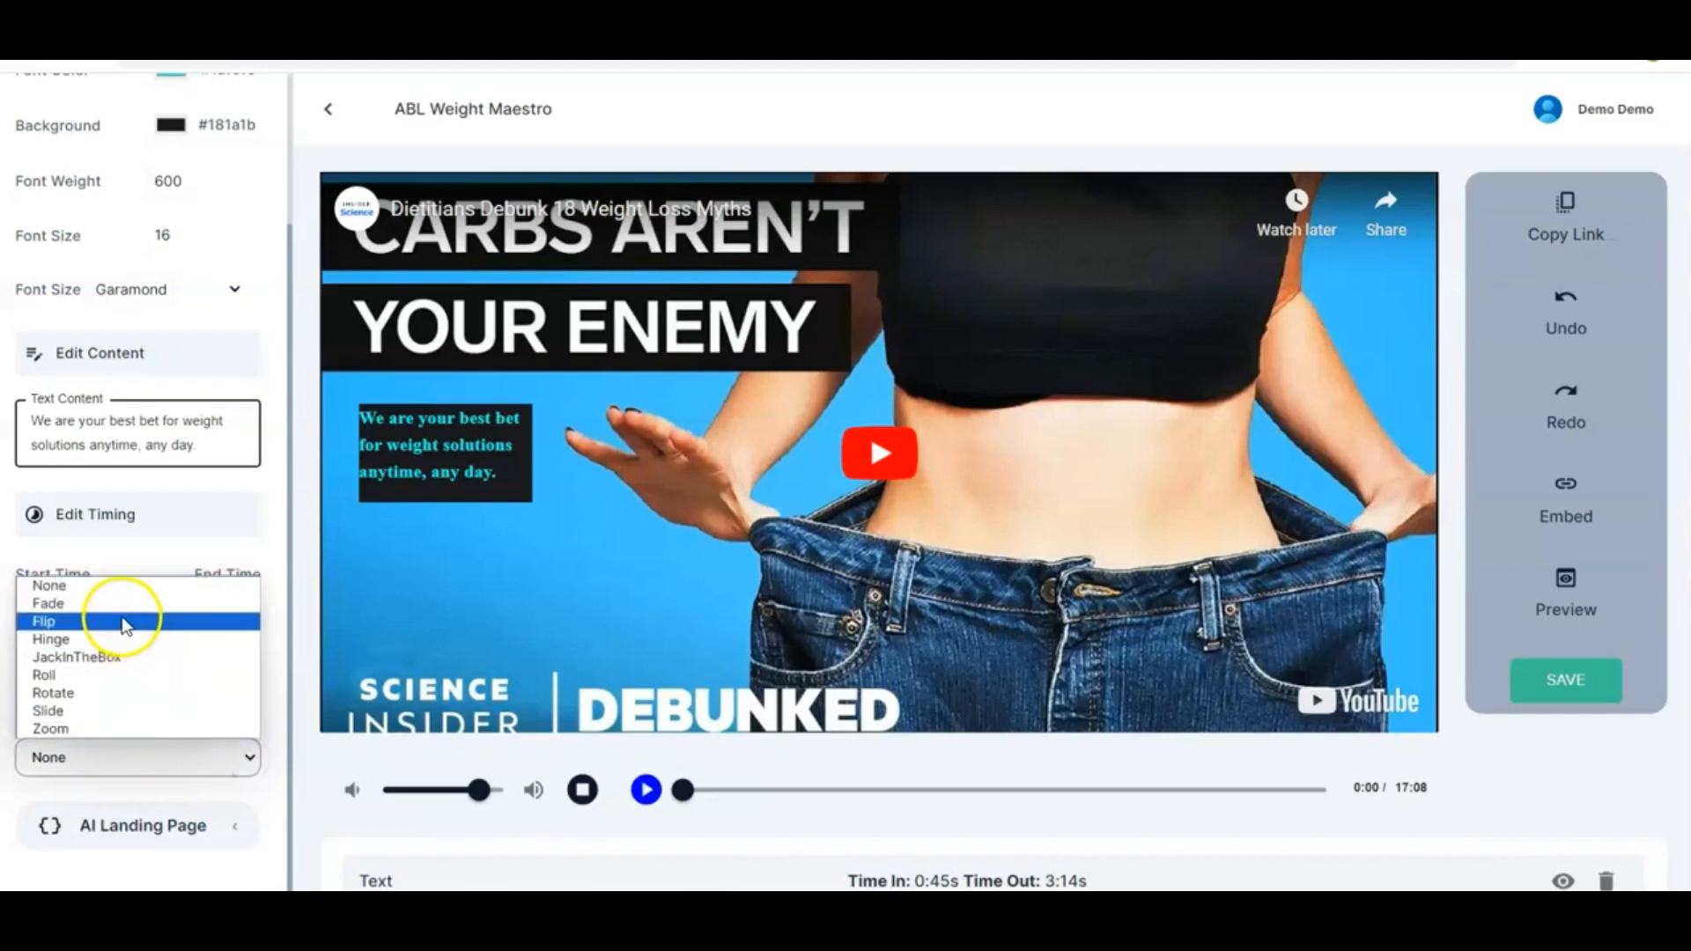
pyautogui.click(115, 606)
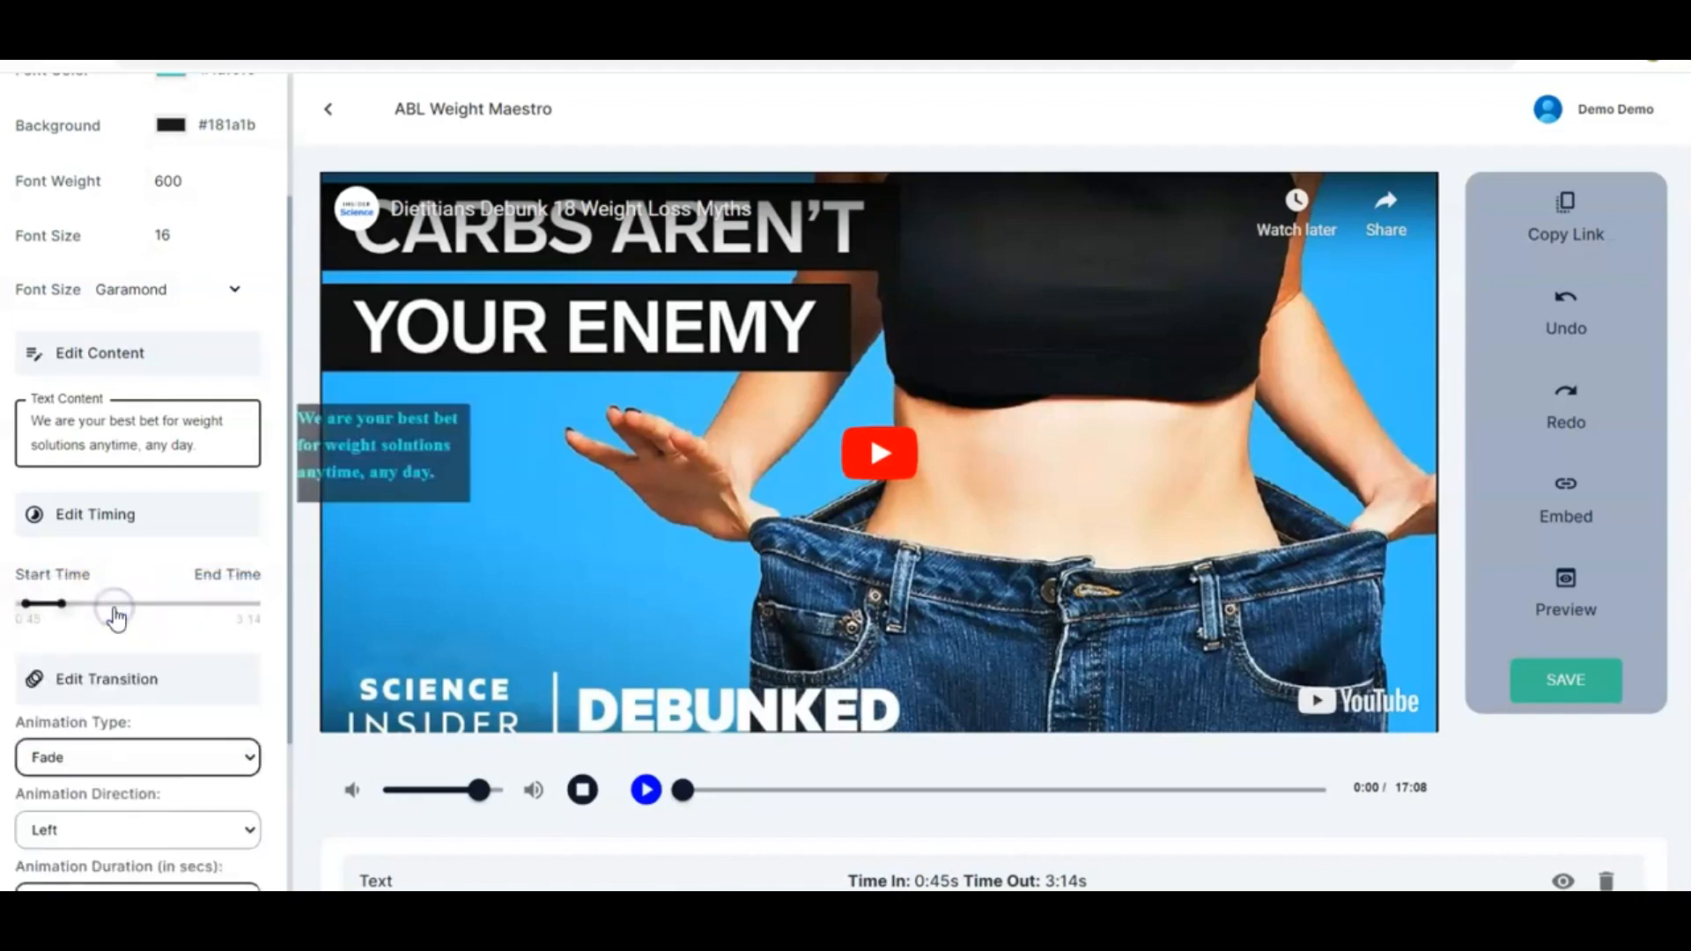
pyautogui.click(220, 760)
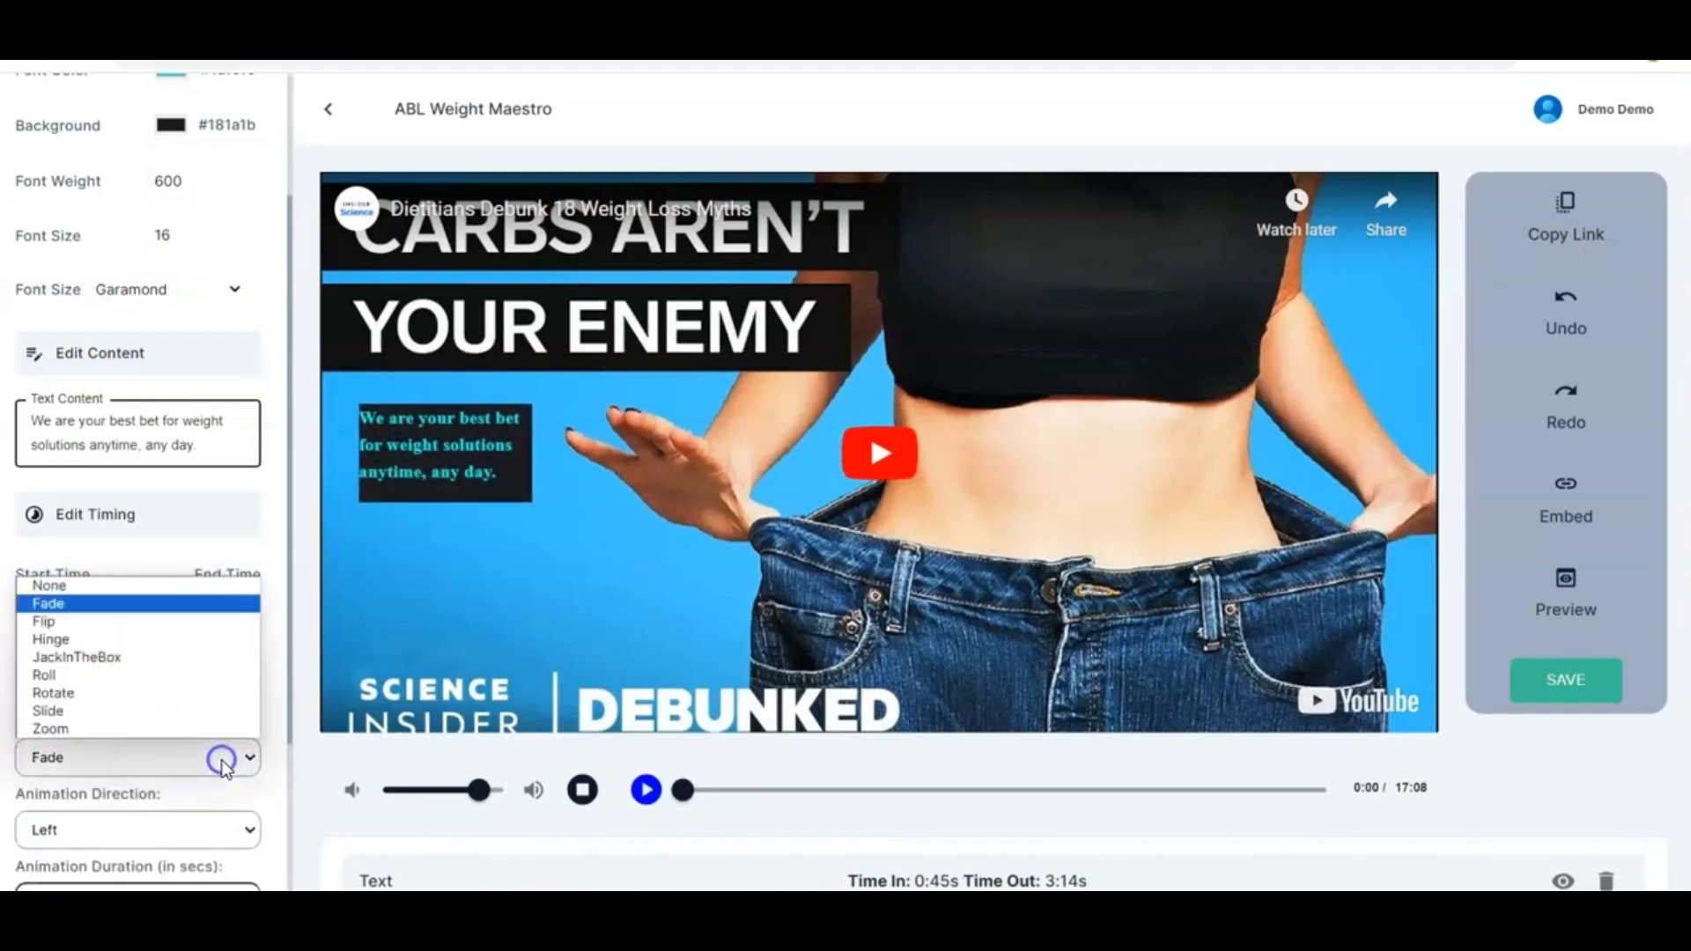
pyautogui.click(98, 624)
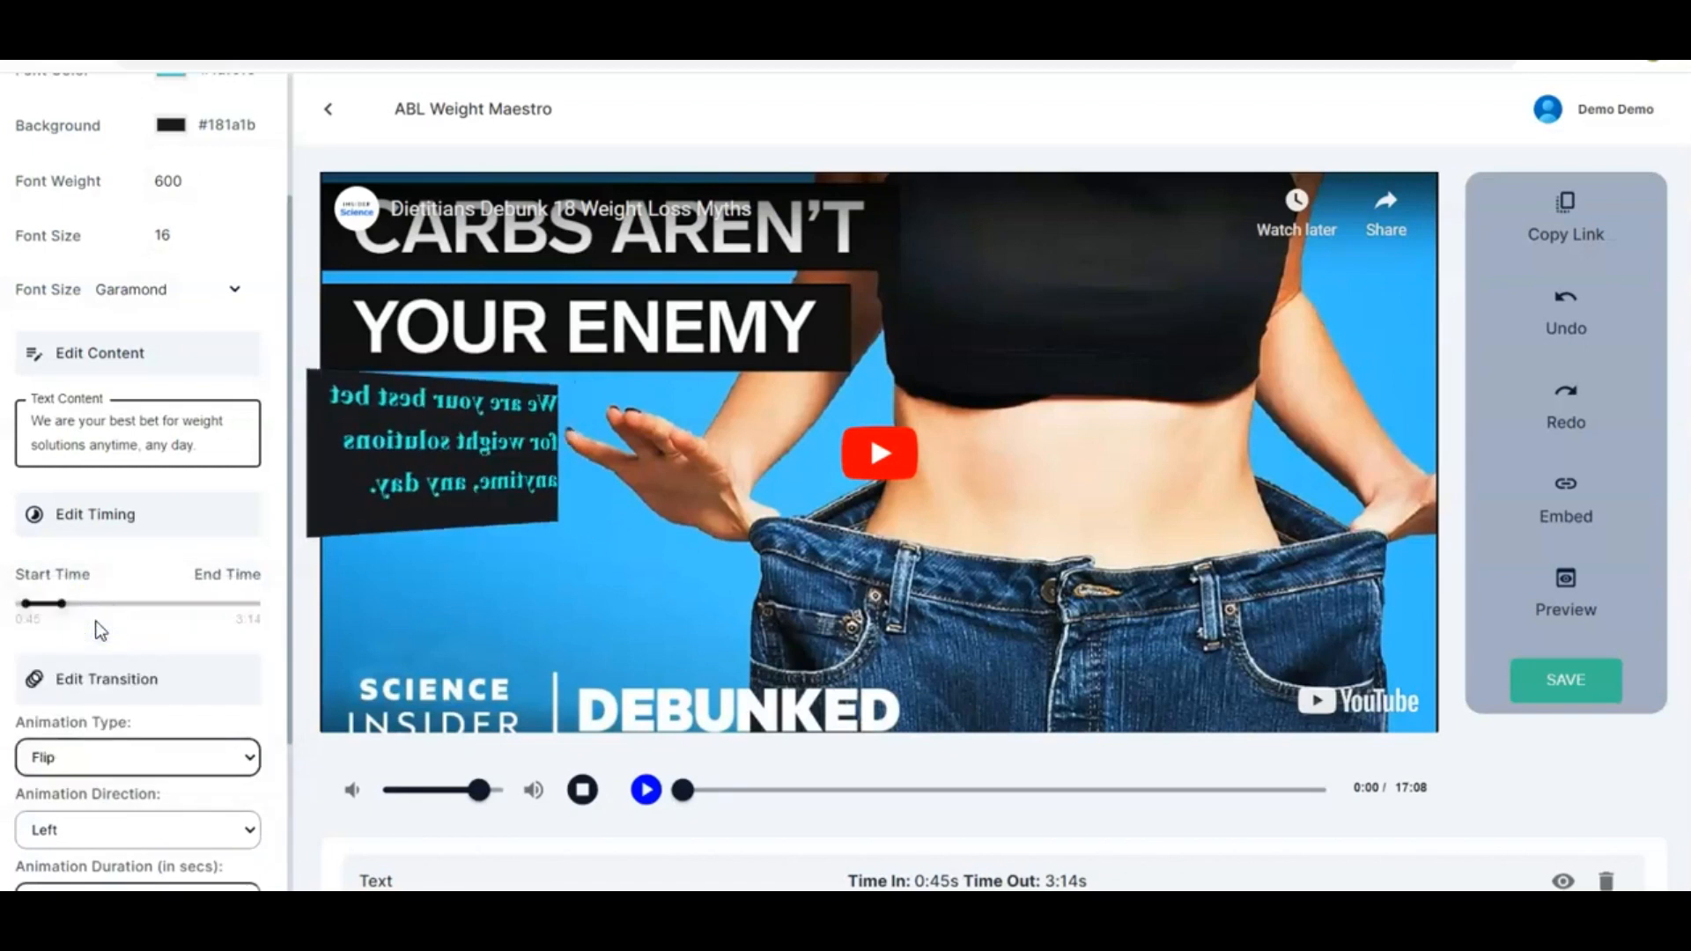
# Try the Hinge, JackInTheBox, Rotate, Slide and Zoom animation types, settling the text's transition animation on Roll
pyautogui.click(226, 758)
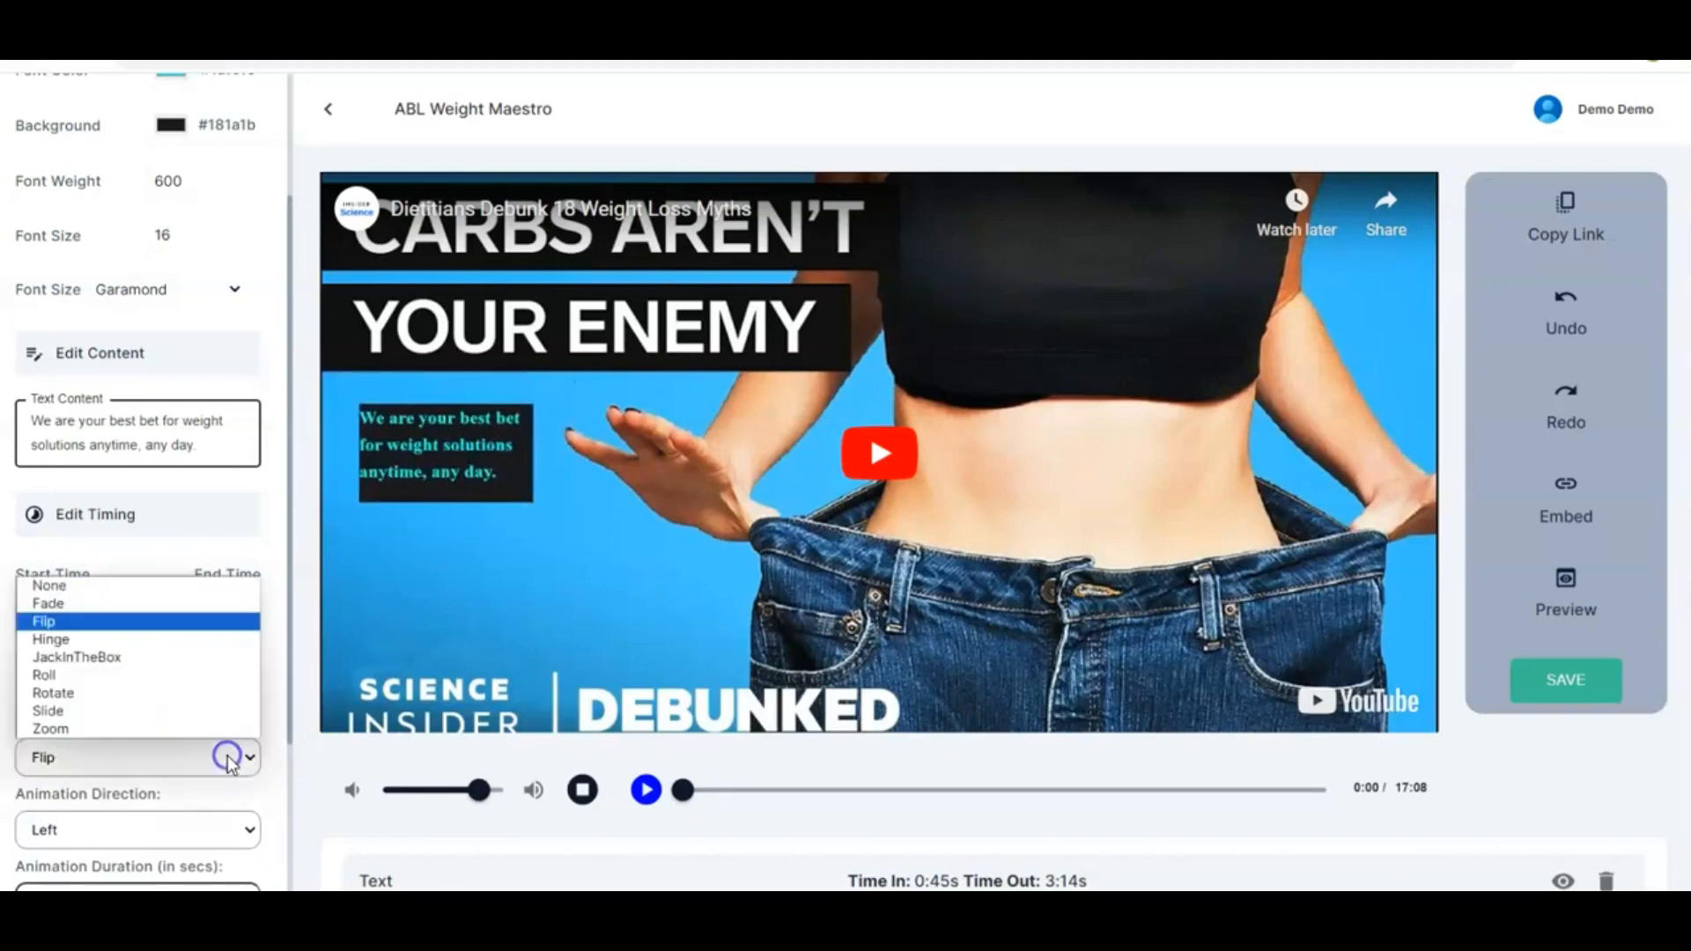
pyautogui.click(124, 642)
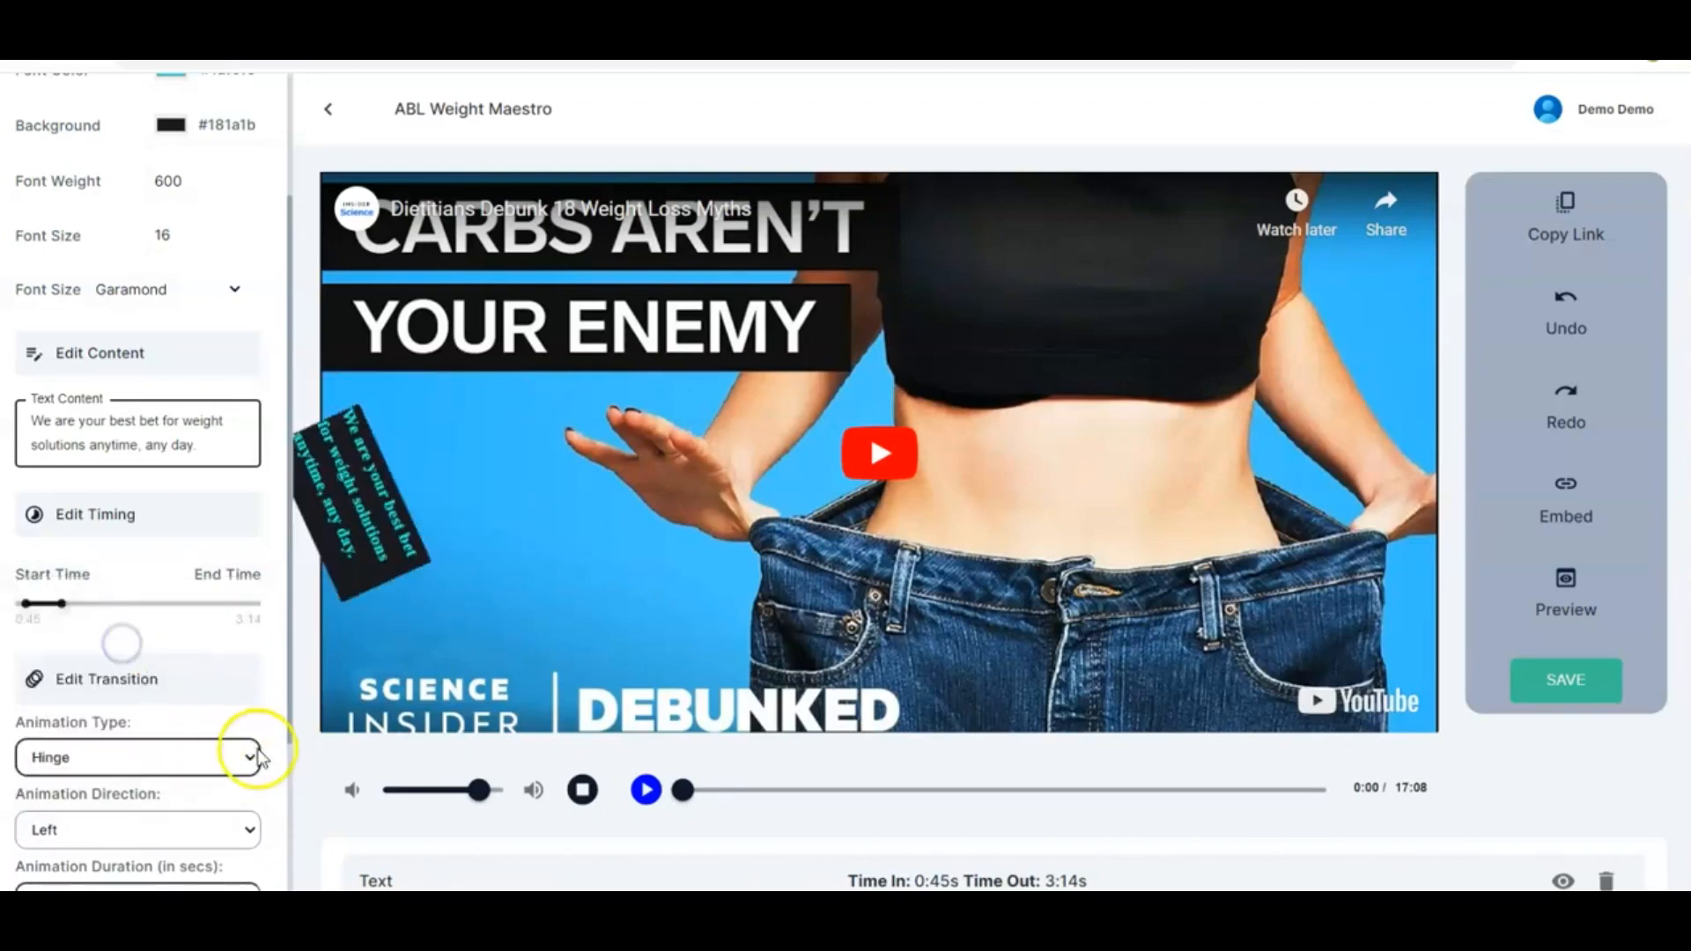
pyautogui.click(247, 759)
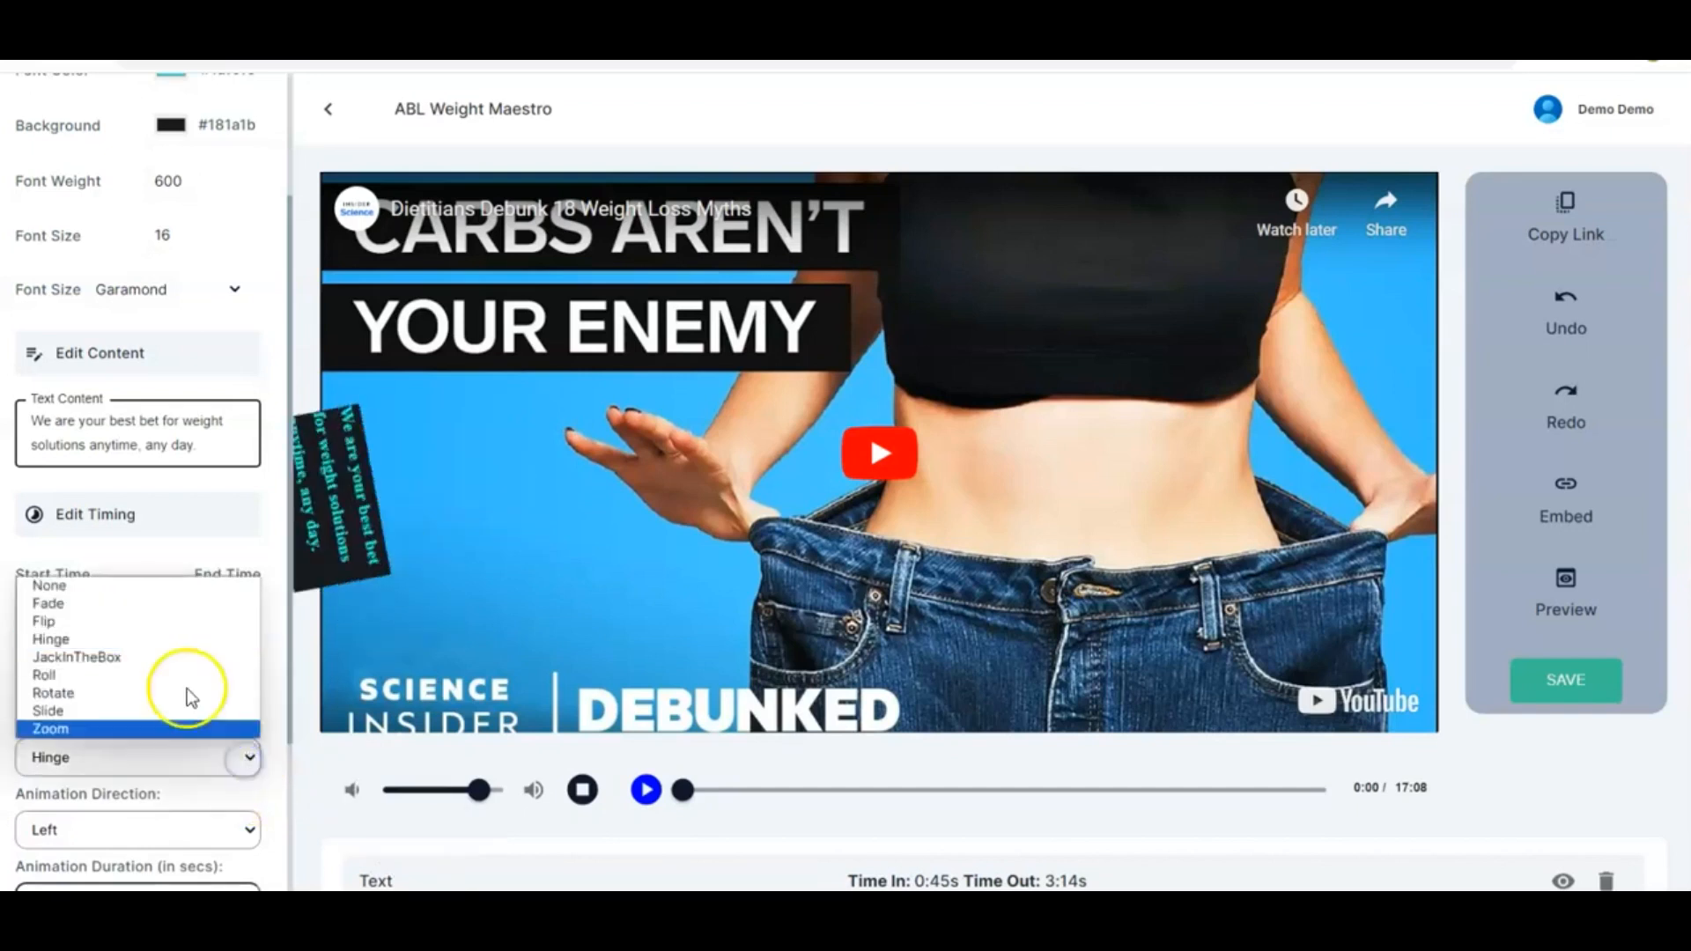
pyautogui.click(145, 657)
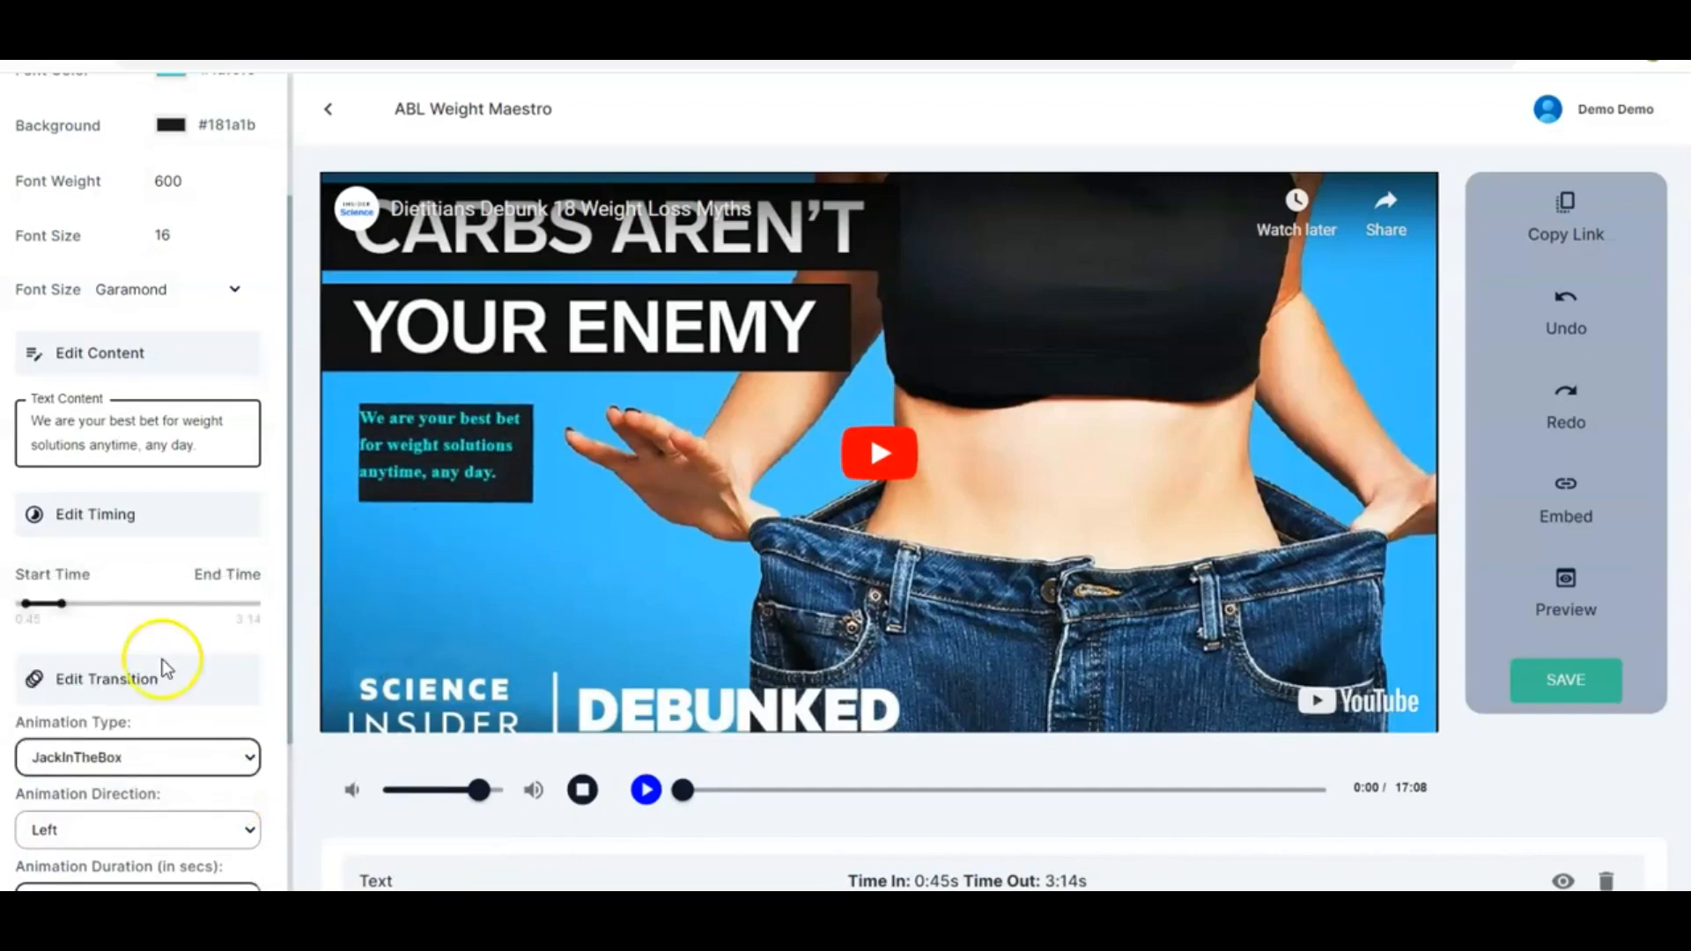
pyautogui.click(236, 761)
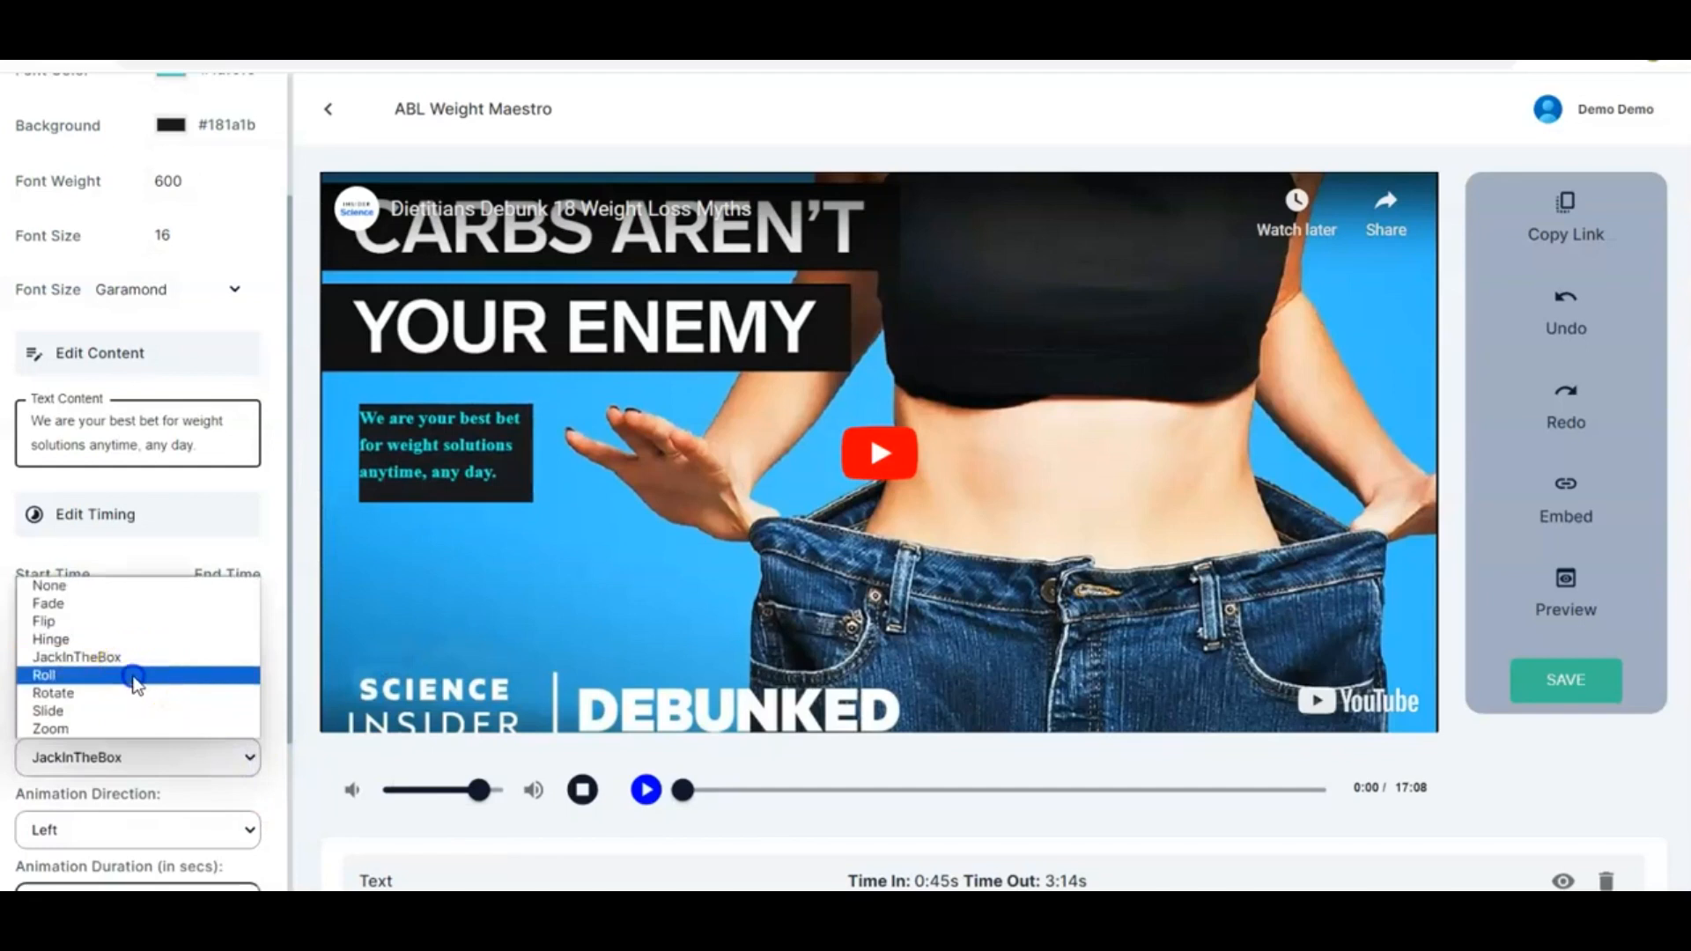
pyautogui.click(134, 676)
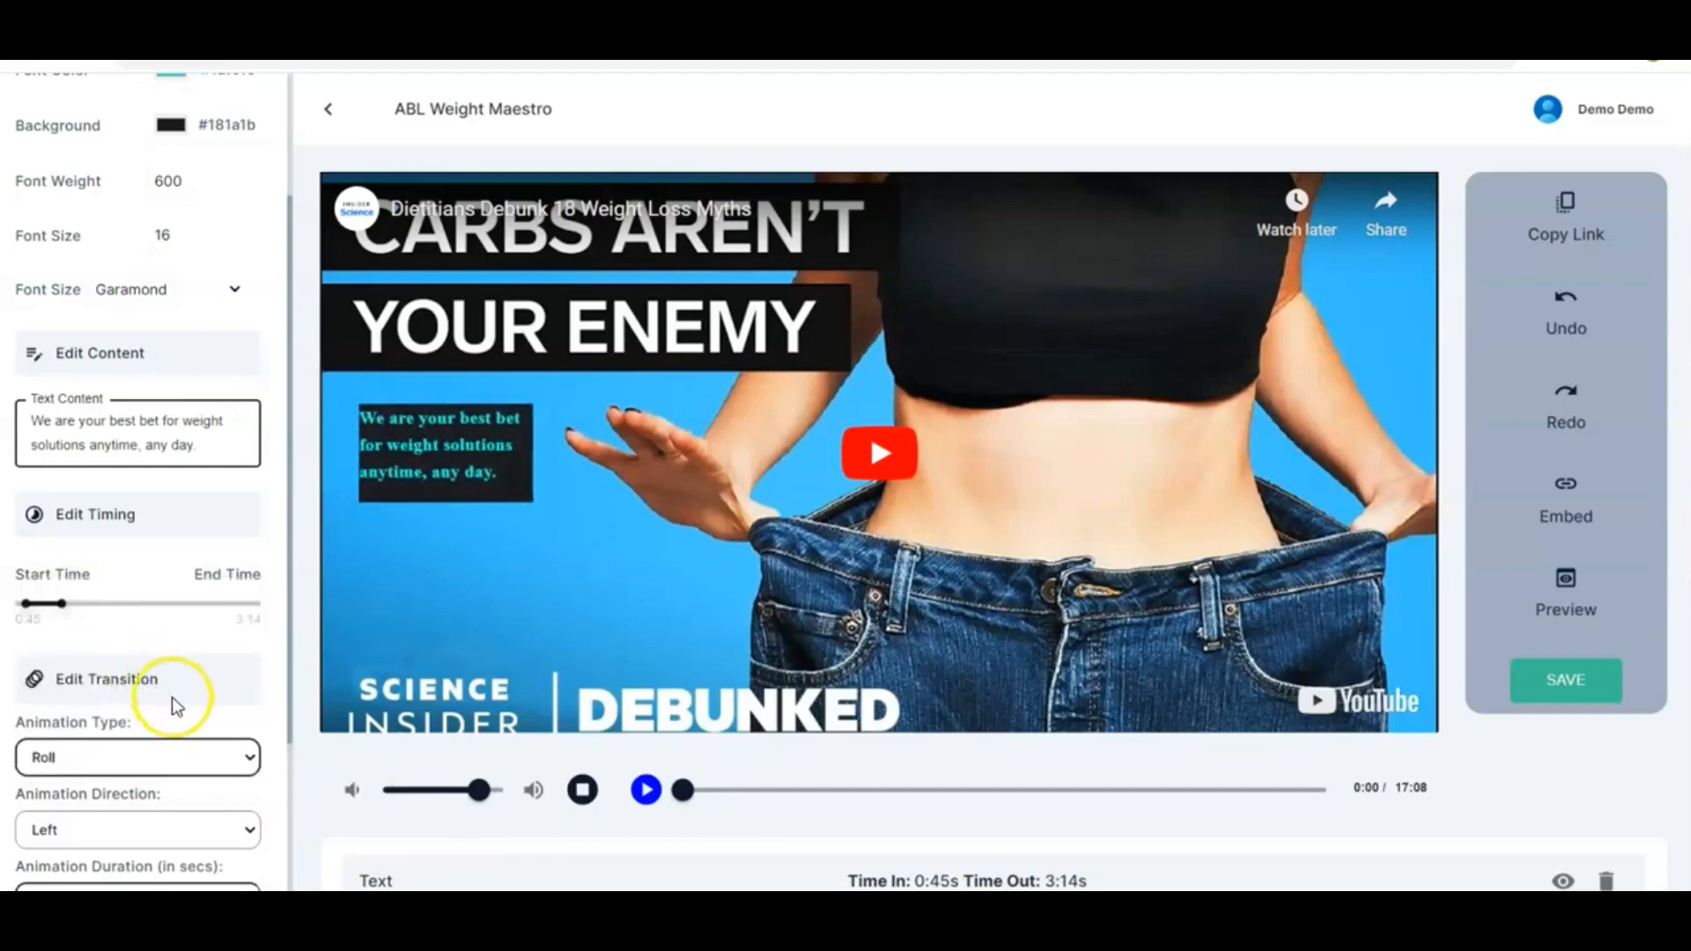
pyautogui.click(233, 758)
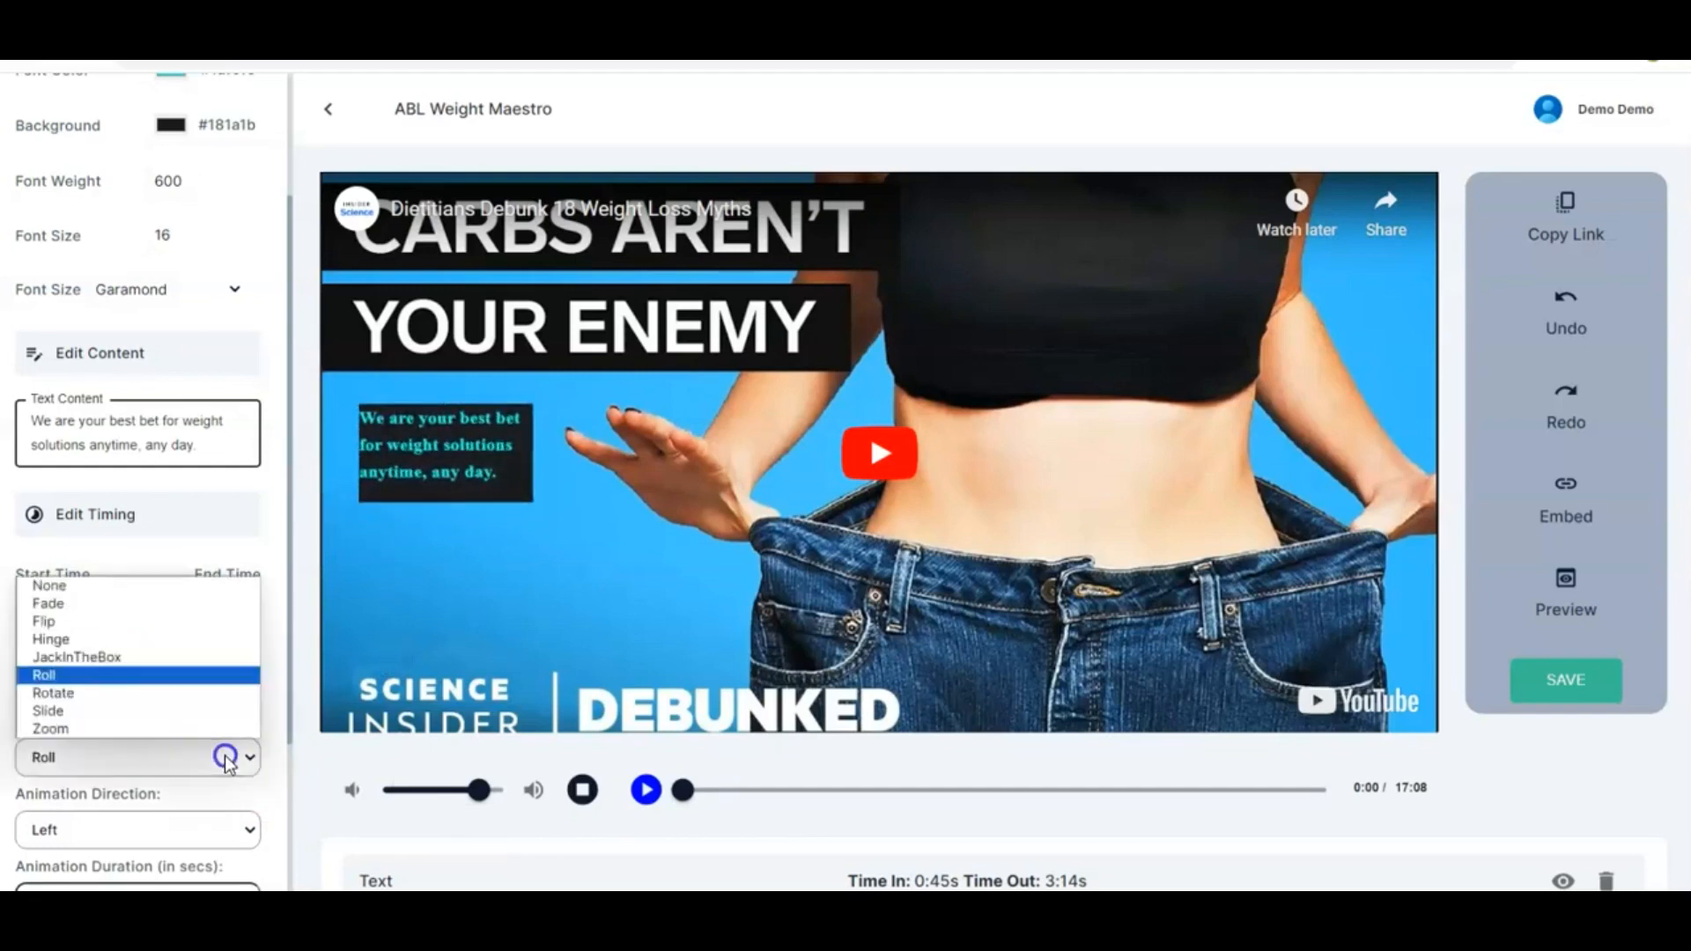
pyautogui.click(111, 695)
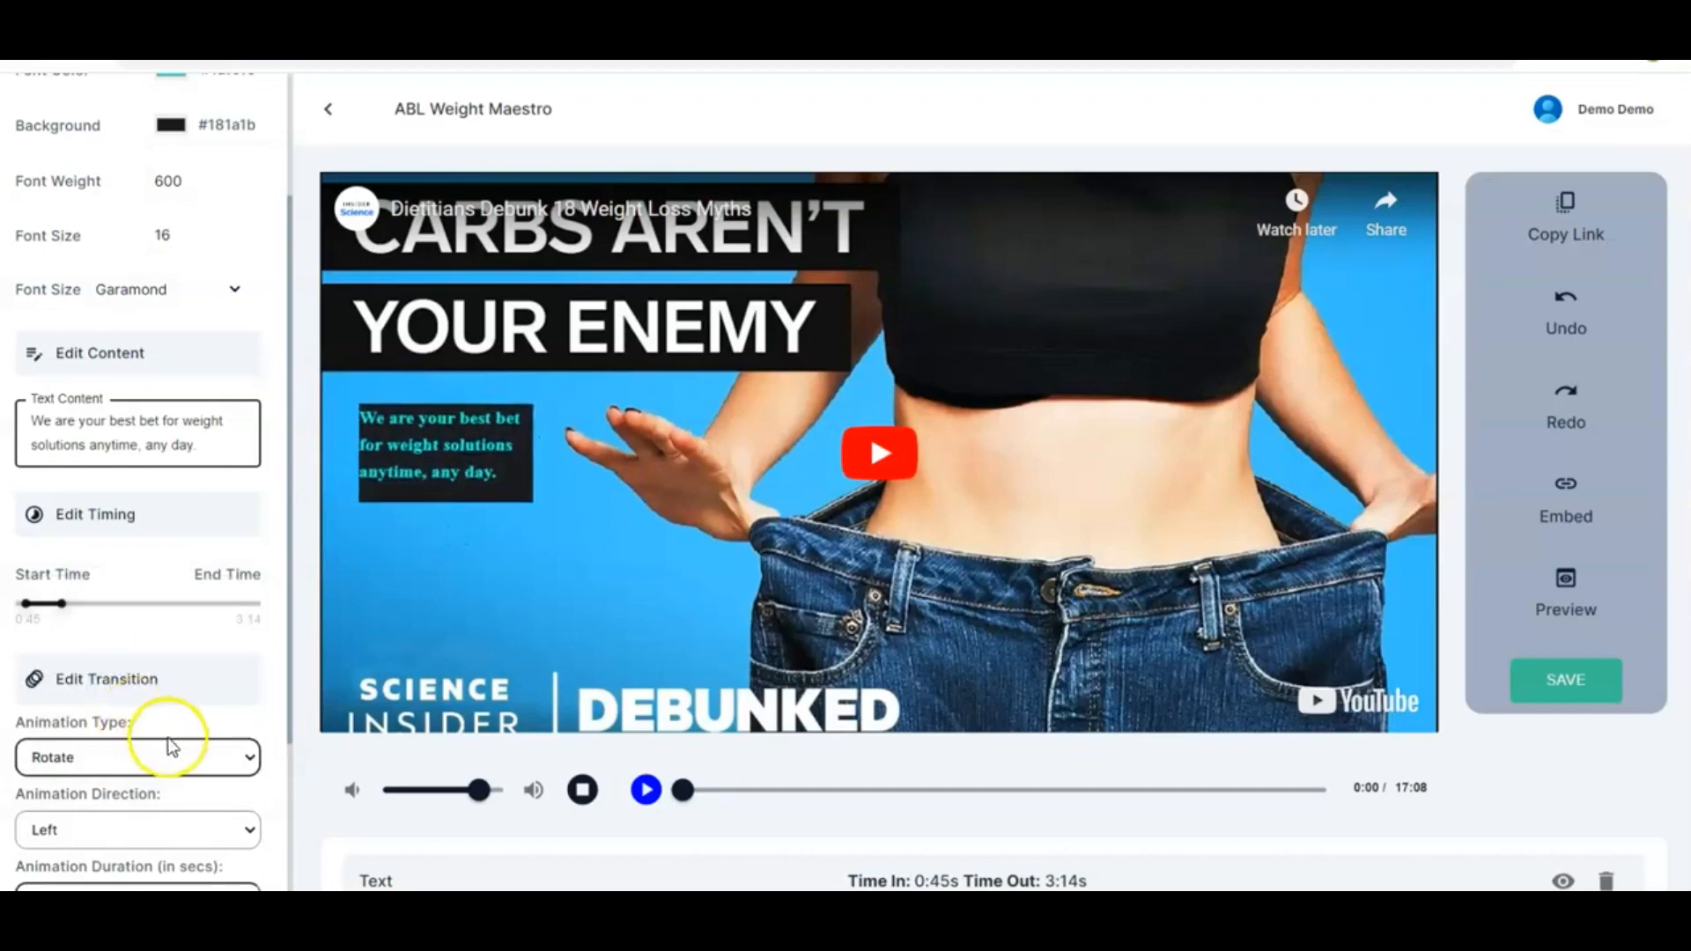
pyautogui.click(236, 756)
pyautogui.click(137, 713)
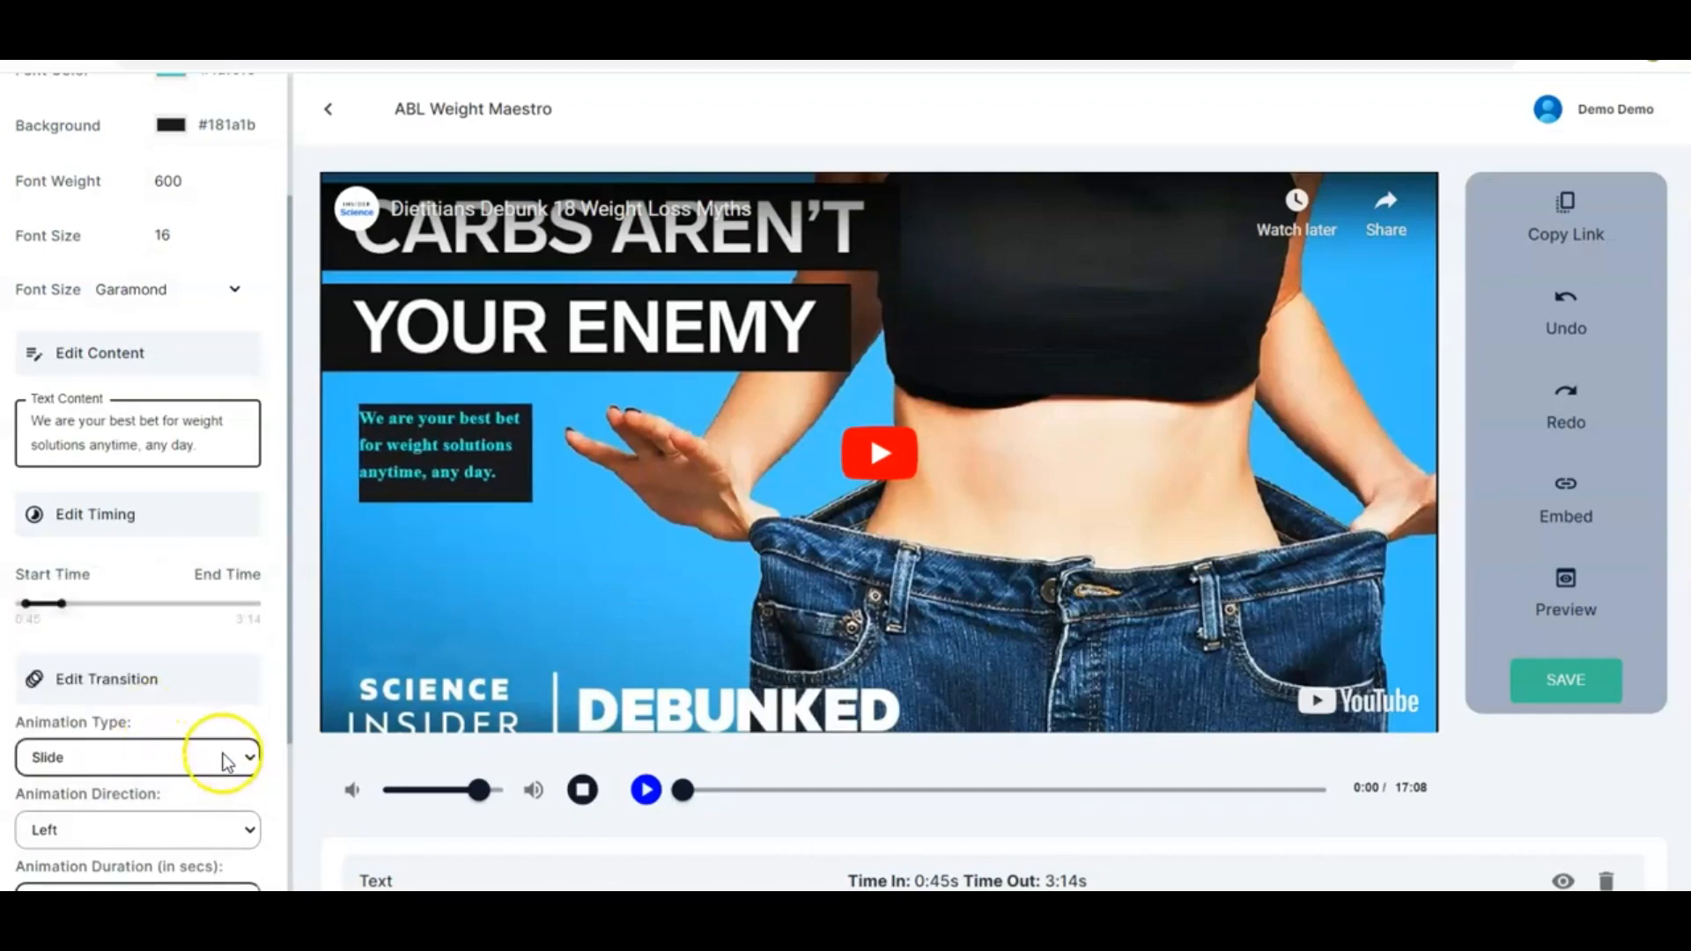
pyautogui.click(219, 756)
pyautogui.click(135, 730)
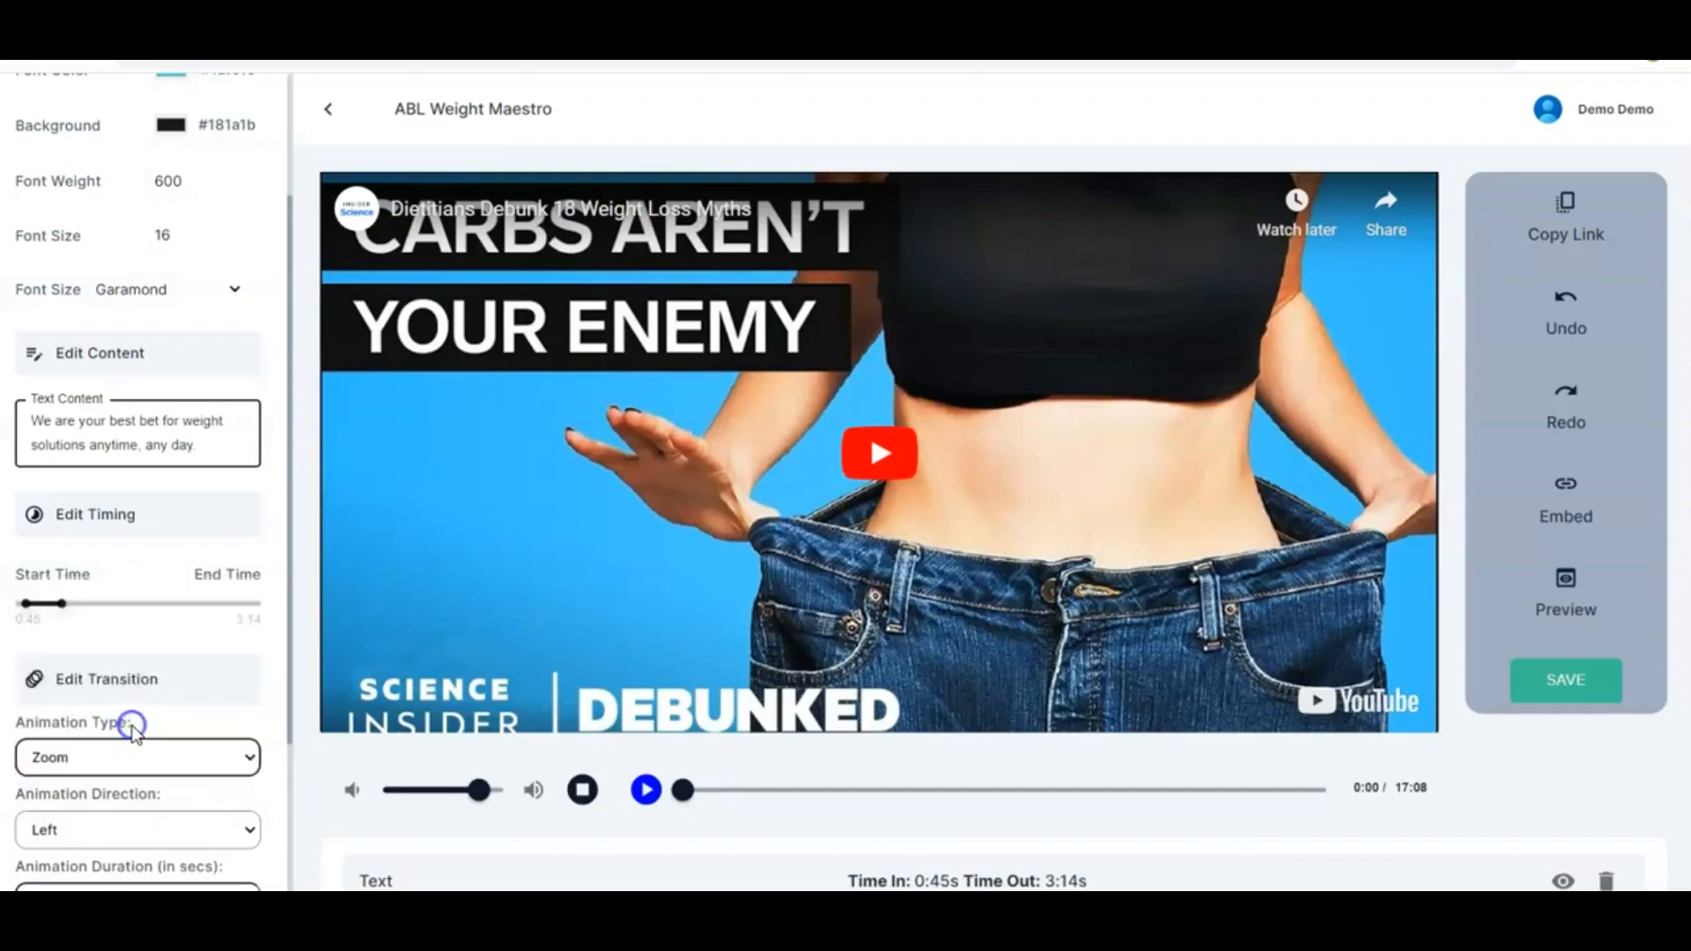
pyautogui.click(200, 753)
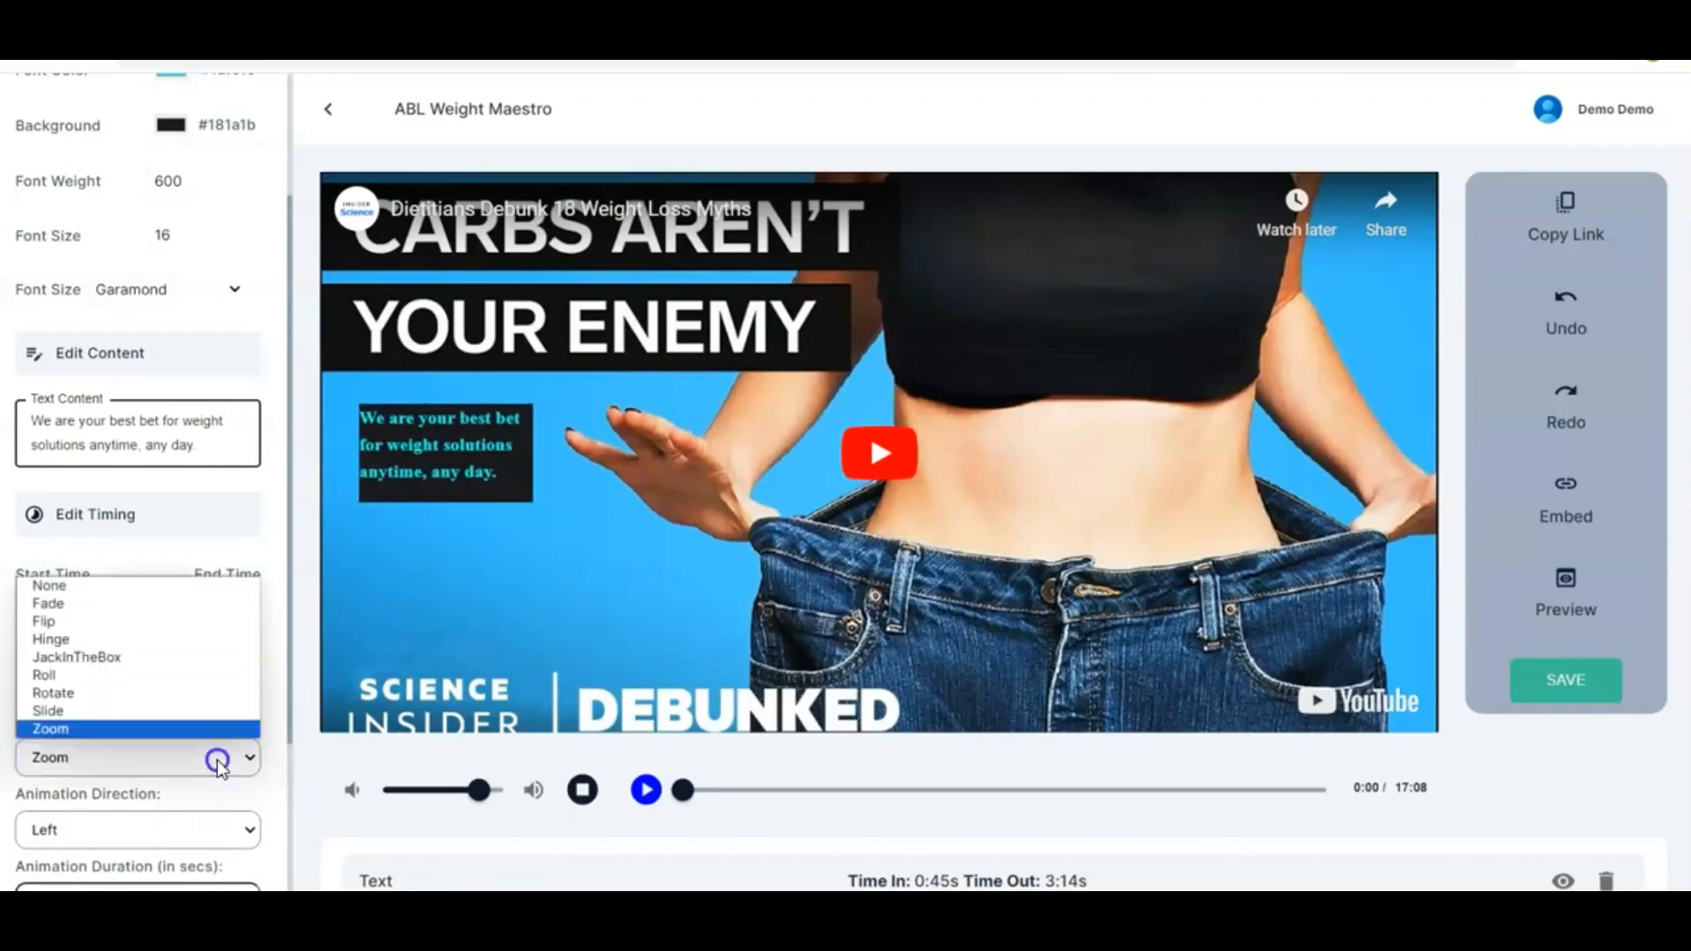
pyautogui.click(147, 677)
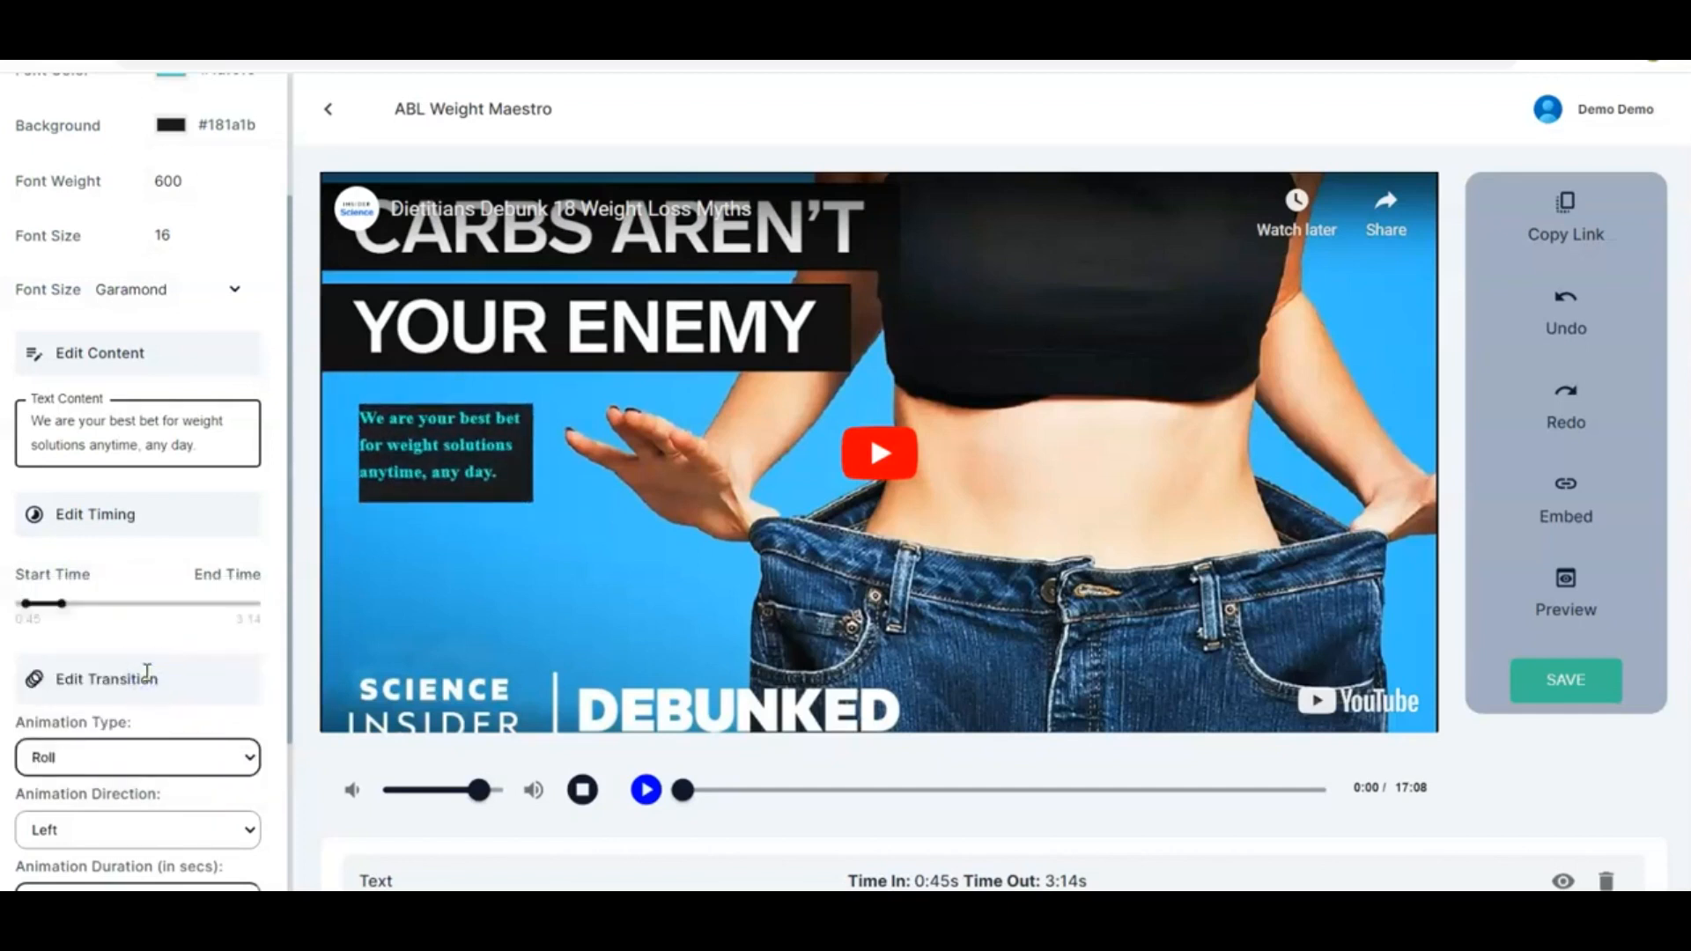
# Try setting the text's animation direction to Right, then set it back to Left
pyautogui.scroll(-3, 159, 716)
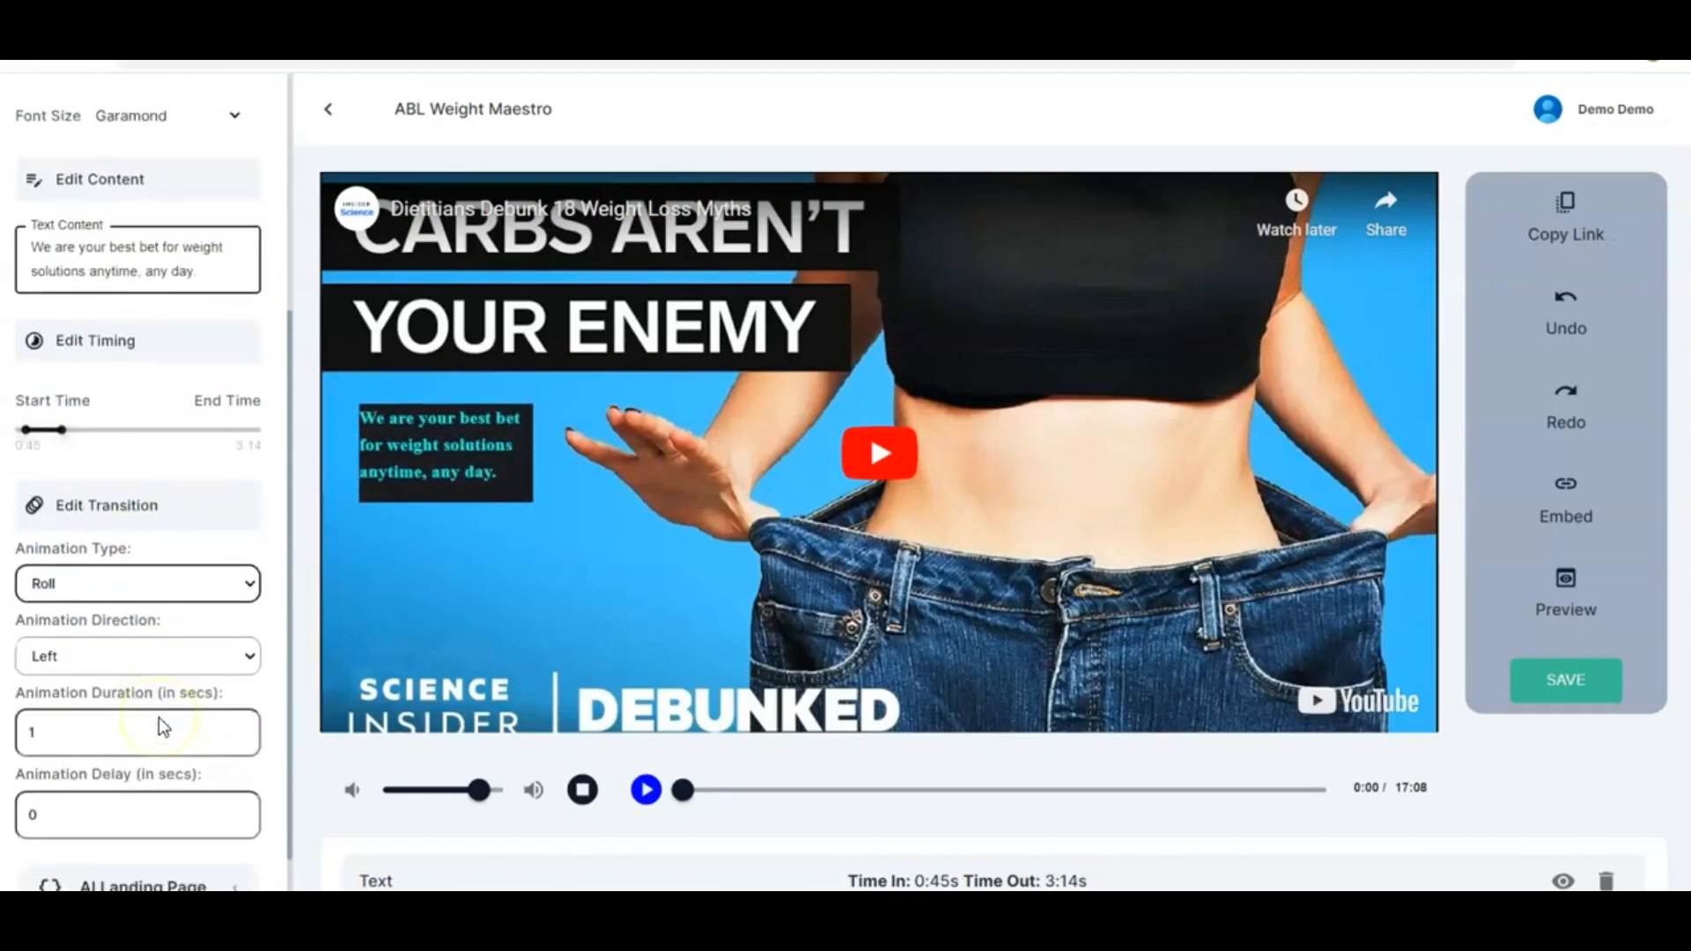
pyautogui.scroll(-1, 159, 717)
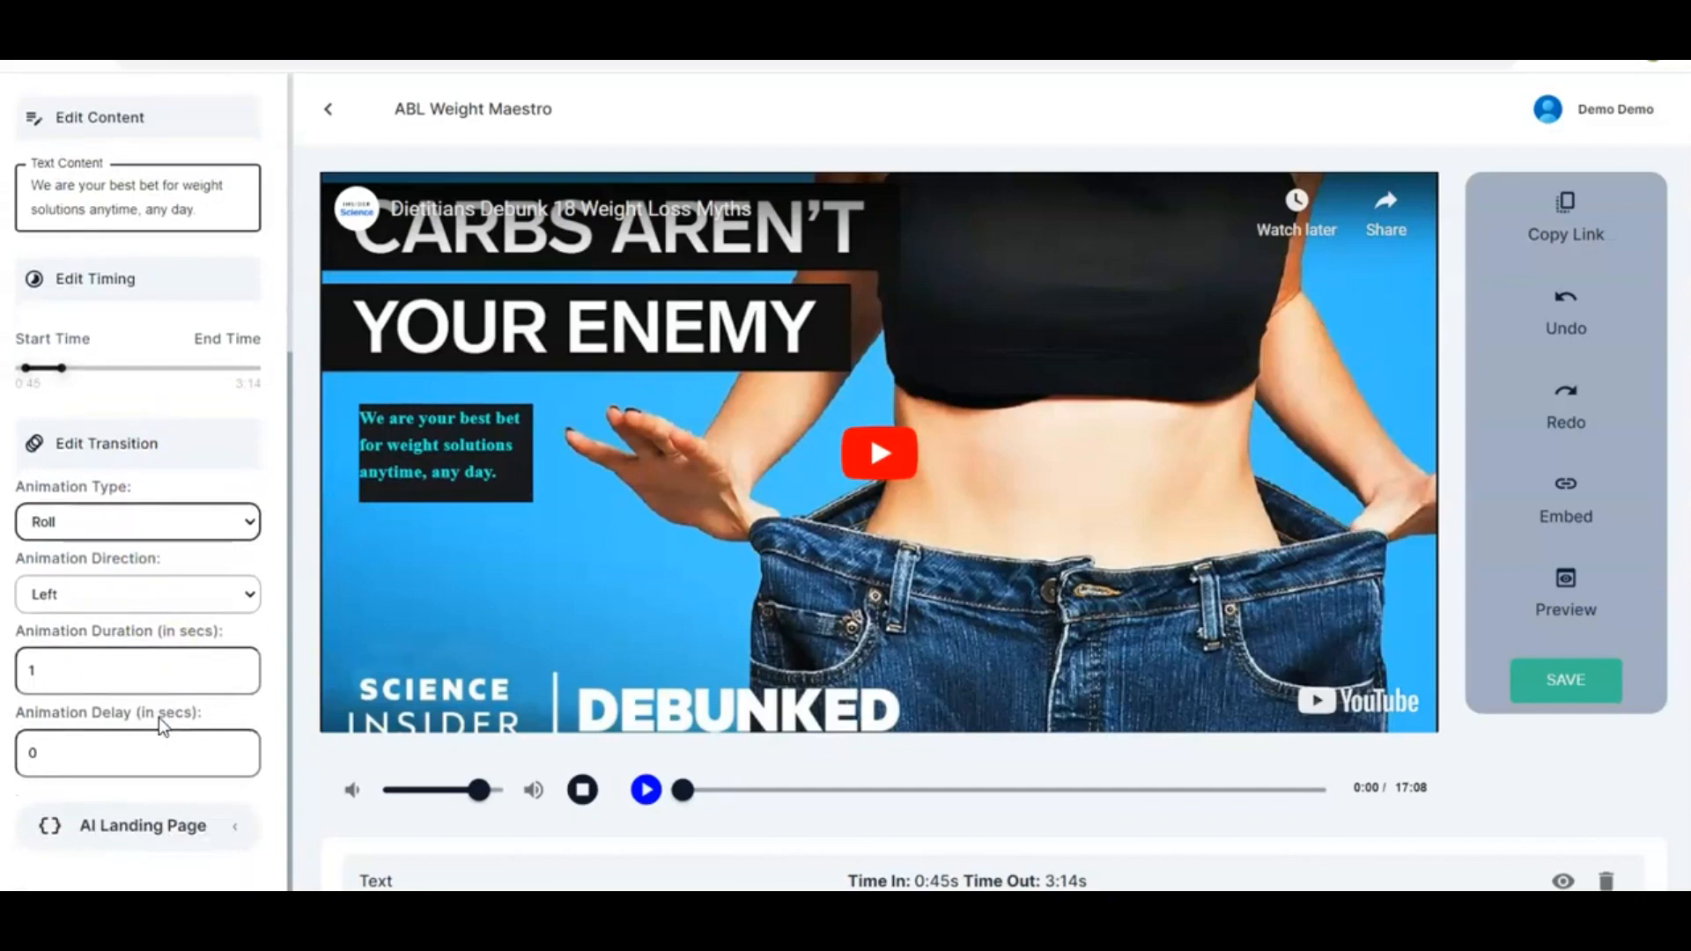
pyautogui.click(243, 596)
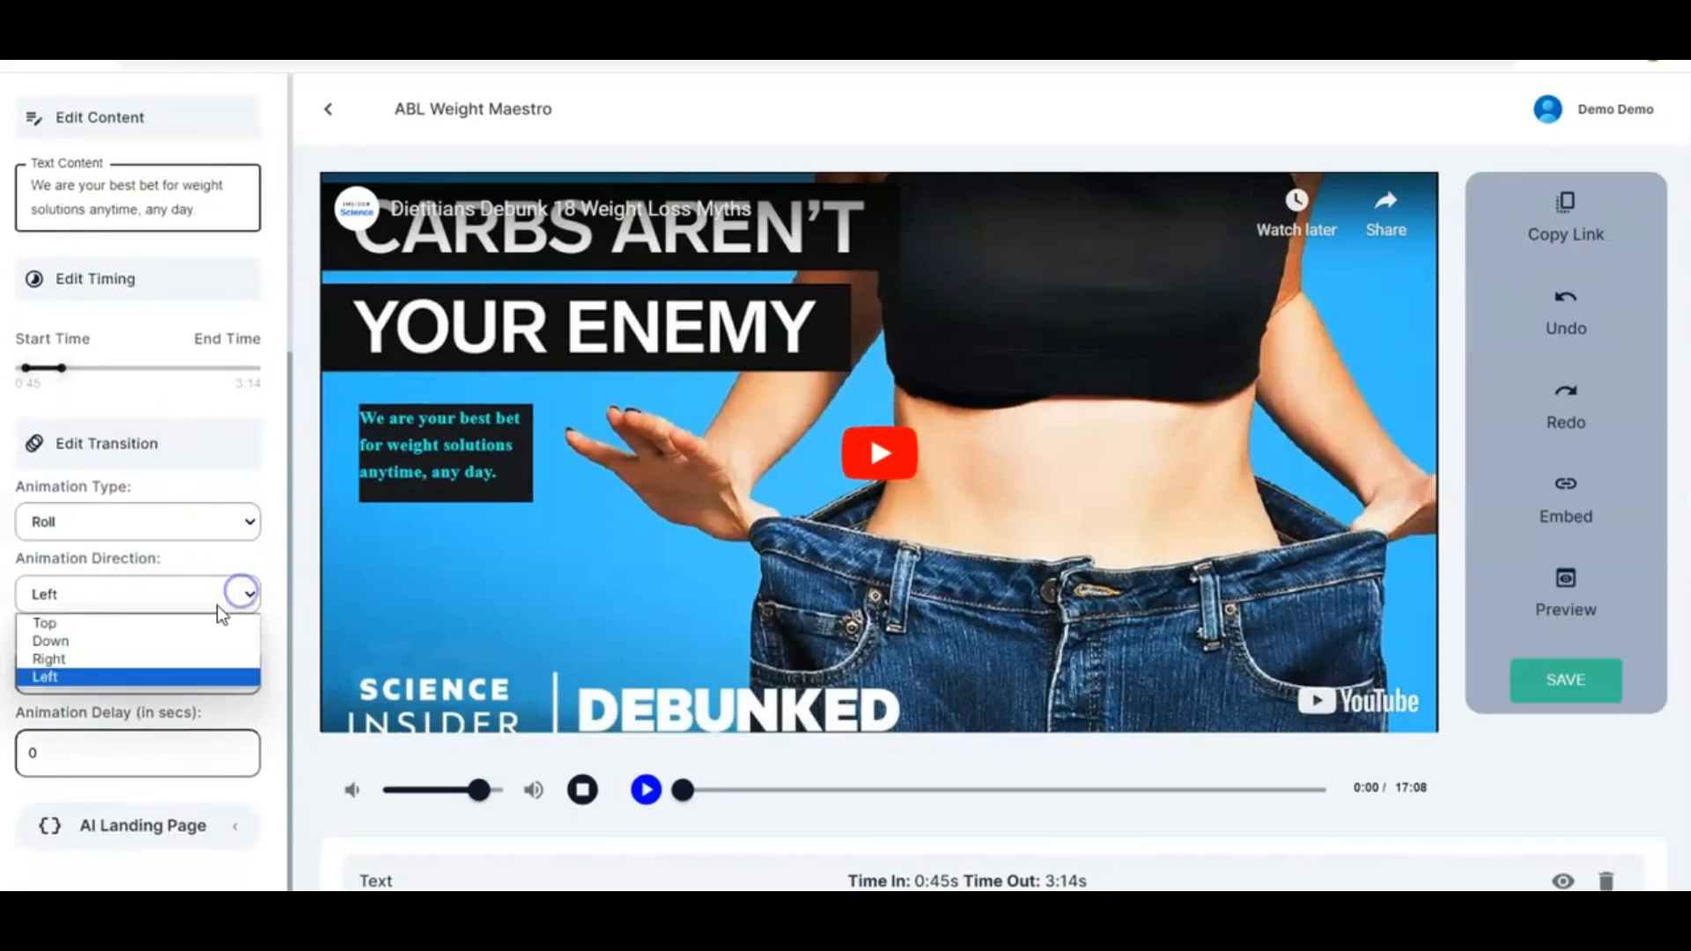
pyautogui.click(161, 659)
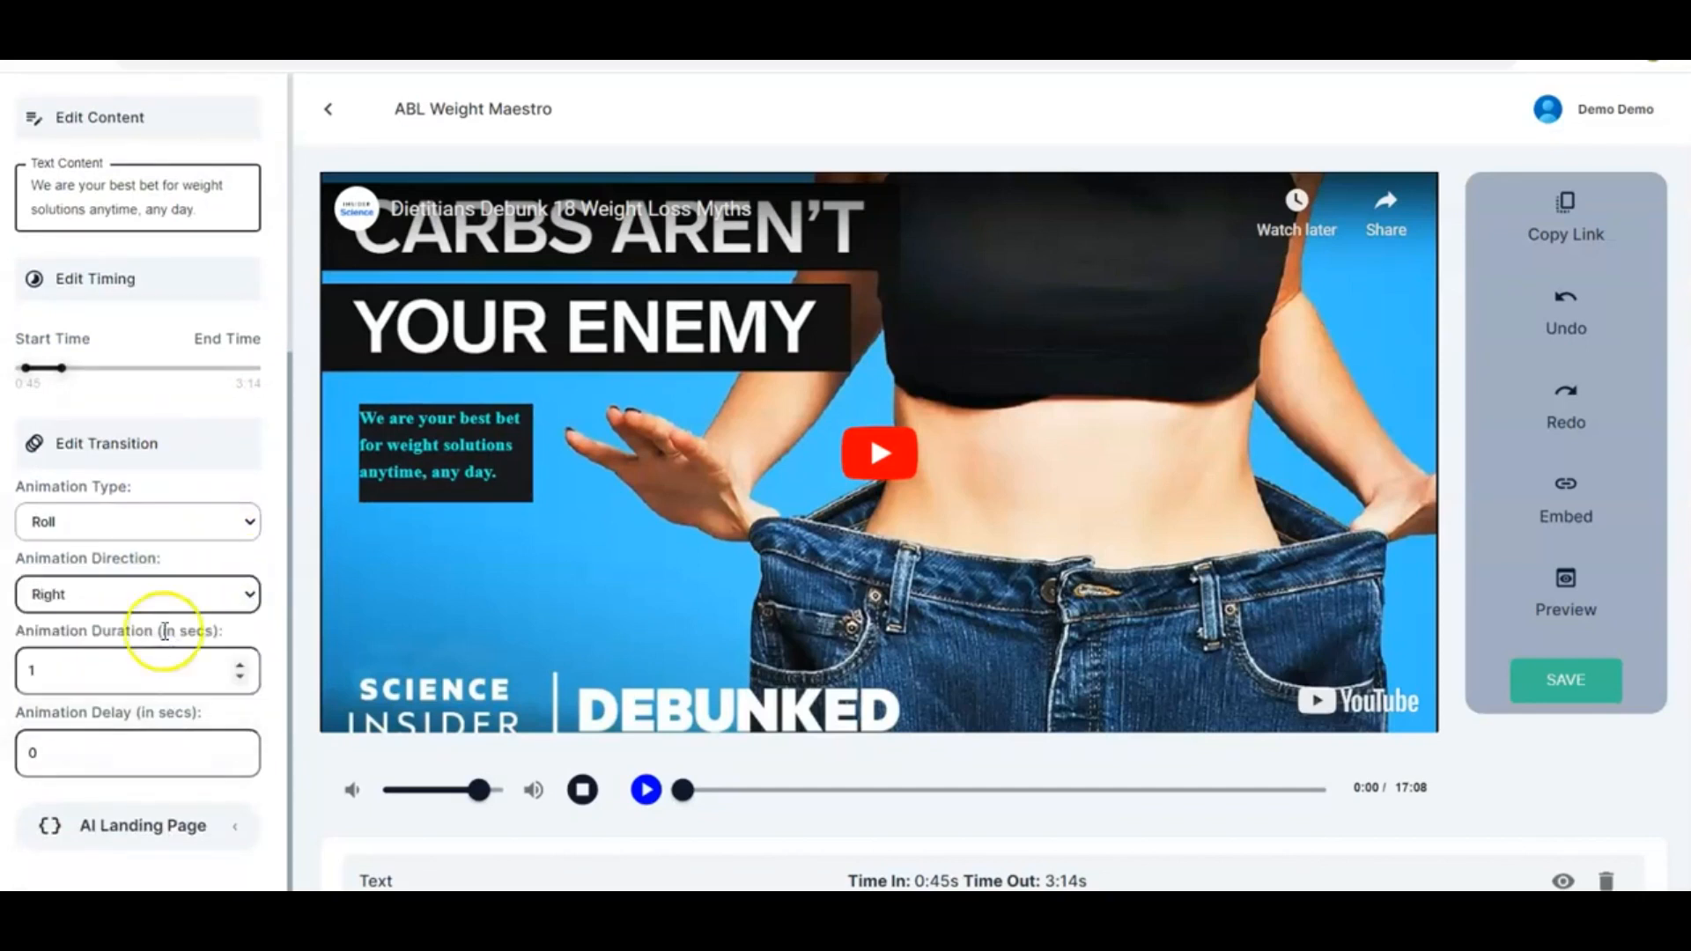
pyautogui.click(245, 594)
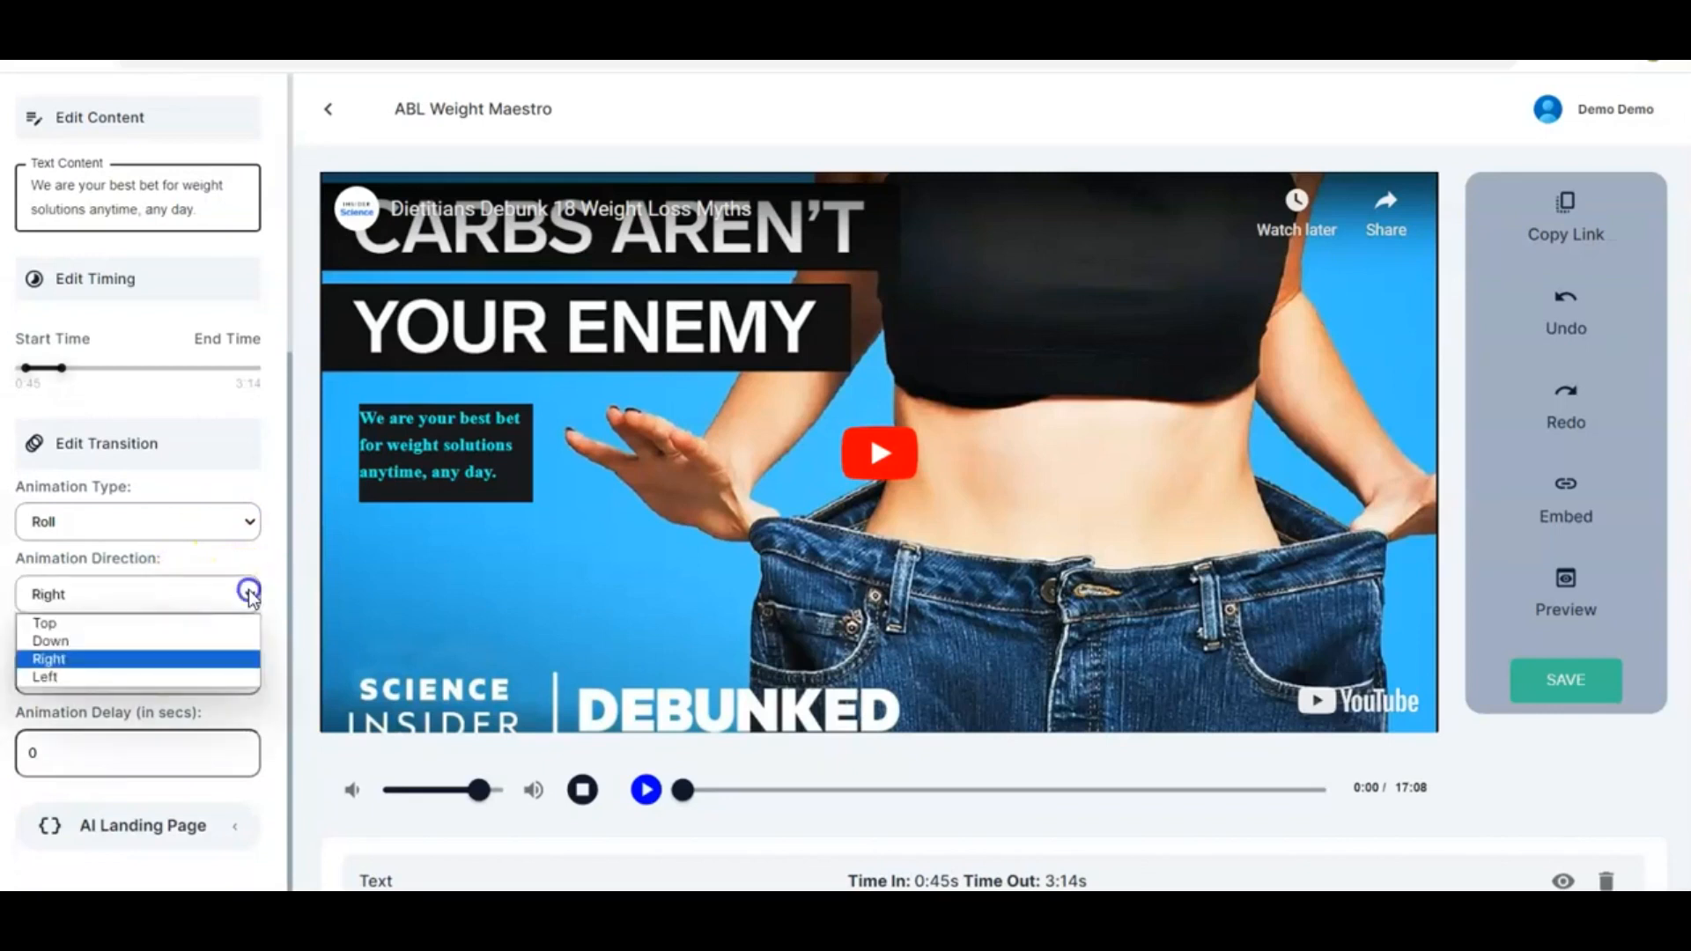
pyautogui.click(137, 680)
# Close the text editor to return to the element list
pyautogui.scroll(-1, 286, 711)
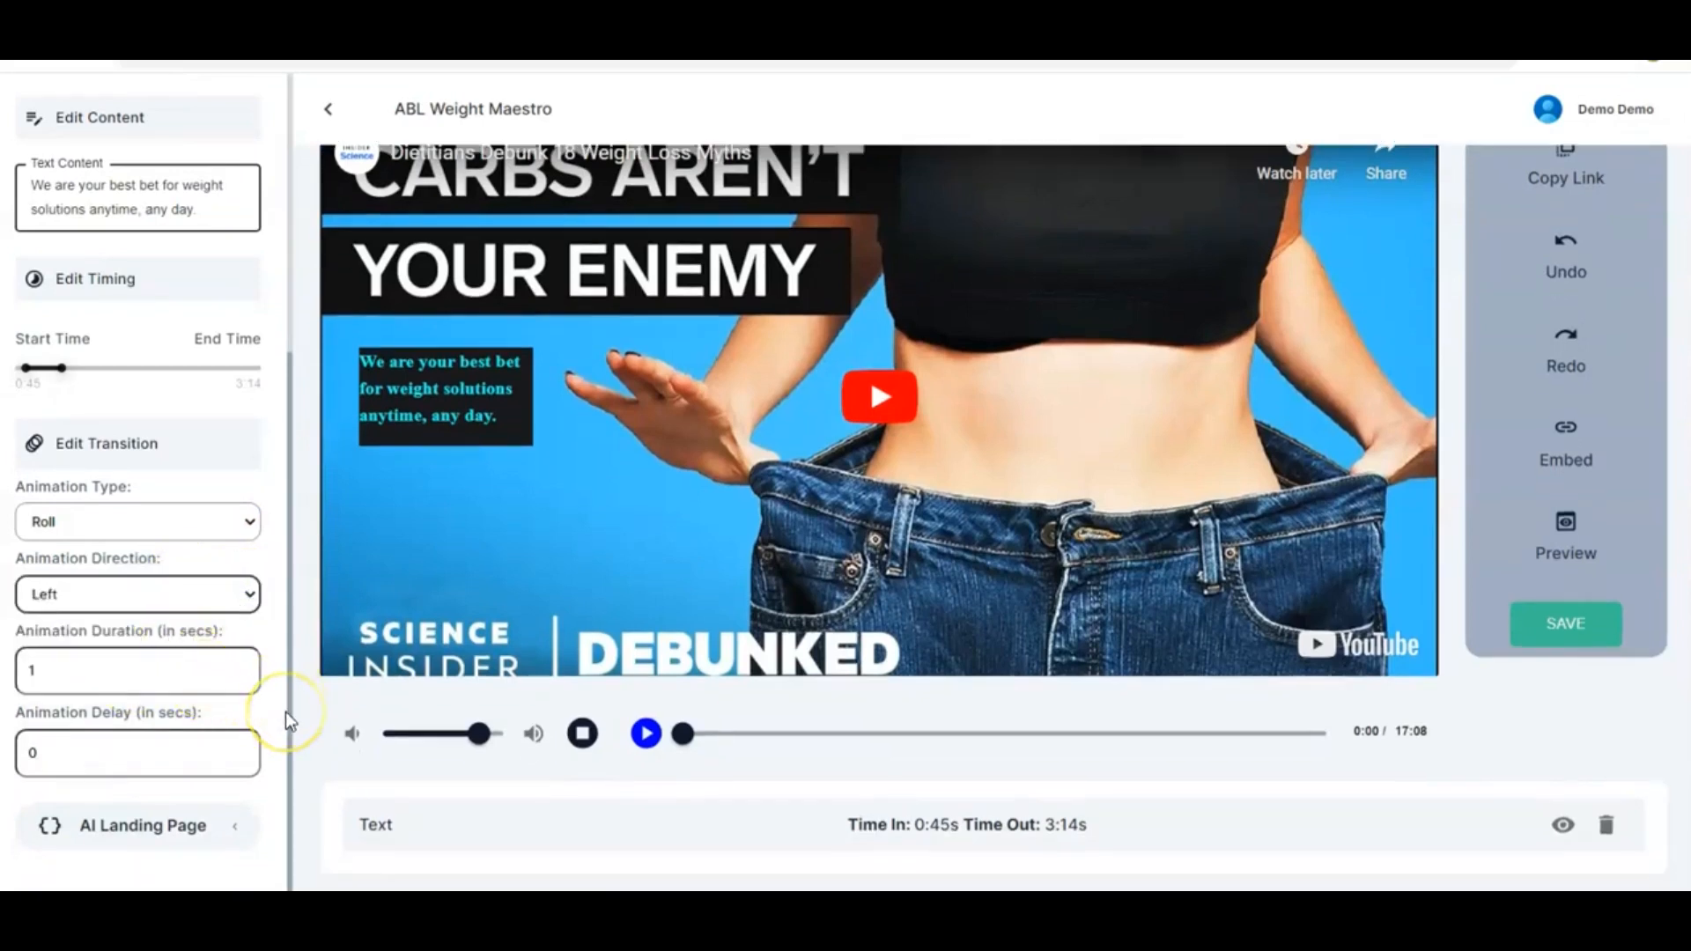
pyautogui.scroll(5, 251, 732)
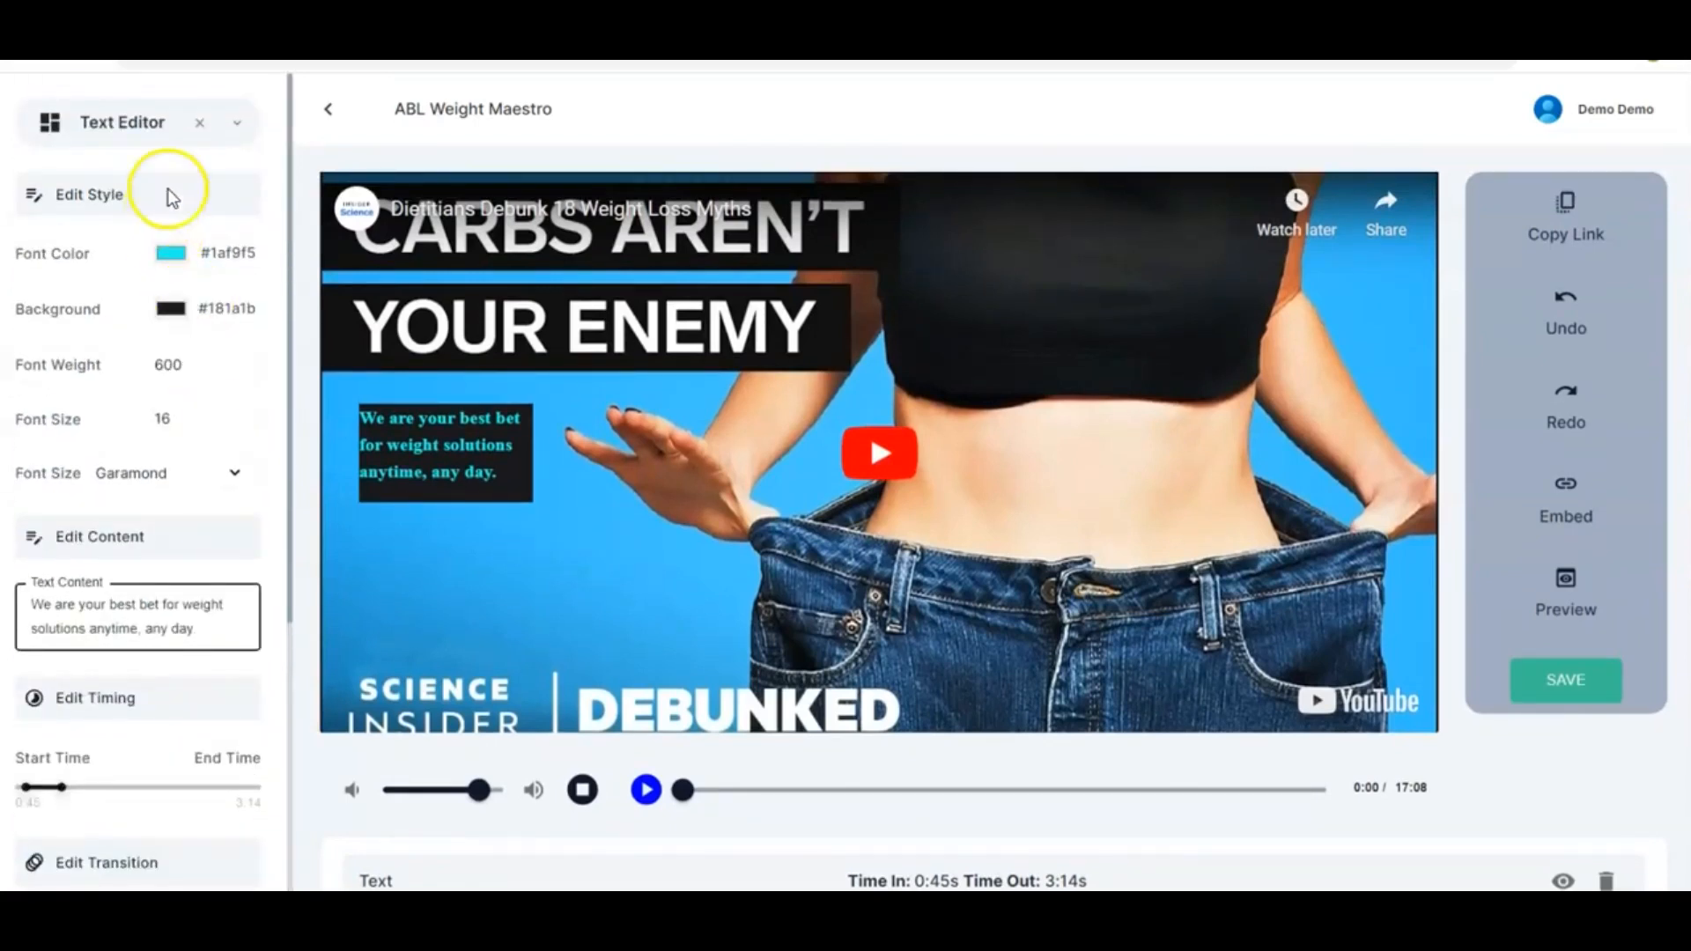
pyautogui.click(199, 122)
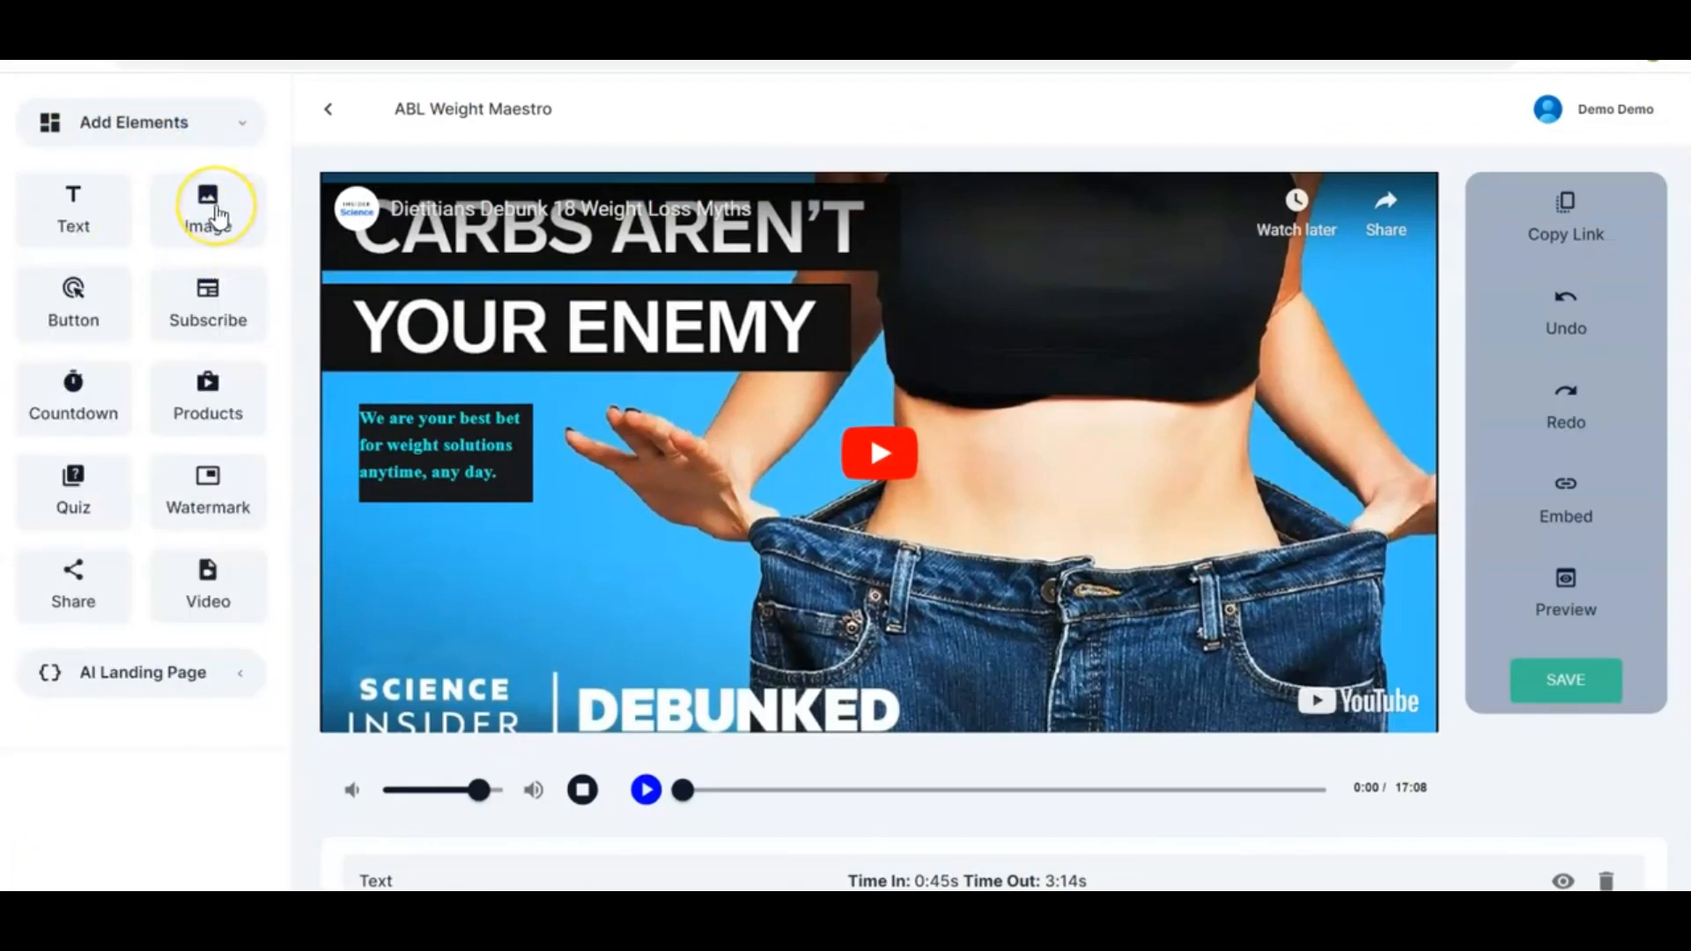
# Add an image element to the video and place it near the video's upper-right corner
pyautogui.moveTo(217, 215); pyautogui.dragTo(1345, 326)
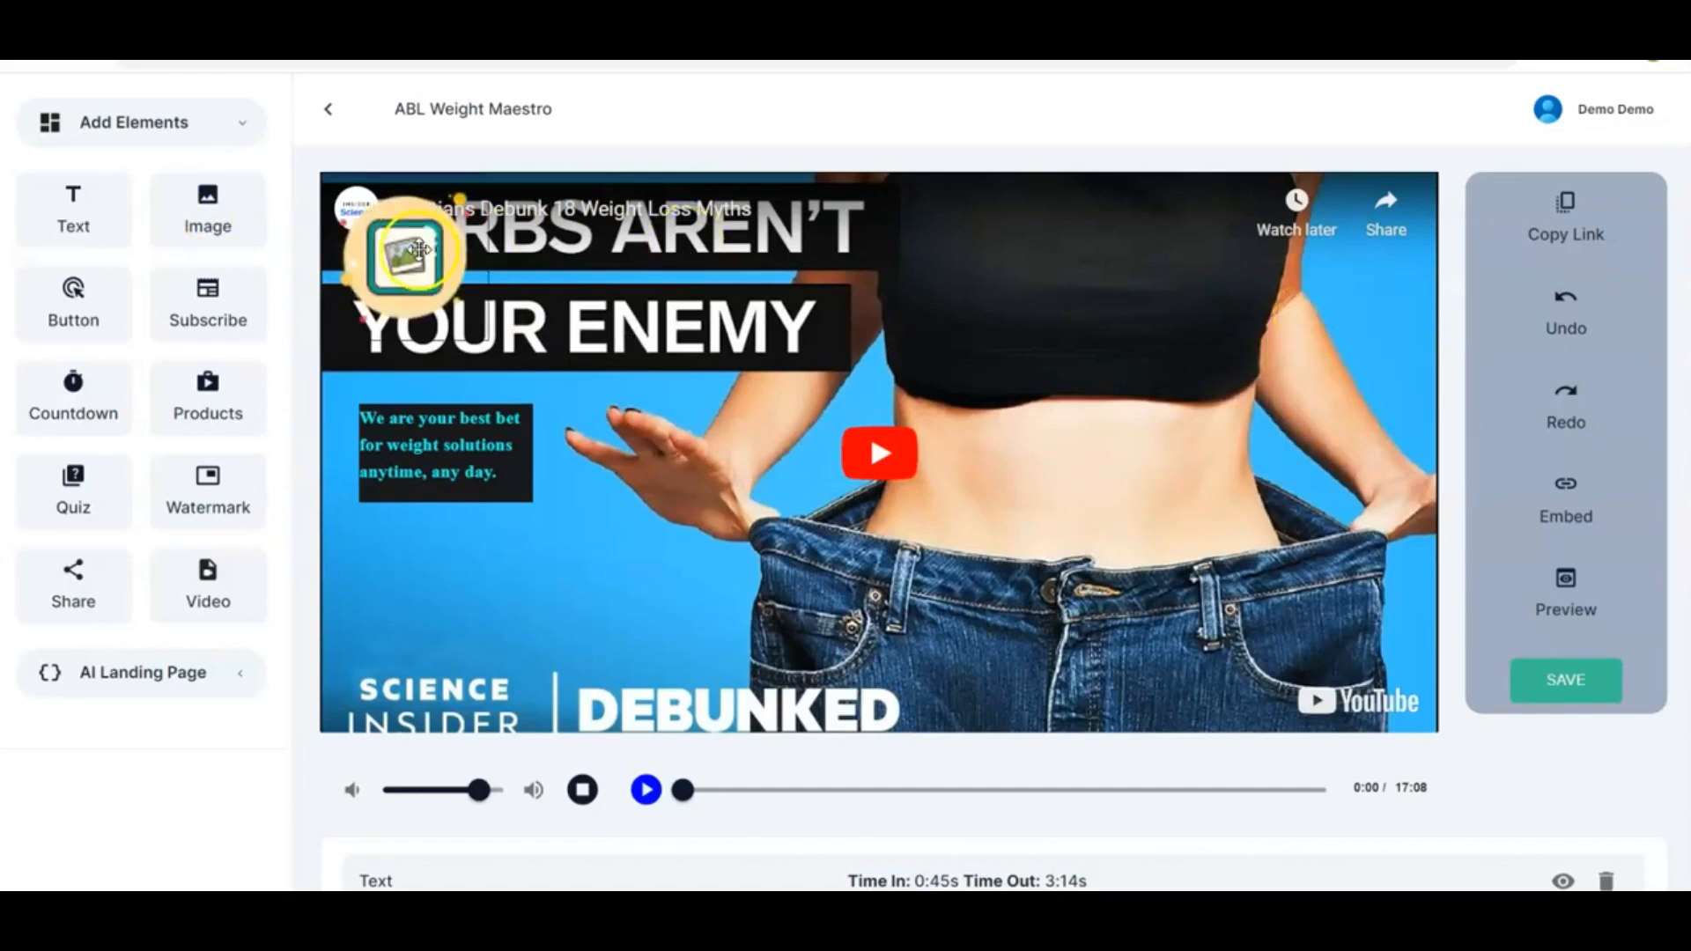
pyautogui.moveTo(413, 251); pyautogui.dragTo(1357, 319)
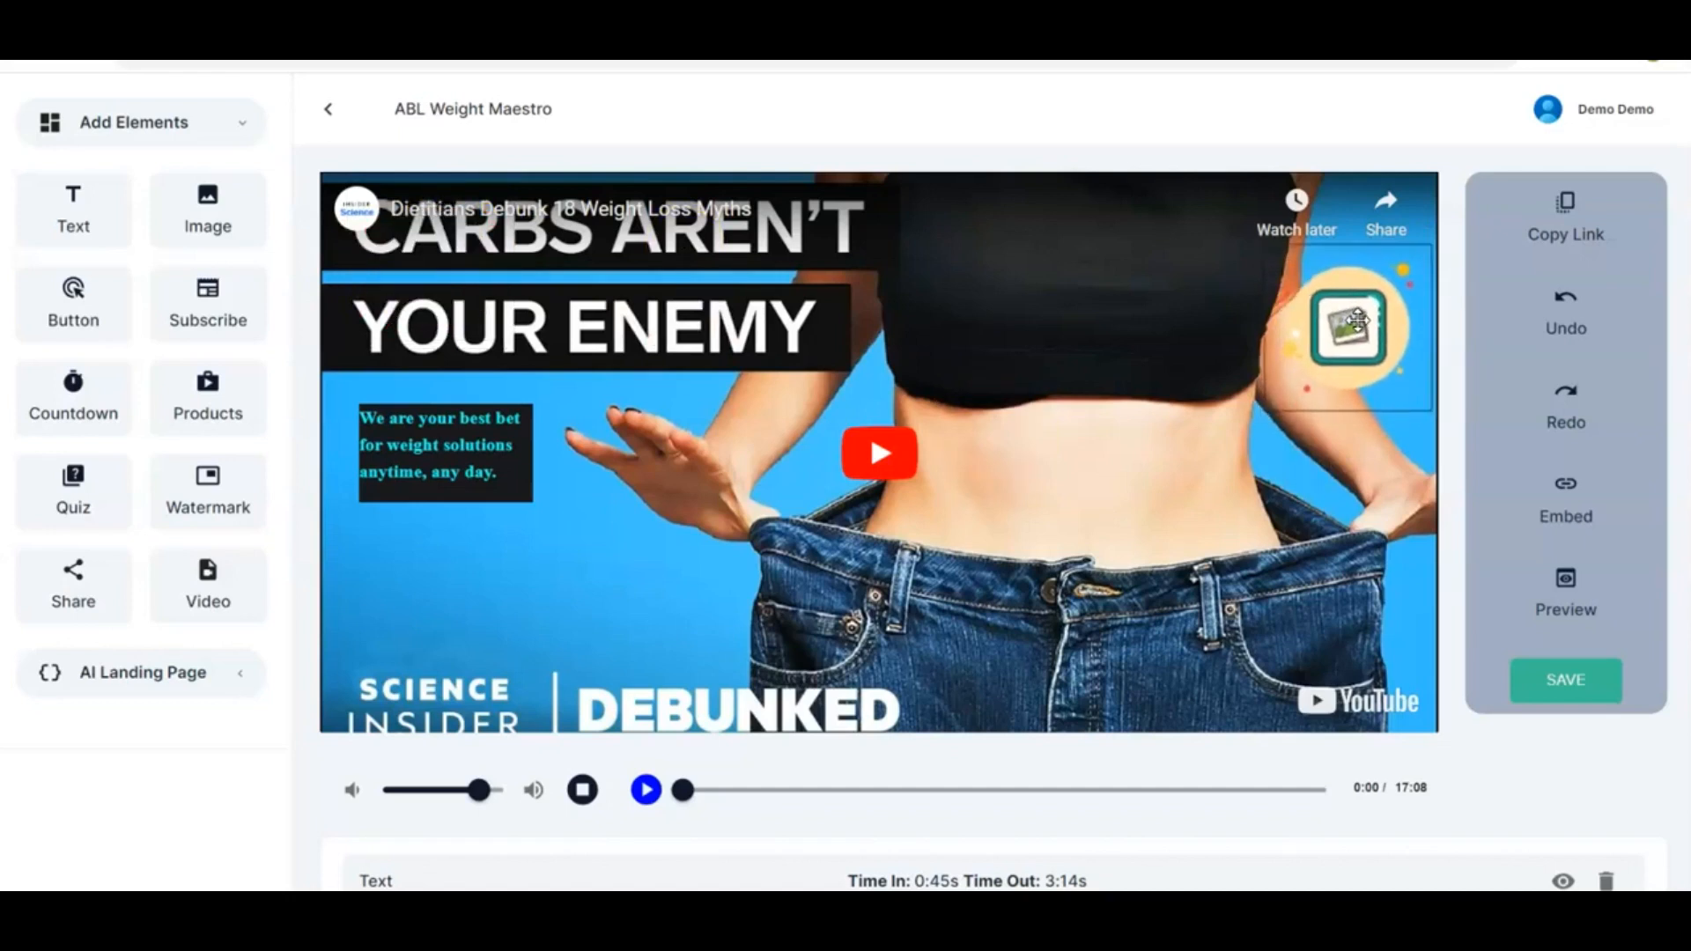
pyautogui.click(1357, 319)
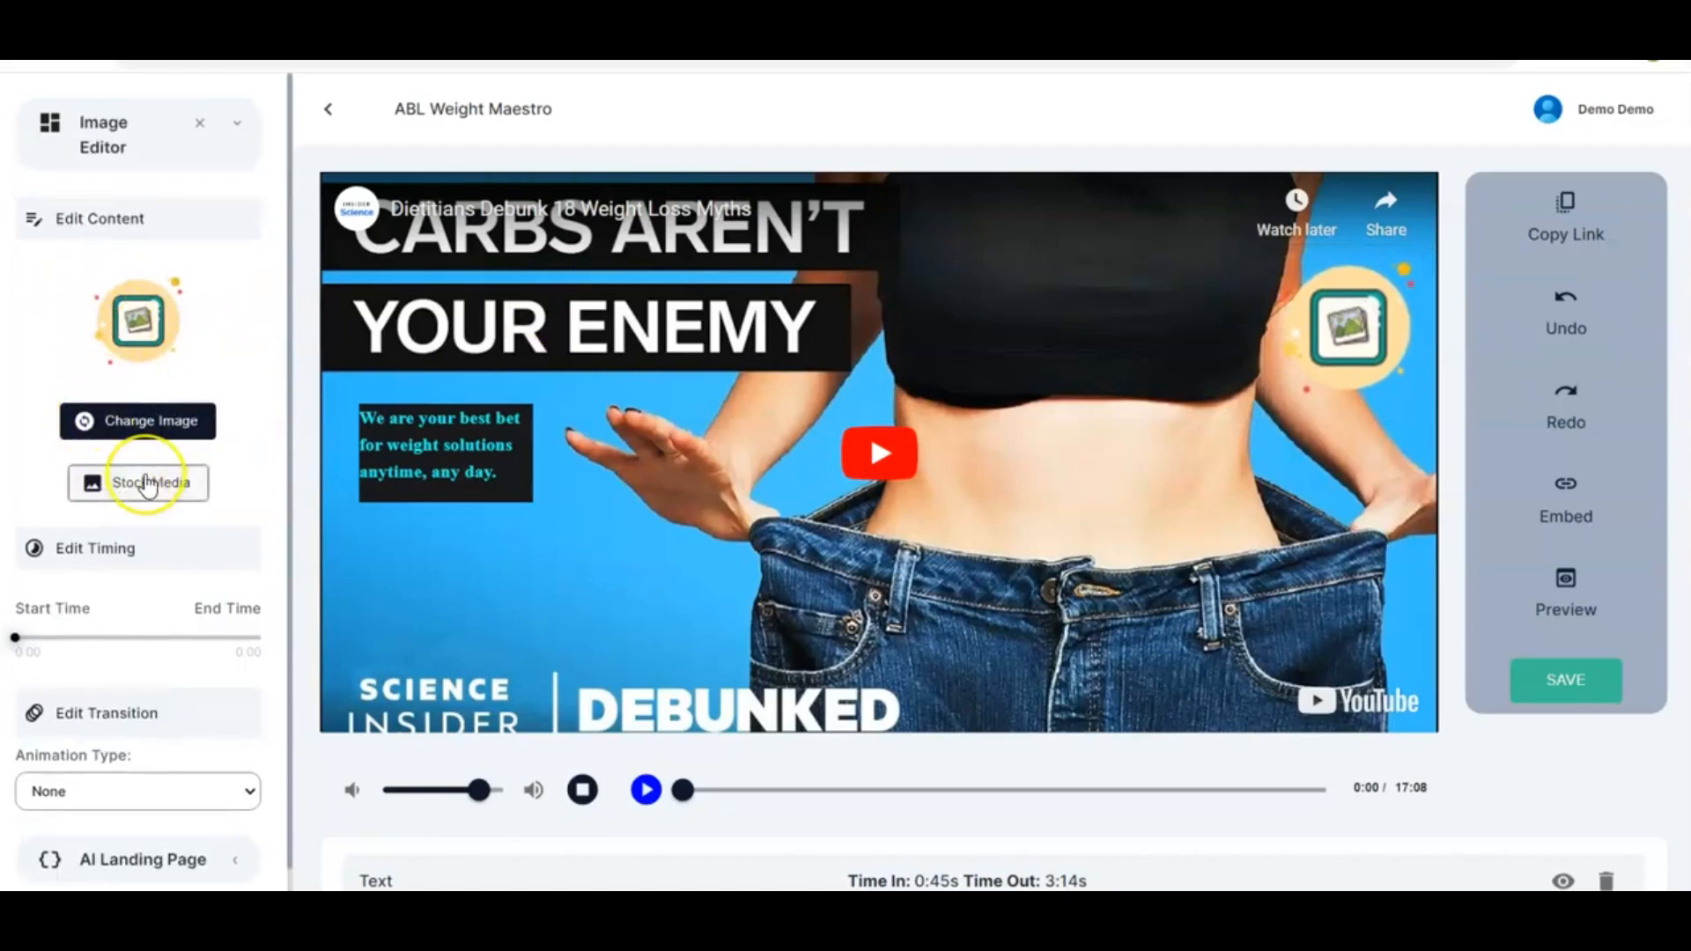
# Search the image's stock media library for 'weight loss'
pyautogui.scroll(-1, 148, 486)
pyautogui.scroll(-1, 148, 485)
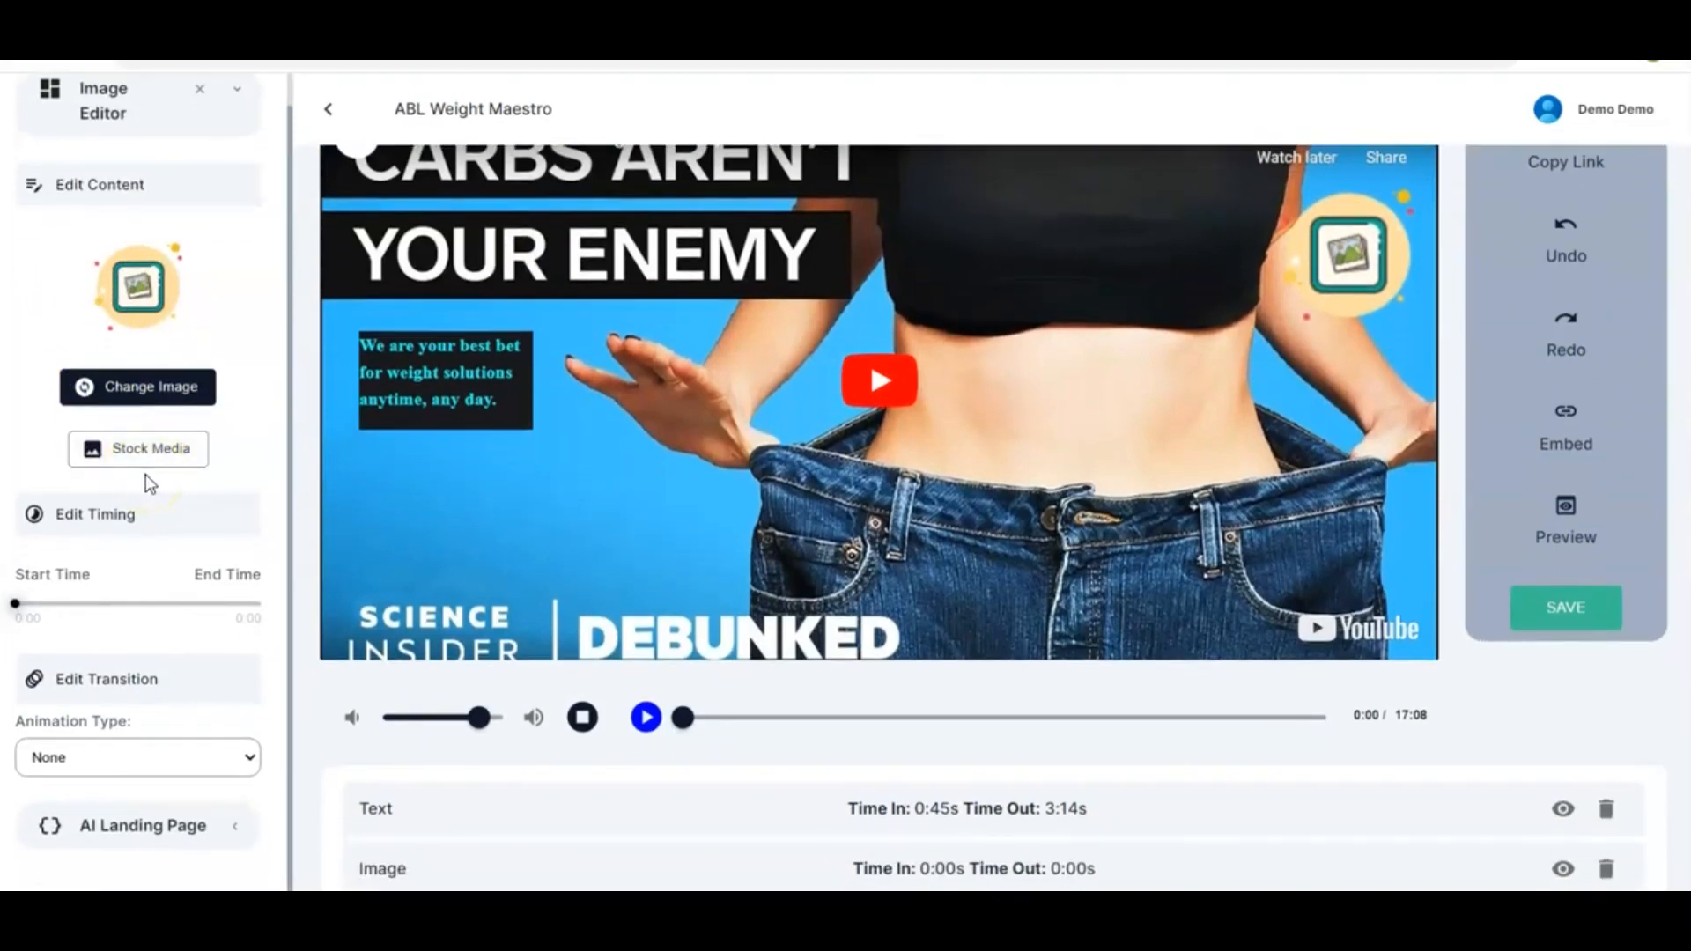
pyautogui.scroll(-1, 145, 474)
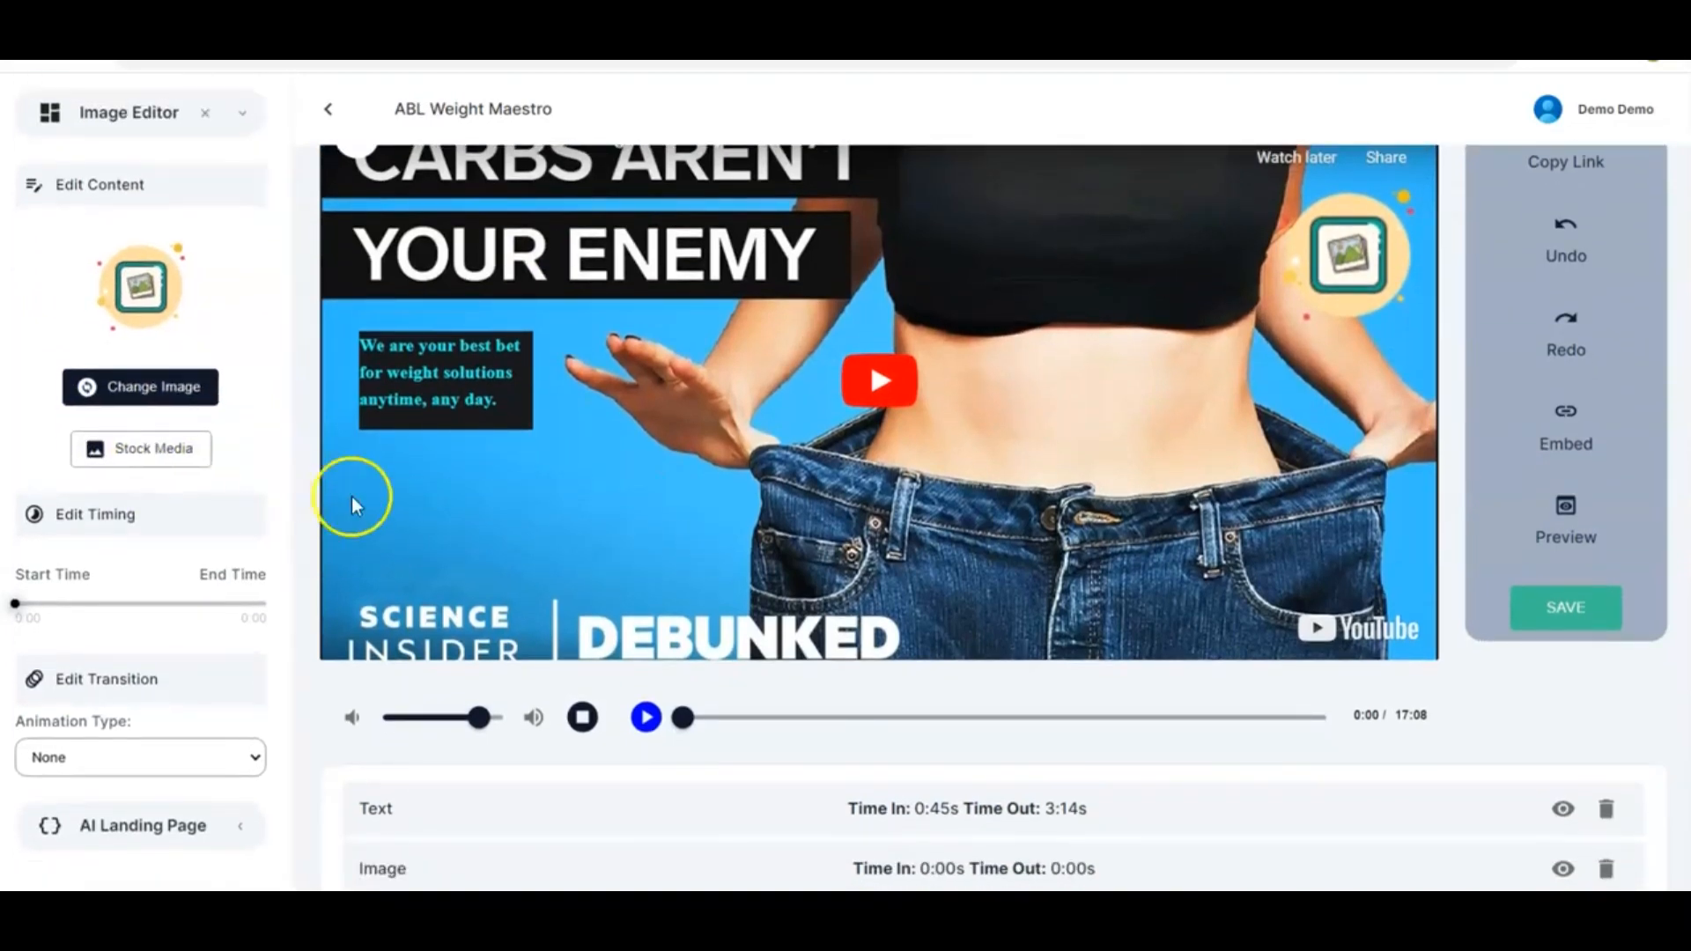
pyautogui.scroll(1, 370, 500)
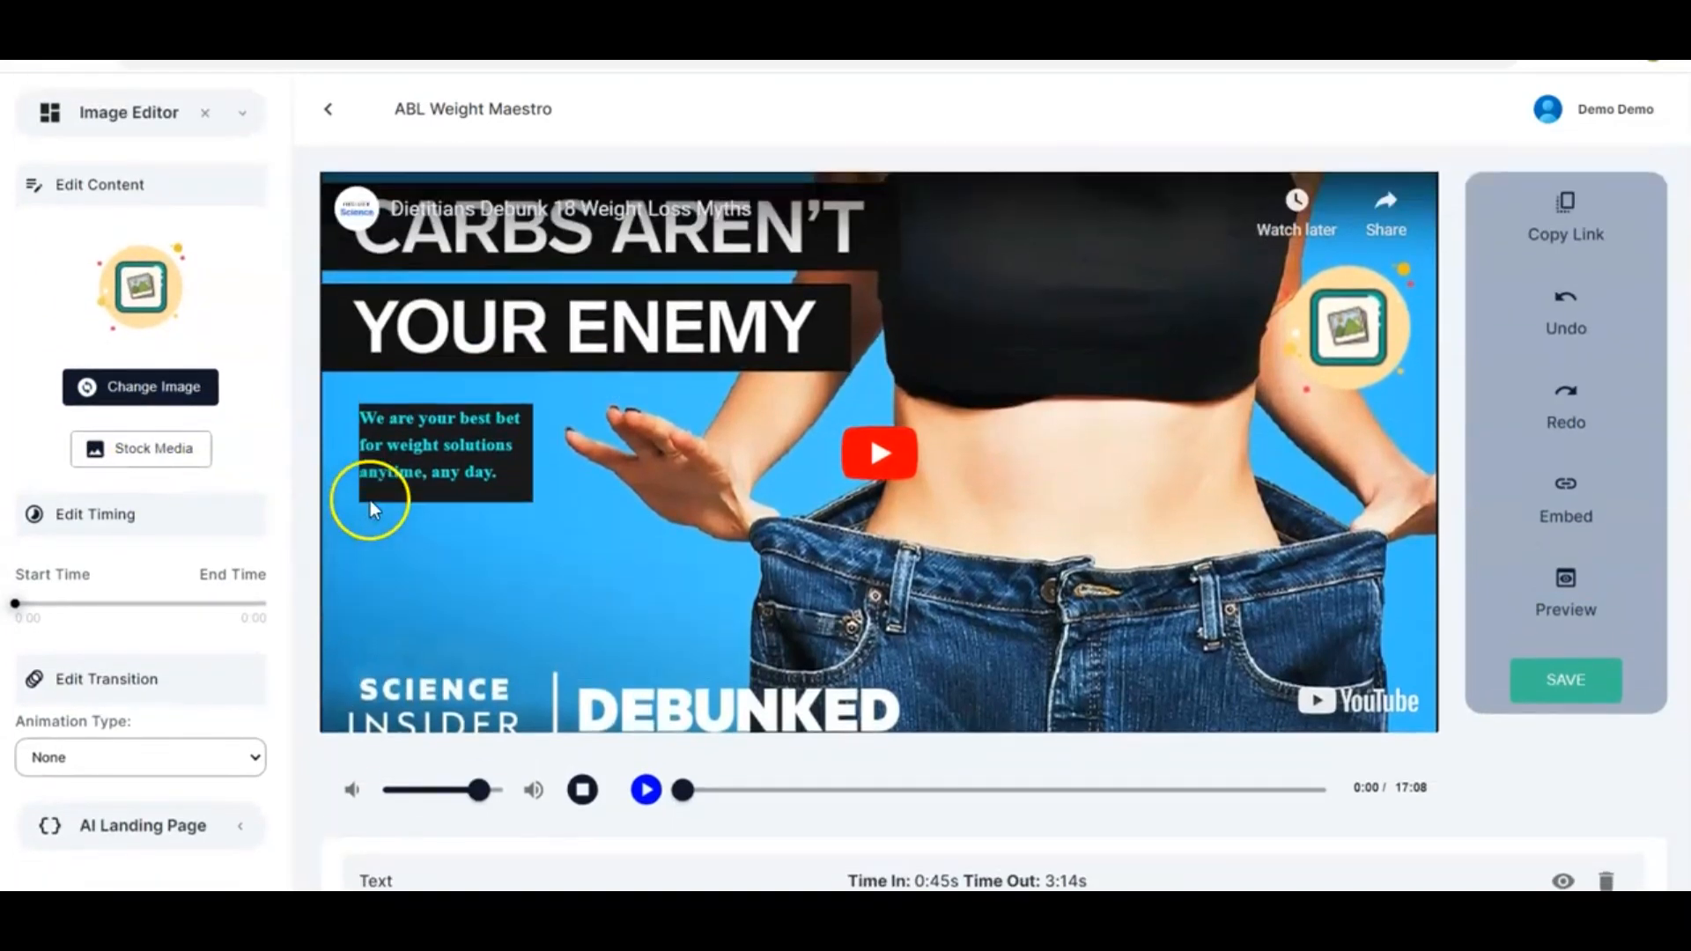
pyautogui.click(137, 449)
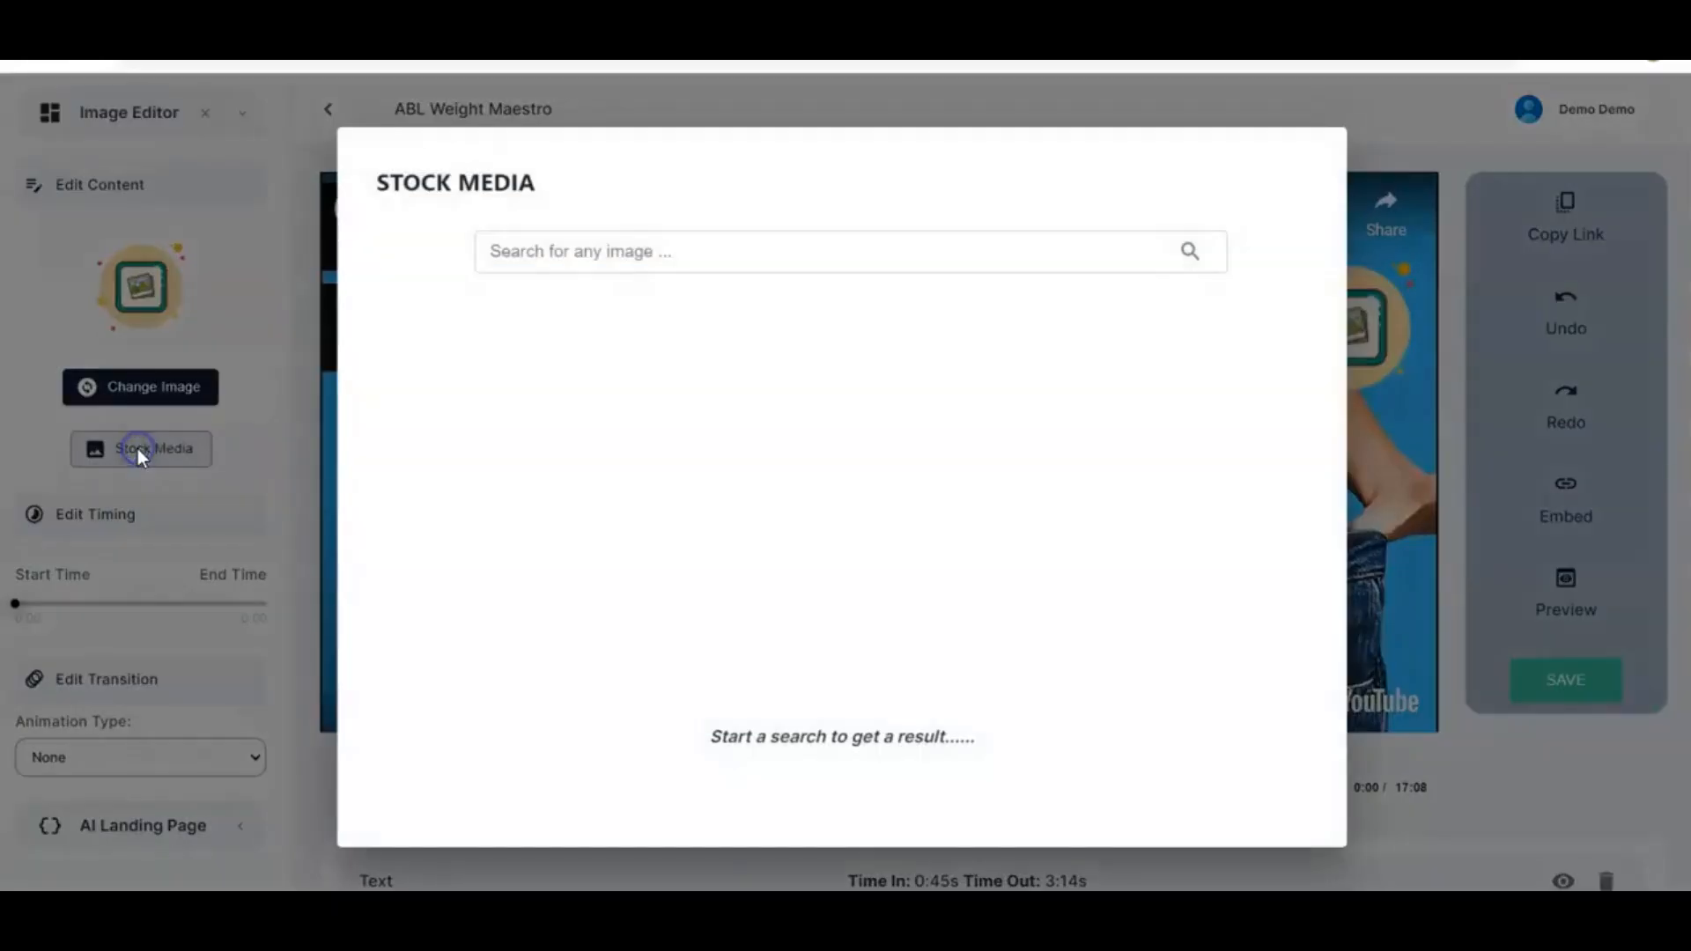
pyautogui.click(756, 251)
pyautogui.write('weight loss')
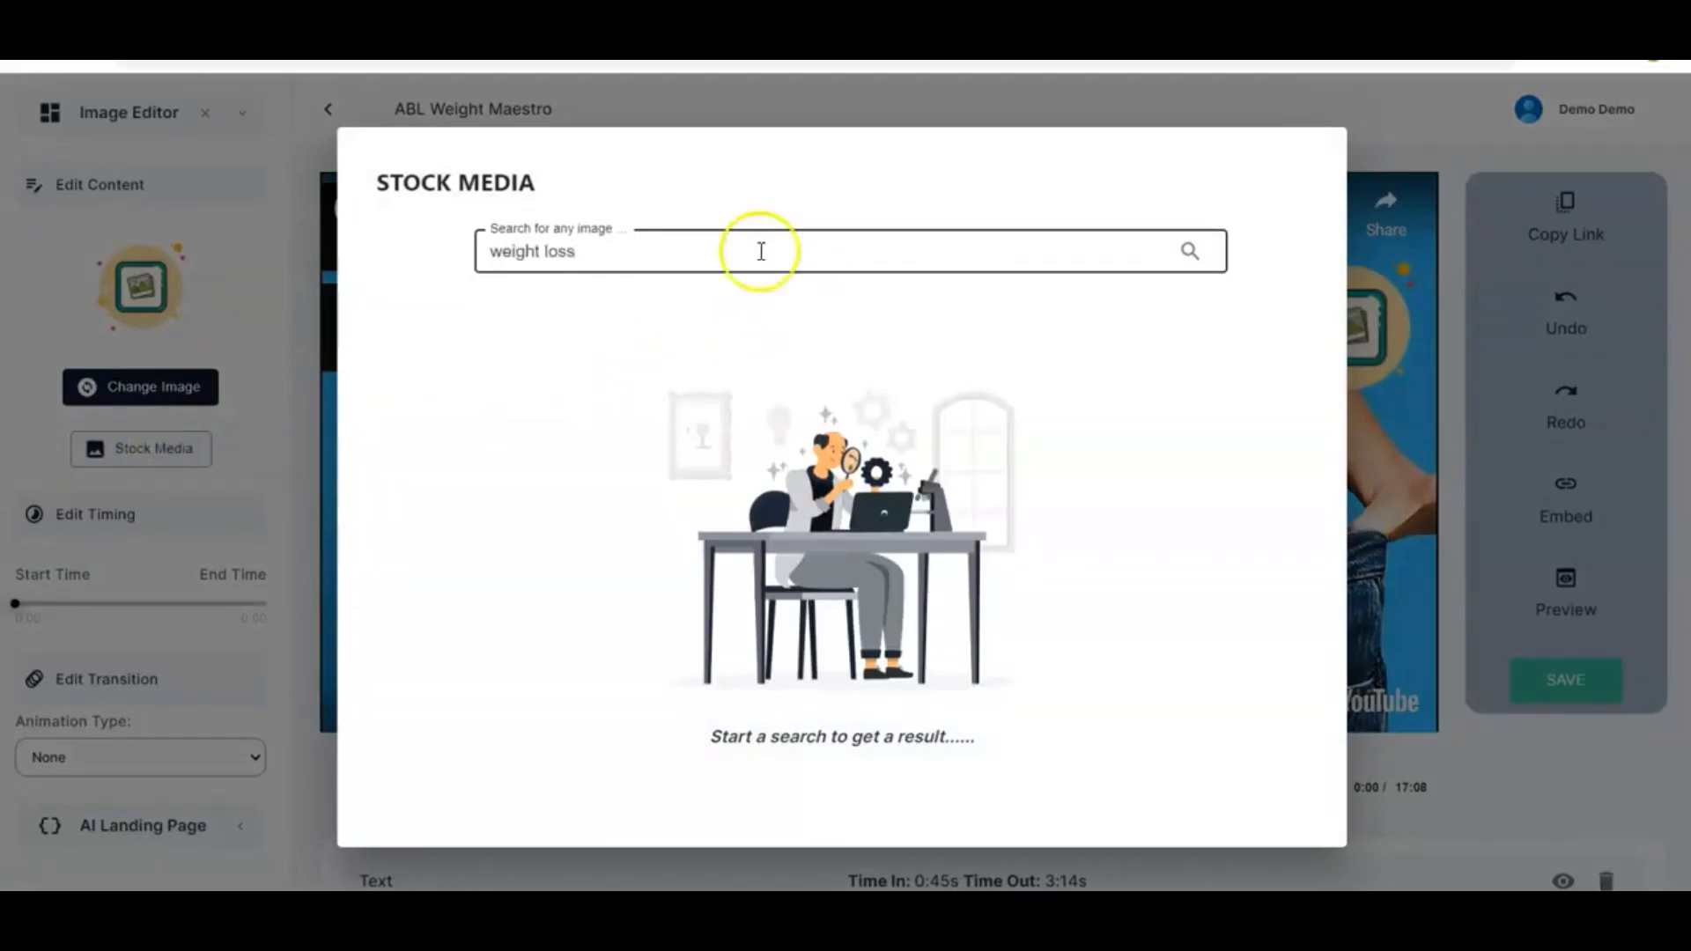
pyautogui.click(1189, 253)
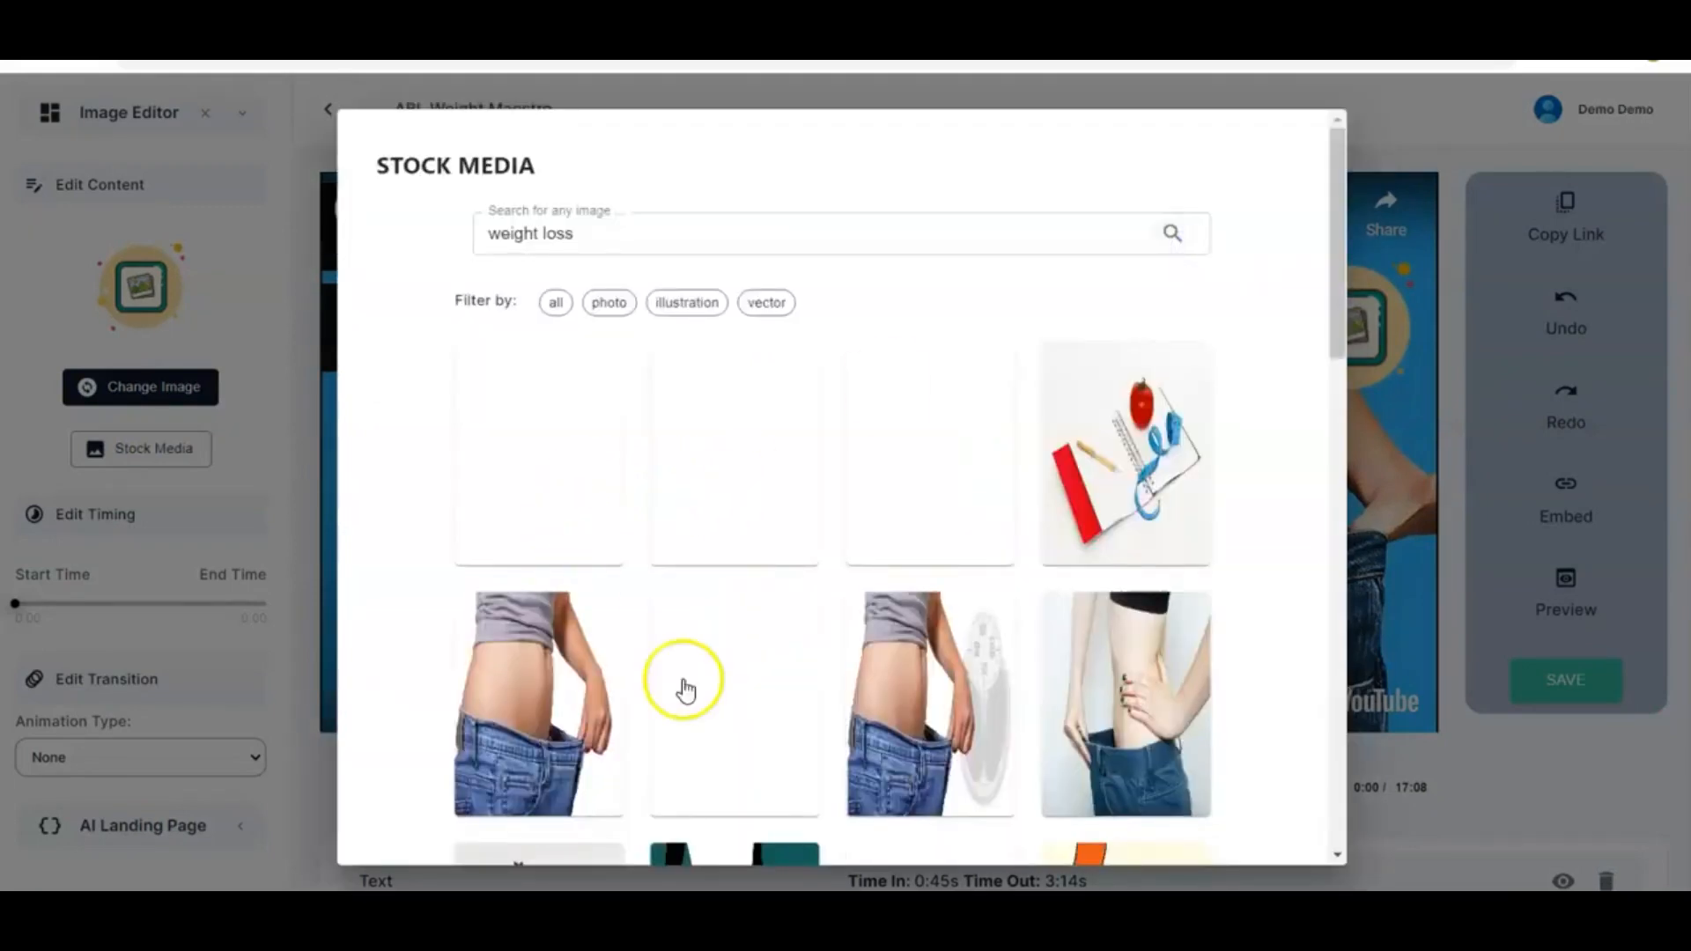
# Browse the stock image results for a suitable weight loss picture
pyautogui.scroll(-3, 870, 704)
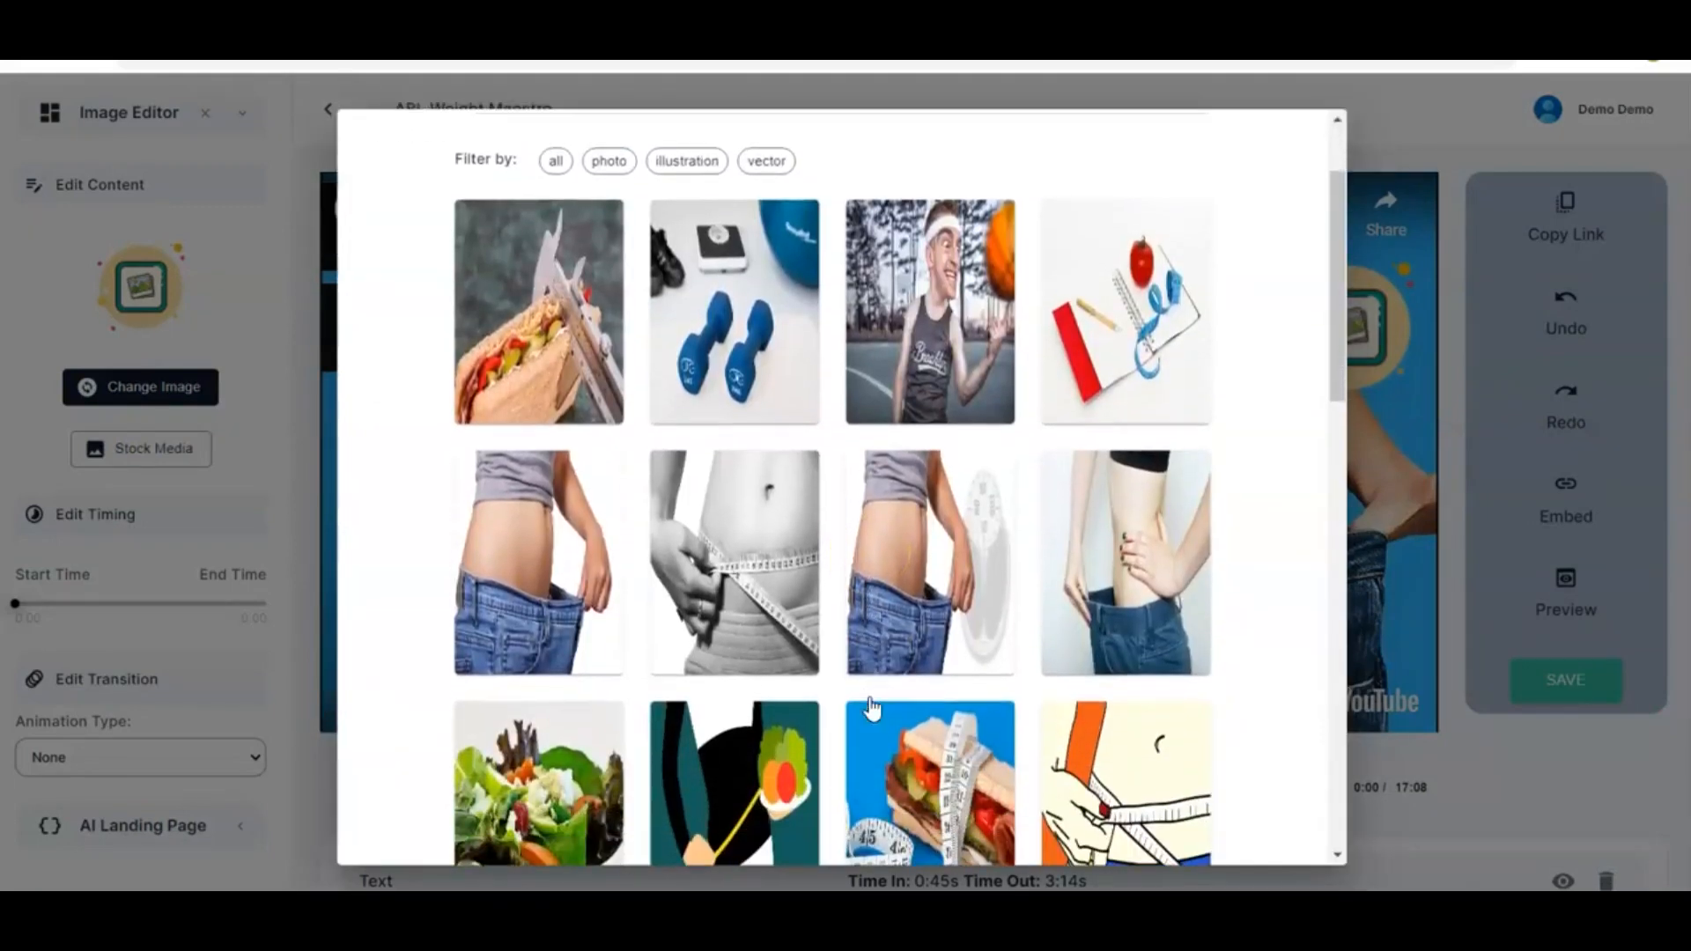
pyautogui.scroll(-5, 870, 705)
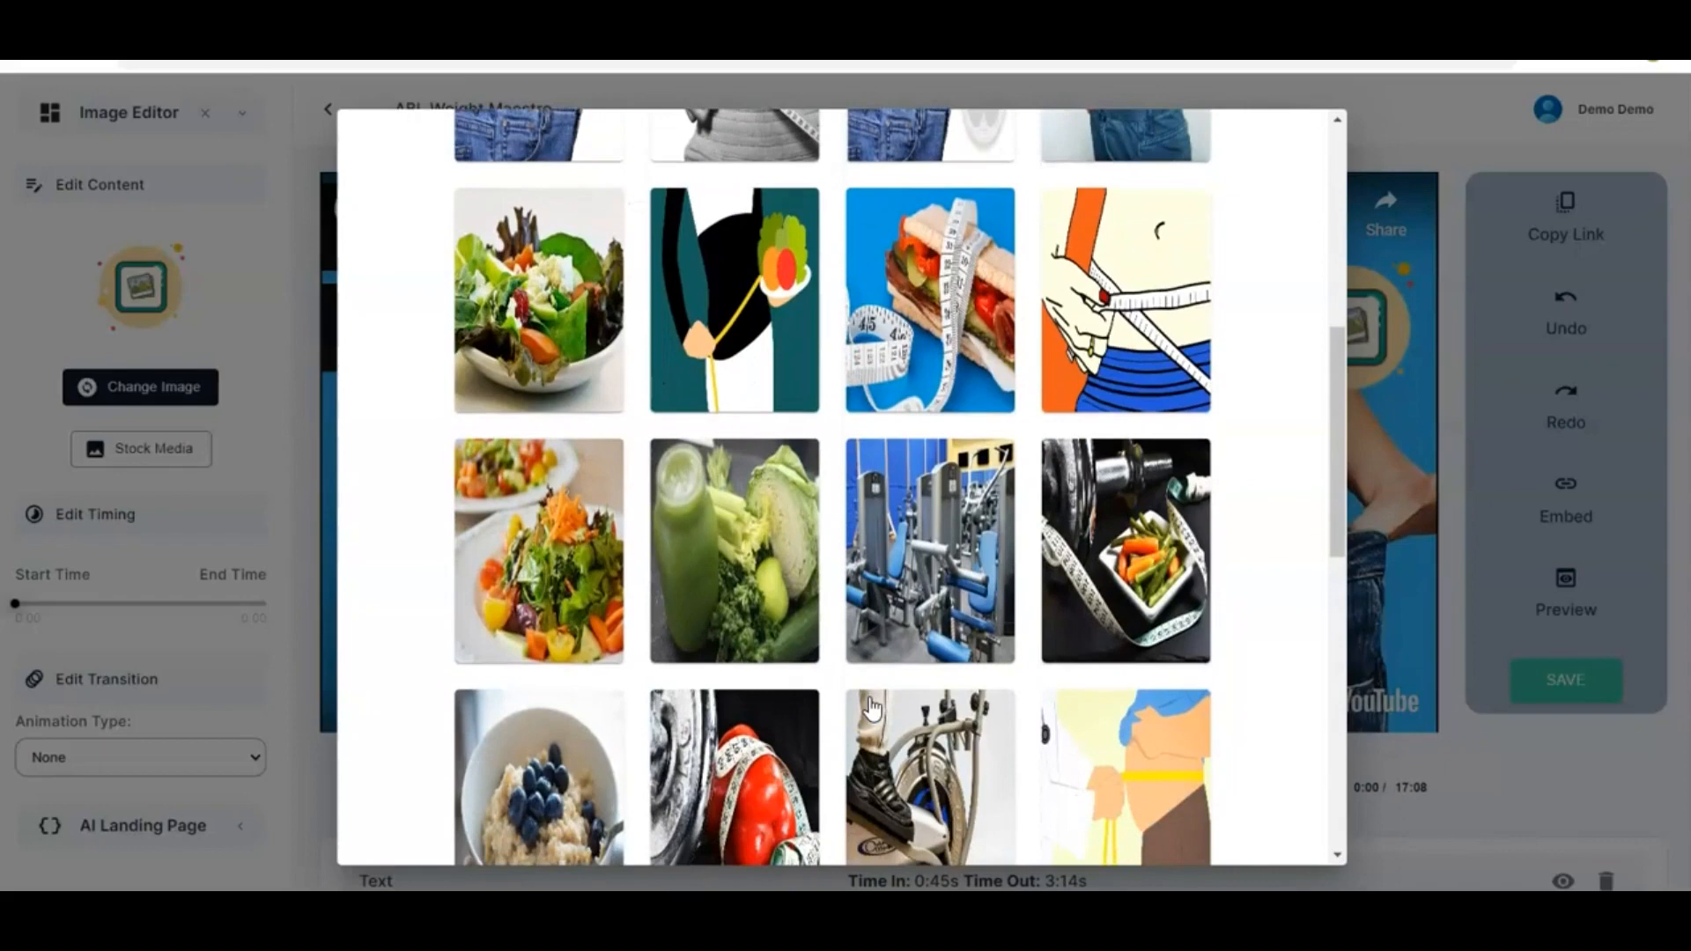
pyautogui.scroll(-6, 870, 705)
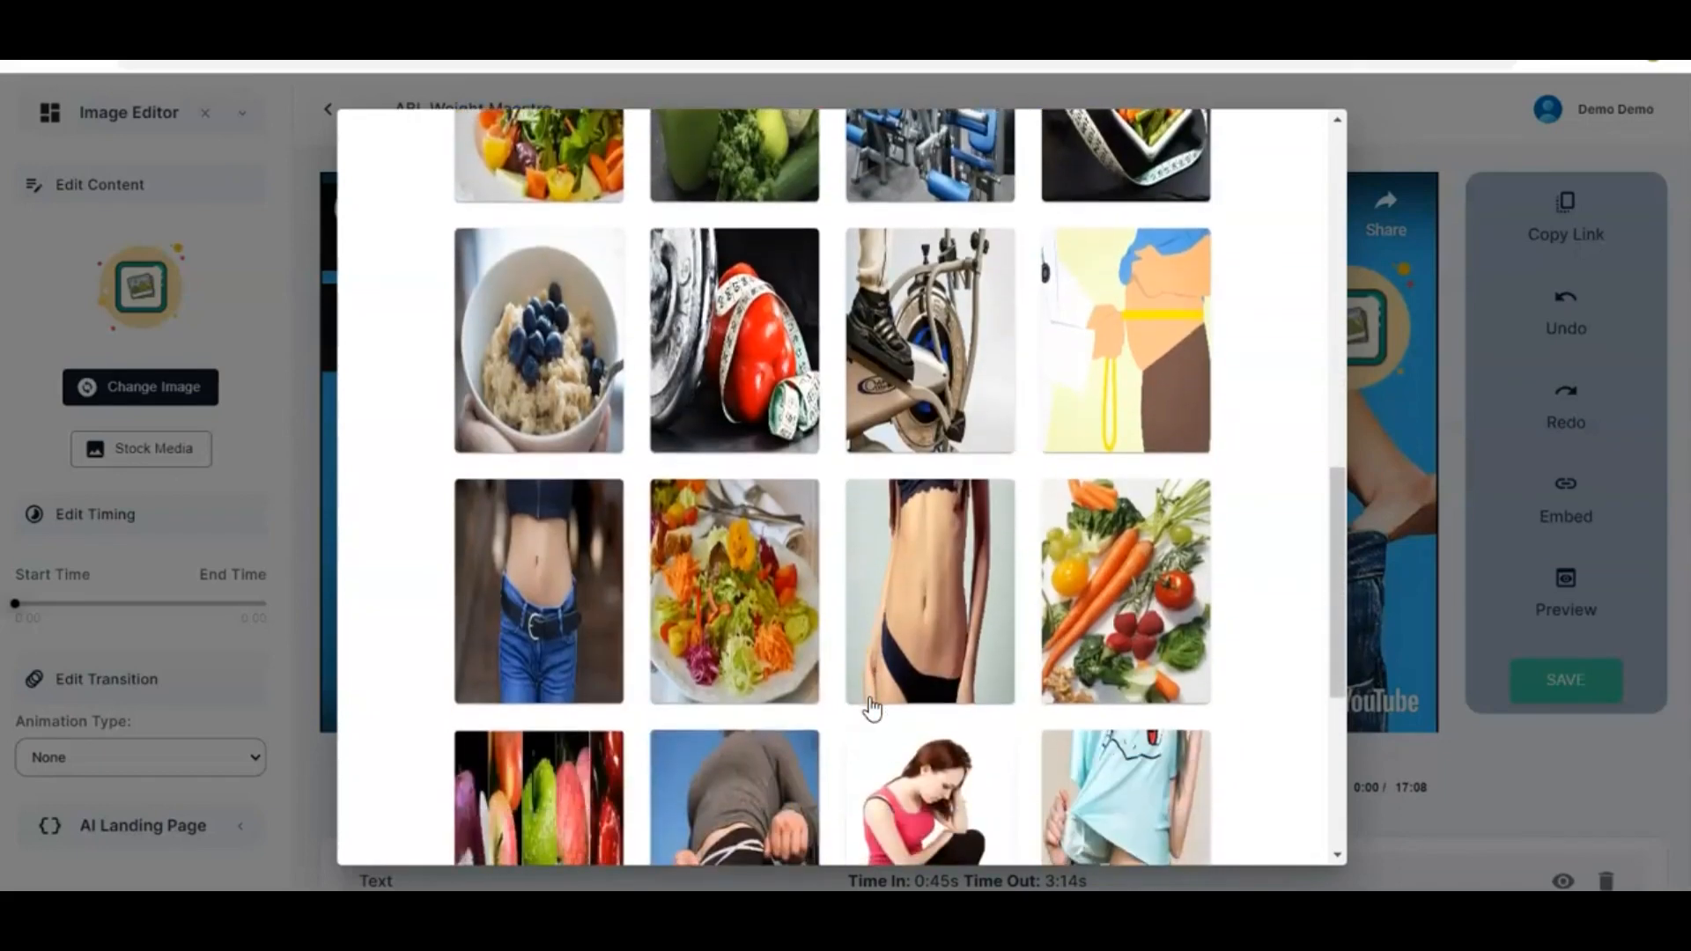
pyautogui.scroll(-4, 870, 705)
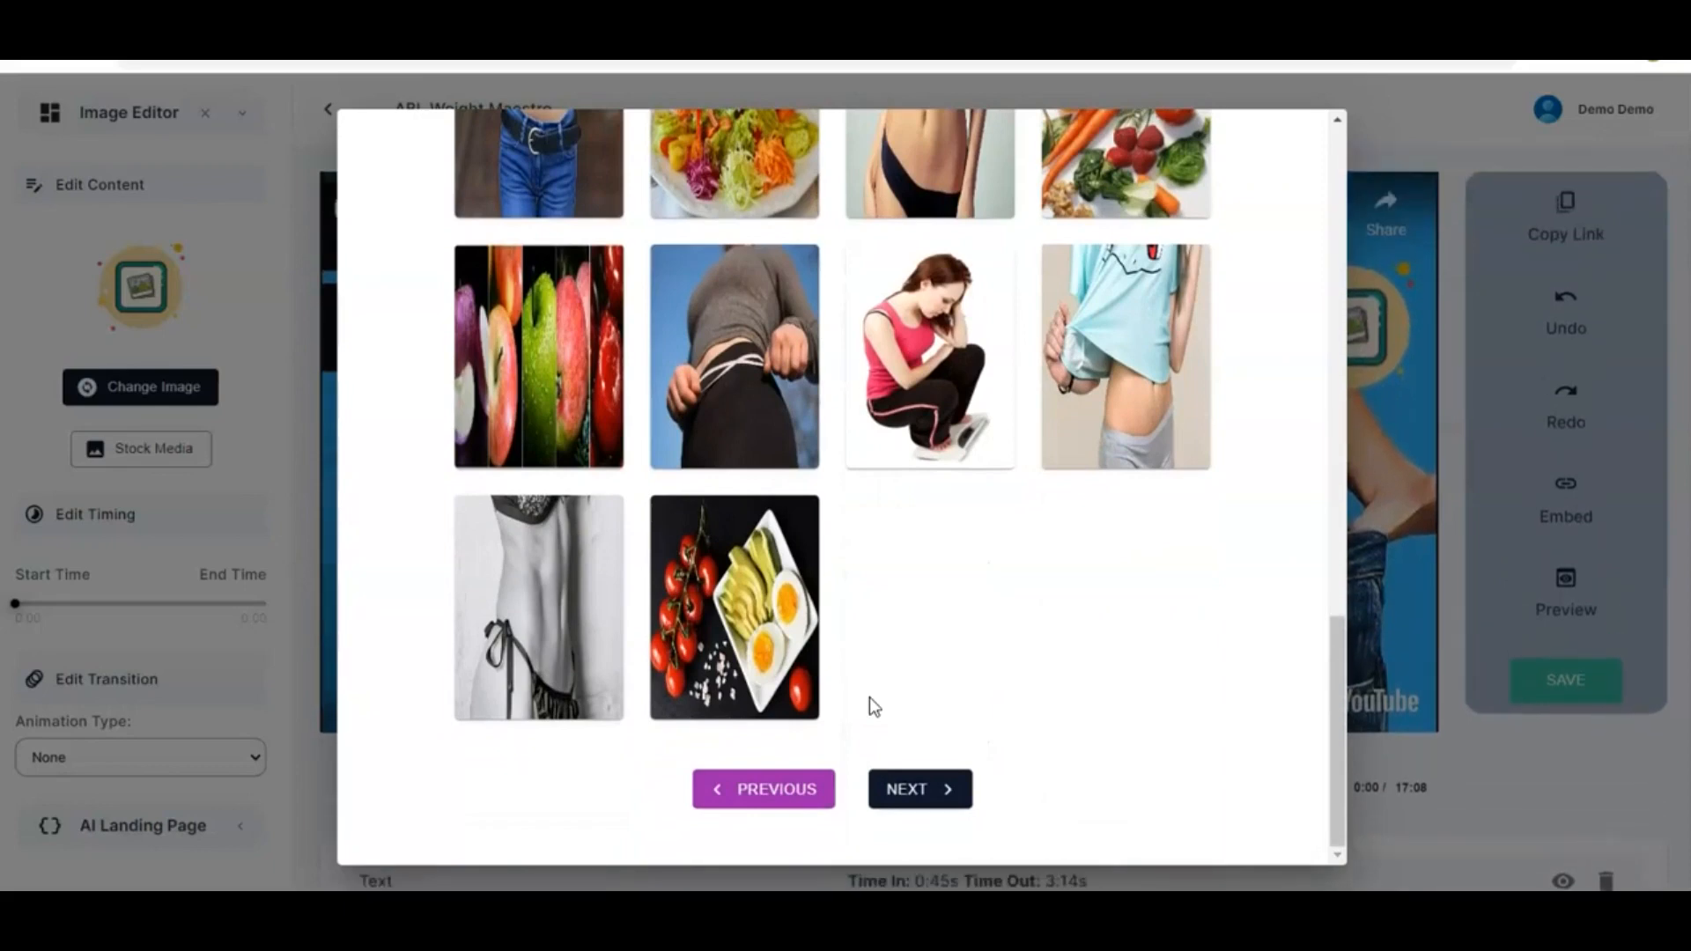
pyautogui.scroll(6, 870, 700)
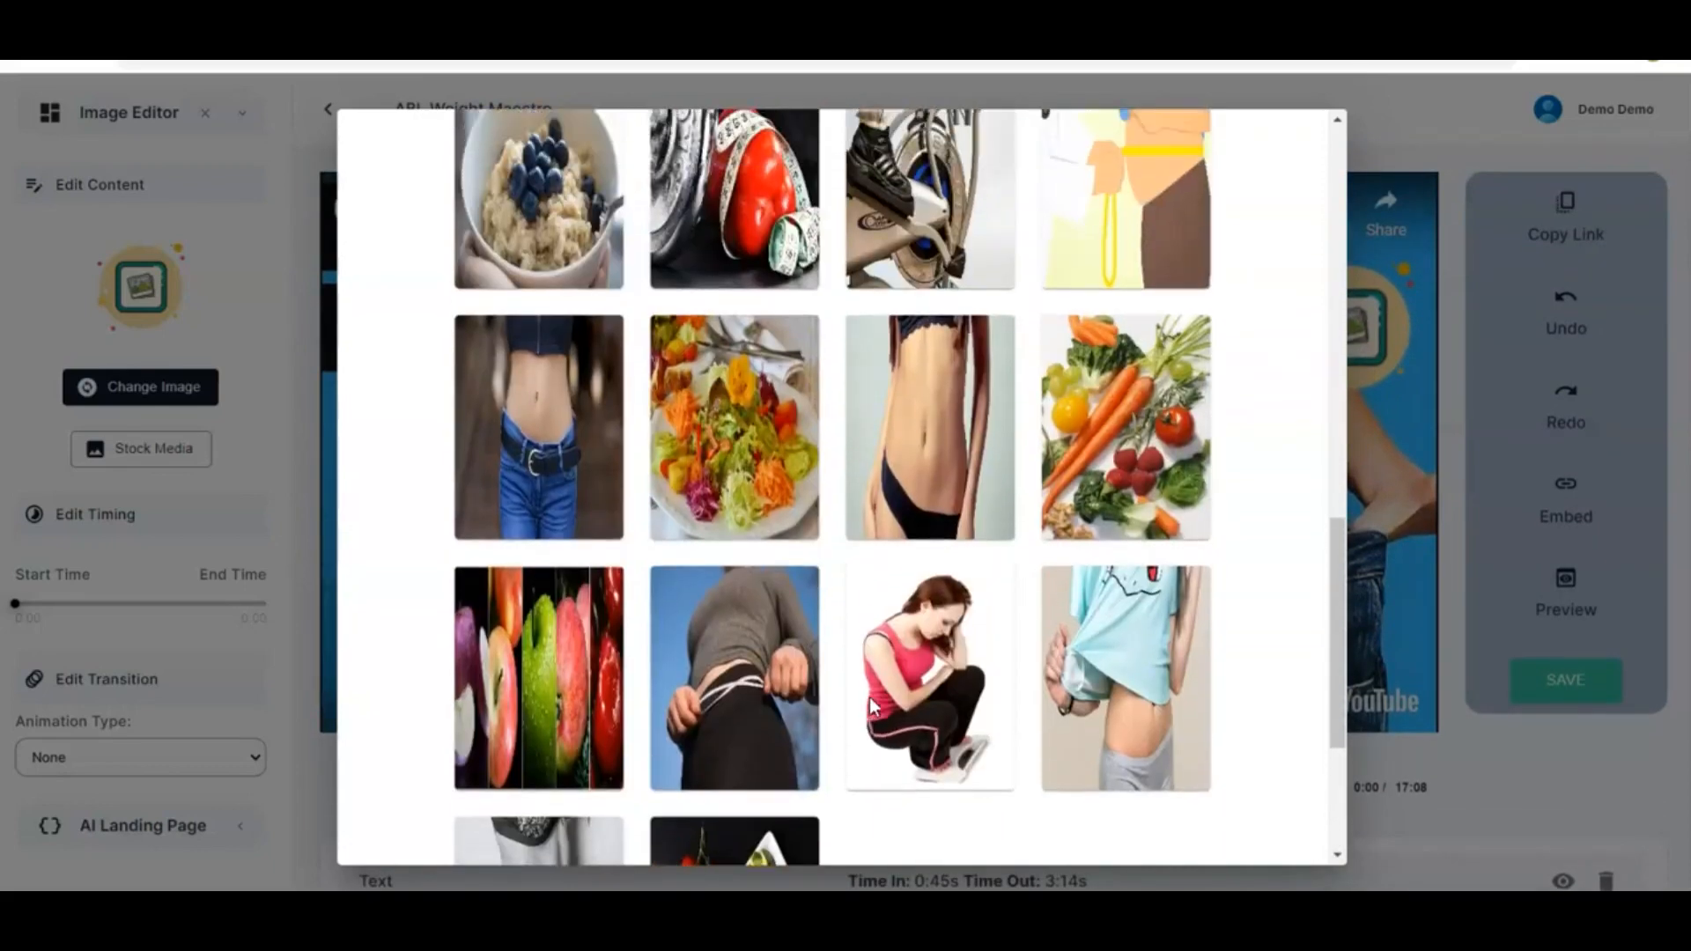
pyautogui.scroll(10, 870, 707)
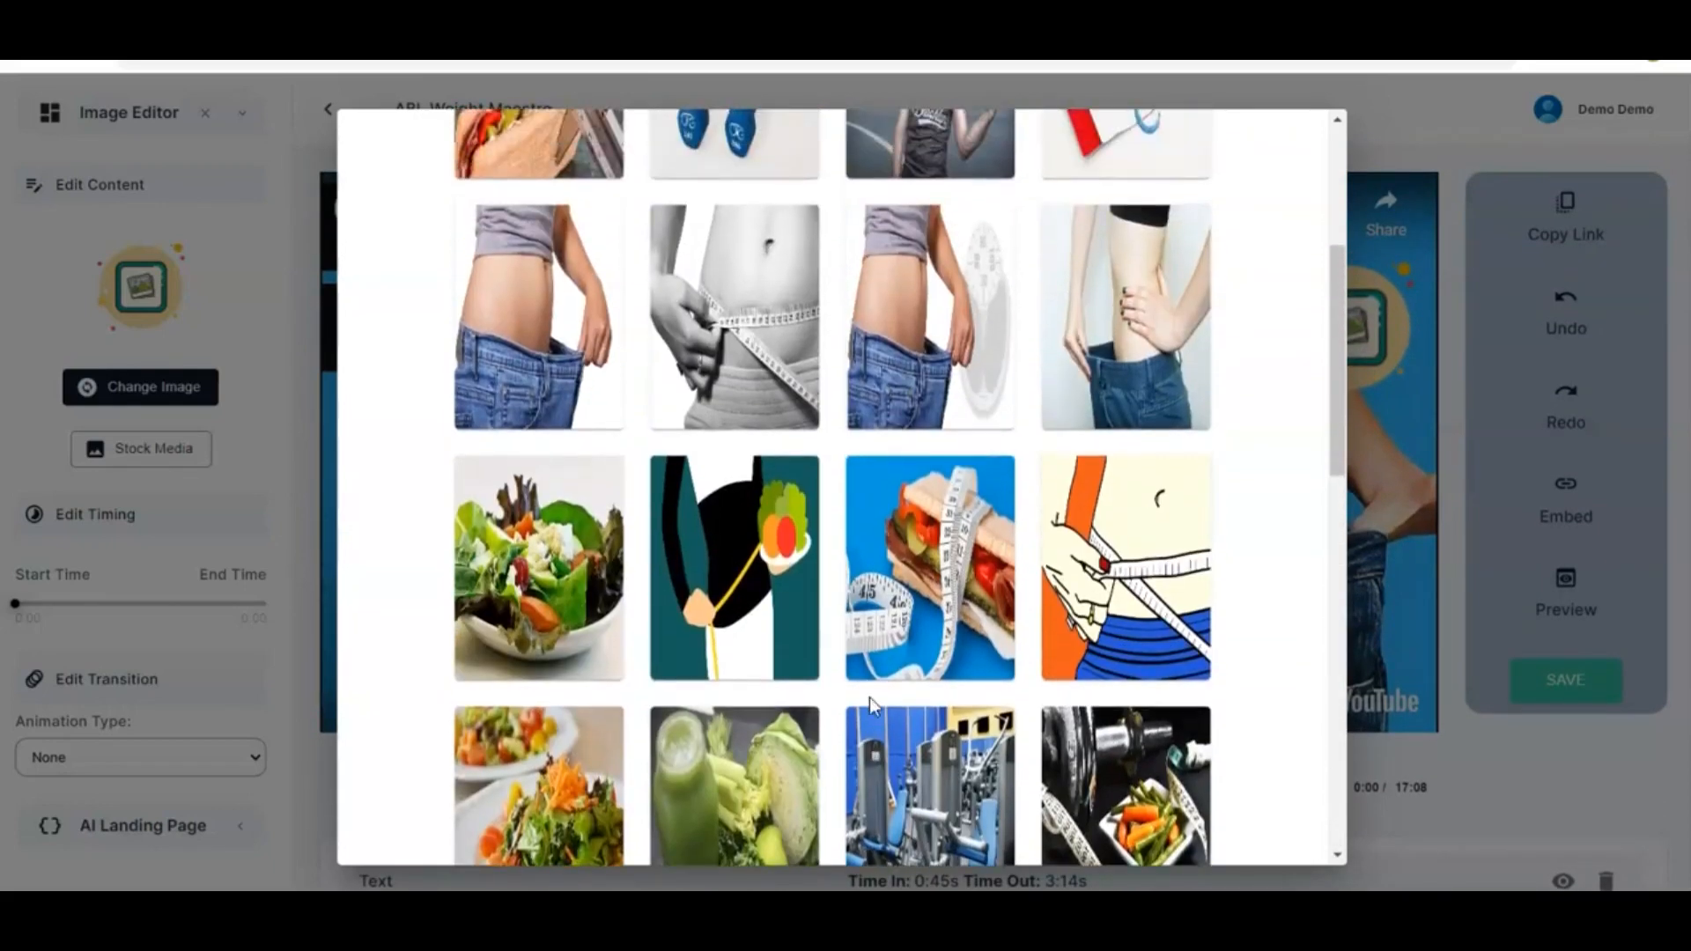
# Insert the stock image of a woman holding loose jeans beside a scale and nudge it in the video's upper-right corner
pyautogui.scroll(2, 870, 707)
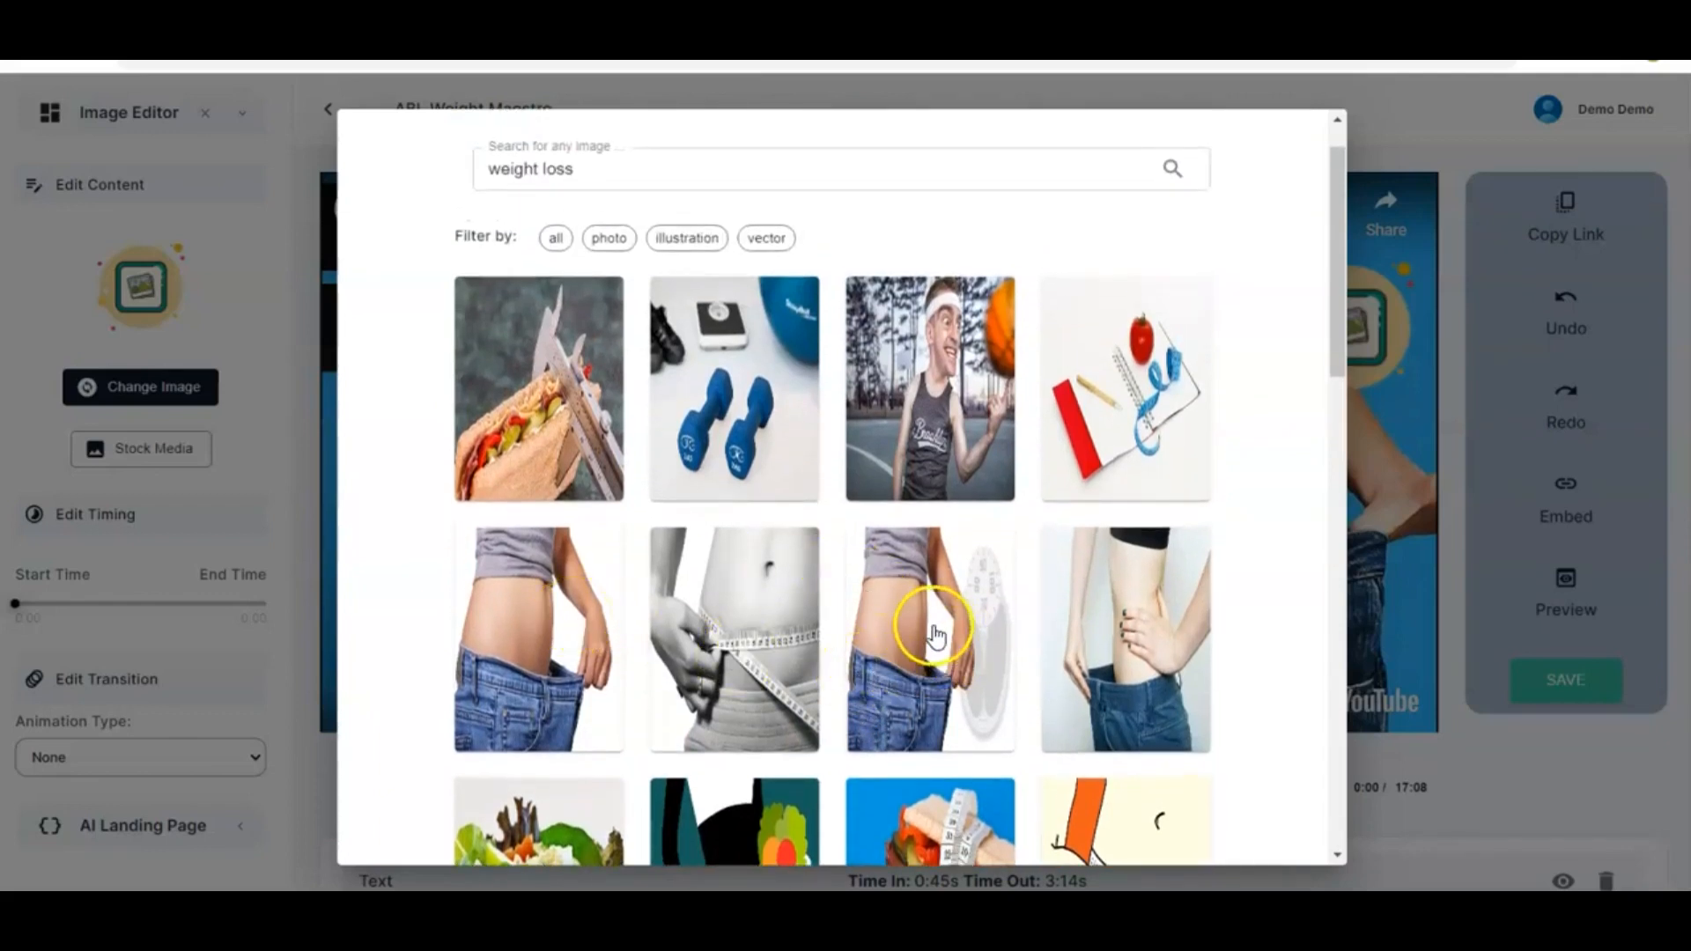
pyautogui.click(962, 605)
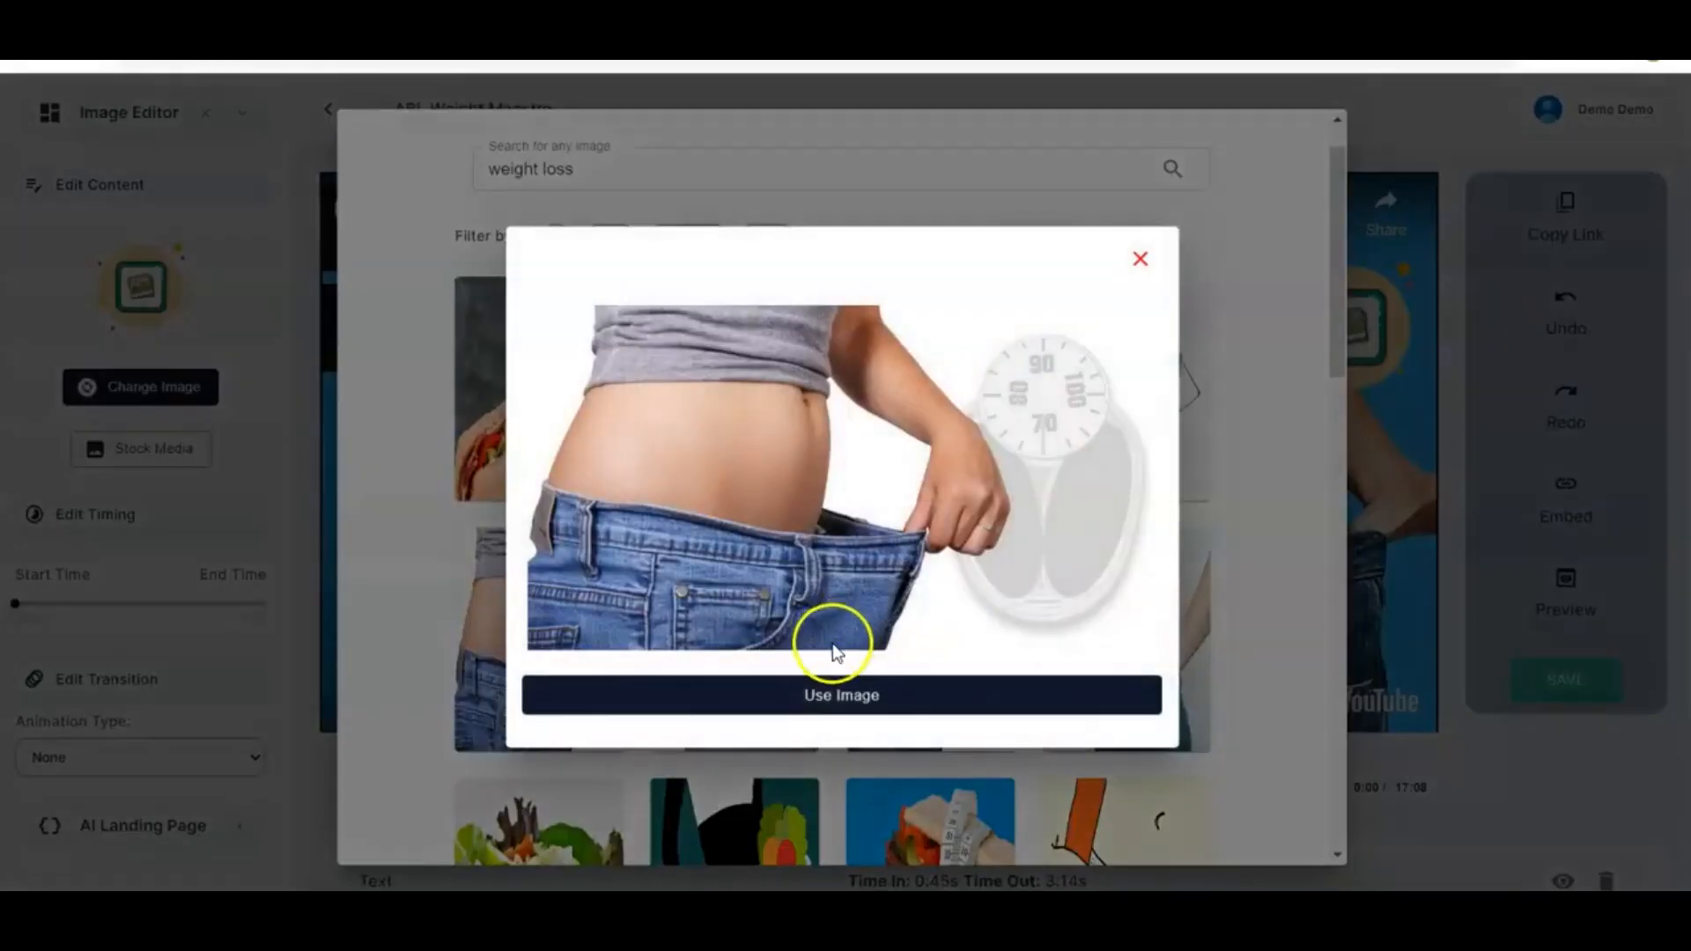
pyautogui.click(817, 697)
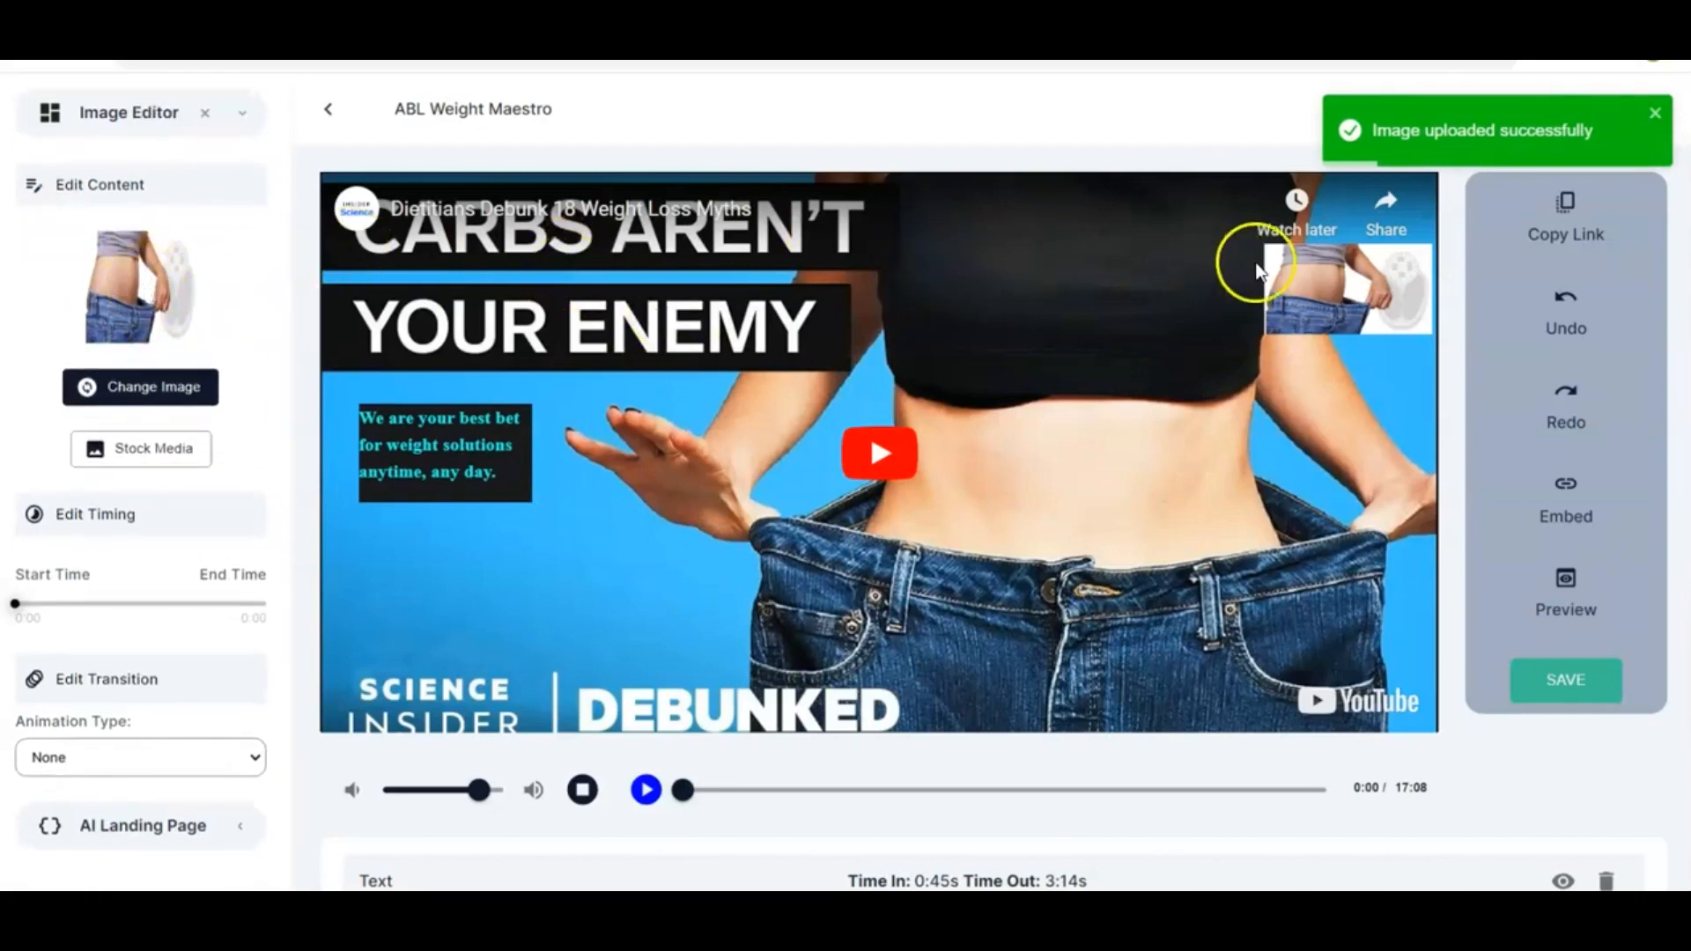
pyautogui.moveTo(1335, 290)
pyautogui.mouseDown()
pyautogui.moveTo(1337, 347)
pyautogui.moveTo(1335, 296)
pyautogui.moveTo(1260, 467)
pyautogui.moveTo(1208, 694)
pyautogui.moveTo(1174, 684)
pyautogui.moveTo(1333, 303)
pyautogui.mouseUp()
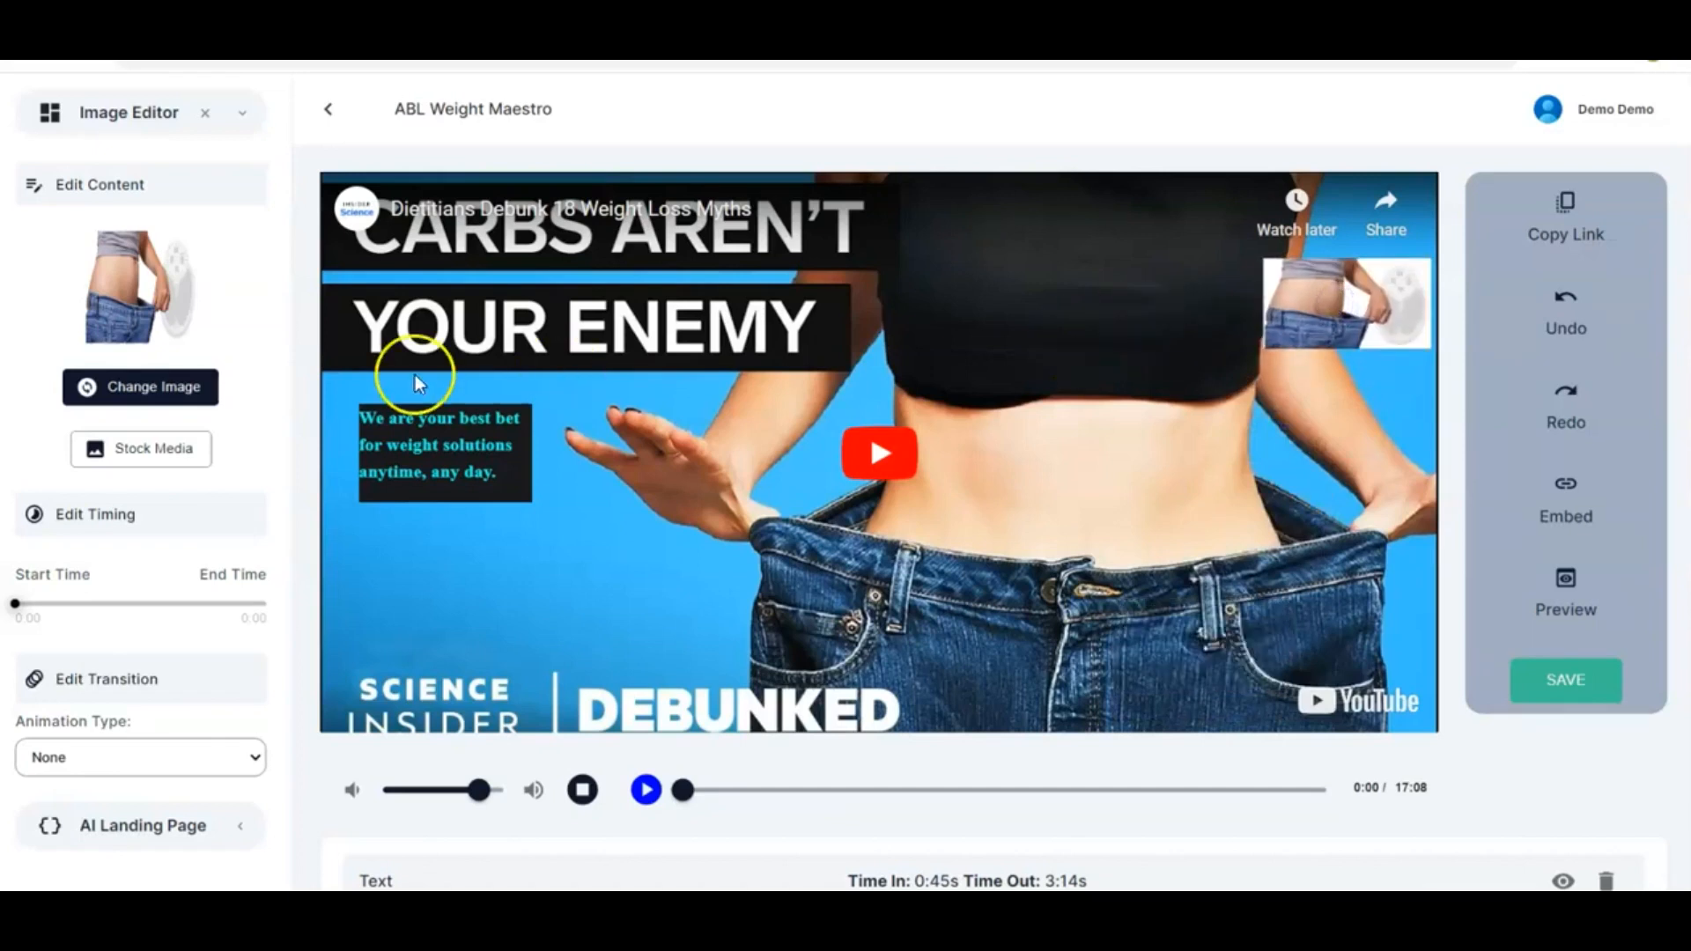
# Set the image's timing to run from 0:00 to 17:08
pyautogui.scroll(-1, 124, 559)
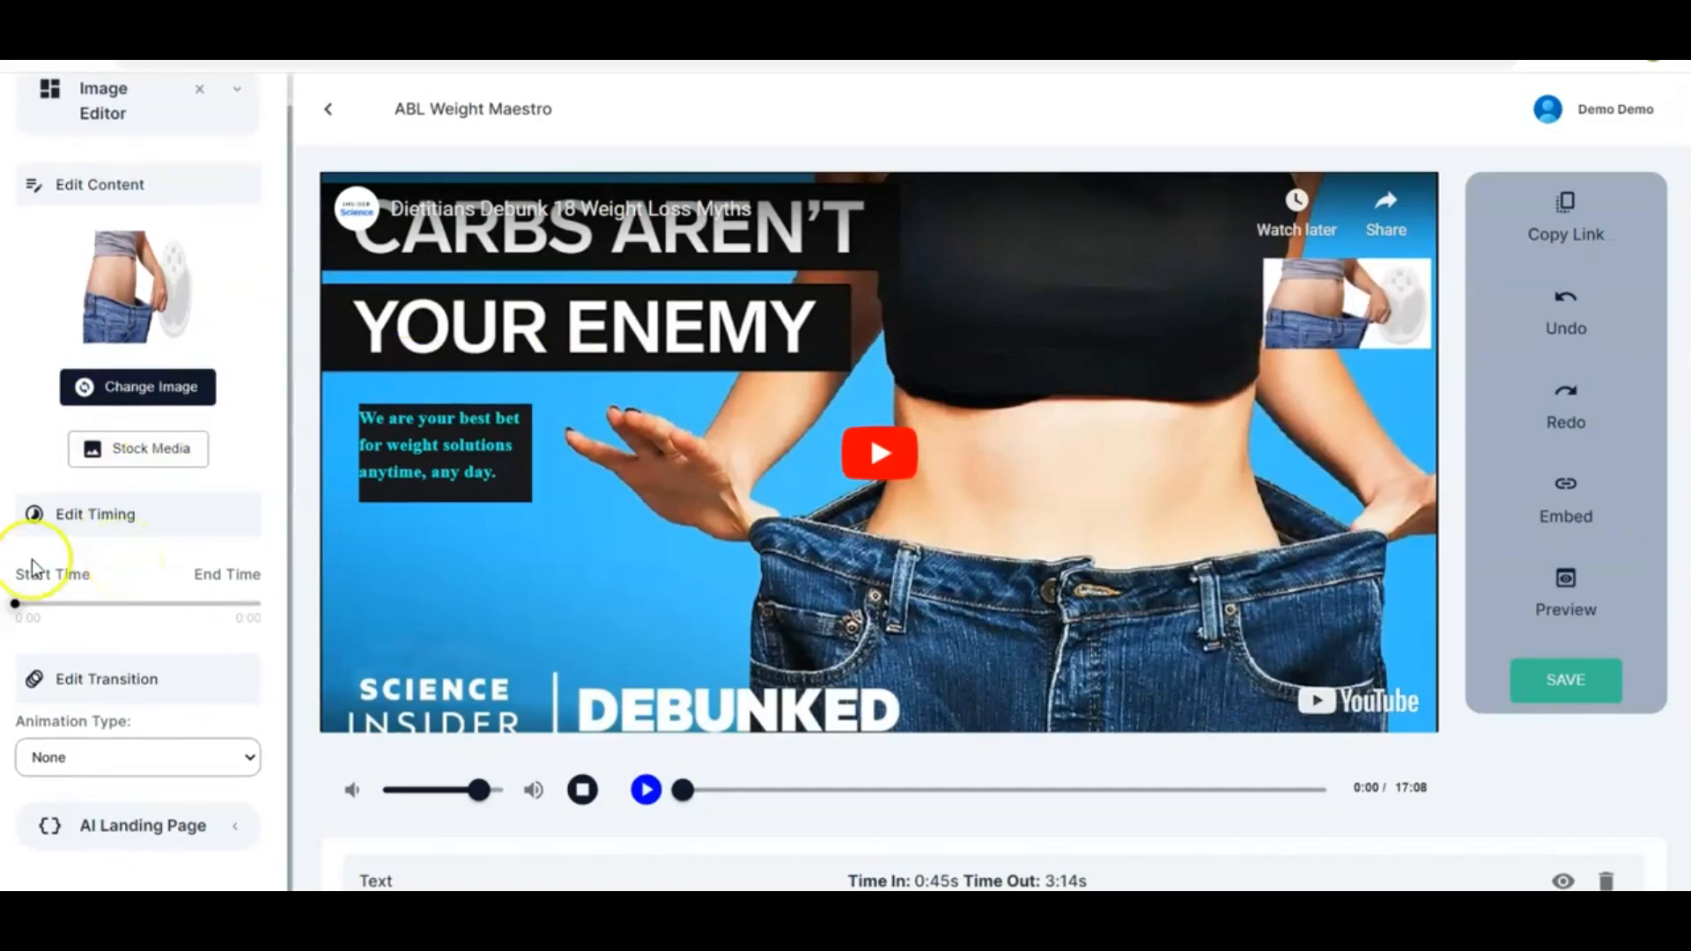
pyautogui.moveTo(15, 606); pyautogui.dragTo(60, 608)
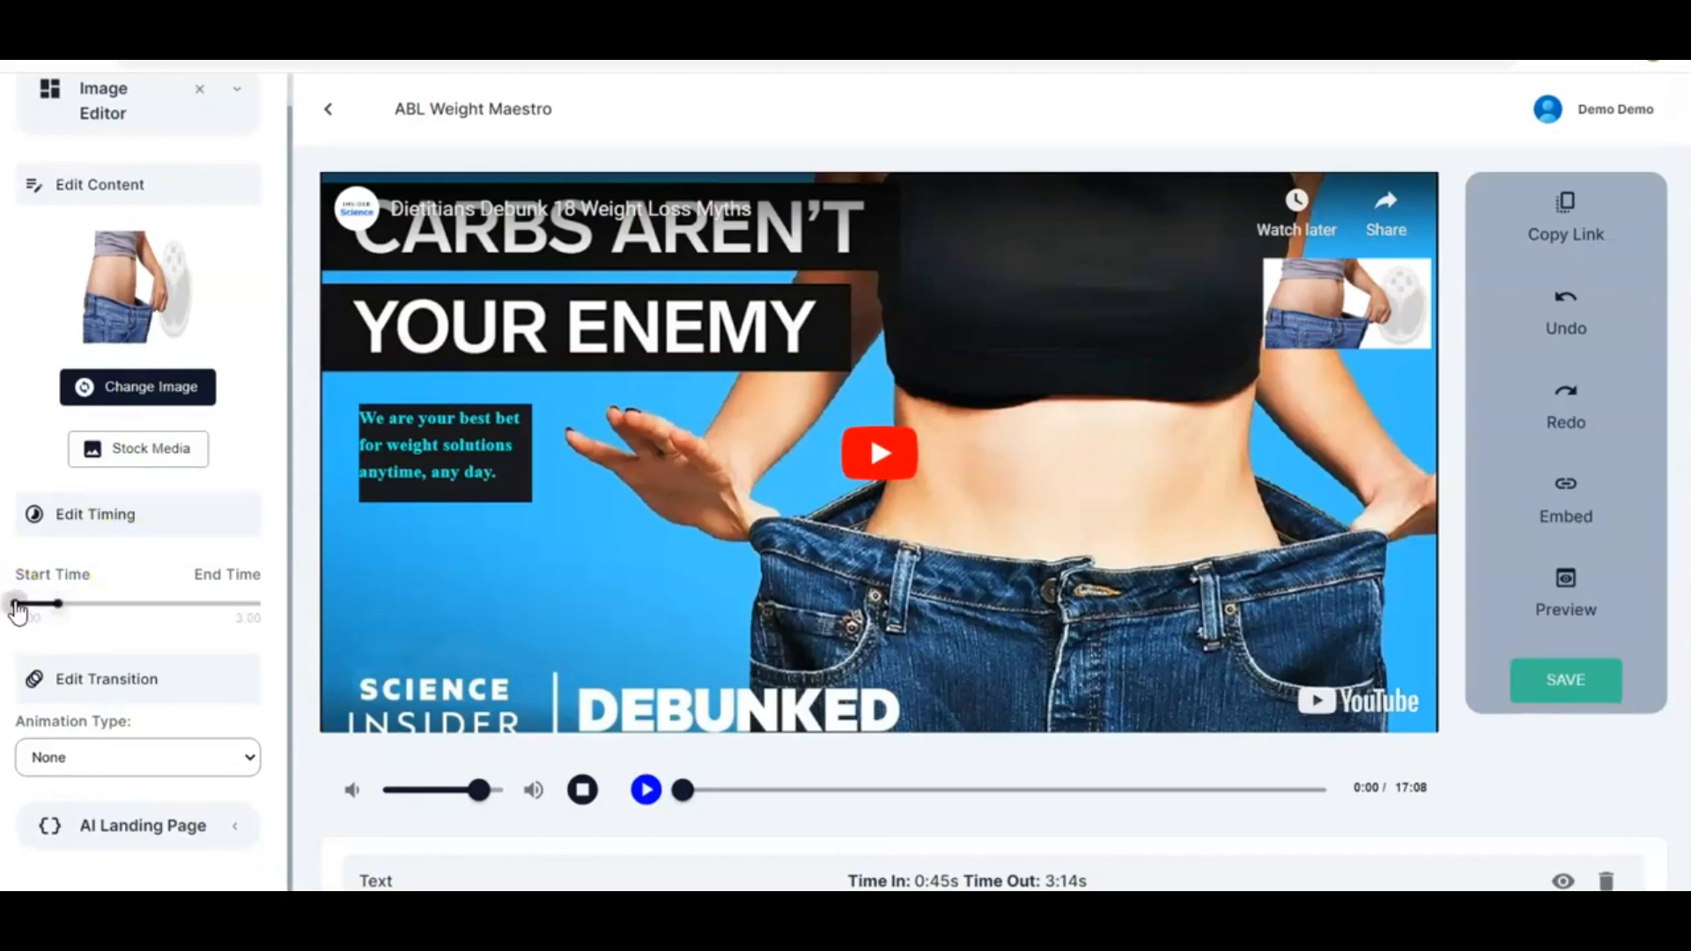
pyautogui.click(58, 605)
pyautogui.moveTo(189, 610); pyautogui.dragTo(300, 608)
pyautogui.click(225, 656)
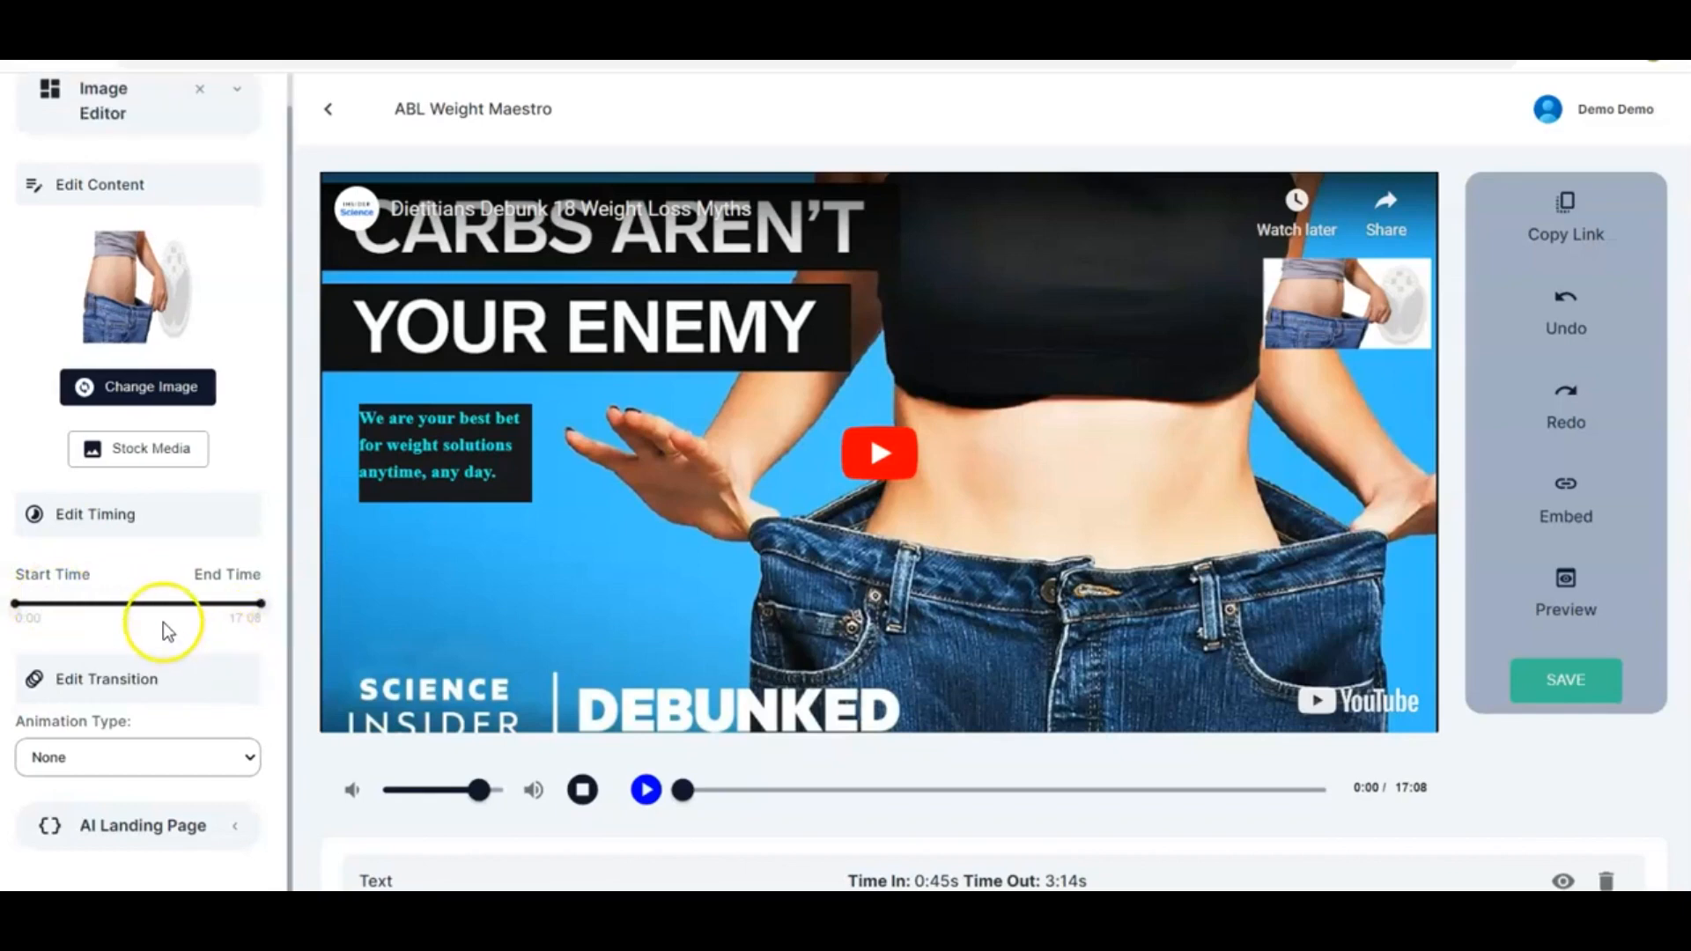
# Give the image a Flip animation, direction Left, with a 3-second duration
pyautogui.scroll(-2, 148, 627)
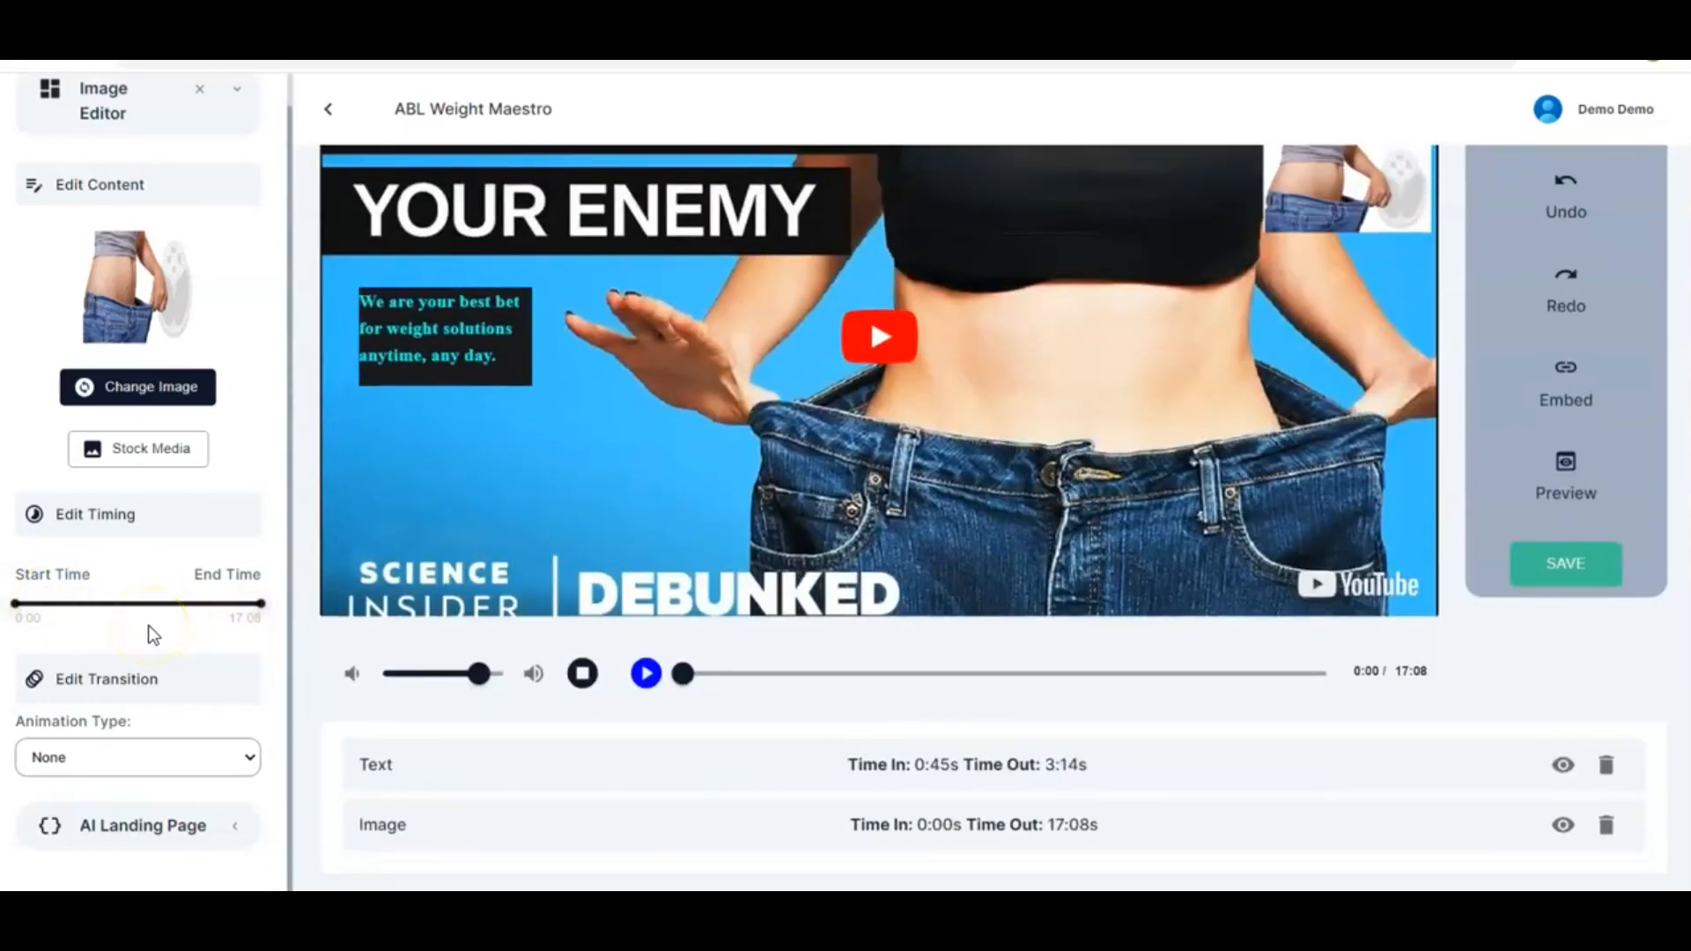
pyautogui.click(224, 762)
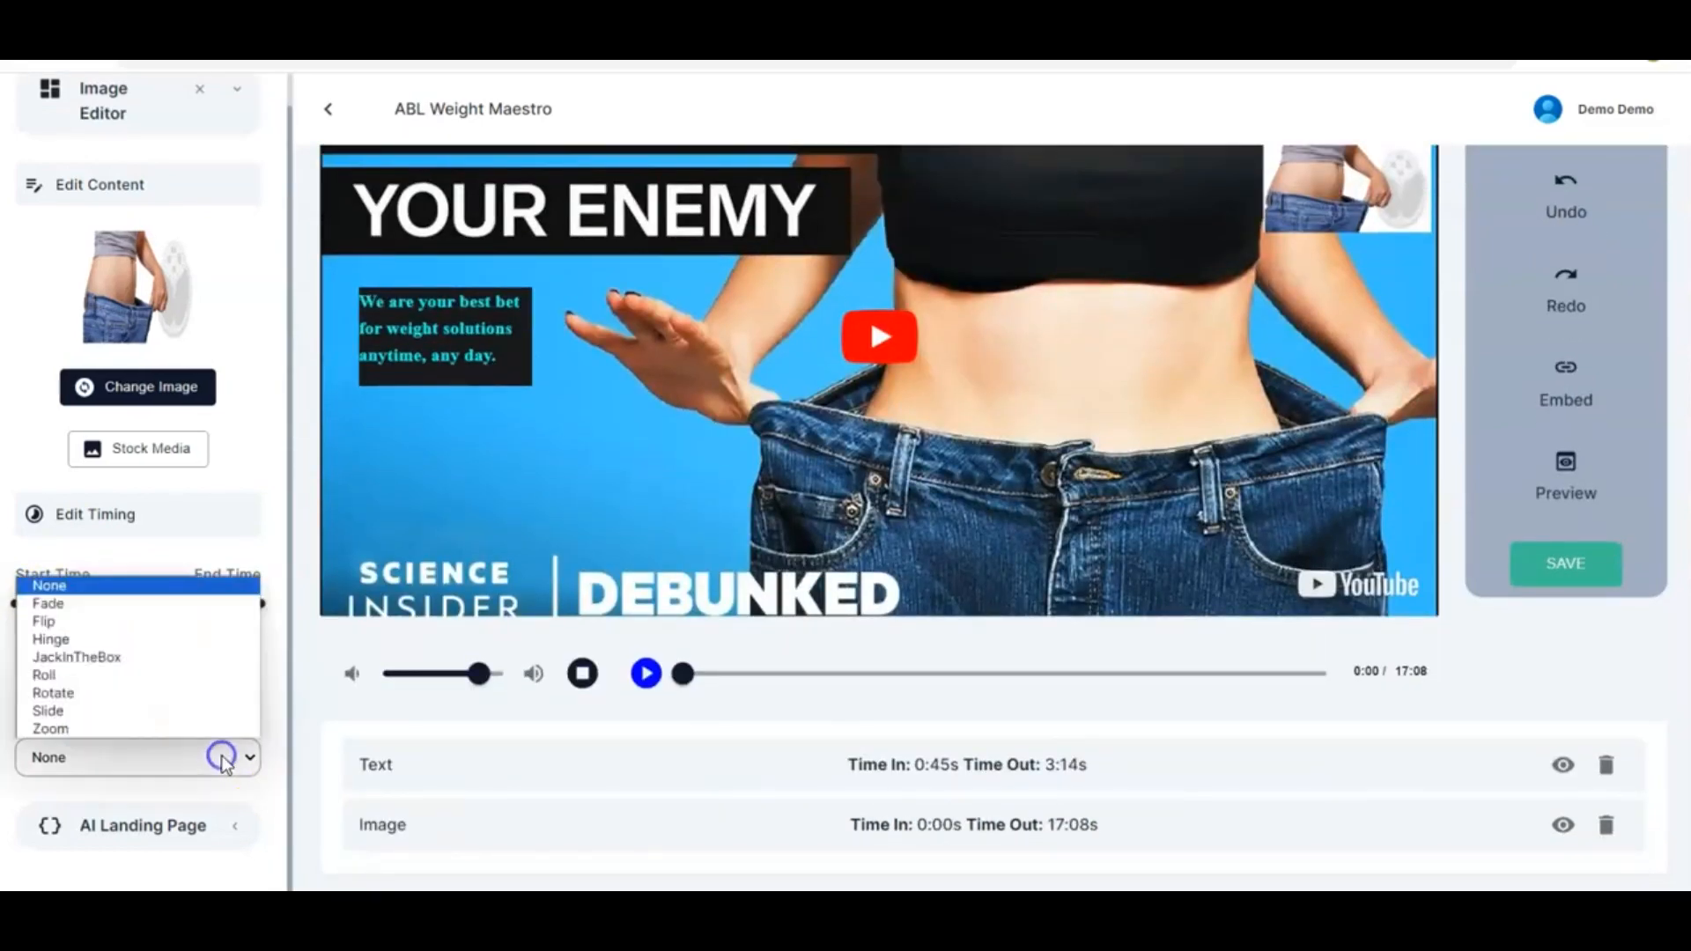
pyautogui.click(92, 627)
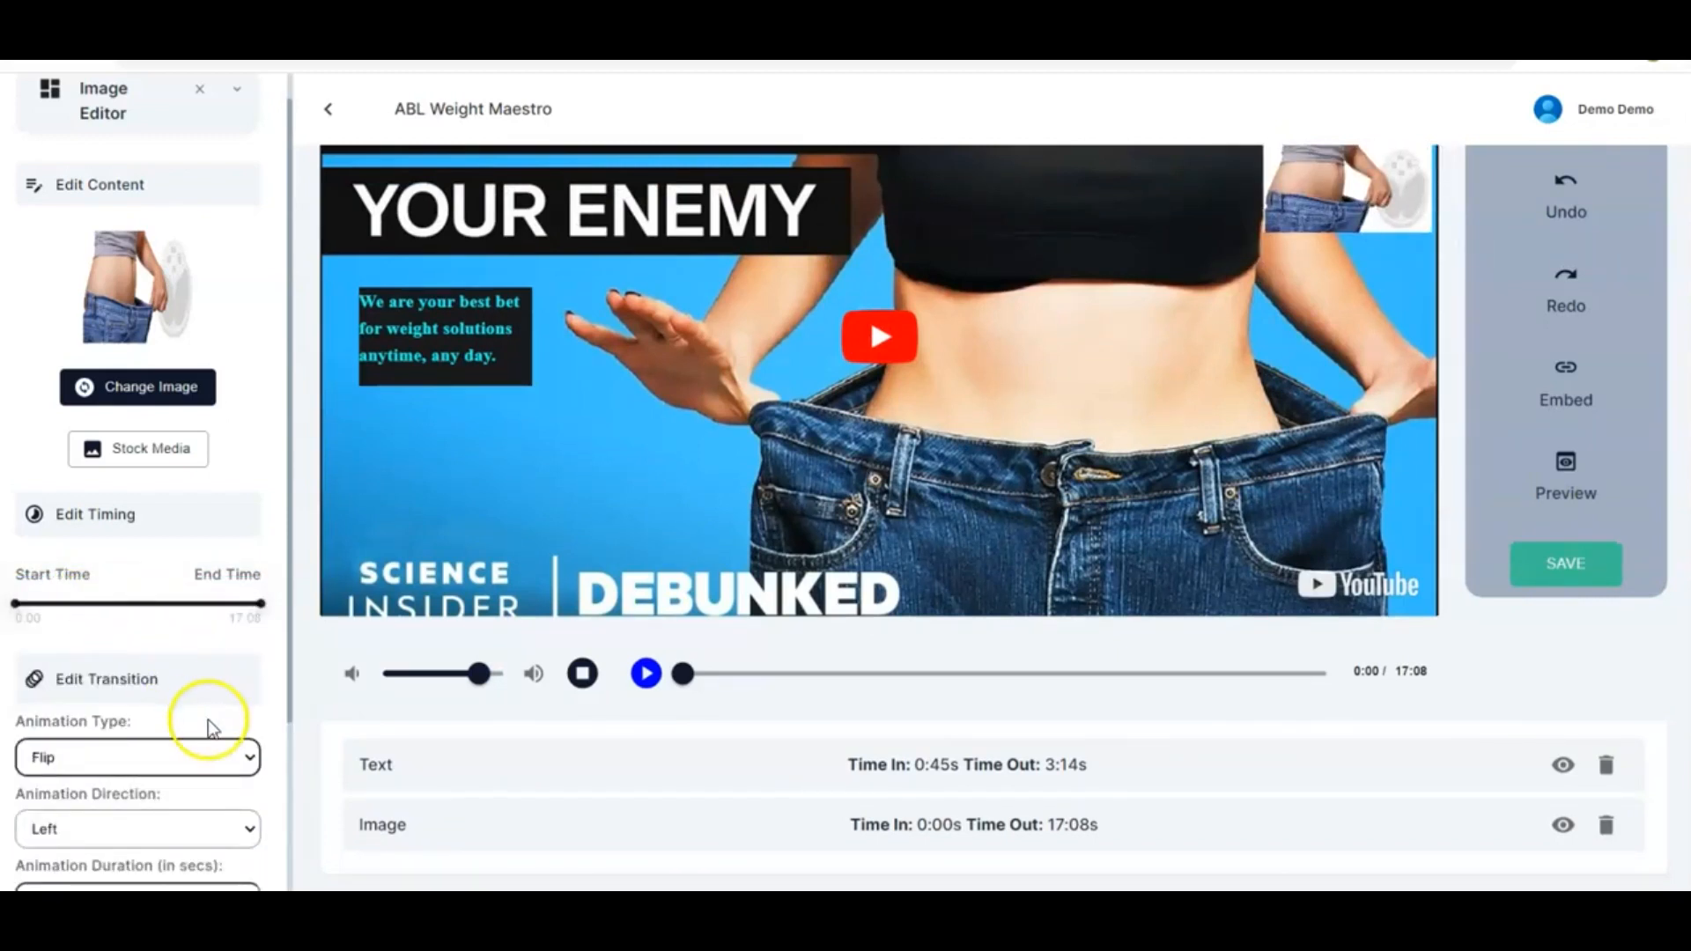
pyautogui.scroll(-4, 212, 720)
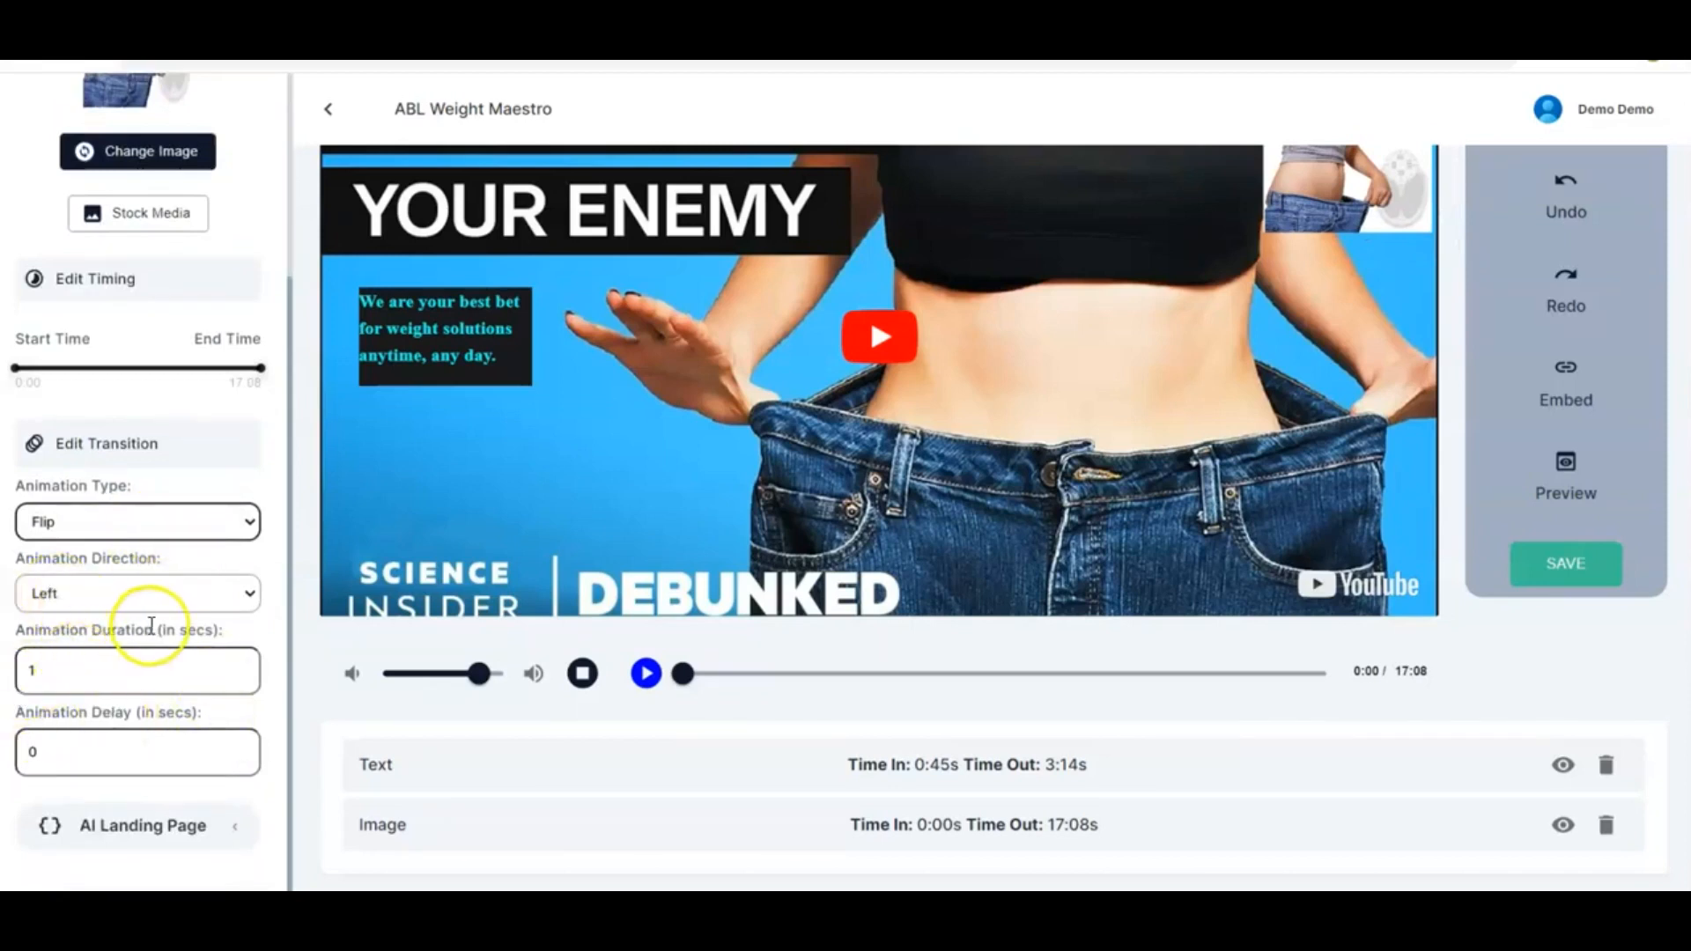
pyautogui.click(237, 665)
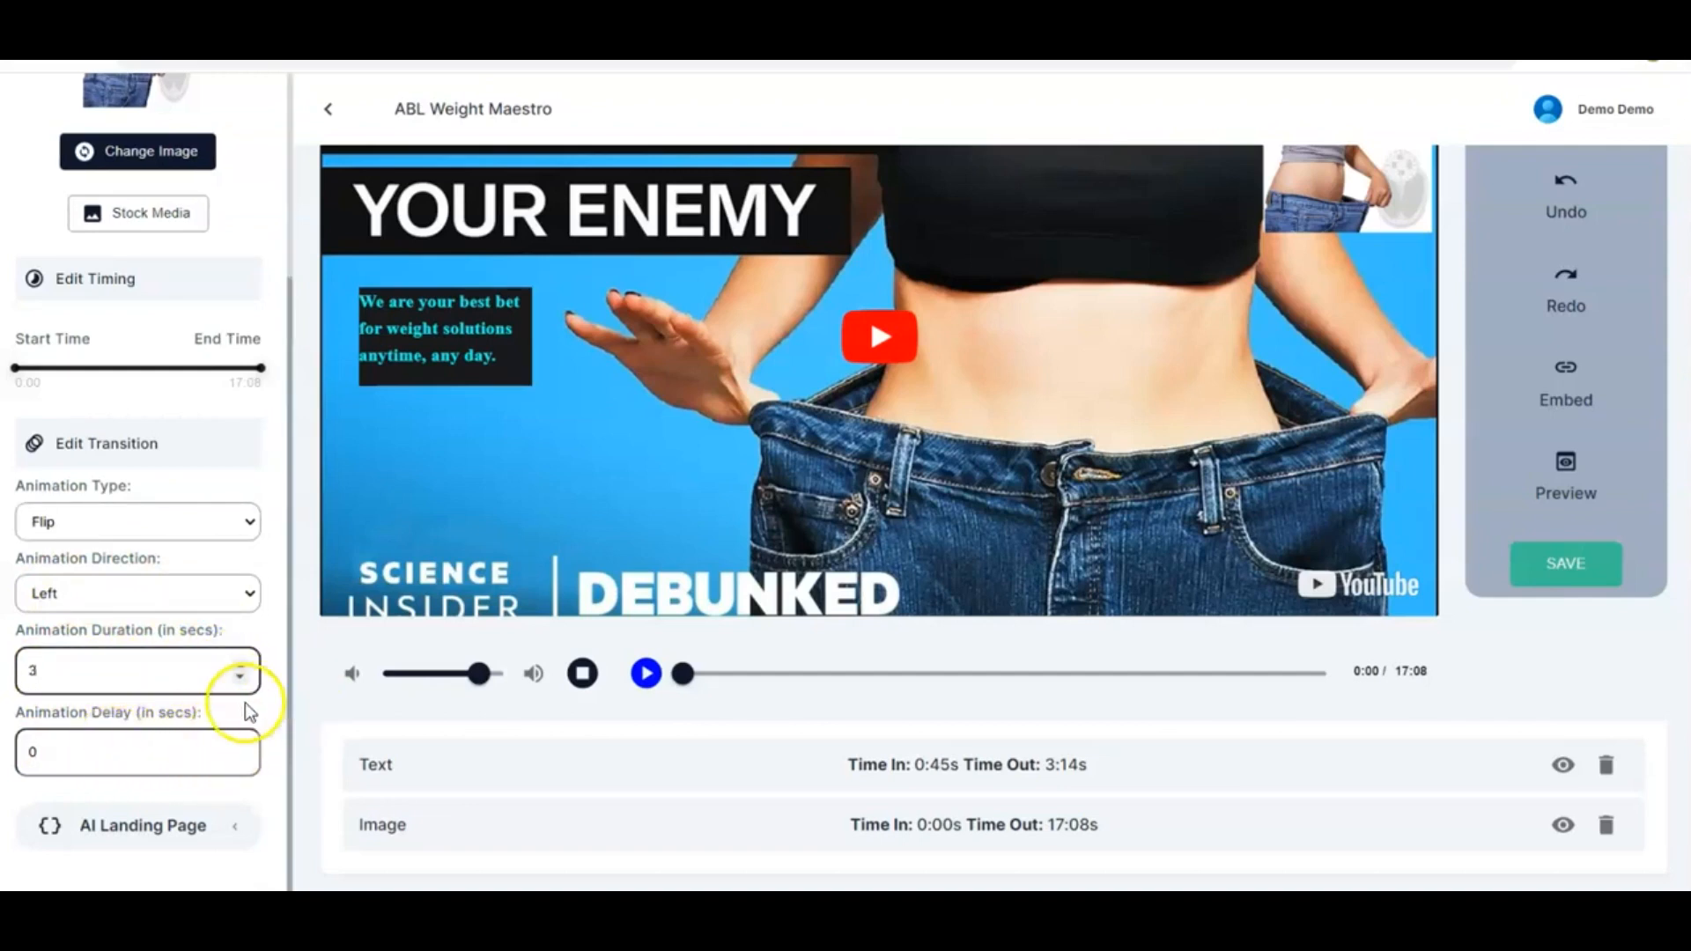
pyautogui.scroll(3, 247, 703)
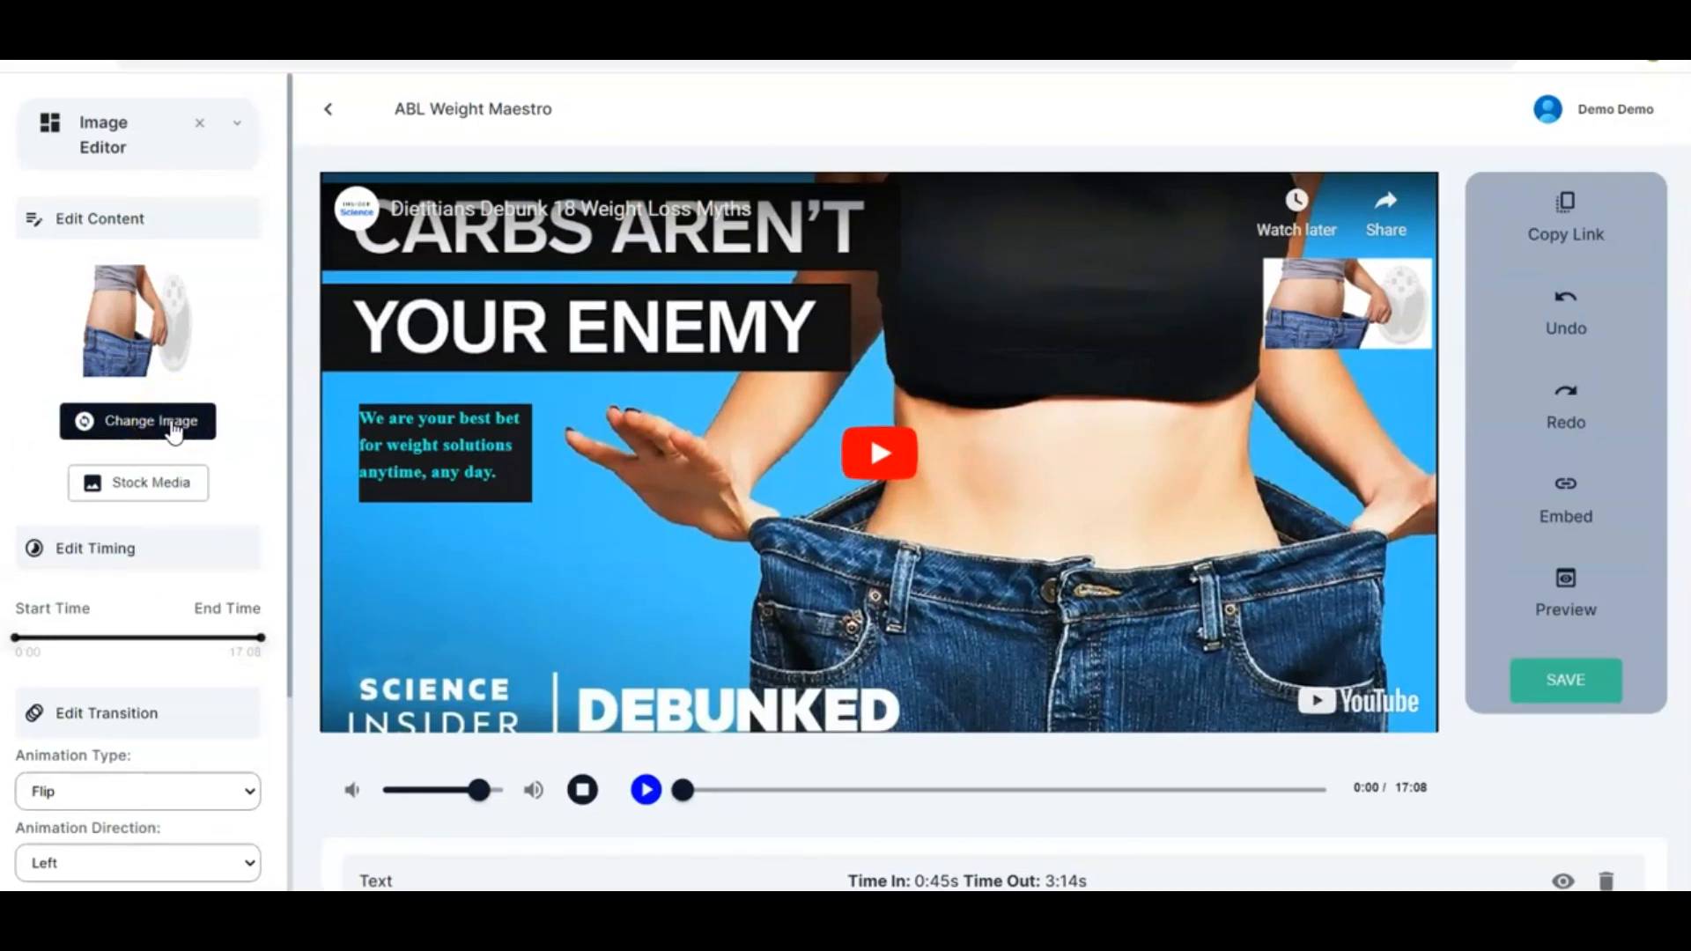
pyautogui.click(123, 430)
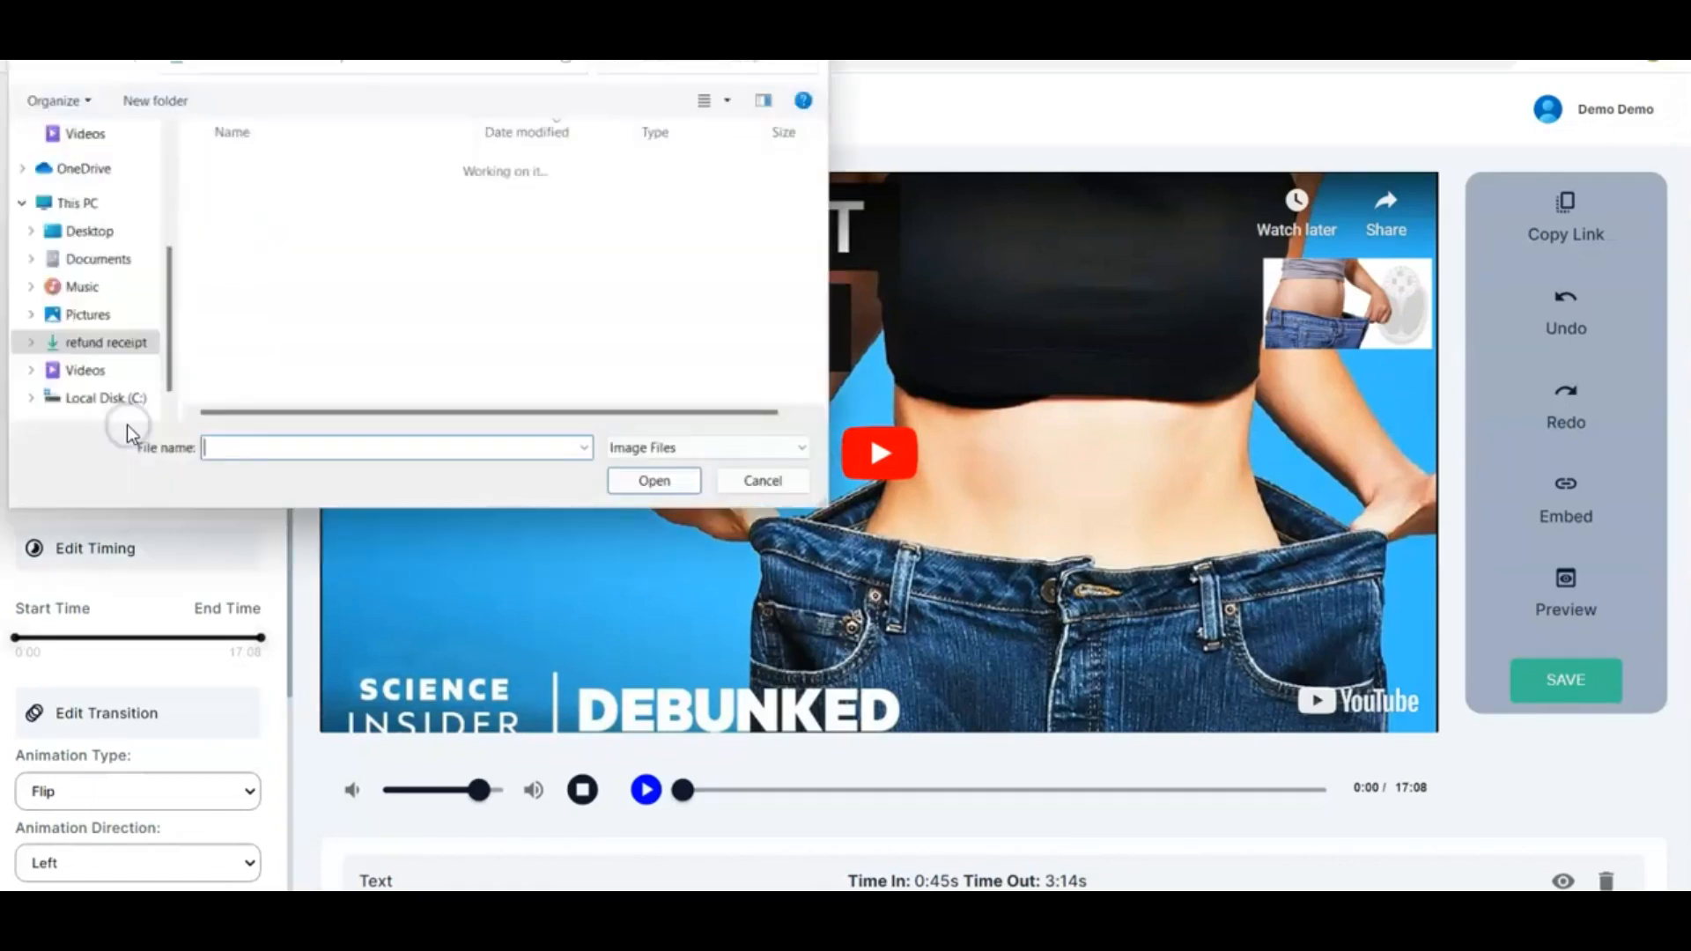
pyautogui.scroll(-5, 316, 290)
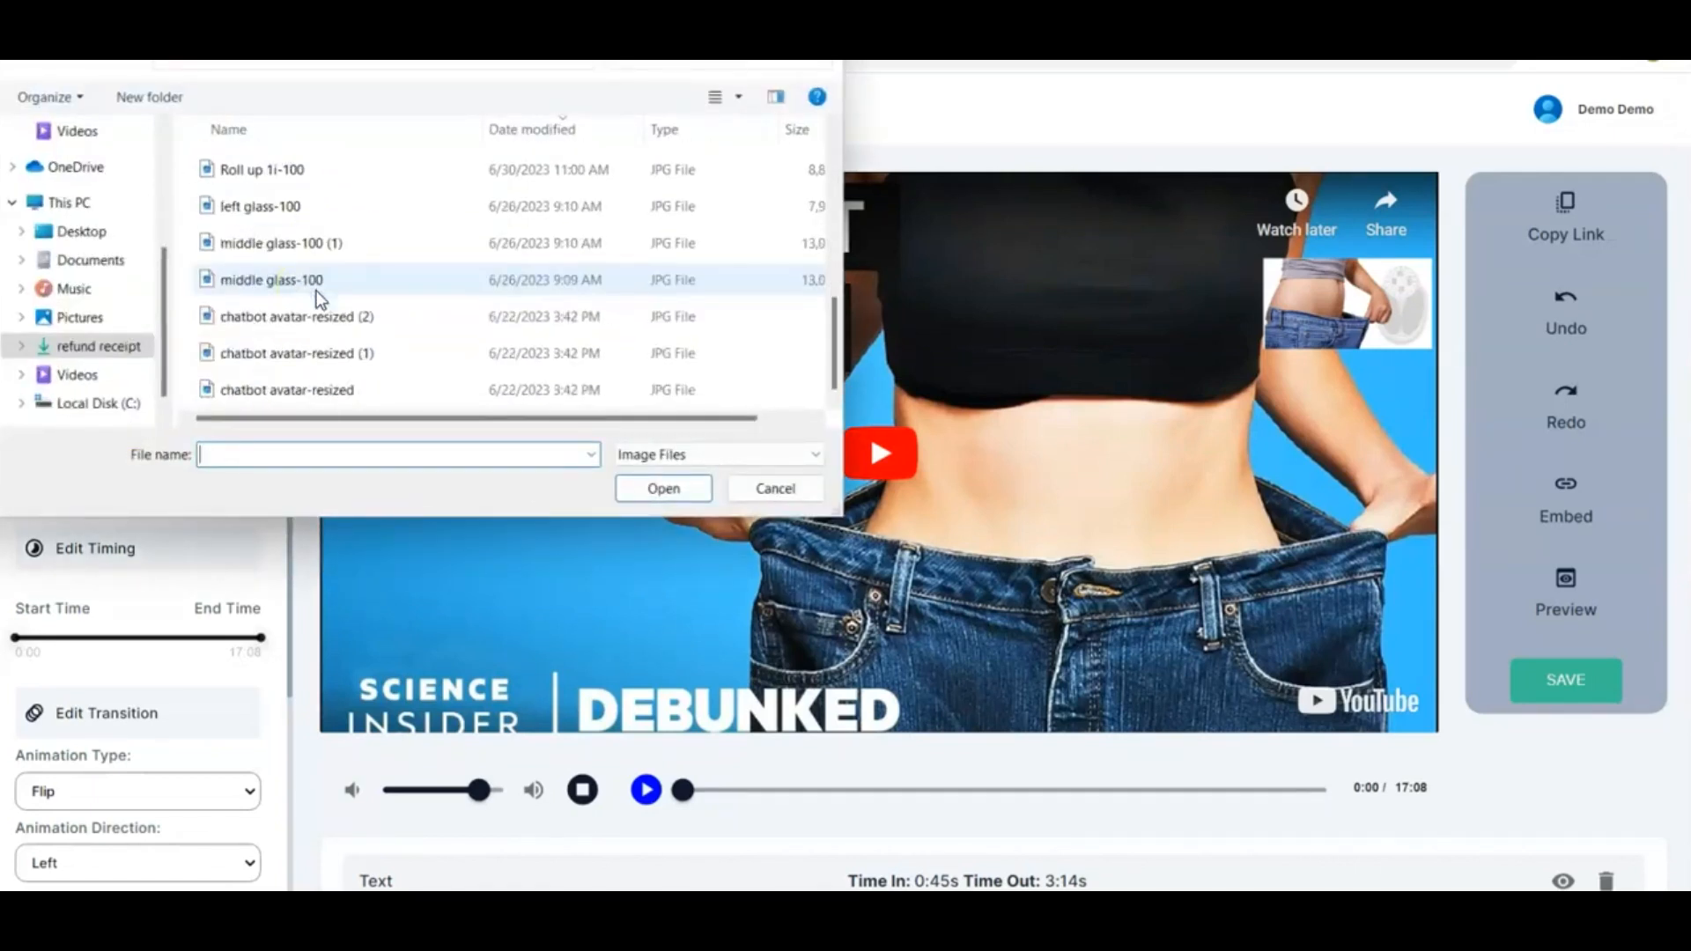
pyautogui.scroll(5, 315, 298)
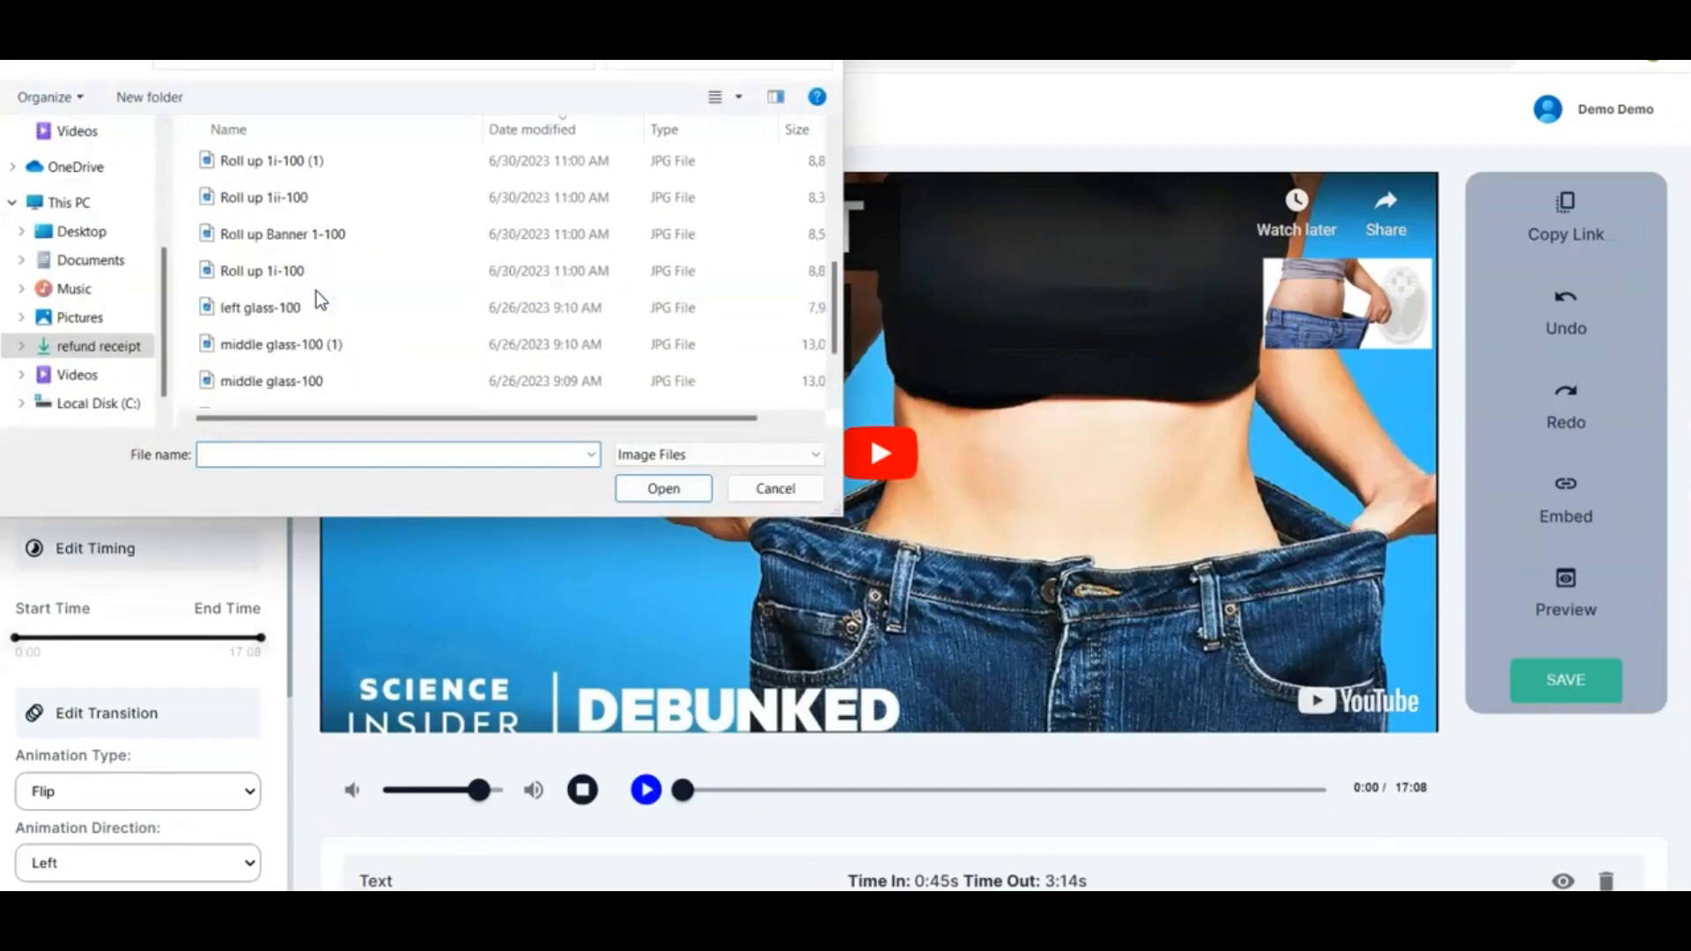
pyautogui.click(795, 492)
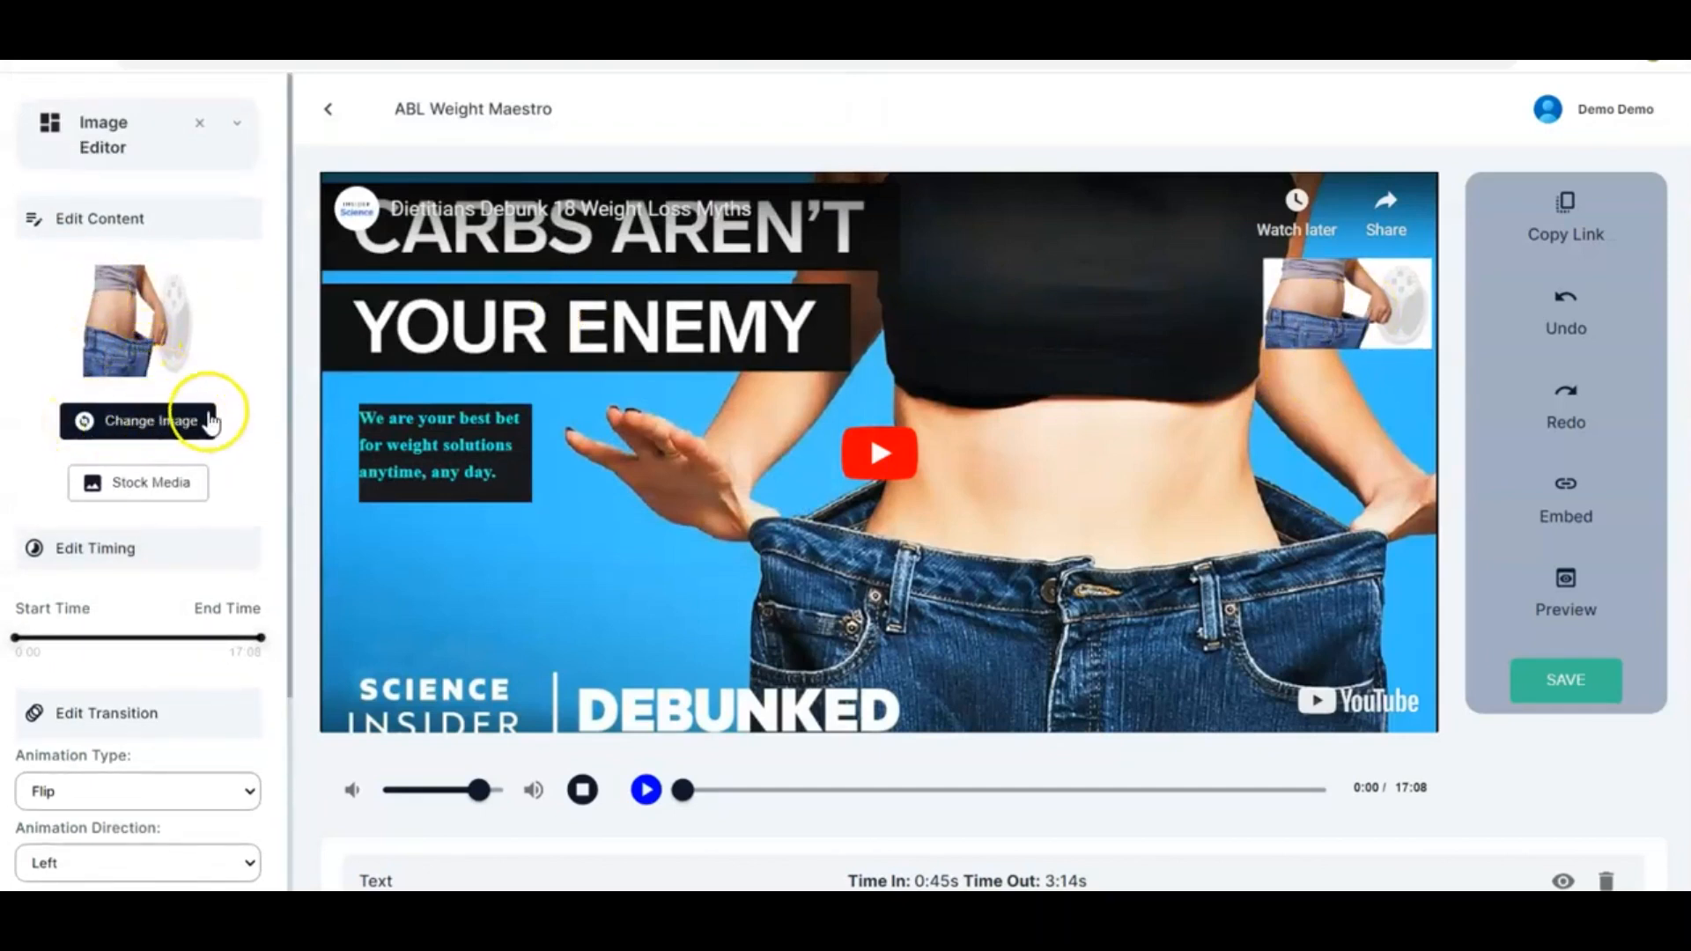
# Close the image editor and add a button element below the text box on the video
pyautogui.click(201, 129)
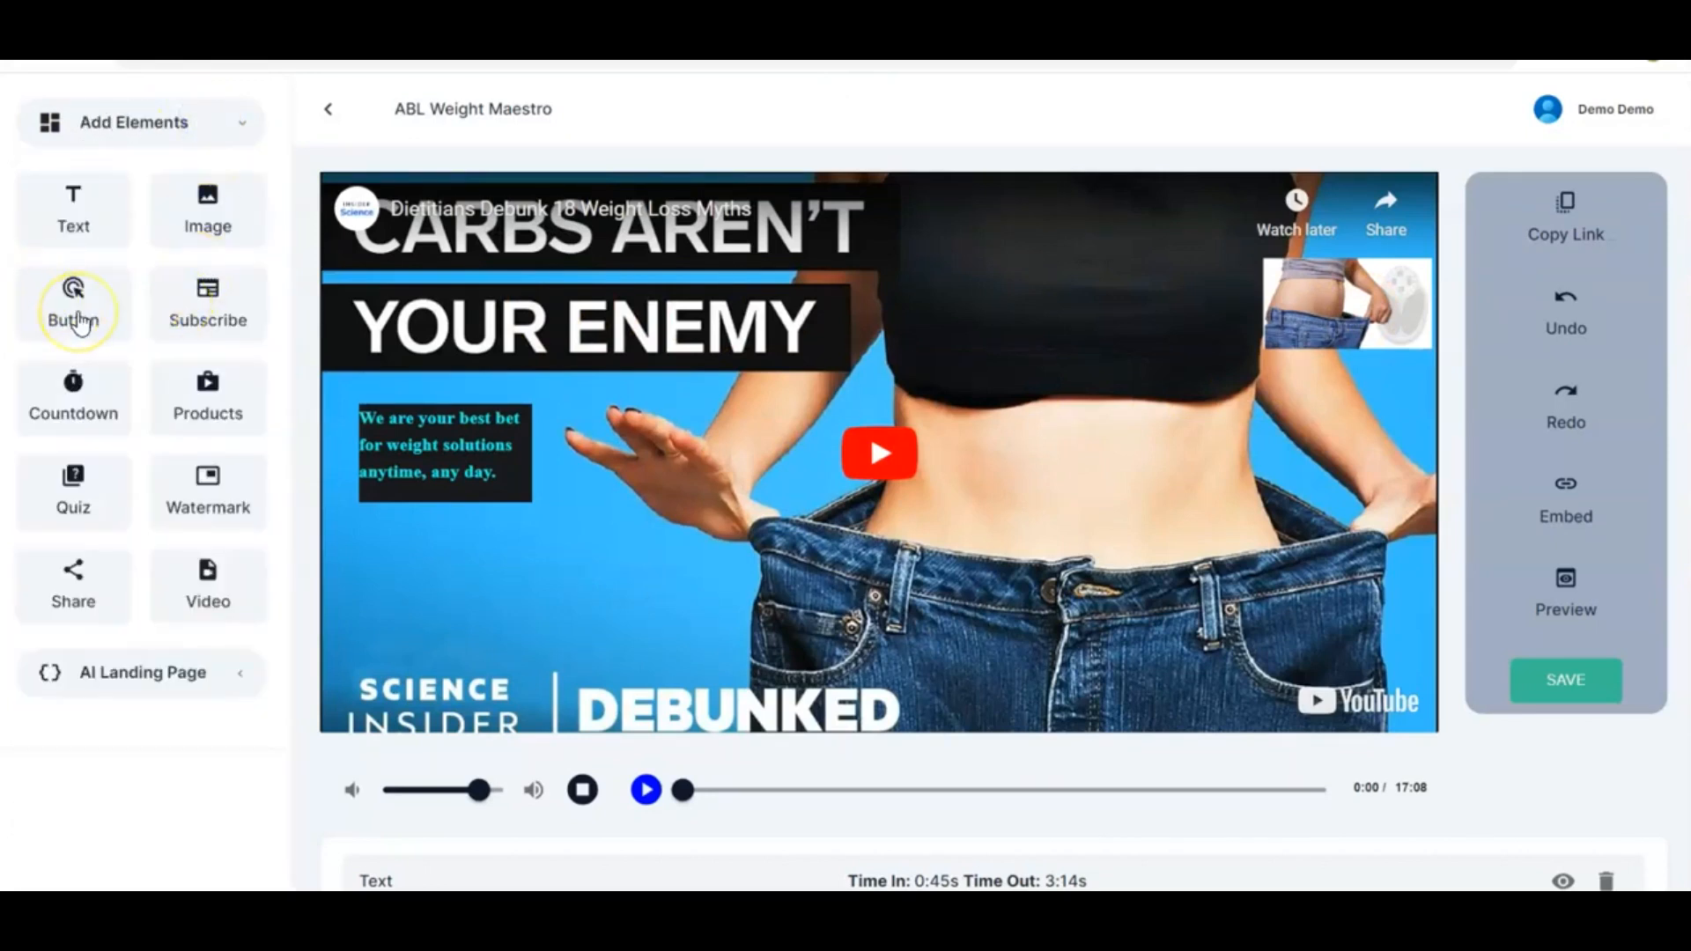
pyautogui.moveTo(82, 323); pyautogui.dragTo(622, 611)
pyautogui.moveTo(414, 189); pyautogui.dragTo(617, 592)
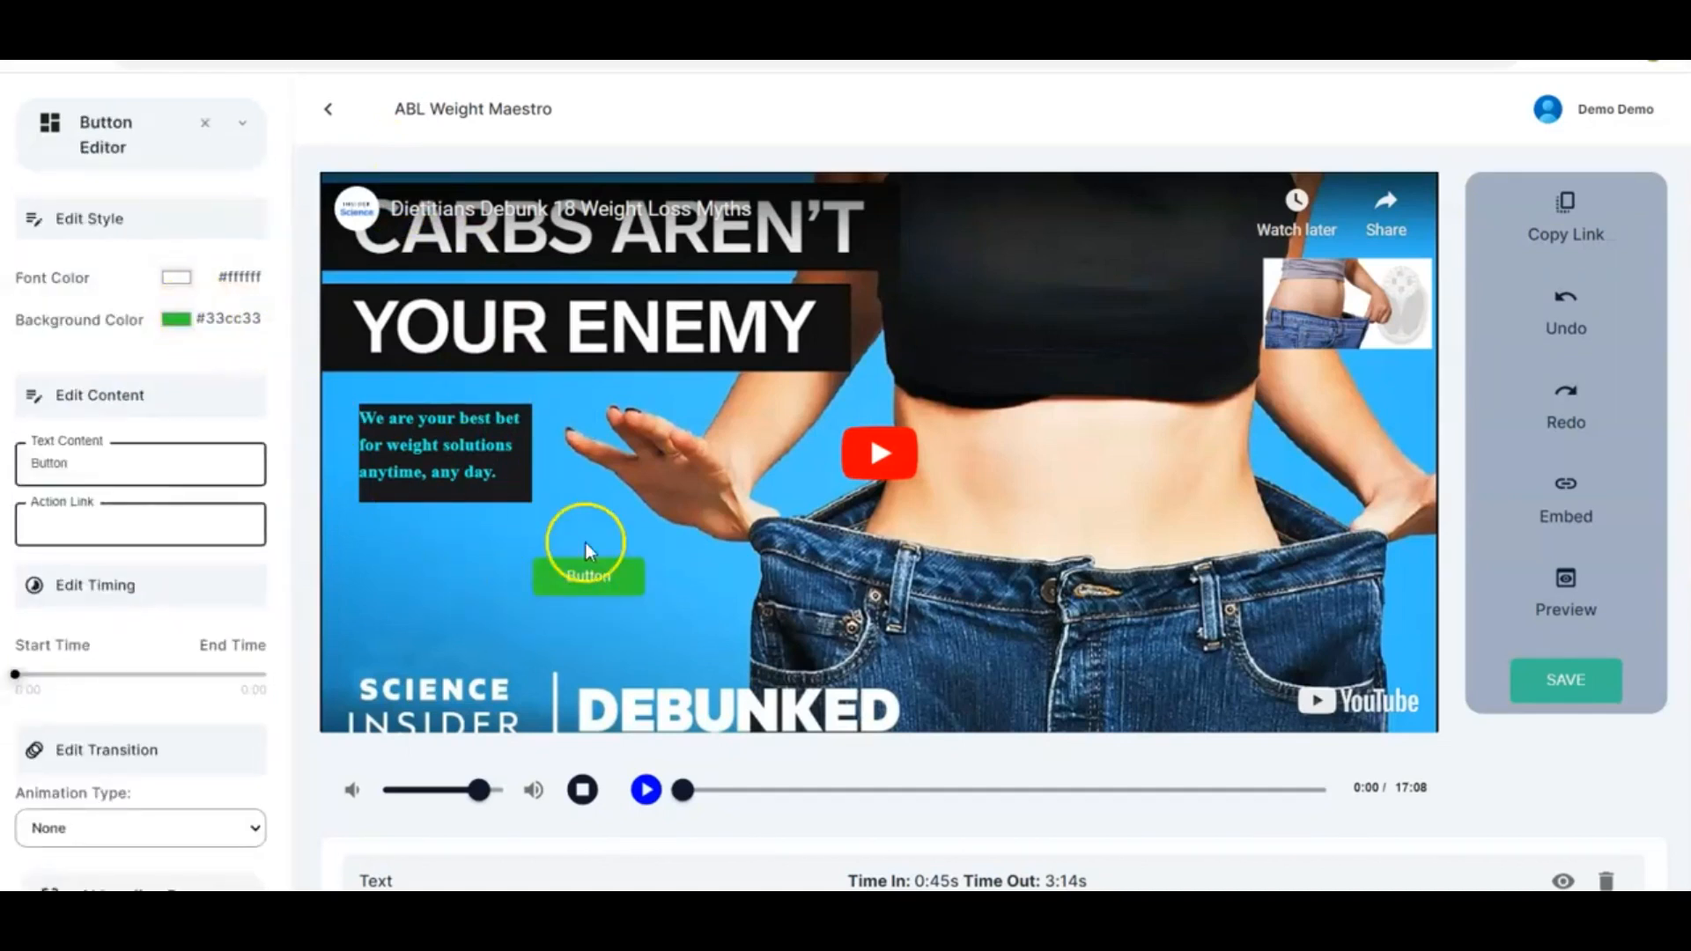
# Set the button's font colour to near-black #0d0c0c
pyautogui.click(172, 278)
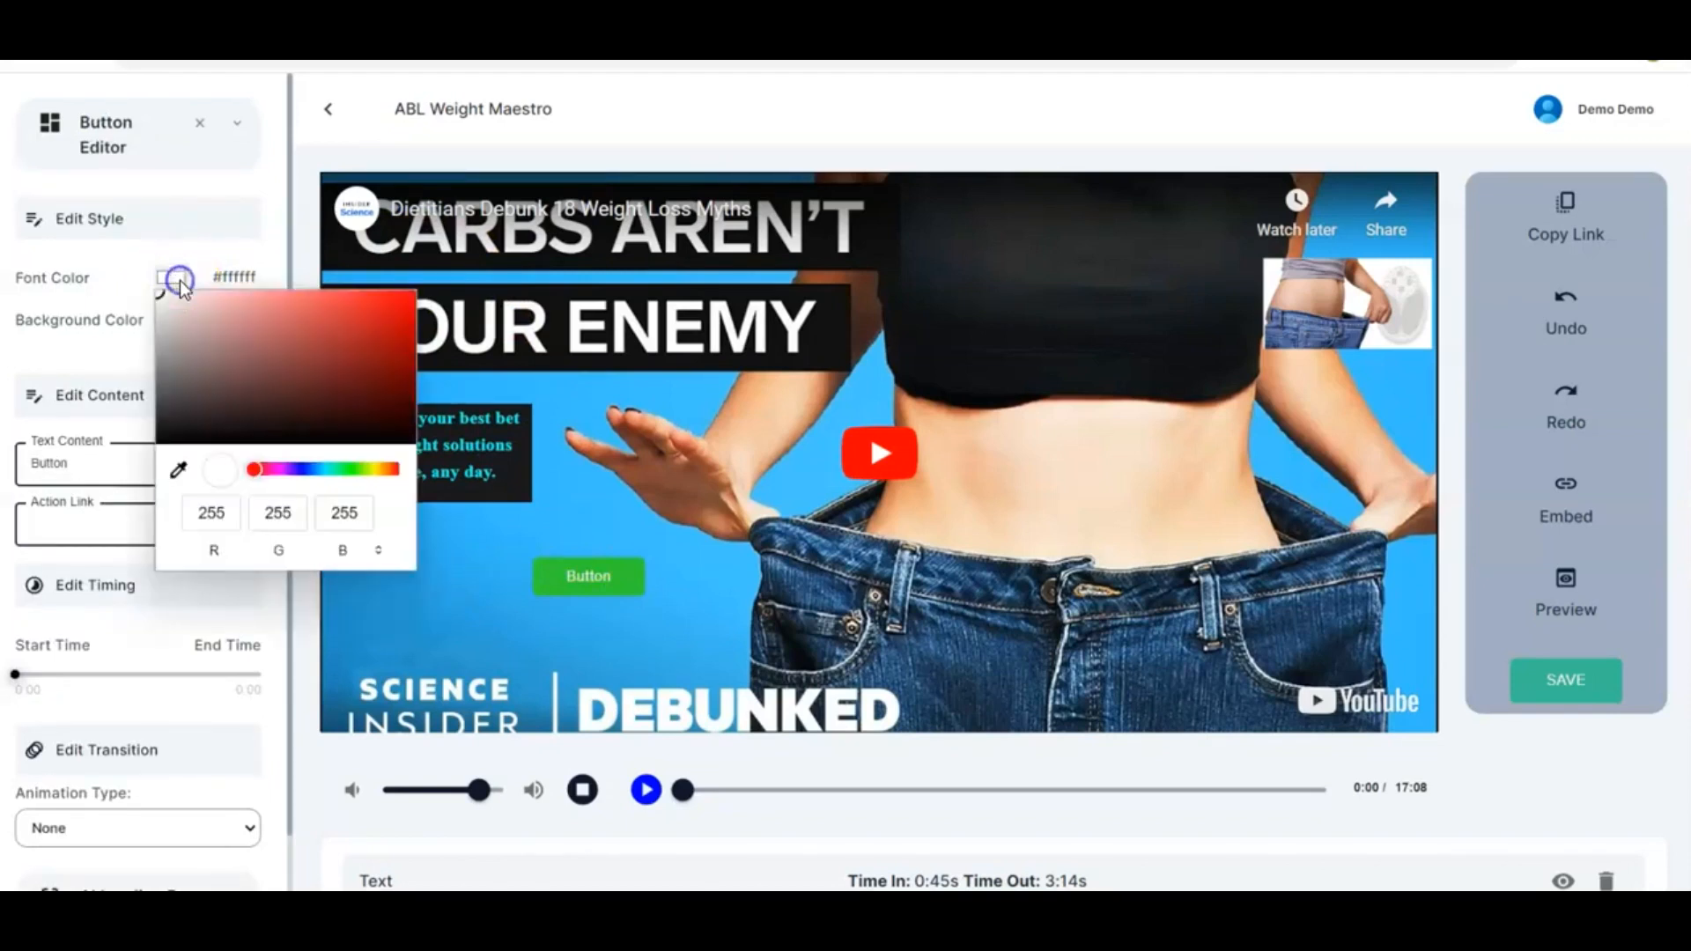
pyautogui.click(403, 298)
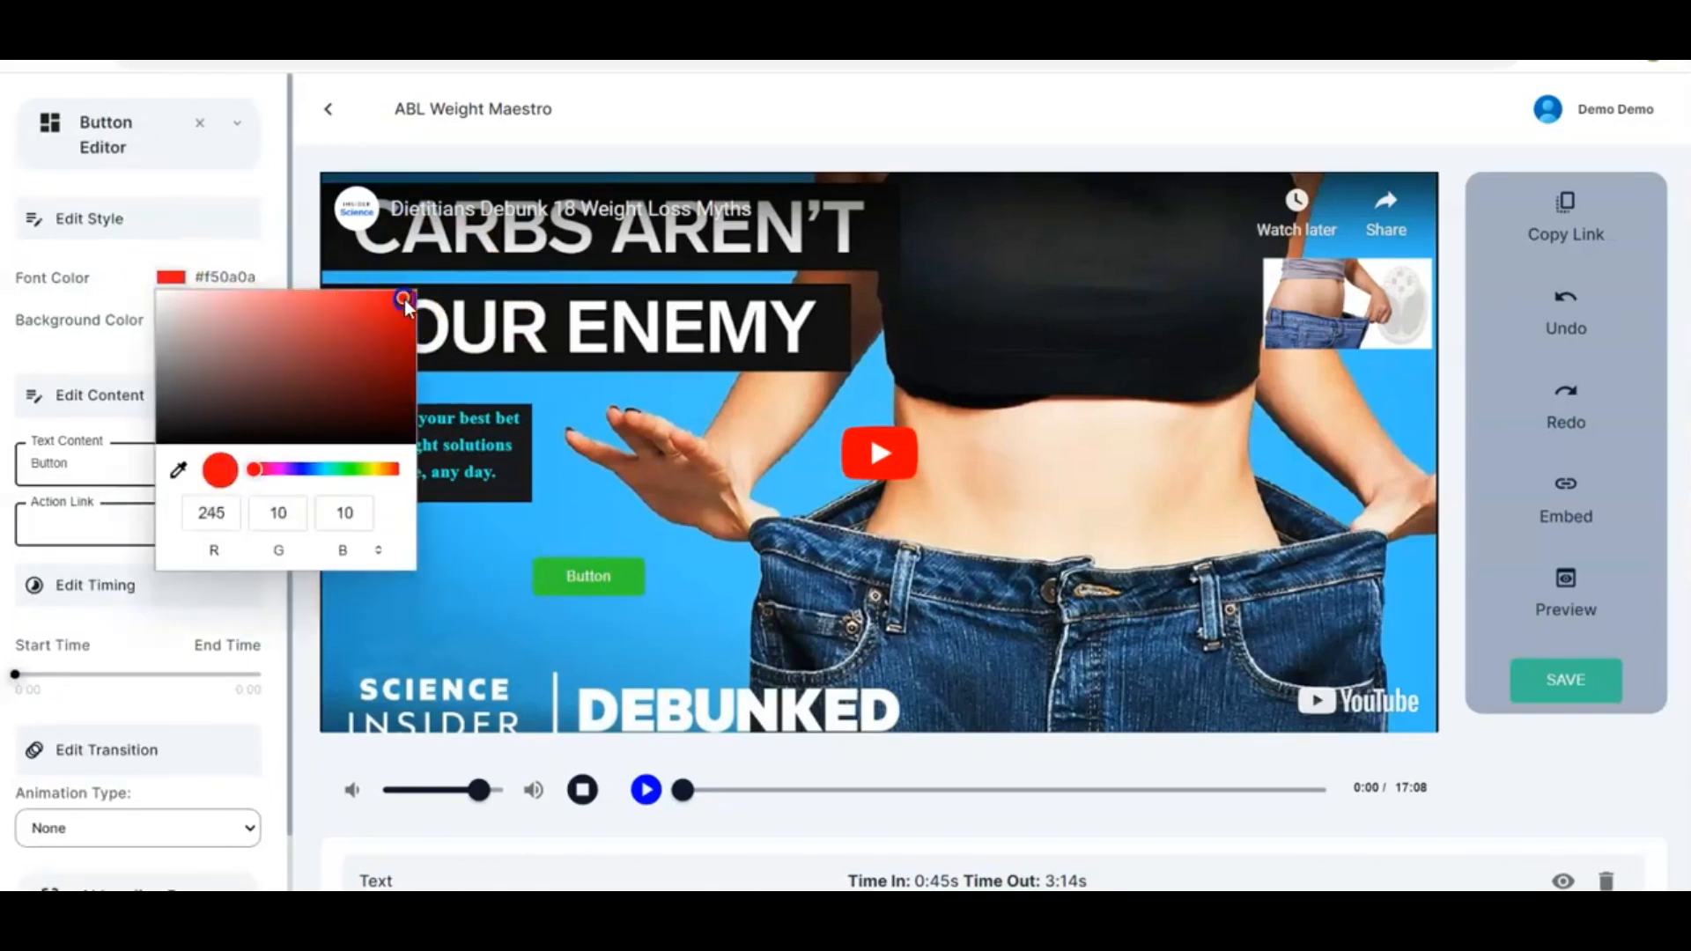
pyautogui.click(167, 428)
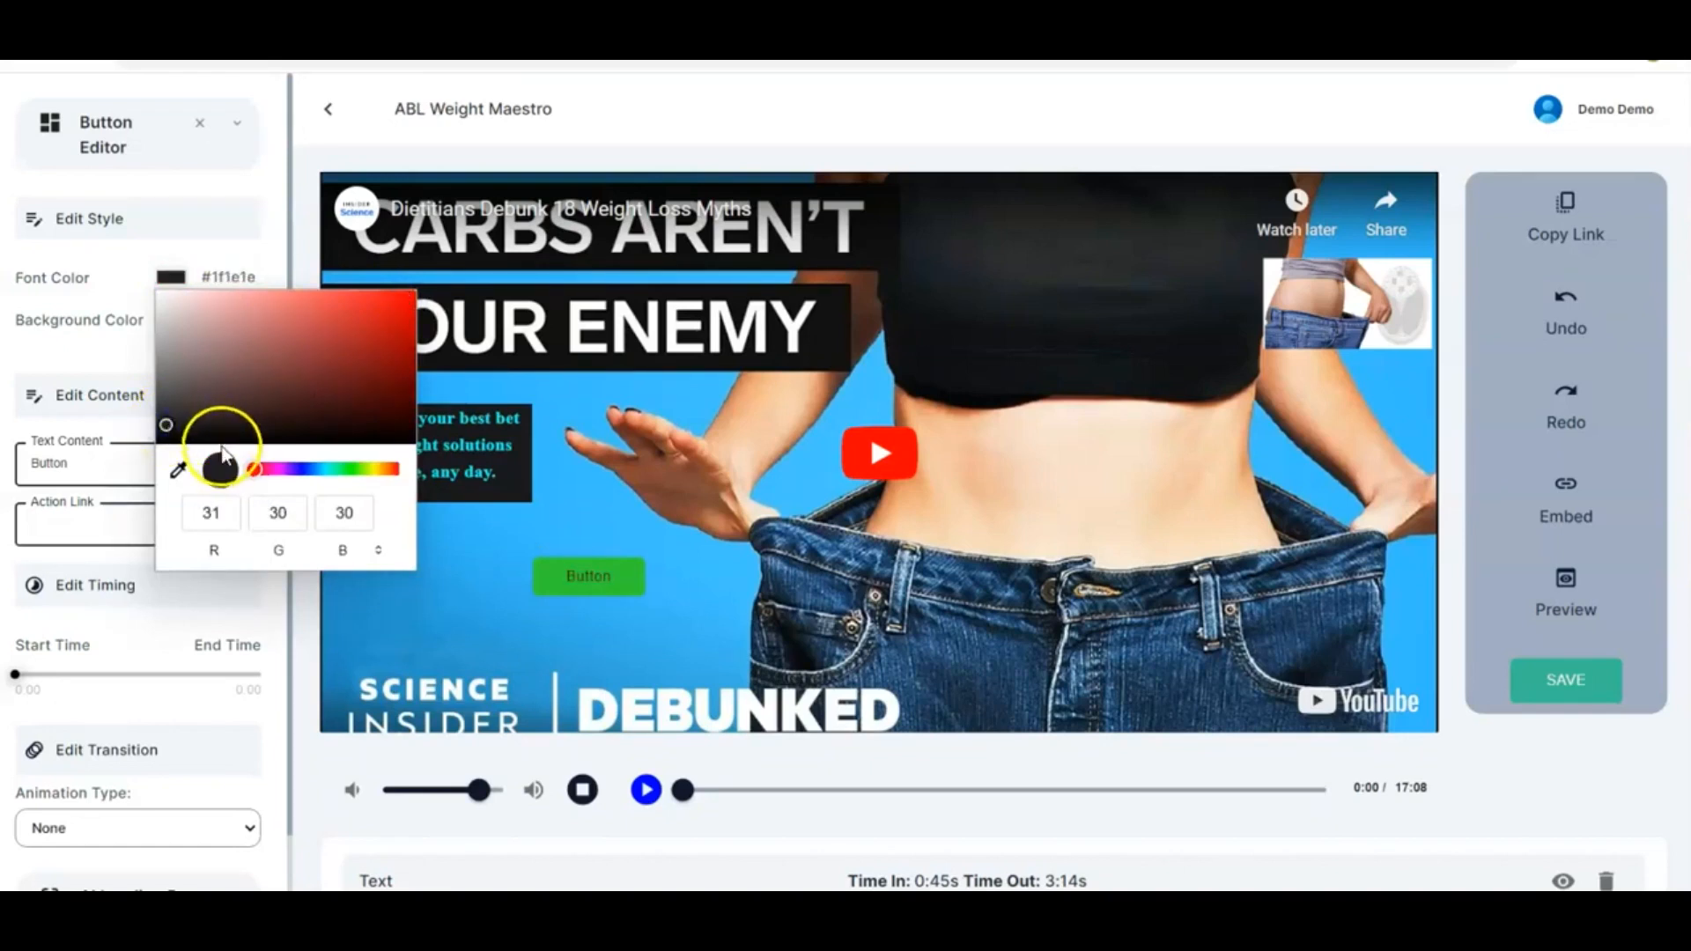
pyautogui.click(161, 437)
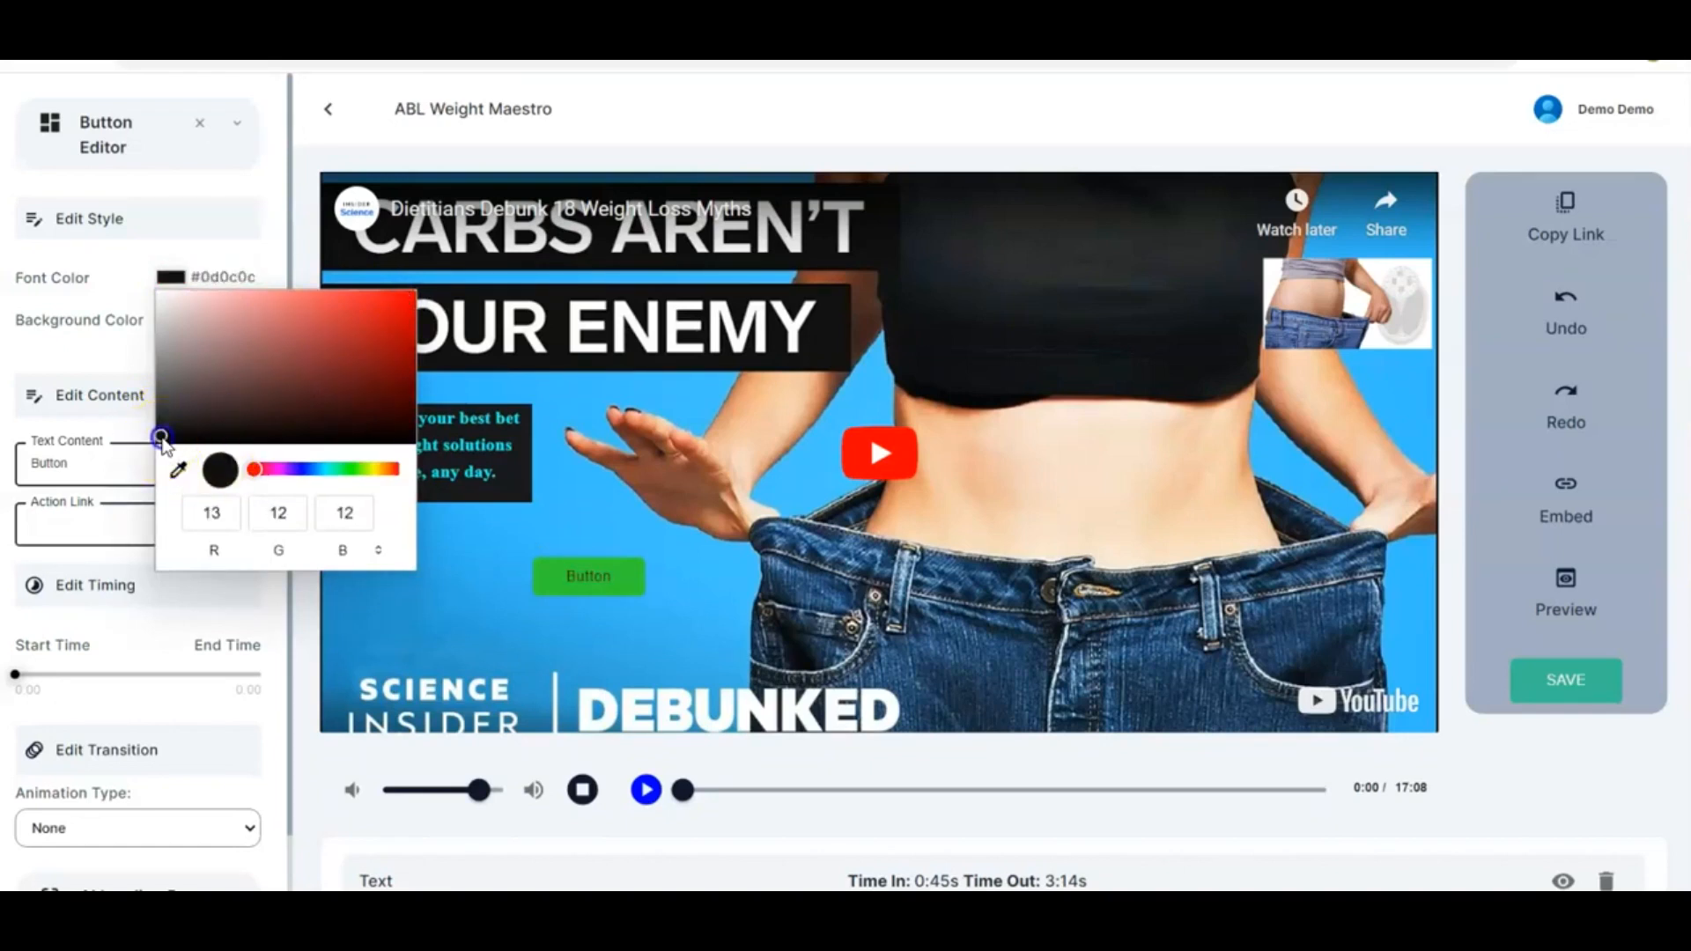
pyautogui.click(467, 608)
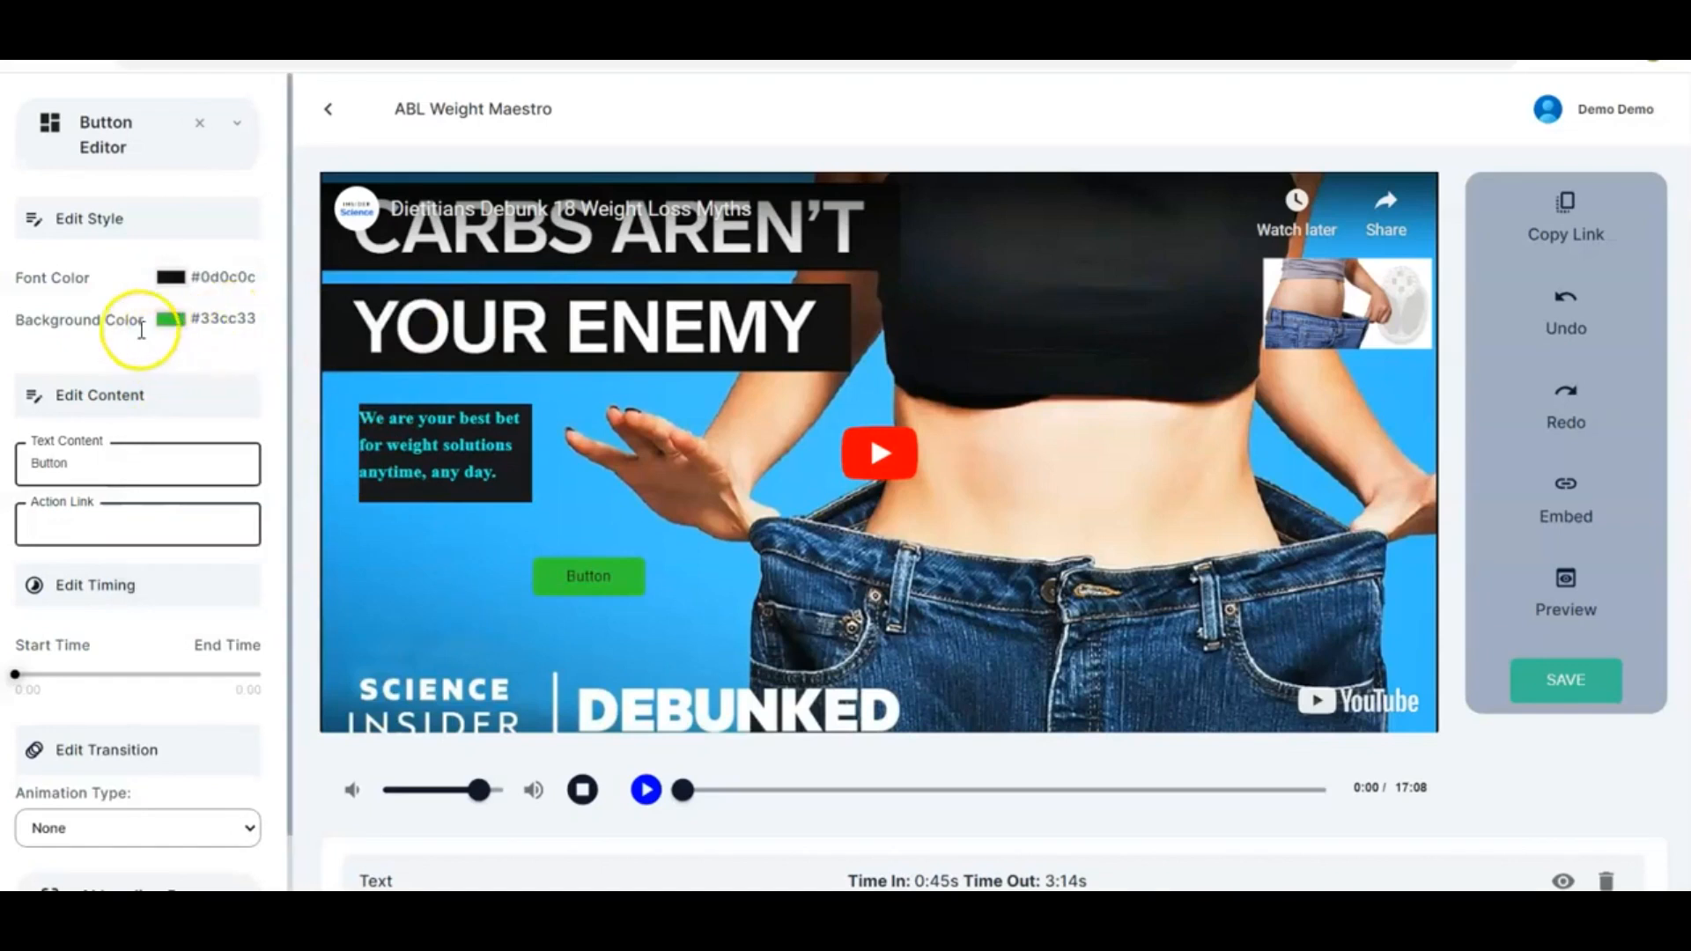
# Set the button's background colour to yellow #ffee05
pyautogui.click(170, 320)
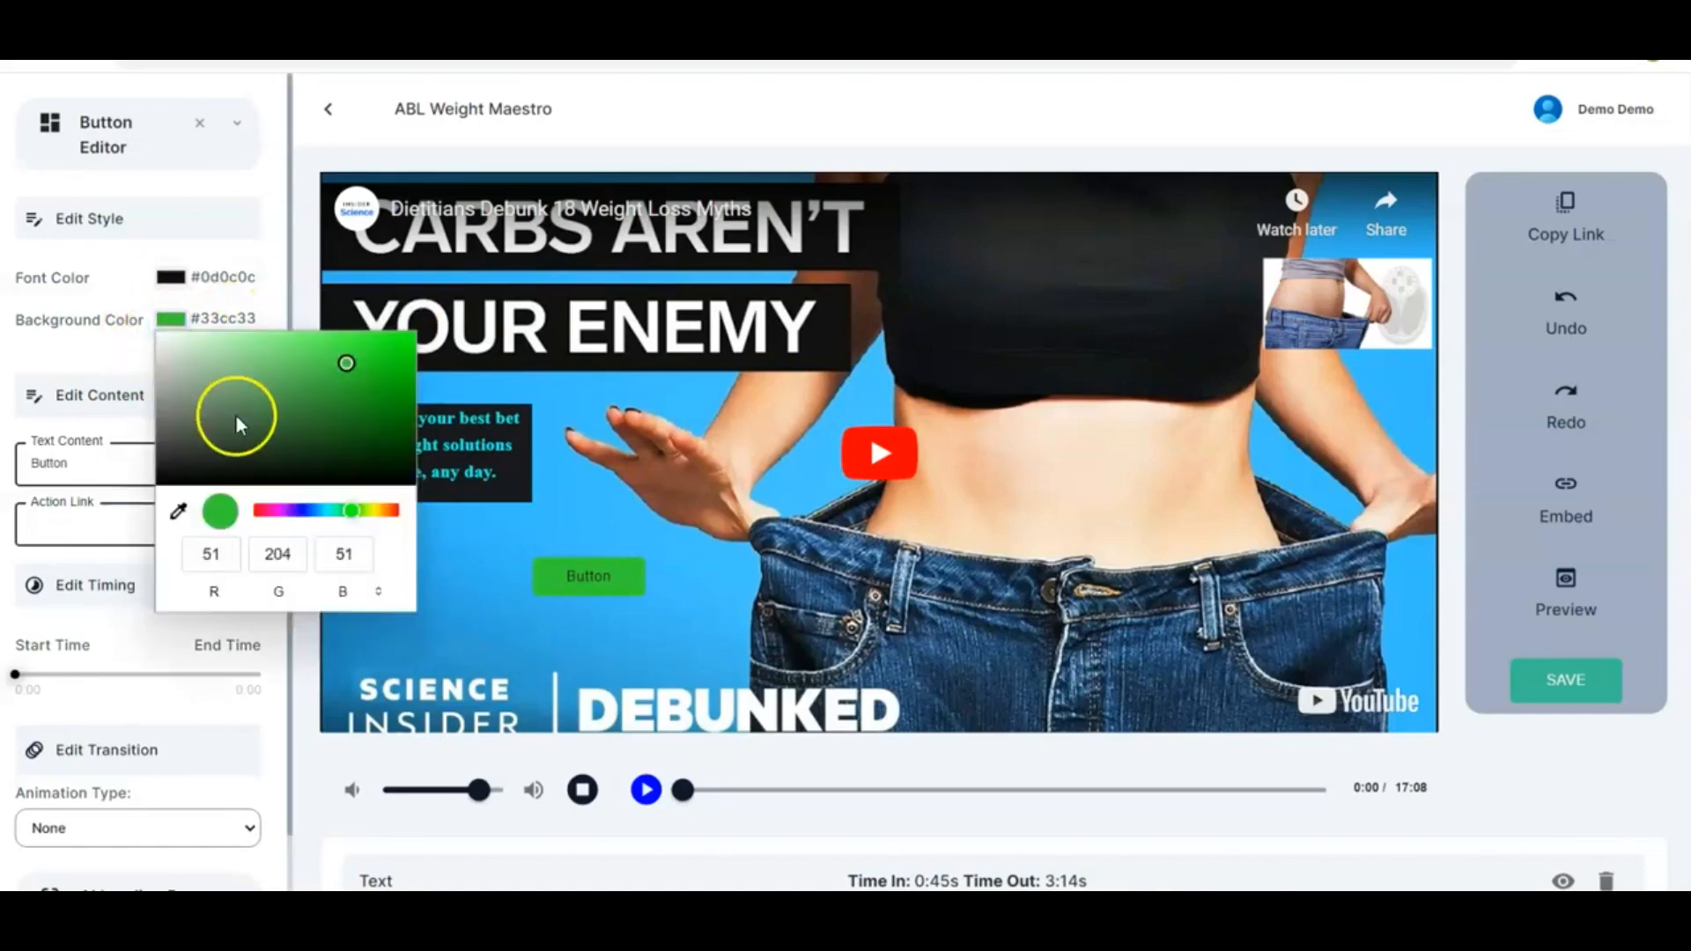
pyautogui.click(257, 510)
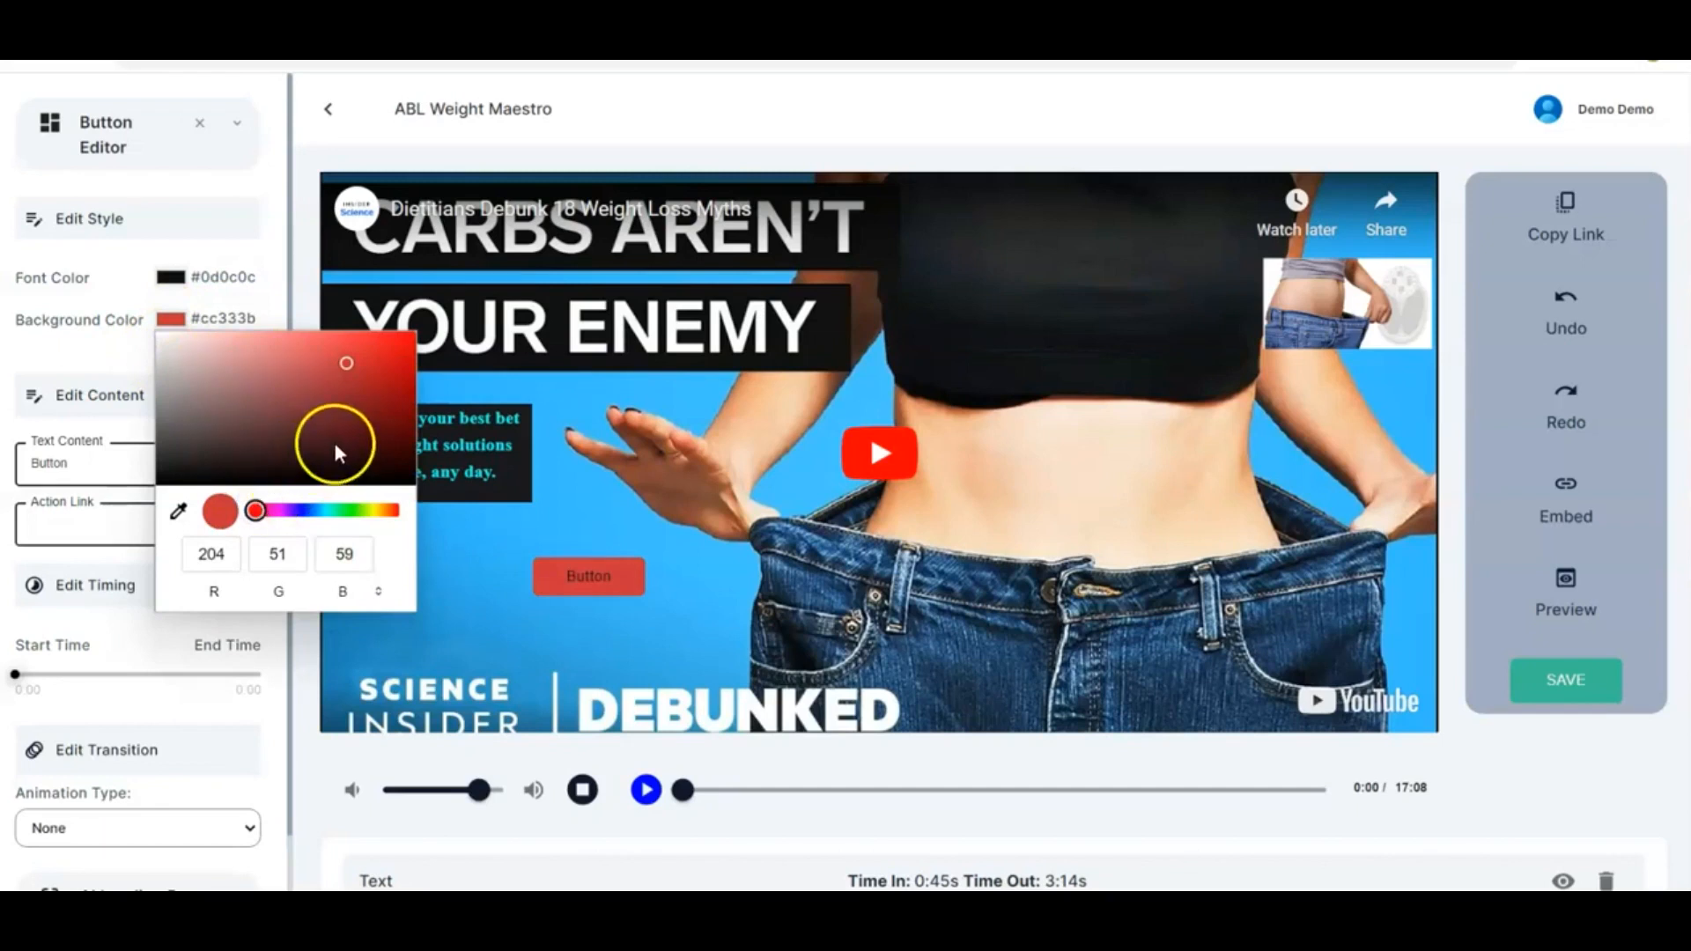
pyautogui.click(306, 510)
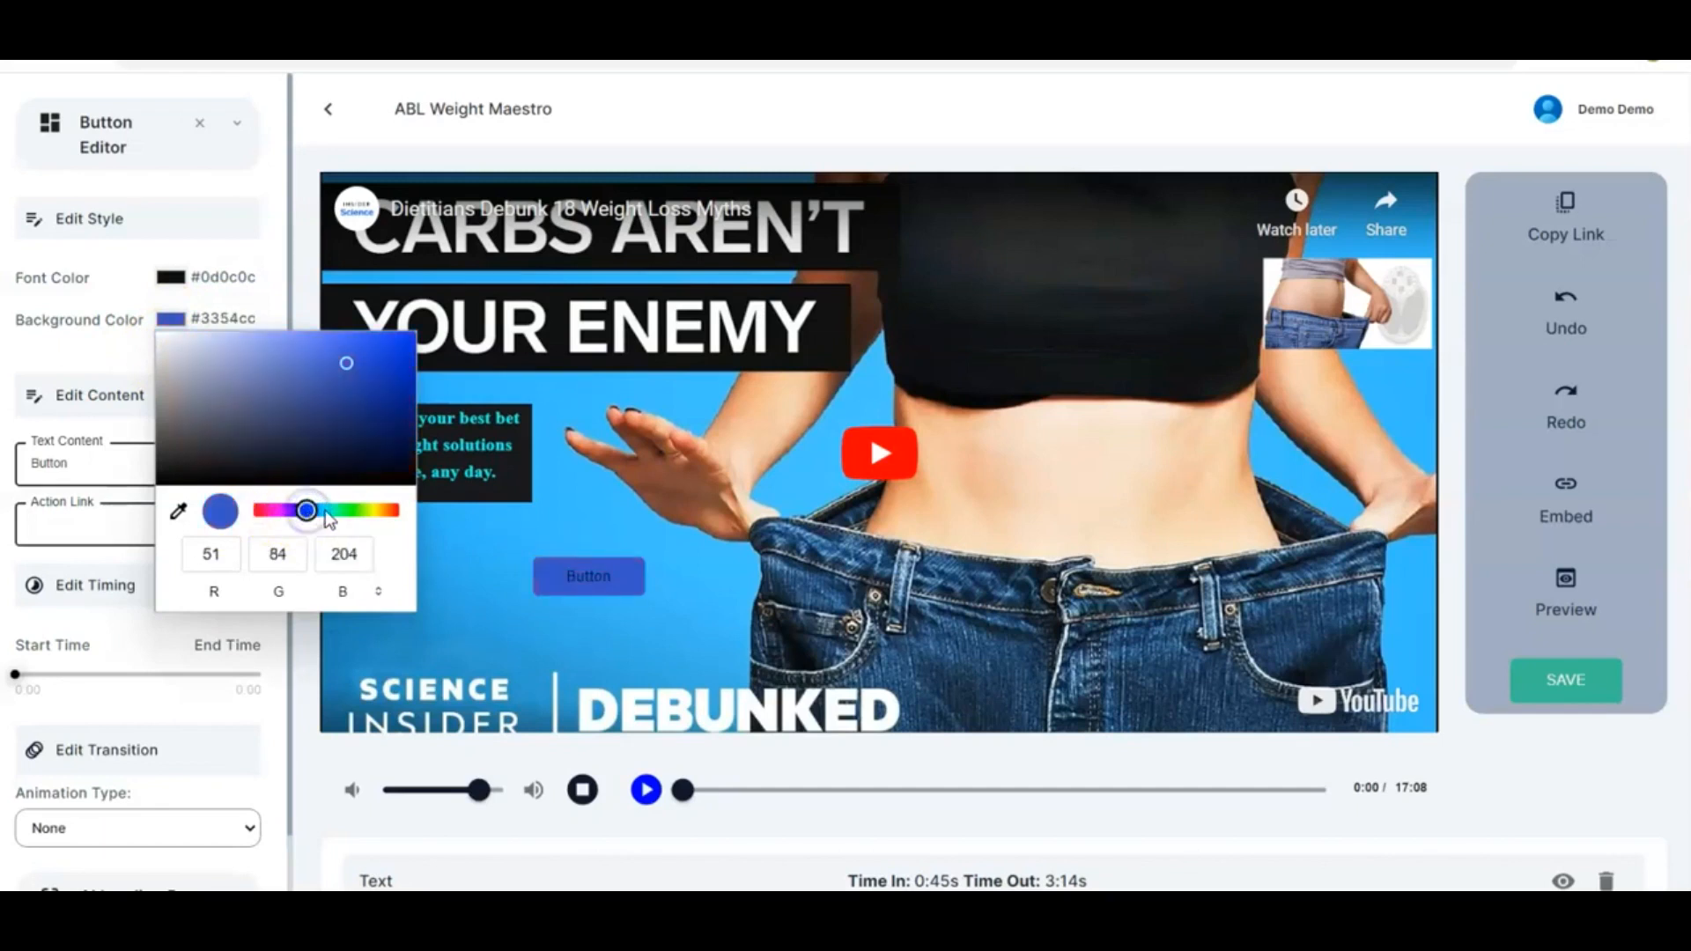
pyautogui.click(366, 511)
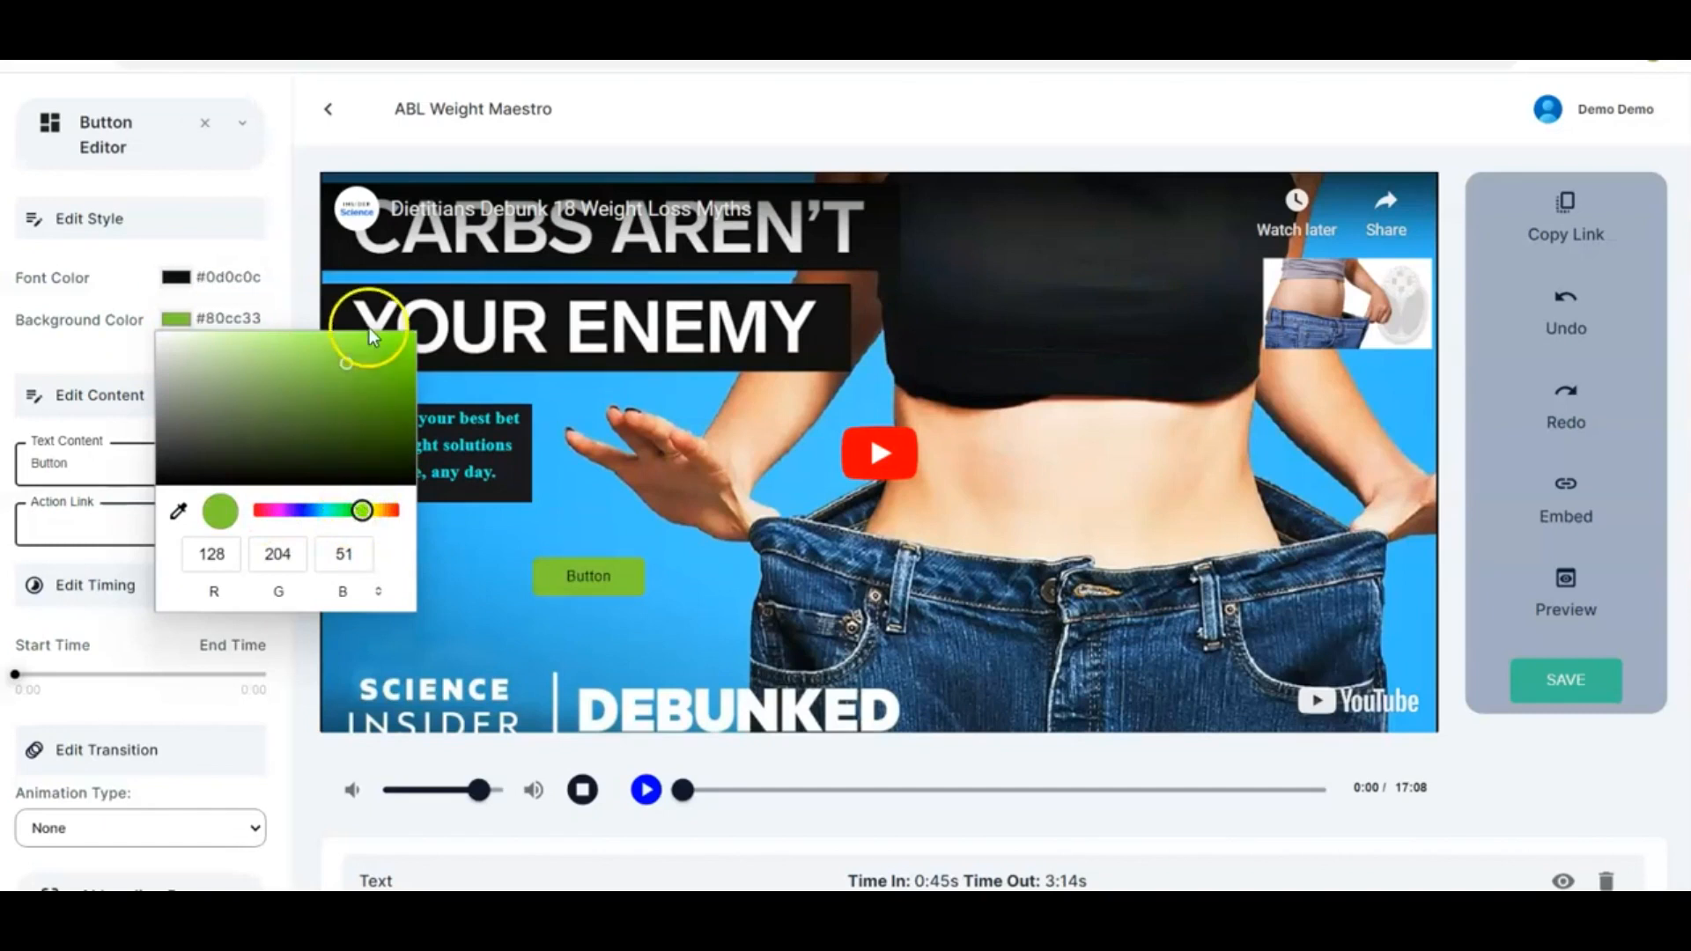
pyautogui.click(377, 511)
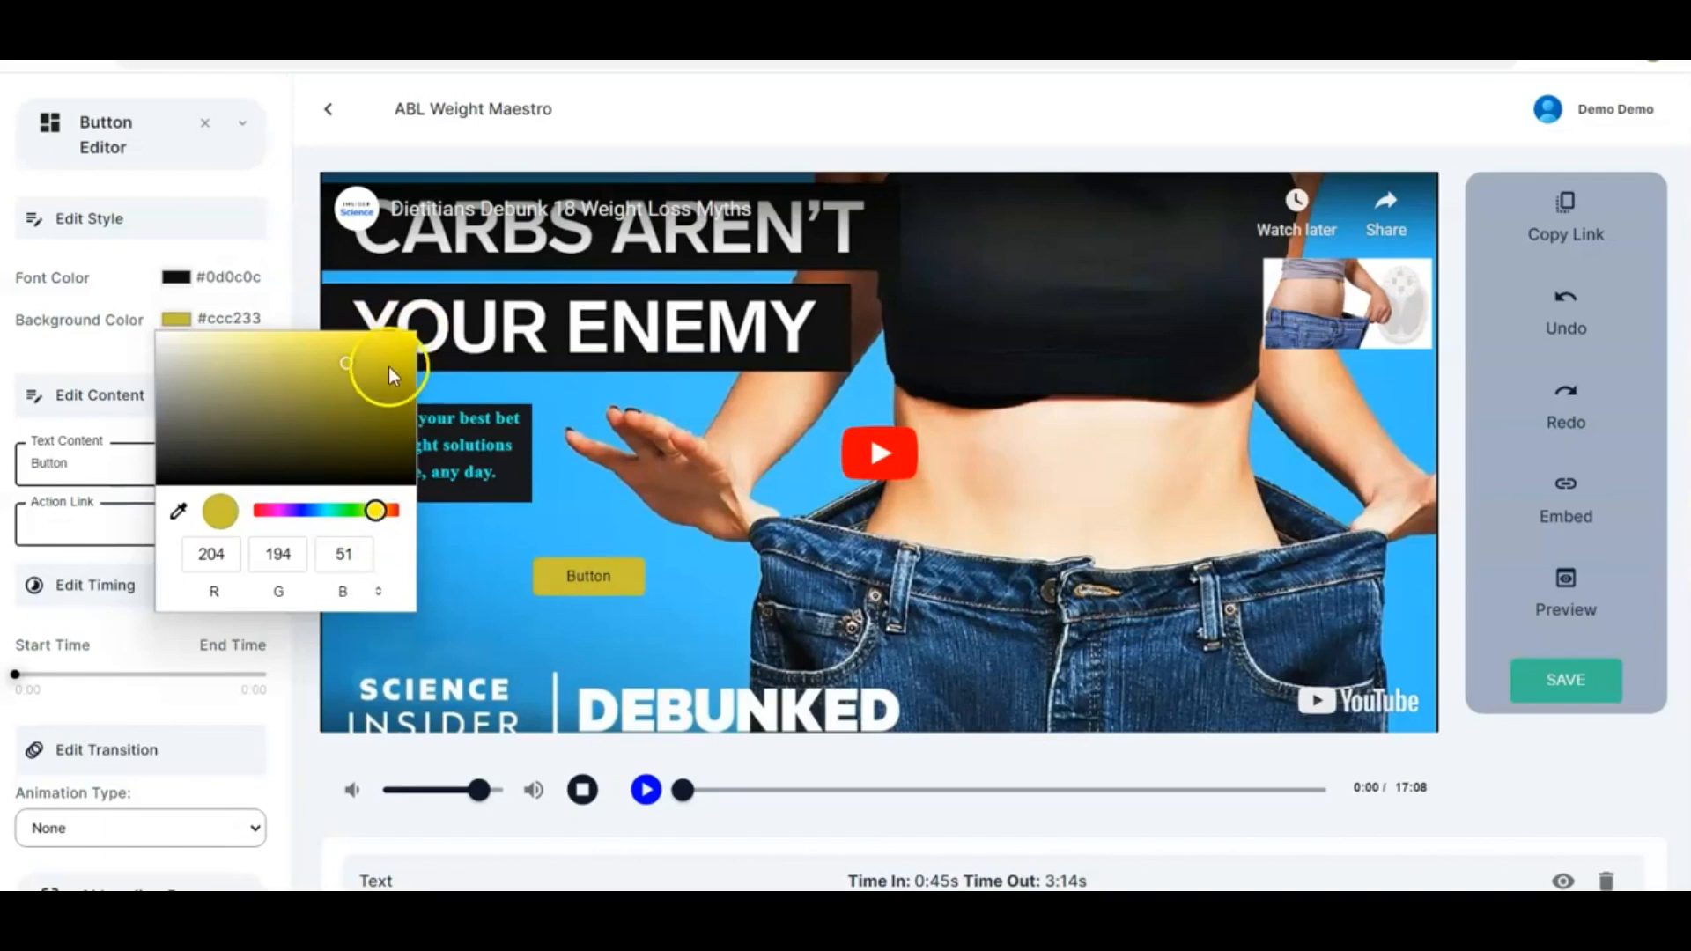
pyautogui.click(409, 335)
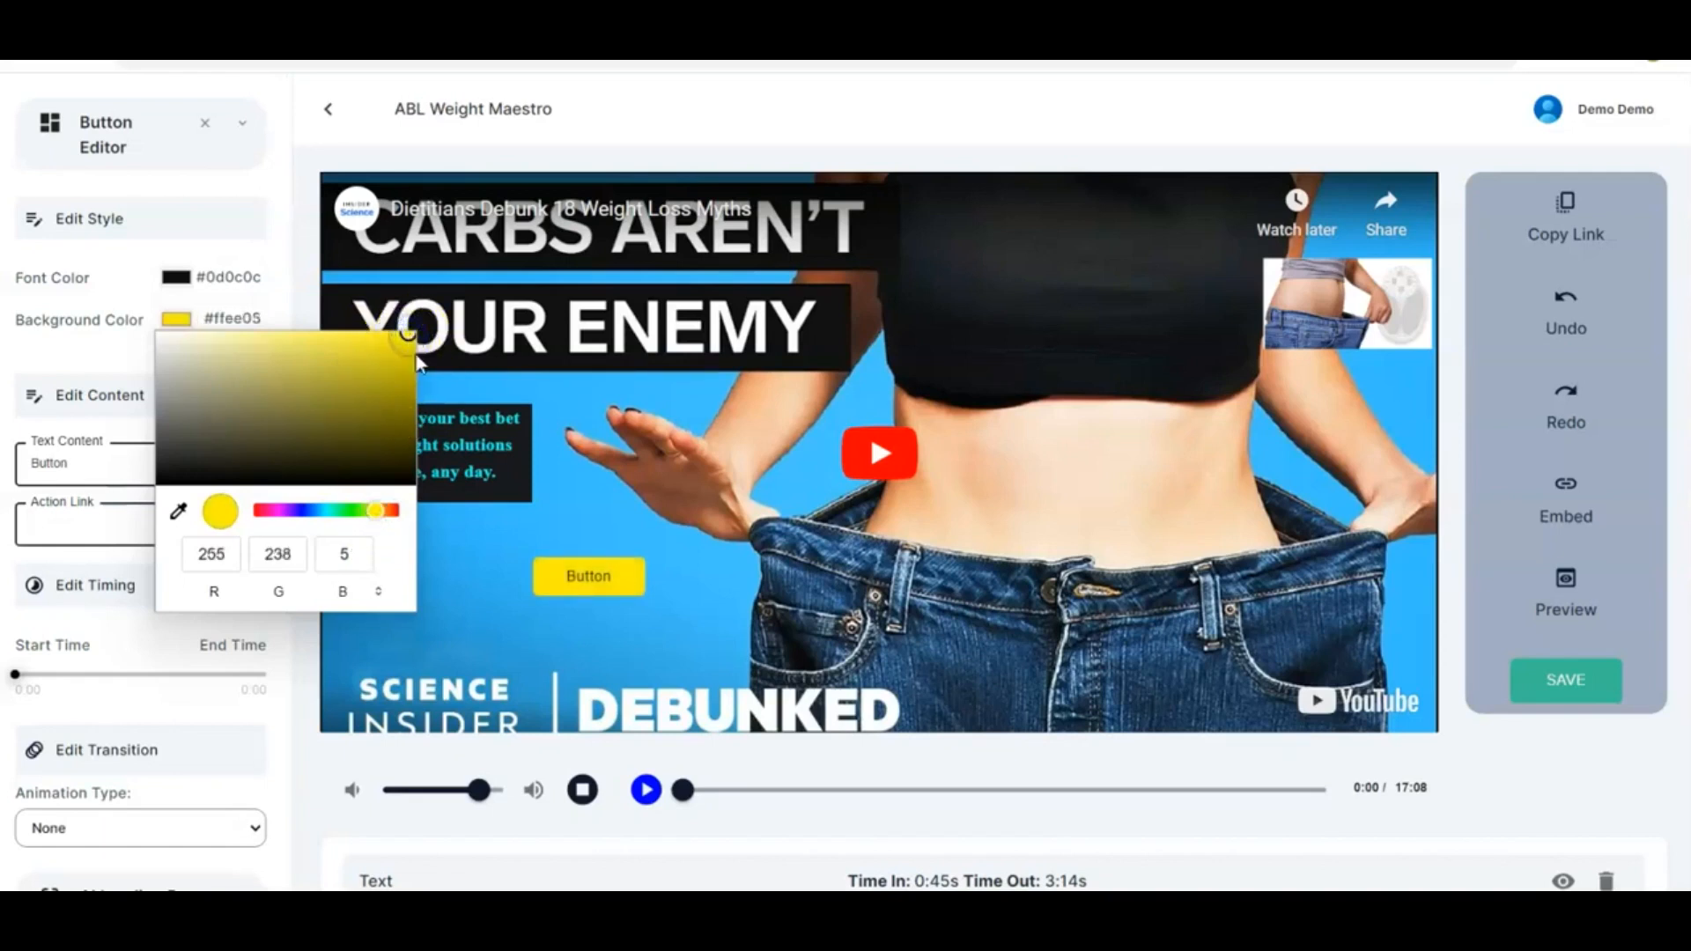
pyautogui.click(467, 547)
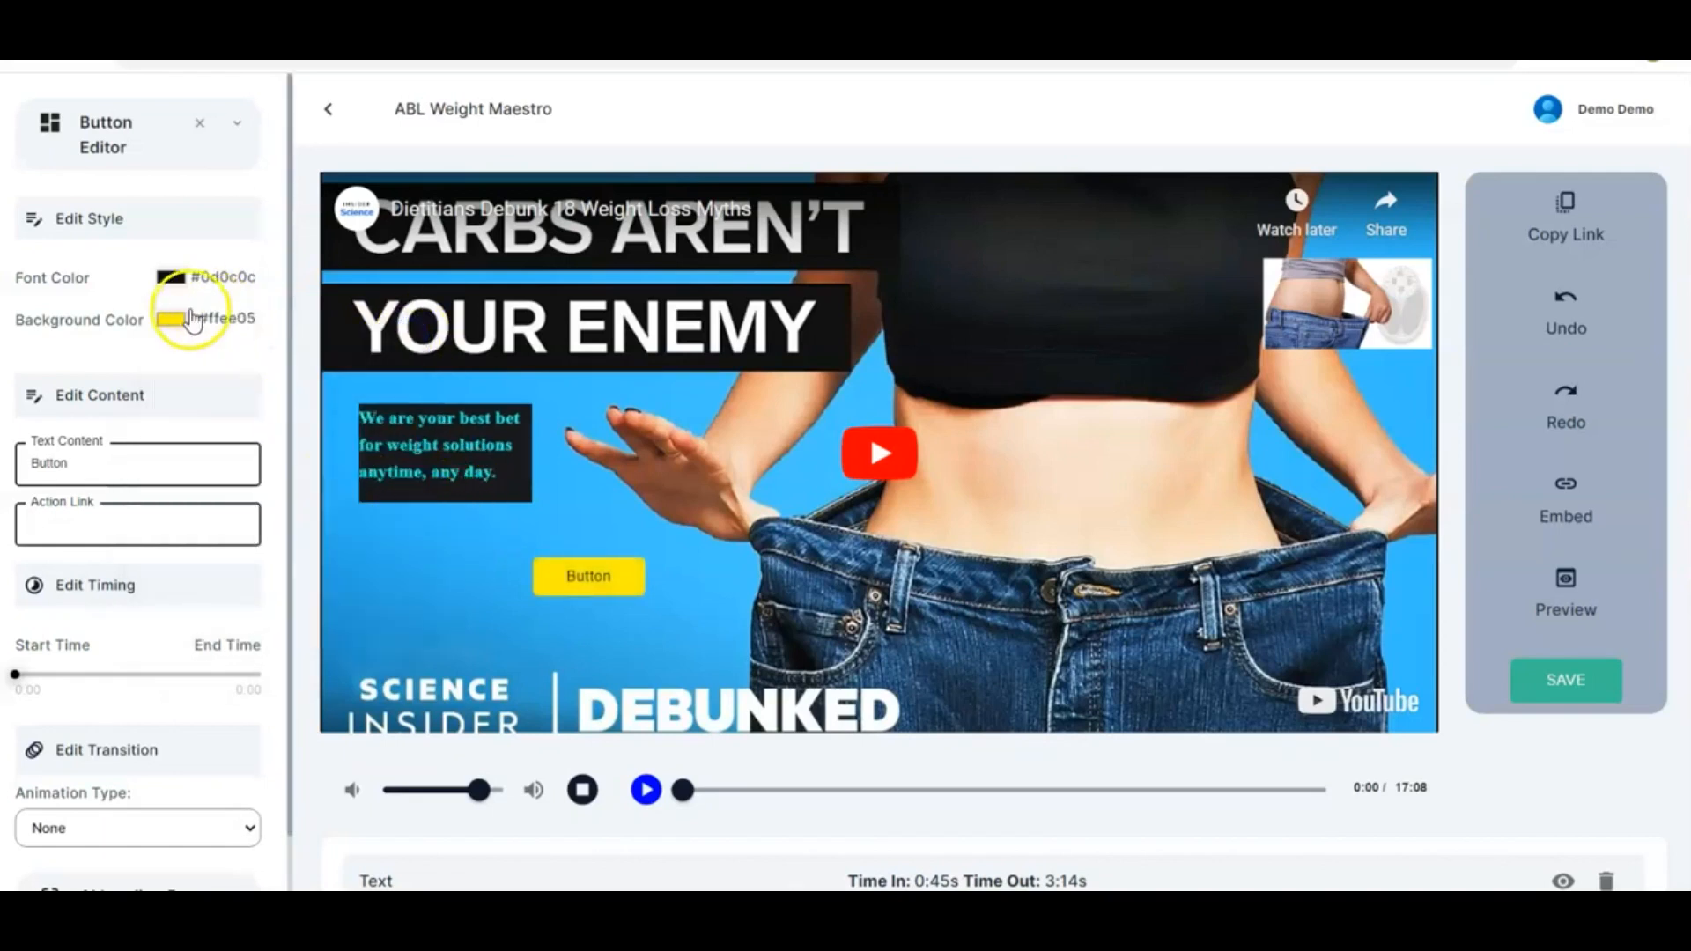
# Change the button text to 'Click Here Now' and enlarge the button slightly
pyautogui.moveTo(79, 463); pyautogui.dragTo(40, 463)
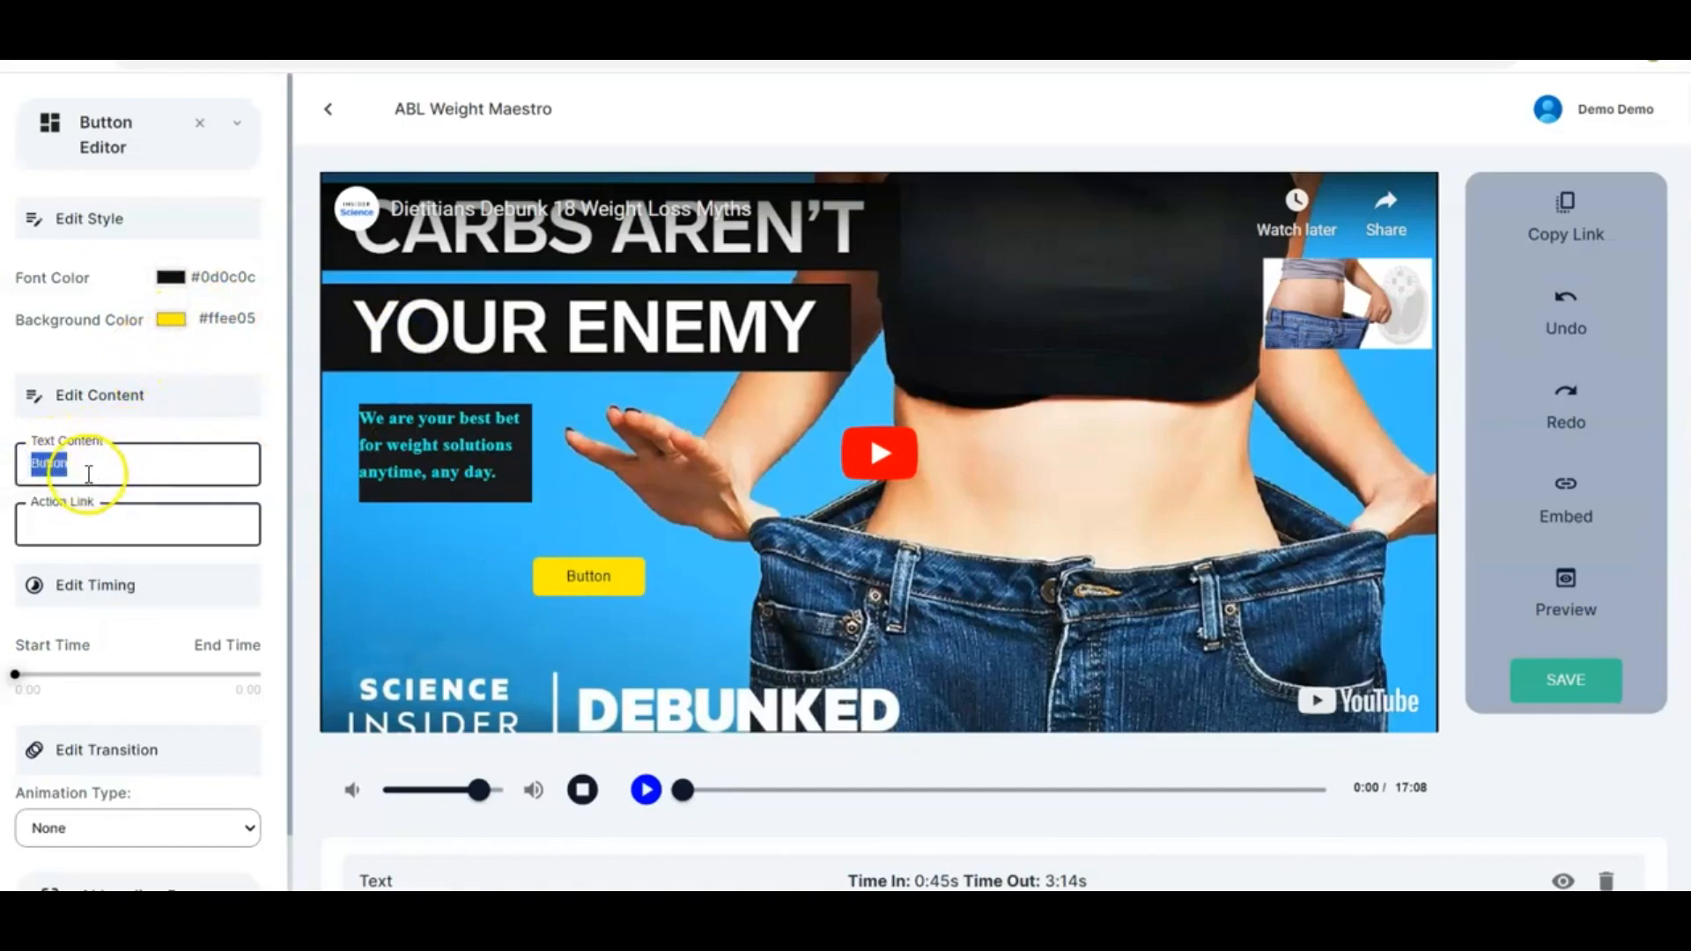
pyautogui.write('Click Here N')
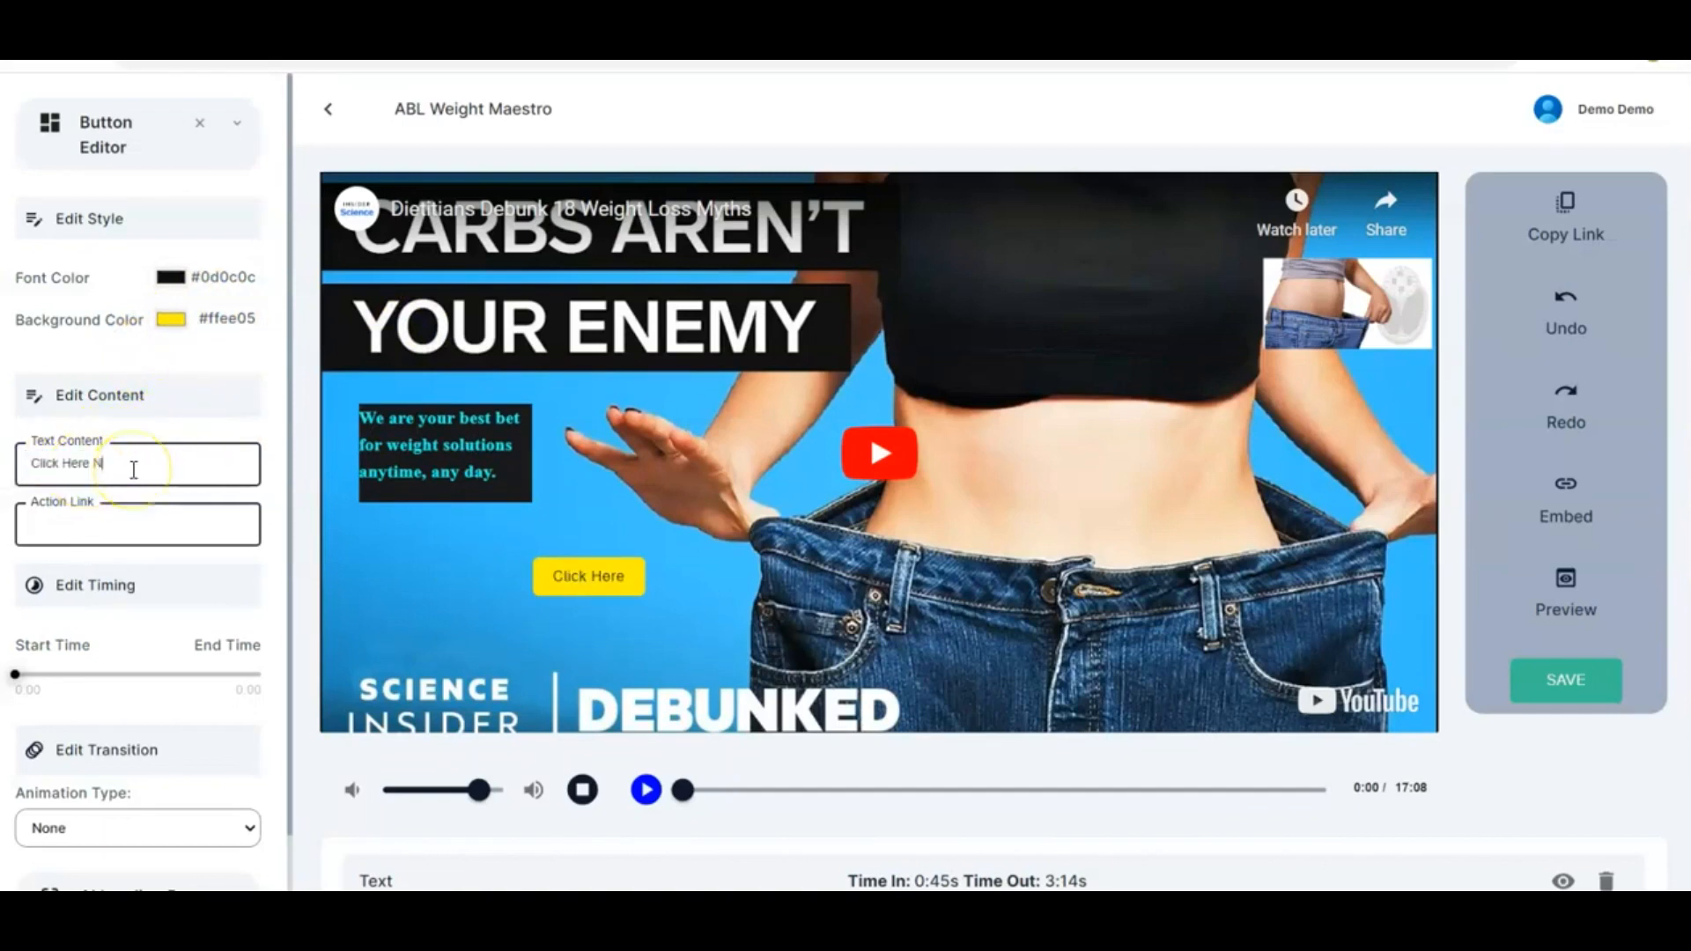
pyautogui.write('ow')
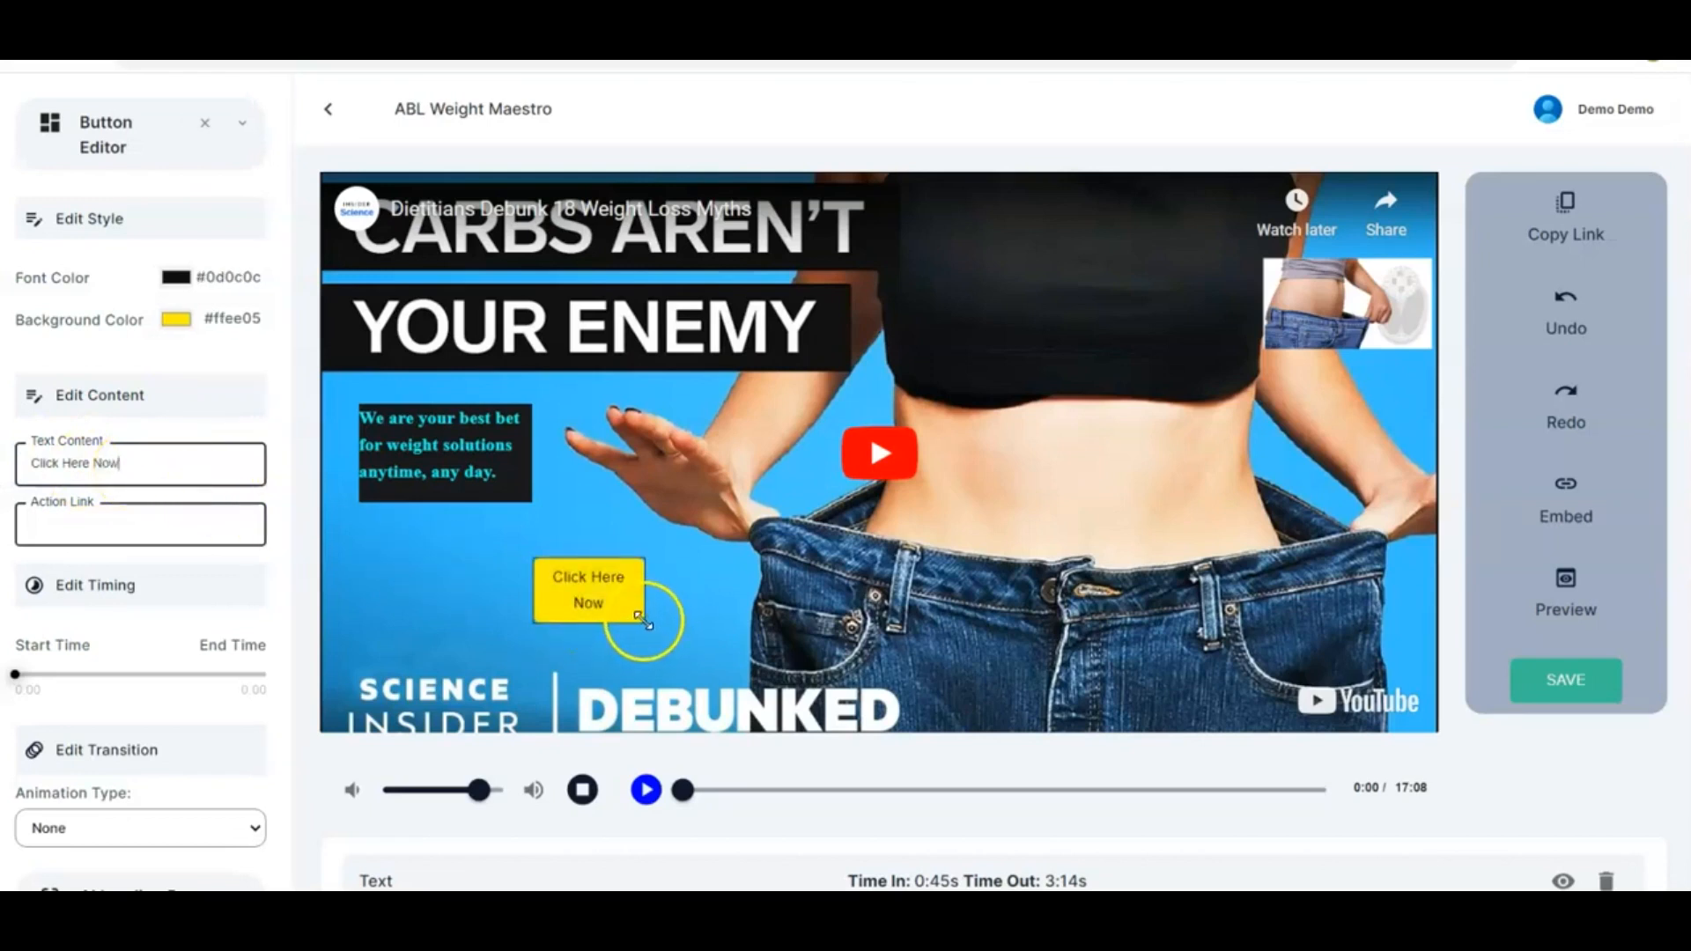
pyautogui.moveTo(647, 623)
pyautogui.mouseDown()
pyautogui.moveTo(697, 654)
pyautogui.moveTo(608, 612)
pyautogui.moveTo(647, 630)
pyautogui.mouseUp()
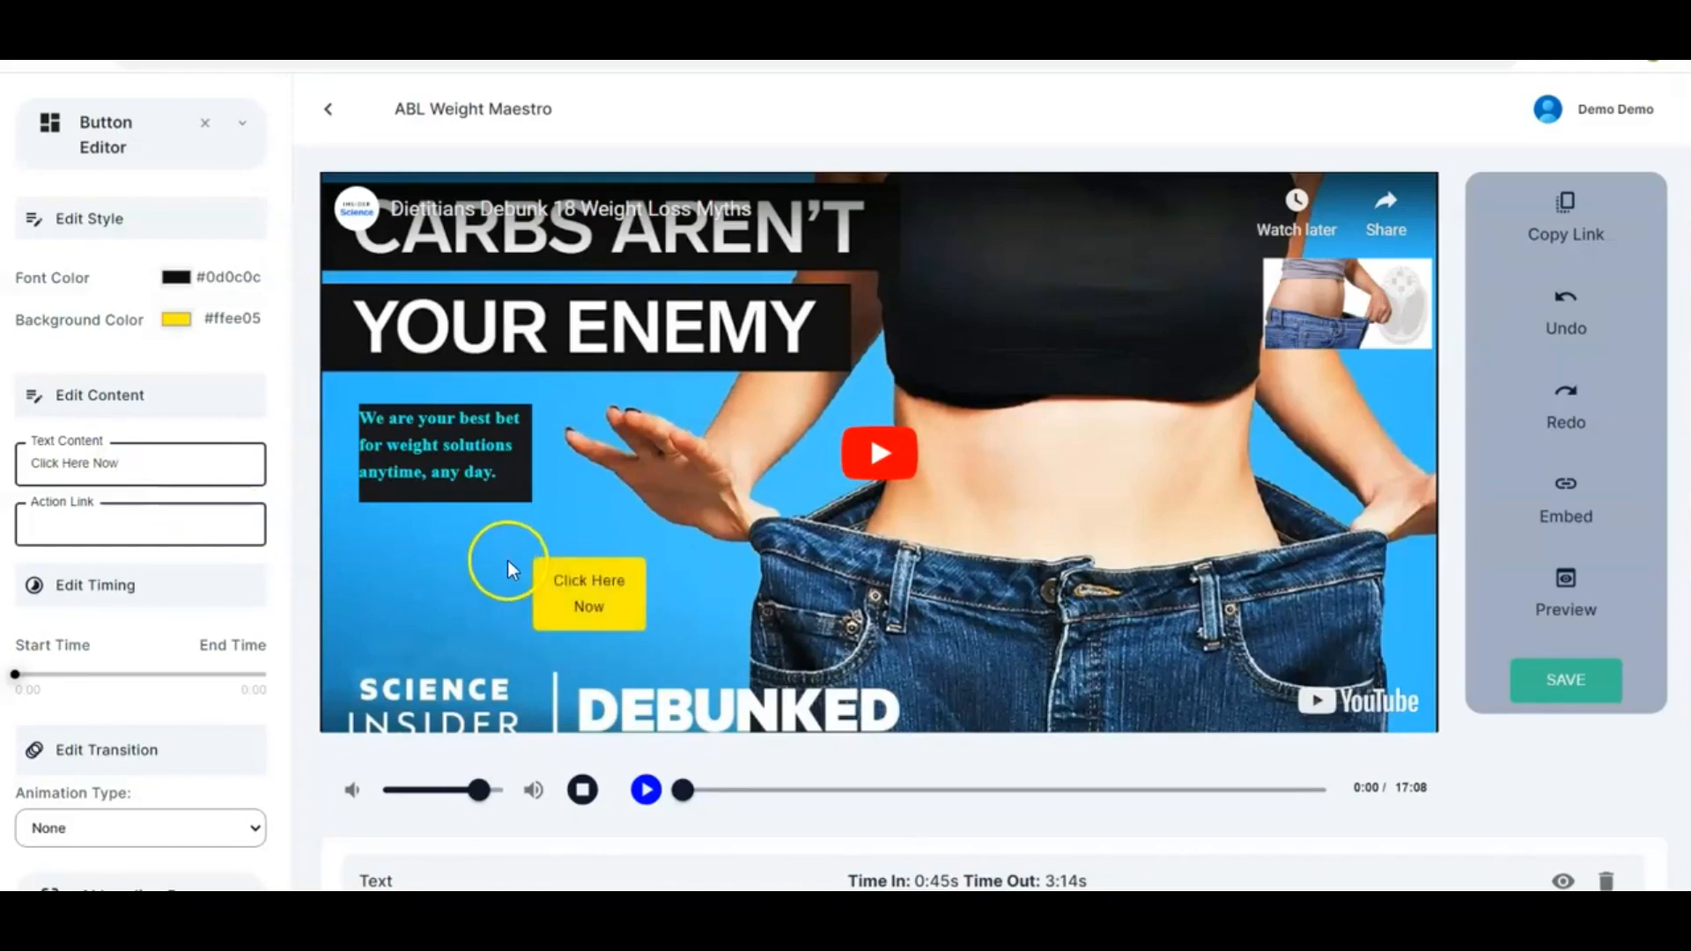
pyautogui.moveTo(589, 606); pyautogui.dragTo(423, 598)
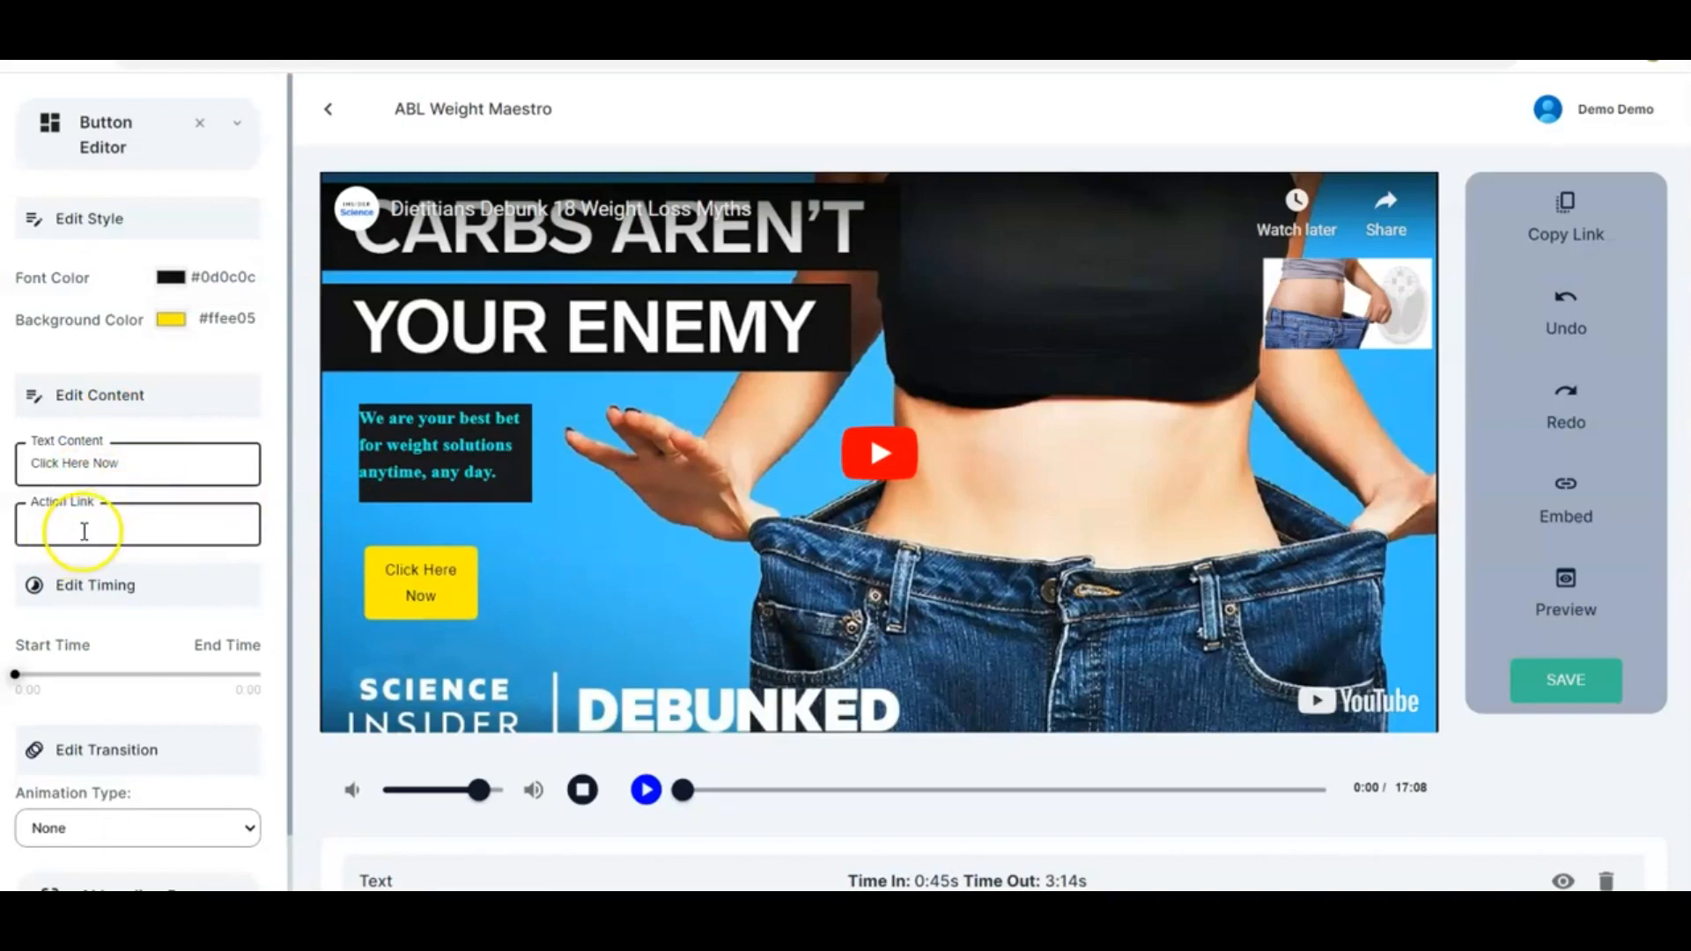
pyautogui.click(126, 526)
pyautogui.write('https://myprotoapp.com/')
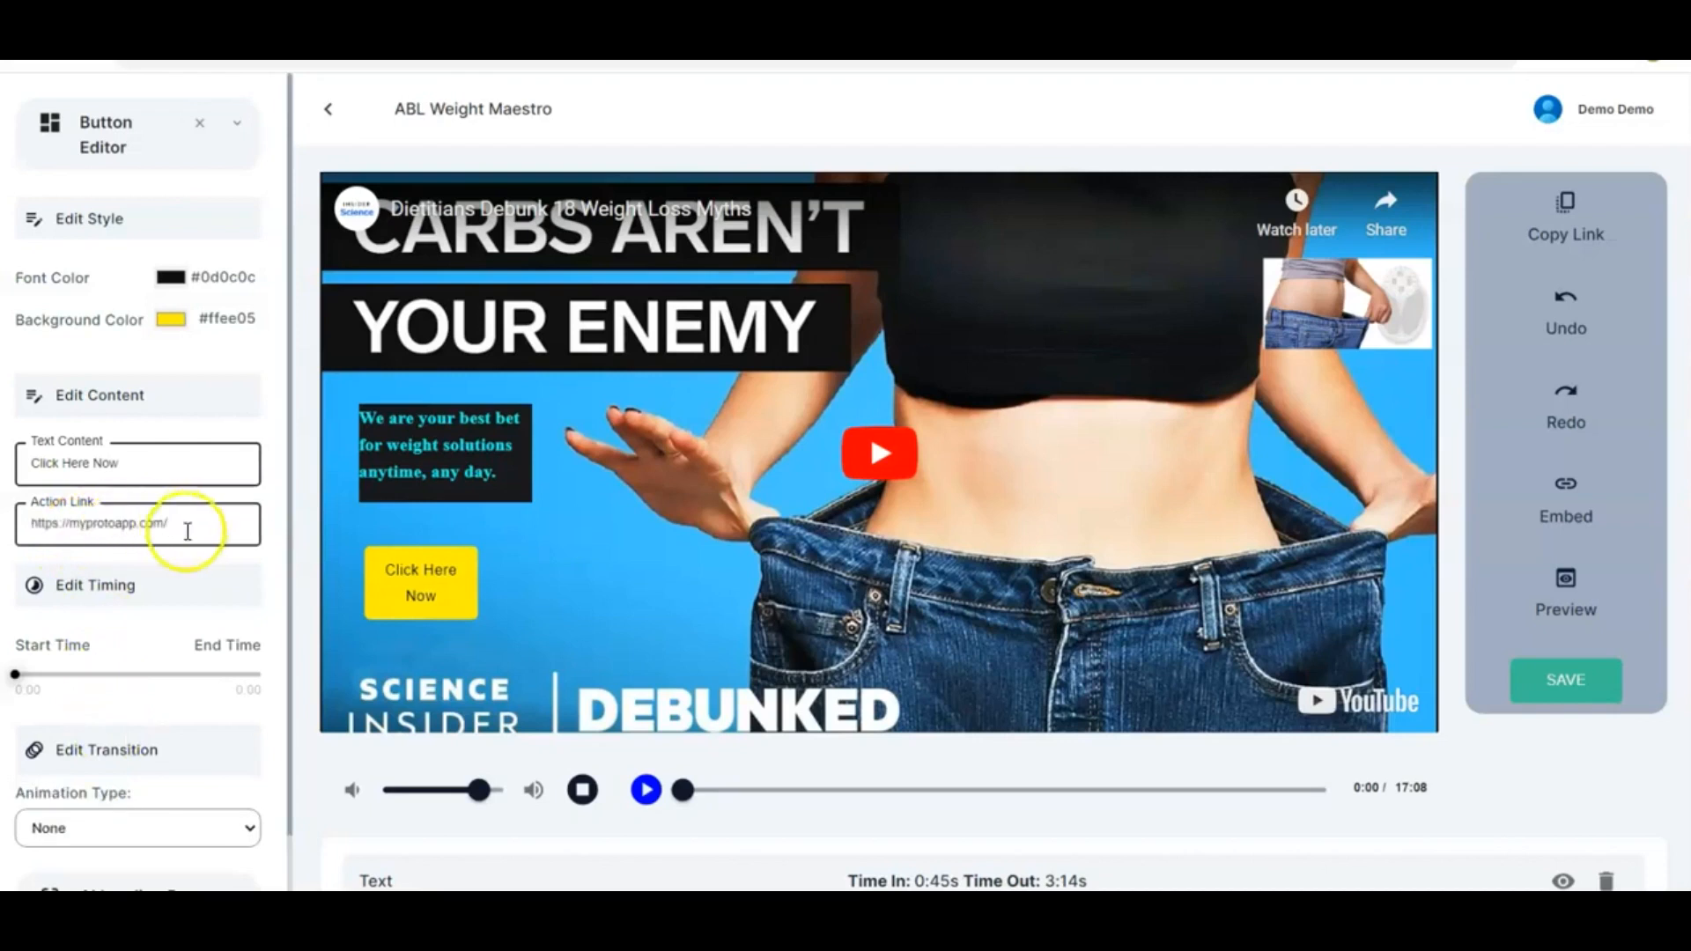
# Set the button's timing to start at 3:47 and end at 7:46
pyautogui.scroll(-1, 277, 557)
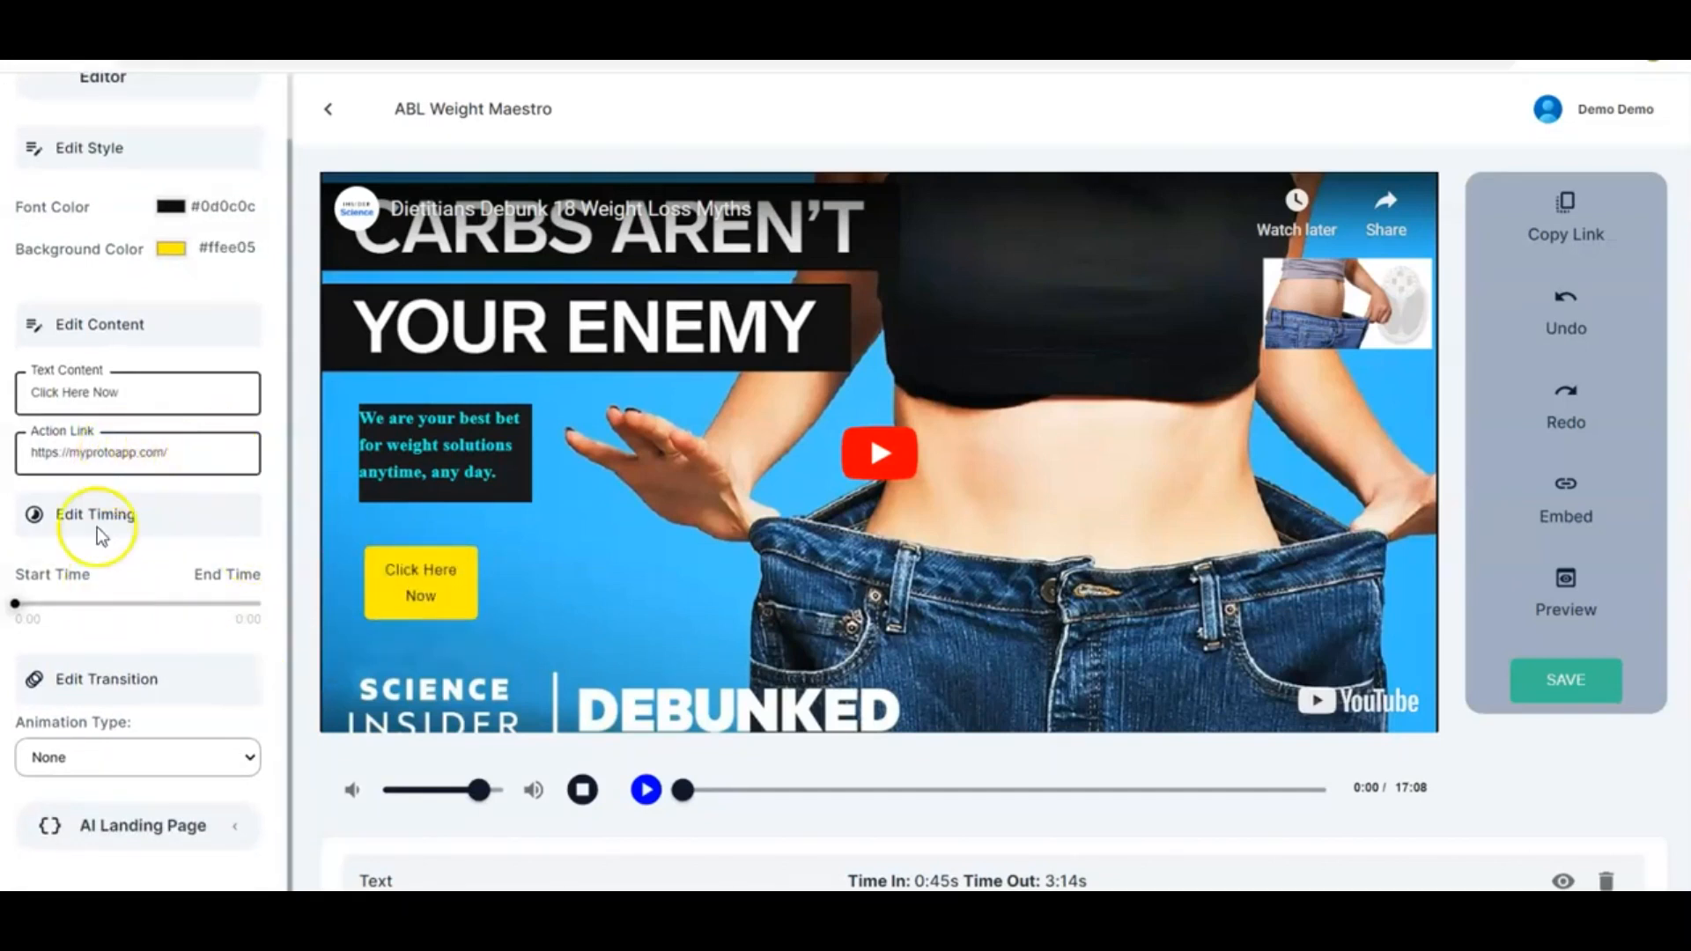
pyautogui.scroll(-2, 134, 550)
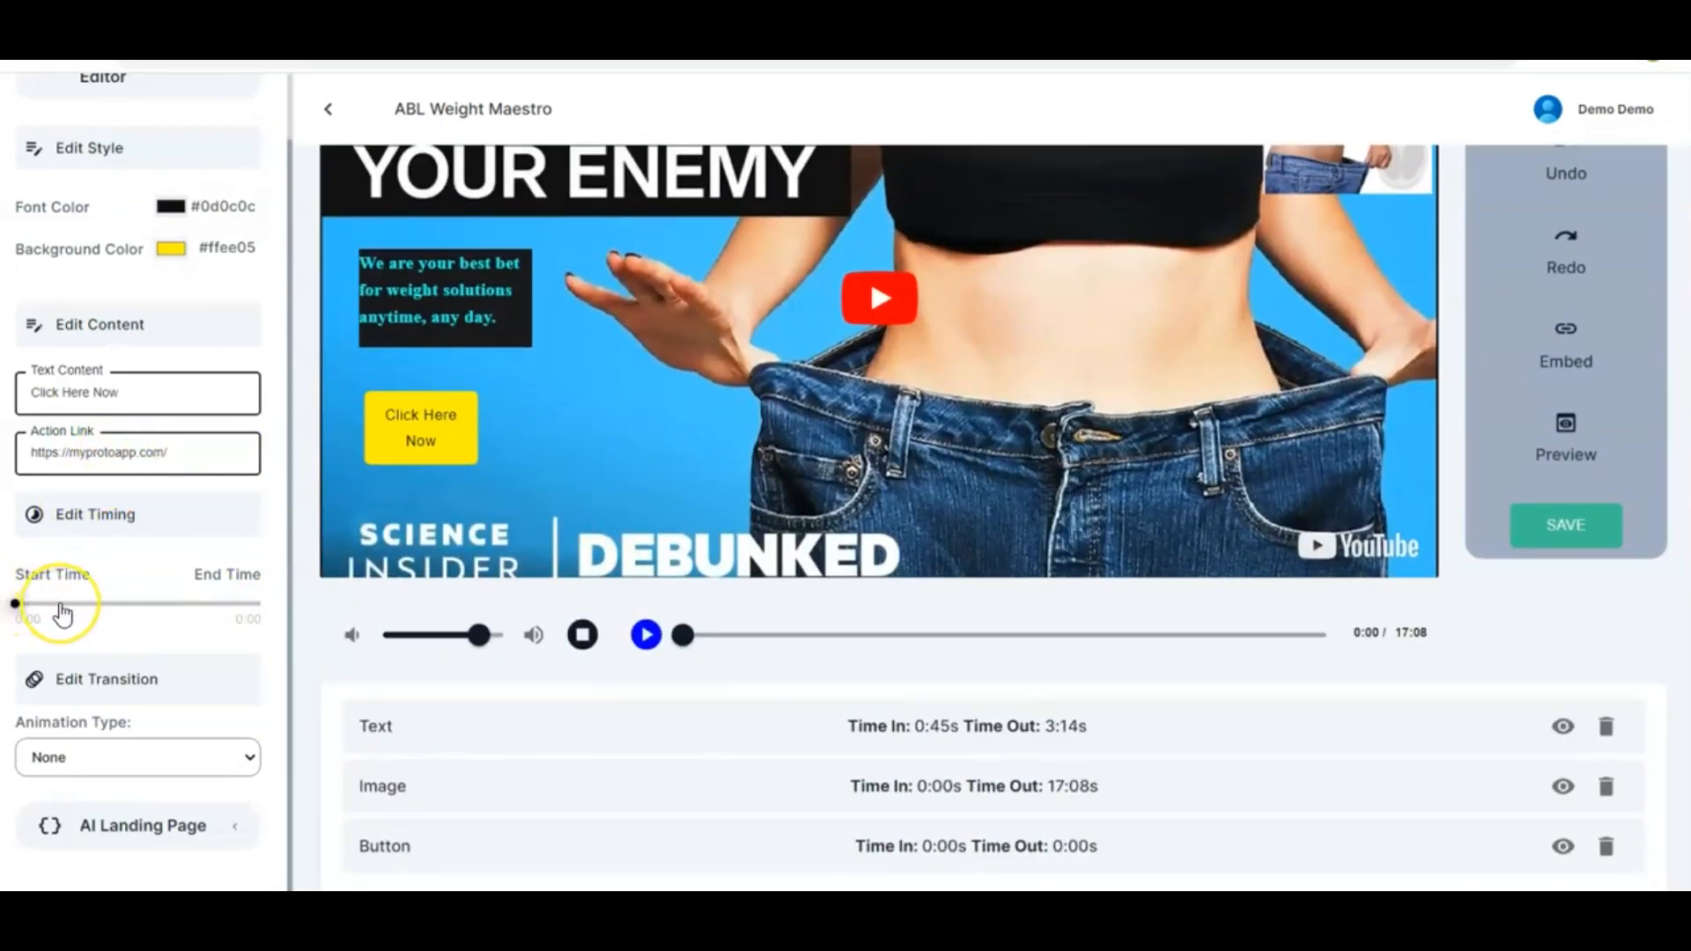
pyautogui.moveTo(60, 604)
pyautogui.mouseDown()
pyautogui.moveTo(15, 604)
pyautogui.moveTo(200, 611)
pyautogui.moveTo(18, 606)
pyautogui.moveTo(50, 621)
pyautogui.moveTo(74, 606)
pyautogui.mouseUp()
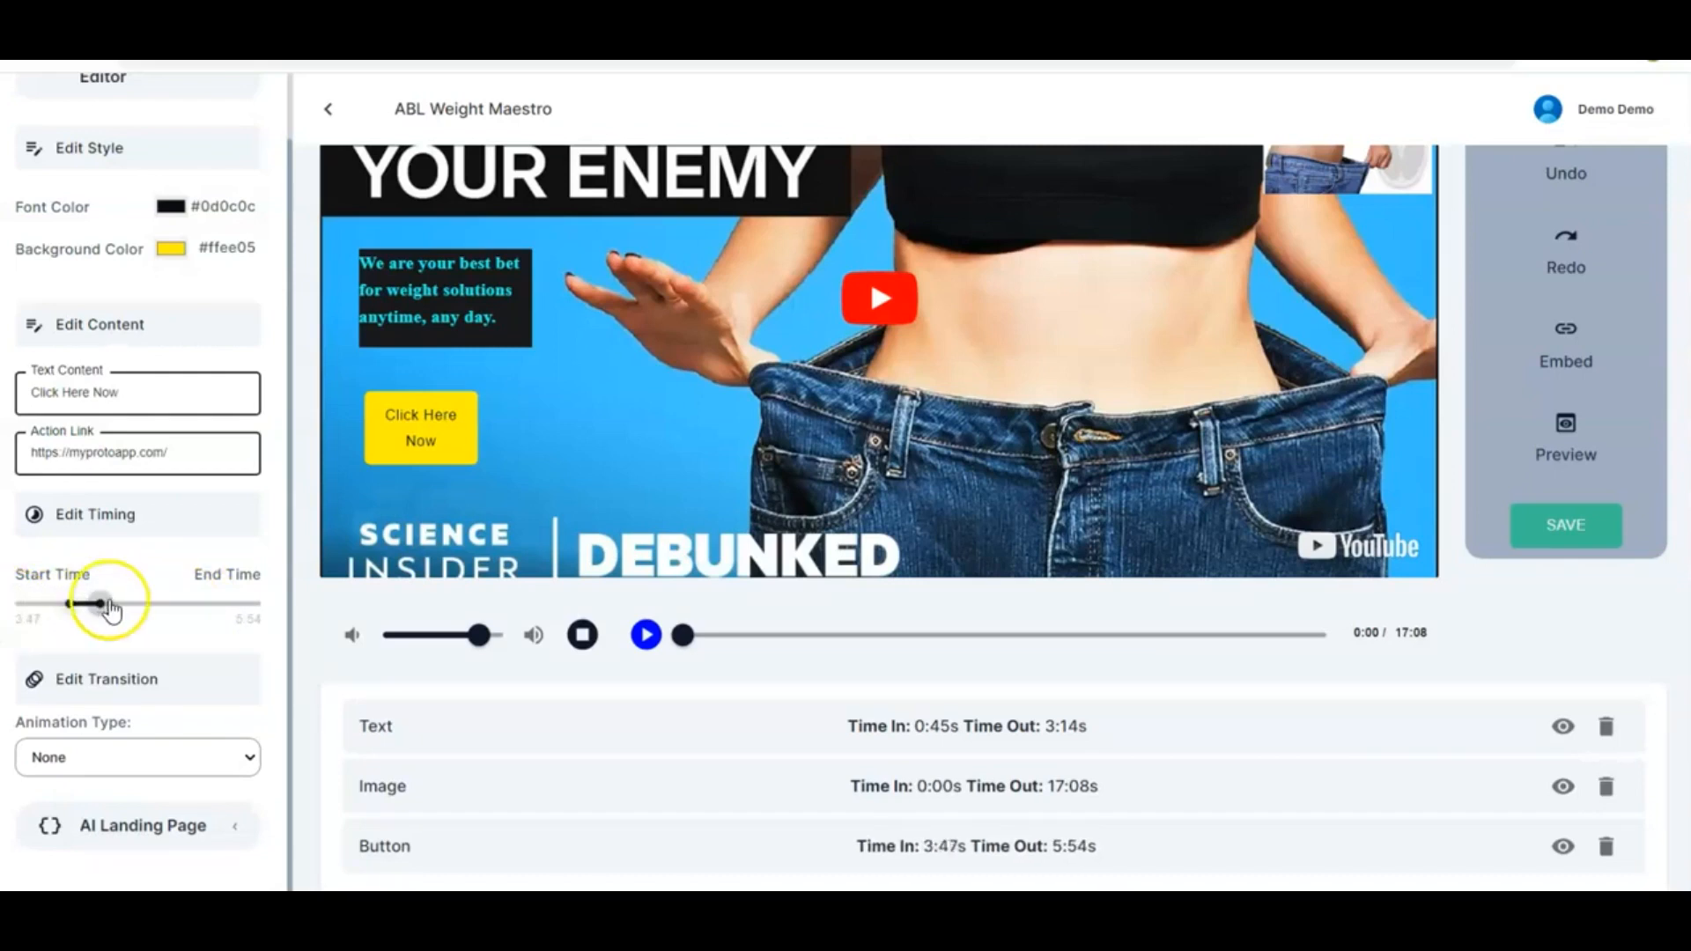
pyautogui.moveTo(100, 604); pyautogui.dragTo(127, 604)
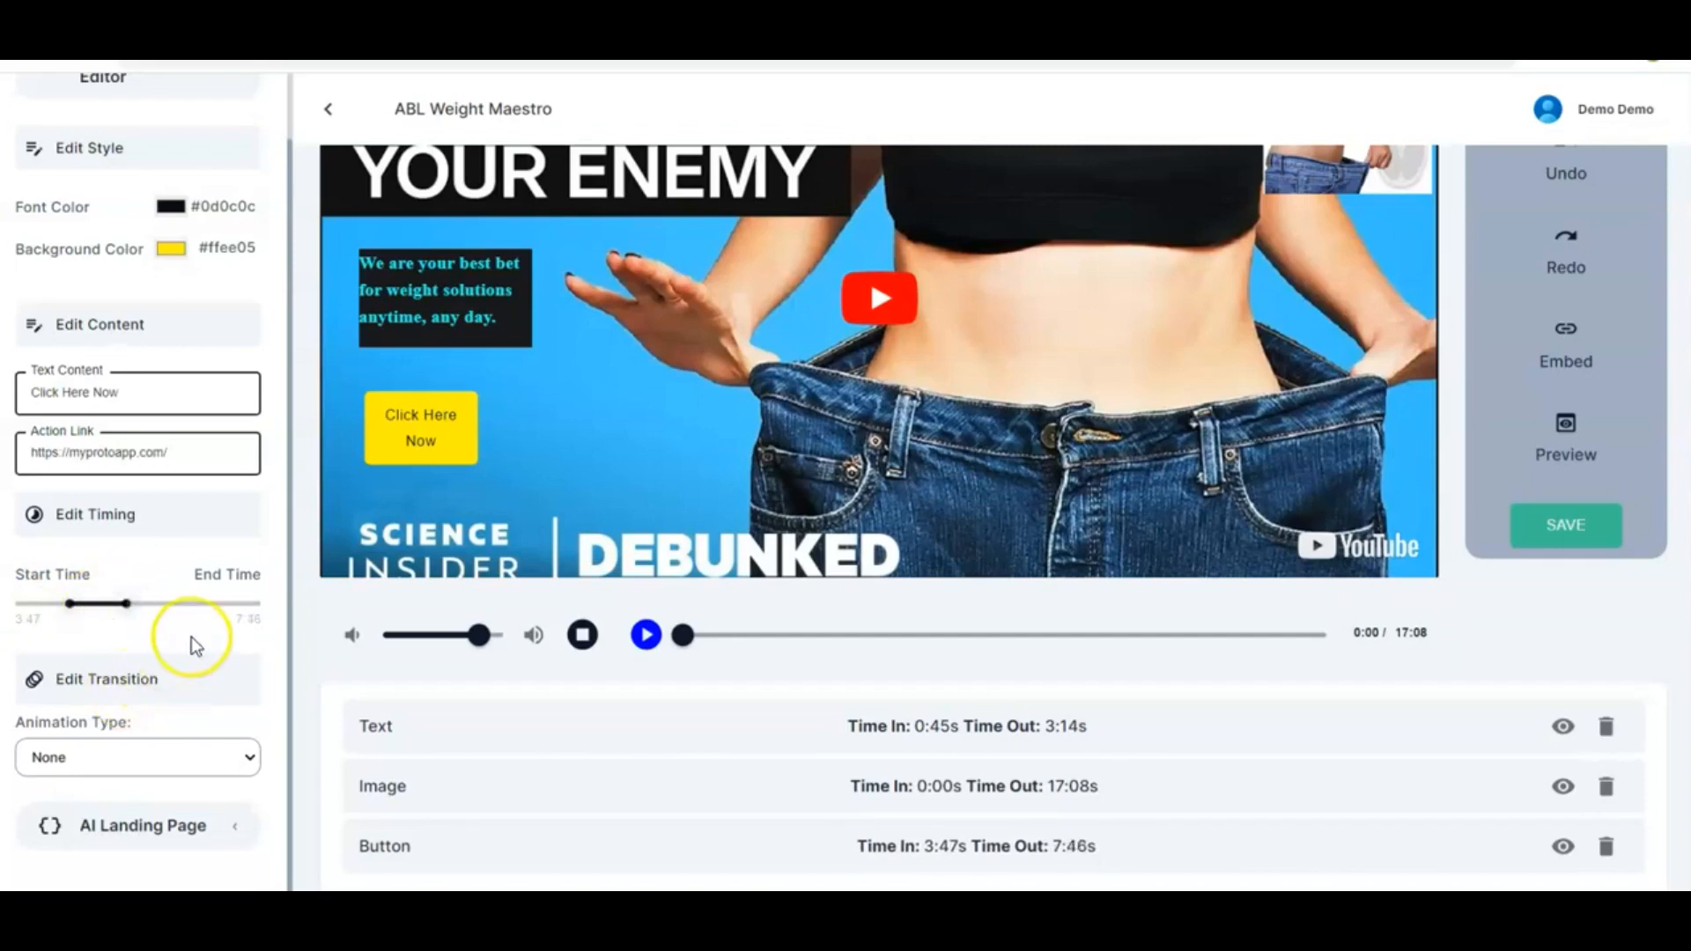
# Set the button's animation type to Rotate
pyautogui.scroll(-1, 188, 642)
pyautogui.click(228, 757)
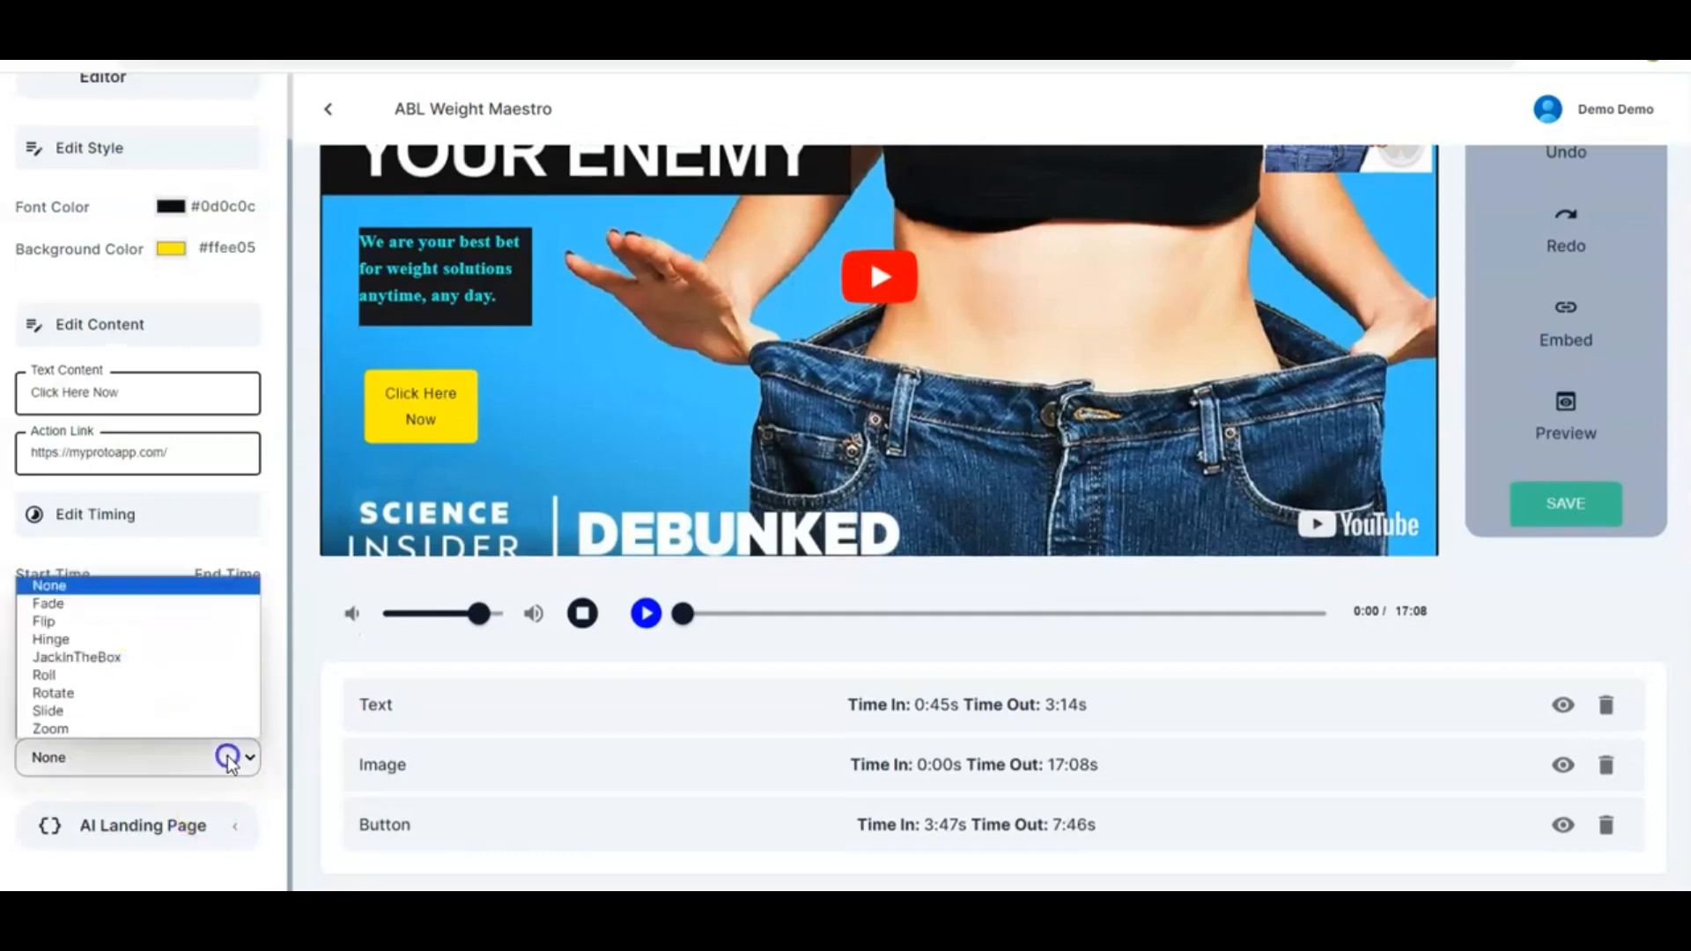
pyautogui.click(114, 605)
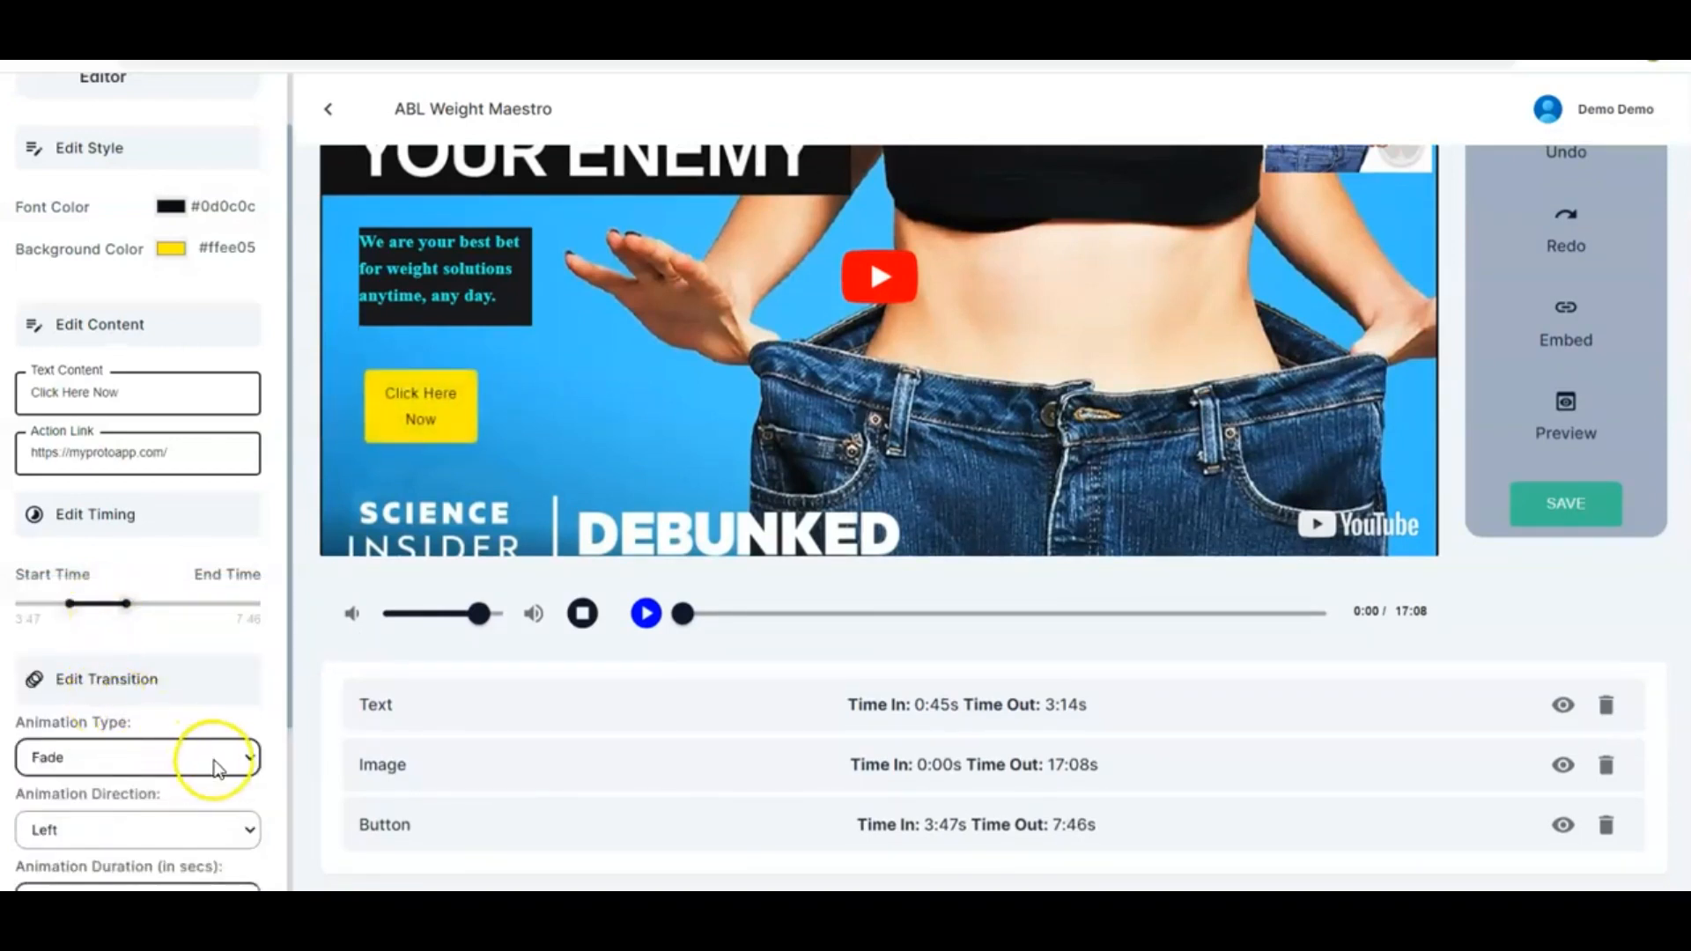
pyautogui.click(214, 759)
pyautogui.click(109, 696)
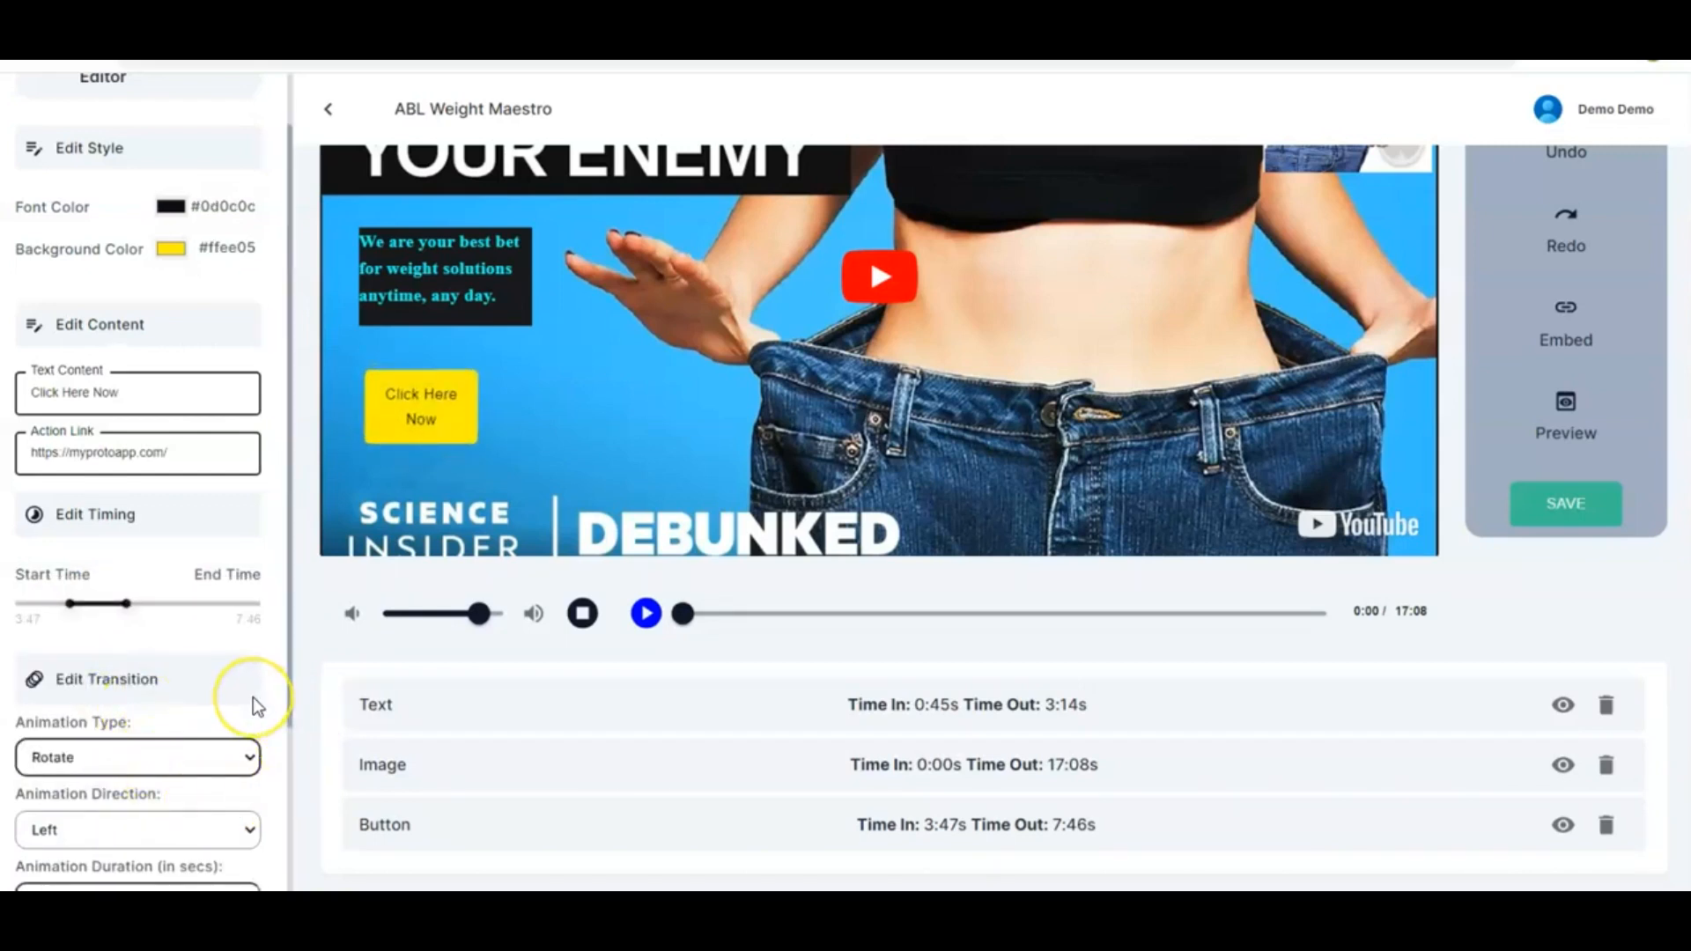
# Close the button editor, add a Subscribe form element to the video and position it at the upper right
pyautogui.scroll(-3, 254, 704)
pyautogui.scroll(5, 252, 695)
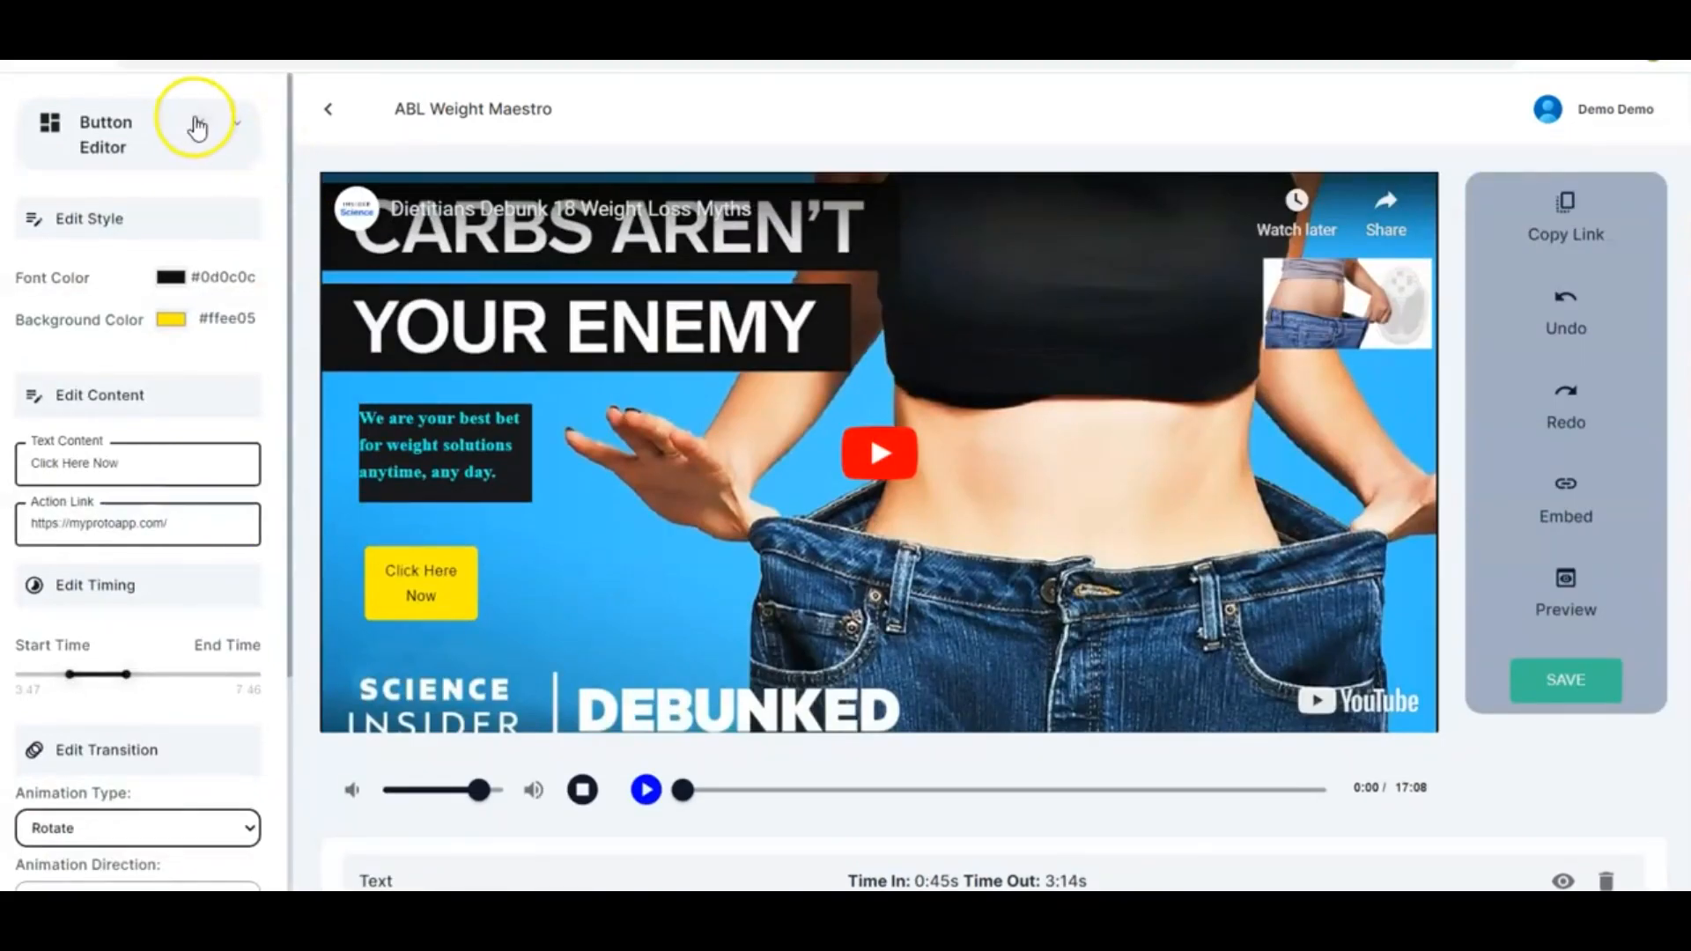
pyautogui.click(199, 122)
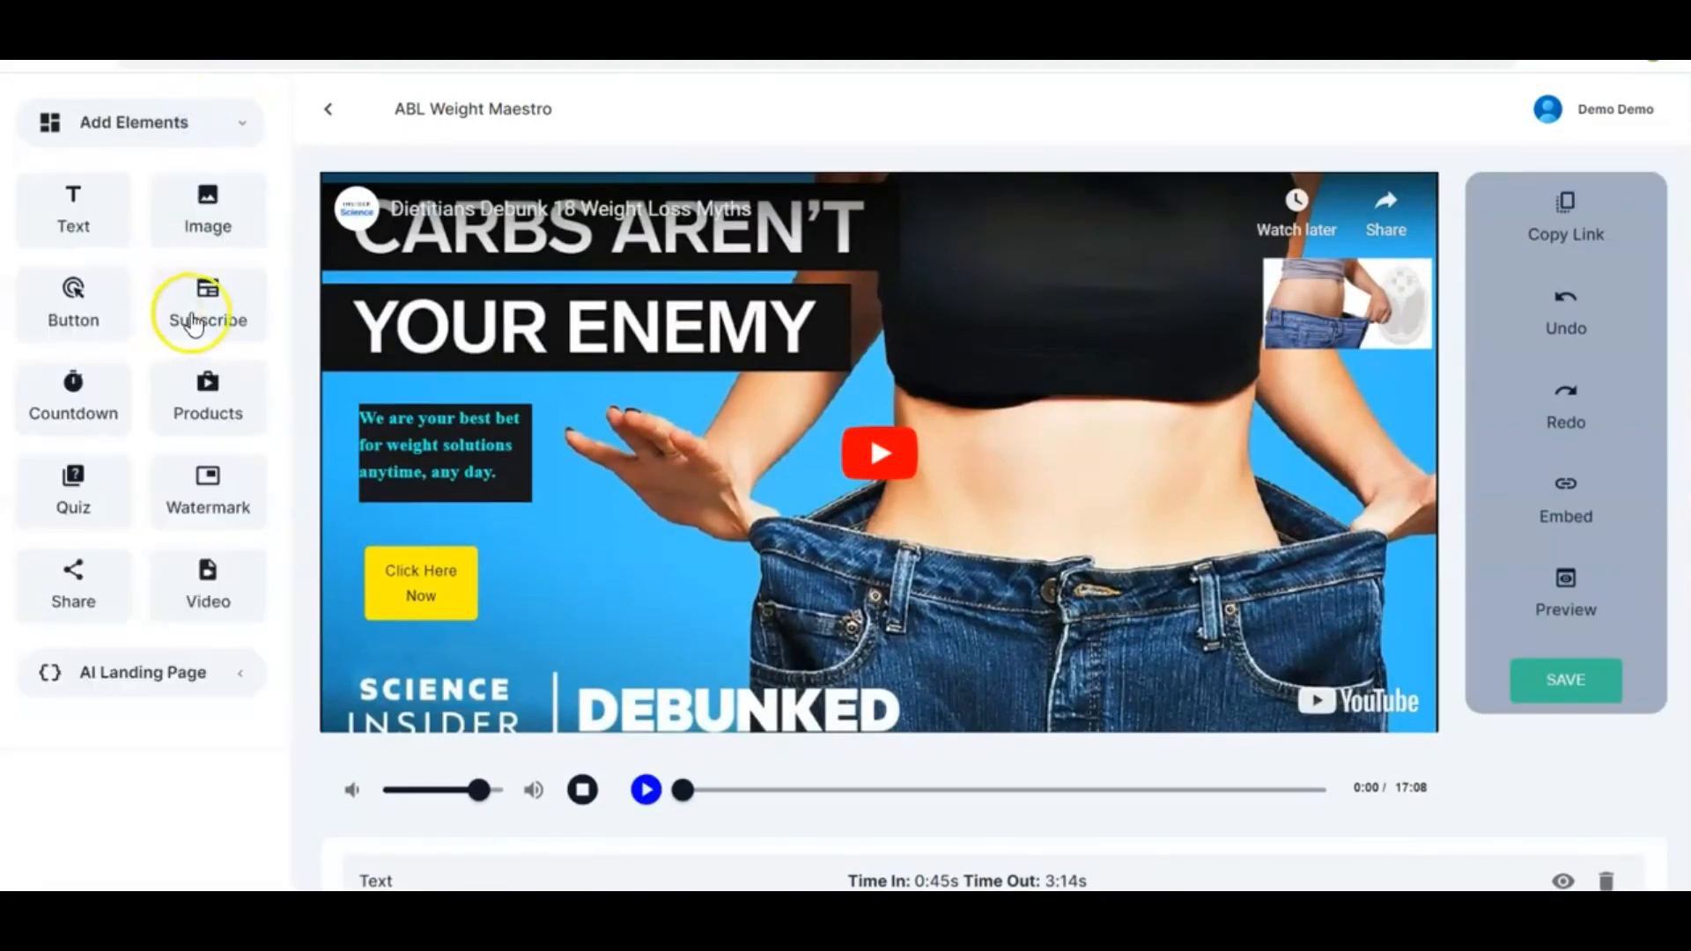
pyautogui.moveTo(209, 315); pyautogui.dragTo(1147, 473)
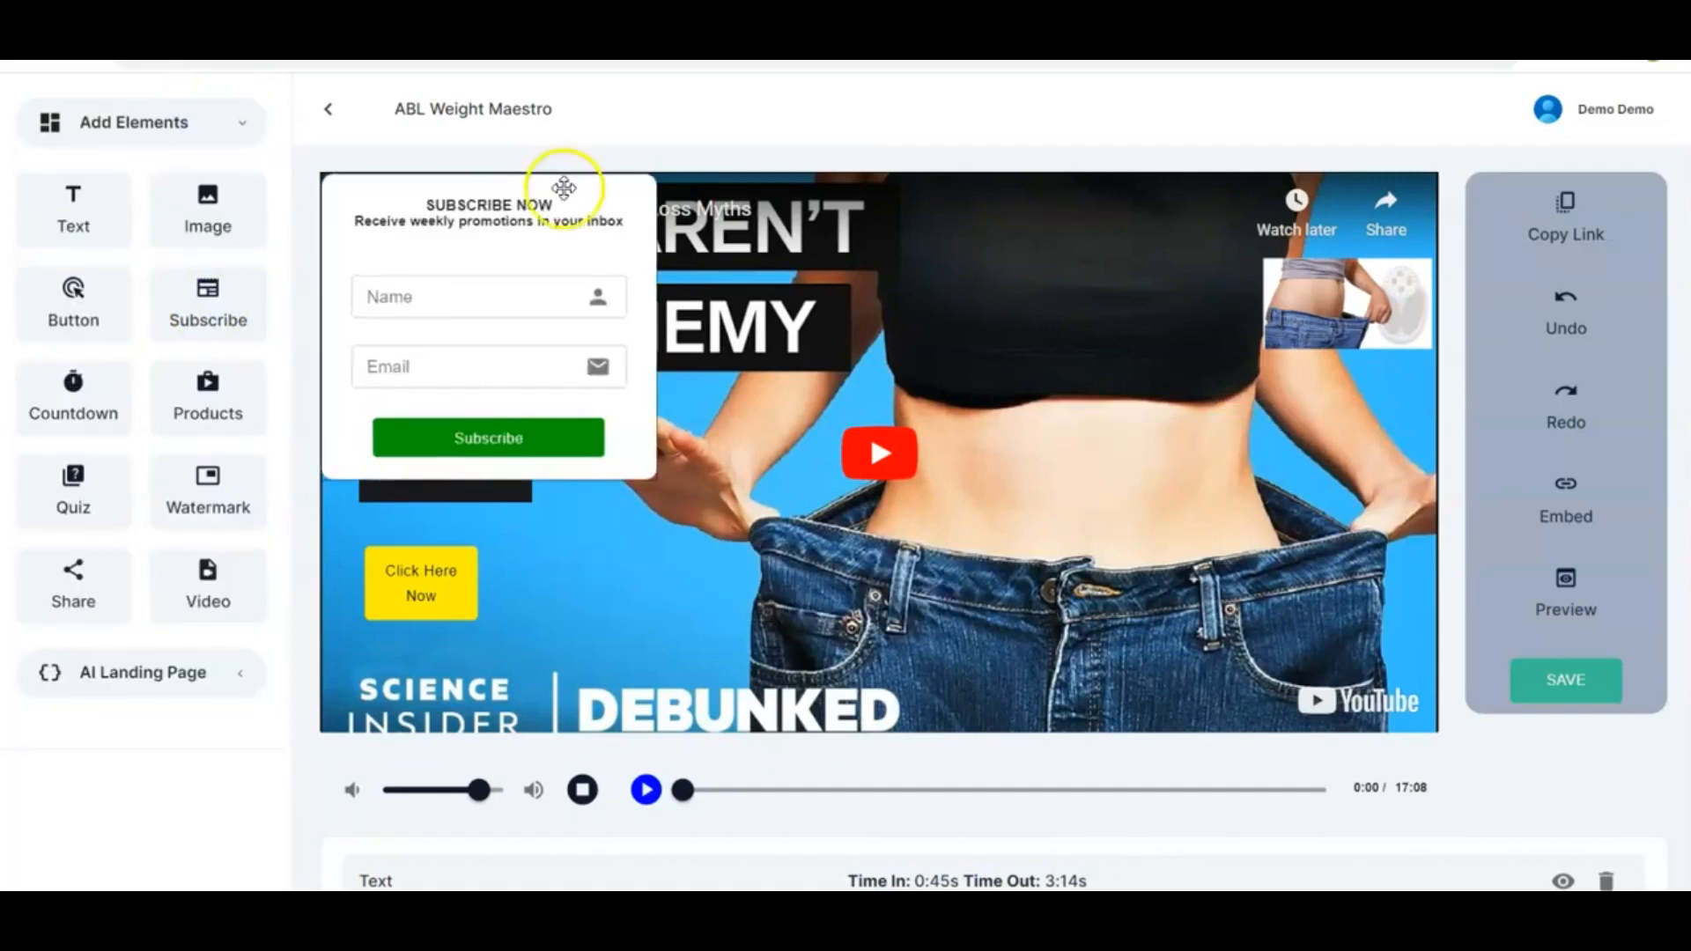
pyautogui.moveTo(529, 240); pyautogui.dragTo(1075, 264)
pyautogui.click(551, 260)
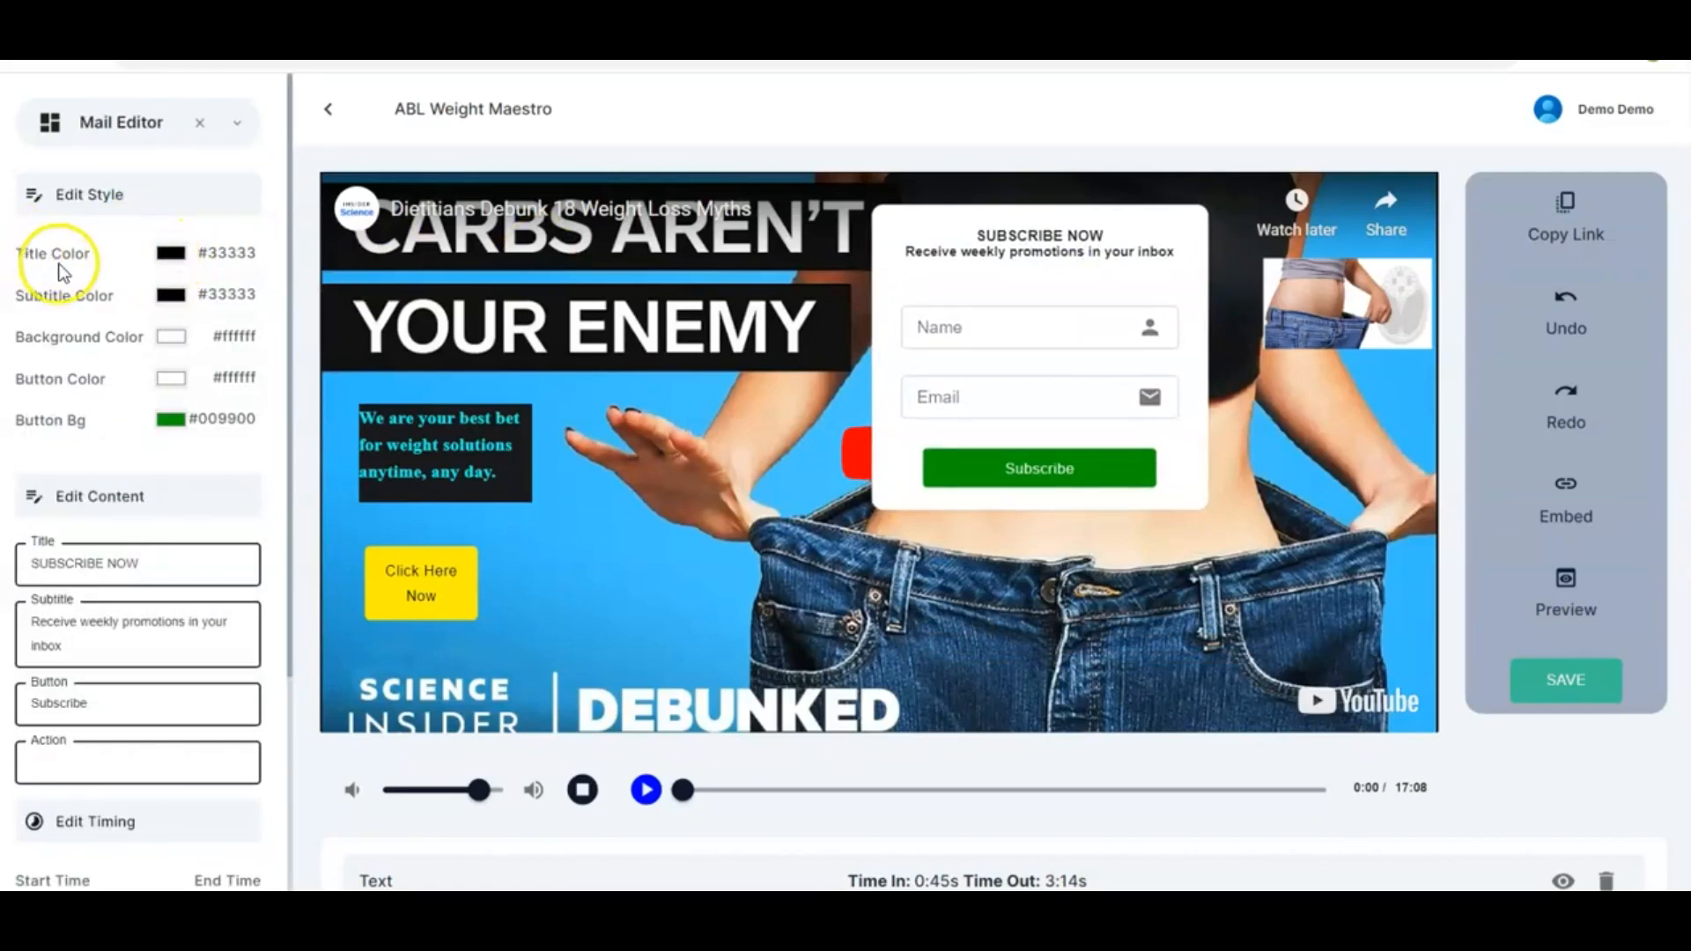
# Set the subscribe form's title colour to red #fb0909
pyautogui.click(179, 255)
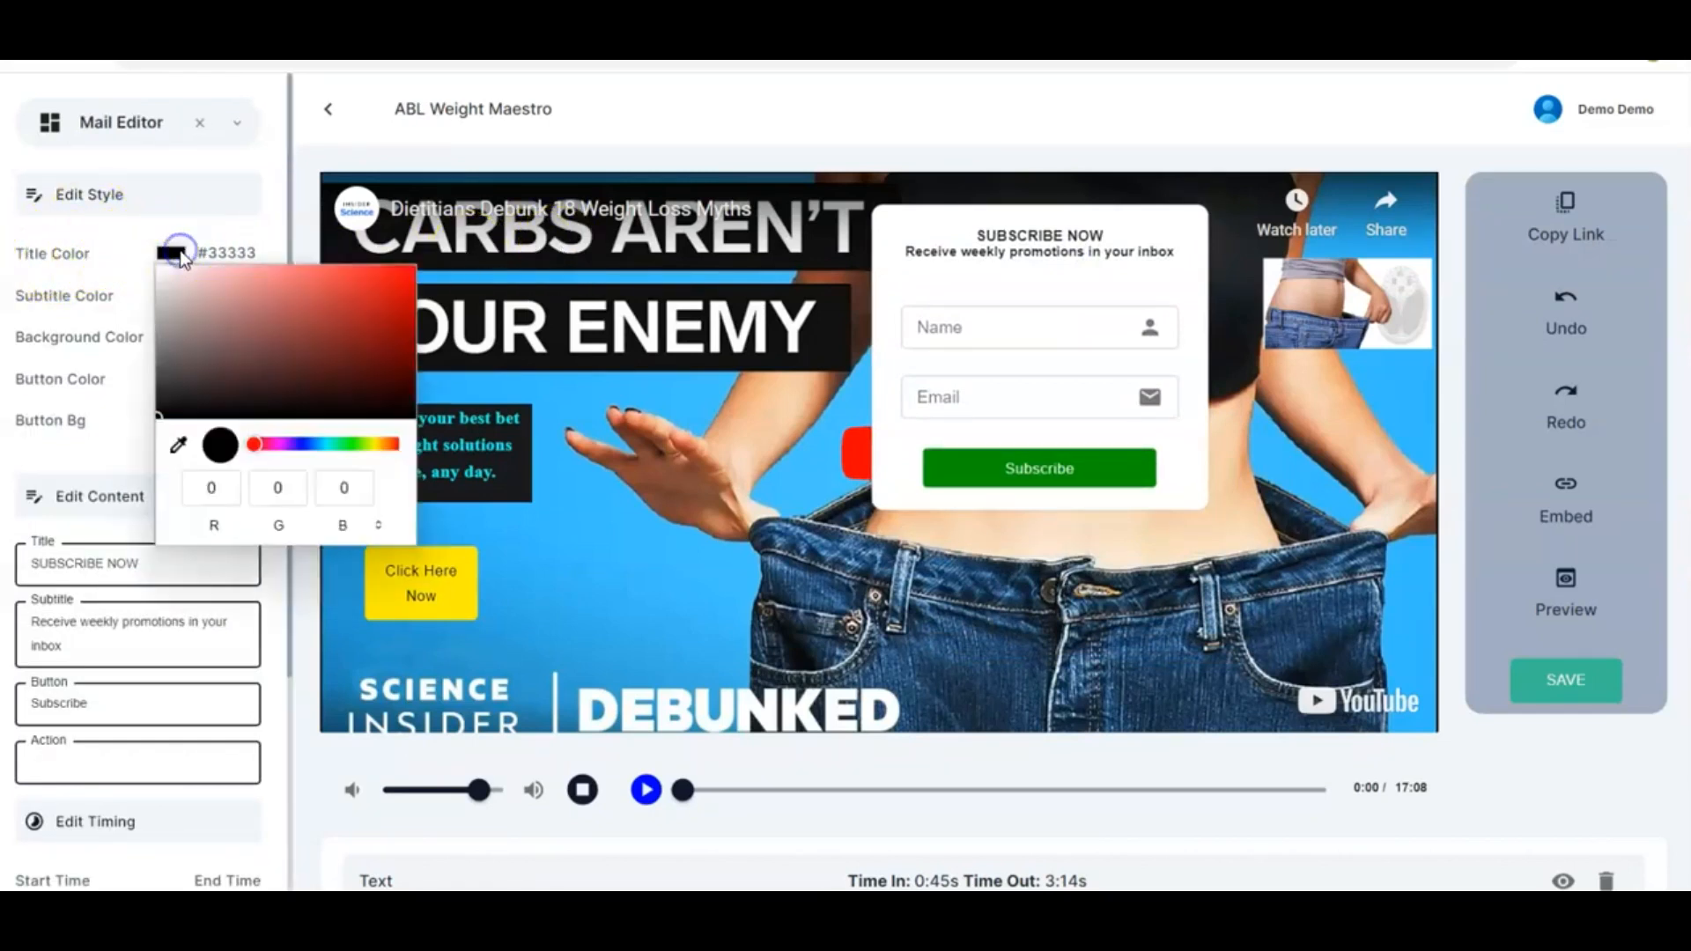
pyautogui.click(406, 270)
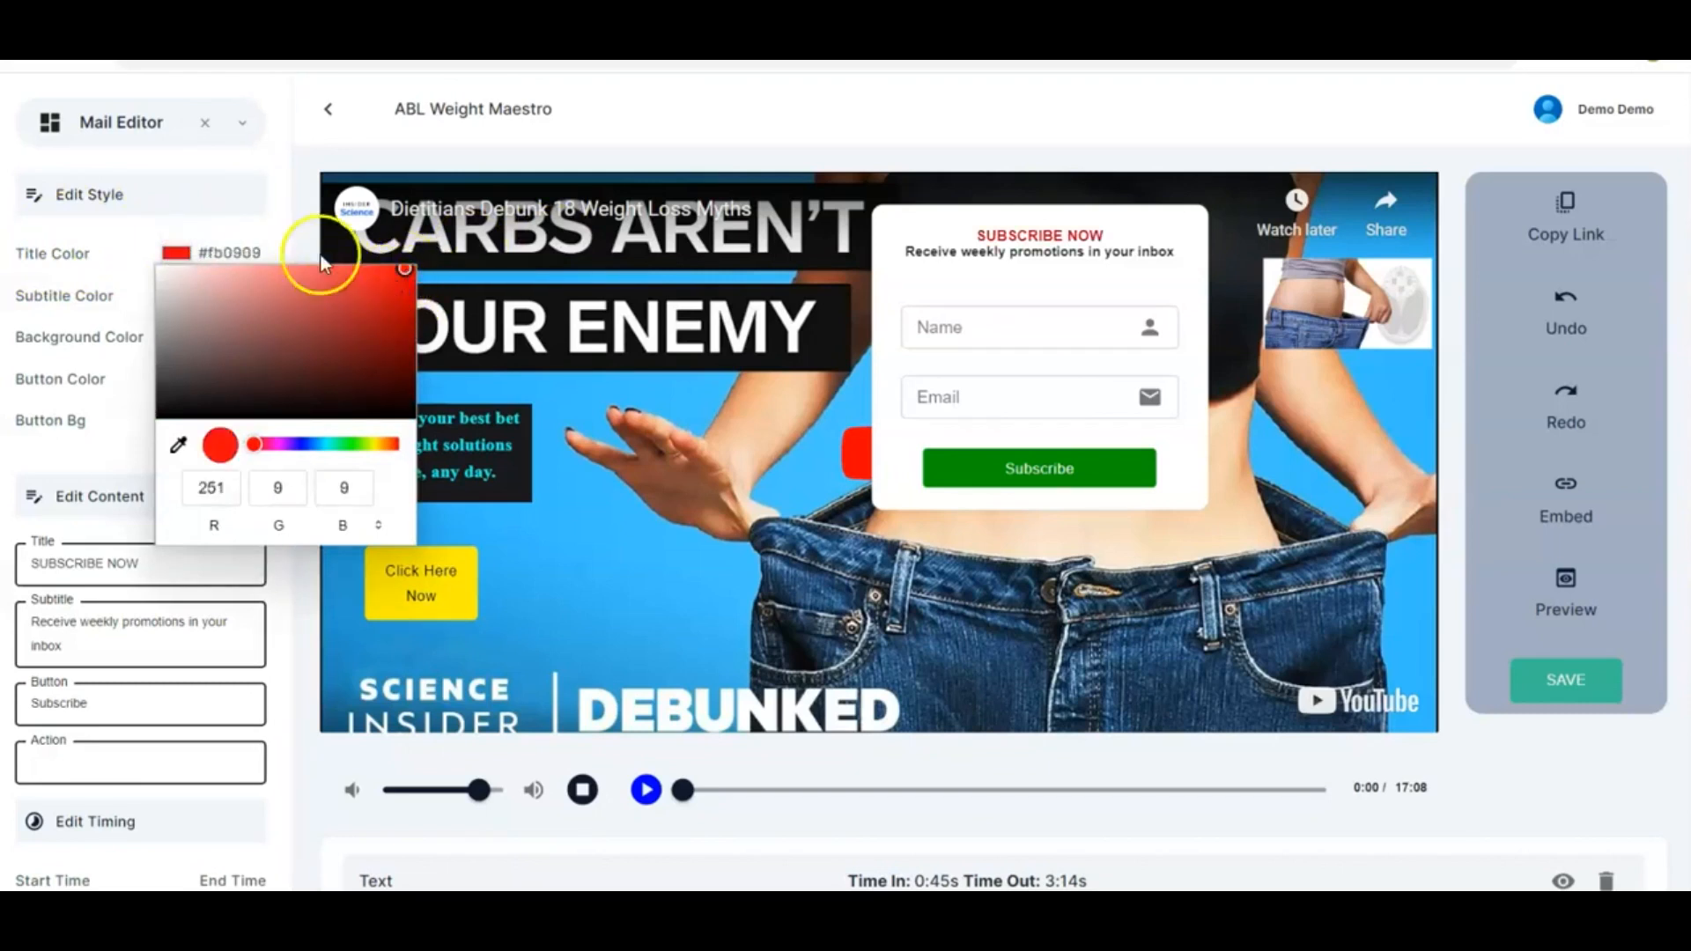
pyautogui.click(280, 231)
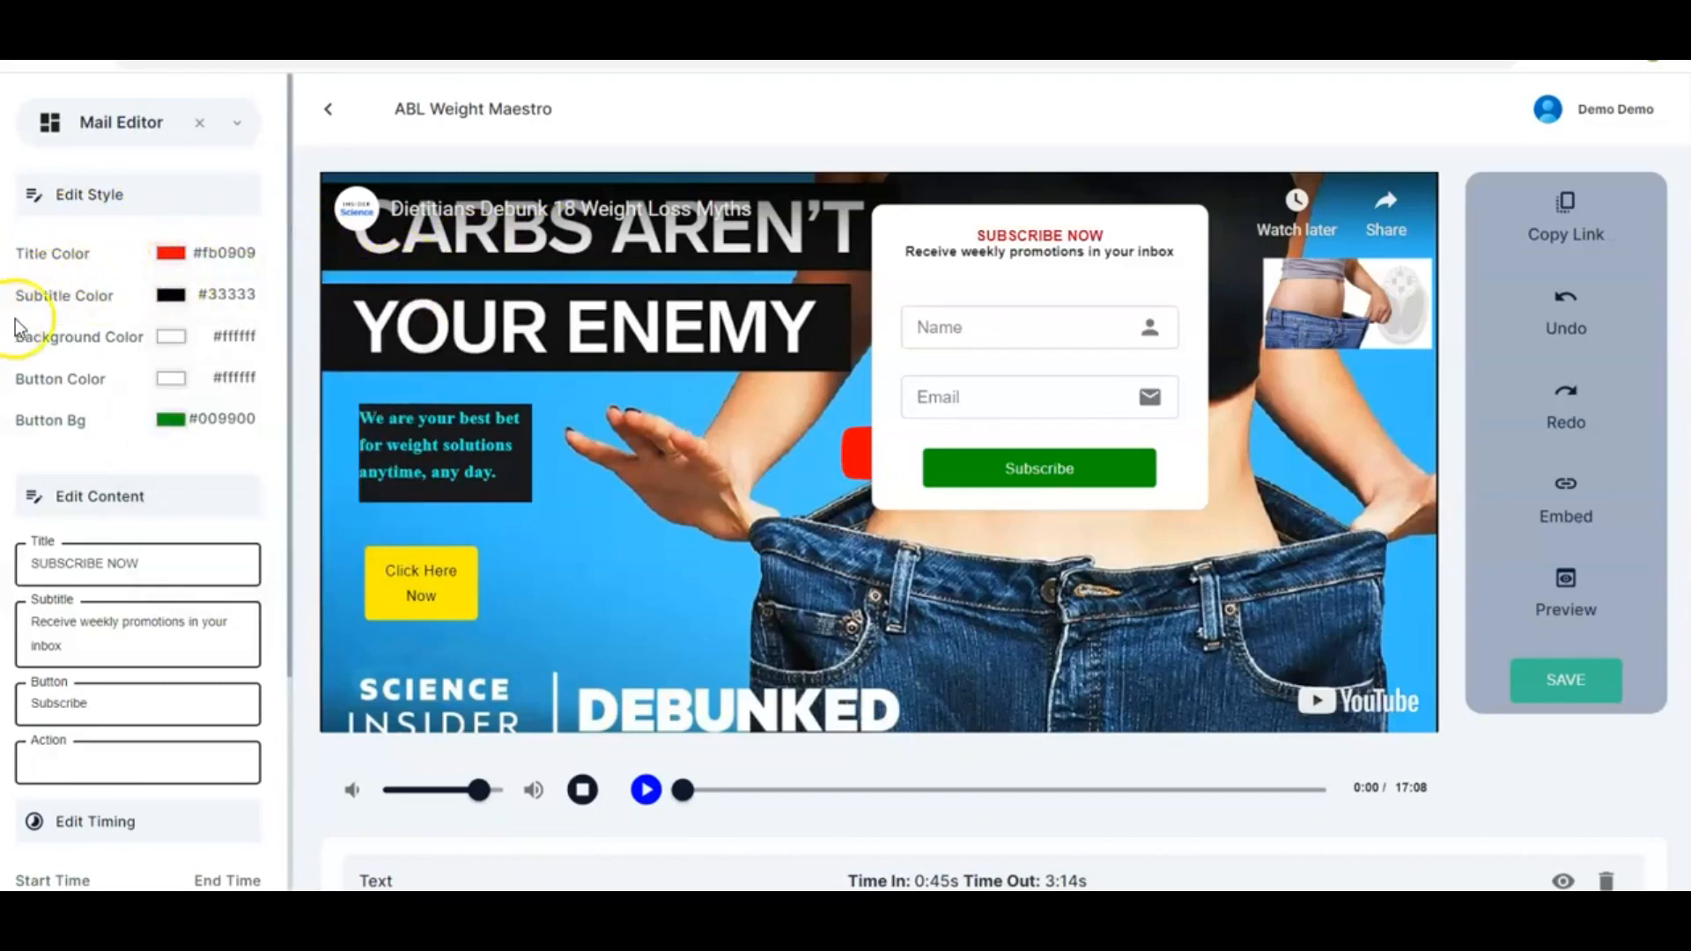
# Set the subscribe form's subtitle colour to green #21f505
pyautogui.click(169, 296)
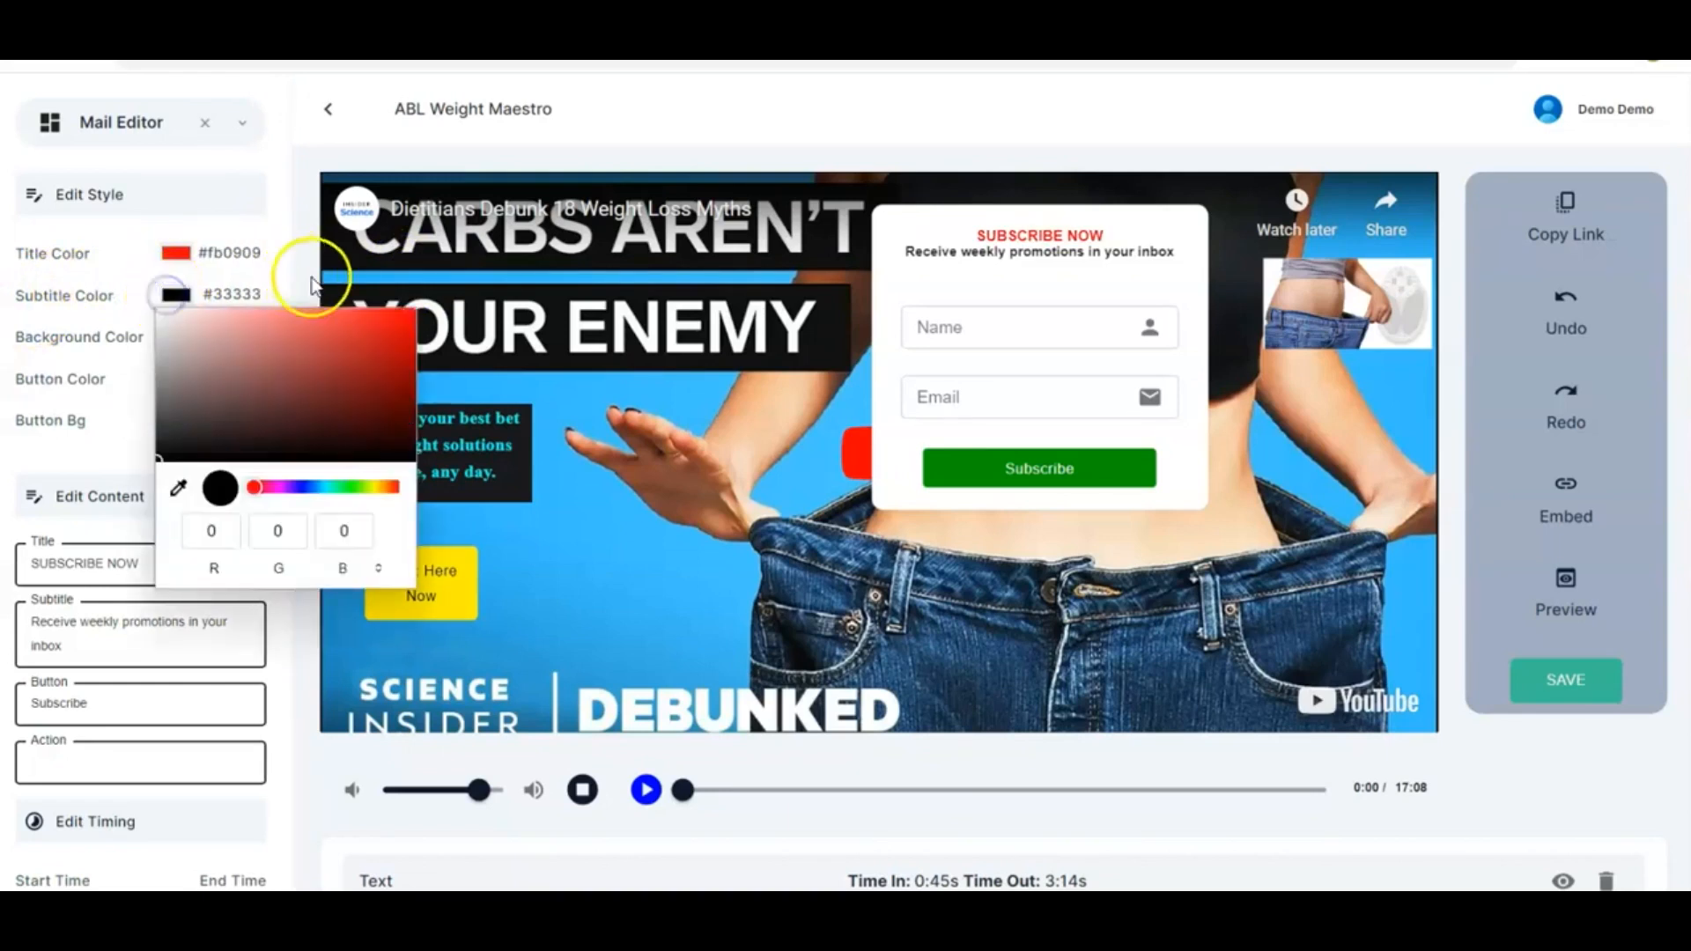
pyautogui.click(355, 484)
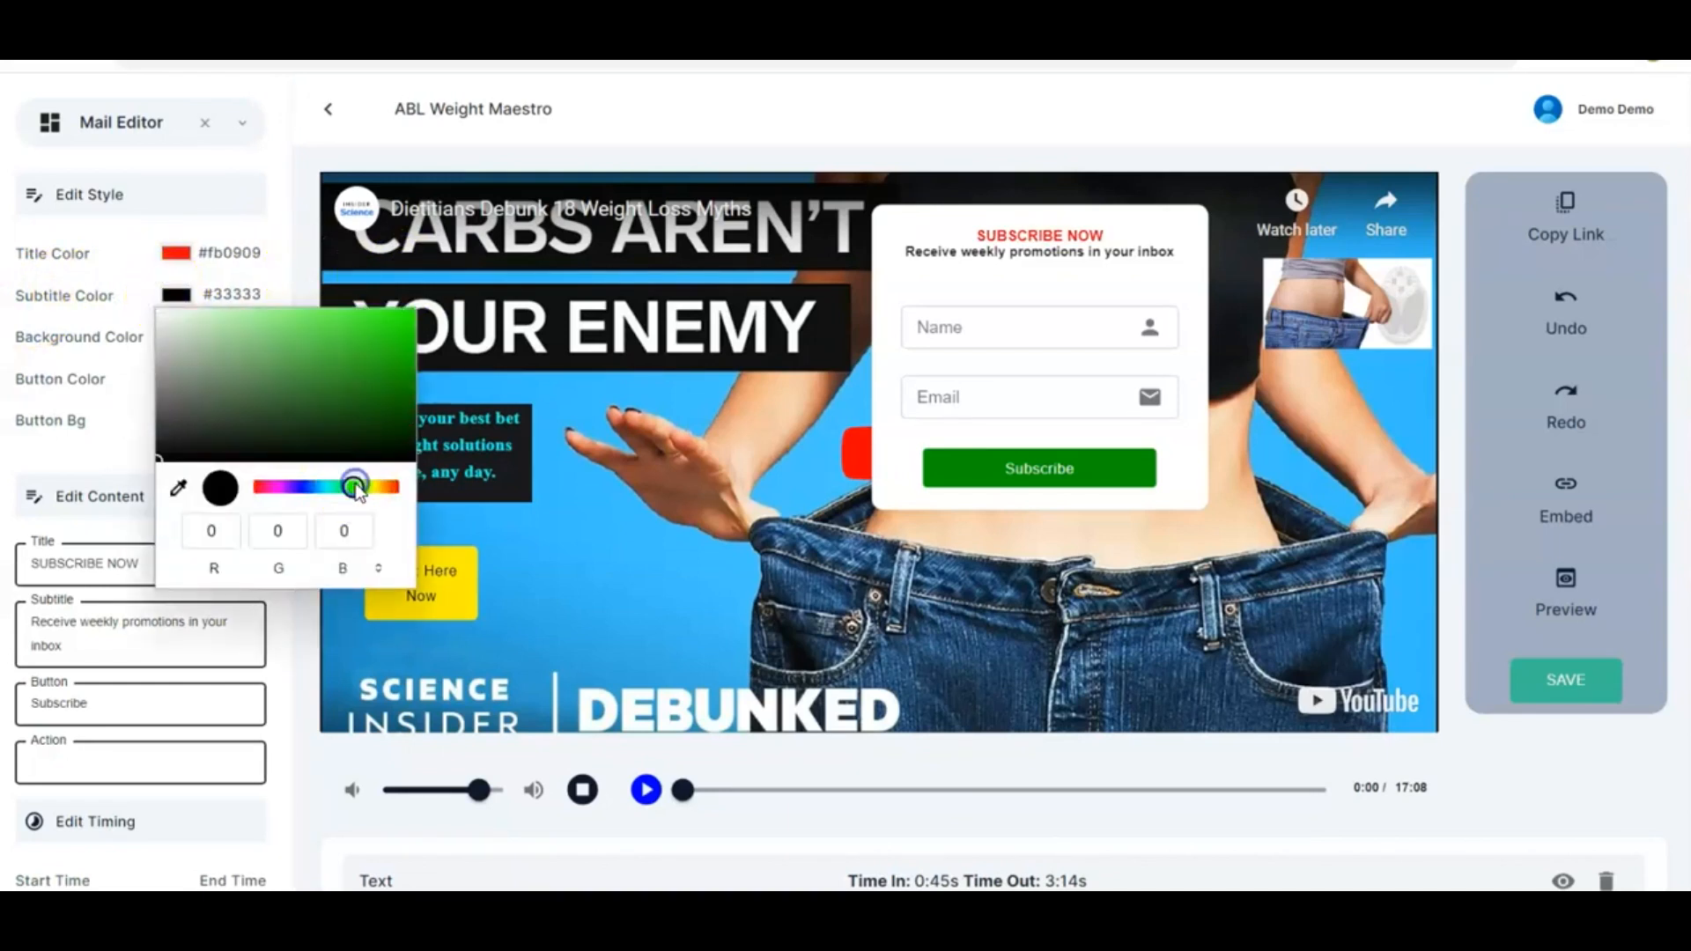
pyautogui.click(408, 315)
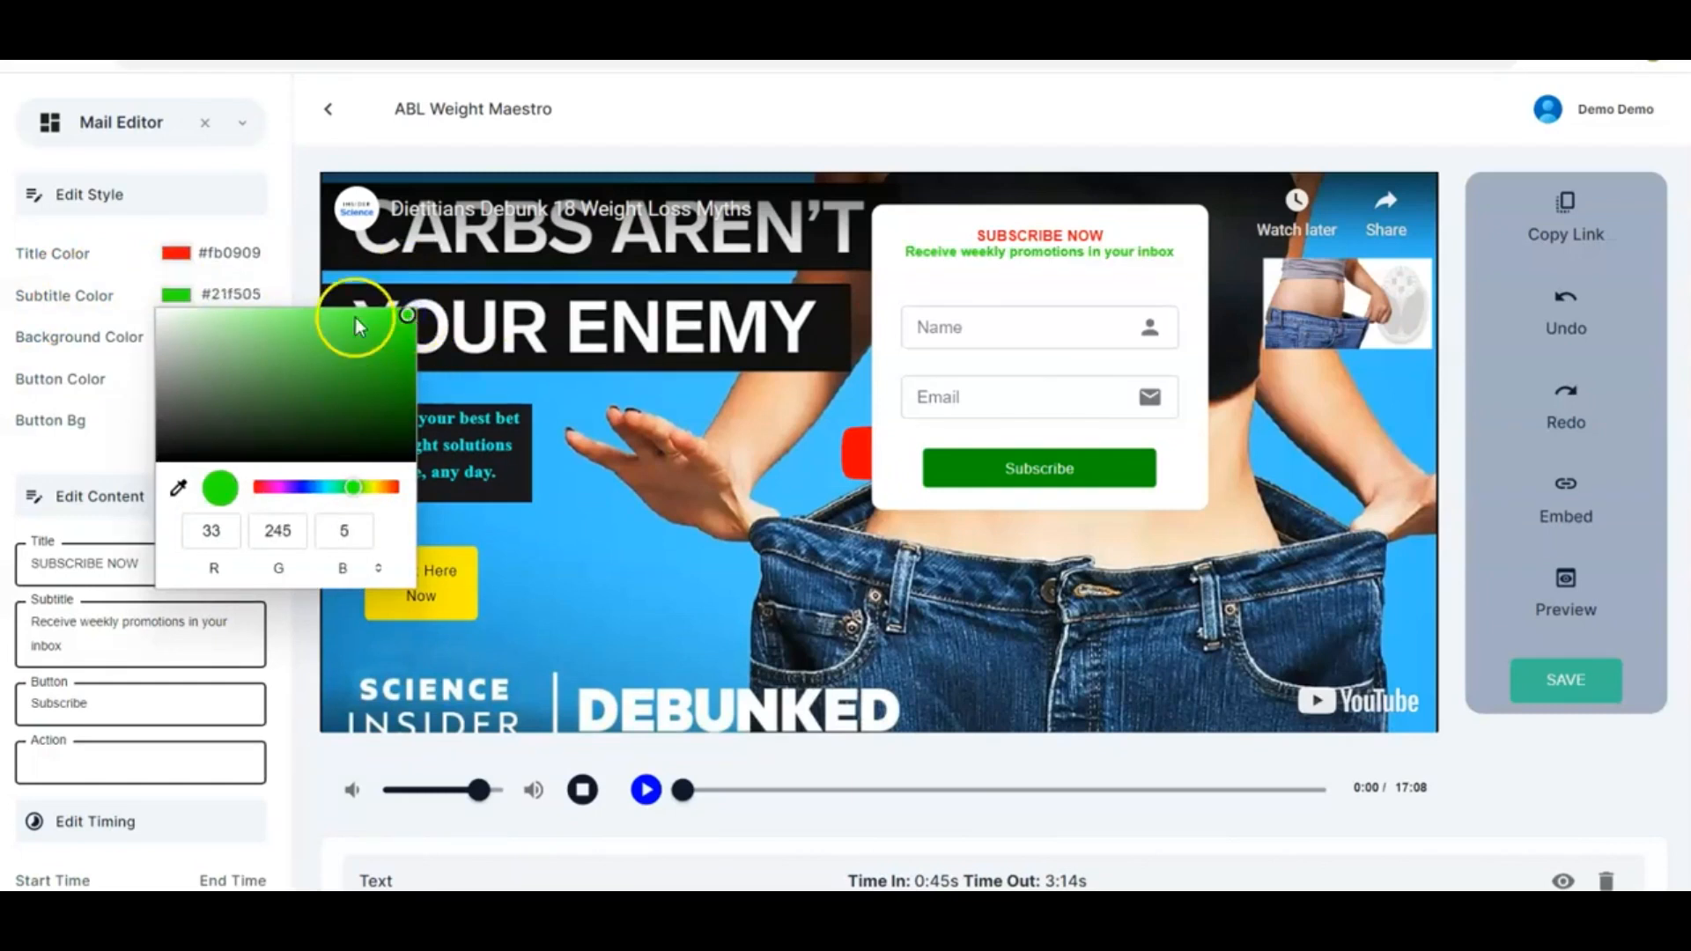
pyautogui.click(280, 277)
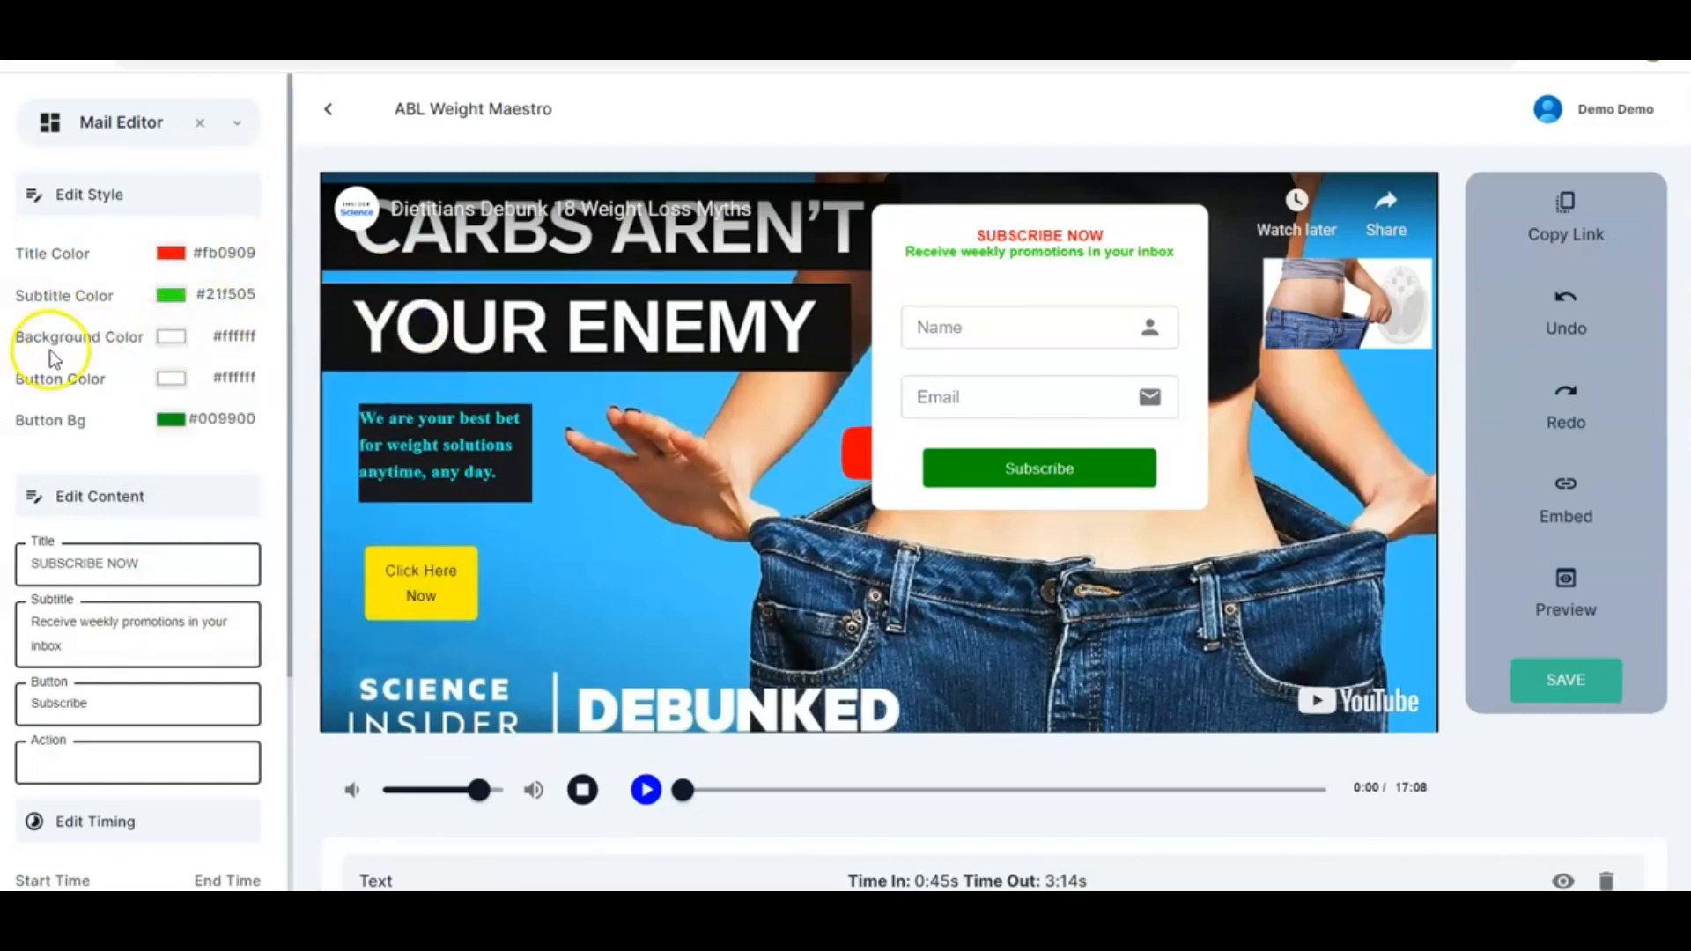
pyautogui.click(171, 337)
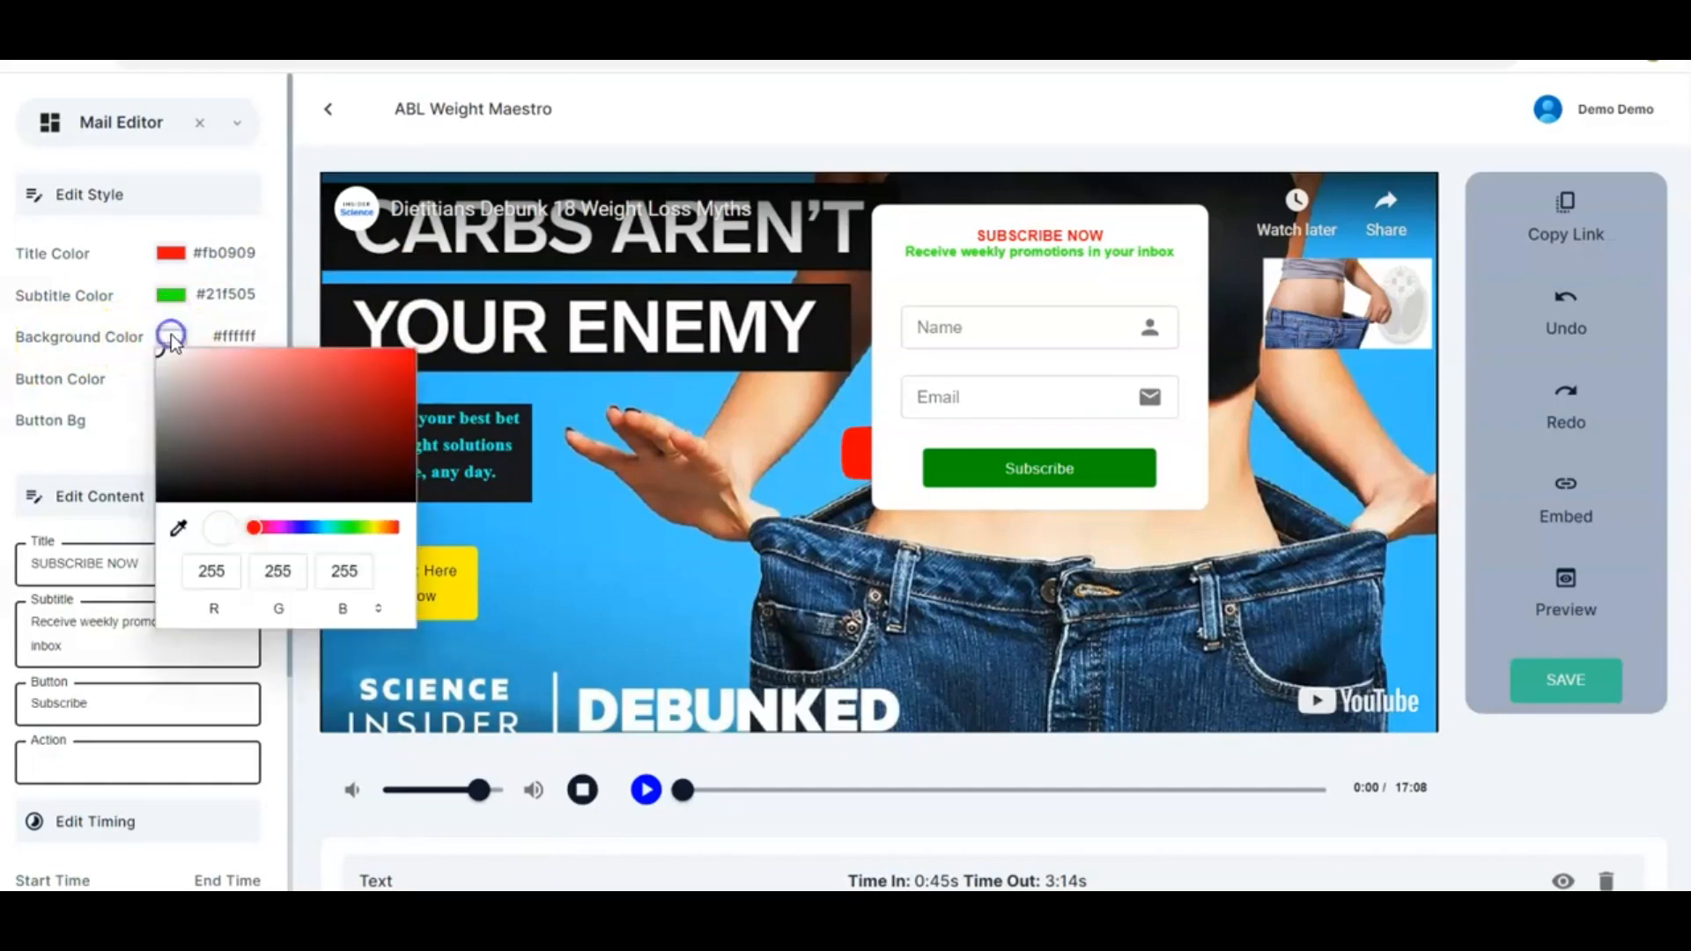
pyautogui.click(162, 491)
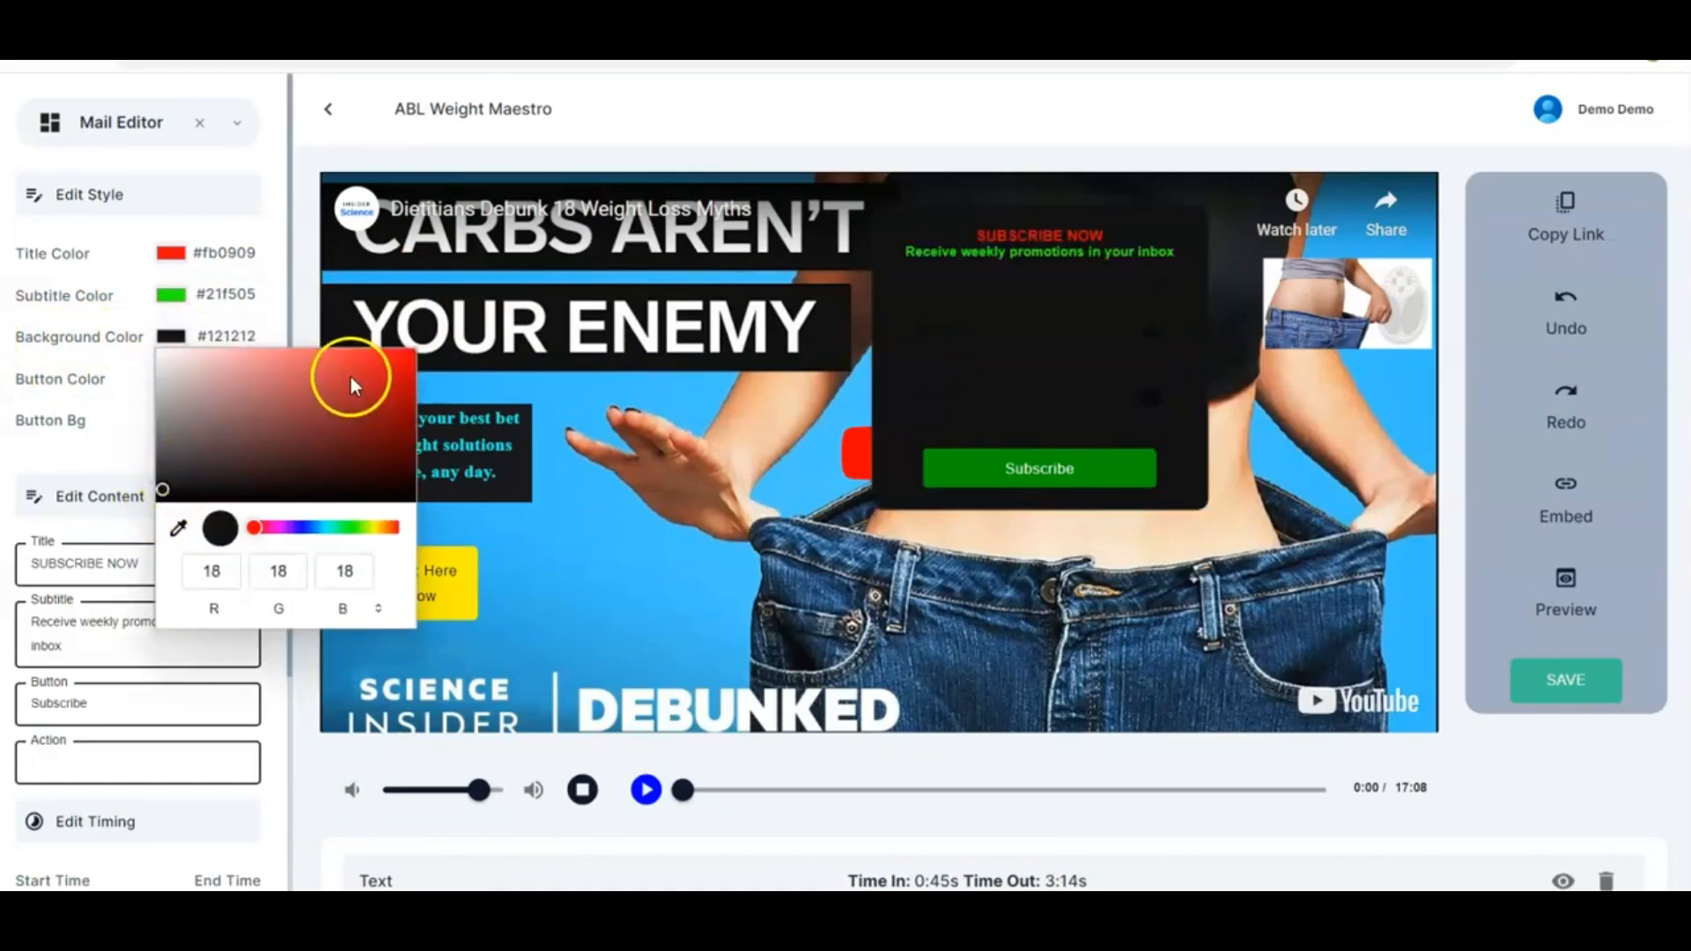
pyautogui.click(161, 351)
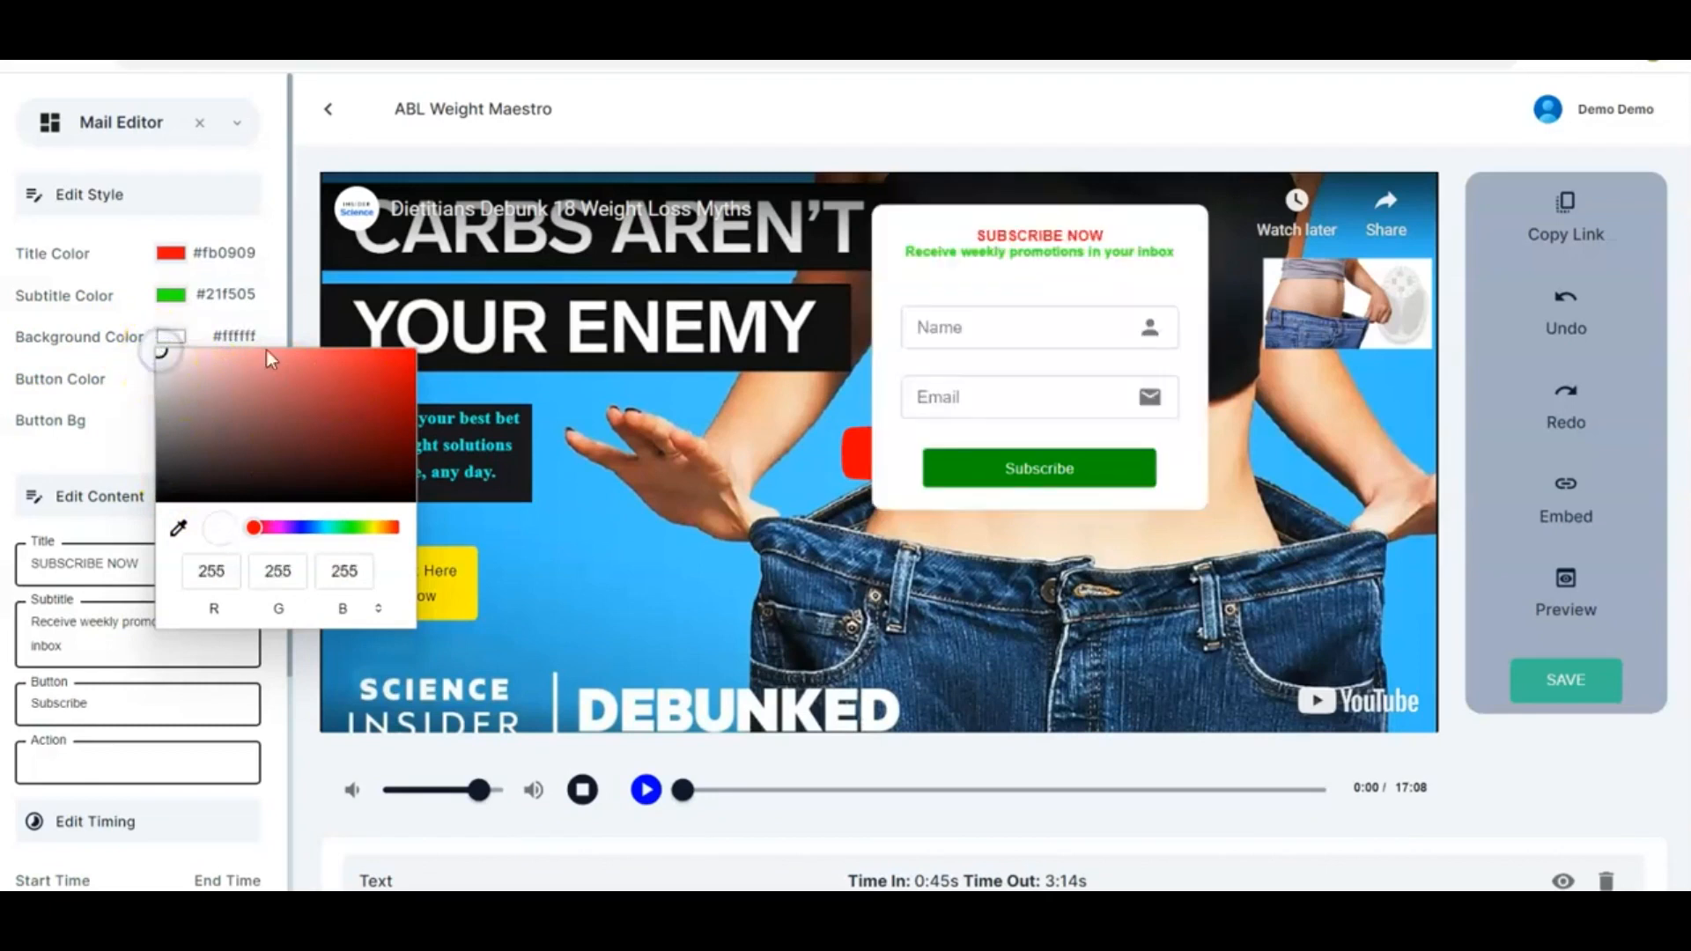
pyautogui.click(270, 317)
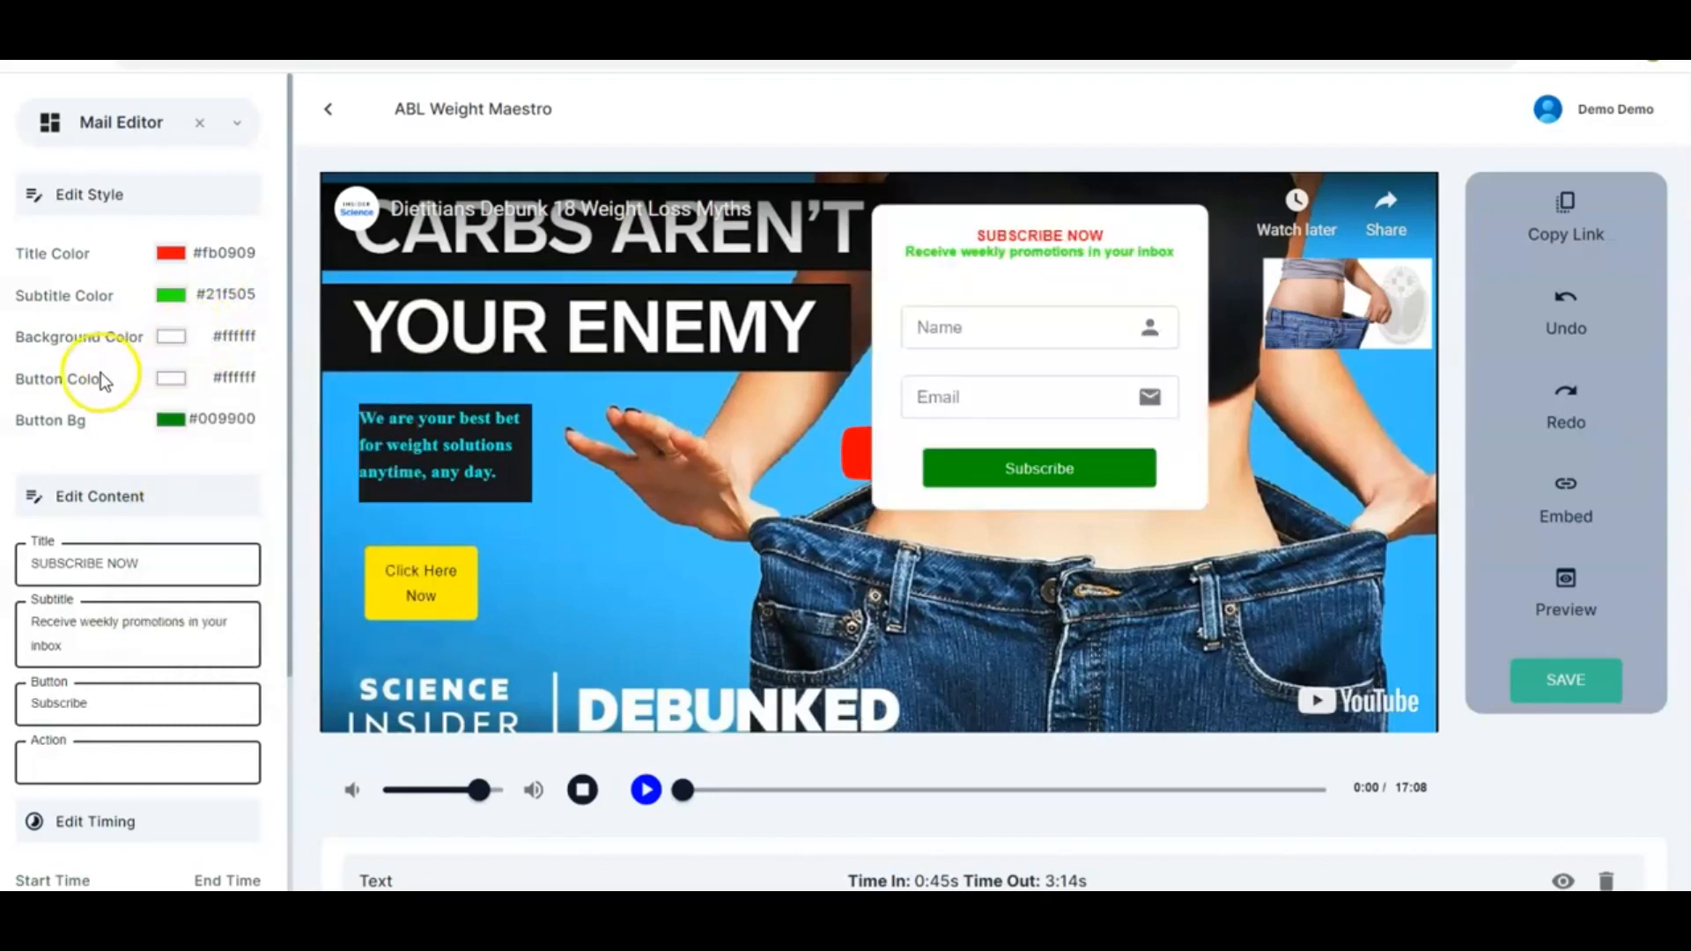
# Set the subscribe form's button text colour to near-white #fefbfb
pyautogui.click(173, 377)
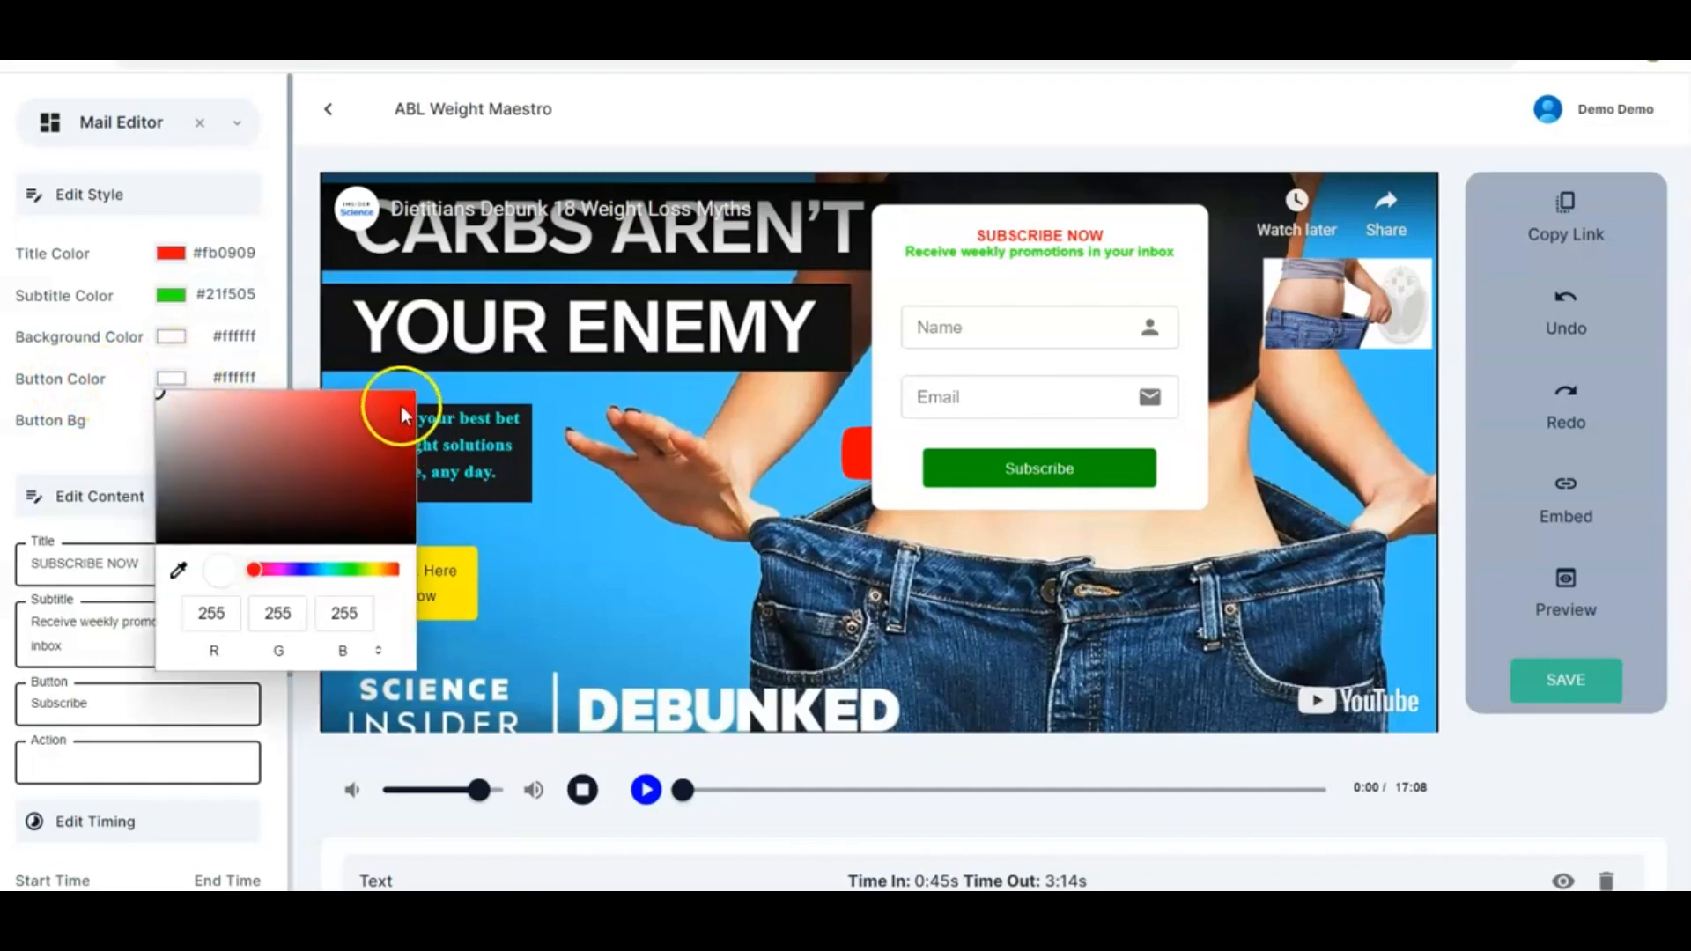
pyautogui.click(391, 388)
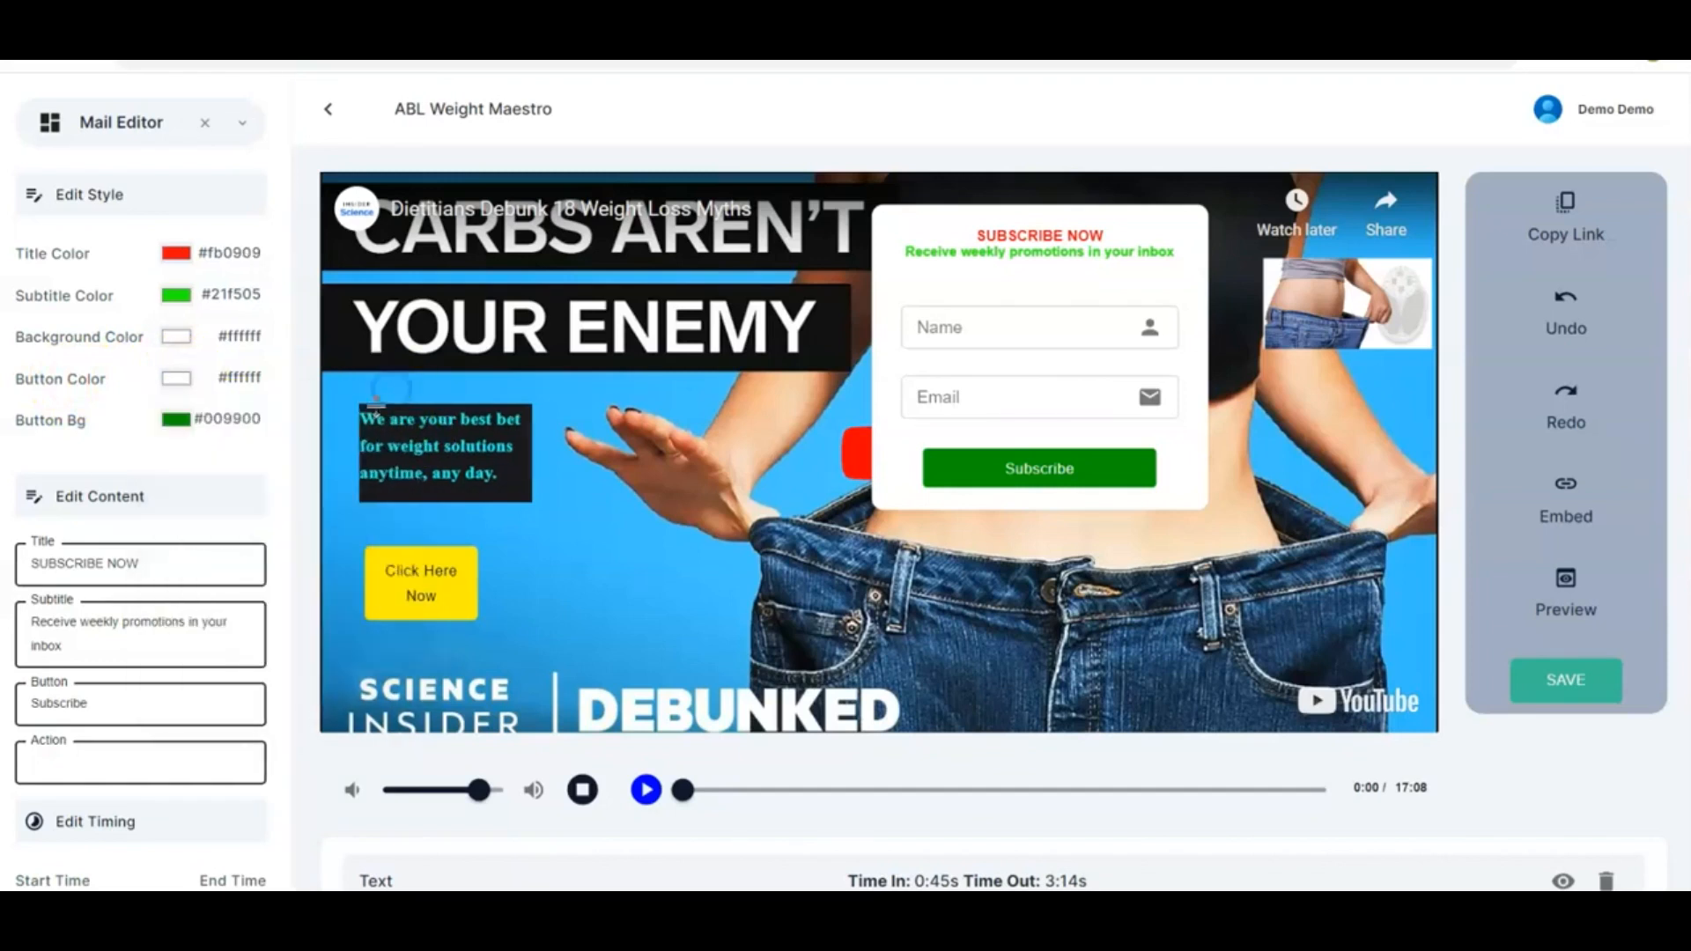
pyautogui.click(179, 387)
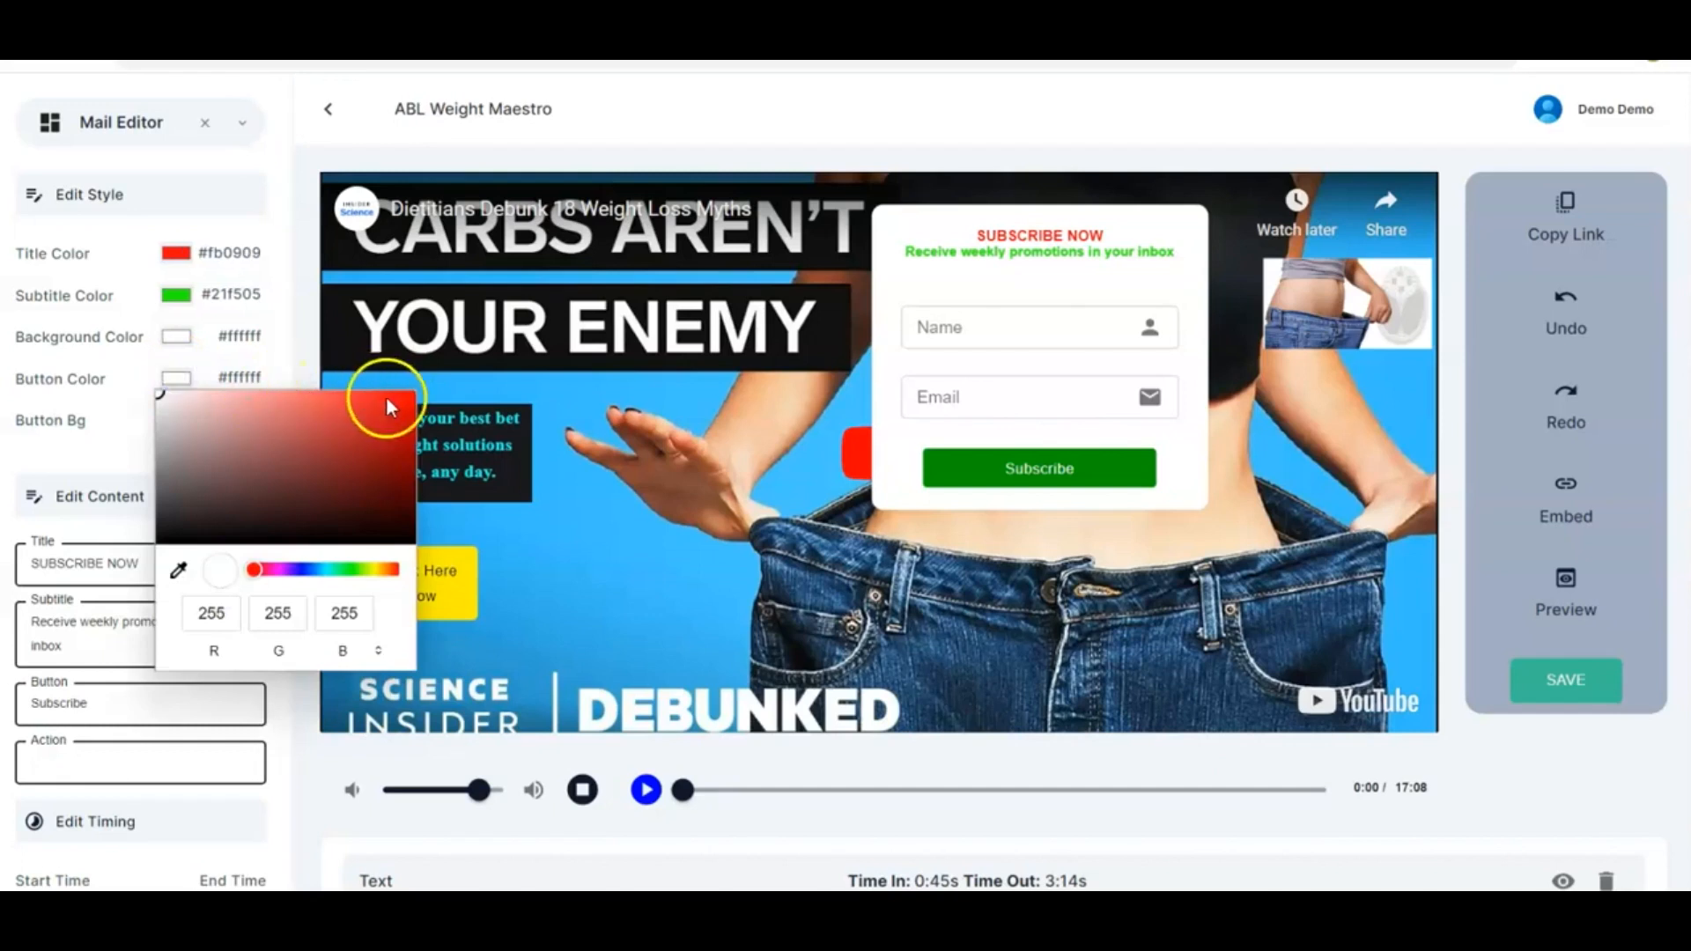
pyautogui.click(391, 401)
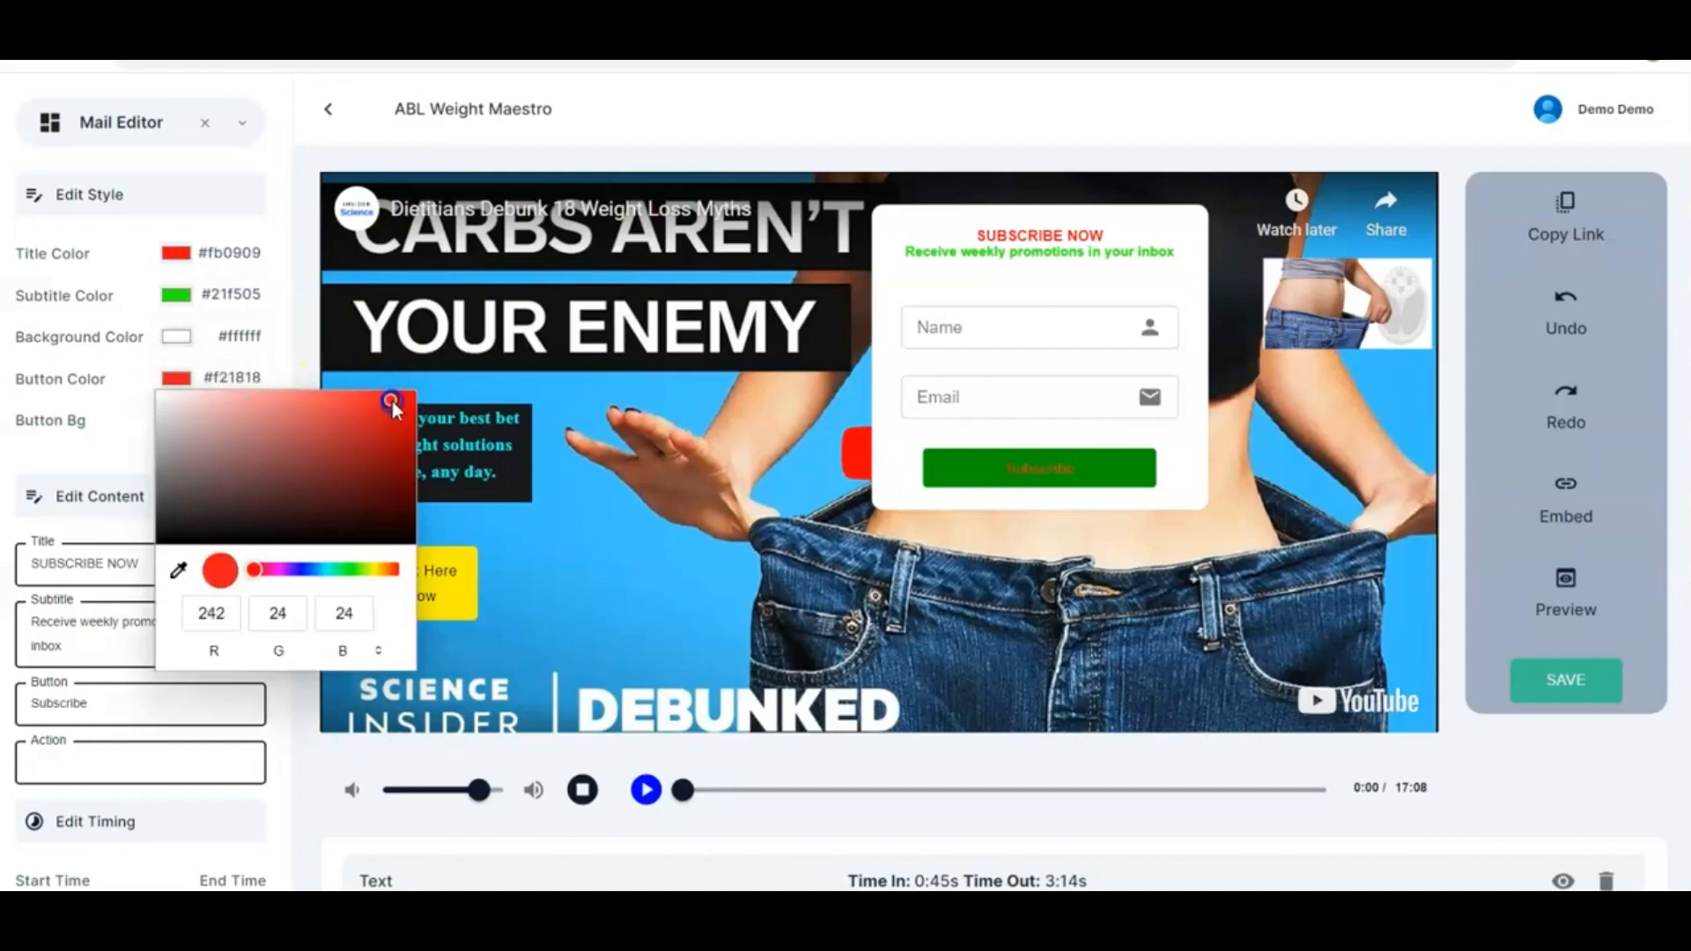
pyautogui.click(162, 393)
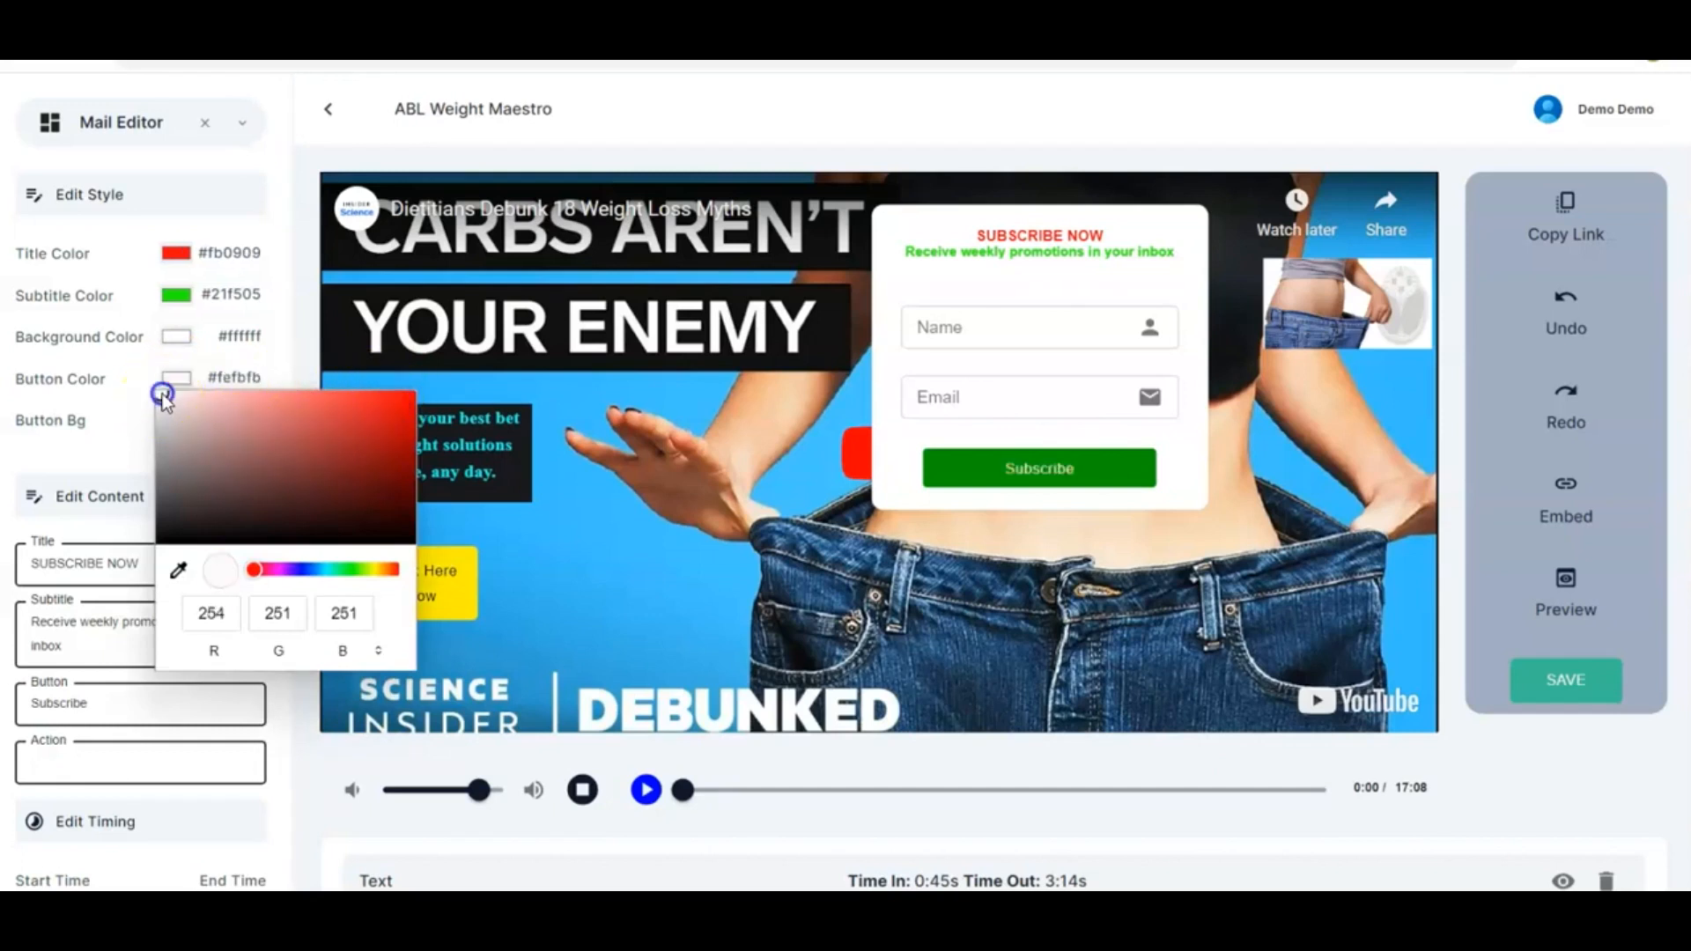
pyautogui.click(271, 340)
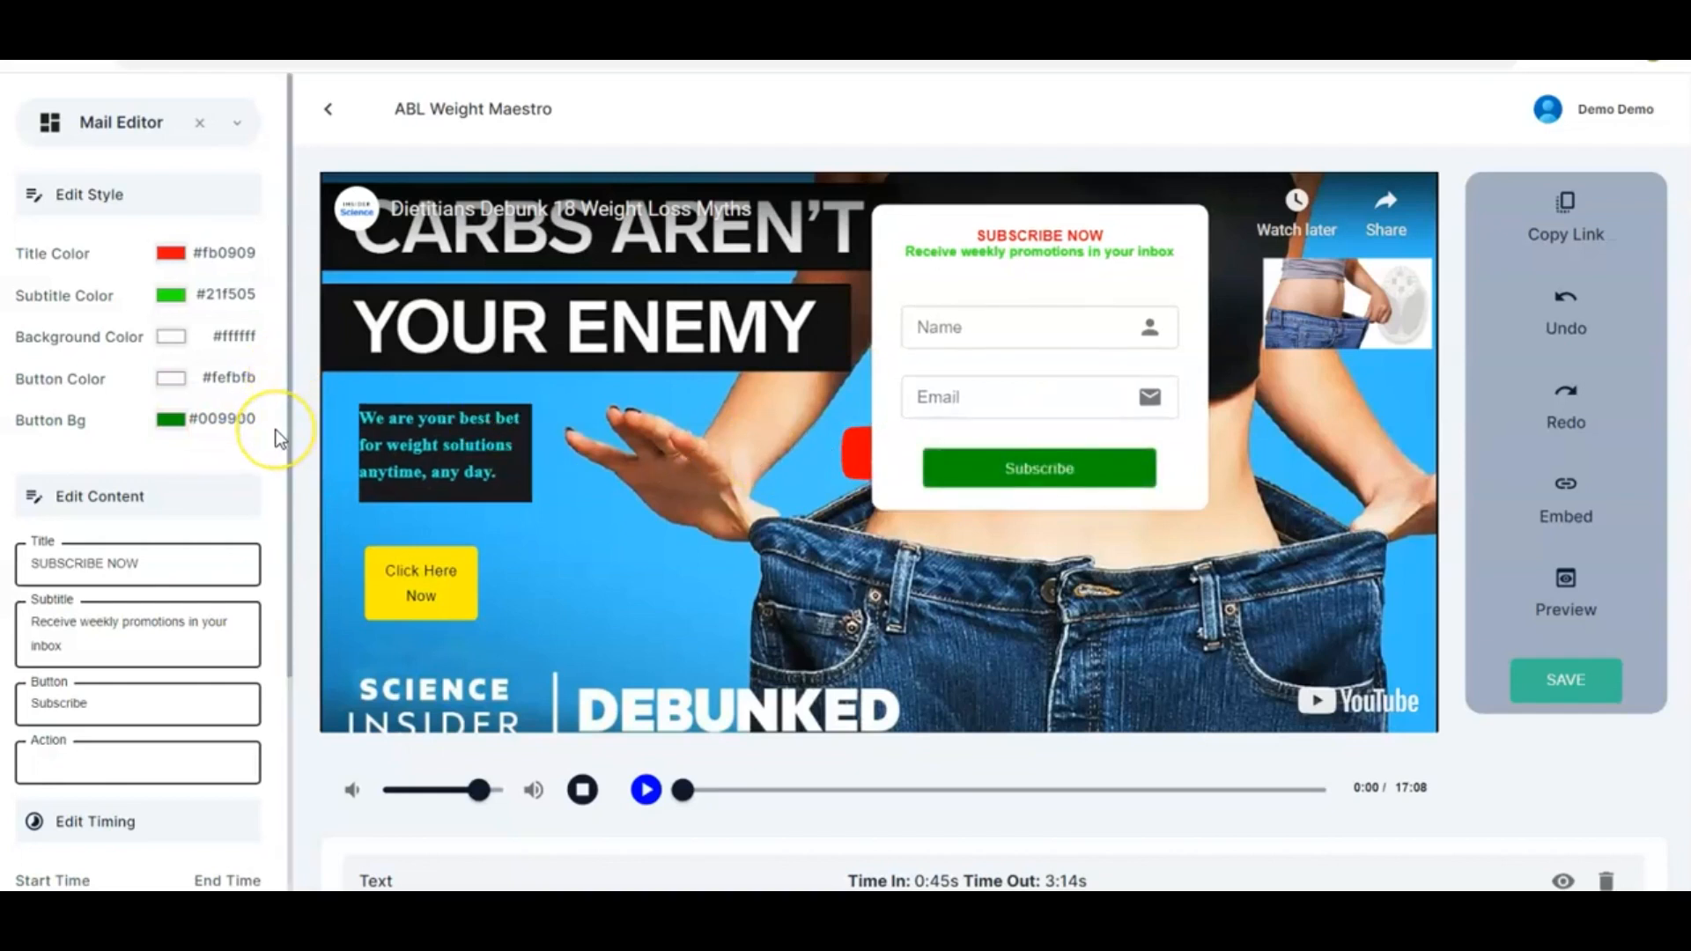
# Set the subscribe form's button background colour to bright red #ff0a0a
pyautogui.scroll(-1, 274, 429)
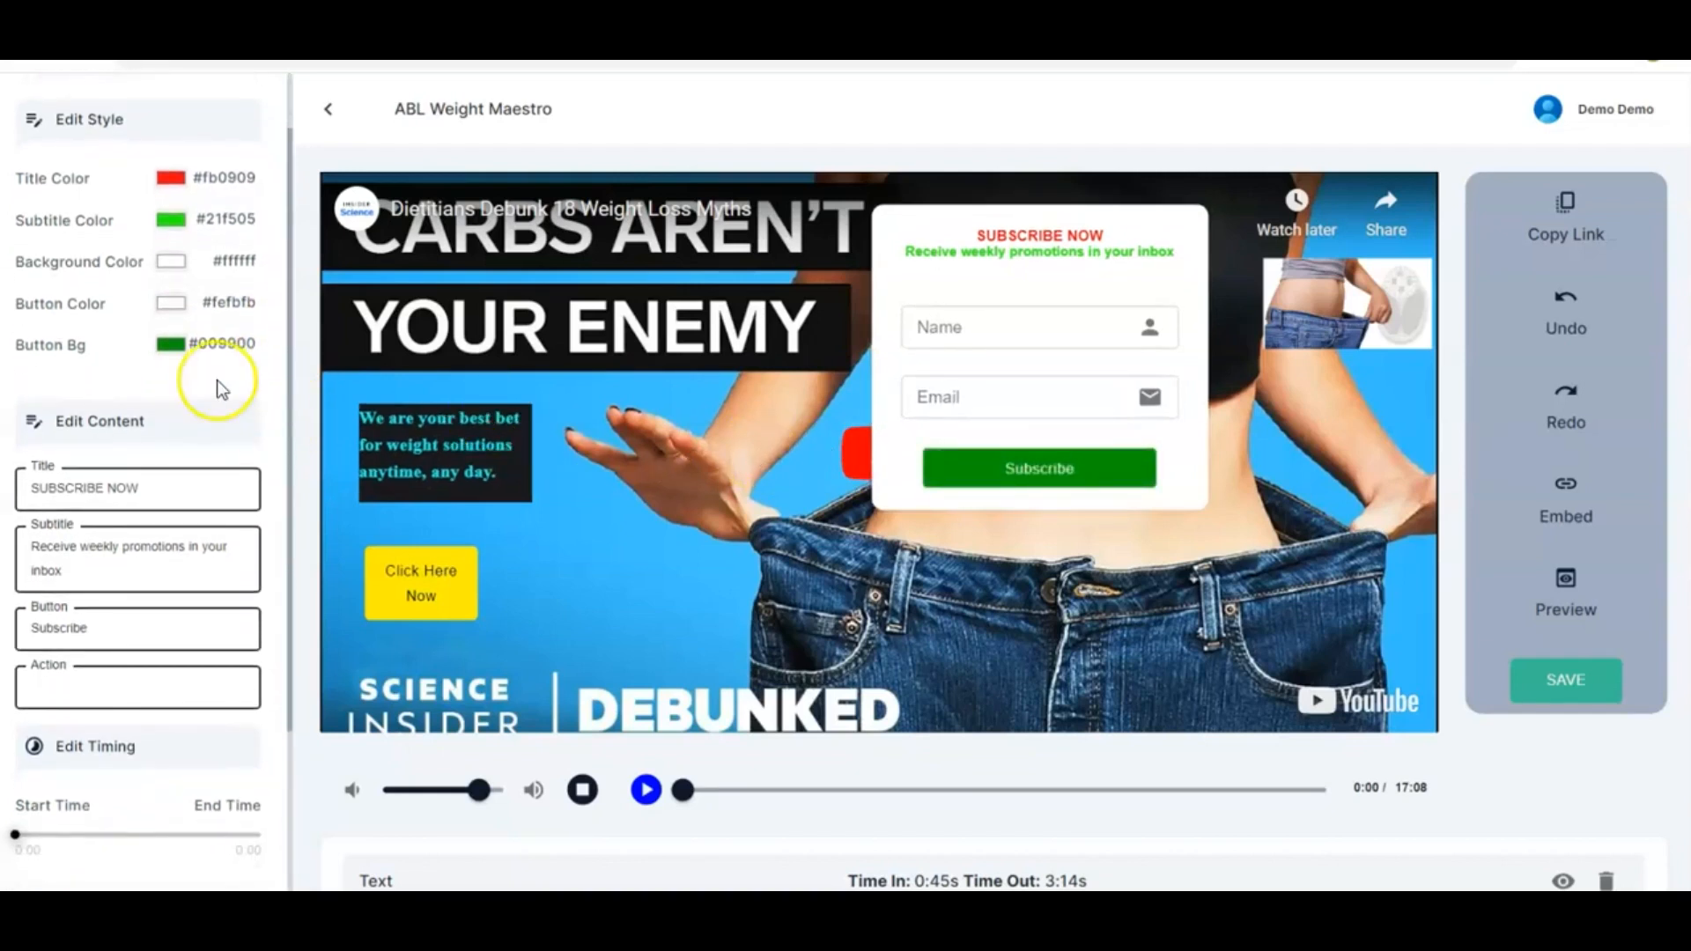
pyautogui.click(172, 344)
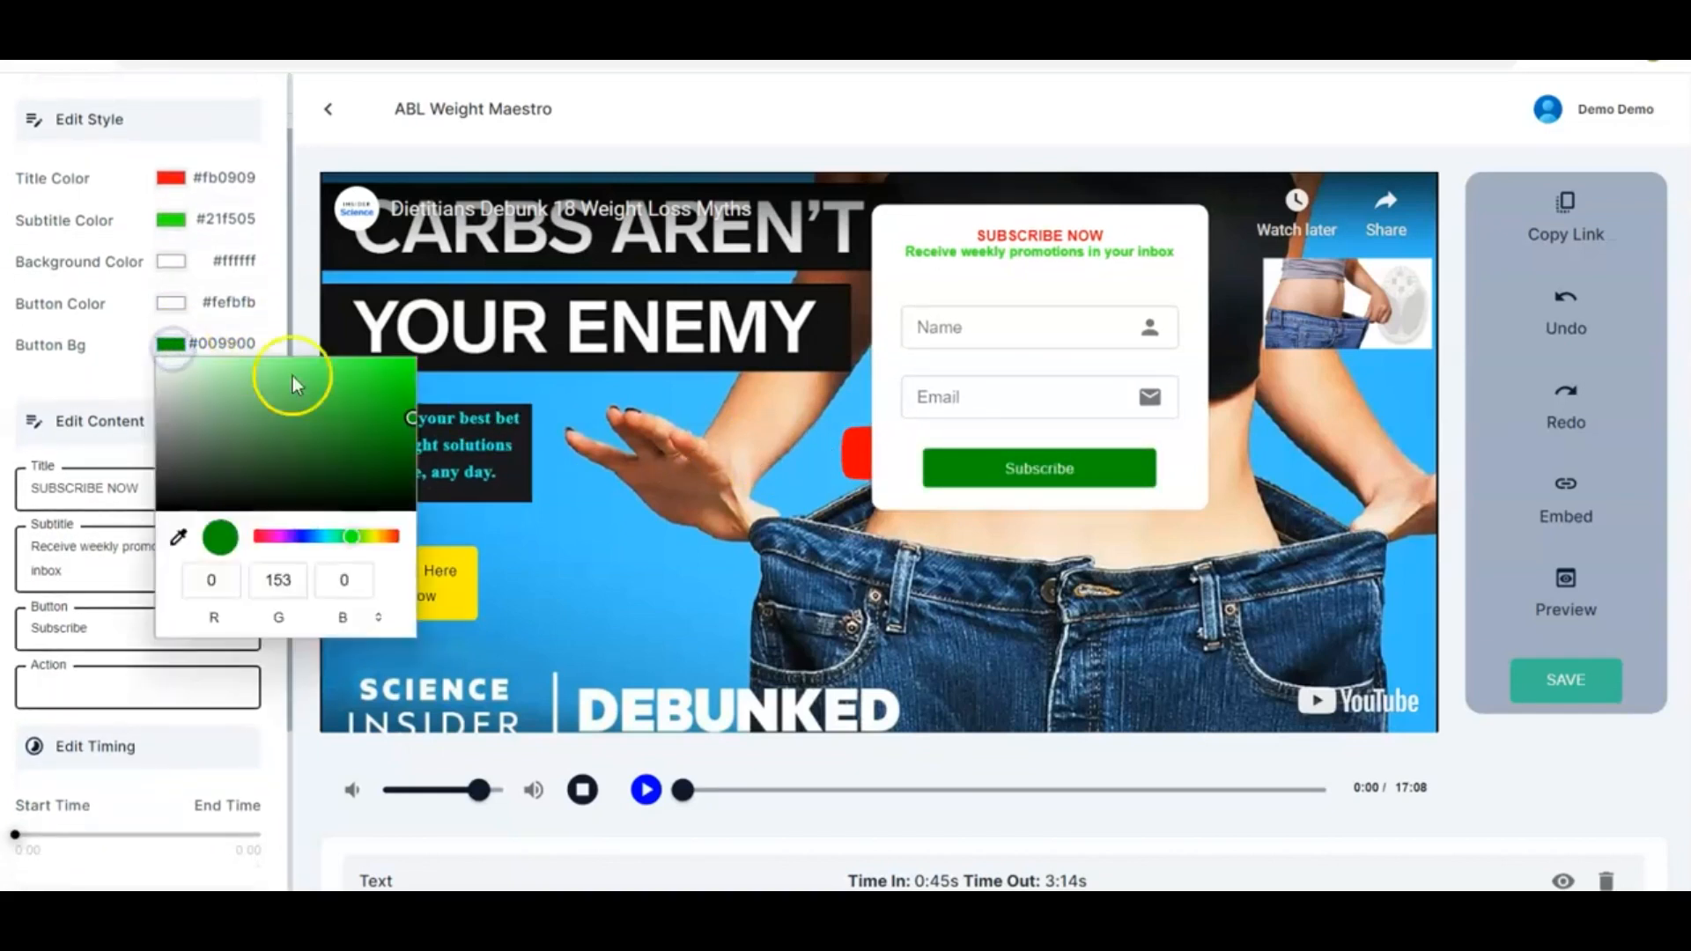
pyautogui.click(254, 537)
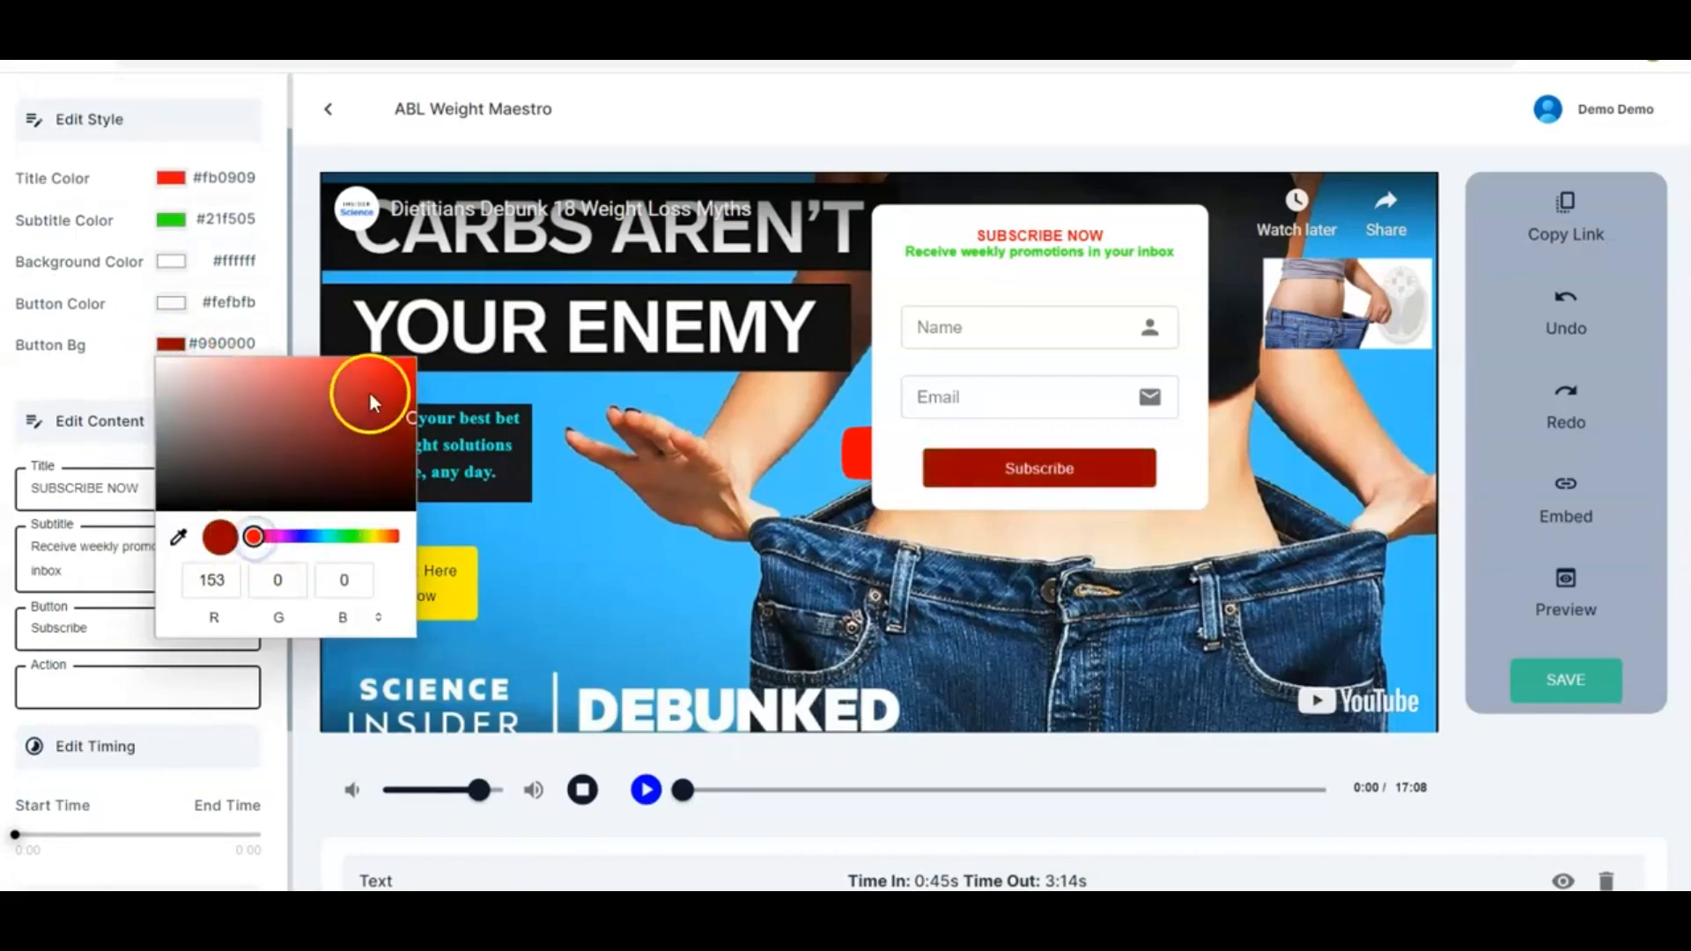
pyautogui.click(406, 358)
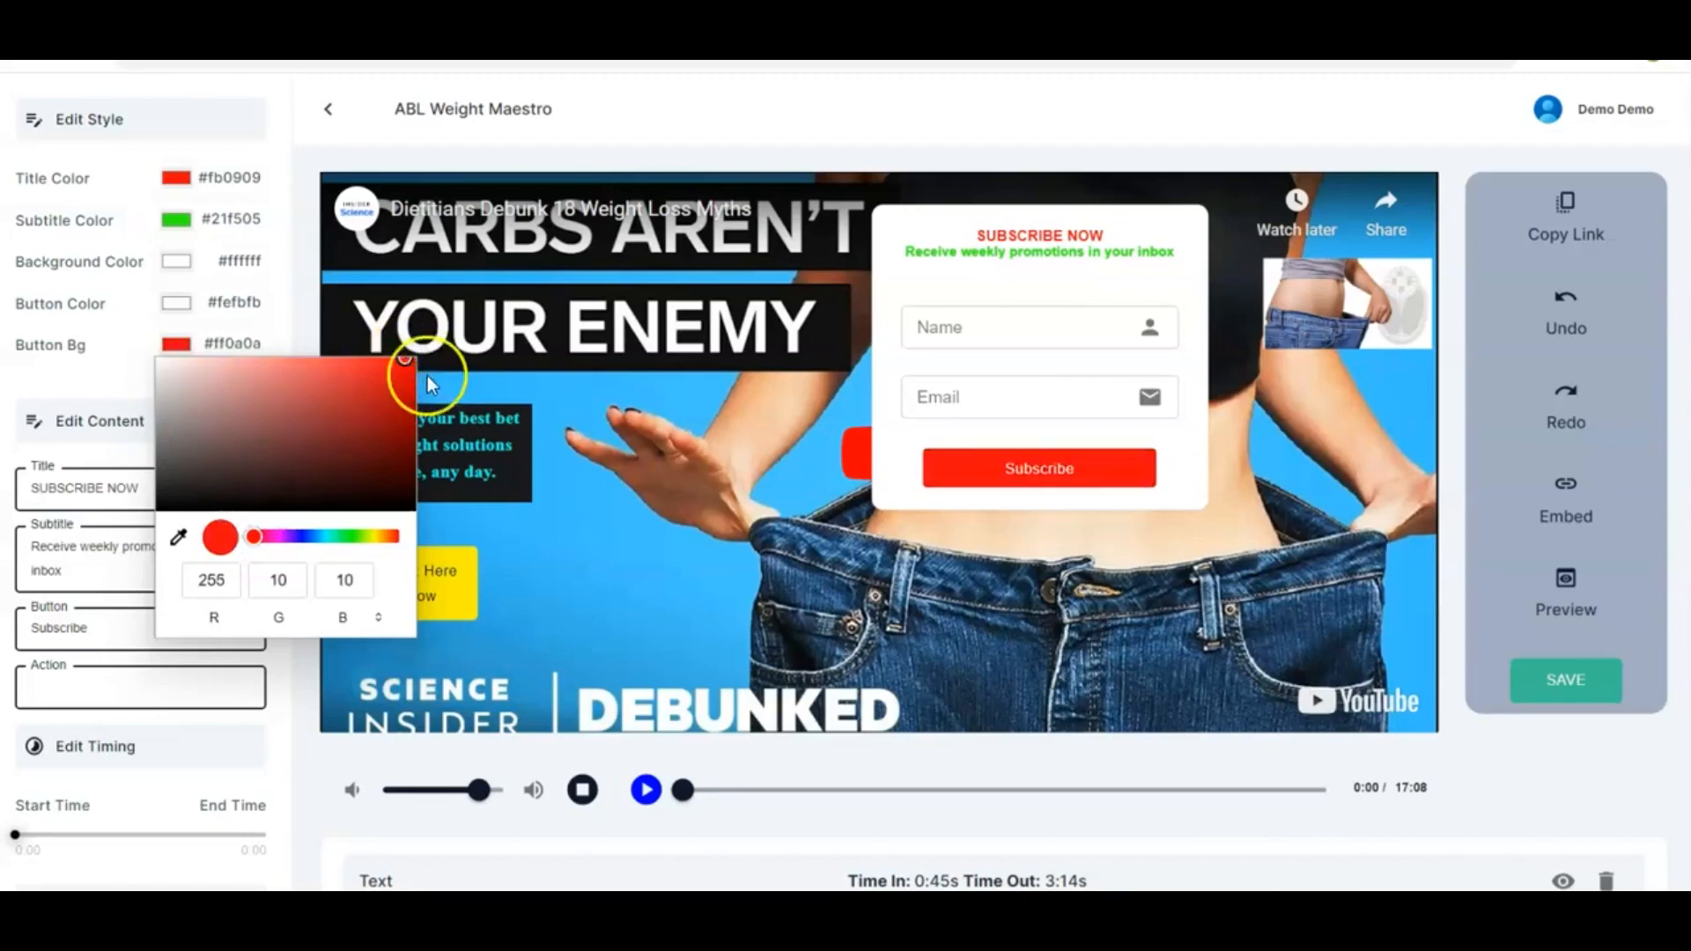
pyautogui.click(280, 326)
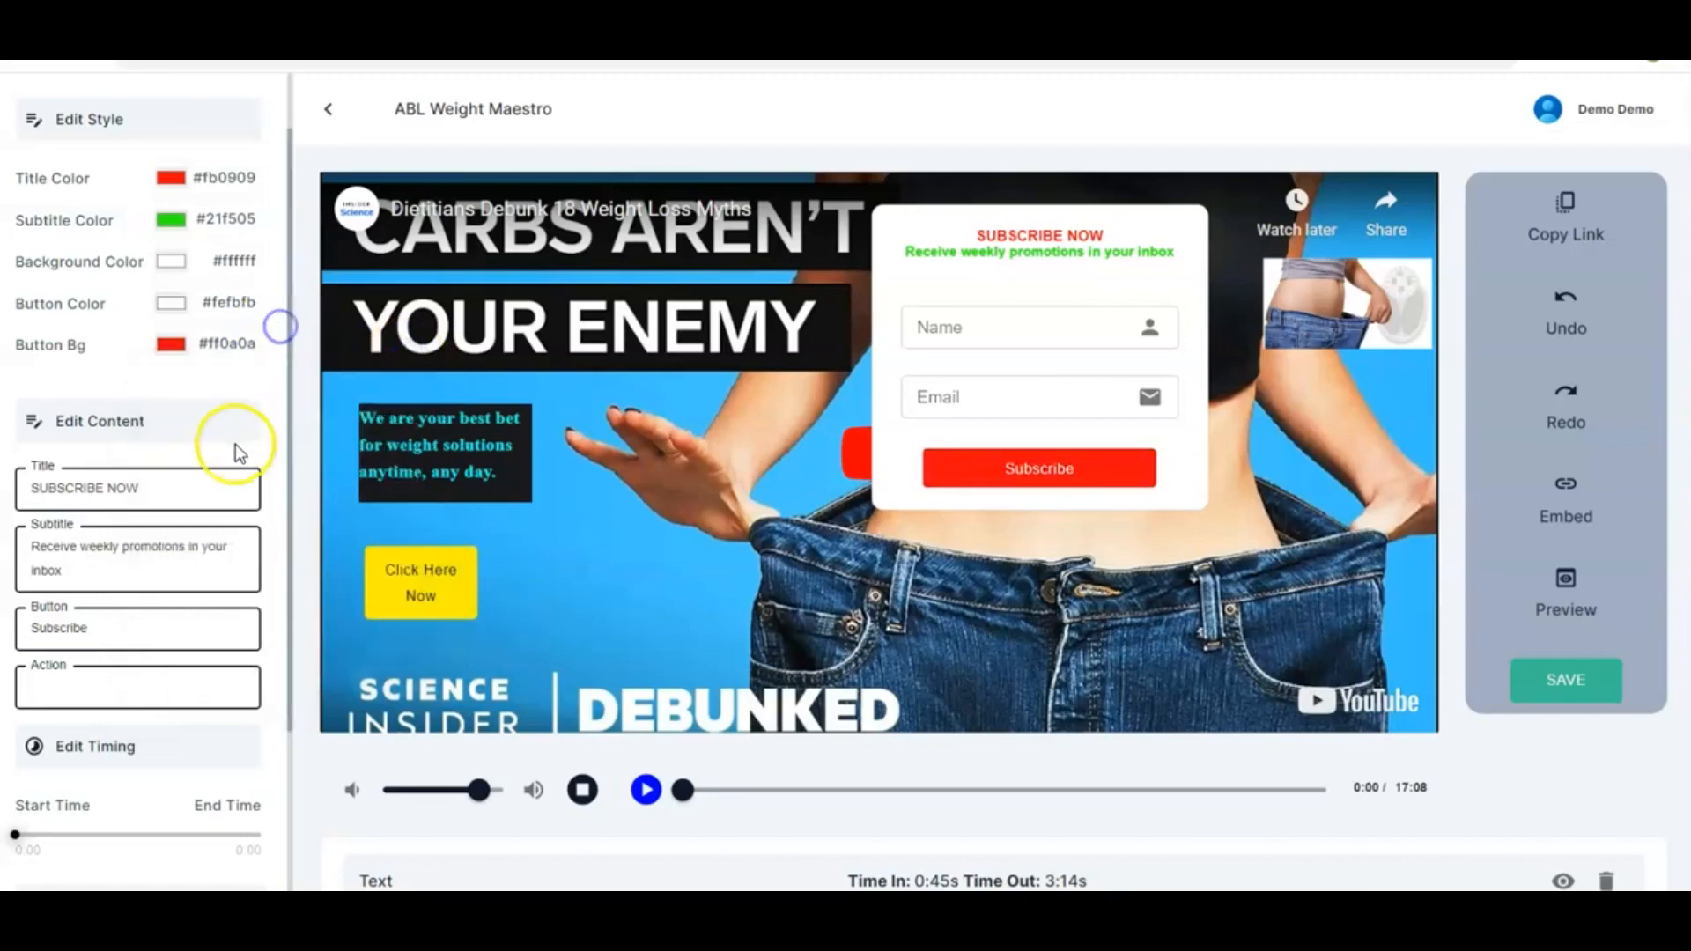
pyautogui.scroll(-1, 172, 446)
pyautogui.scroll(-1, 173, 446)
pyautogui.click(97, 349)
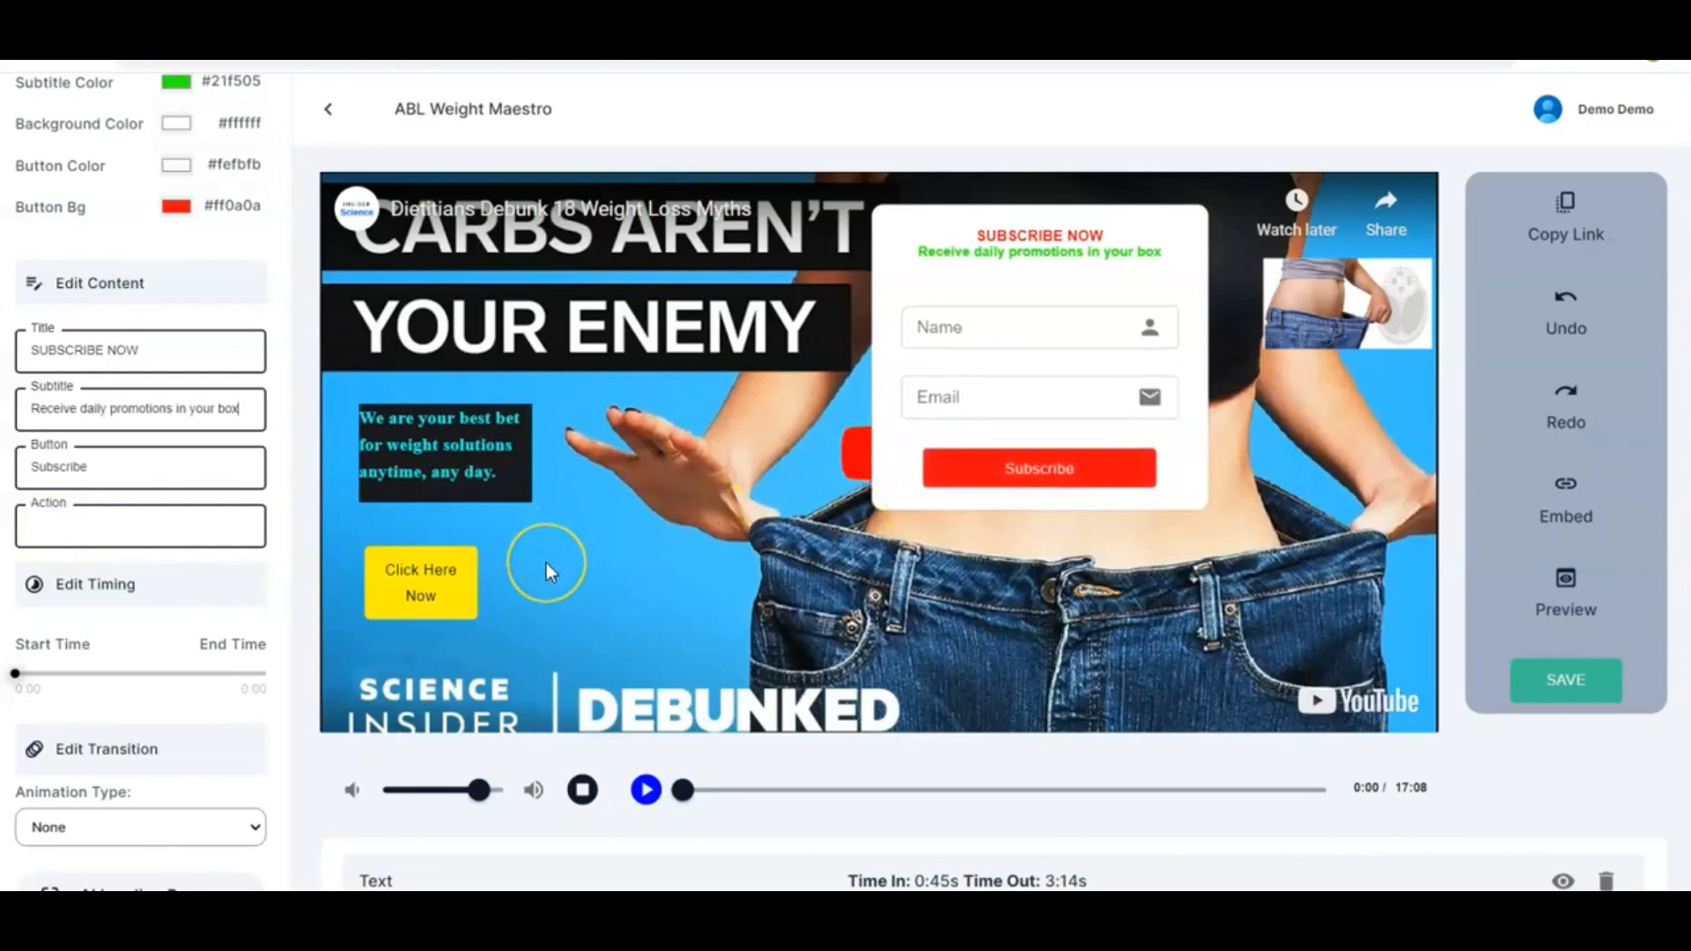
pyautogui.click(107, 531)
pyautogui.write('https://myprotoapp.com')
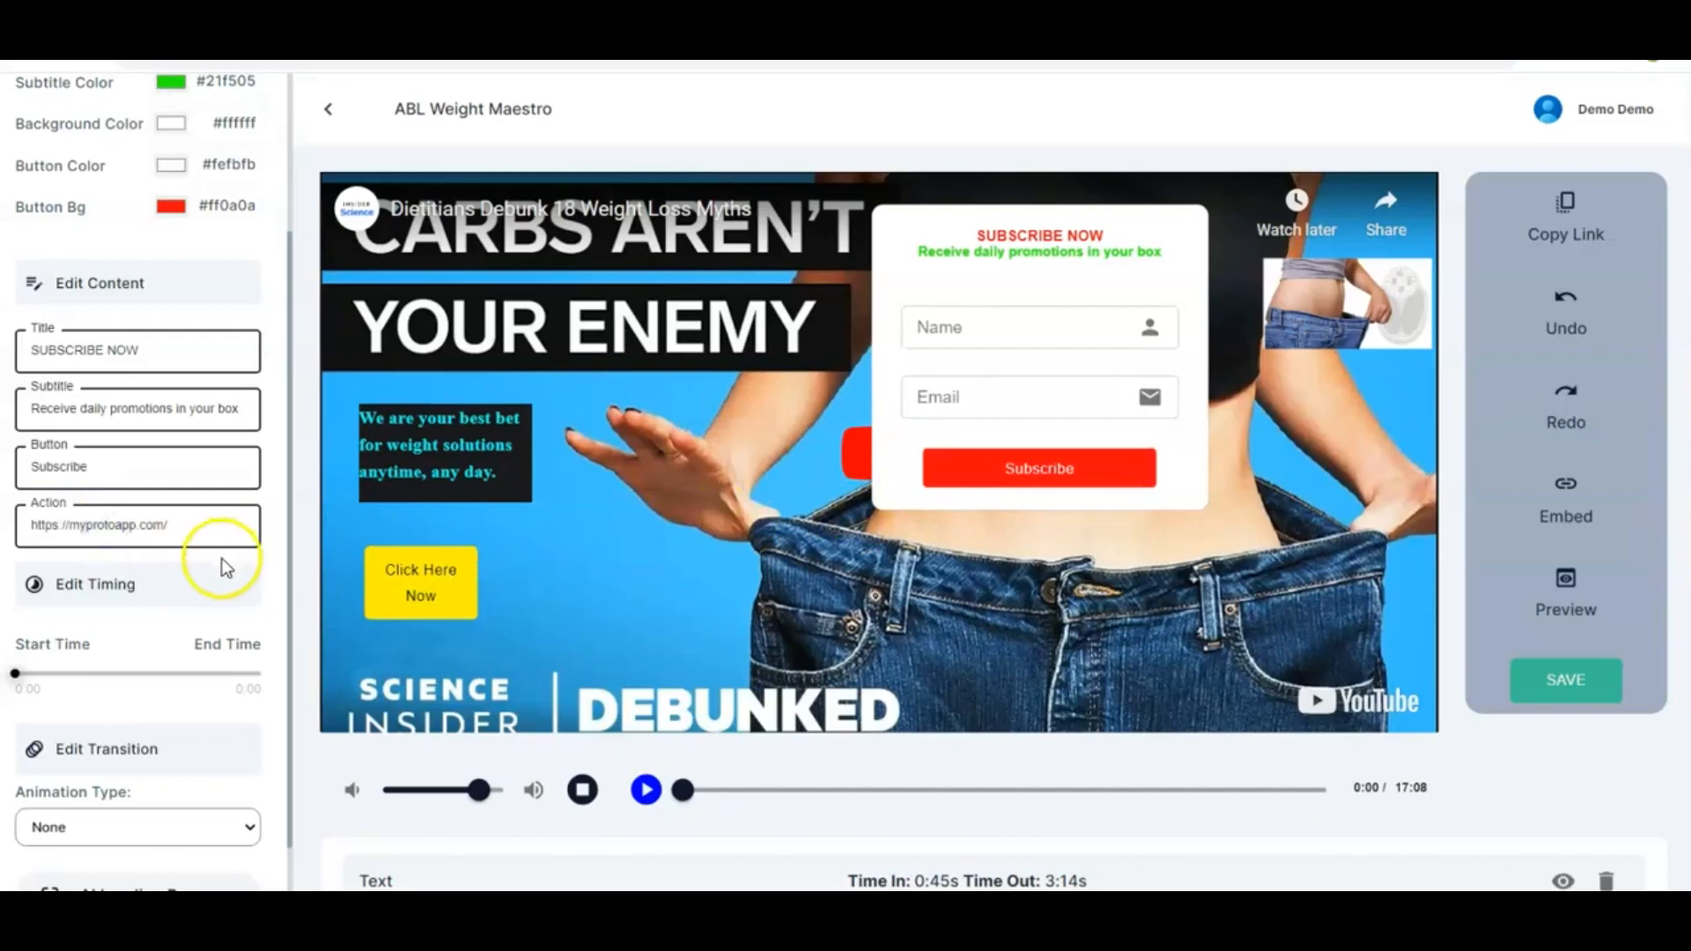
# Set the subscribe form's display time to start at about 13:33 and end at 17:08
pyautogui.scroll(-3, 259, 558)
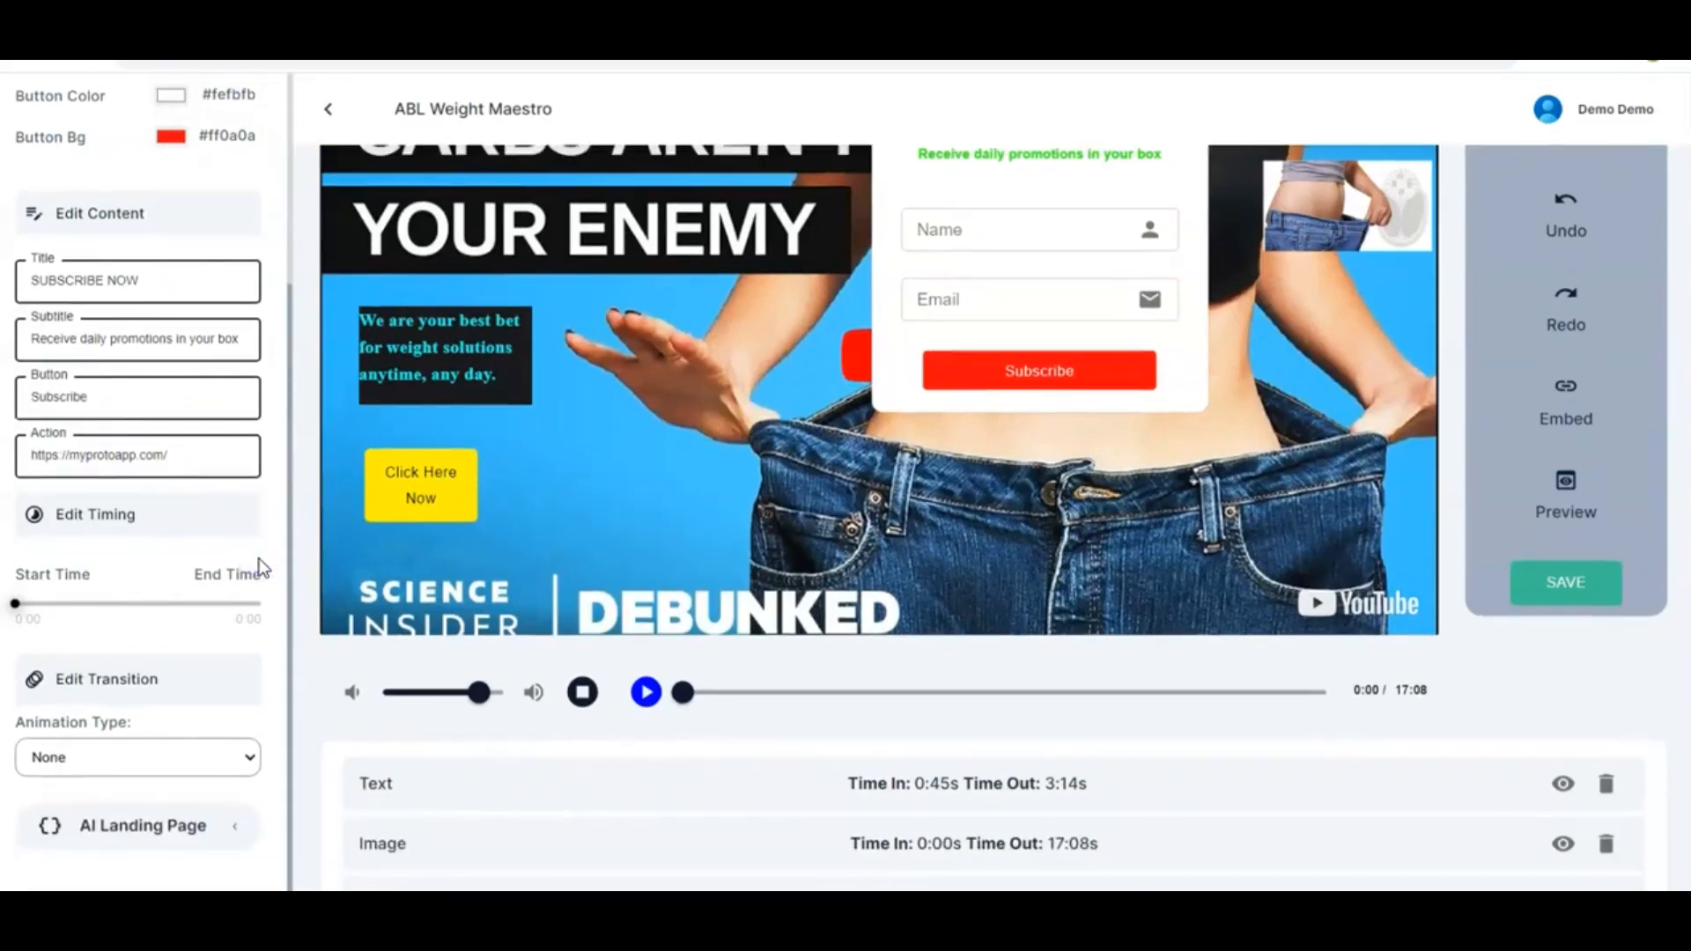
pyautogui.moveTo(15, 603); pyautogui.dragTo(216, 631)
pyautogui.click(184, 617)
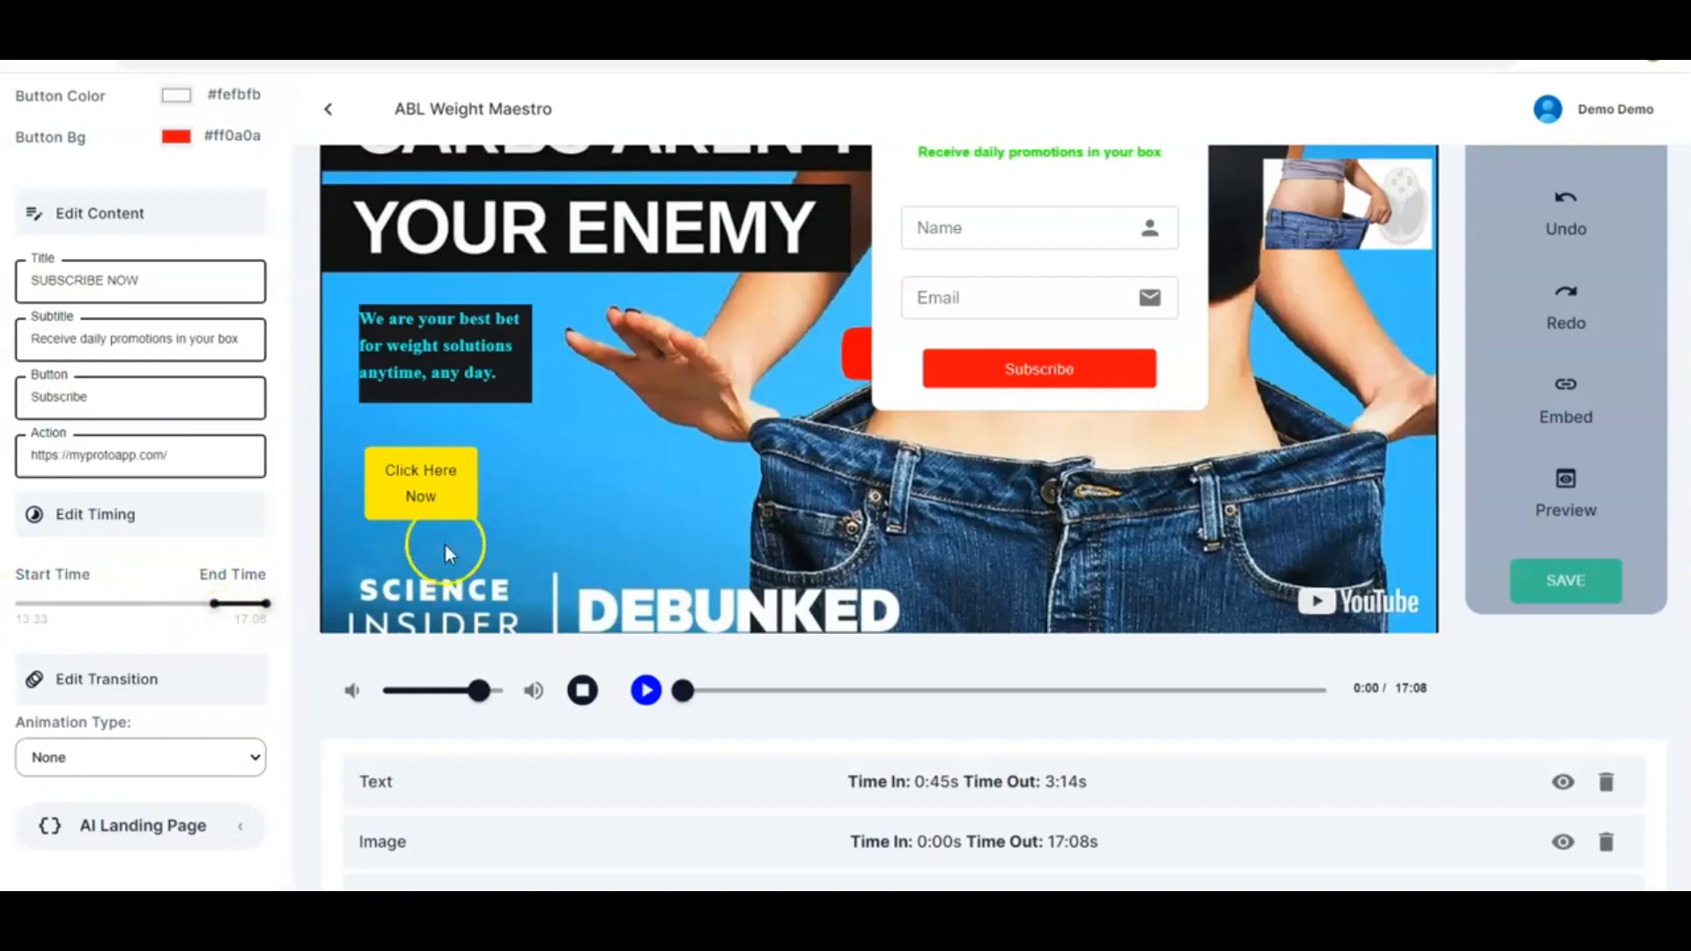
# Move the subscribe form to the lower-right corner of the video
pyautogui.scroll(1, 763, 467)
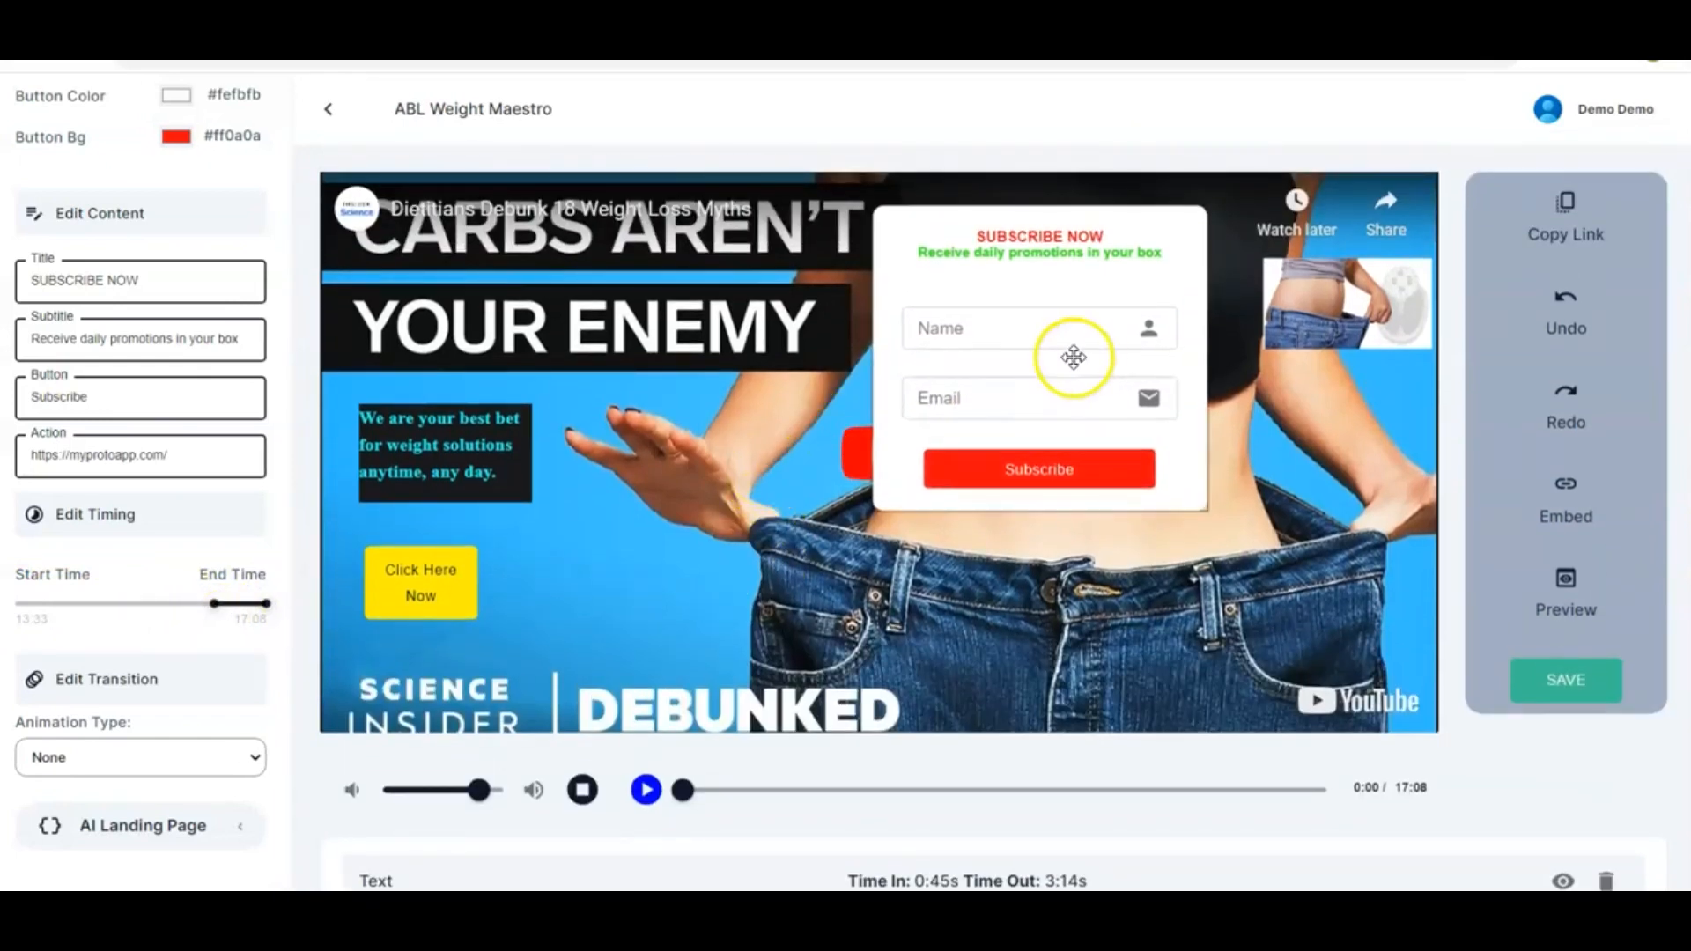
pyautogui.moveTo(978, 277); pyautogui.dragTo(1225, 512)
pyautogui.click(975, 497)
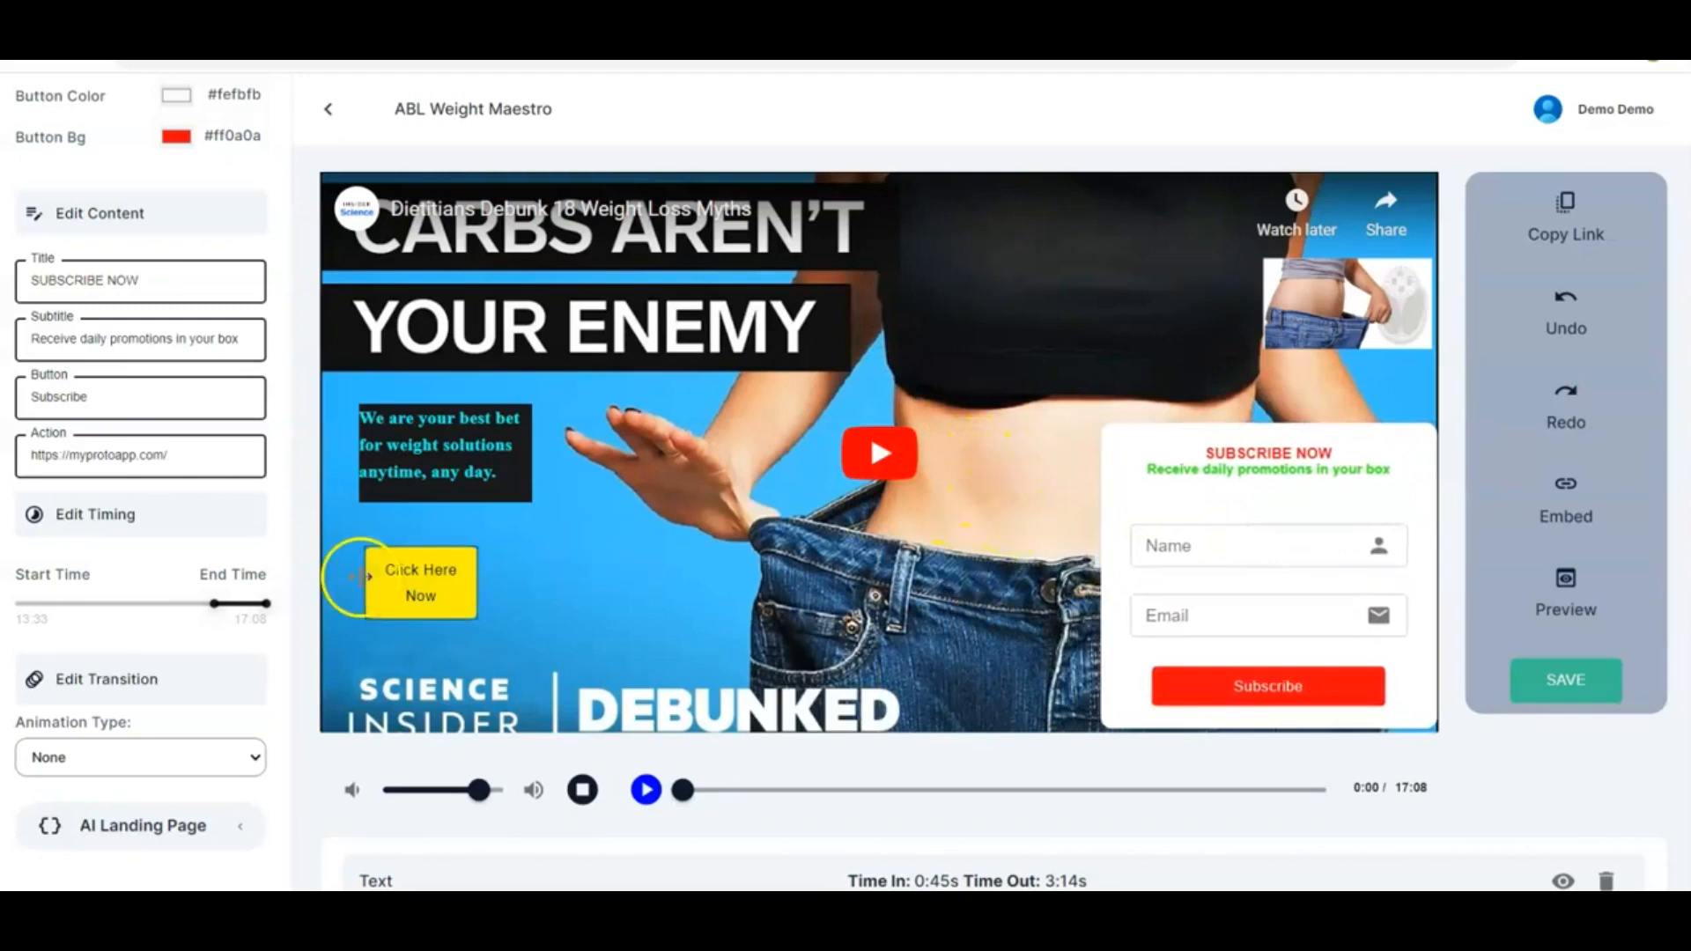
# Set the subscribe form's animation type to Slide and close the mail editor
pyautogui.scroll(-2, 204, 643)
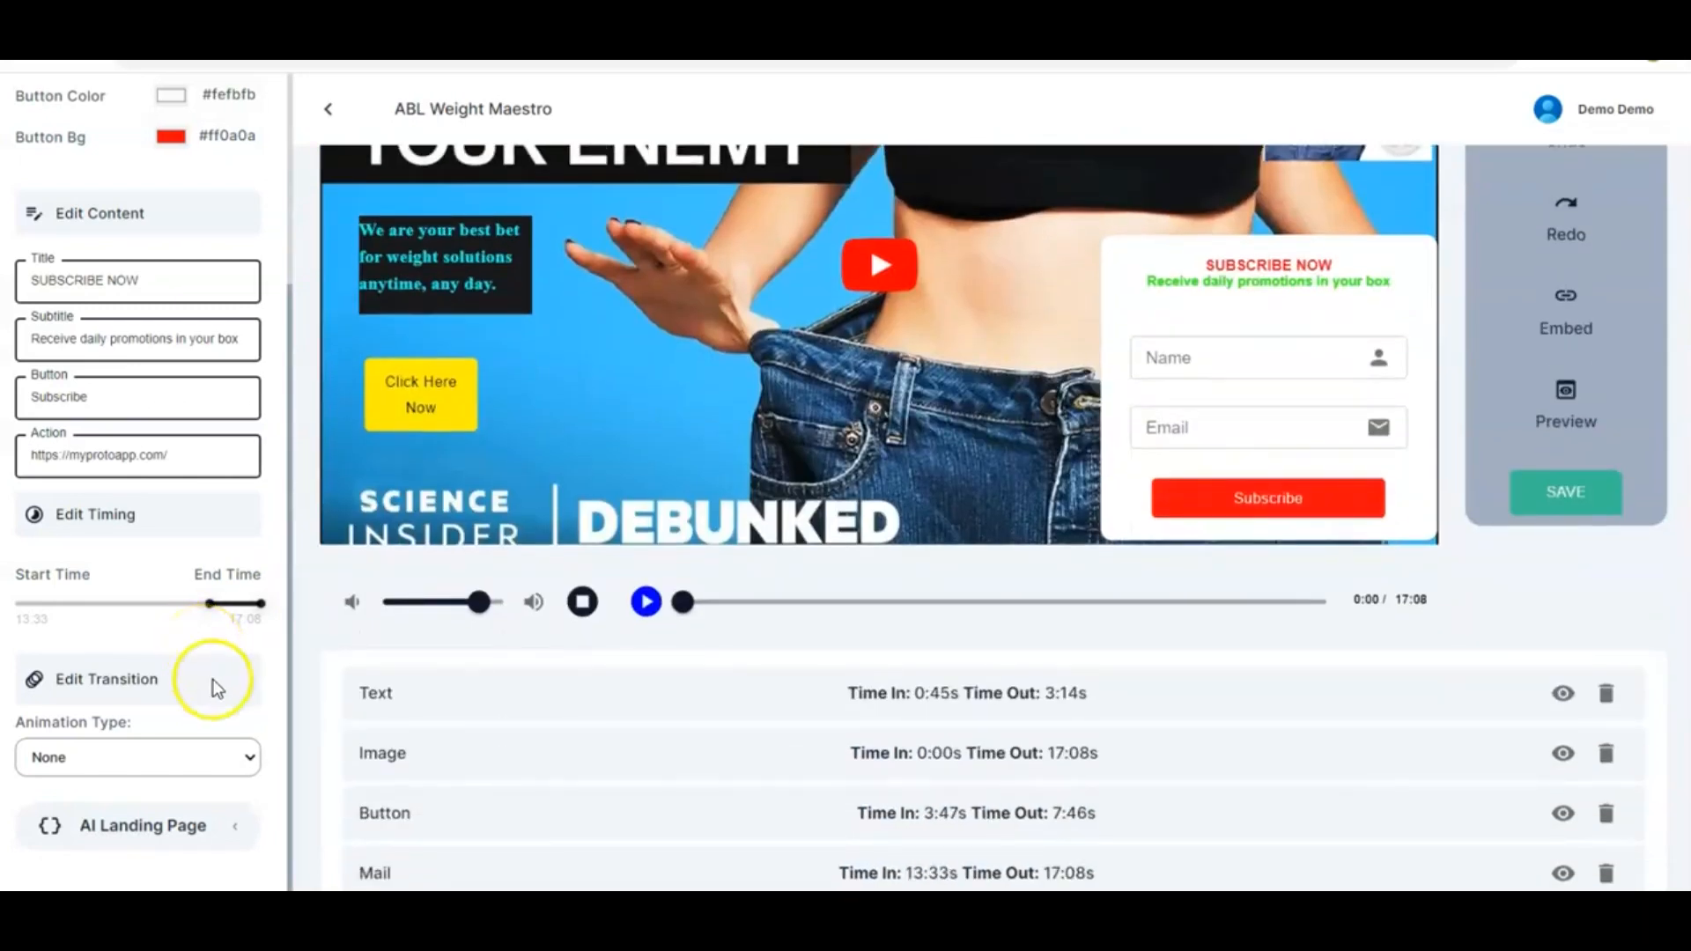
pyautogui.click(227, 762)
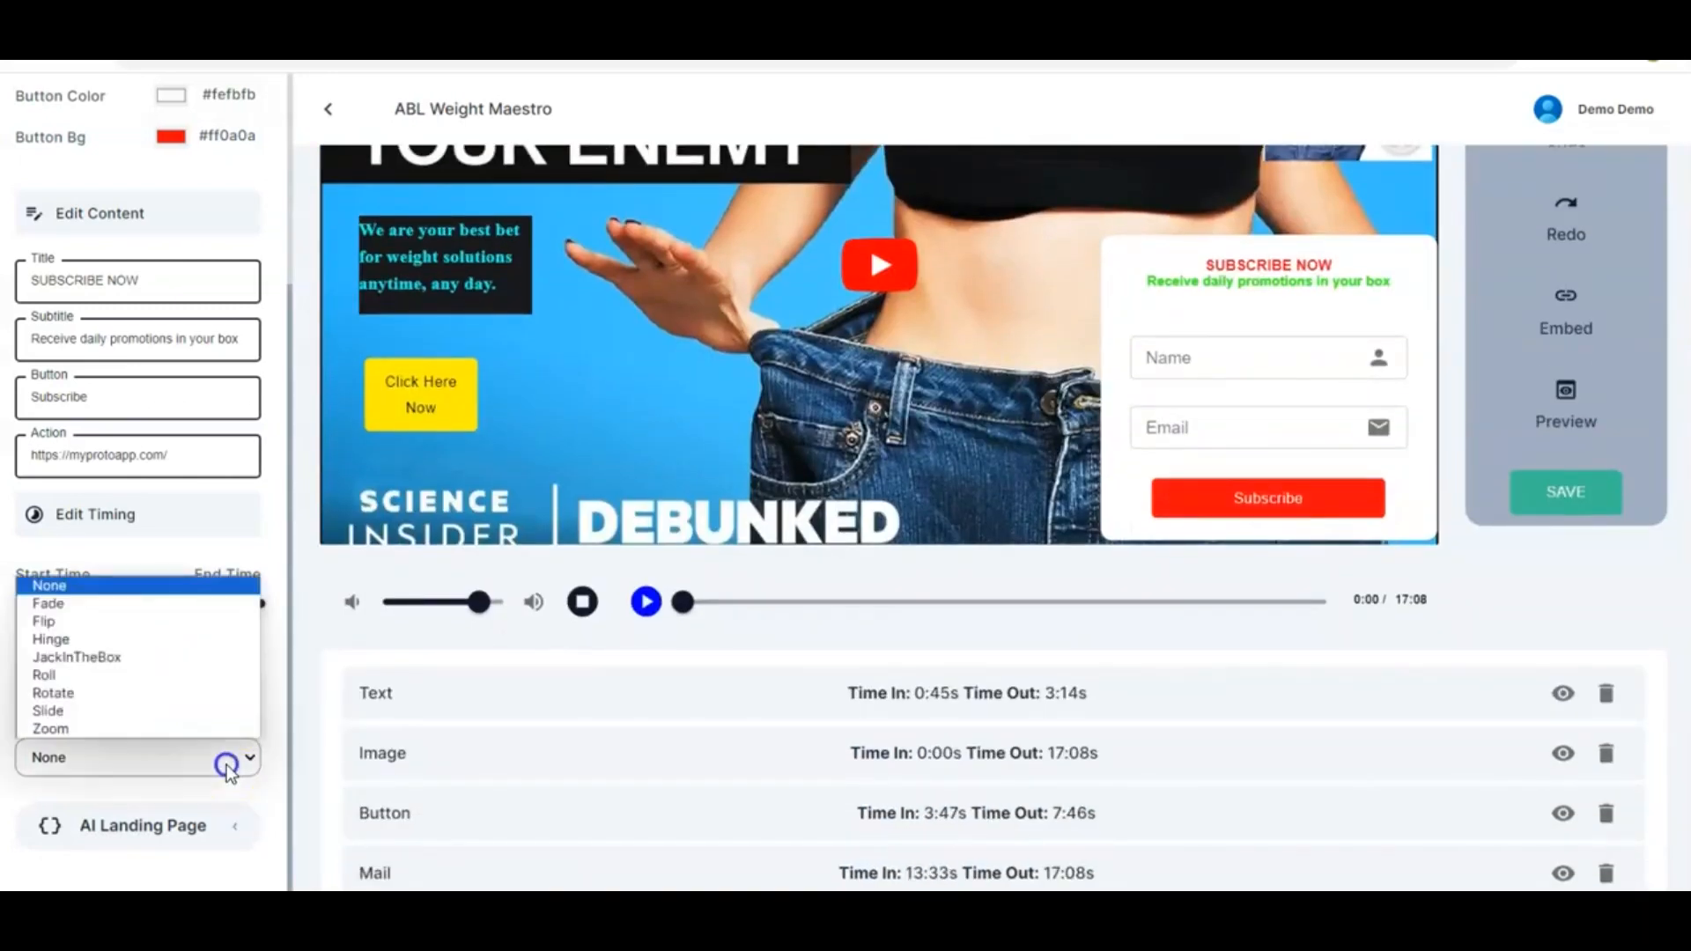
pyautogui.click(137, 710)
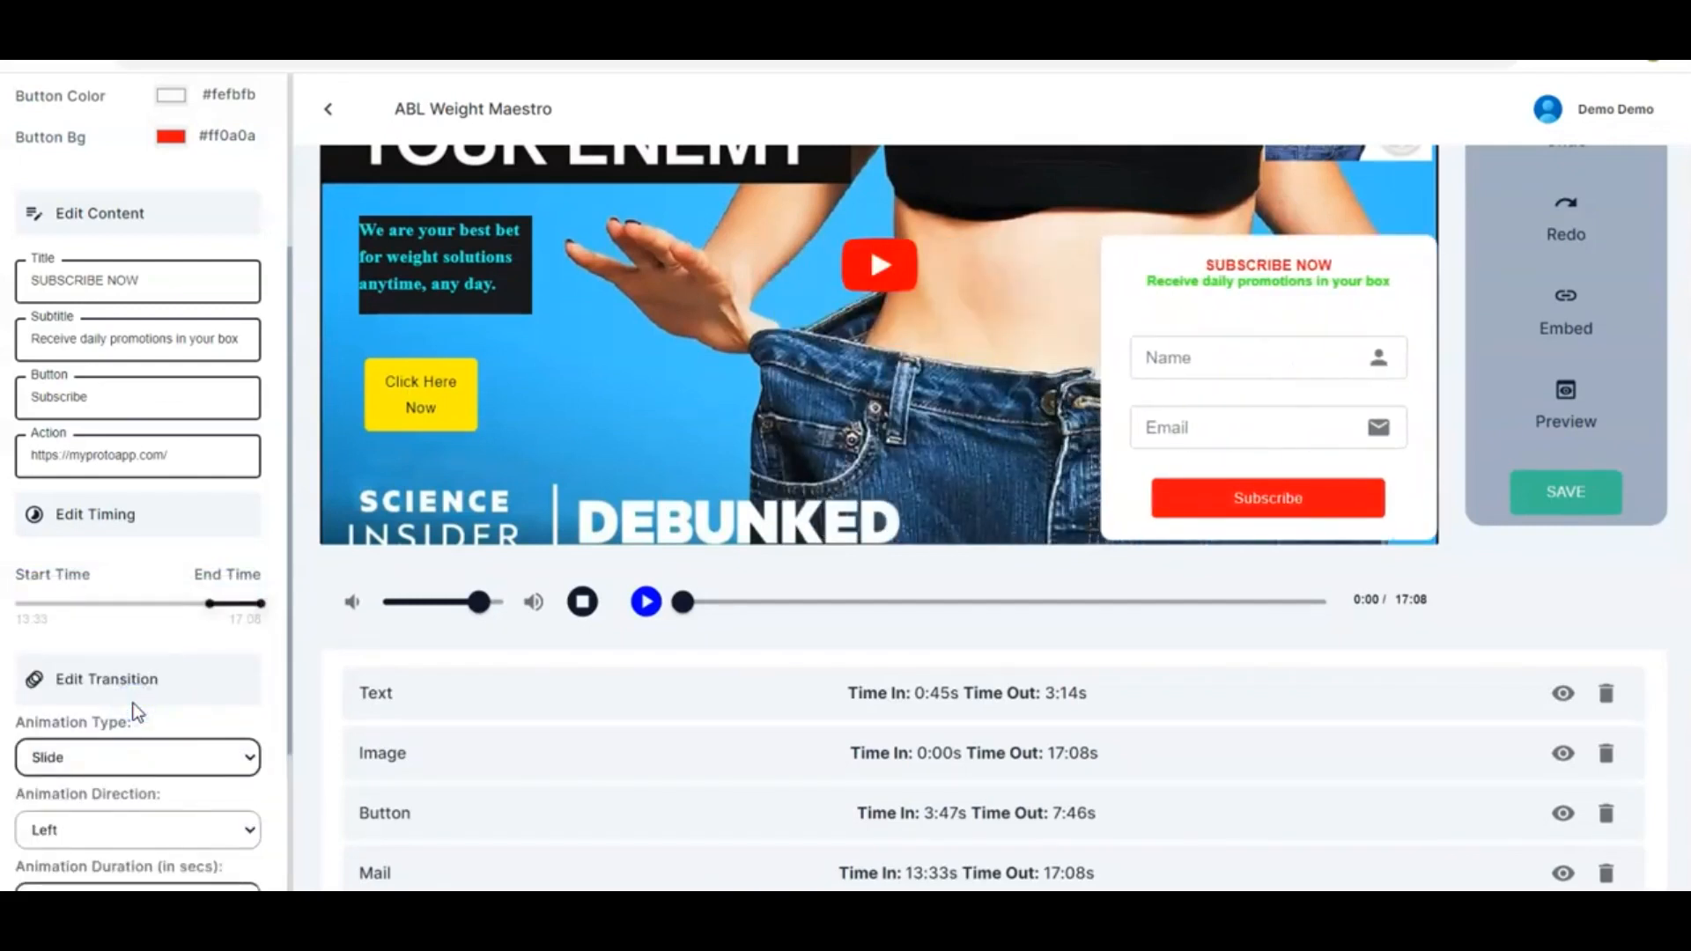
pyautogui.scroll(3, 262, 724)
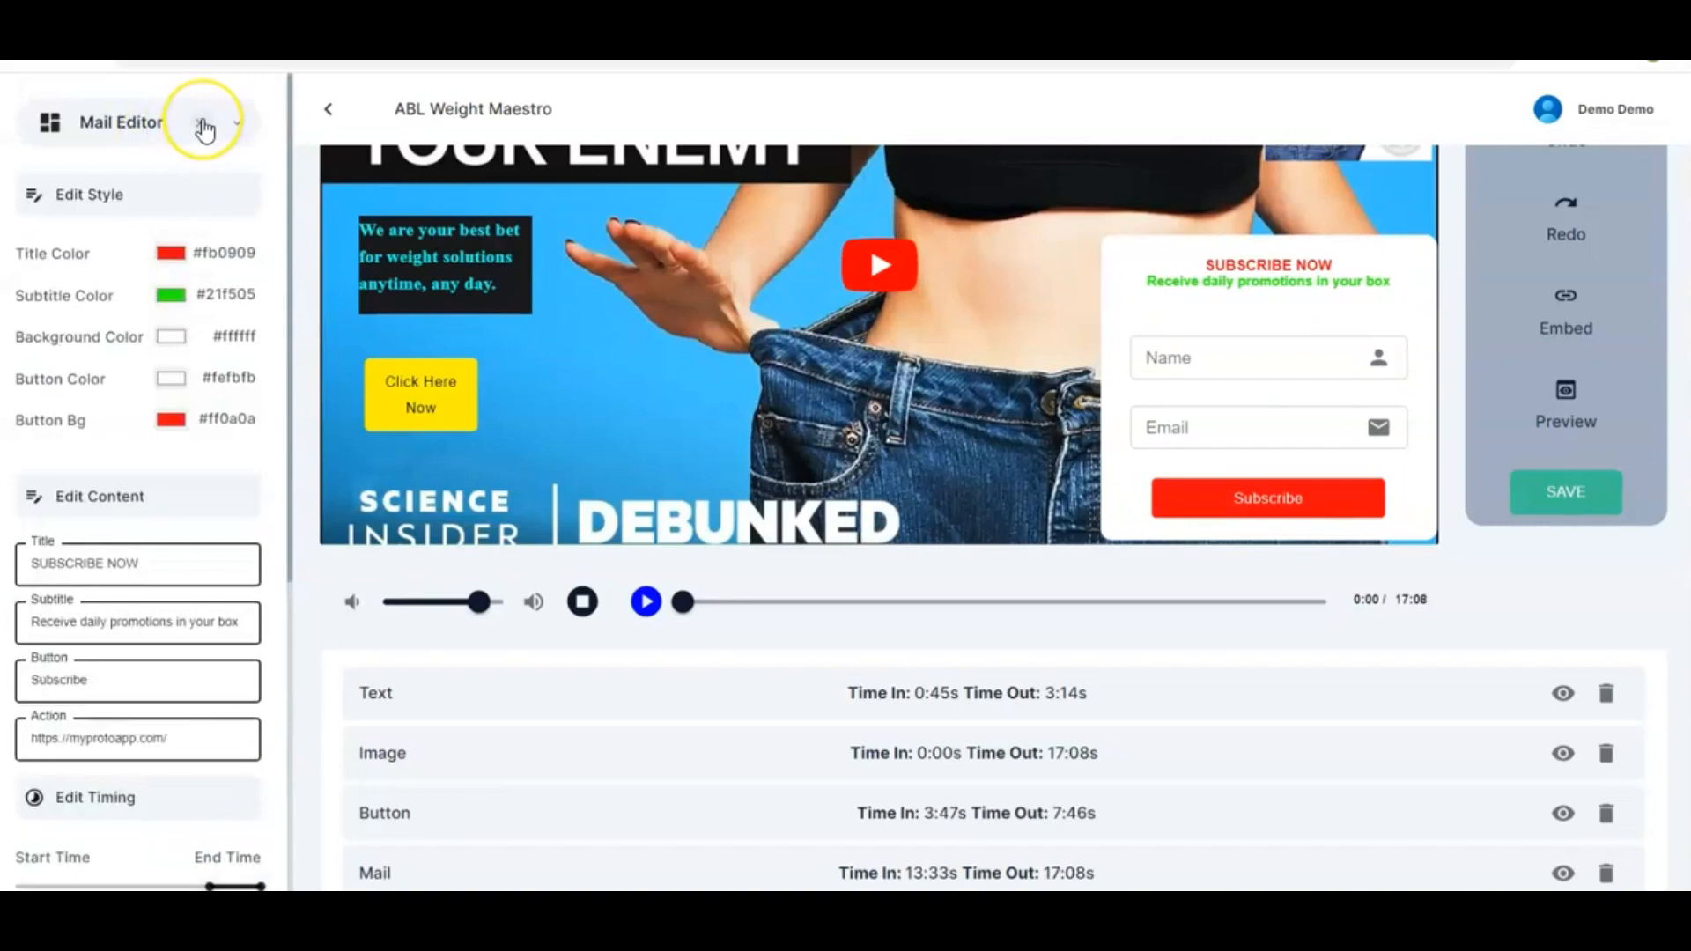
pyautogui.click(203, 126)
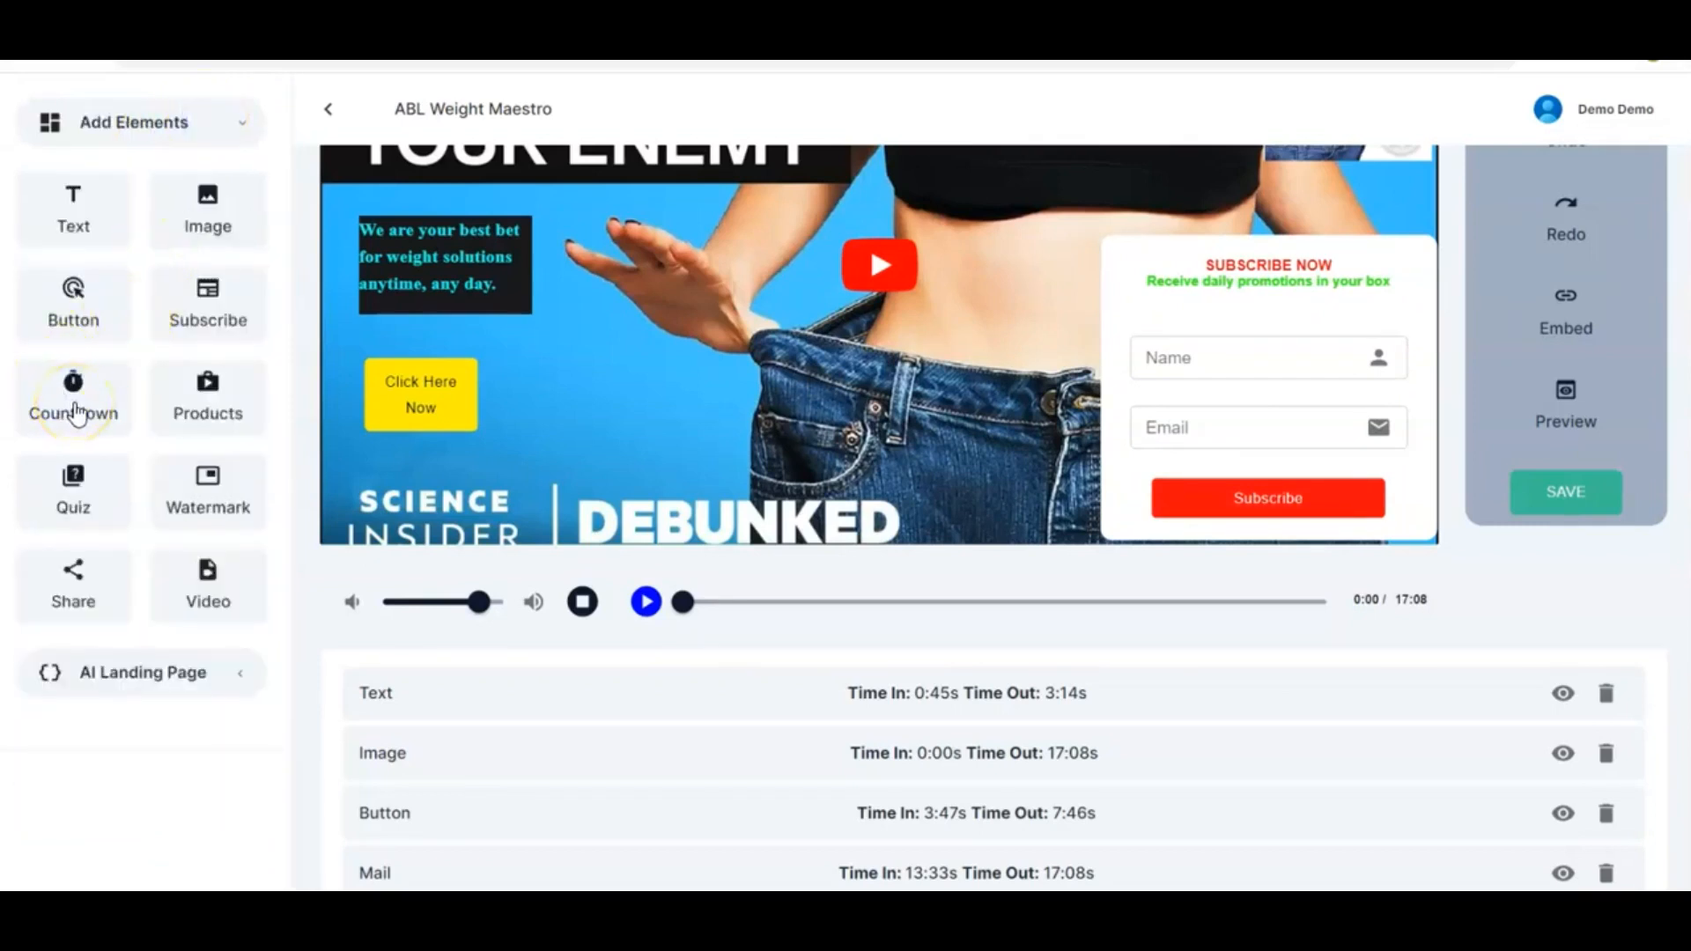
# Add a Countdown element to the video and move it to the lower middle of the frame
pyautogui.moveTo(76, 412); pyautogui.dragTo(707, 387)
pyautogui.scroll(3, 664, 347)
pyautogui.click(642, 204)
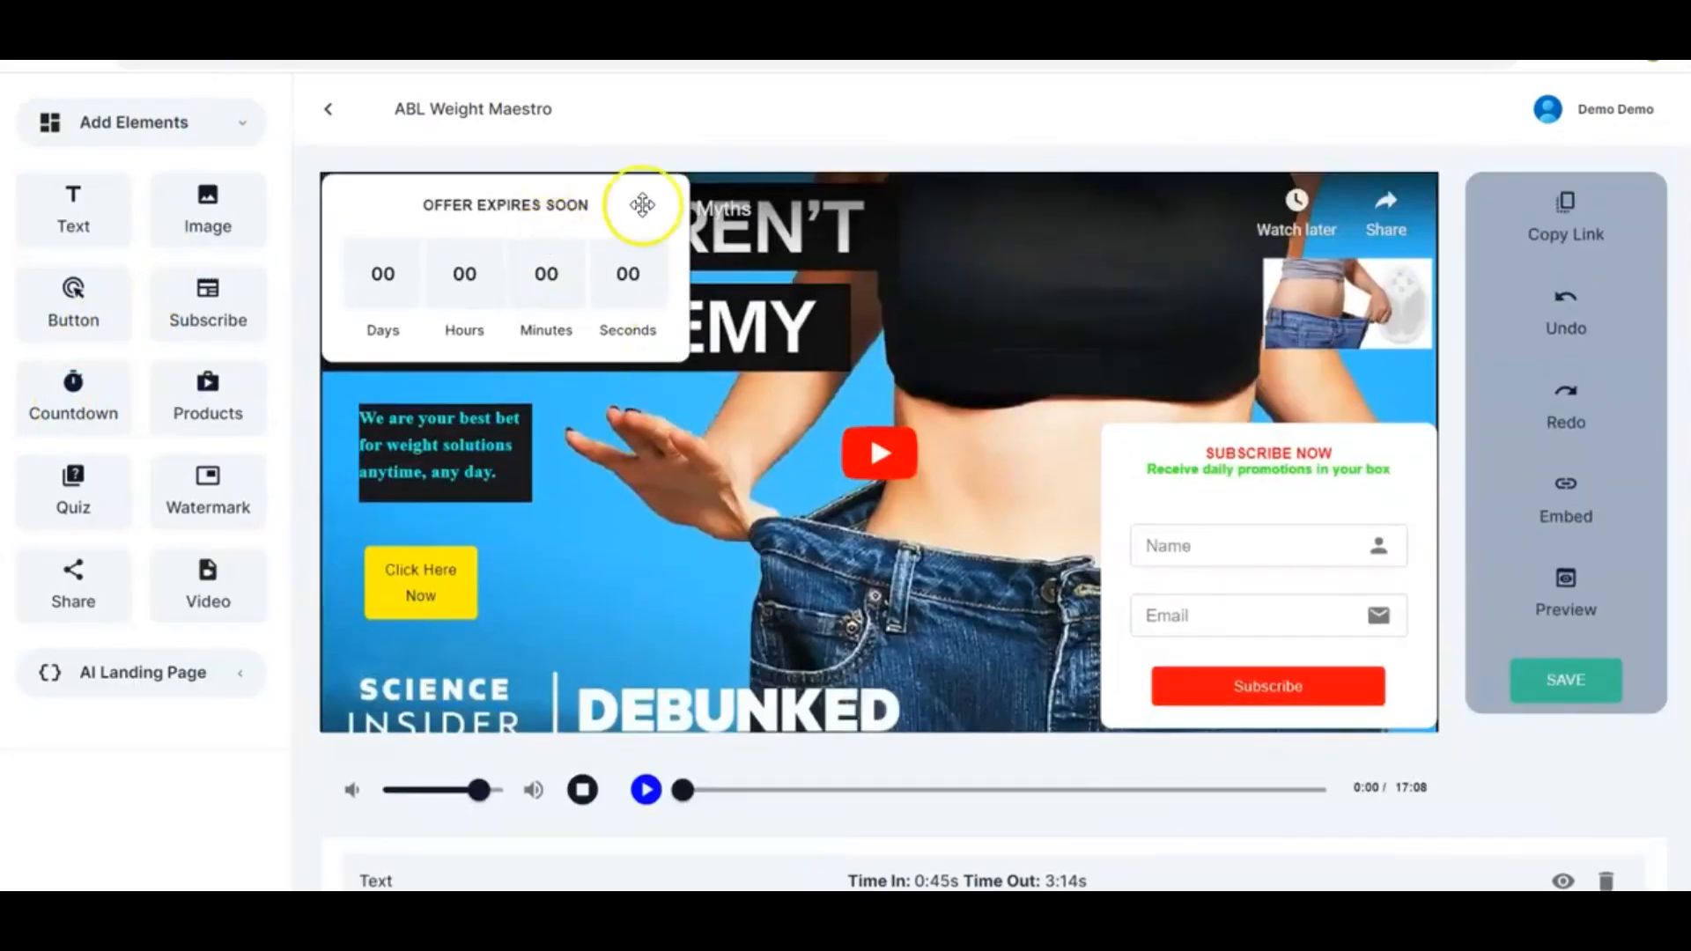
pyautogui.moveTo(640, 206); pyautogui.dragTo(812, 564)
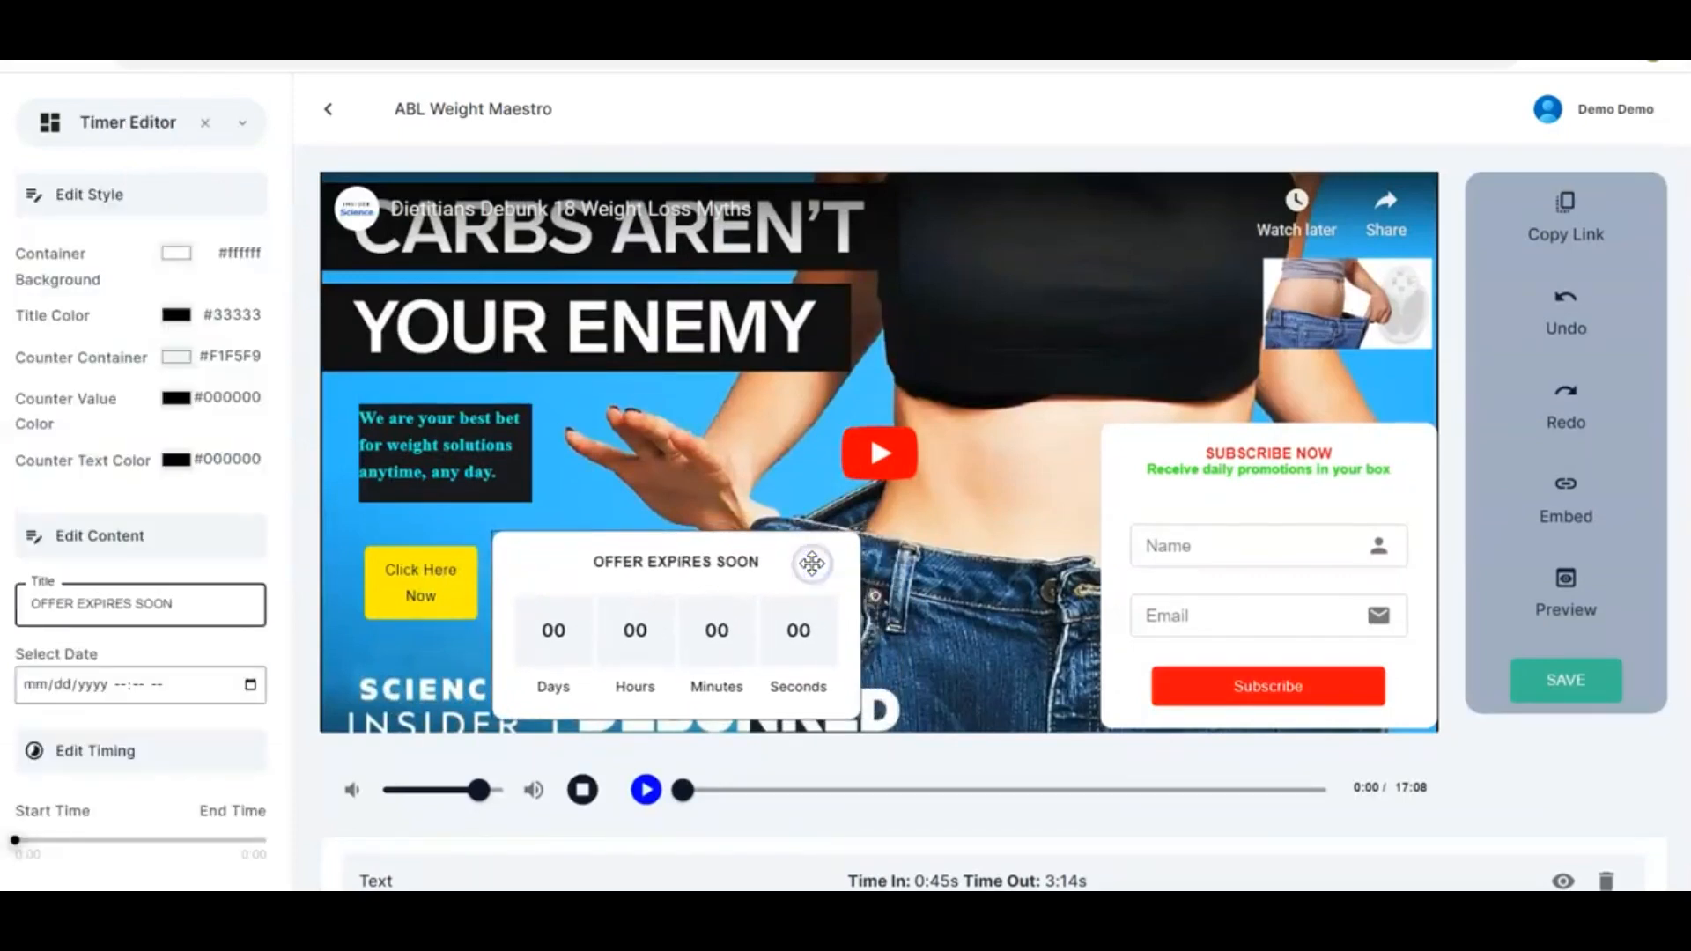
pyautogui.click(510, 407)
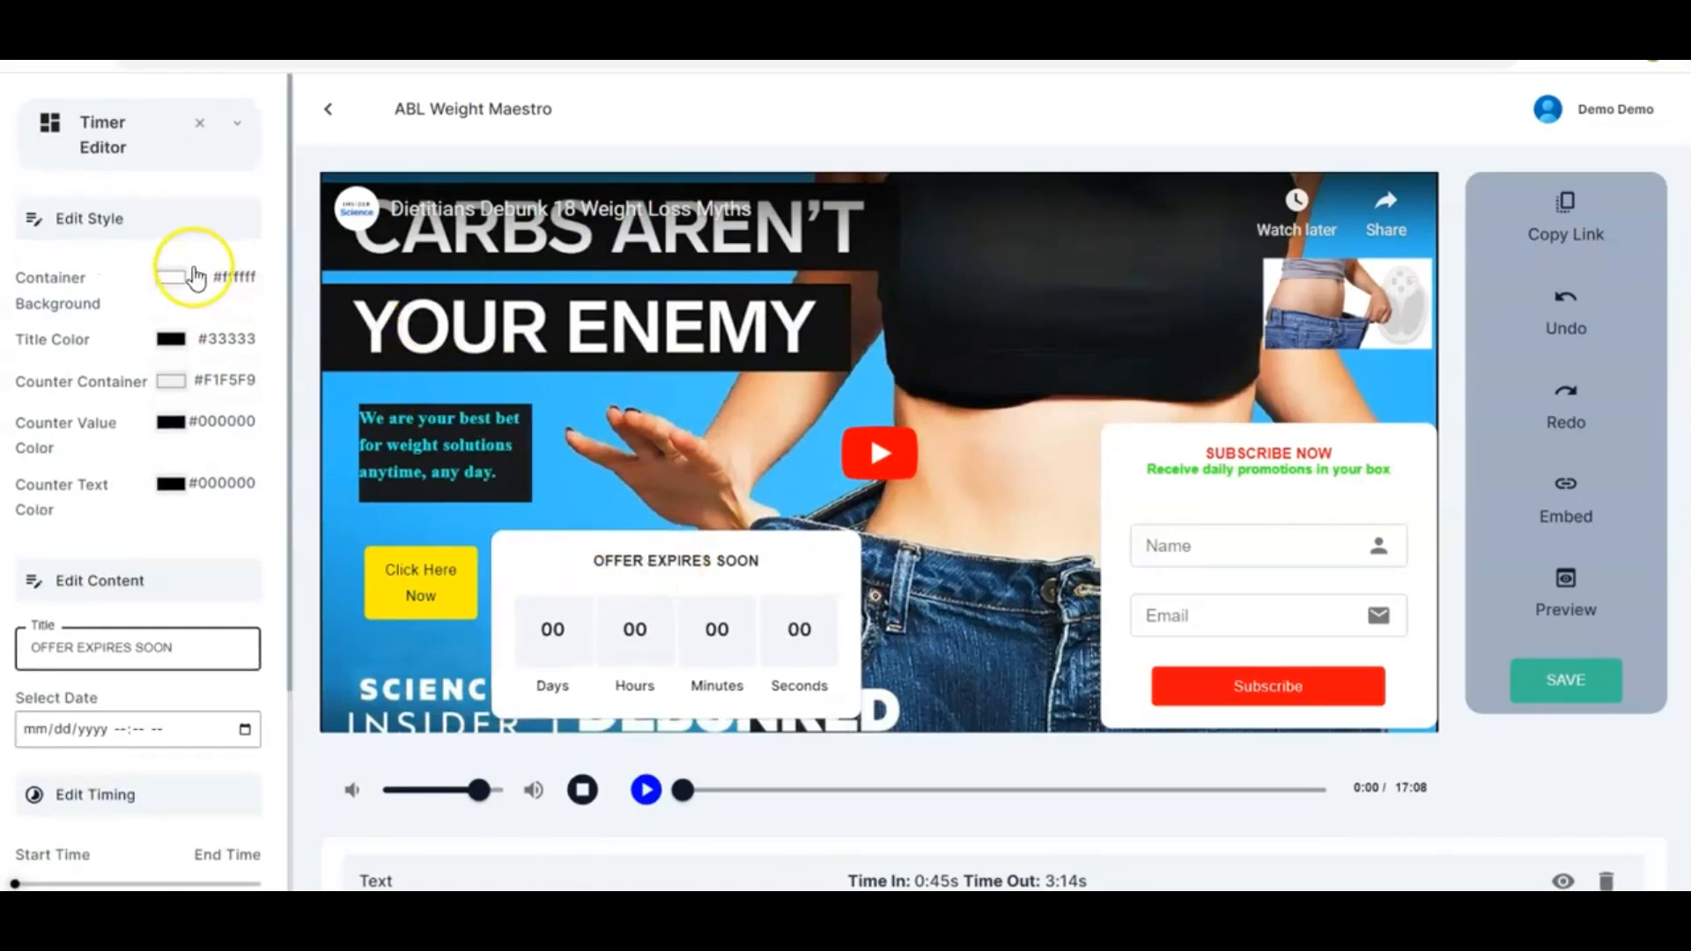
# Set the countdown's container background colour to orange #f04b05
pyautogui.click(168, 276)
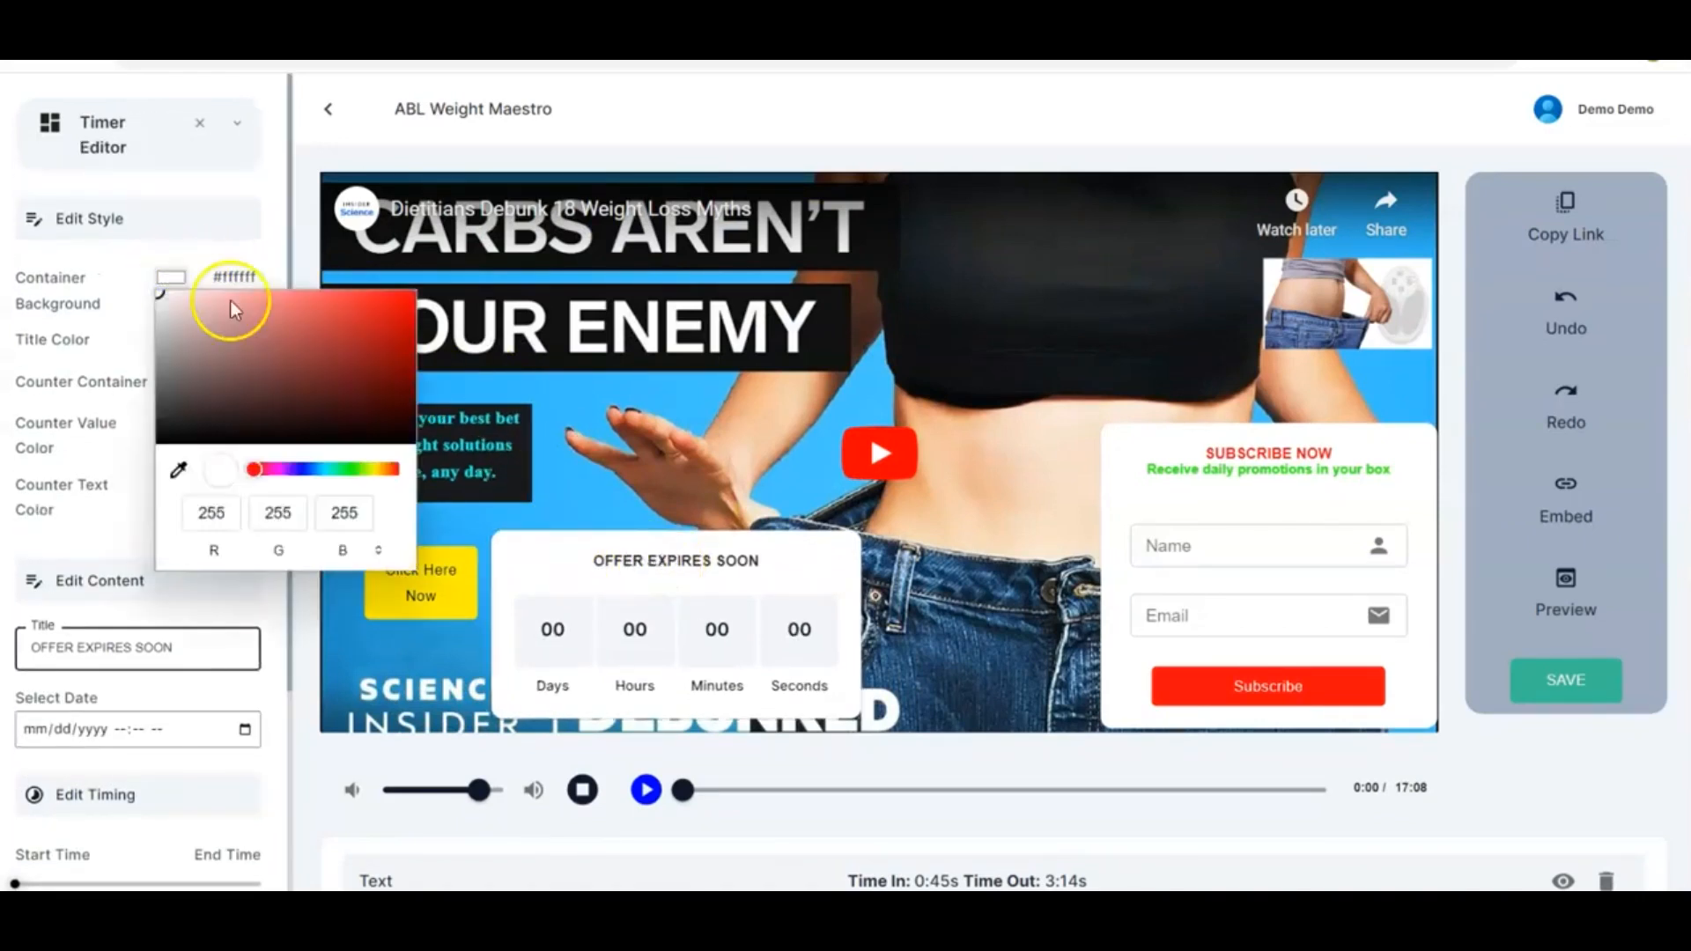
pyautogui.click(408, 300)
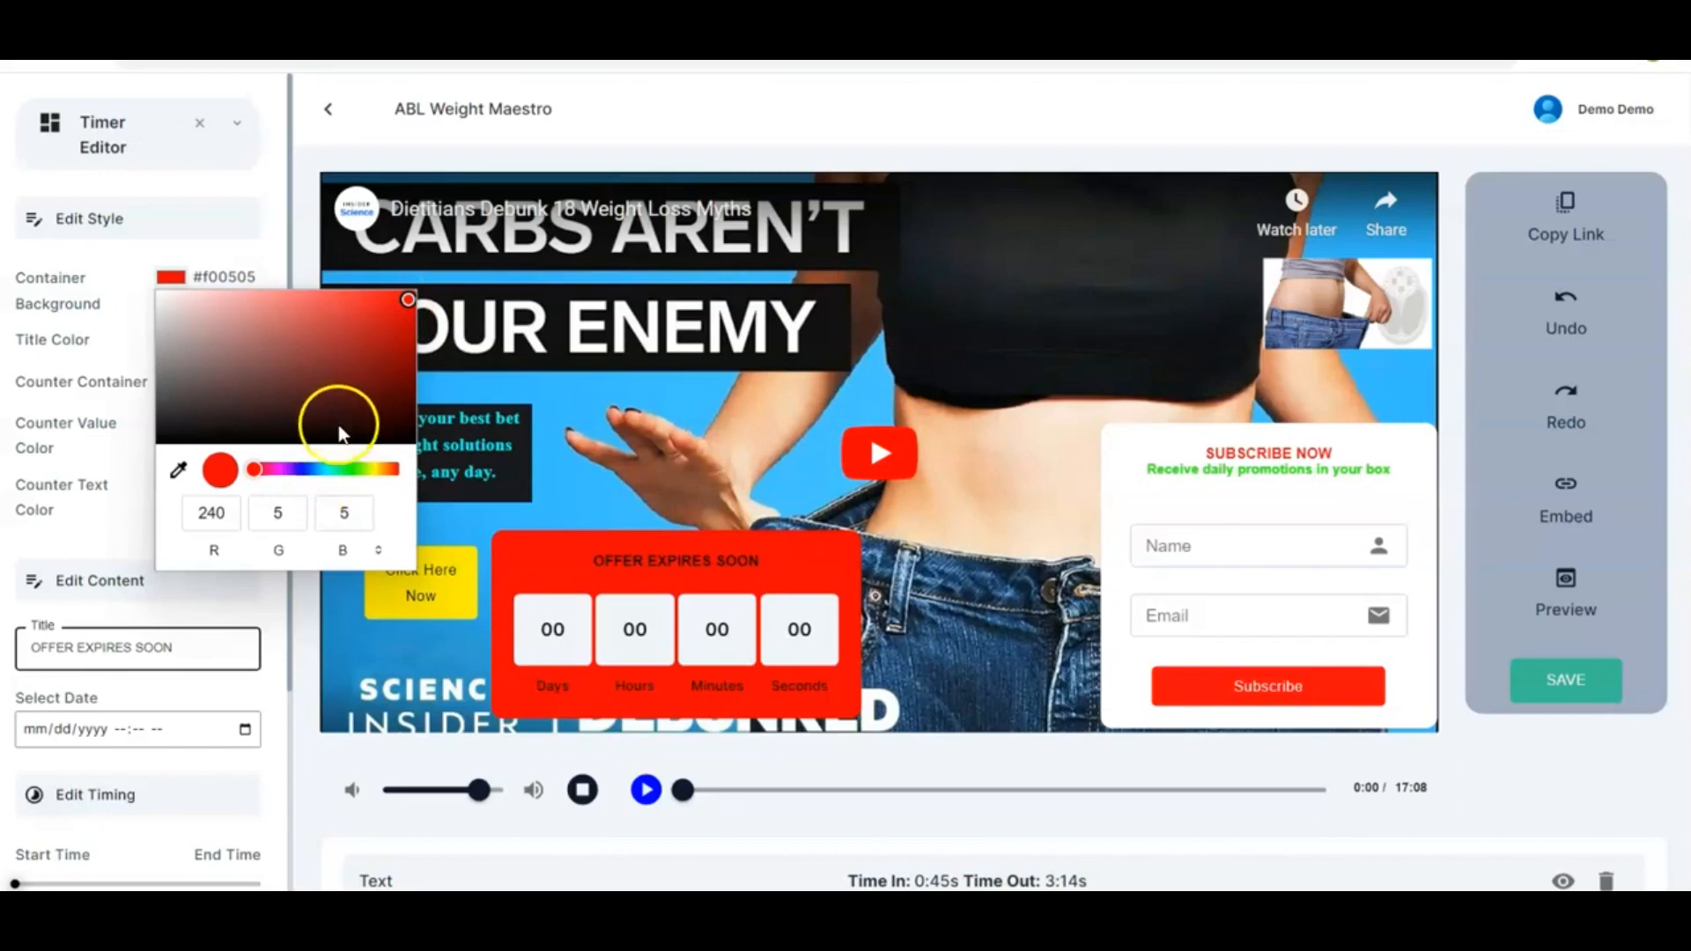
pyautogui.click(307, 470)
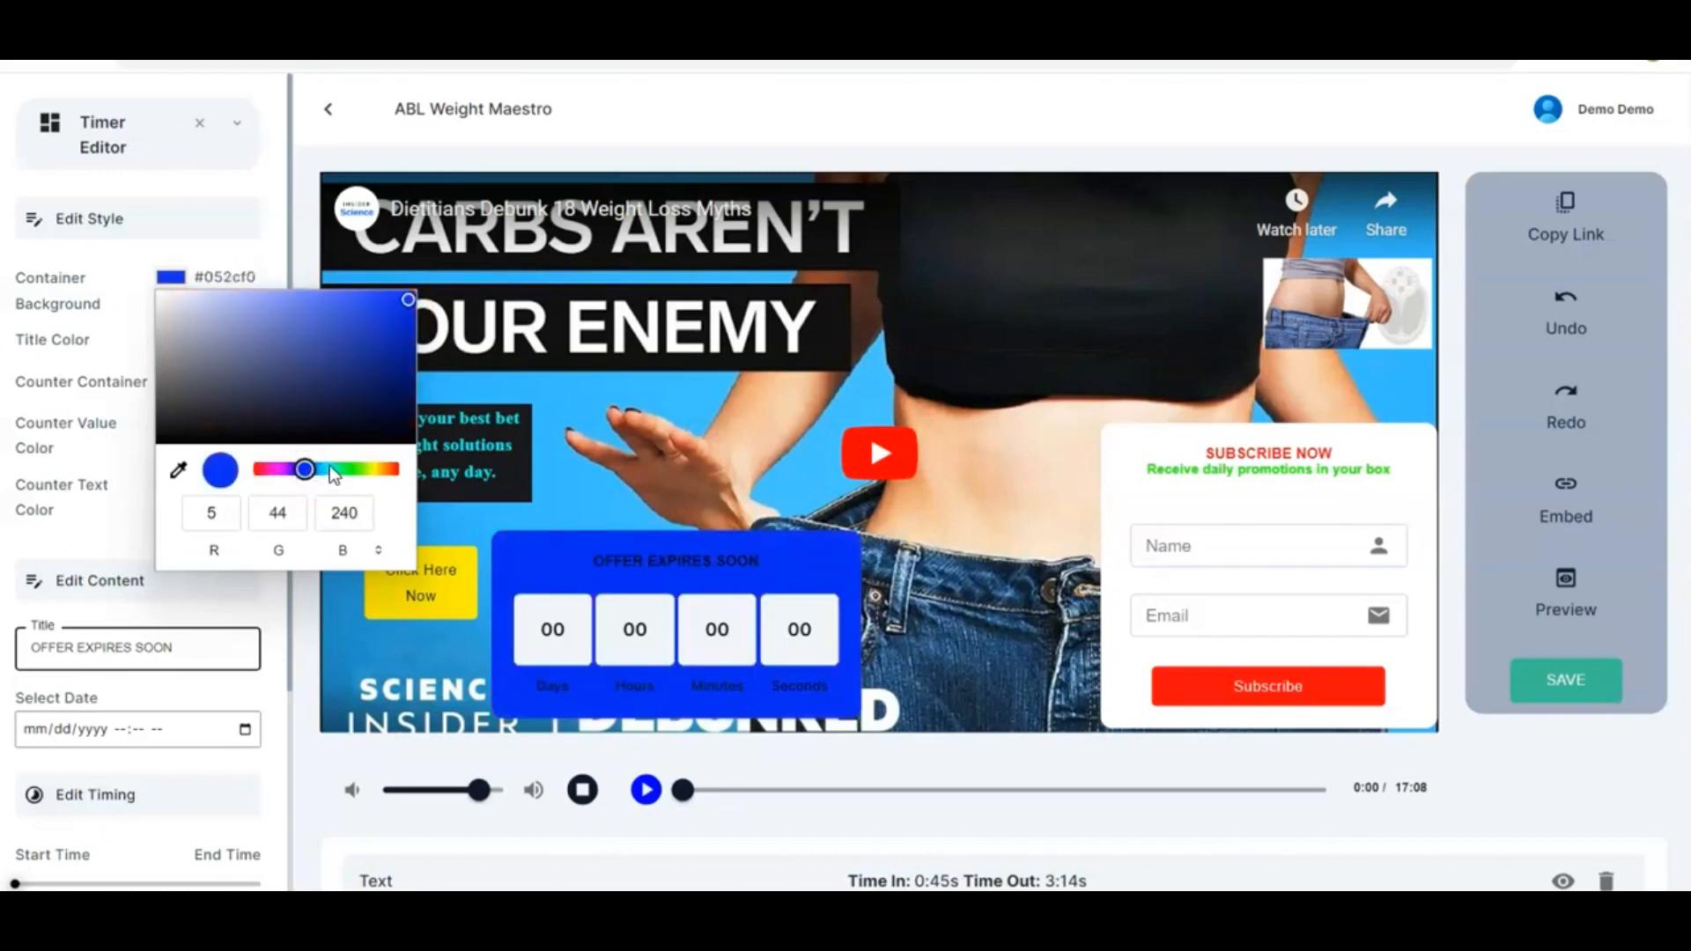
pyautogui.click(332, 469)
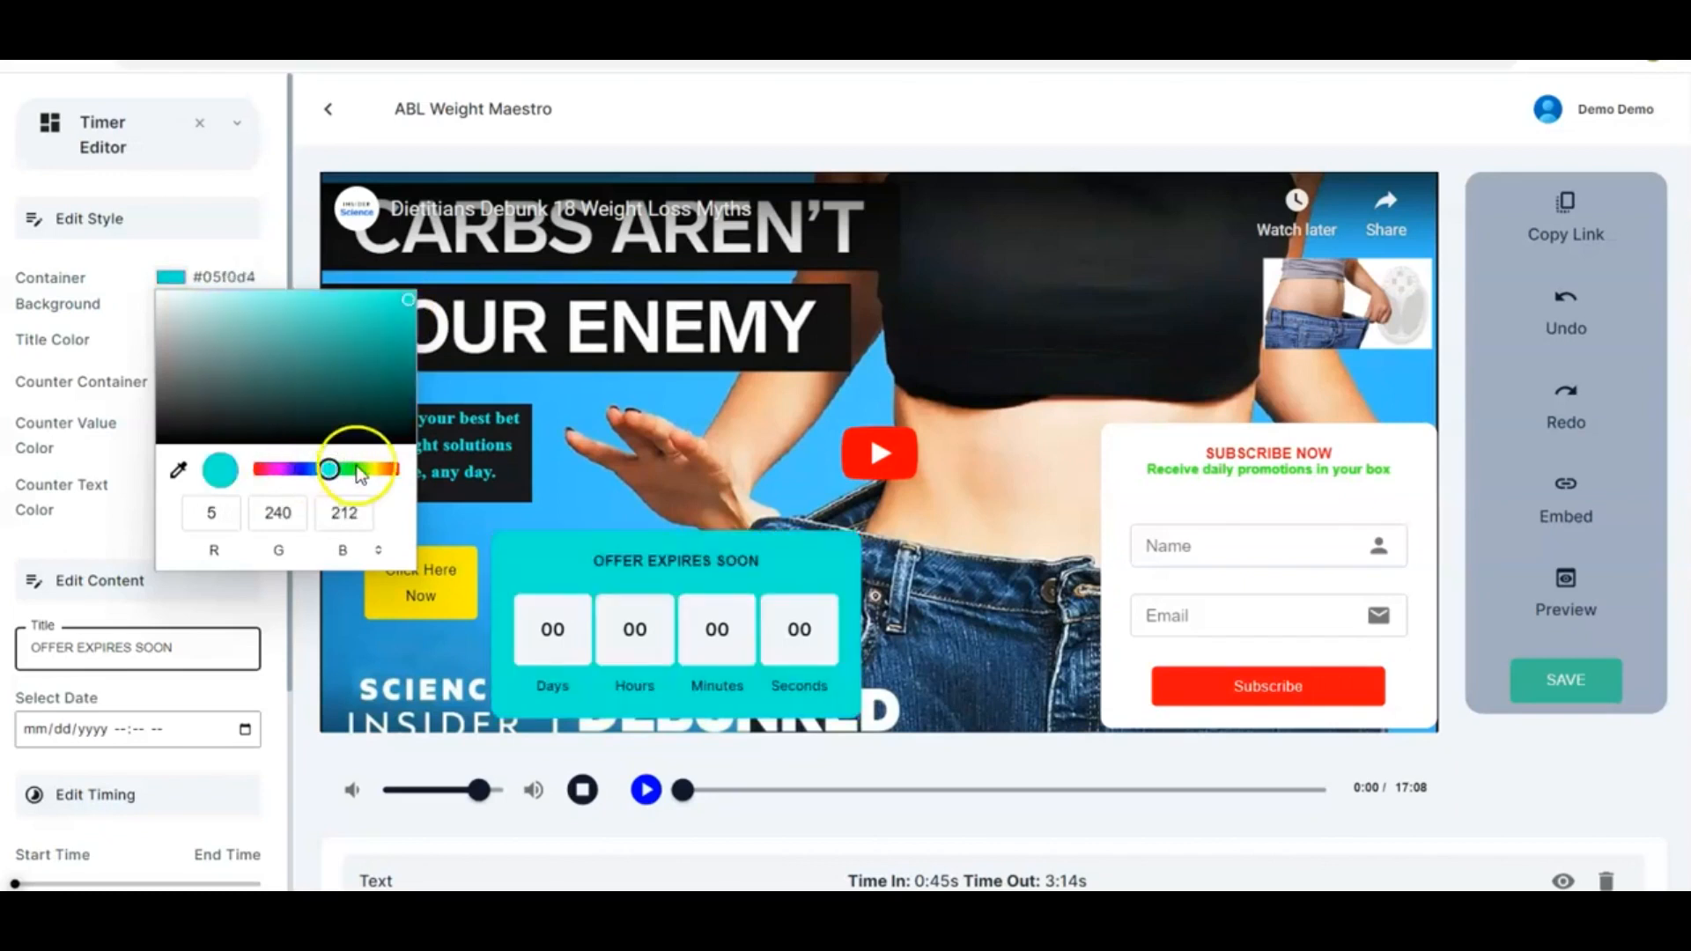
pyautogui.click(356, 468)
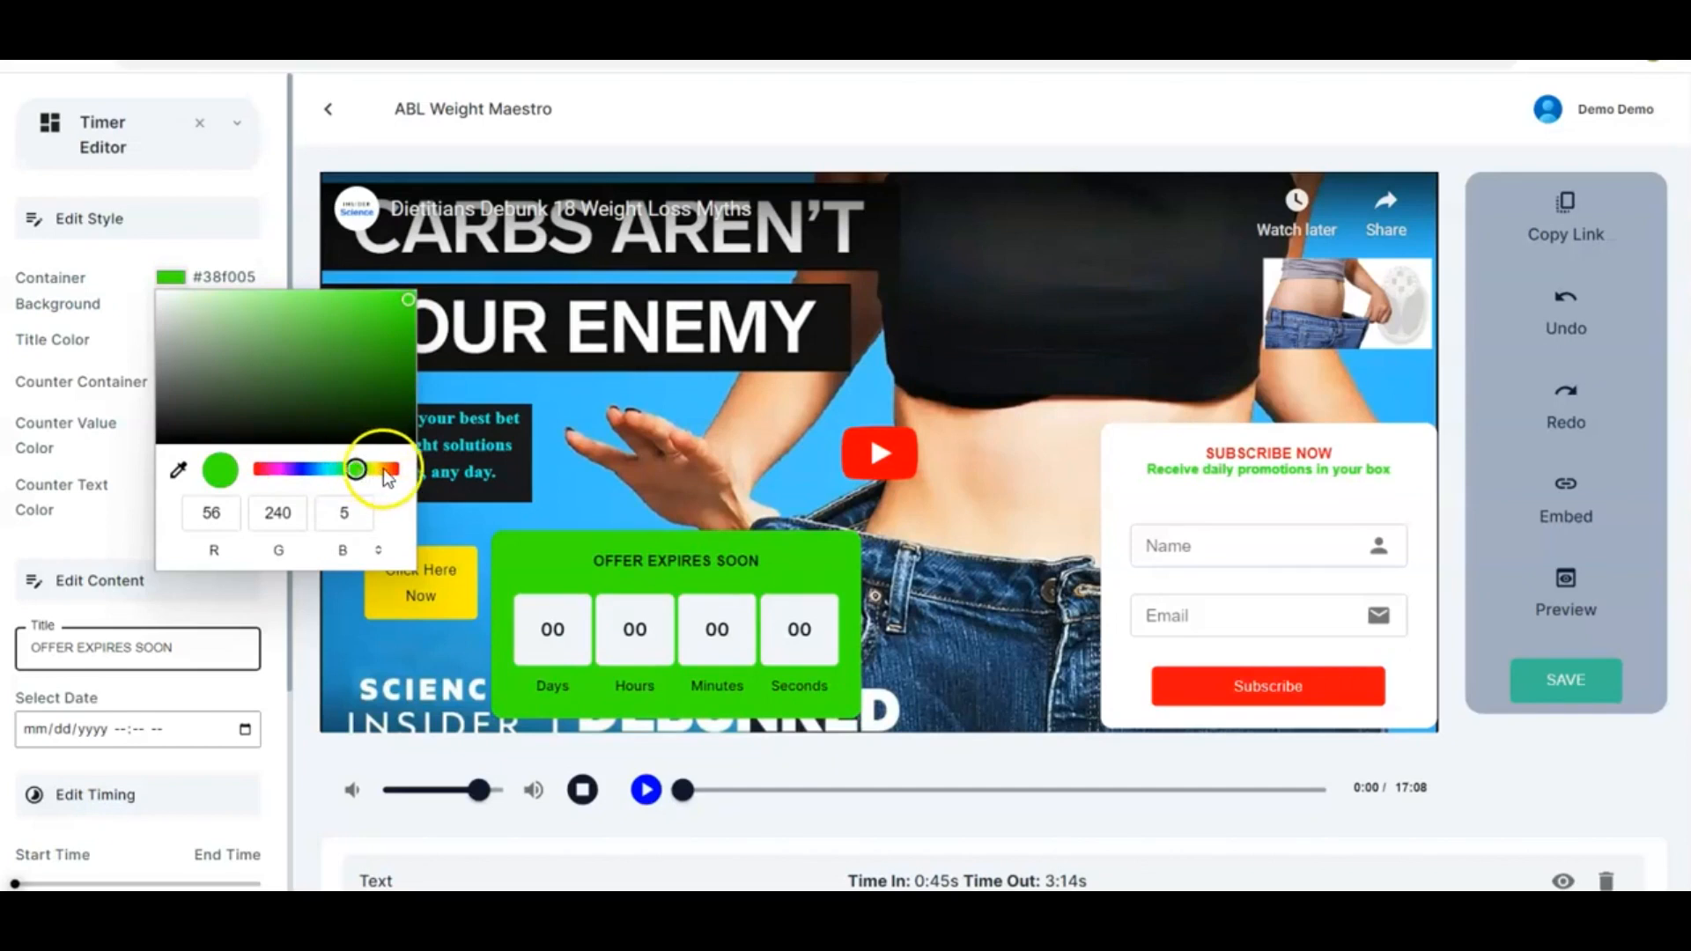
pyautogui.click(382, 469)
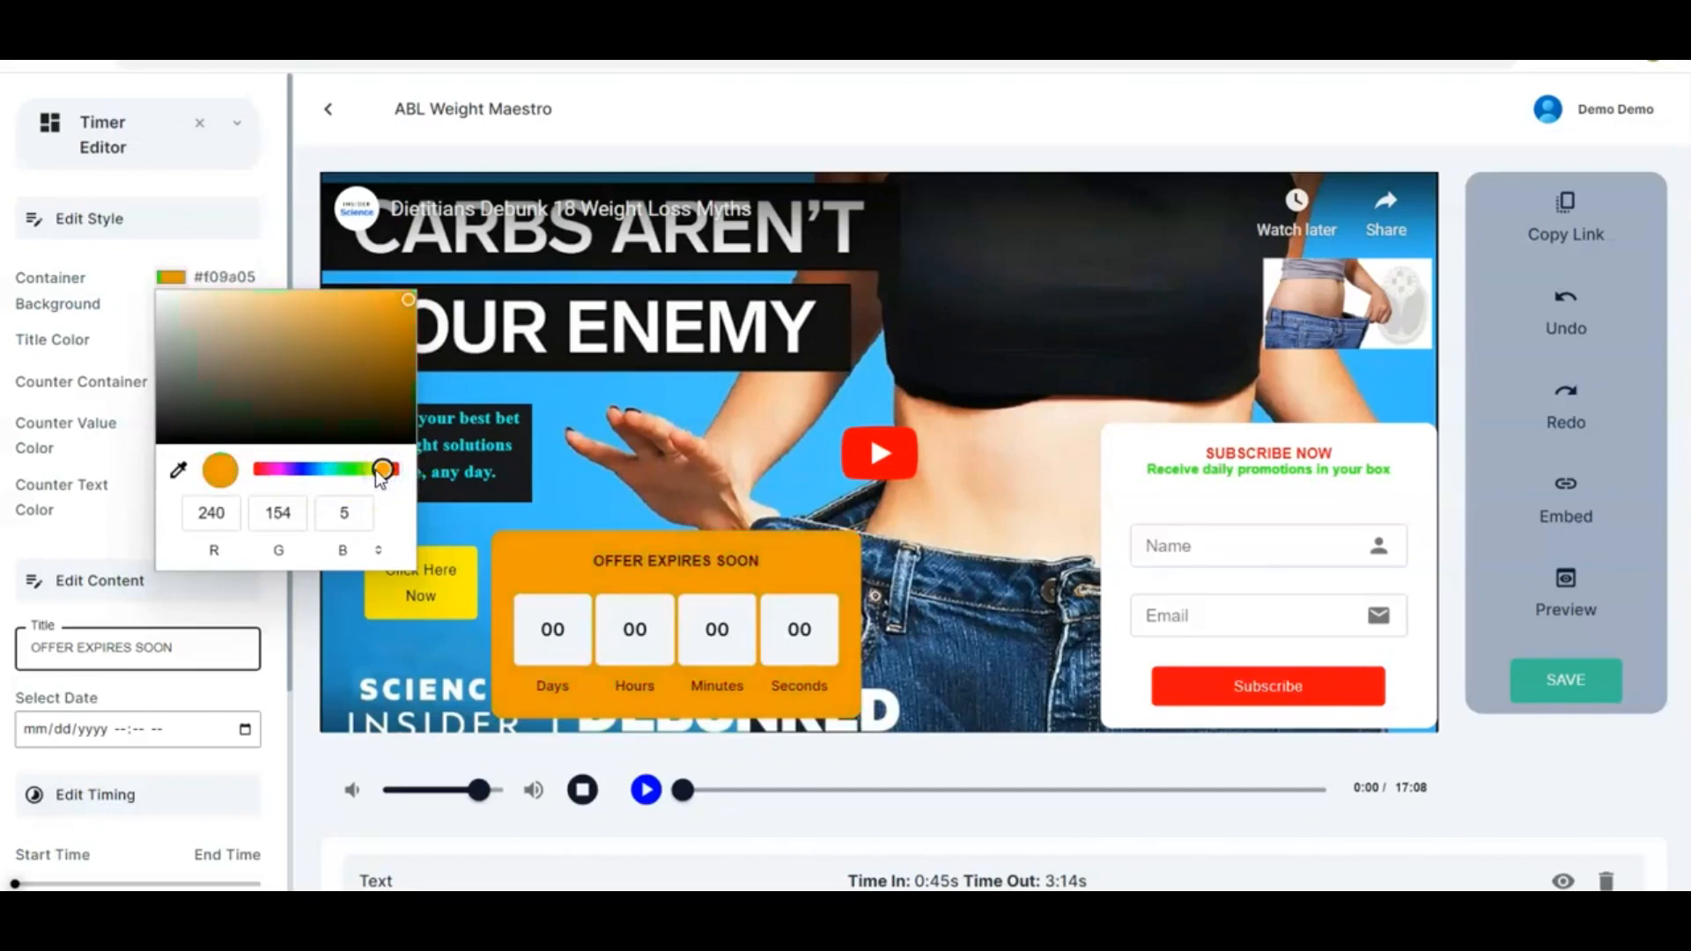
pyautogui.click(391, 470)
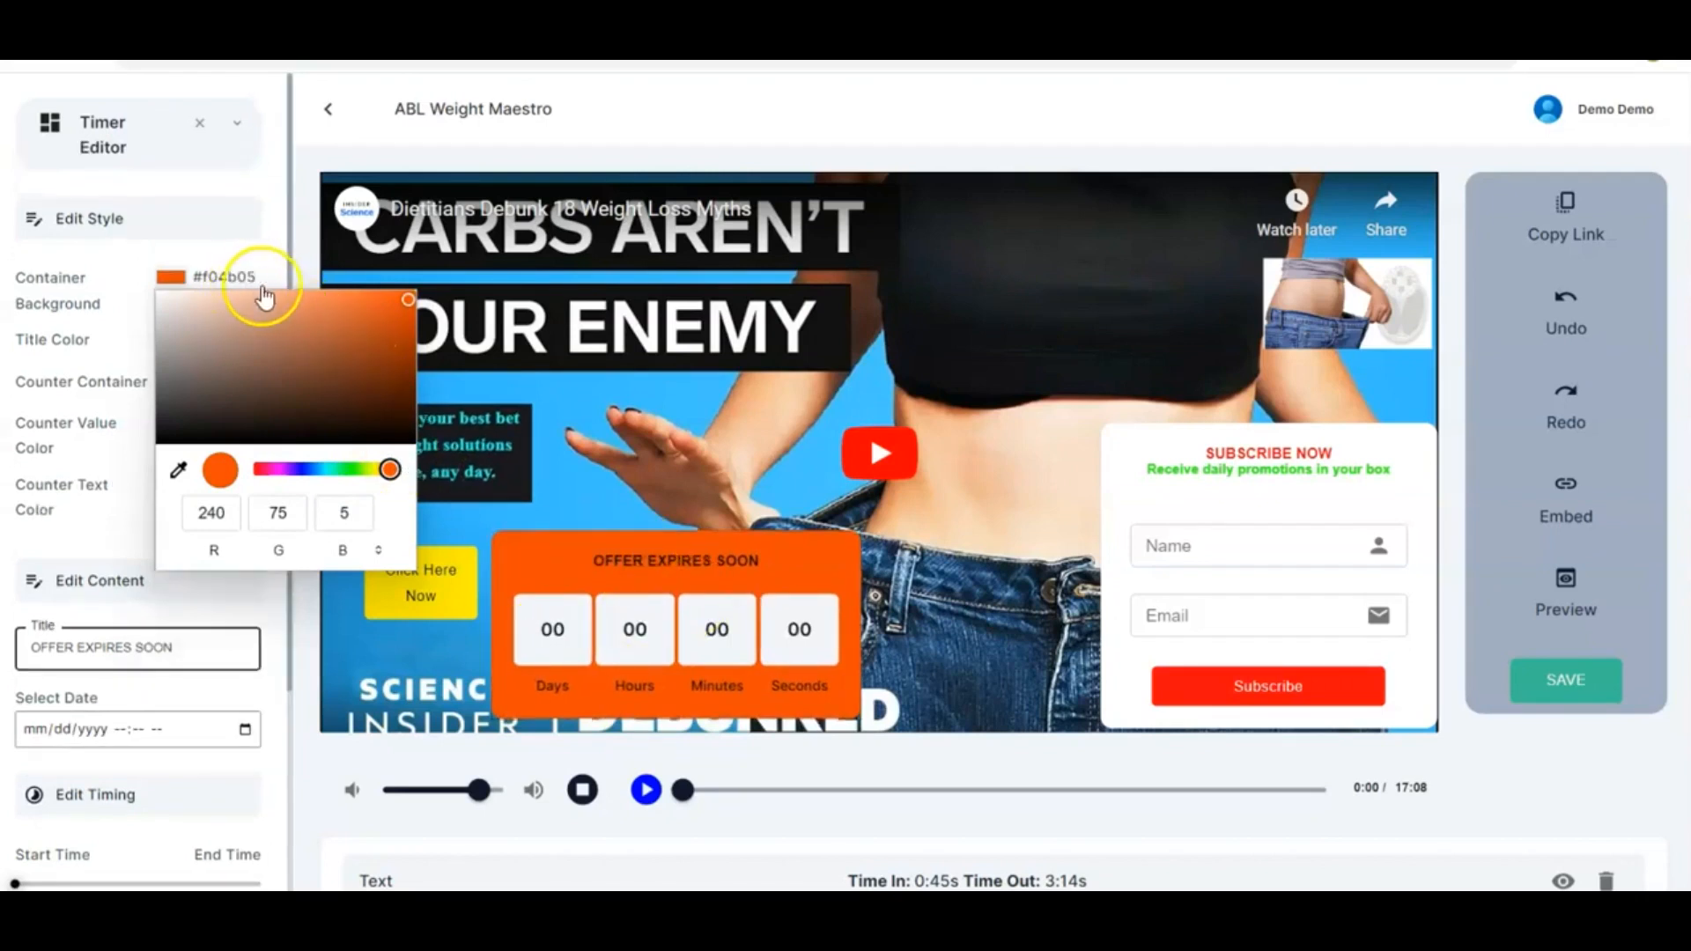
pyautogui.click(298, 264)
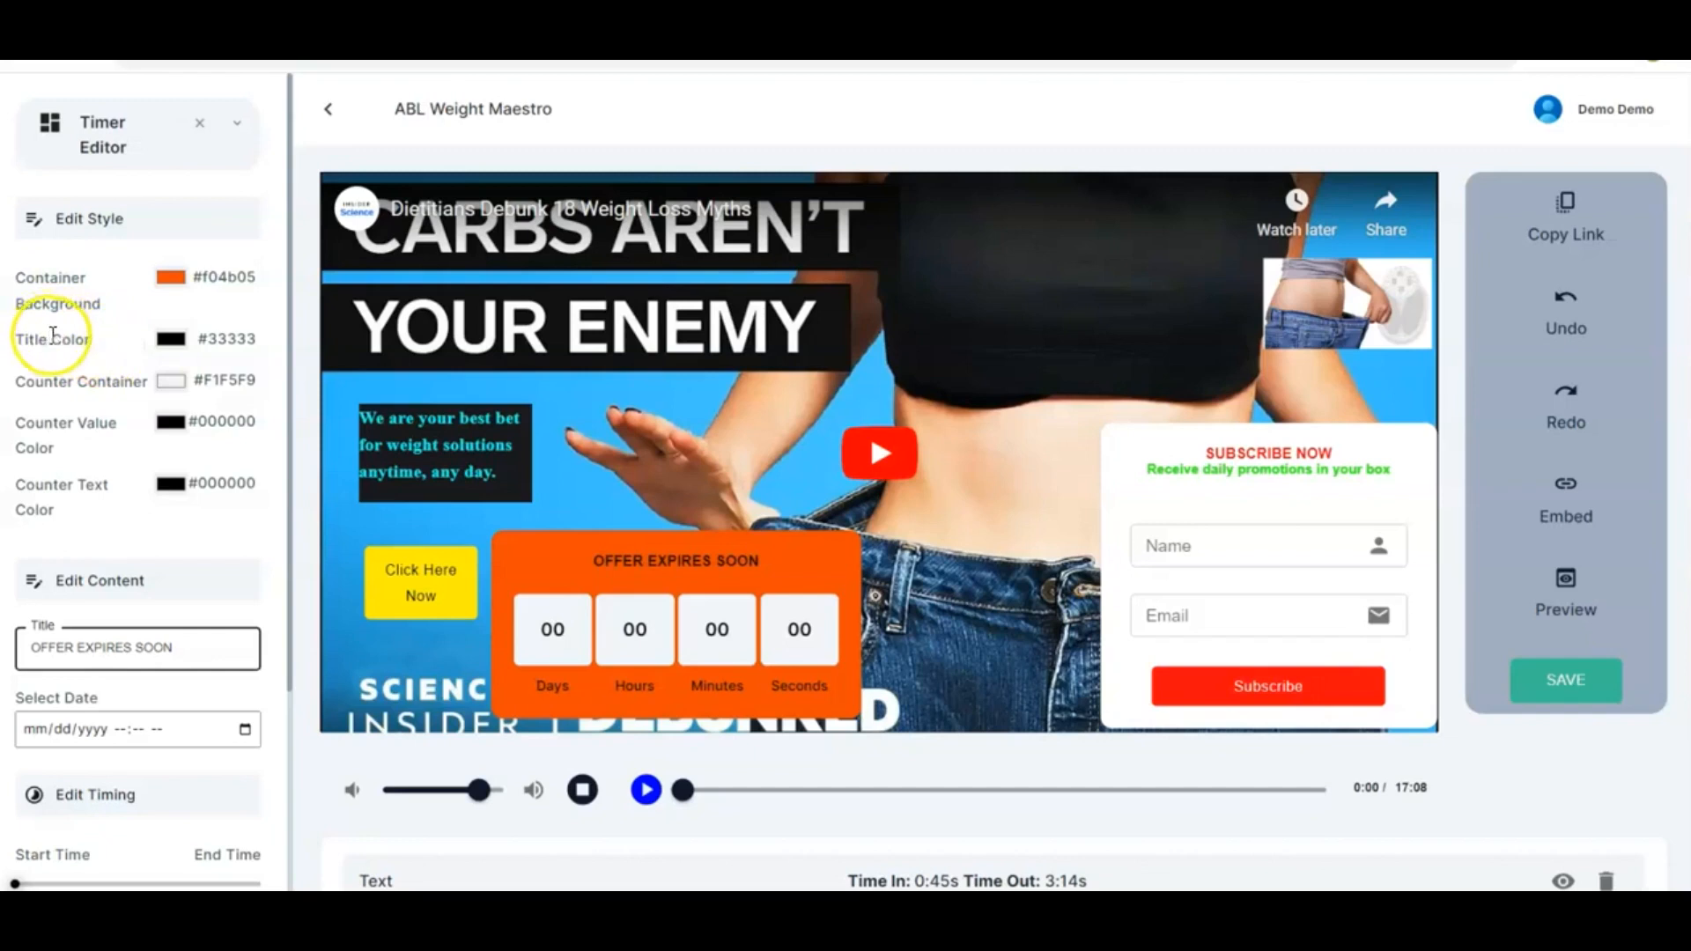
# Set the countdown's title colour to near-black #151414
pyautogui.click(171, 338)
pyautogui.click(165, 492)
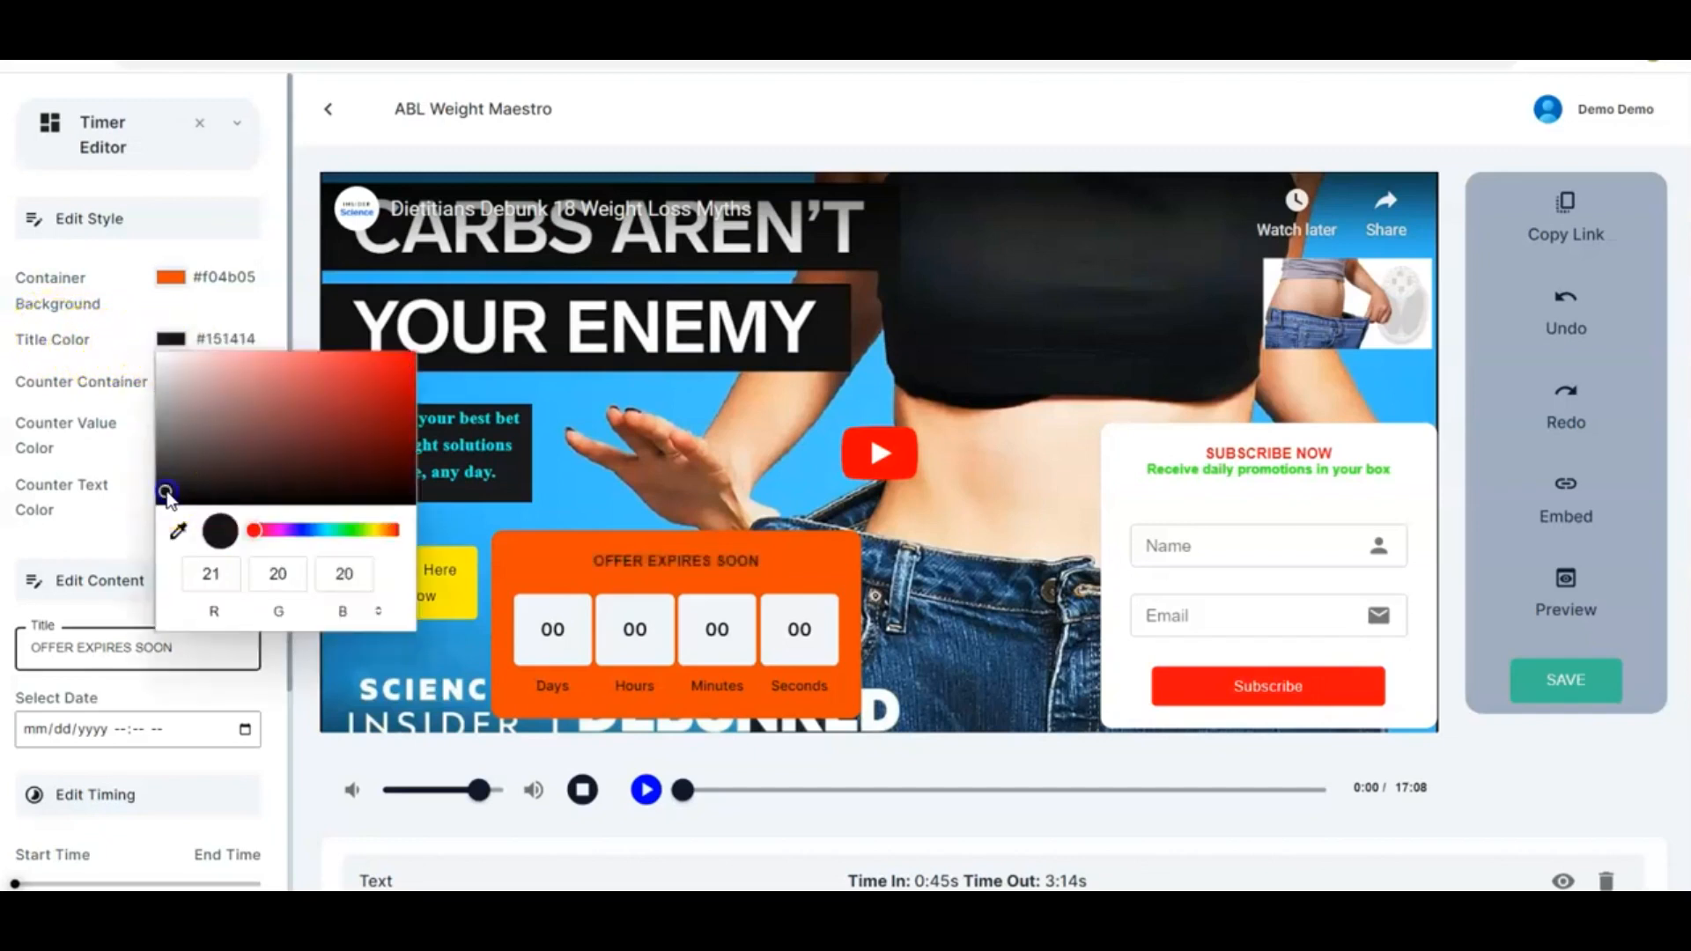
pyautogui.click(273, 287)
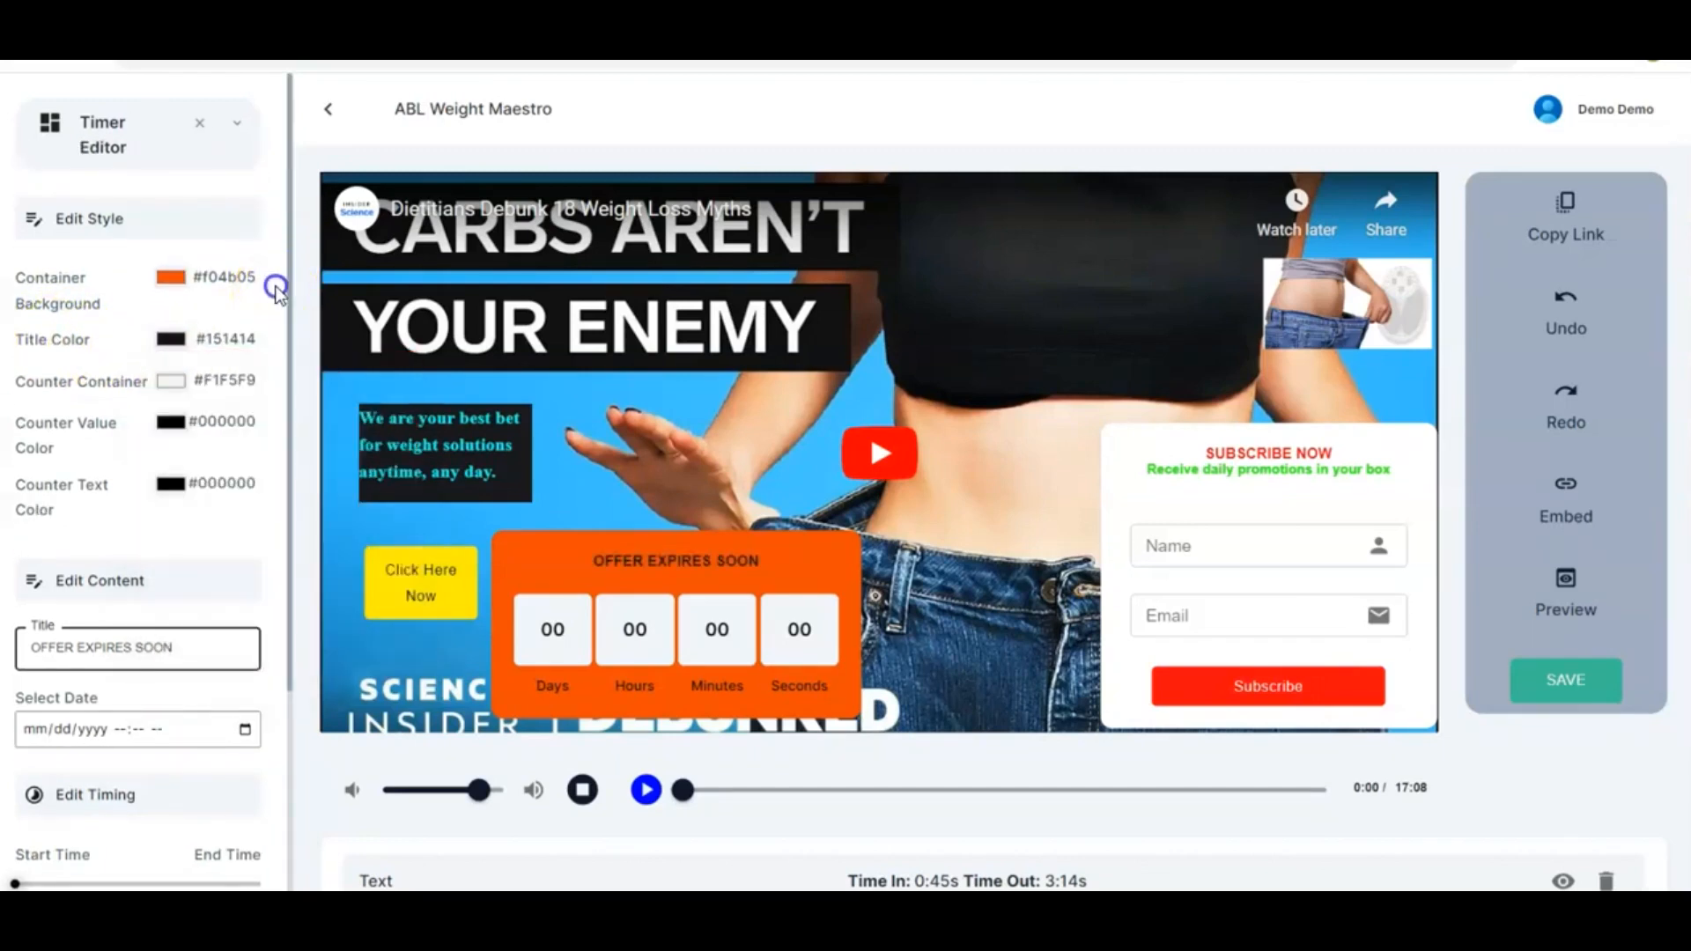
# Set the countdown's counter container colour to light blue #04c2f1 and counter value colour to red #fd0808
pyautogui.click(169, 384)
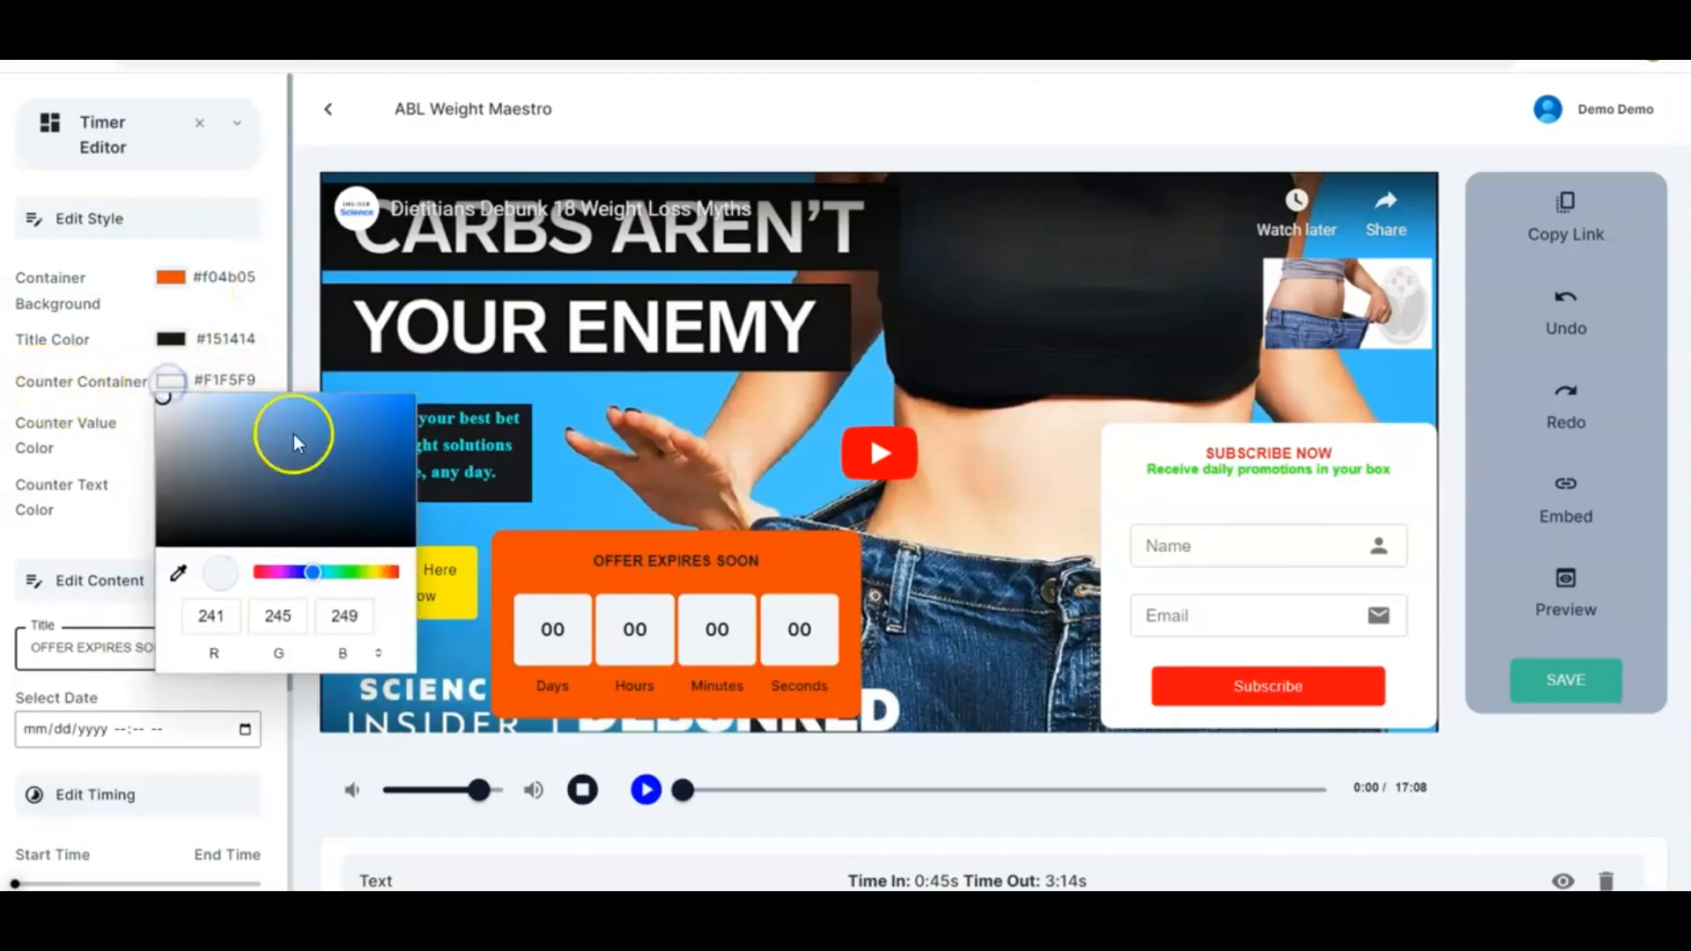
pyautogui.click(256, 573)
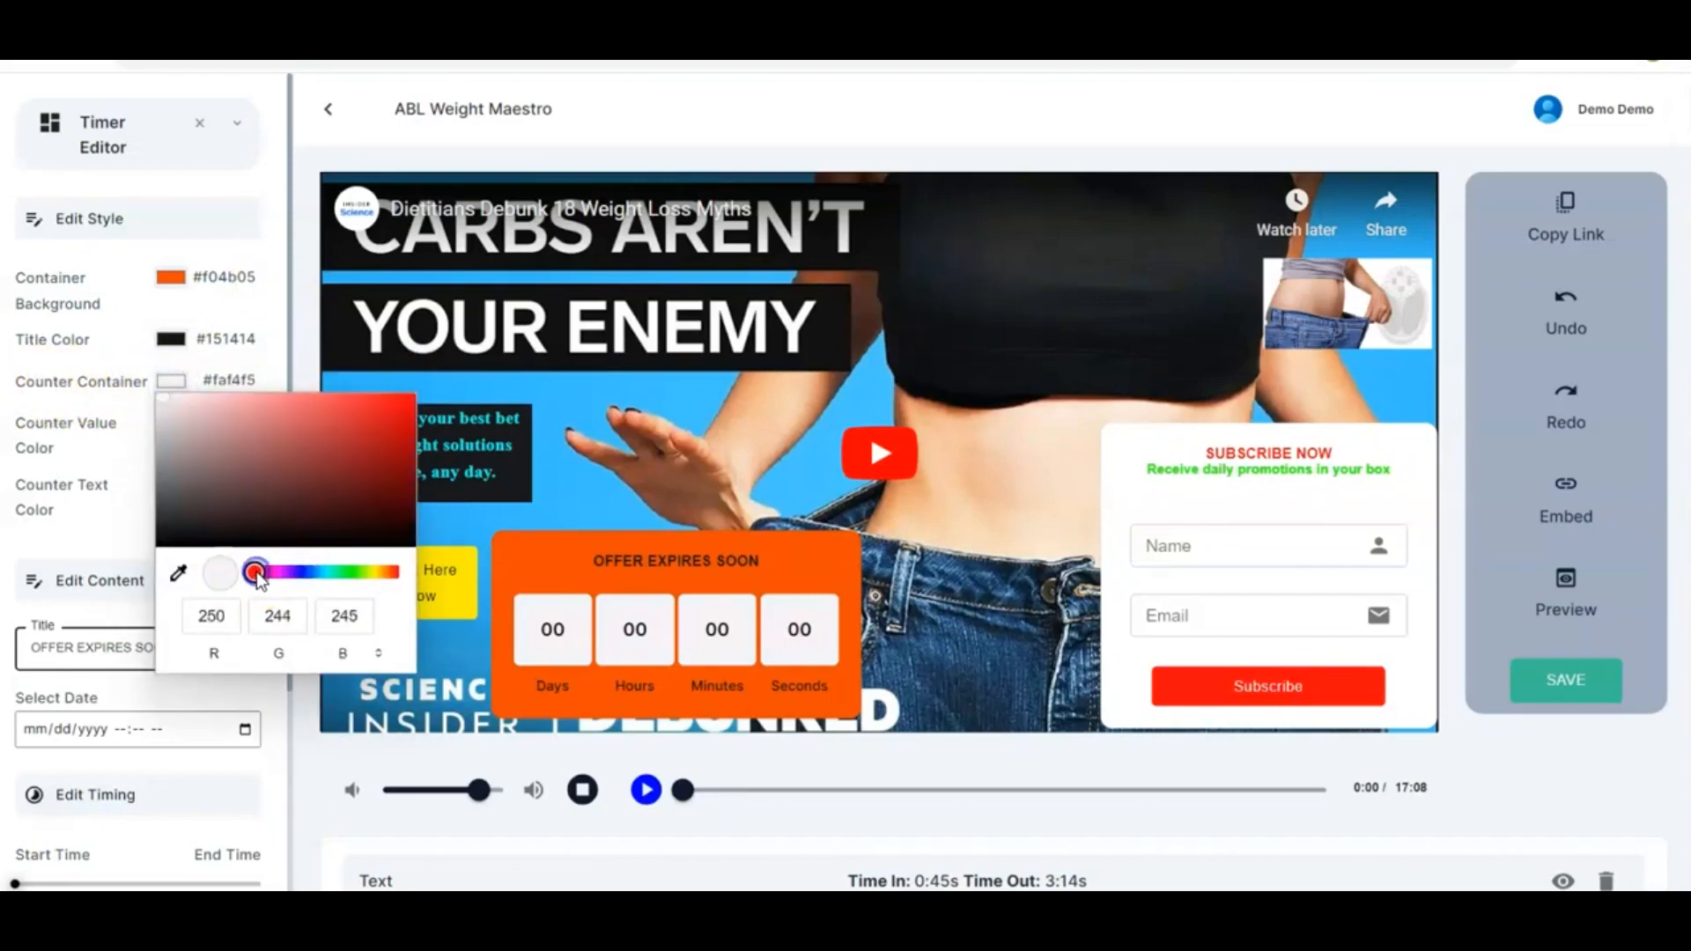
pyautogui.click(408, 398)
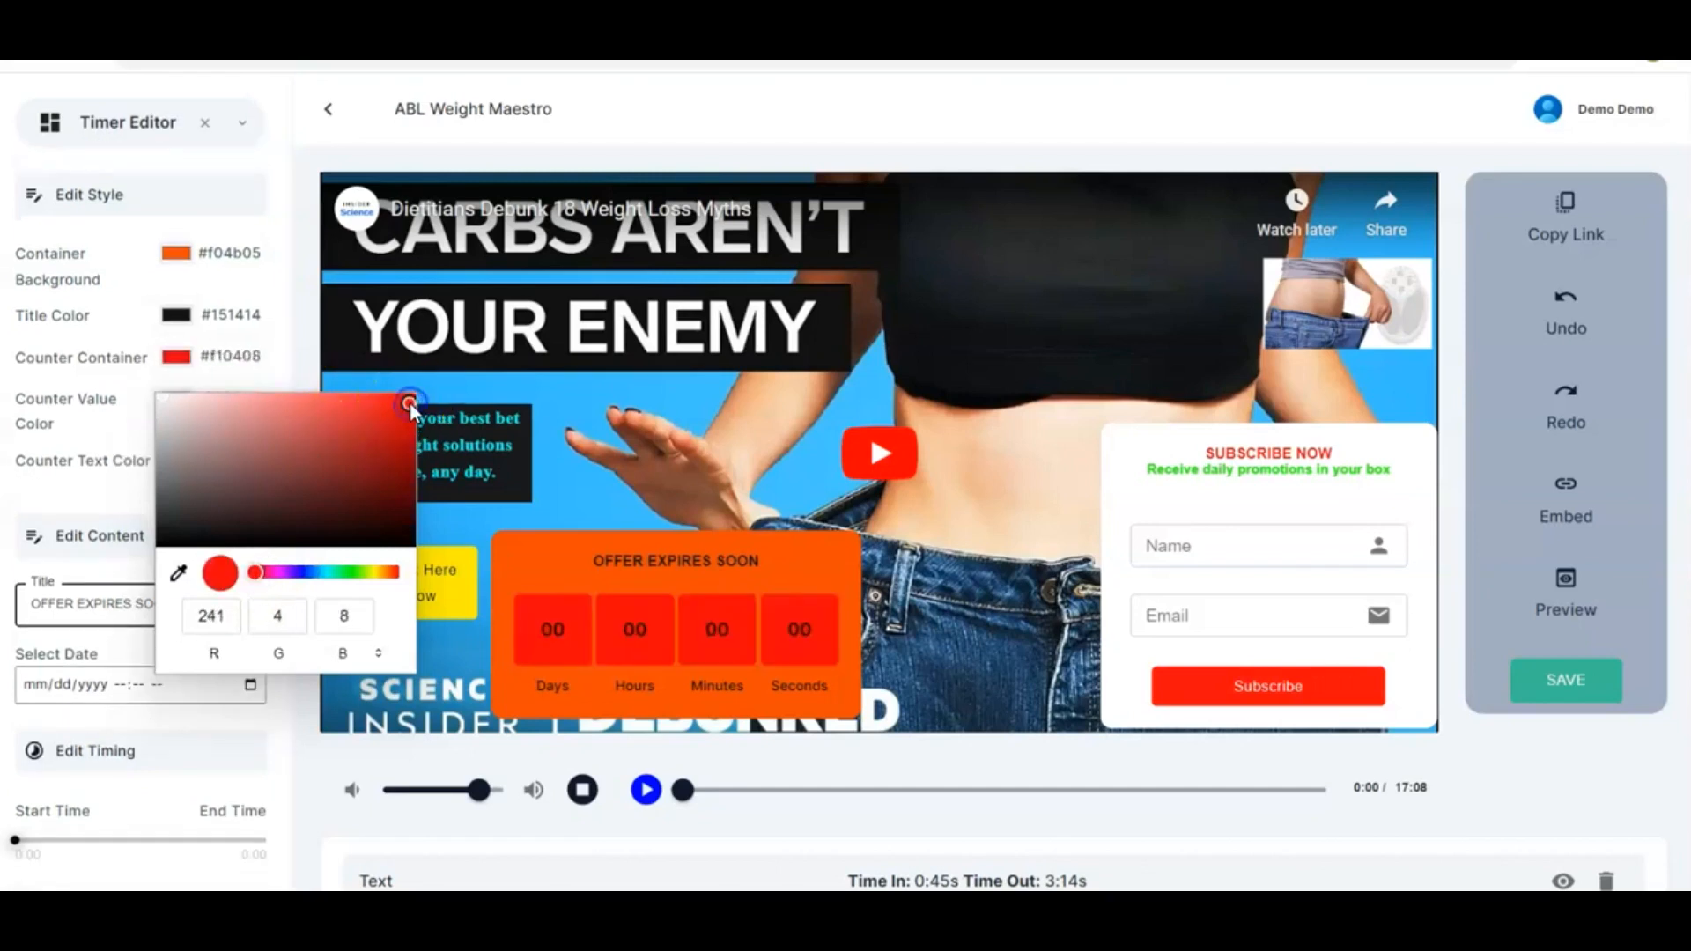
pyautogui.click(321, 573)
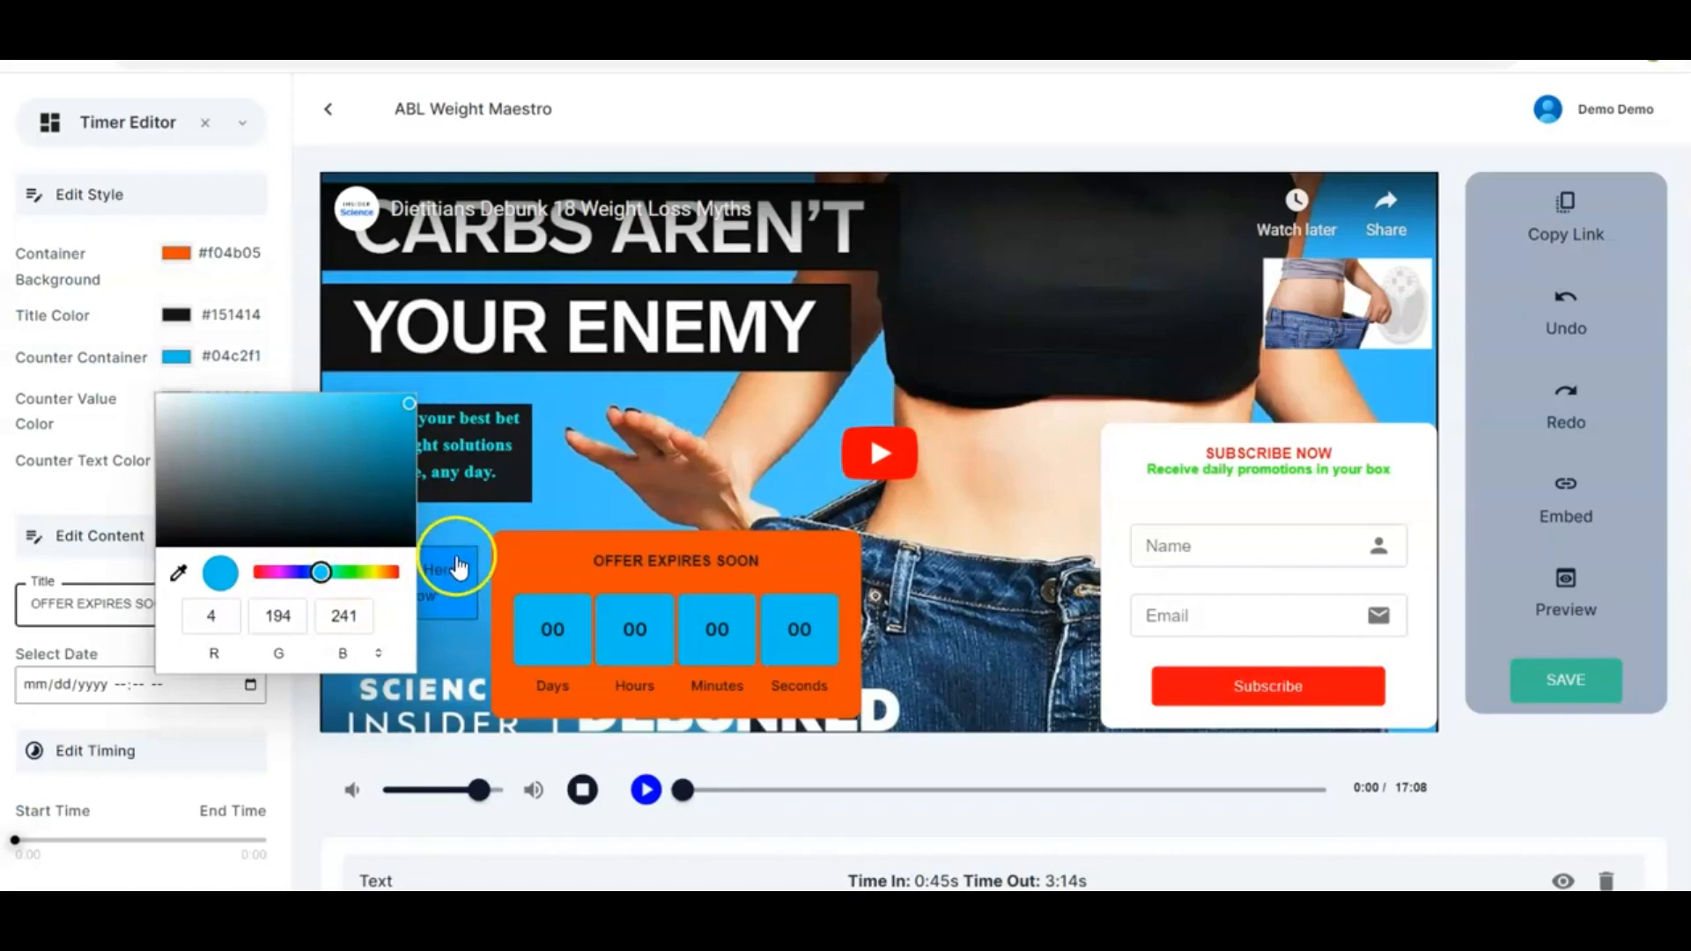
pyautogui.click(440, 514)
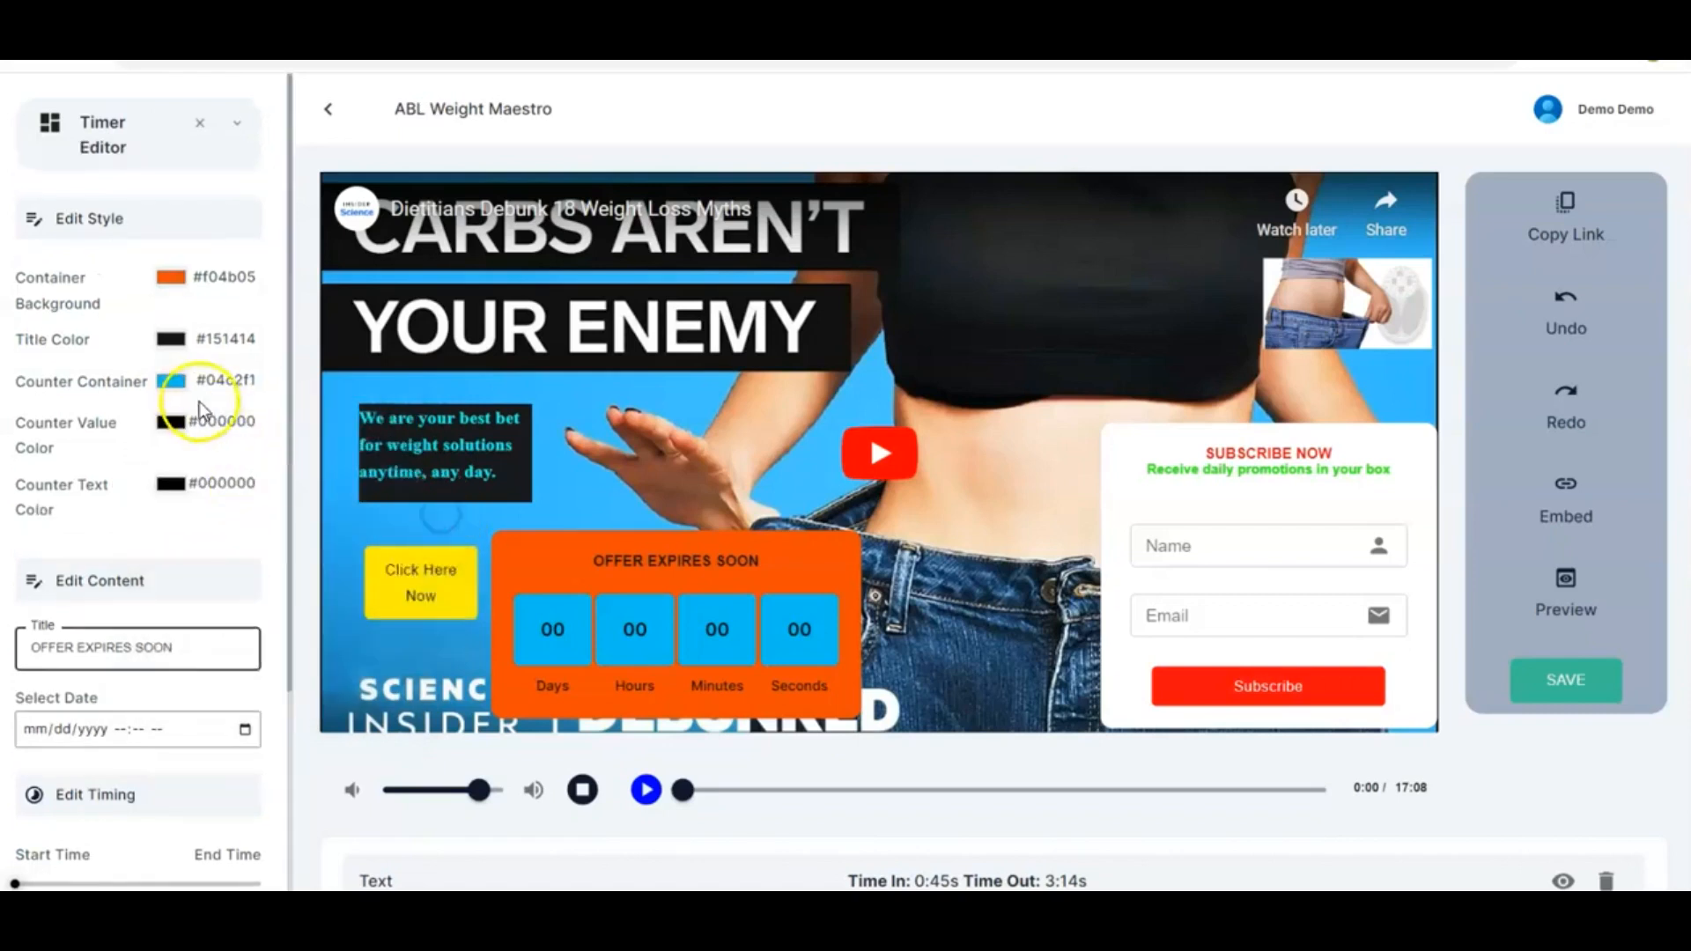
pyautogui.click(171, 482)
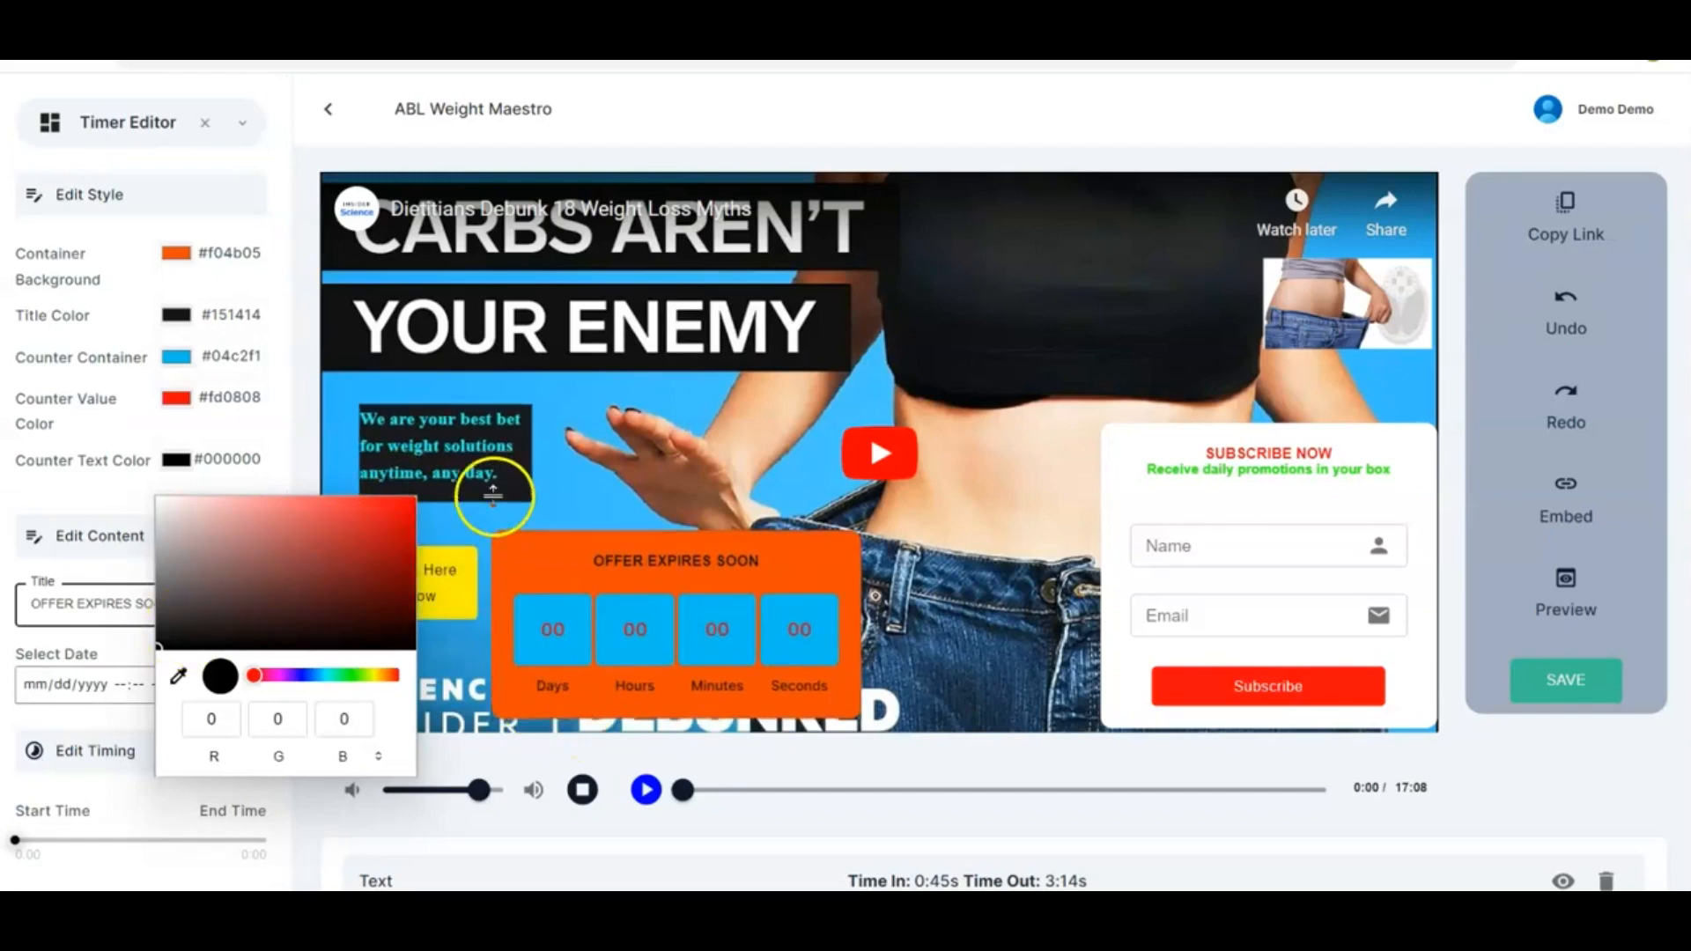
pyautogui.click(465, 514)
# Change the countdown title to "OFFER ENDS TODAY"
pyautogui.scroll(-3, 204, 535)
pyautogui.scroll(-1, 205, 536)
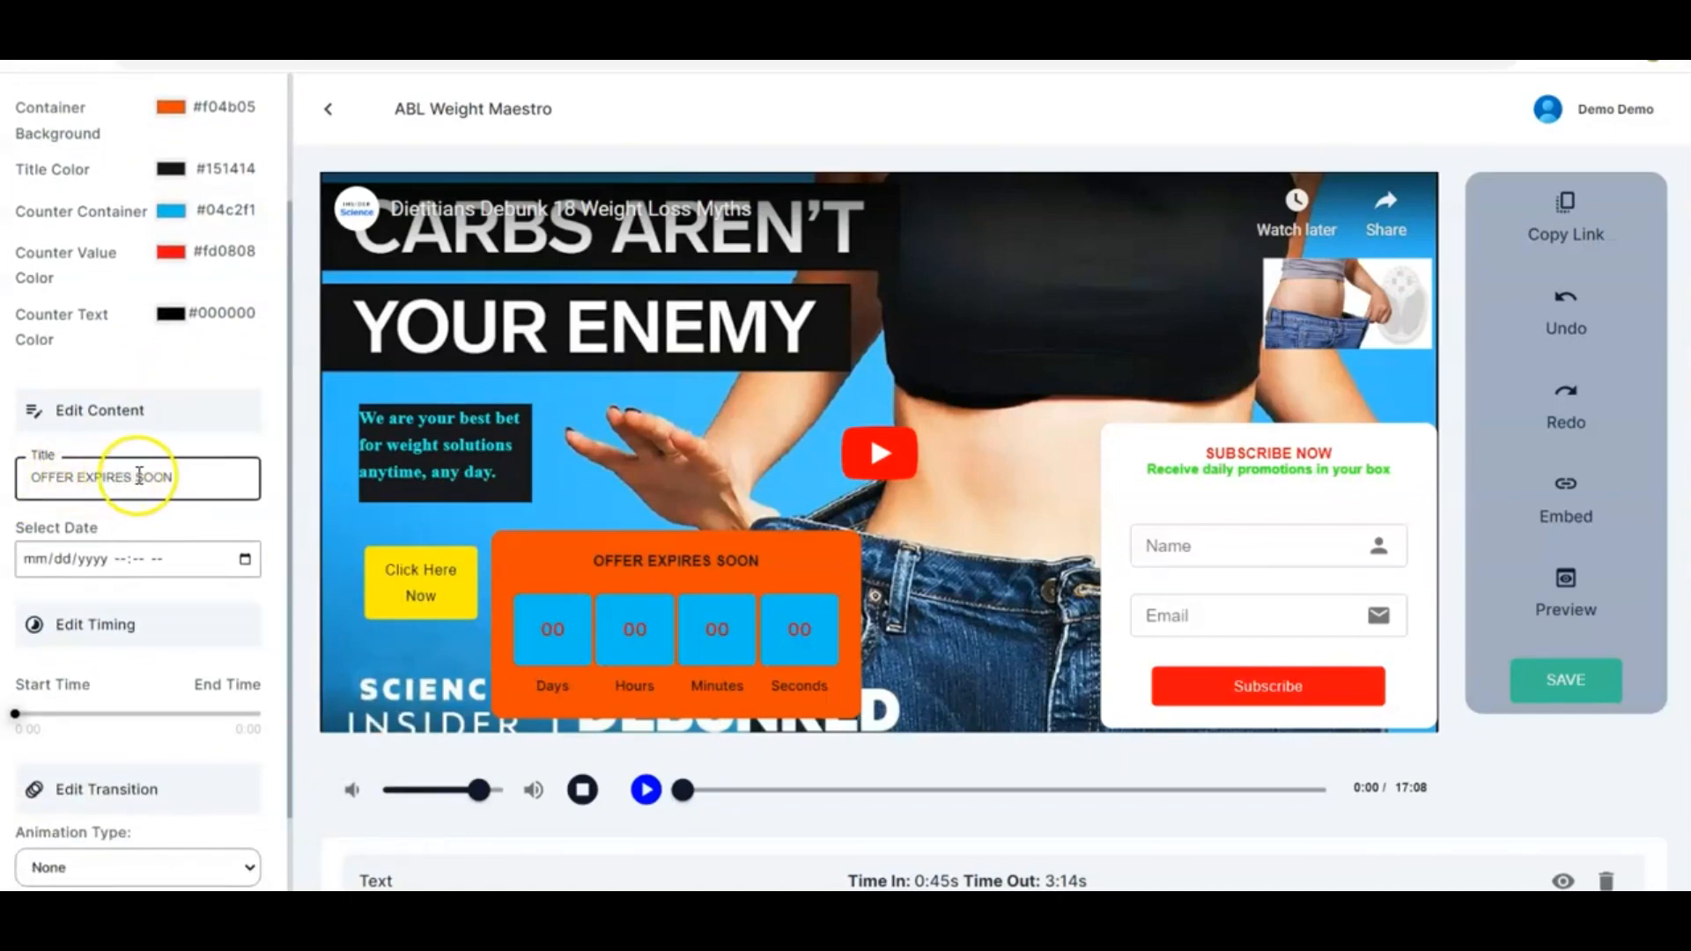
pyautogui.click(182, 476)
pyautogui.press('BackSpace')
pyautogui.press('BackSpace')
pyautogui.press('BackSpace')
pyautogui.press('BackSpace')
pyautogui.press('BackSpace')
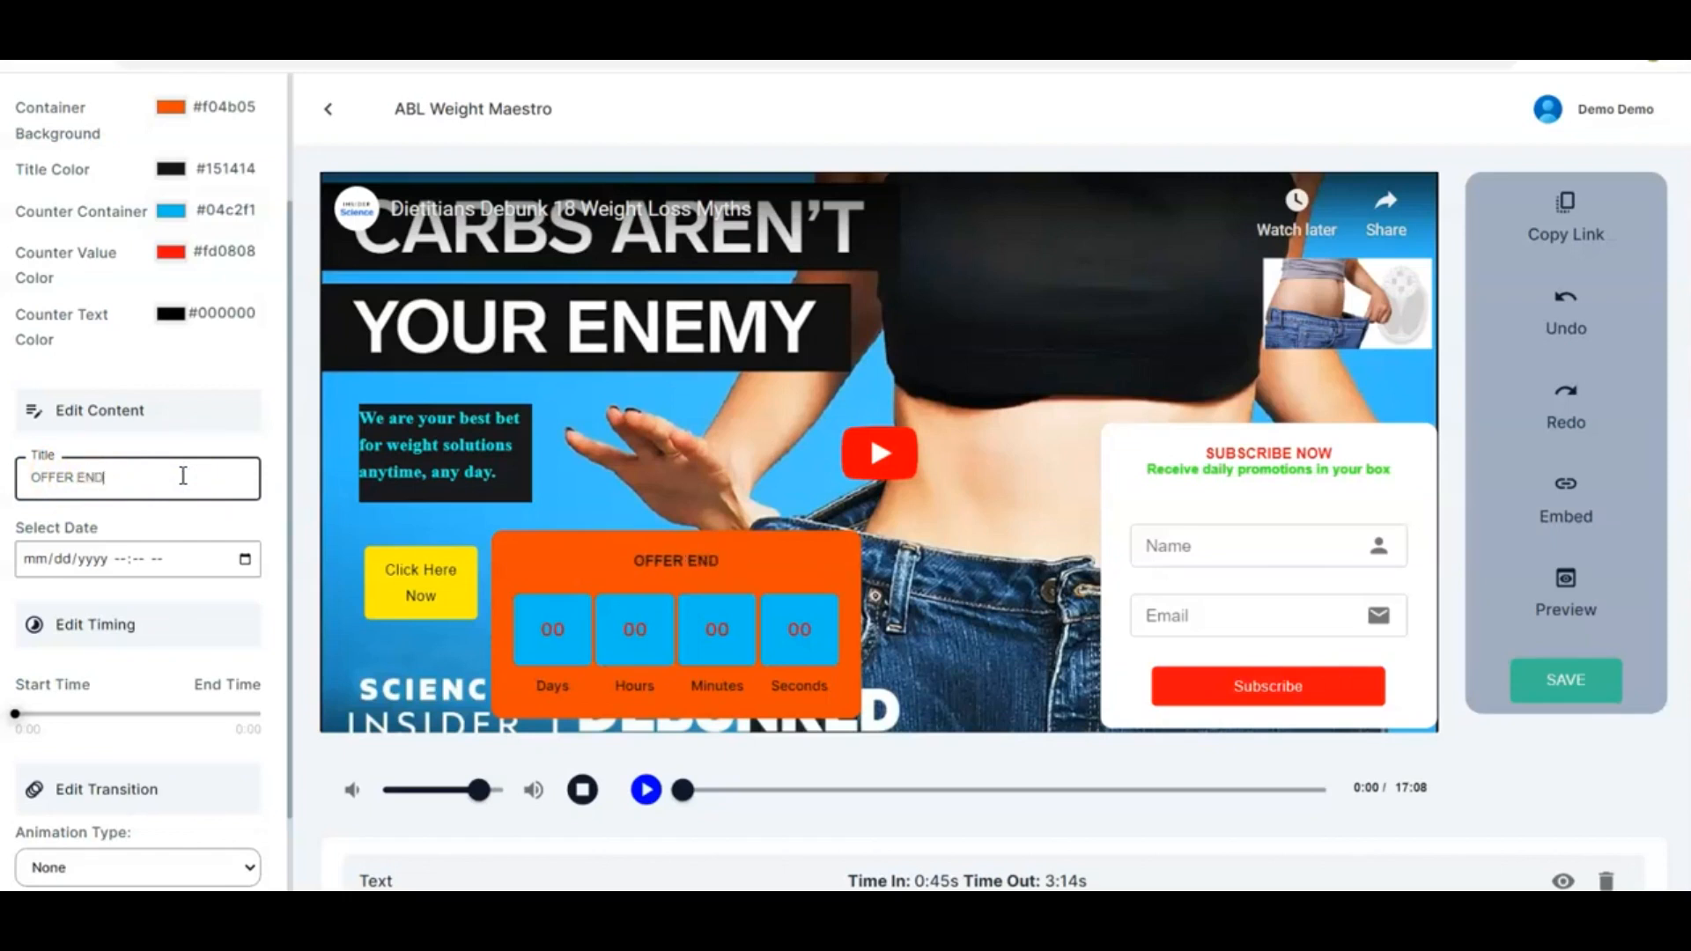
pyautogui.write('SOON')
pyautogui.press('BackSpace')
pyautogui.press('BackSpace')
pyautogui.press('BackSpace')
pyautogui.write('TODAY')
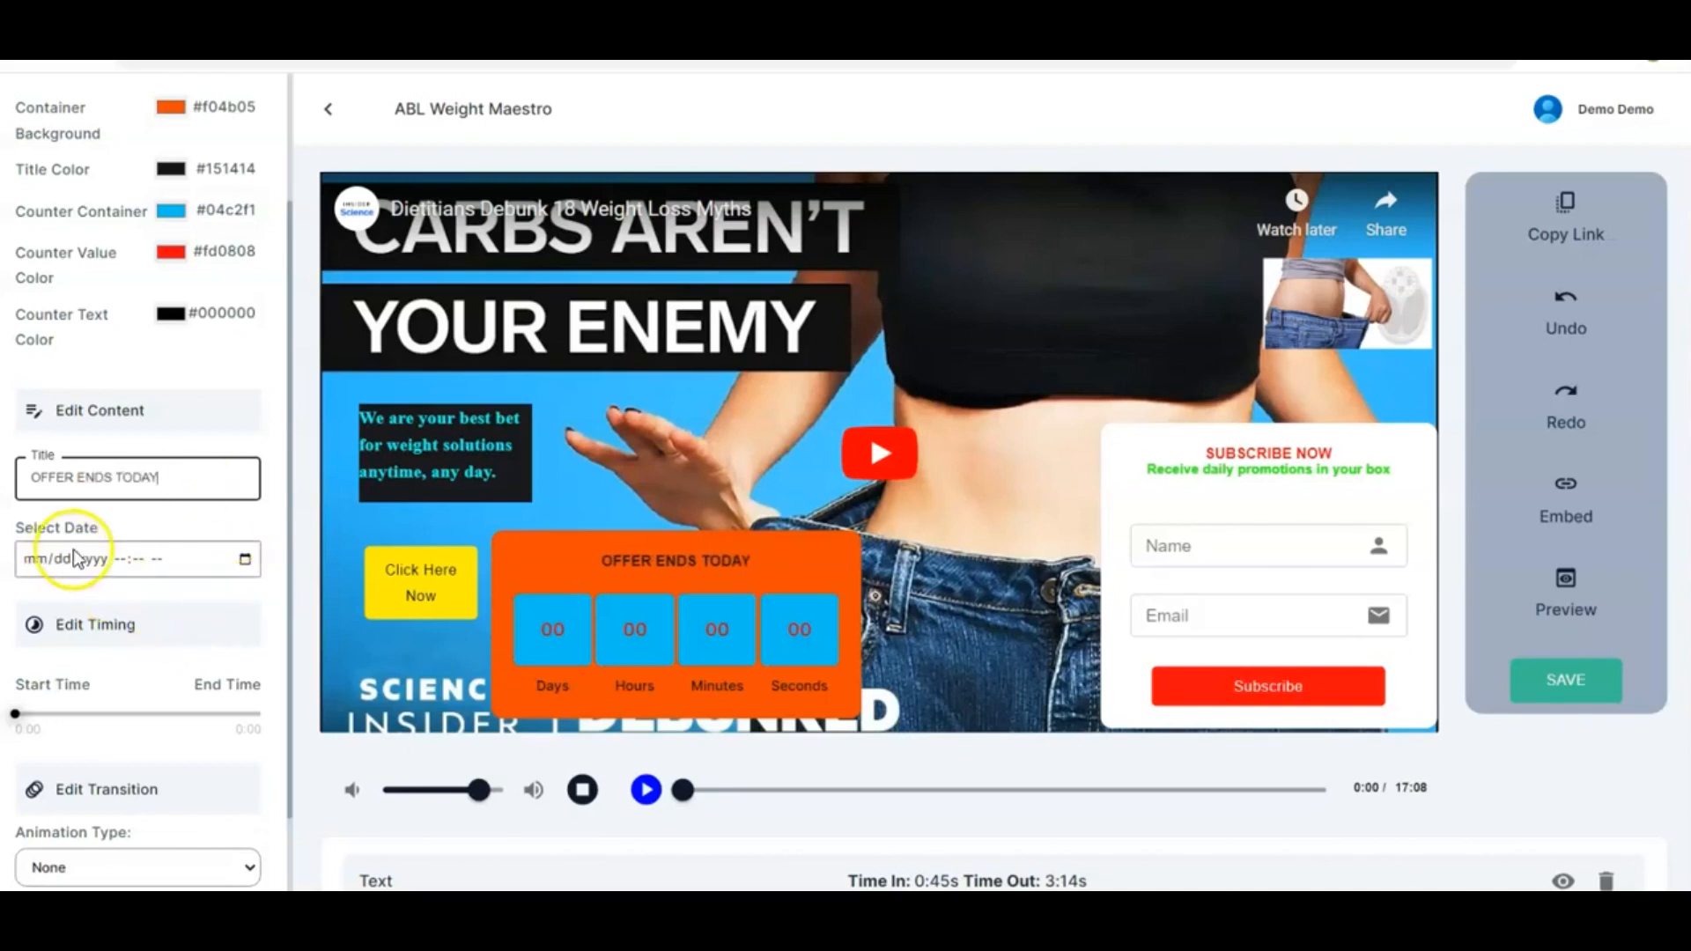
# Set the countdown's target date and time to 07/31/2023 12:16 AM
pyautogui.click(245, 559)
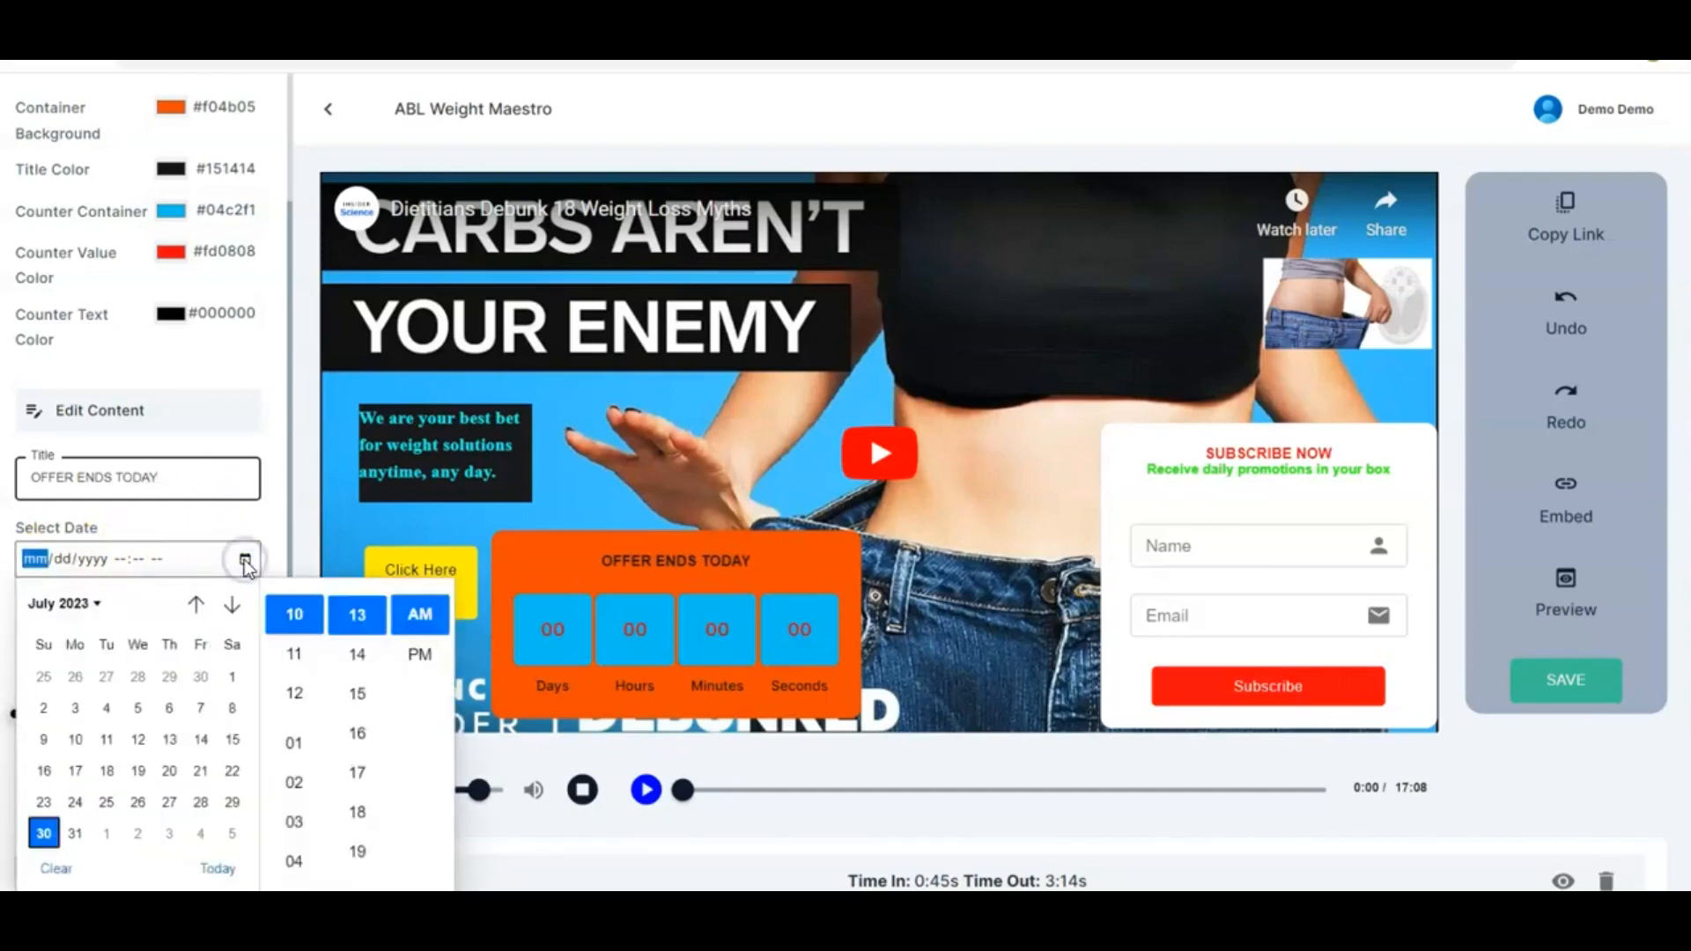
pyautogui.click(293, 506)
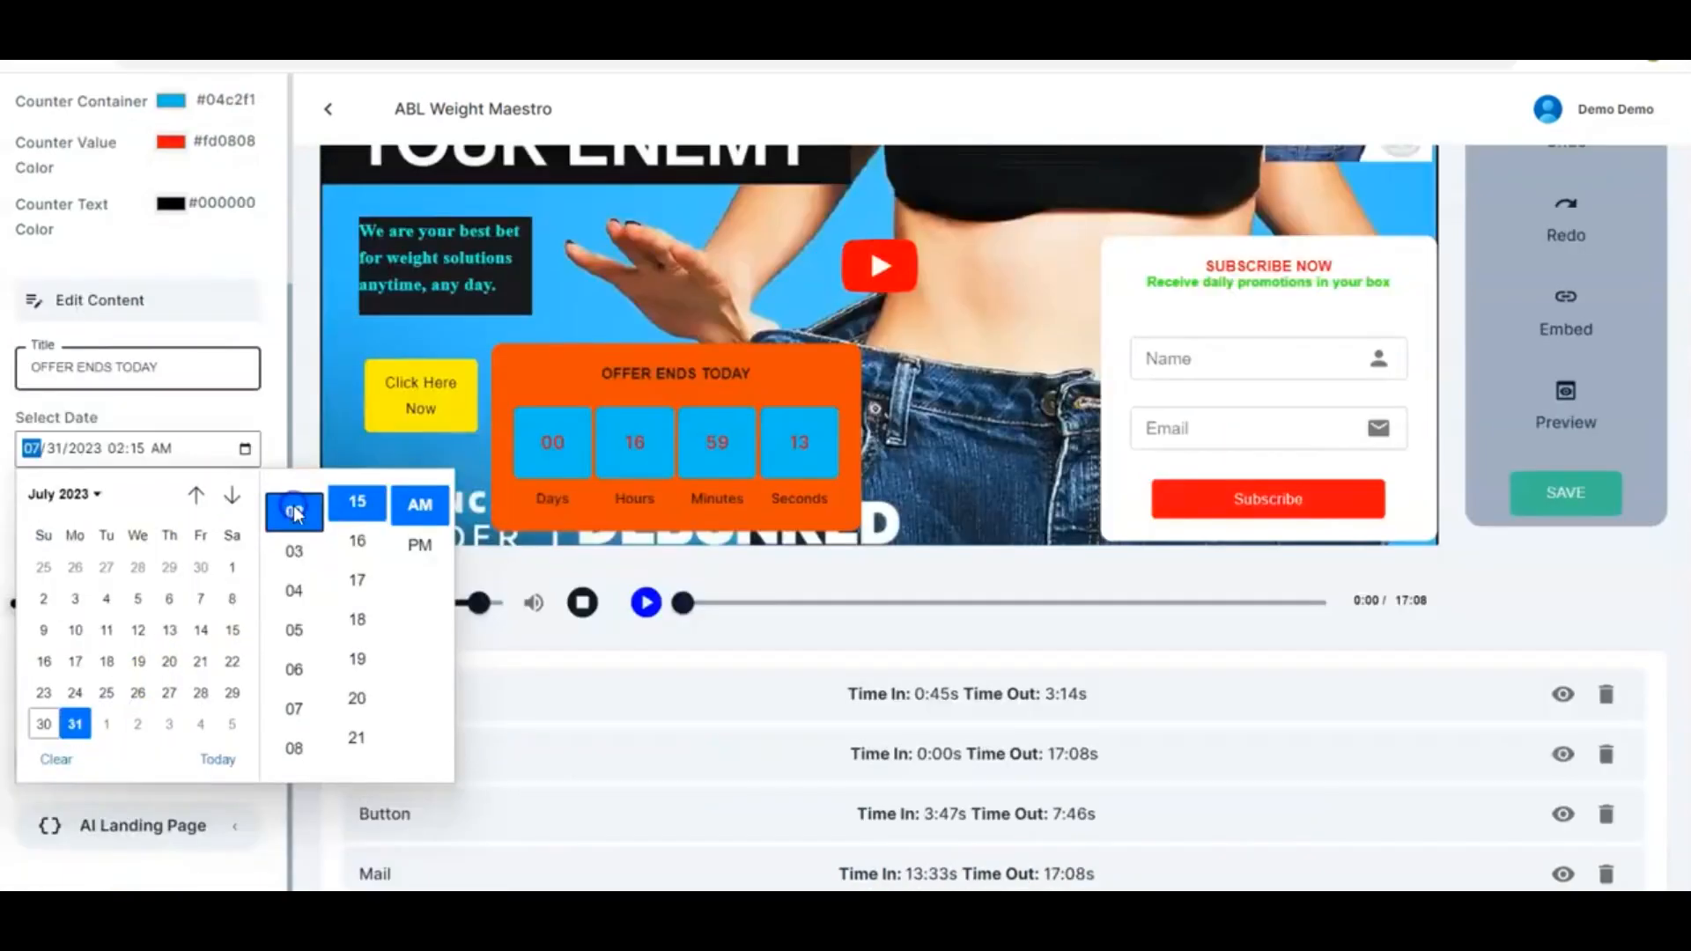
pyautogui.scroll(3, 303, 595)
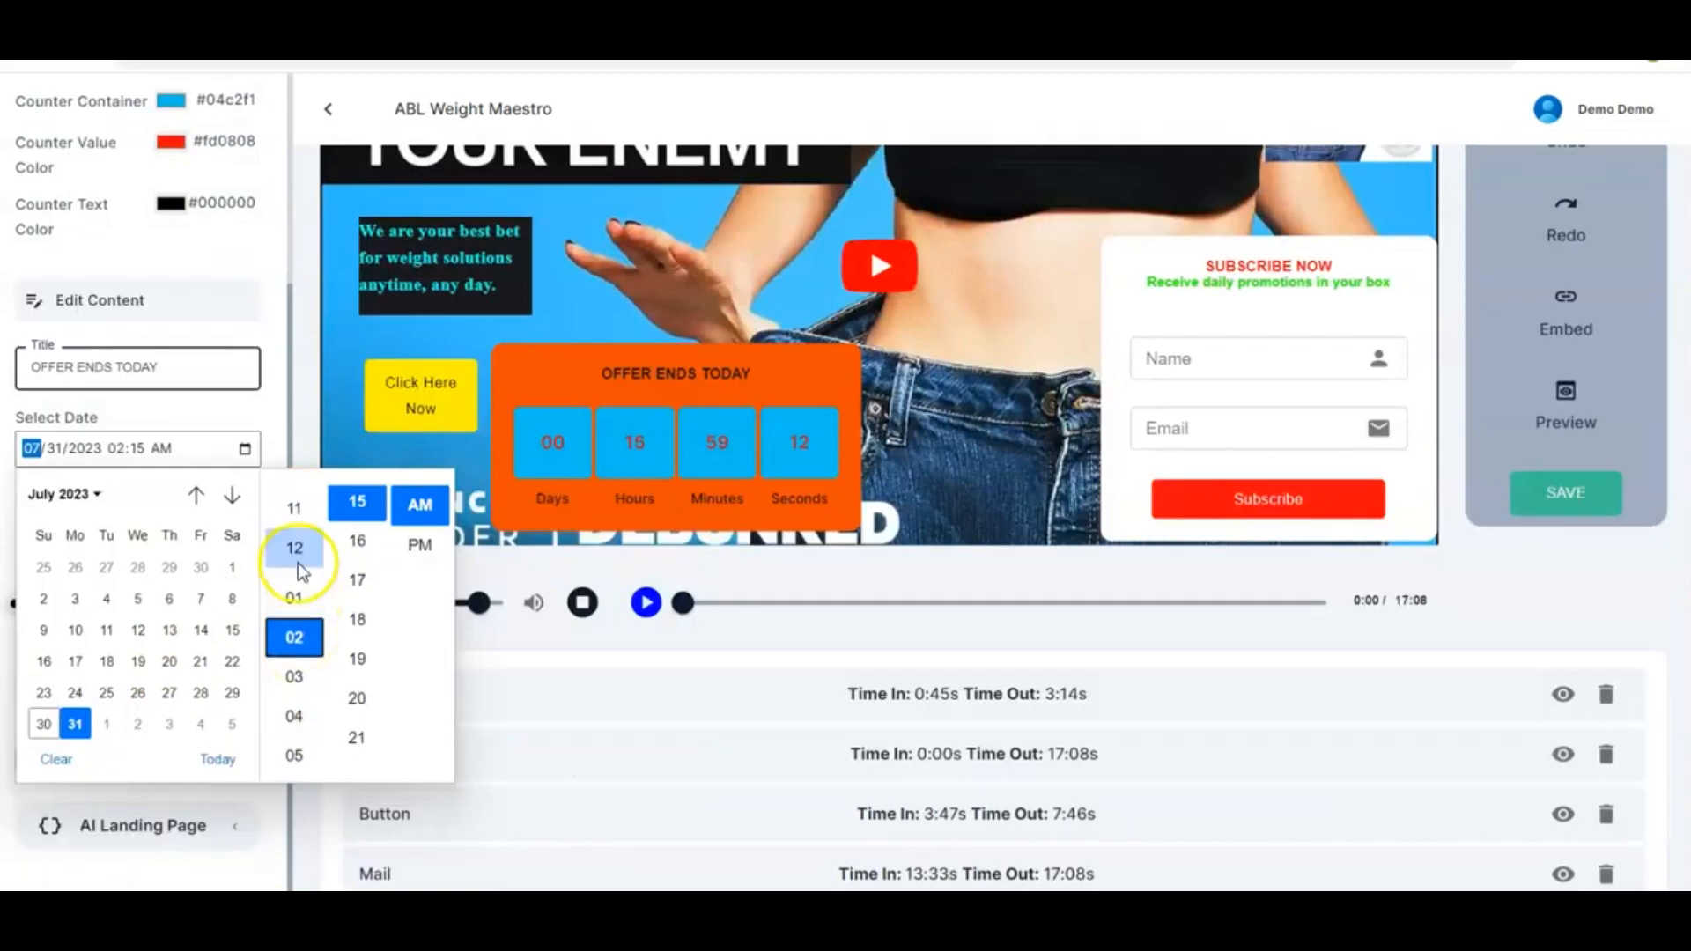
pyautogui.click(299, 543)
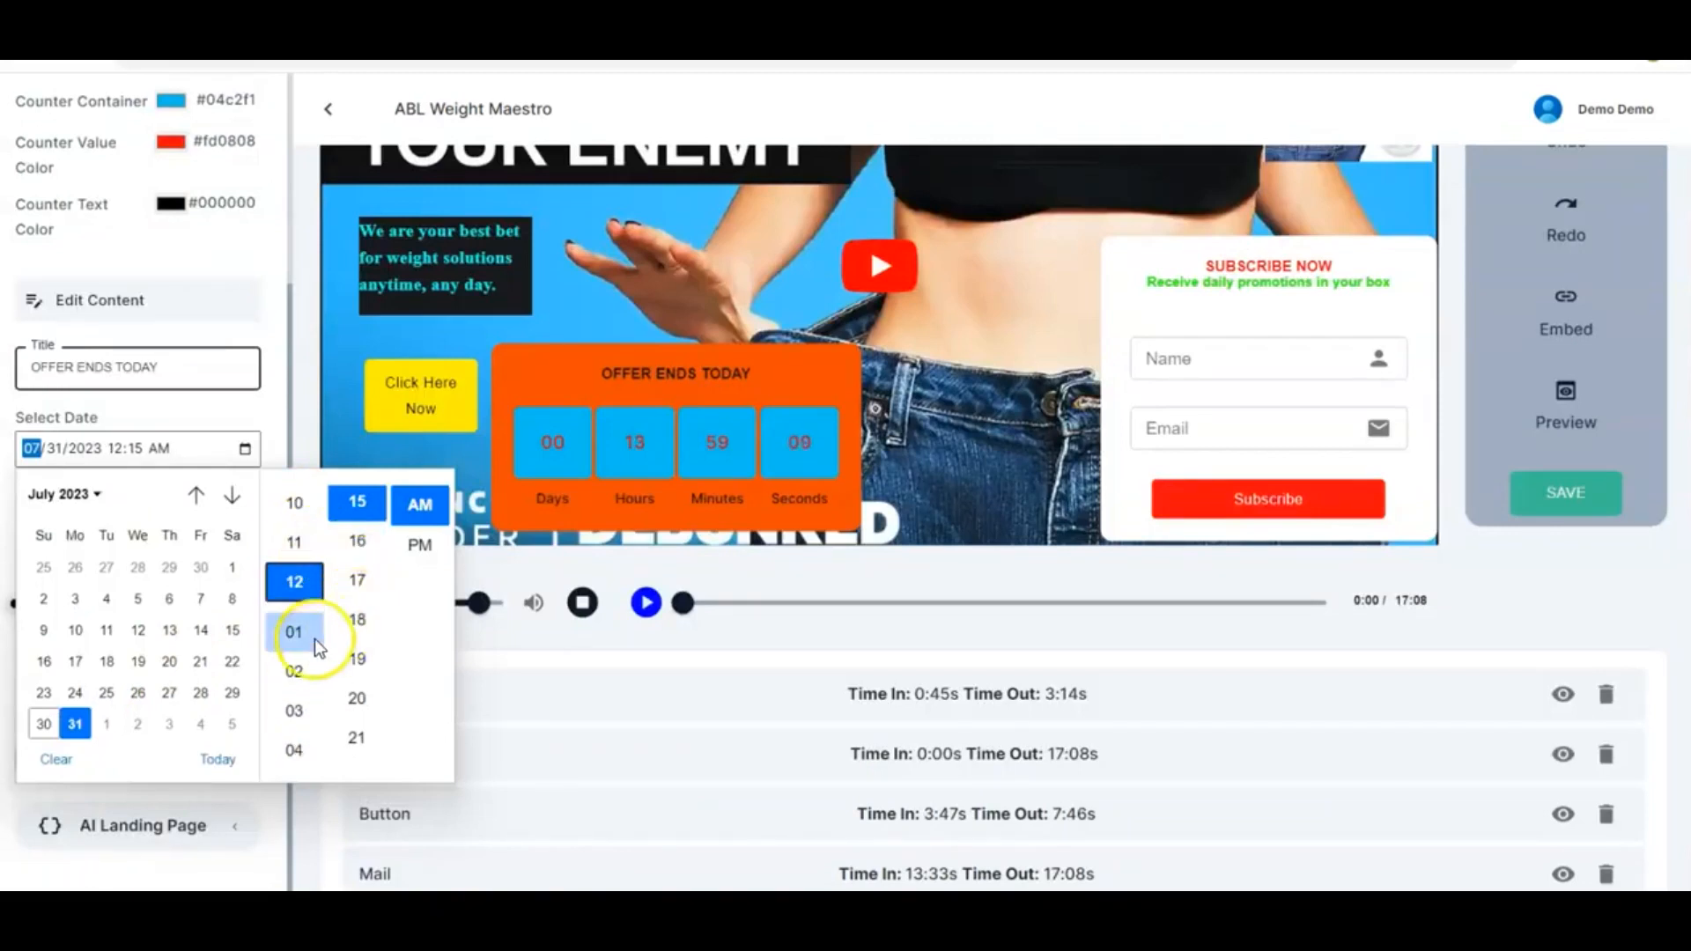
pyautogui.click(358, 546)
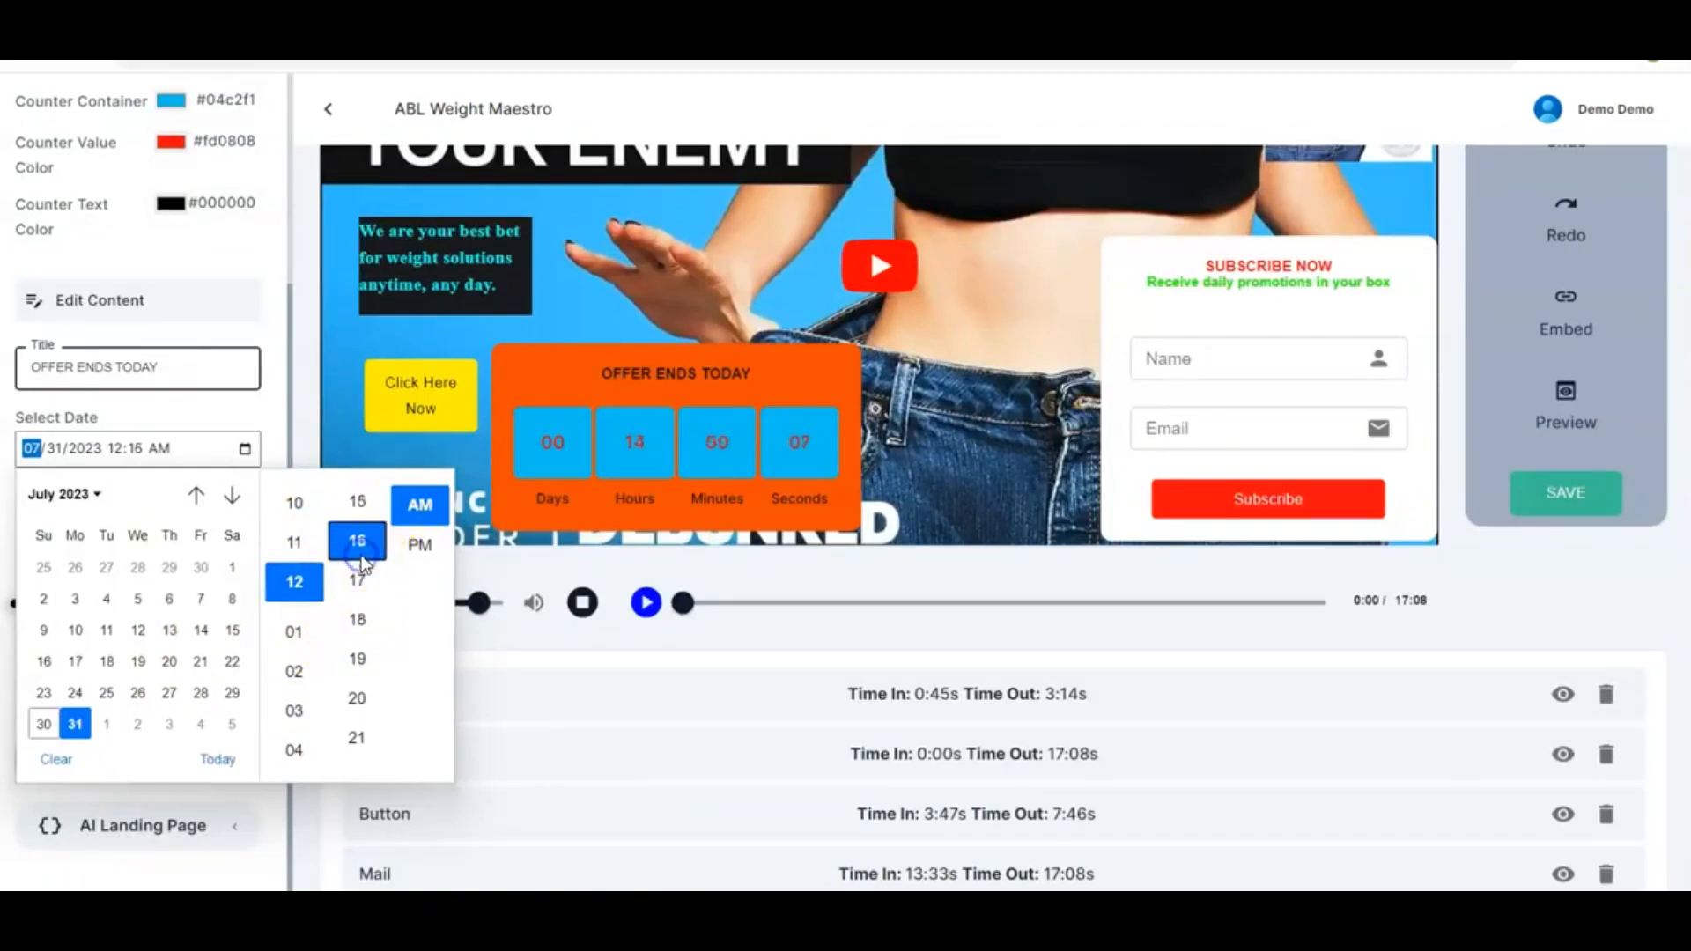
pyautogui.click(307, 651)
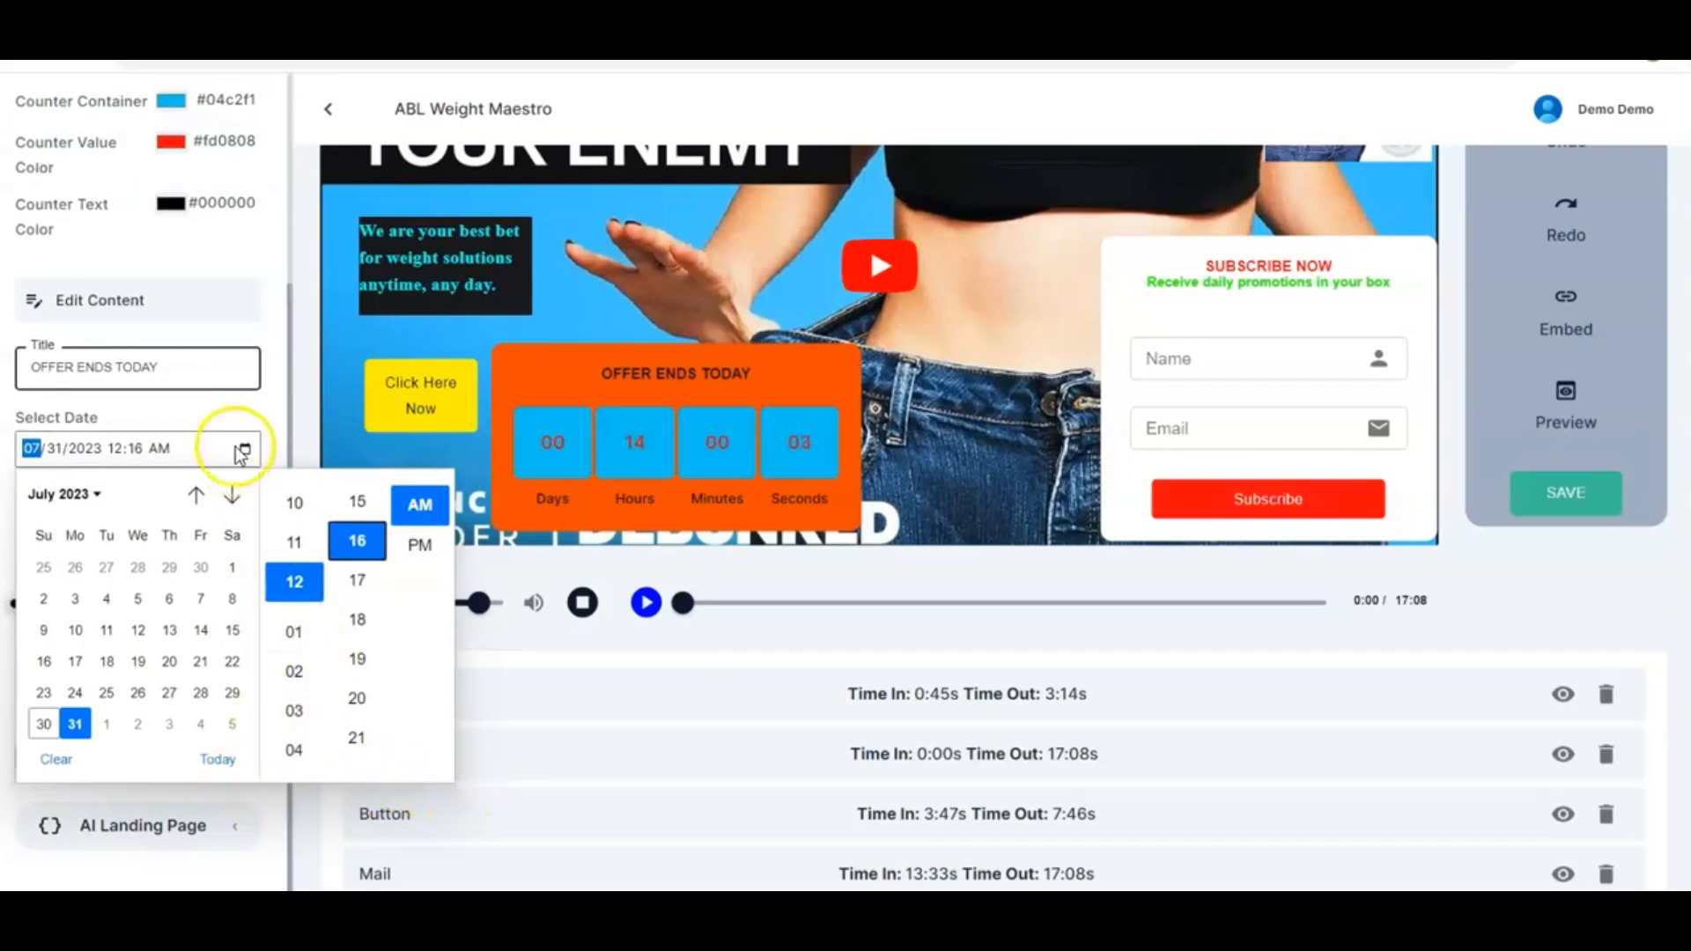
pyautogui.click(271, 409)
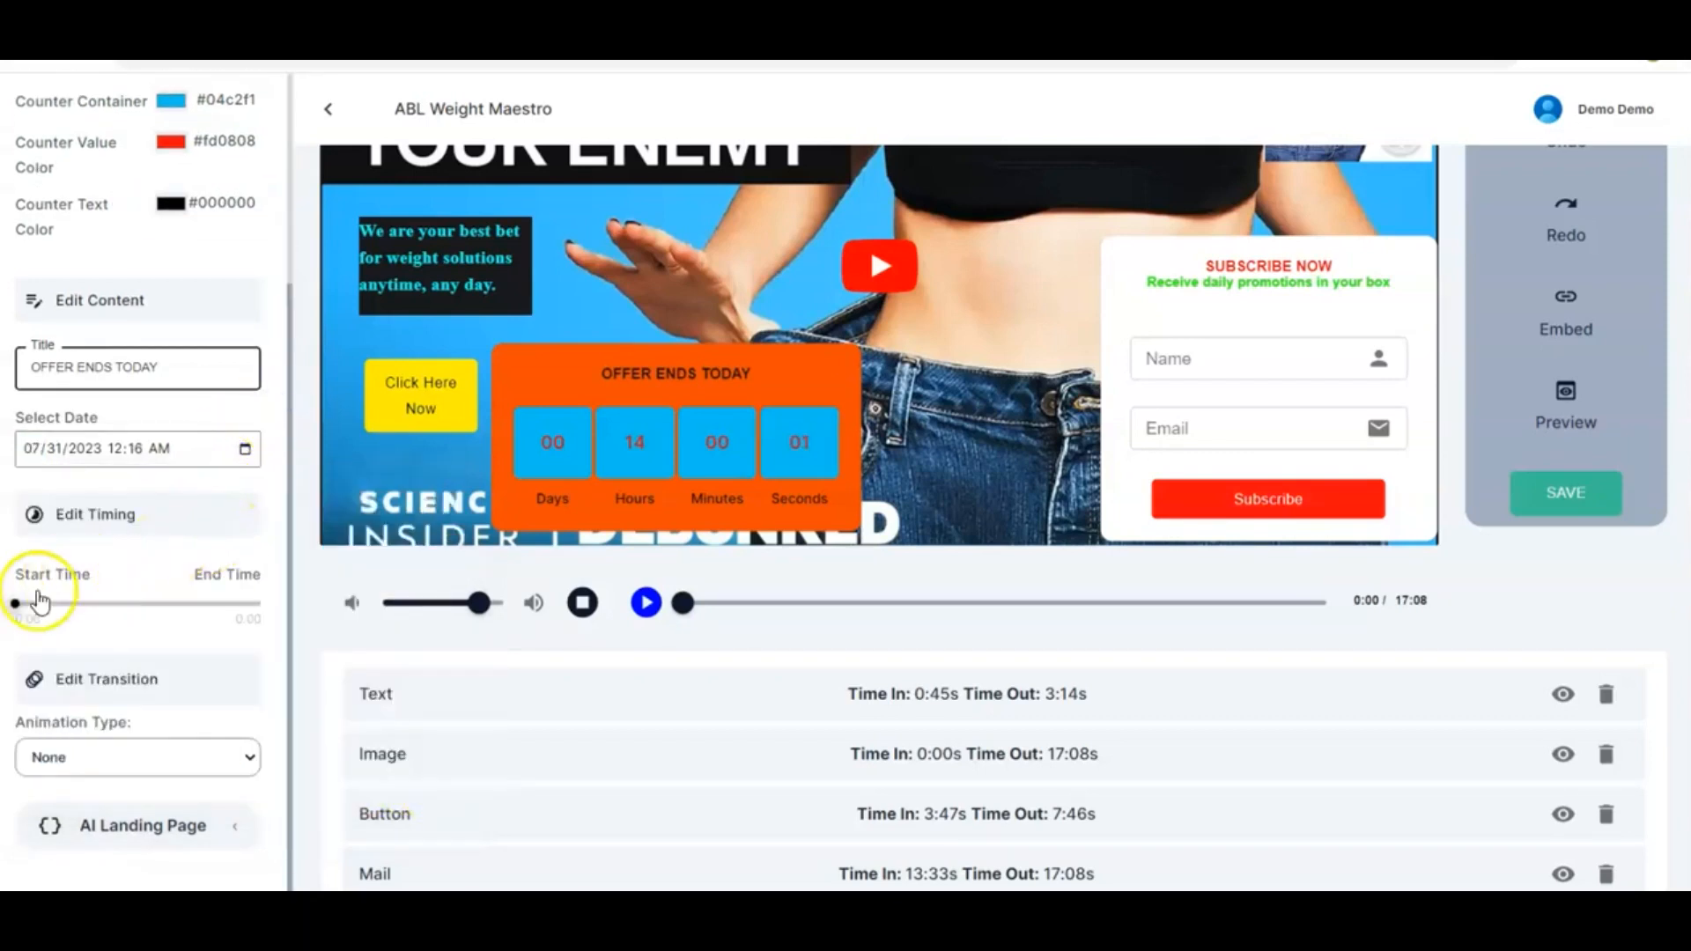
# Set the countdown's timing to start at 11:03 and end at 17:08
pyautogui.moveTo(18, 604); pyautogui.dragTo(111, 618)
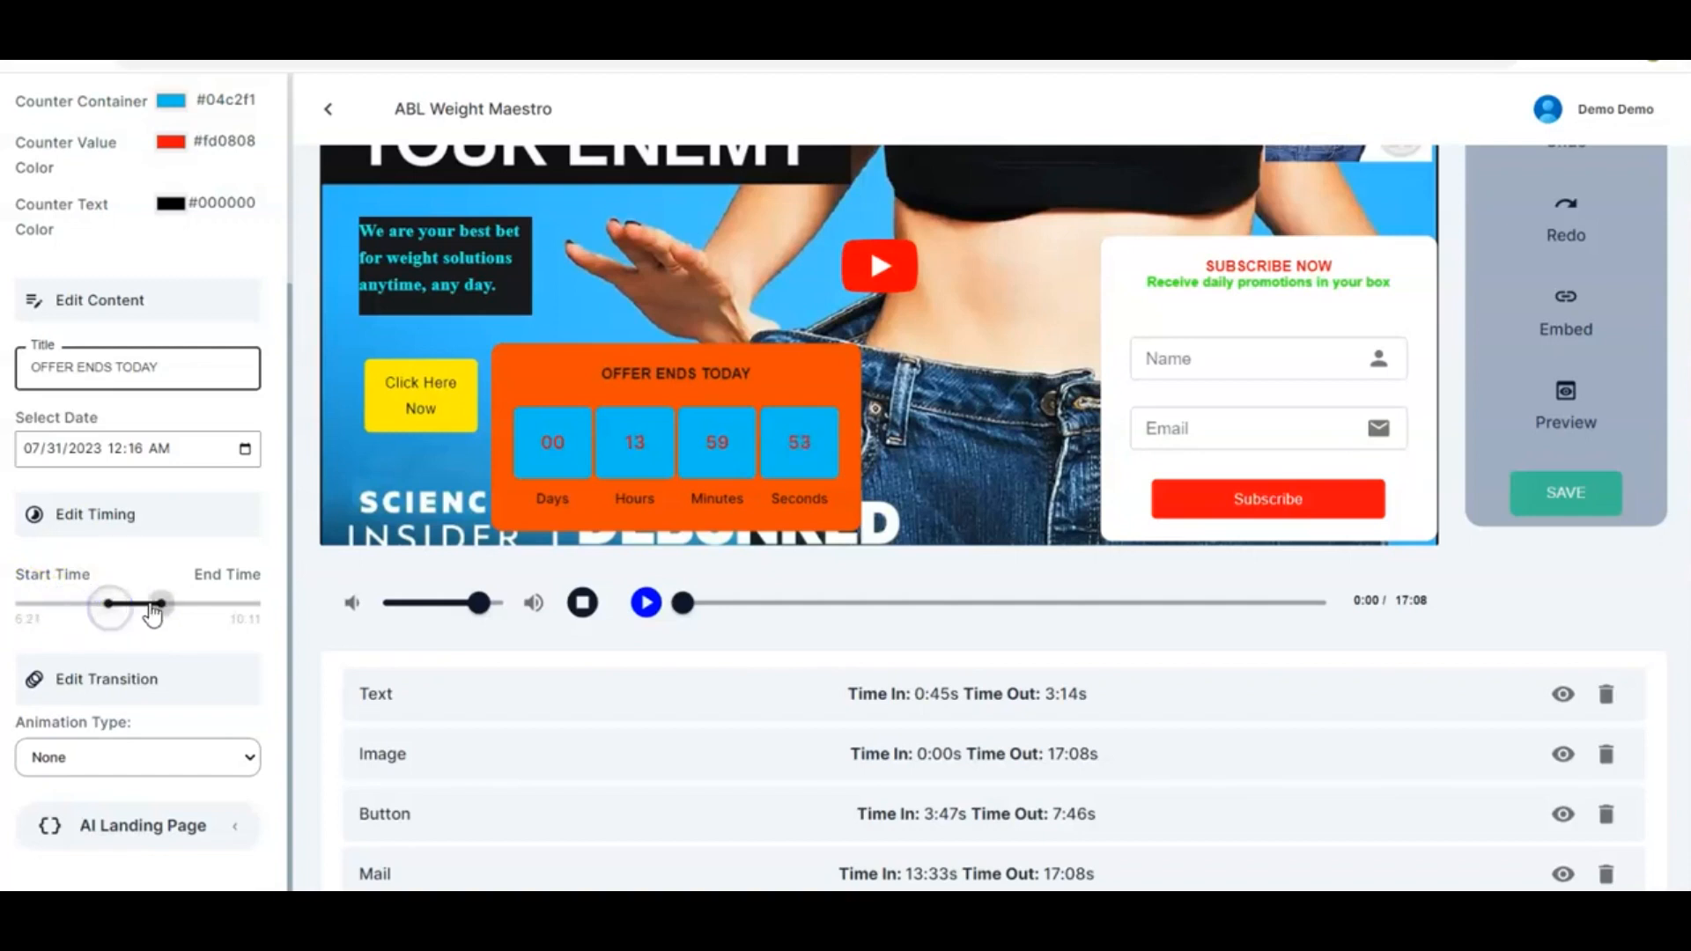
pyautogui.moveTo(161, 604); pyautogui.dragTo(262, 607)
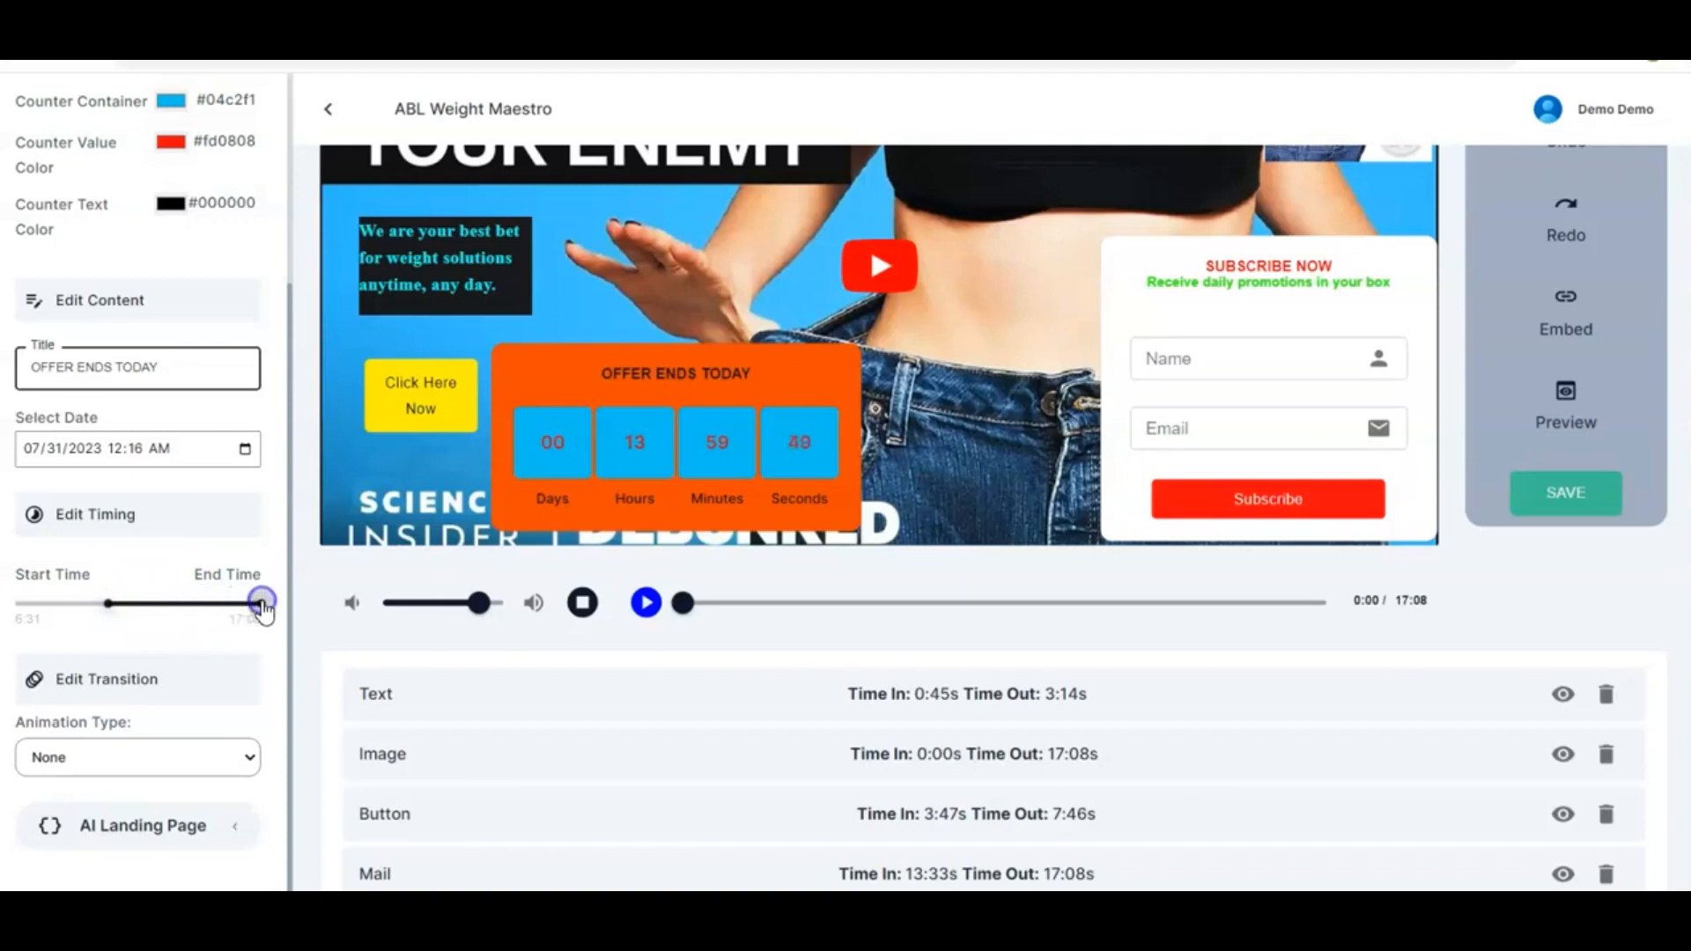
pyautogui.moveTo(111, 604); pyautogui.dragTo(186, 619)
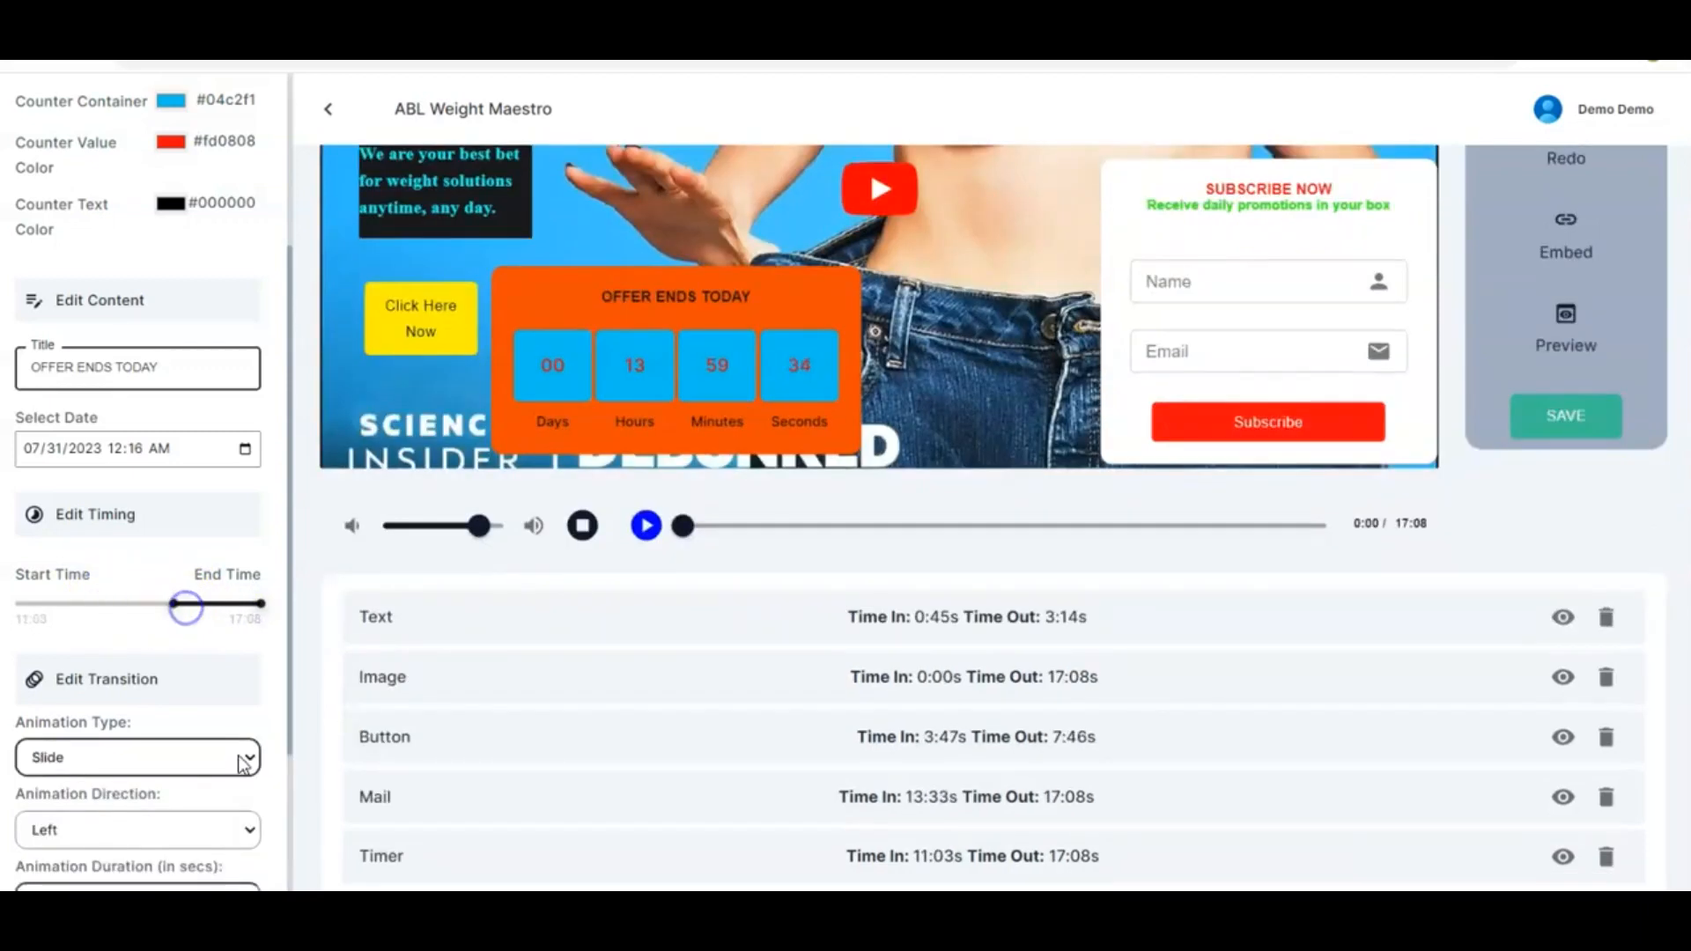
# Set the countdown's animation type to Flip
pyautogui.click(244, 757)
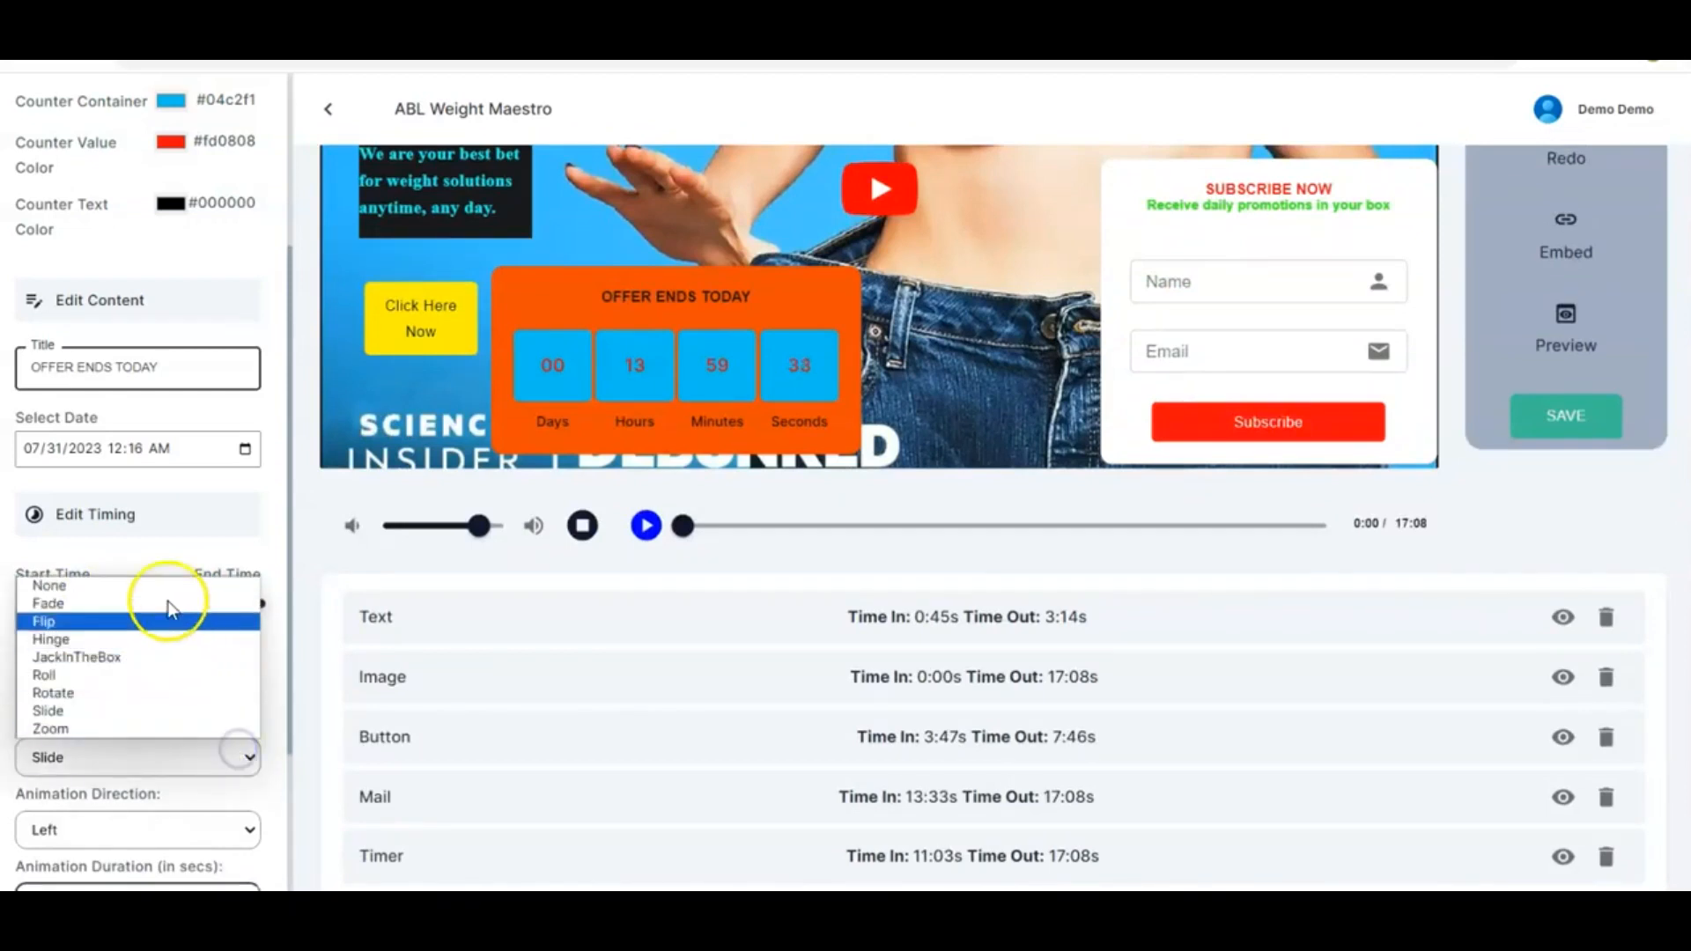
pyautogui.click(142, 622)
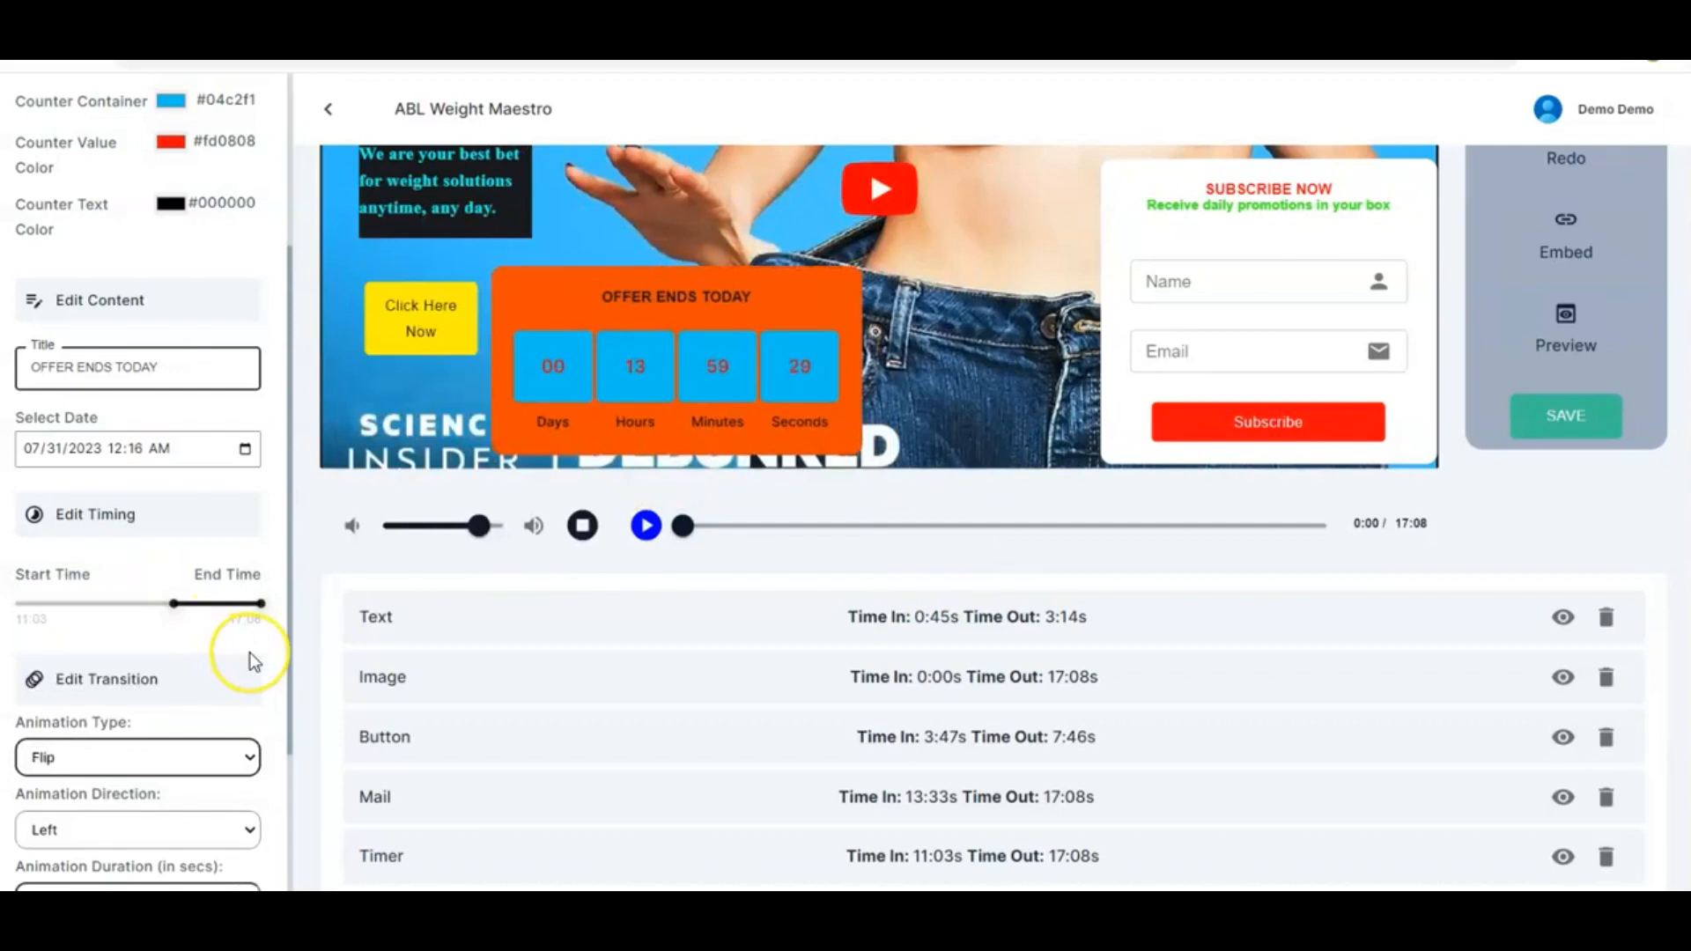
pyautogui.scroll(-2, 250, 652)
pyautogui.scroll(5, 250, 656)
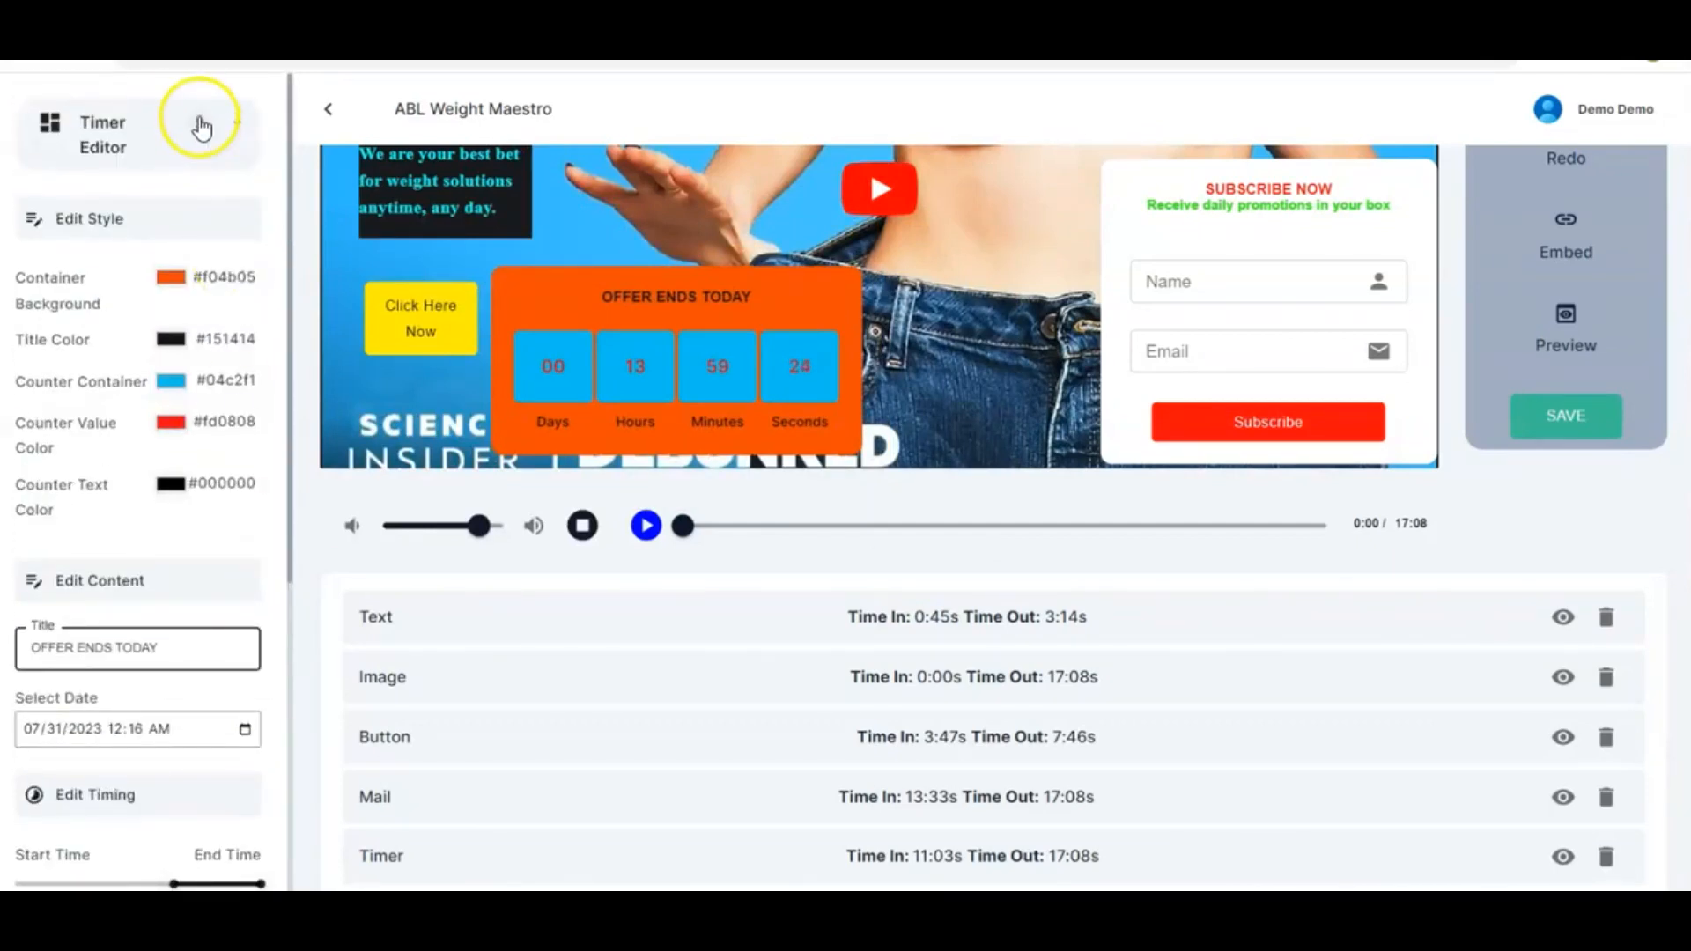
# Add a Products element to the video and place it near the top centre
pyautogui.click(202, 125)
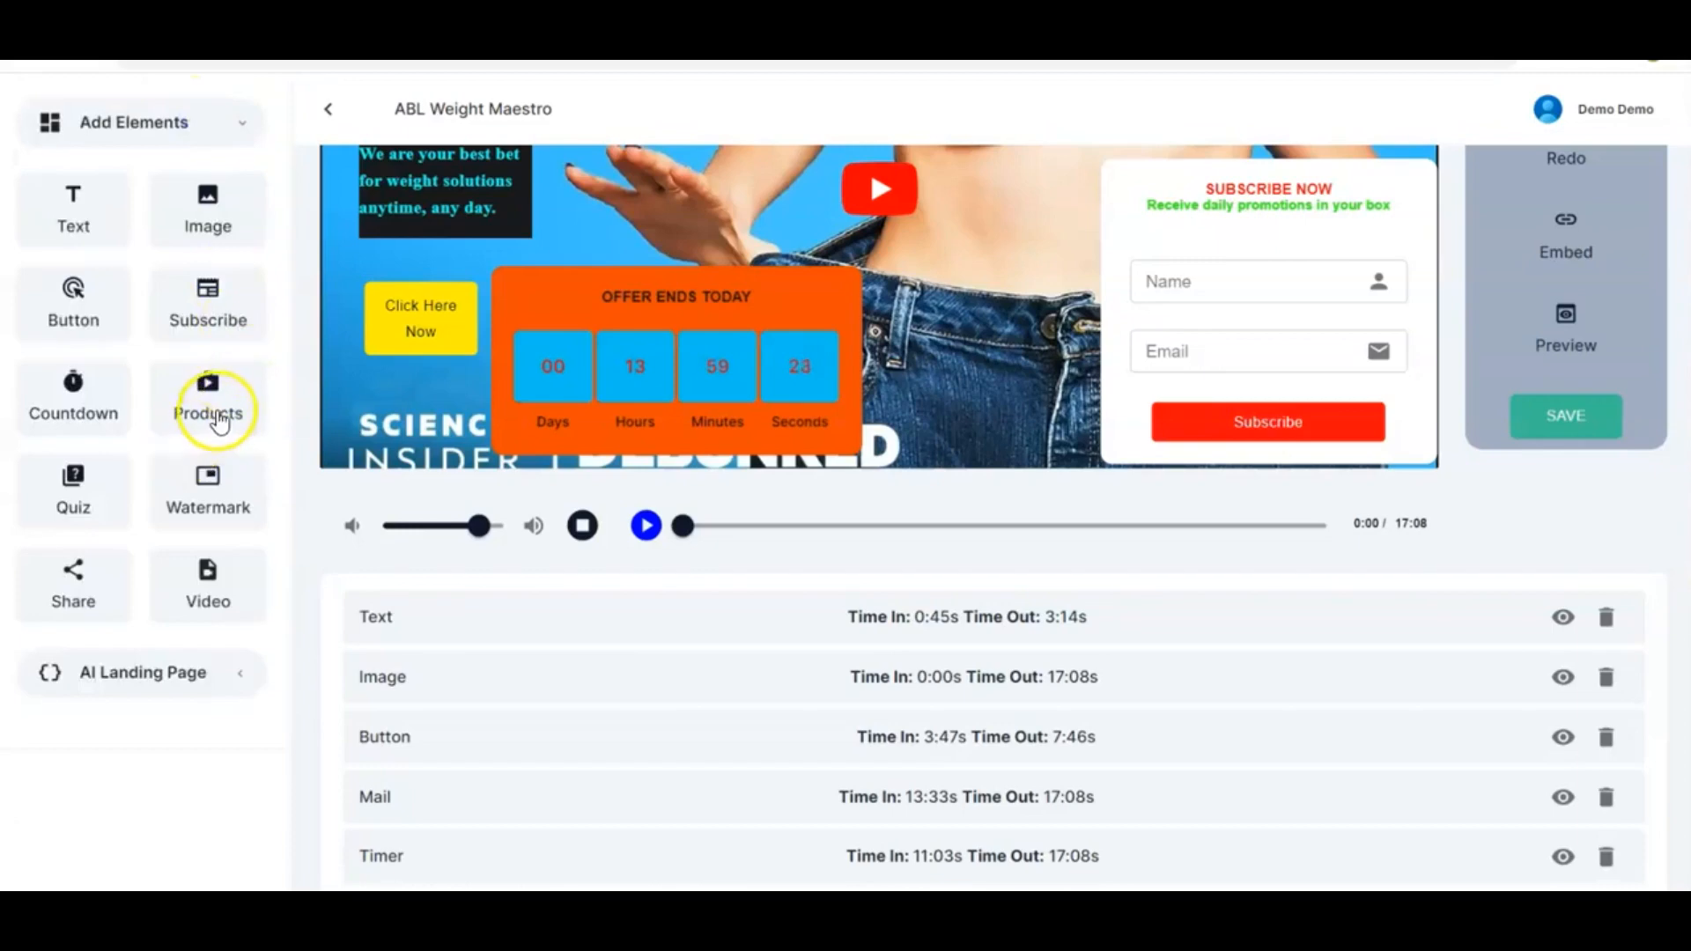
pyautogui.scroll(3, 585, 453)
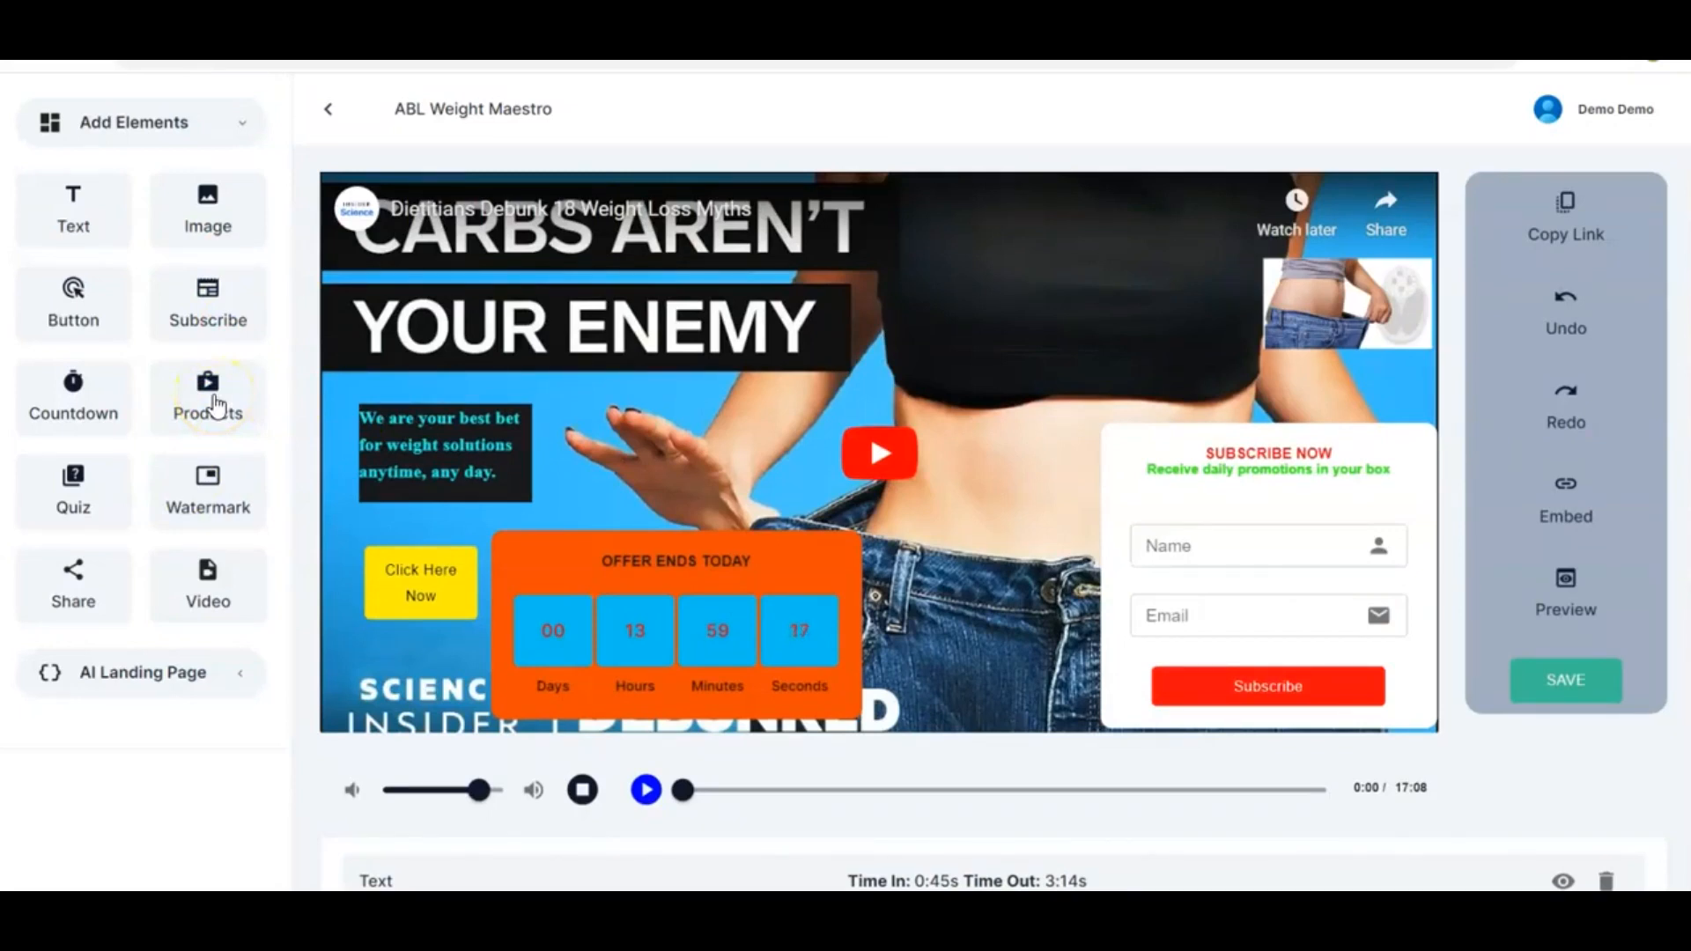
pyautogui.moveTo(214, 404); pyautogui.dragTo(938, 236)
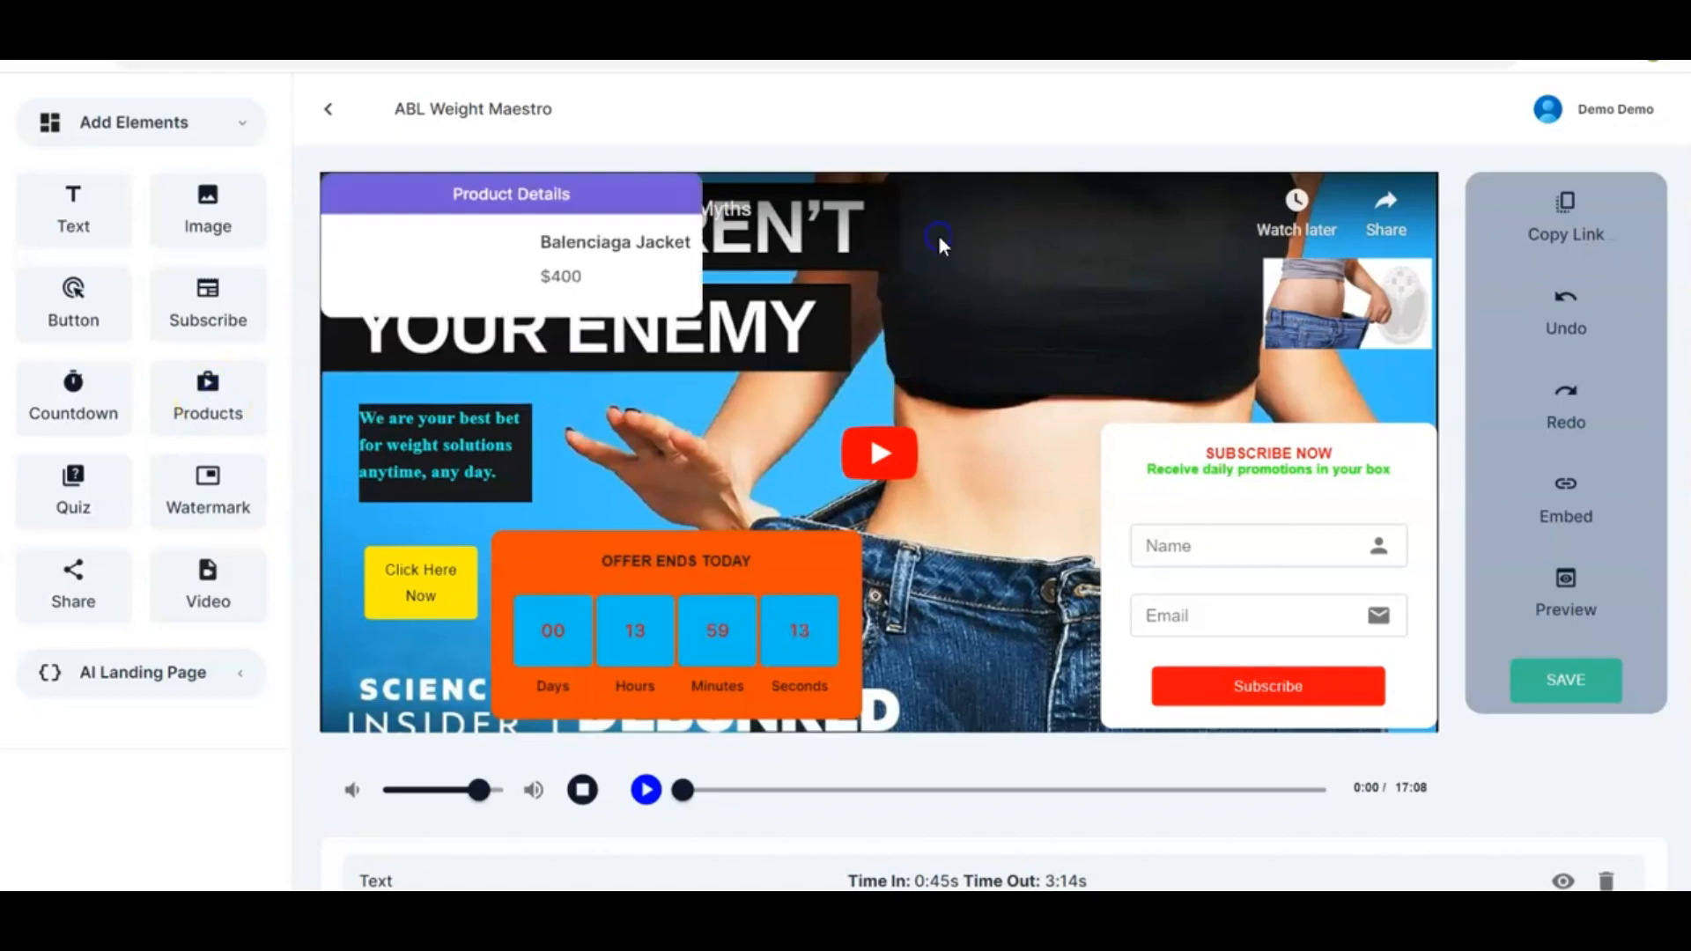
pyautogui.moveTo(539, 259); pyautogui.dragTo(925, 271)
pyautogui.click(924, 271)
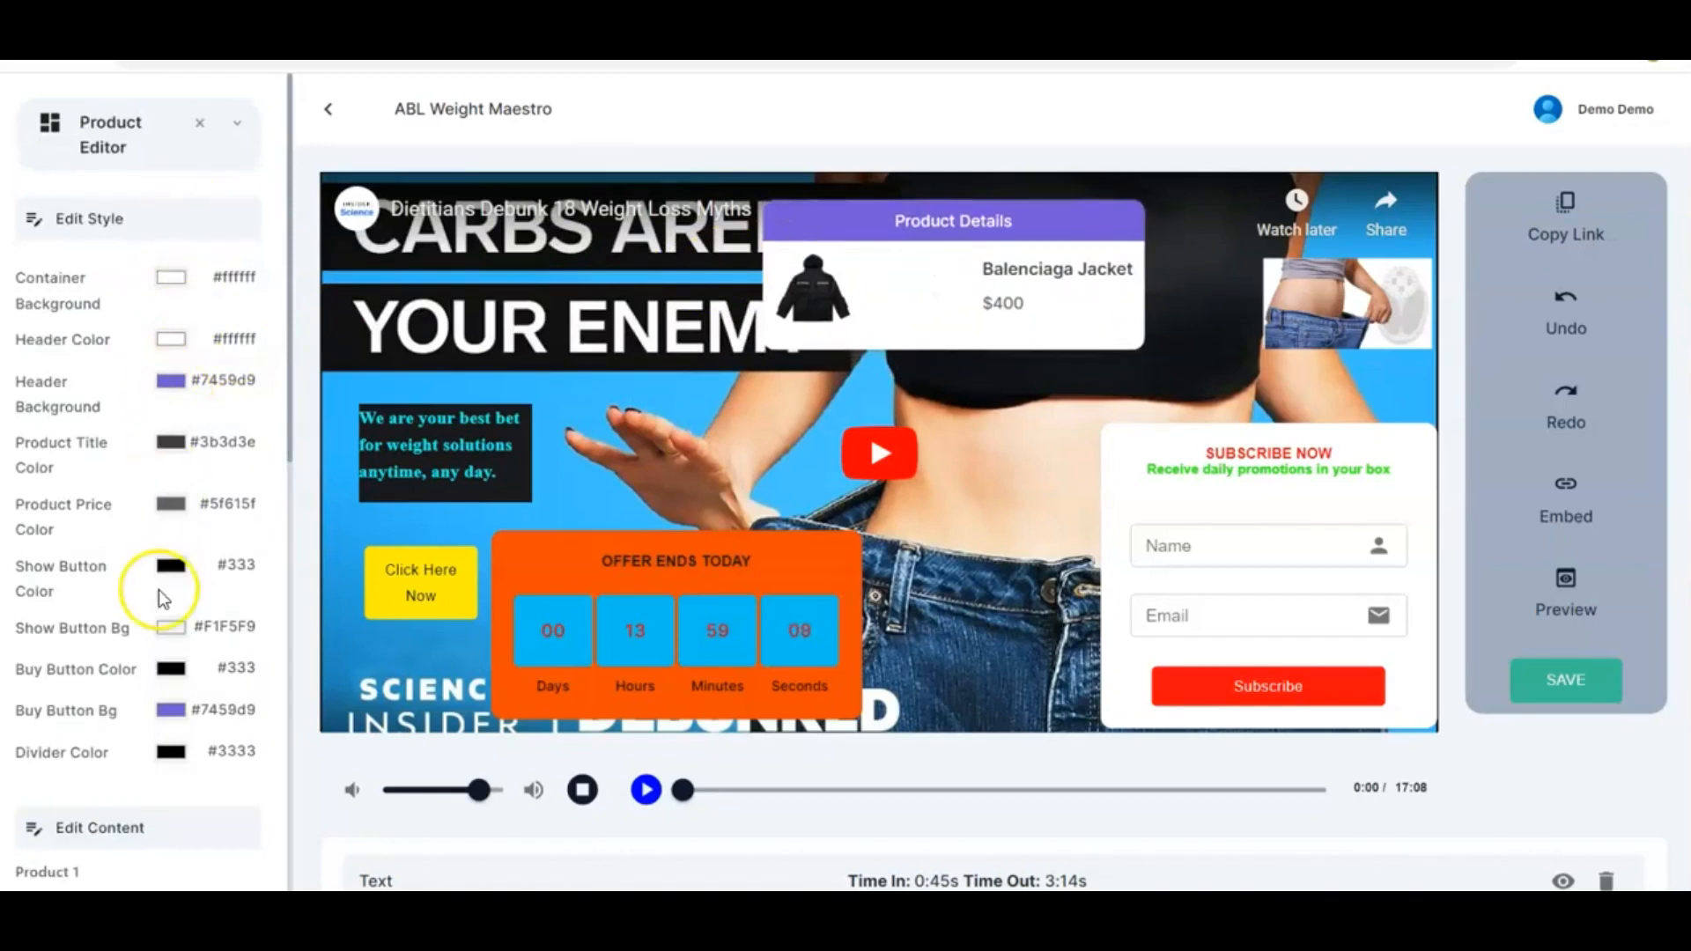
# Set the product container background colour to yellow #f7e708
pyautogui.scroll(-5, 158, 589)
pyautogui.scroll(5, 159, 589)
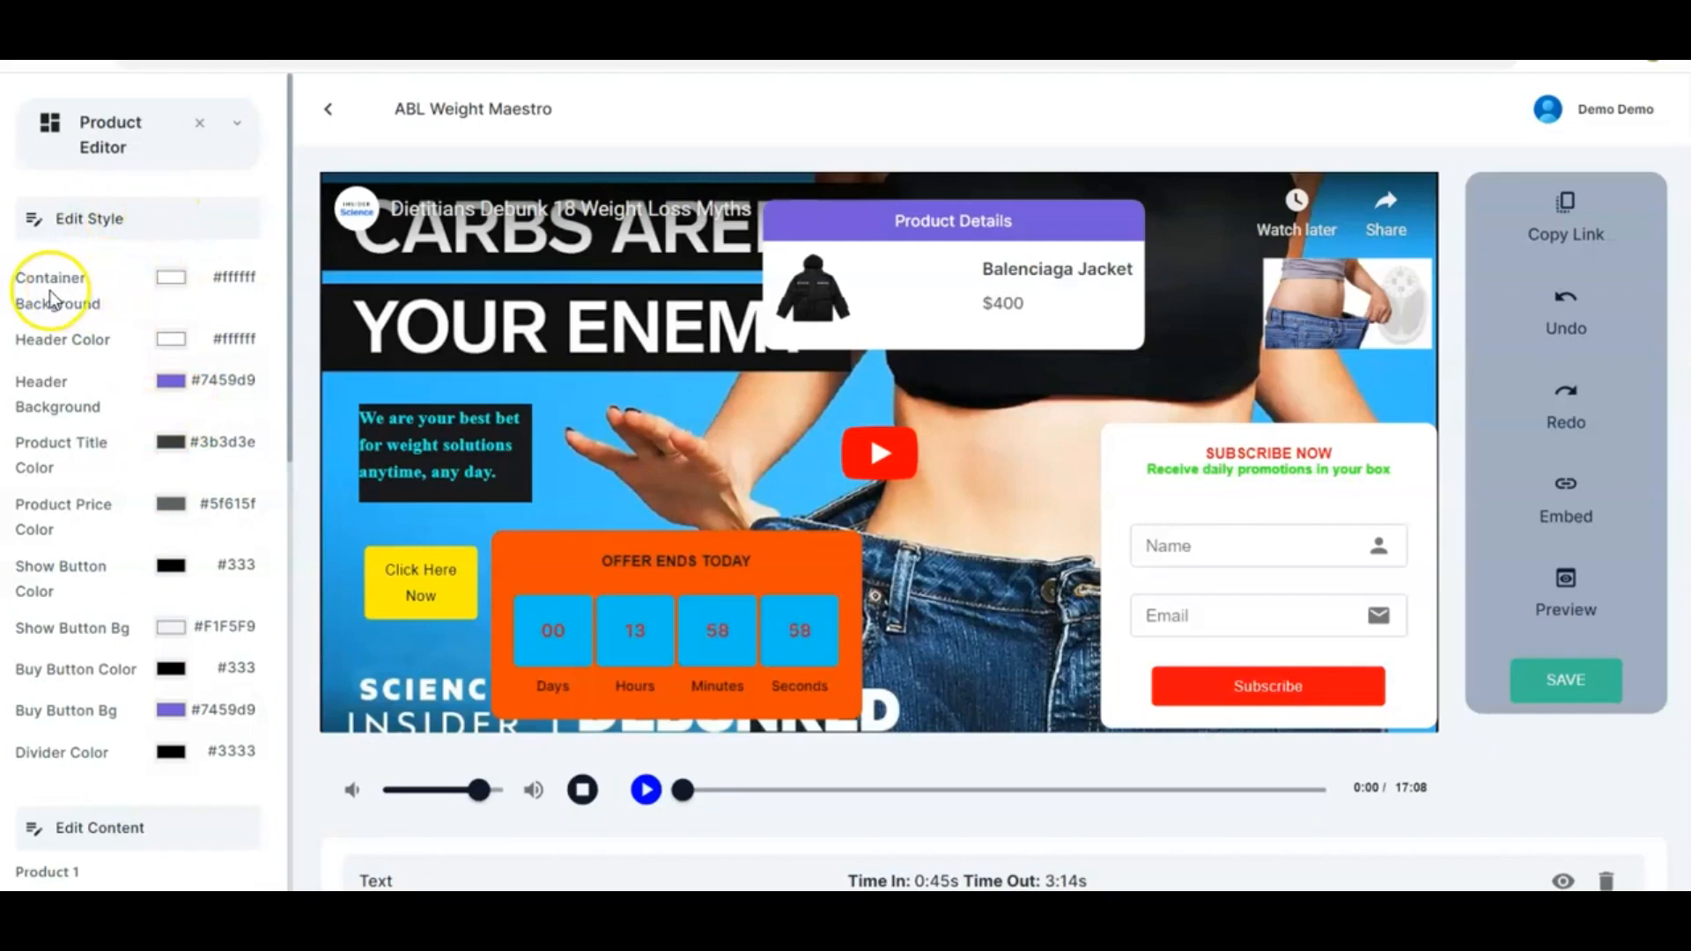
pyautogui.click(172, 278)
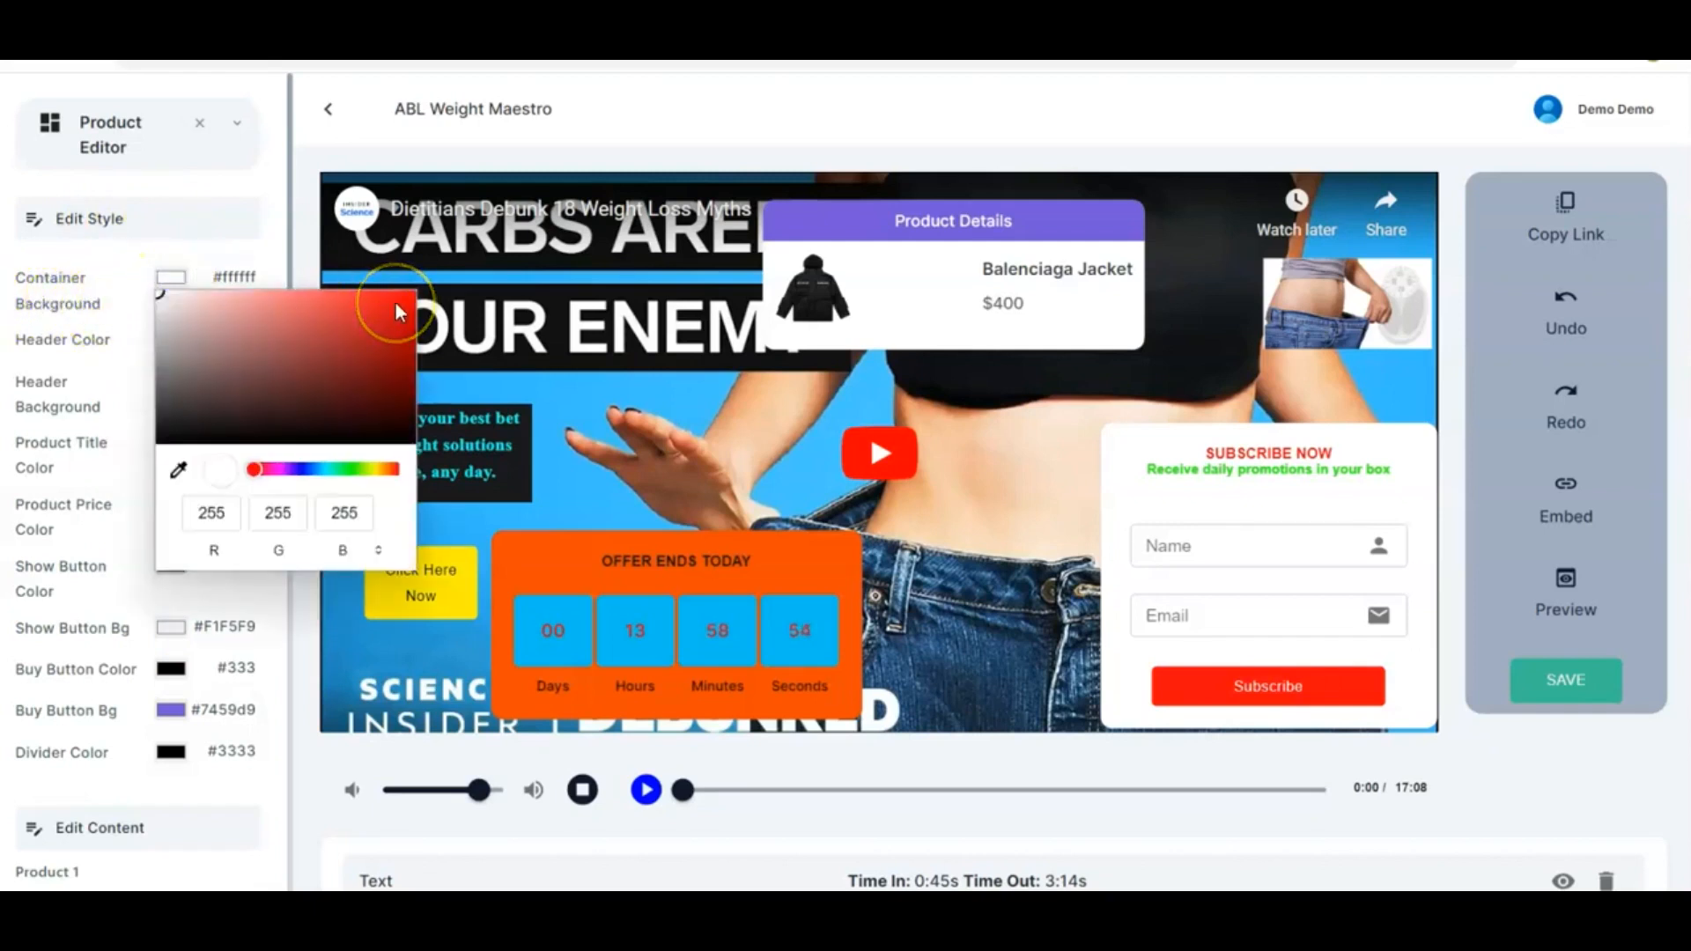
pyautogui.click(352, 467)
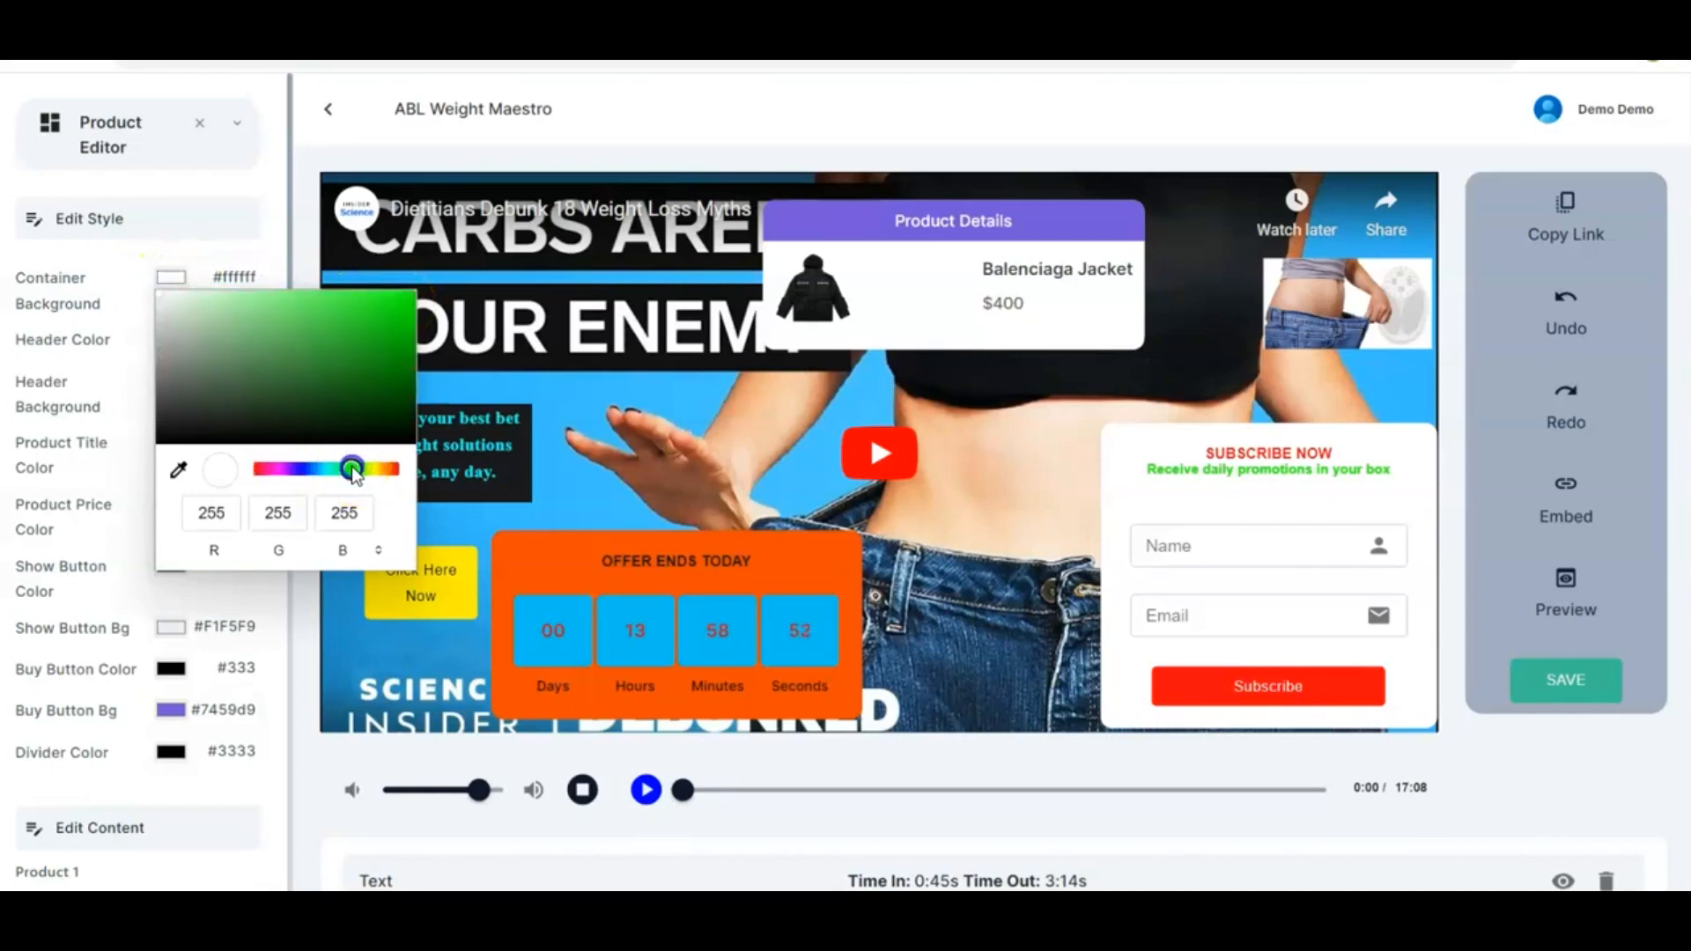
pyautogui.click(386, 469)
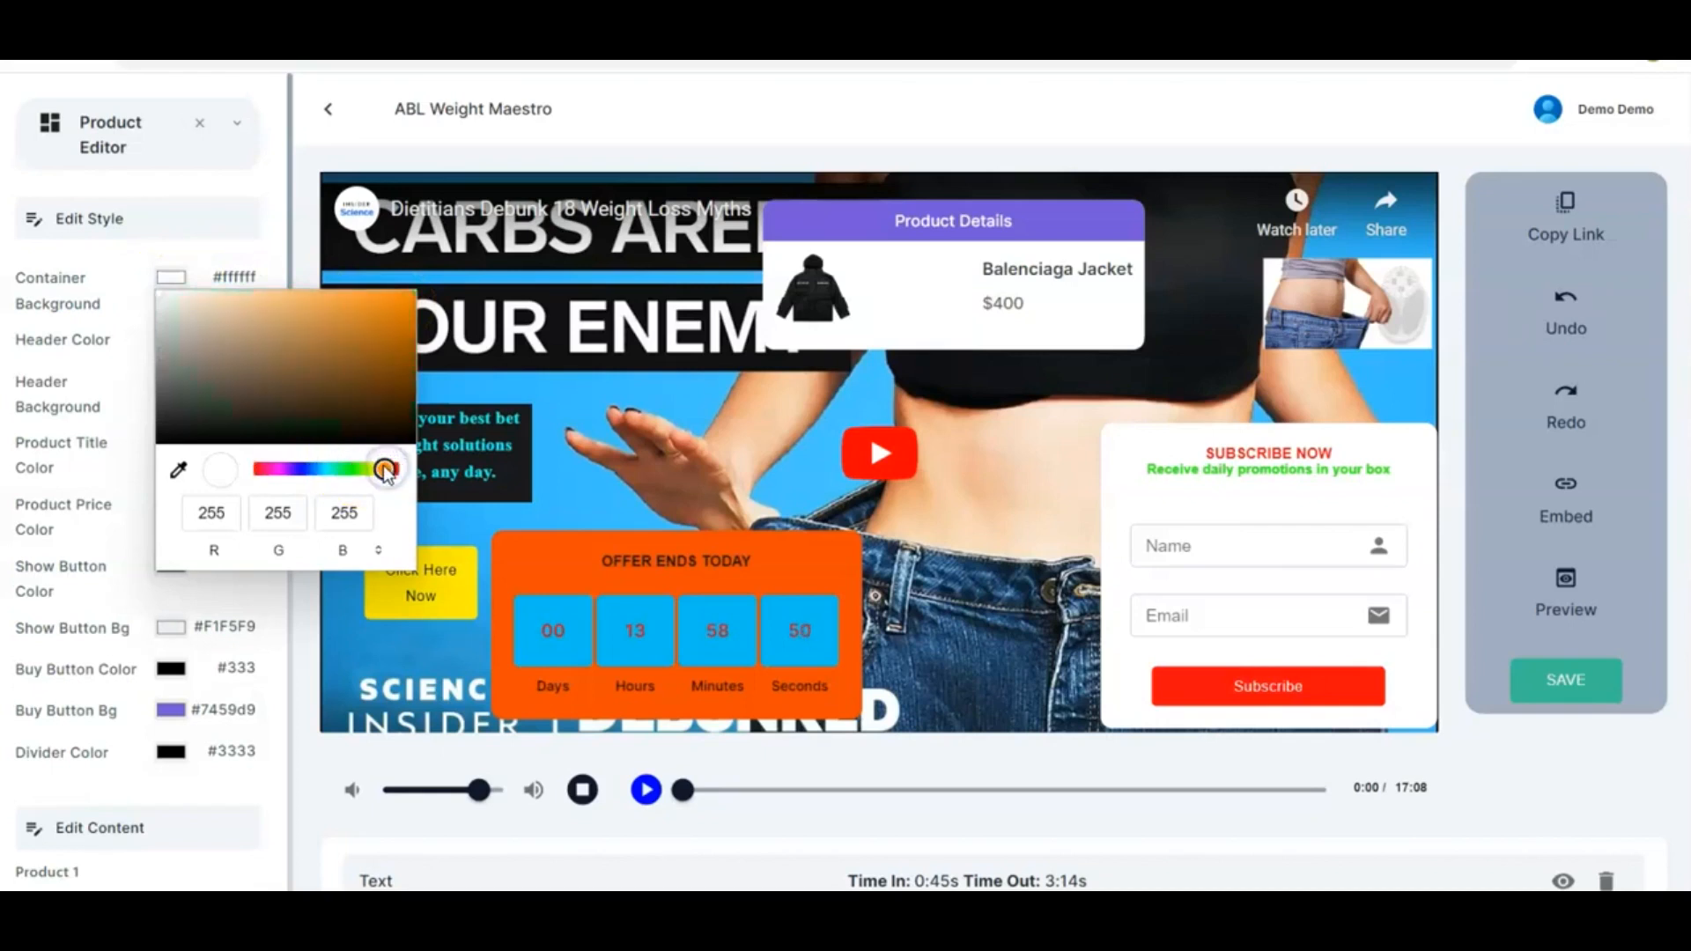
pyautogui.click(405, 308)
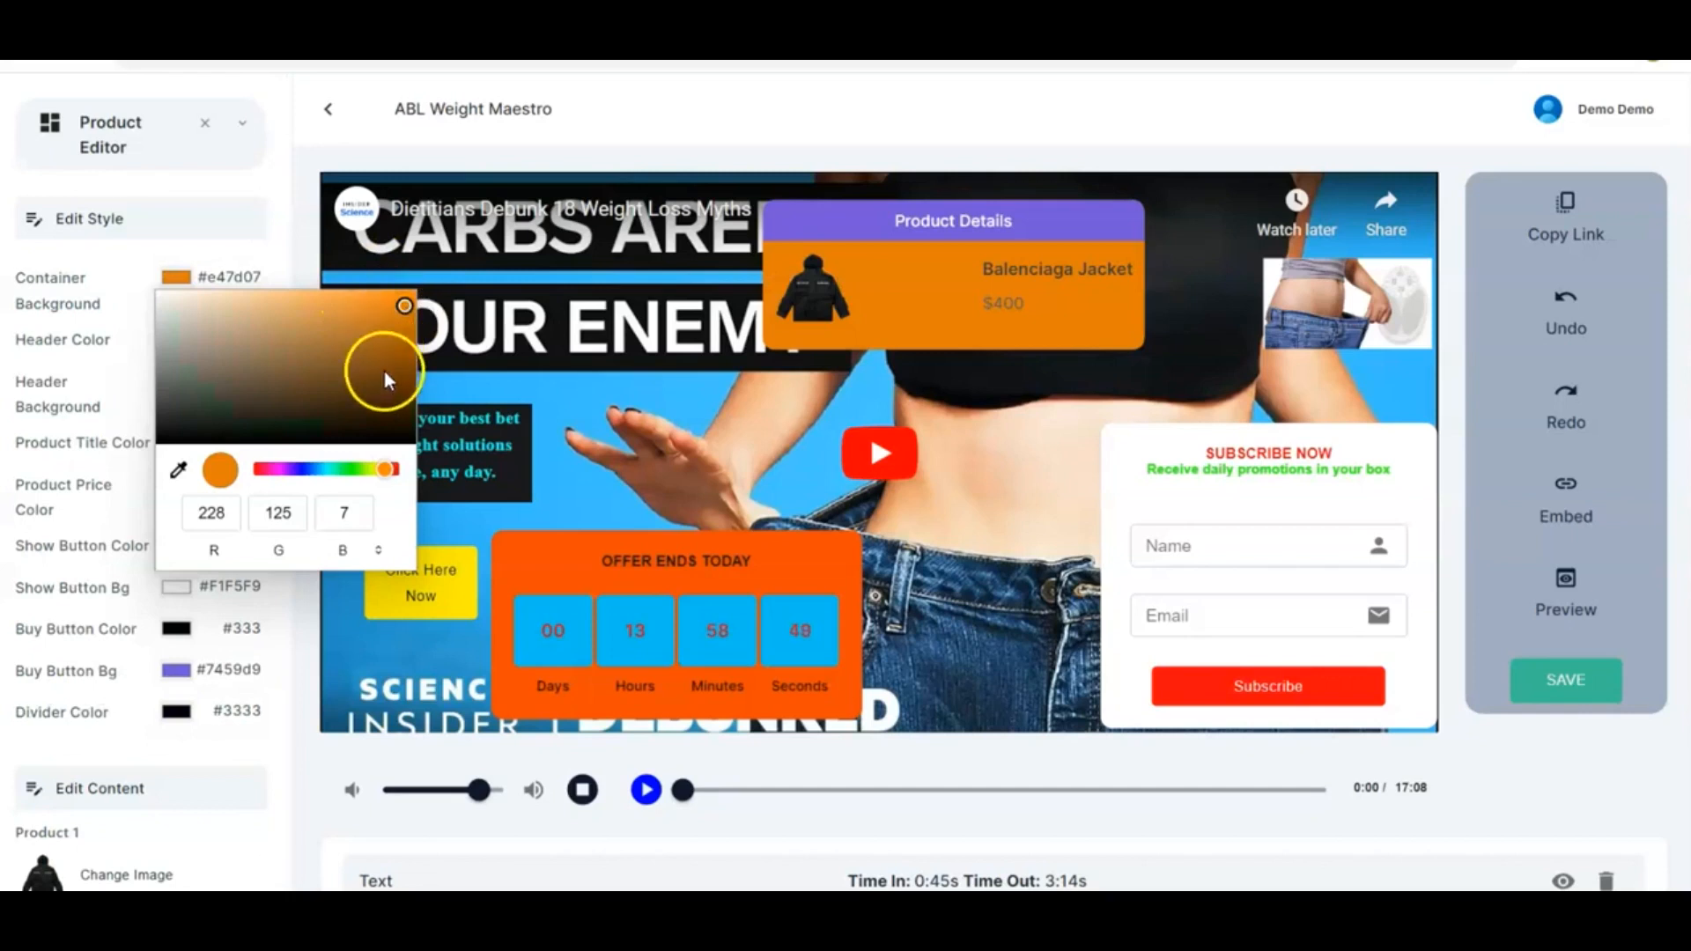
pyautogui.click(391, 299)
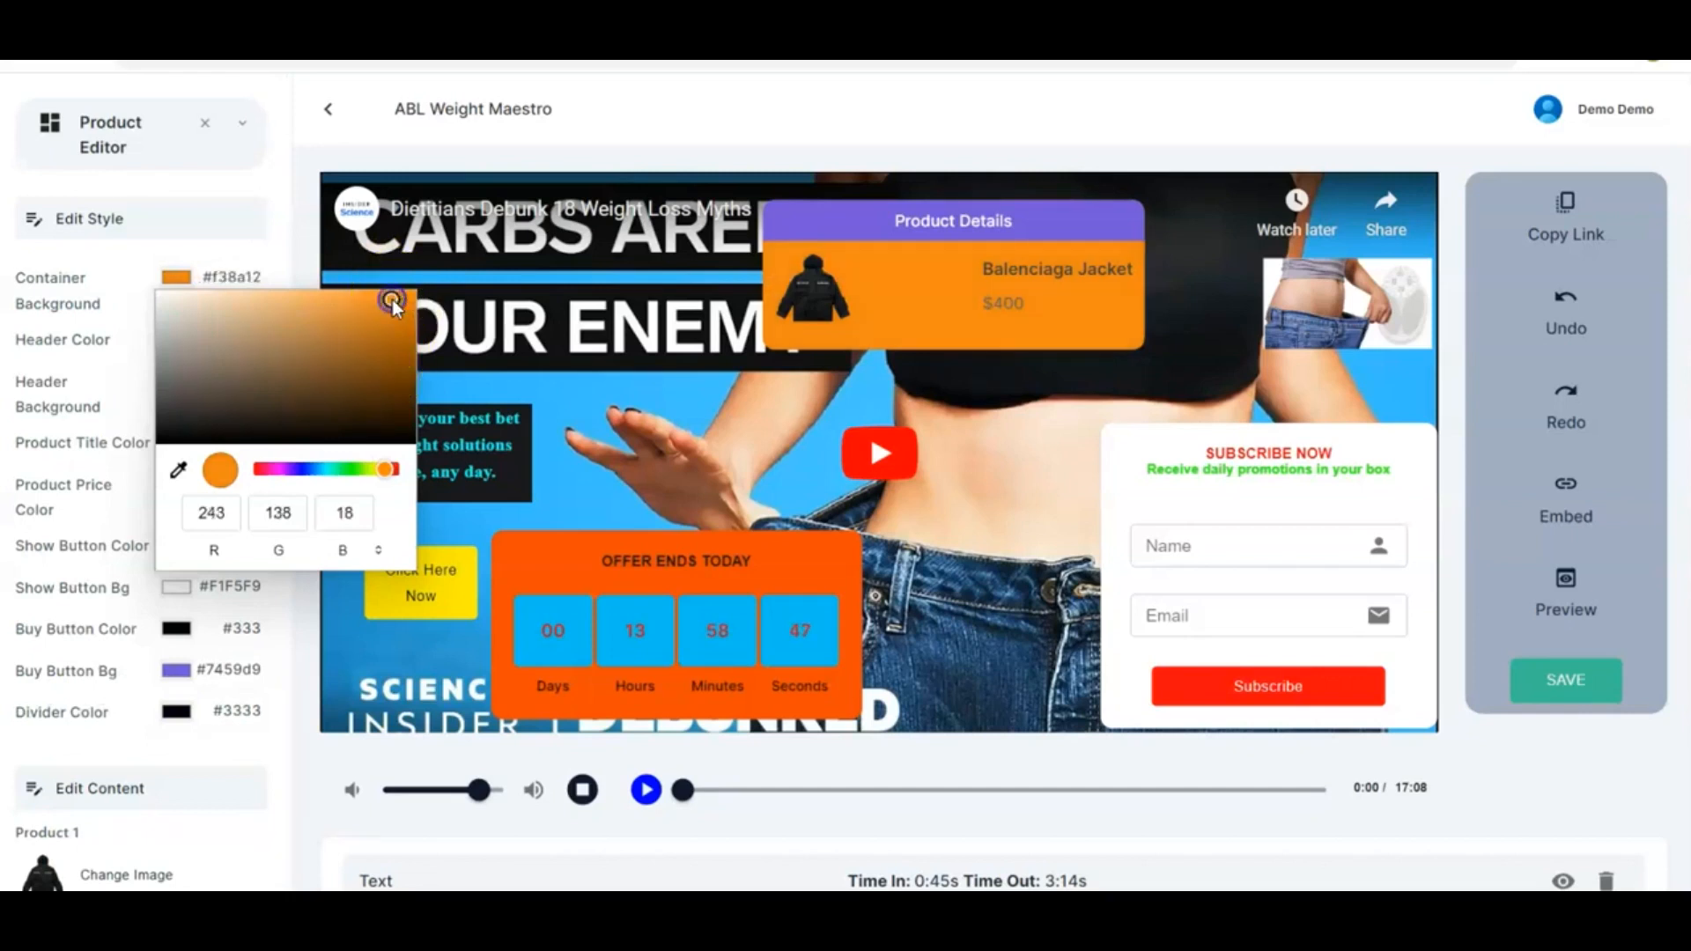
pyautogui.click(352, 467)
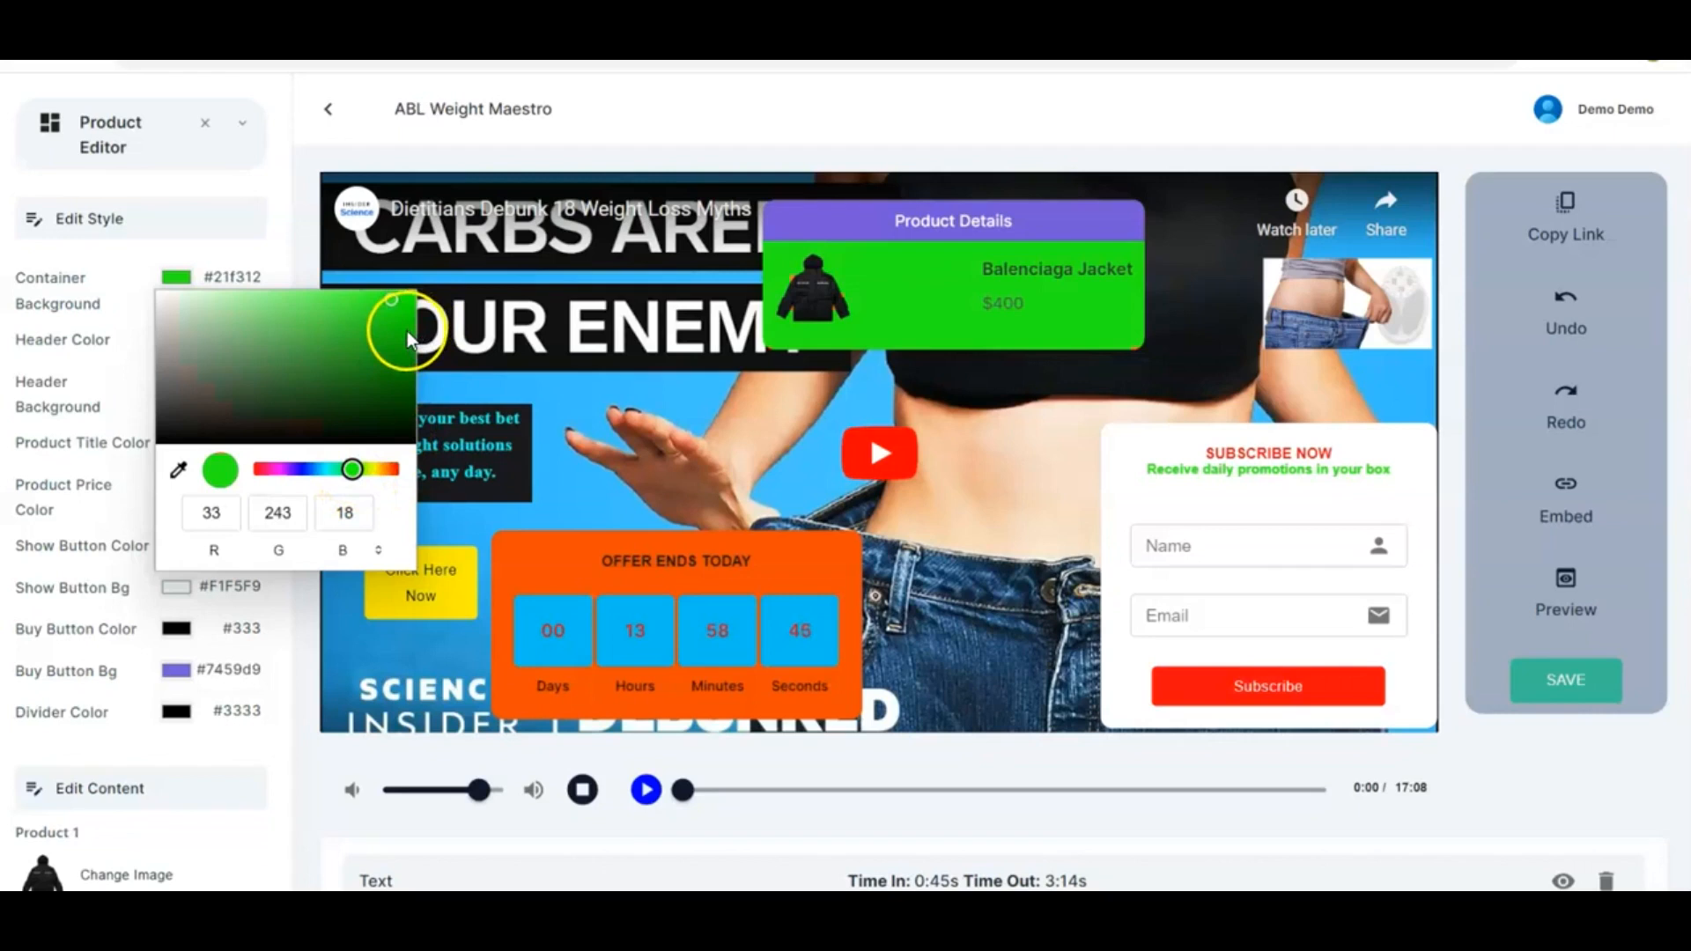
pyautogui.click(340, 469)
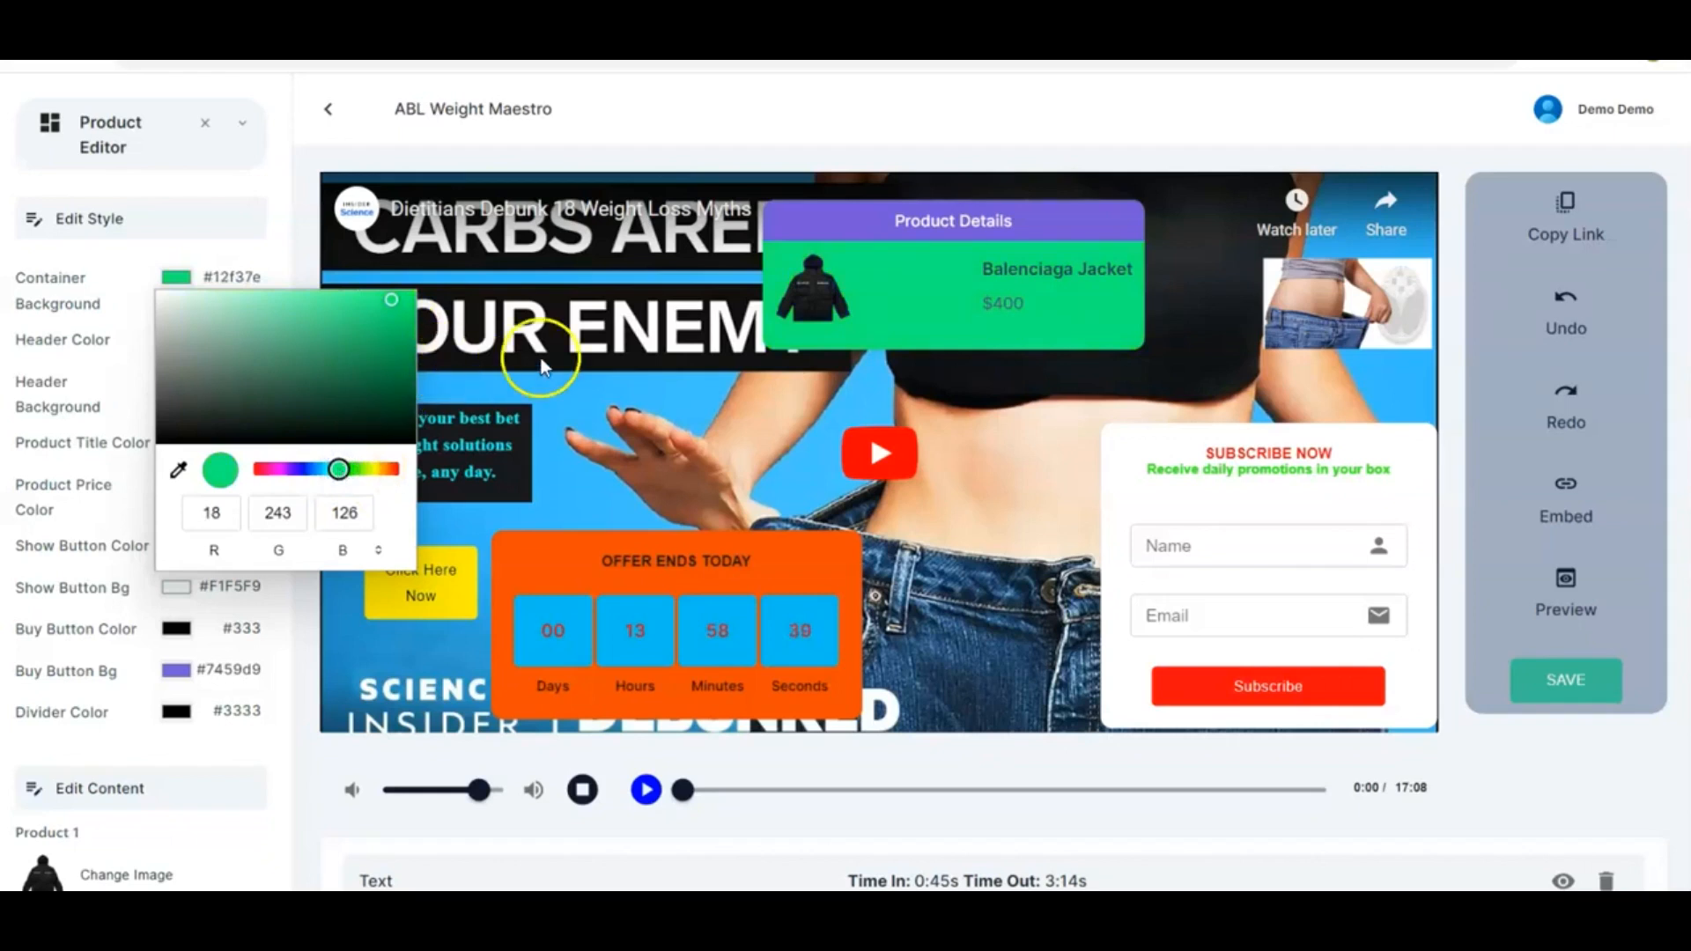
pyautogui.click(377, 470)
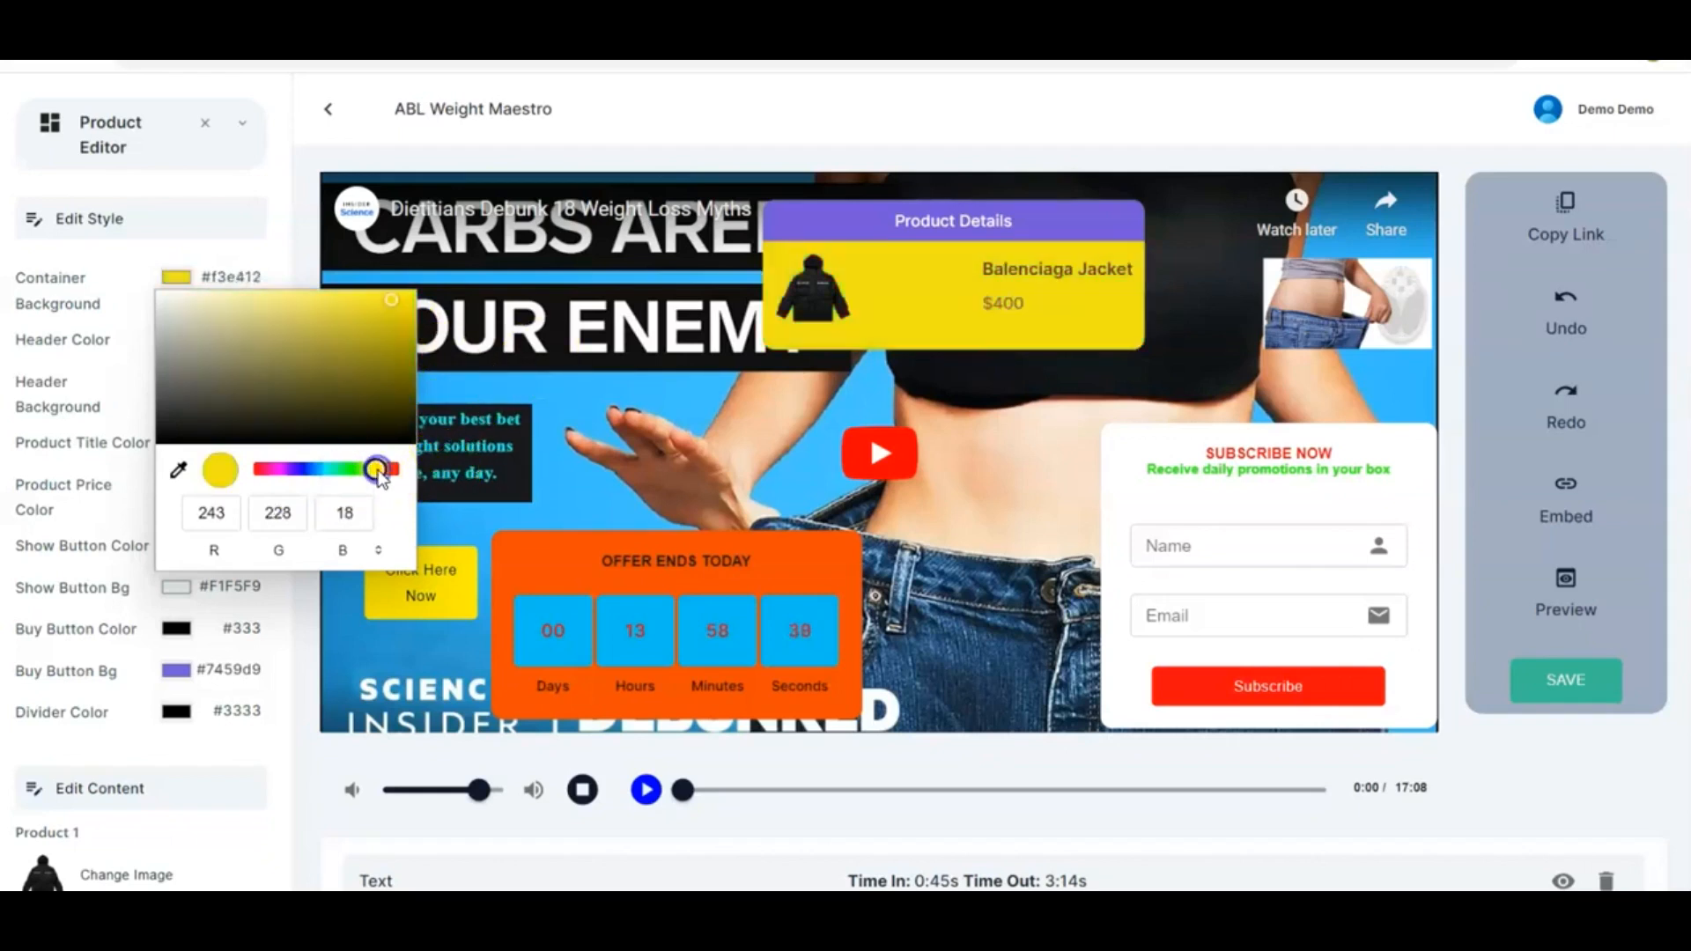
pyautogui.click(404, 296)
pyautogui.click(432, 365)
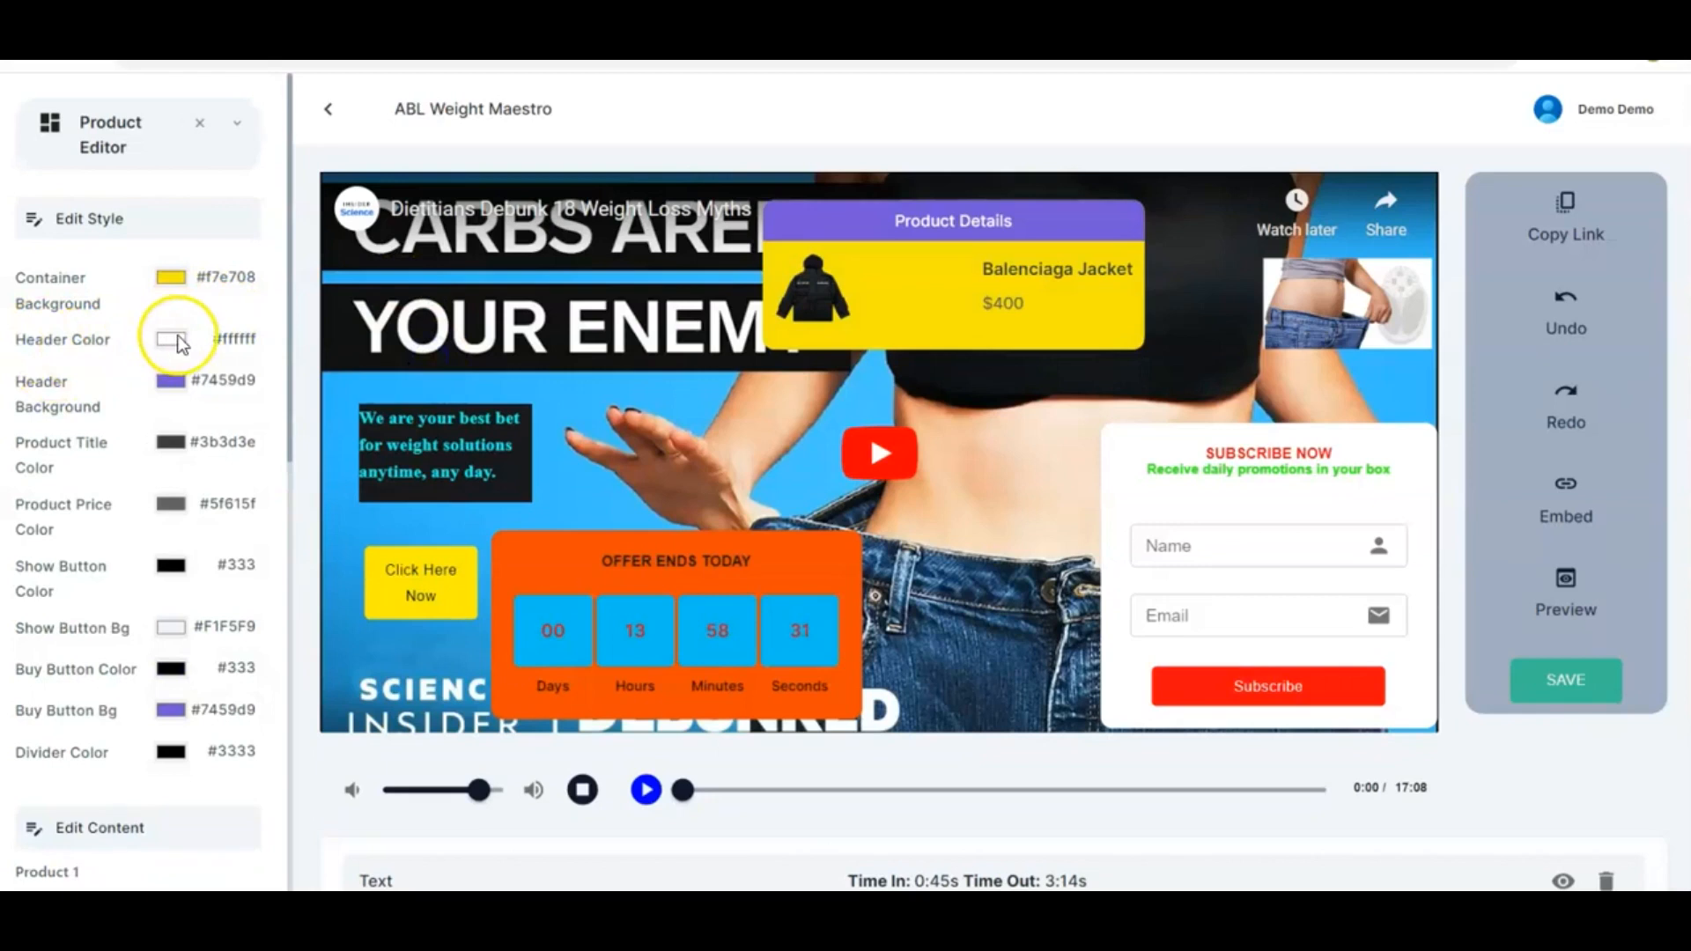
# Set the product header colour to orange-red #f73302
pyautogui.click(174, 338)
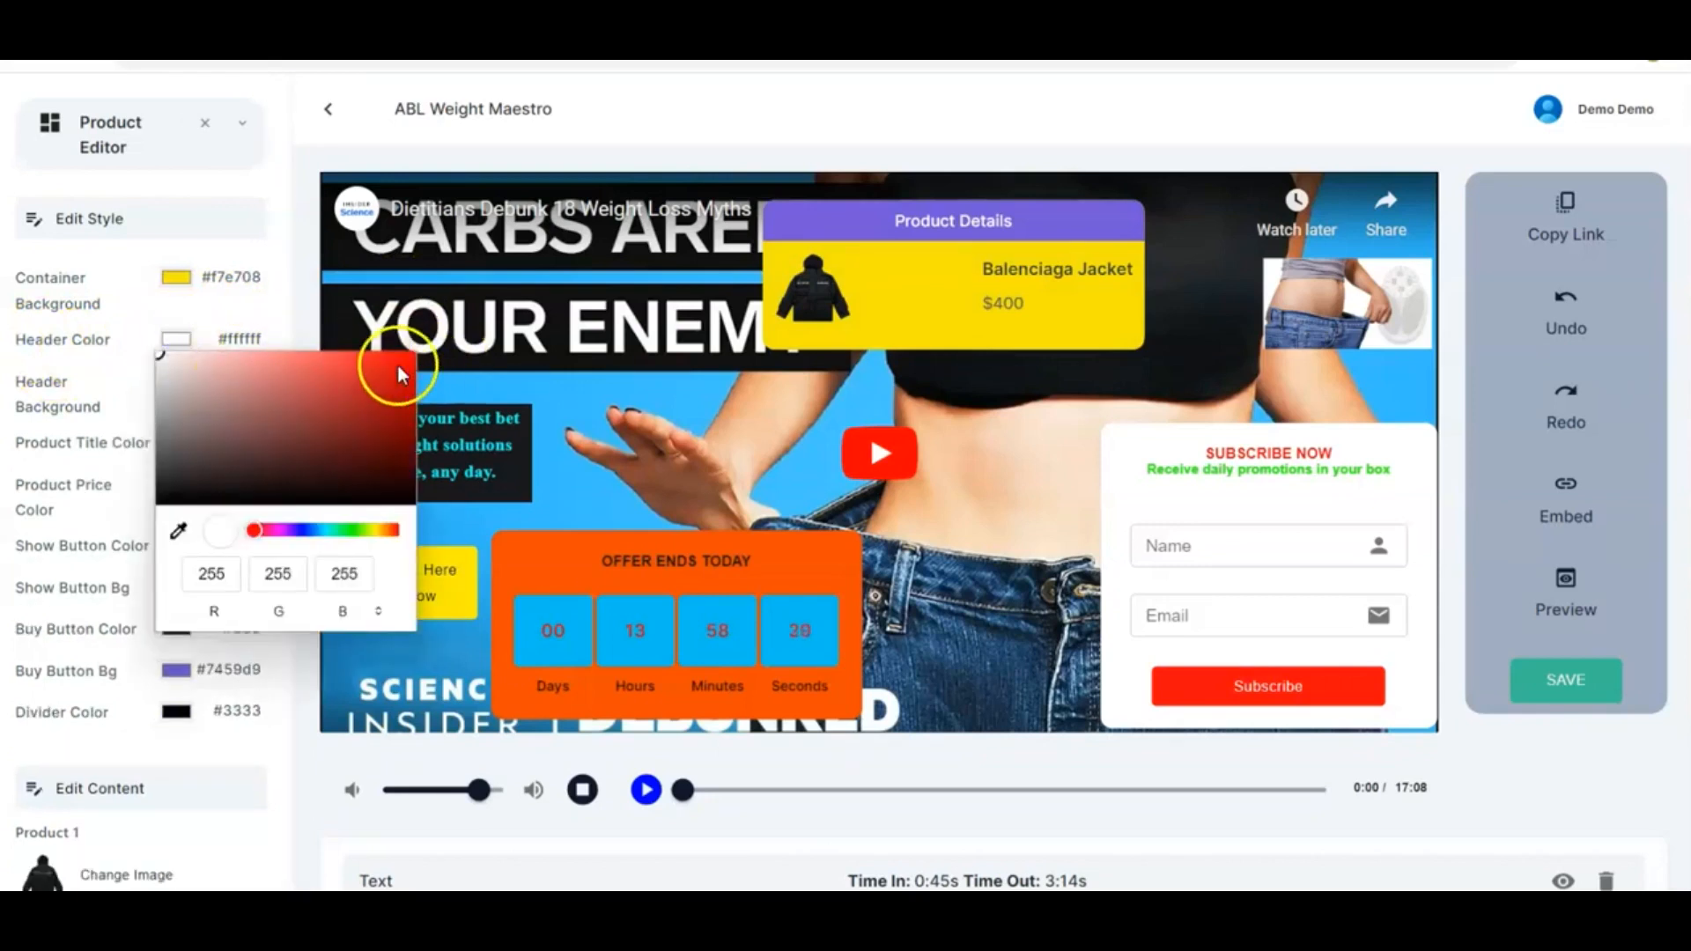
pyautogui.click(344, 530)
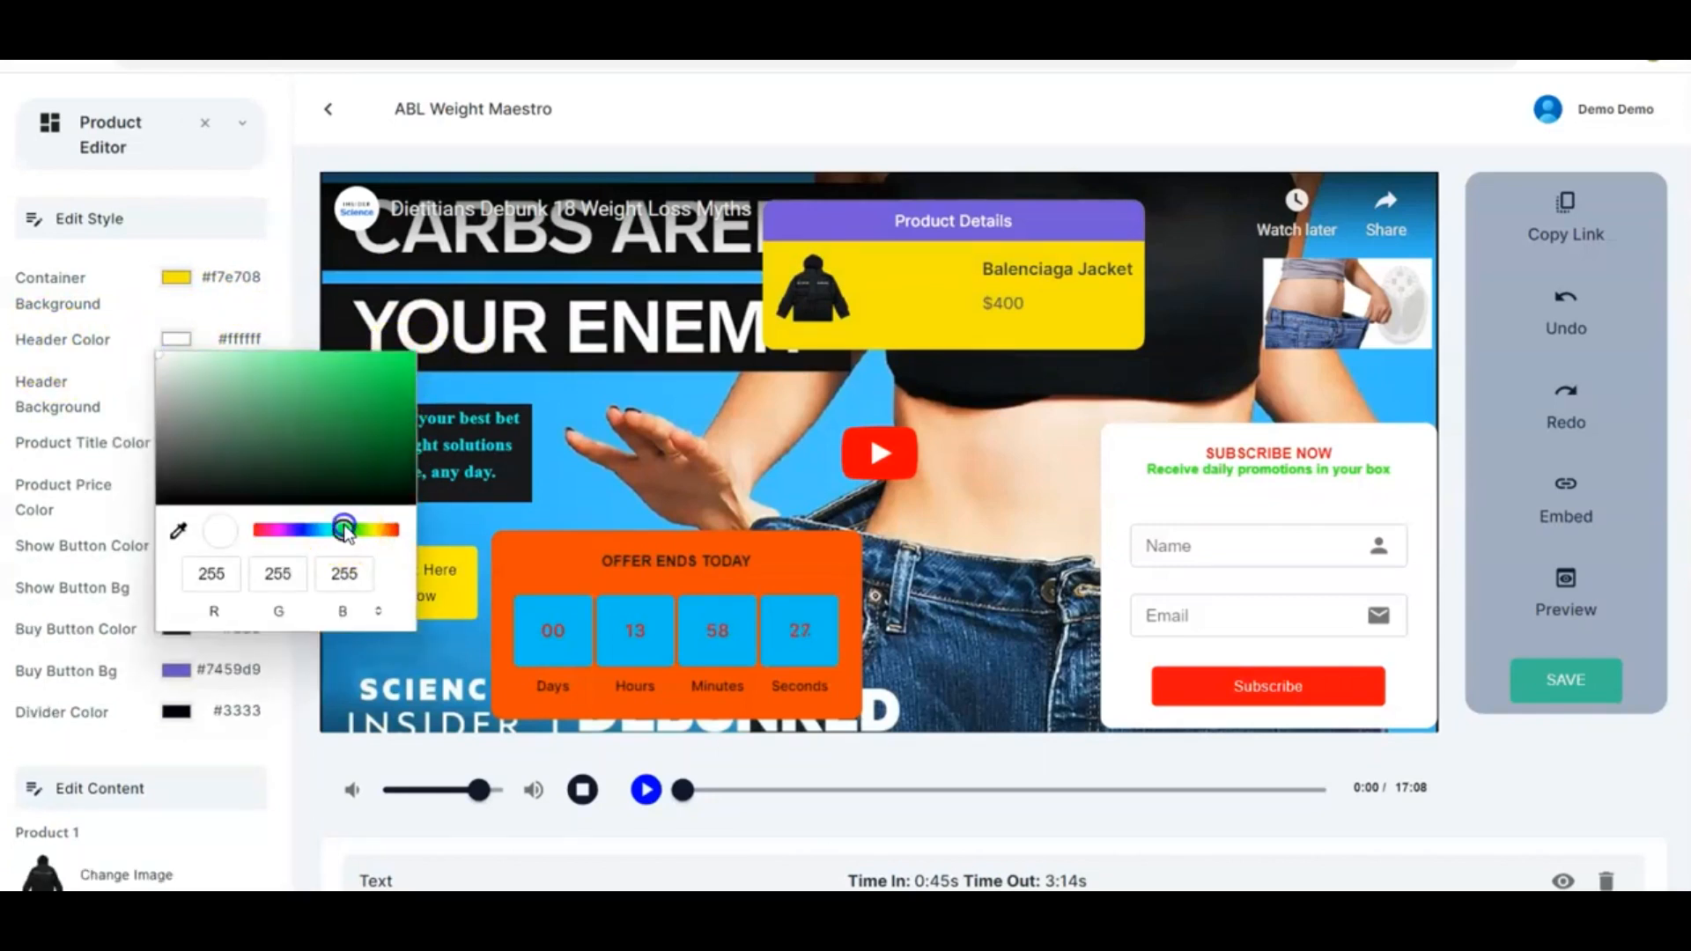
pyautogui.click(406, 358)
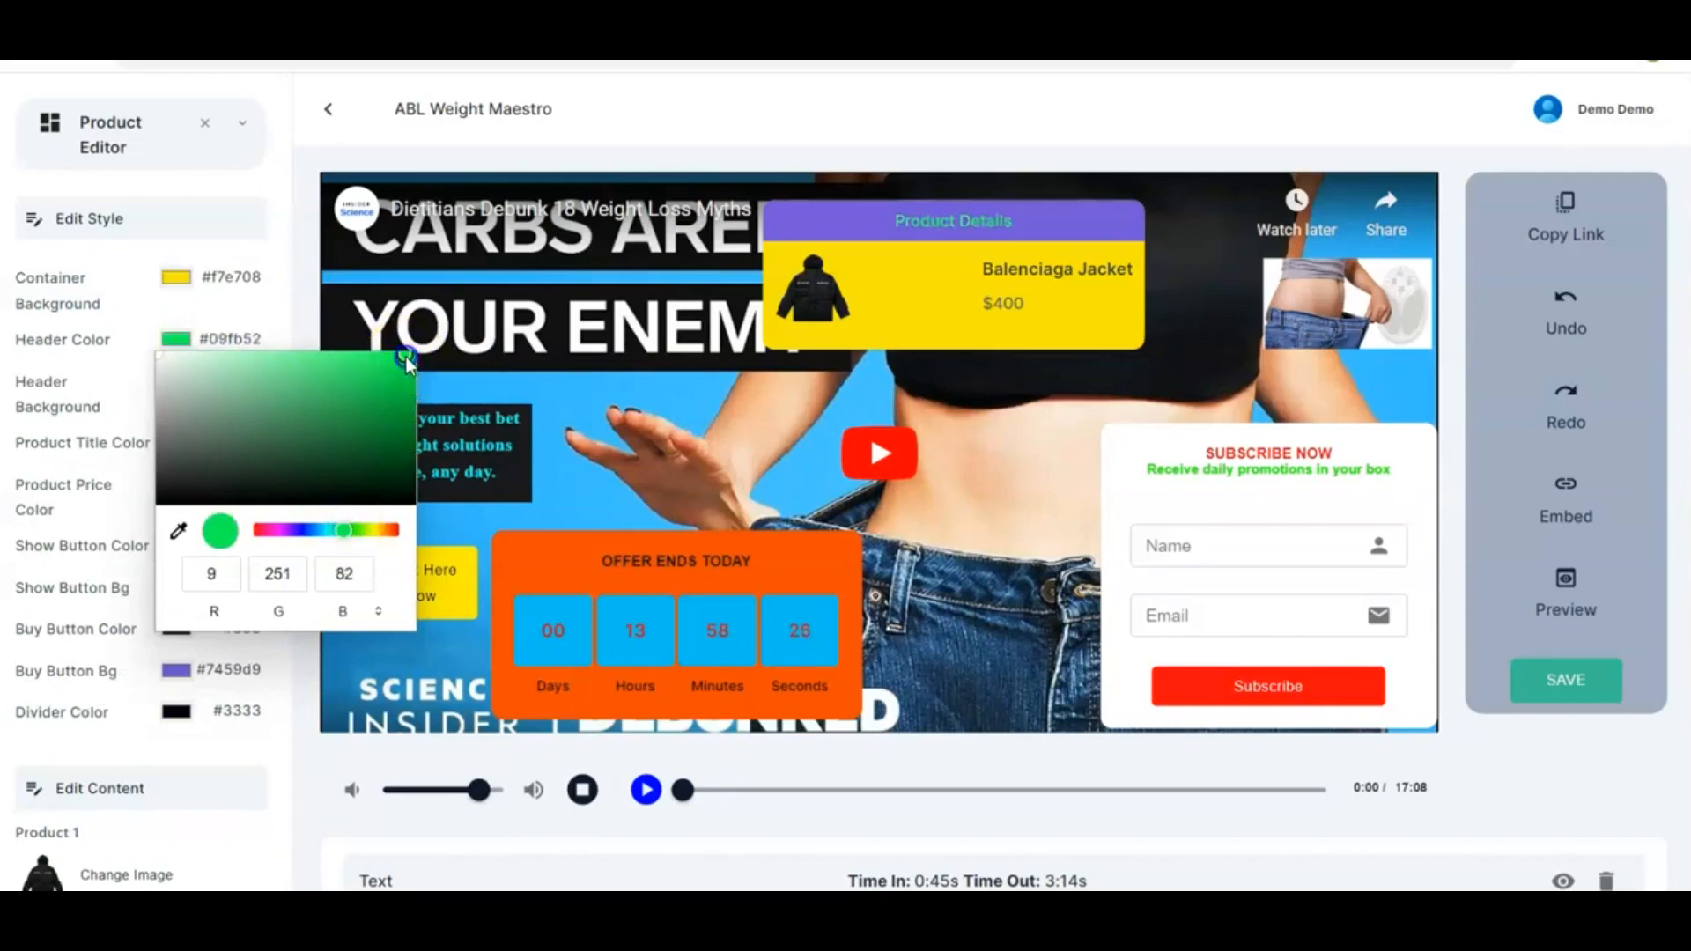
pyautogui.click(392, 529)
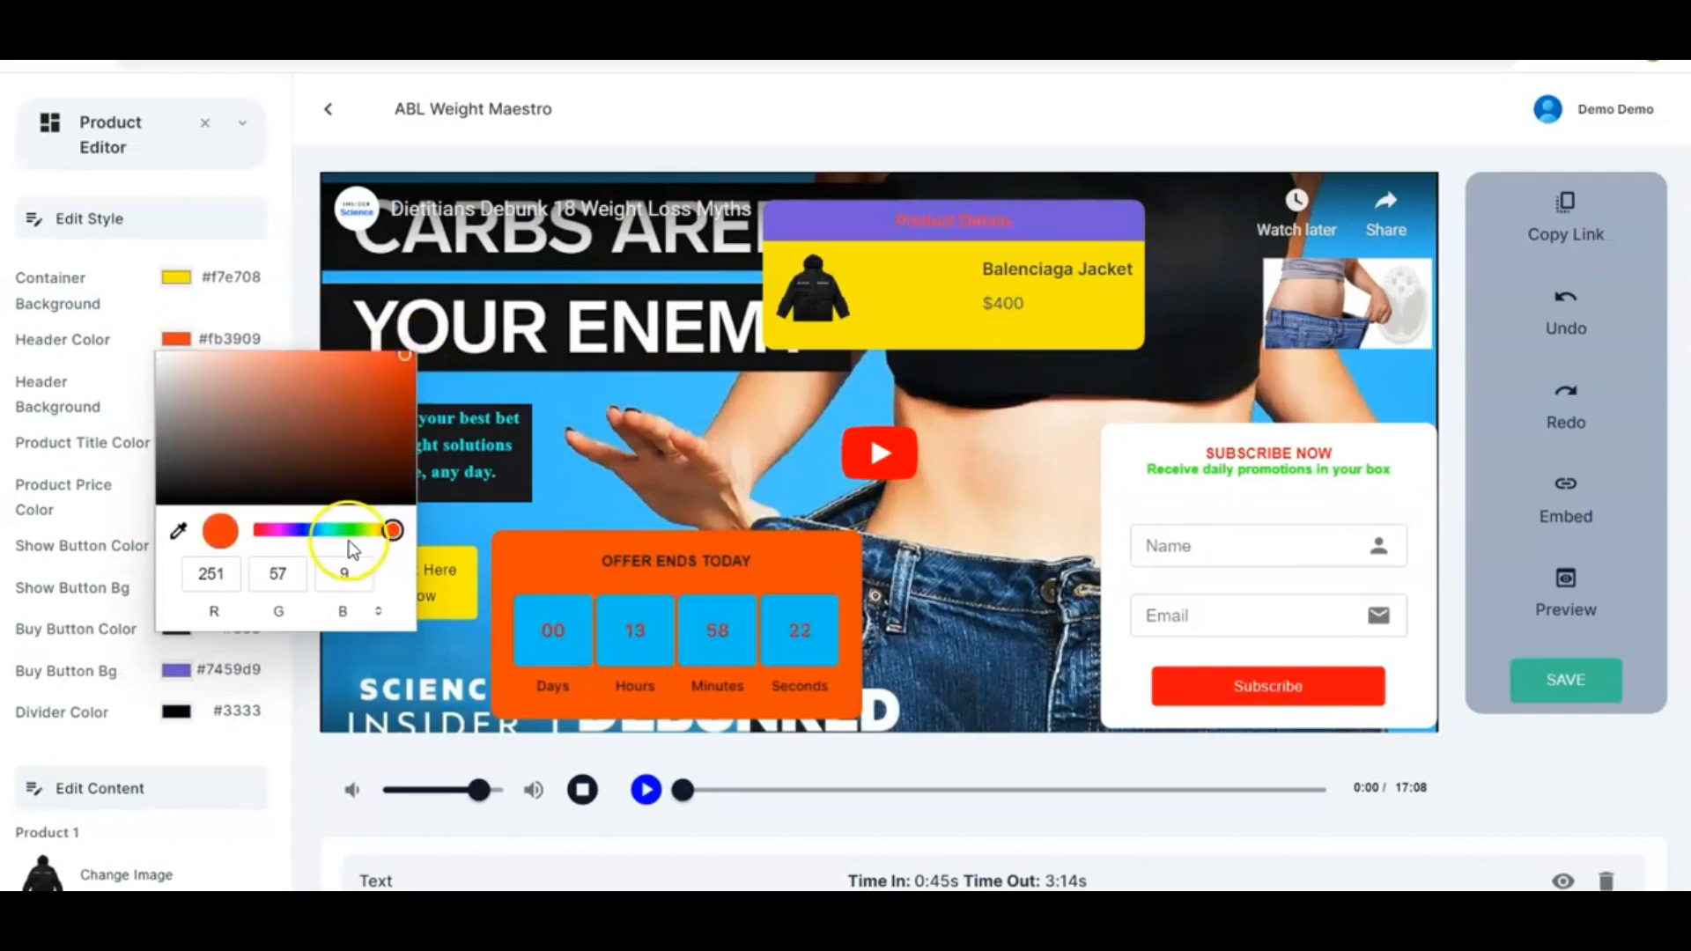
pyautogui.click(166, 494)
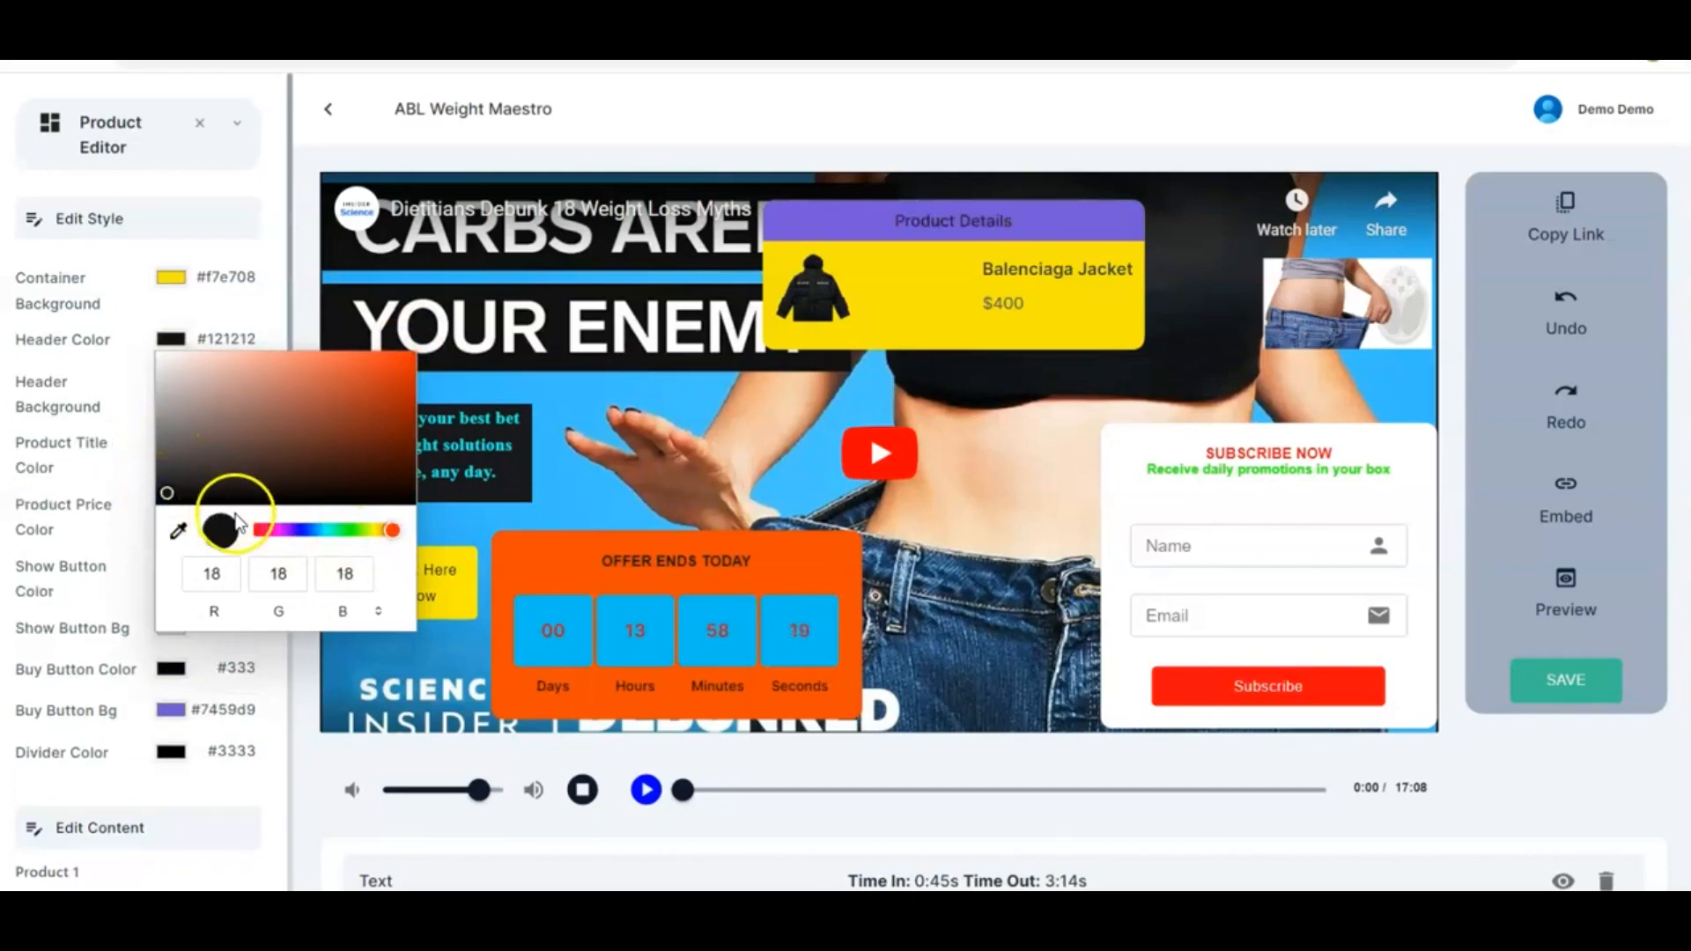
pyautogui.click(410, 358)
pyautogui.click(299, 302)
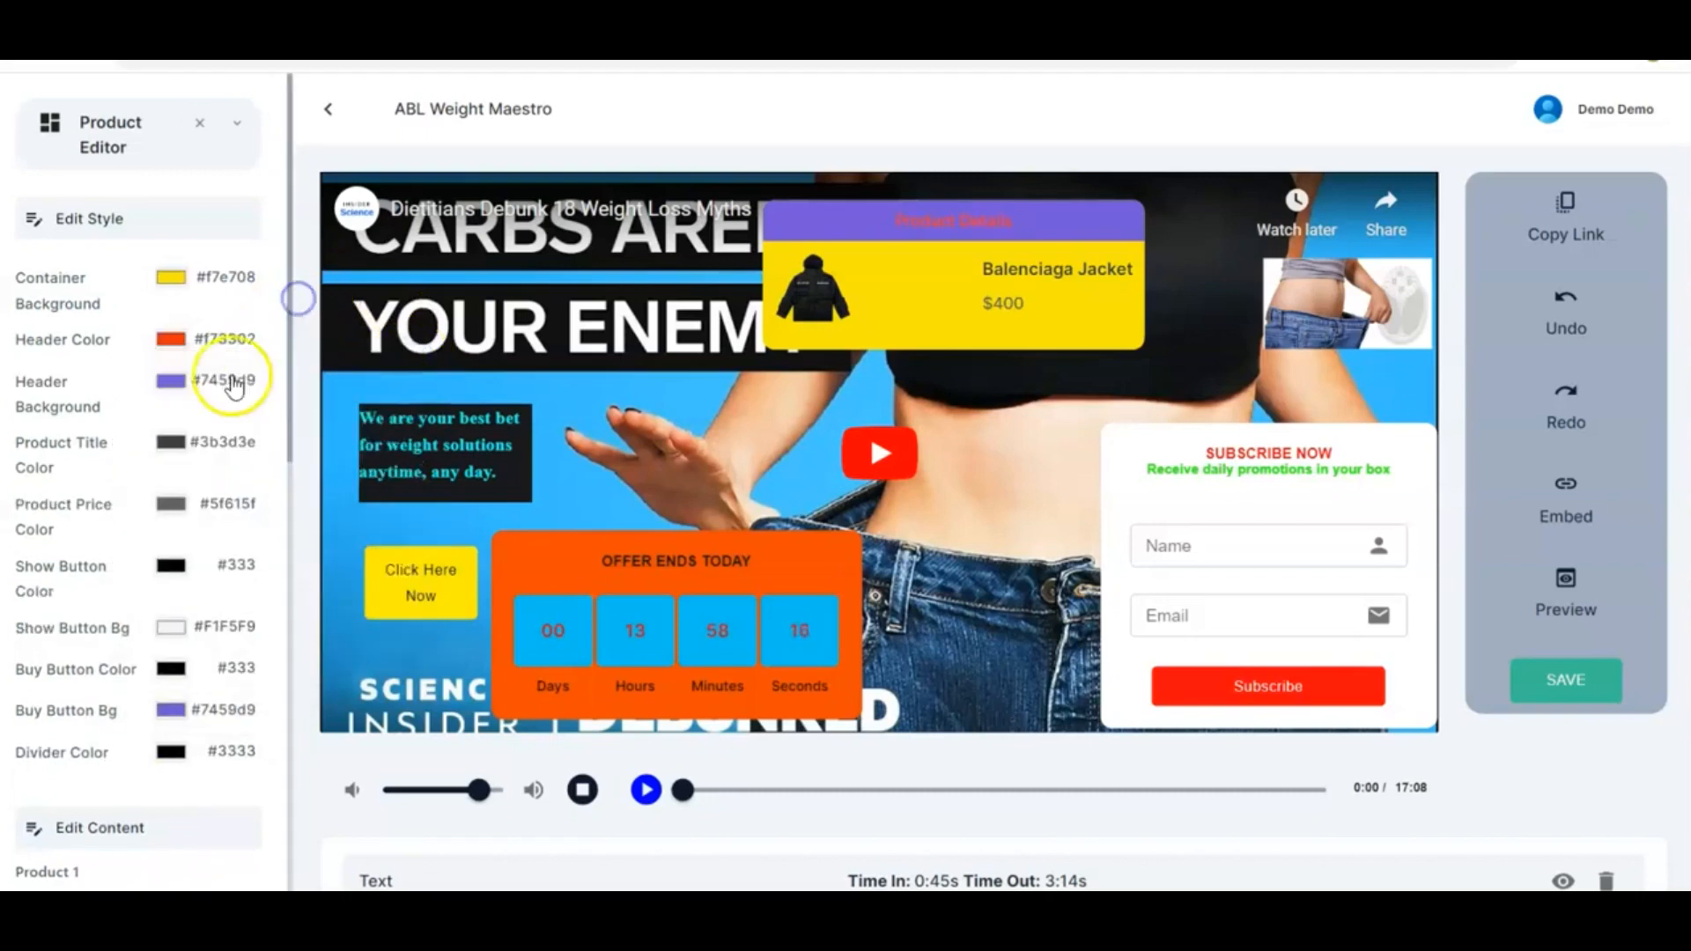
# Set the product header background colour to blue #3e0bf4
pyautogui.click(172, 382)
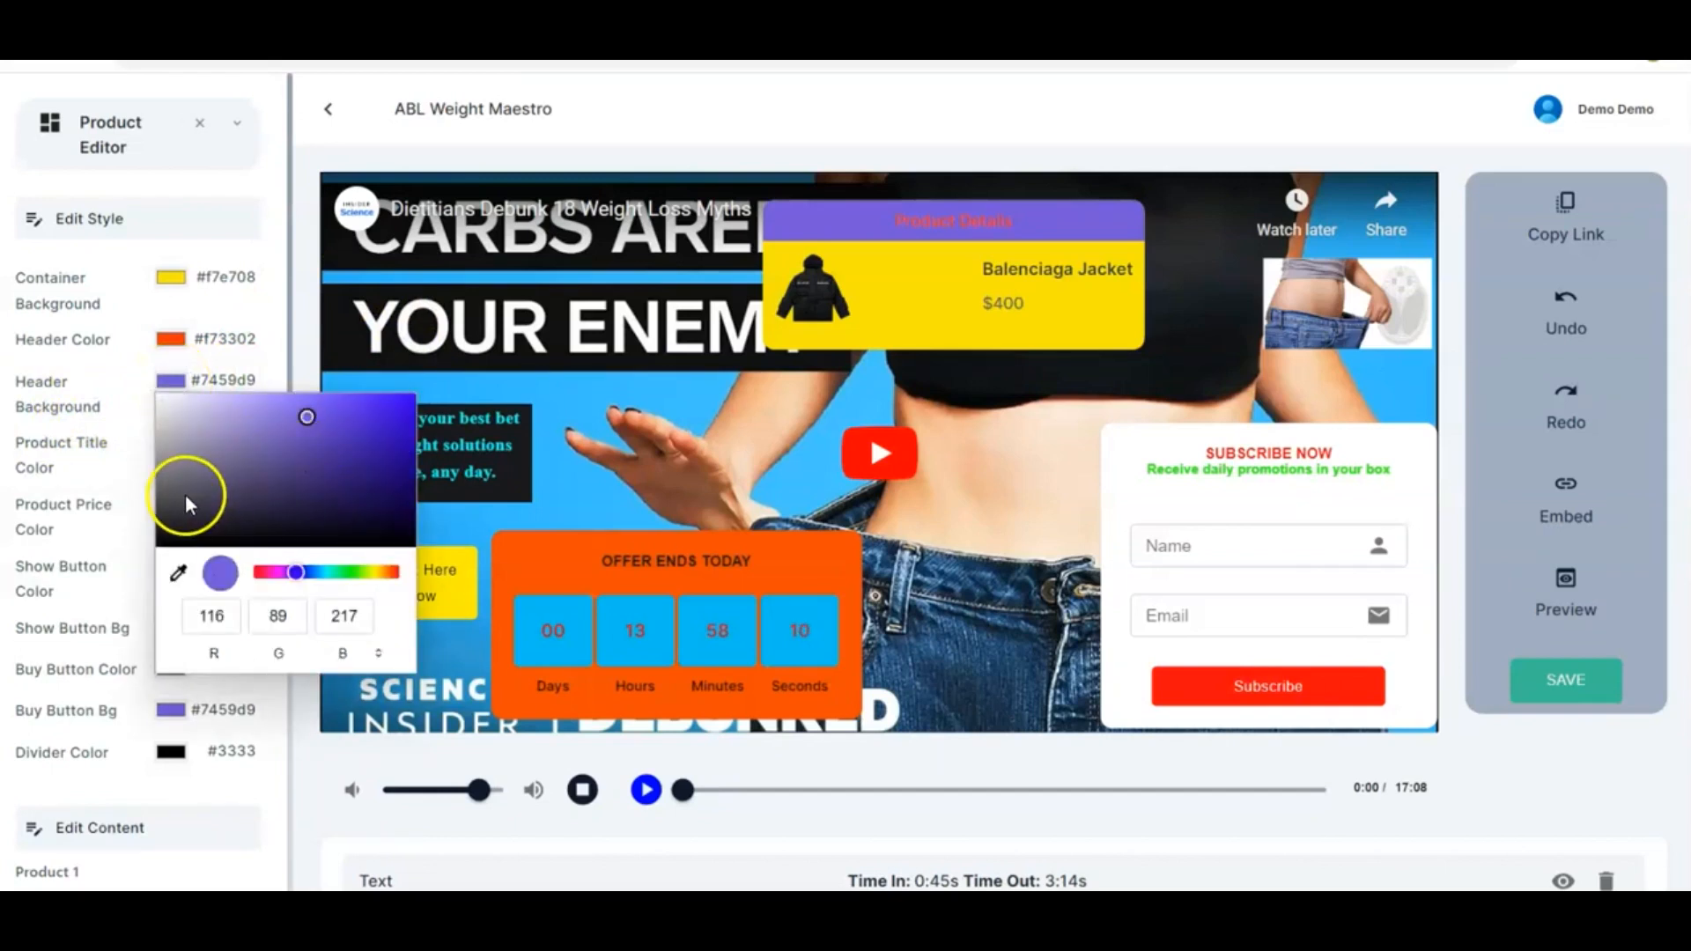
pyautogui.click(160, 530)
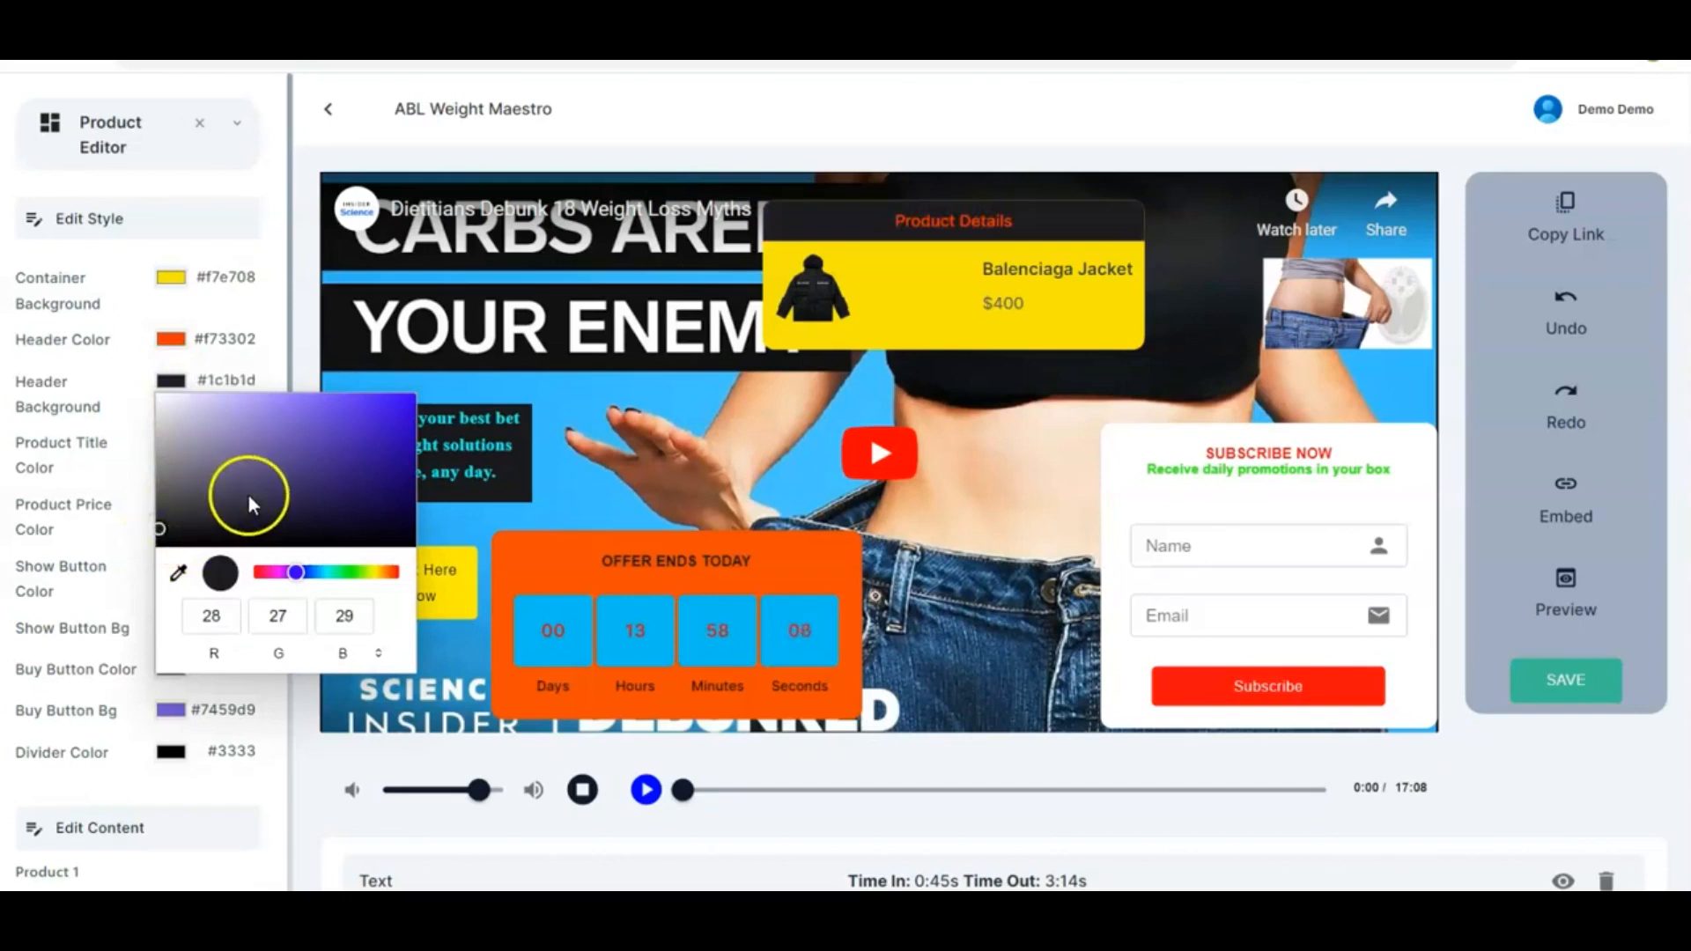
pyautogui.click(396, 403)
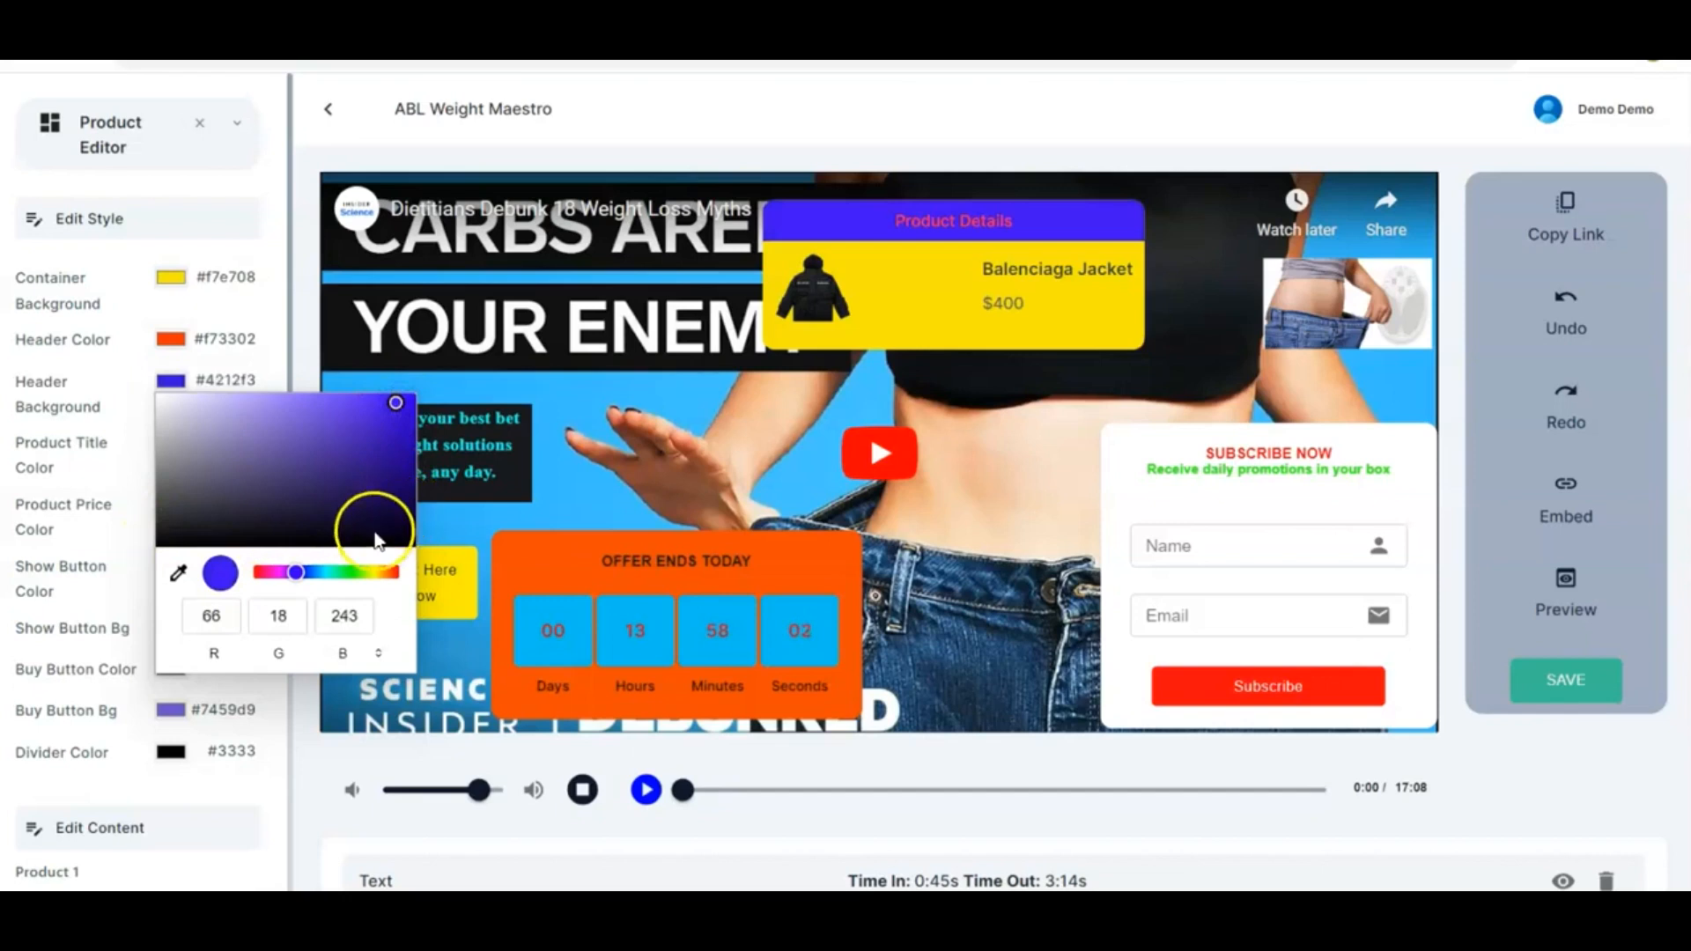
pyautogui.click(161, 453)
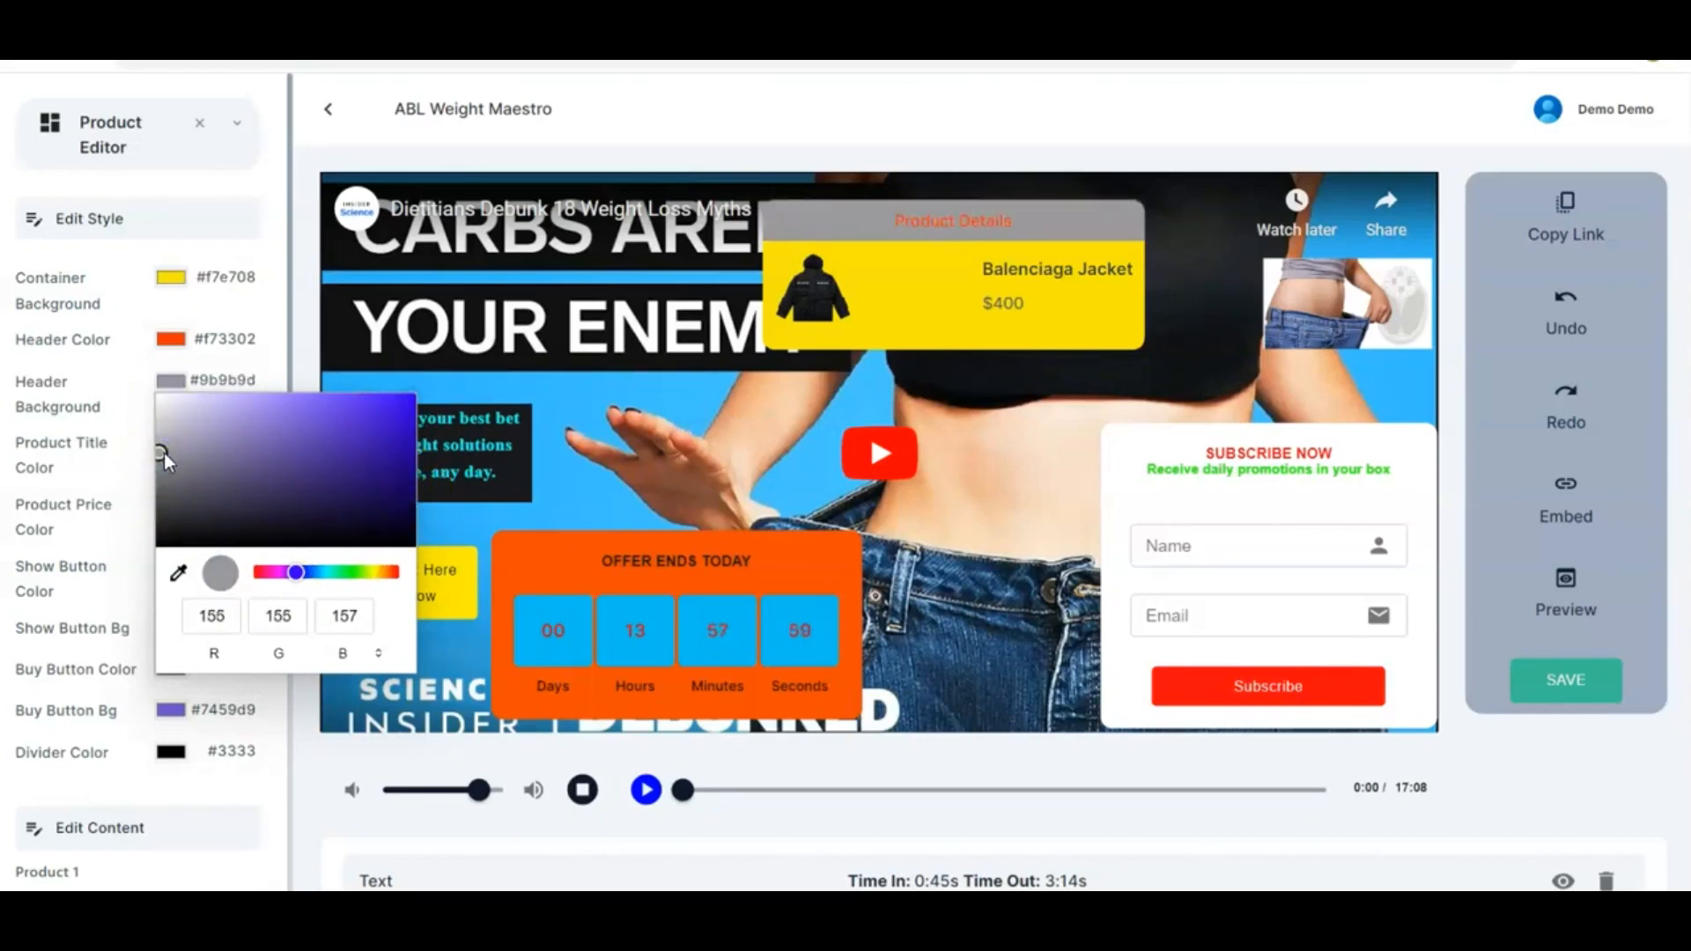
pyautogui.click(198, 440)
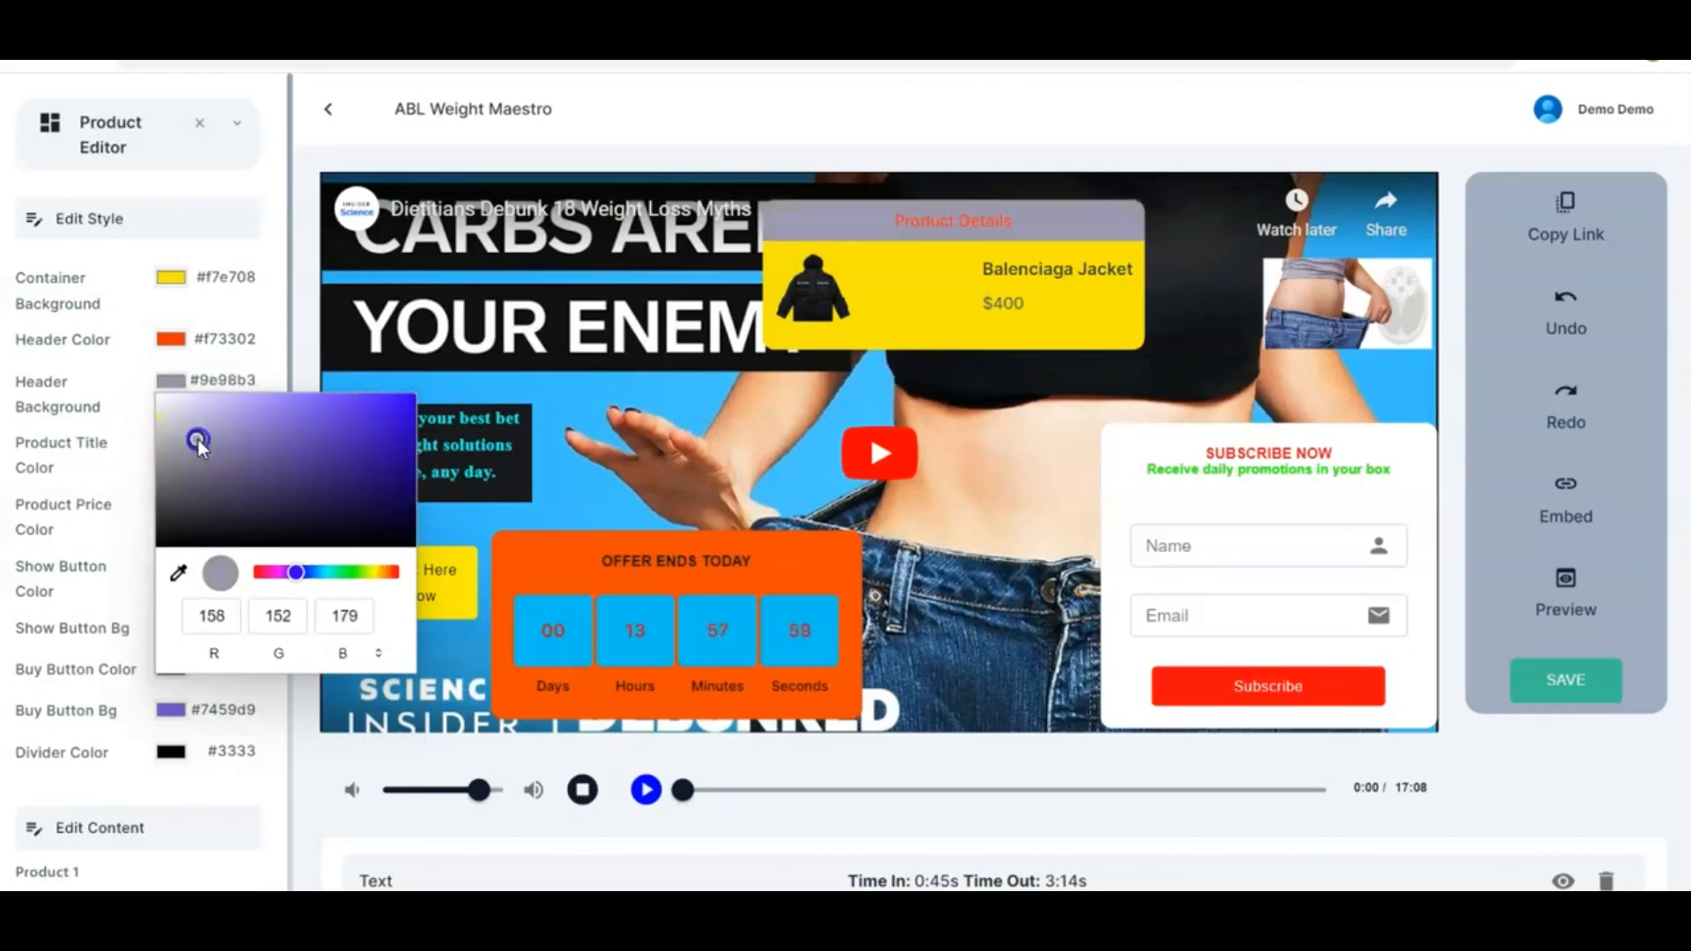
pyautogui.click(402, 407)
pyautogui.click(315, 360)
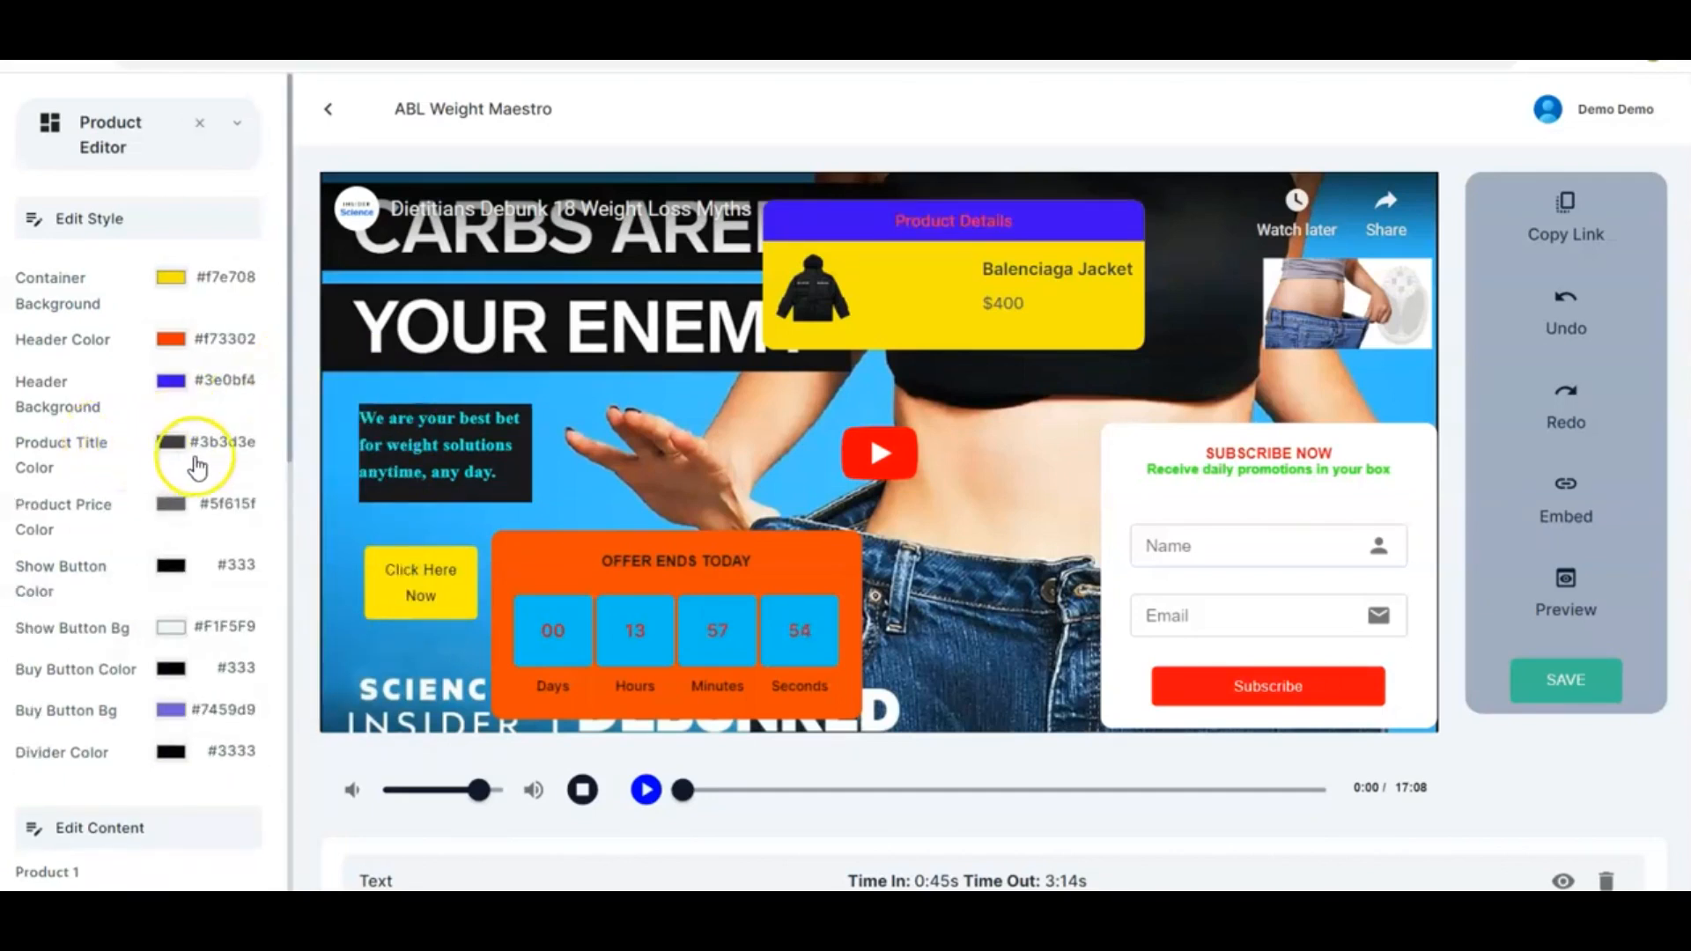
# Change the product price to 500
pyautogui.click(172, 440)
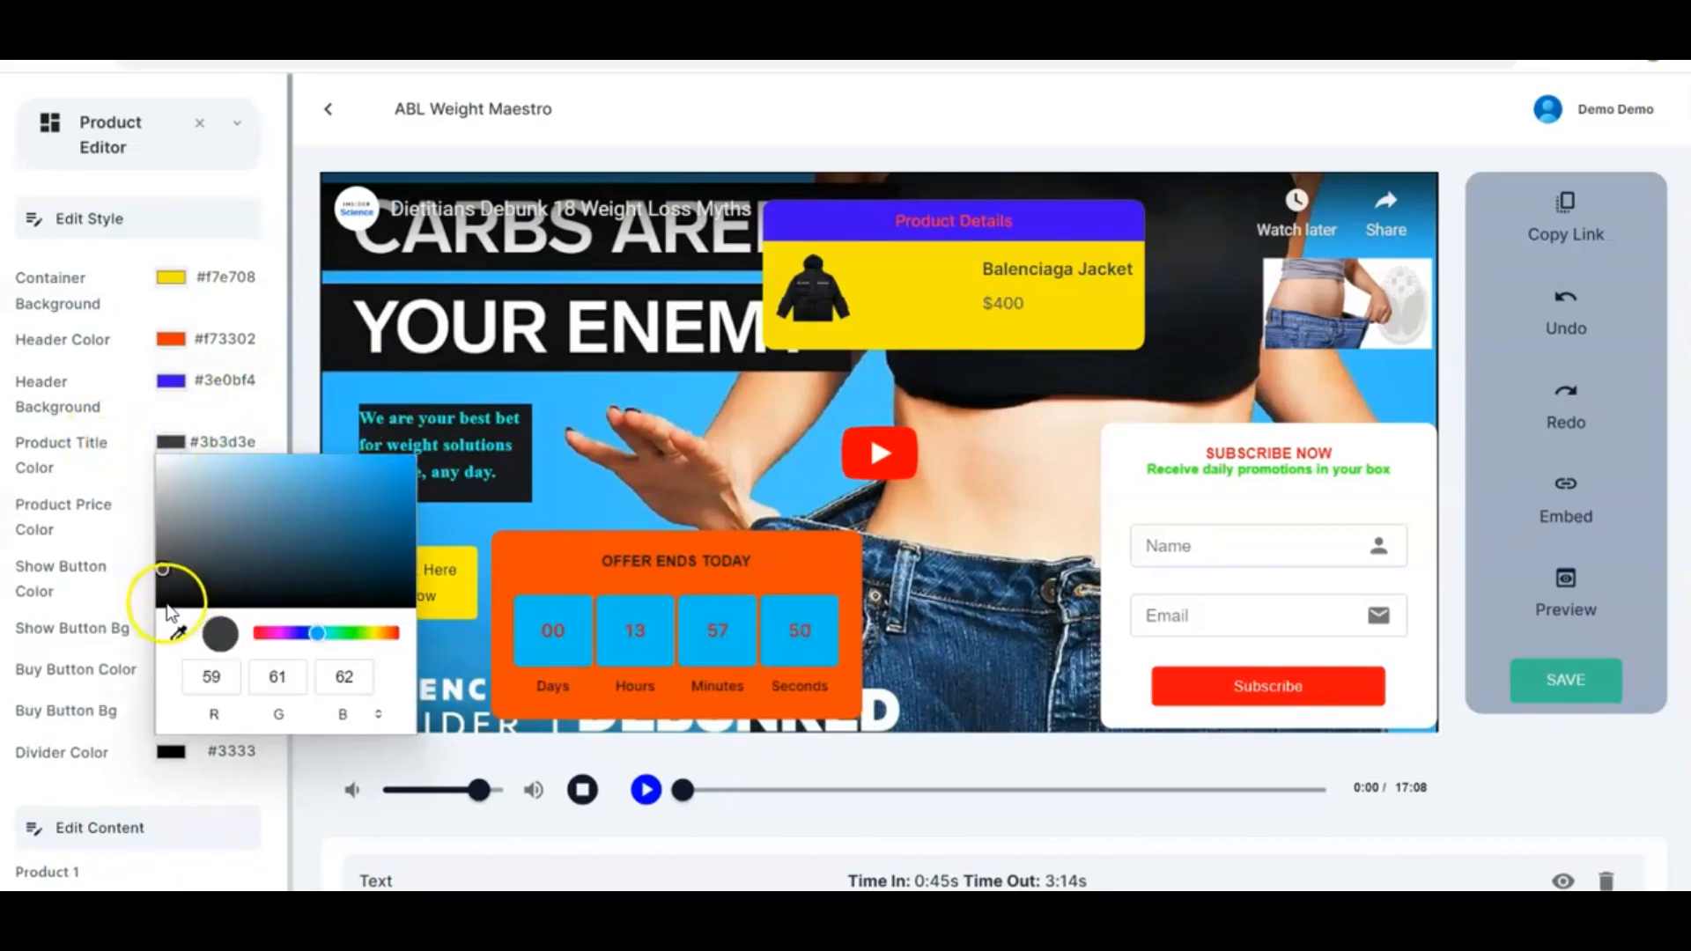
pyautogui.click(280, 407)
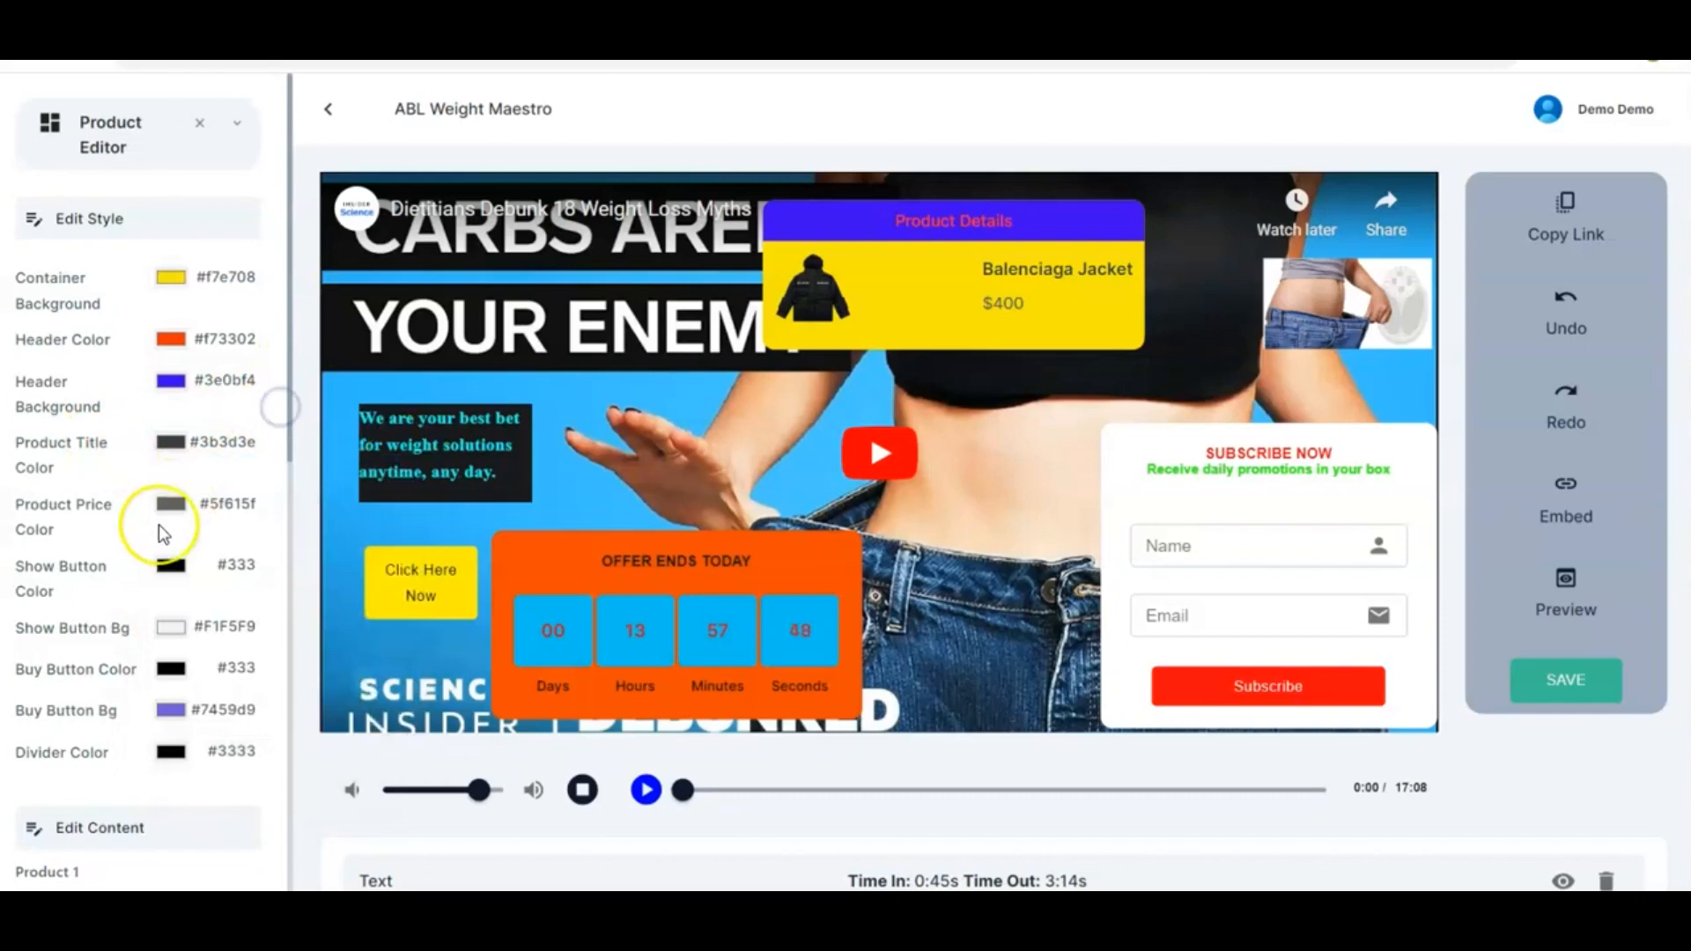
pyautogui.scroll(-1, 159, 525)
pyautogui.scroll(-2, 159, 524)
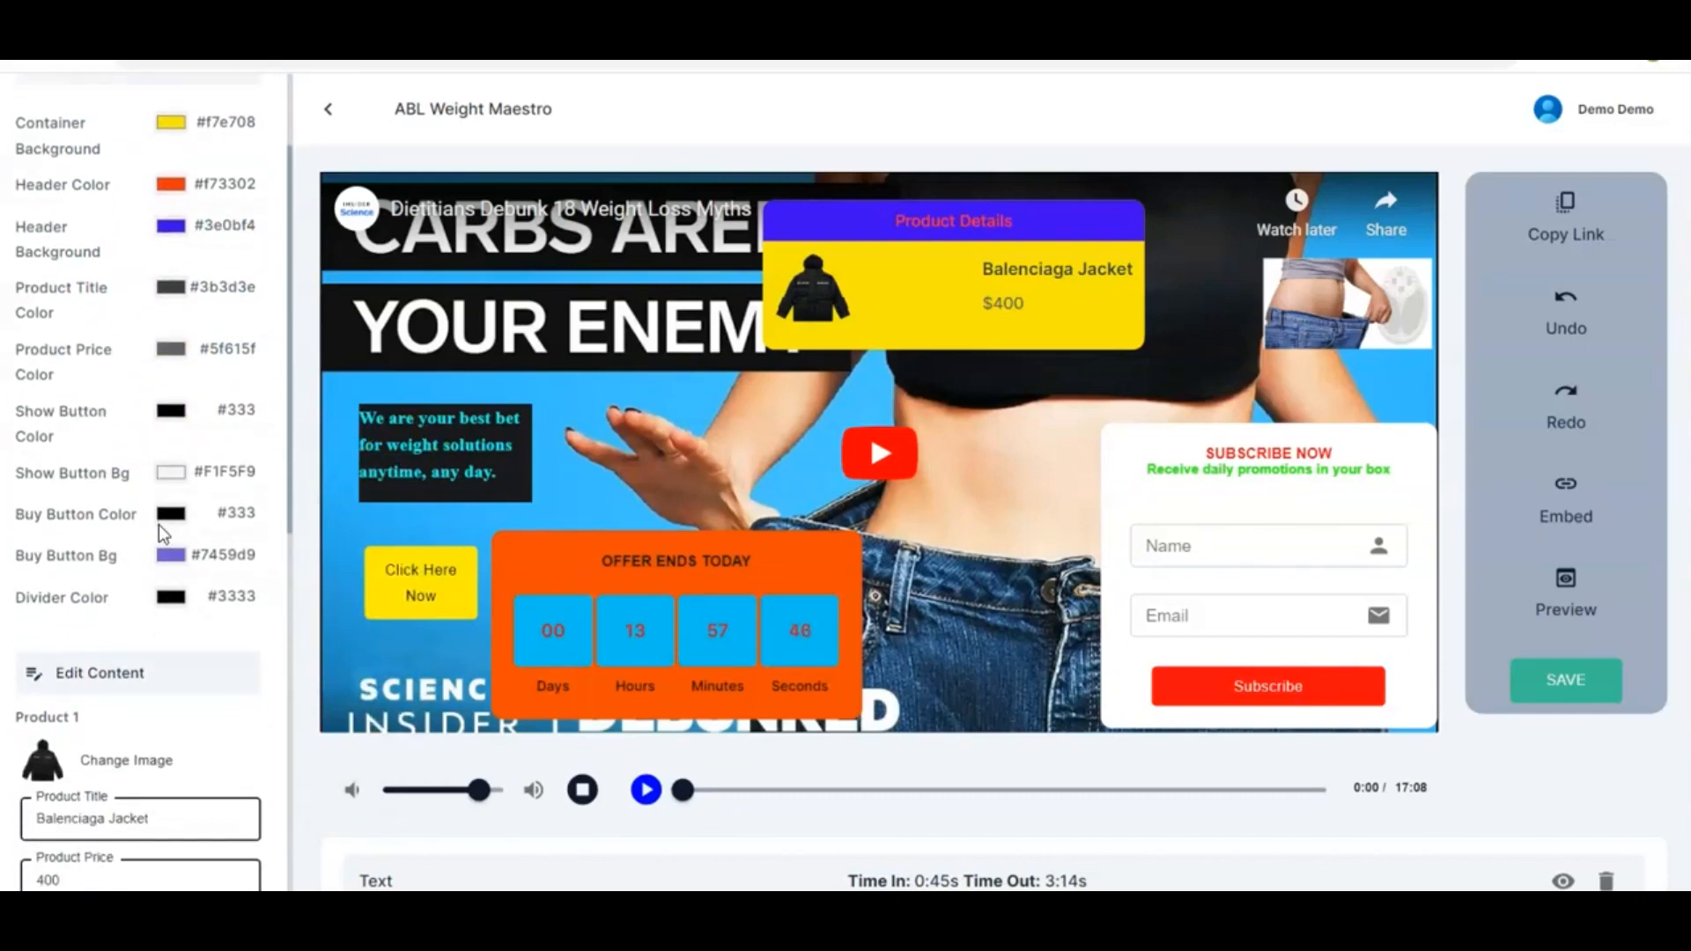
pyautogui.scroll(-3, 160, 536)
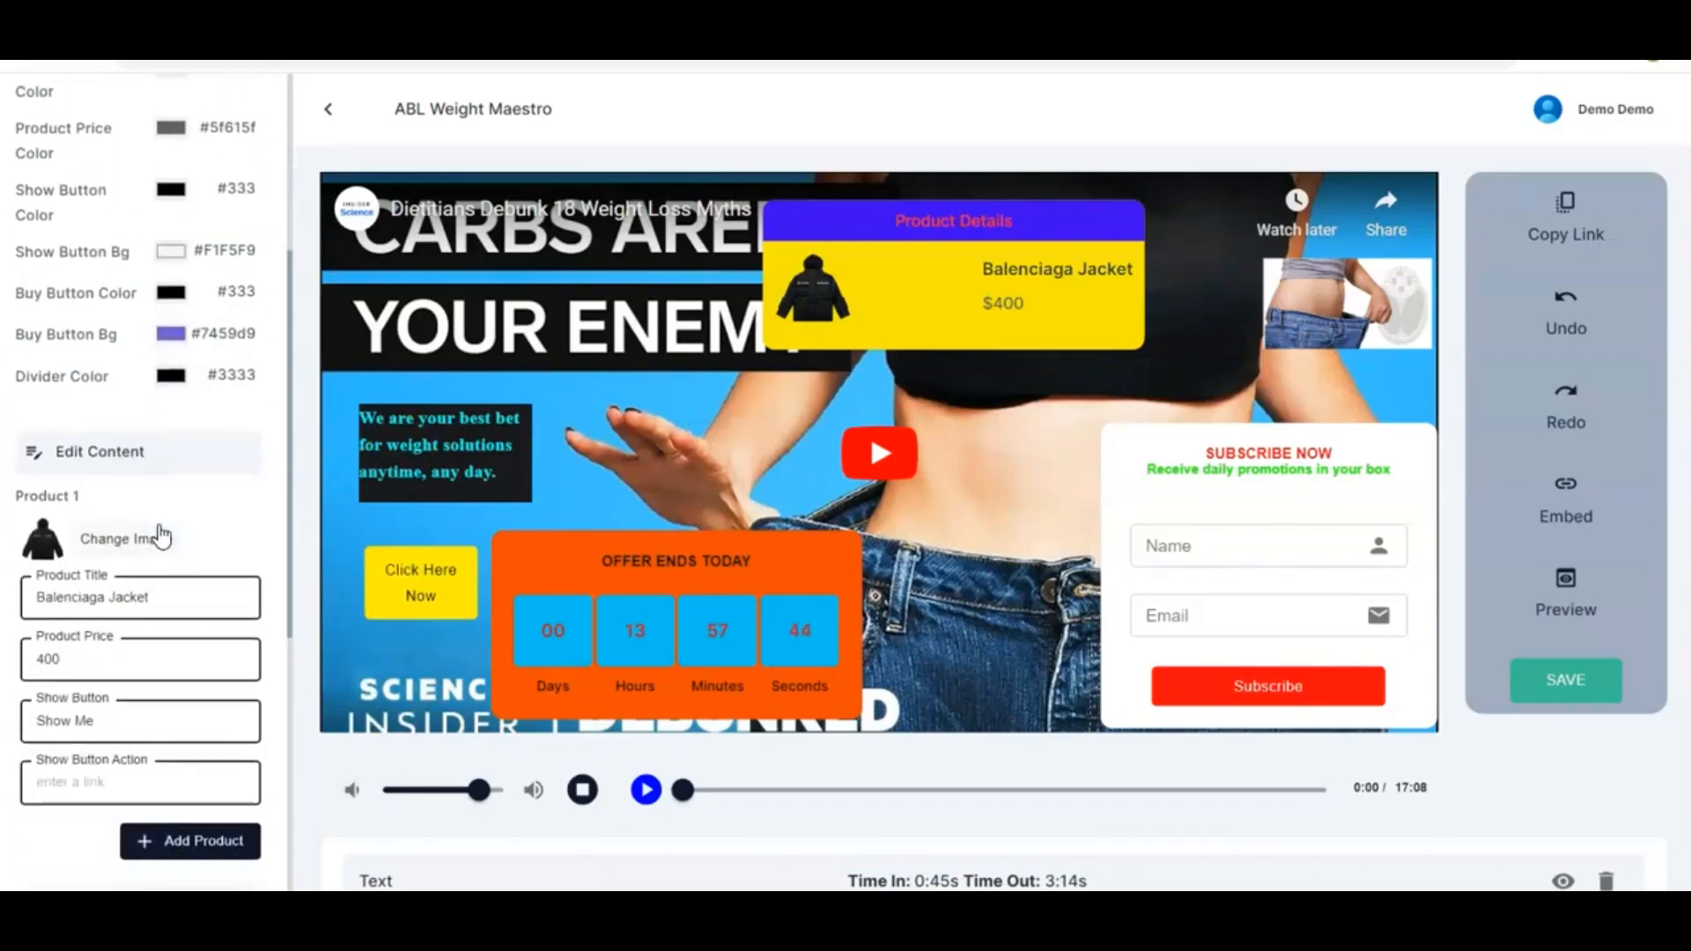
pyautogui.click(155, 449)
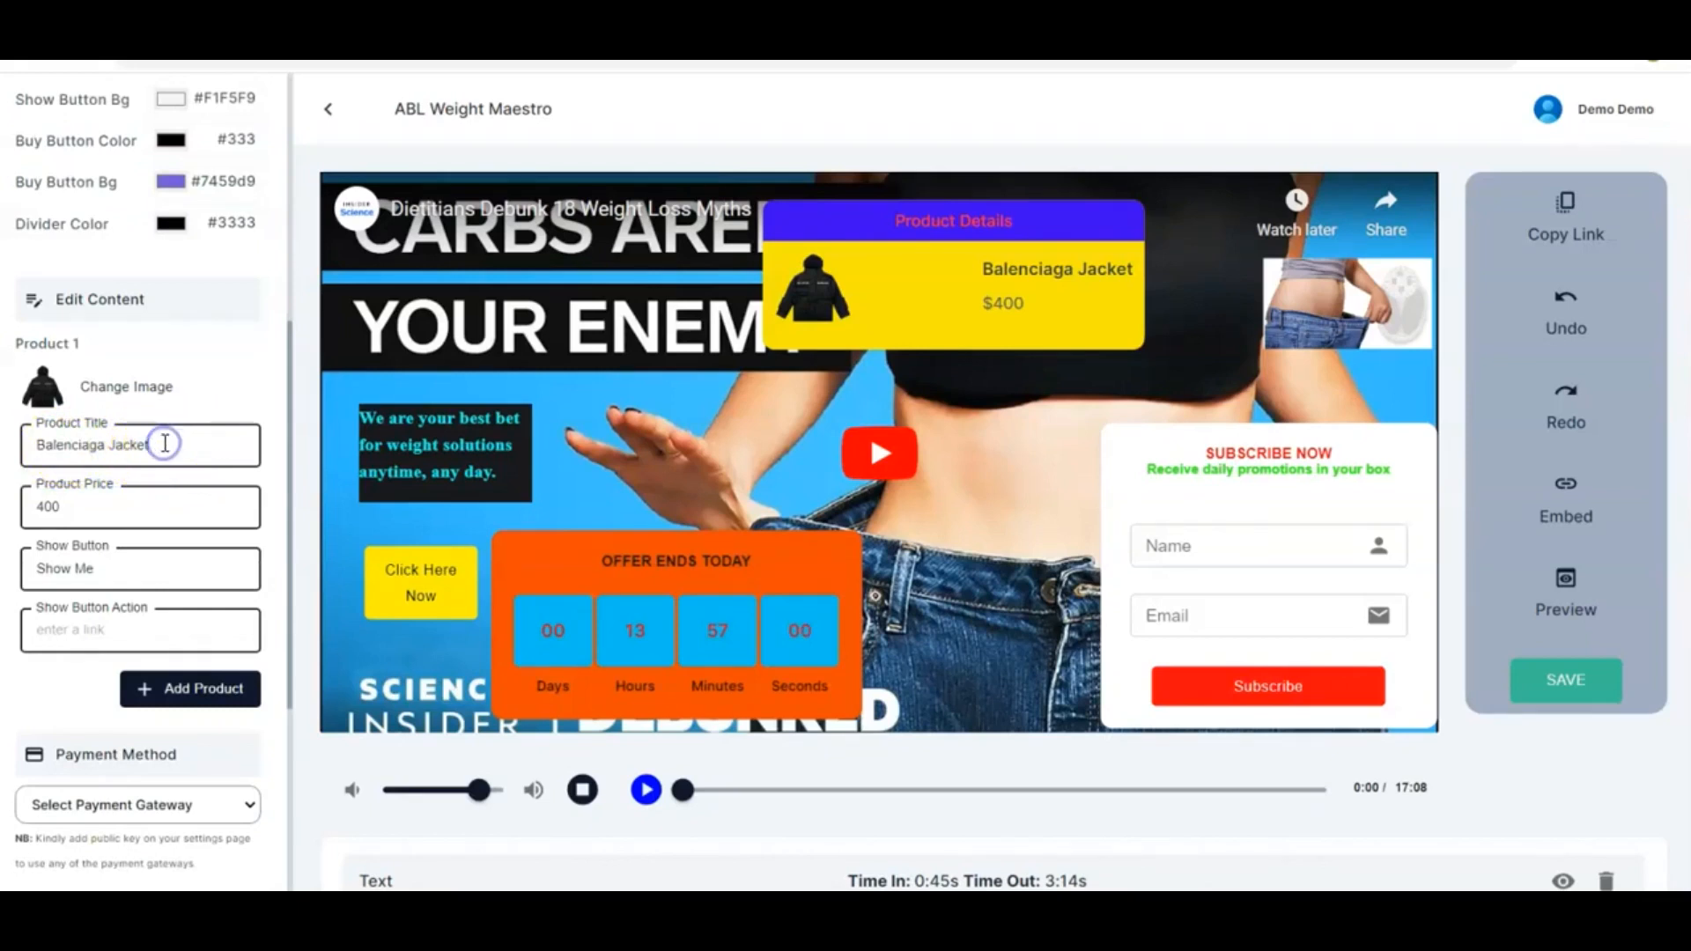
pyautogui.click(61, 509)
pyautogui.press('BackSpace')
pyautogui.press('BackSpace')
# Label the product's show button "Let's See it" and set its action link to mystore.com/buynow
pyautogui.tripleClick(123, 564)
pyautogui.write("Let's See it")
pyautogui.click(164, 629)
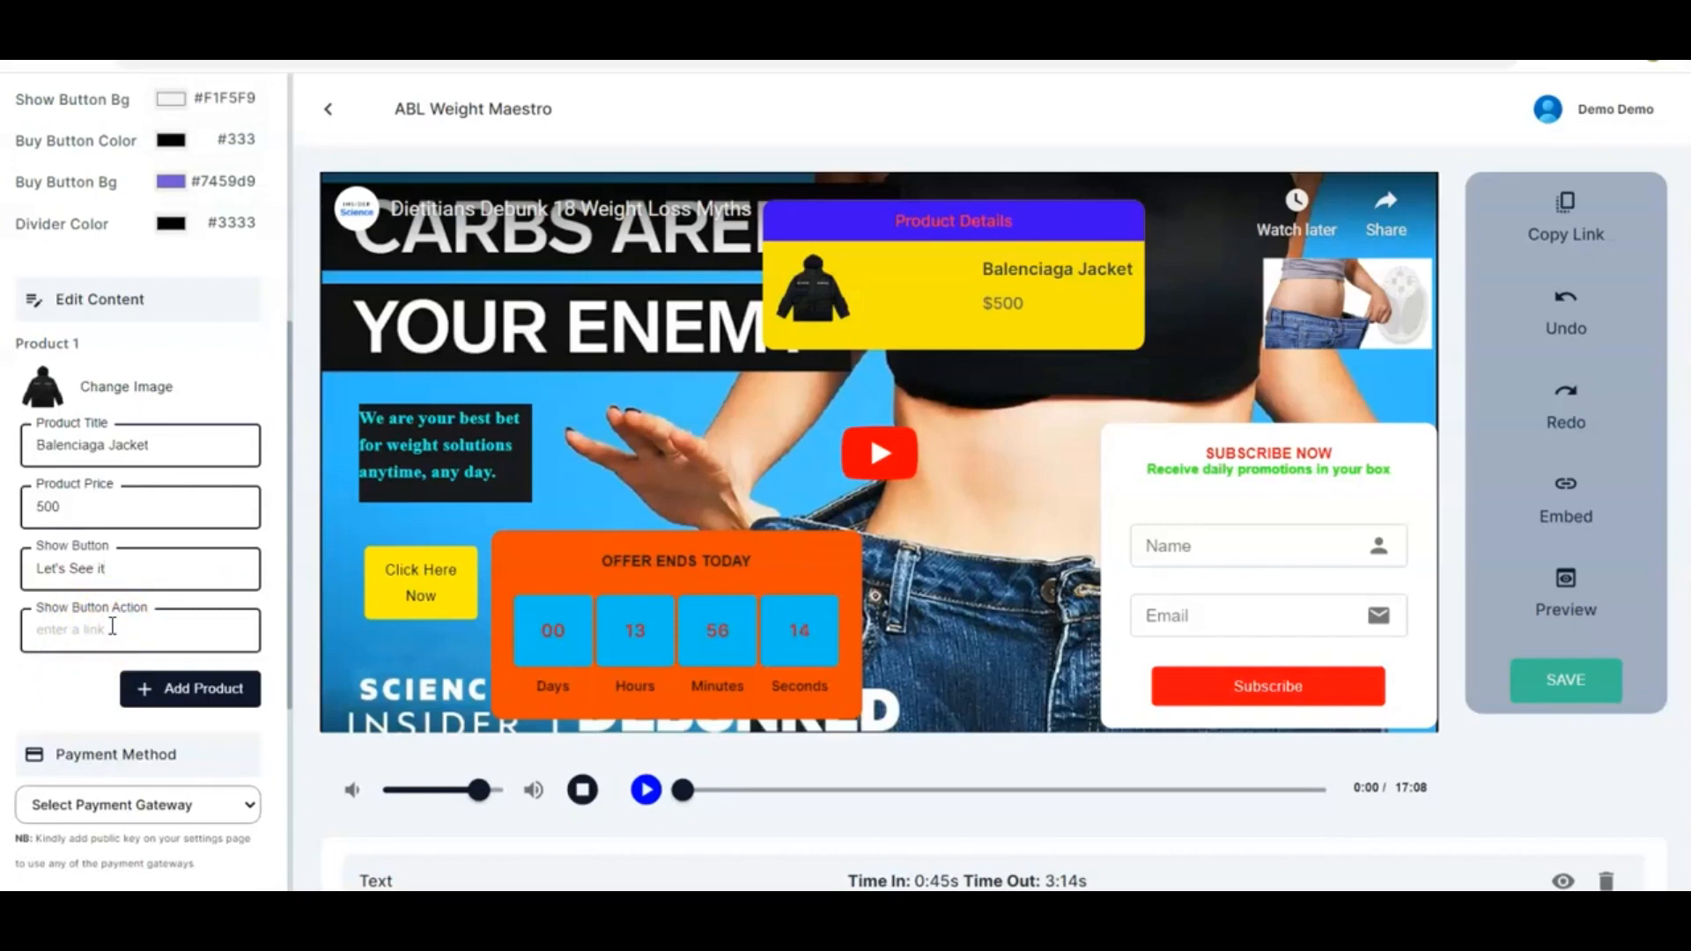
pyautogui.click(119, 630)
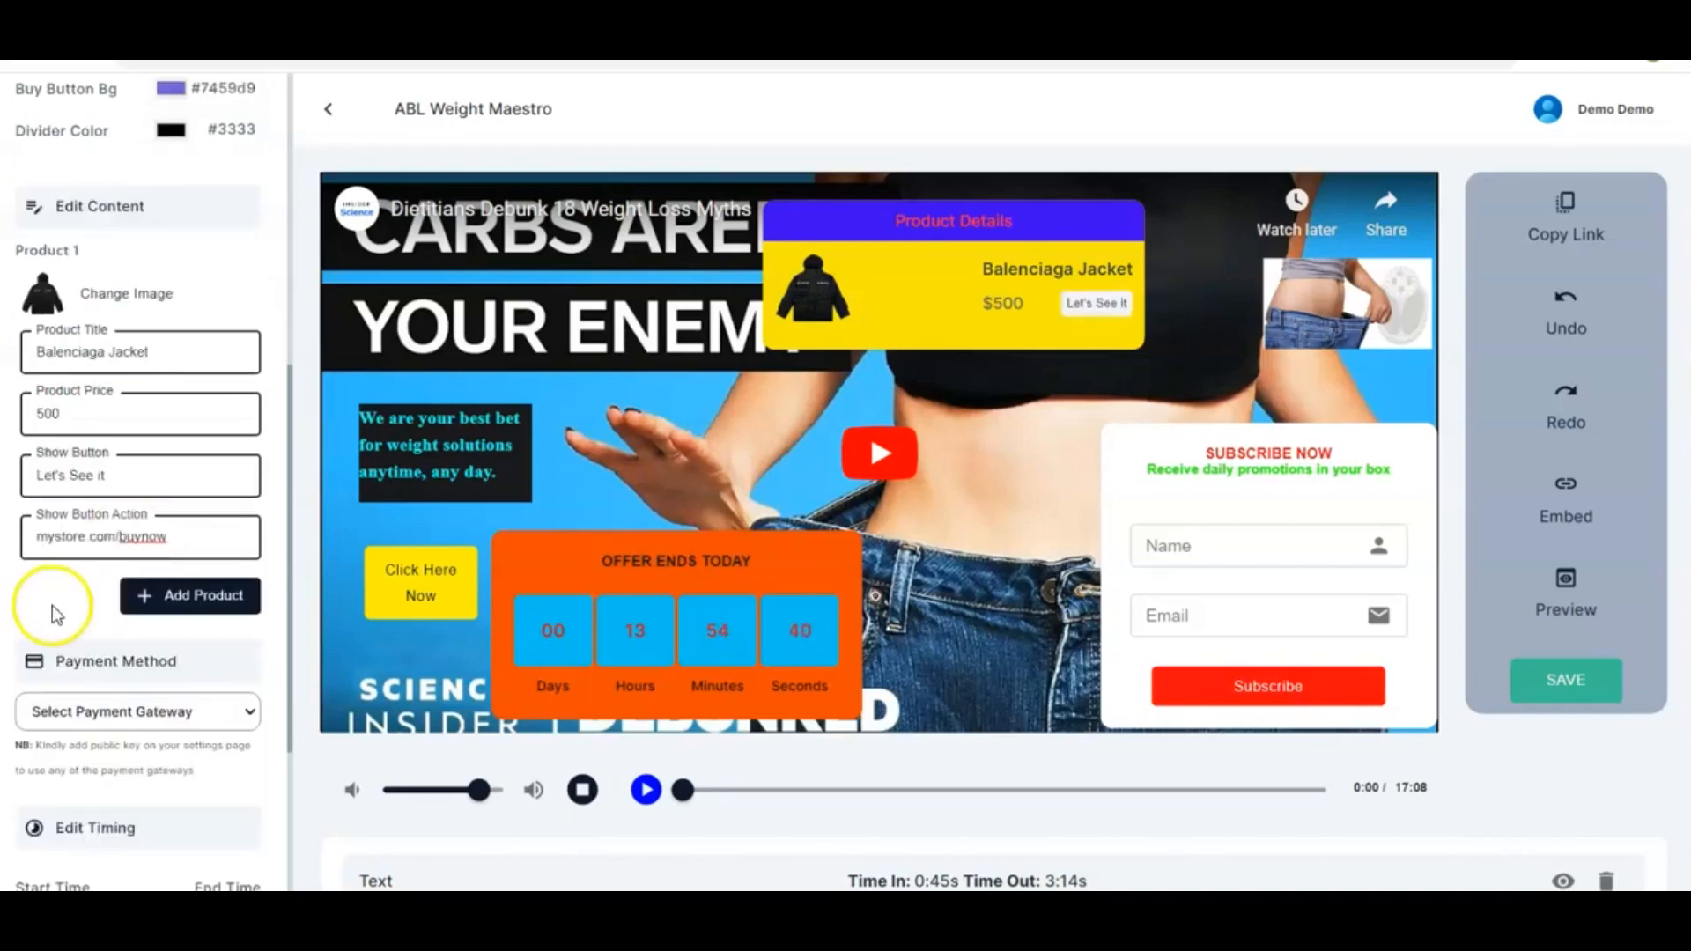
pyautogui.click(52, 602)
# Open the payment gateway list to review the available payment options
pyautogui.scroll(-1, 56, 607)
pyautogui.scroll(-2, 56, 608)
pyautogui.click(212, 578)
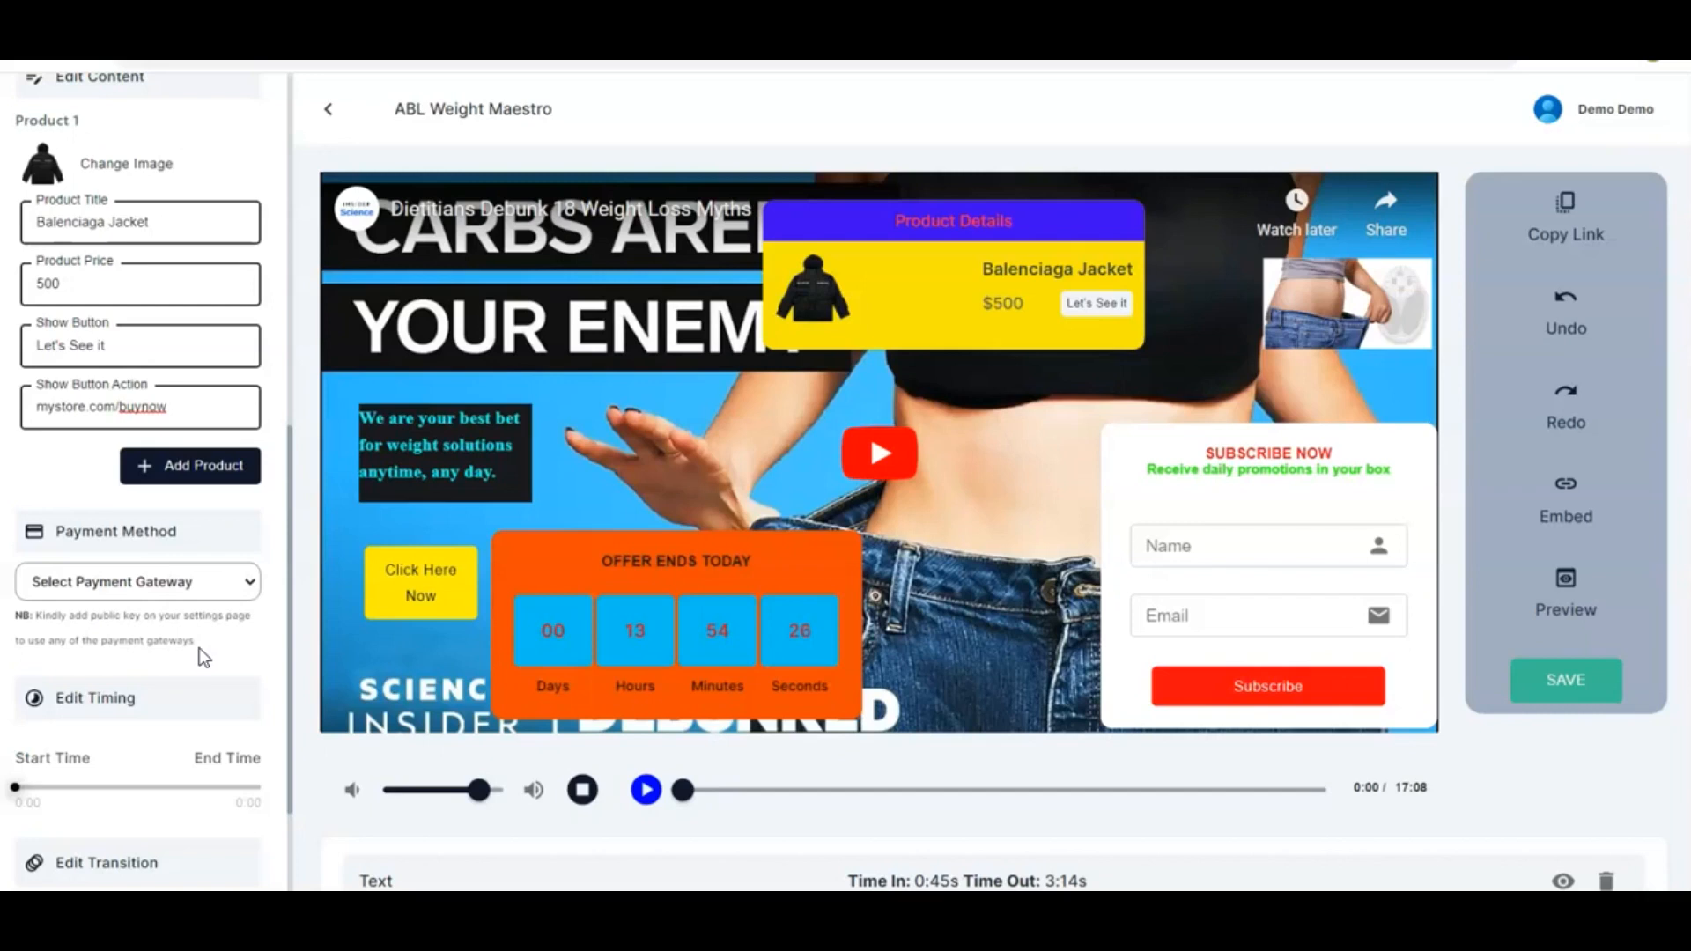
pyautogui.click(233, 577)
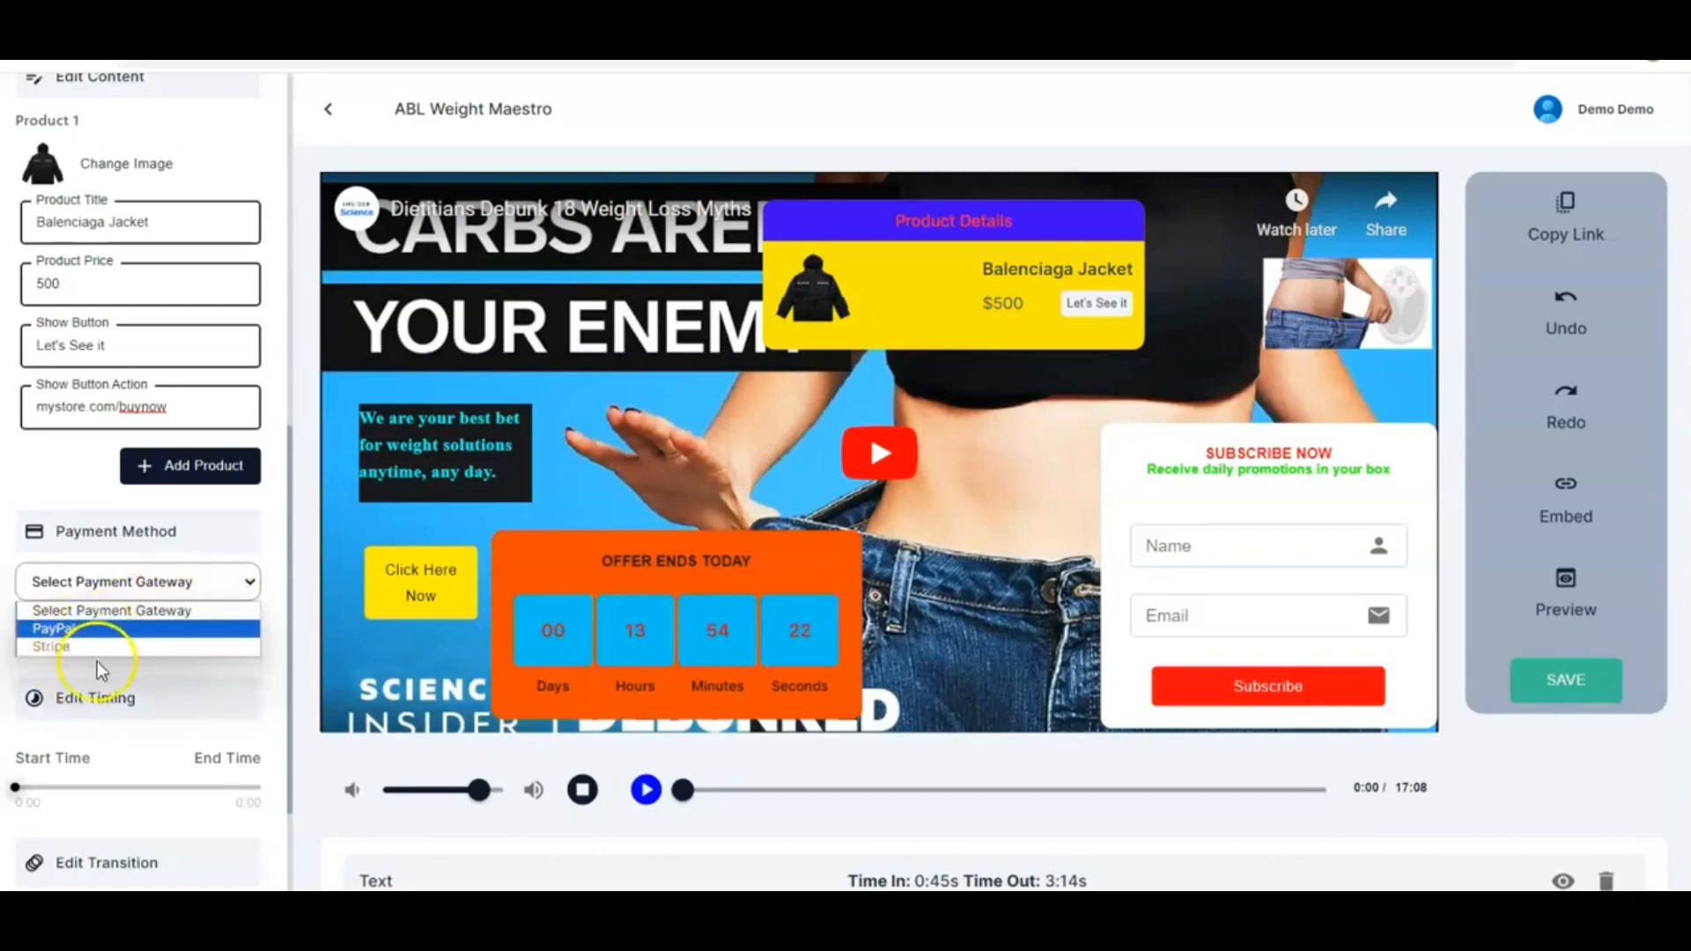
pyautogui.click(232, 578)
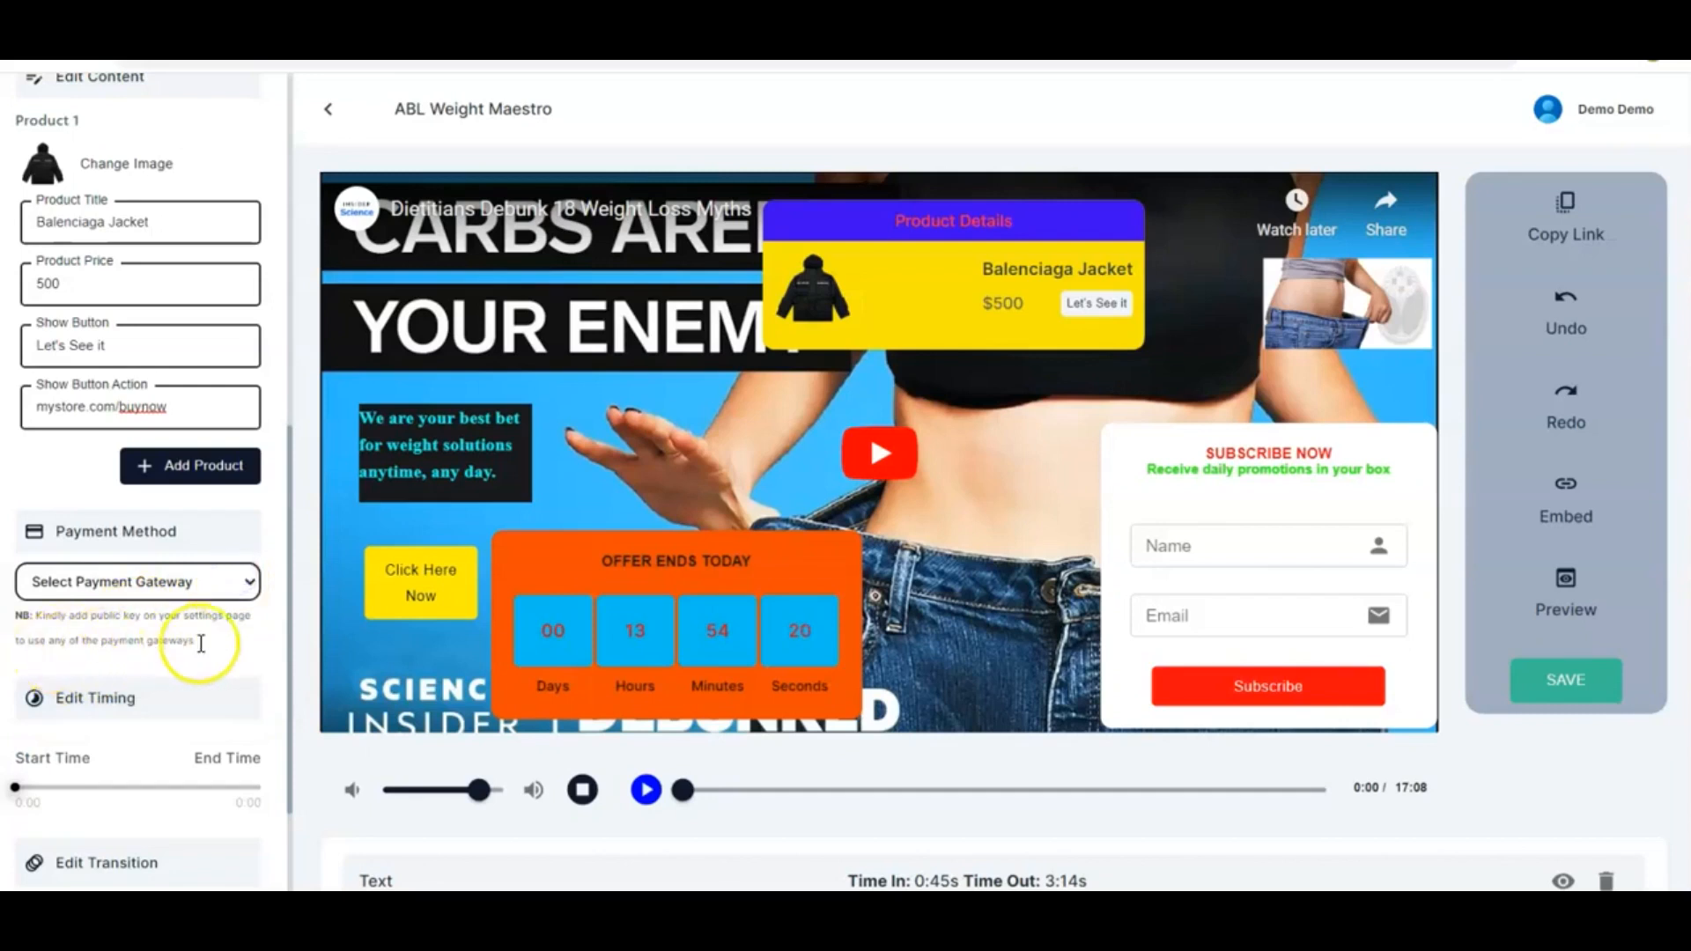
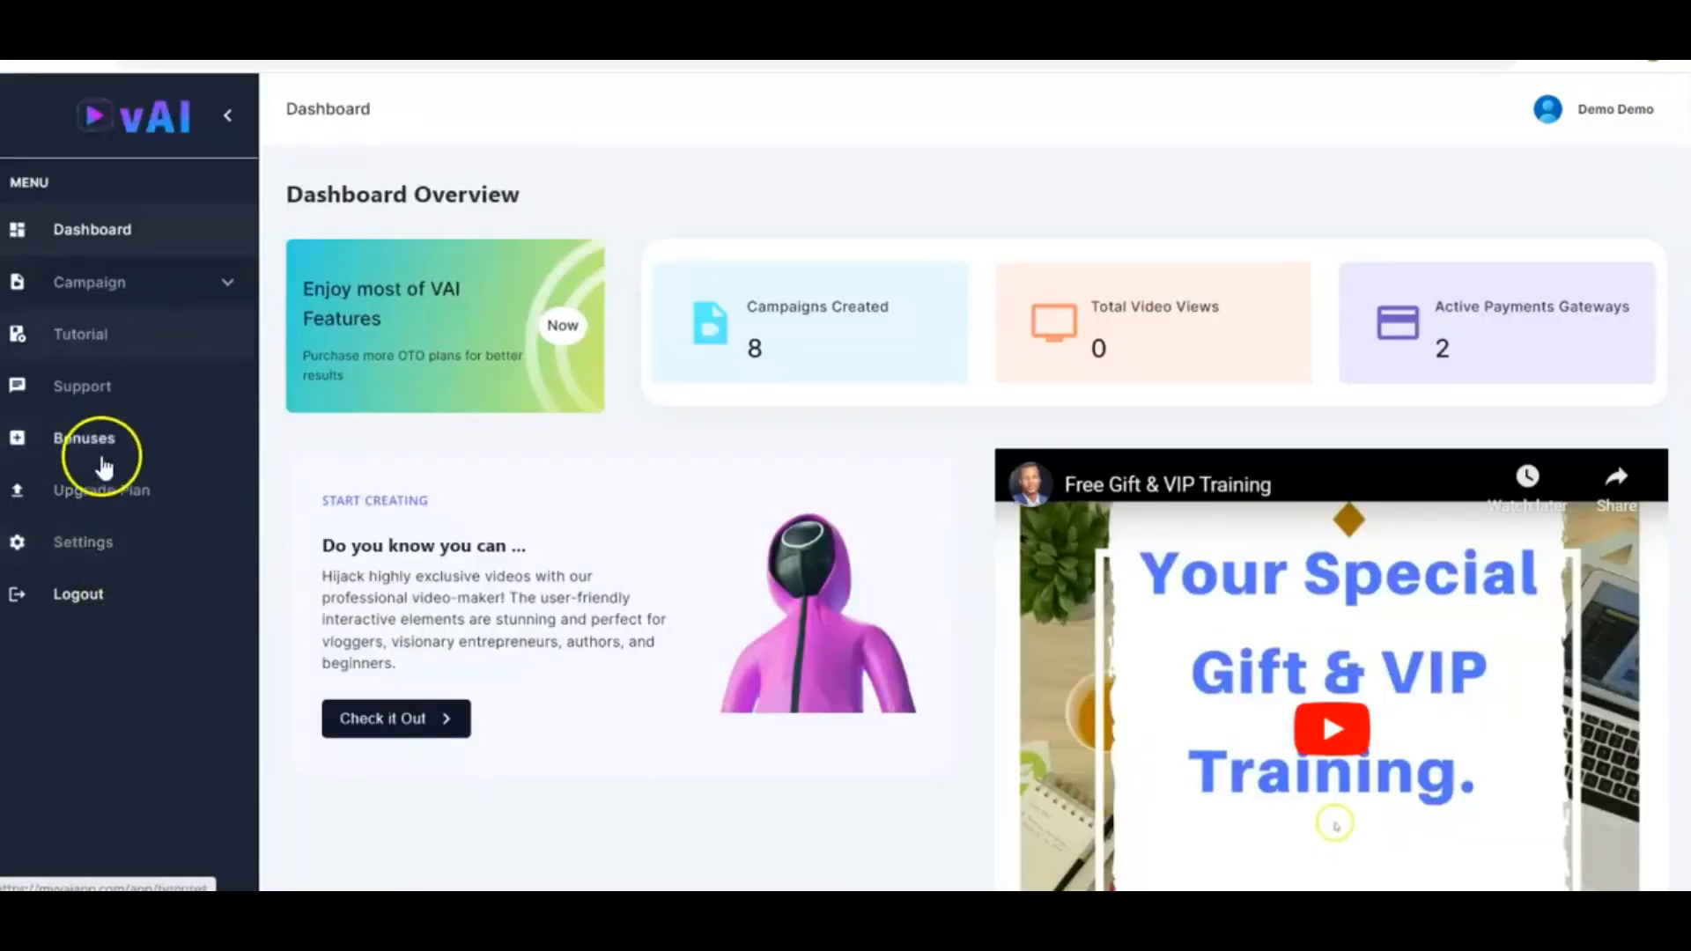
# Open account settings, enter the PayPal public key and Stripe publishable key, and update the payment keys
pyautogui.click(92, 543)
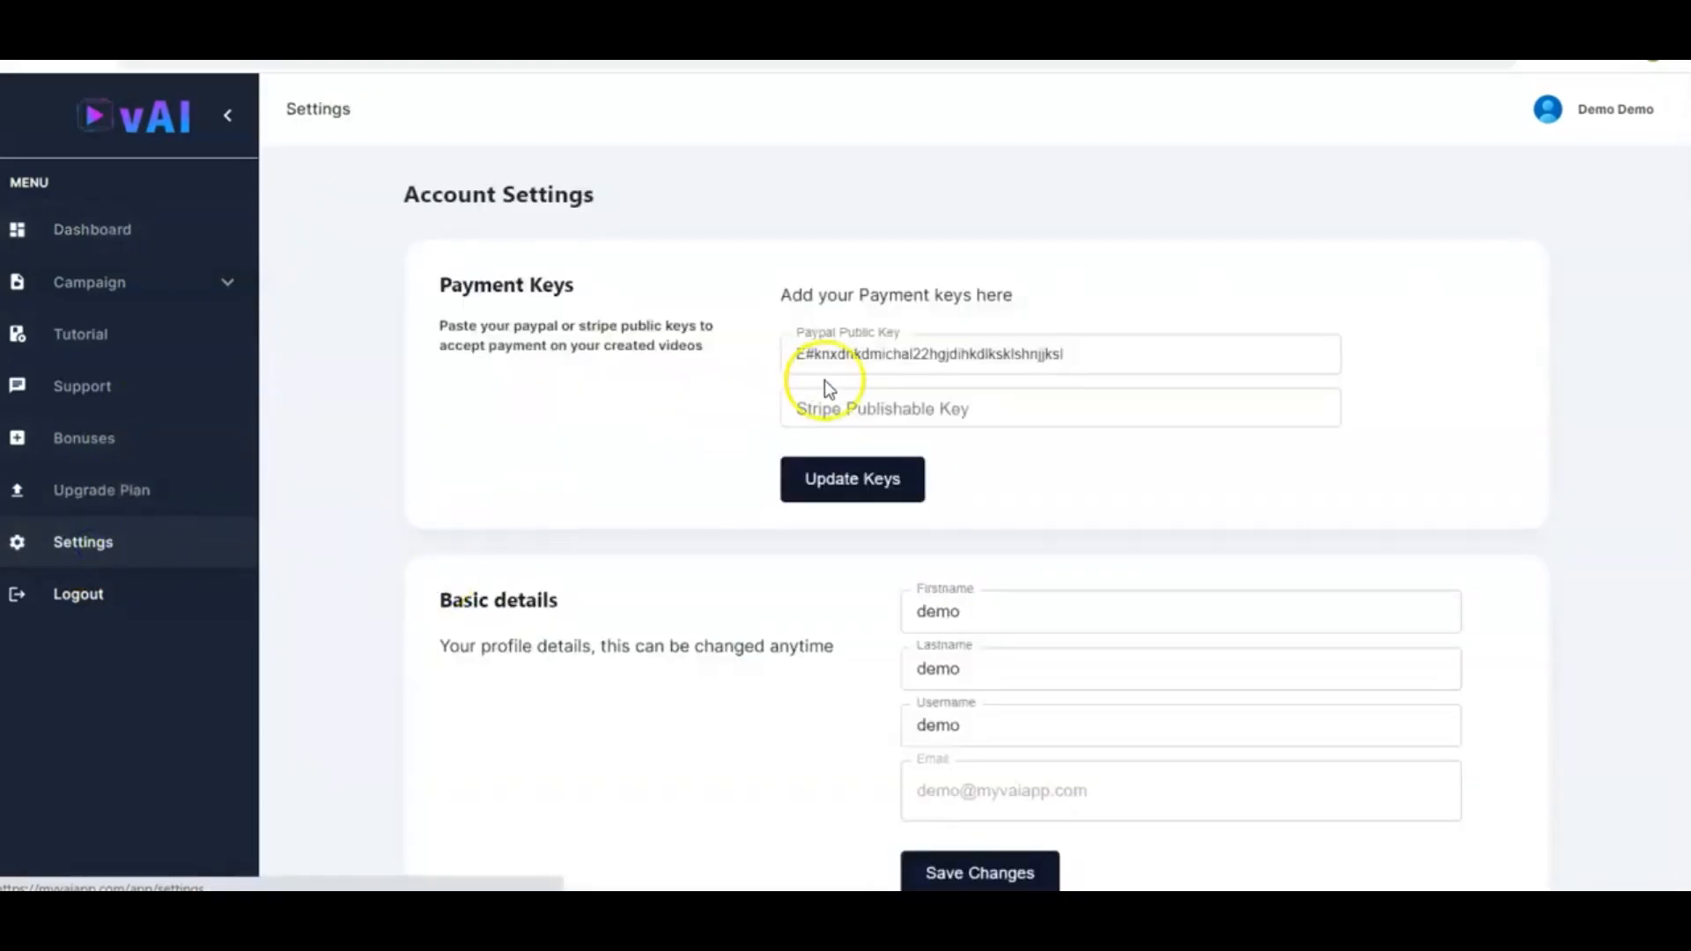
pyautogui.click(874, 352)
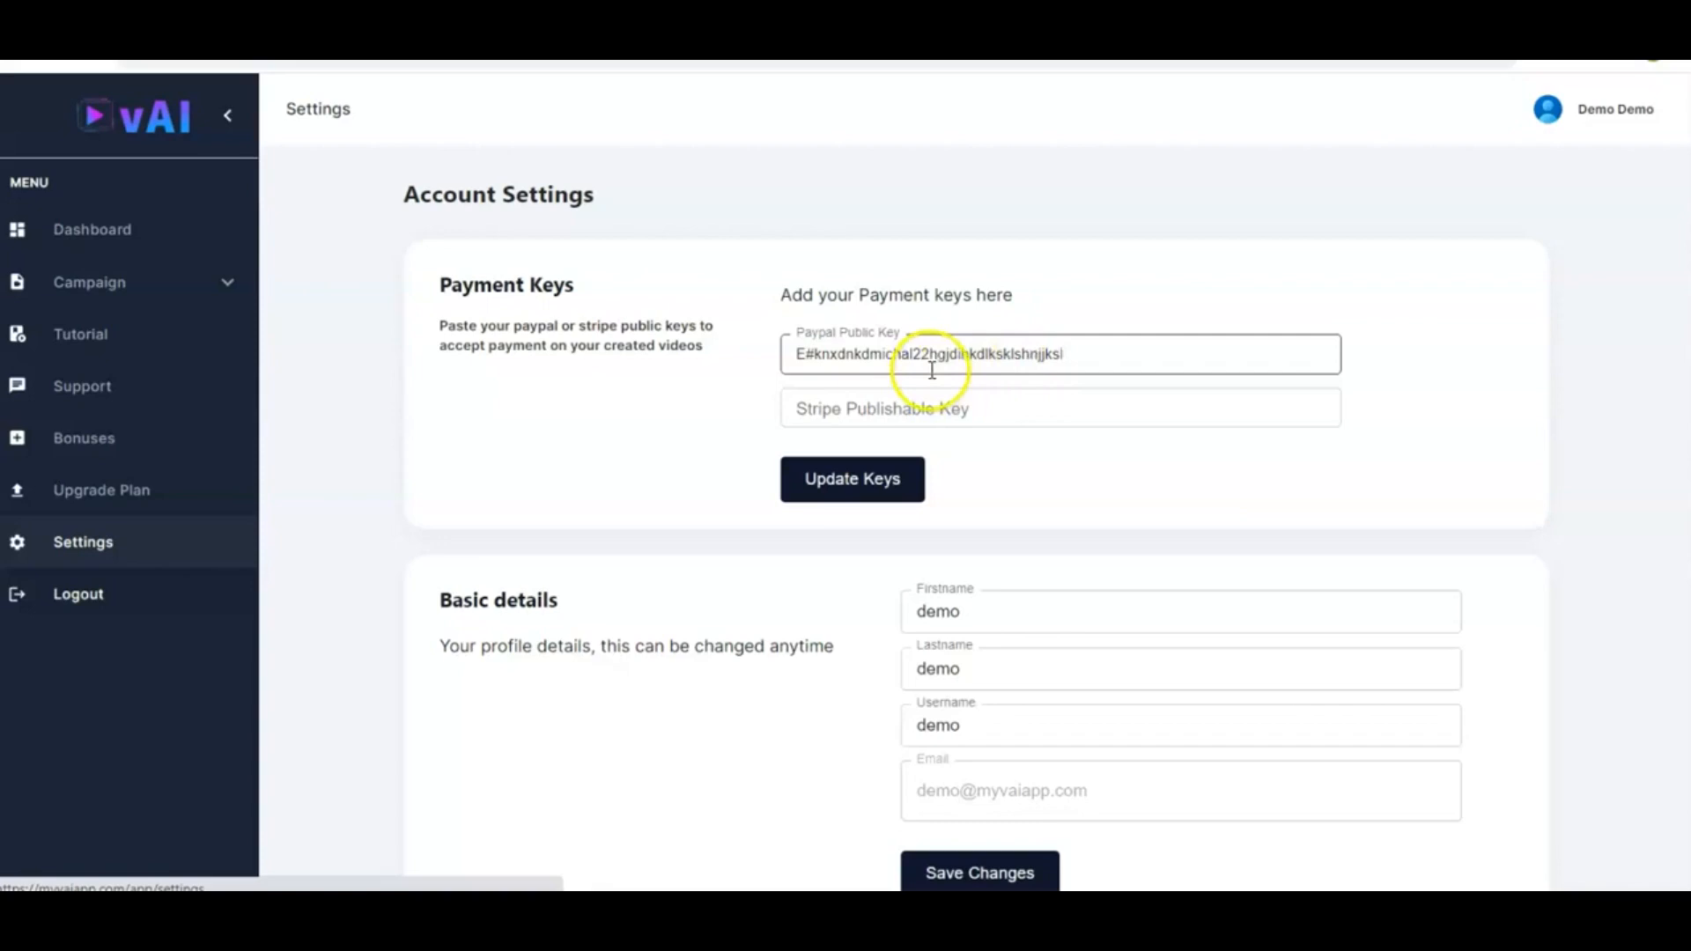
pyautogui.click(875, 412)
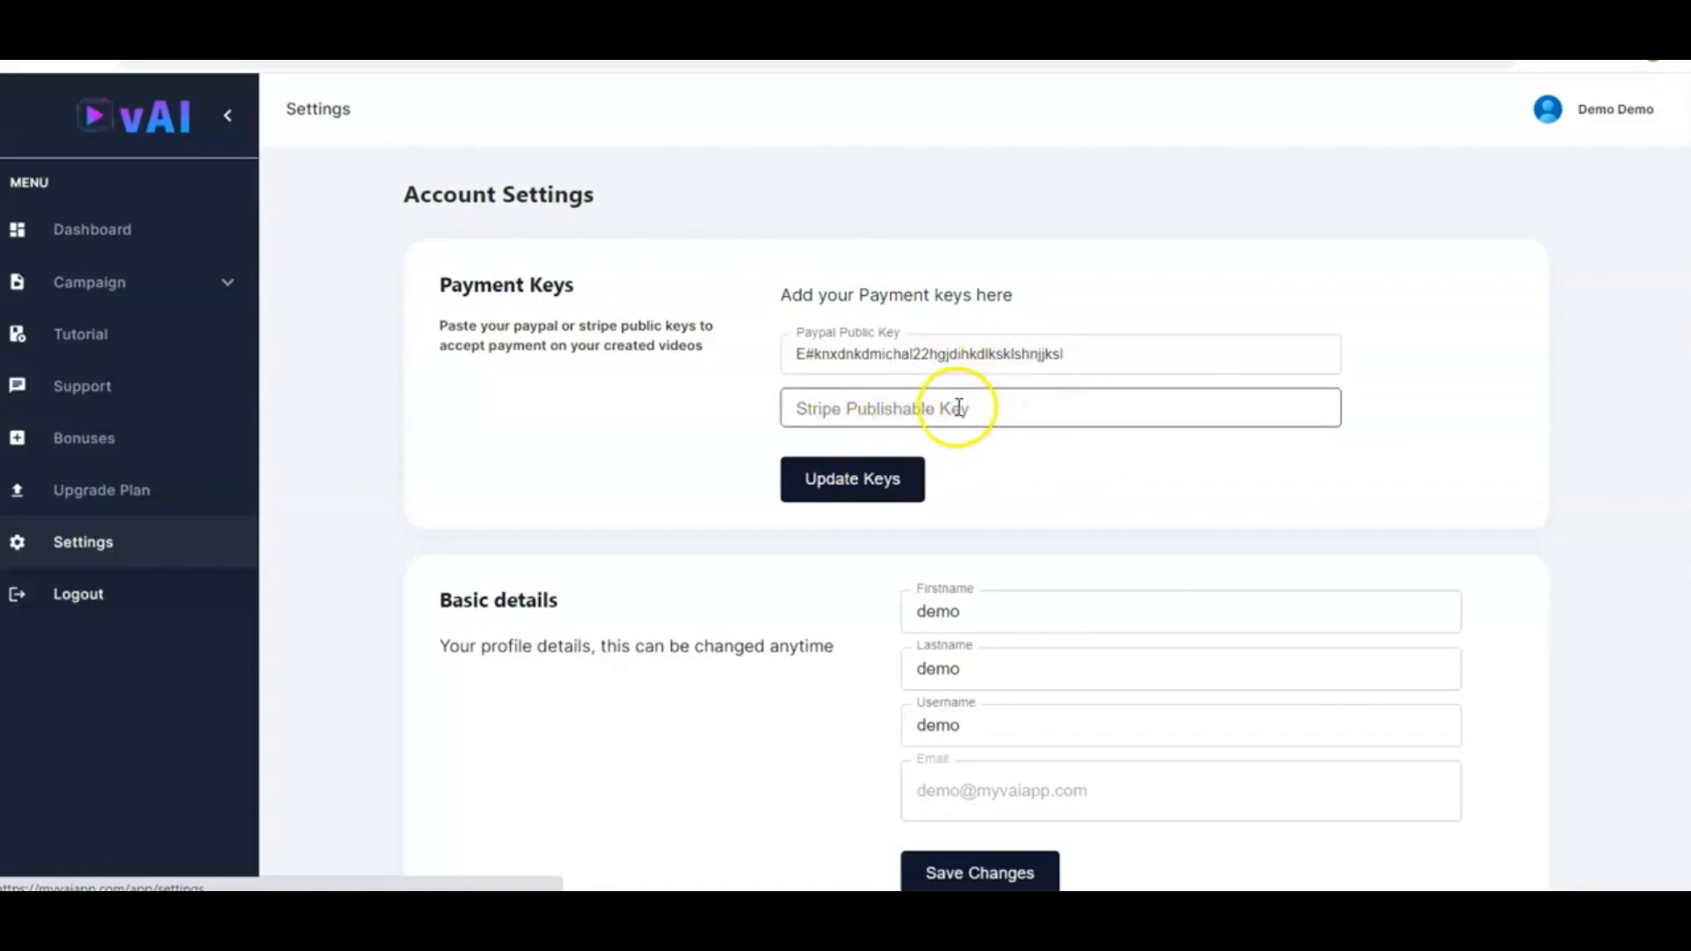
pyautogui.click(1076, 325)
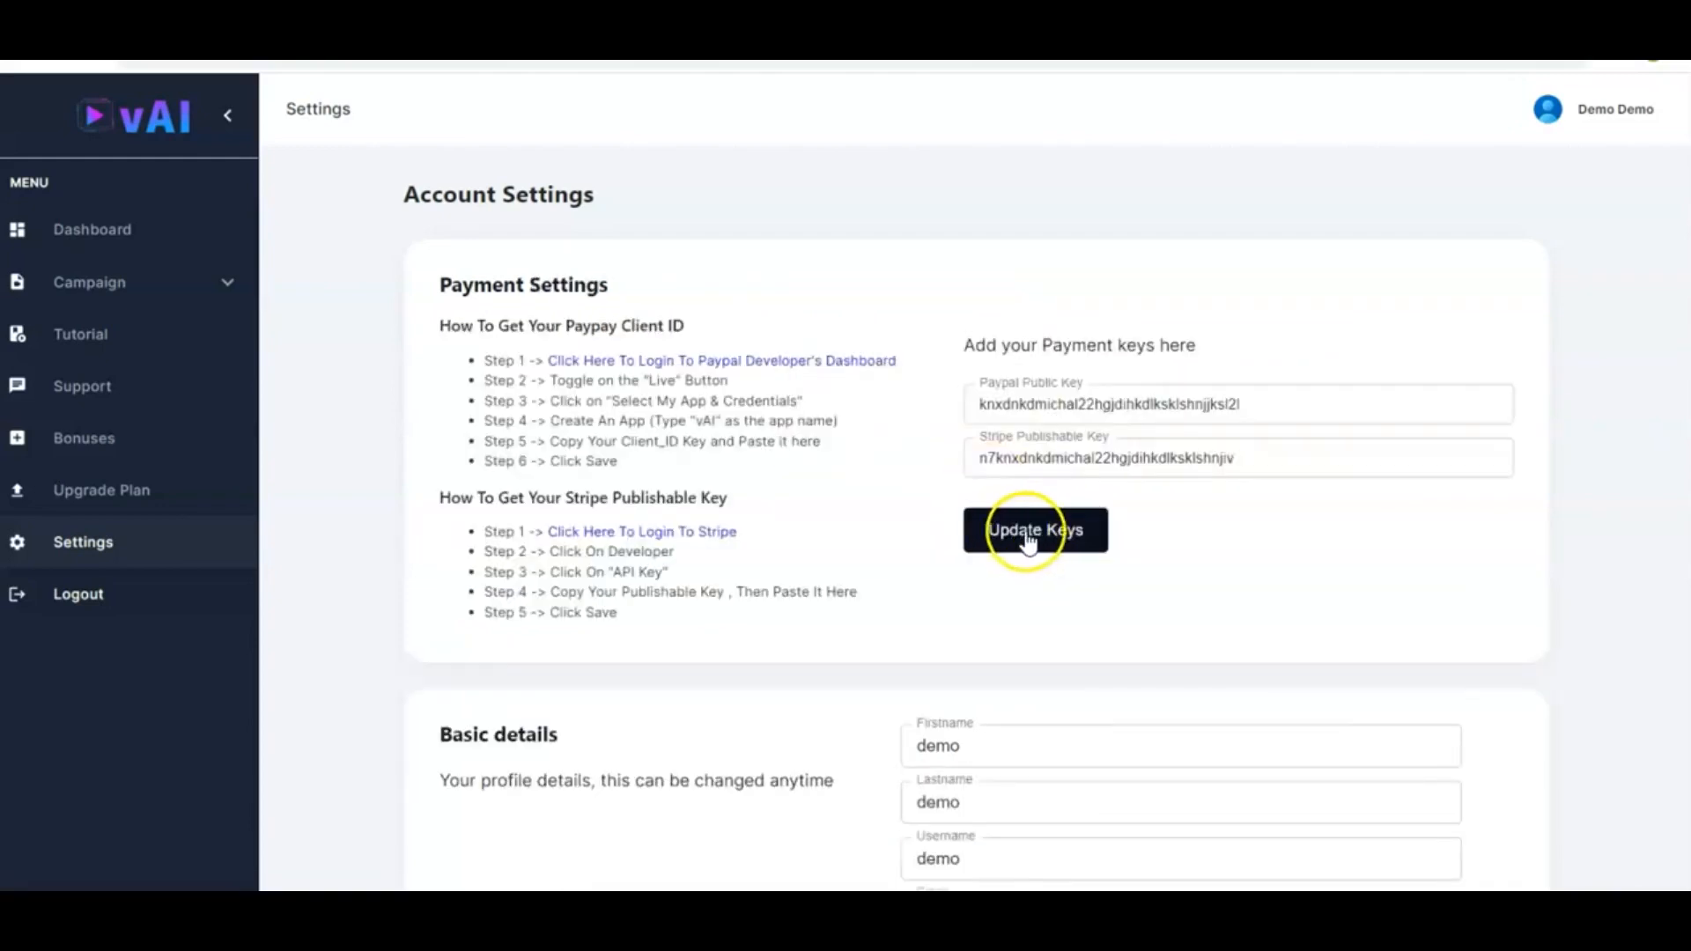
pyautogui.click(1027, 541)
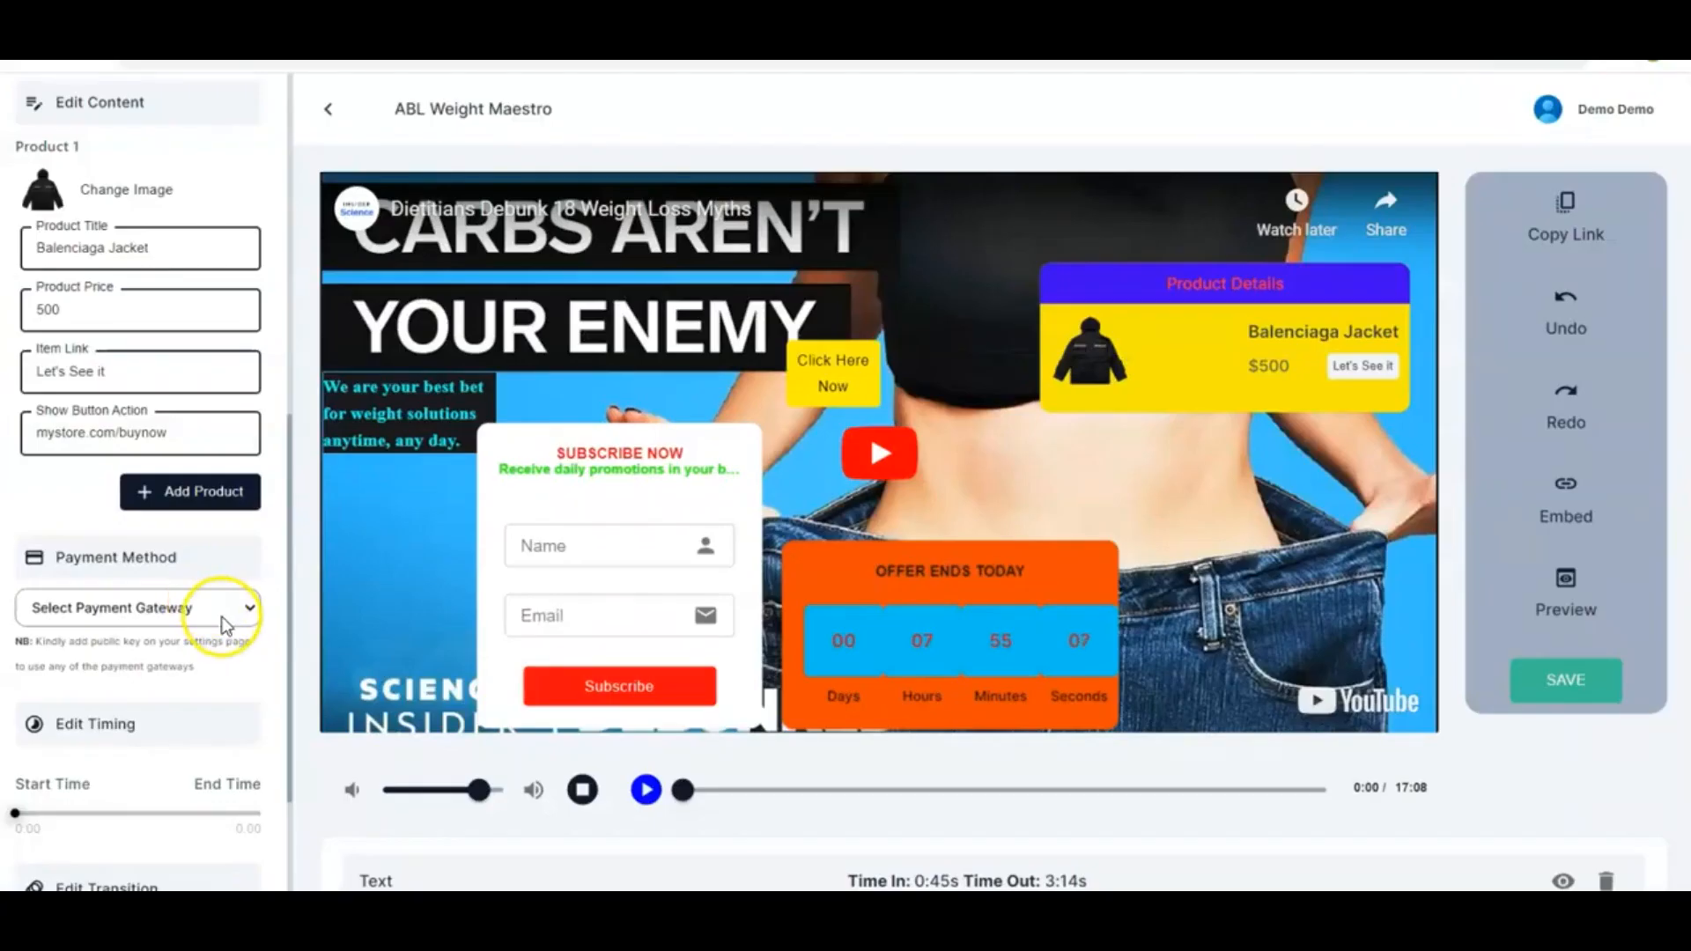
# Choose PayPal as the product element's payment method
pyautogui.click(223, 608)
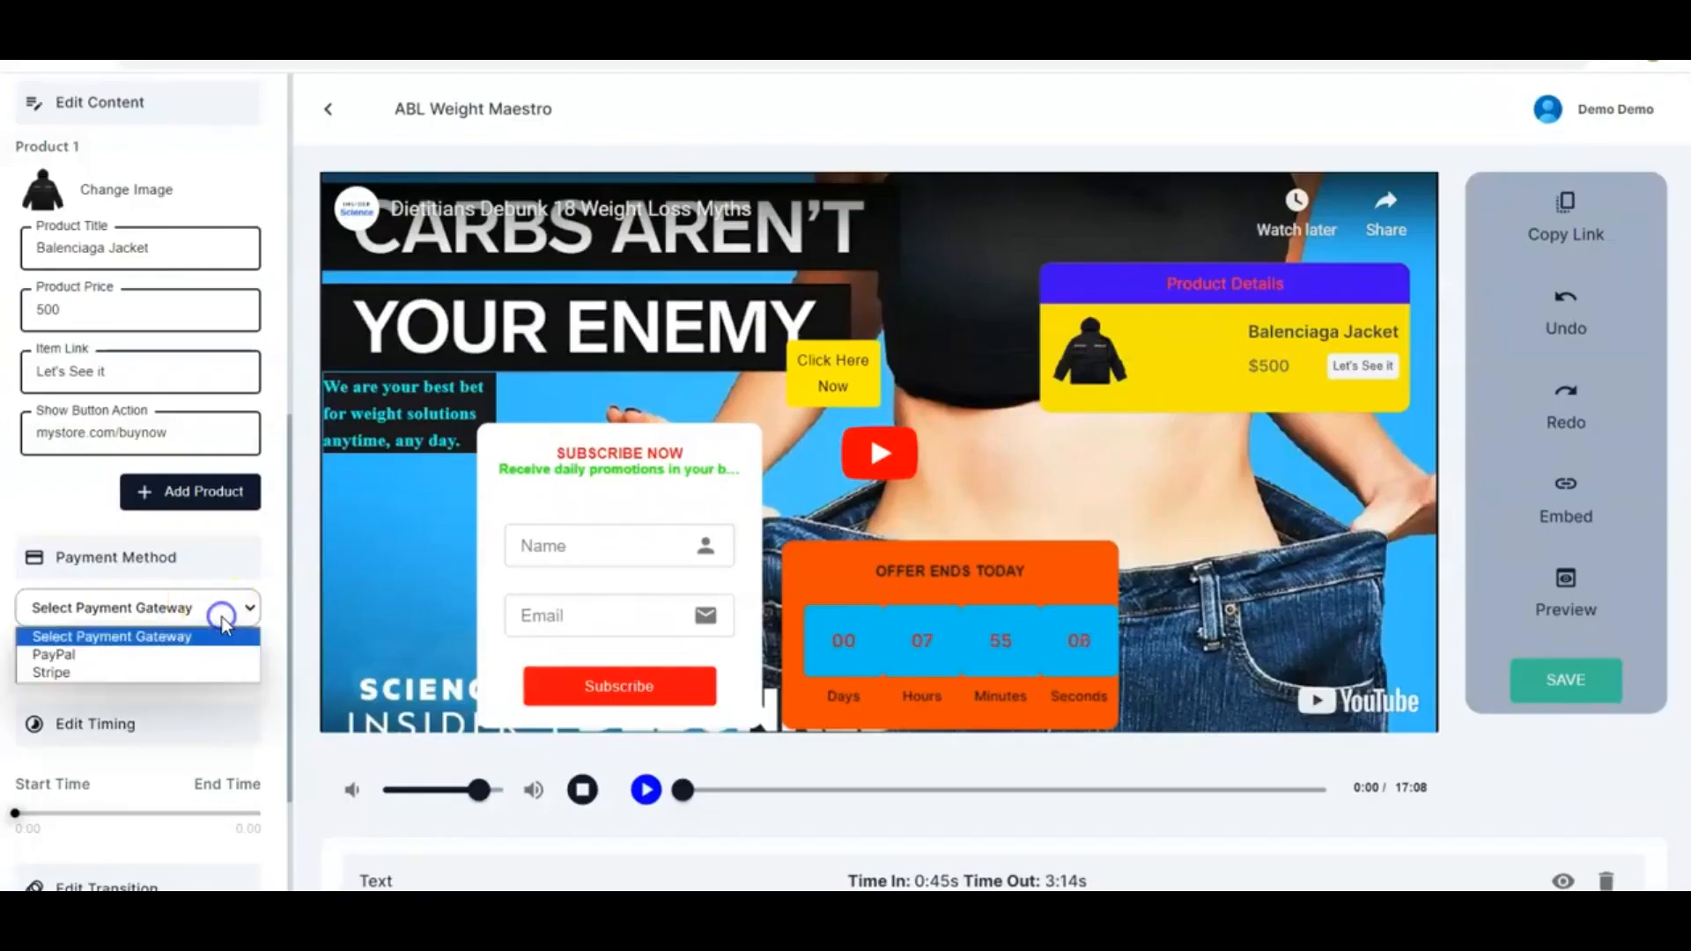
pyautogui.click(135, 657)
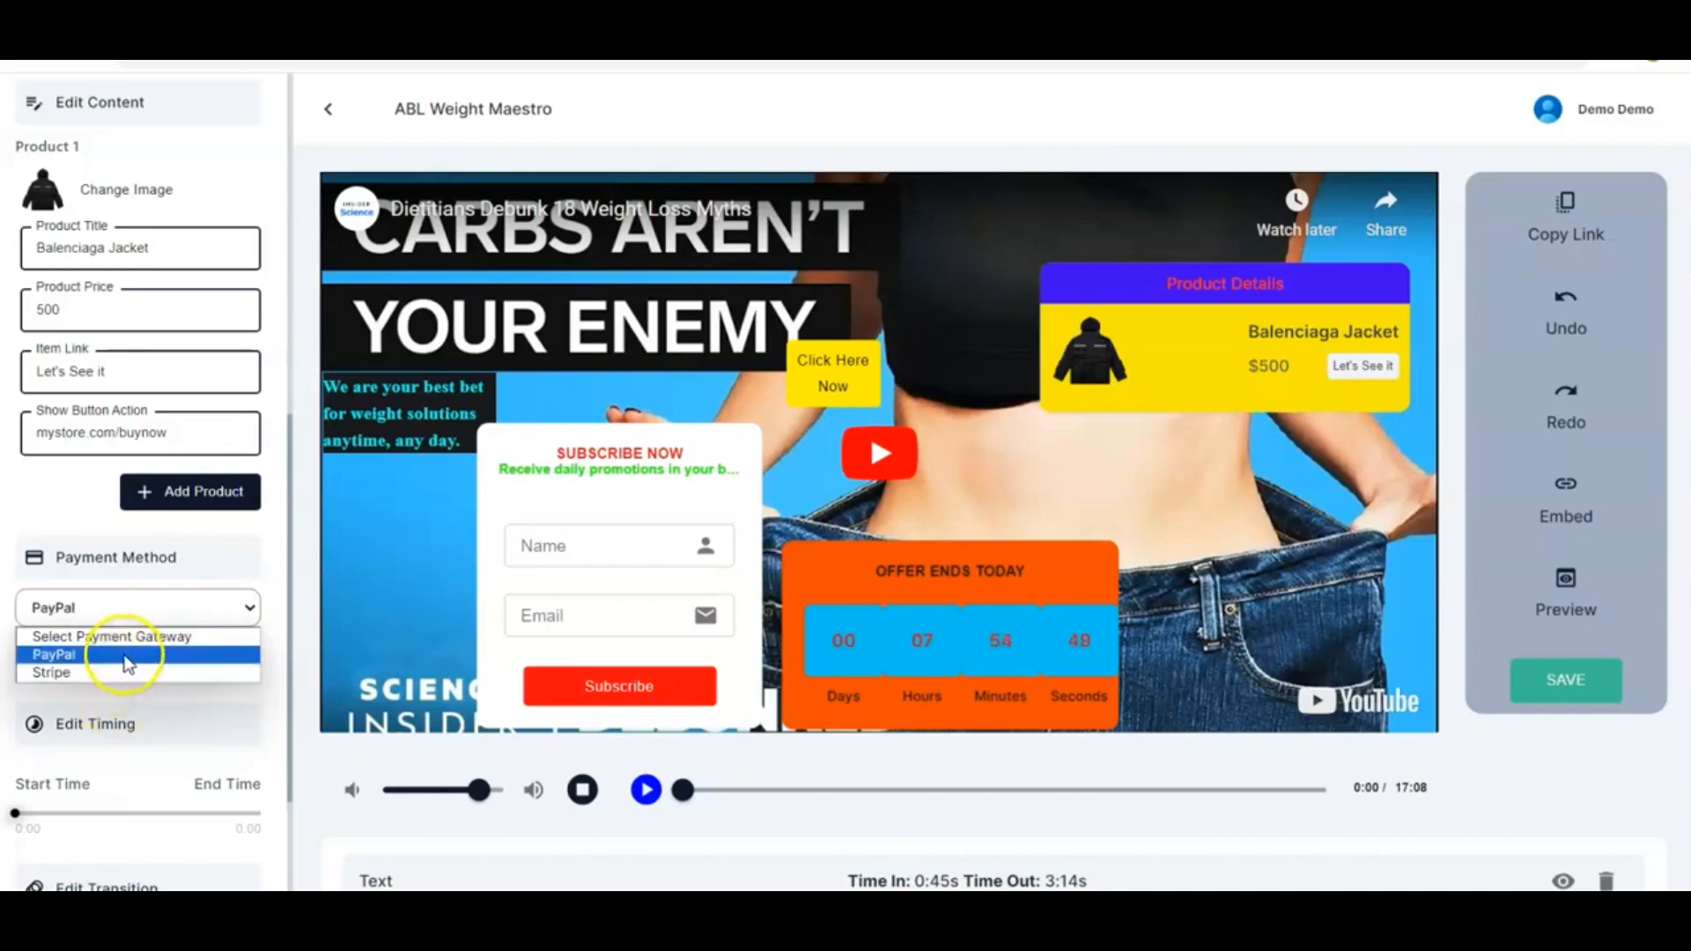
pyautogui.click(127, 662)
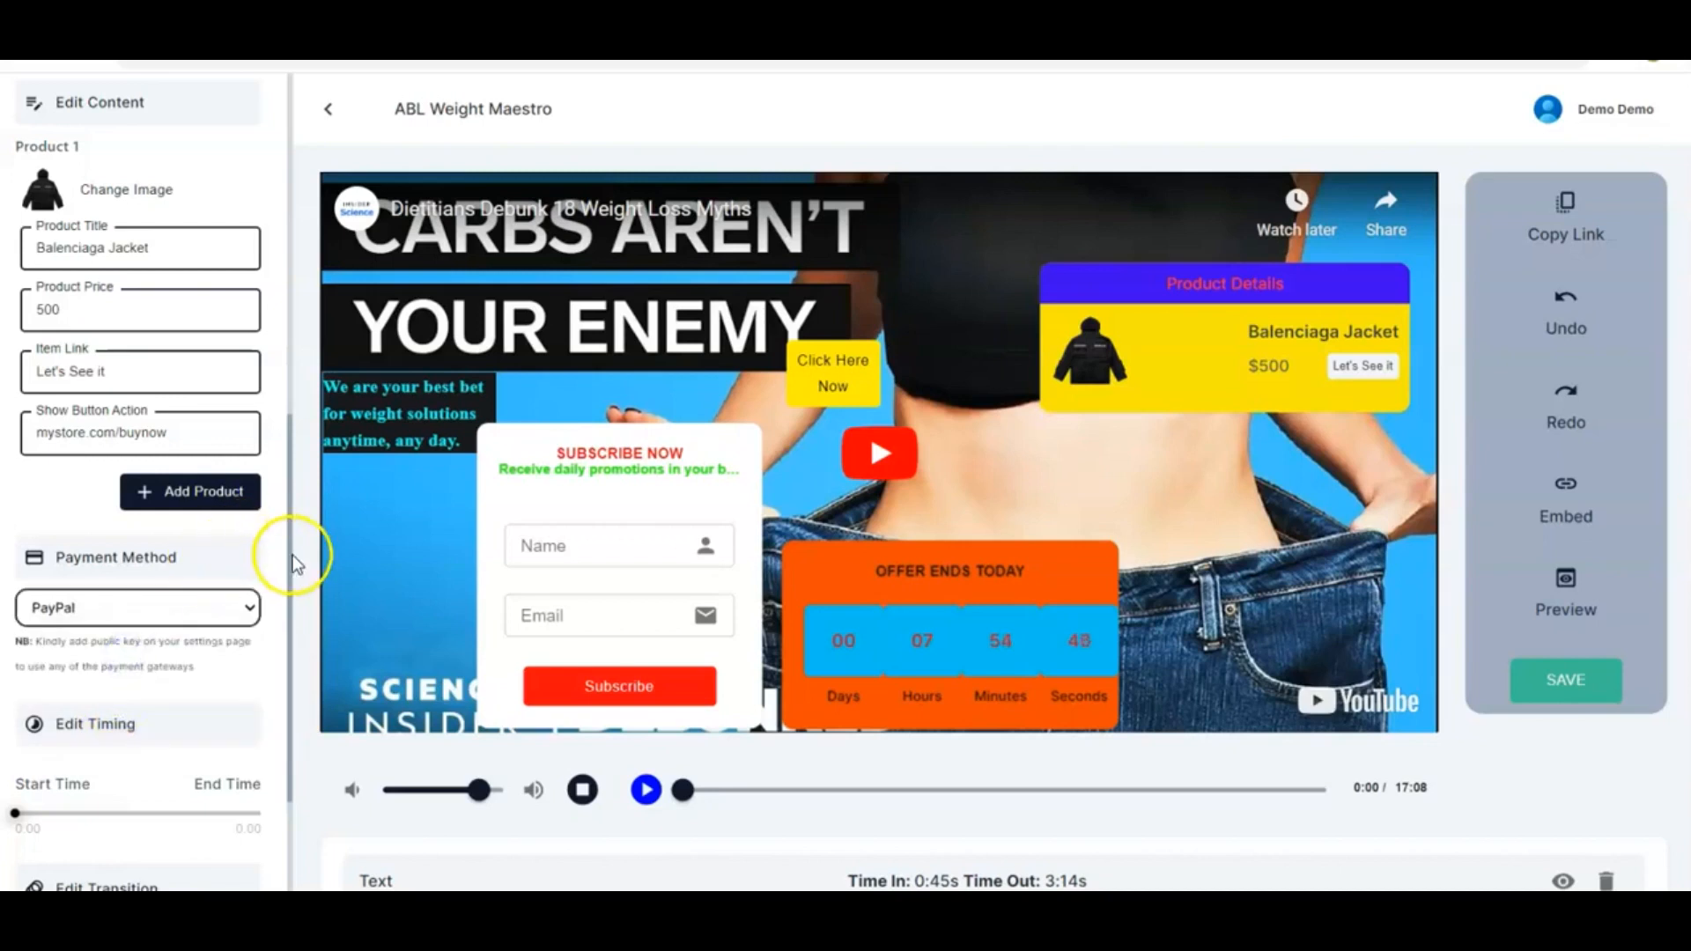
# Replace the product's image with the weight loss picture
pyautogui.scroll(2, 241, 553)
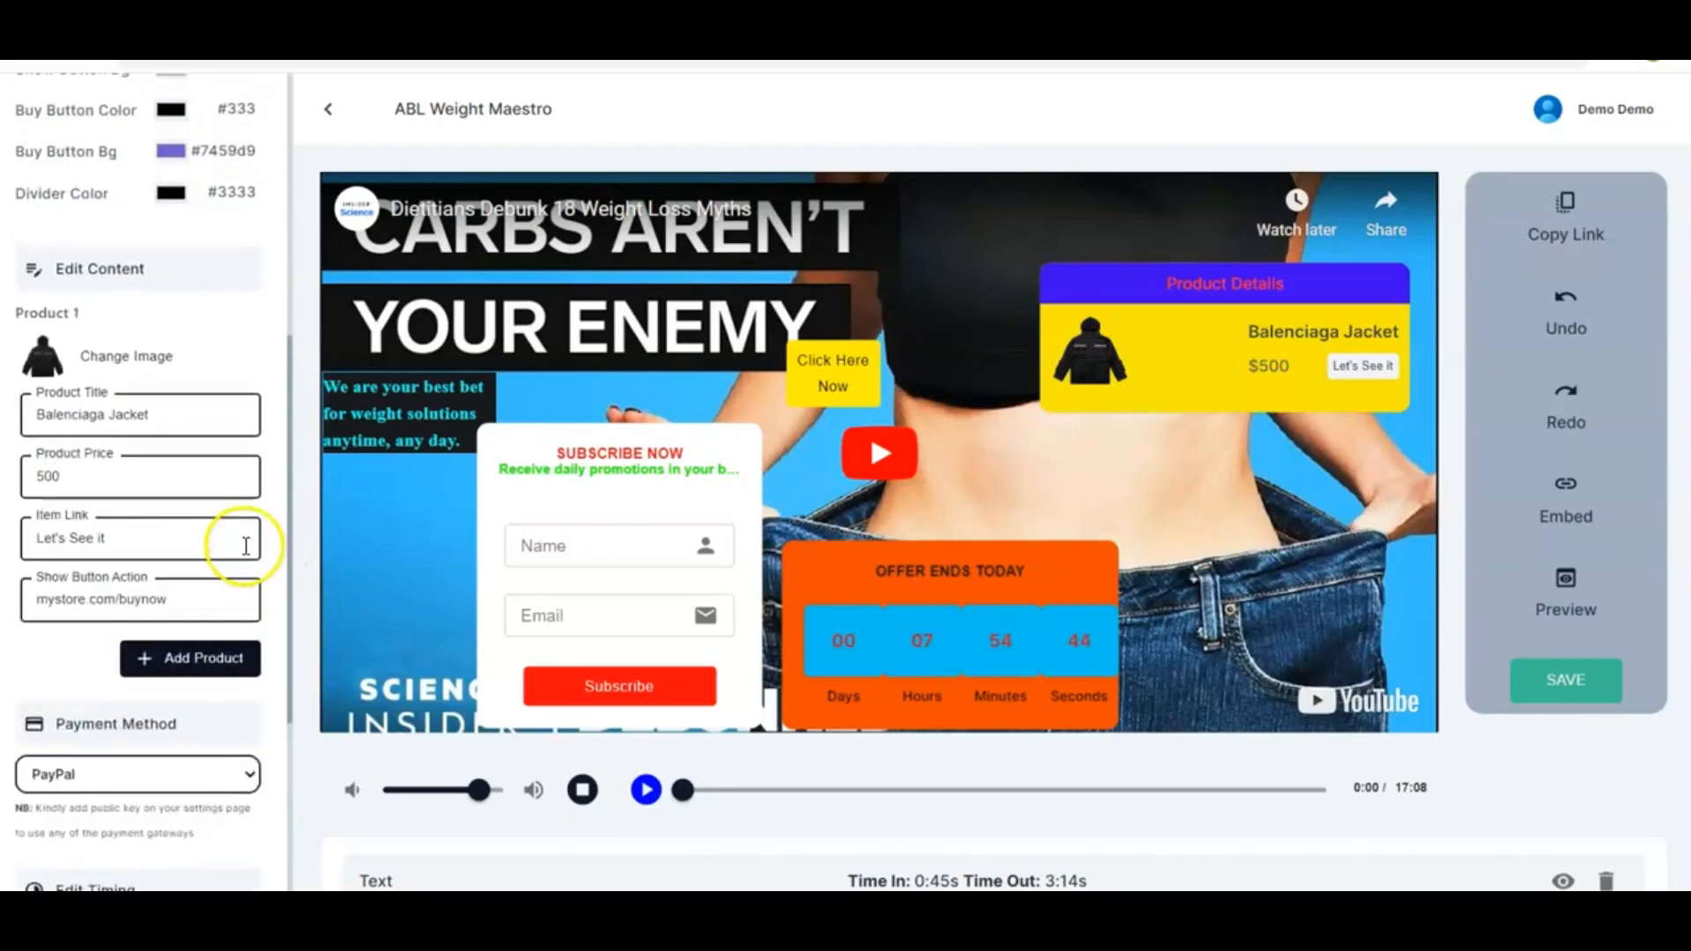
pyautogui.click(154, 354)
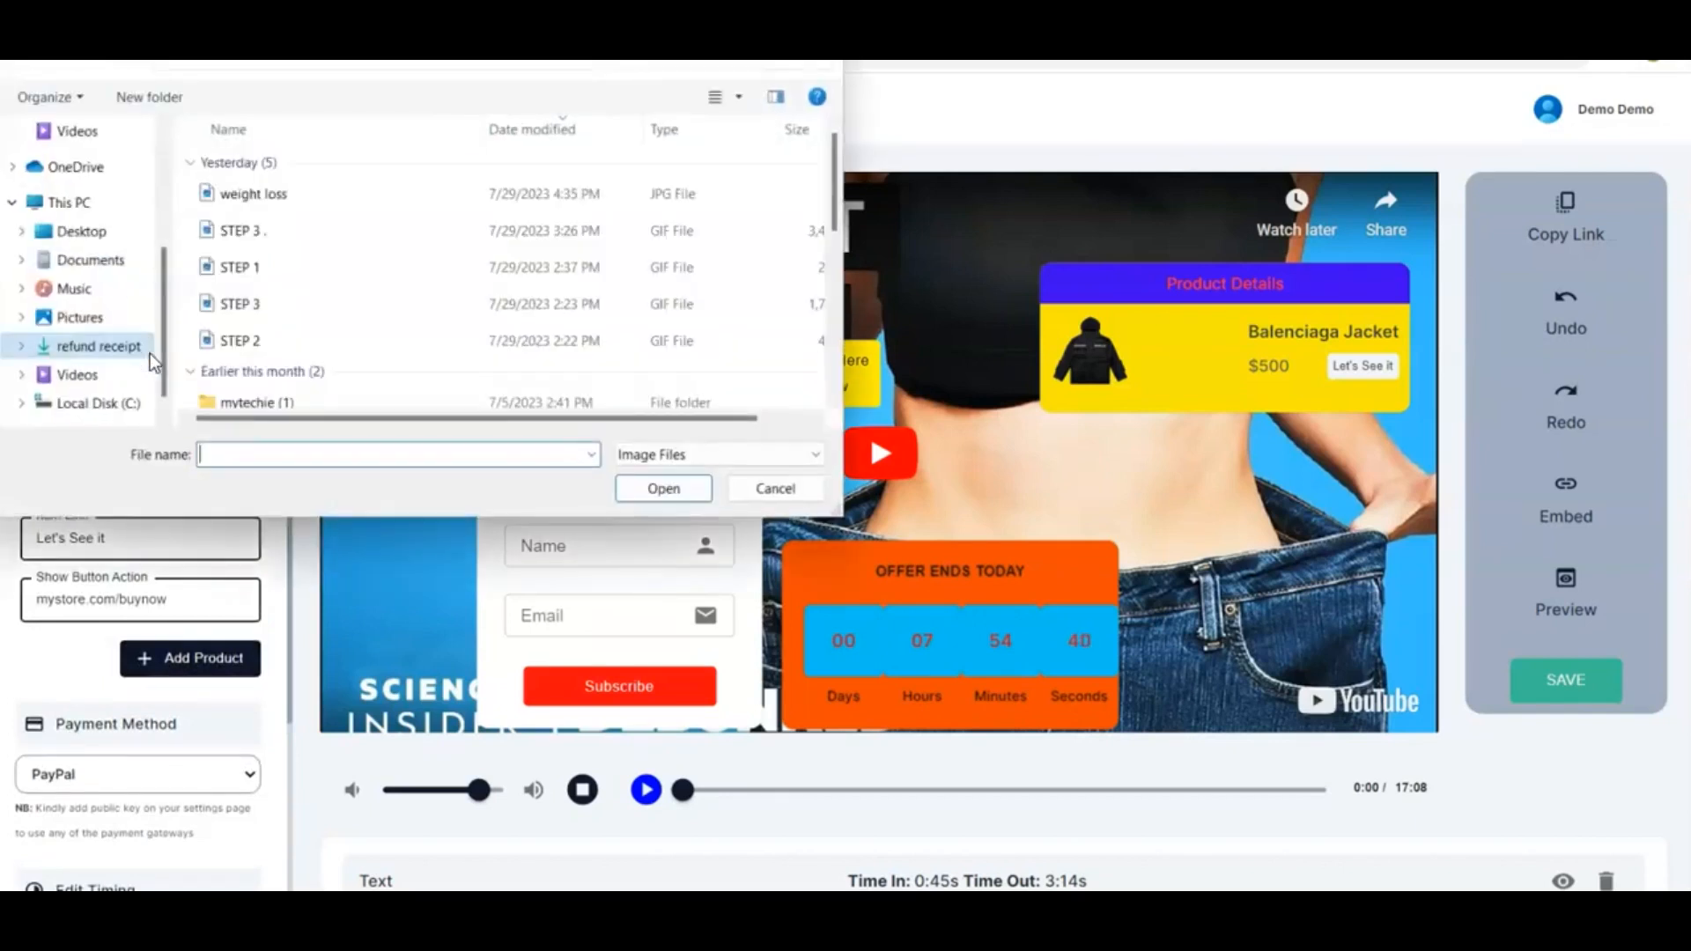
pyautogui.click(384, 186)
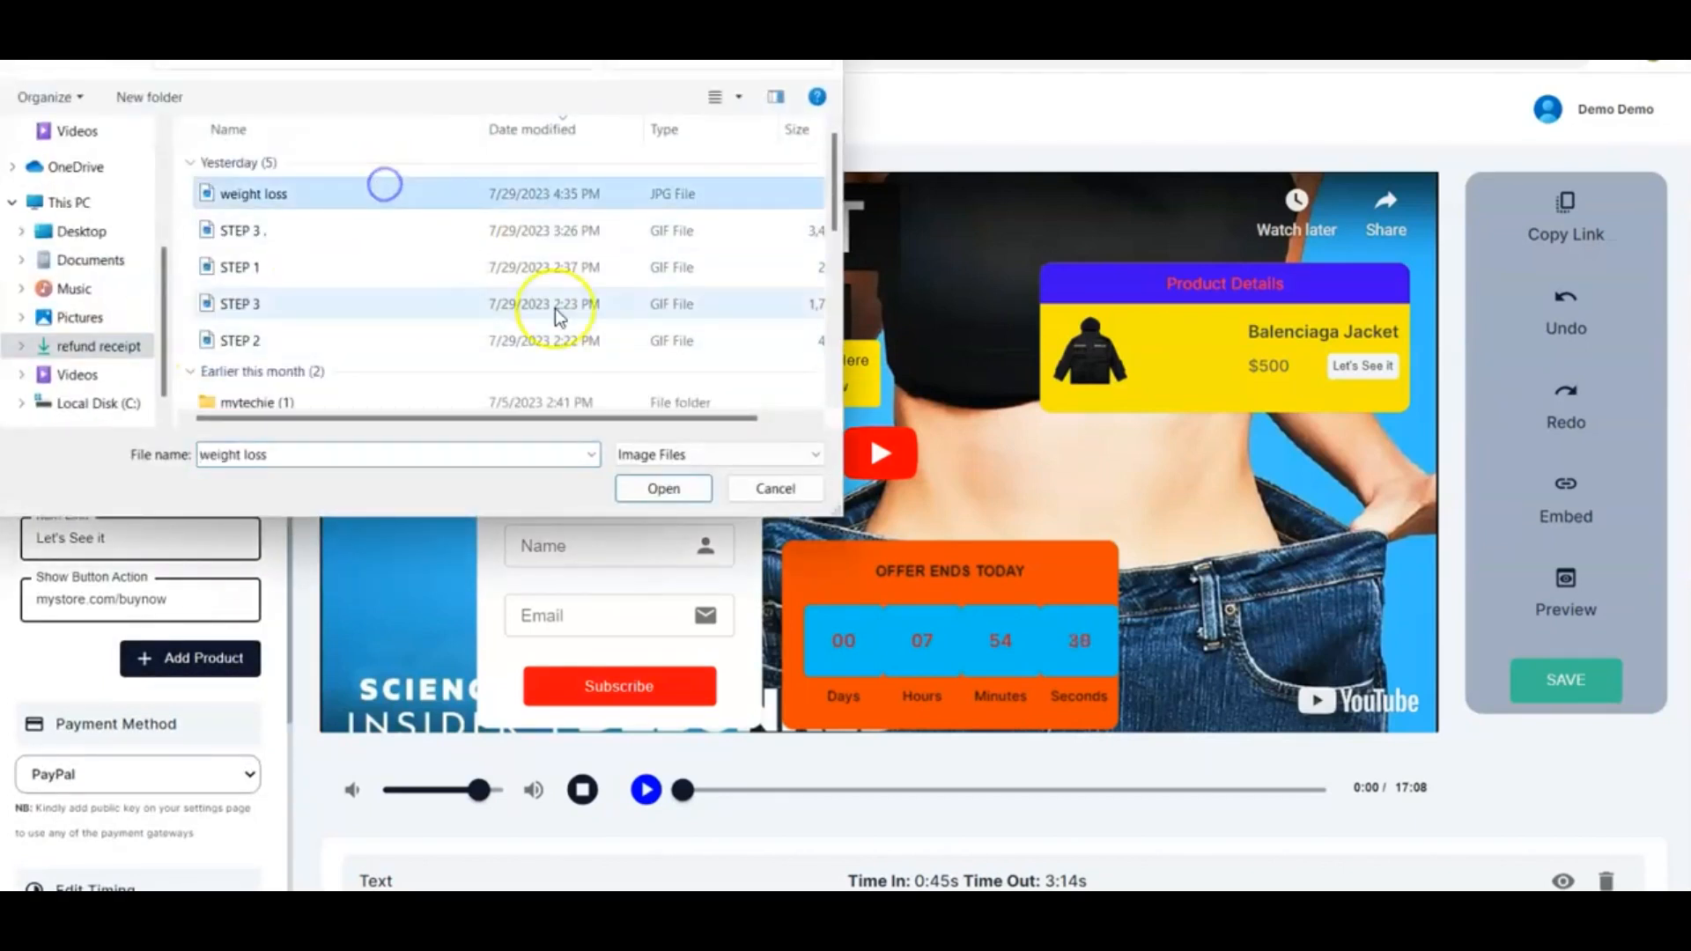
pyautogui.click(663, 491)
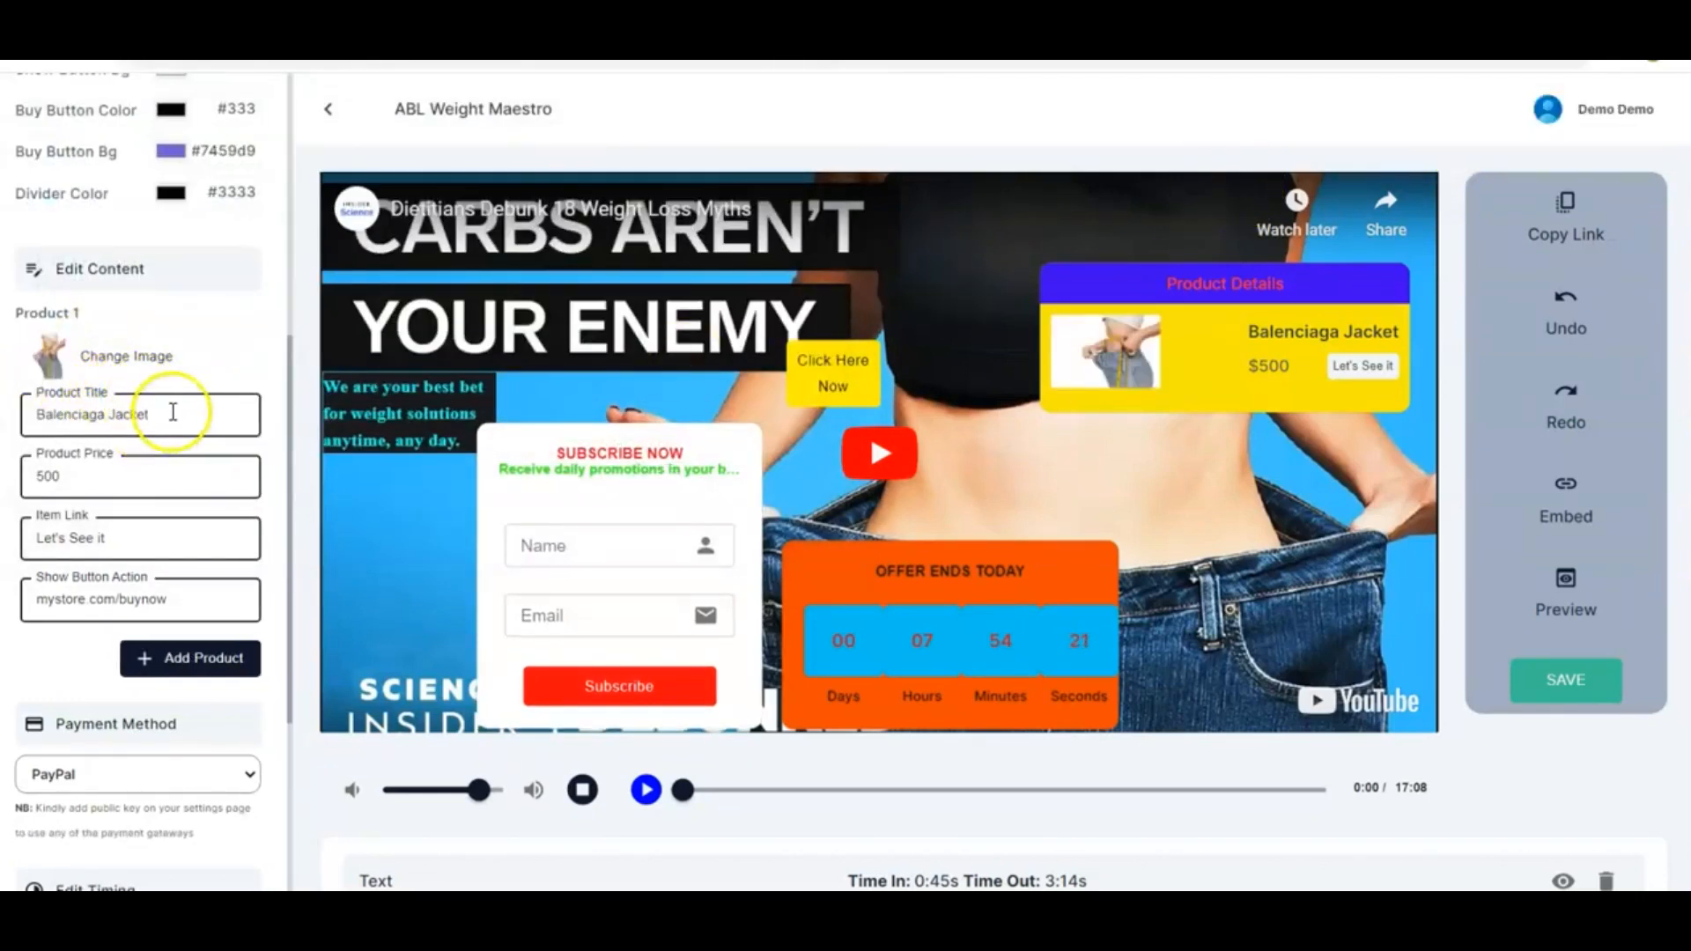
# Set the product title to Weight Loss Remedy, price to 1000 and button label to Show Me
pyautogui.moveTo(155, 412); pyautogui.dragTo(10, 418)
pyautogui.write('Weight Loss Remedy')
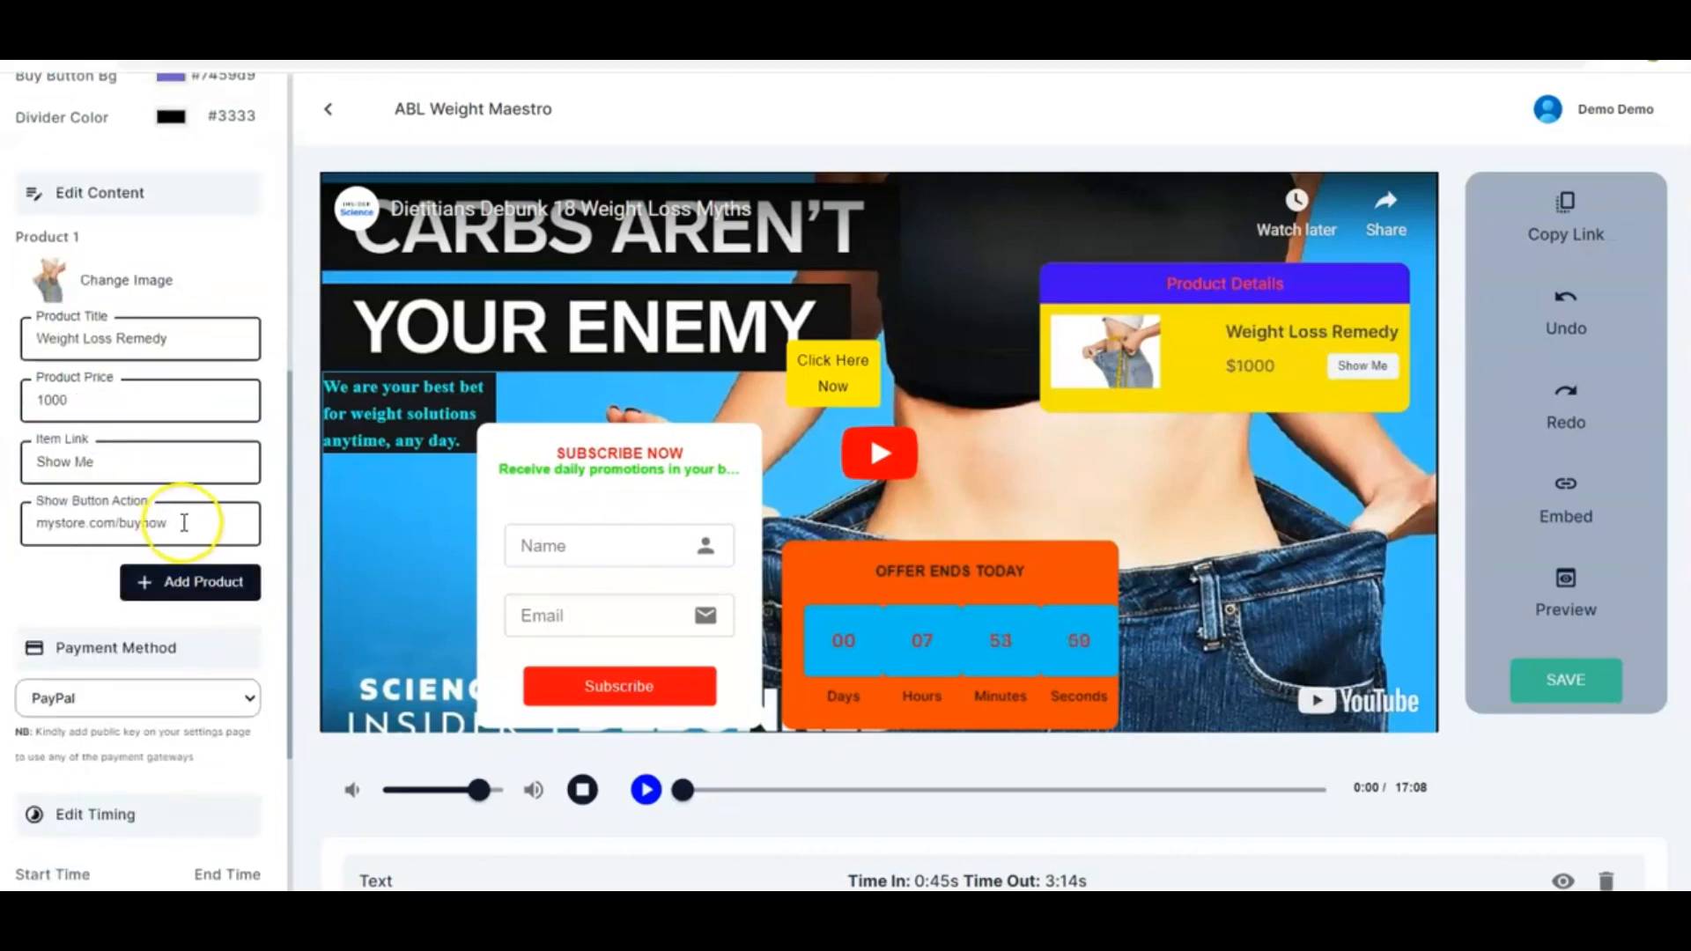
# Set the product element's timing to start about 2:37 and end about 6:08
pyautogui.scroll(-3, 185, 524)
pyautogui.scroll(-1, 185, 528)
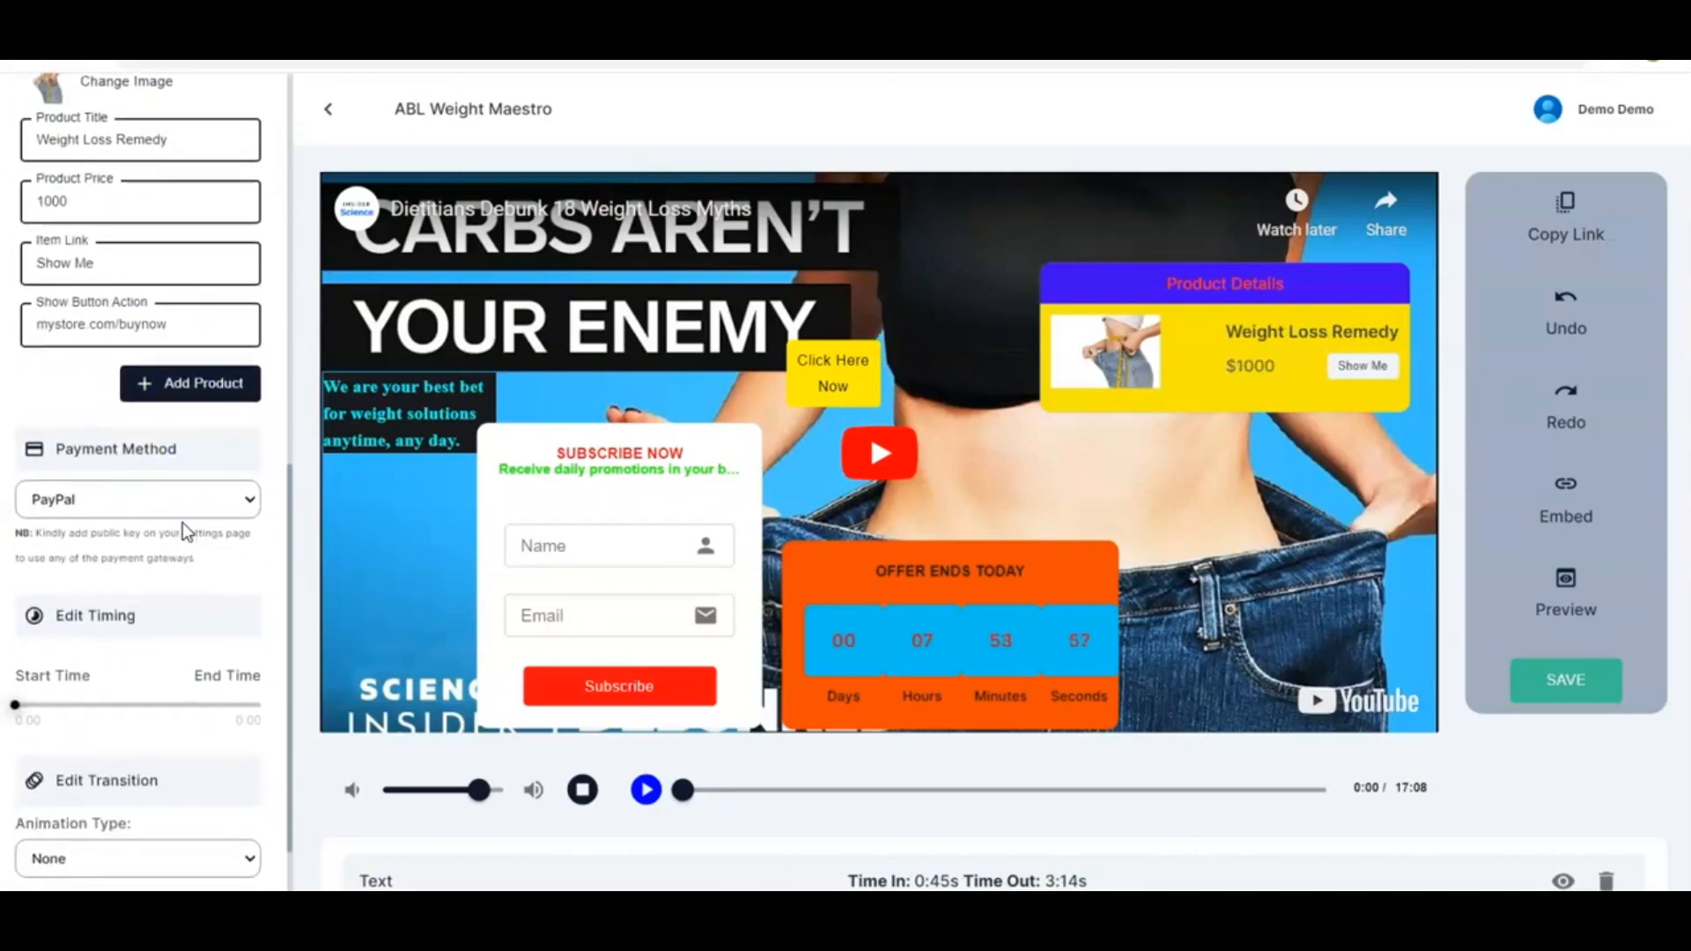
pyautogui.moveTo(16, 704); pyautogui.dragTo(54, 709)
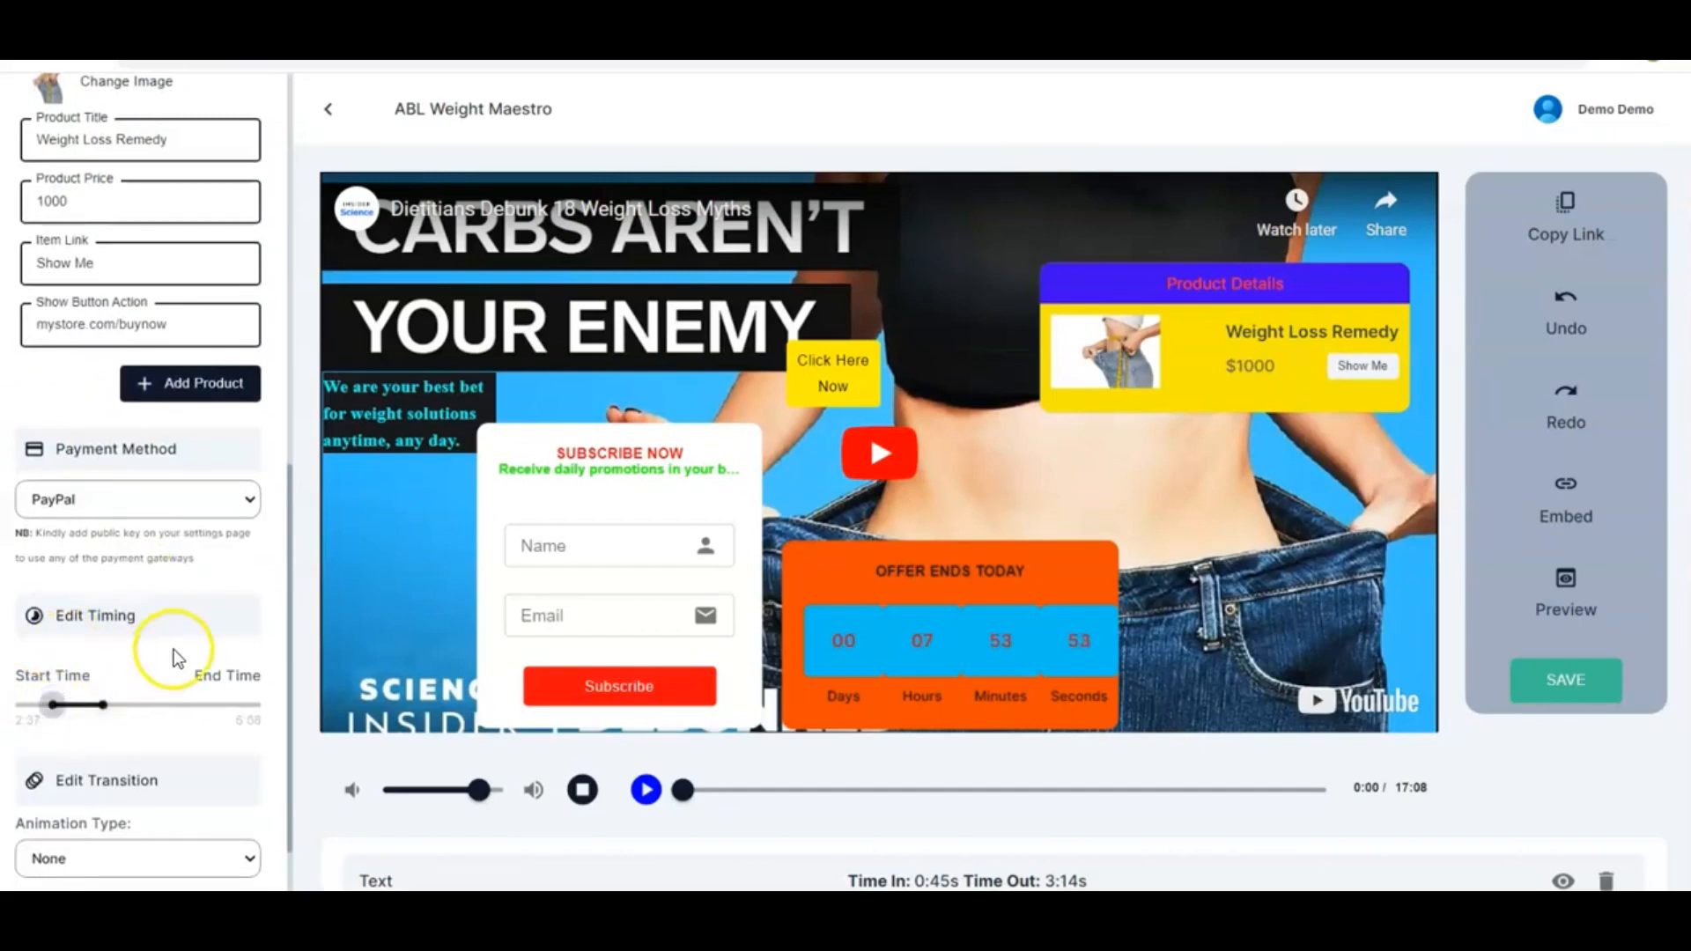
# Set the product element's animation type to Flip
pyautogui.scroll(1, 172, 648)
pyautogui.scroll(-2, 172, 648)
pyautogui.scroll(-1, 173, 648)
pyautogui.click(251, 759)
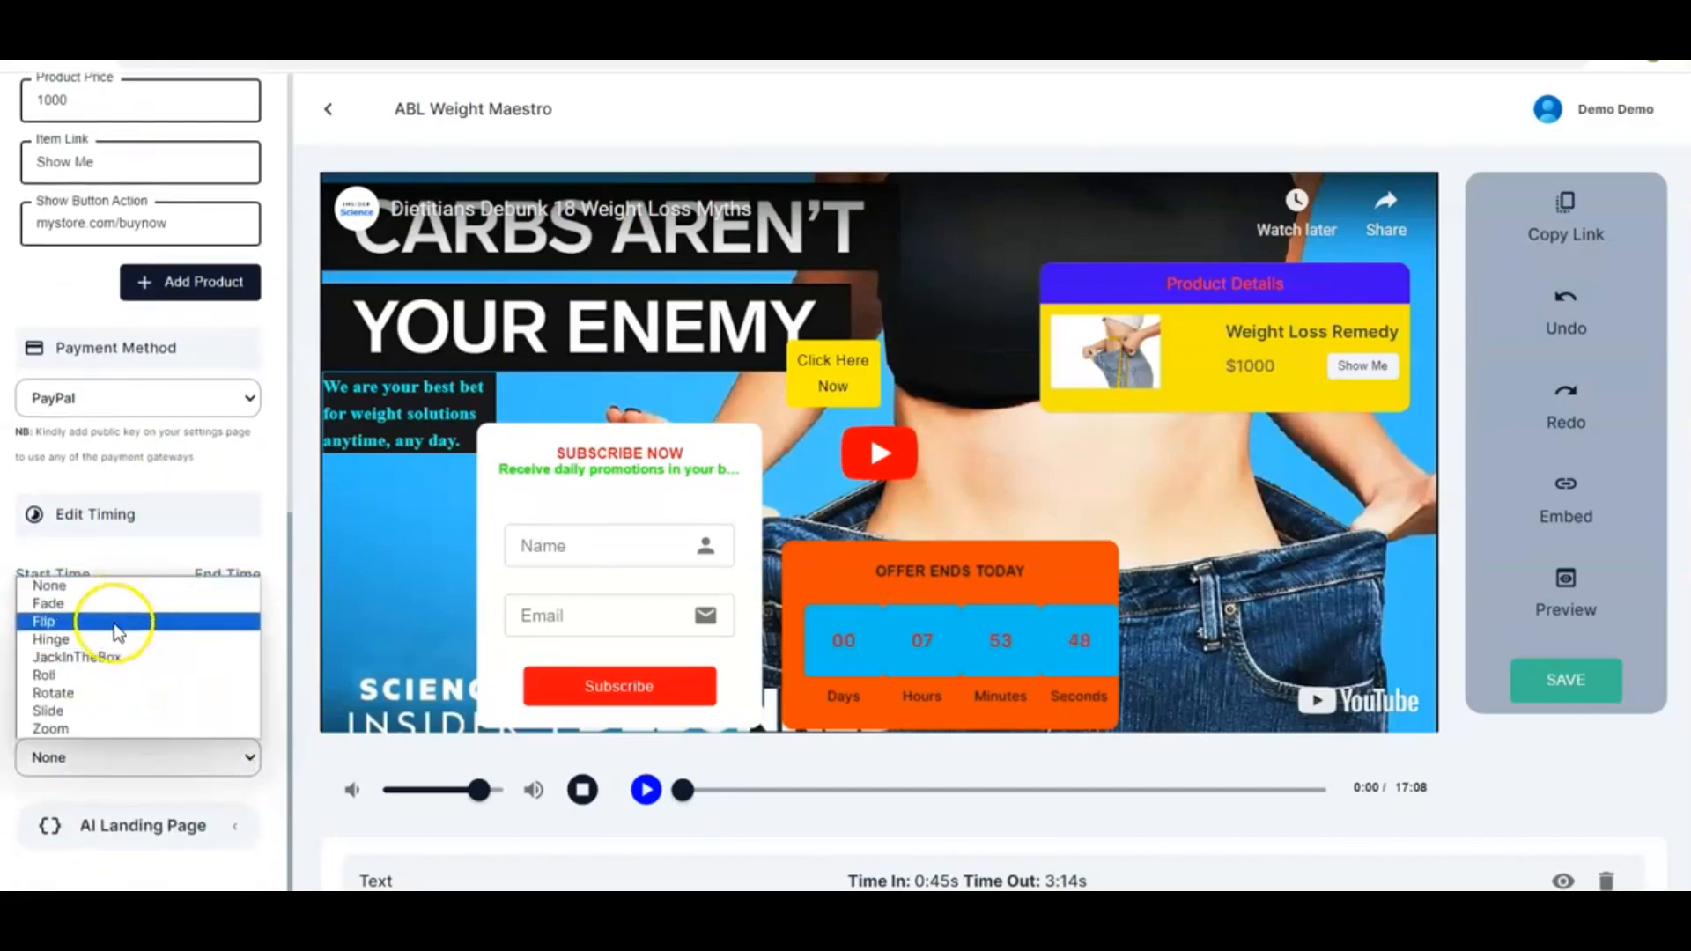
pyautogui.click(117, 622)
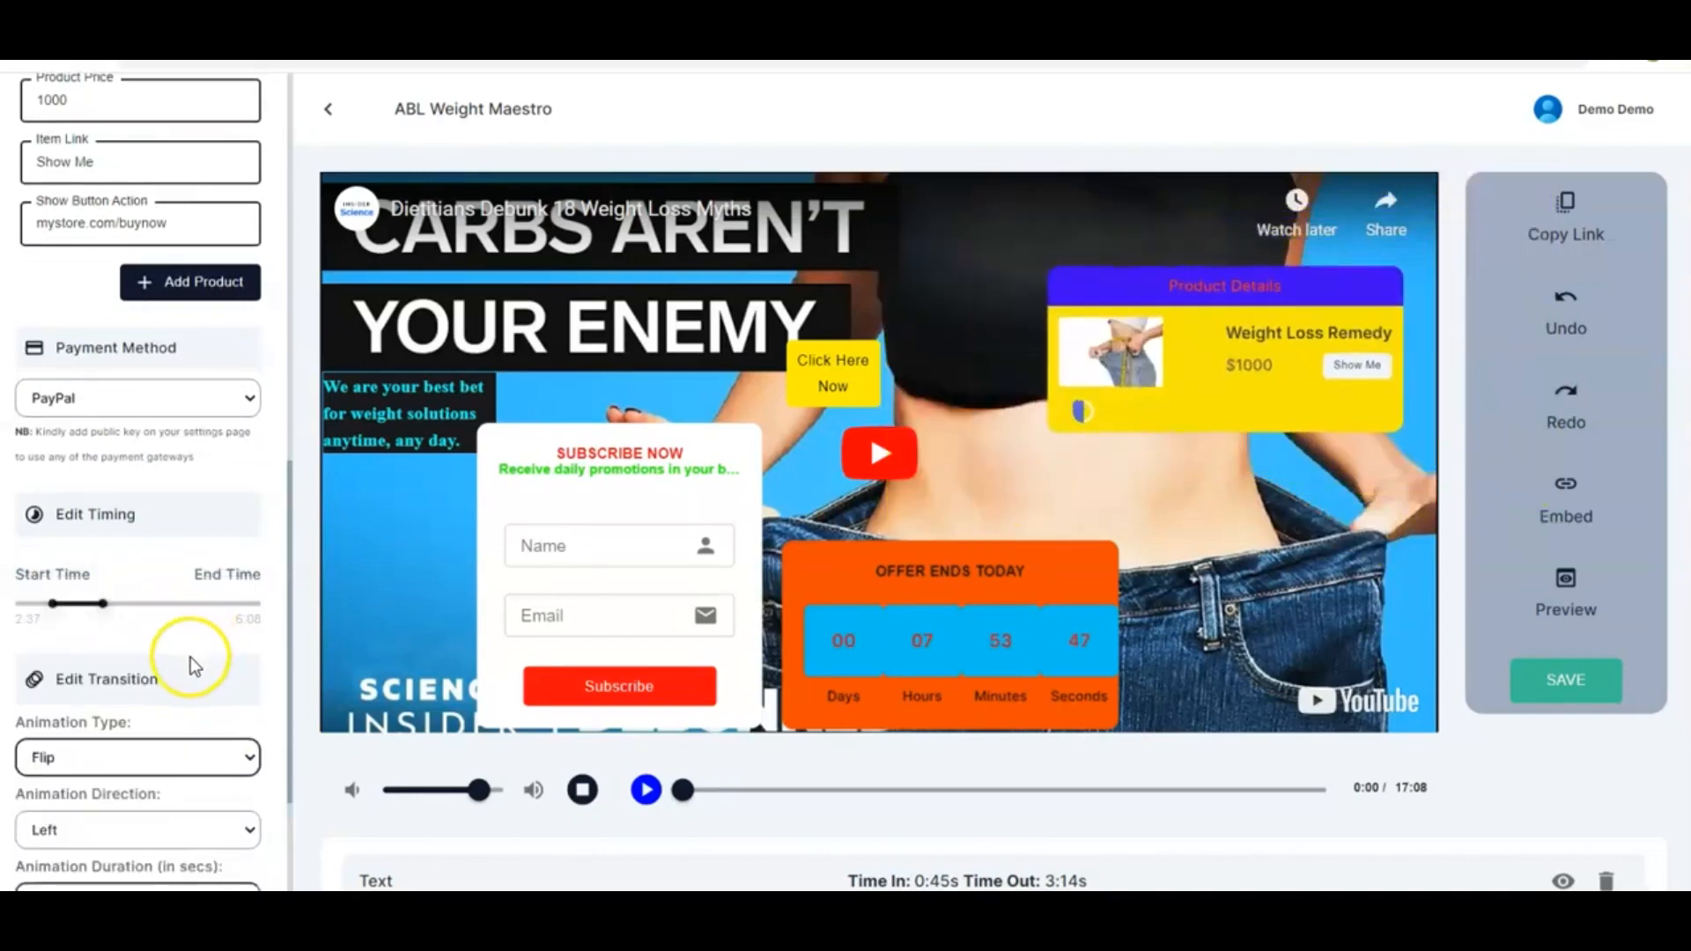
# Add a second product to the product element
pyautogui.scroll(3, 271, 671)
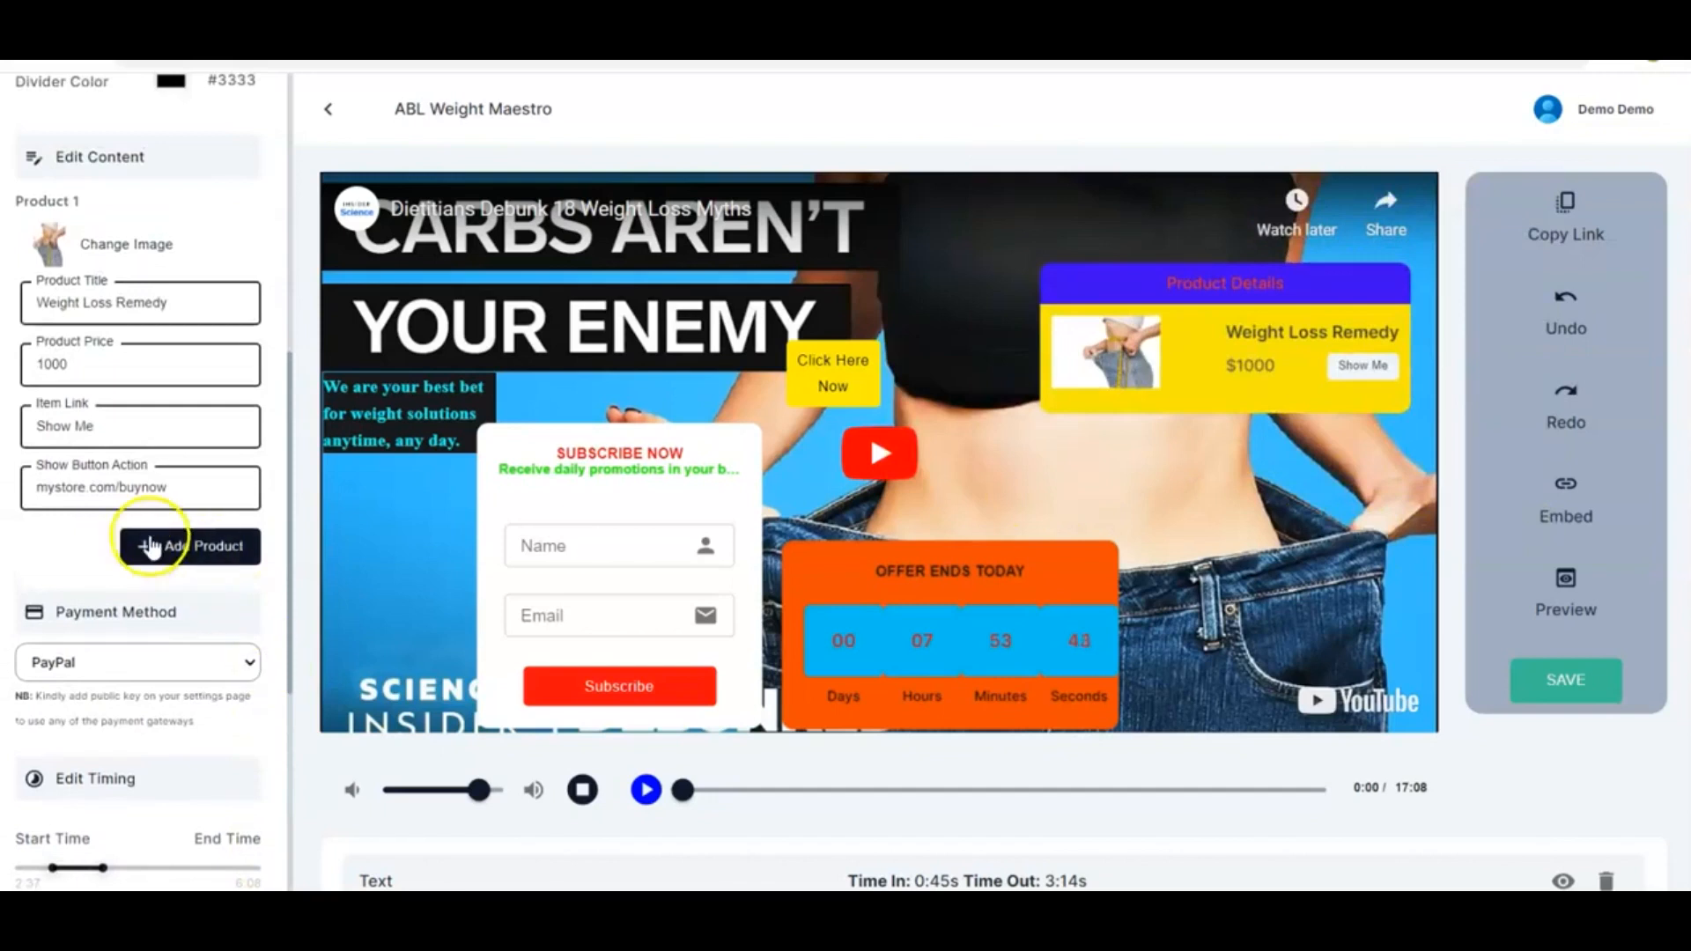
pyautogui.click(205, 550)
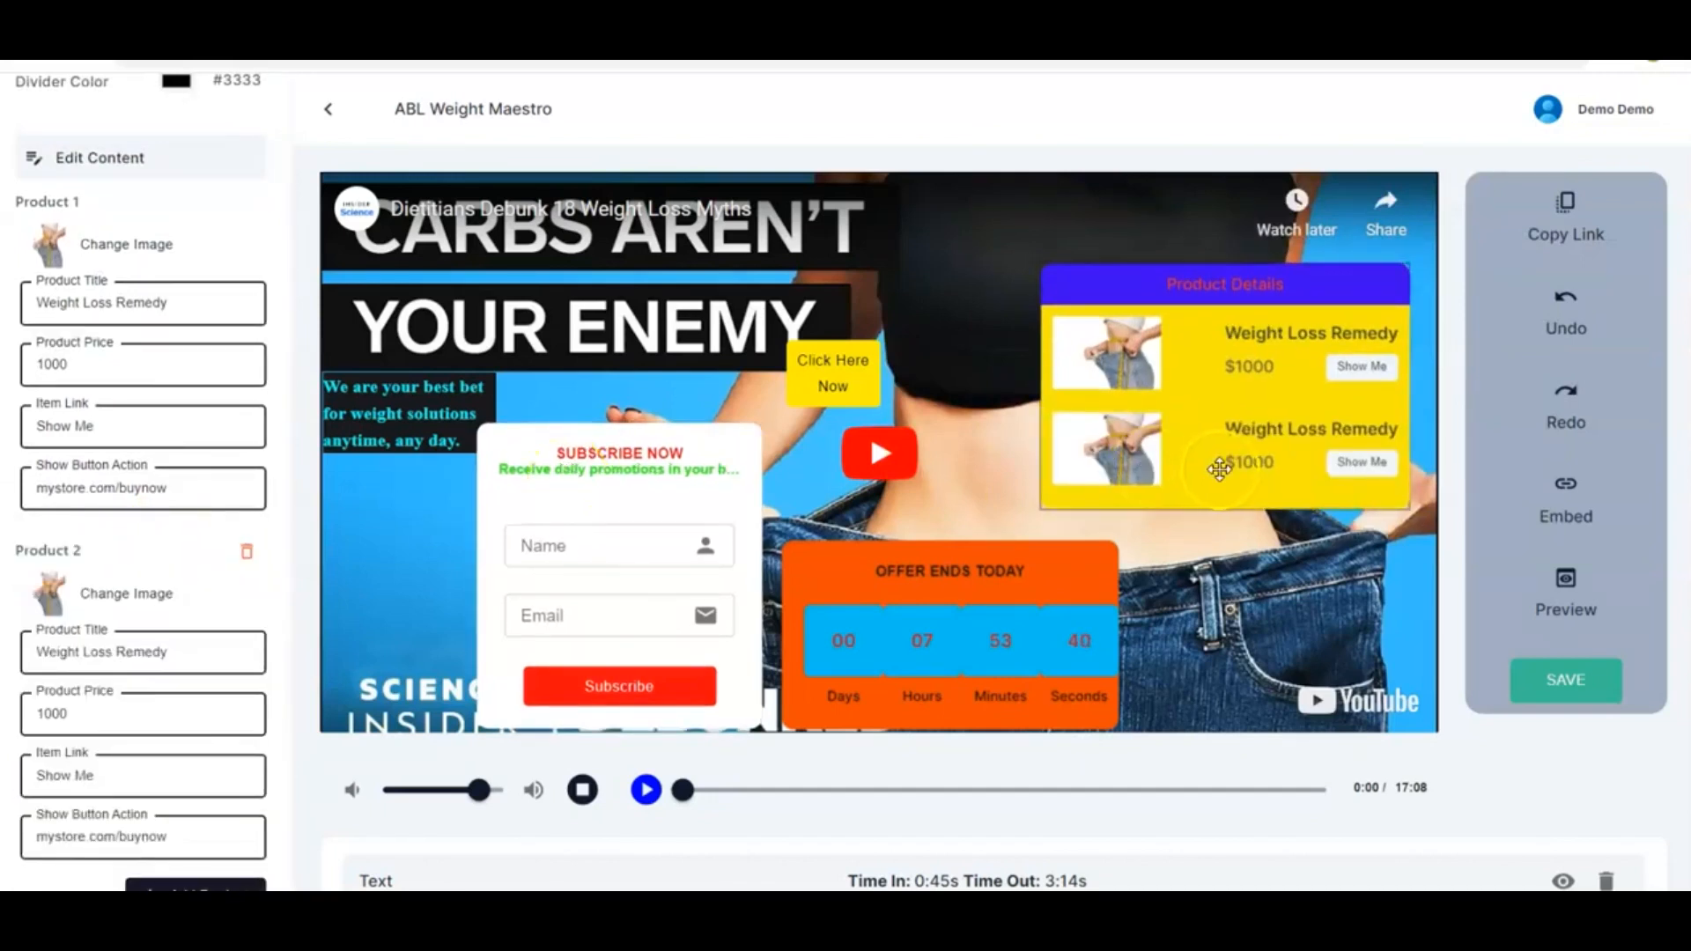
# Replace the second product's image with a new picture from the computer
pyautogui.scroll(-2, 177, 661)
pyautogui.scroll(-2, 187, 671)
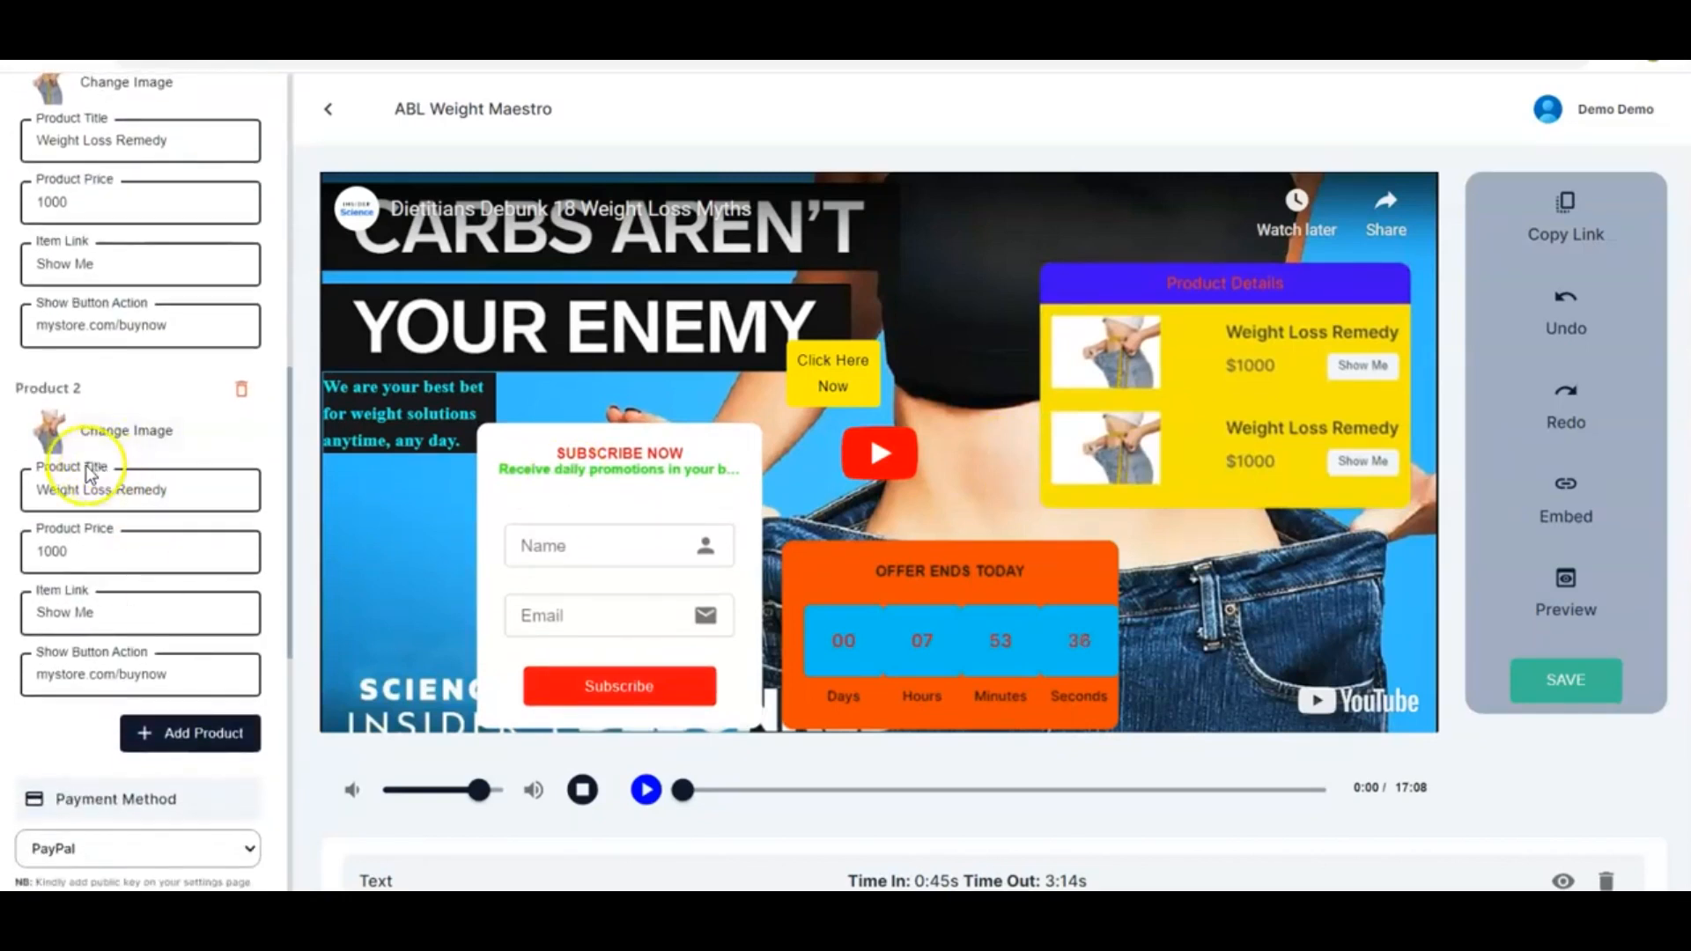
pyautogui.click(139, 449)
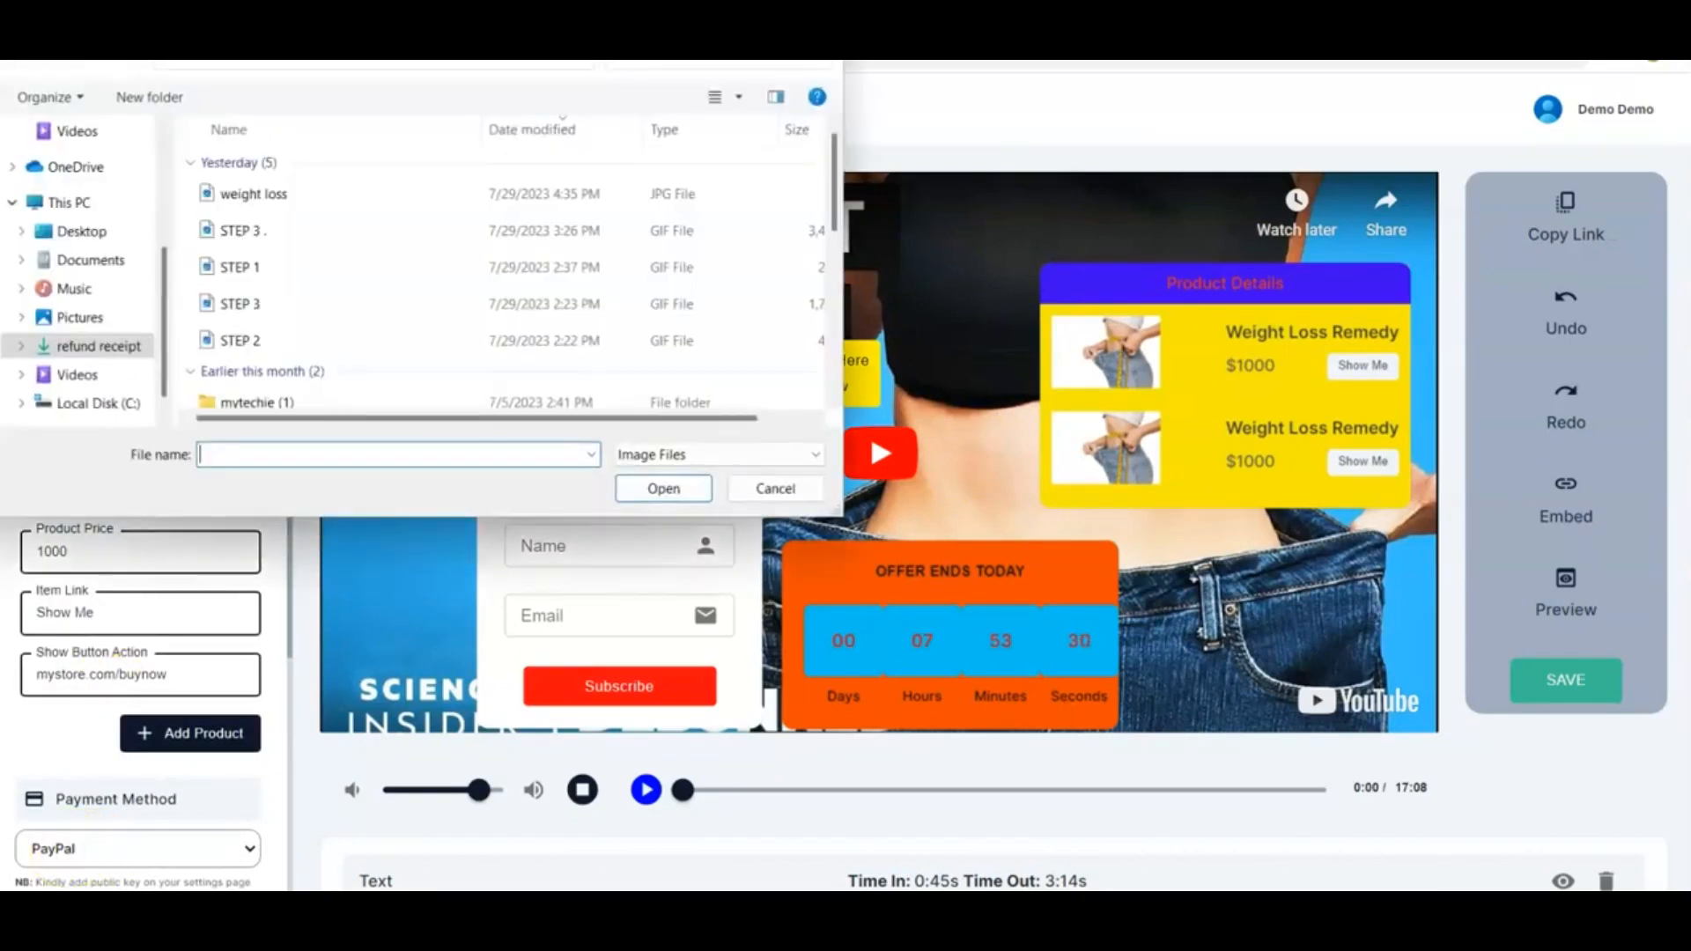
pyautogui.click(521, 227)
pyautogui.click(662, 489)
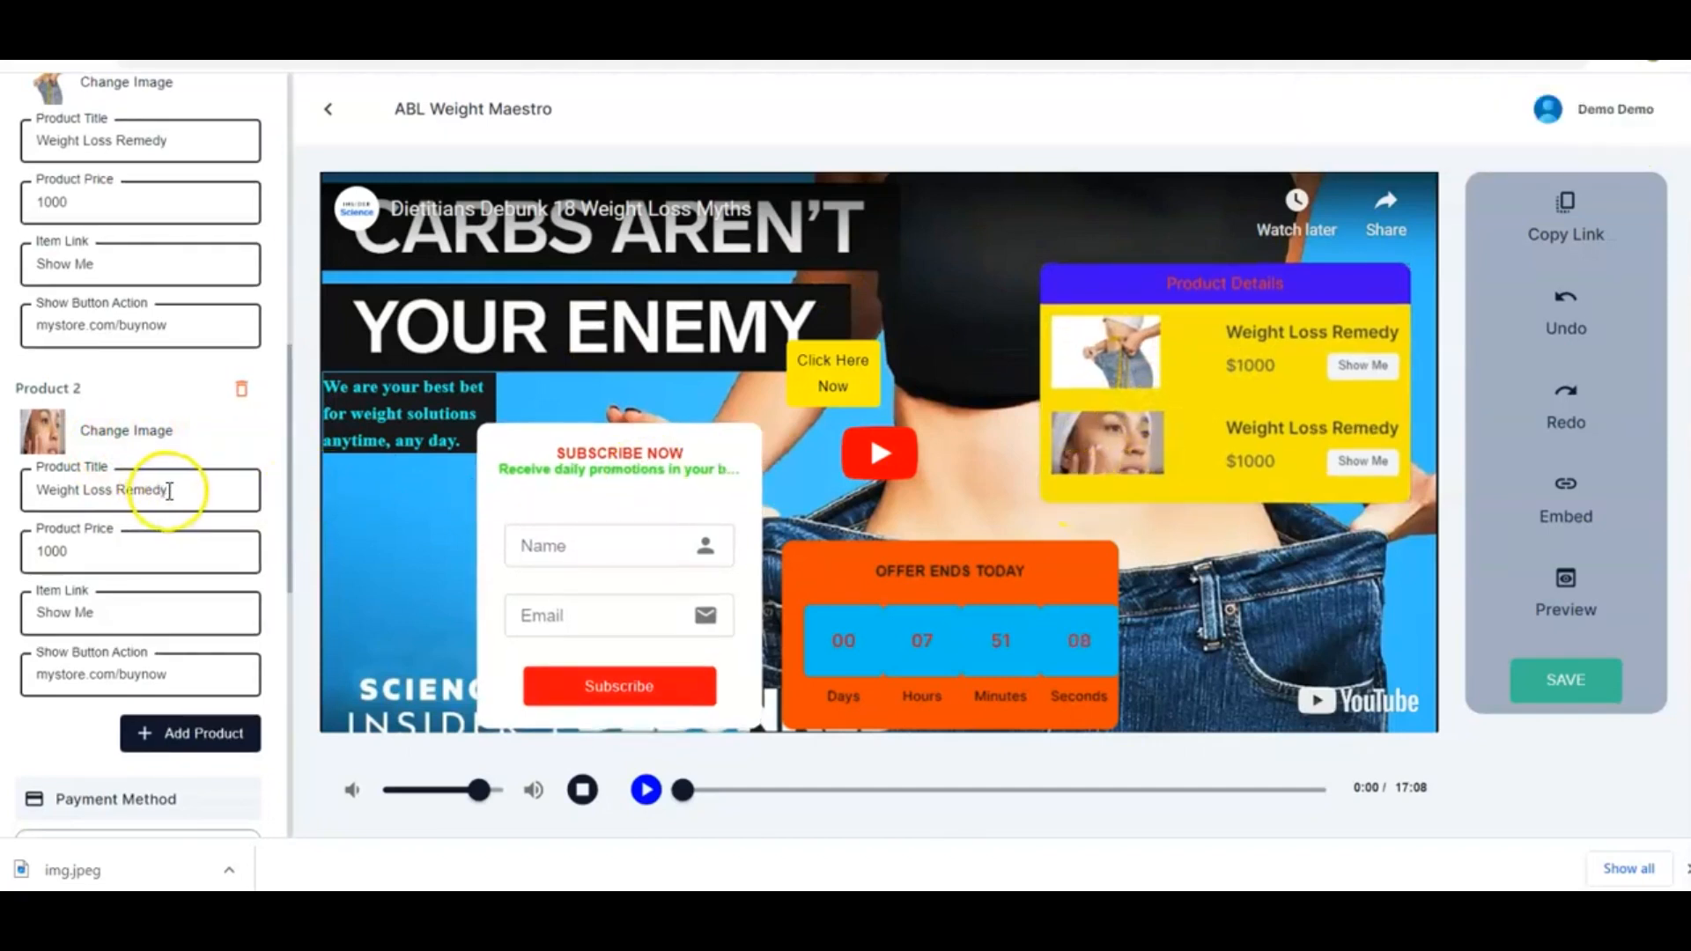
# Set the second product's title to Oily Facials and its price to 650
pyautogui.press('BackSpace')
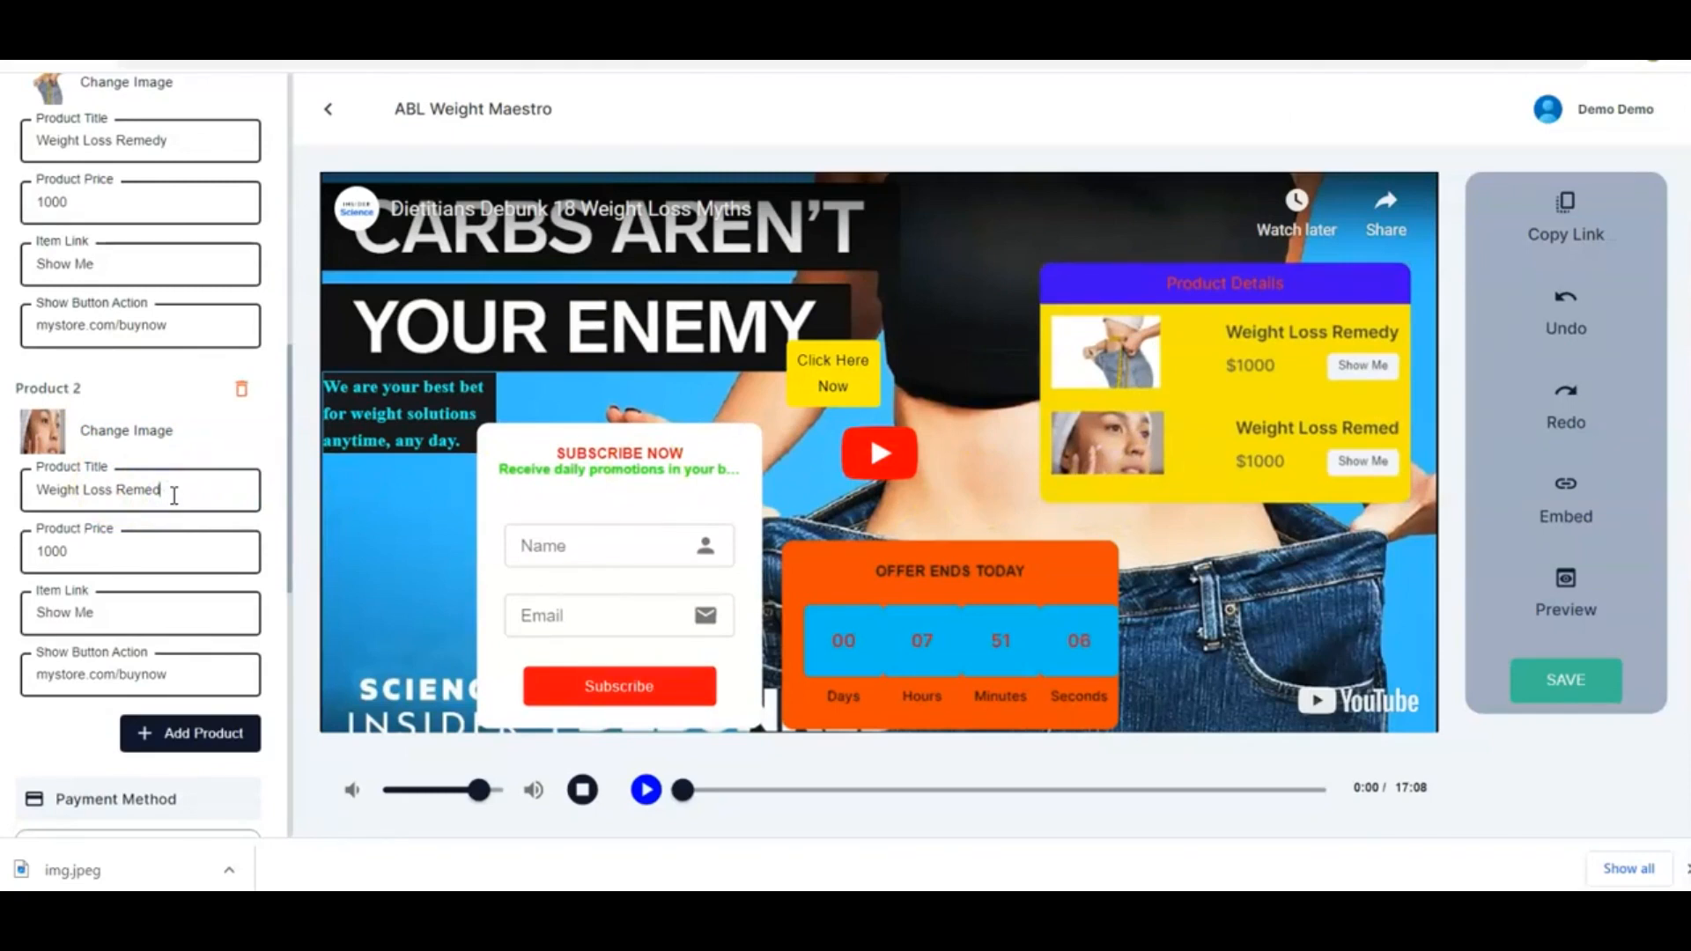
pyautogui.hotkey('ctrl', 'a')
pyautogui.press('BackSpace')
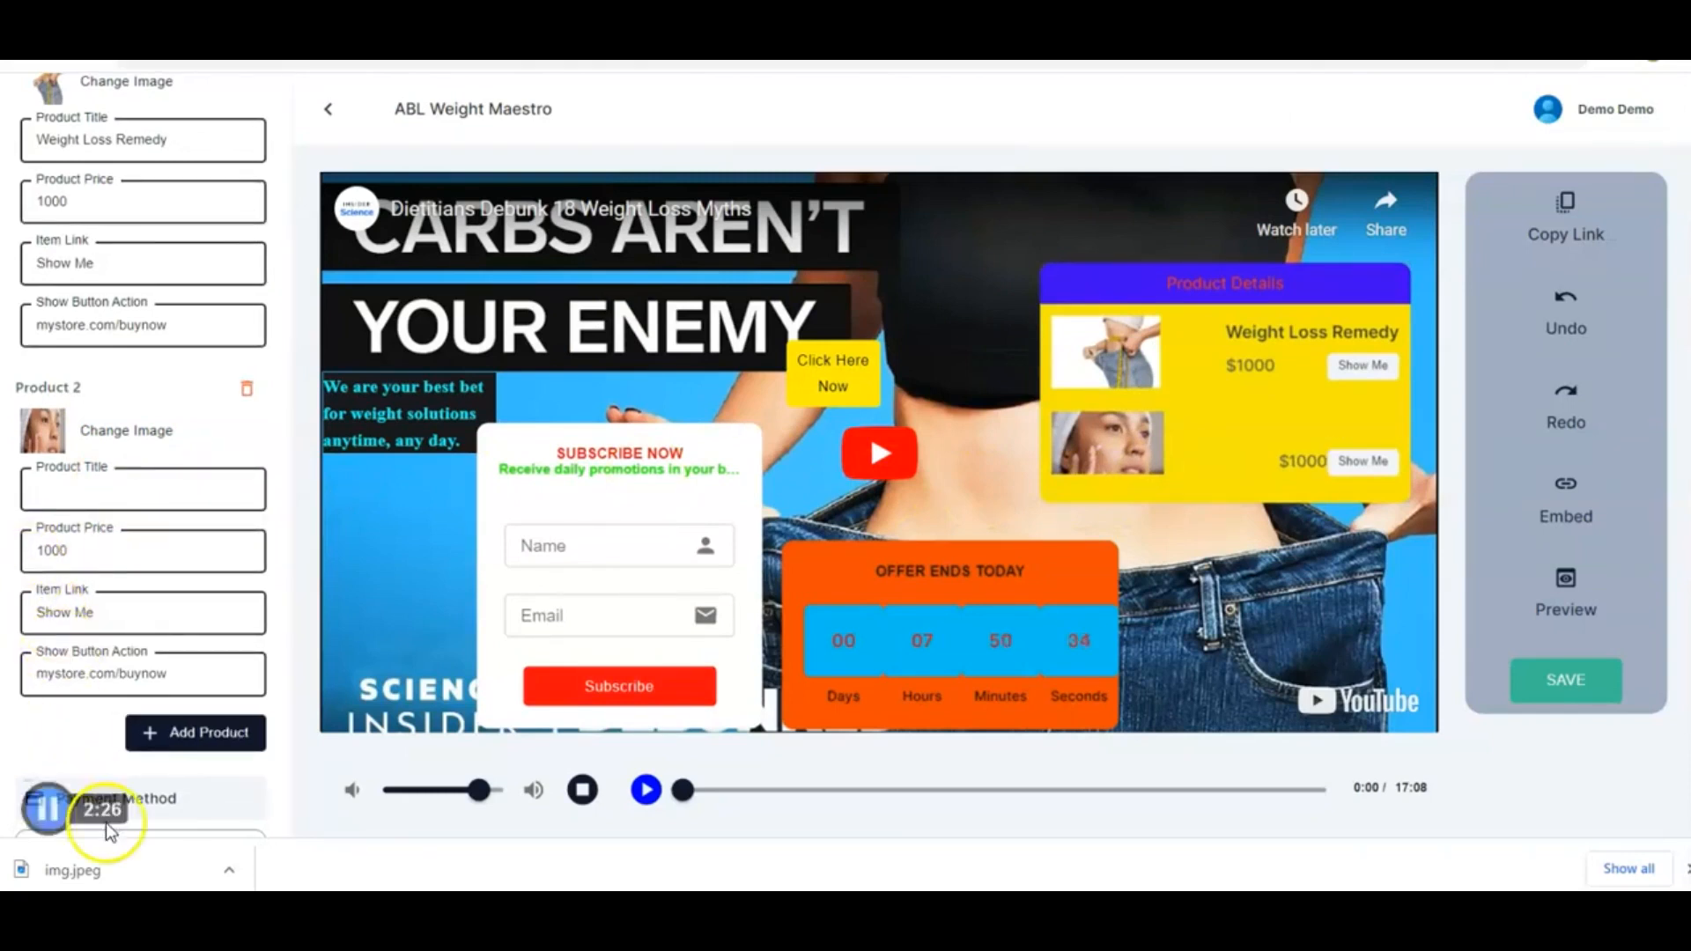
pyautogui.write('Oily Facials')
pyautogui.click(141, 539)
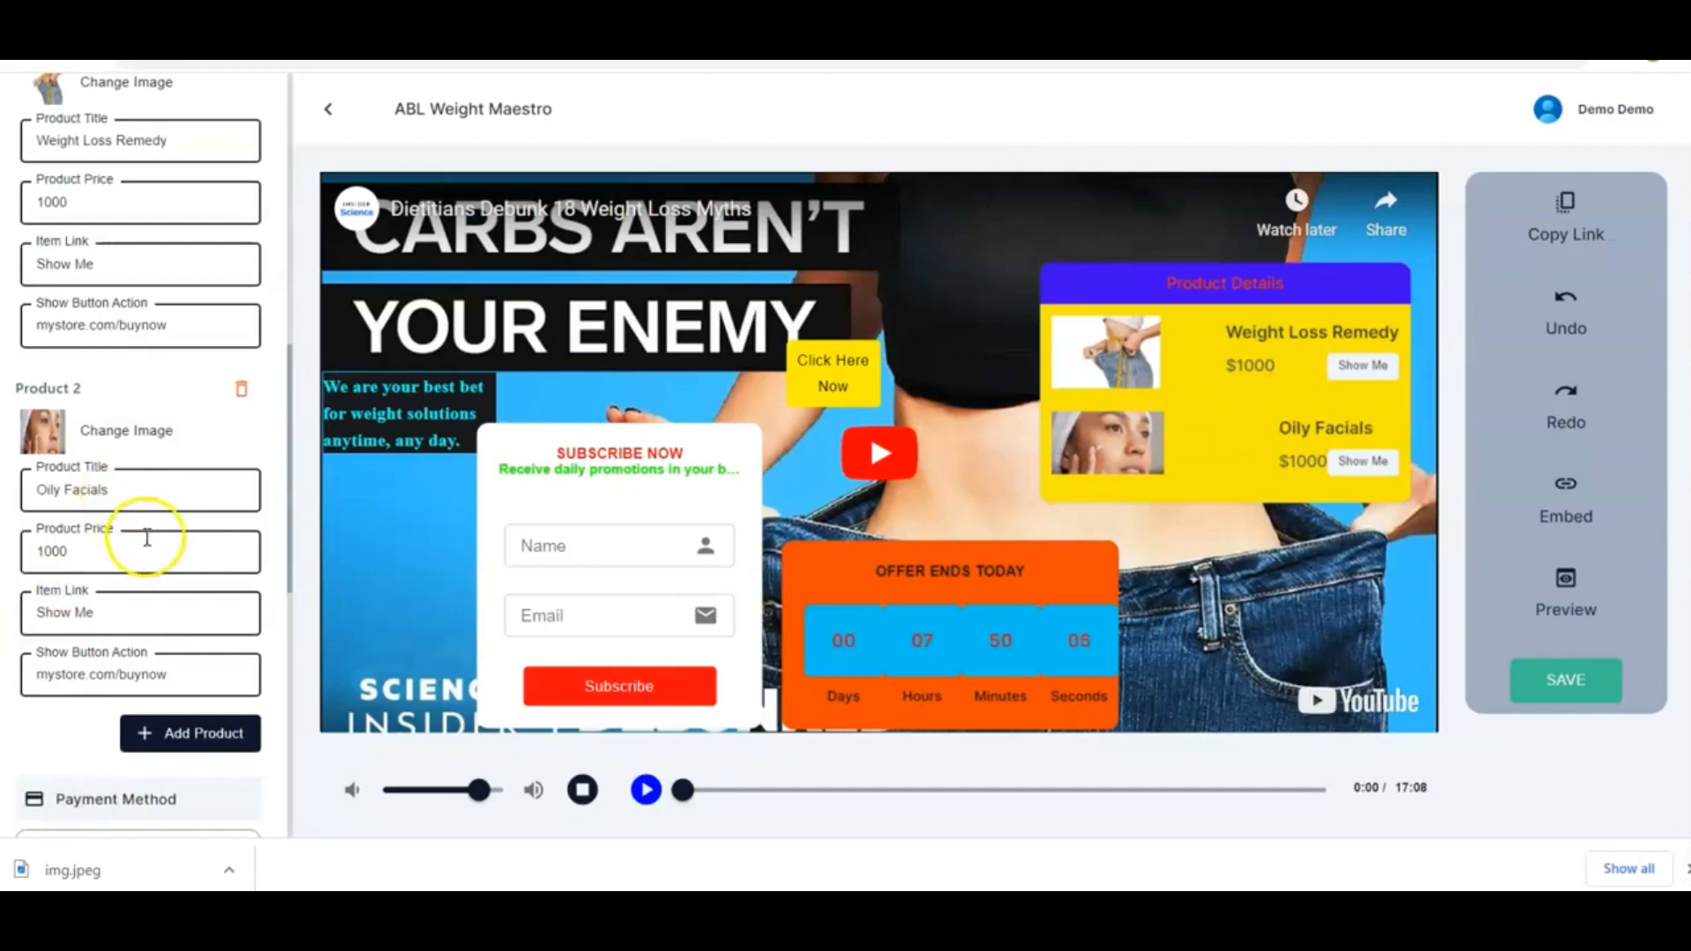
pyautogui.doubleClick(50, 551)
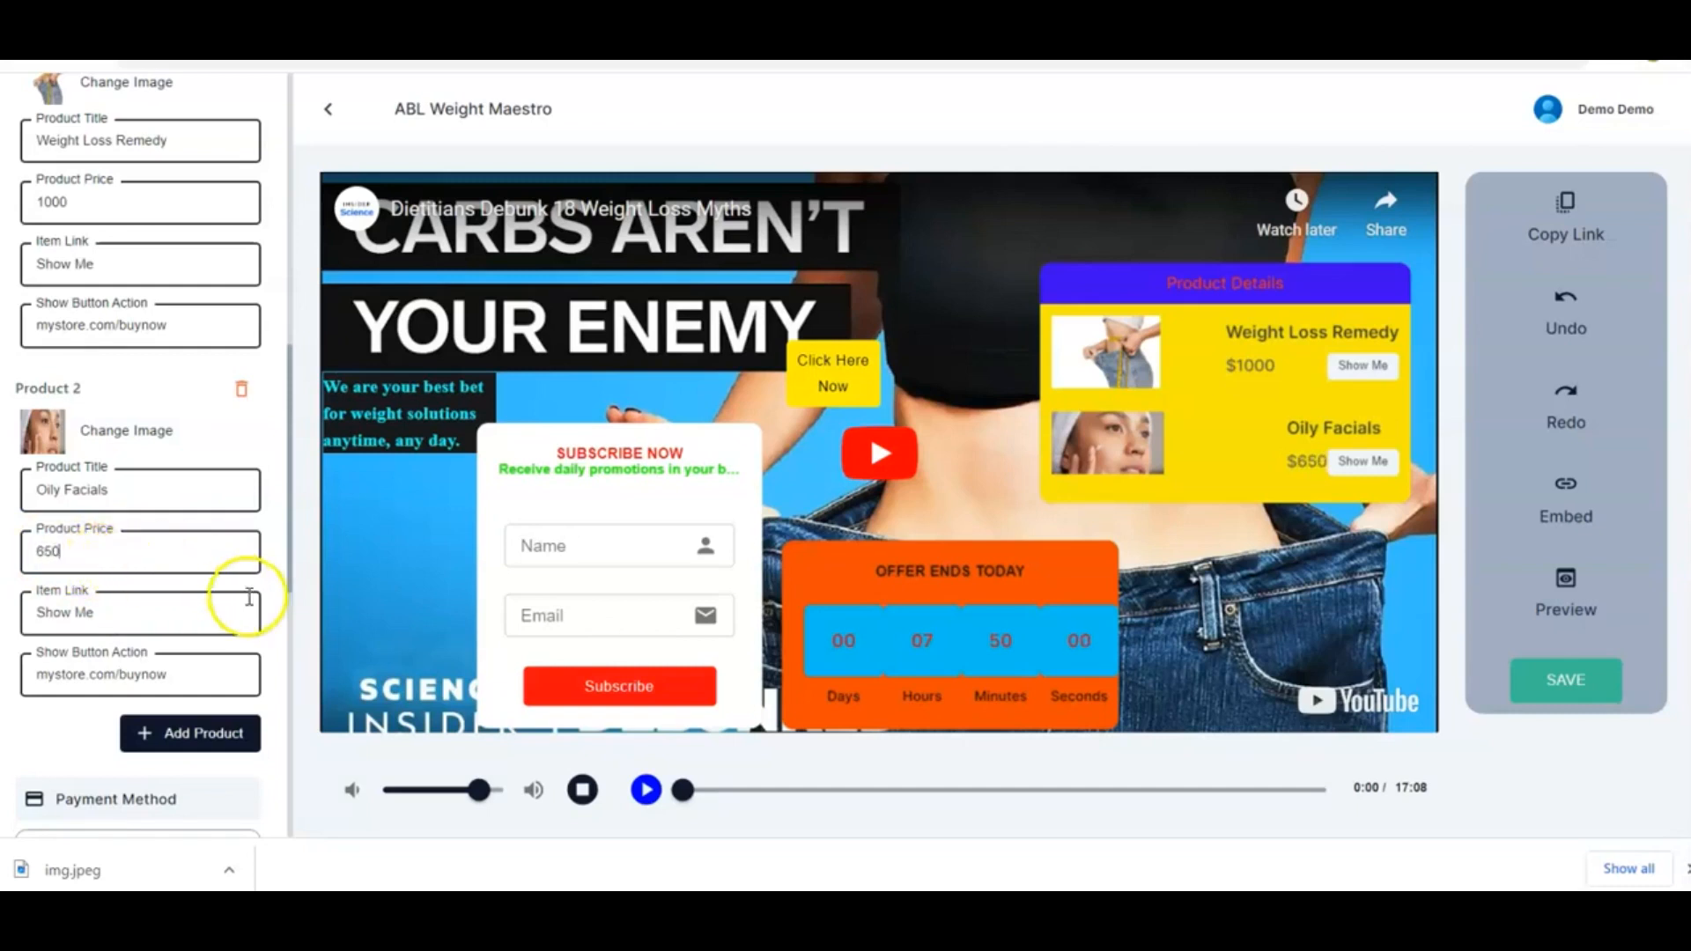
# Review the second product's button label, action link and remaining settings
pyautogui.scroll(-1, 238, 597)
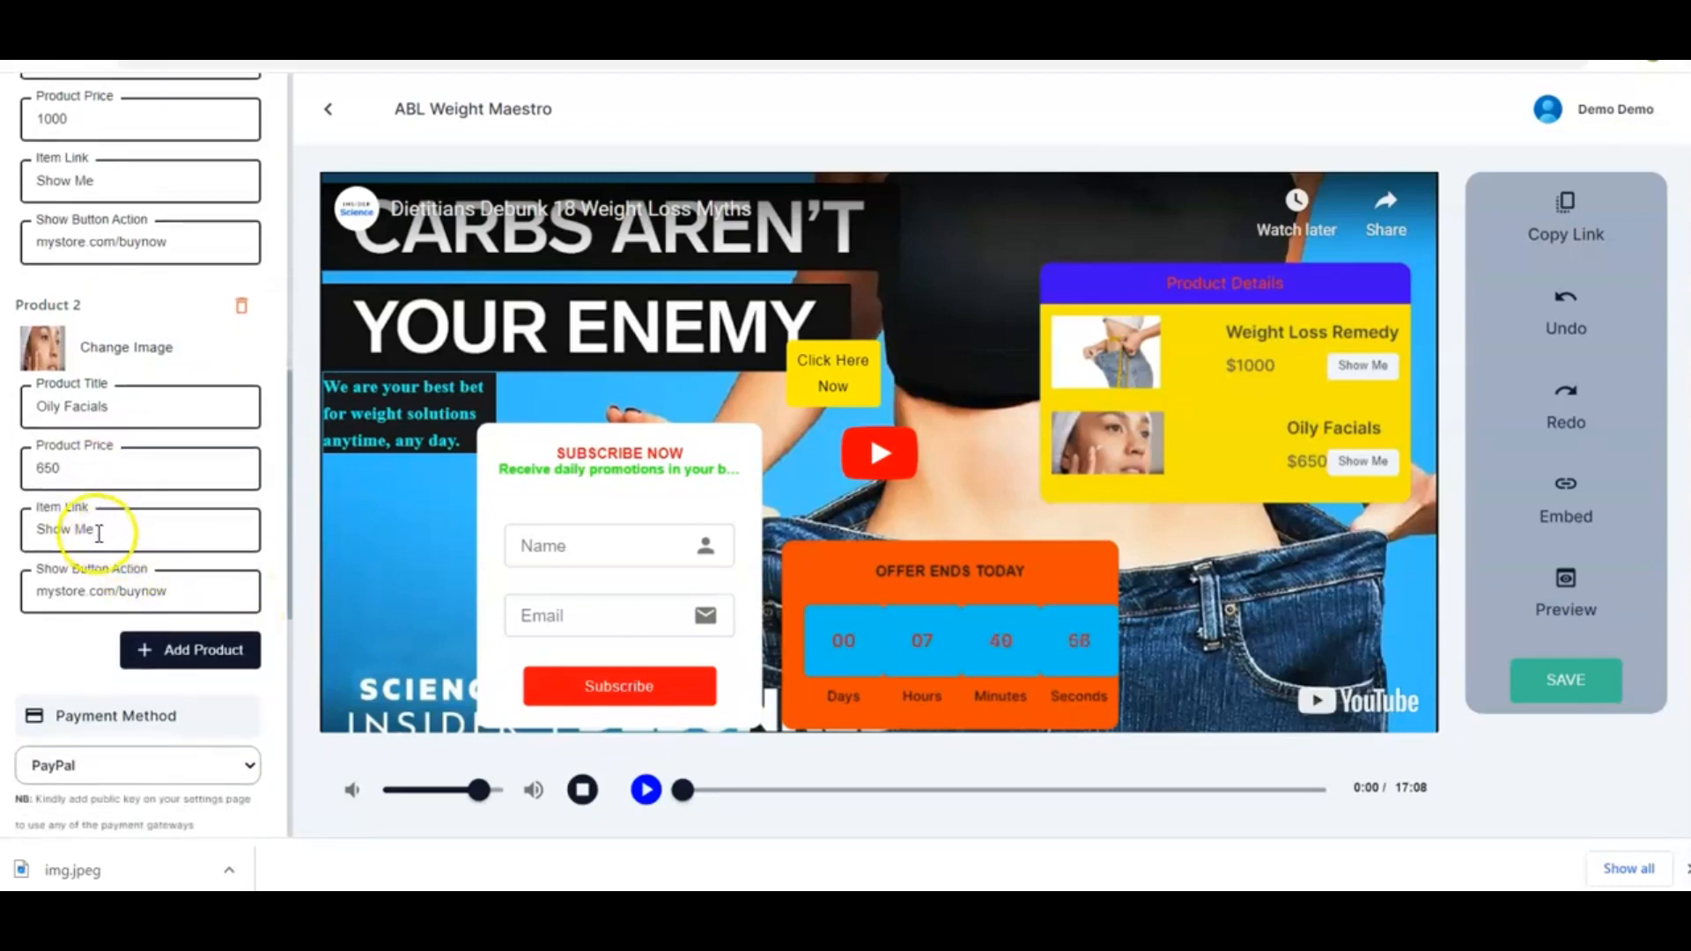
pyautogui.click(98, 532)
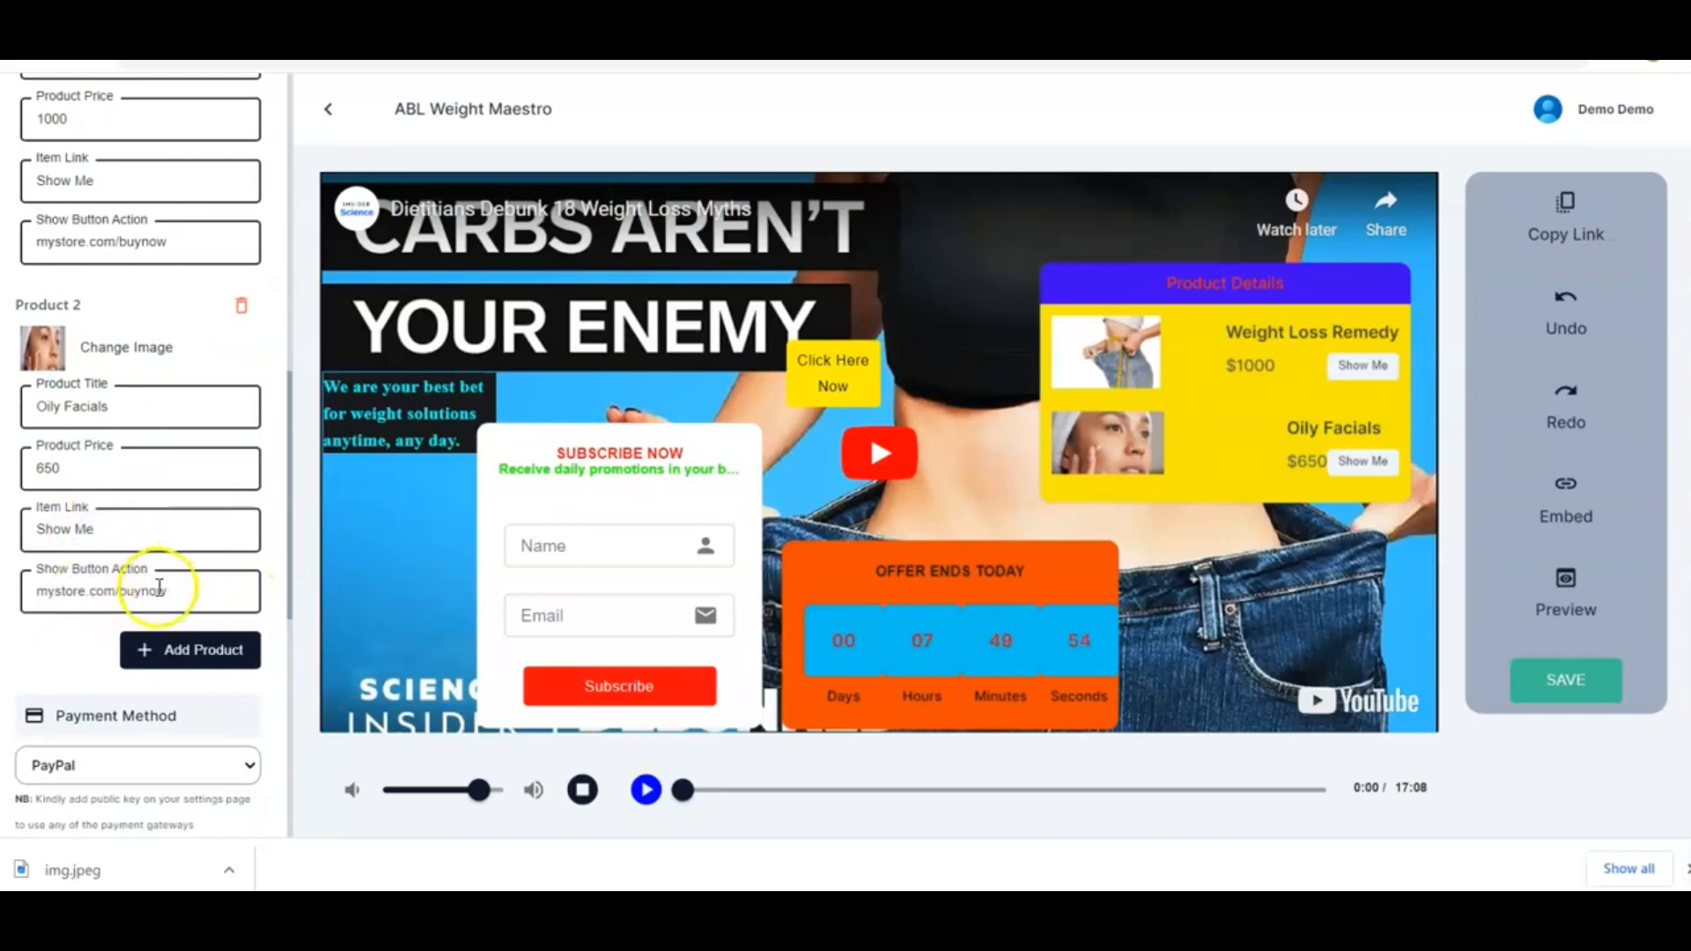
pyautogui.click(173, 595)
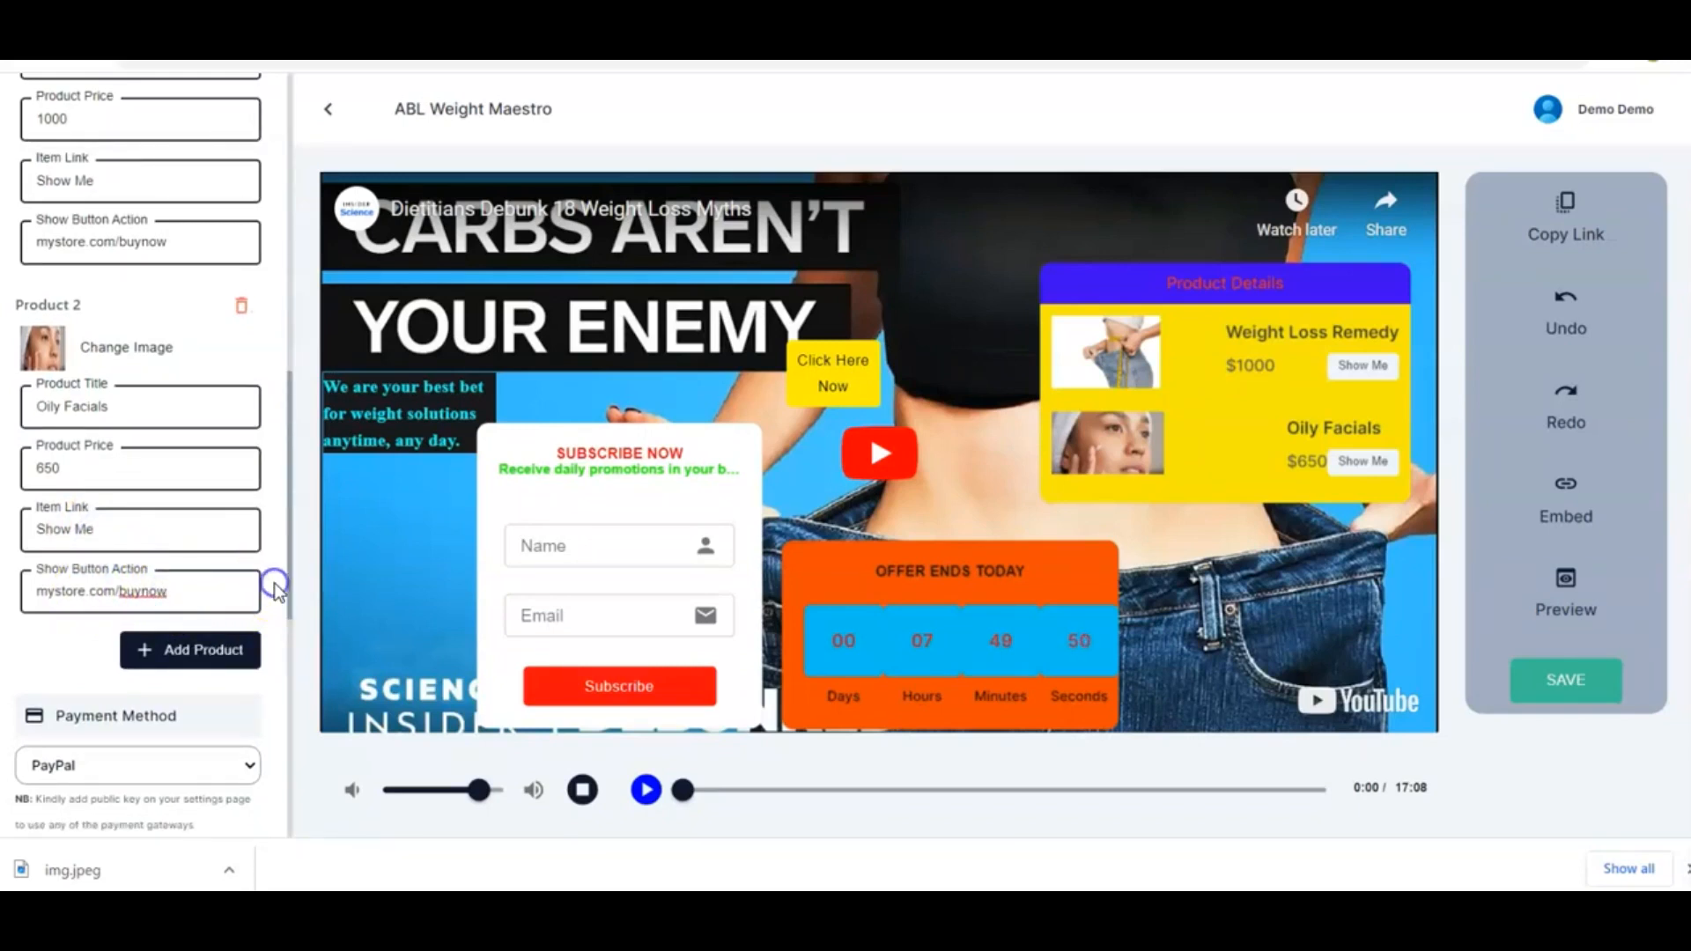
pyautogui.scroll(-1, 275, 587)
pyautogui.scroll(1, 276, 586)
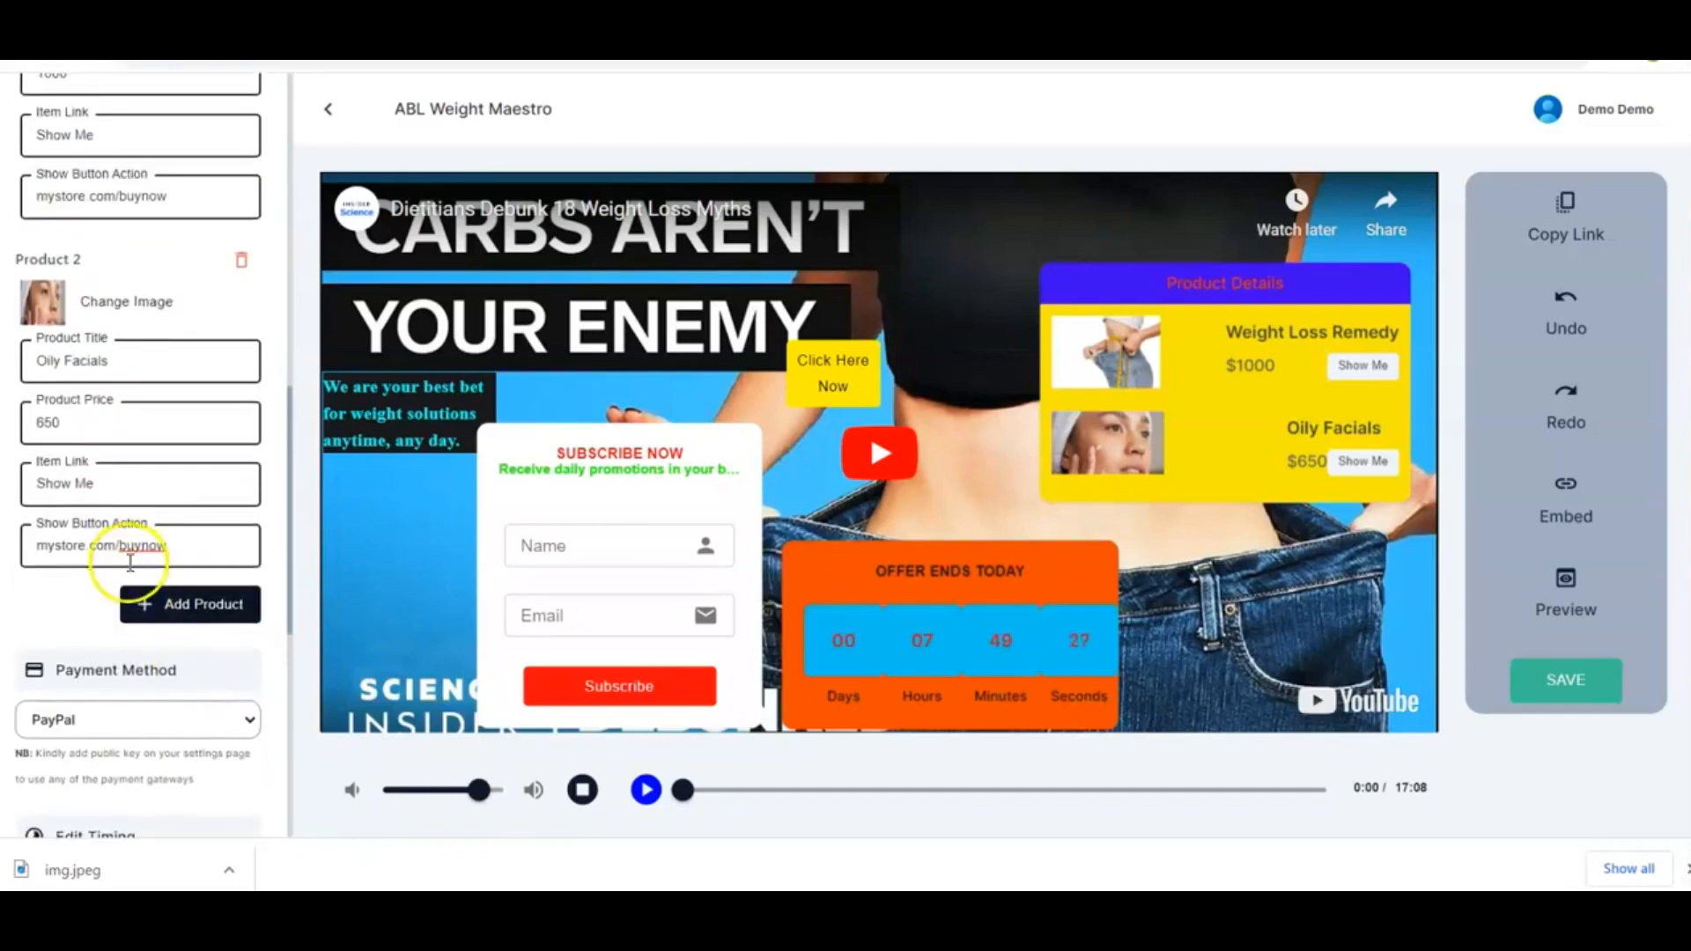
pyautogui.scroll(-1, 150, 642)
pyautogui.scroll(2, 150, 641)
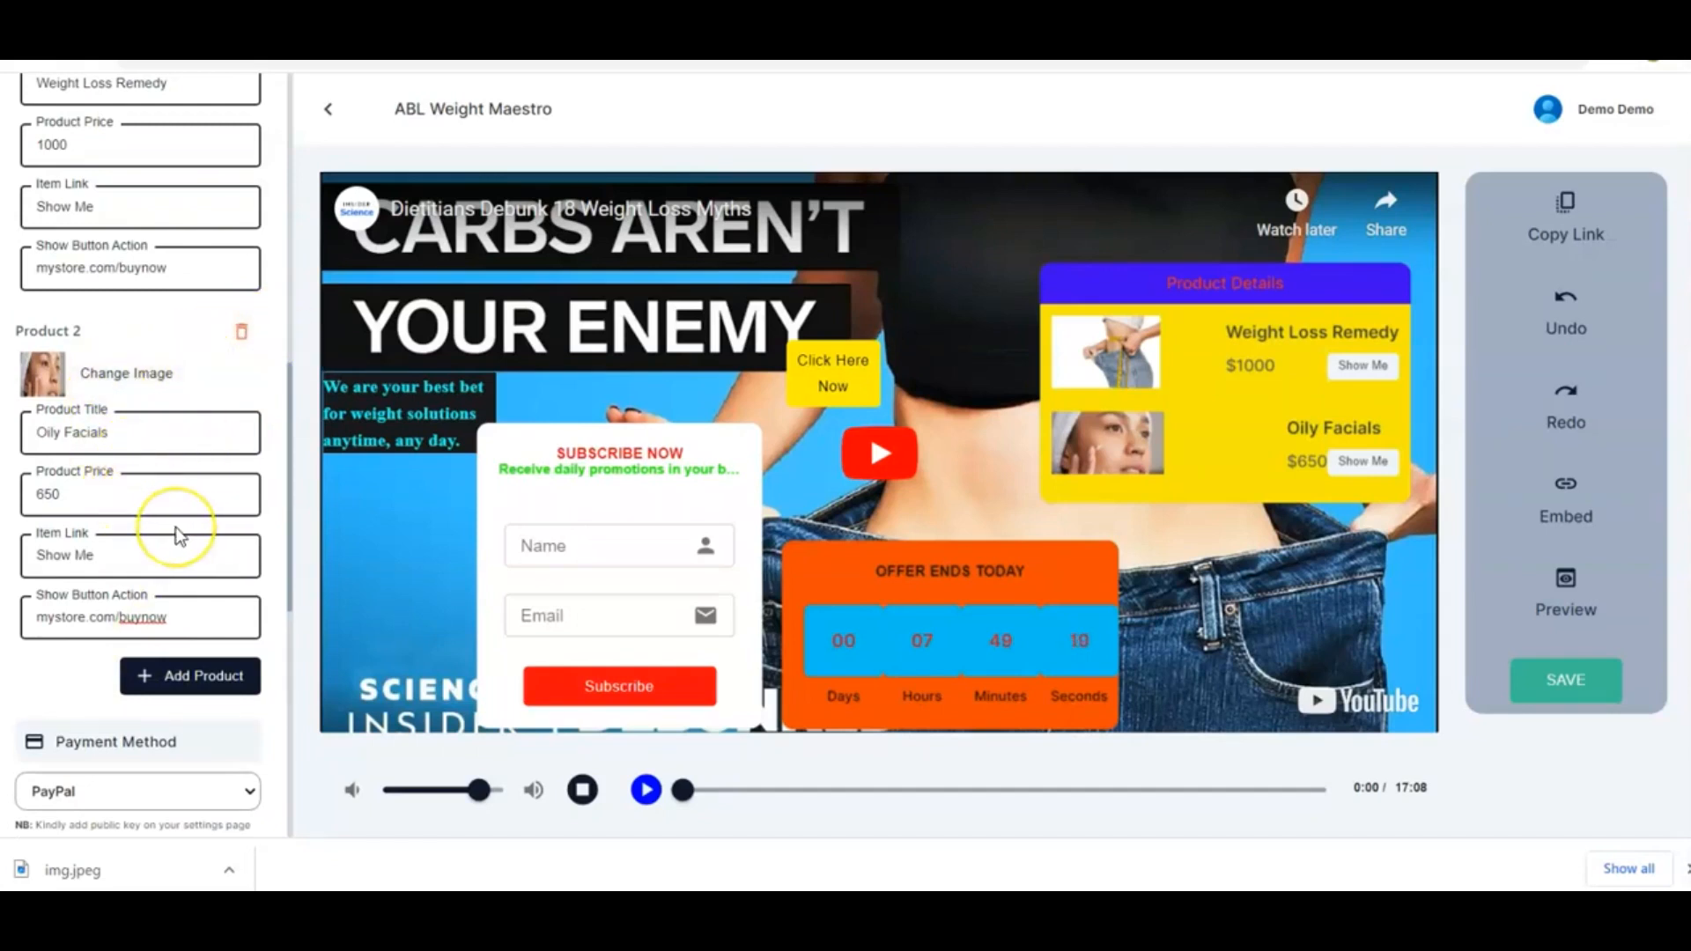
pyautogui.scroll(-3, 177, 527)
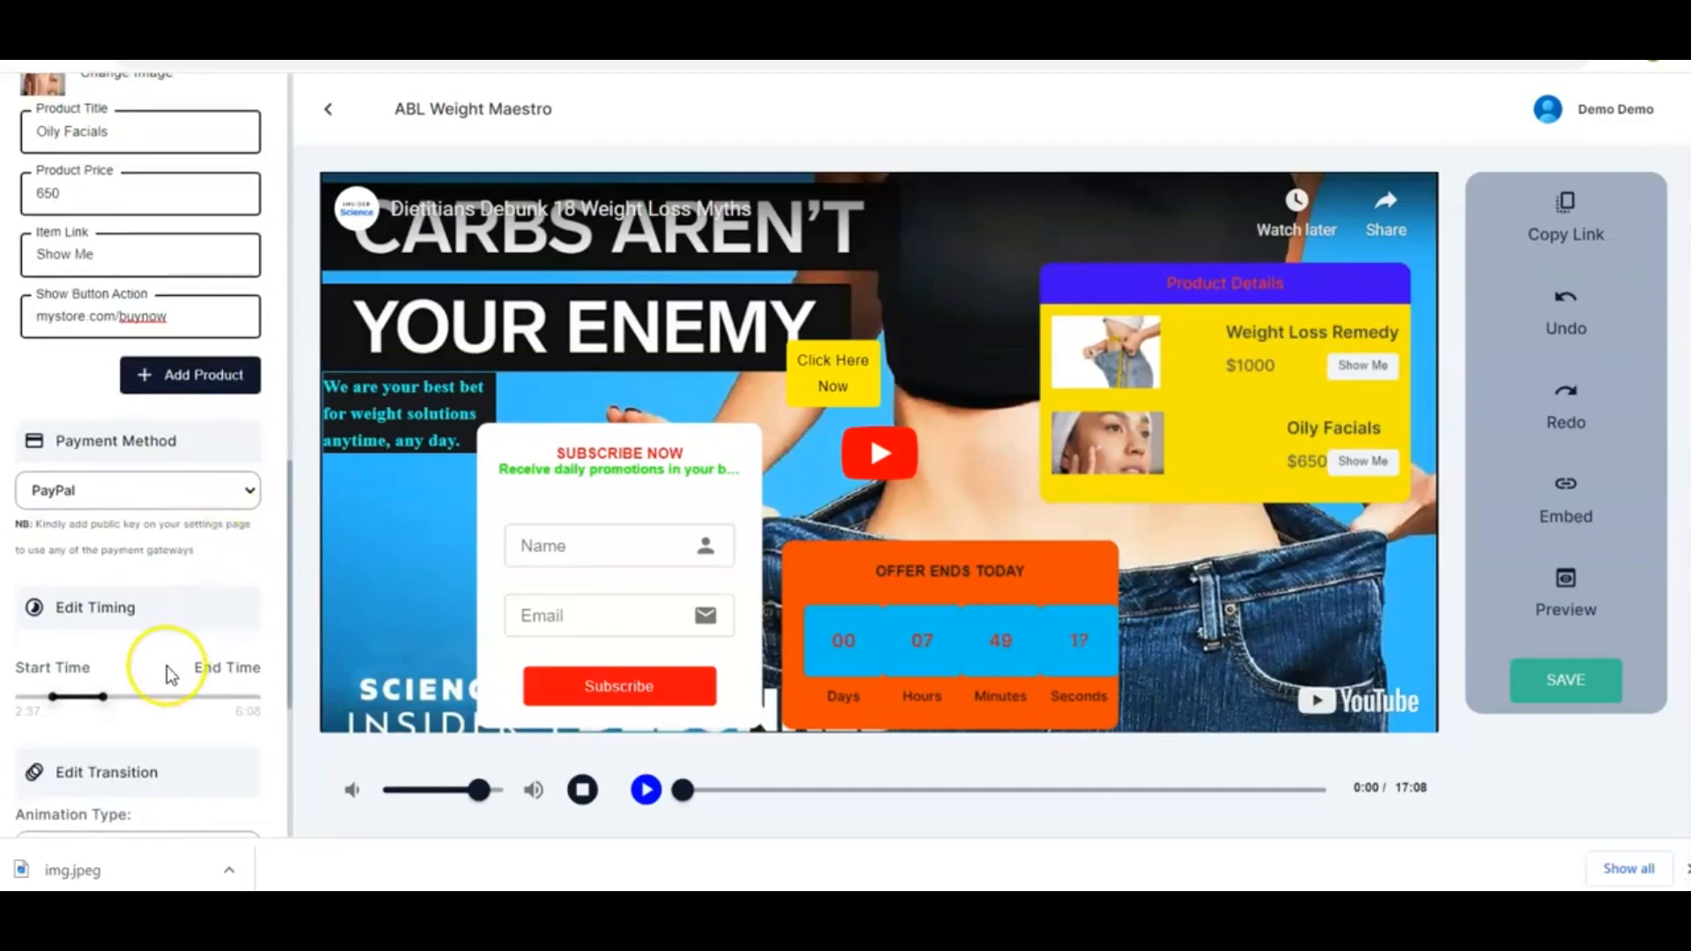
pyautogui.scroll(-3, 166, 666)
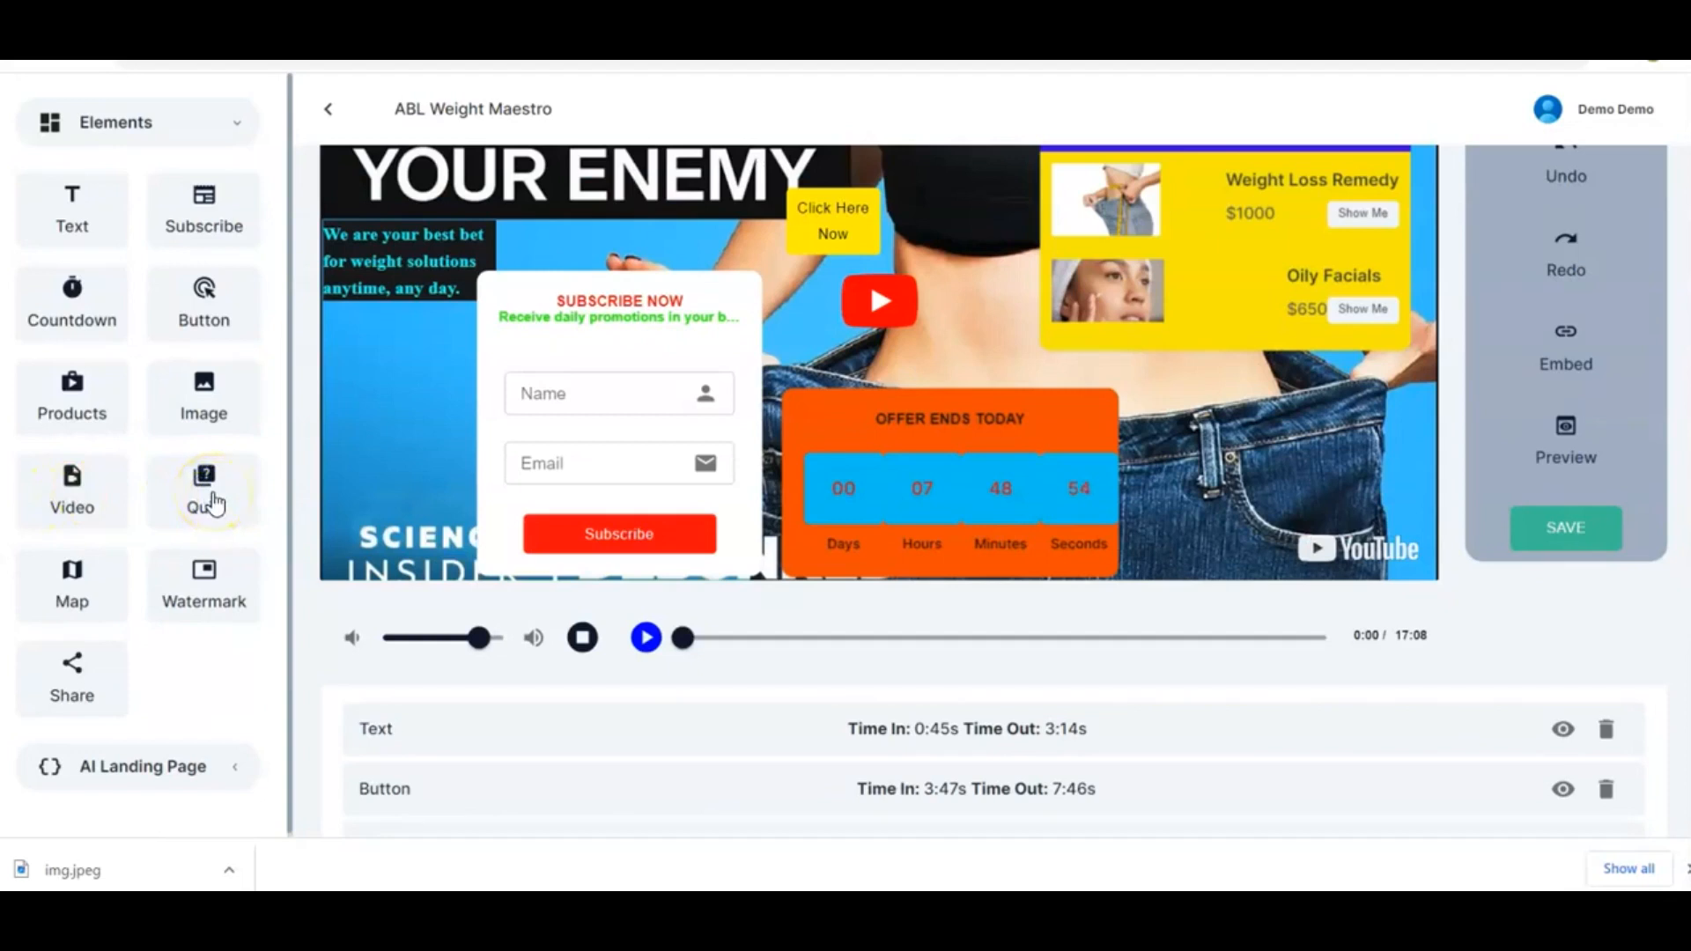
# Add a Quiz element to the video and move it down over the subscribe form
pyautogui.moveTo(212, 502); pyautogui.dragTo(1229, 424)
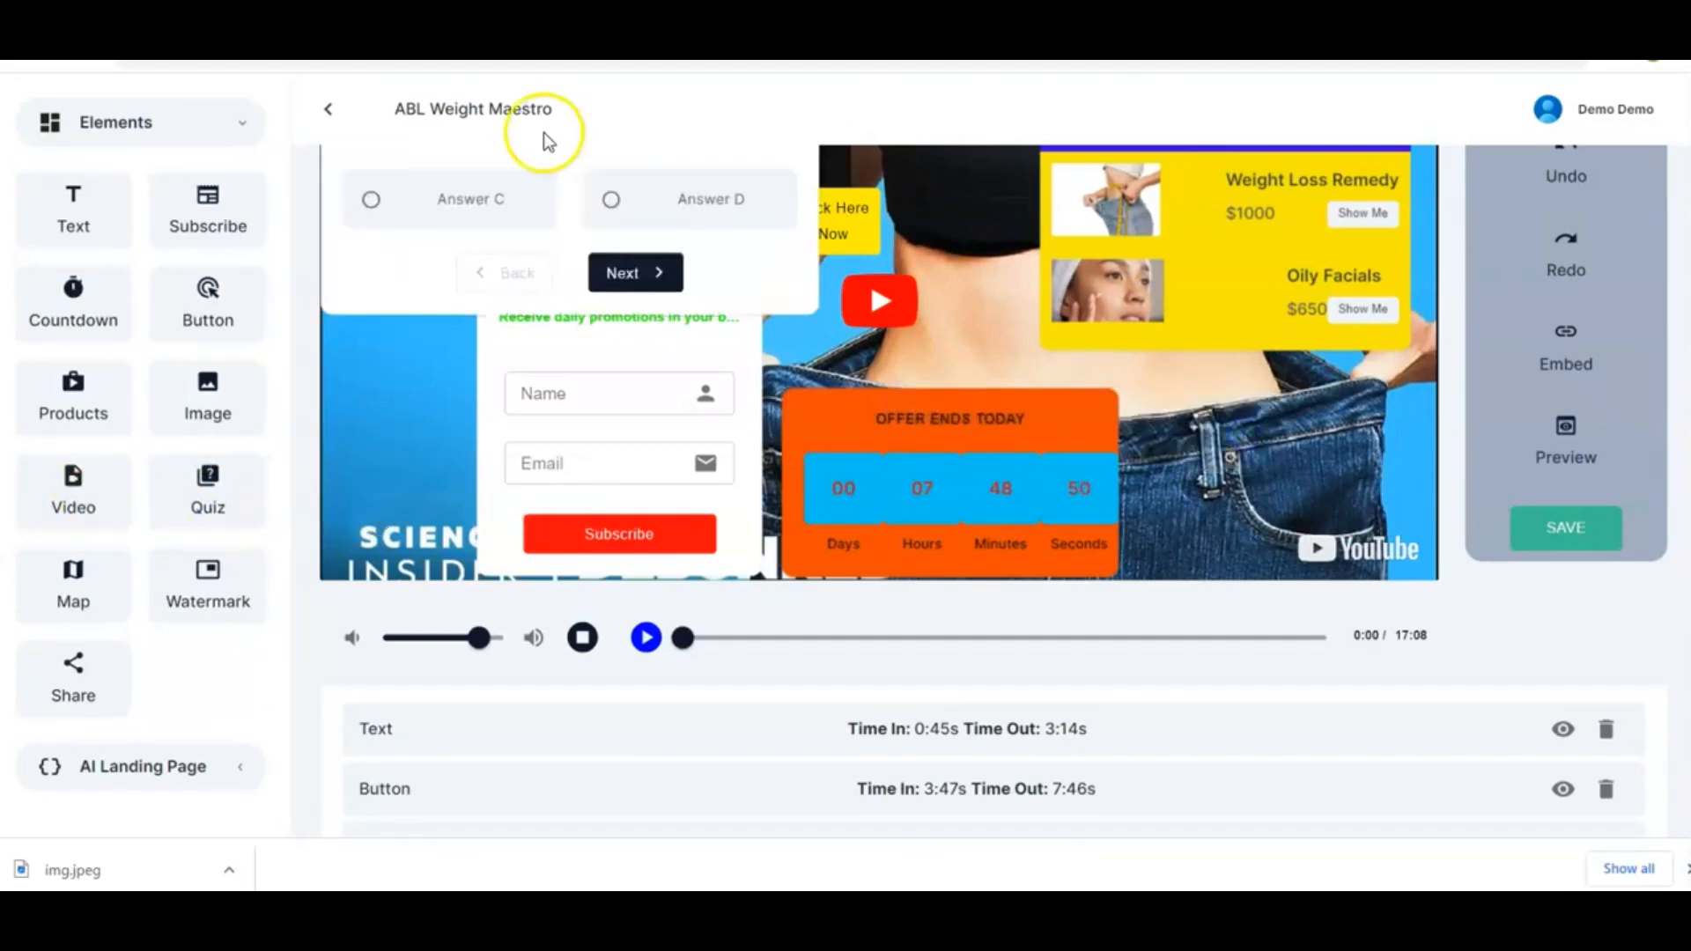
pyautogui.moveTo(567, 234); pyautogui.dragTo(540, 540)
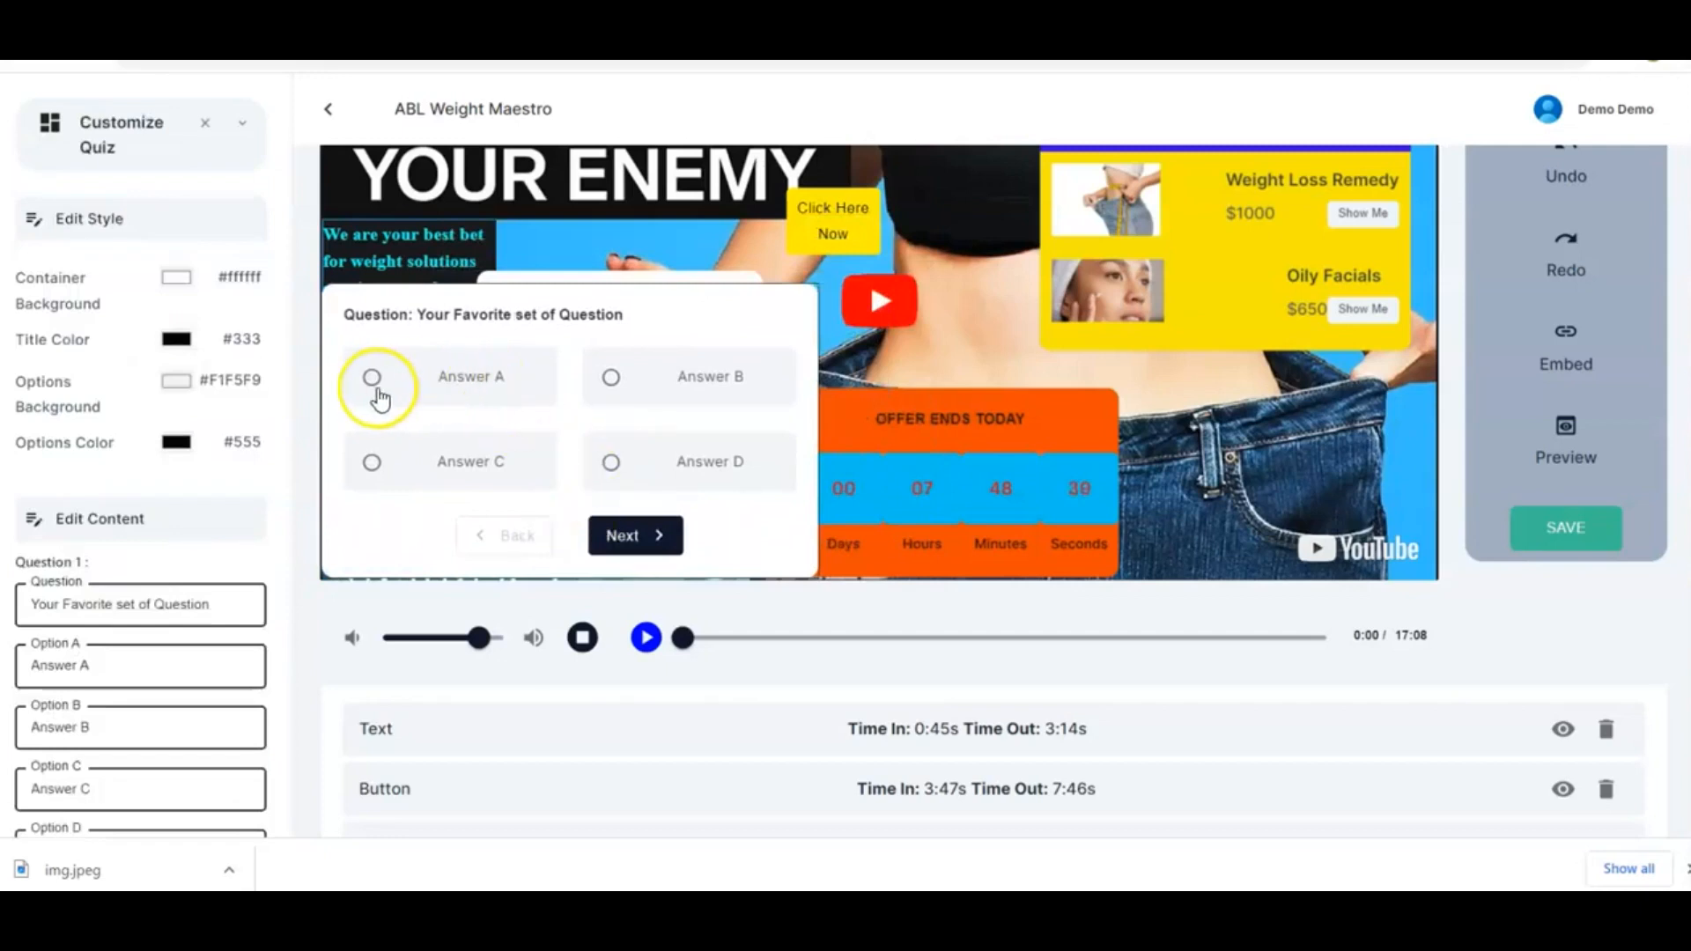
# Set the quiz container background colour to #48f609 using the colour picker
pyautogui.click(172, 276)
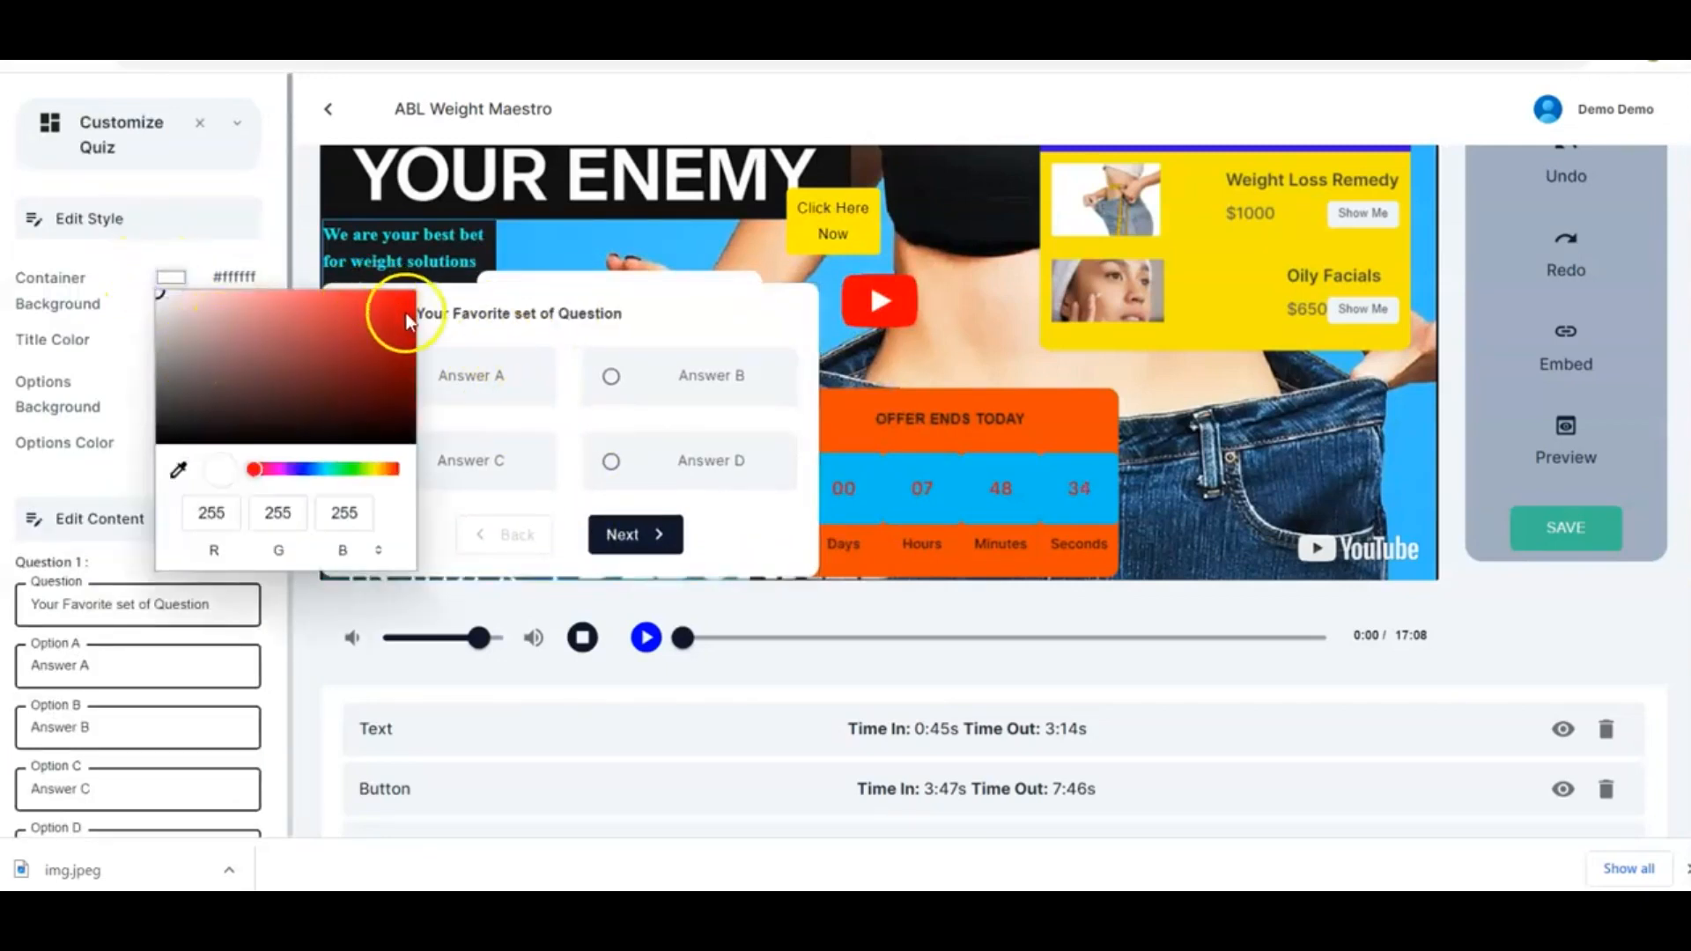
pyautogui.moveTo(347, 468); pyautogui.dragTo(380, 472)
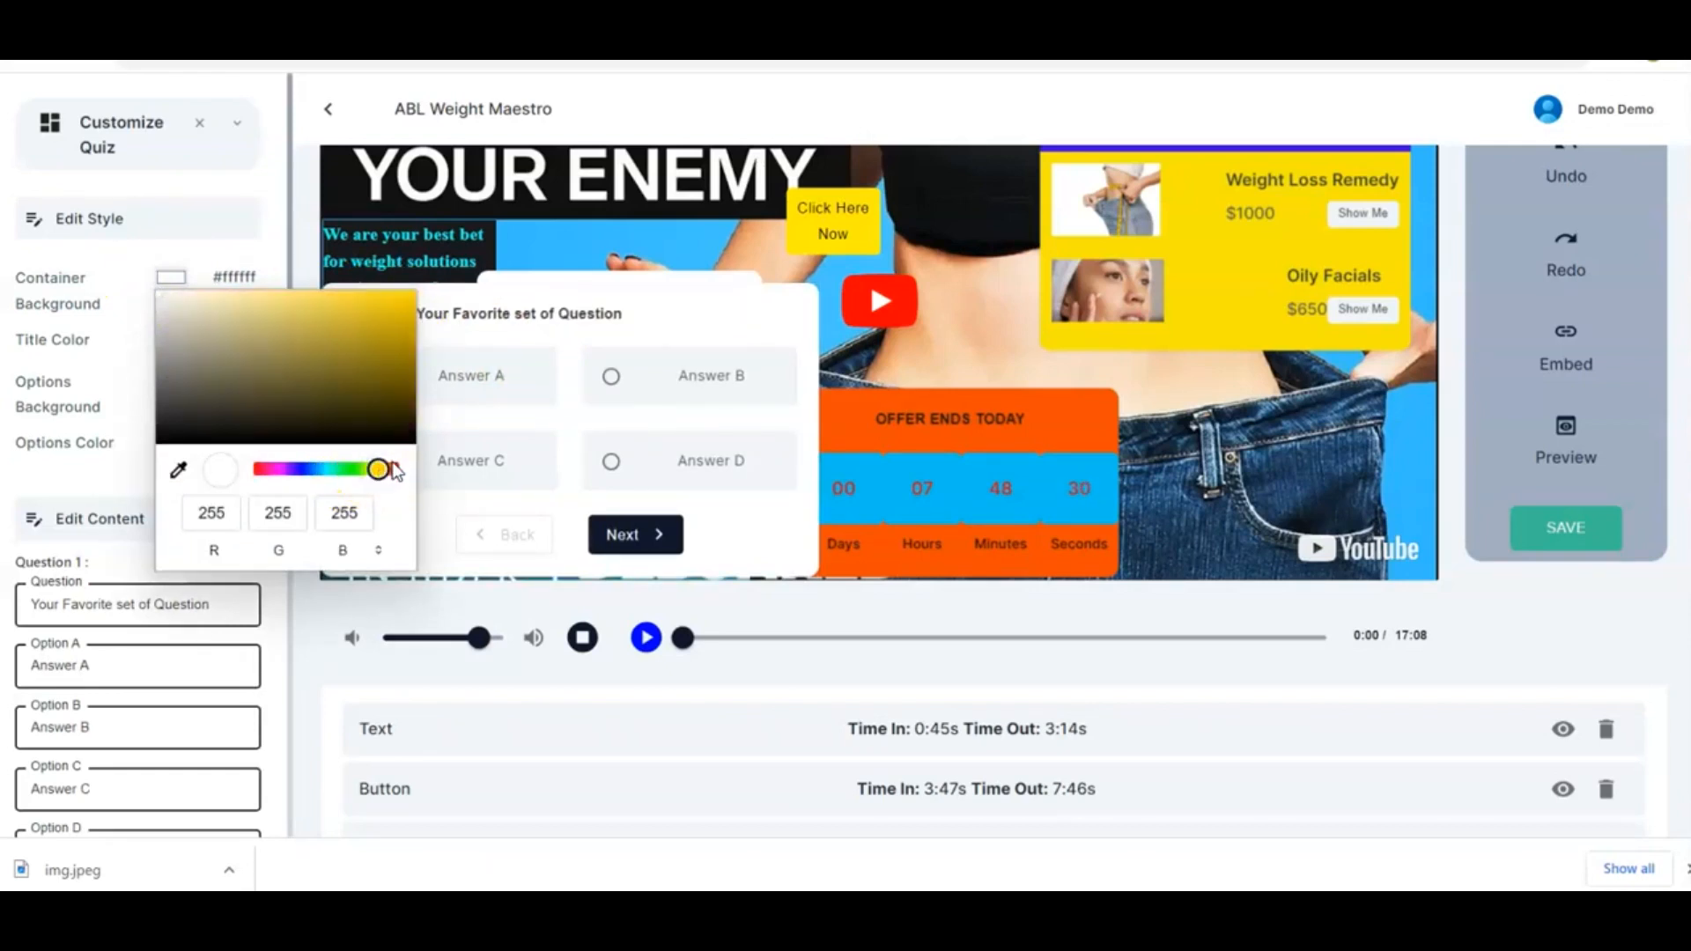
pyautogui.click(395, 470)
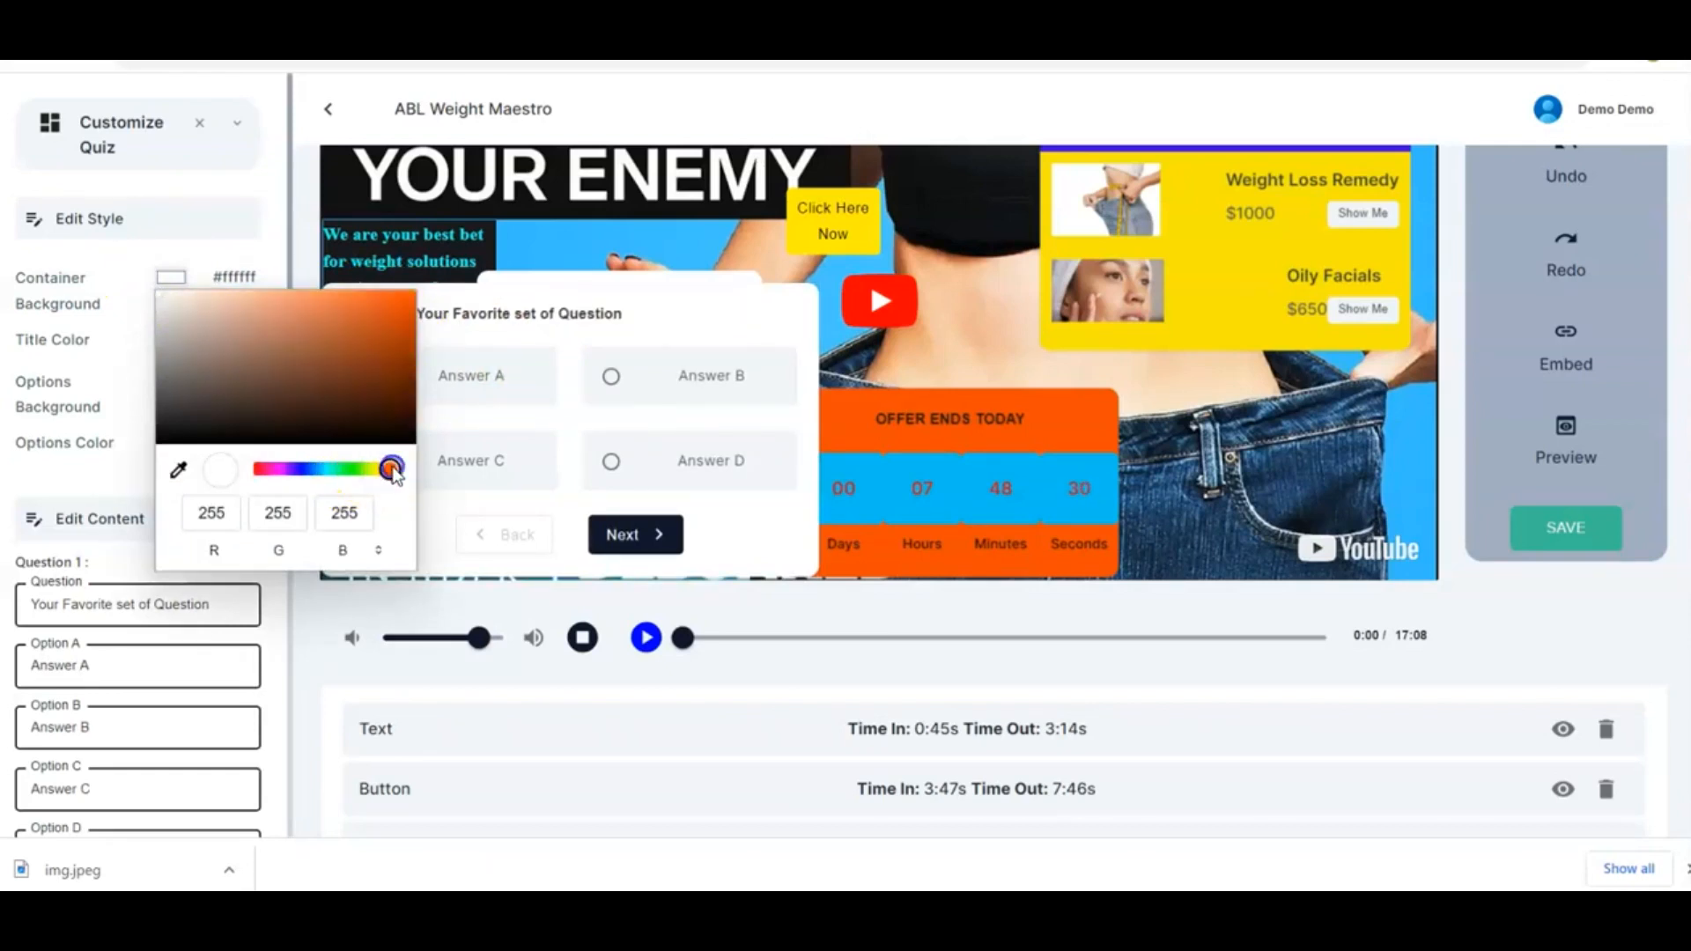
pyautogui.click(305, 298)
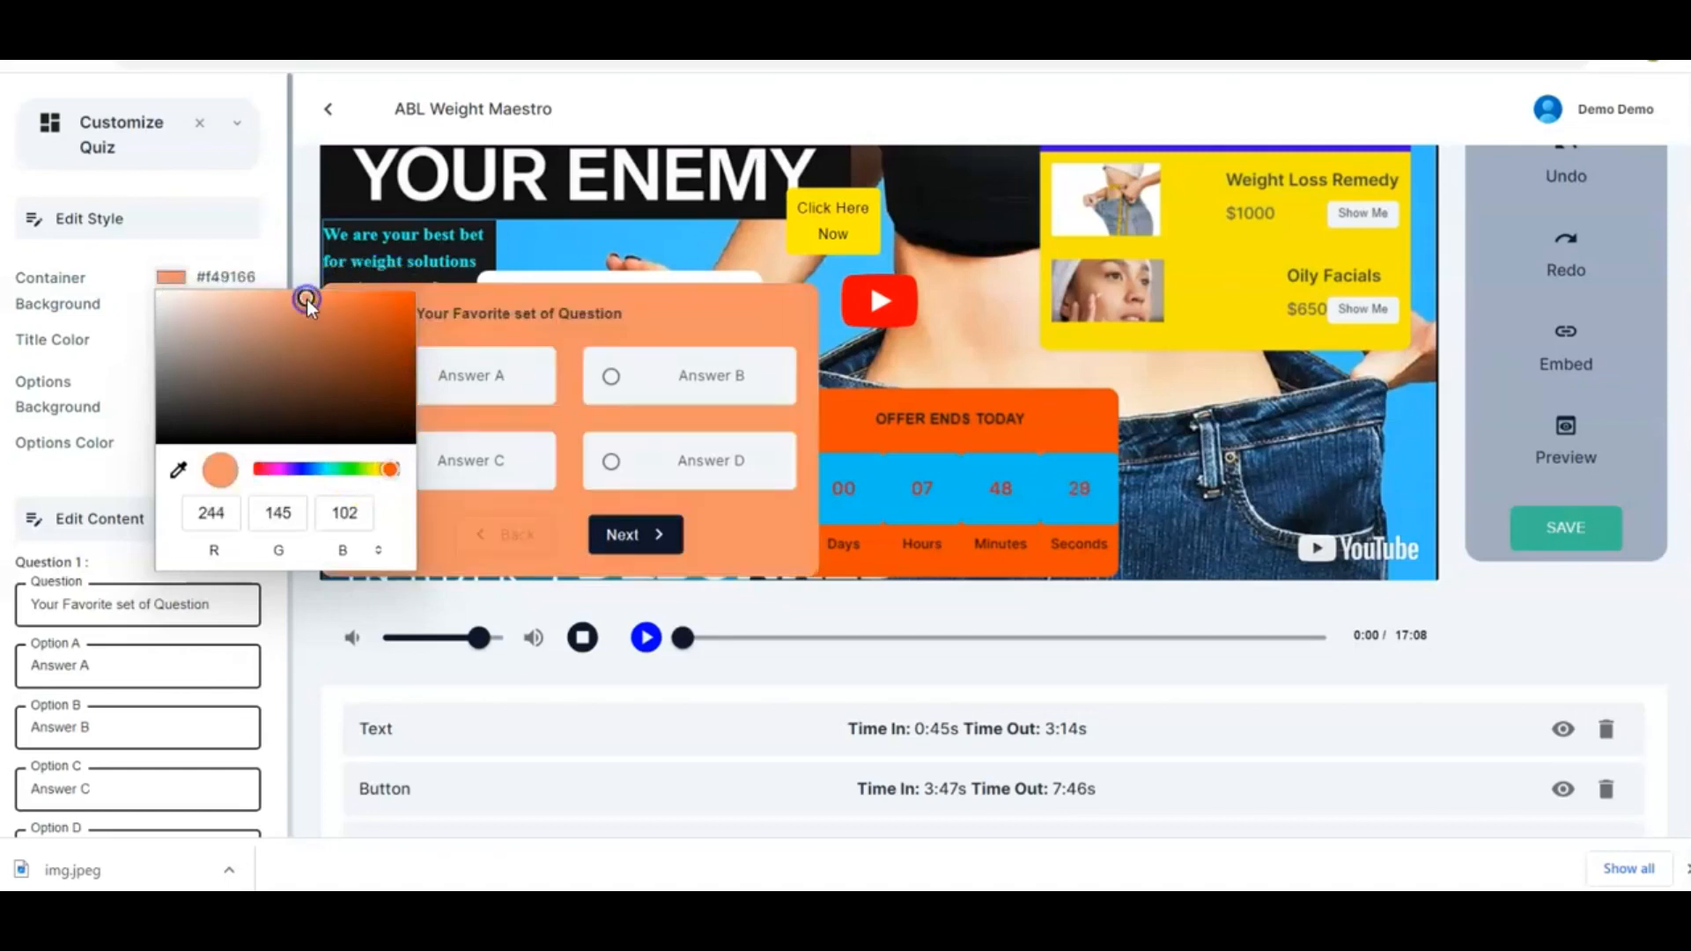
pyautogui.click(363, 299)
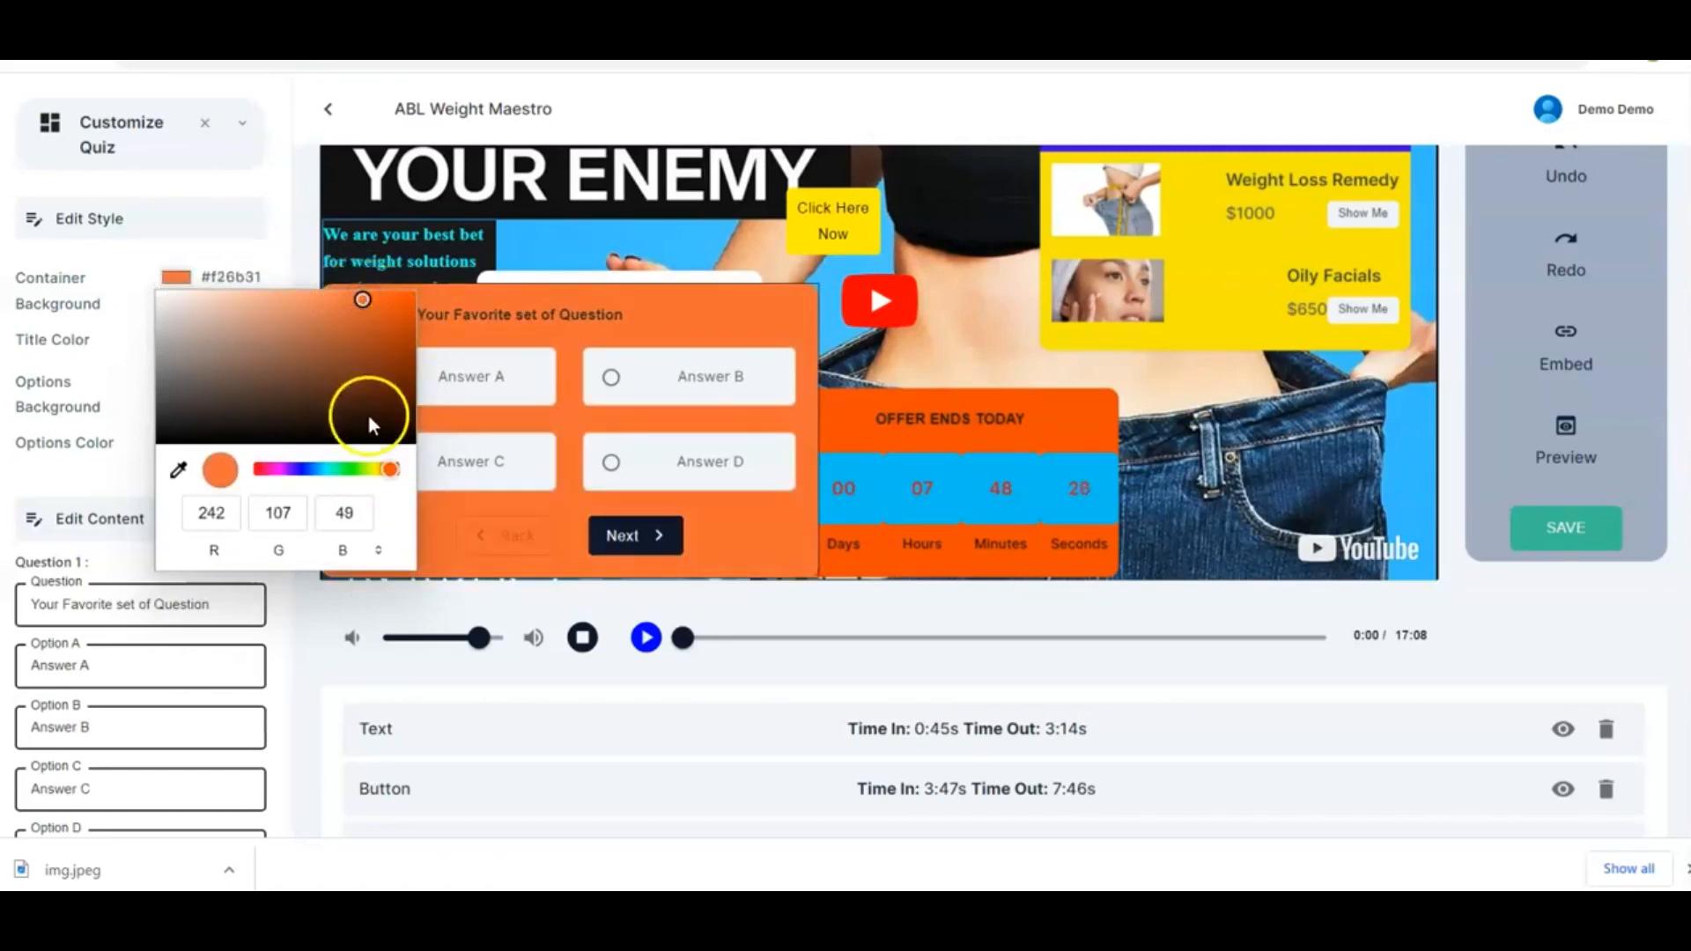
pyautogui.click(358, 472)
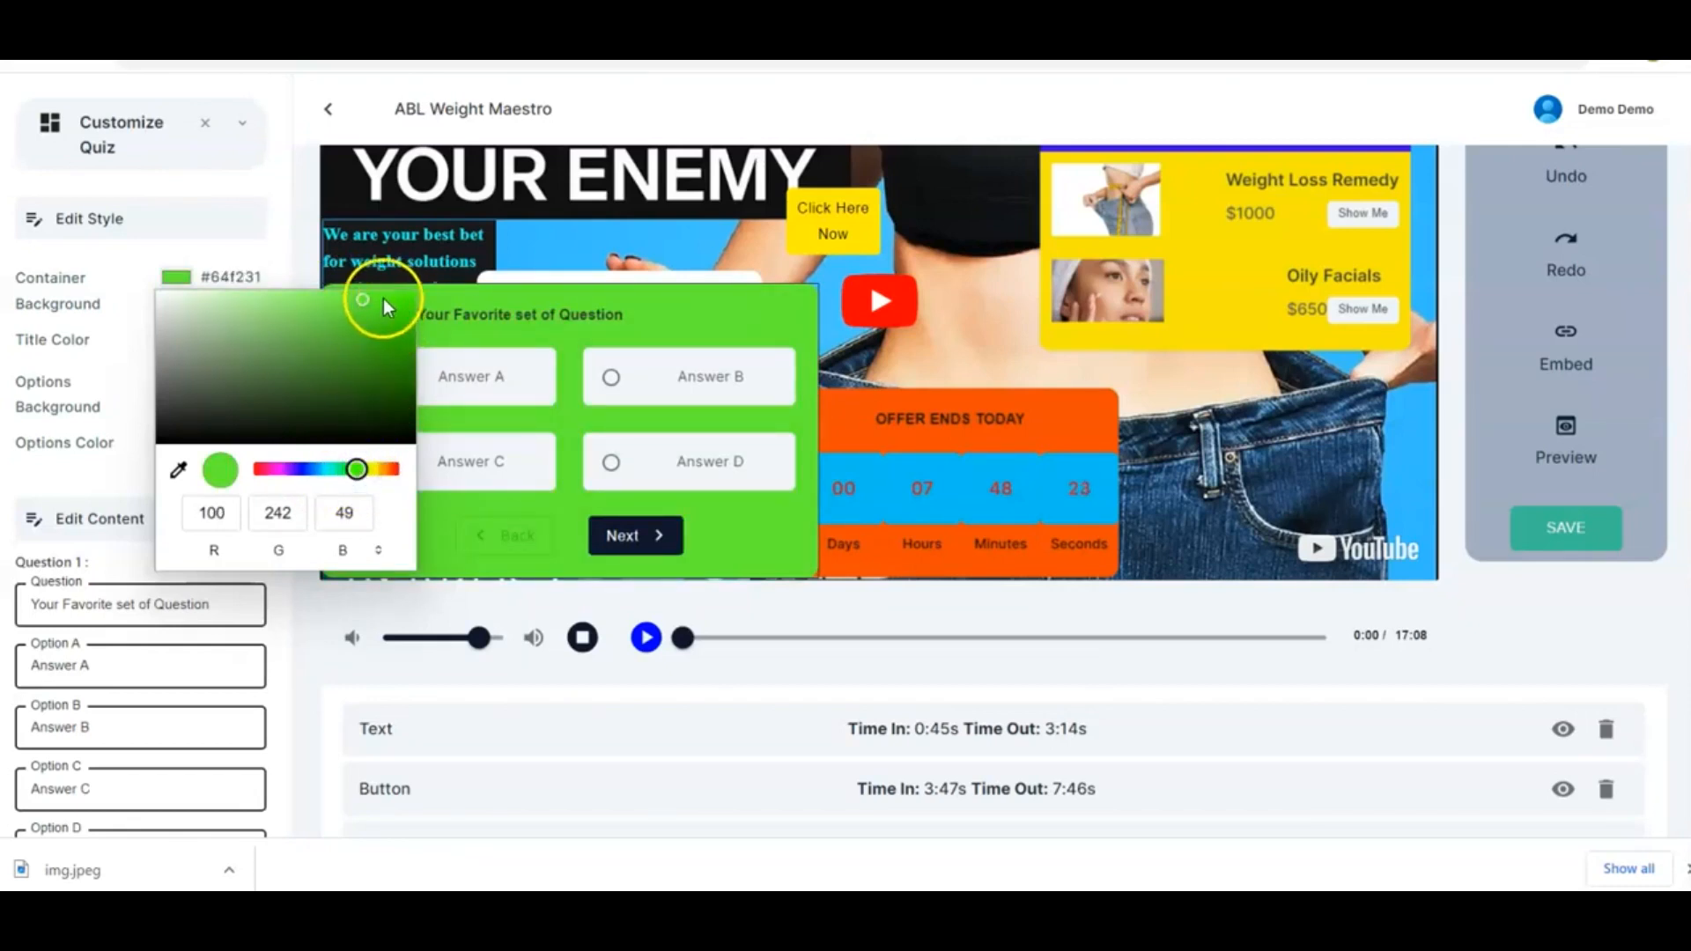
pyautogui.click(405, 354)
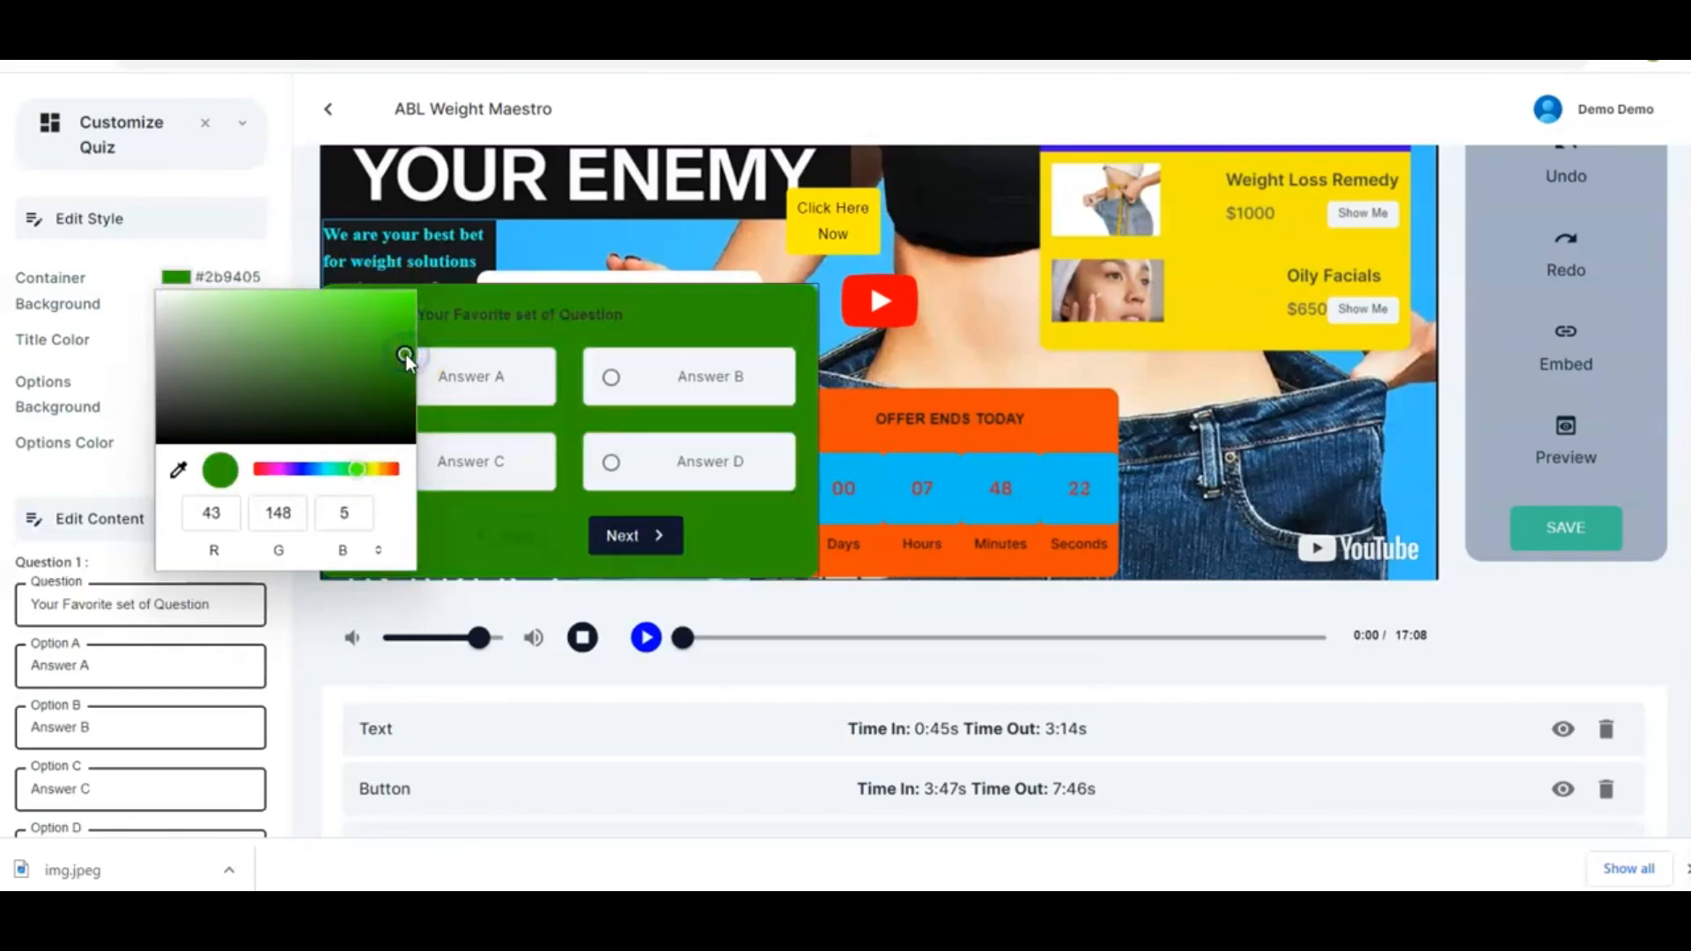
pyautogui.click(403, 299)
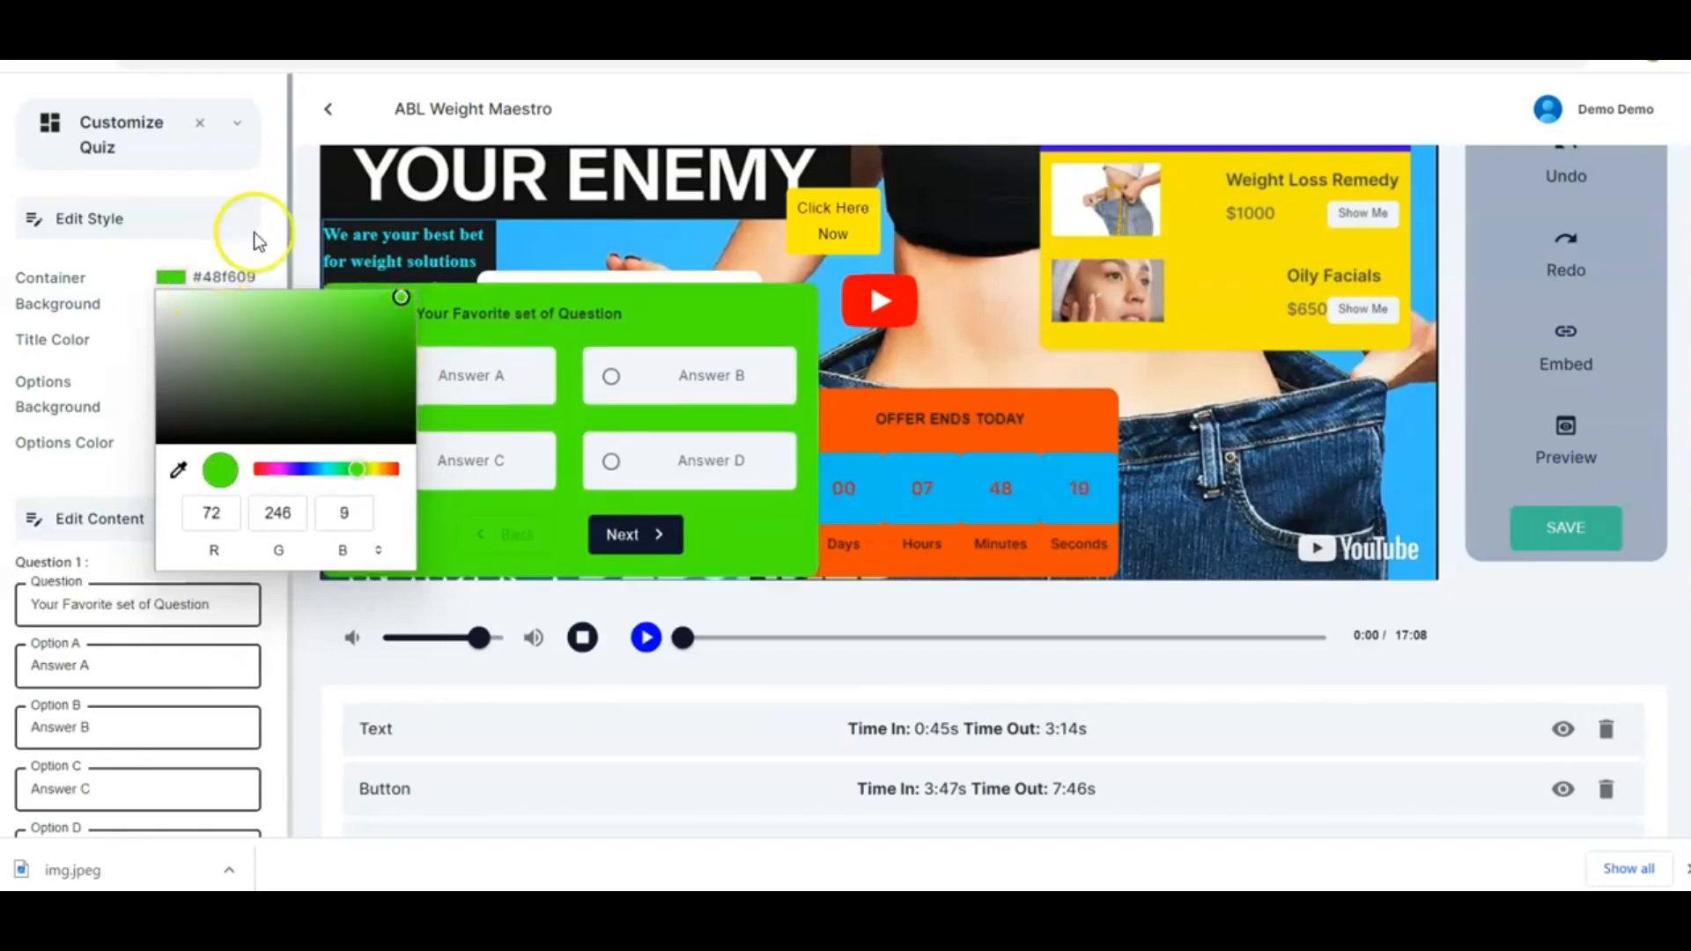
pyautogui.moveTo(280, 234); pyautogui.dragTo(174, 343)
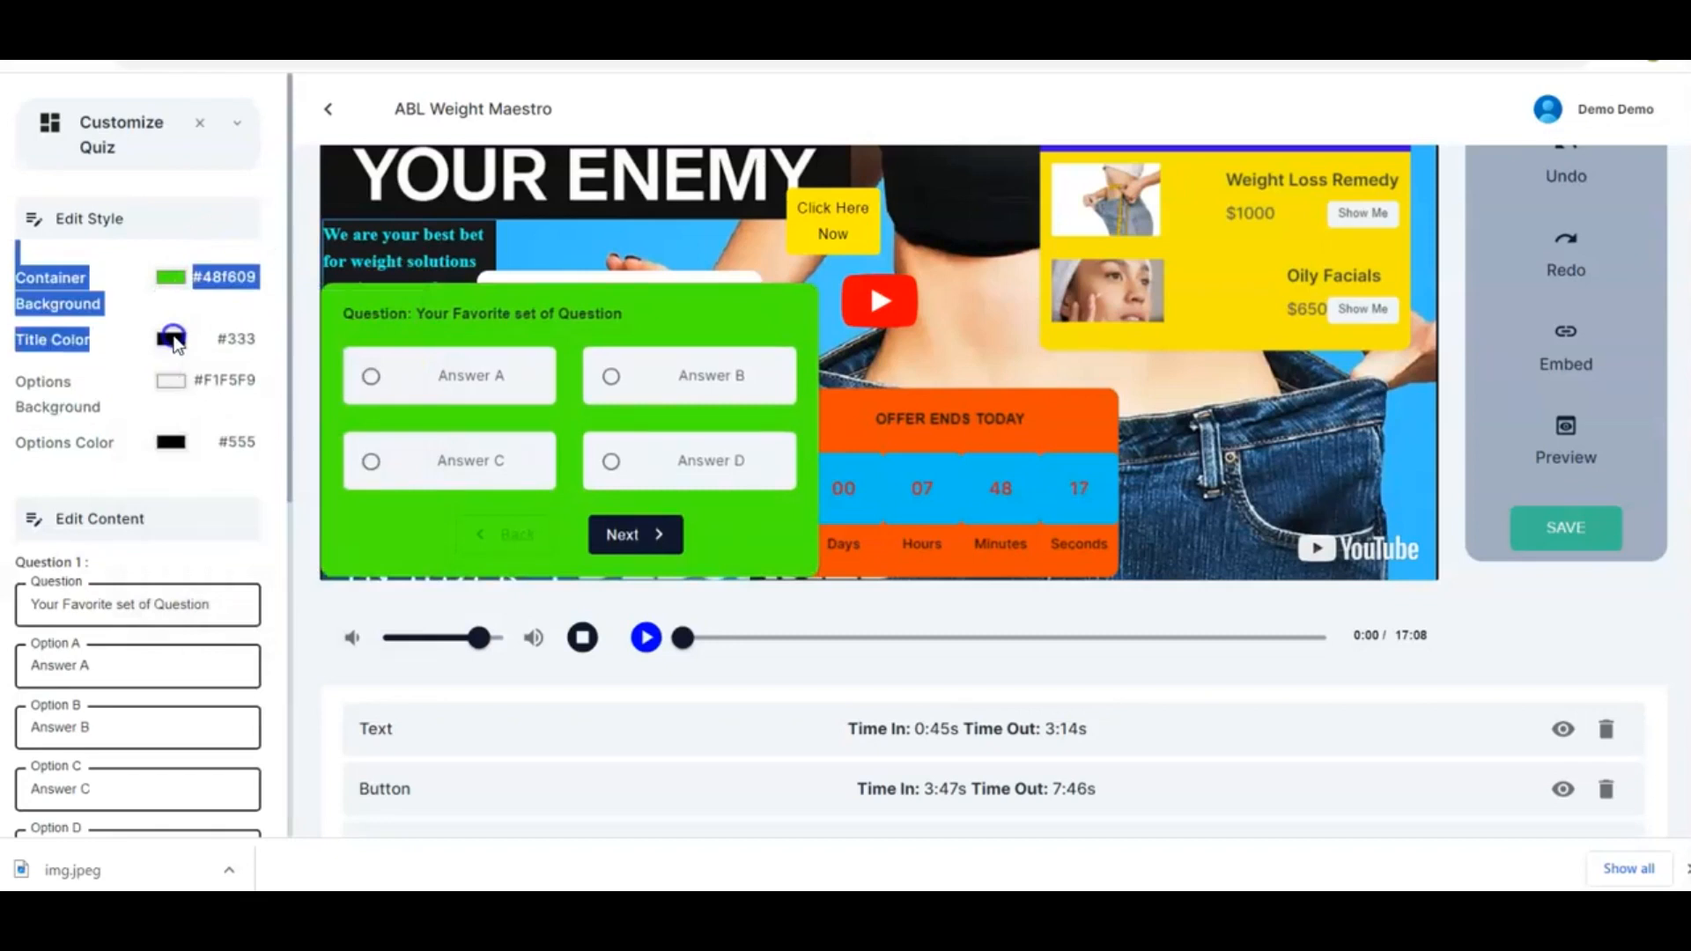
# Set the quiz options text colour to blue #2c03fc
pyautogui.click(173, 340)
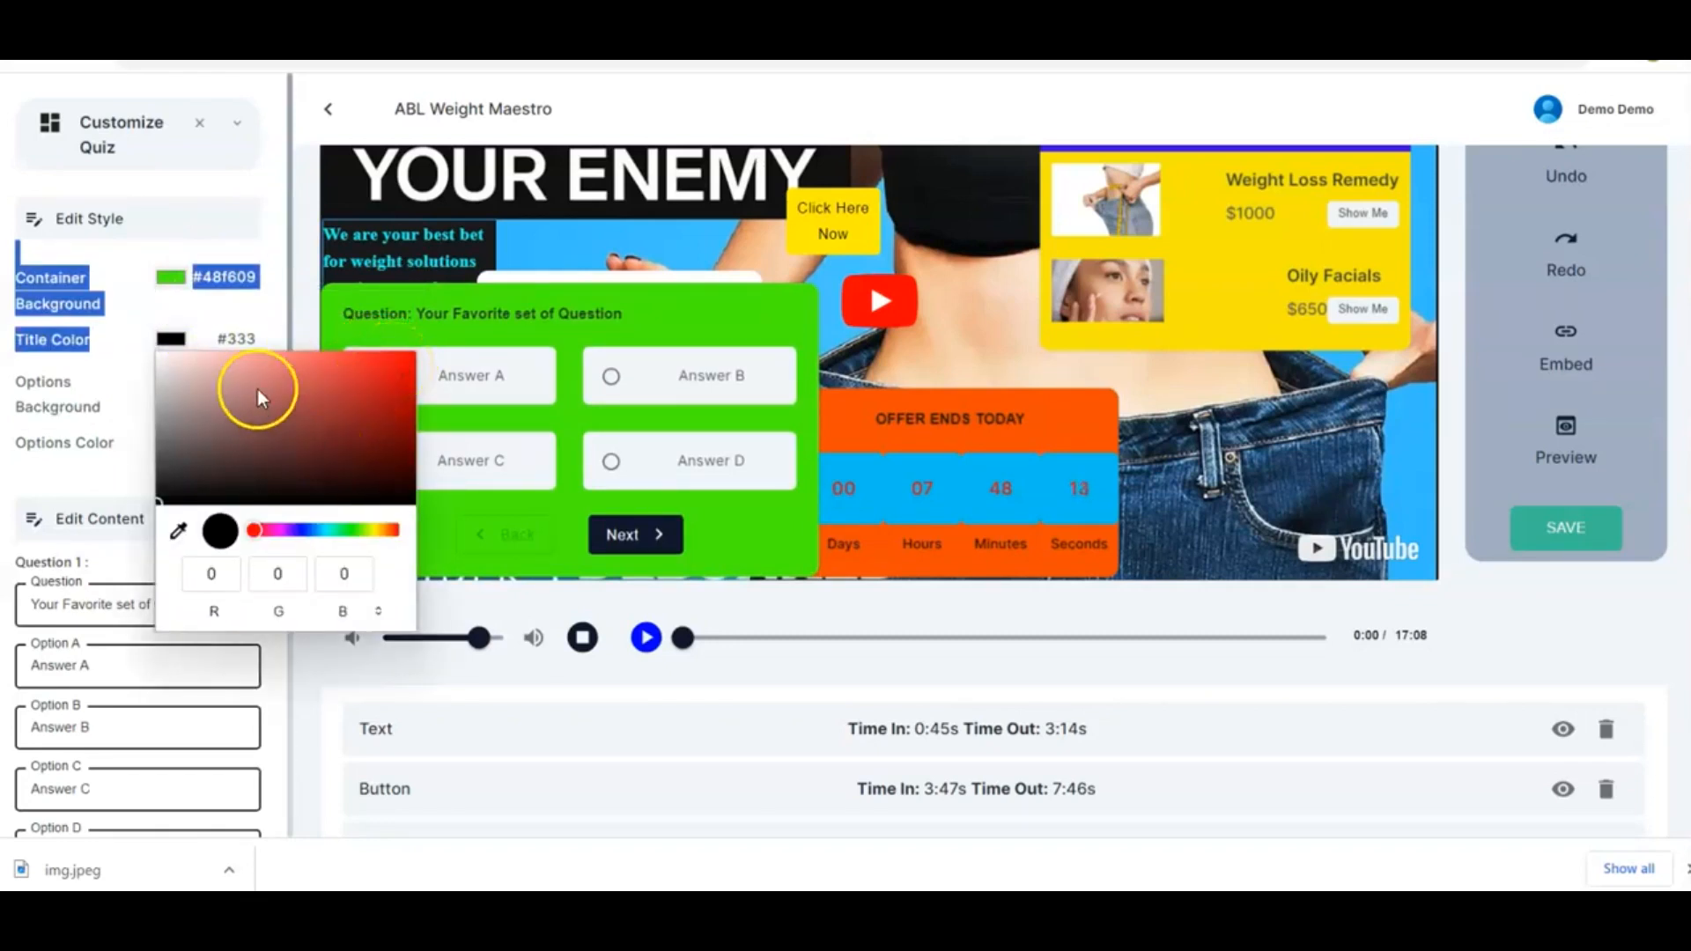
pyautogui.click(284, 315)
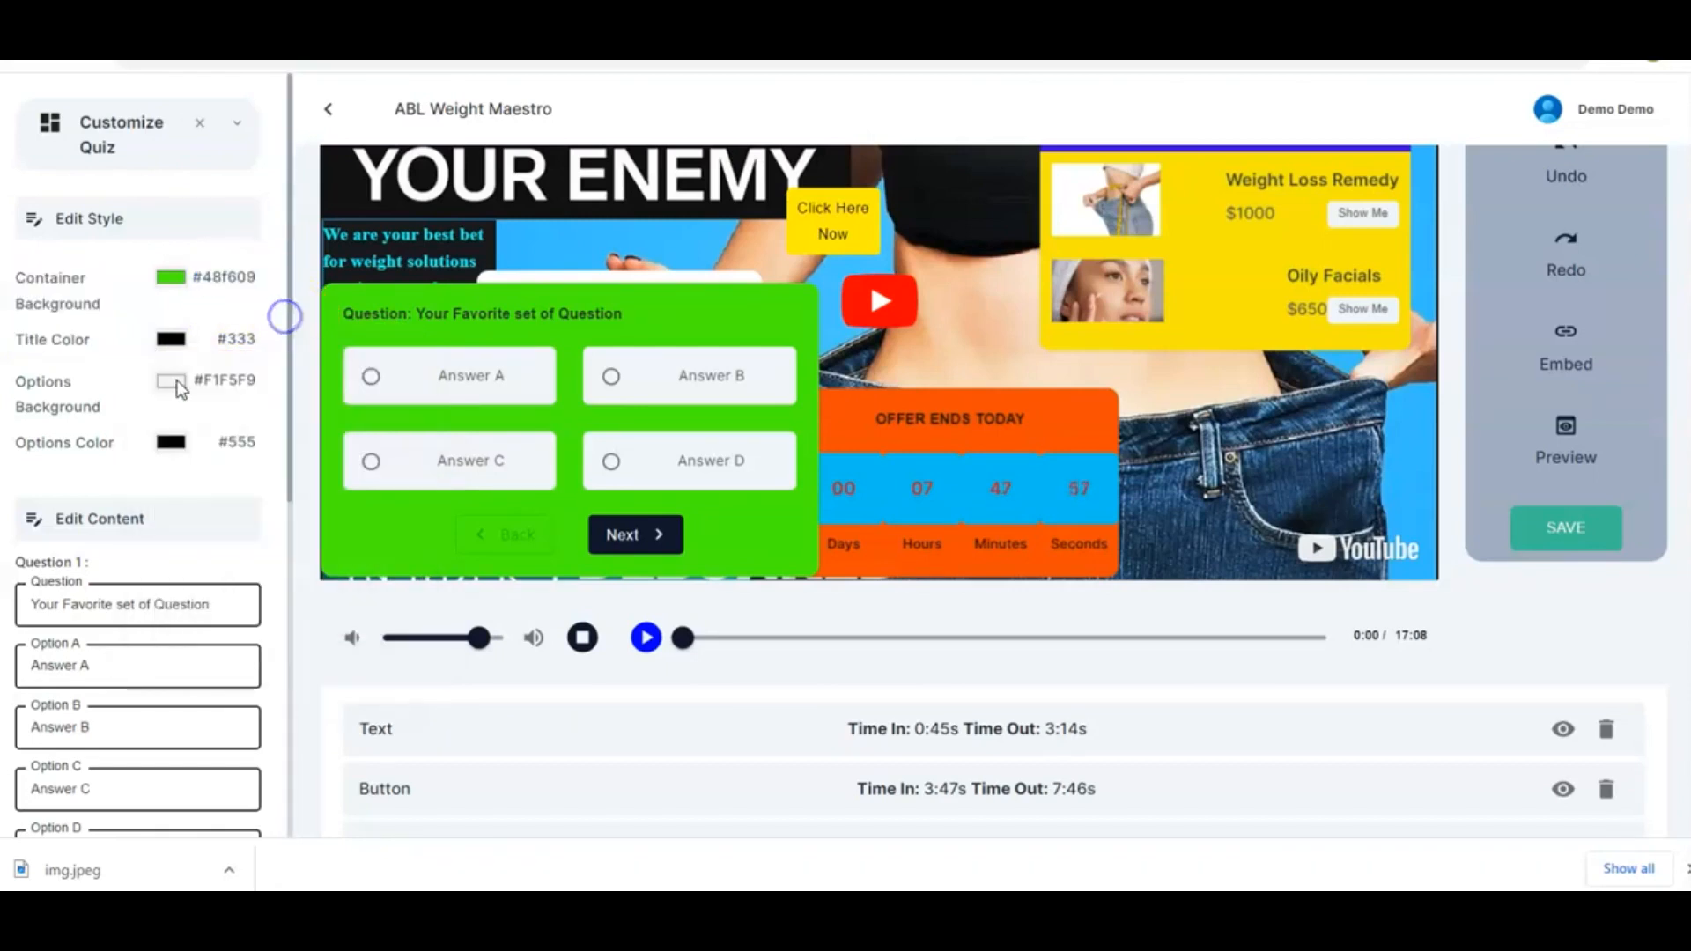
pyautogui.click(172, 443)
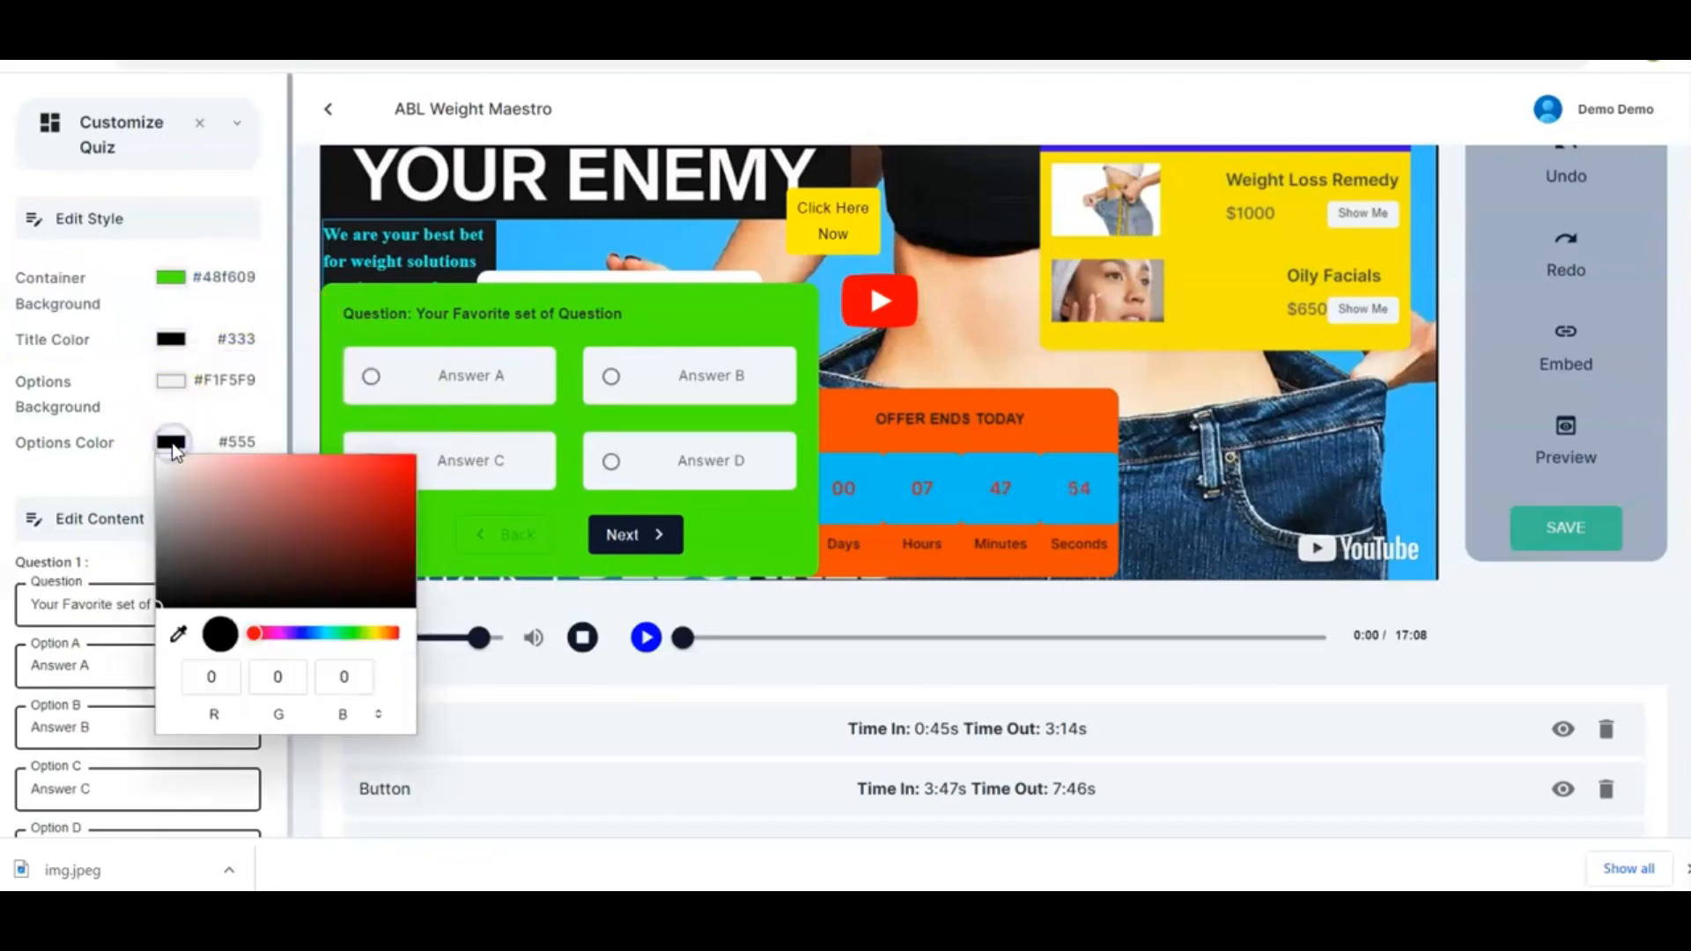
pyautogui.click(400, 468)
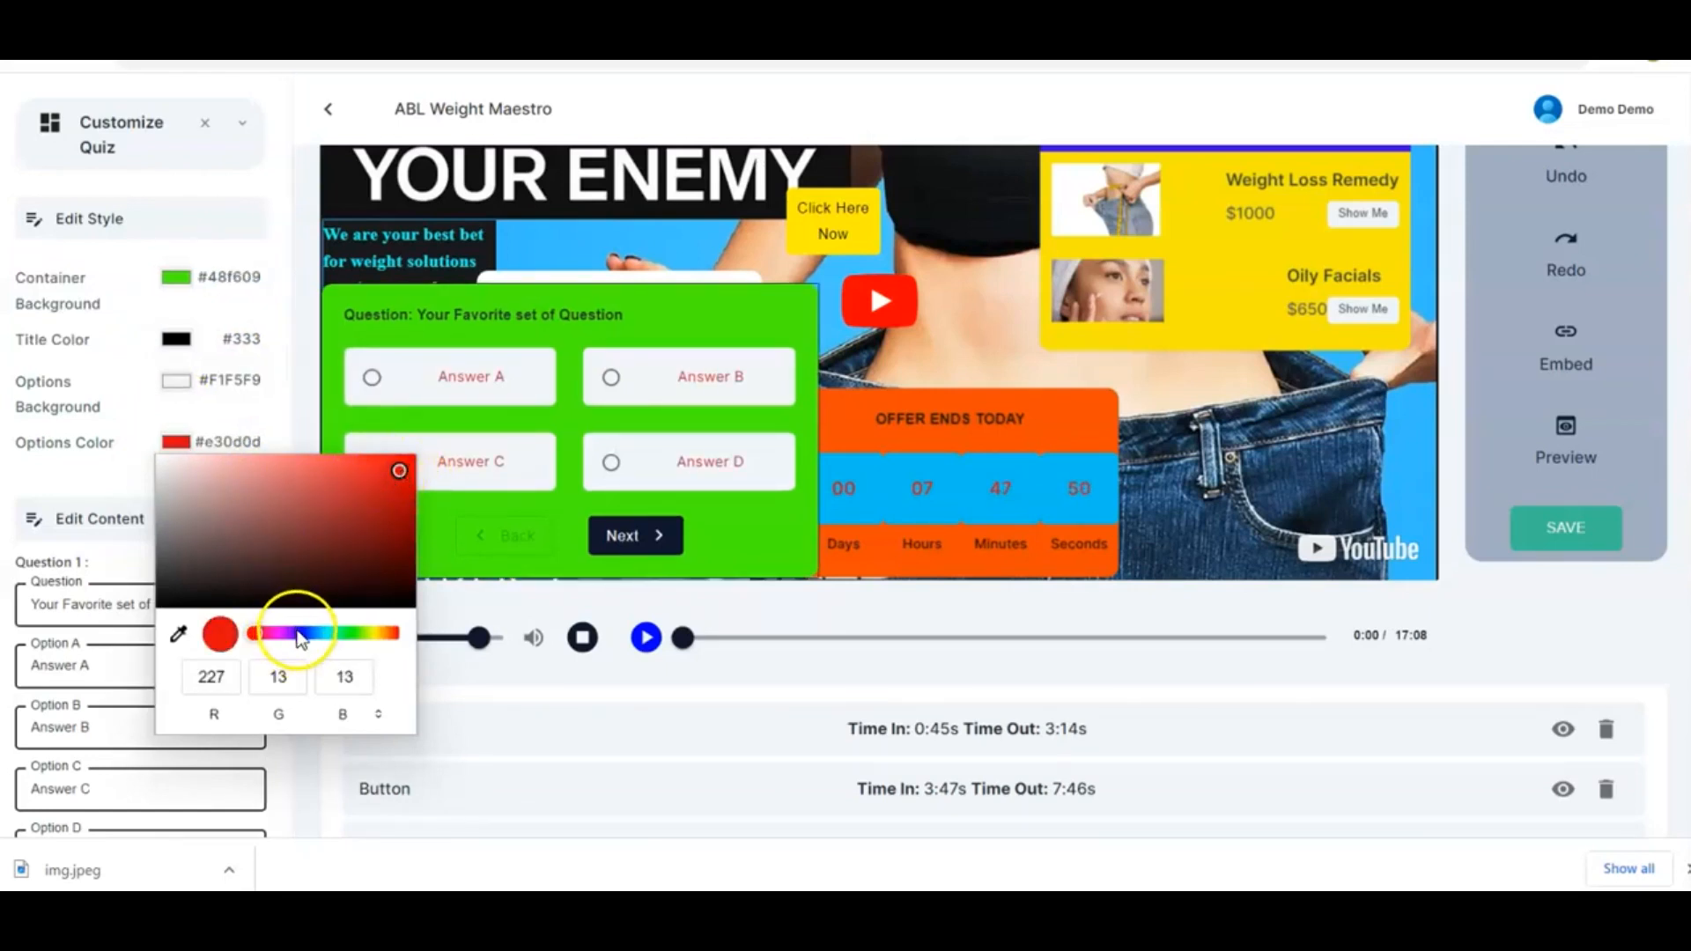
pyautogui.click(298, 633)
pyautogui.click(403, 471)
pyautogui.click(411, 458)
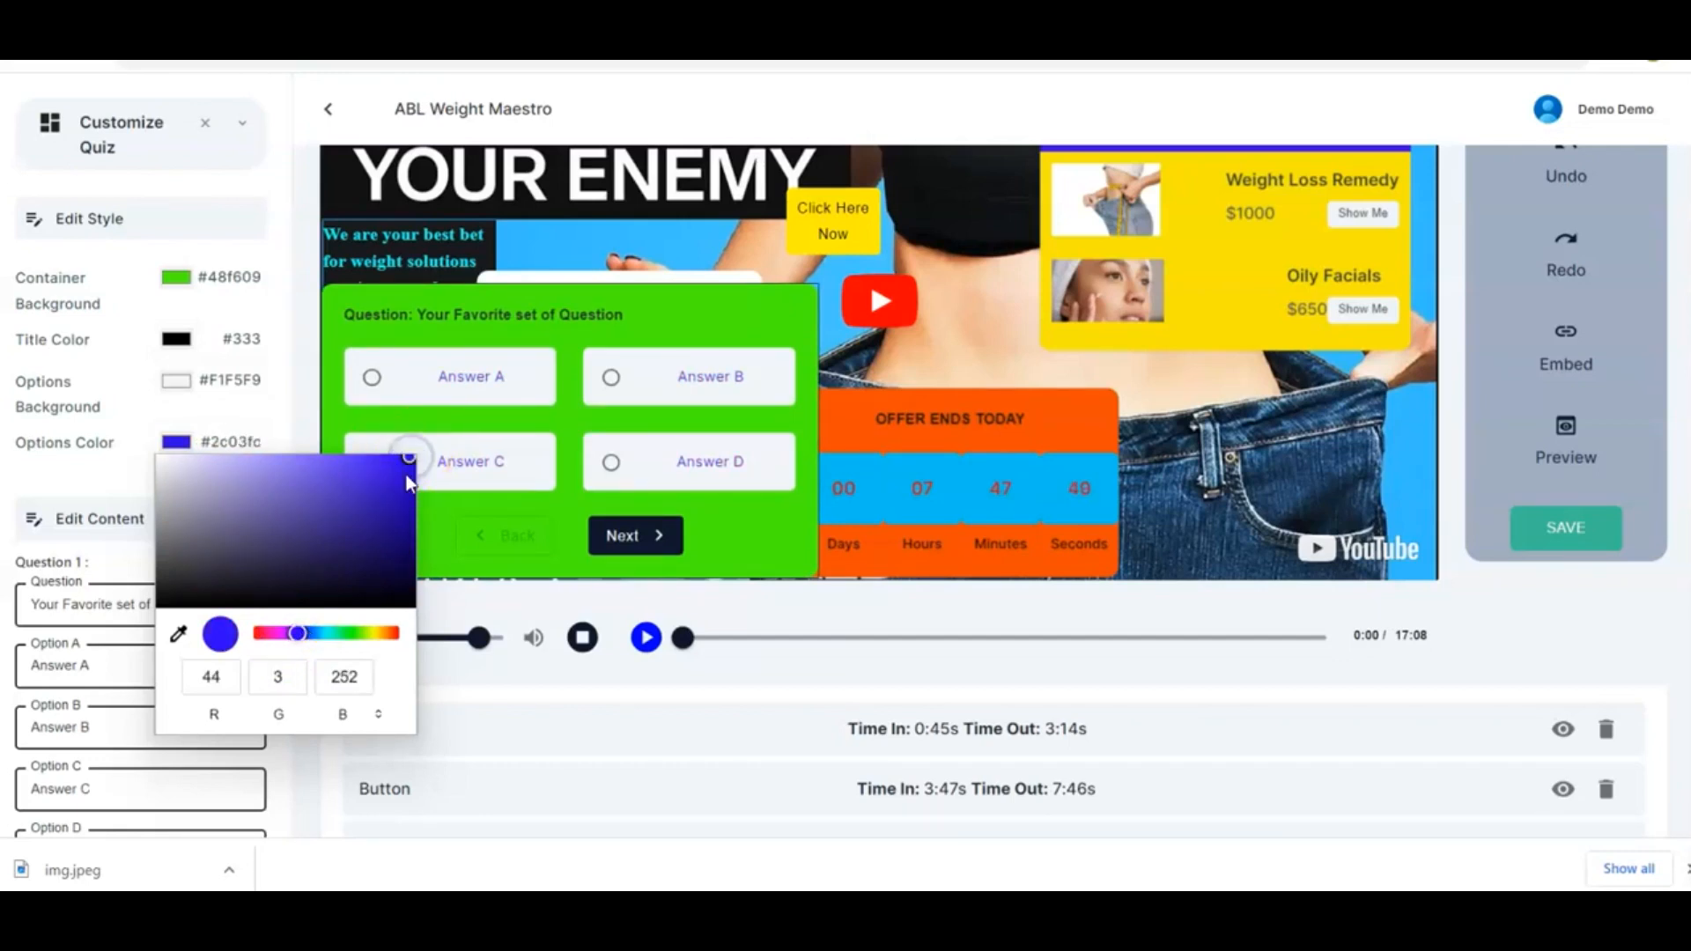
pyautogui.click(283, 398)
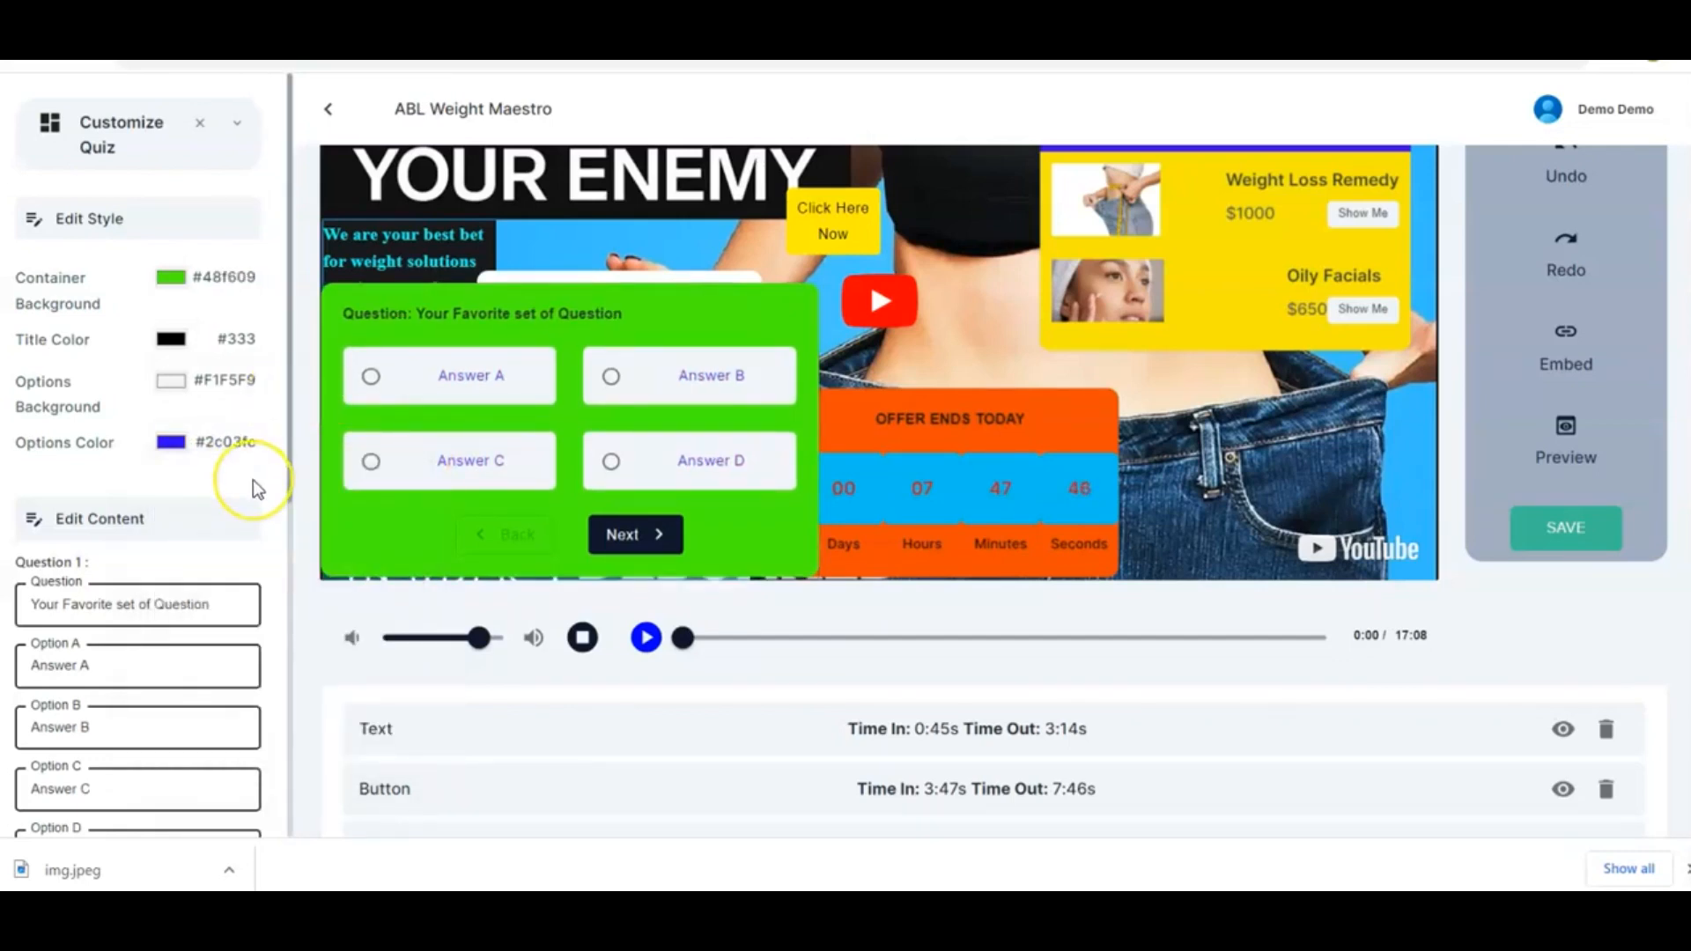
# Enter the question "How Effective is Our Facial Cream for You?" with options Very Effective and Effective
pyautogui.scroll(-3, 253, 482)
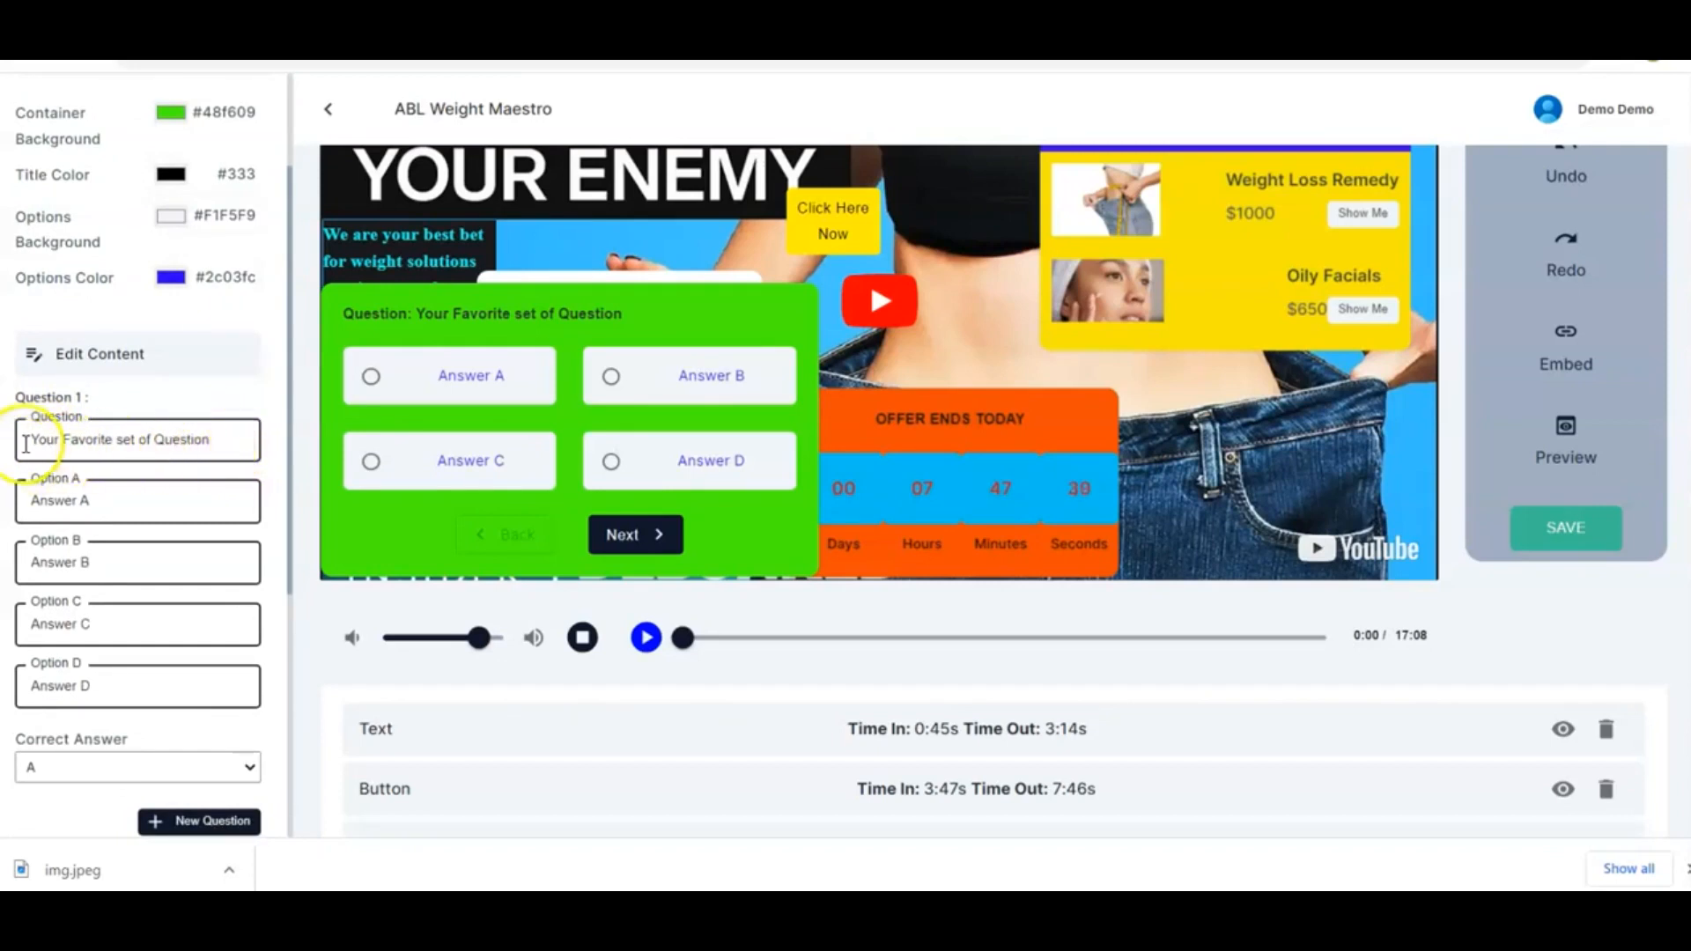
pyautogui.click(228, 435)
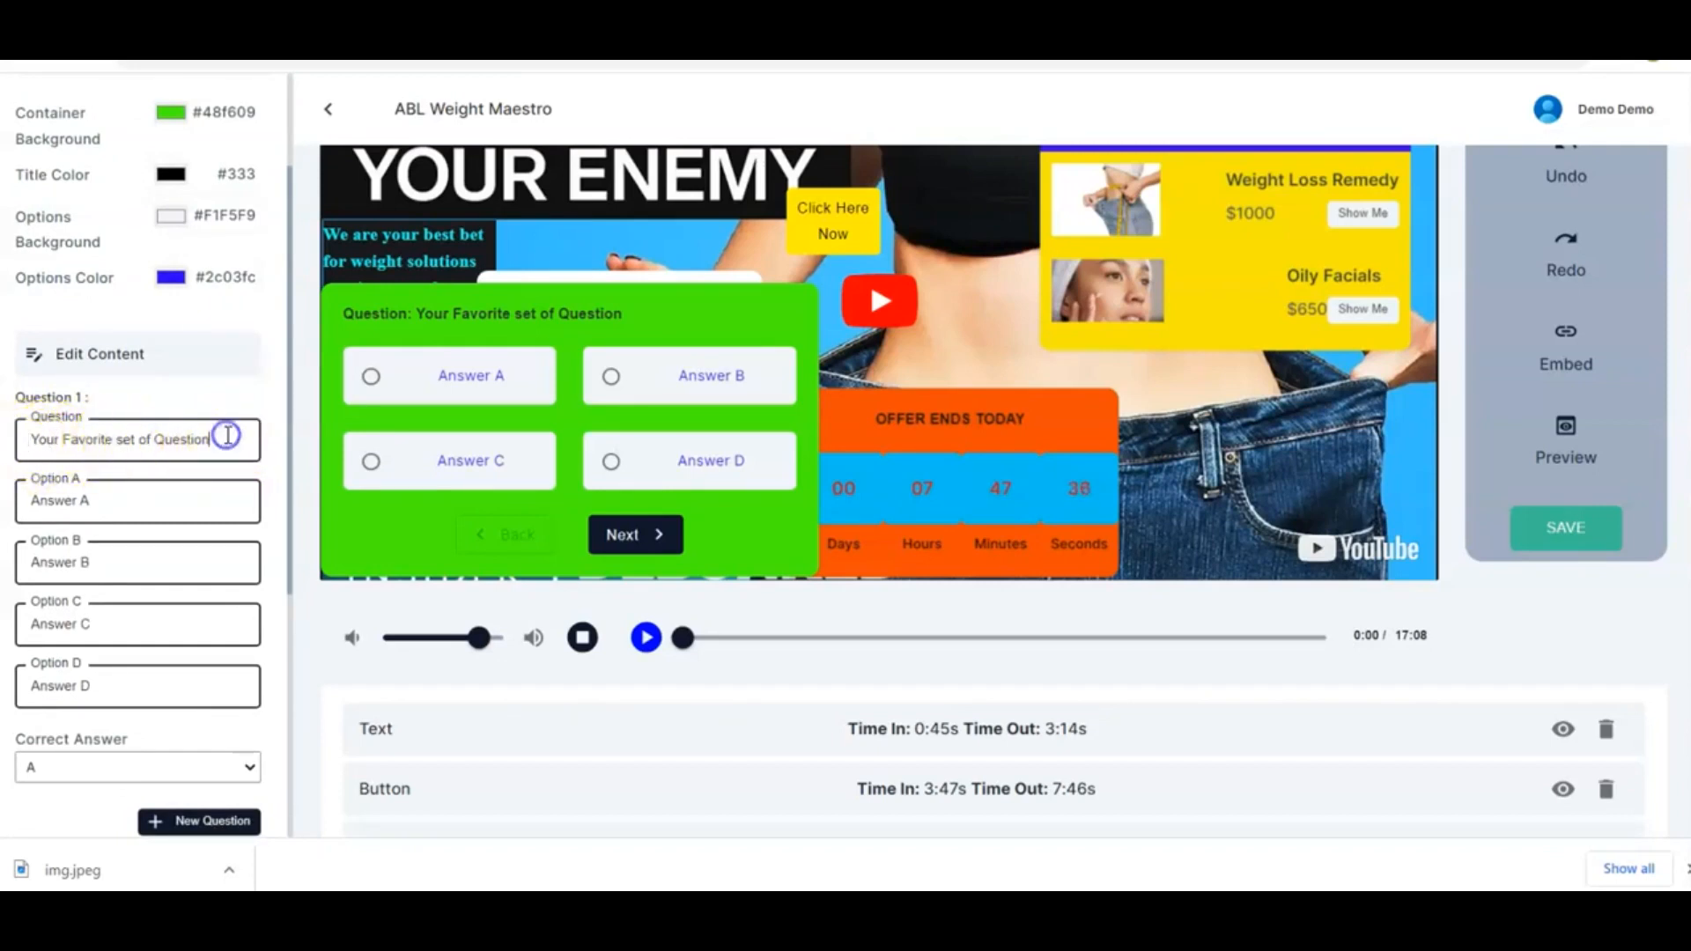
pyautogui.press('BackSpace')
pyautogui.press('BackSpace')
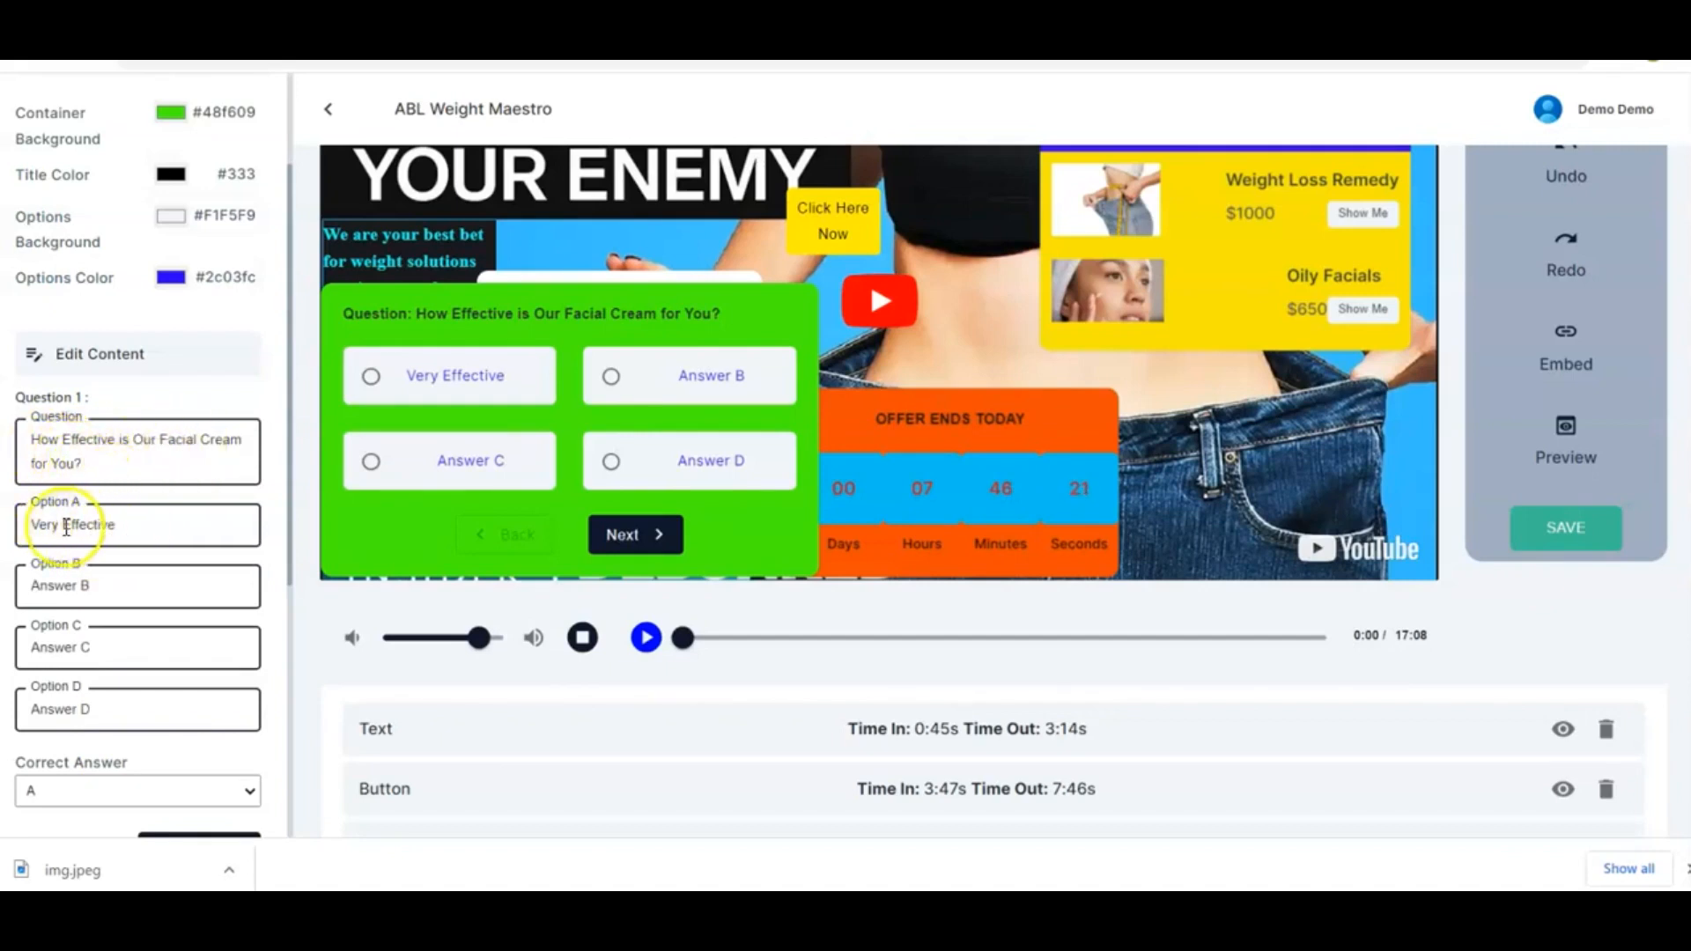
pyautogui.tripleClick(88, 586)
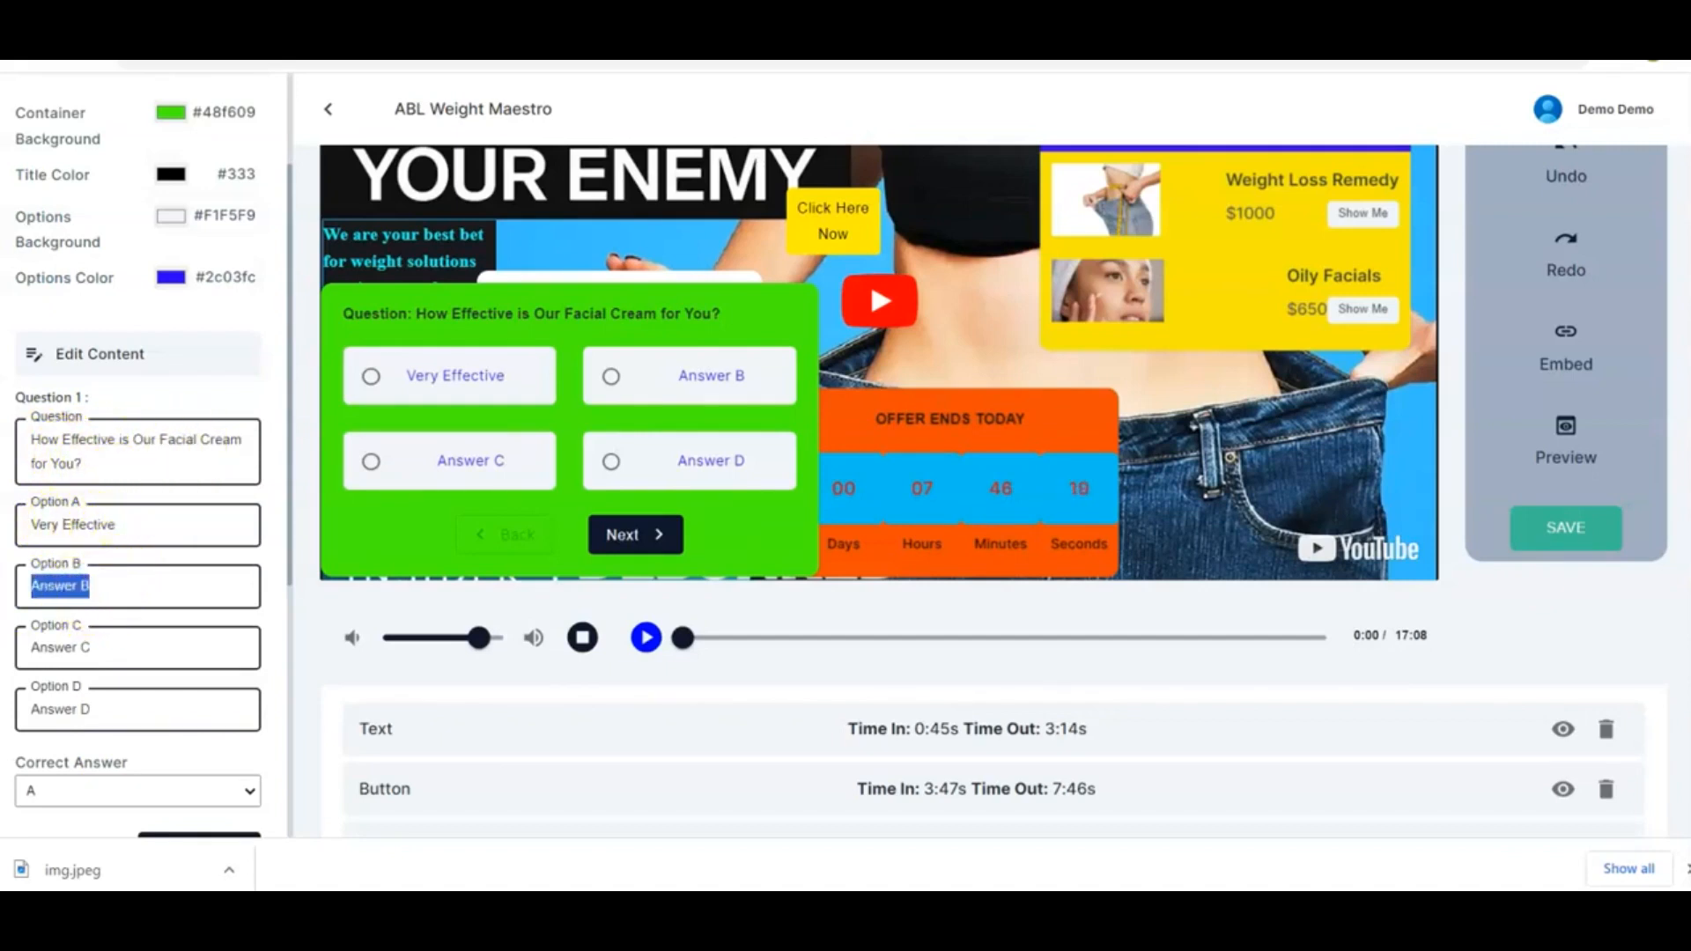
pyautogui.write('W')
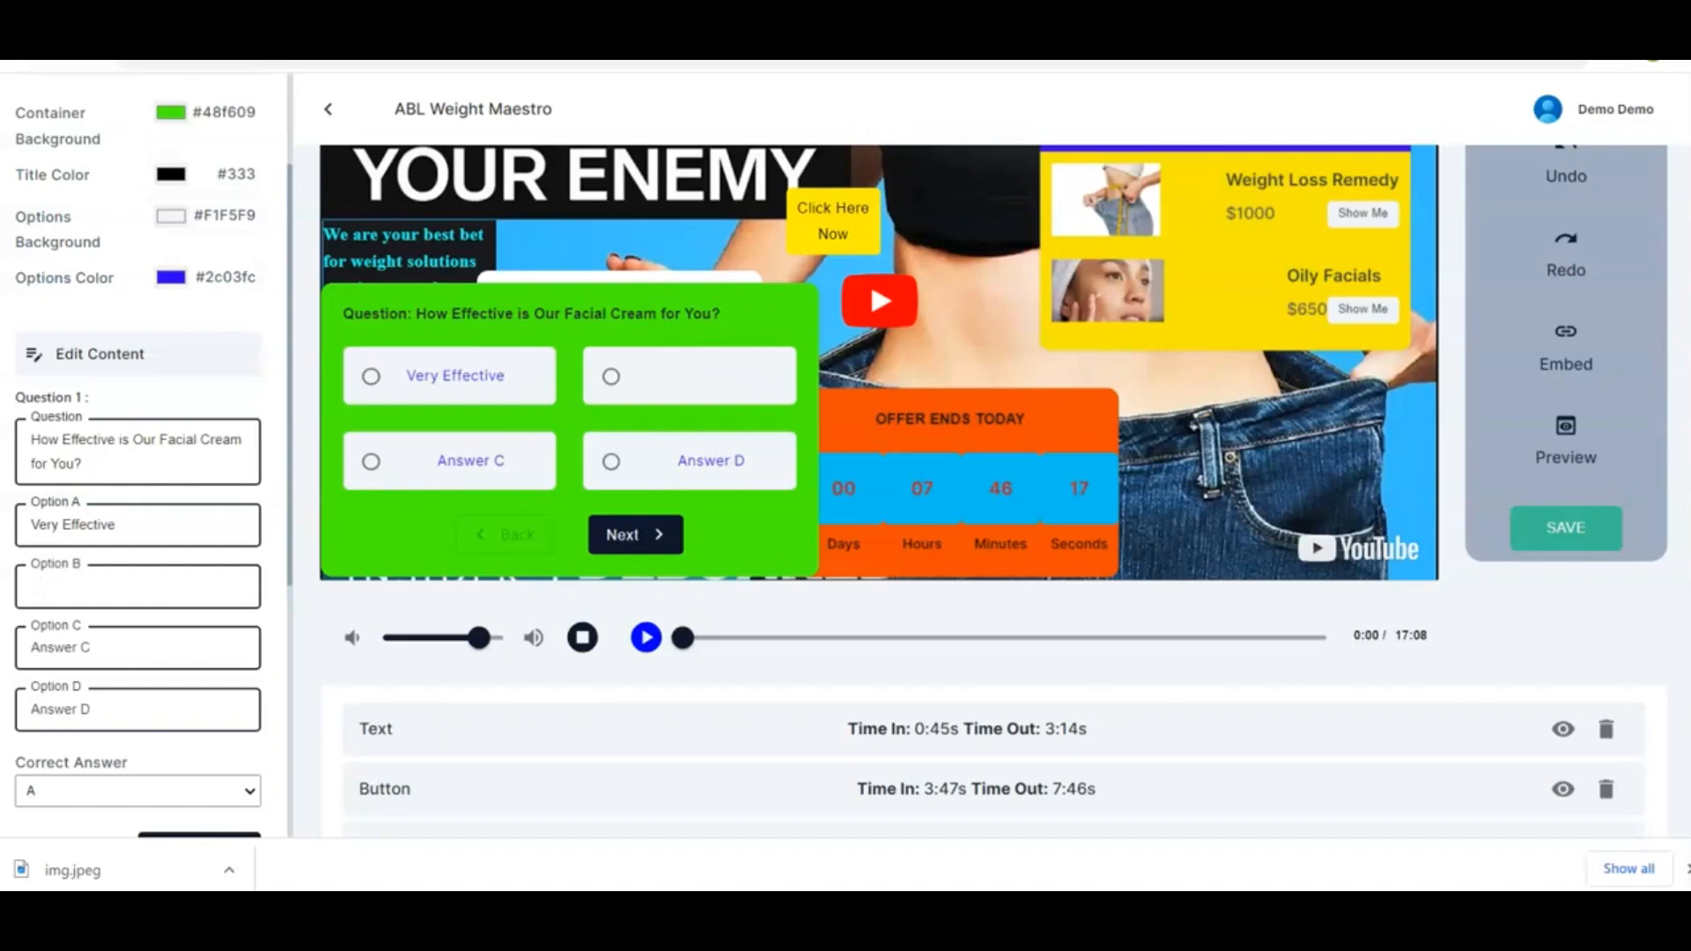
# Set quiz options C and D to Partially Effective and Neutral
pyautogui.moveTo(111, 644); pyautogui.dragTo(11, 656)
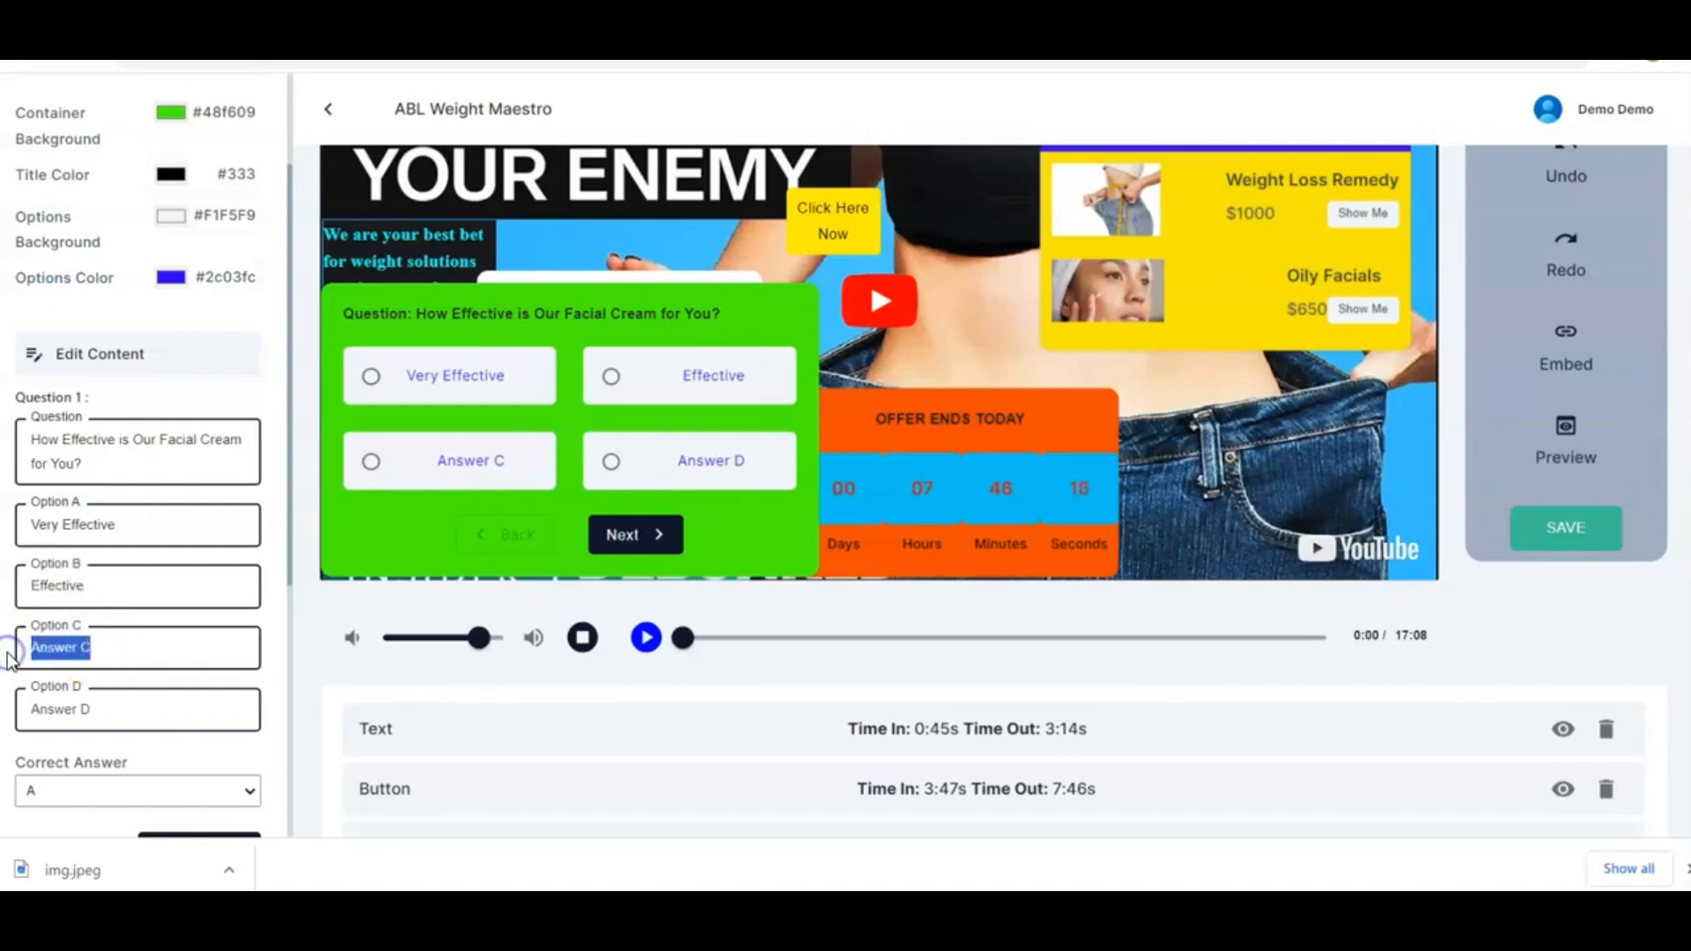
pyautogui.write('H')
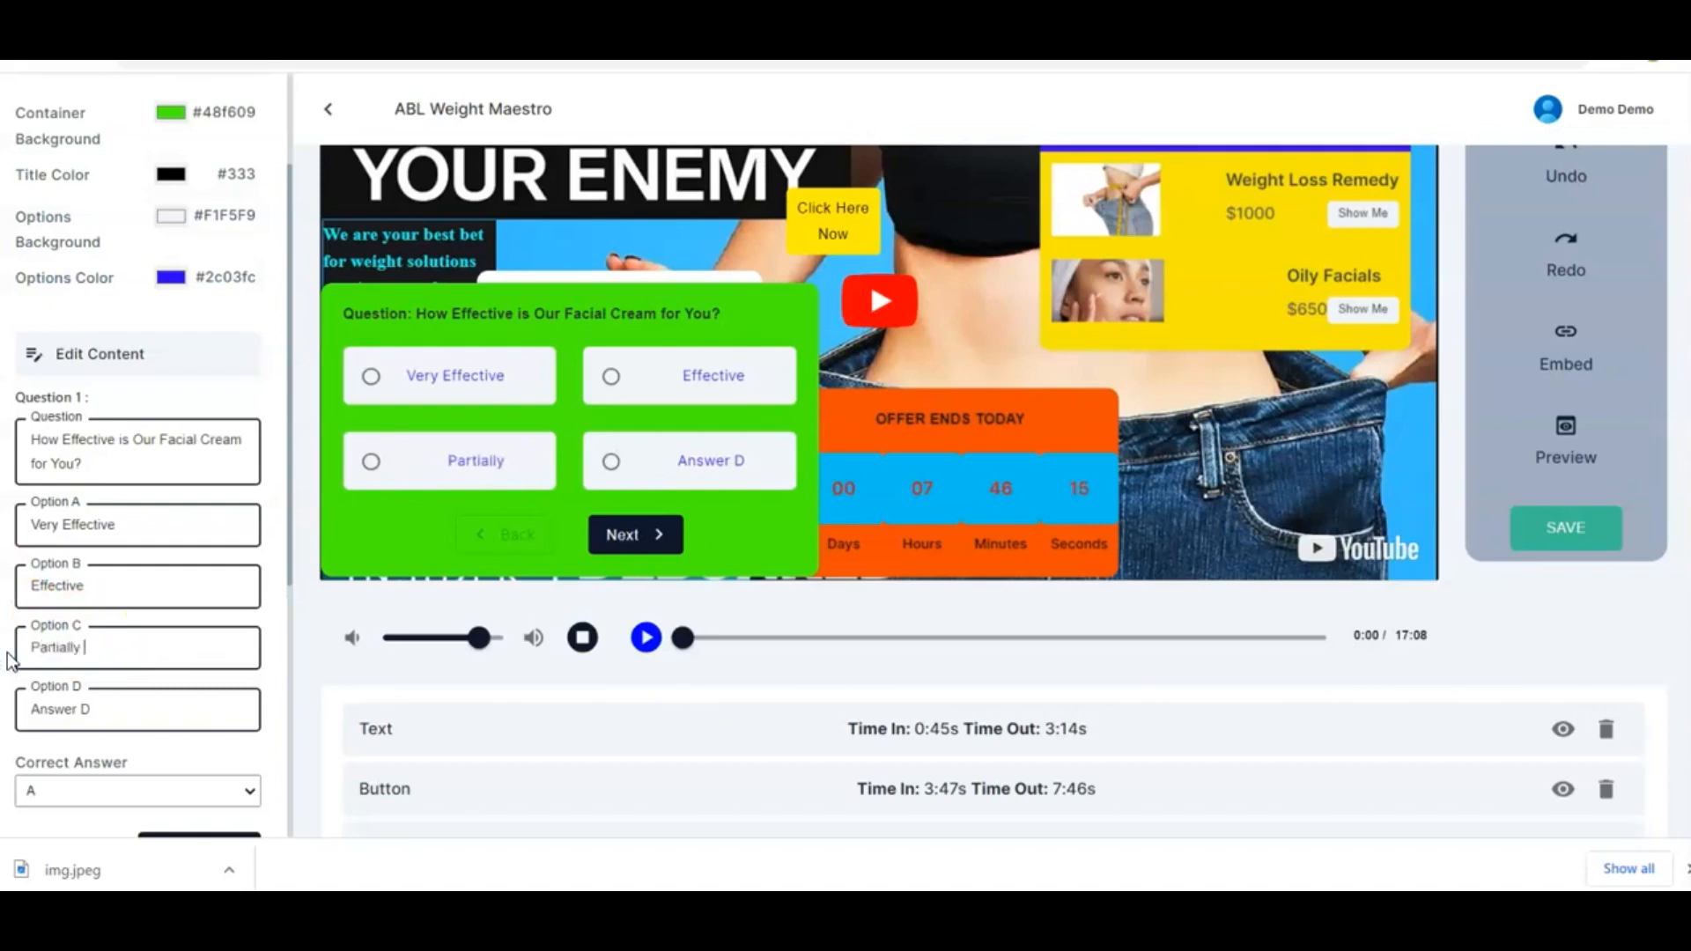
pyautogui.write('artially Effective')
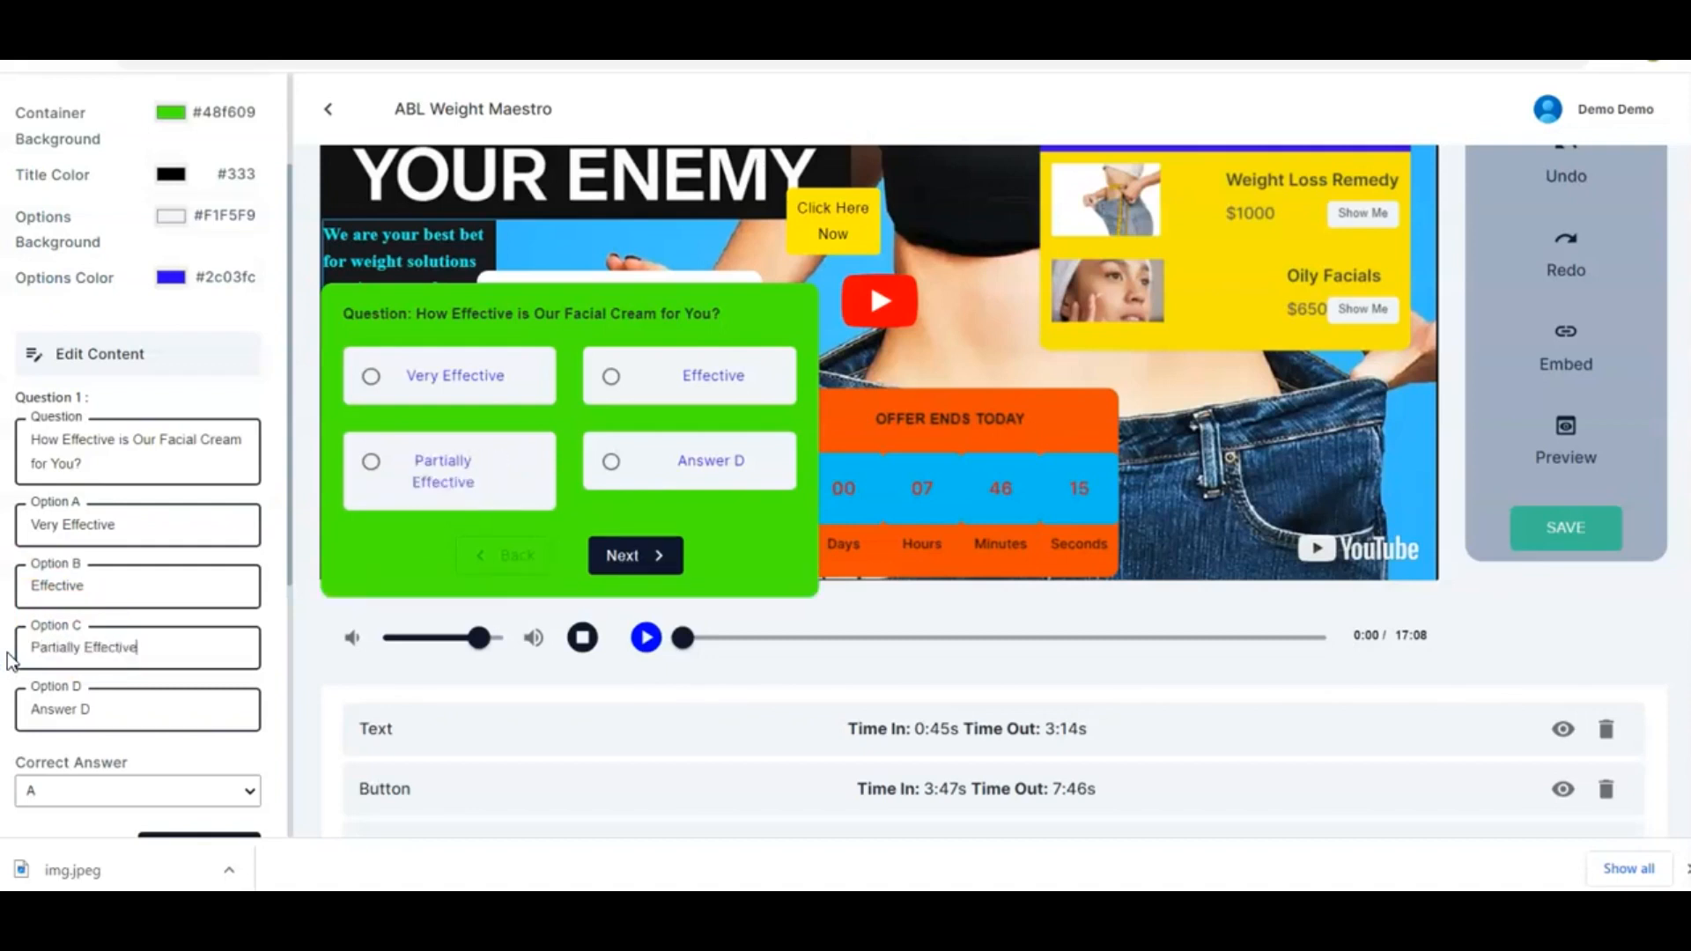
pyautogui.tripleClick(92, 709)
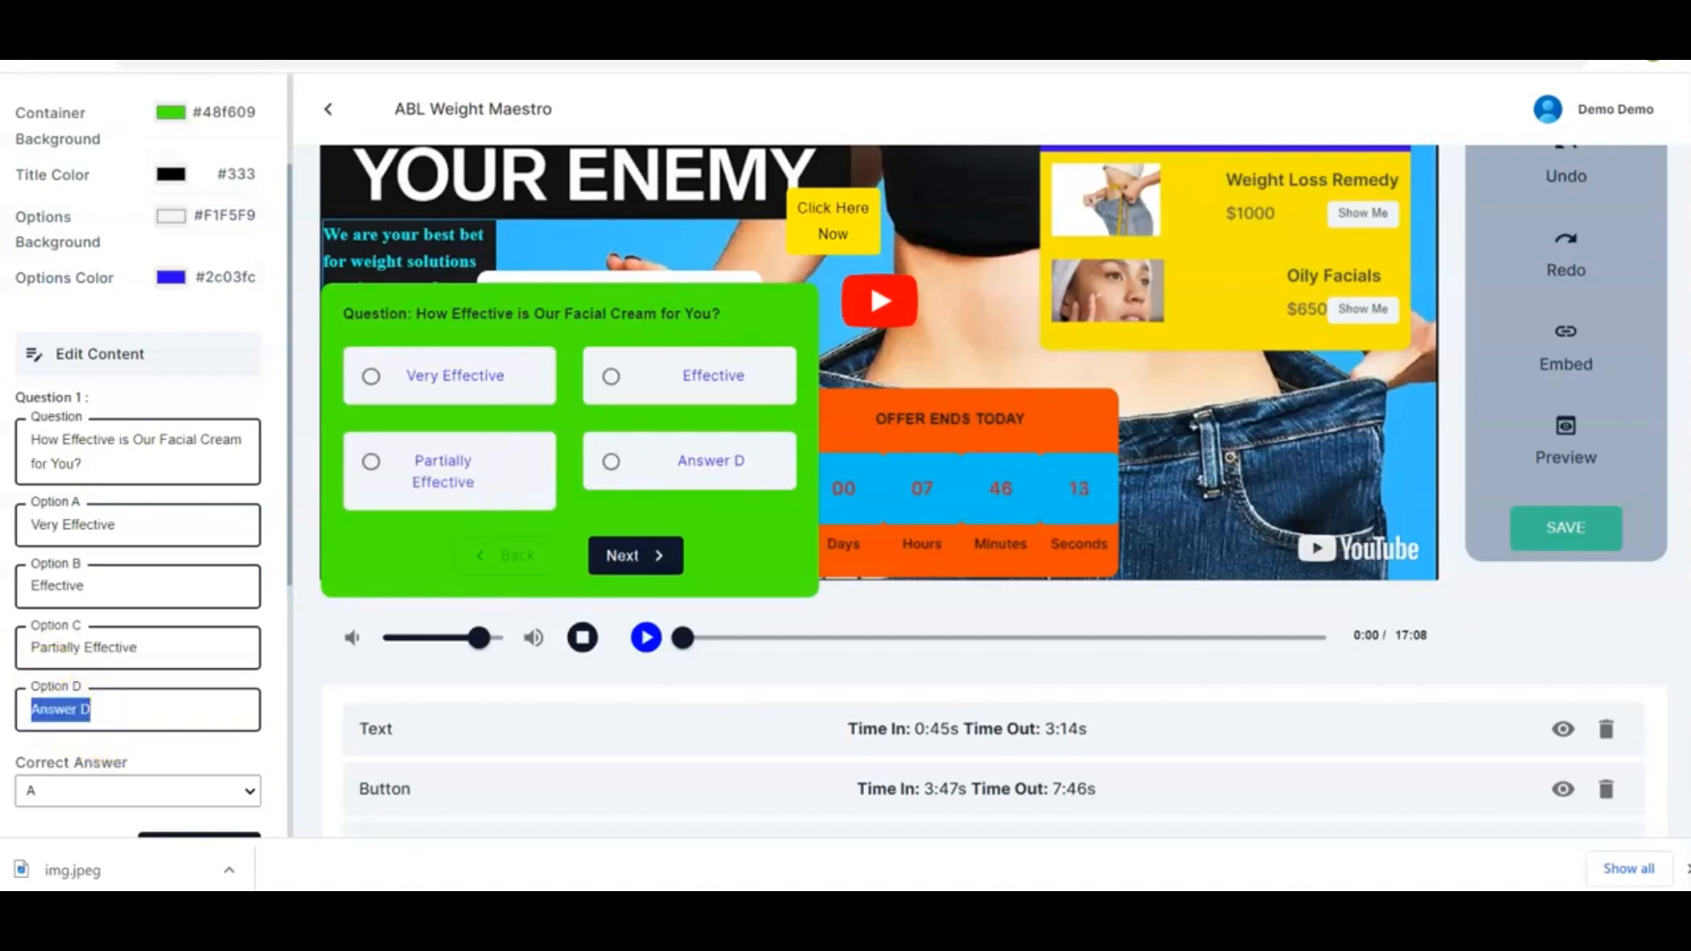
pyautogui.write('Neutral')
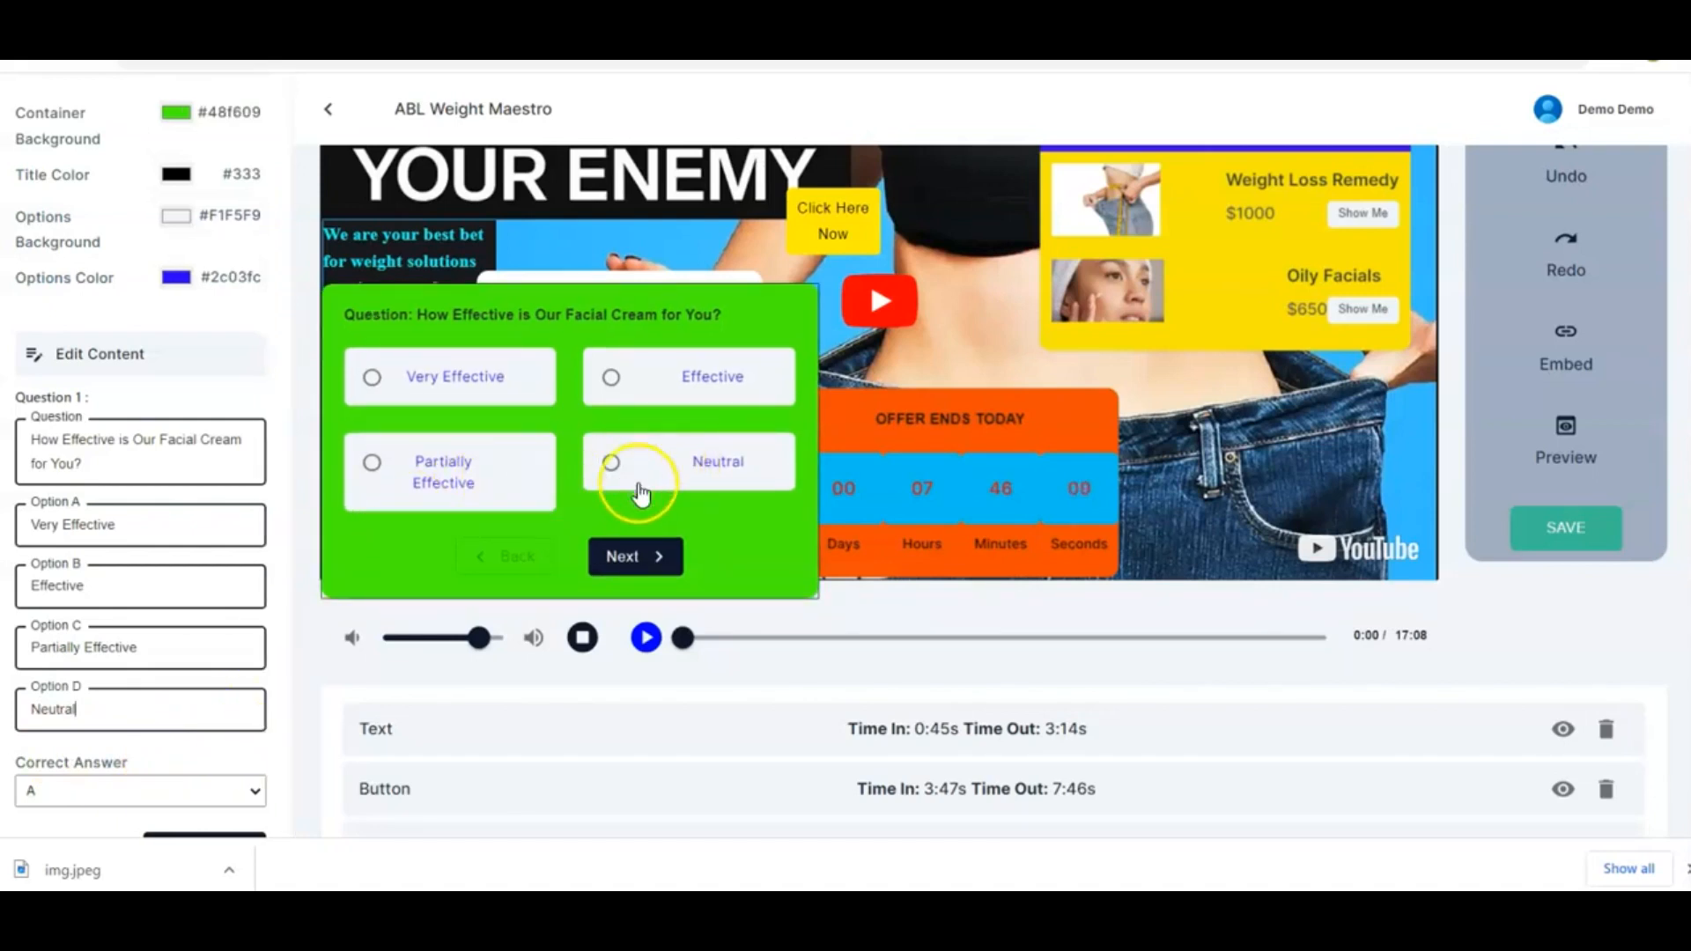
pyautogui.scroll(-1, 208, 691)
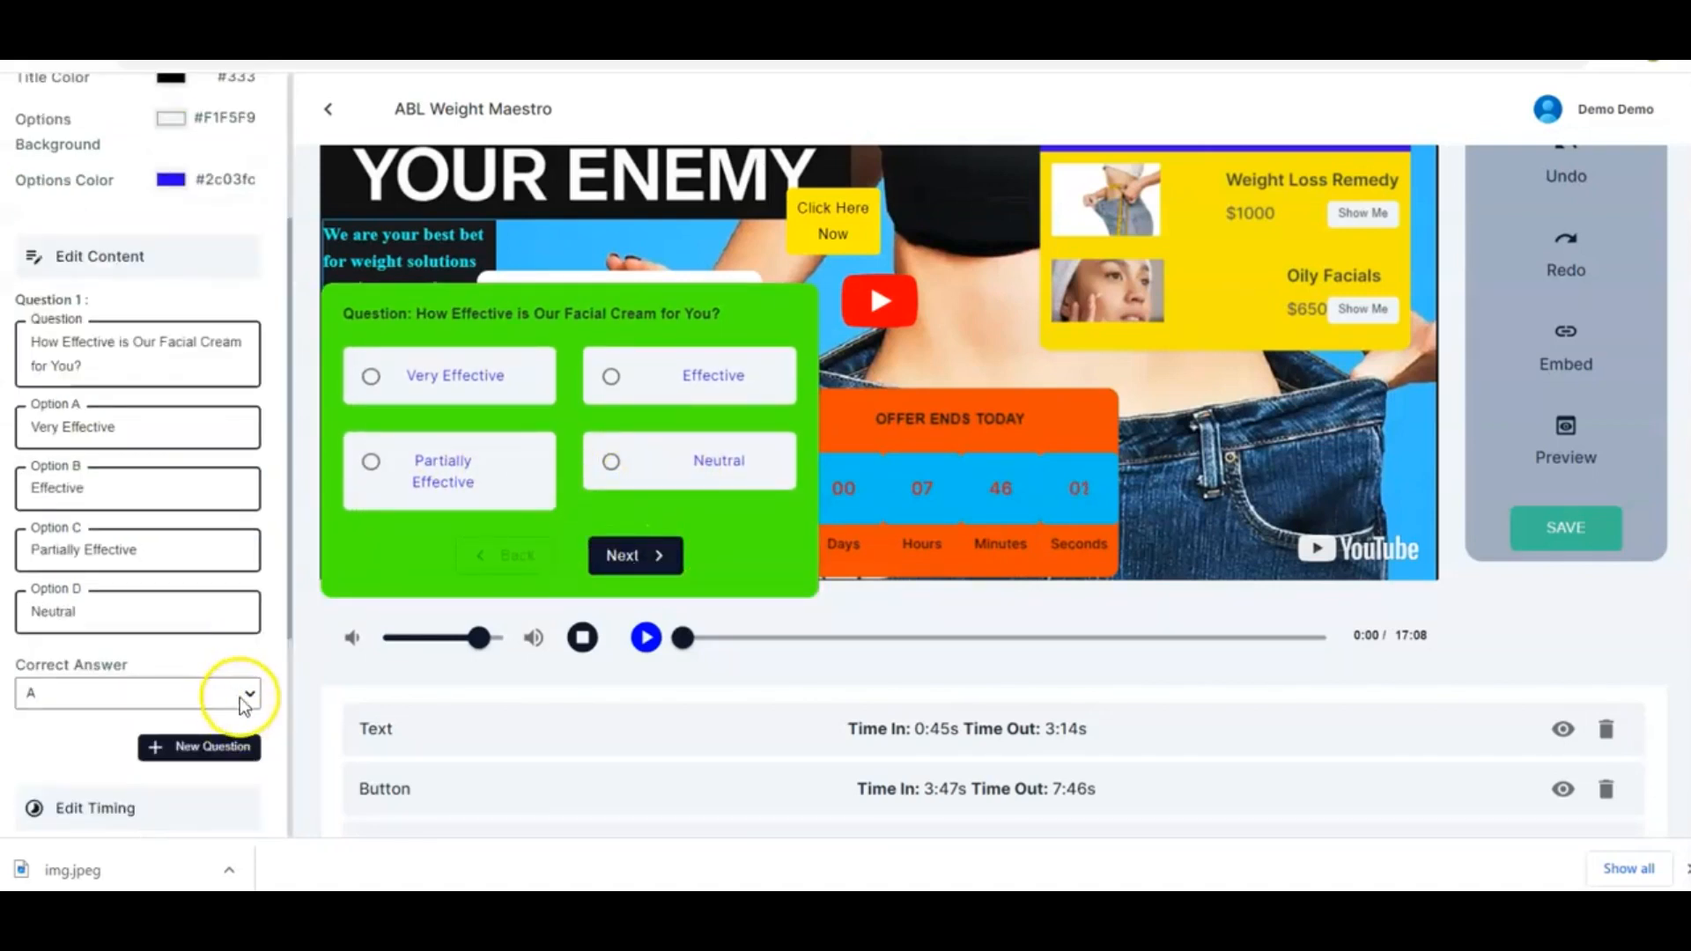
pyautogui.click(246, 698)
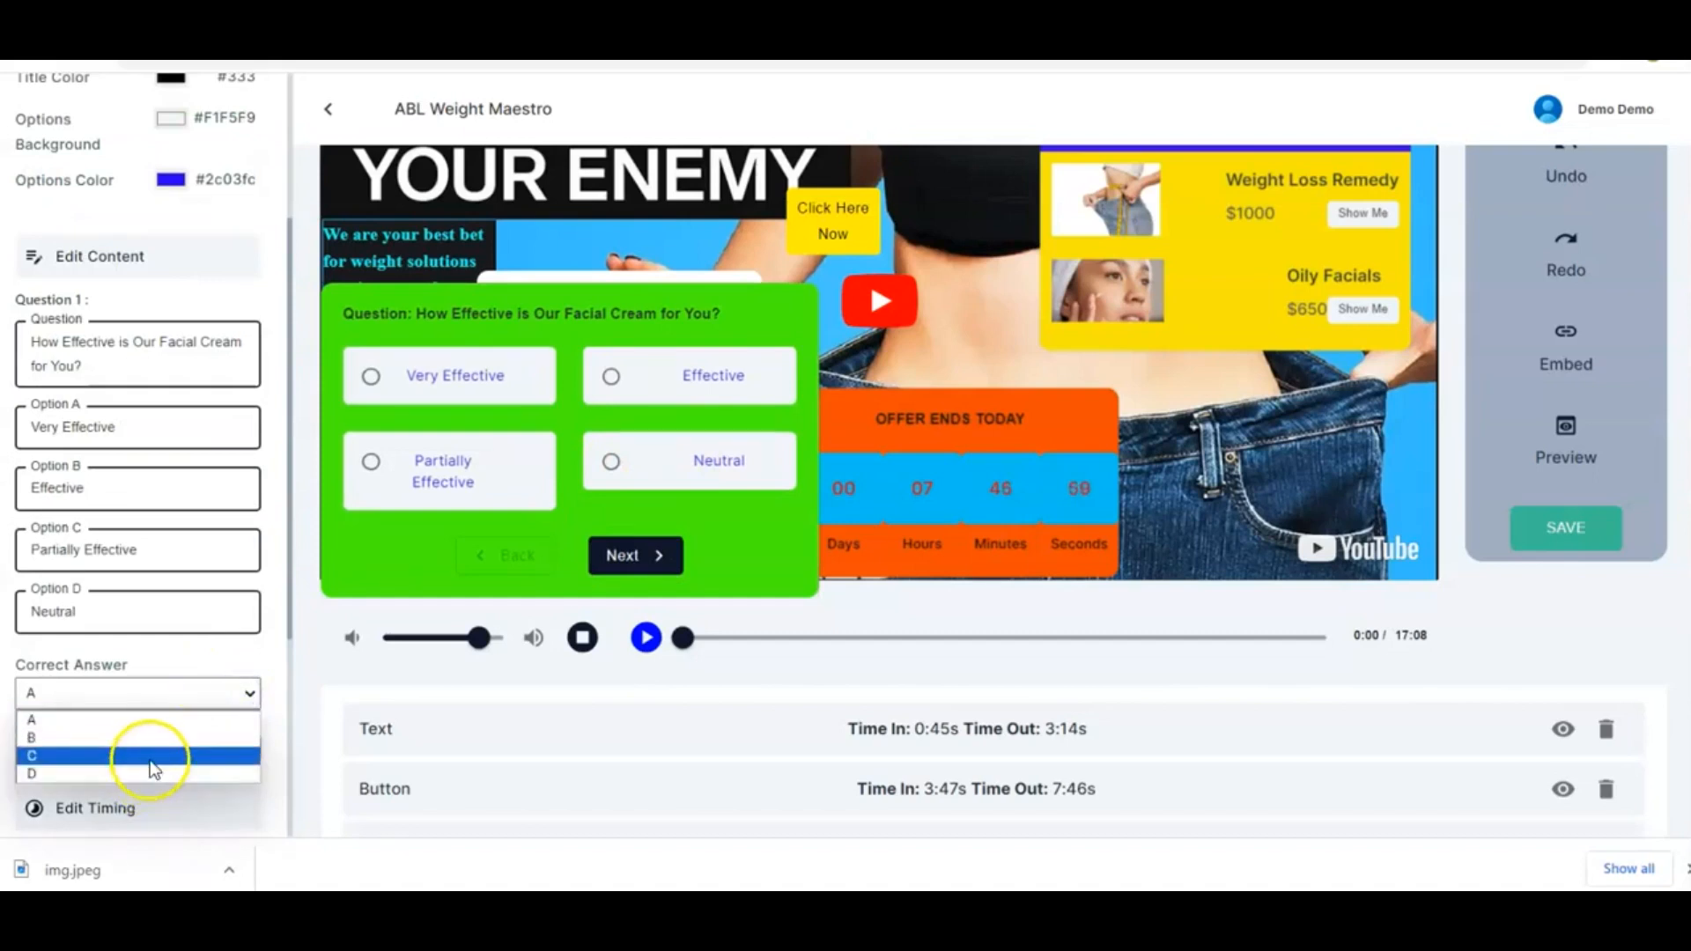
pyautogui.click(227, 693)
pyautogui.click(227, 693)
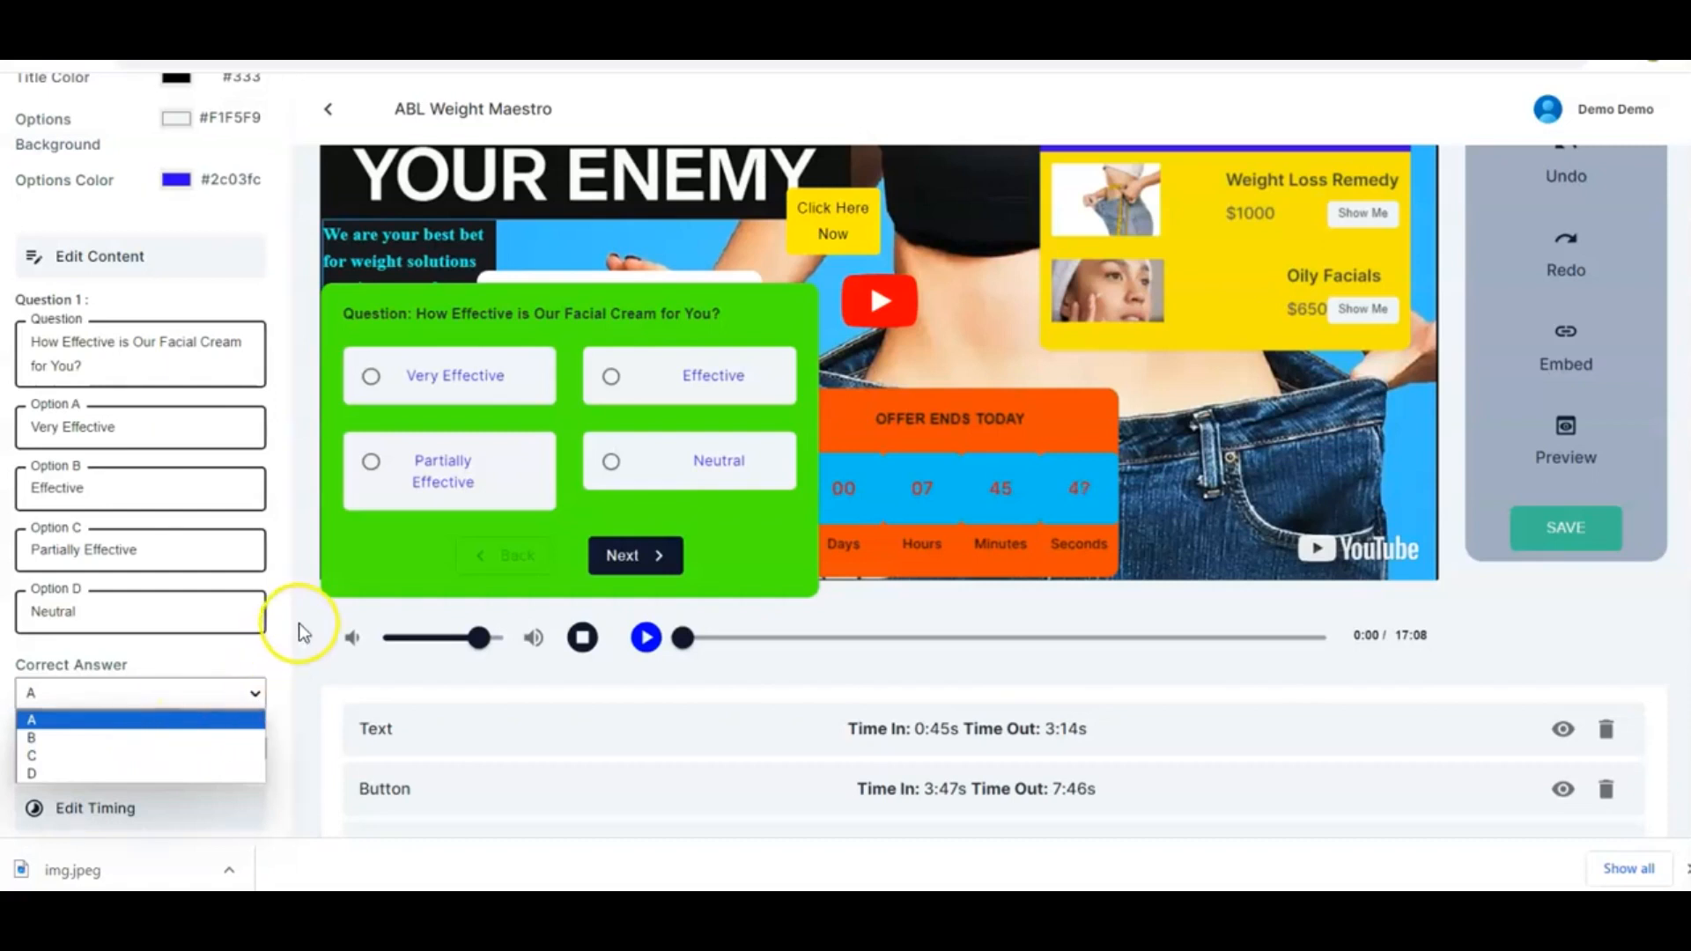
pyautogui.click(252, 647)
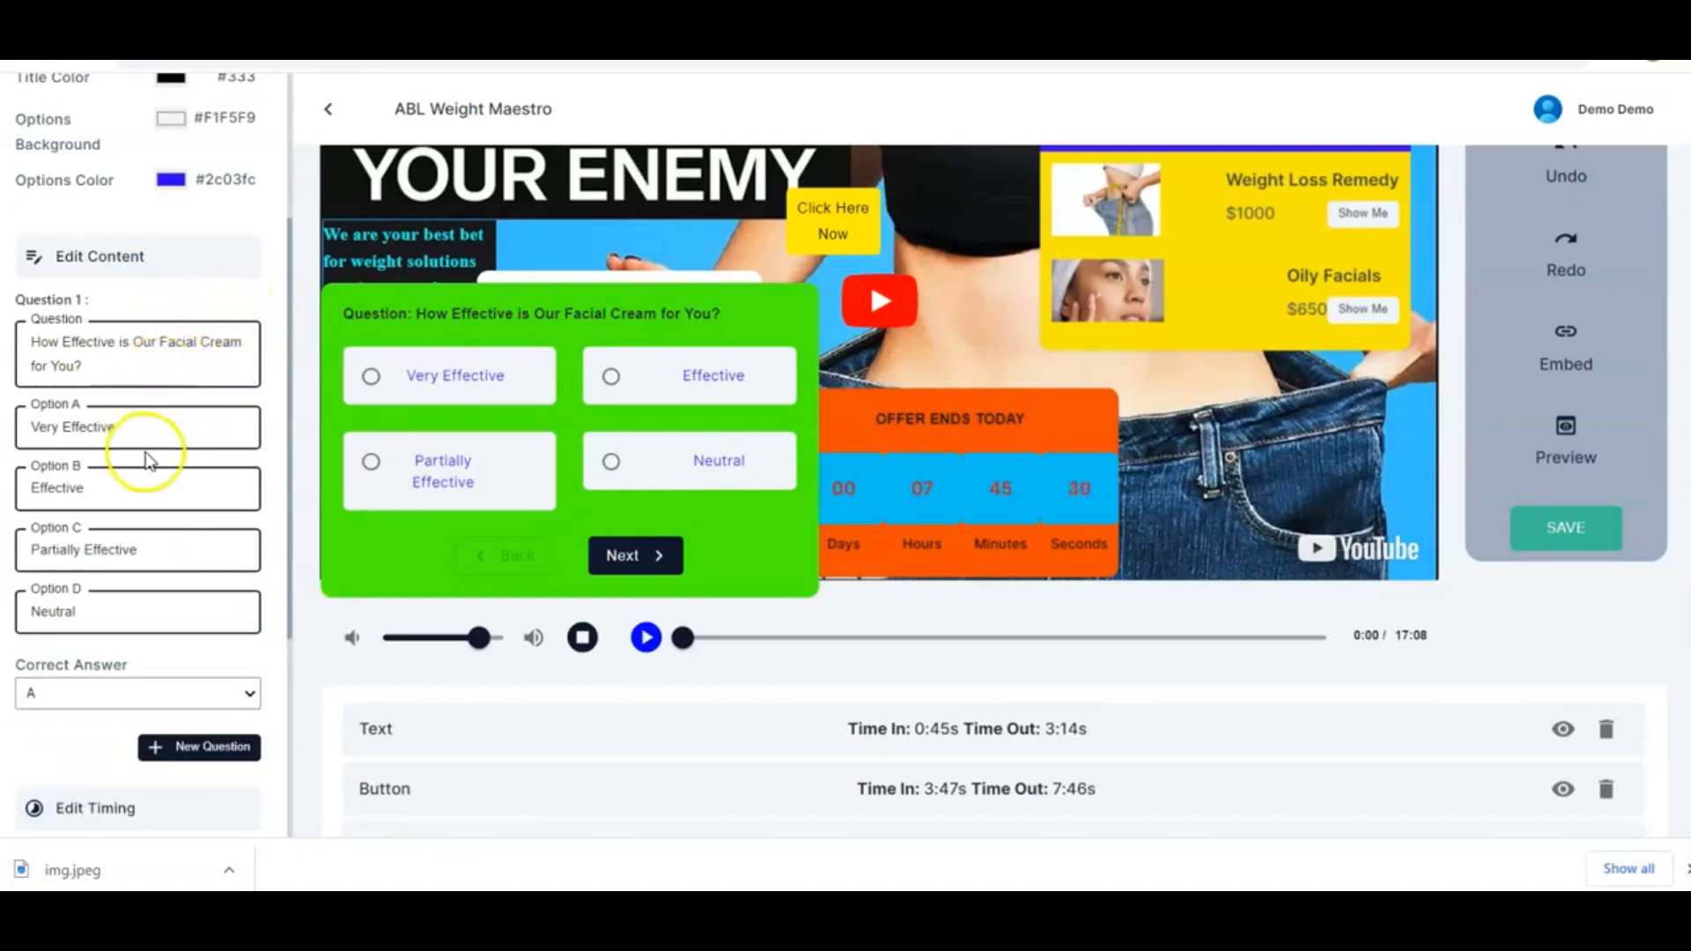
# Set the quiz's display timing to start at about 15:30 and end at 17:08
pyautogui.scroll(-3, 246, 596)
pyautogui.moveTo(166, 674); pyautogui.dragTo(266, 674)
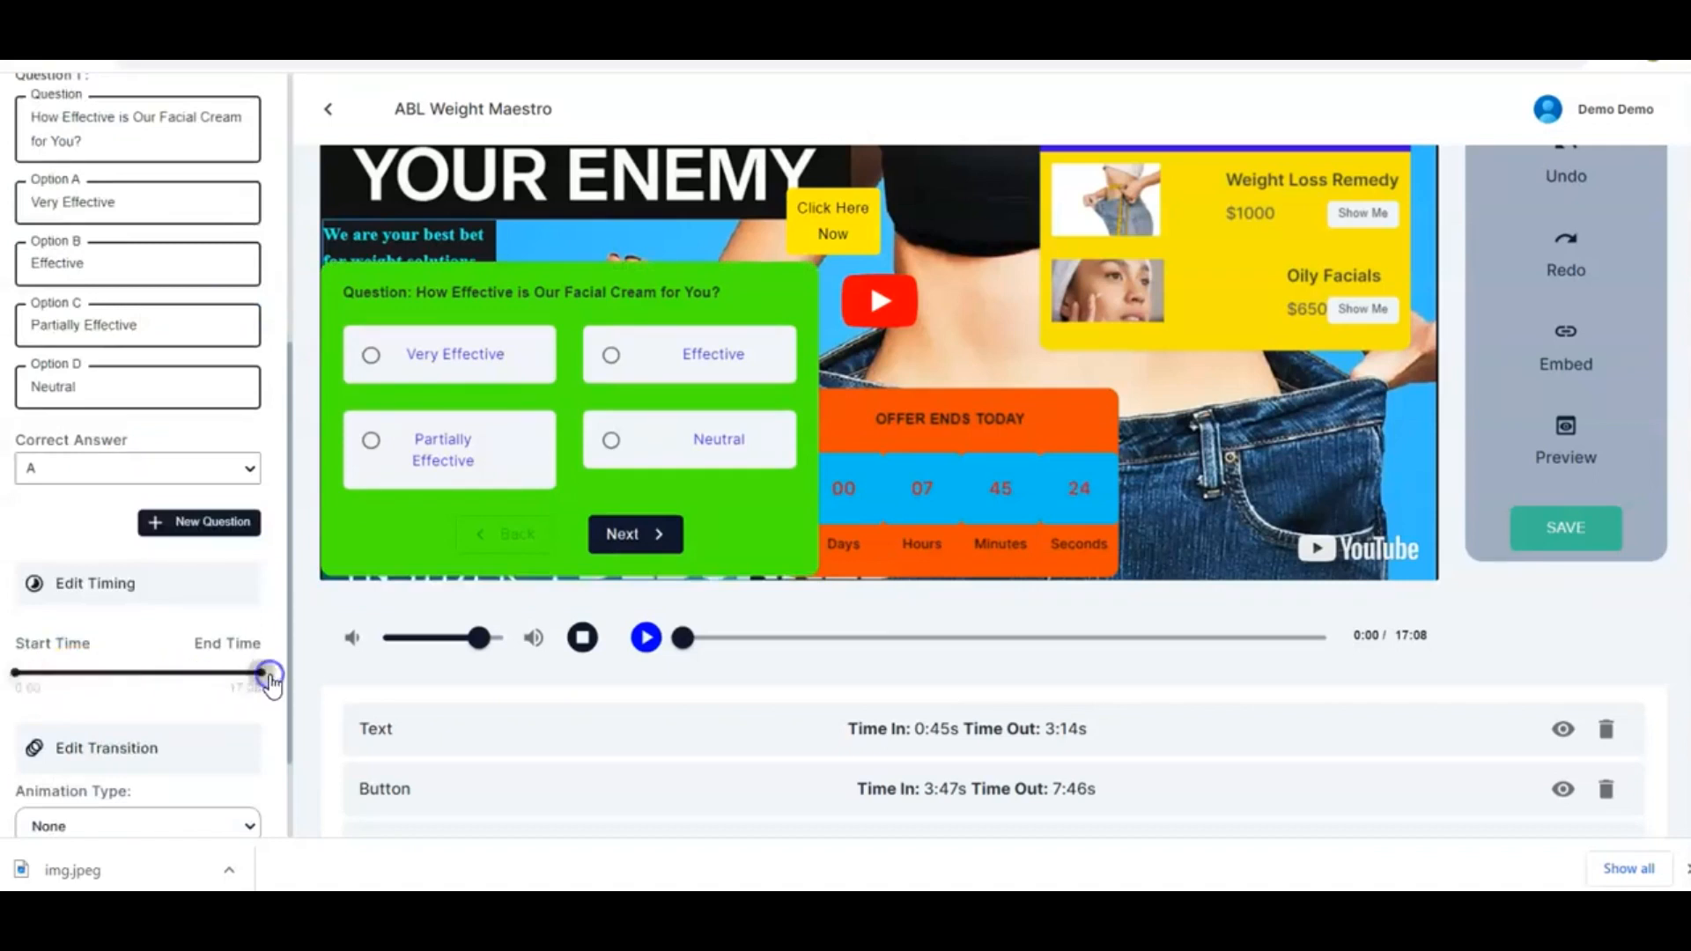
pyautogui.moveTo(15, 673); pyautogui.dragTo(232, 683)
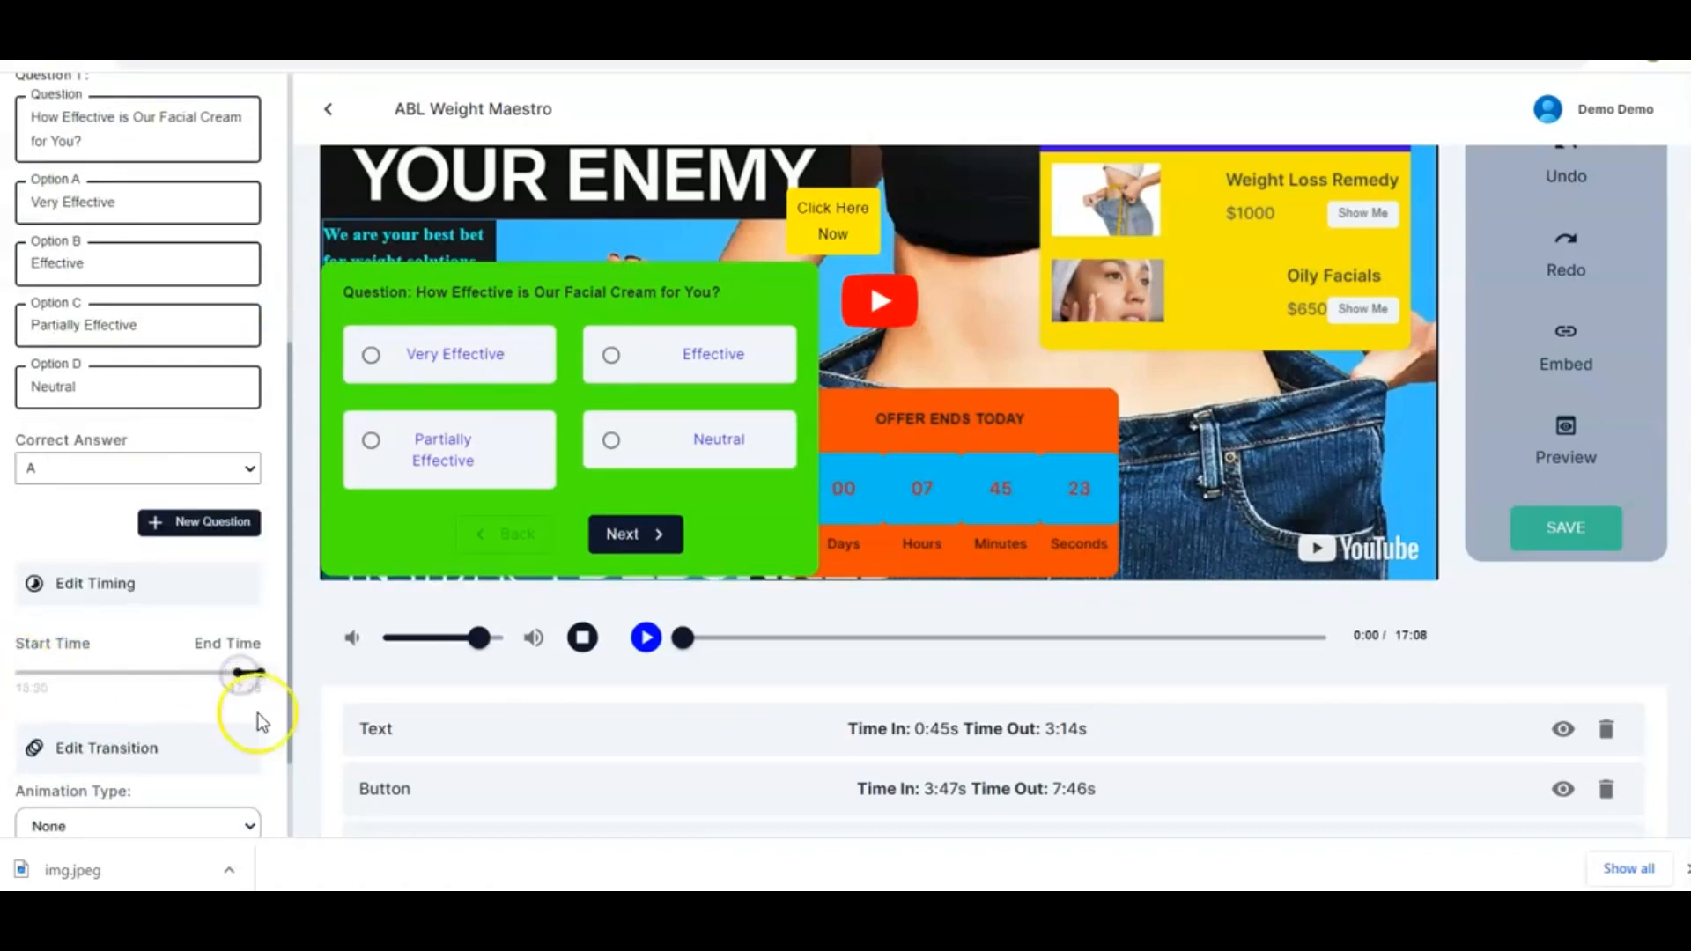
# Set the quiz's animation type to Fade
pyautogui.scroll(-2, 158, 787)
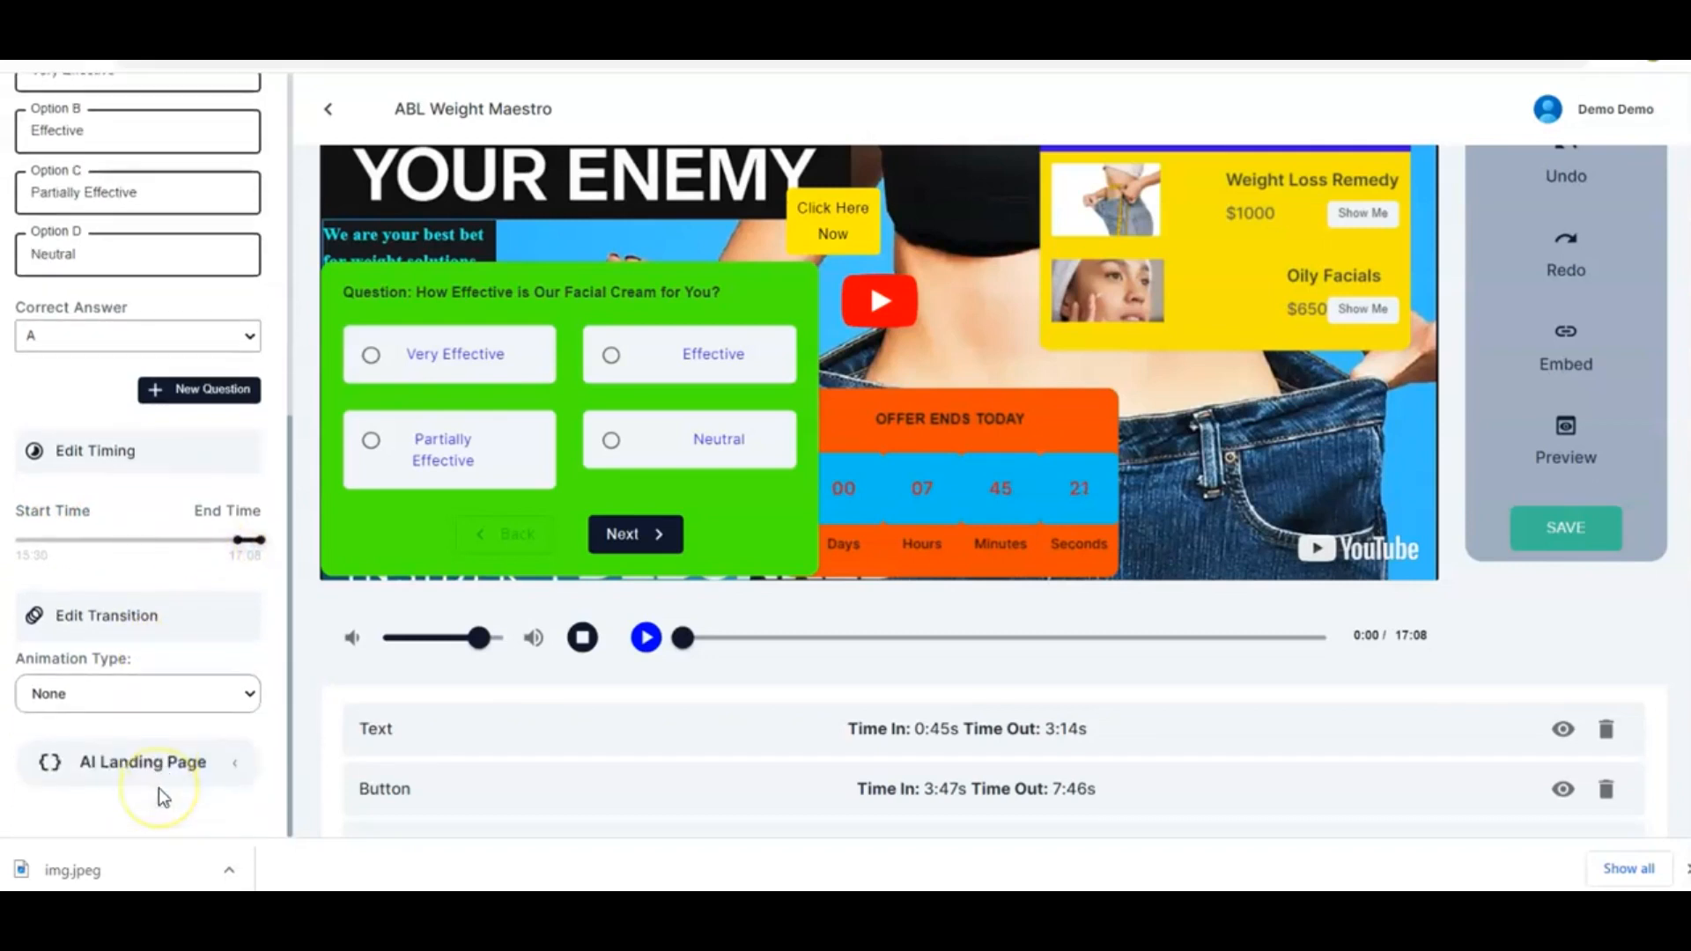
pyautogui.click(244, 697)
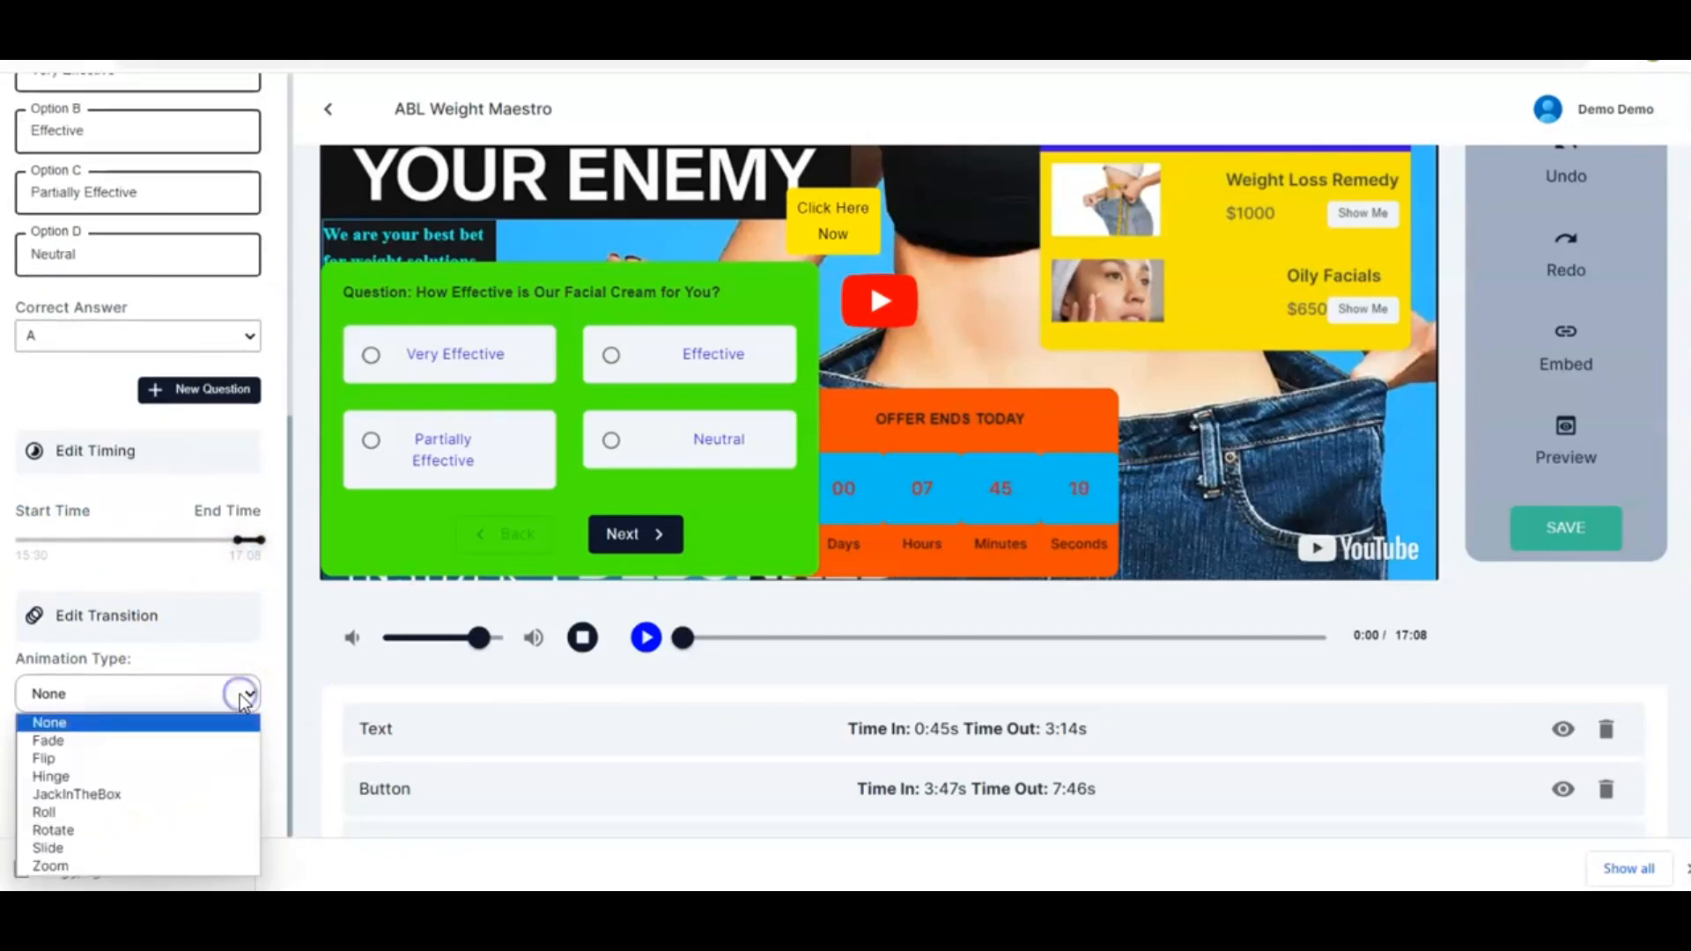
pyautogui.click(150, 741)
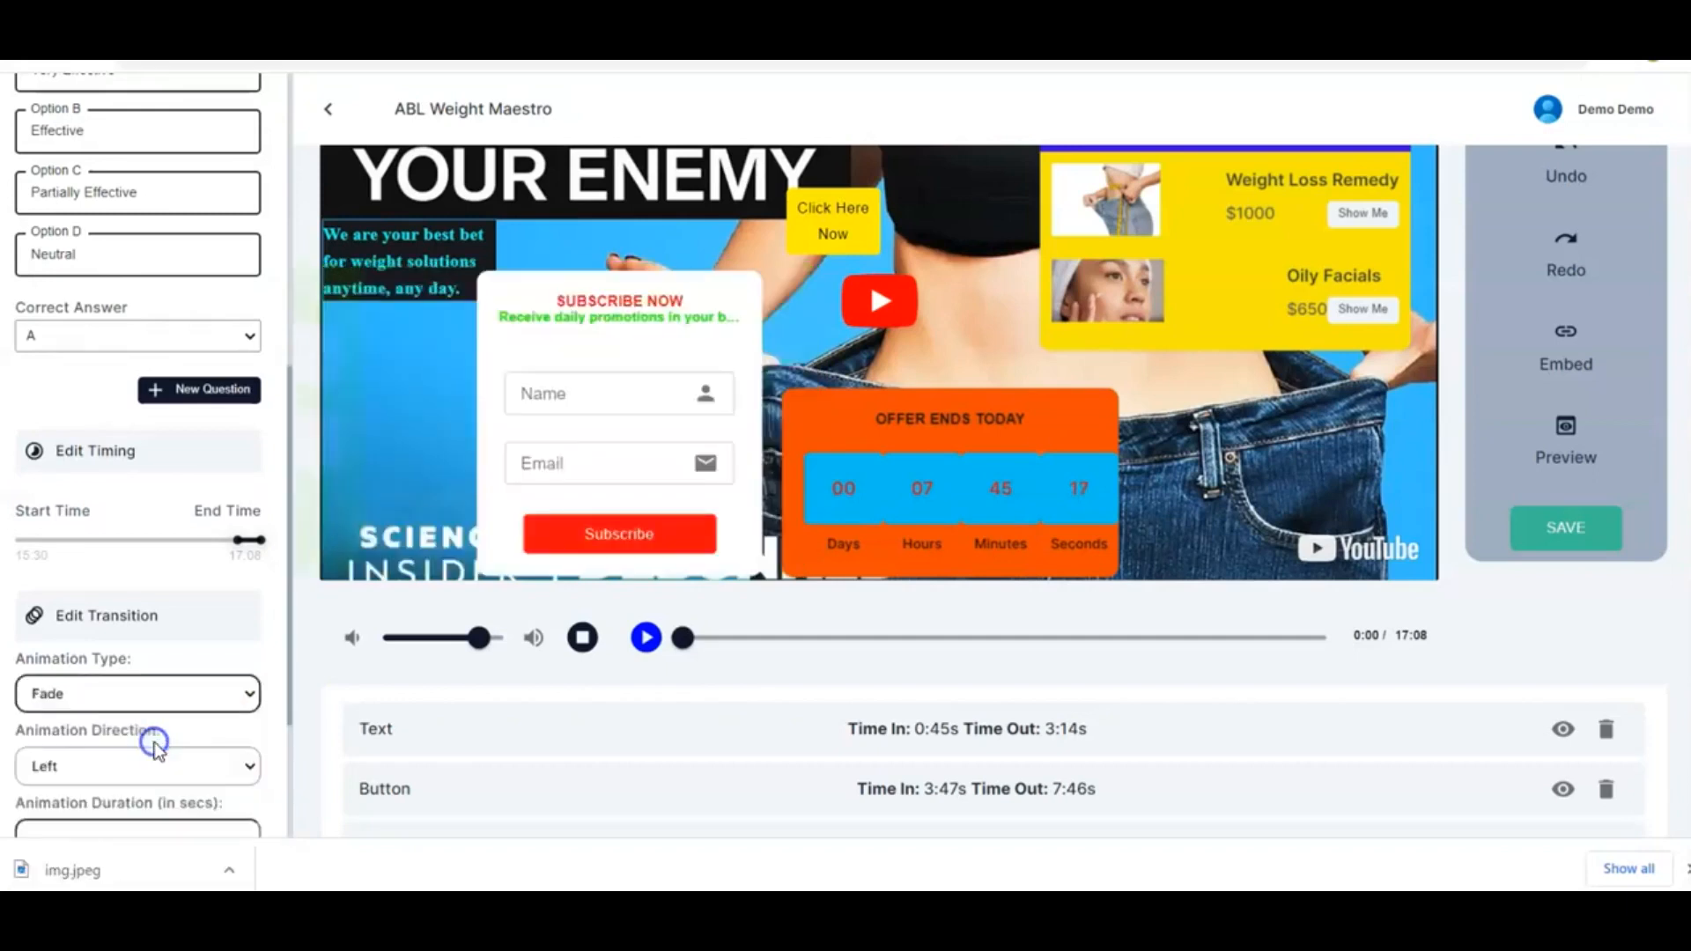
# Try the Flip animation on the quiz, then set its animation type to Rotate
pyautogui.click(244, 694)
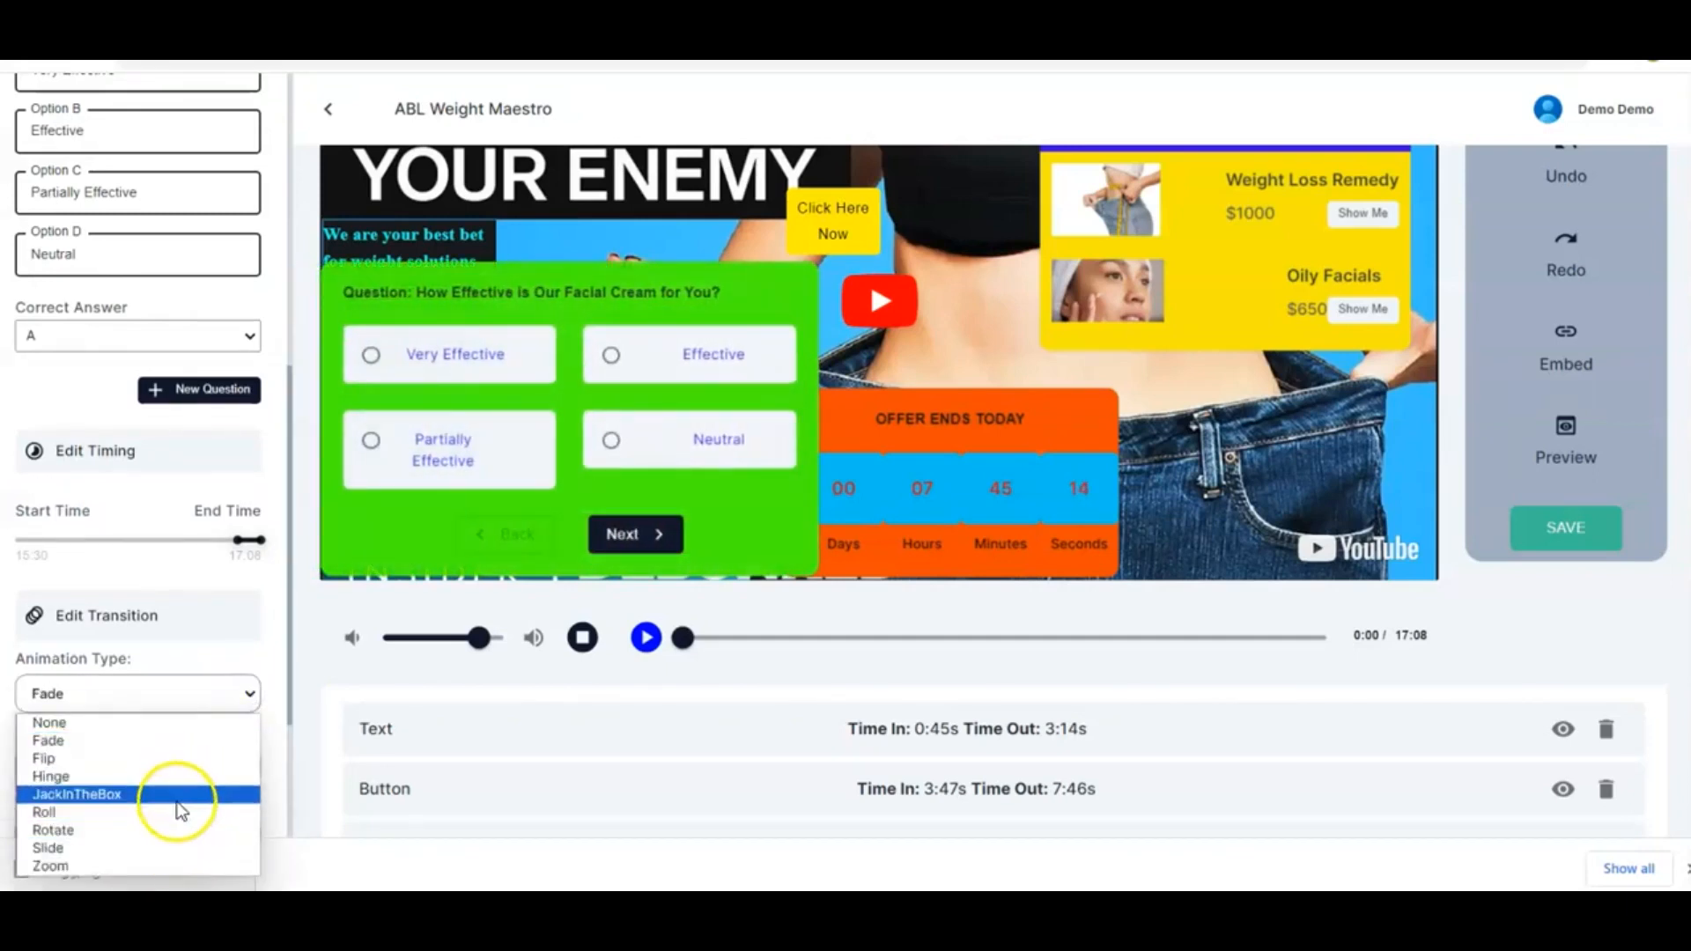
pyautogui.click(200, 758)
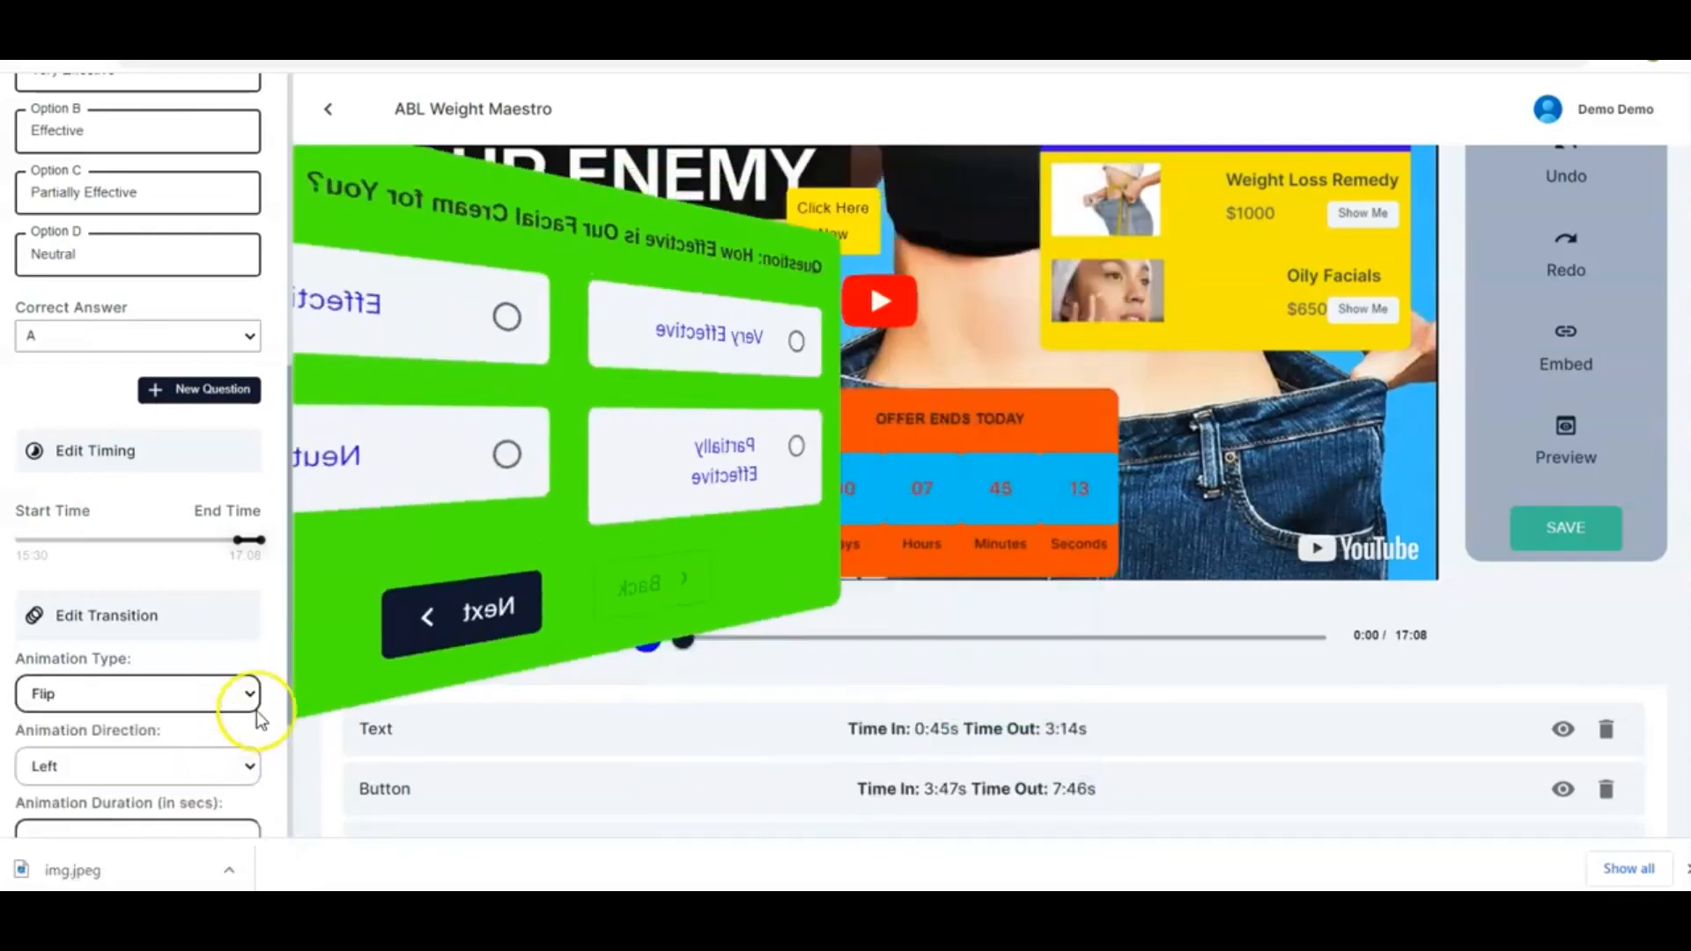
pyautogui.click(251, 695)
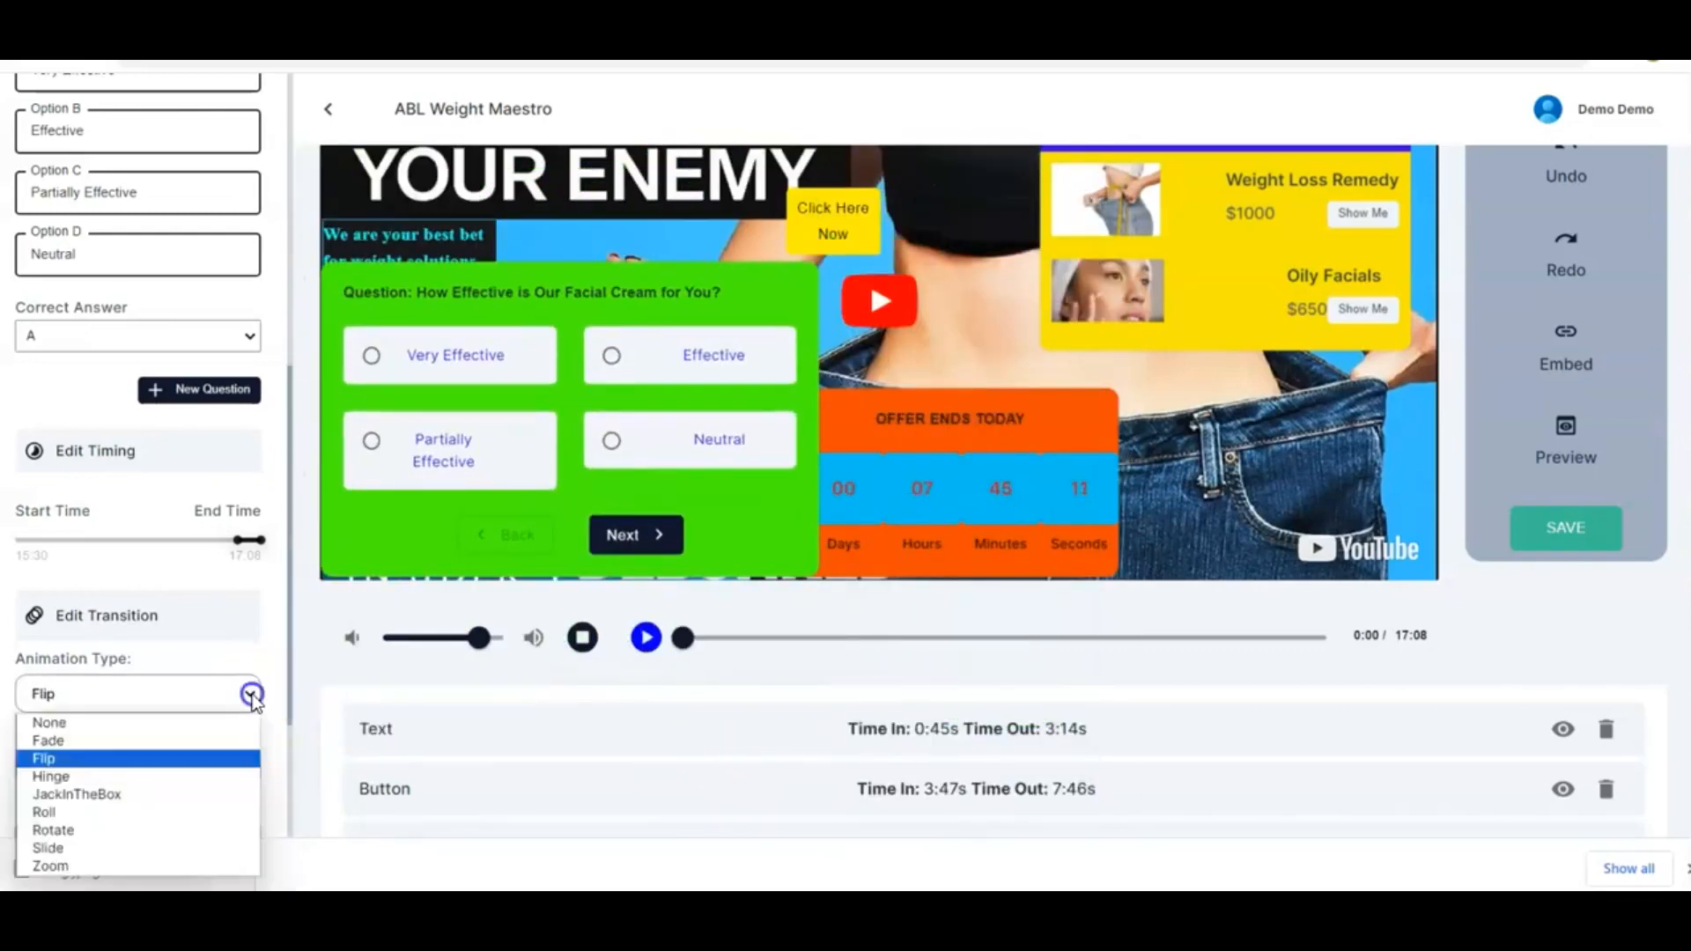
pyautogui.click(187, 830)
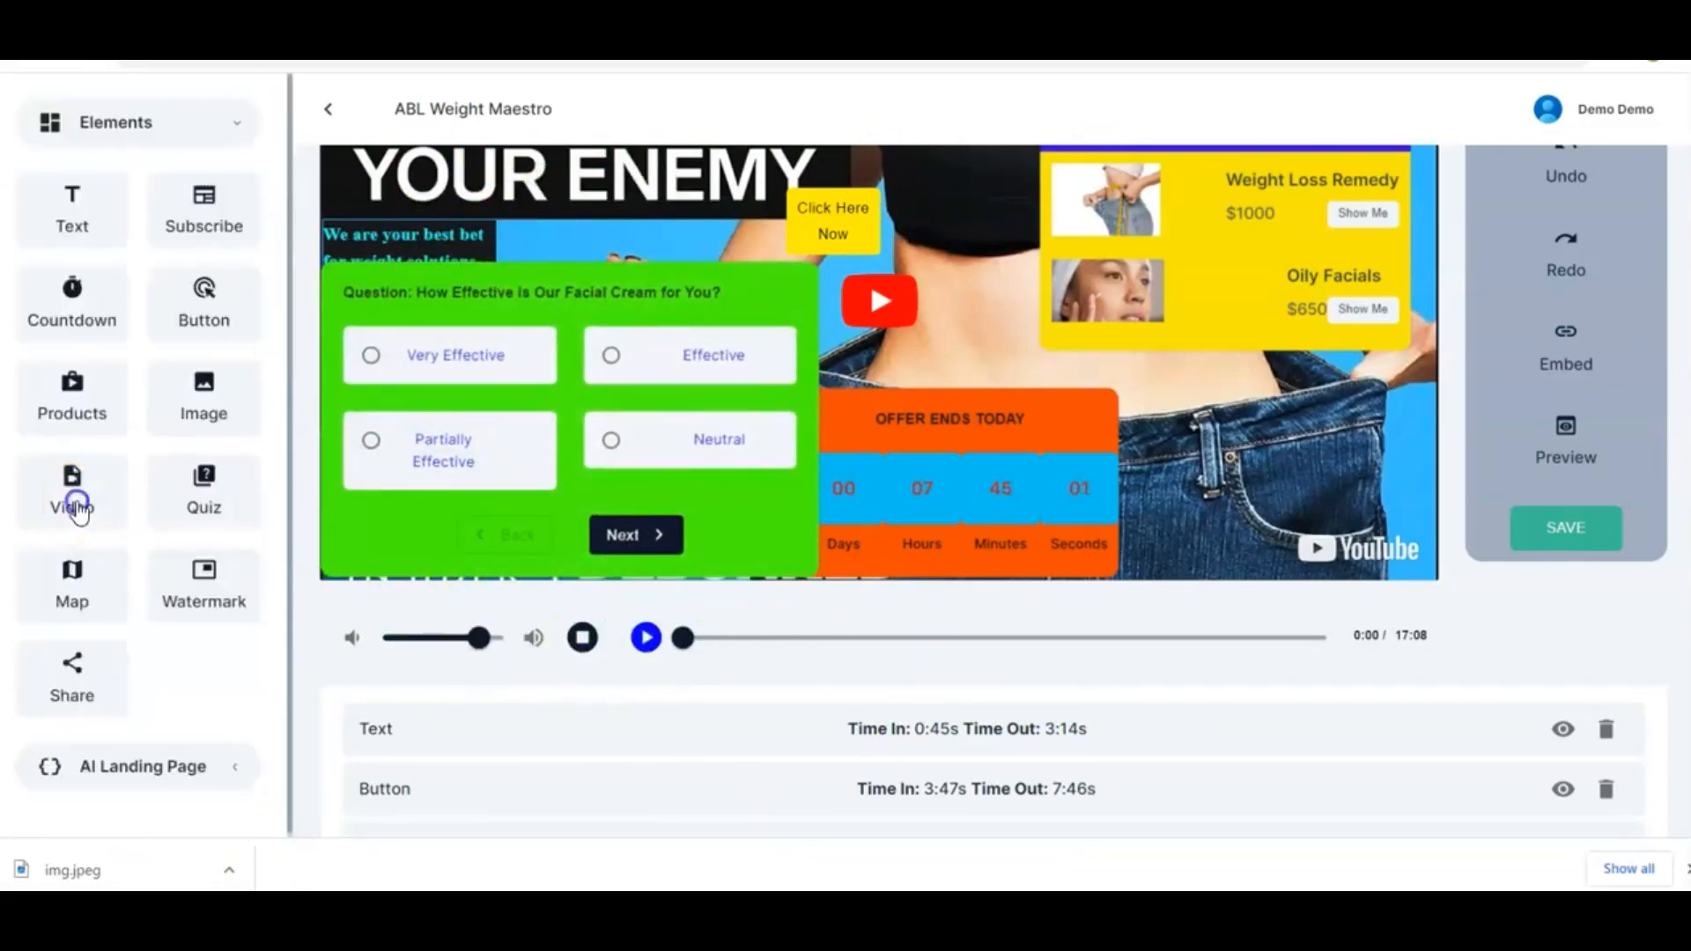
# Add a Video element to the lower right of the video and paste a YouTube link as its video link
pyautogui.moveTo(79, 511); pyautogui.dragTo(1292, 429)
pyautogui.moveTo(532, 162); pyautogui.dragTo(1339, 530)
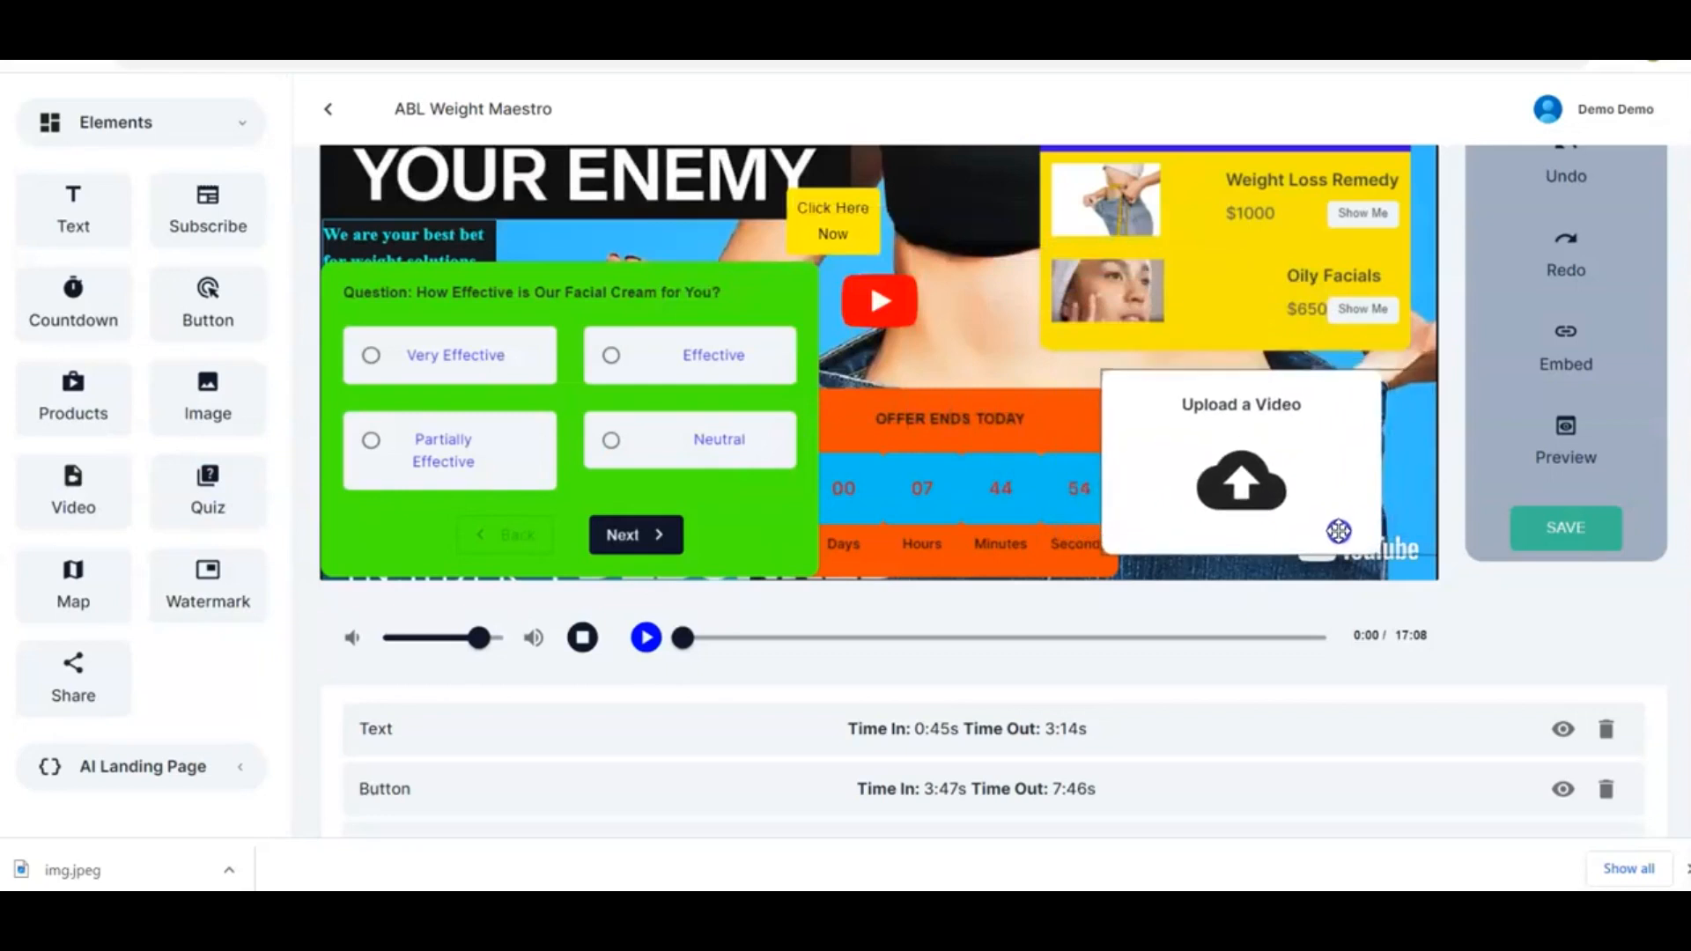
pyautogui.click(958, 422)
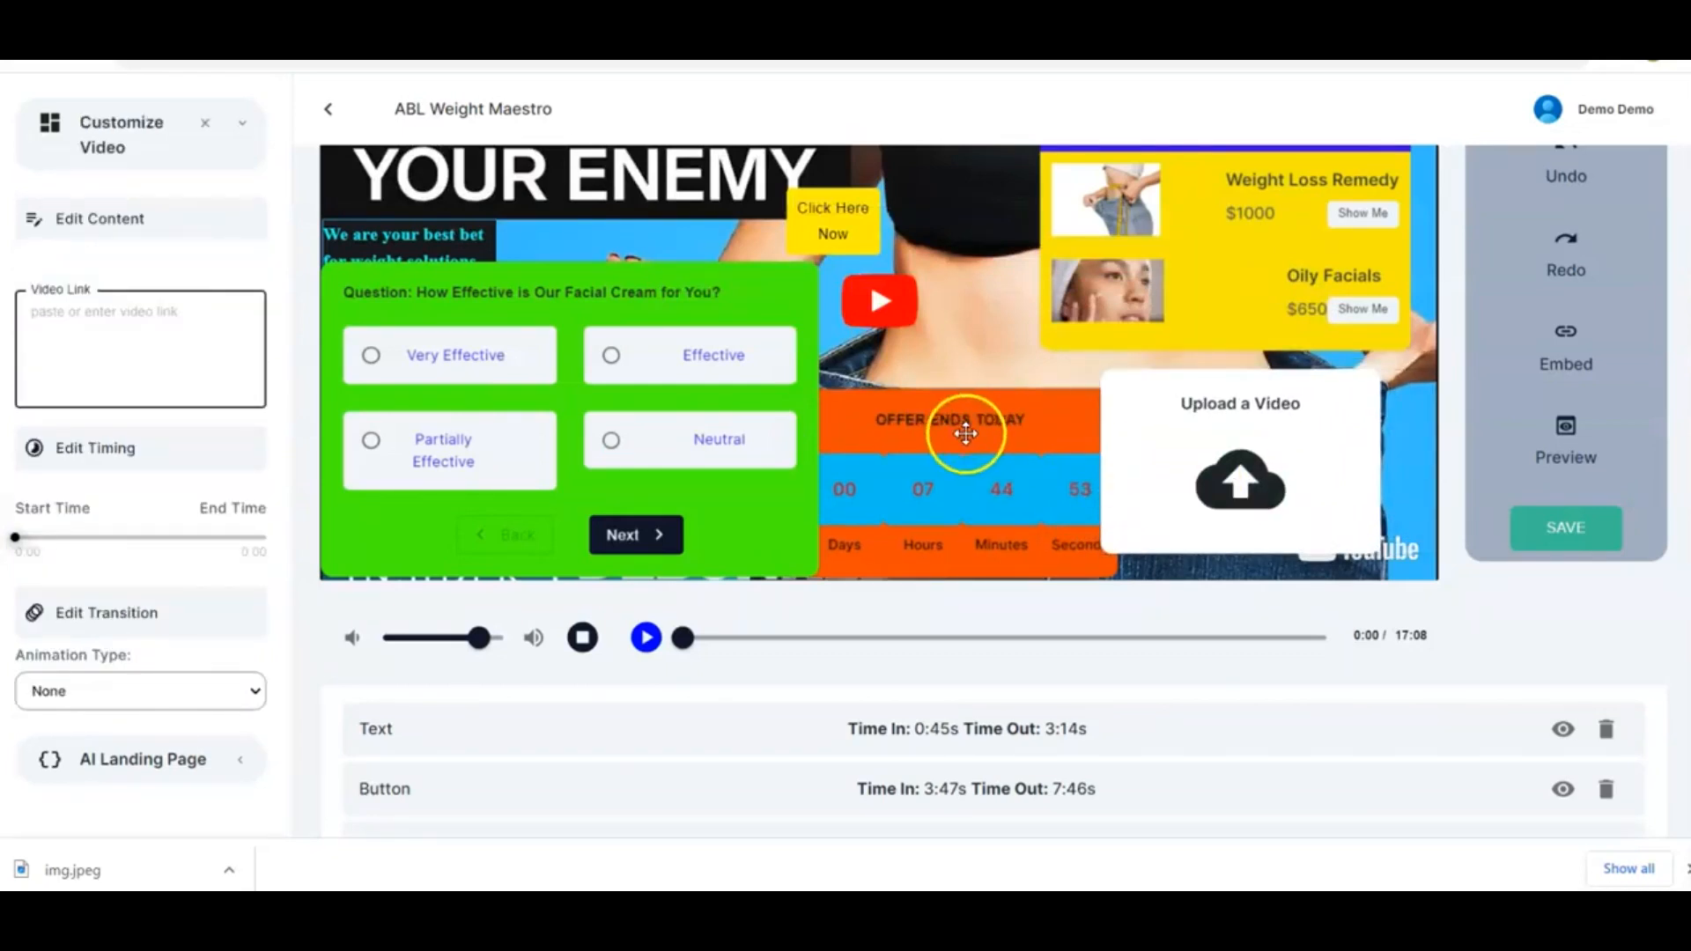
pyautogui.click(187, 317)
pyautogui.write('https://youtu.be/sQS6BAebPFk')
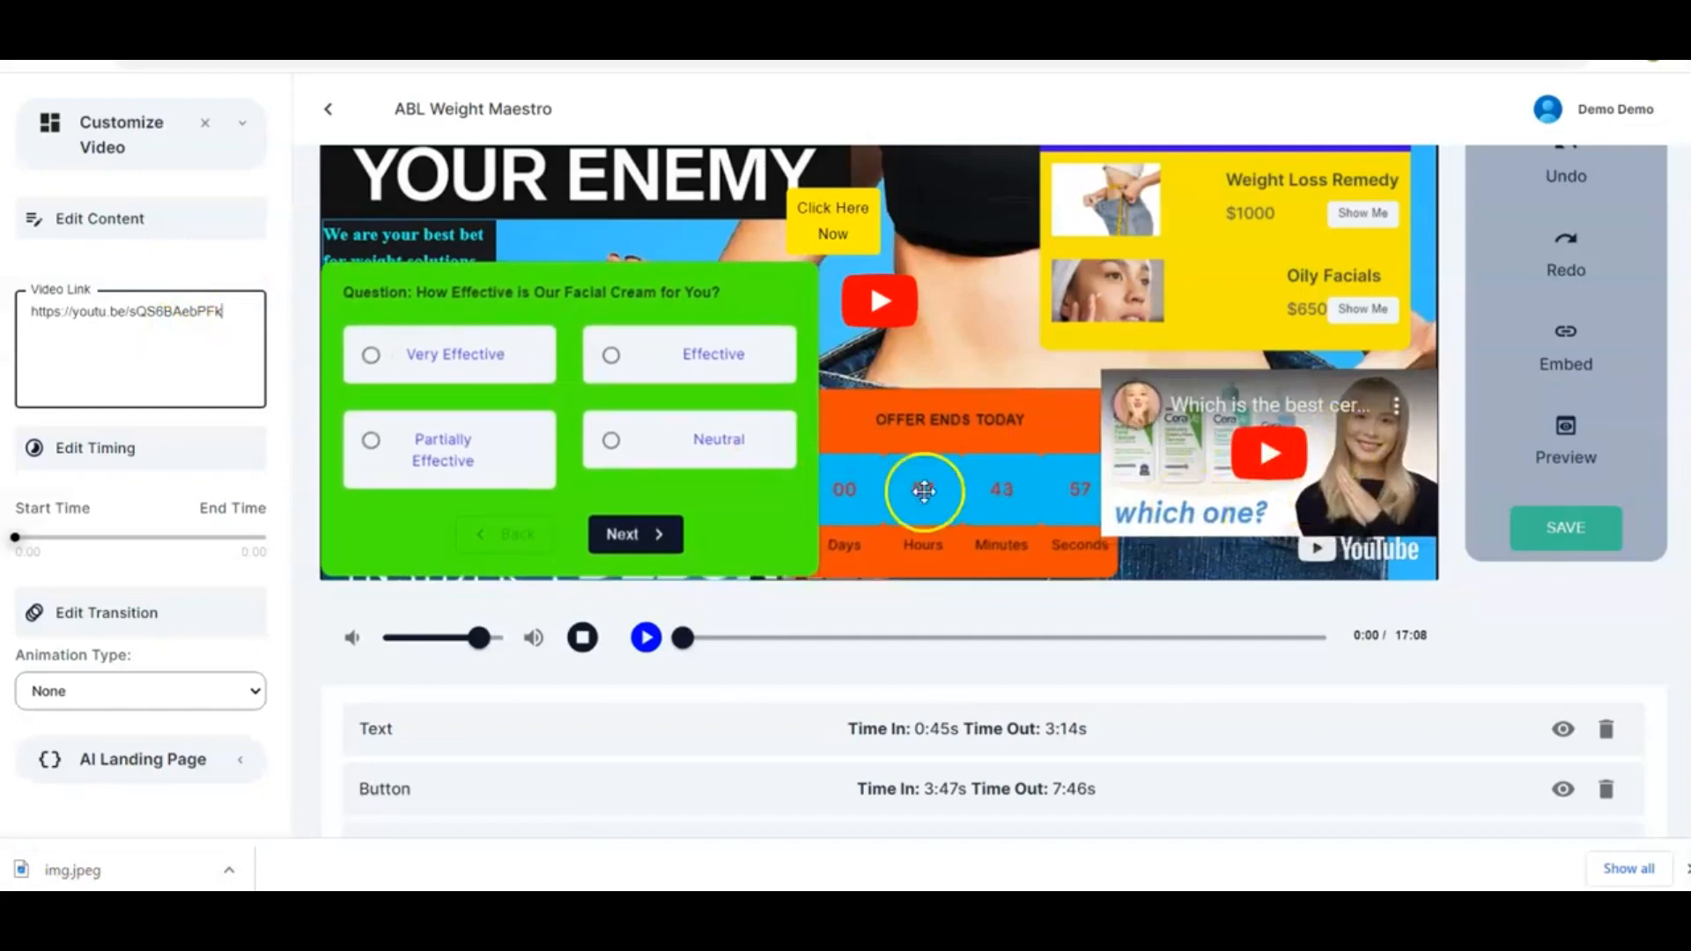
# Set the embedded video's display timing to start at about 15:24 and end at 17:08
pyautogui.scroll(-1, 248, 278)
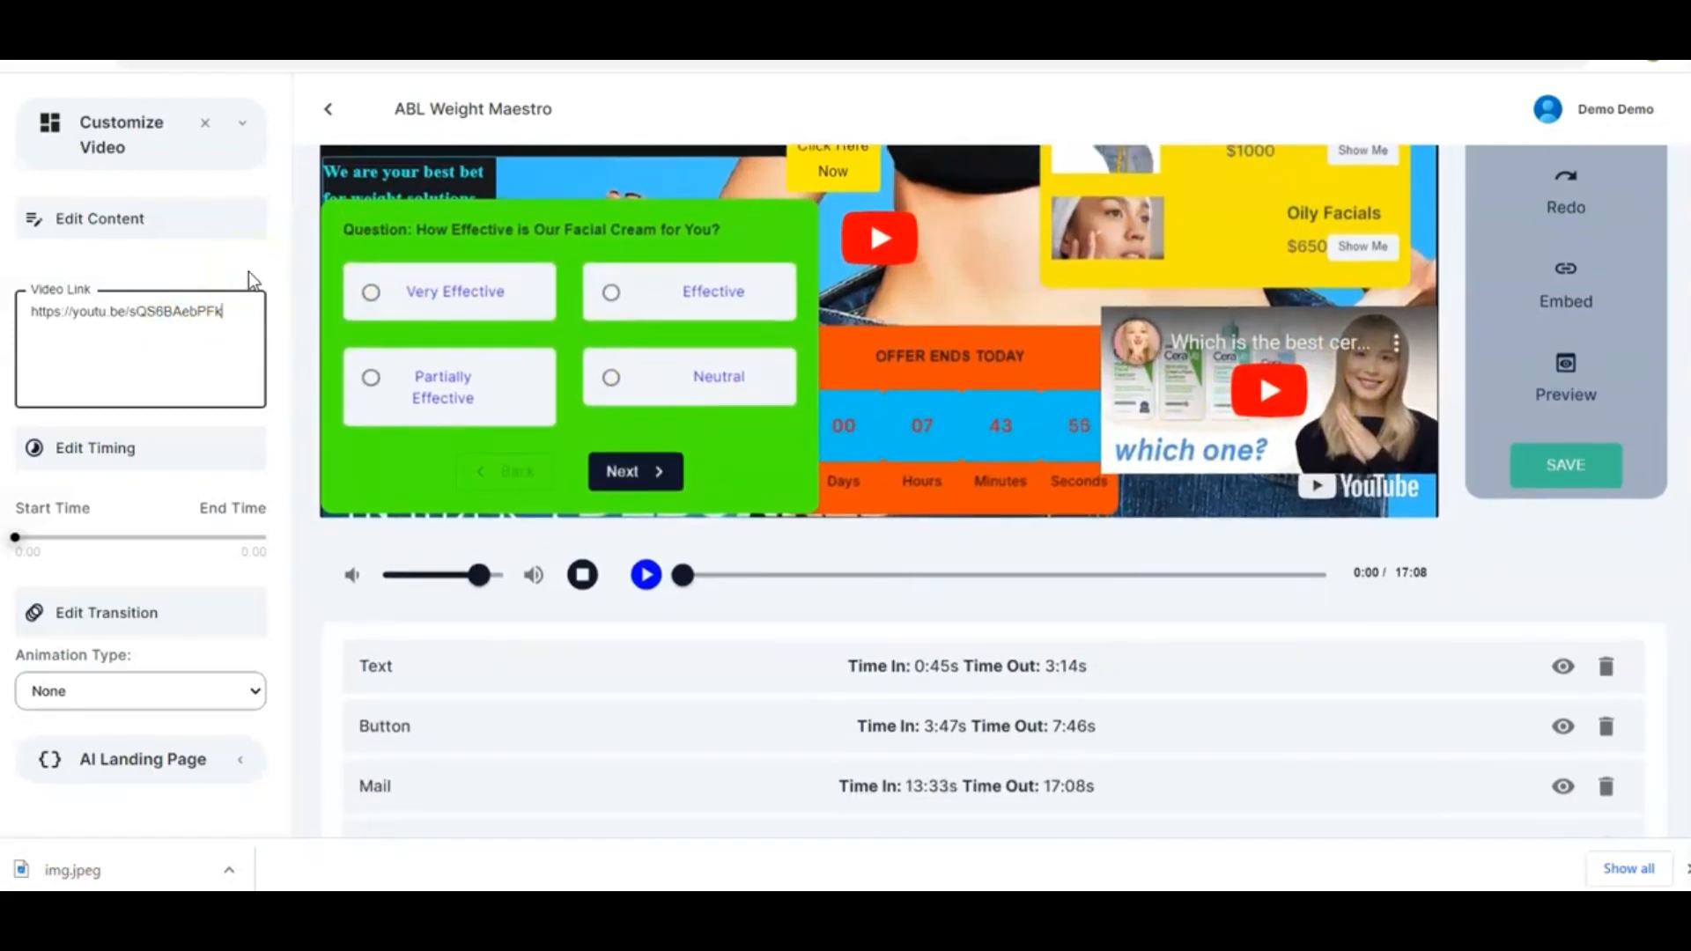
pyautogui.moveTo(15, 537); pyautogui.dragTo(213, 539)
pyautogui.click(33, 547)
pyautogui.click(12, 541)
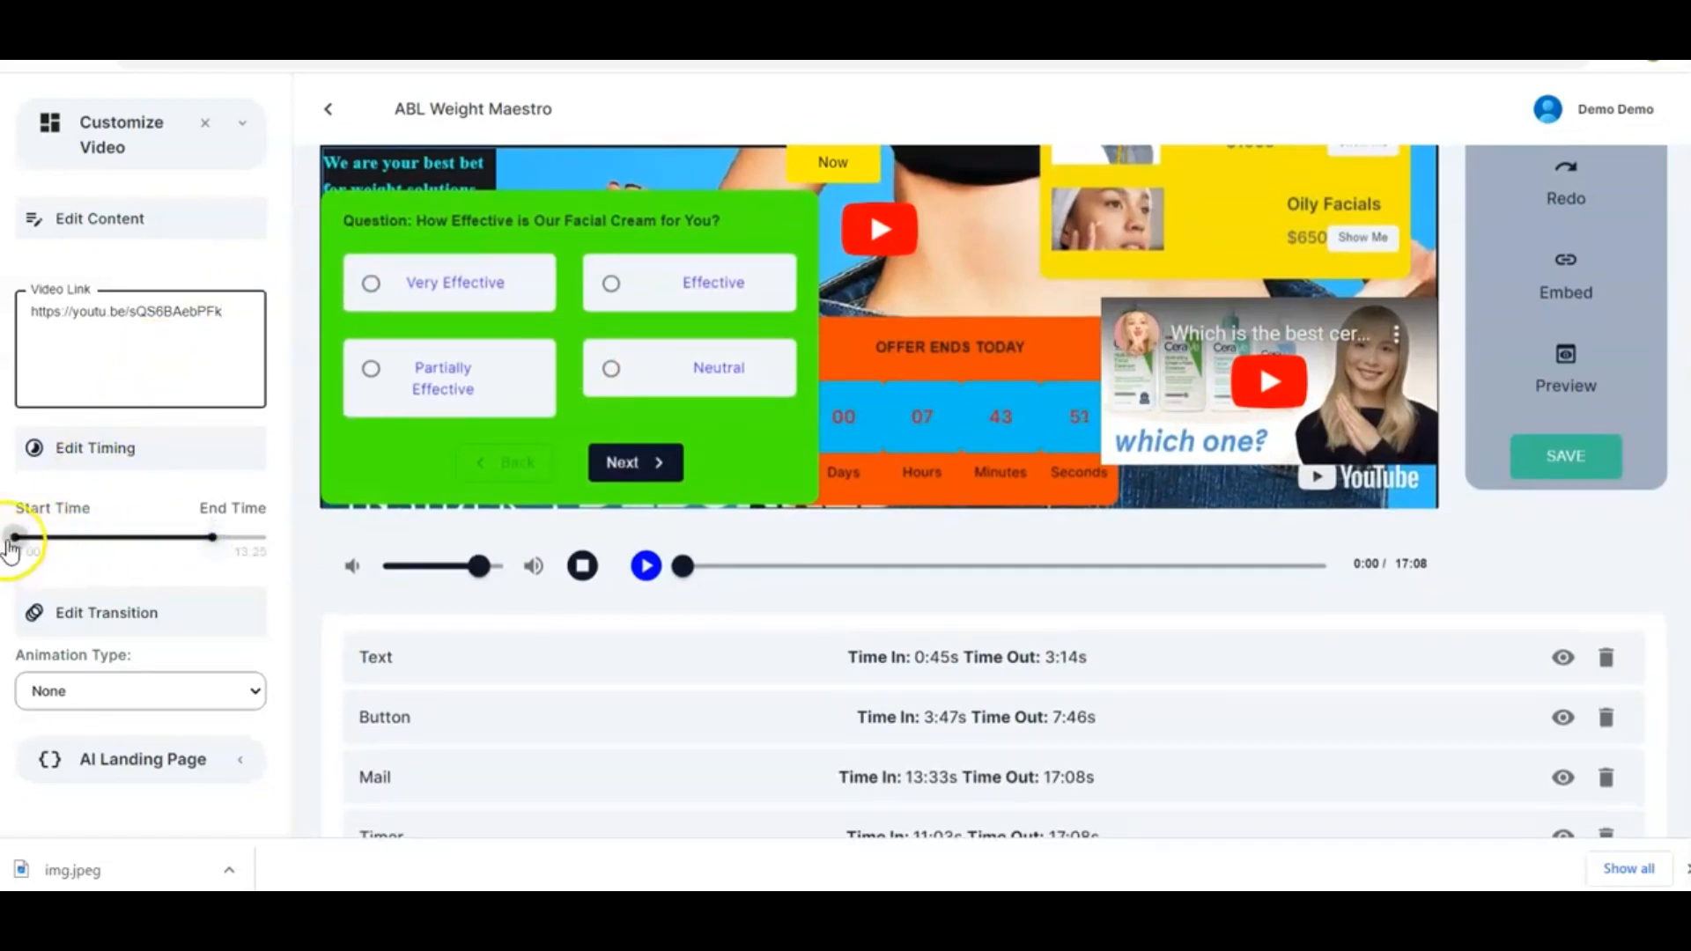
pyautogui.moveTo(103, 543); pyautogui.dragTo(143, 546)
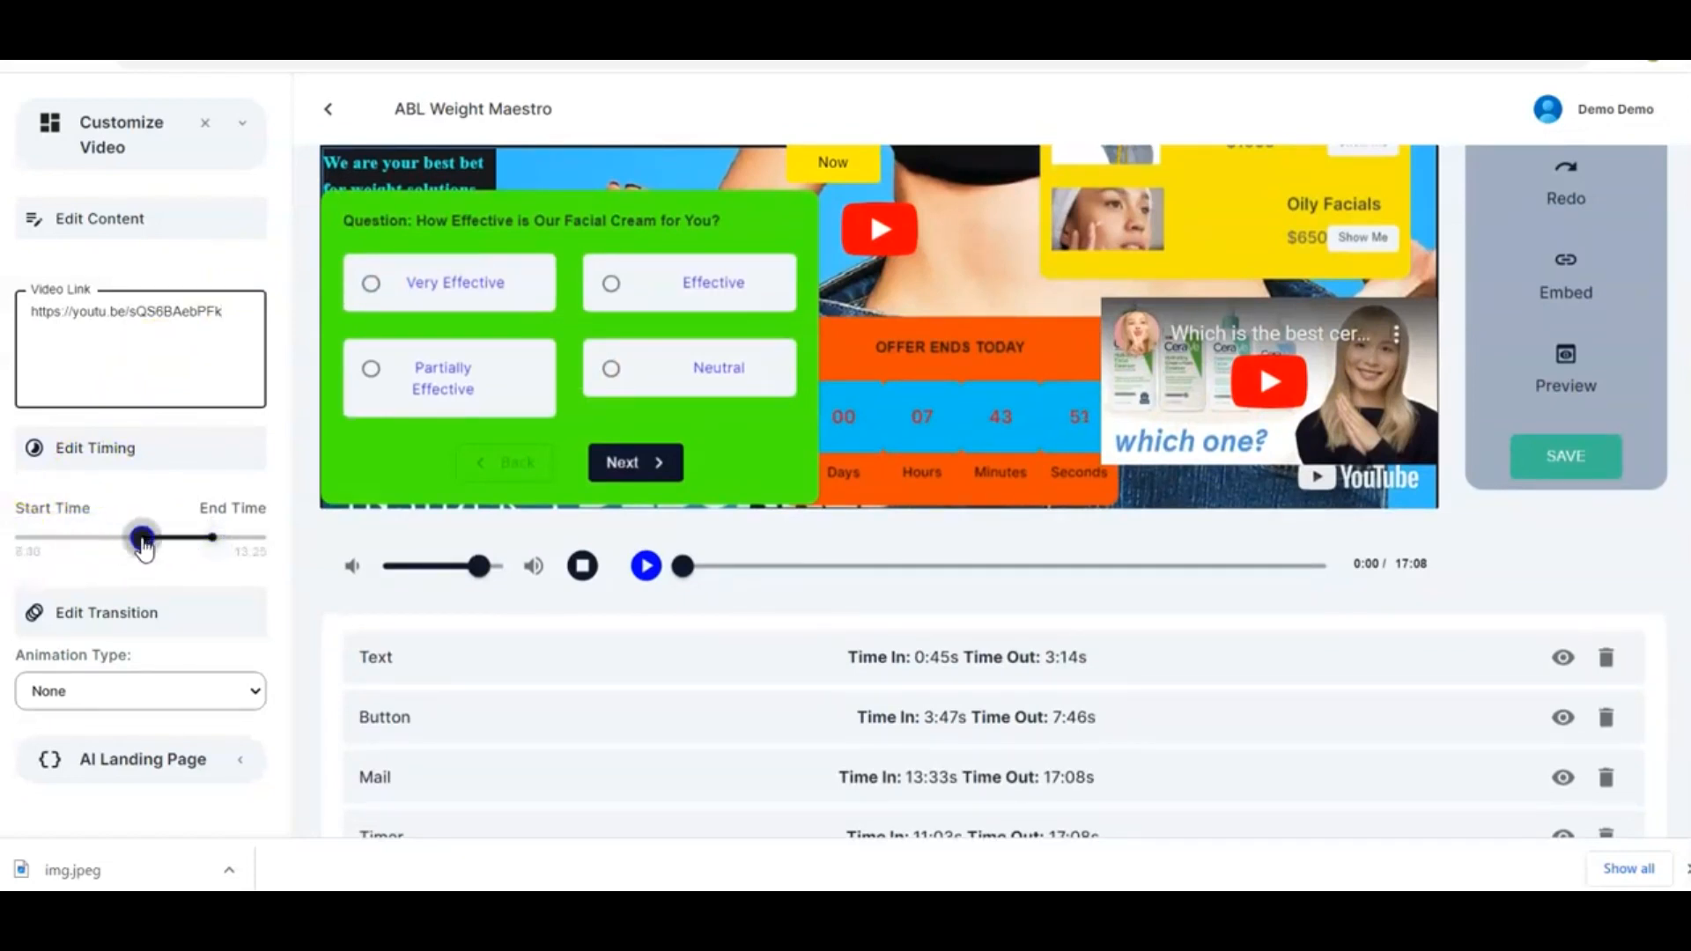
pyautogui.click(220, 539)
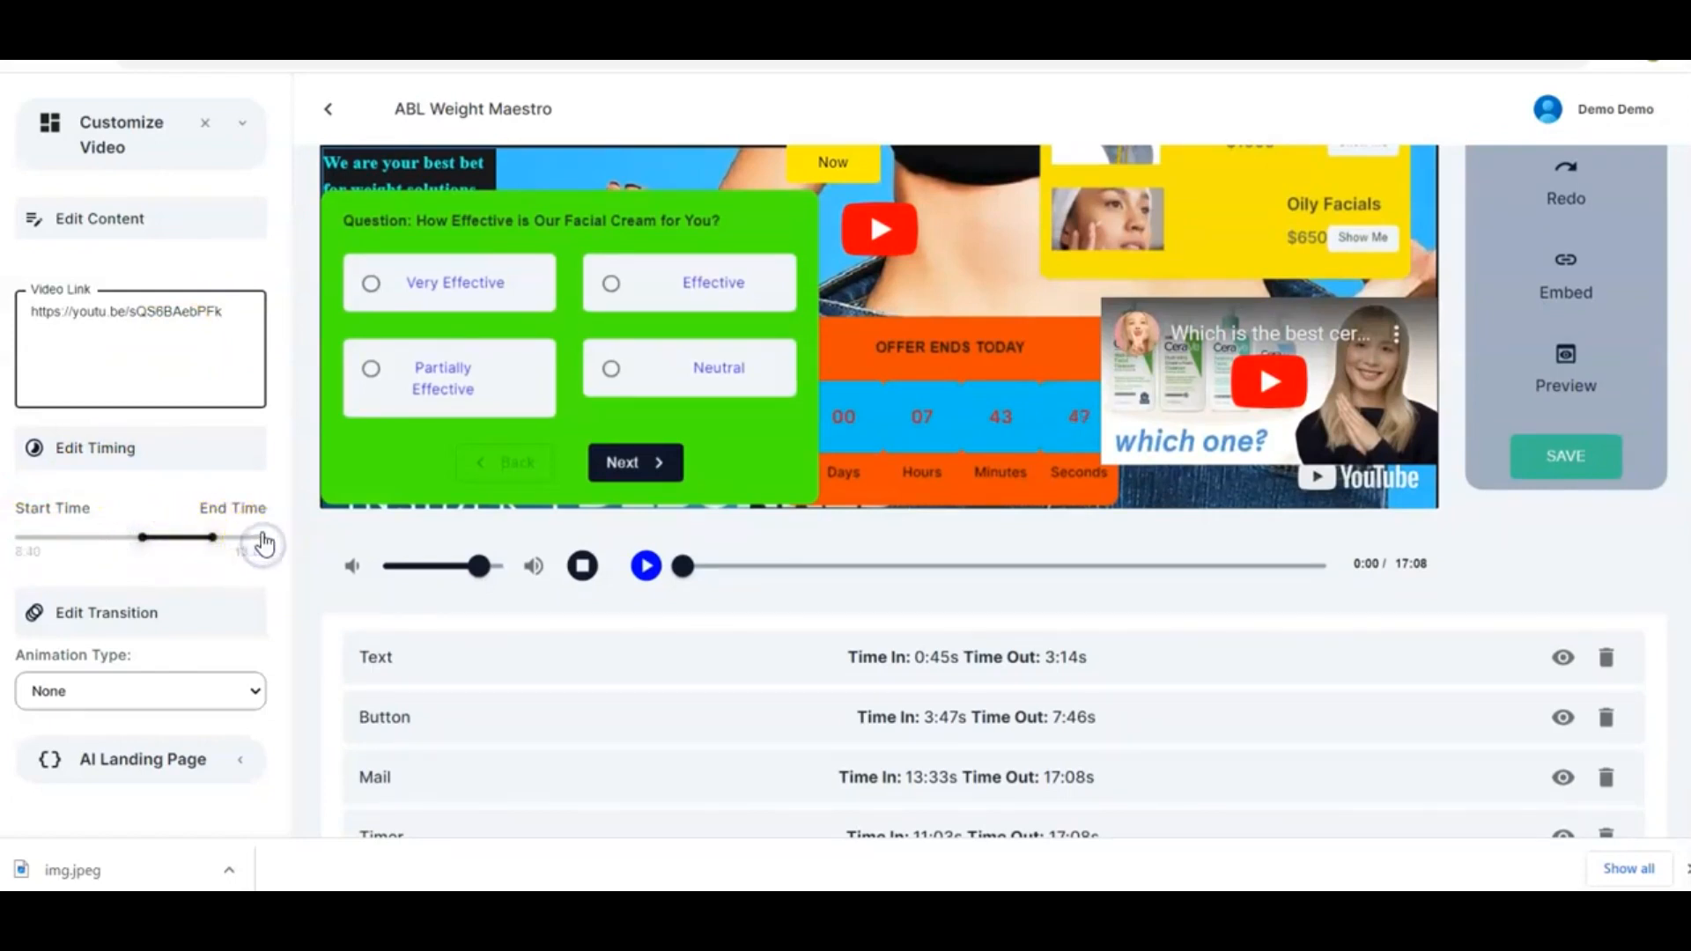
pyautogui.moveTo(265, 539); pyautogui.dragTo(267, 539)
pyautogui.moveTo(142, 539); pyautogui.dragTo(242, 539)
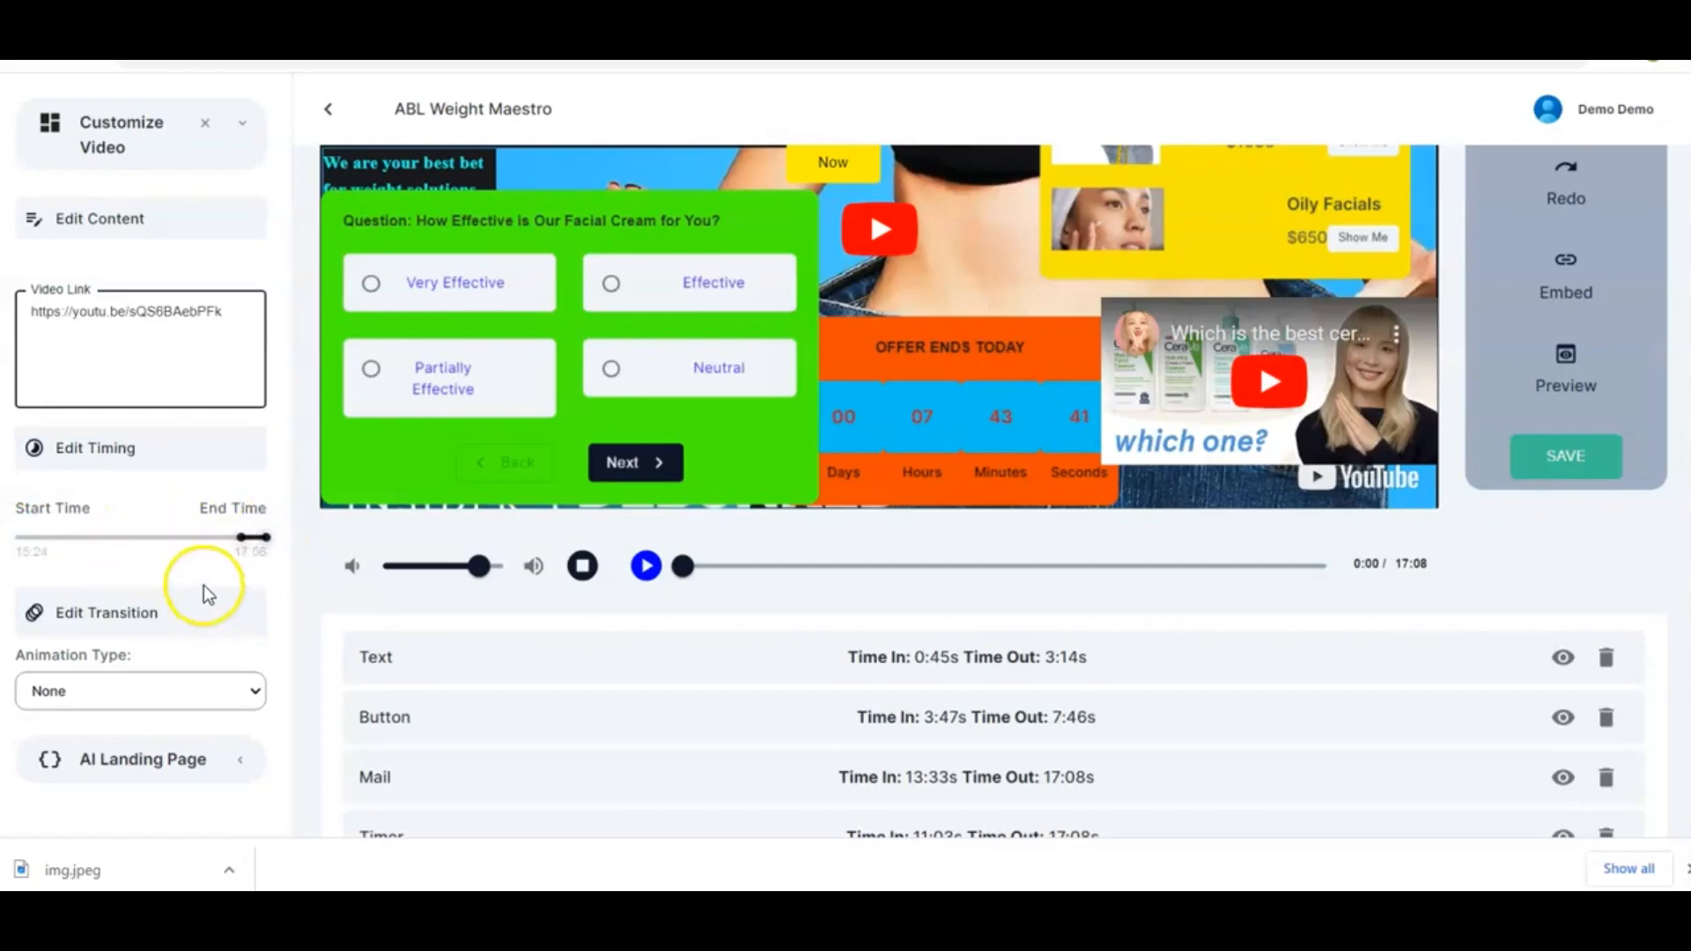
# Set the embedded video's animation type to Flip and close its settings
pyautogui.scroll(-1, 203, 587)
pyautogui.scroll(1, 213, 695)
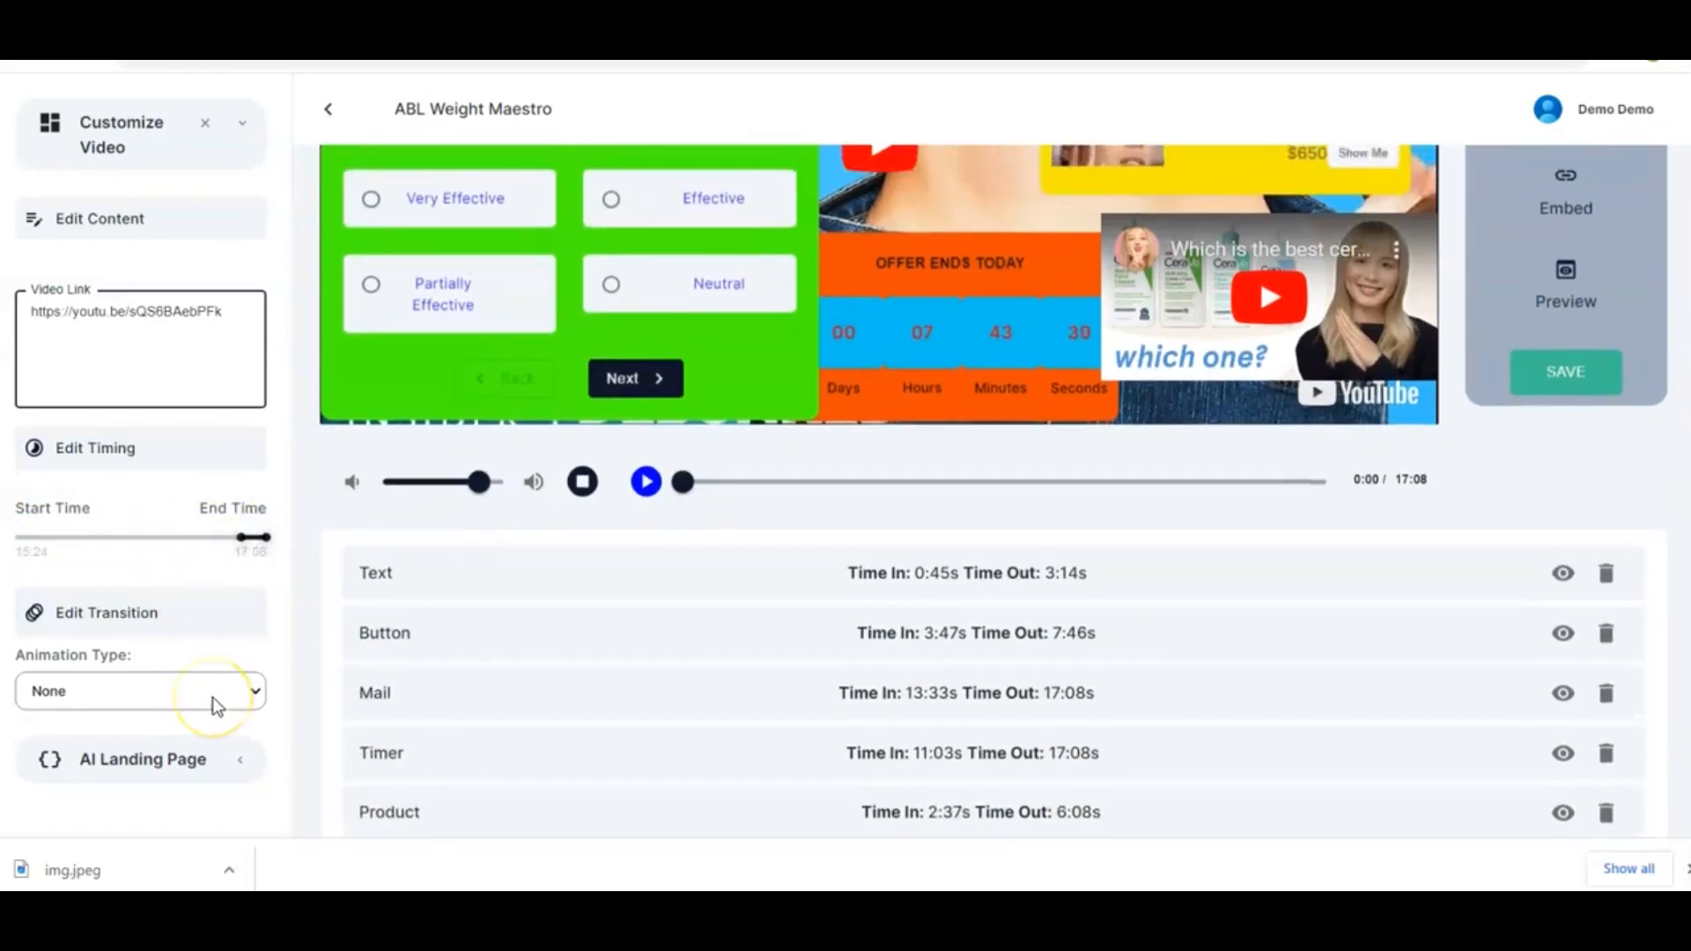
pyautogui.click(266, 692)
pyautogui.click(245, 693)
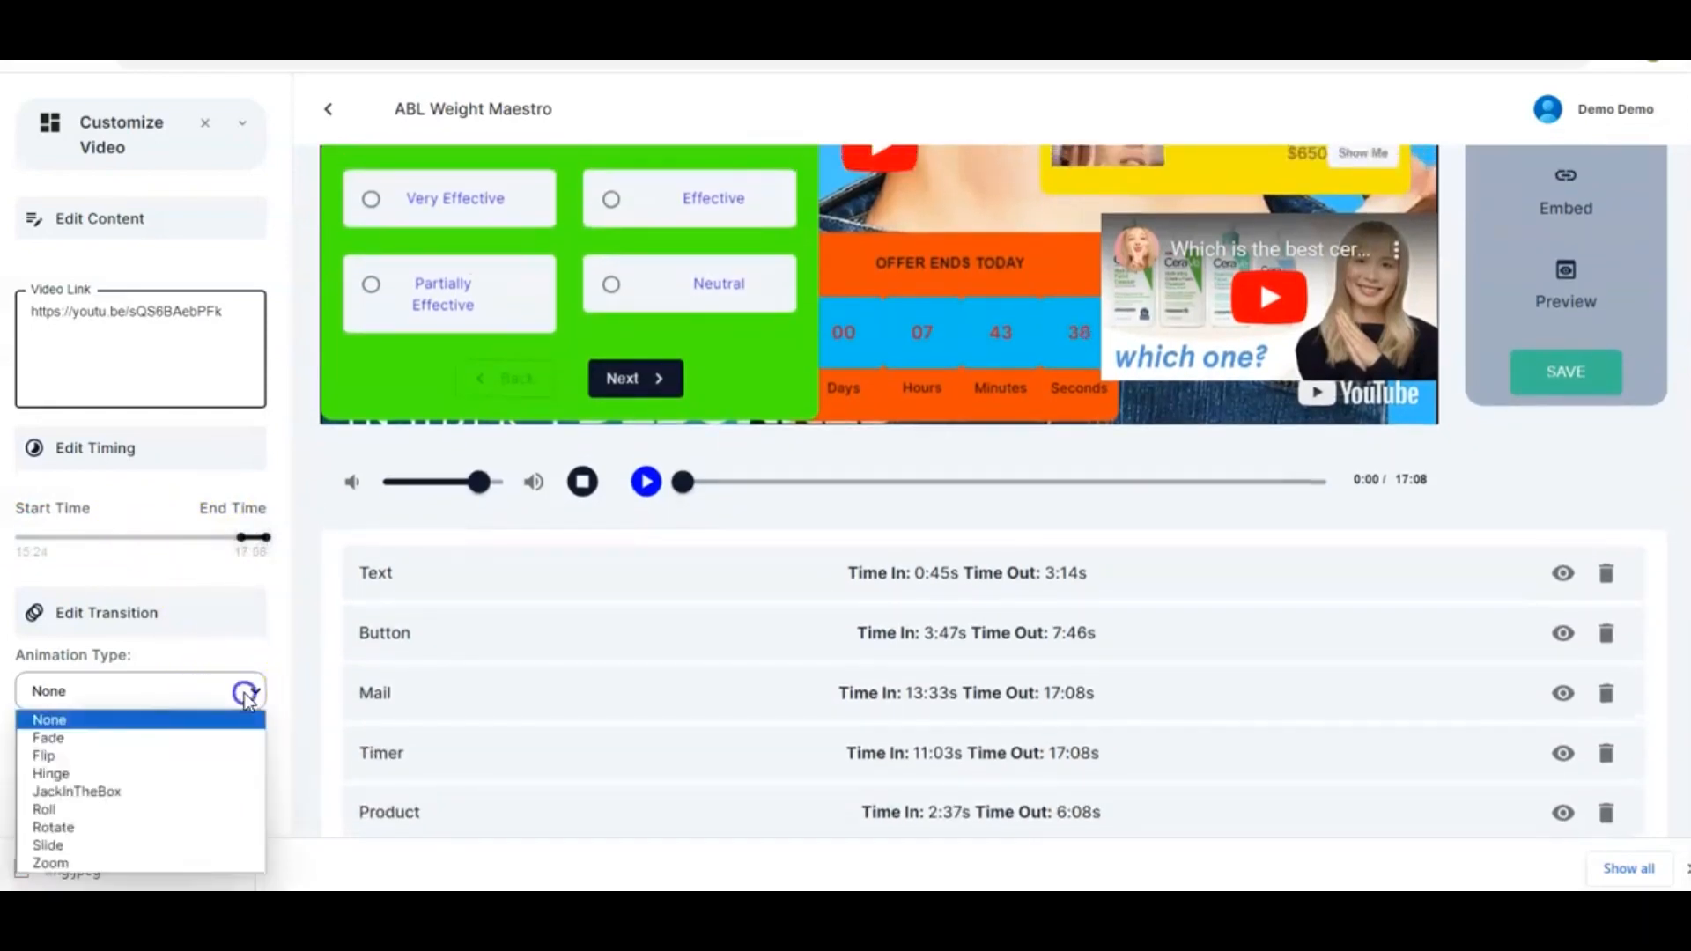
pyautogui.click(179, 757)
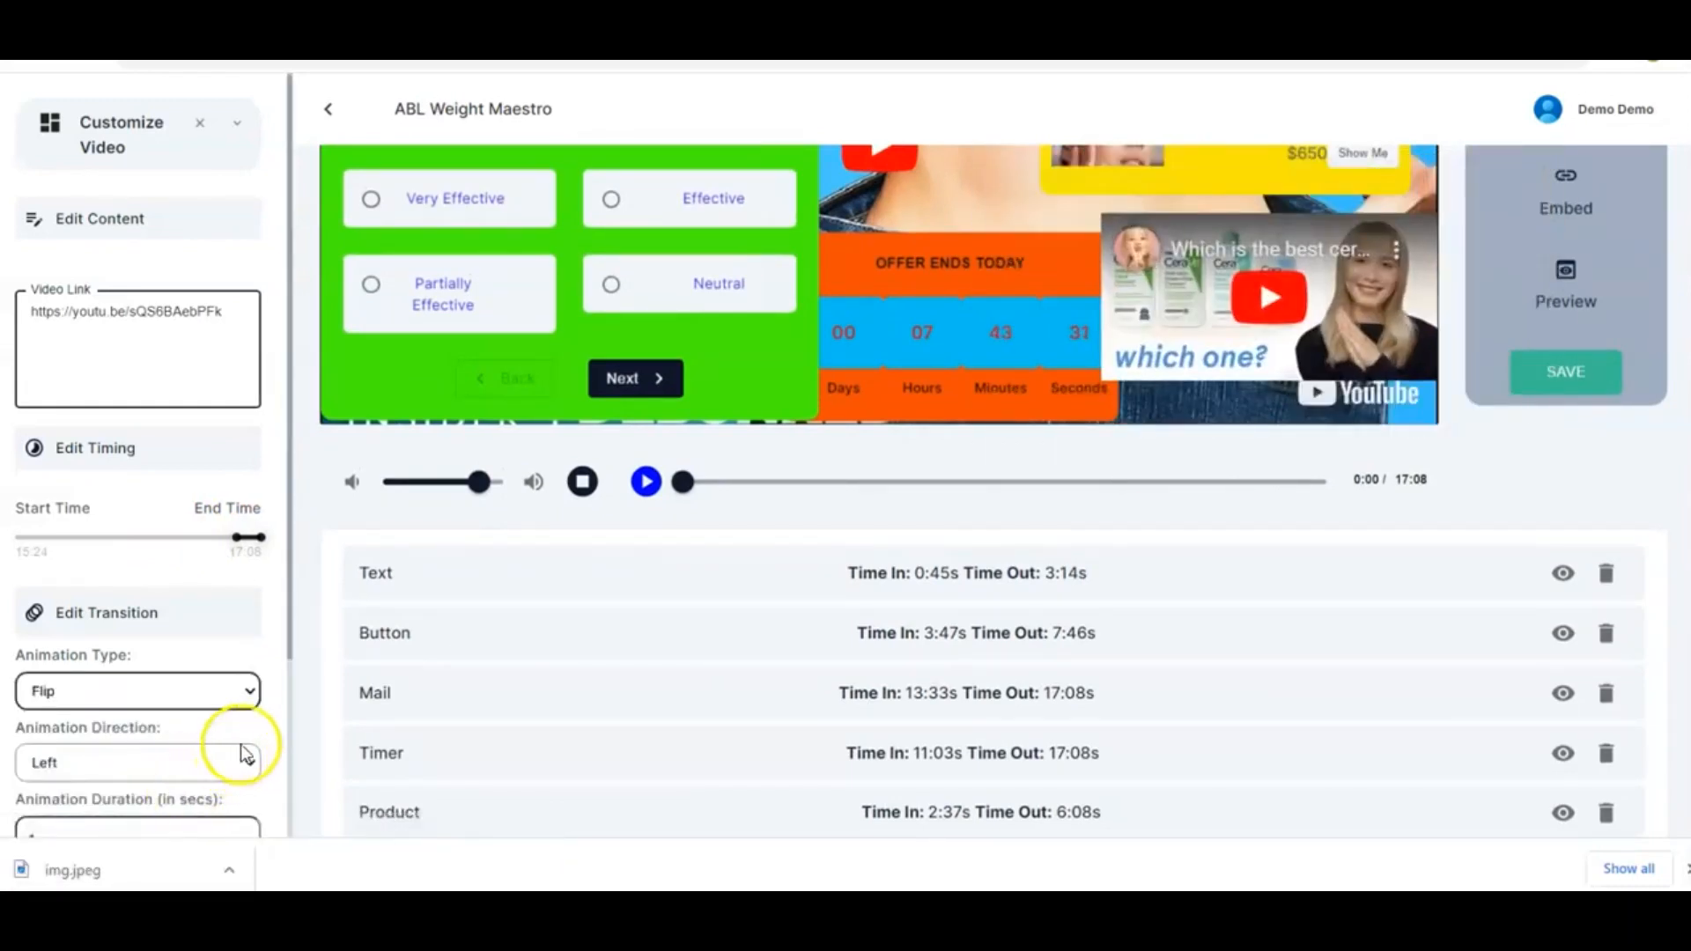
pyautogui.scroll(-2, 248, 725)
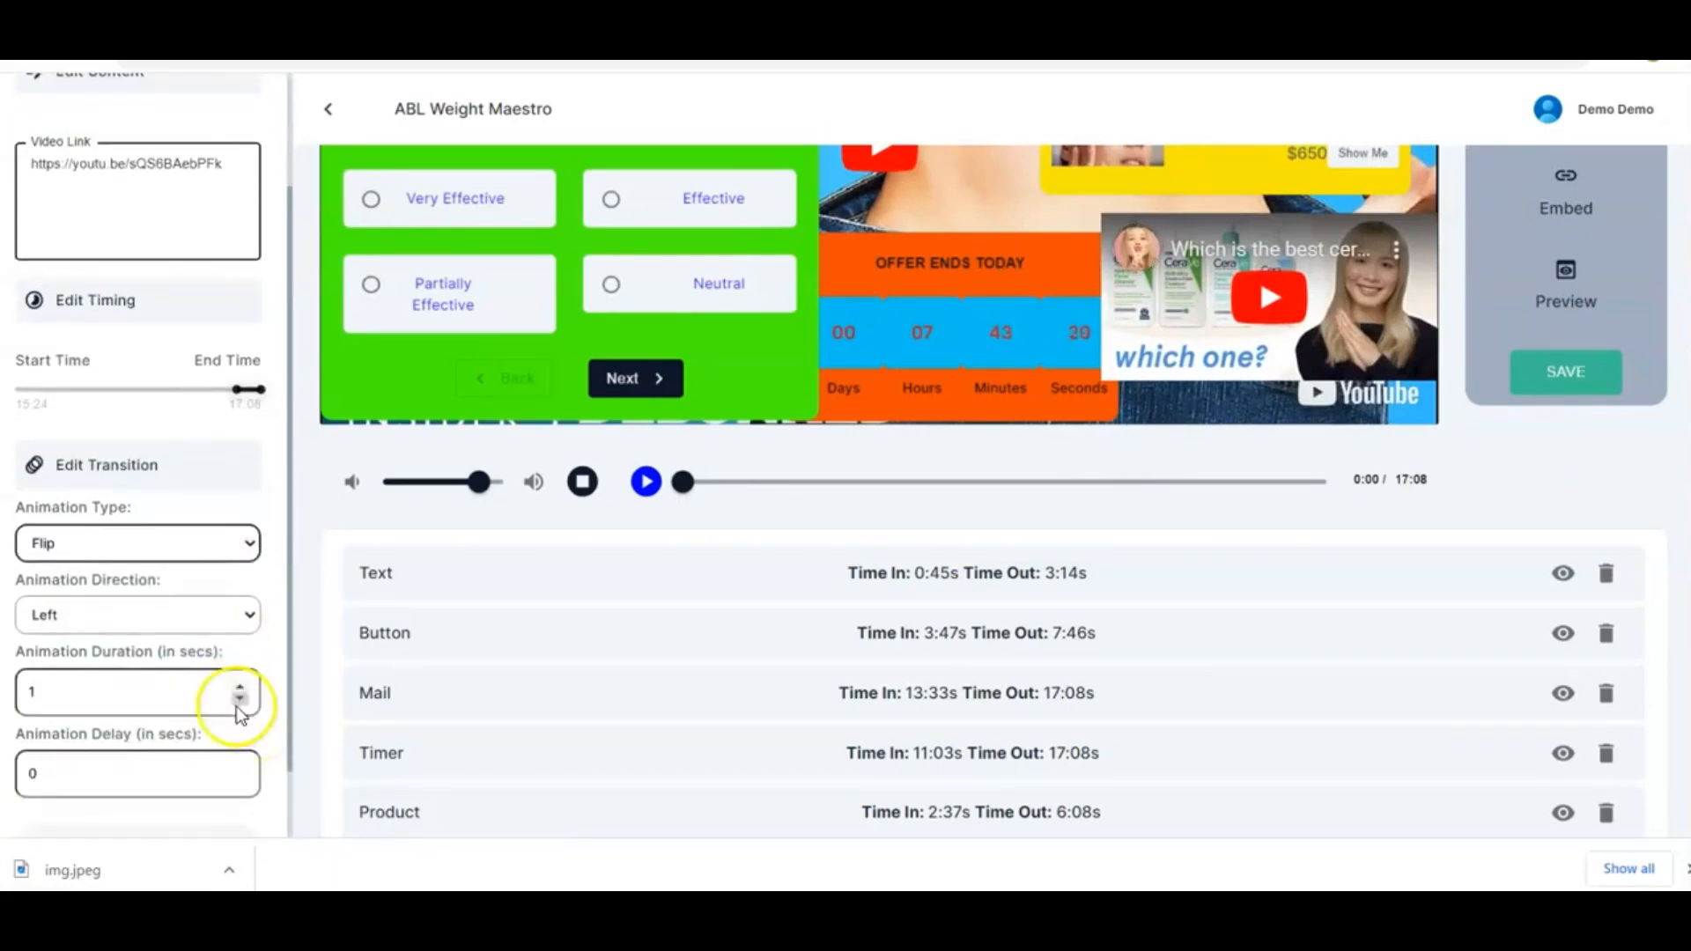
pyautogui.scroll(2, 236, 706)
pyautogui.scroll(3, 240, 715)
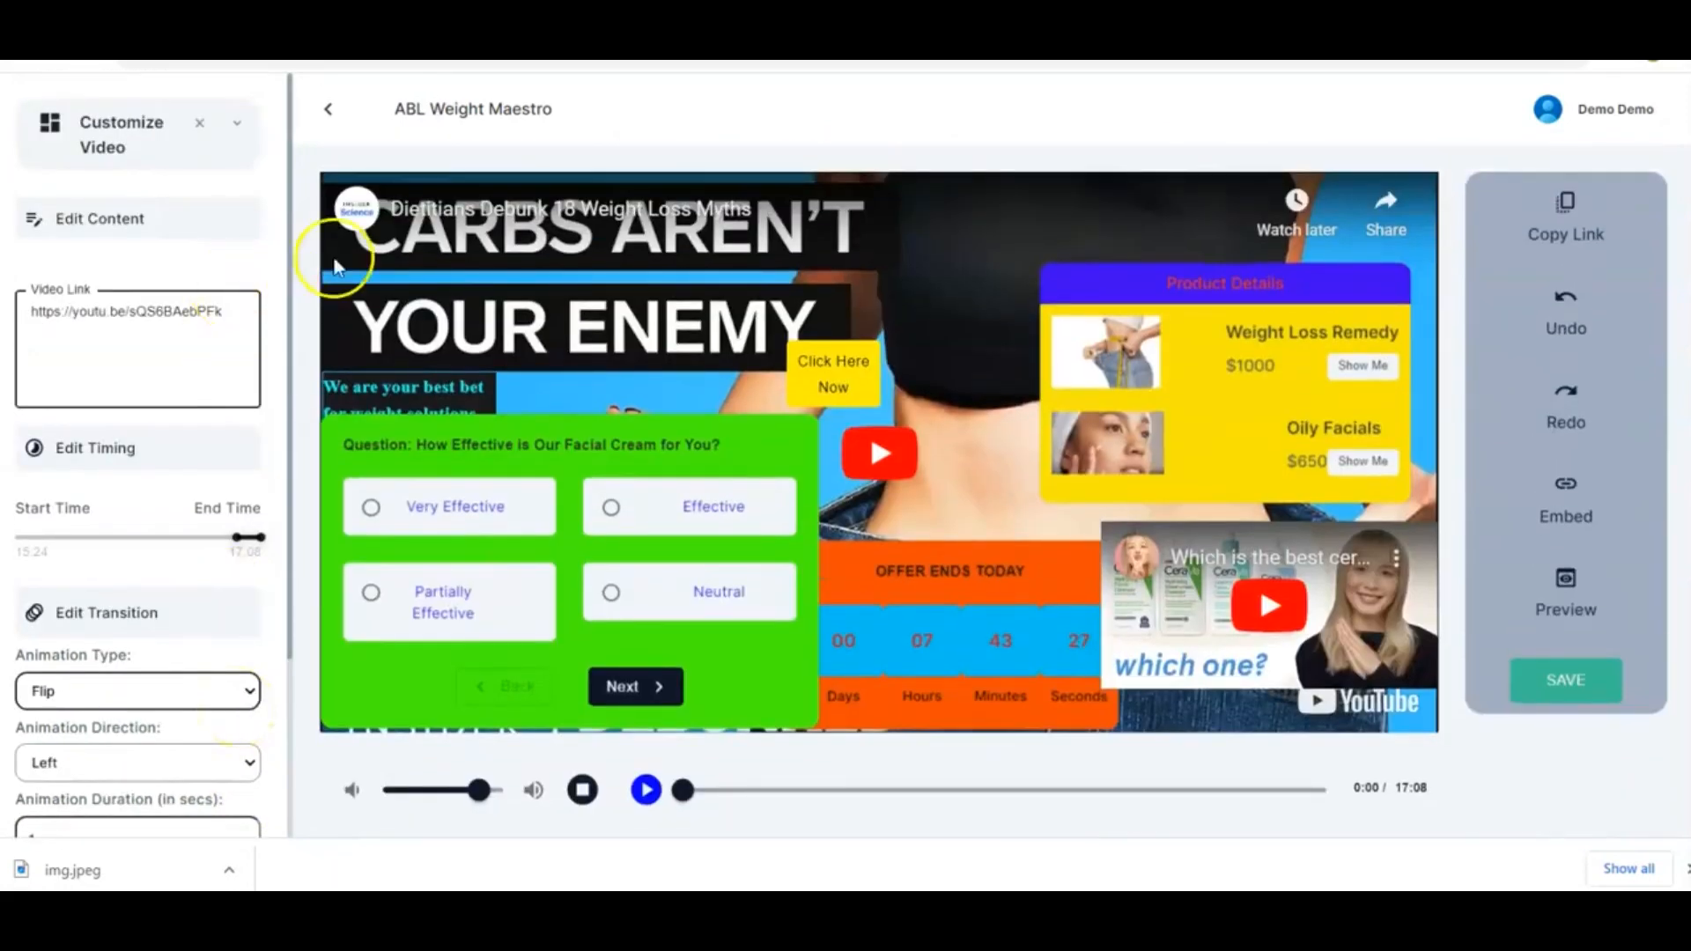
pyautogui.click(199, 126)
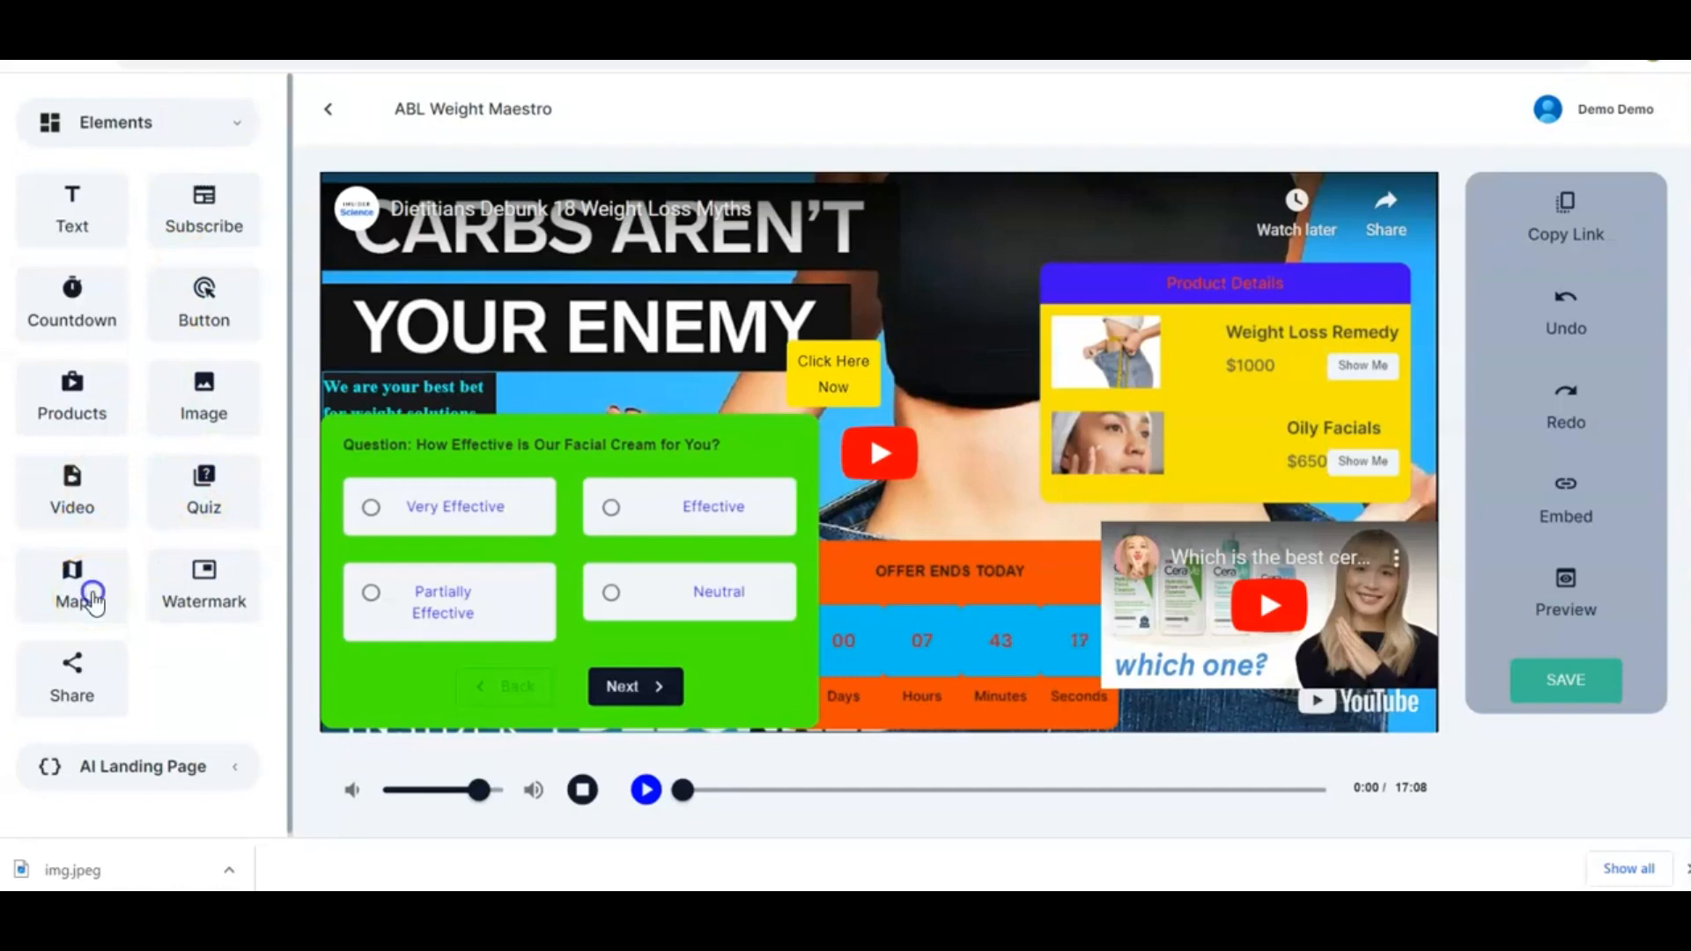
# Add a Map element at the top left of the video and paste the White House address as its location
pyautogui.moveTo(94, 601); pyautogui.dragTo(604, 283)
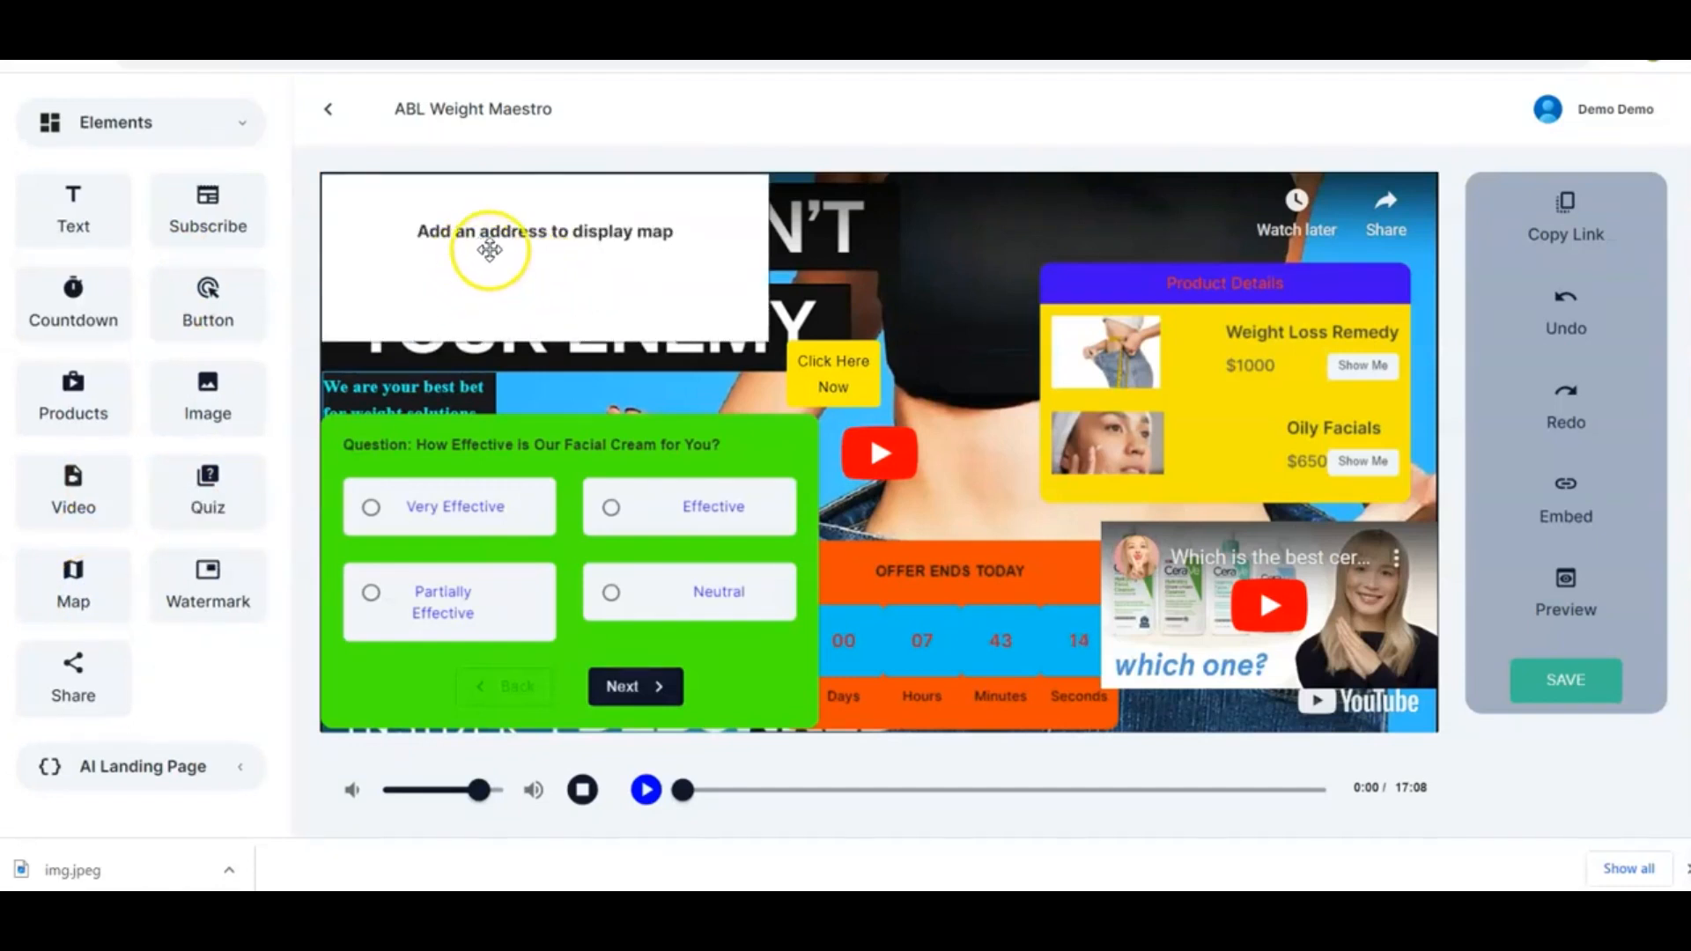
pyautogui.click(599, 266)
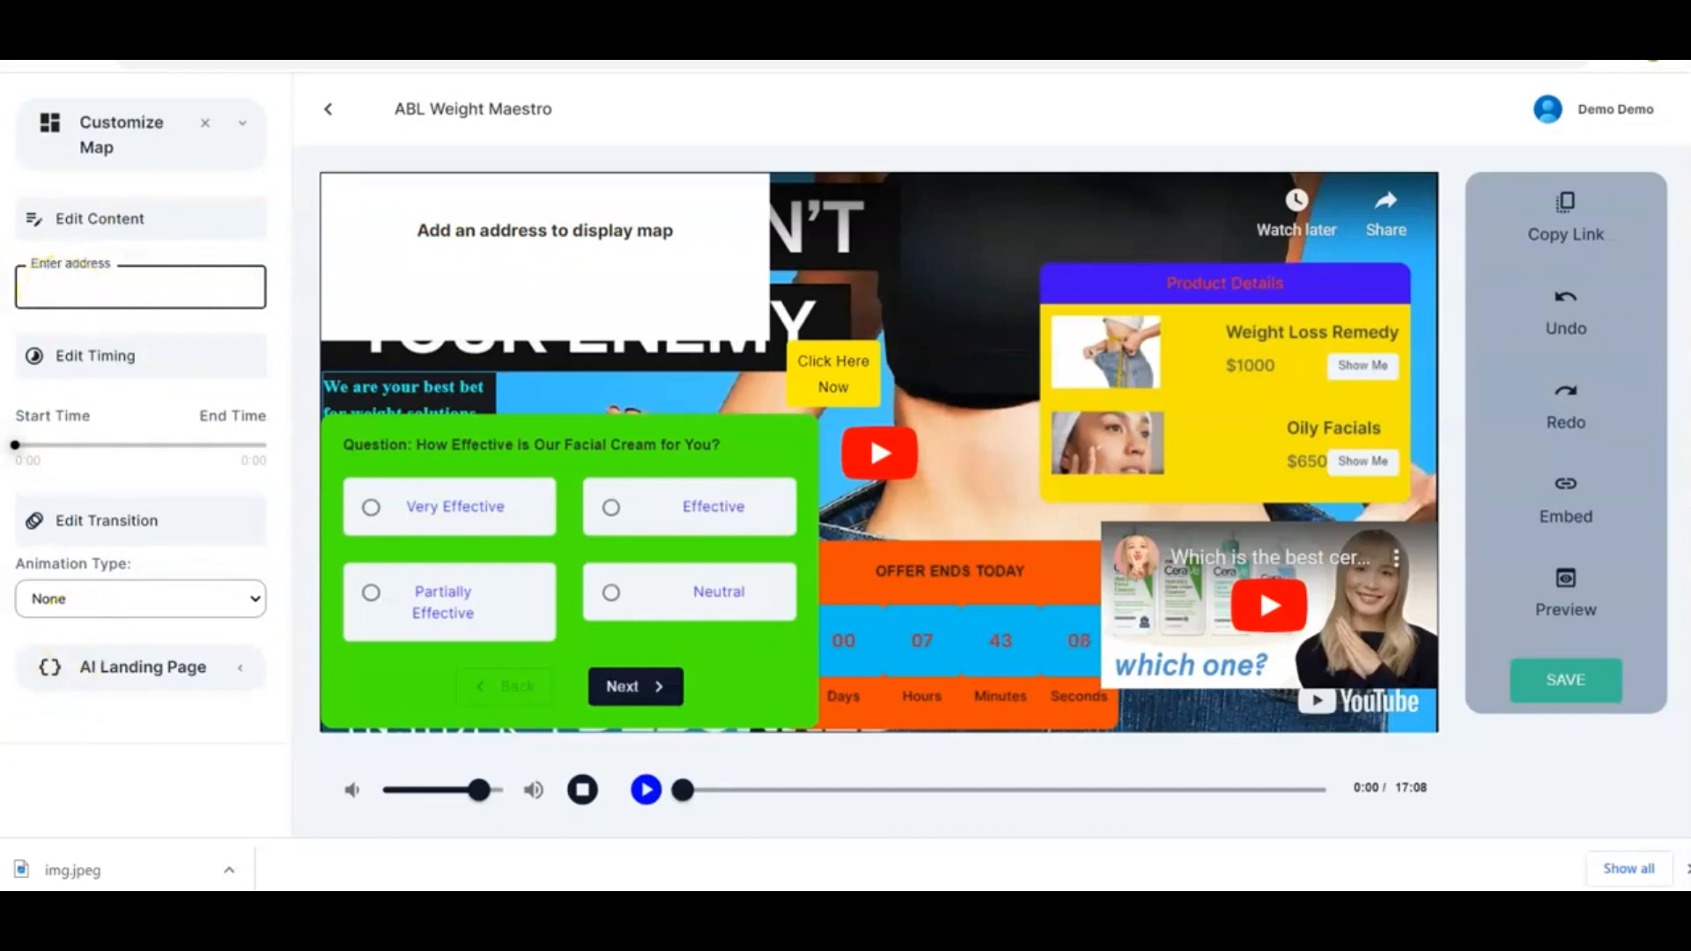
pyautogui.click(75, 295)
pyautogui.click(77, 286)
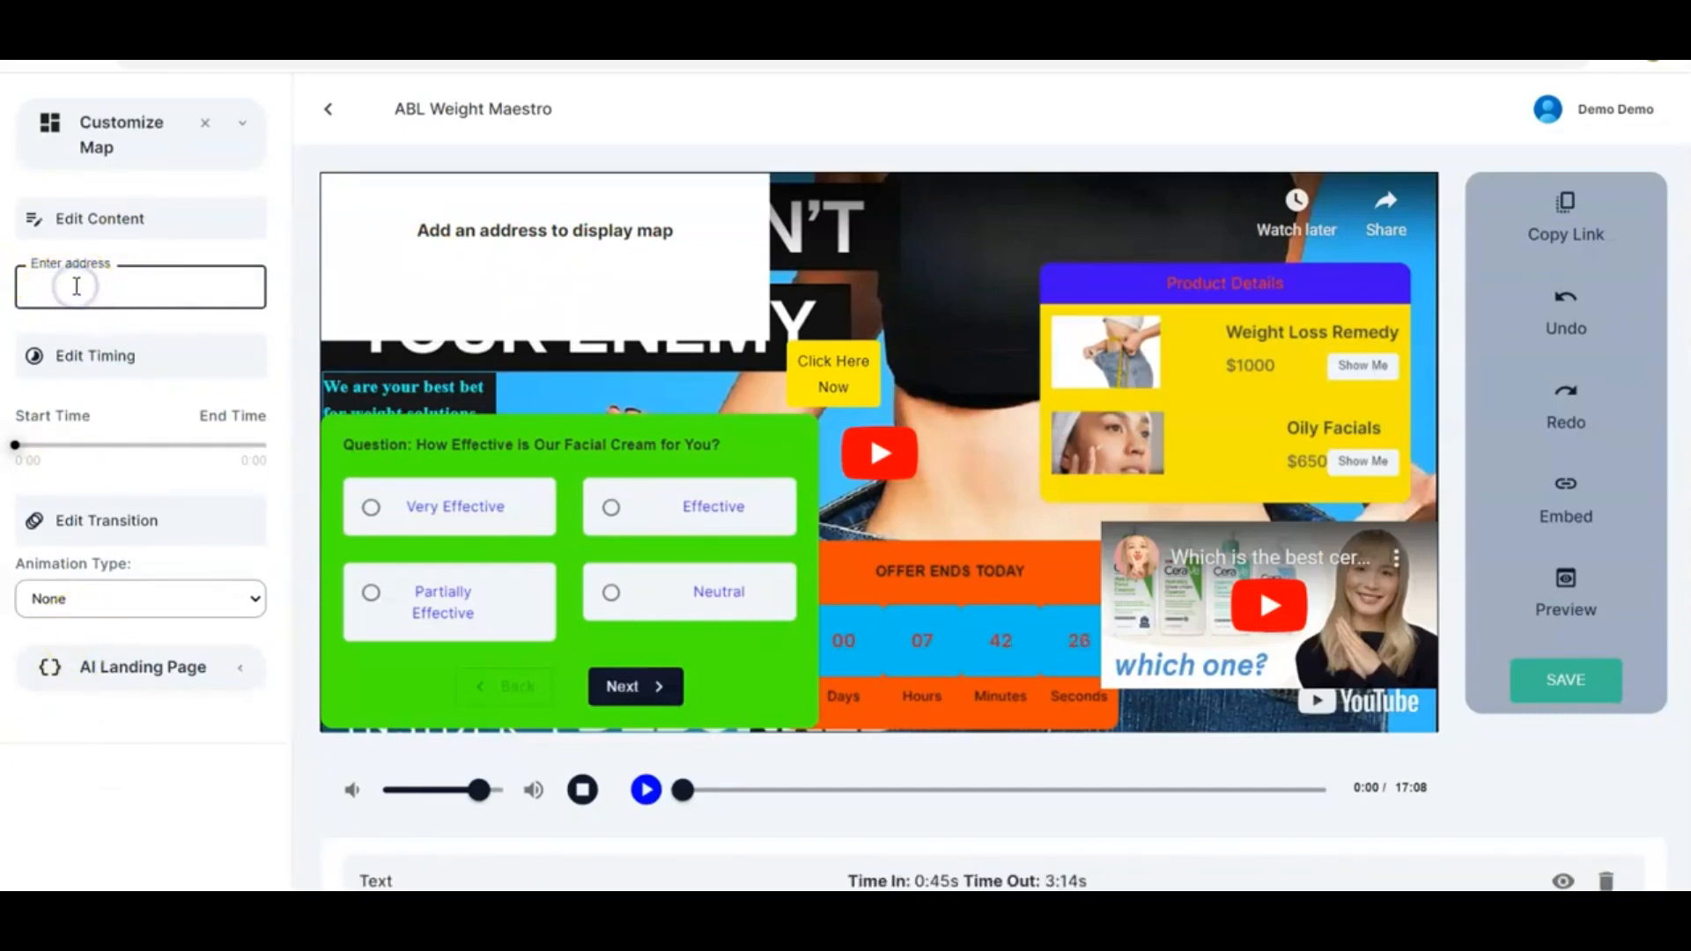
pyautogui.write('1600+Pennsylvania+Avenue+NW+in+Washington,+D.C.')
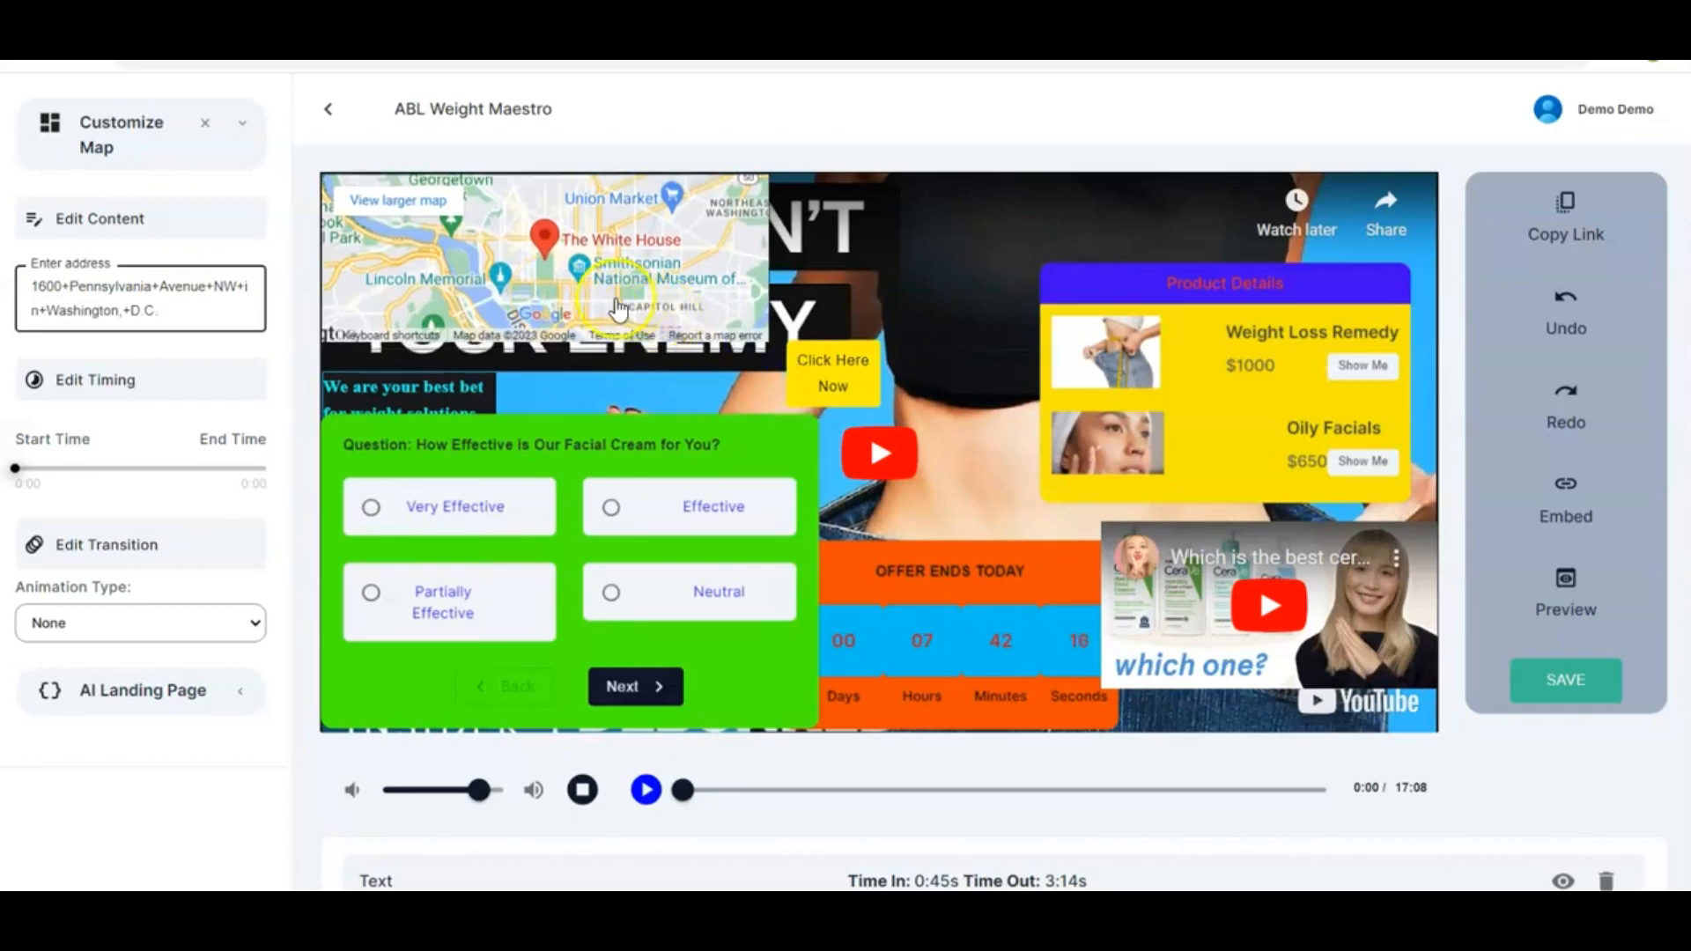
# Set the map's display timing to about 5:51 to 8:08 and its animation type to Roll
pyautogui.moveTo(15, 468); pyautogui.dragTo(102, 483)
pyautogui.click(17, 473)
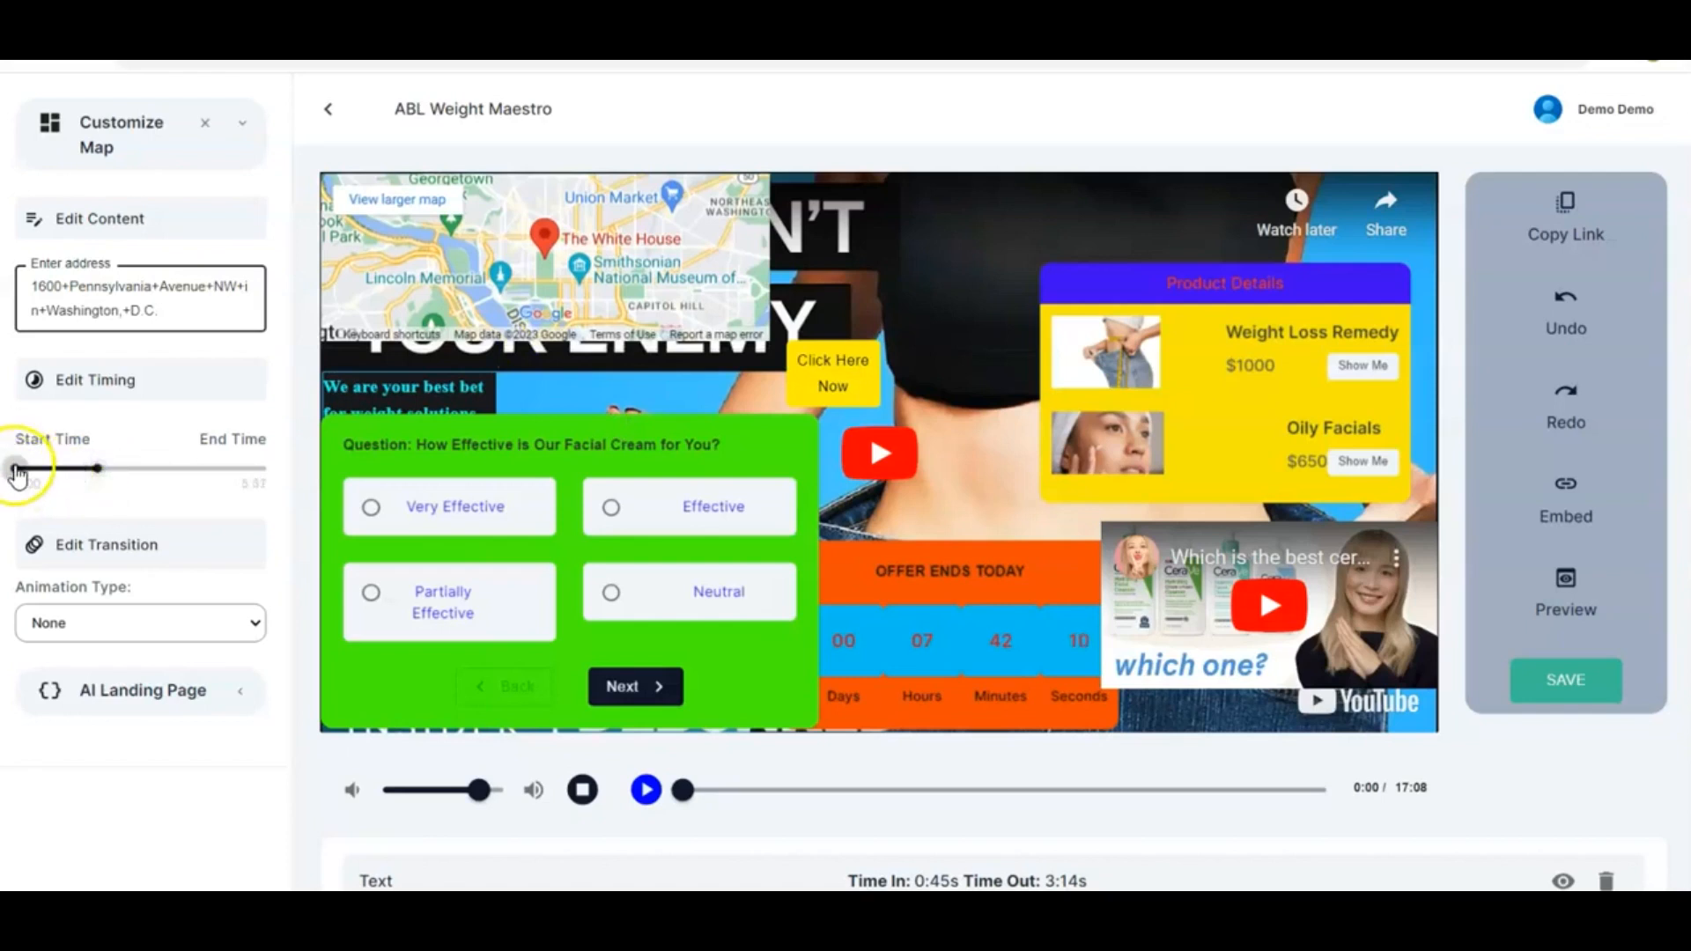
pyautogui.moveTo(56, 476); pyautogui.dragTo(102, 473)
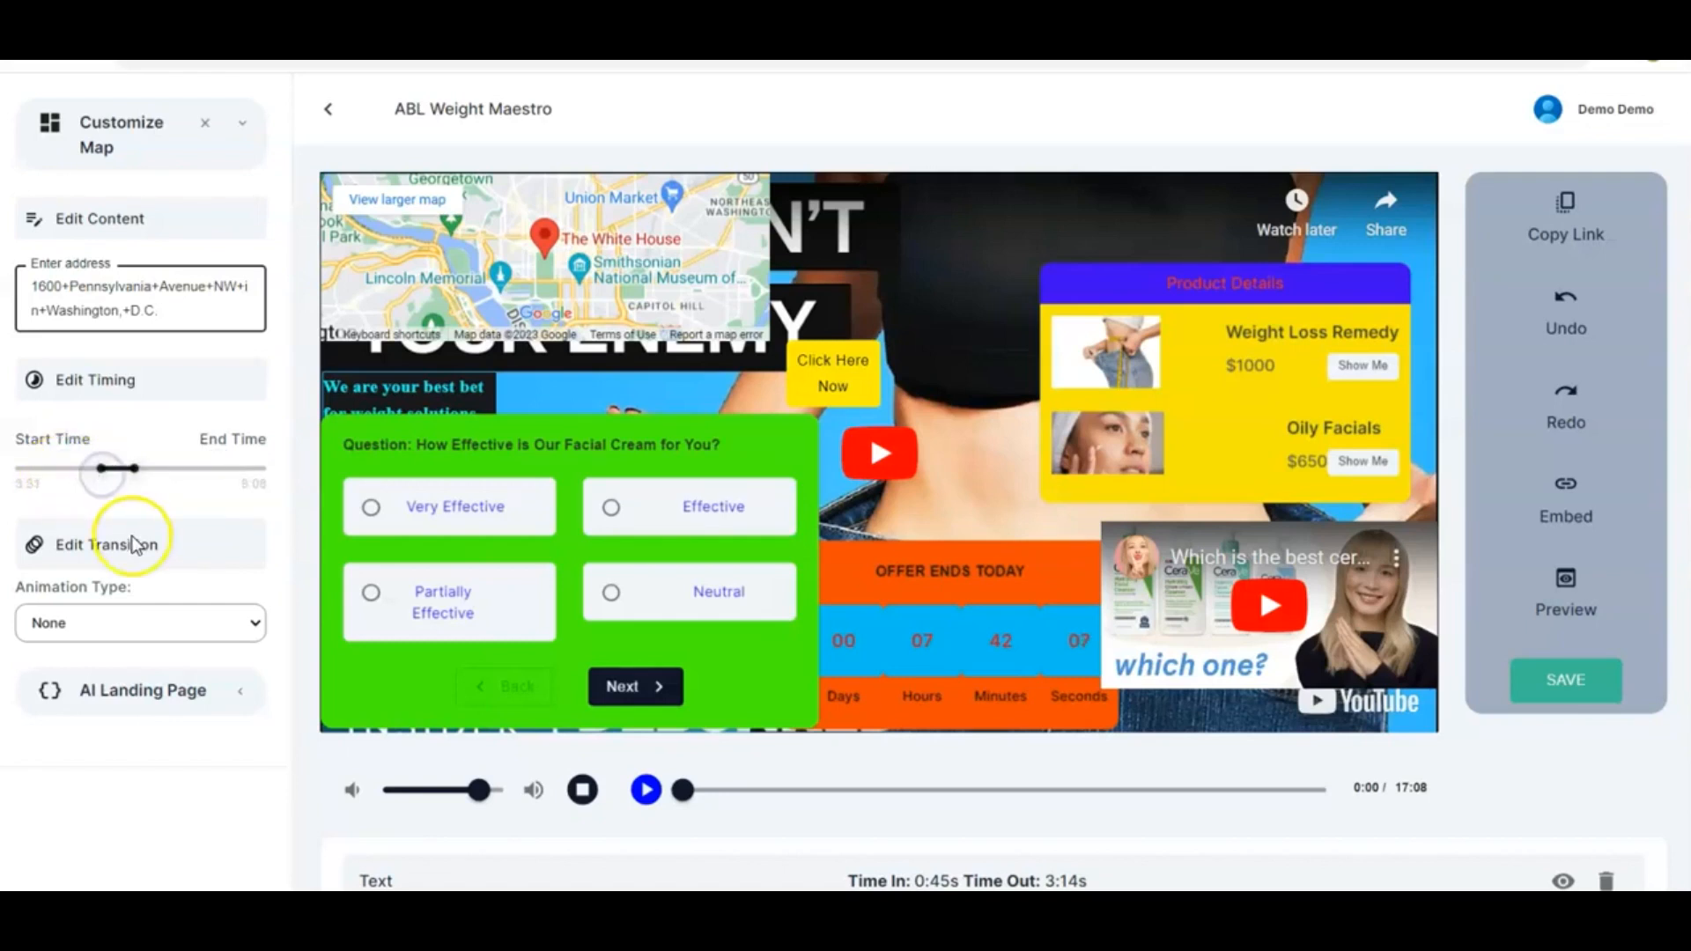
pyautogui.click(259, 622)
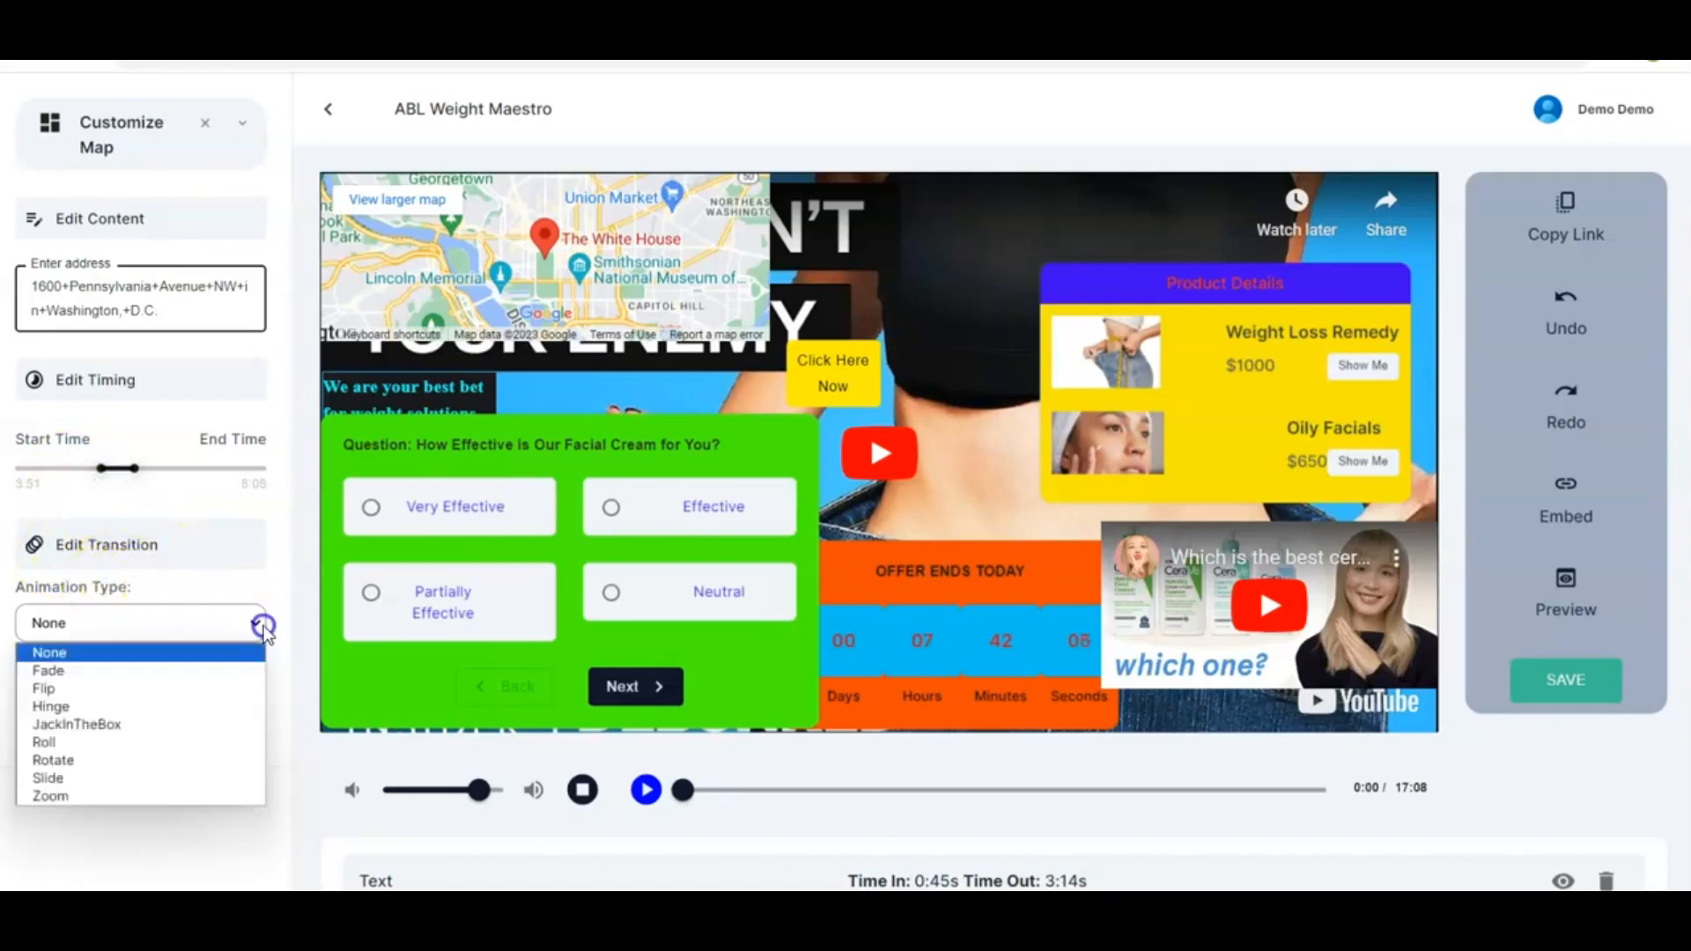
pyautogui.click(161, 744)
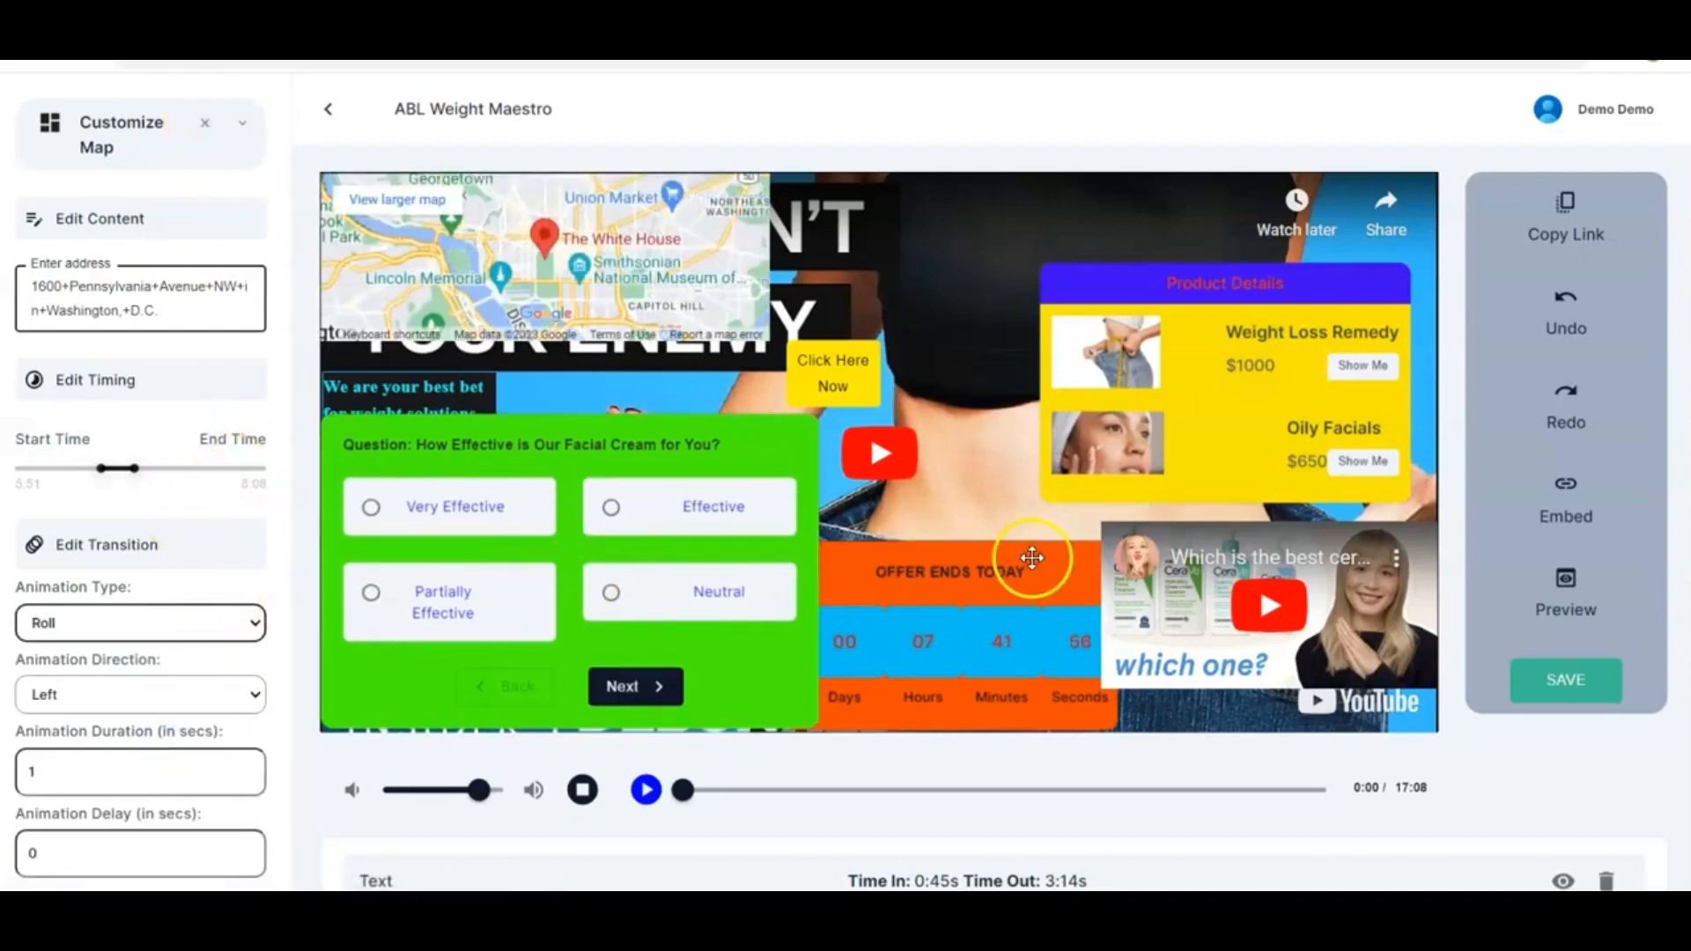
# Hide the Text, Button, Mail and Quiz elements in the element list to see the video uncovered
pyautogui.scroll(-4, 1032, 559)
pyautogui.scroll(-1, 1032, 558)
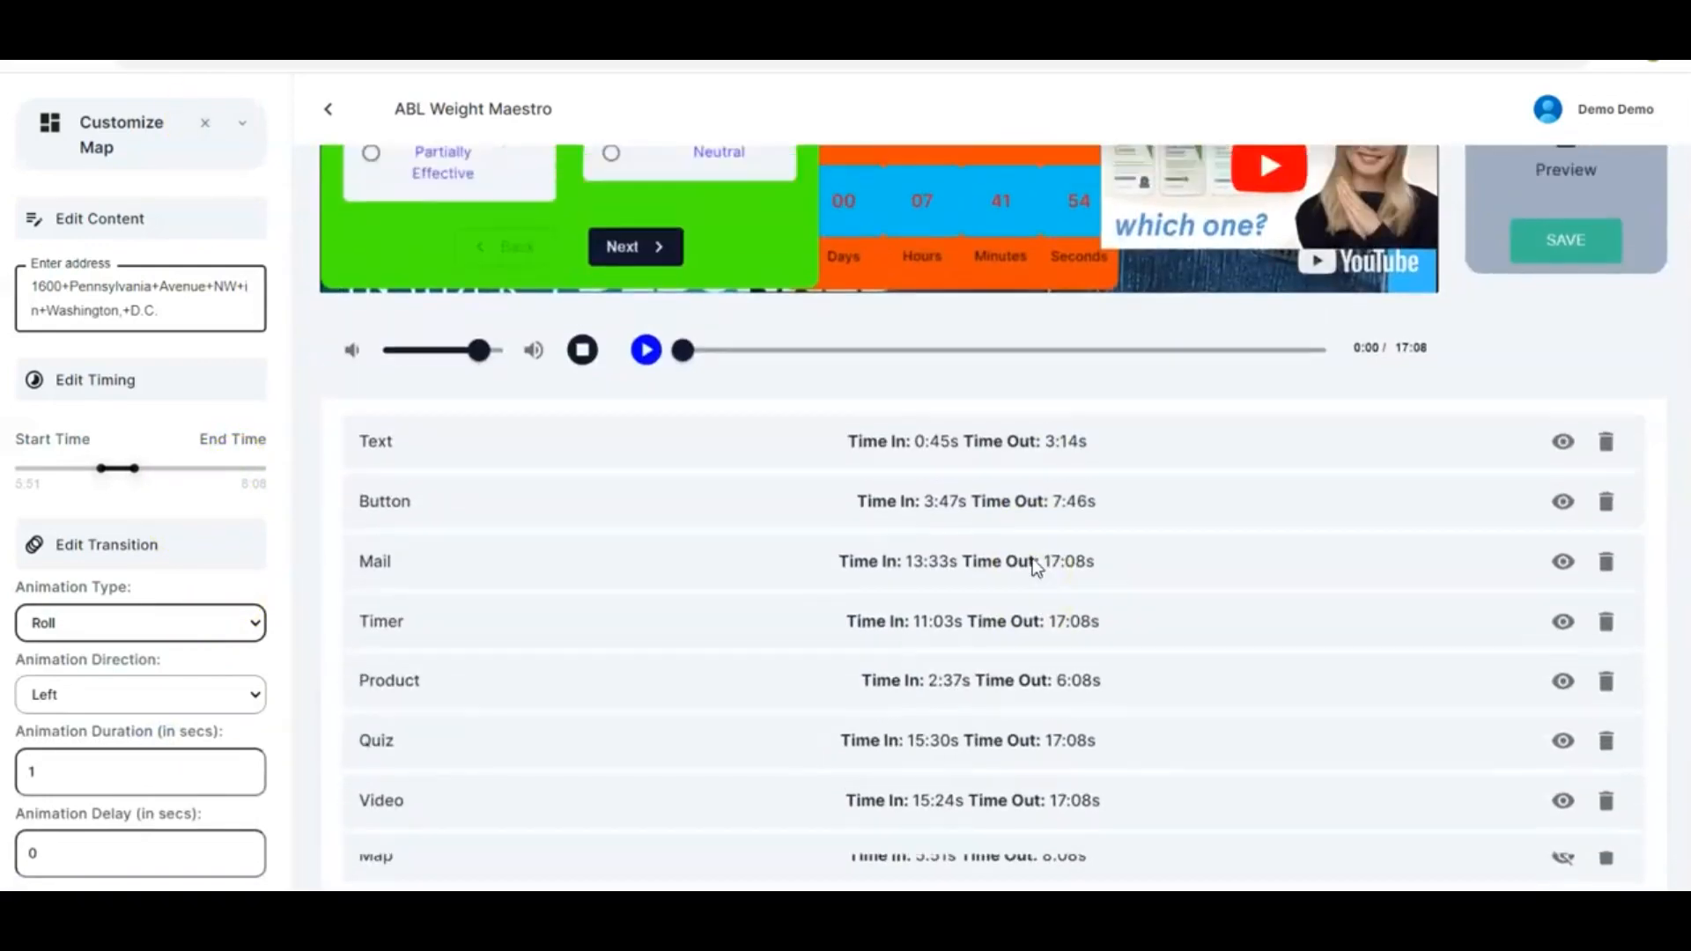
pyautogui.scroll(3, 1032, 559)
pyautogui.scroll(1, 1035, 570)
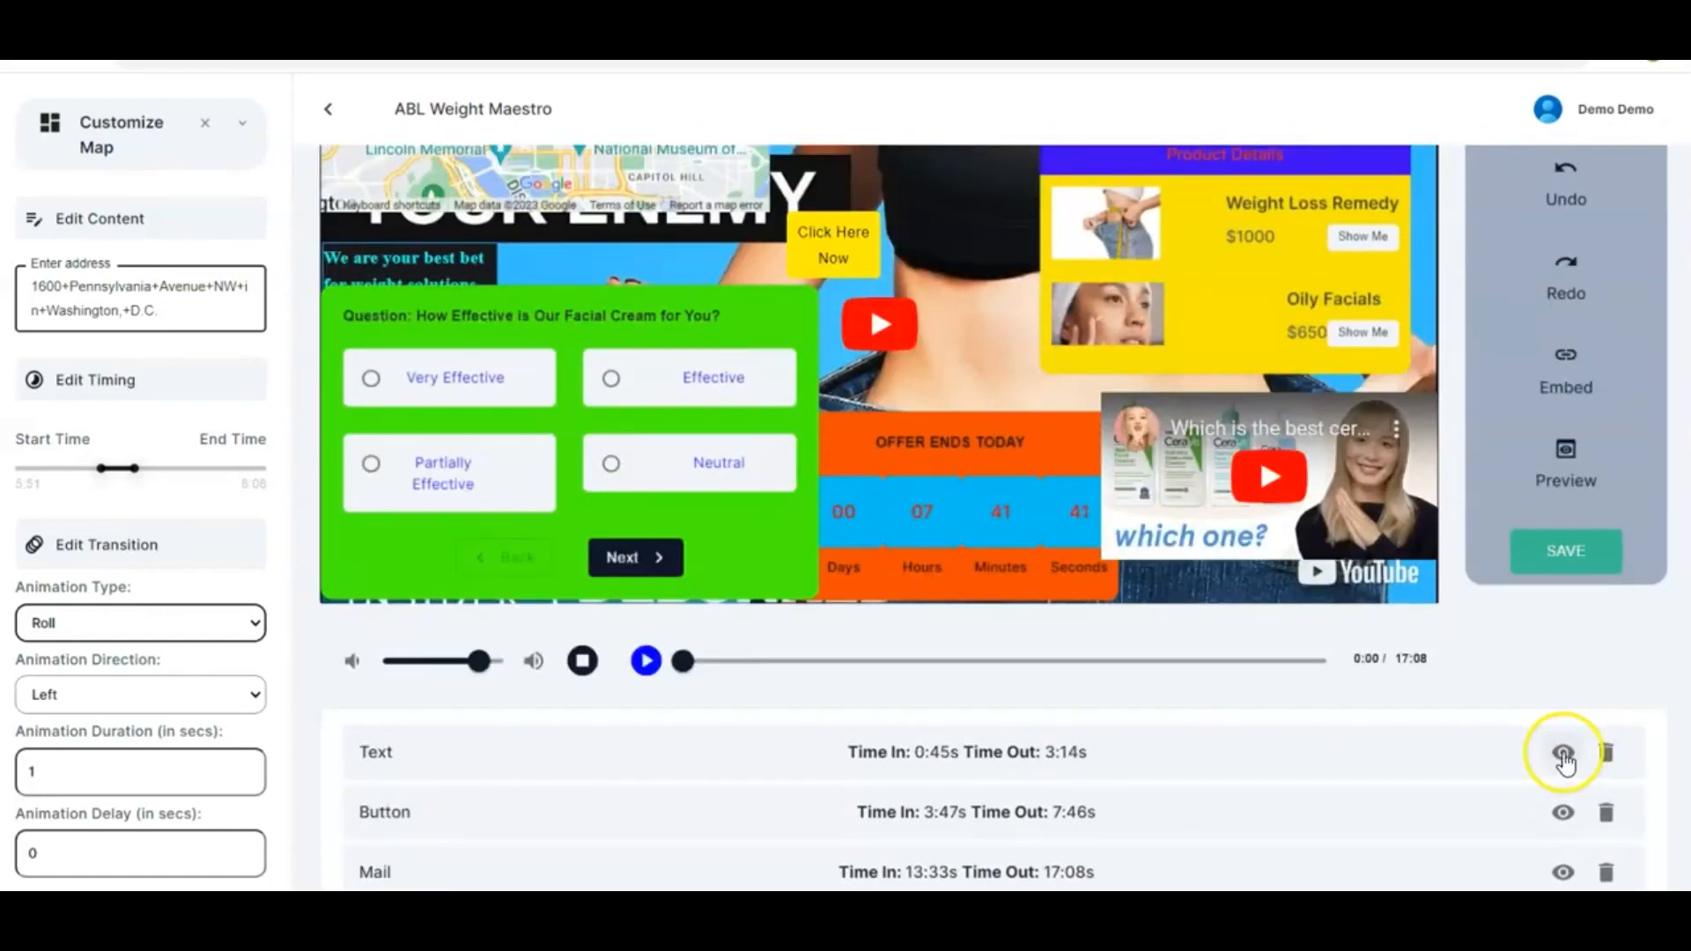
pyautogui.click(1563, 755)
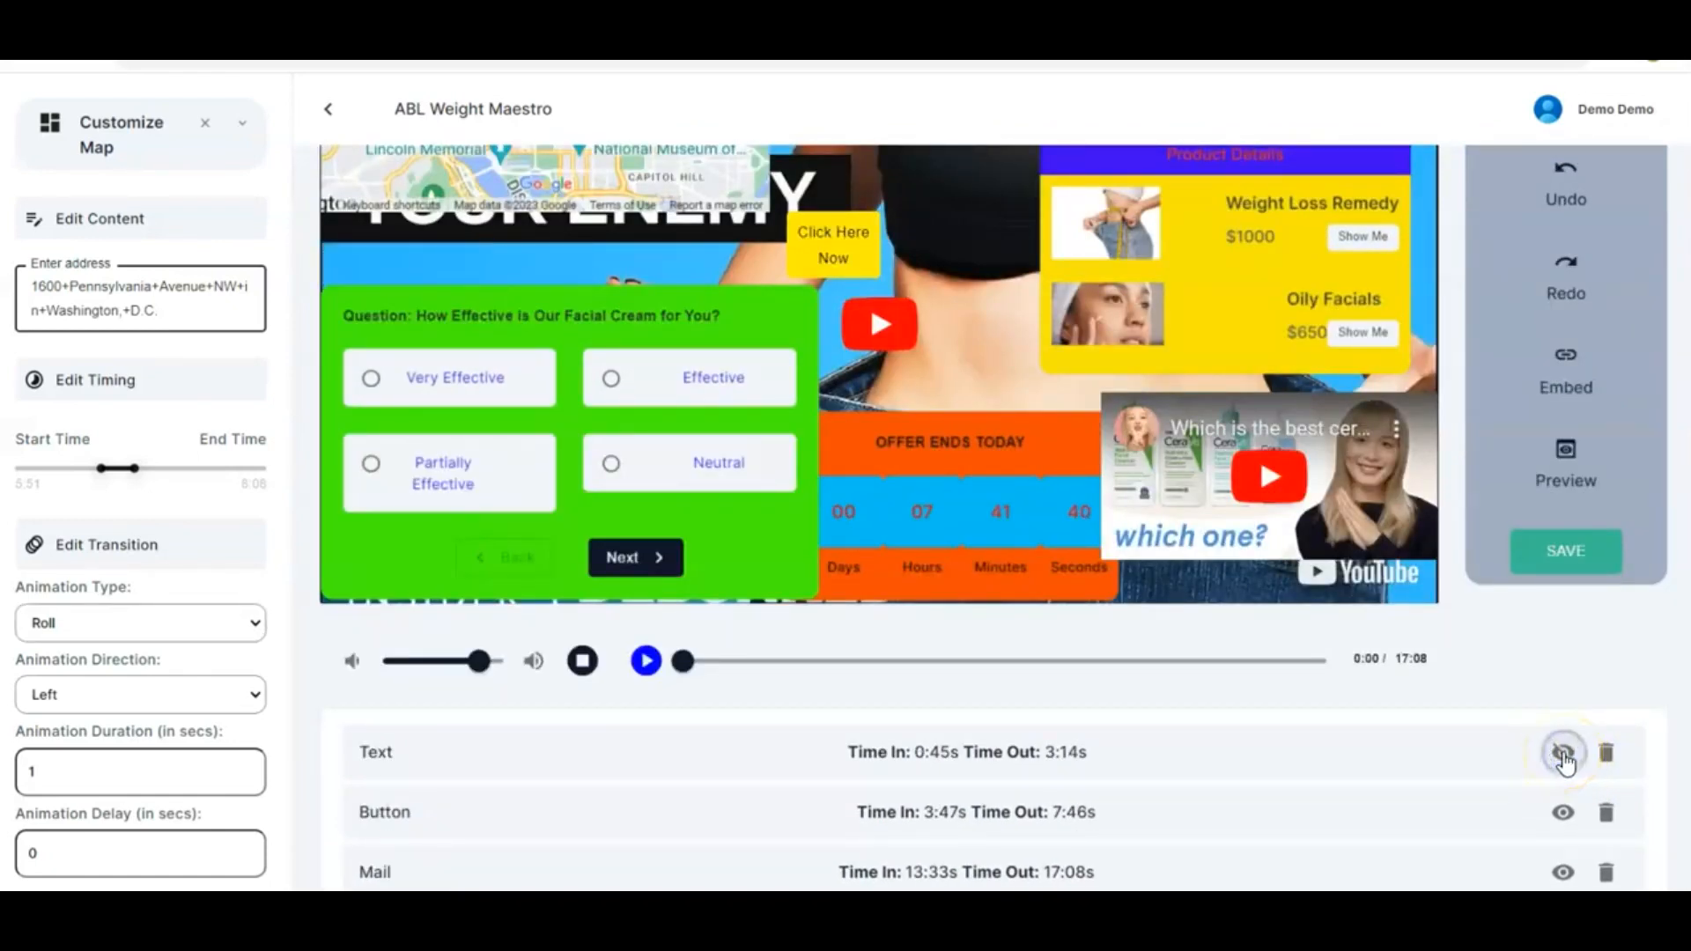
pyautogui.click(1563, 814)
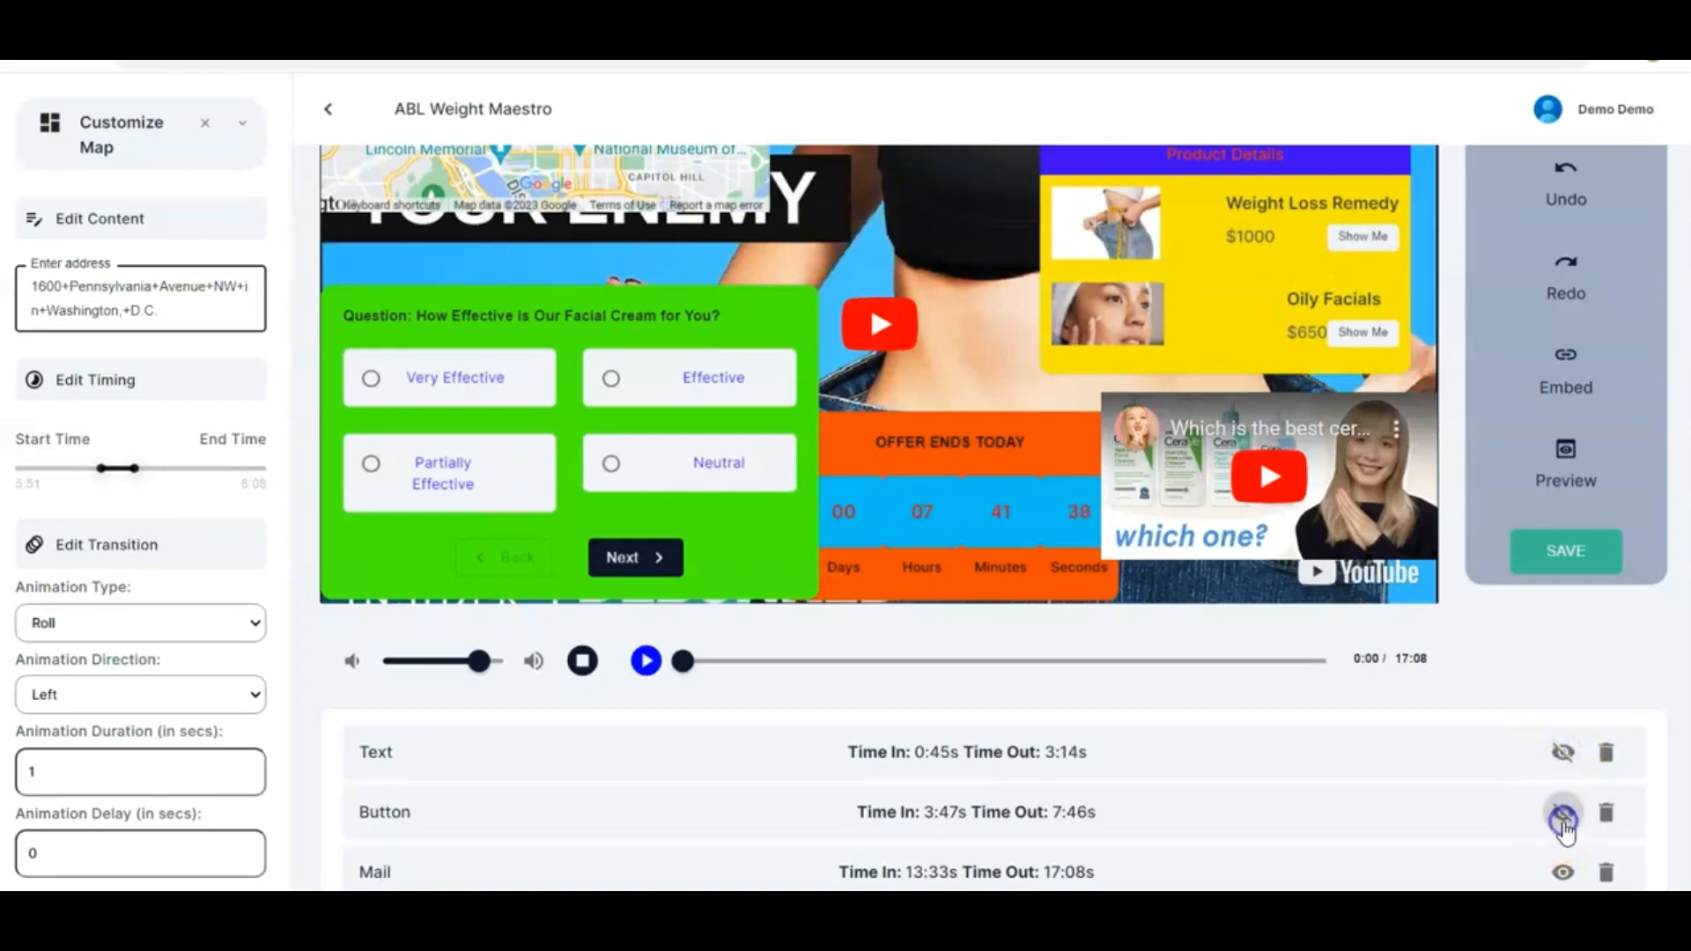
pyautogui.click(1565, 875)
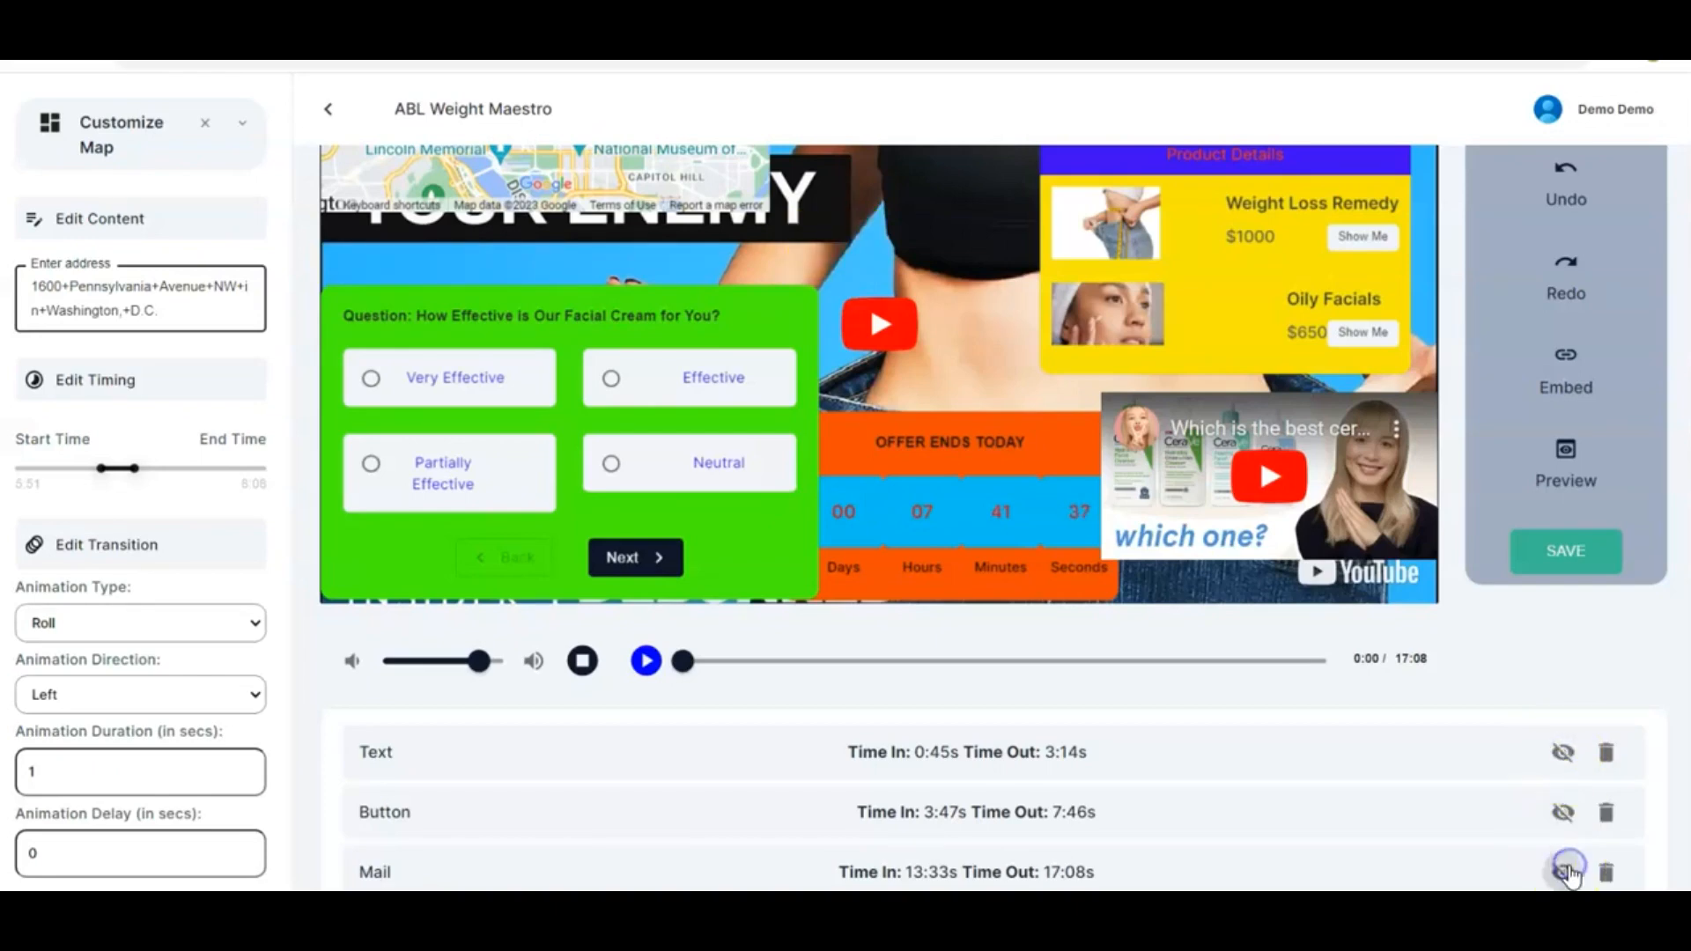
pyautogui.scroll(-3, 1477, 808)
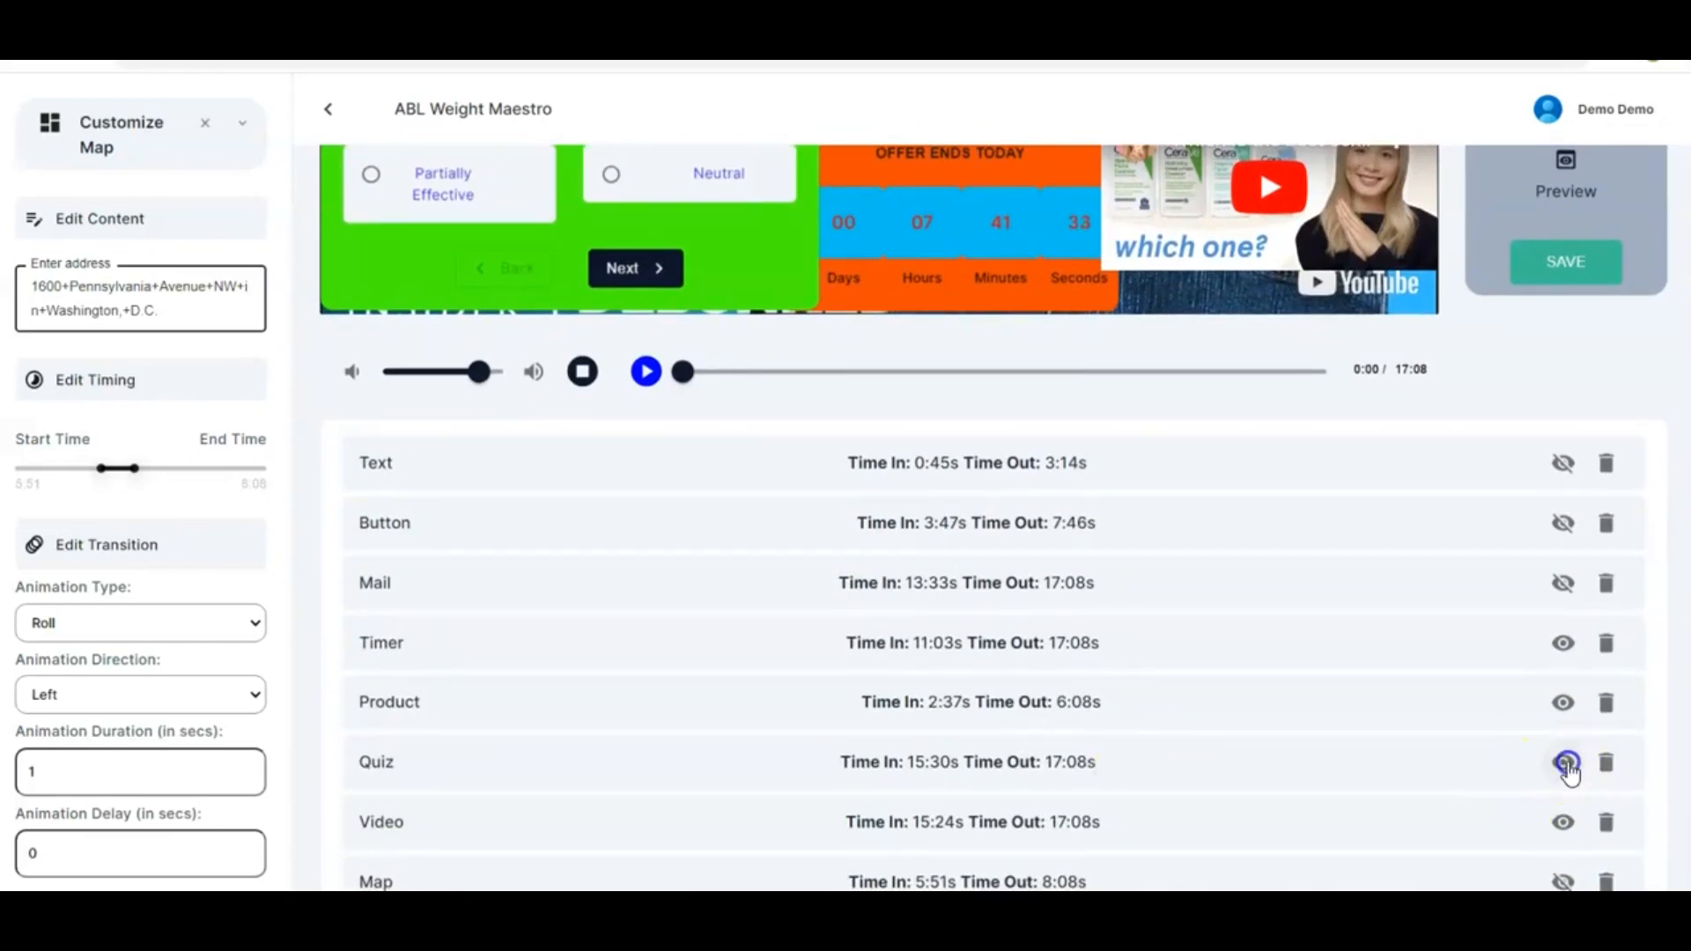
pyautogui.click(1565, 766)
pyautogui.scroll(3, 1379, 604)
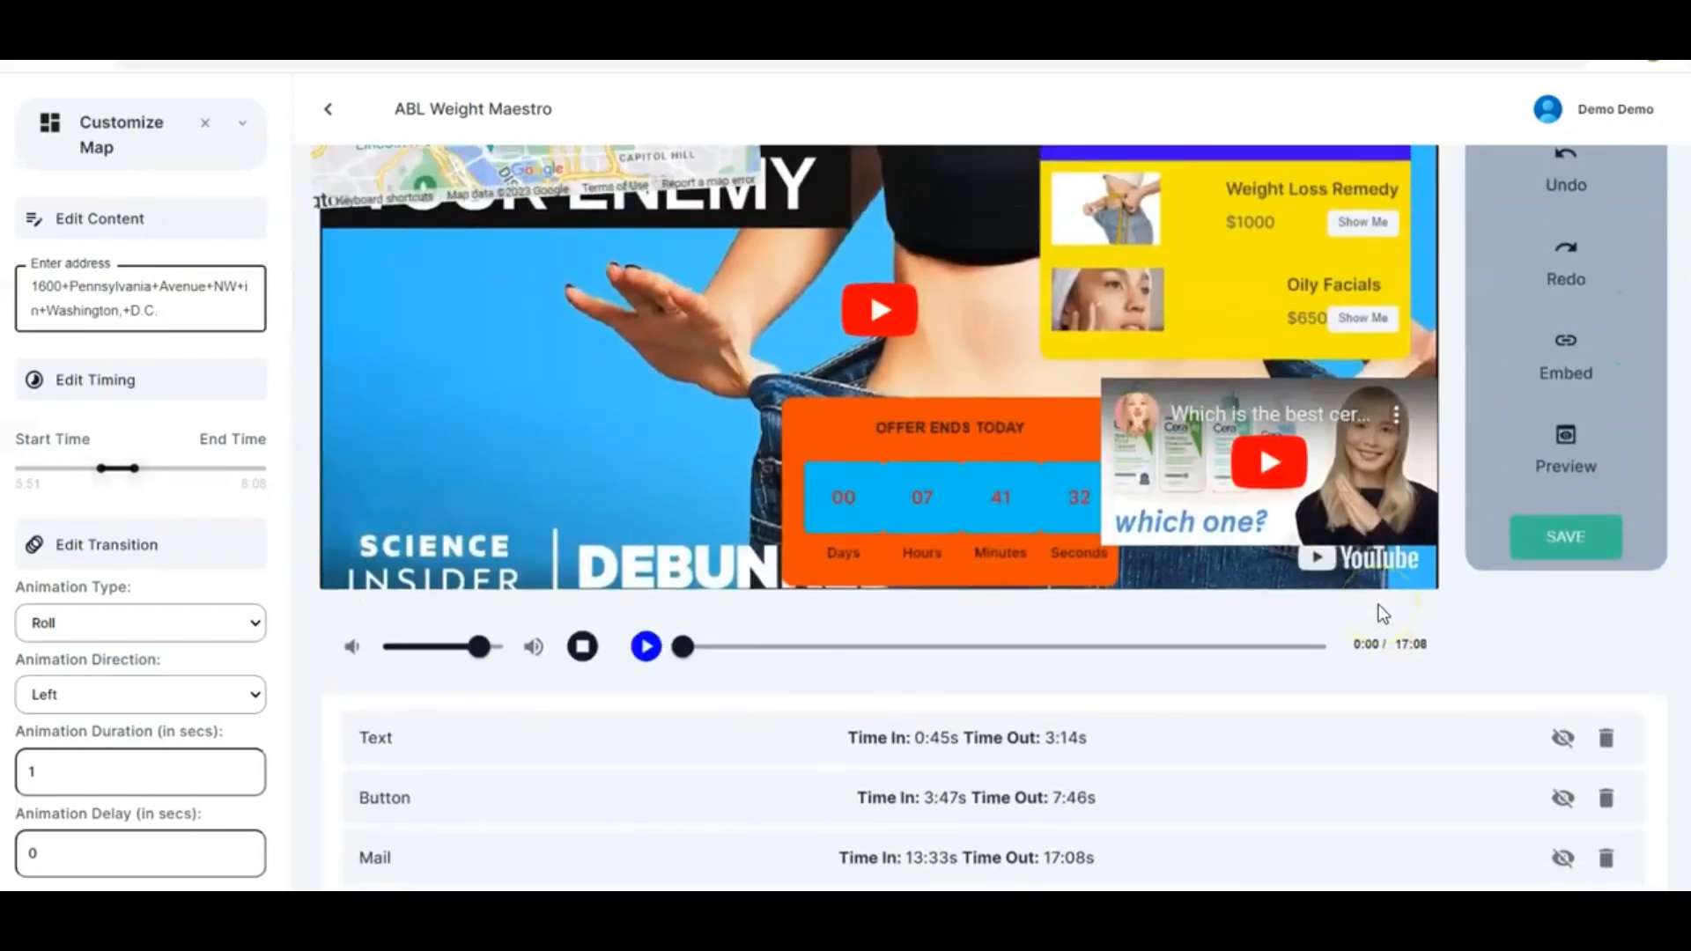
pyautogui.scroll(-3, 1379, 606)
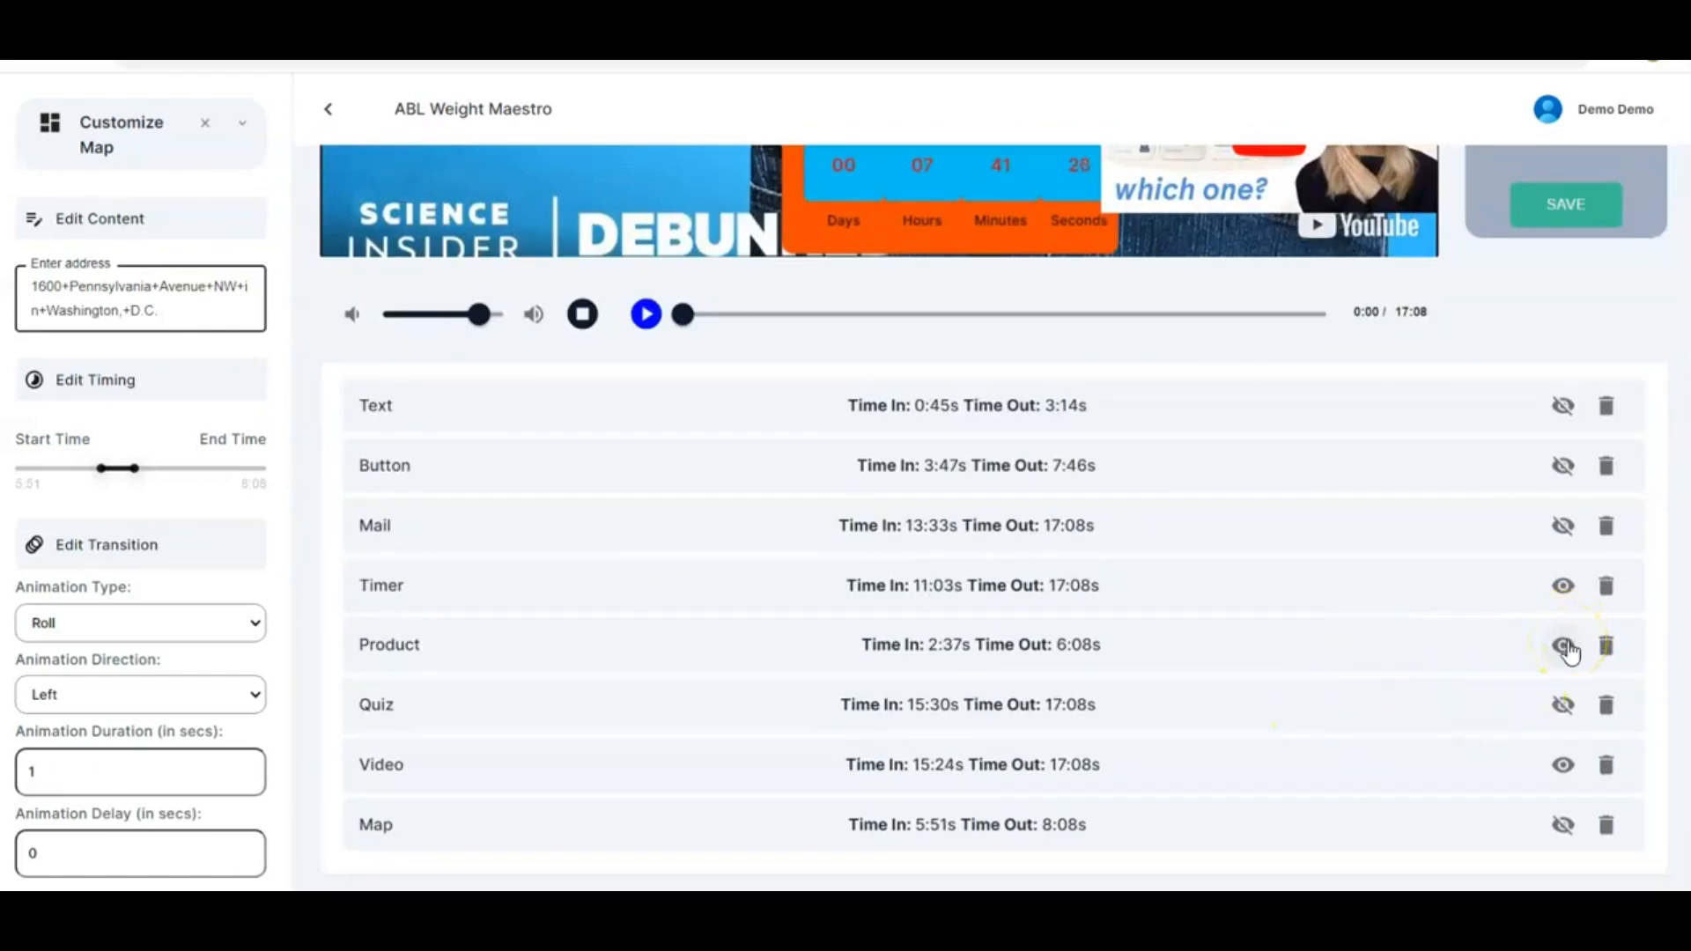
pyautogui.scroll(5, 1319, 490)
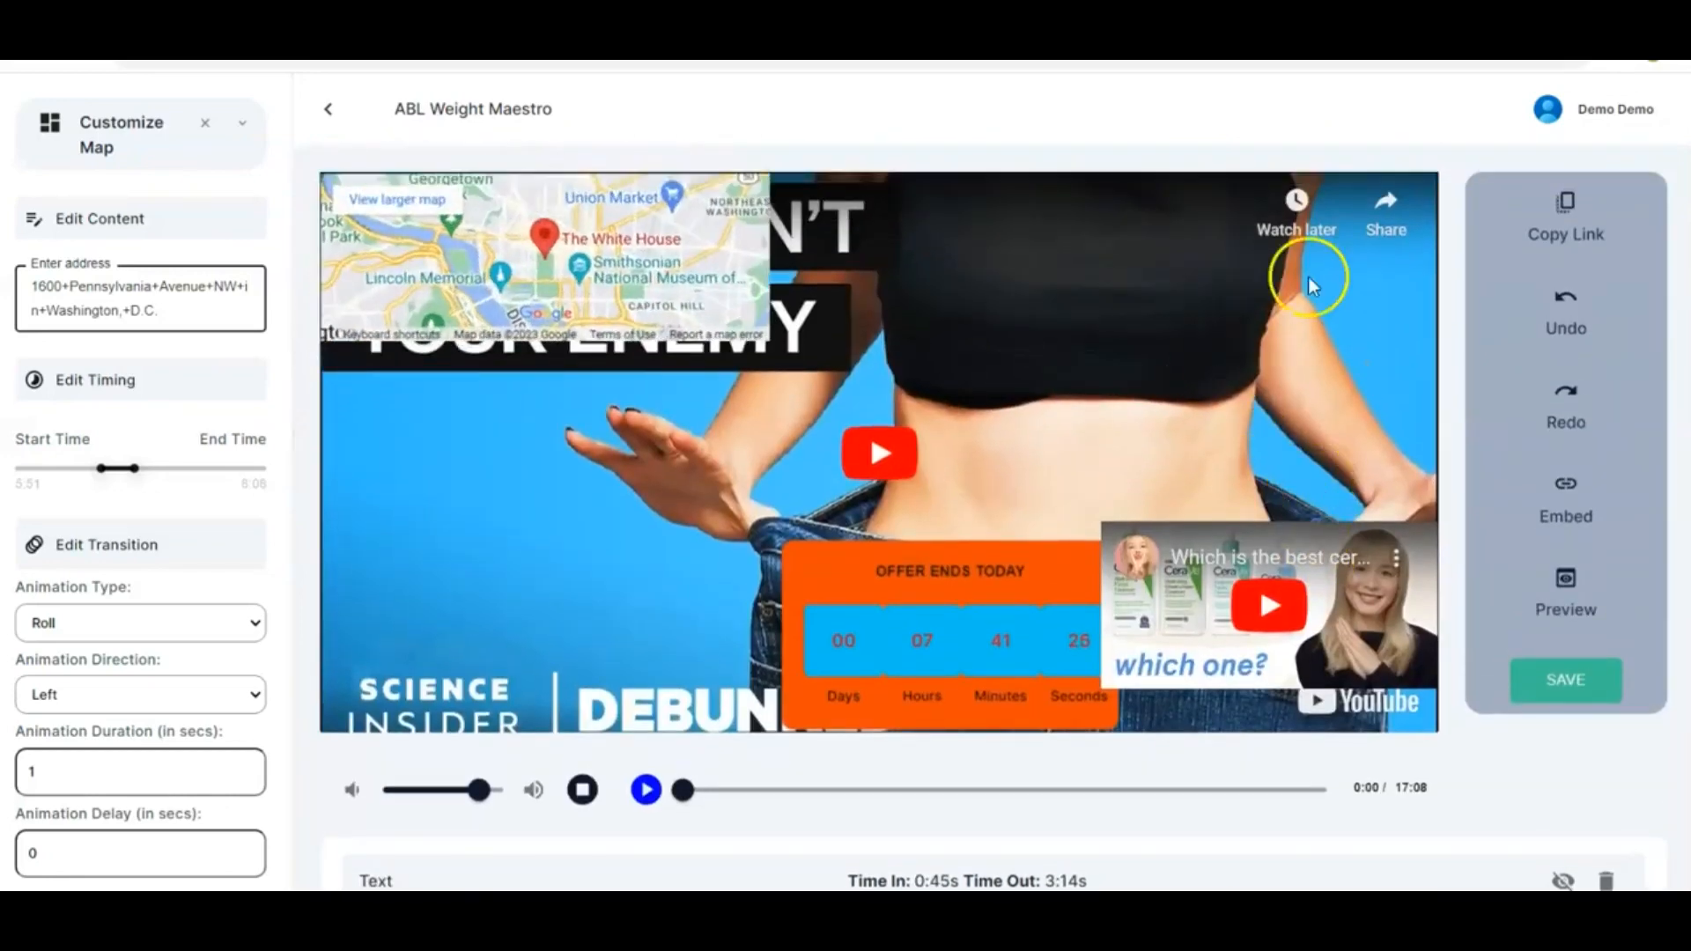
# Unhide all hidden elements in the element list so every element shows on the video again
pyautogui.scroll(-5, 1292, 401)
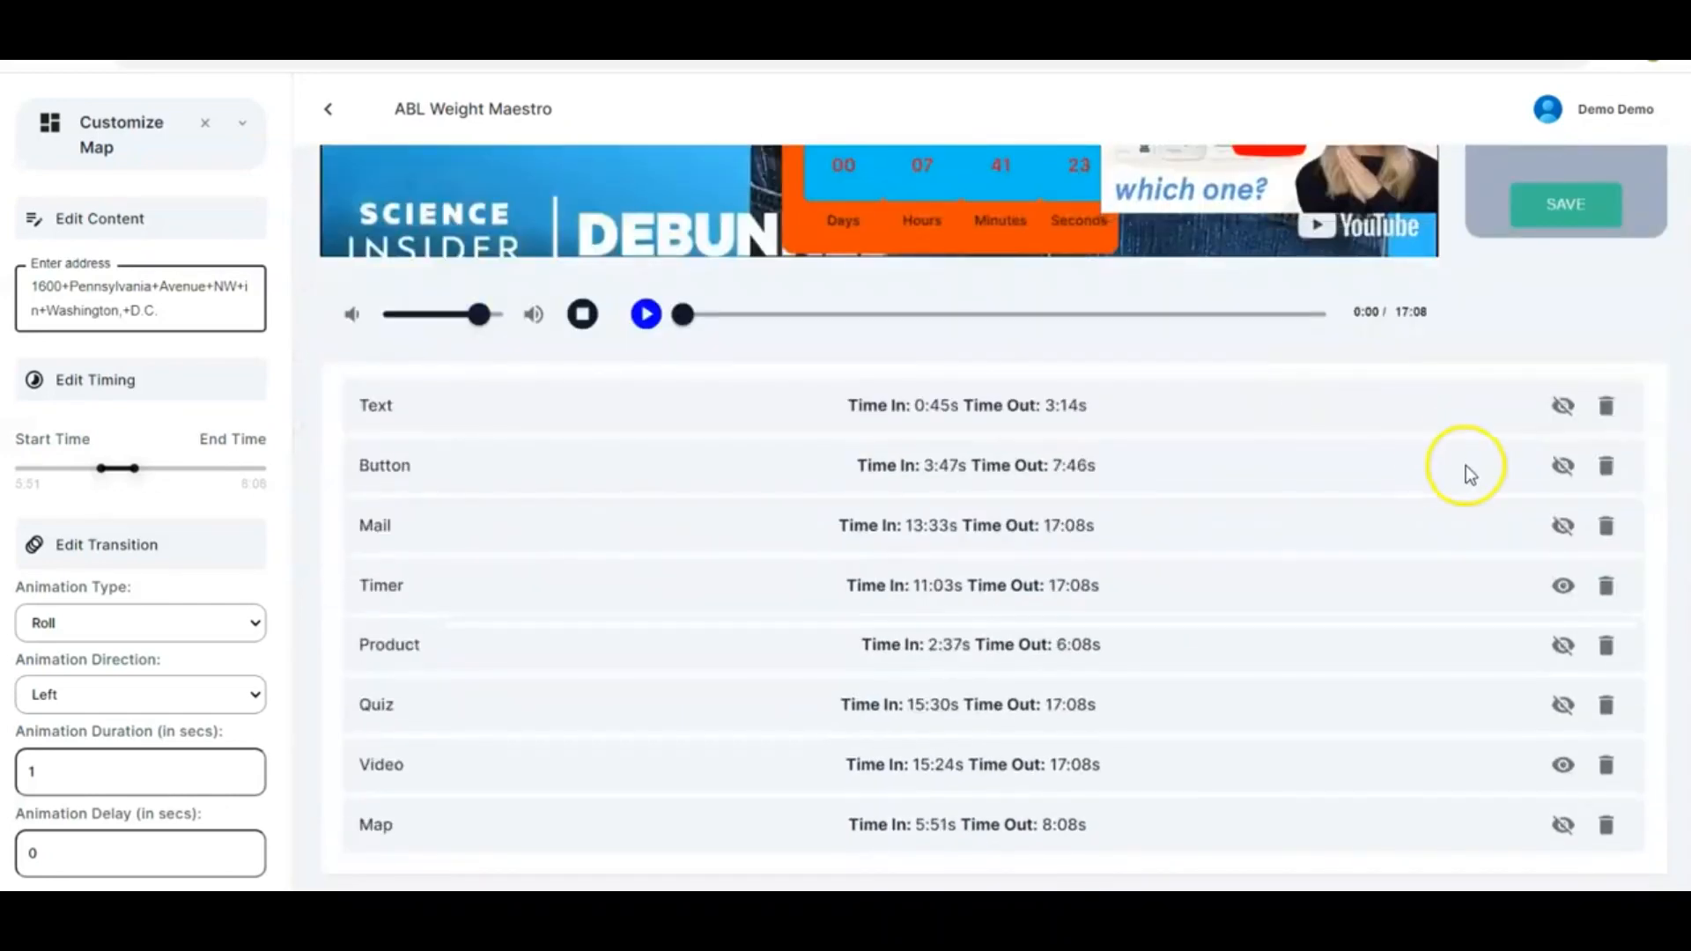
pyautogui.click(1565, 405)
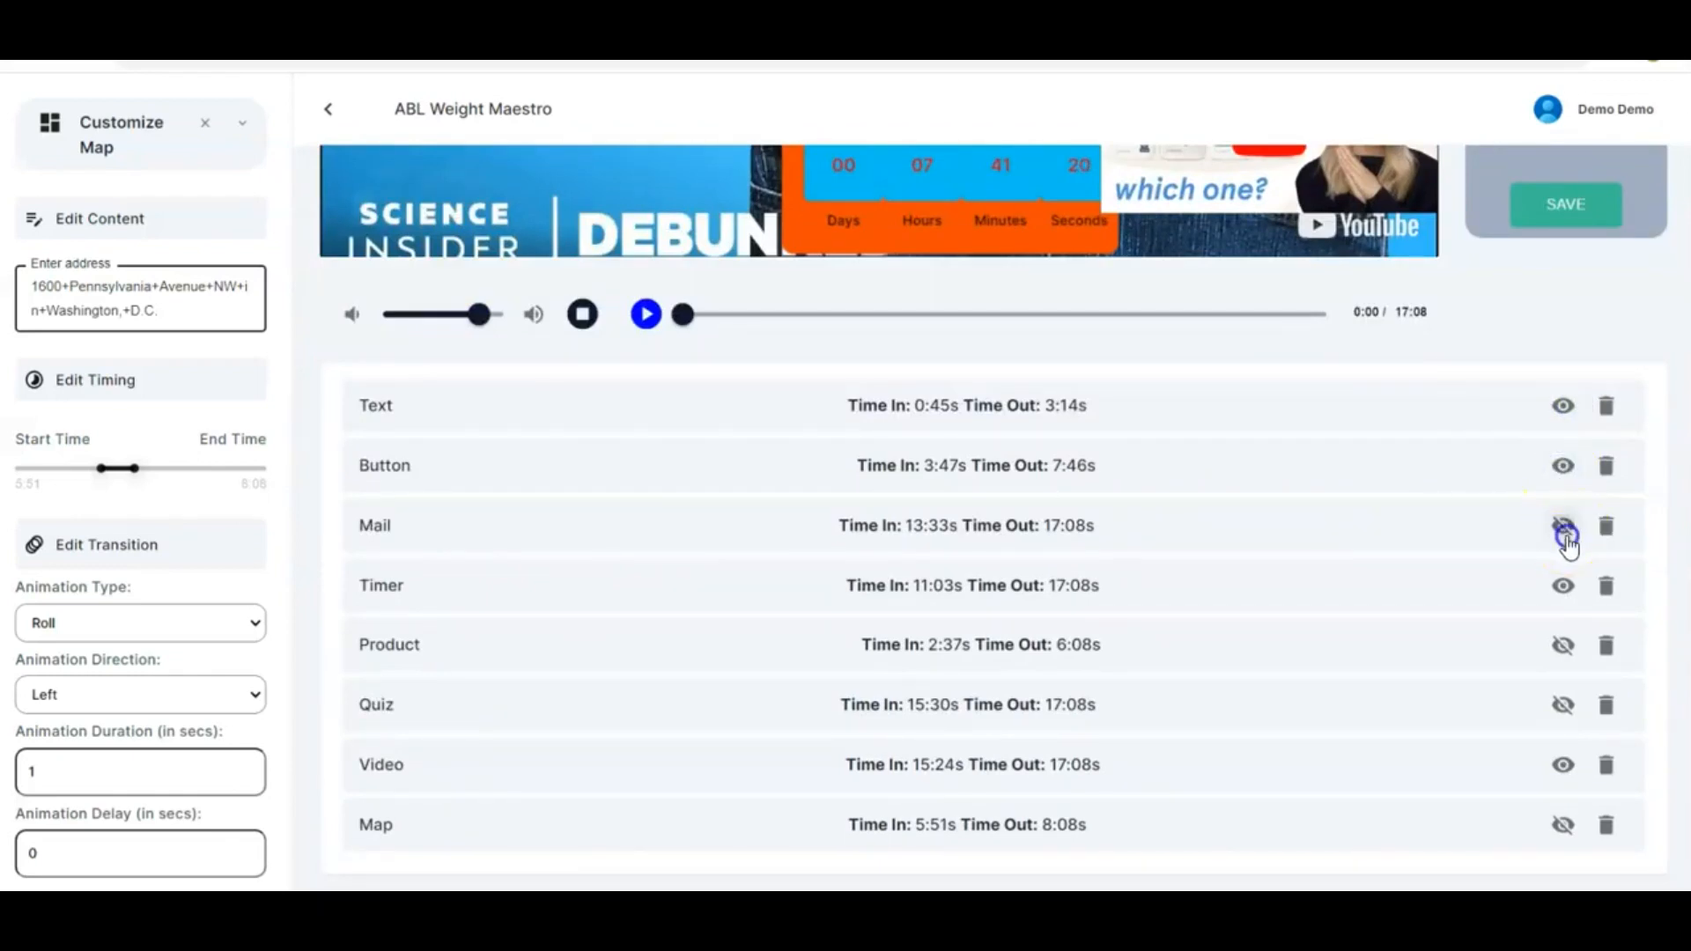
pyautogui.click(1563, 588)
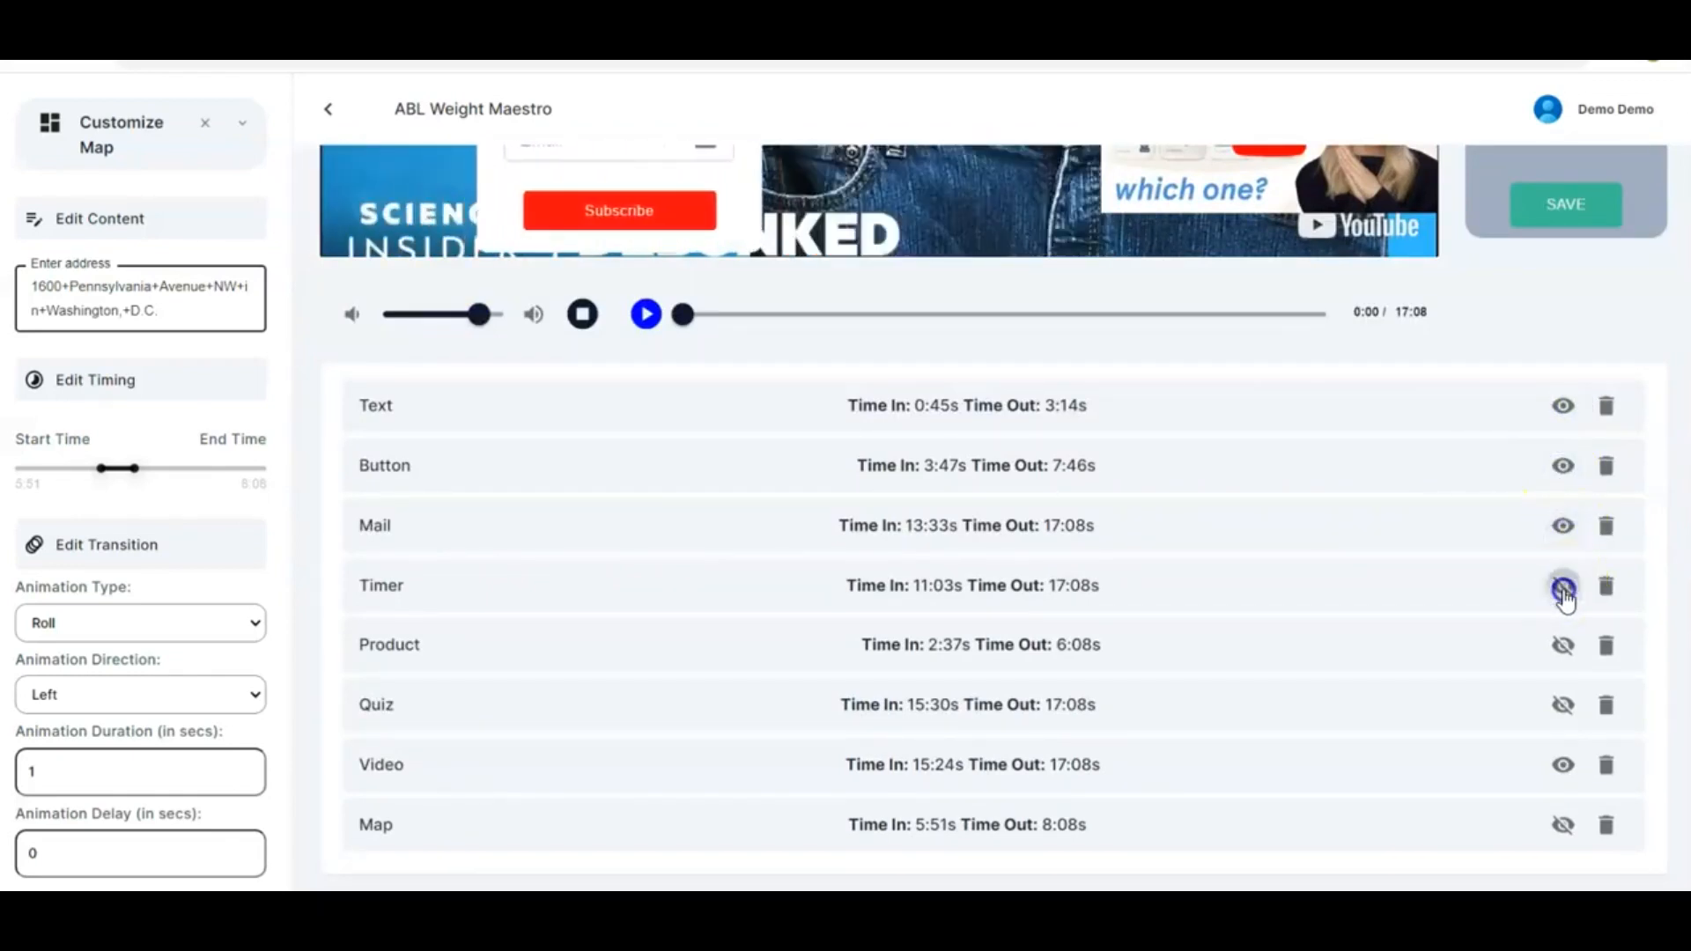
pyautogui.click(1563, 645)
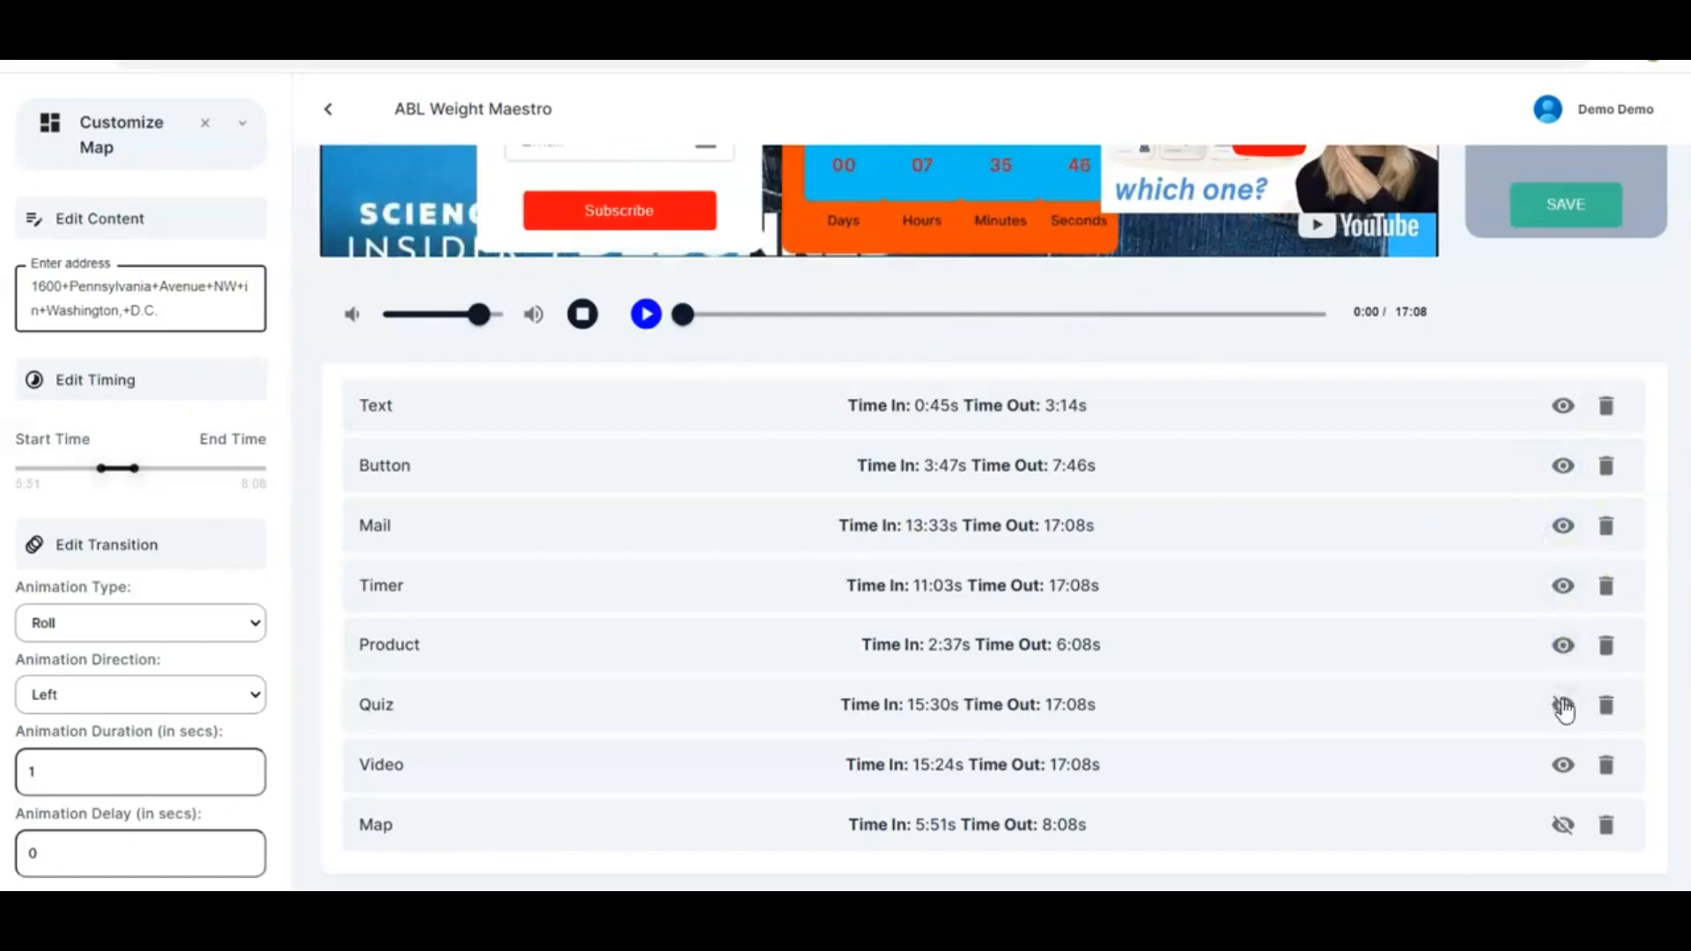
pyautogui.click(1563, 705)
pyautogui.click(1563, 825)
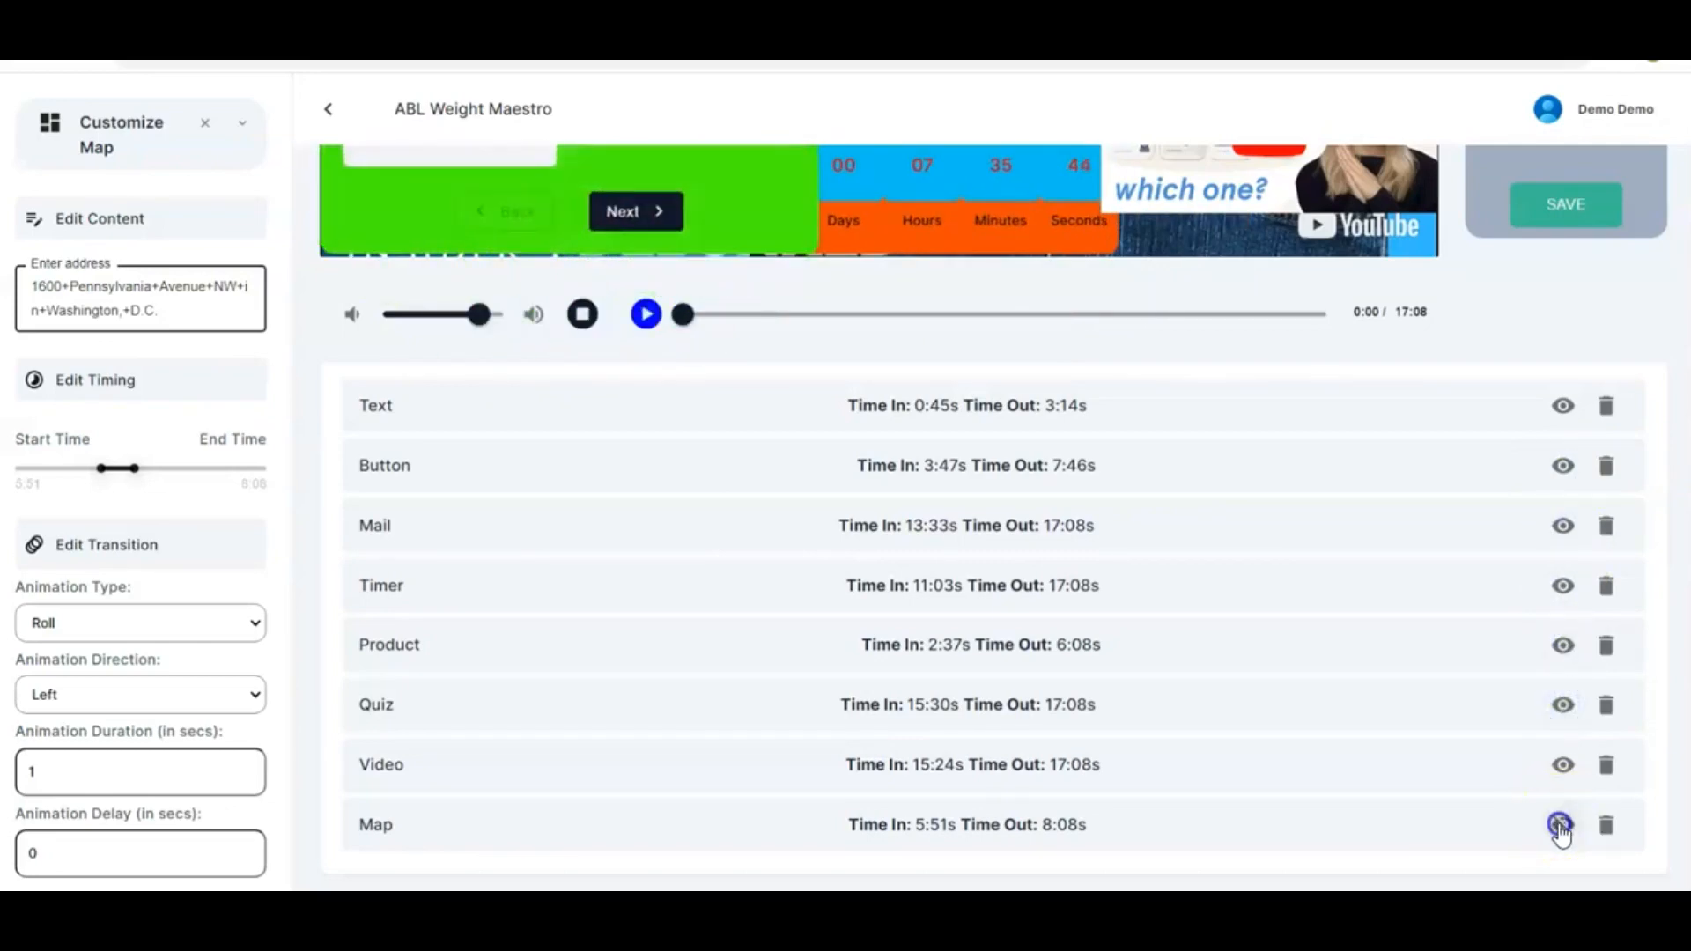
pyautogui.scroll(5, 1312, 627)
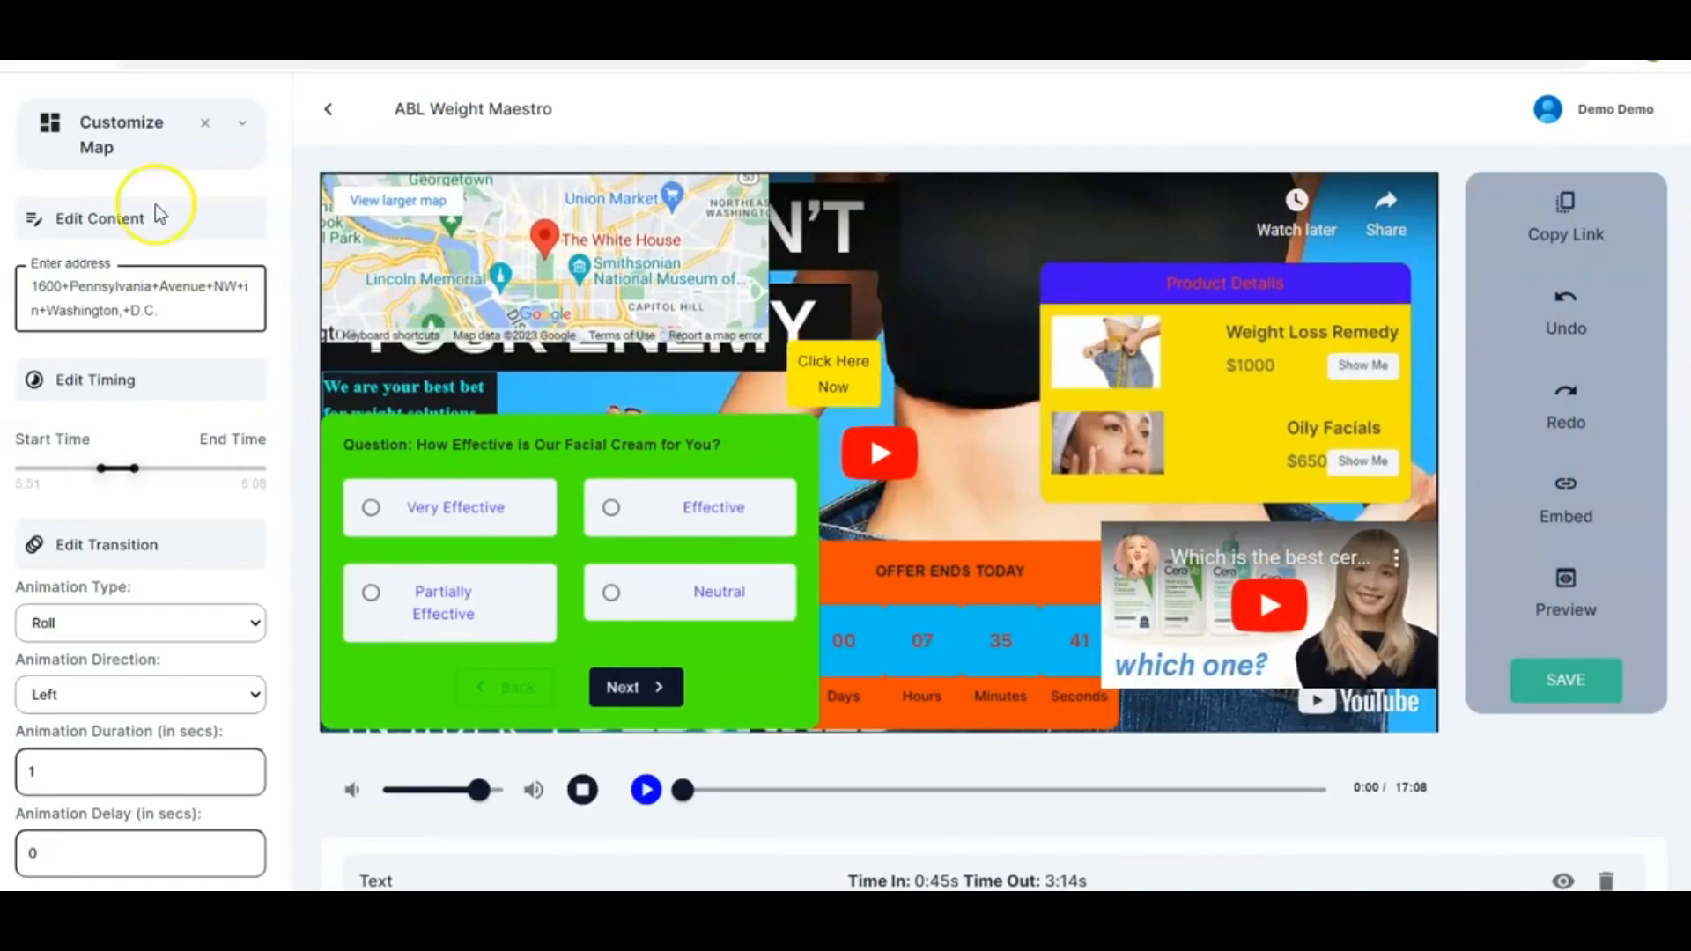
# Close the map settings, add a Watermark element and move it onto the middle of the video
pyautogui.click(203, 128)
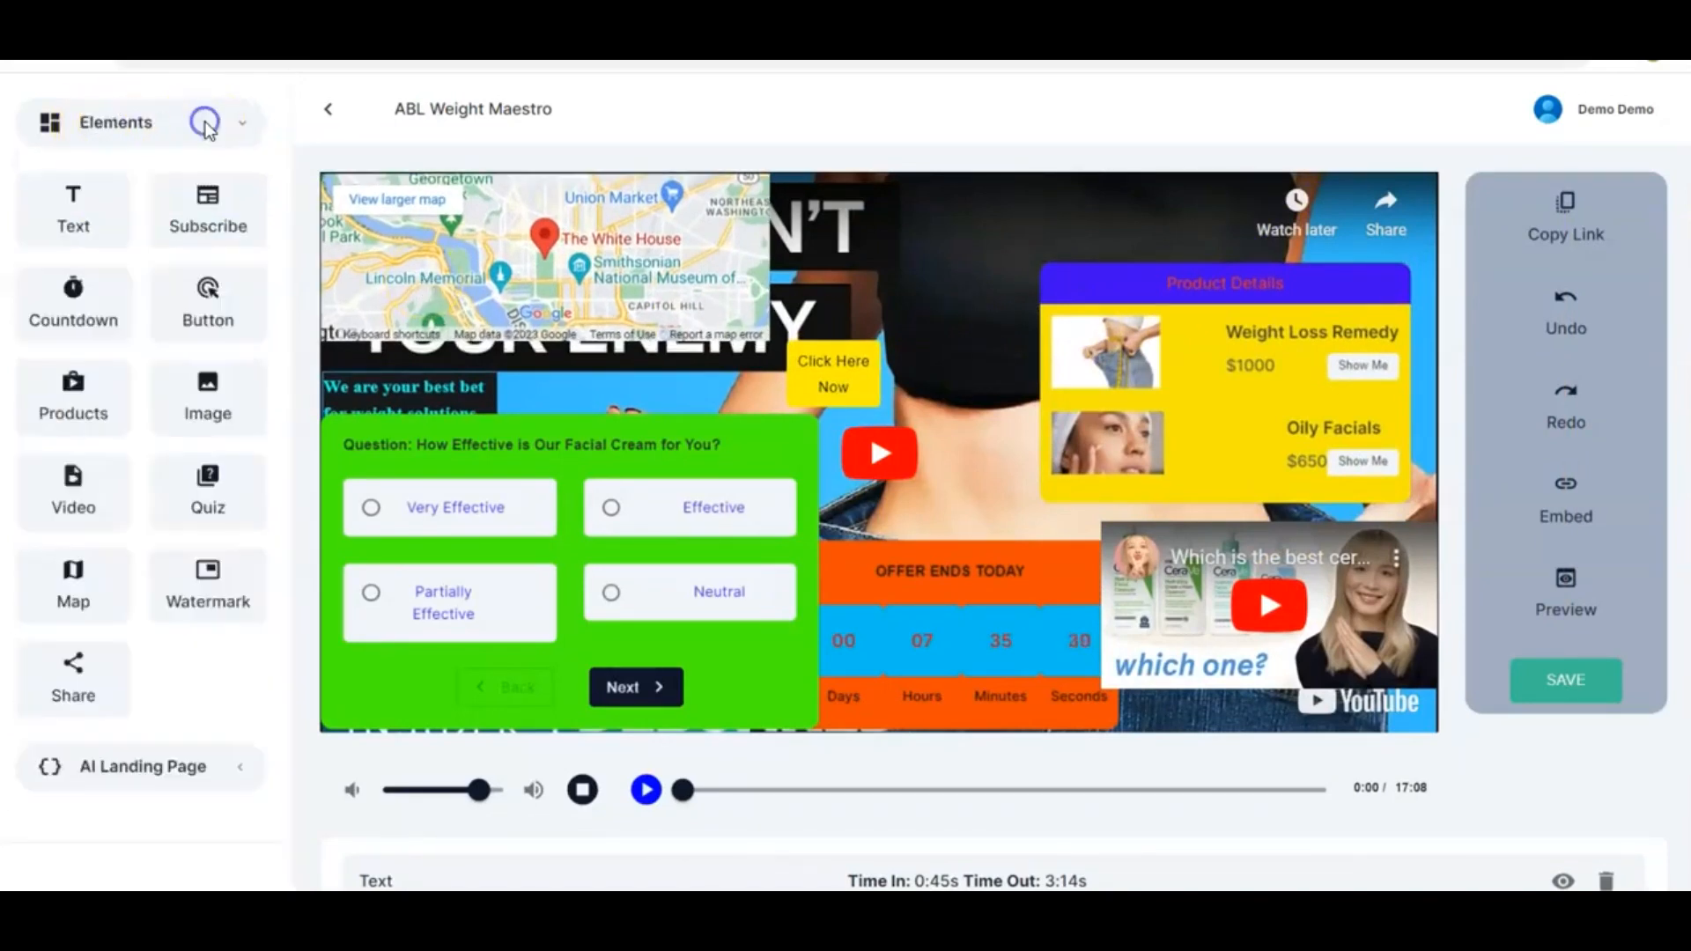
pyautogui.click(207, 592)
pyautogui.moveTo(469, 174); pyautogui.dragTo(724, 476)
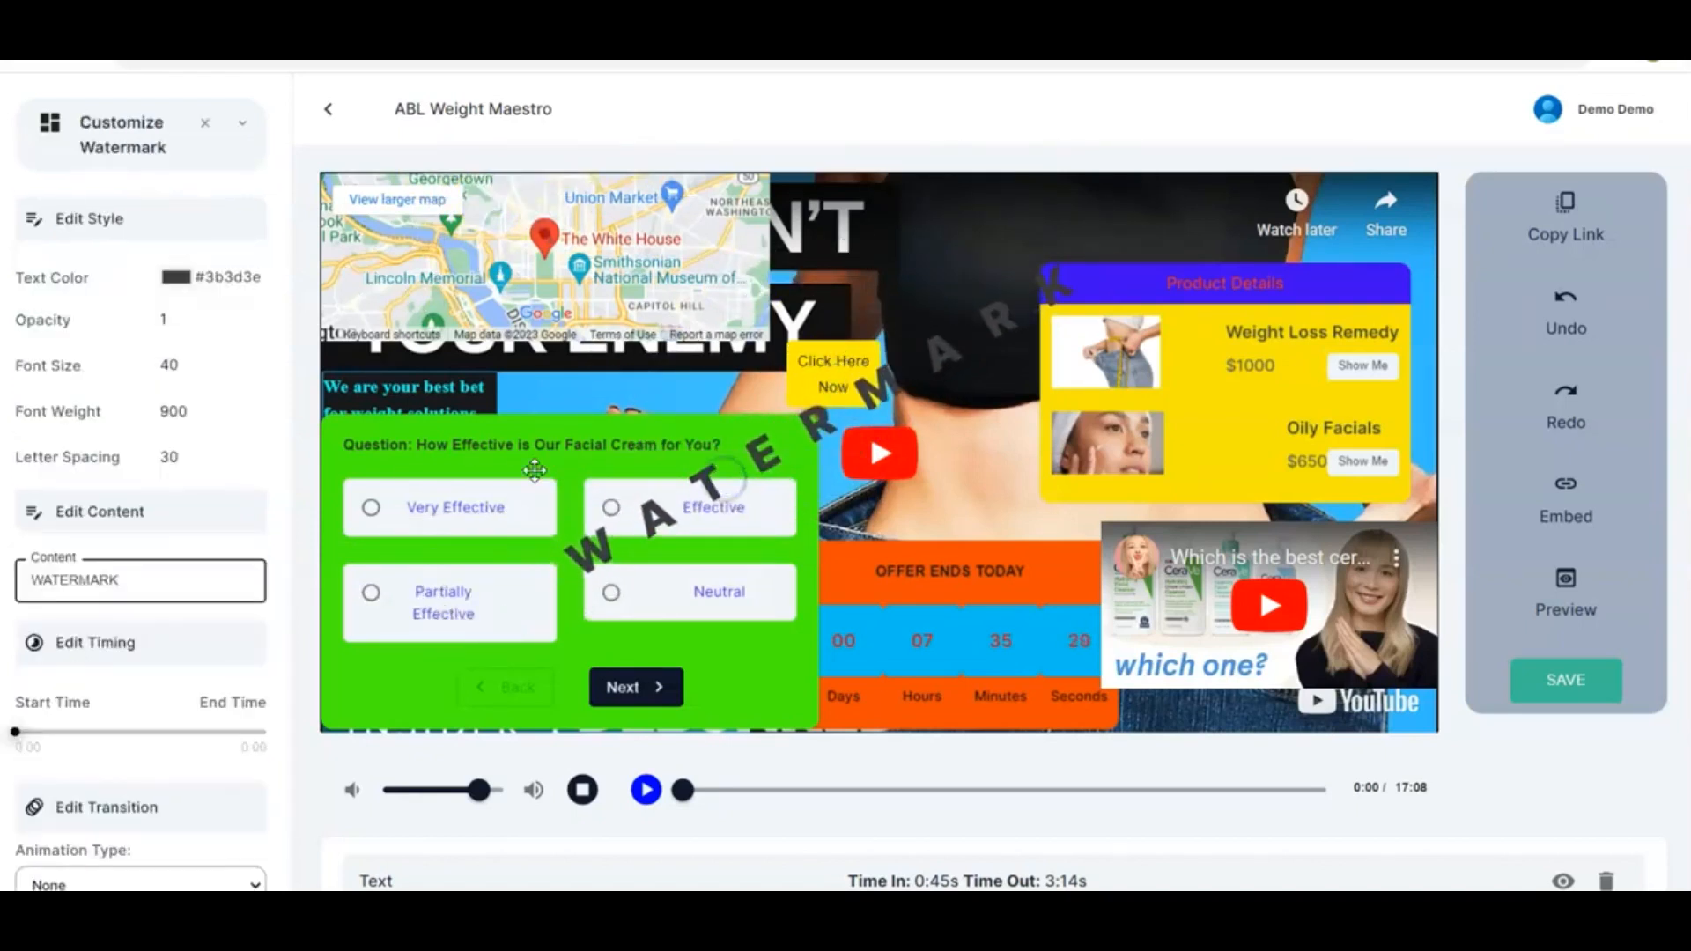
# Set the watermark's text color to grey #98999a
pyautogui.click(163, 372)
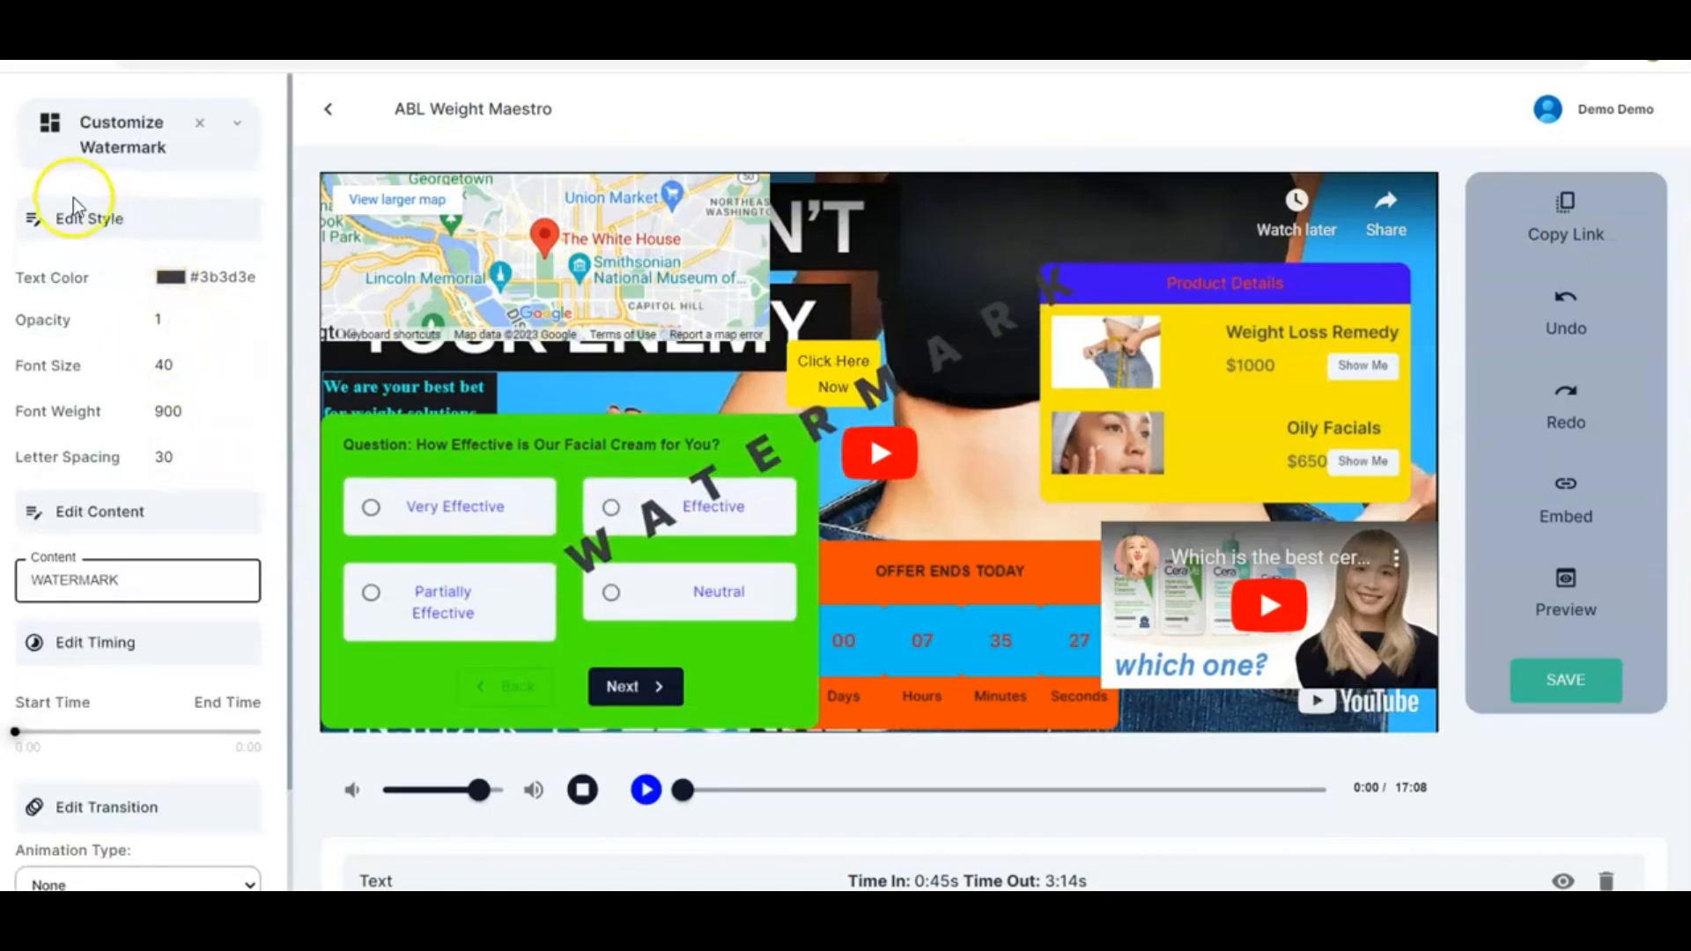
pyautogui.click(172, 279)
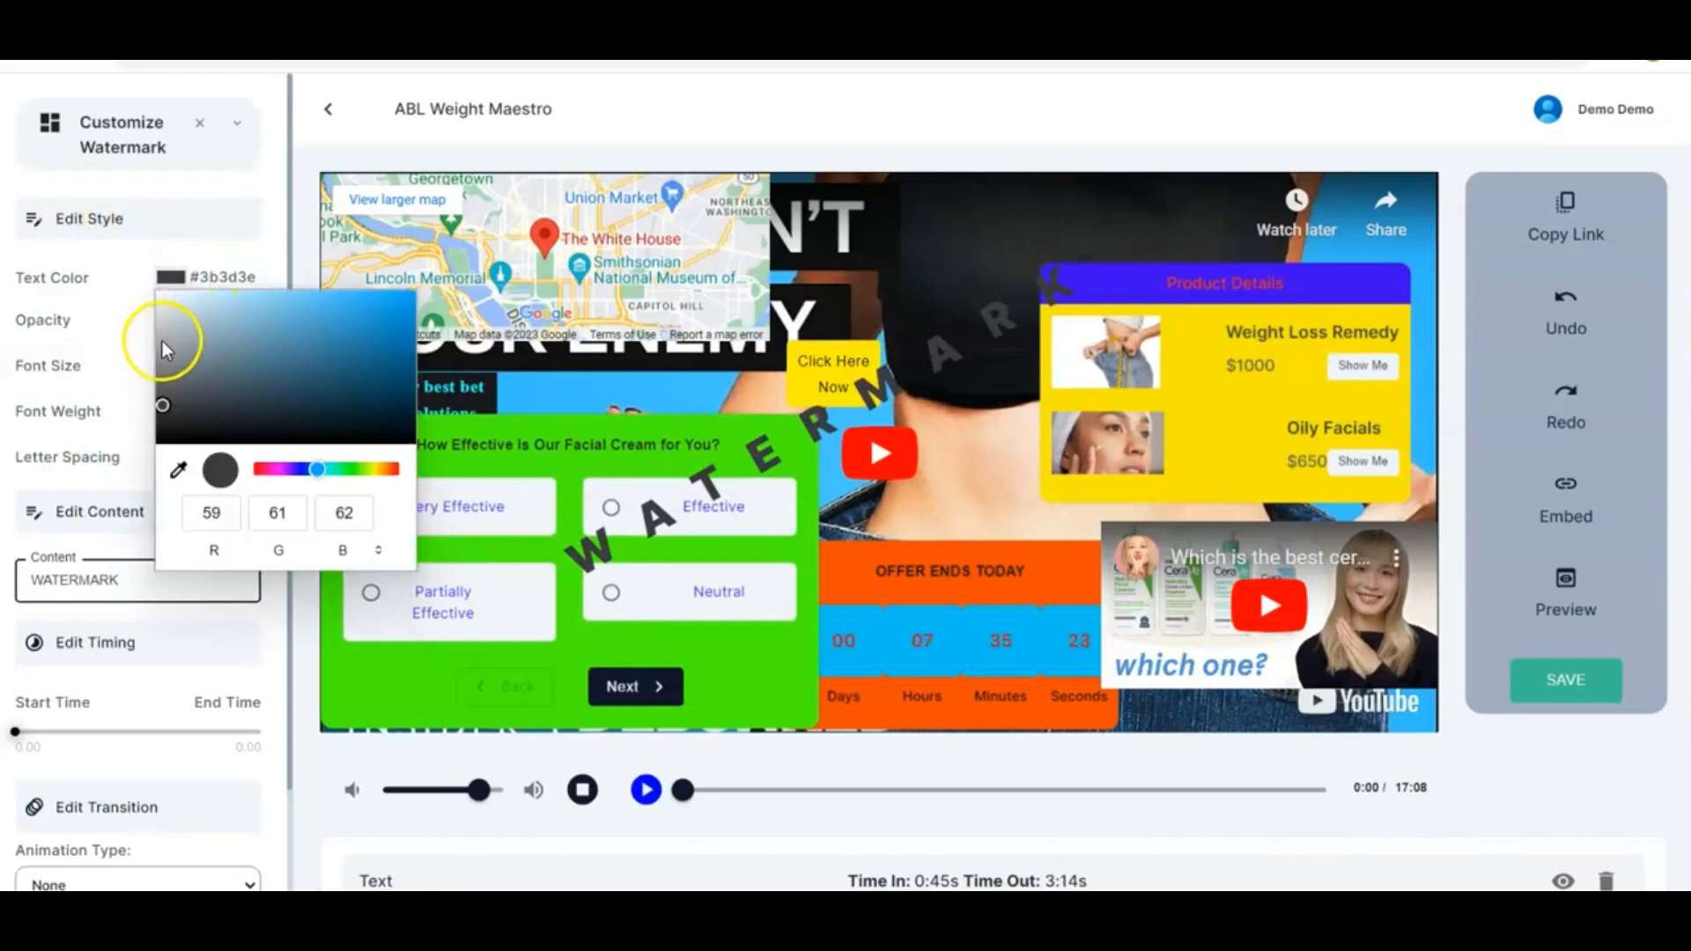
pyautogui.click(162, 352)
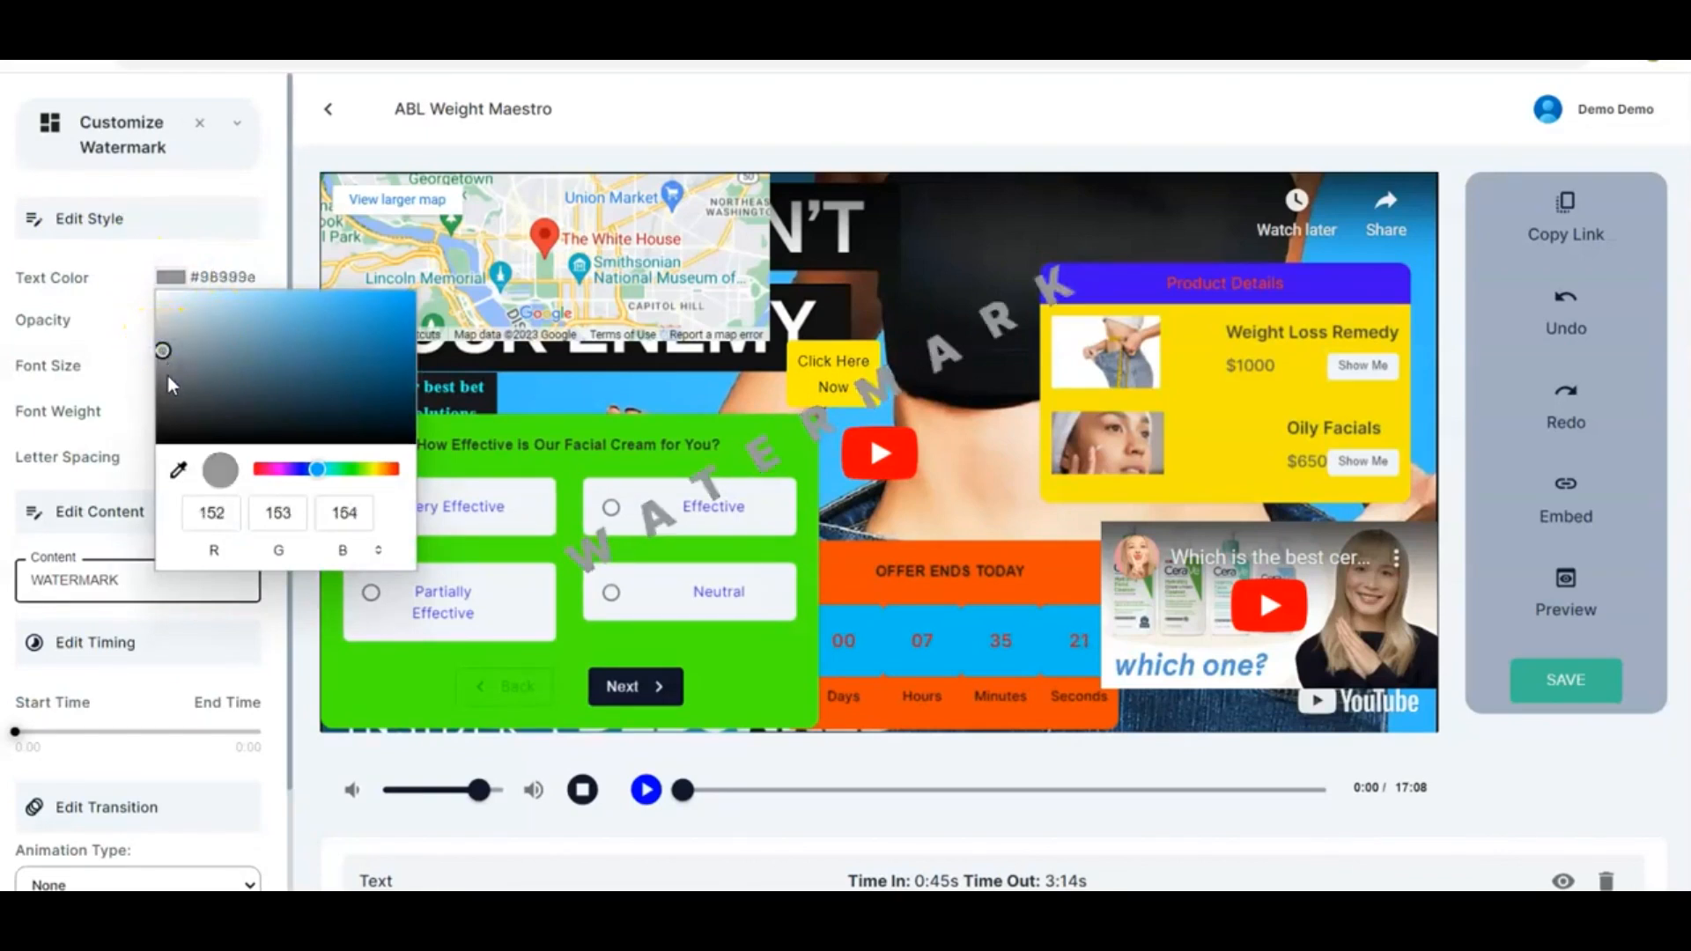
pyautogui.click(274, 264)
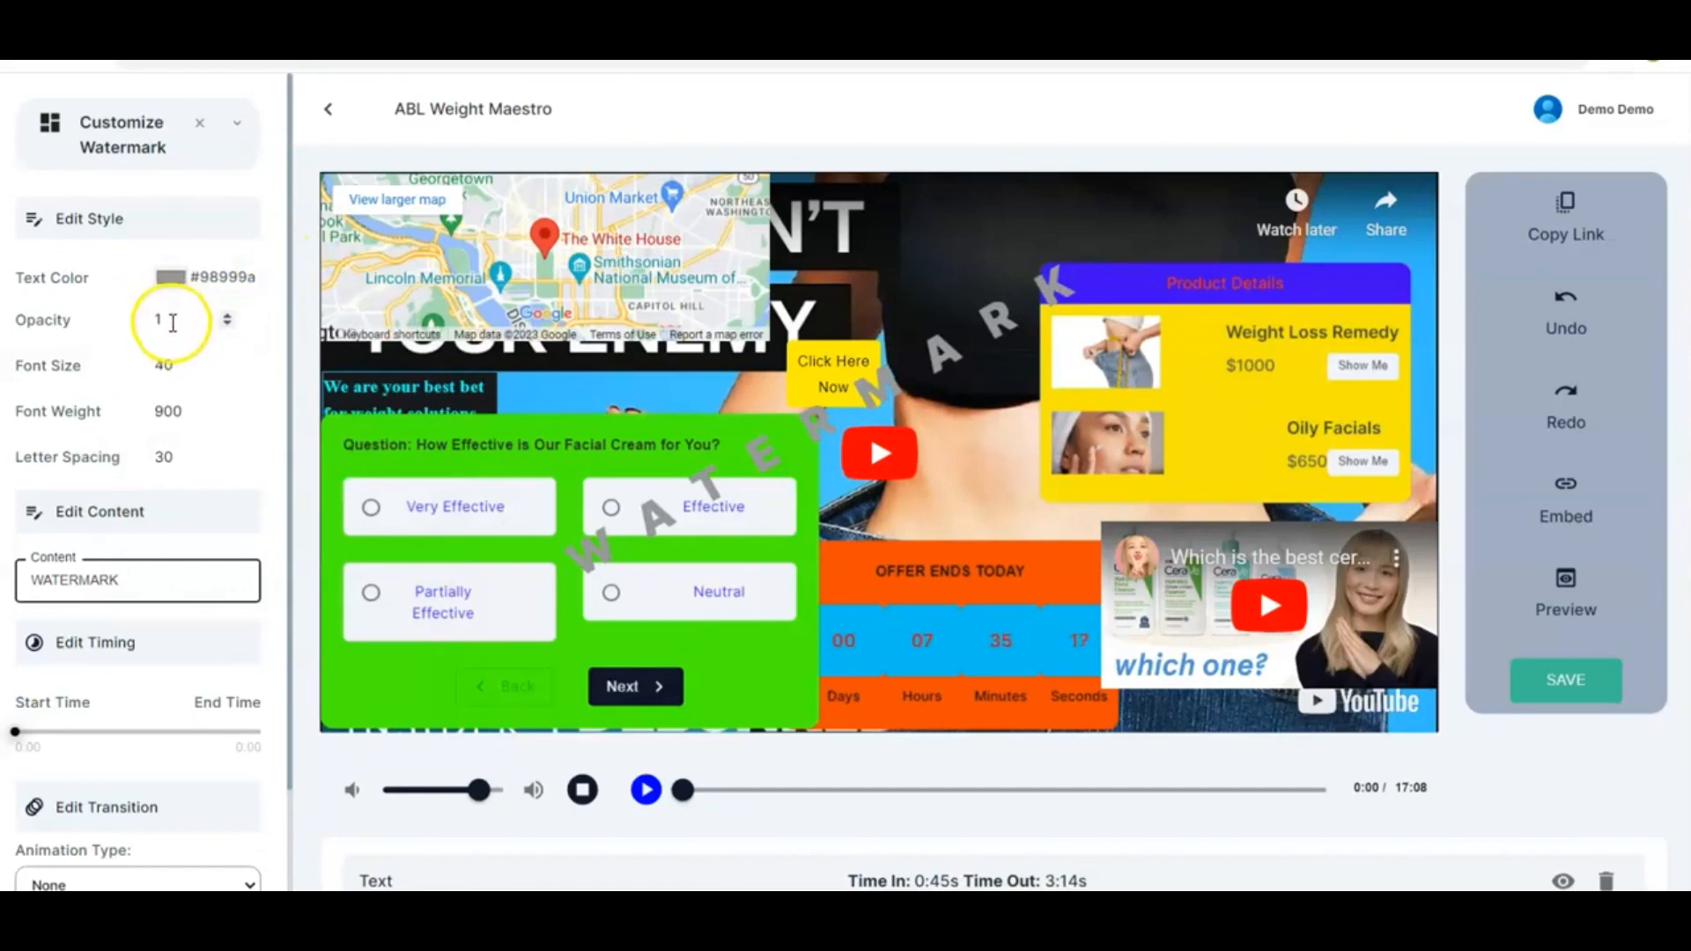
# Set the watermark's font size to 41
pyautogui.doubleClick(231, 317)
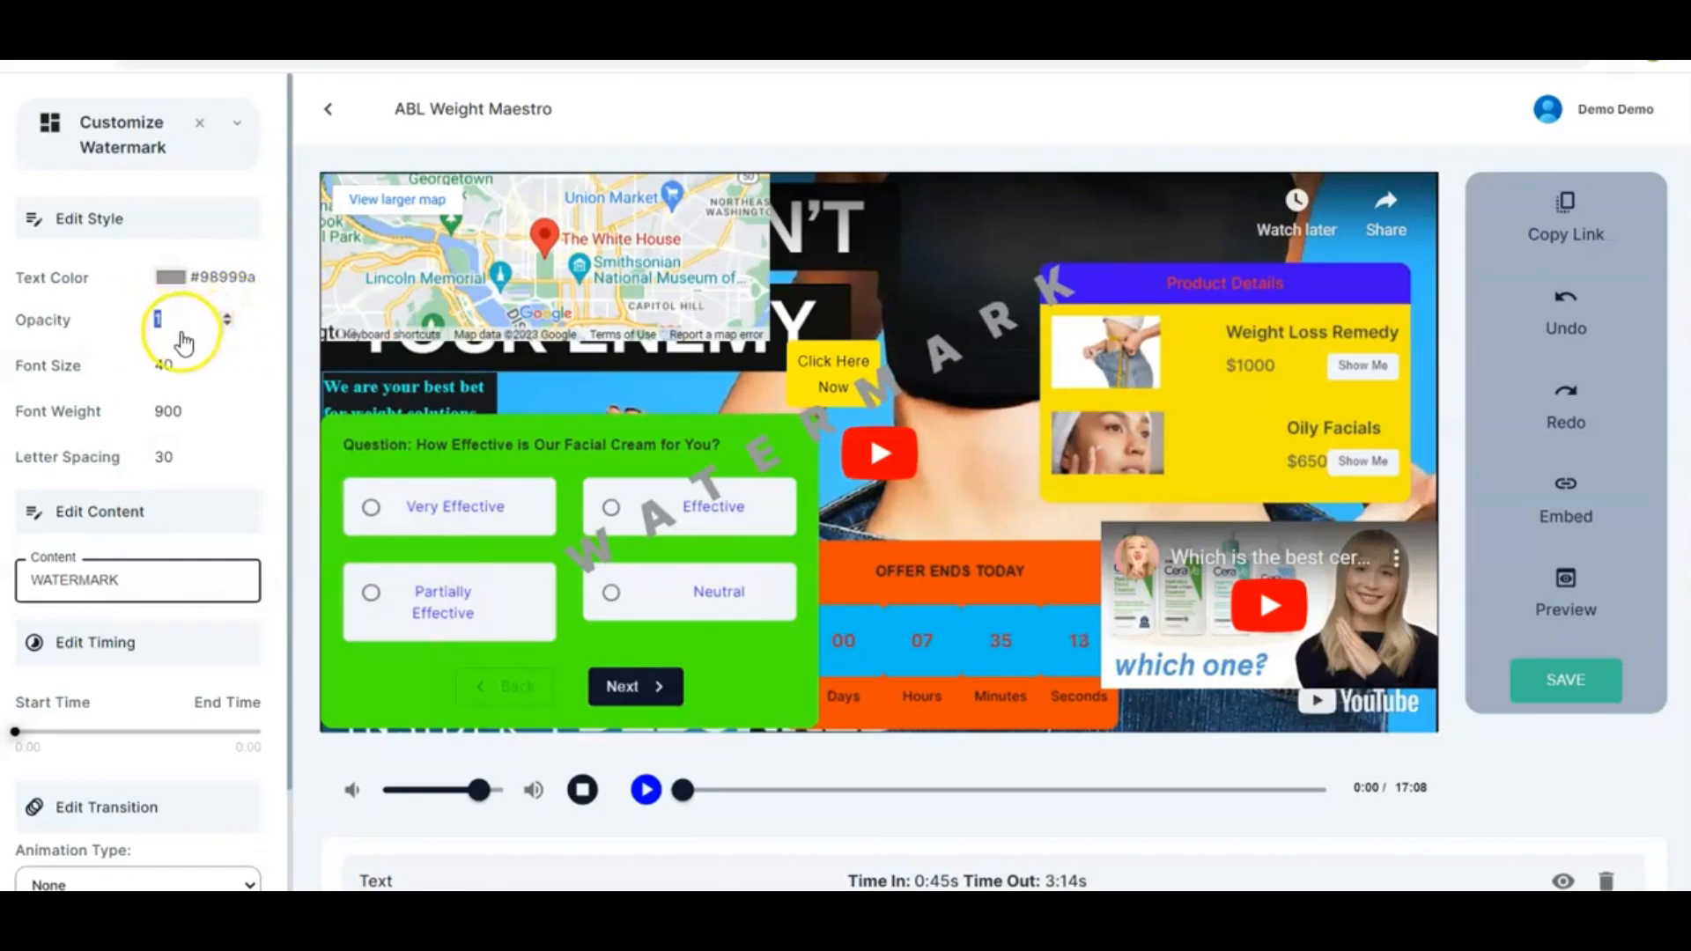
pyautogui.click(278, 357)
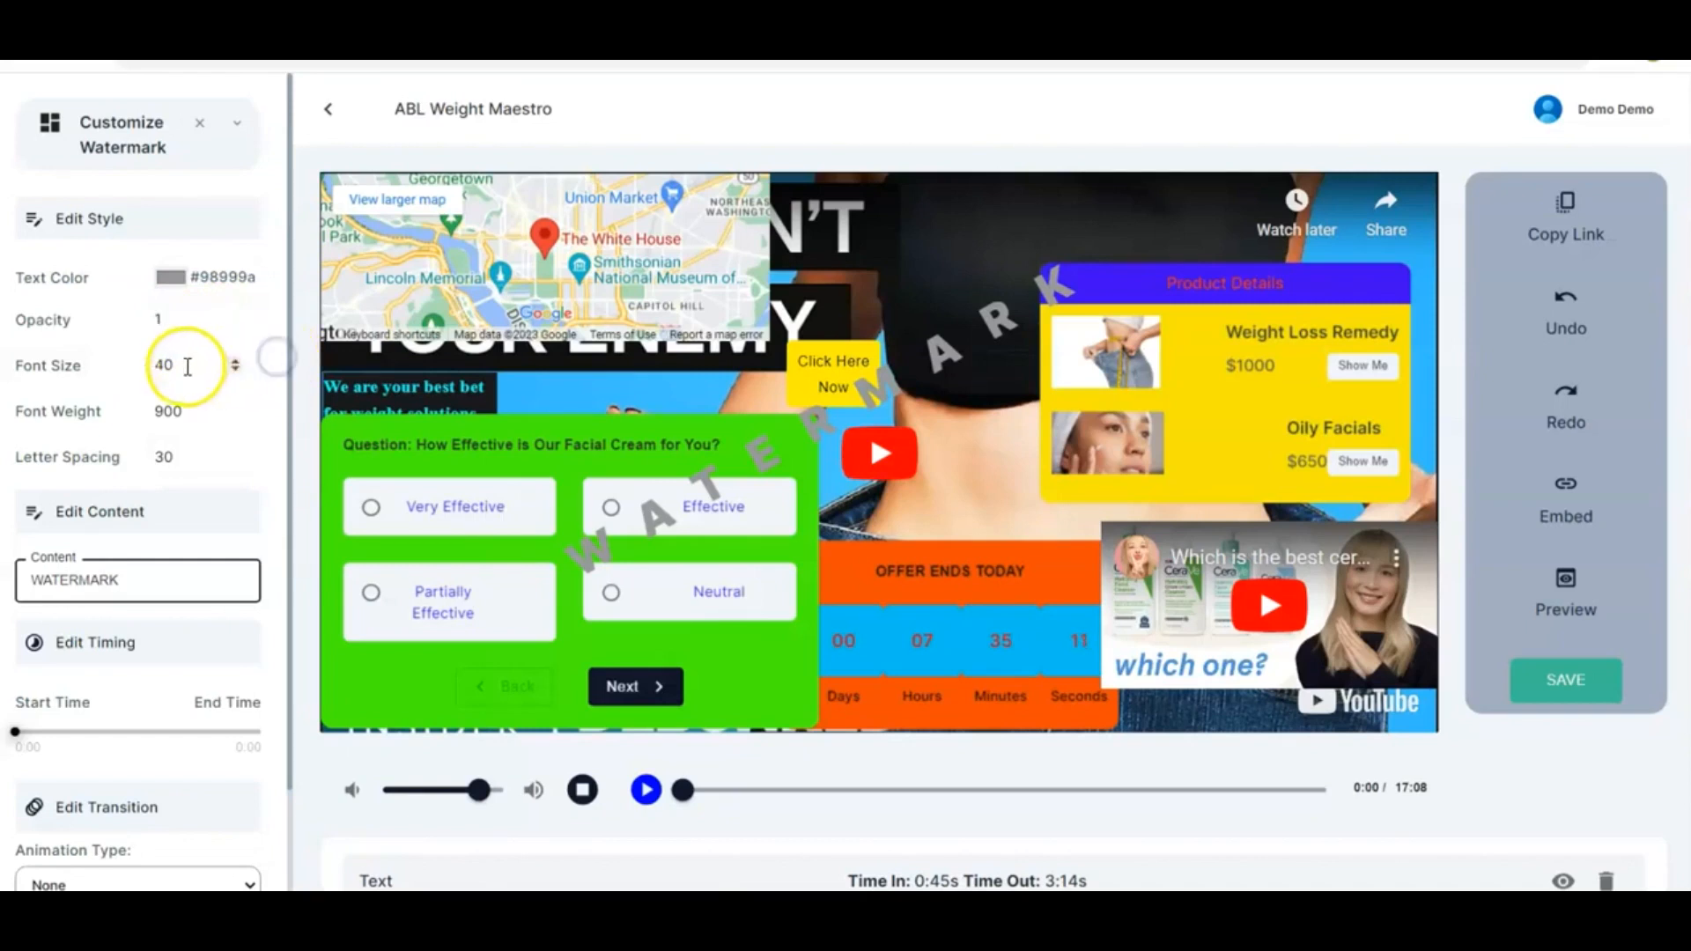
pyautogui.click(239, 361)
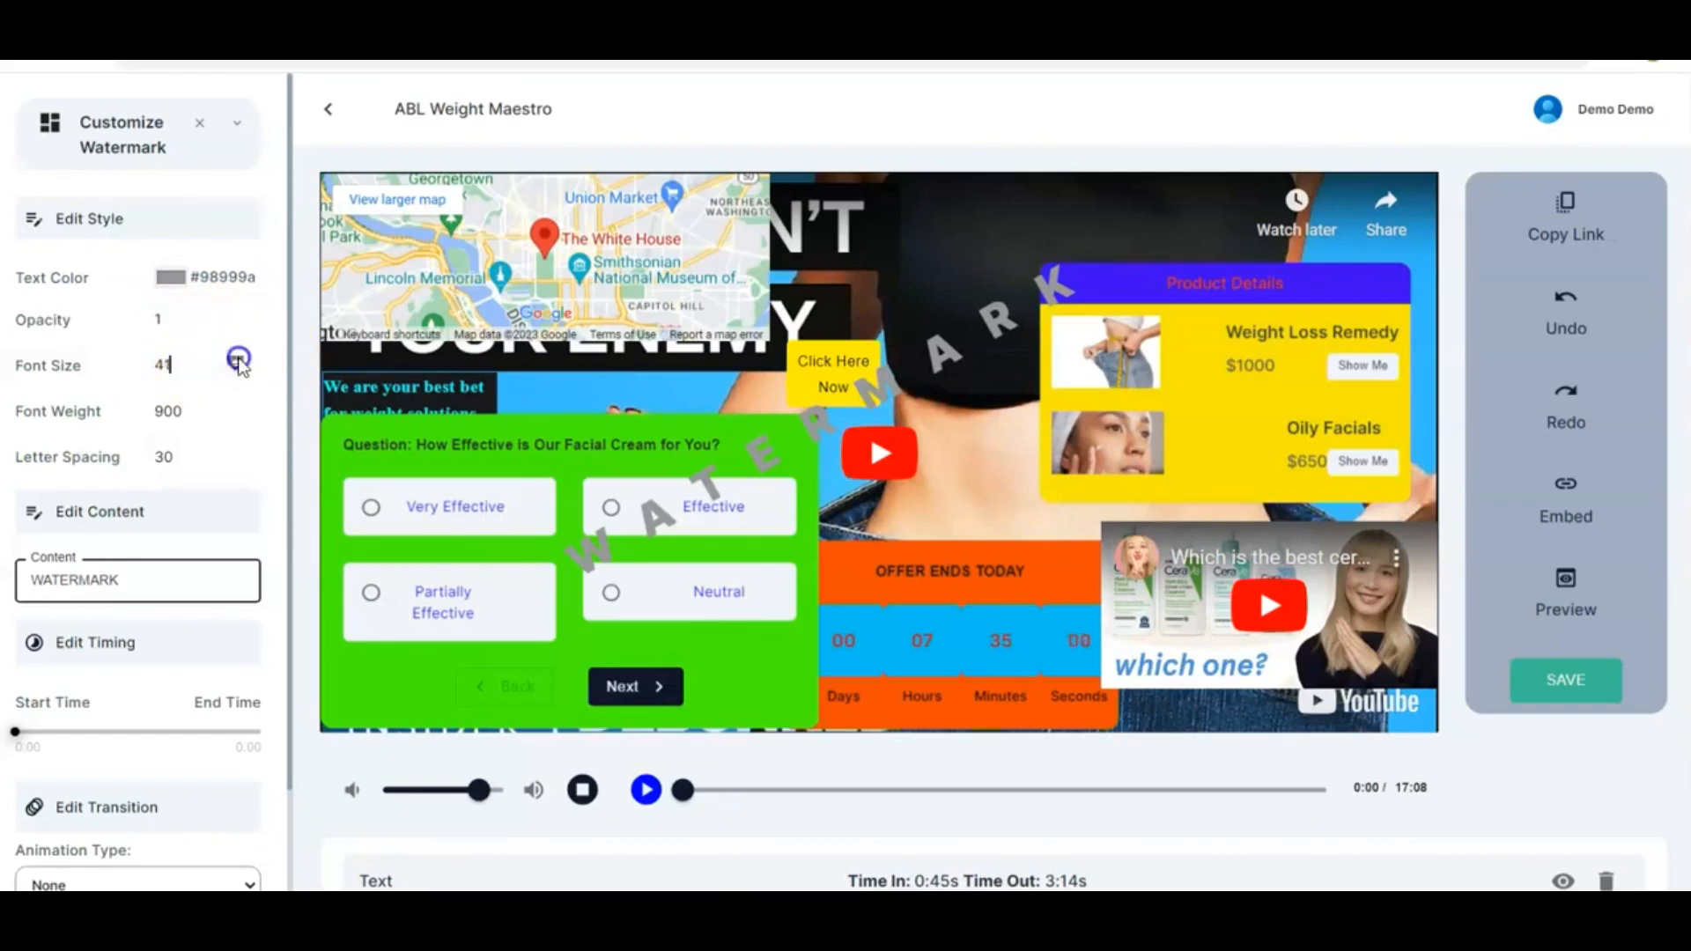
pyautogui.click(276, 381)
# Set the watermark's font weight to 800
pyautogui.click(228, 417)
pyautogui.click(227, 417)
pyautogui.click(227, 418)
pyautogui.click(227, 418)
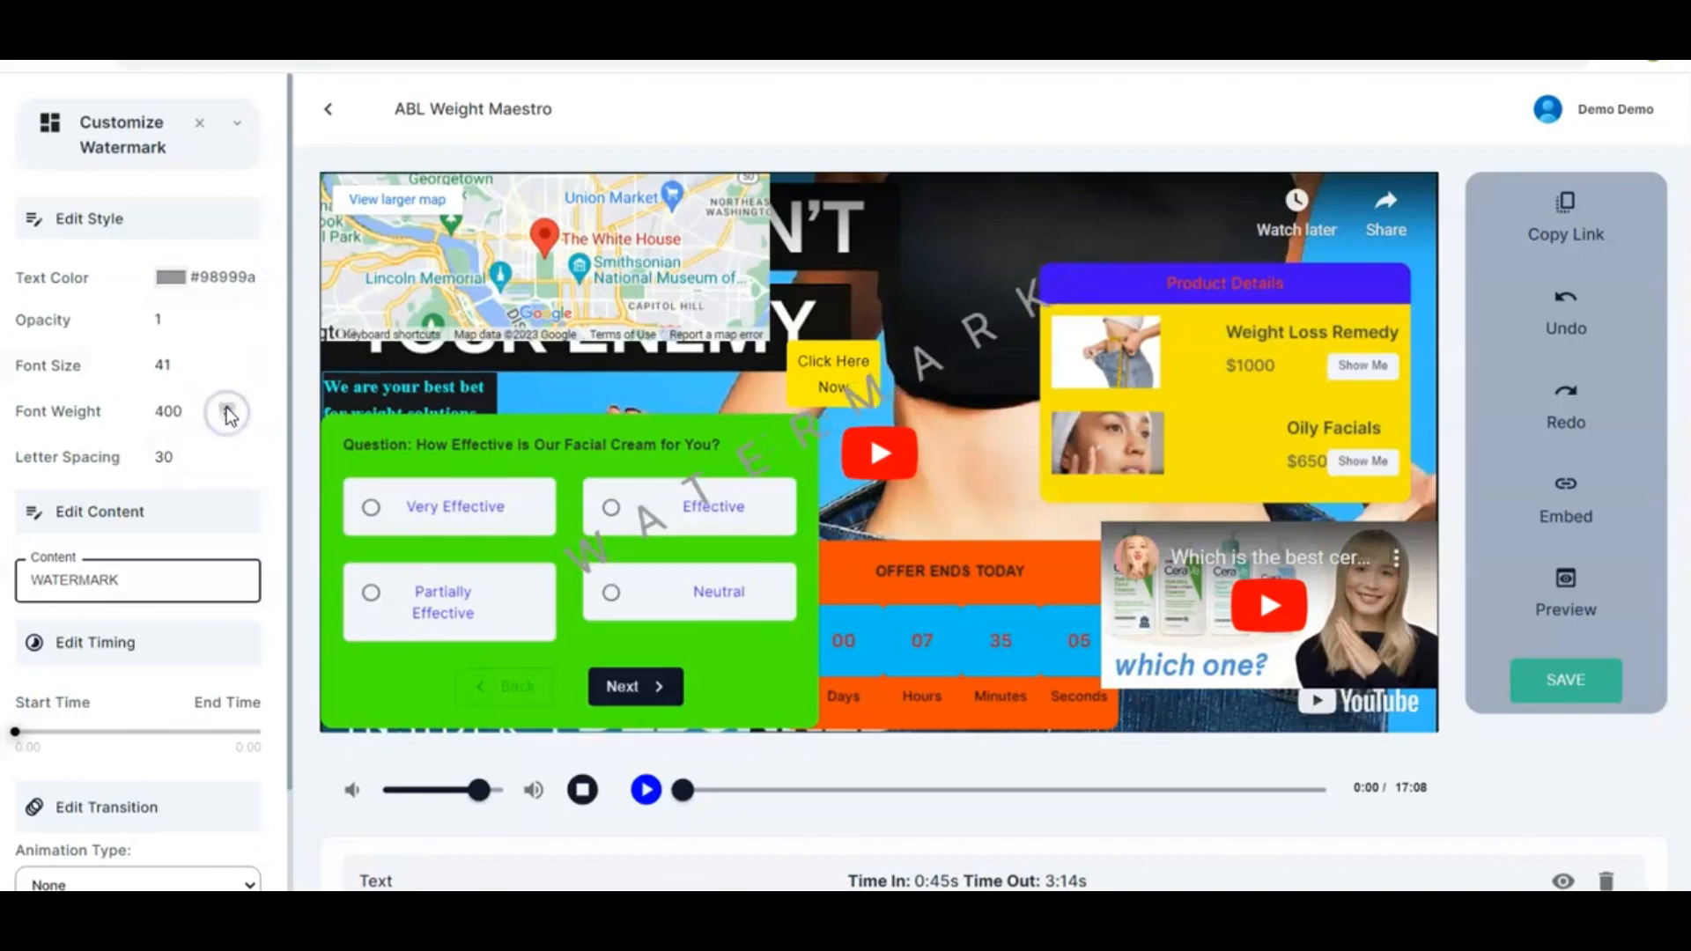
pyautogui.click(227, 407)
pyautogui.click(227, 407)
pyautogui.click(228, 407)
pyautogui.click(227, 407)
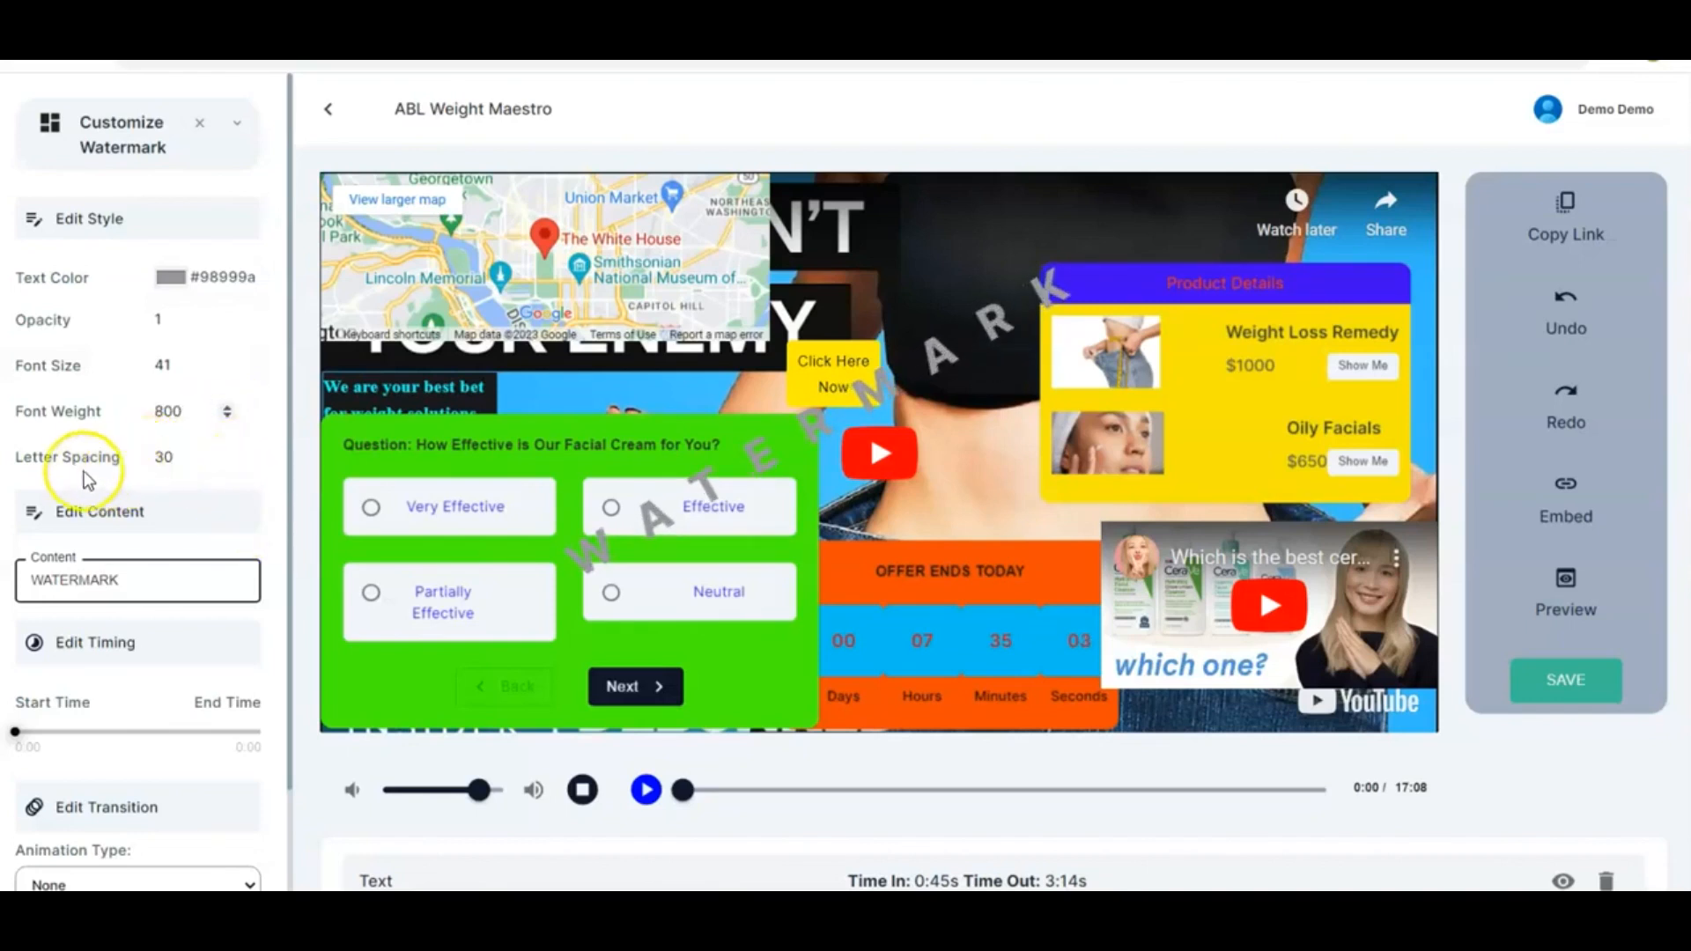
# Set the watermark's letter spacing to 21
pyautogui.click(227, 465)
pyautogui.click(228, 465)
pyautogui.click(228, 465)
pyautogui.click(227, 465)
pyautogui.click(228, 465)
pyautogui.click(227, 465)
pyautogui.click(227, 464)
pyautogui.click(227, 465)
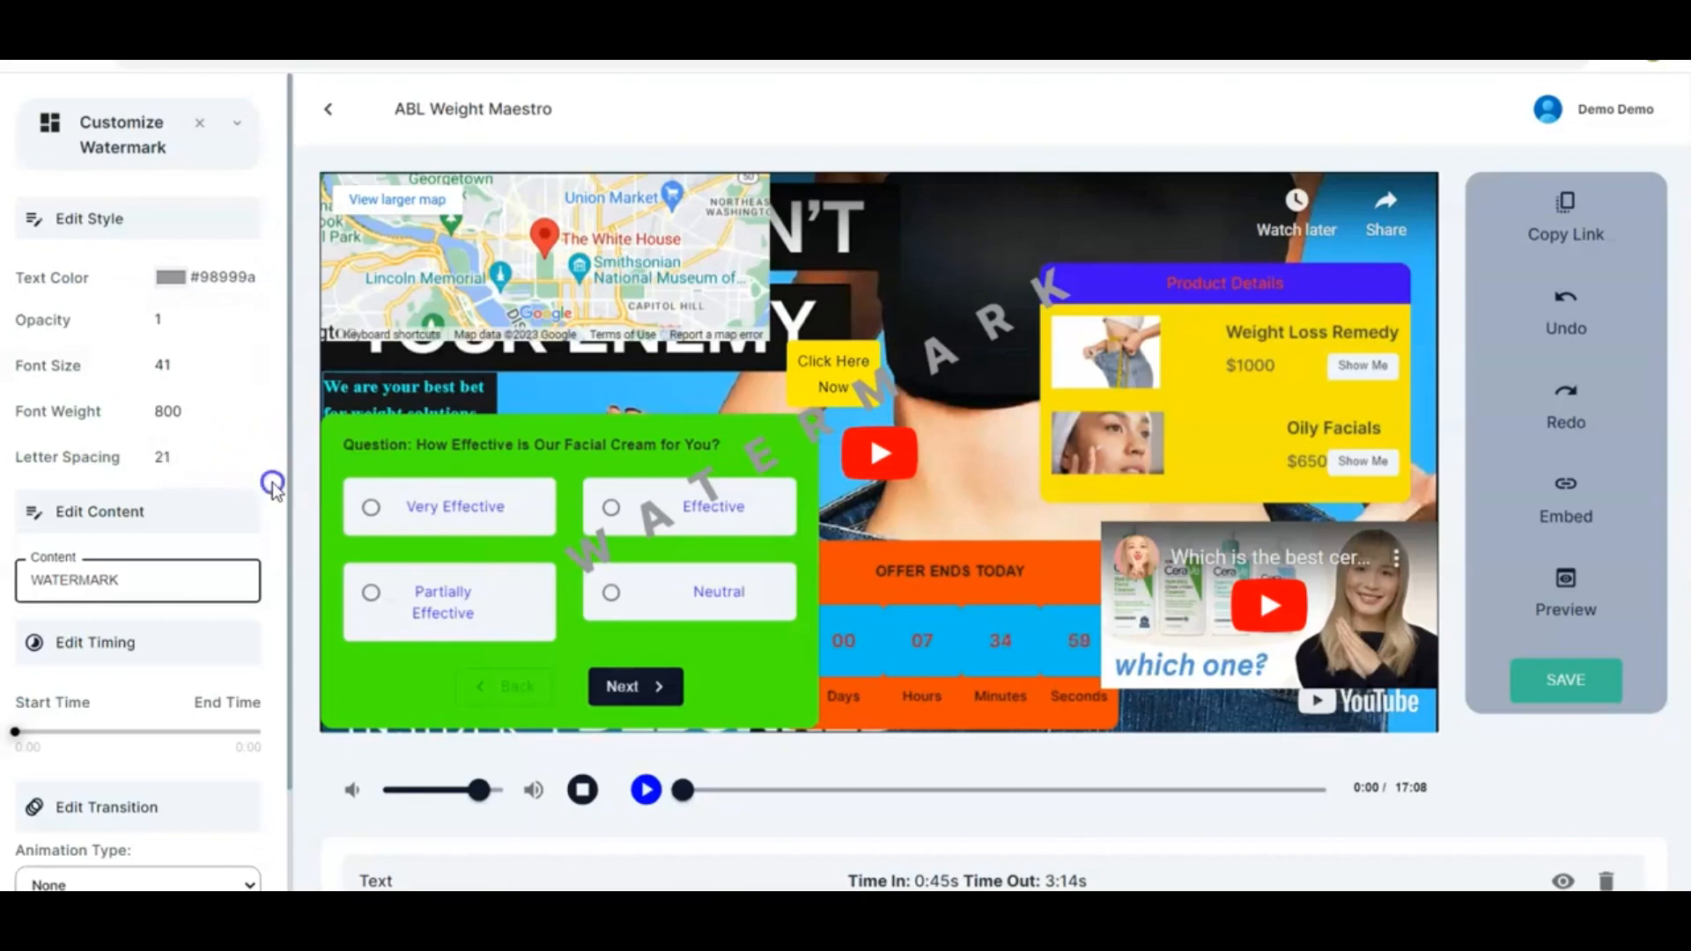
# Replace the watermark's content with the text "ABL WEIGHT MAESTRO"
pyautogui.scroll(-1, 272, 483)
pyautogui.moveTo(136, 495); pyautogui.dragTo(31, 499)
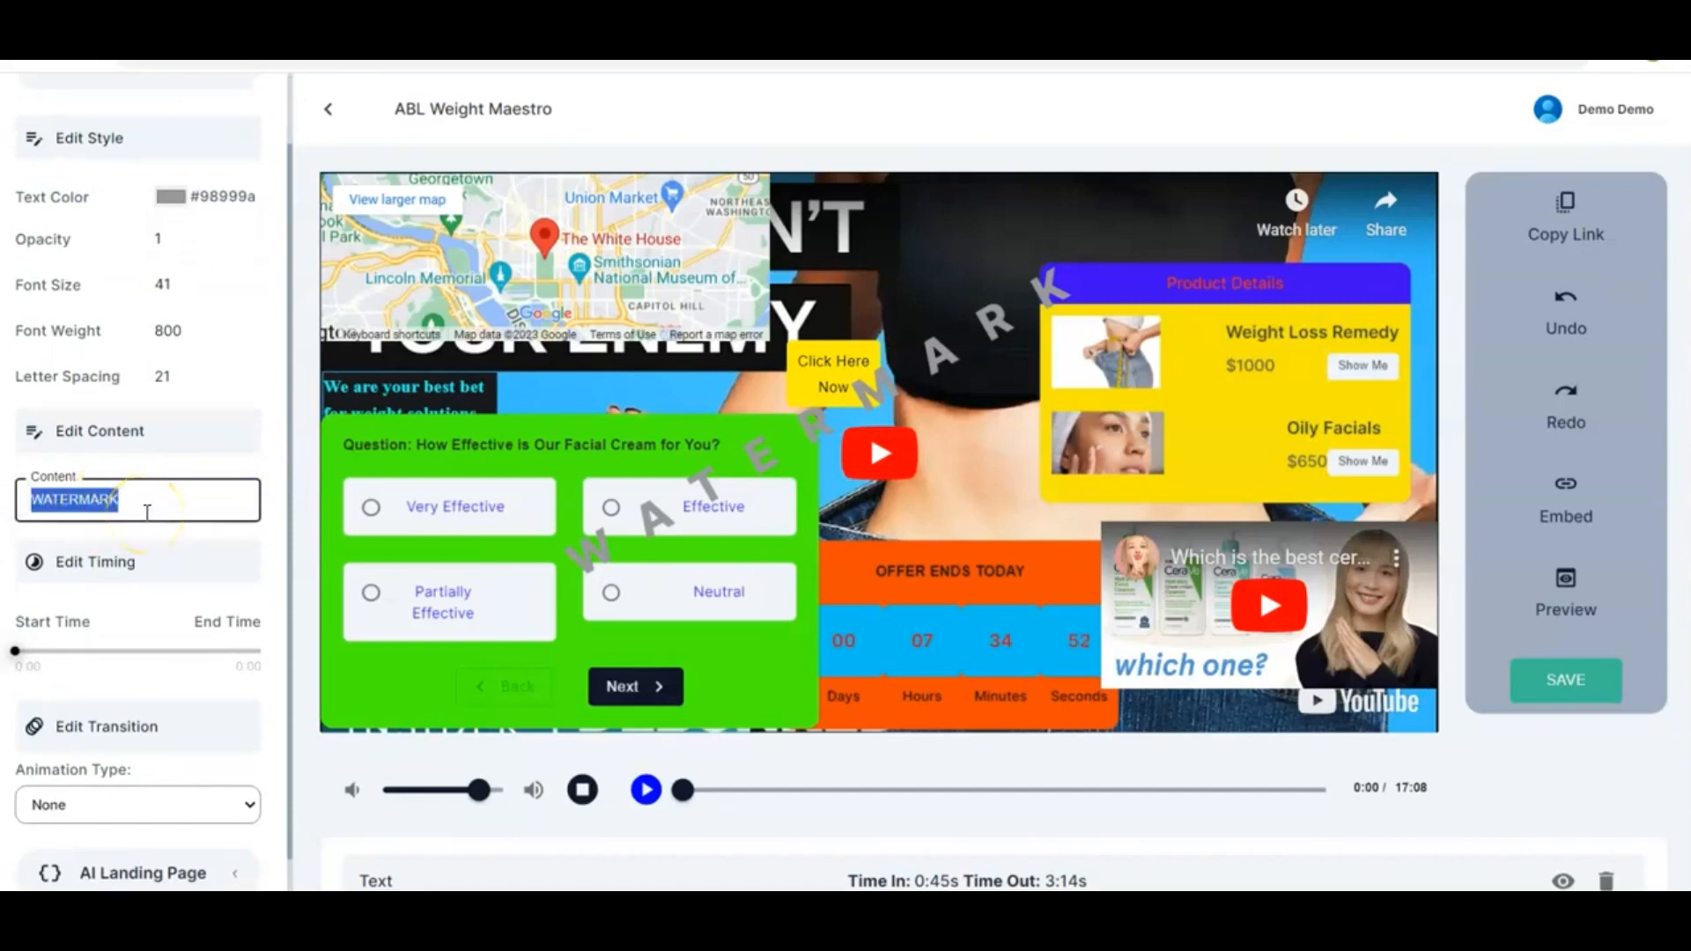
pyautogui.write('ABL')
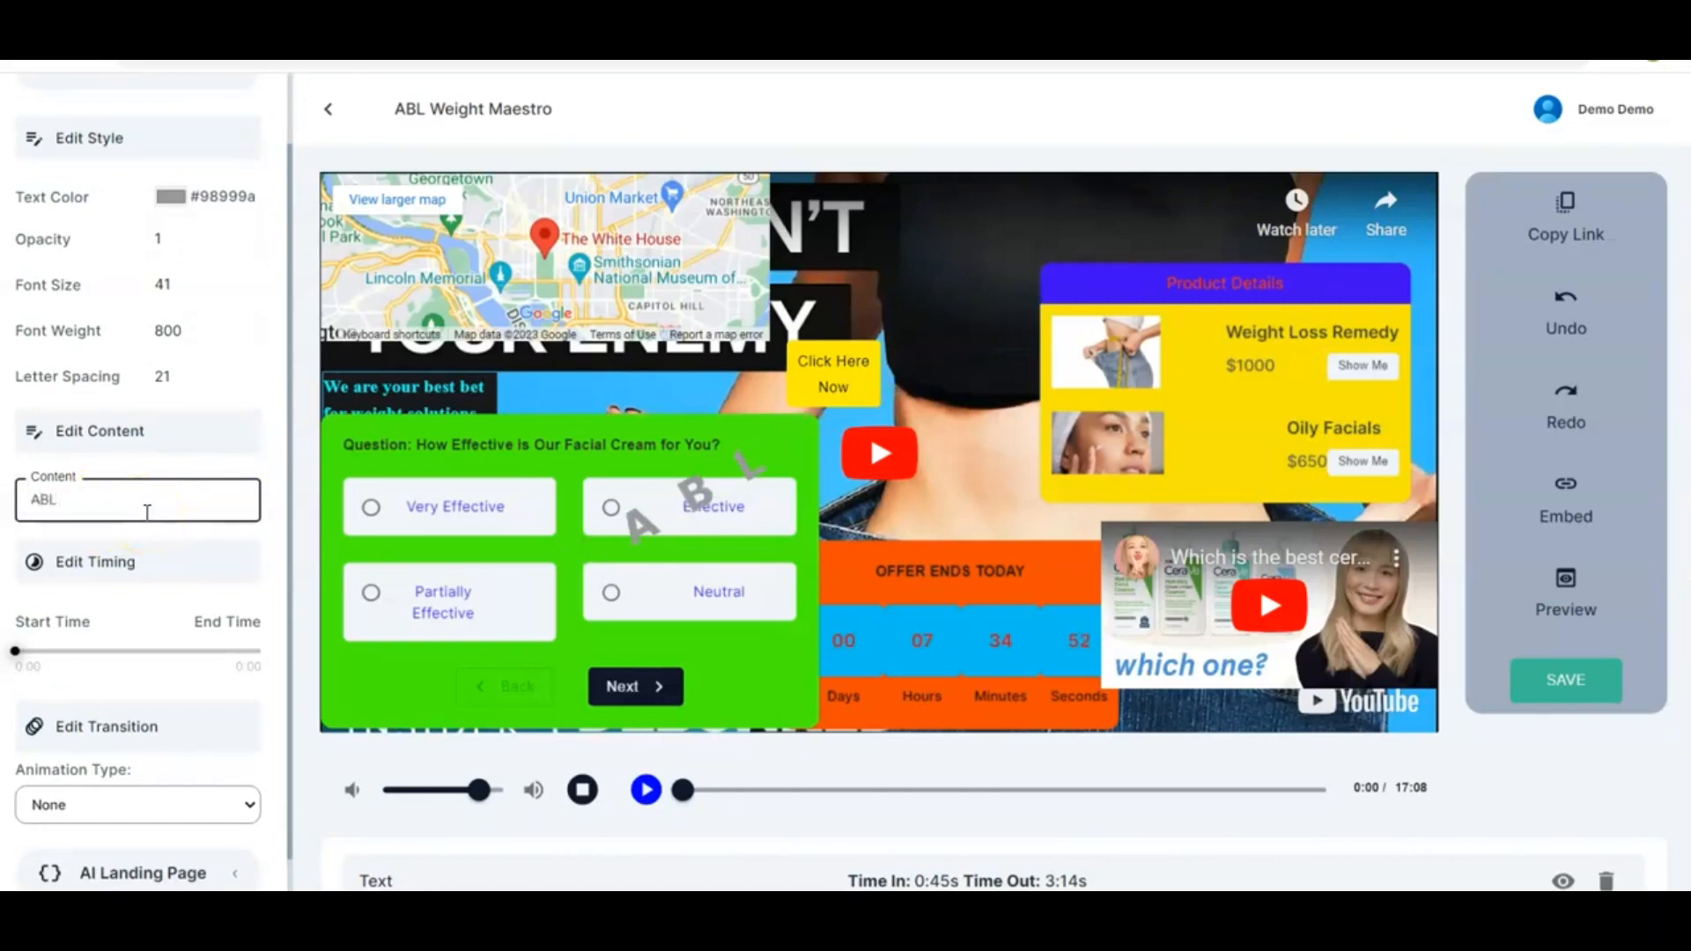
pyautogui.write(' We')
pyautogui.press('BackSpace')
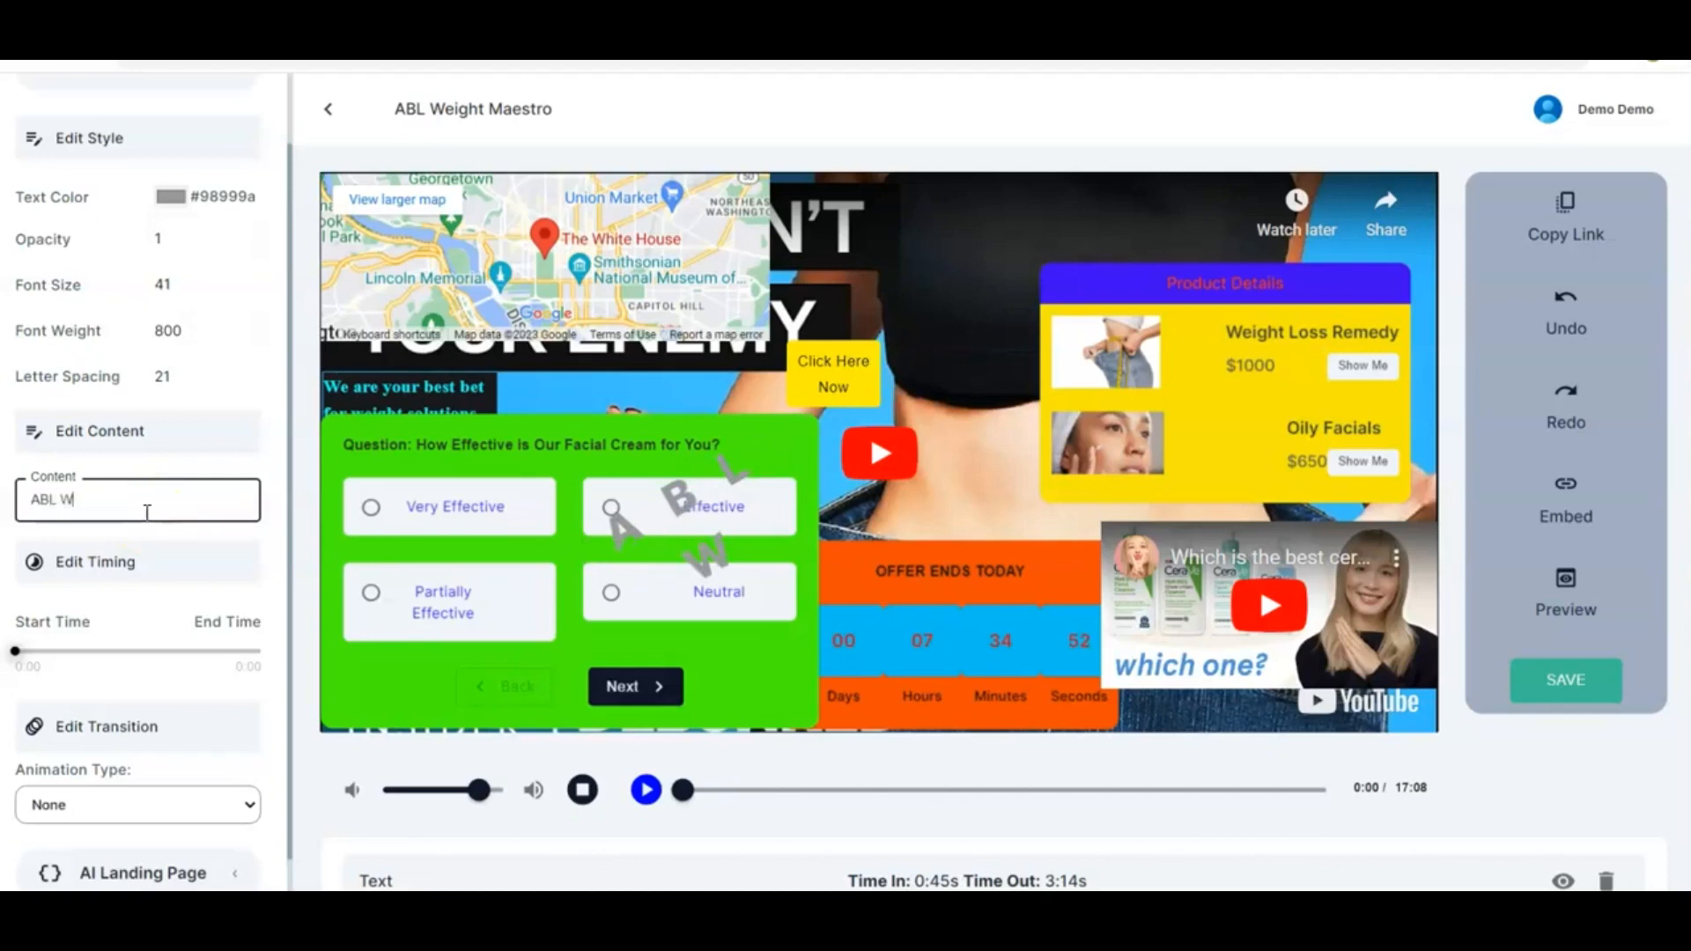
pyautogui.write('EIGHT')
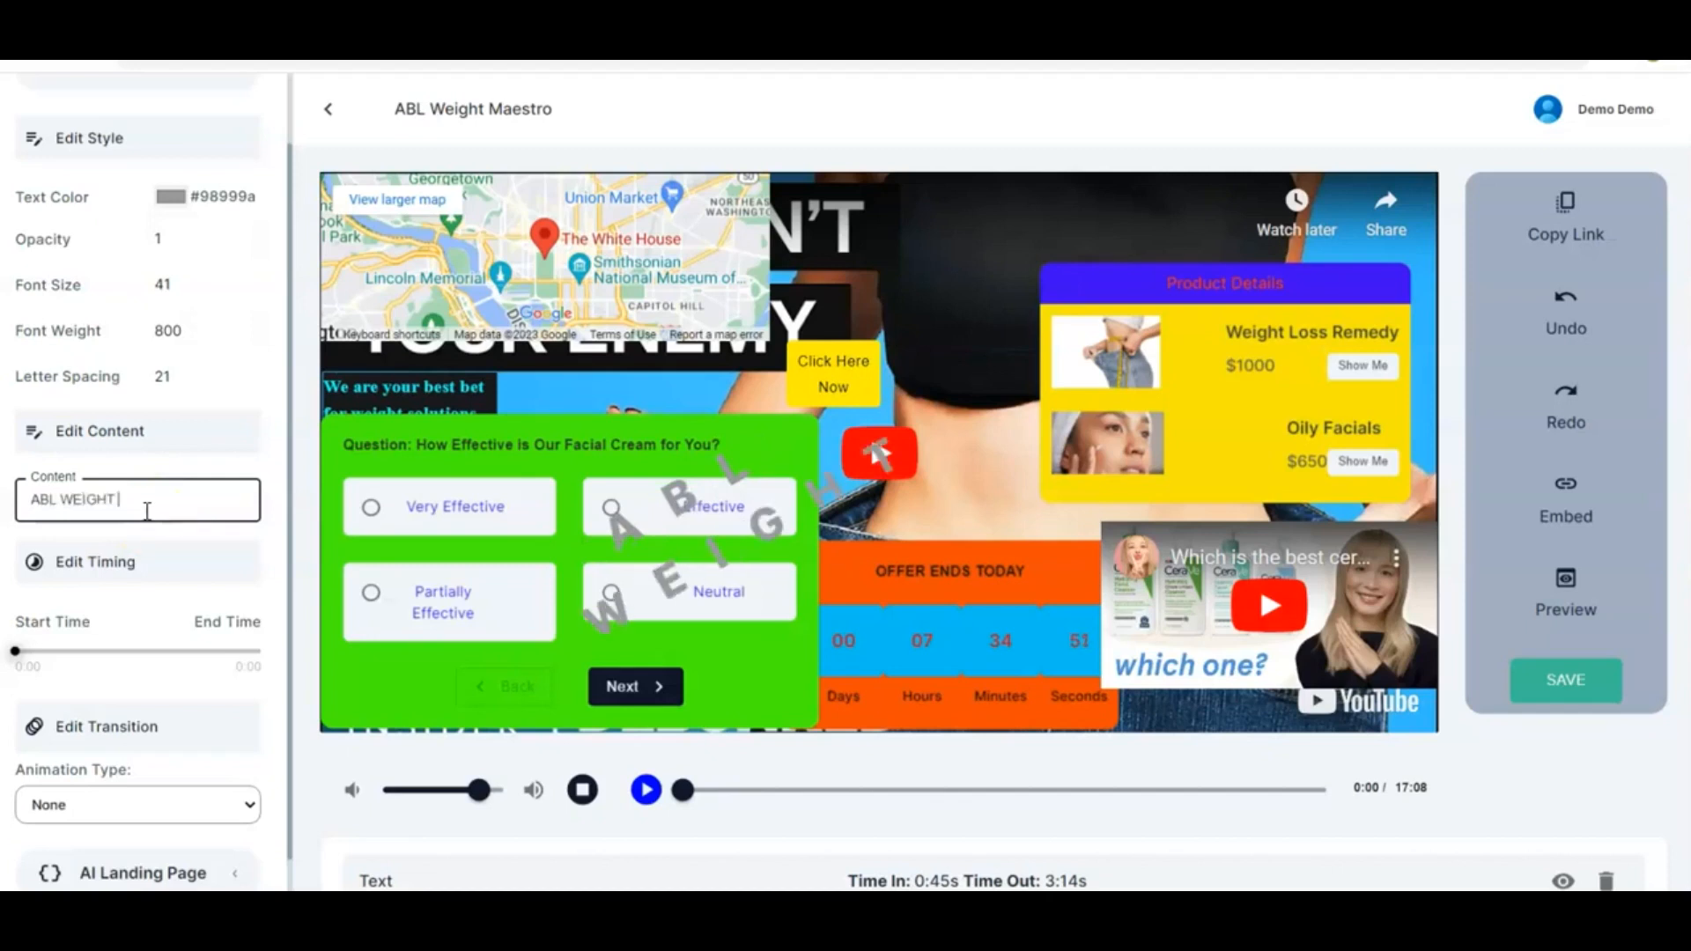
pyautogui.write(' MAESTRO')
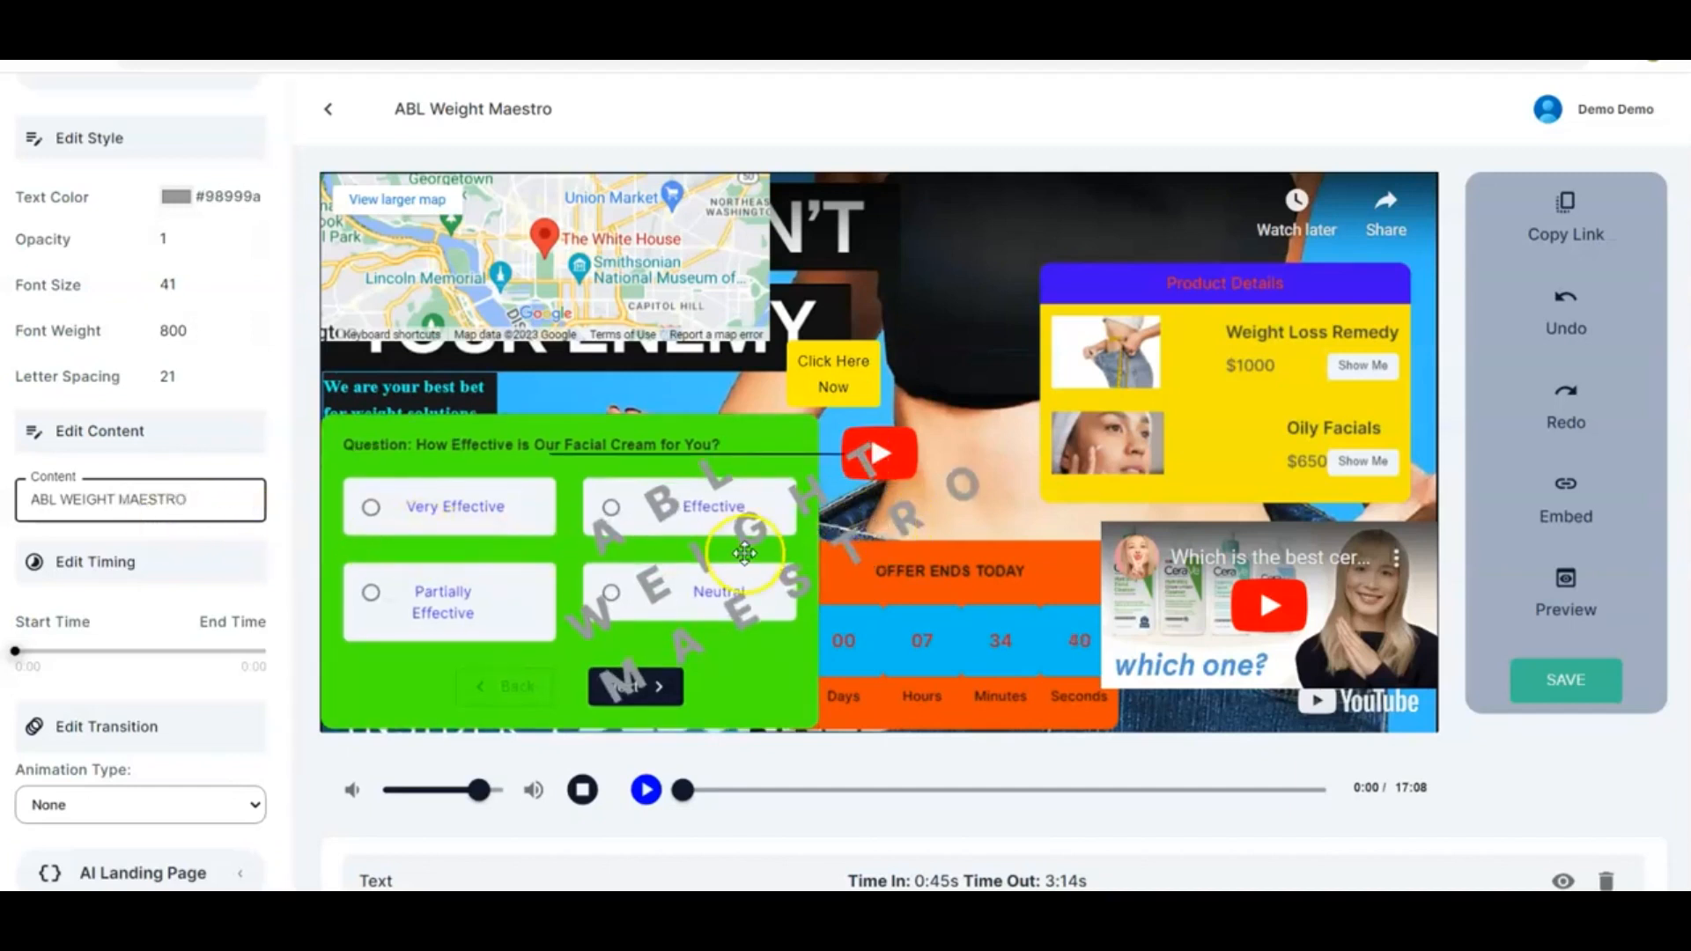
# Reposition the watermark on the video and extend its display timing across the whole video, 0:00 to 17:08
pyautogui.moveTo(745, 553); pyautogui.dragTo(862, 447)
pyautogui.click(742, 592)
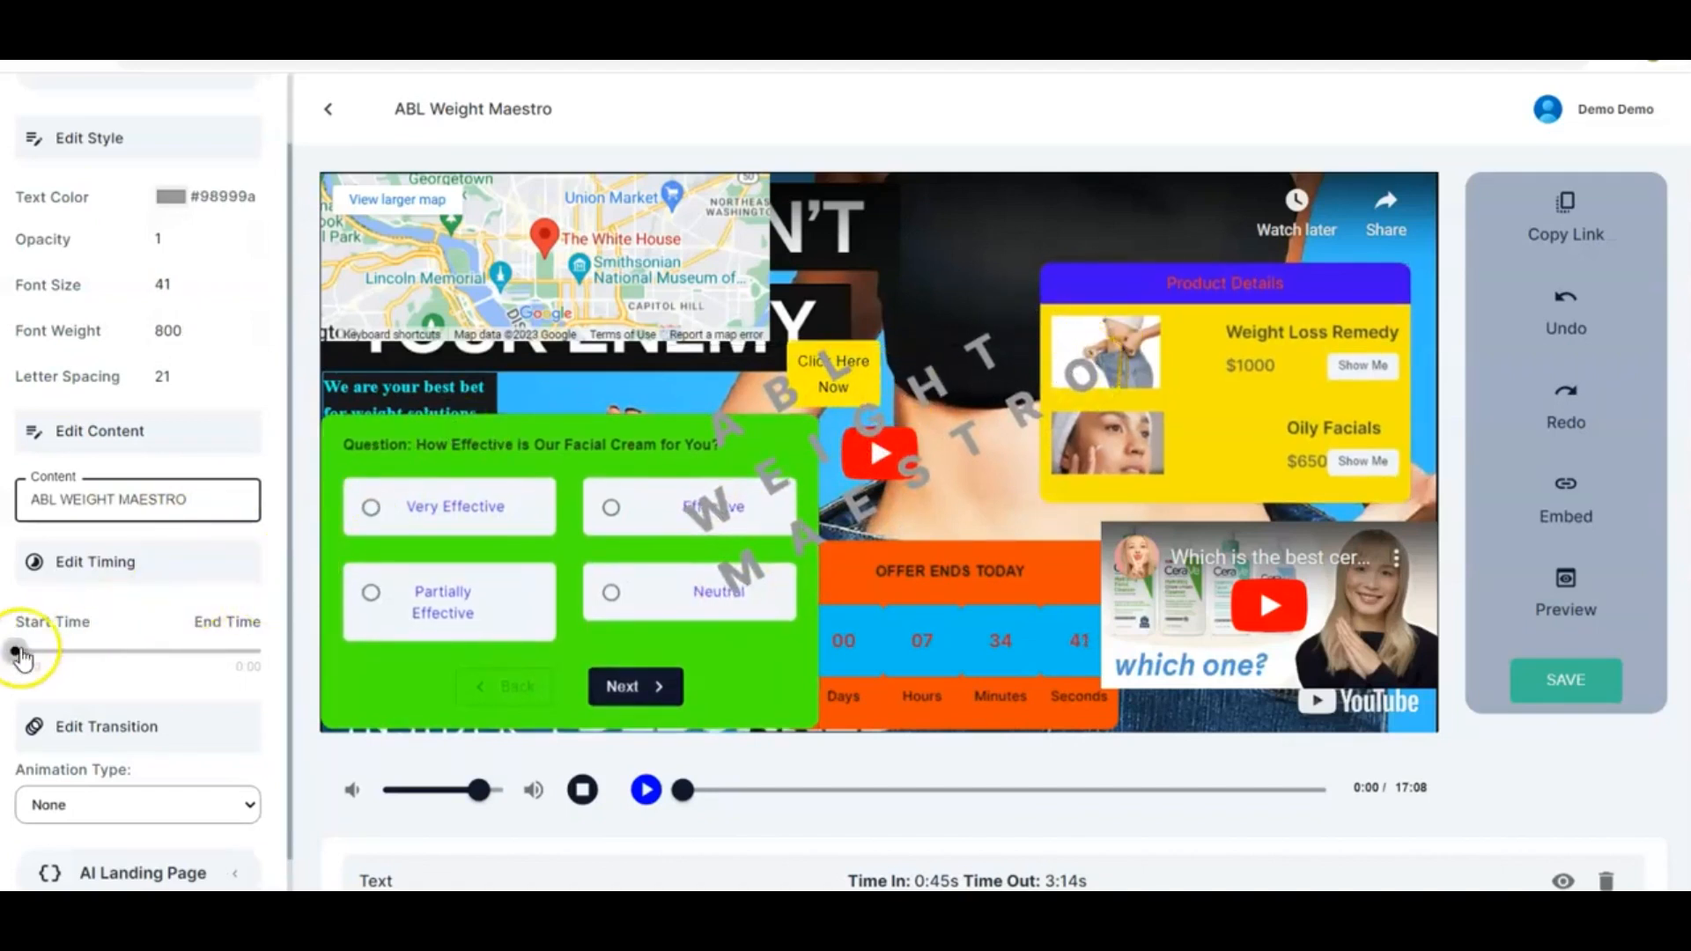
pyautogui.moveTo(14, 654); pyautogui.dragTo(290, 658)
pyautogui.scroll(-1, 155, 674)
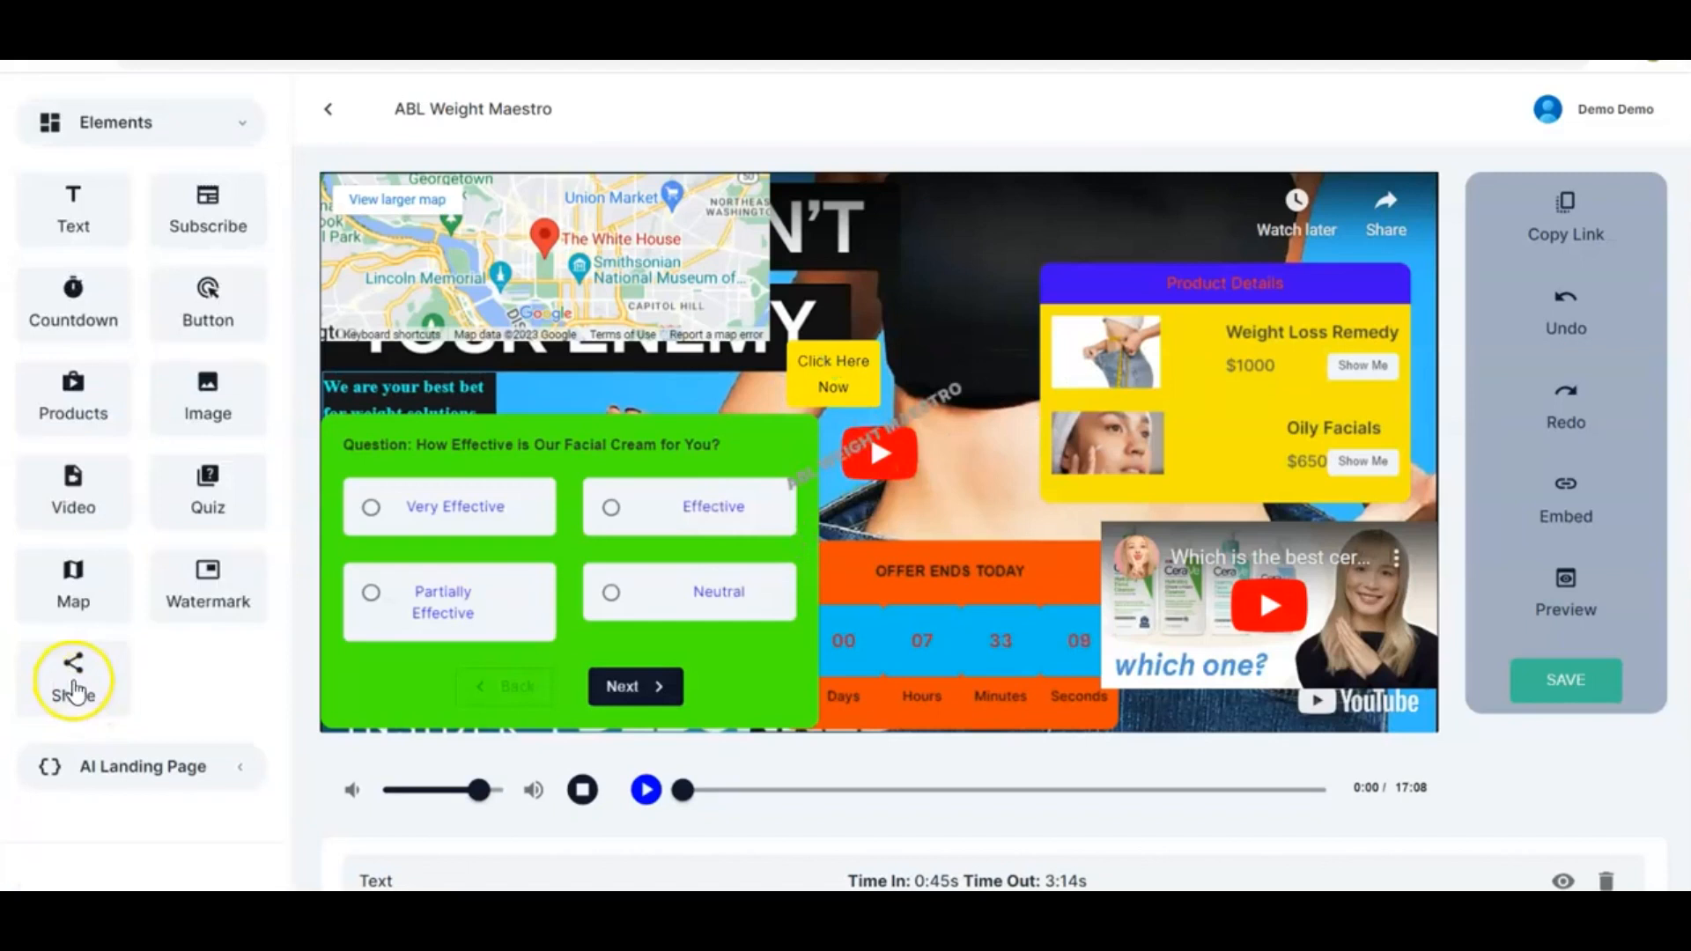
# Add a Share element and move its social icon bar to the top of the video, right of the map
pyautogui.moveTo(75, 691); pyautogui.dragTo(925, 291)
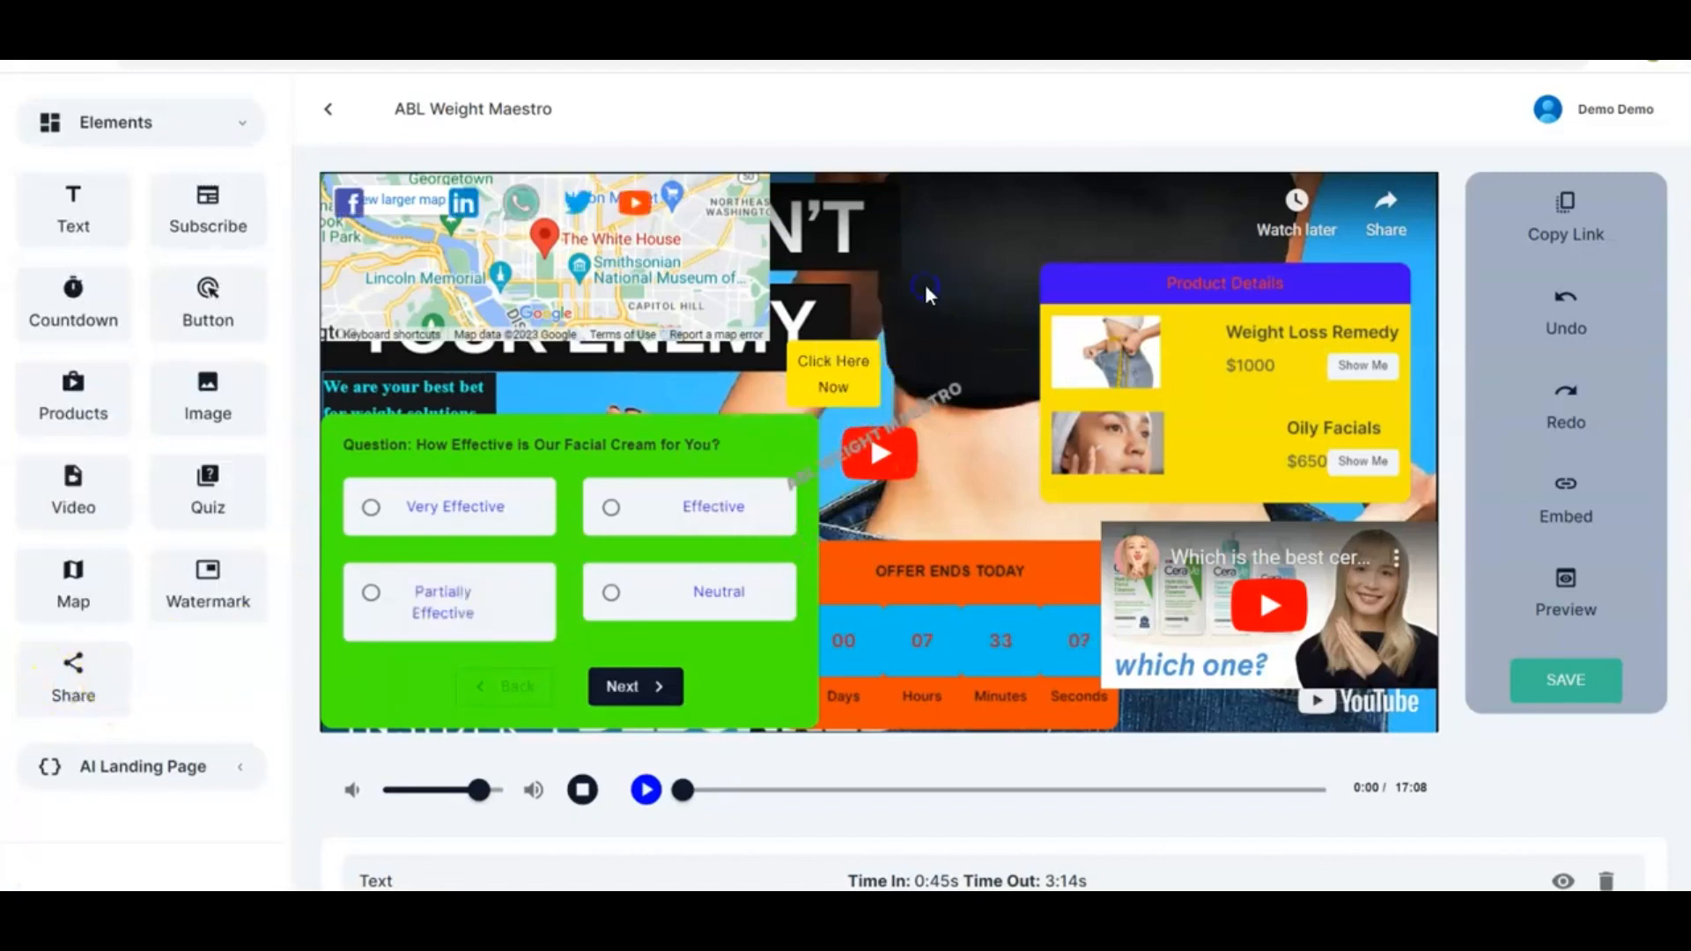
pyautogui.click(550, 212)
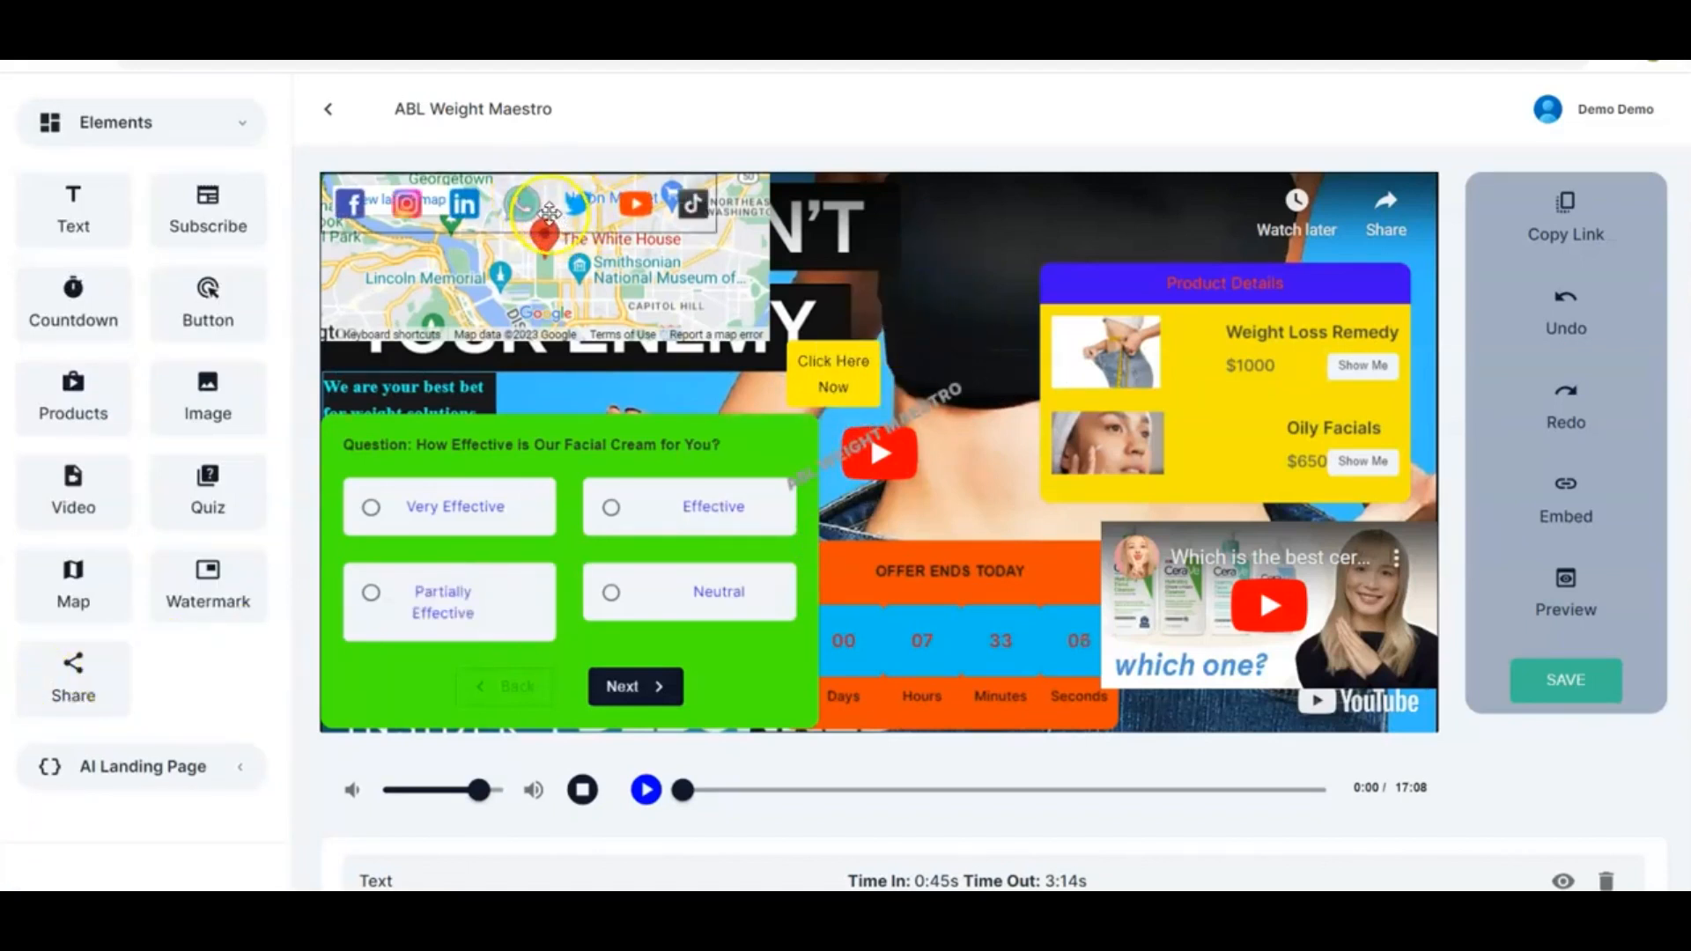
pyautogui.moveTo(549, 212); pyautogui.dragTo(1078, 231)
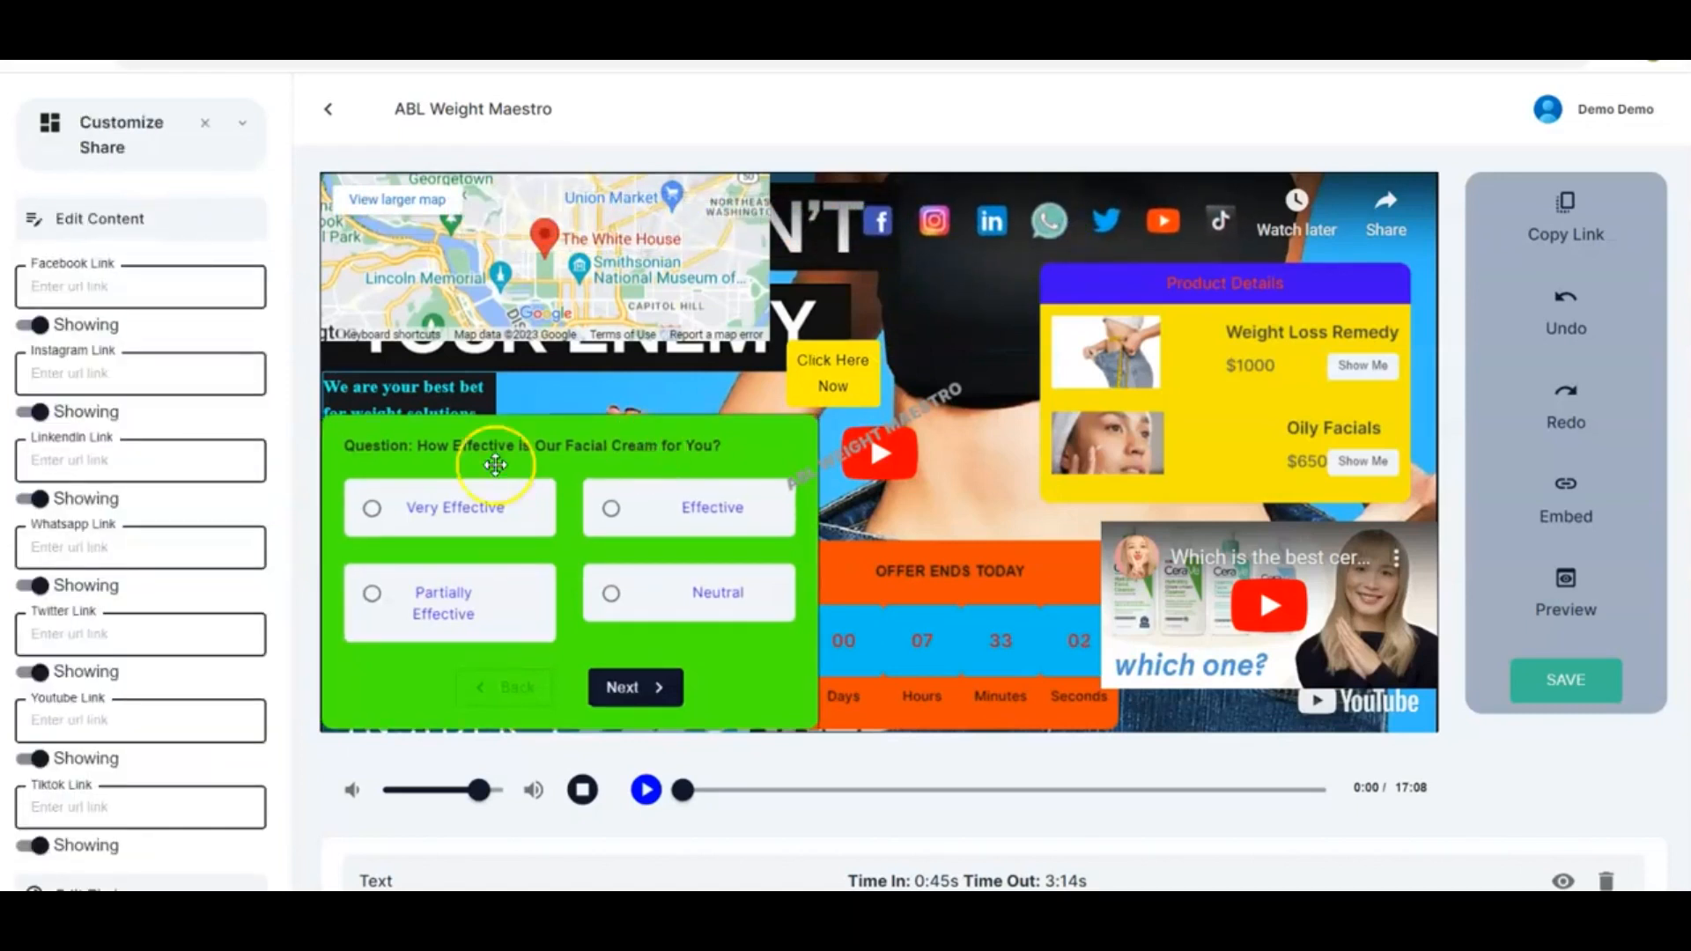
# Paste the Facebook profile link into the share element's Facebook link field
pyautogui.click(137, 285)
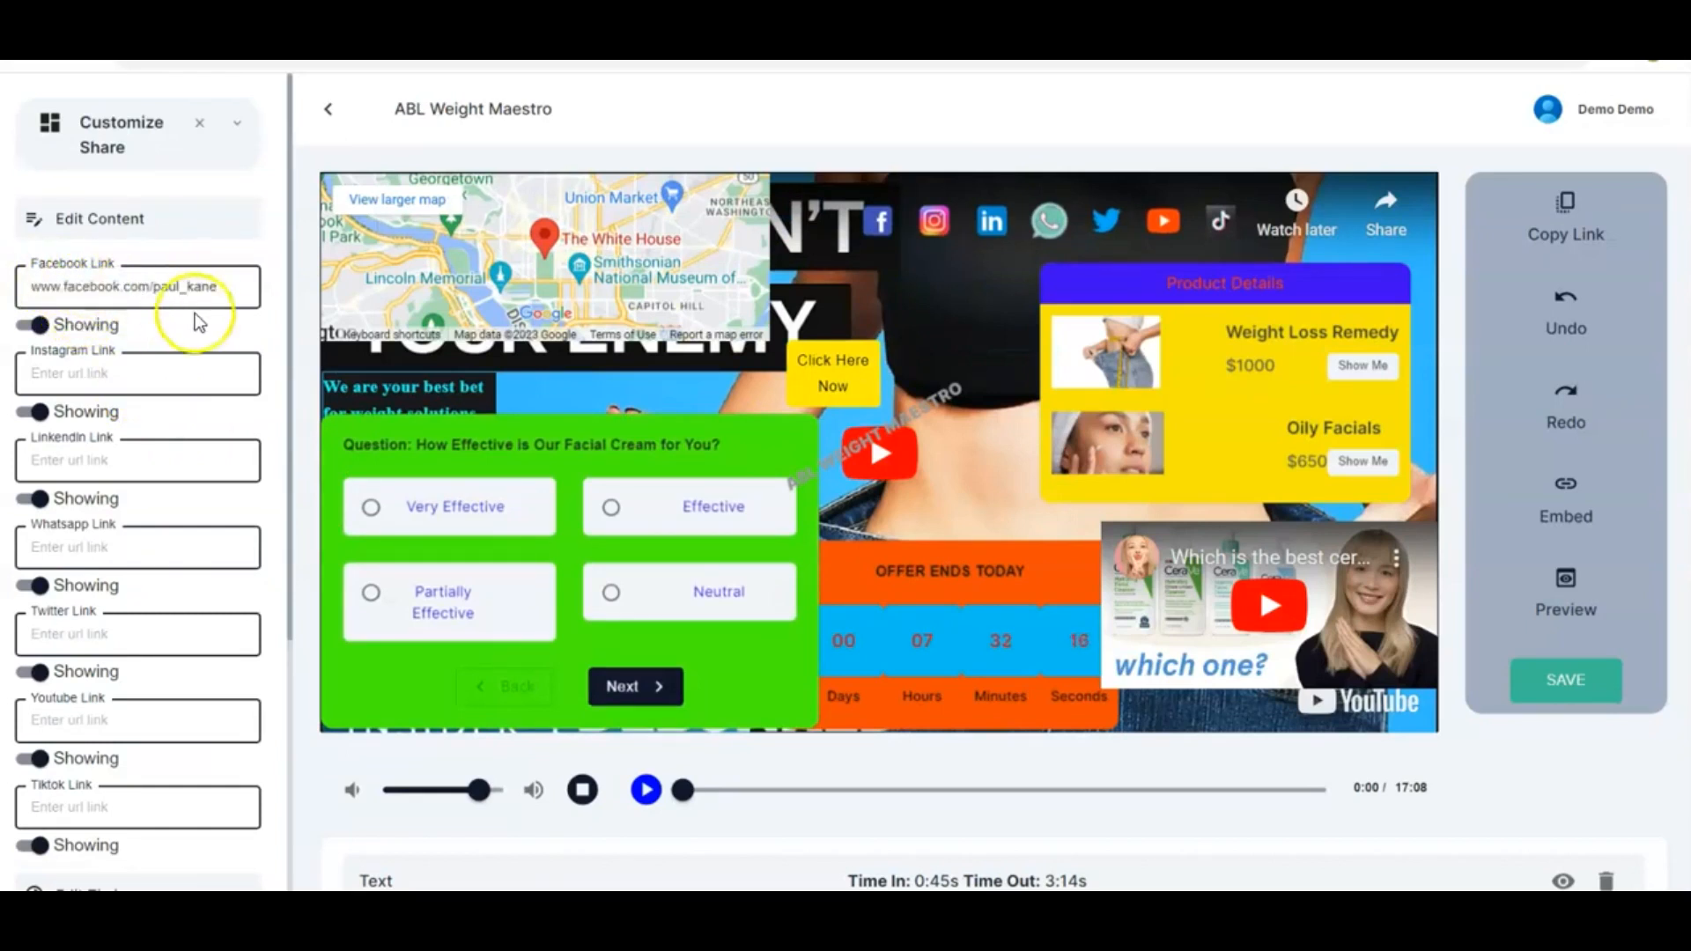
pyautogui.click(245, 331)
# Switch the share element's TikTok icon to showing
pyautogui.scroll(-5, 245, 330)
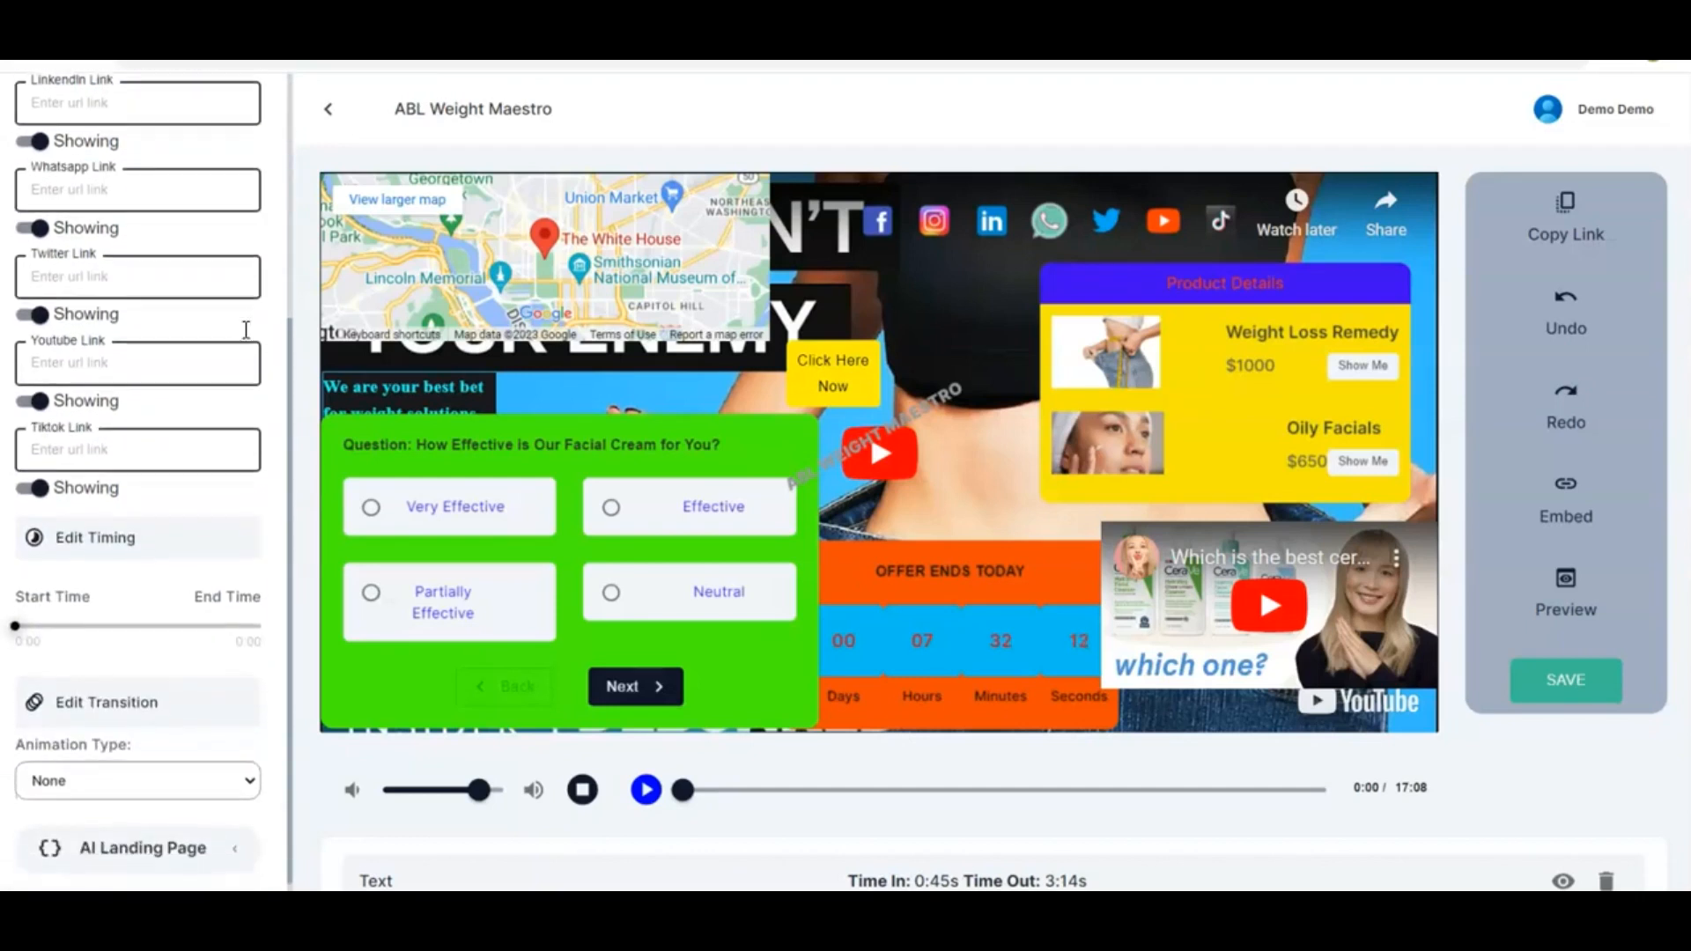
pyautogui.scroll(-3, 245, 330)
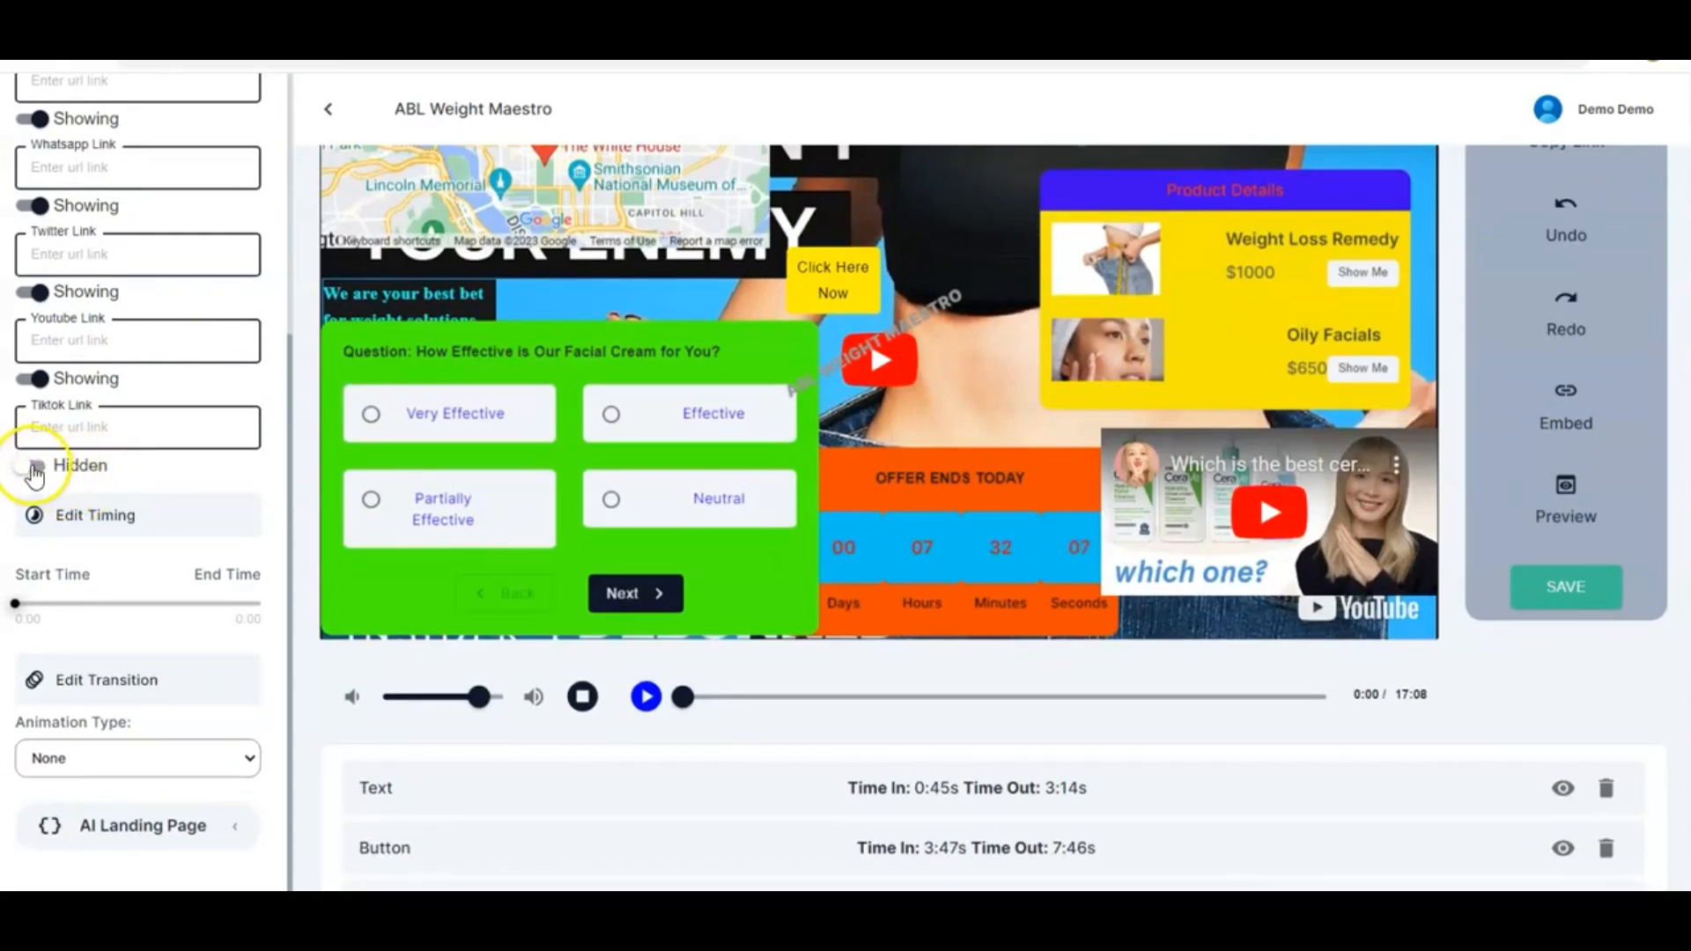
pyautogui.click(18, 471)
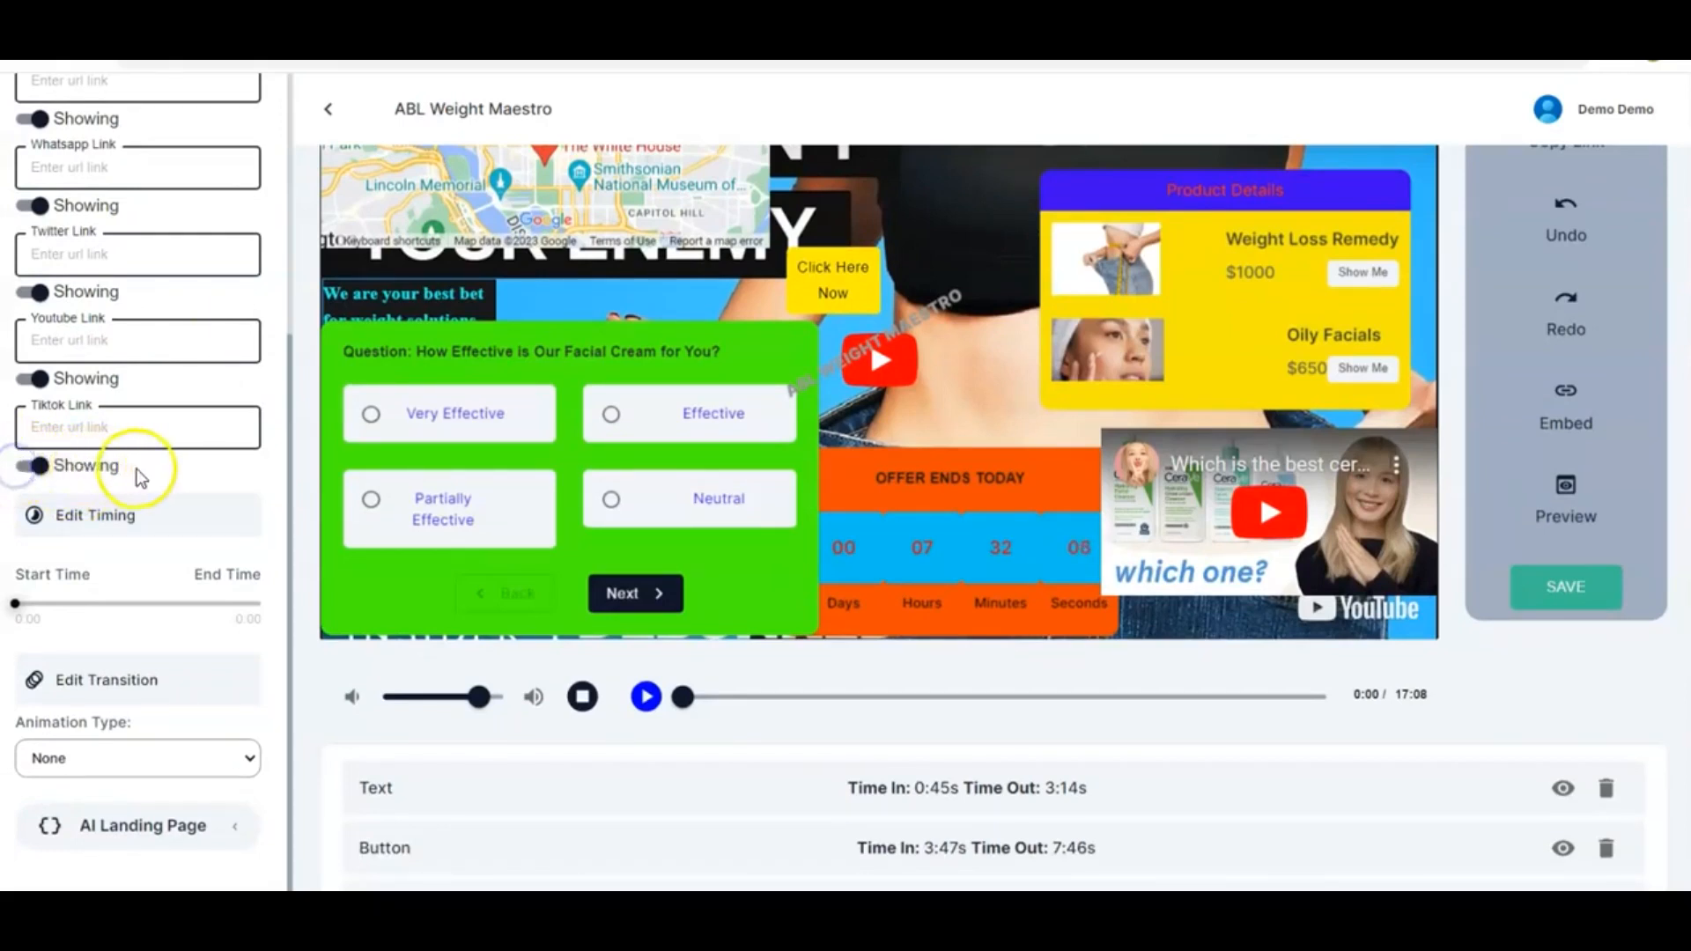
# Hide the YouTube icon in the share element
pyautogui.scroll(3, 135, 469)
pyautogui.scroll(2, 668, 330)
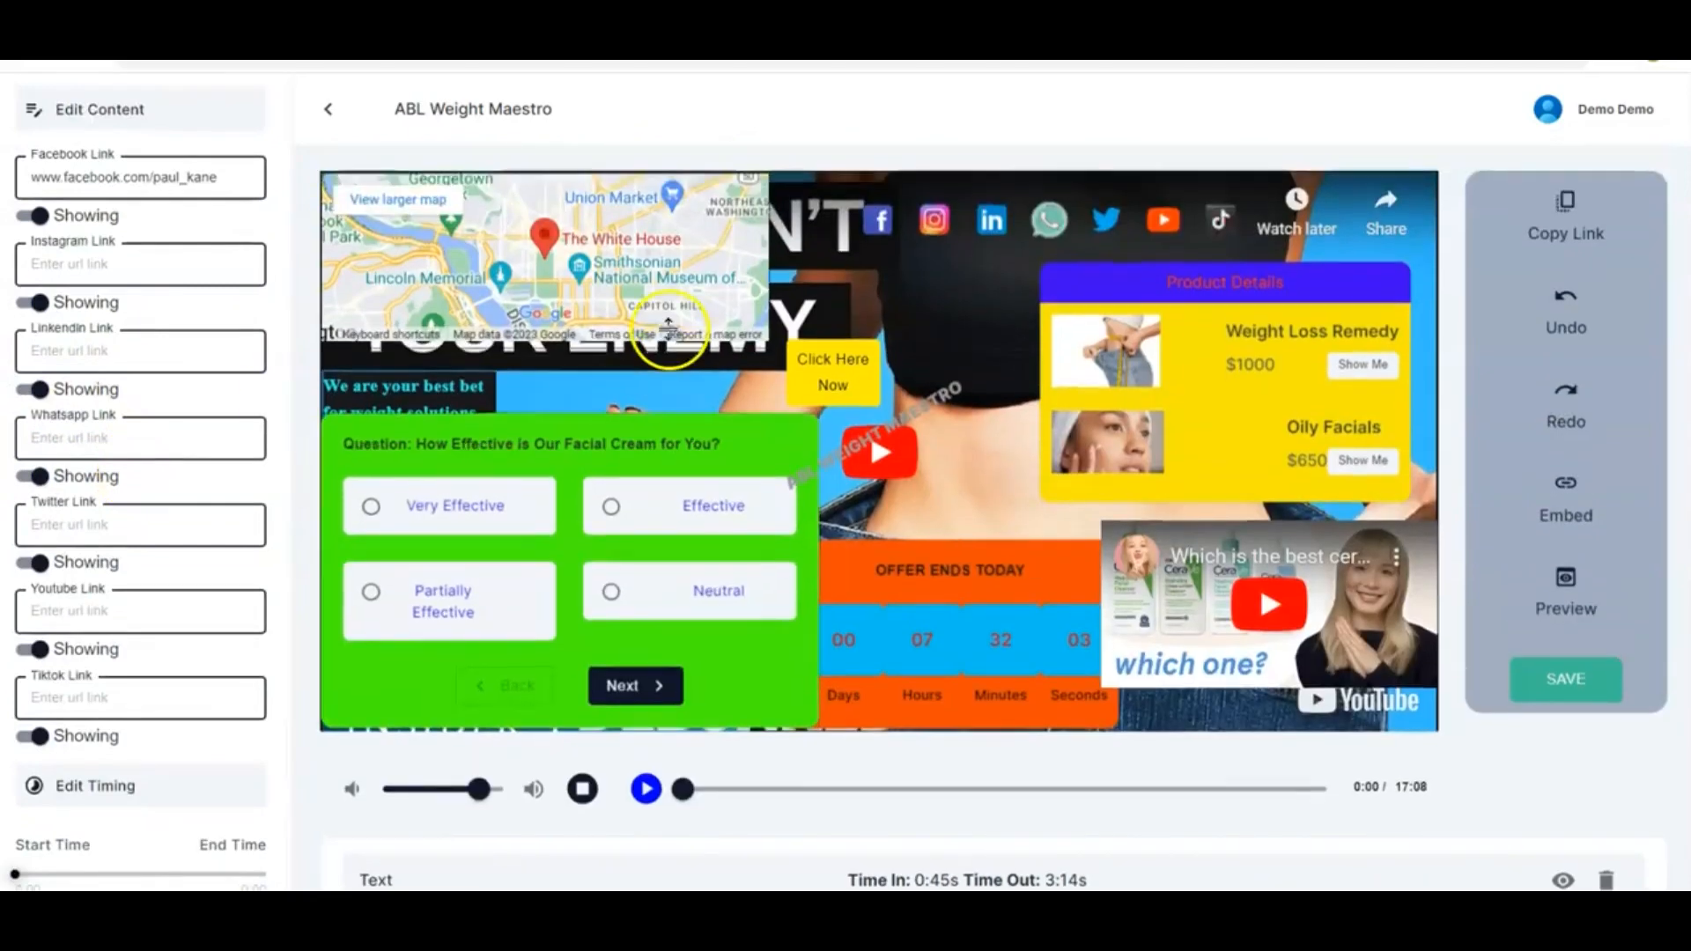
pyautogui.click(40, 650)
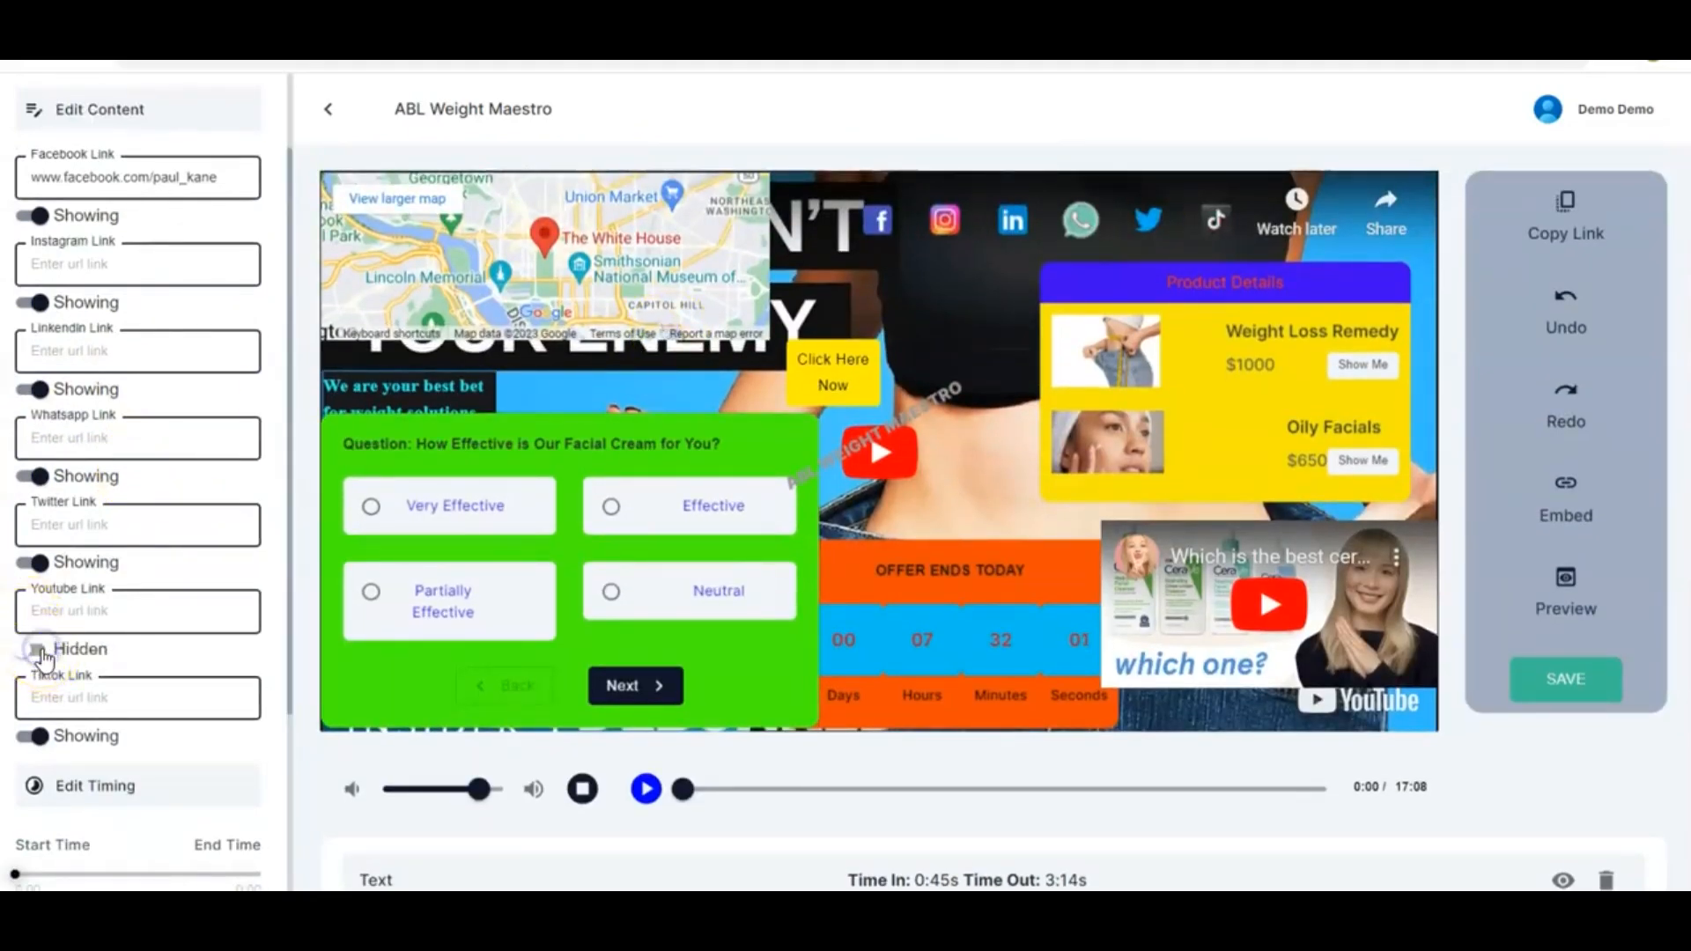
# Switch the share element's YouTube icon back to showing, keeping Twitter showing
pyautogui.click(39, 563)
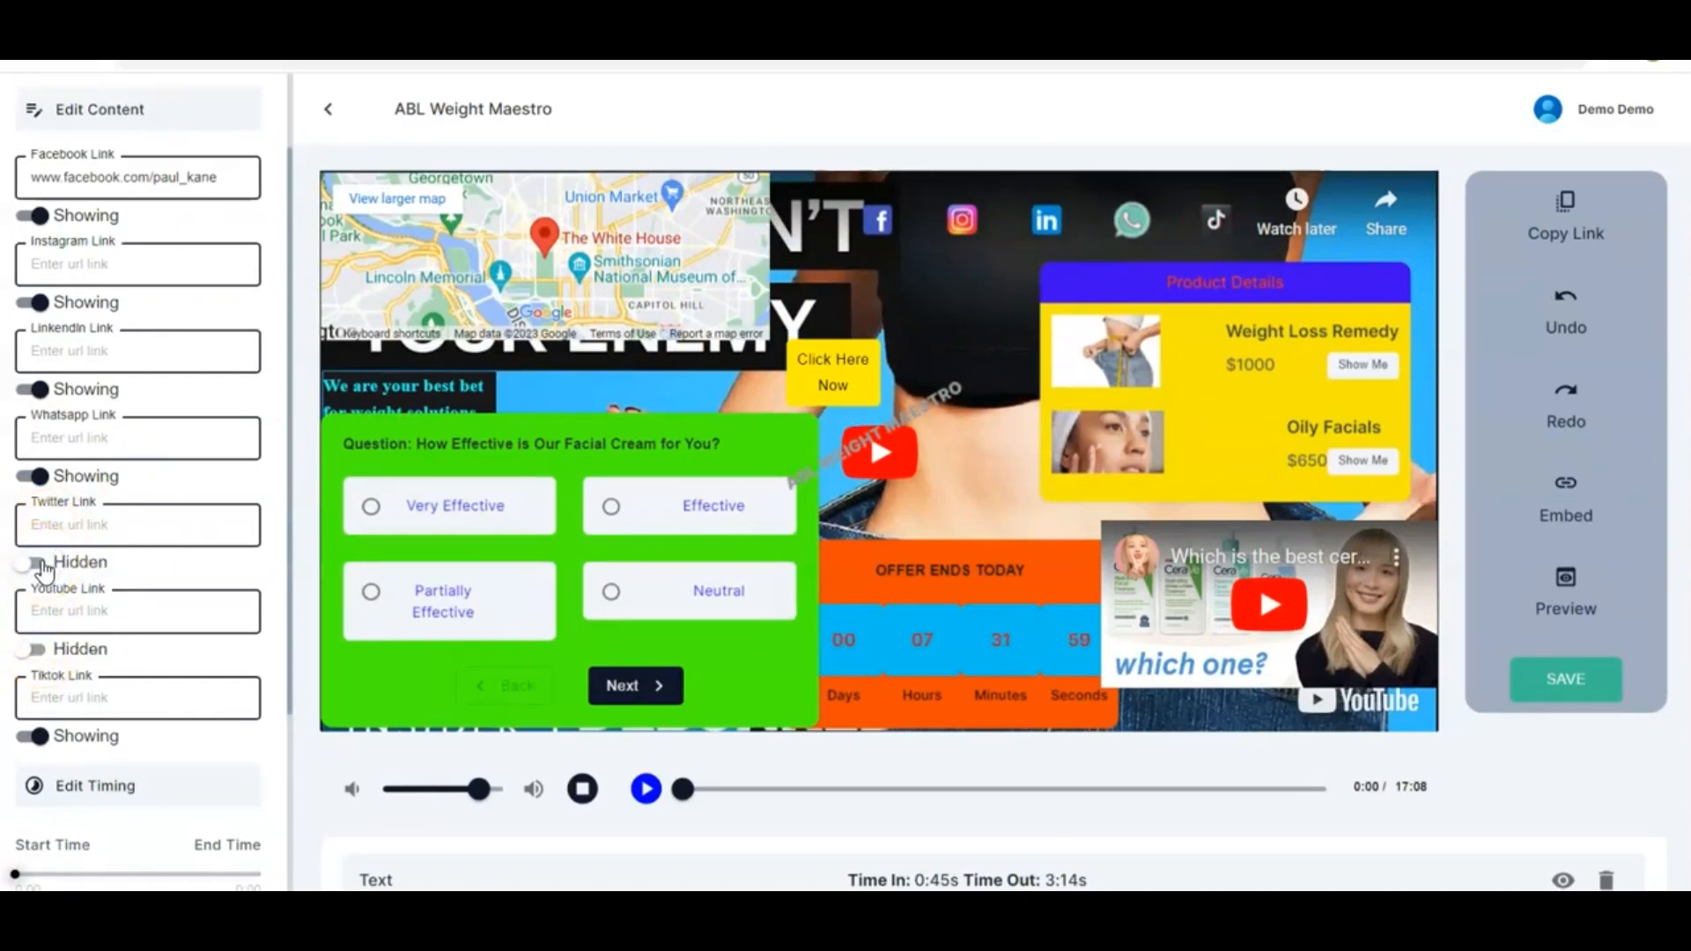
pyautogui.click(28, 568)
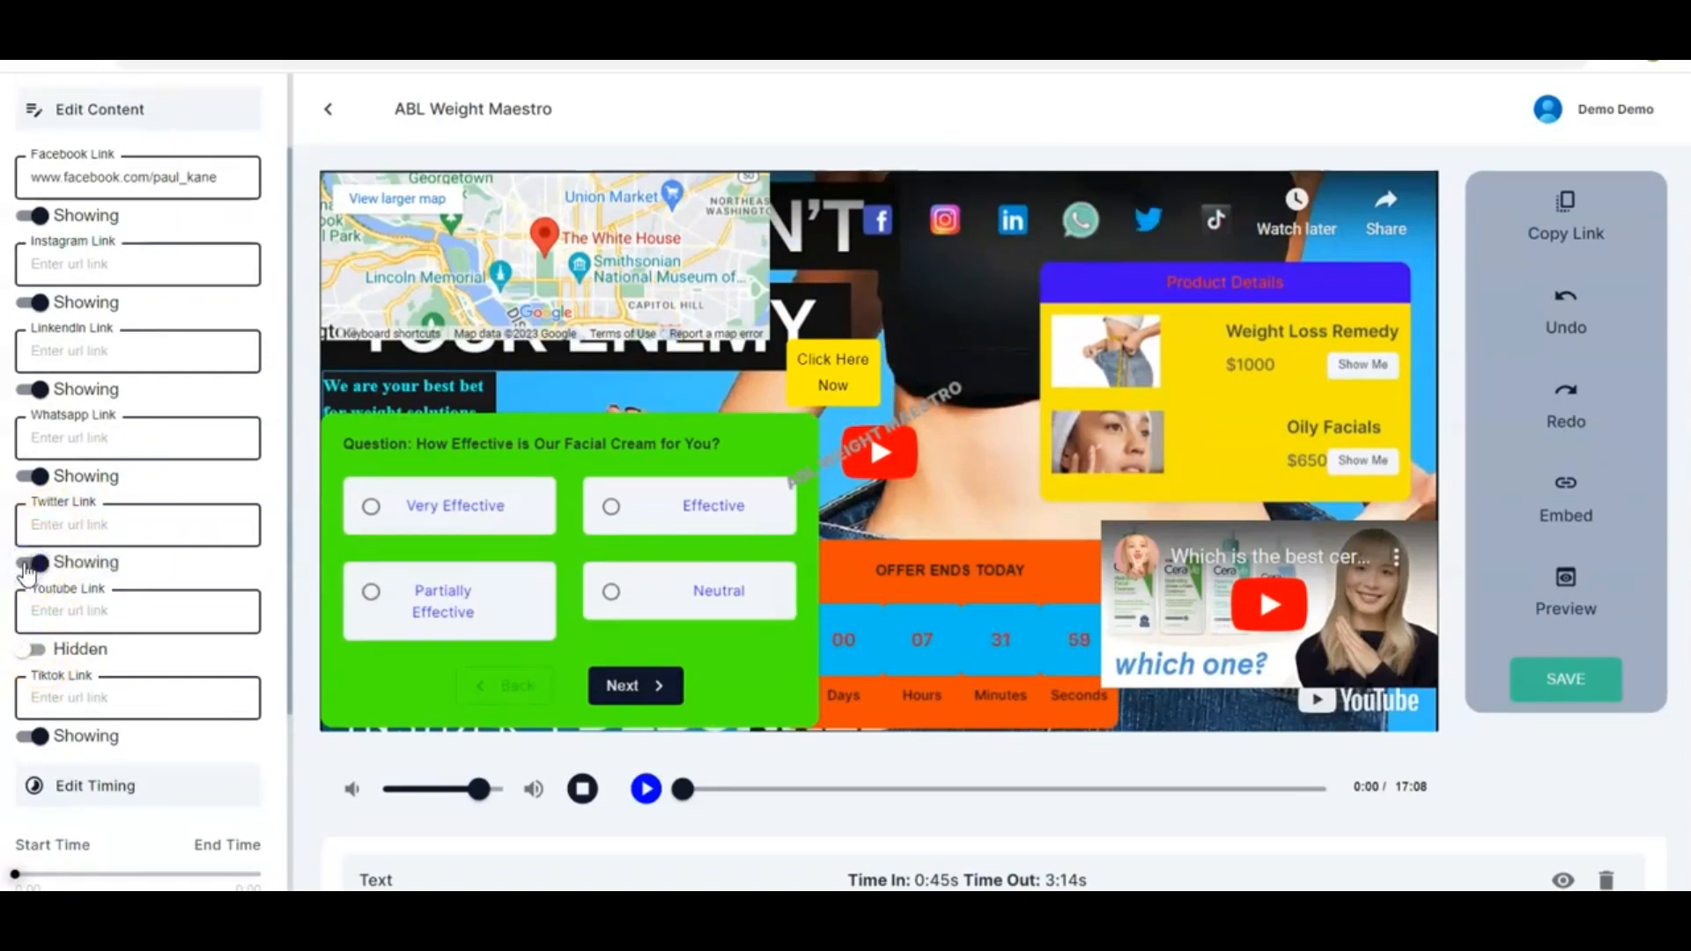
pyautogui.click(25, 649)
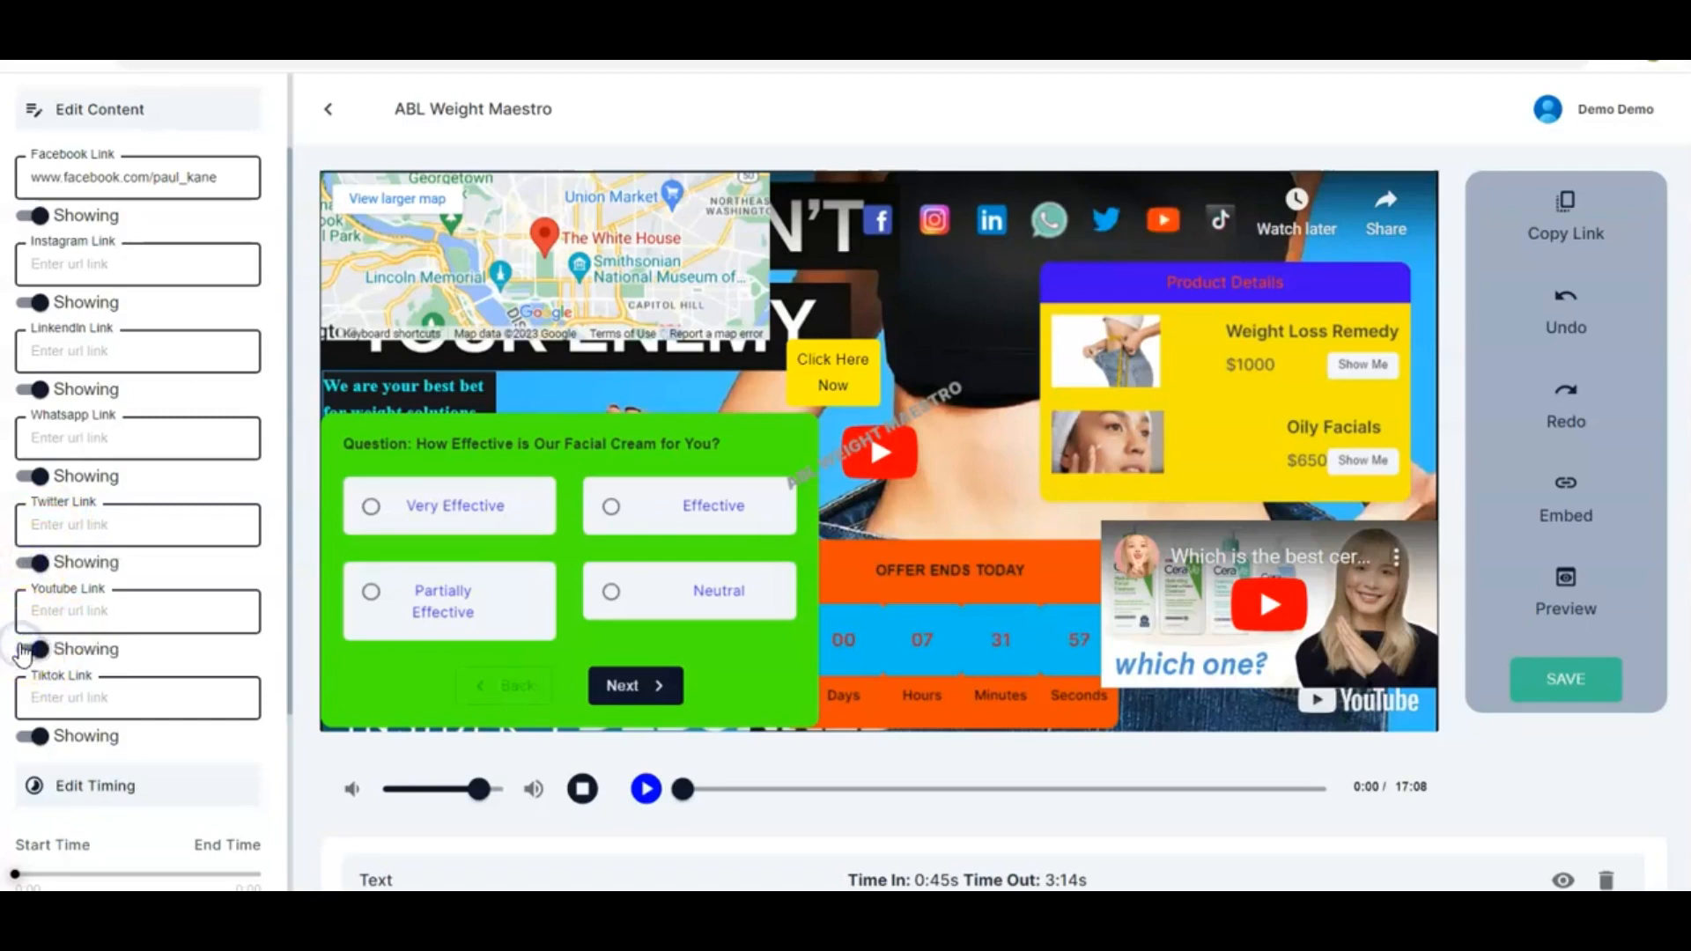
# Set the share element's timing to start at 14:29 and end at 17:08
pyautogui.scroll(-3, 151, 616)
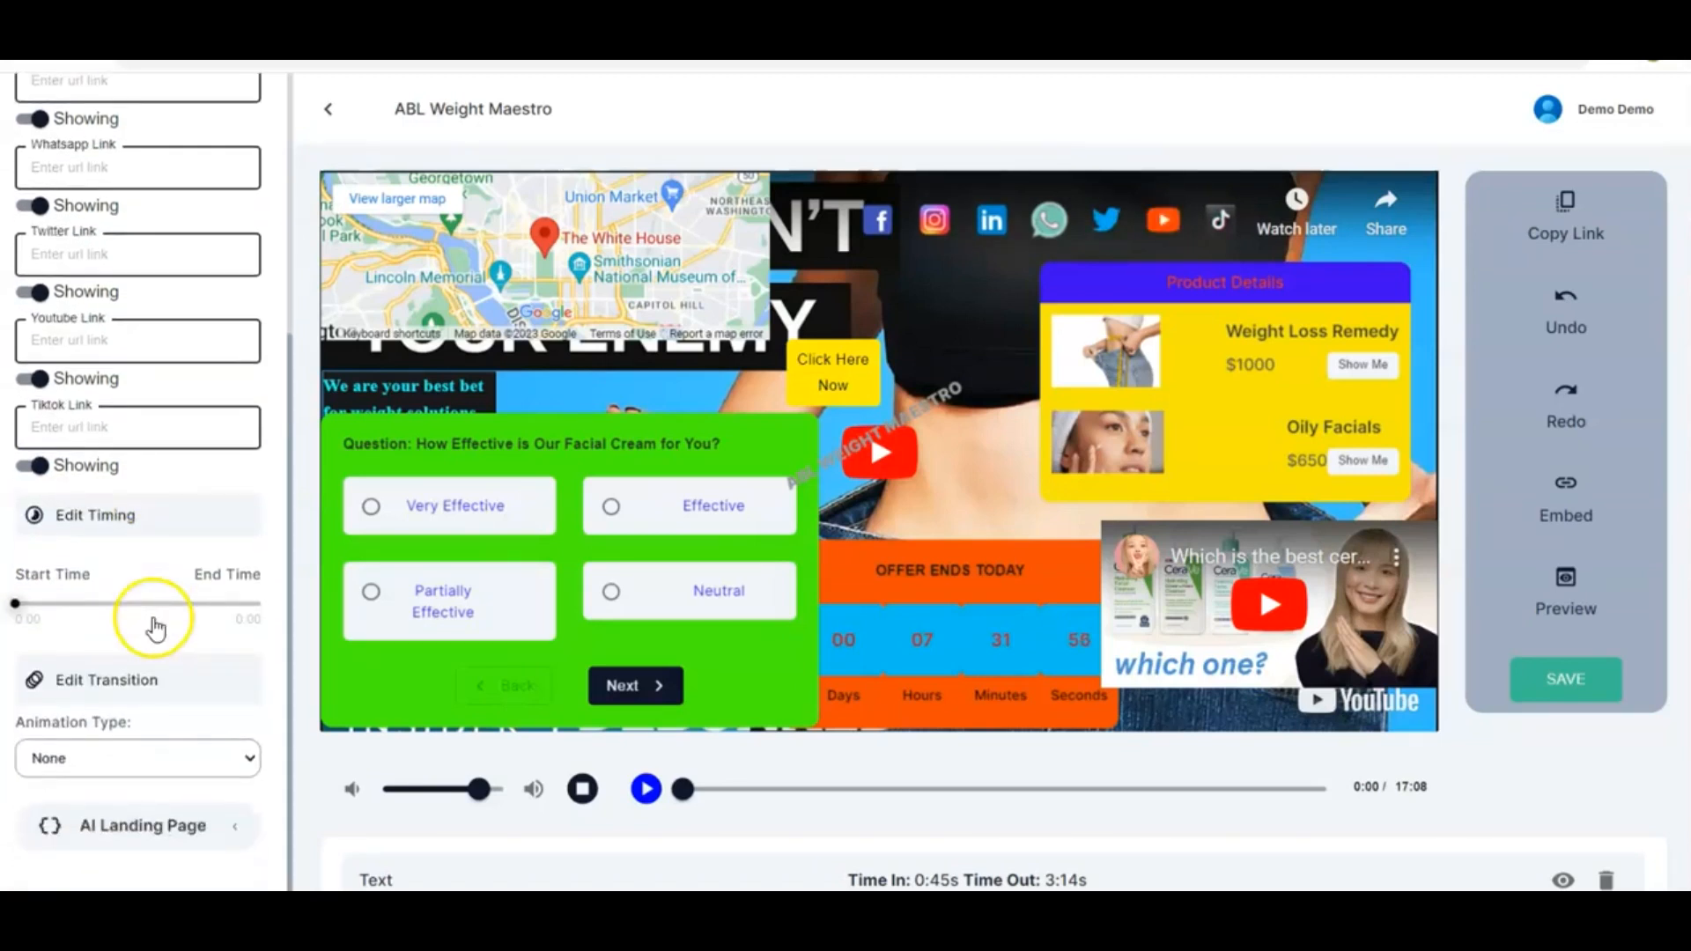
pyautogui.moveTo(17, 604); pyautogui.dragTo(264, 608)
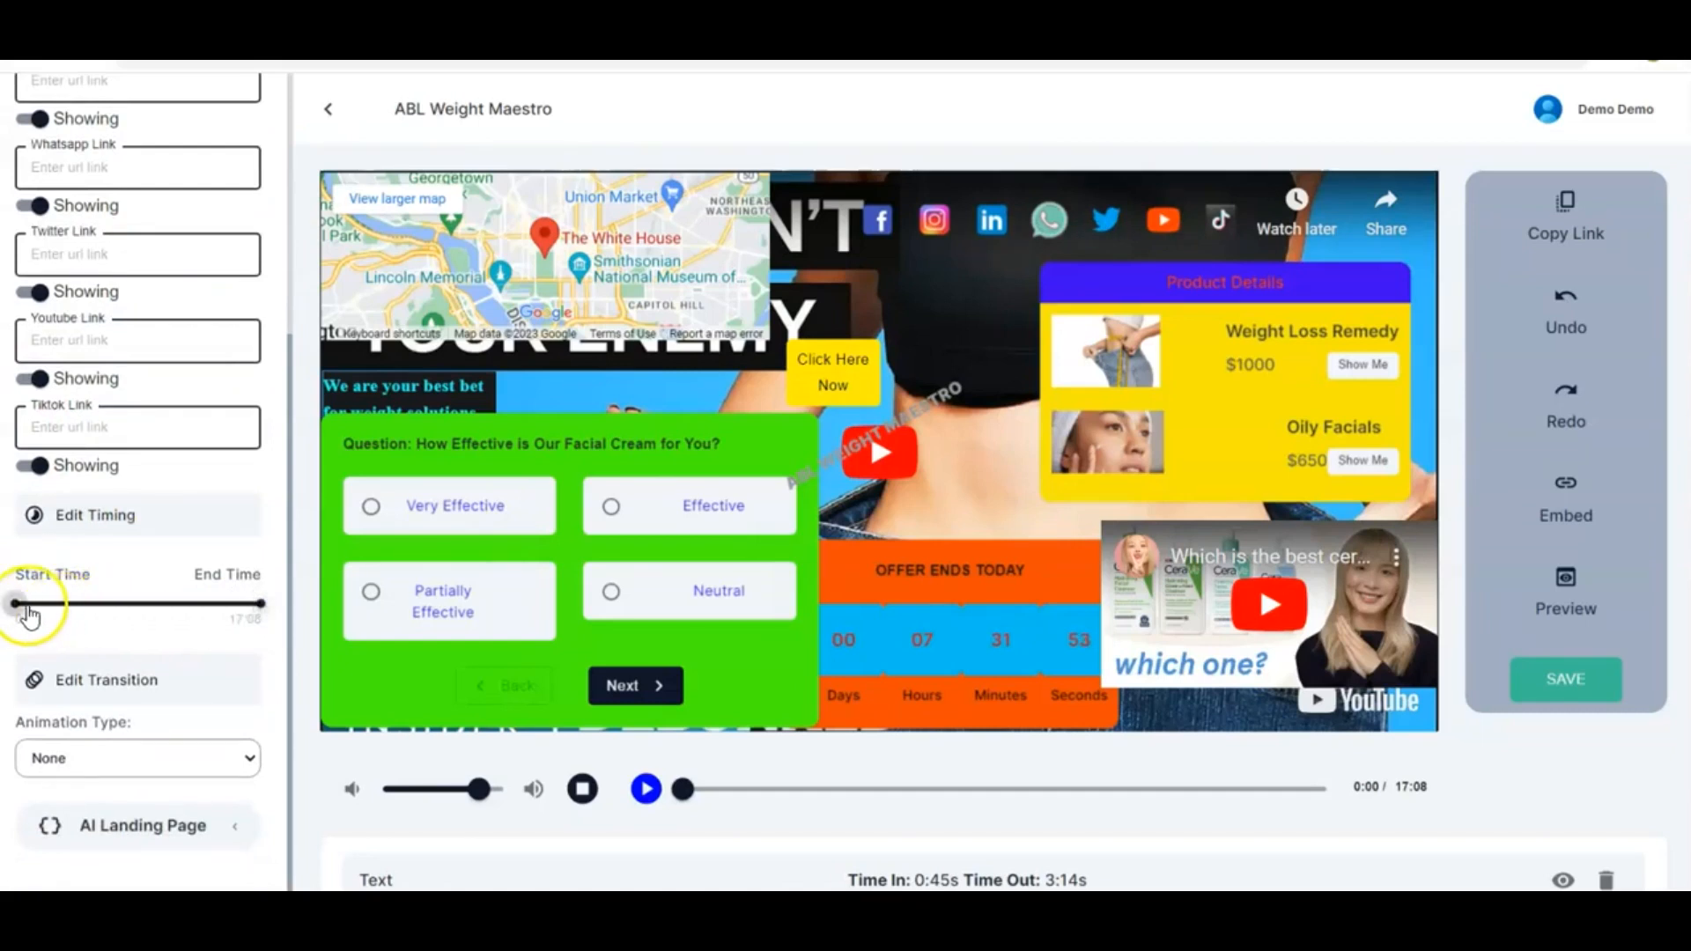
pyautogui.moveTo(15, 605); pyautogui.dragTo(217, 607)
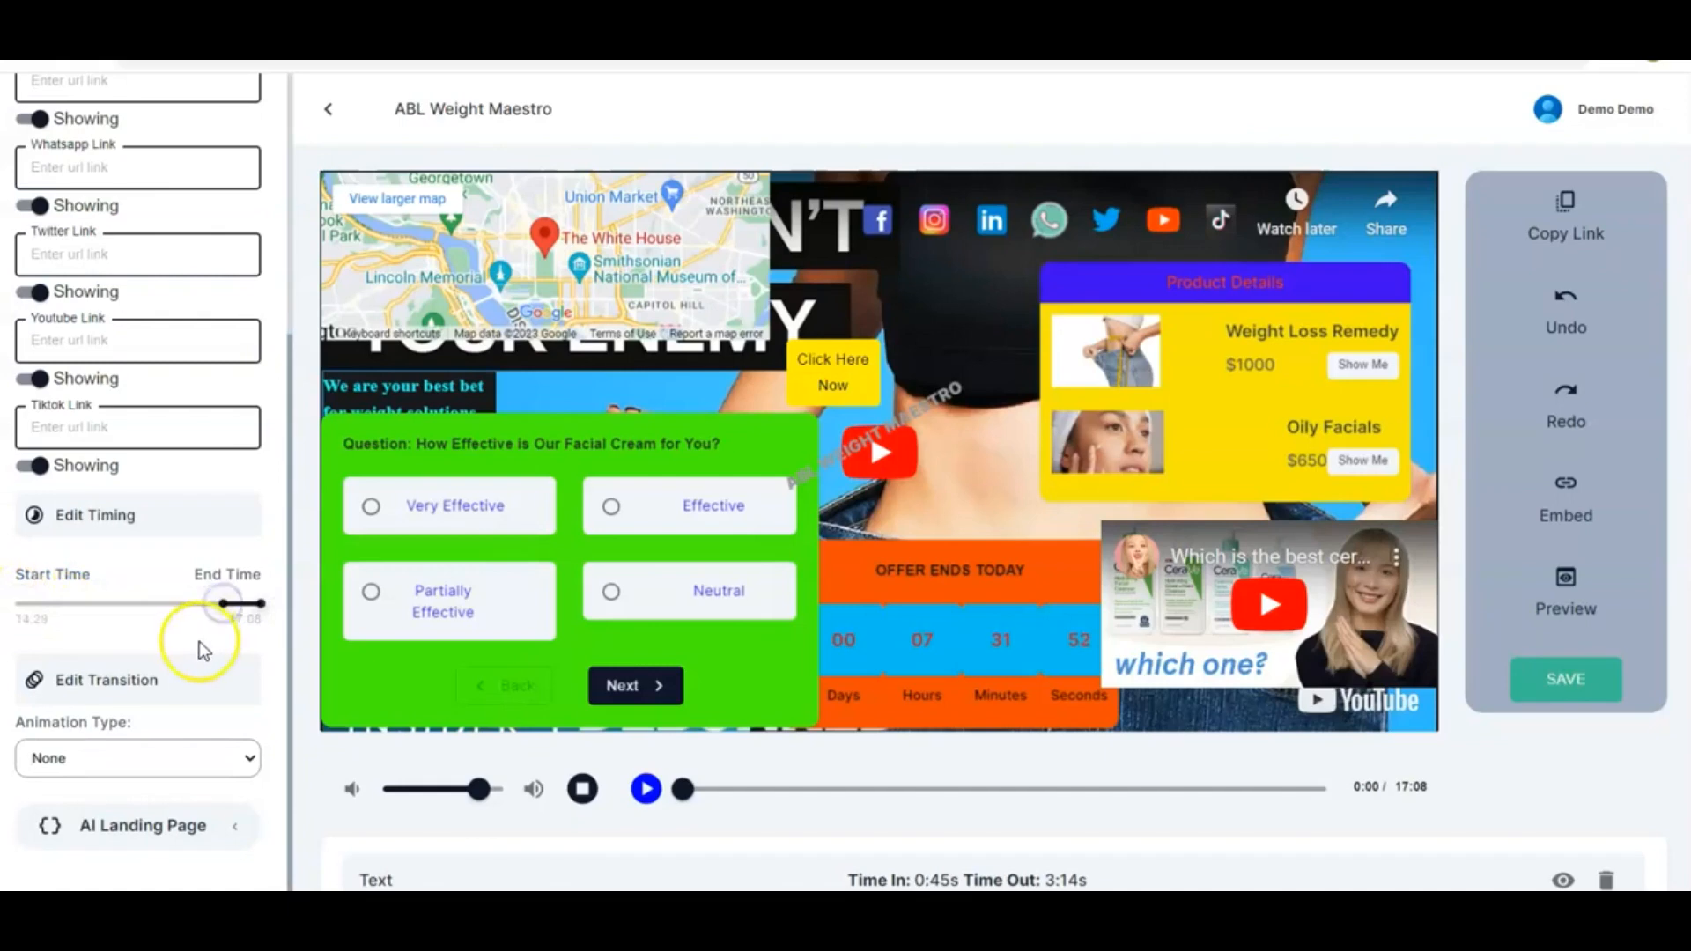
# Set the share element's animation type to Flip
pyautogui.scroll(-1, 186, 647)
pyautogui.scroll(-1, 183, 779)
pyautogui.scroll(-3, 183, 791)
pyautogui.scroll(-2, 234, 636)
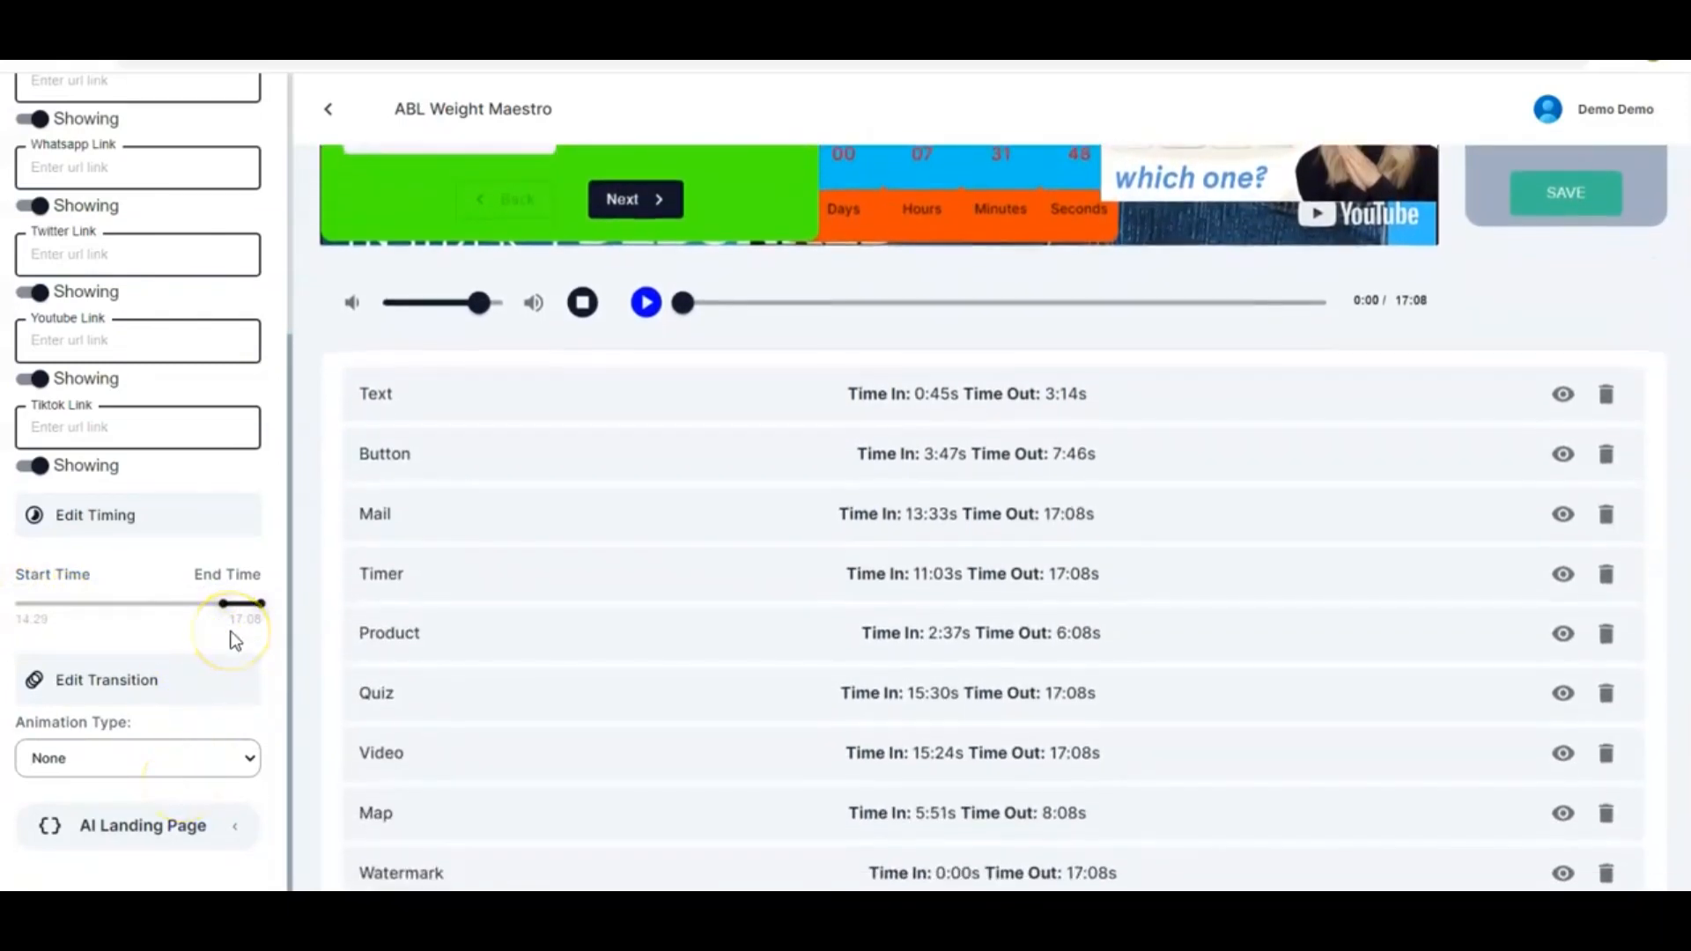
pyautogui.scroll(-1, 233, 641)
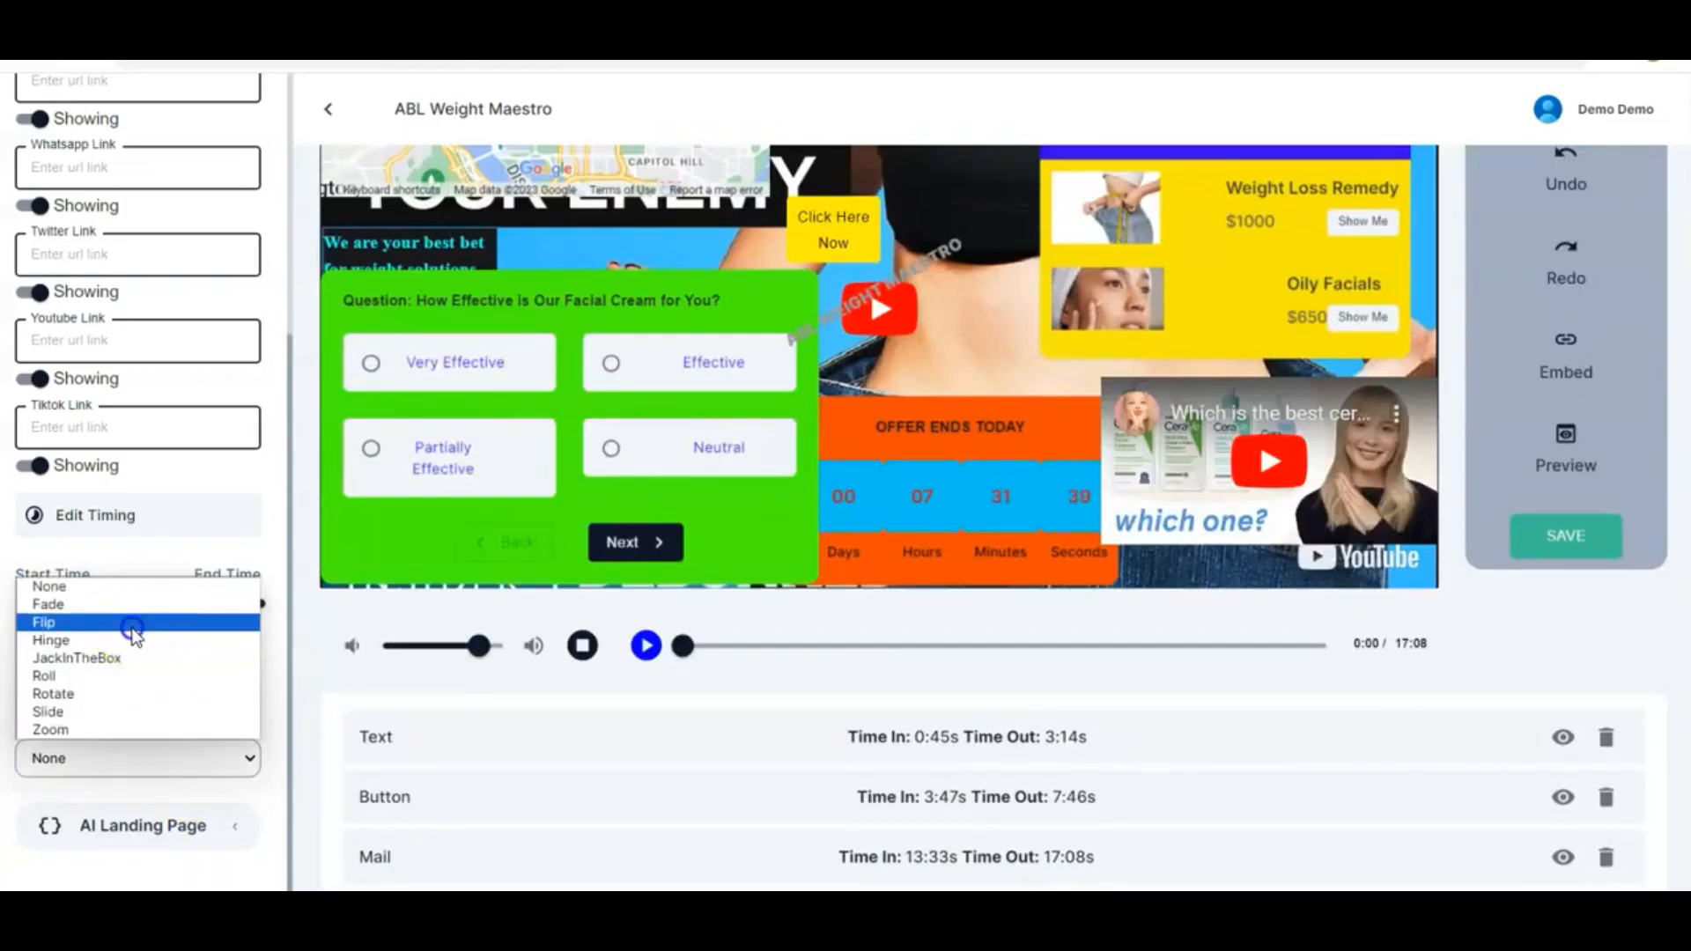
pyautogui.click(134, 624)
# Close the share element settings and save the video content
pyautogui.scroll(2, 705, 352)
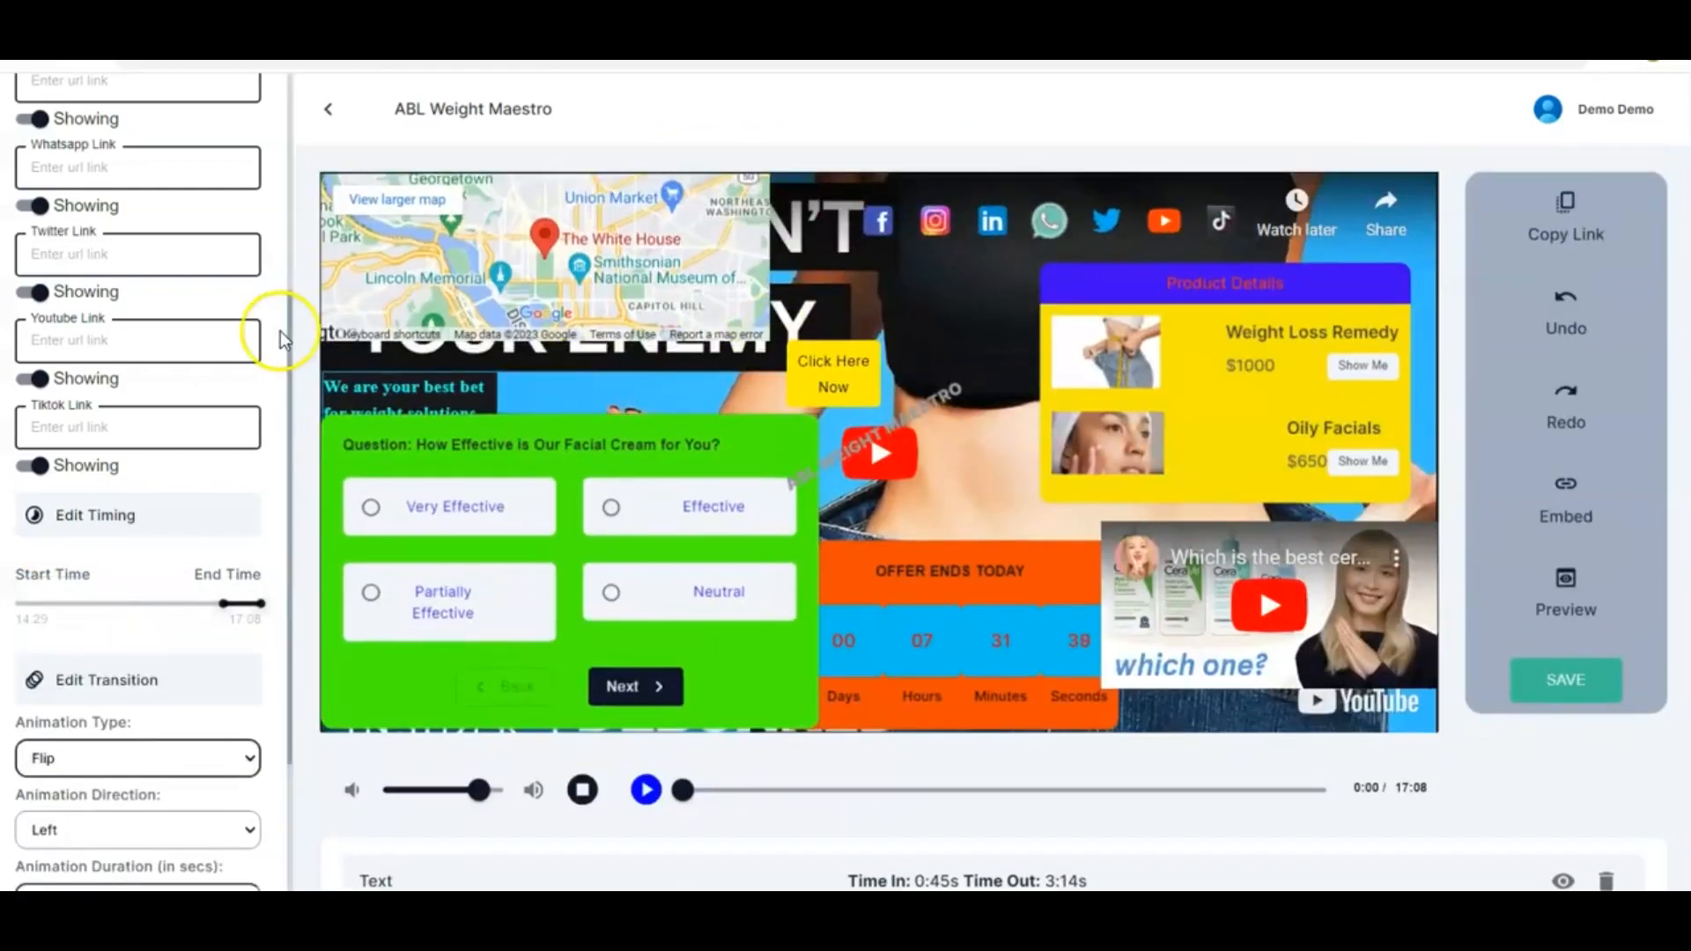
pyautogui.scroll(5, 201, 413)
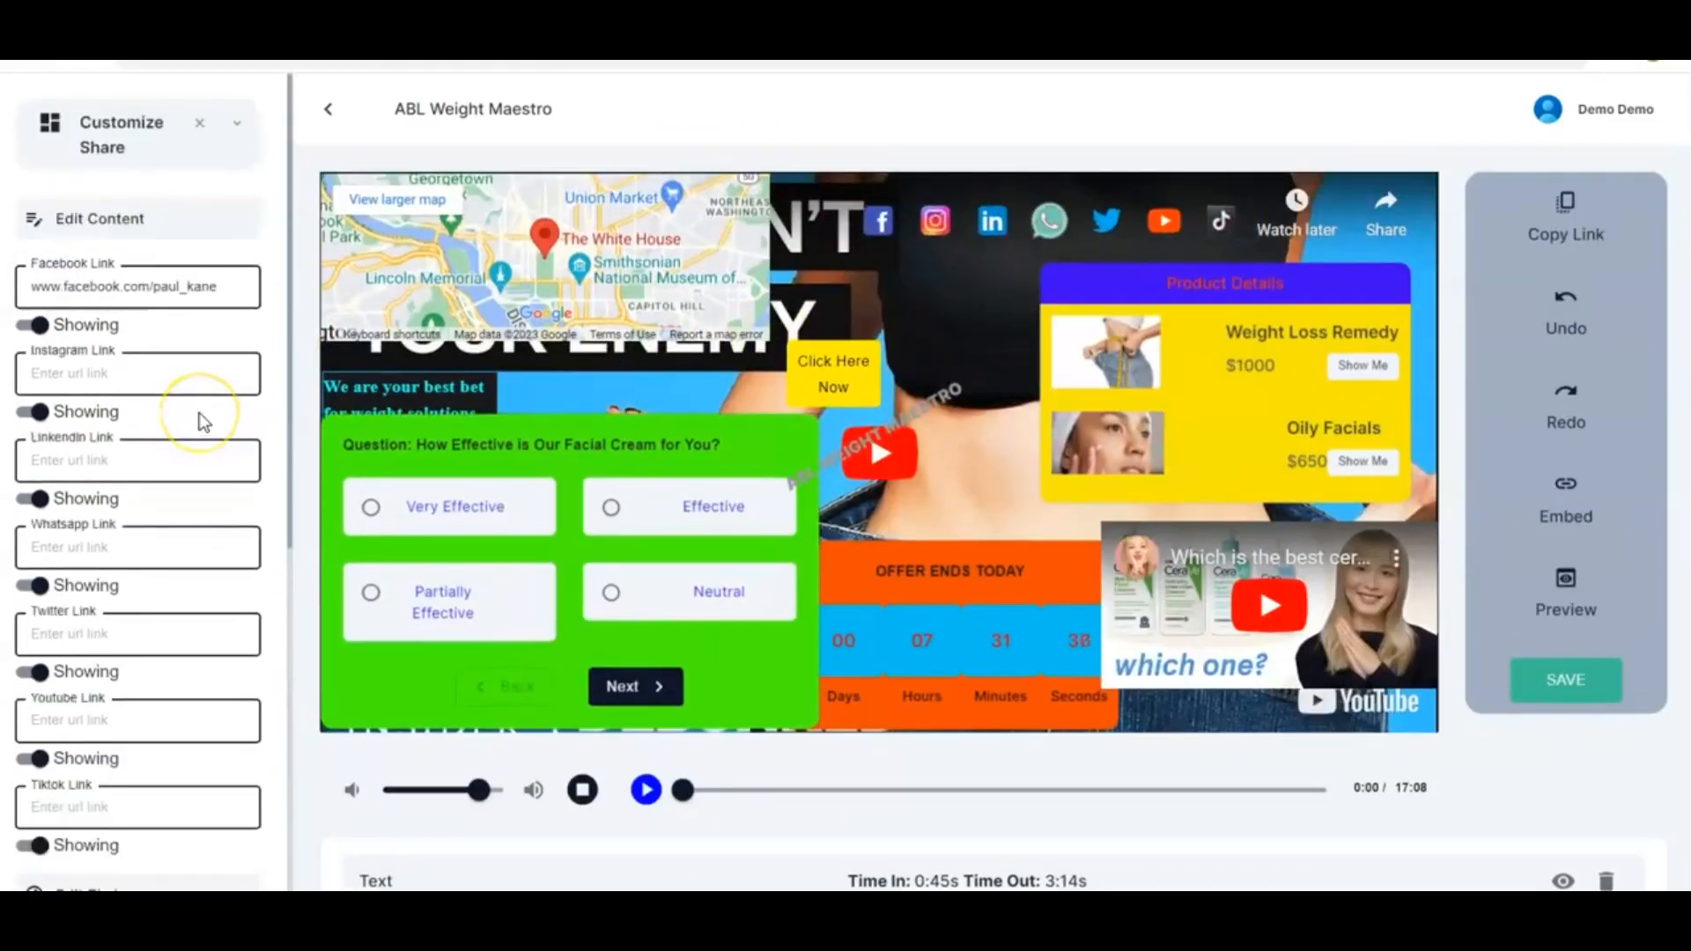
pyautogui.click(205, 129)
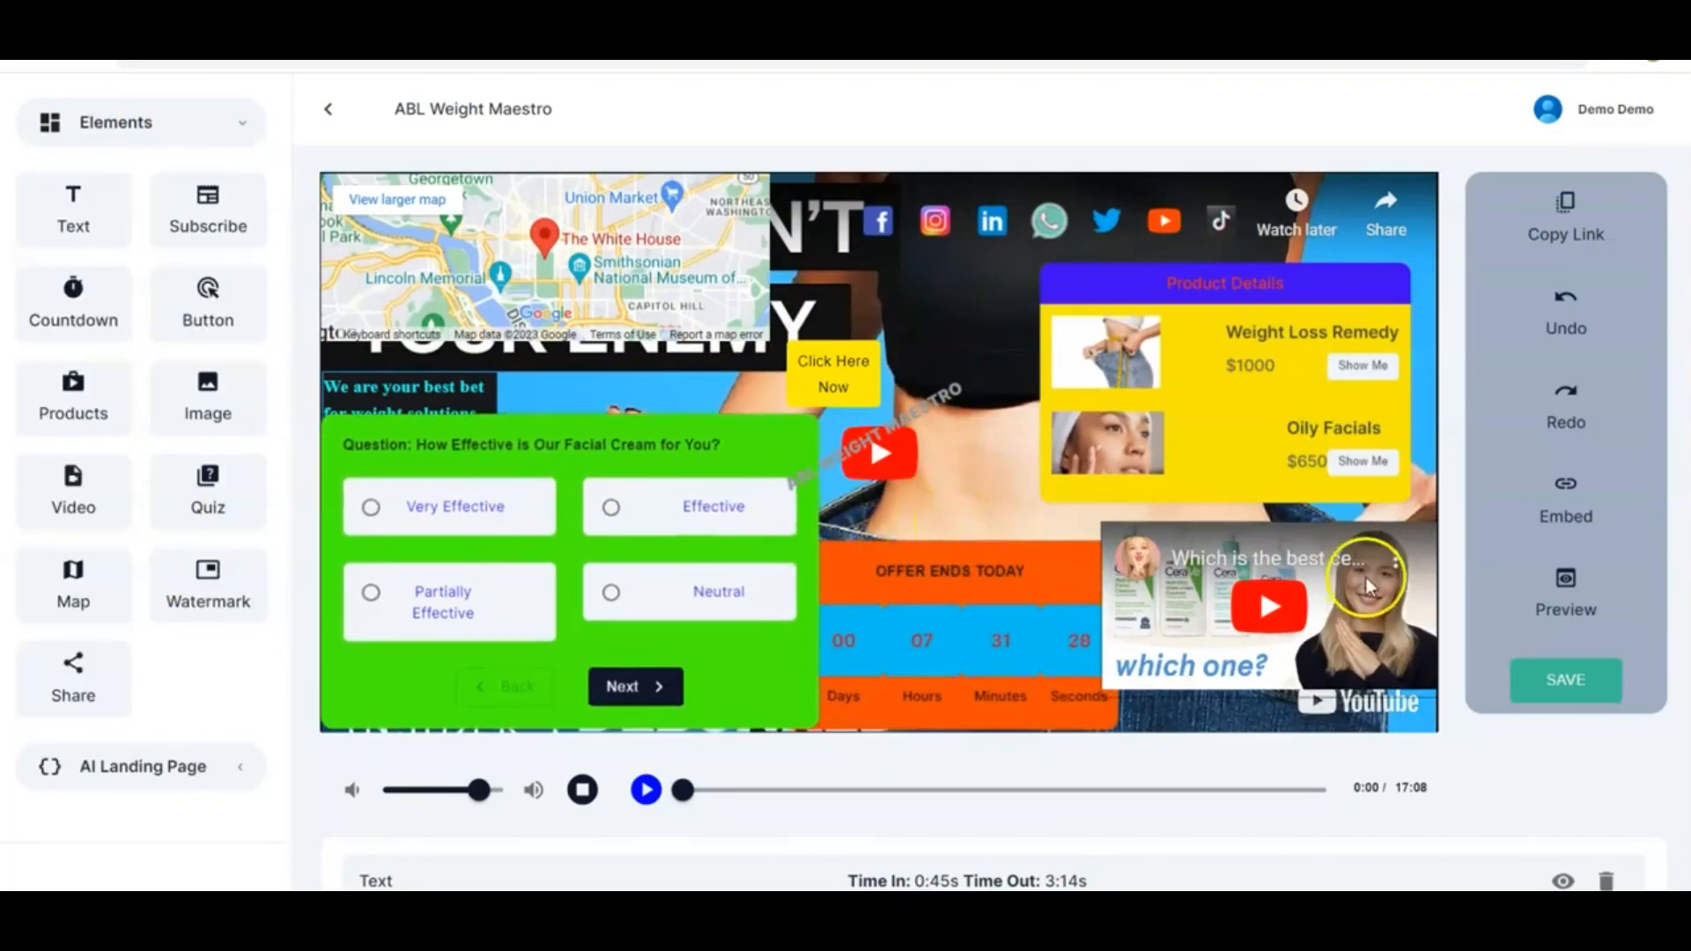
pyautogui.click(1556, 692)
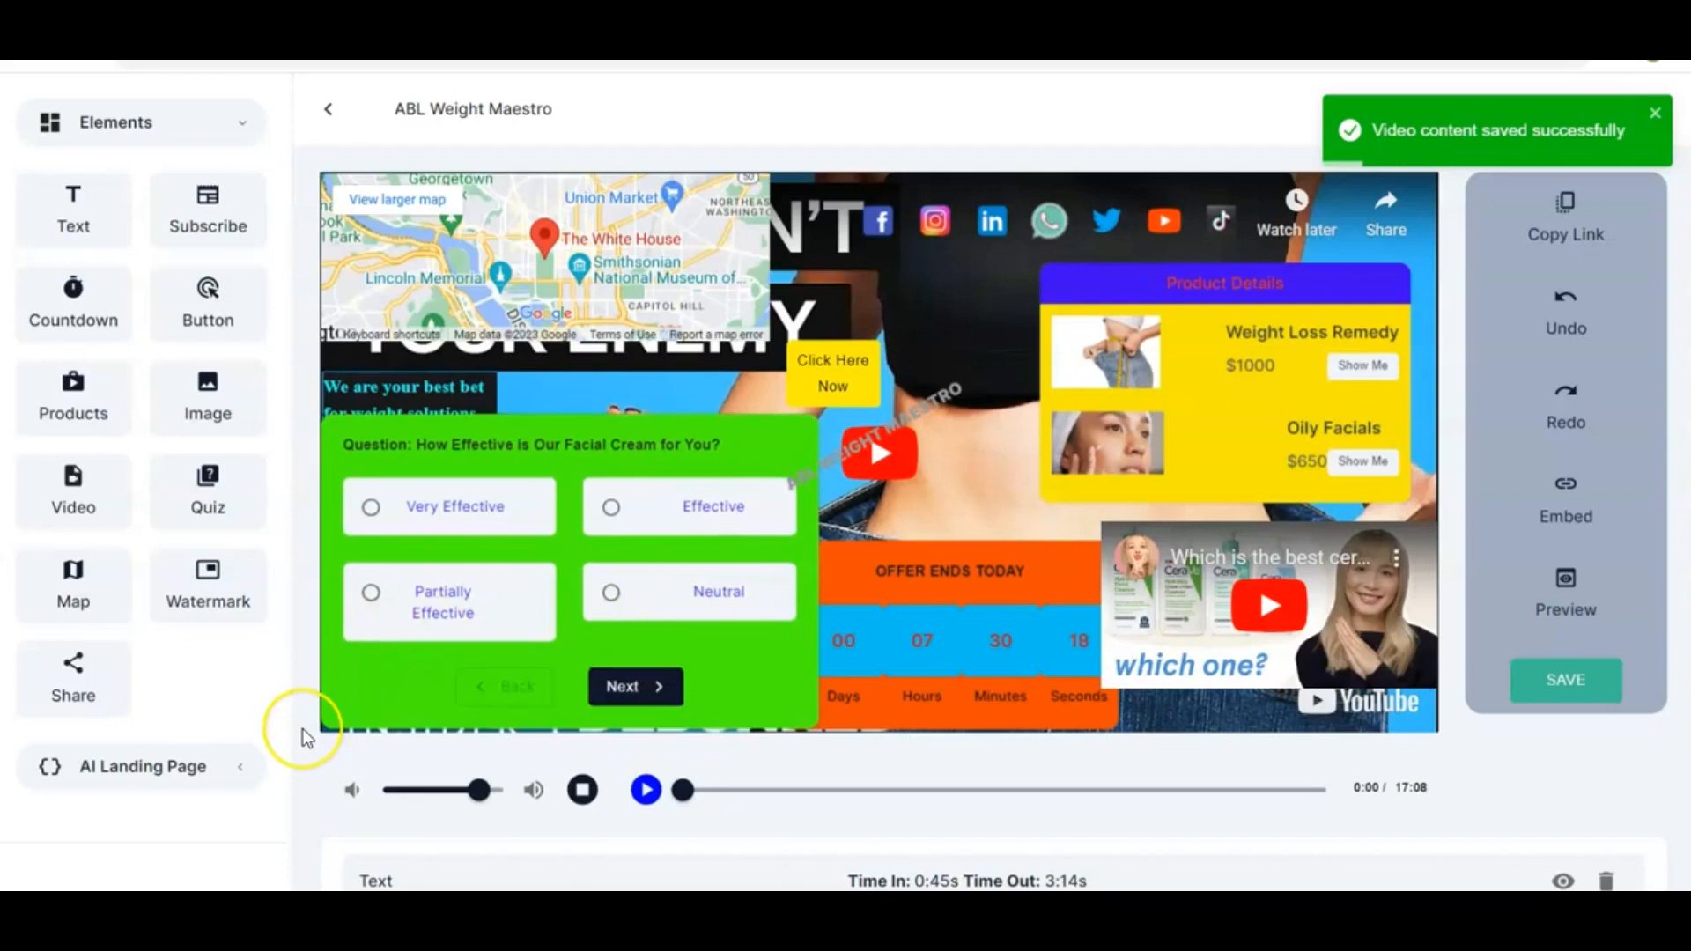
# Open the AI Landing Page panel and review its background, headline, description and call-to-action settings
pyautogui.scroll(-3, 303, 727)
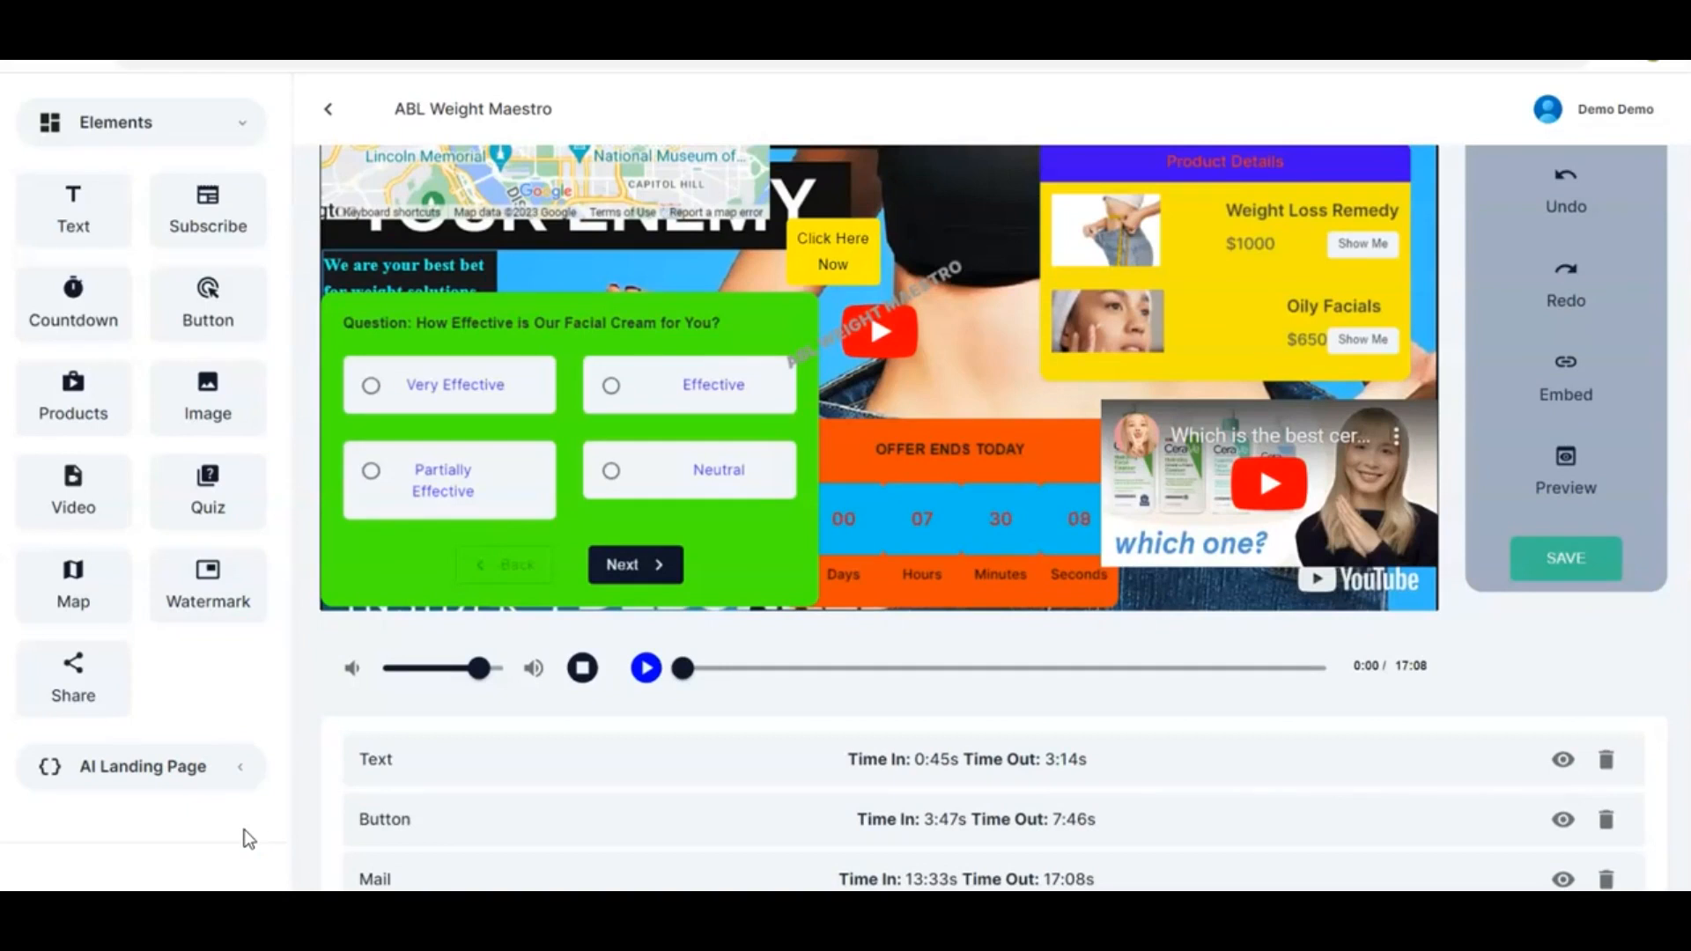
pyautogui.click(212, 762)
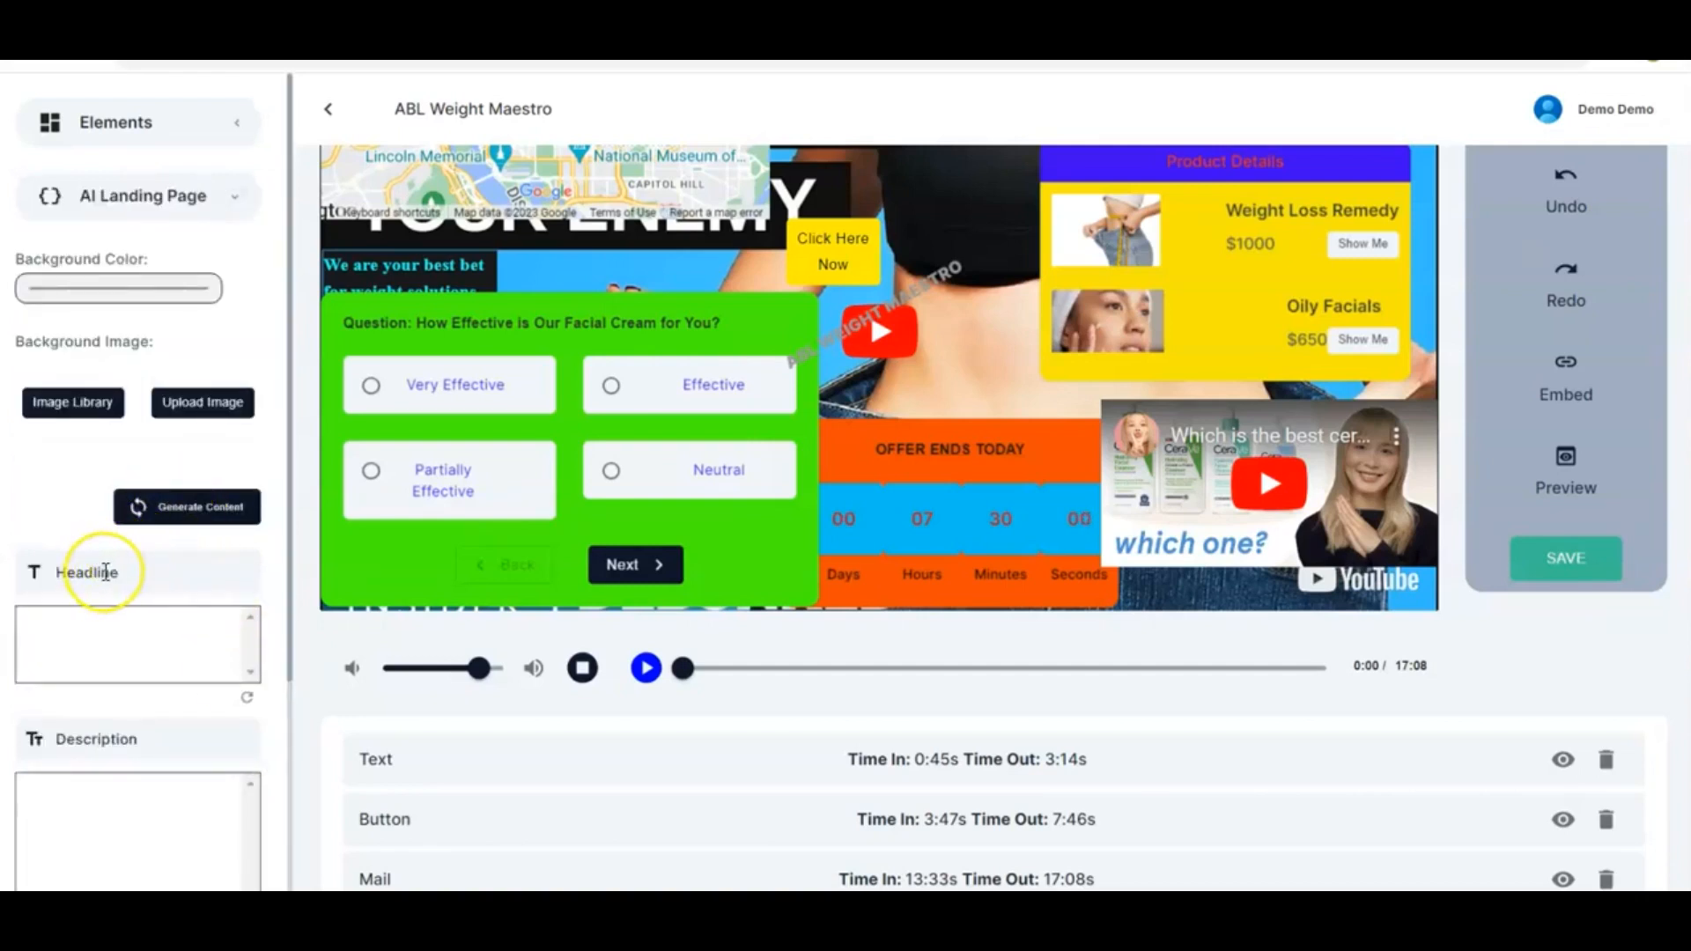
pyautogui.scroll(-2, 105, 571)
pyautogui.scroll(3, 105, 571)
pyautogui.scroll(-3, 105, 572)
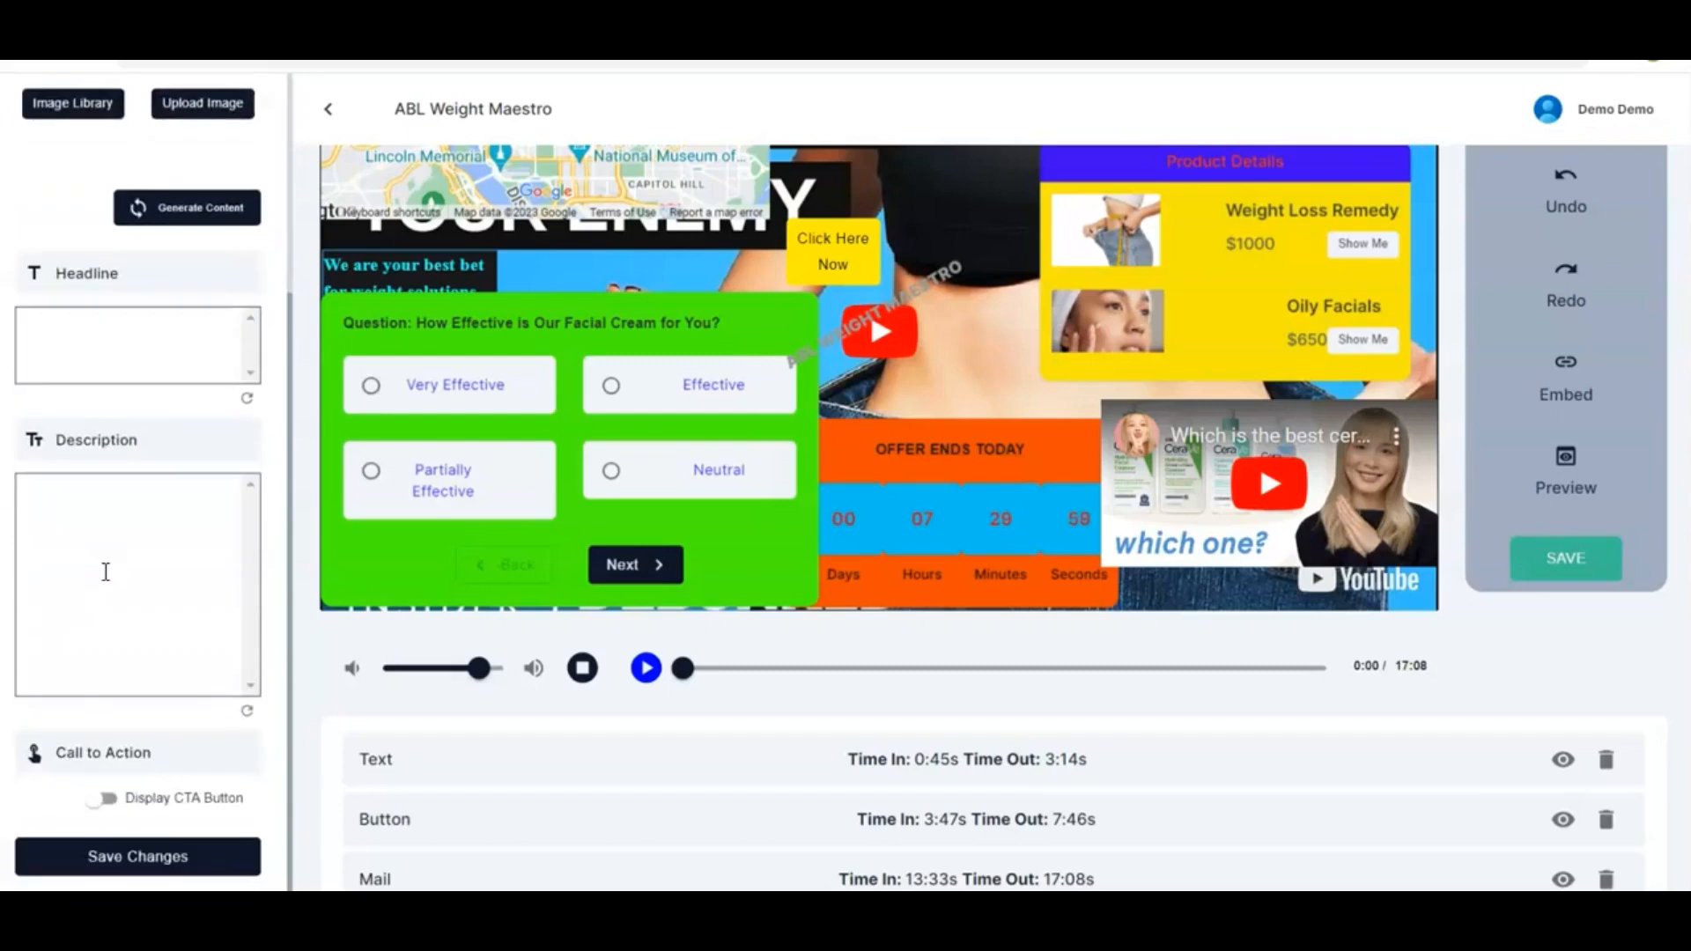
pyautogui.scroll(-2, 106, 572)
pyautogui.scroll(3, 106, 572)
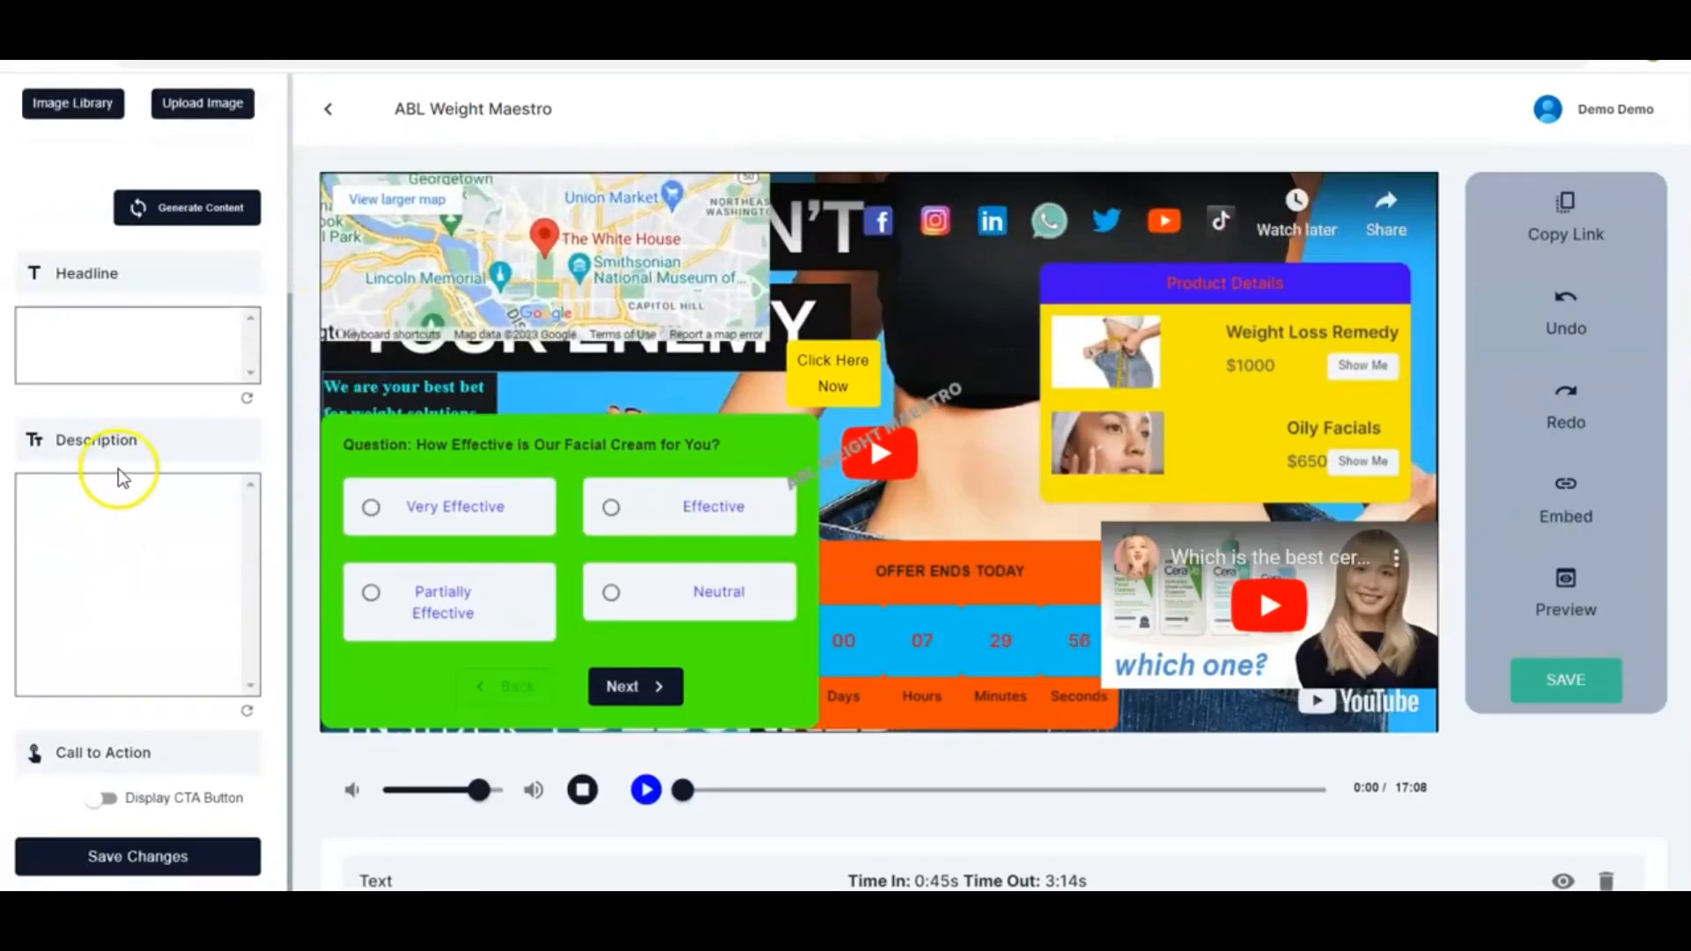
pyautogui.scroll(3, 121, 478)
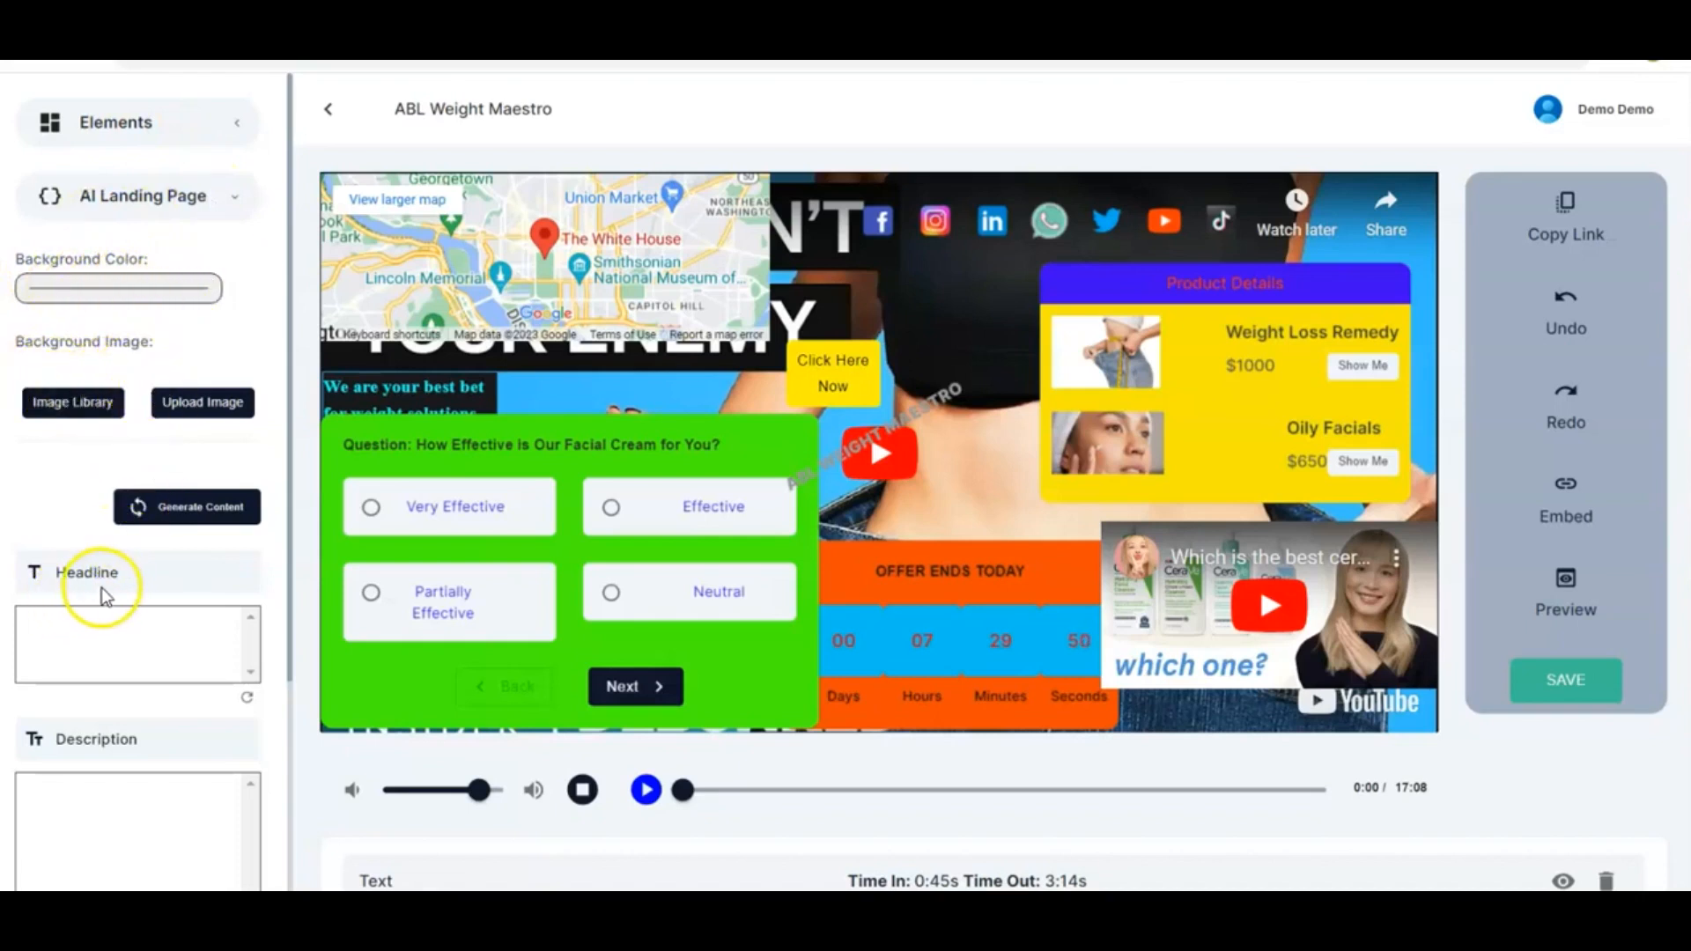
pyautogui.scroll(-3, 102, 588)
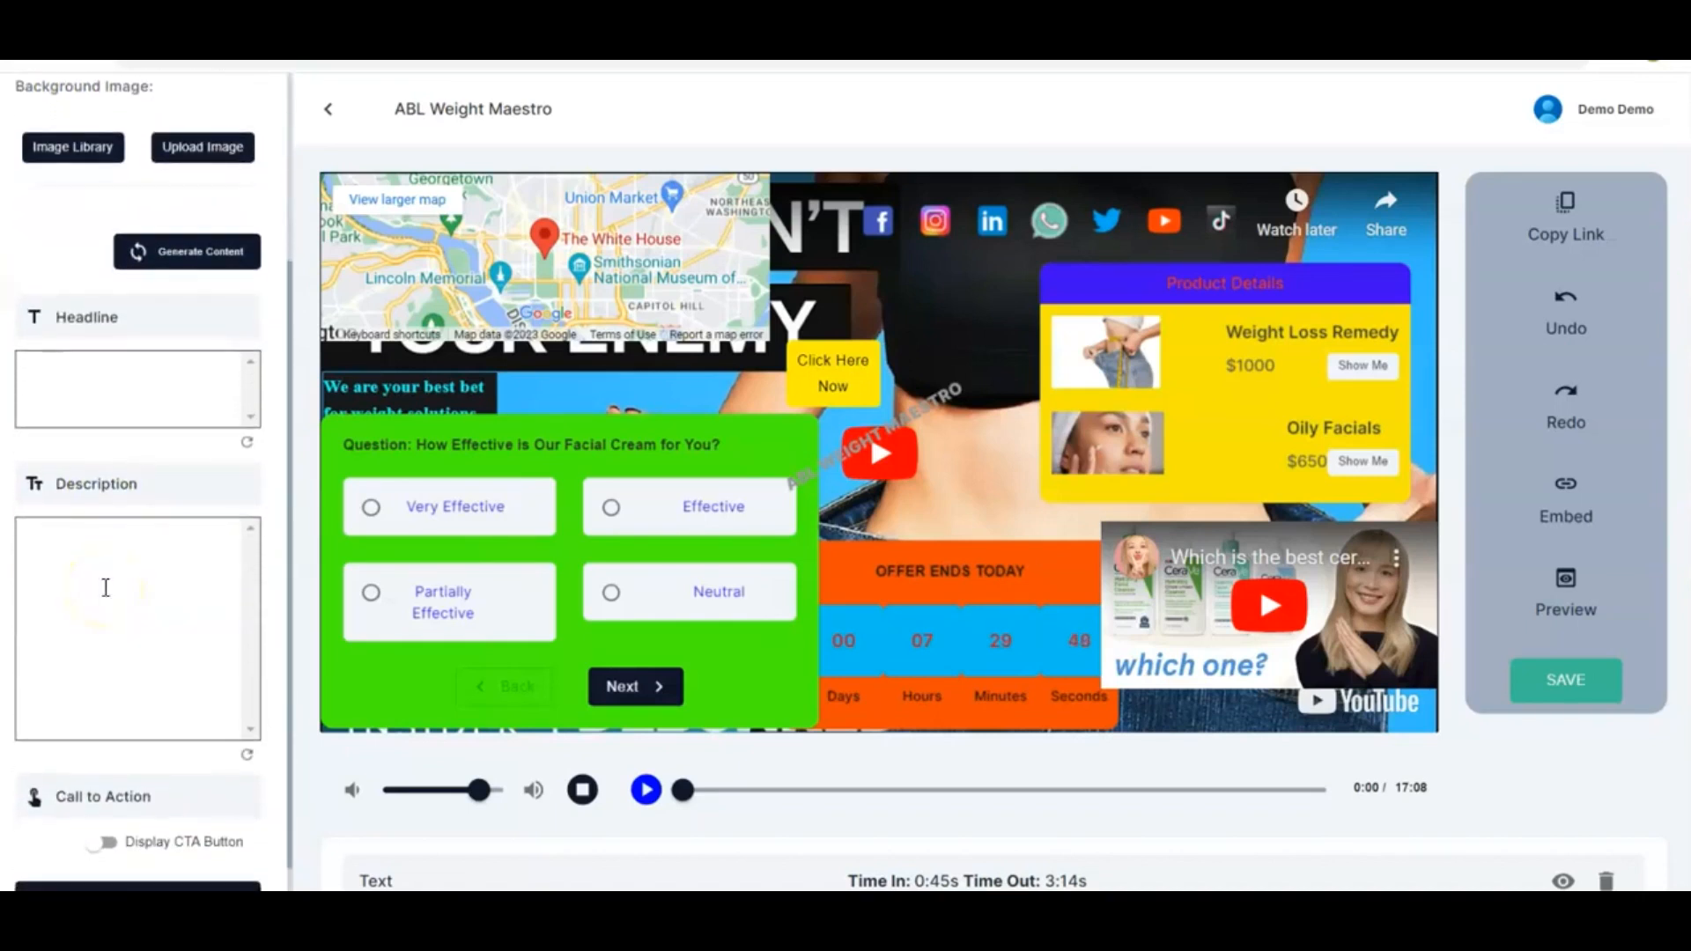
pyautogui.scroll(-1, 102, 585)
pyautogui.click(106, 648)
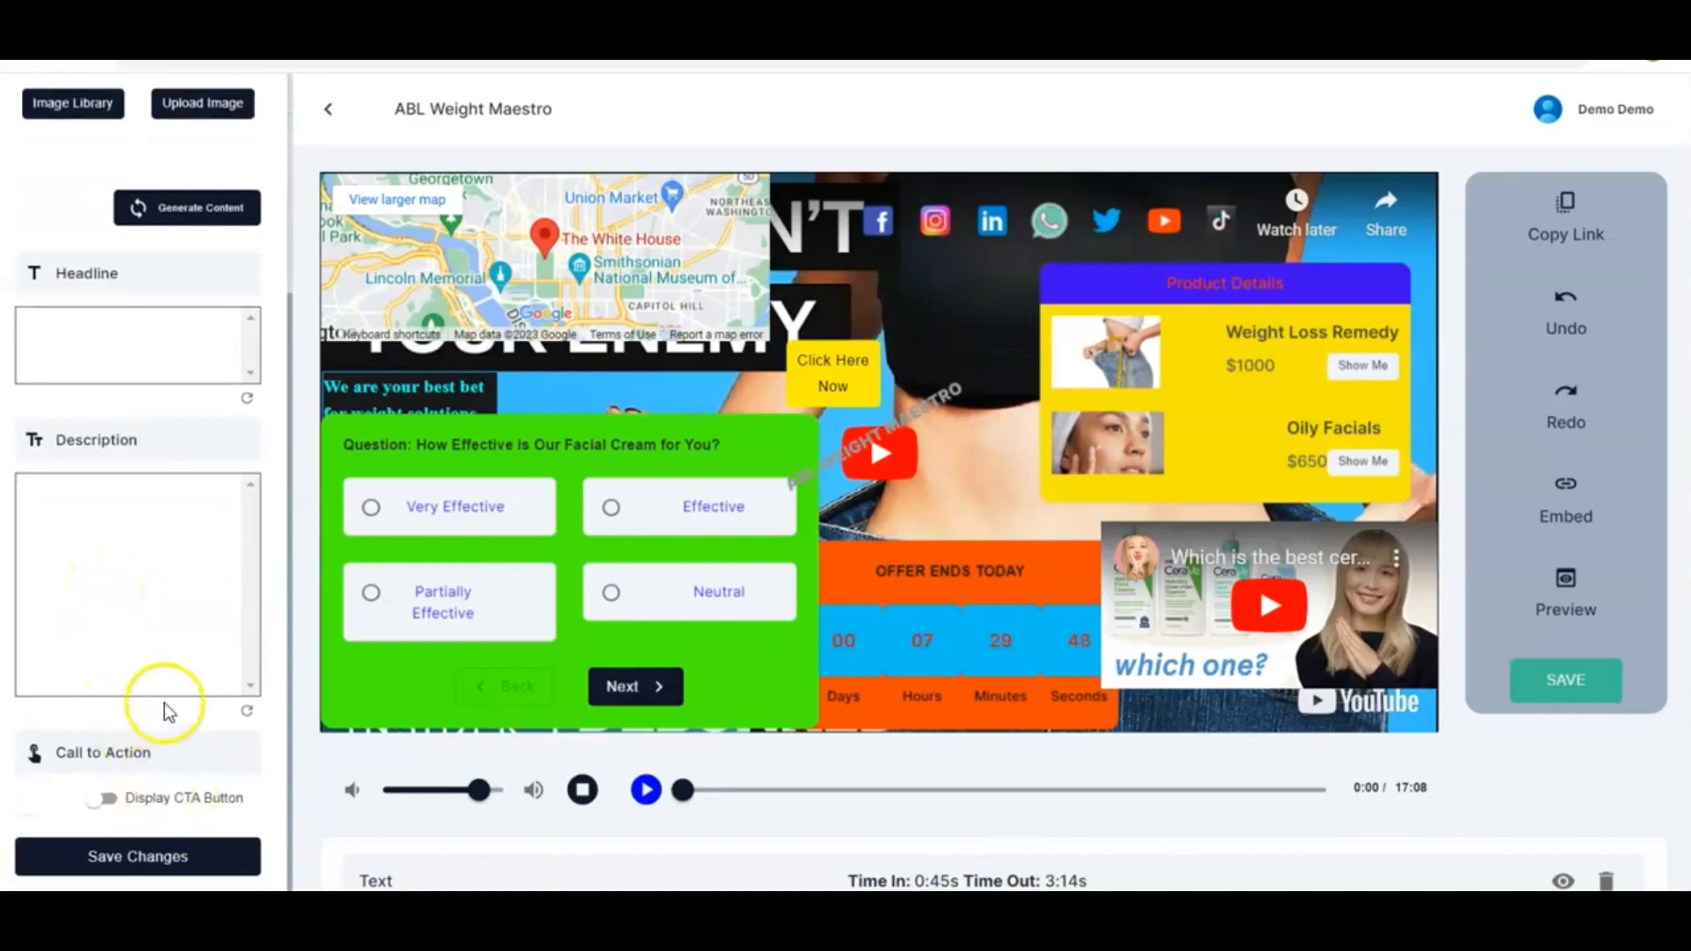
pyautogui.scroll(4, 150, 650)
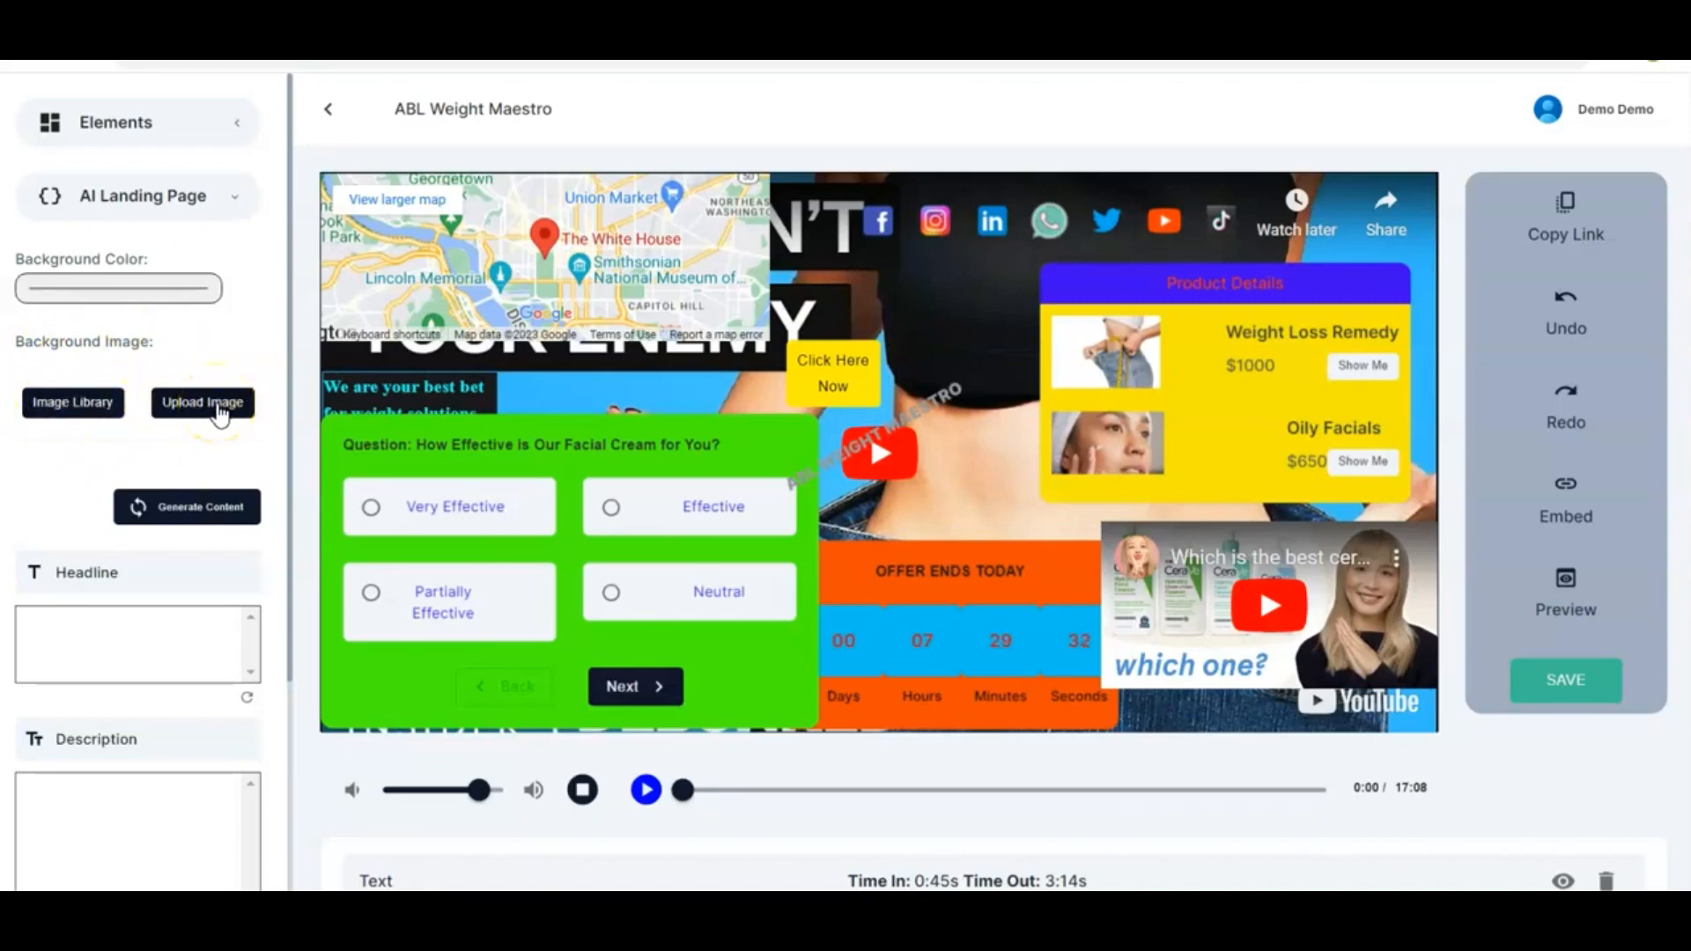
# Try to pick a stock image for the landing page background by searching the image library for weight loss
pyautogui.click(75, 404)
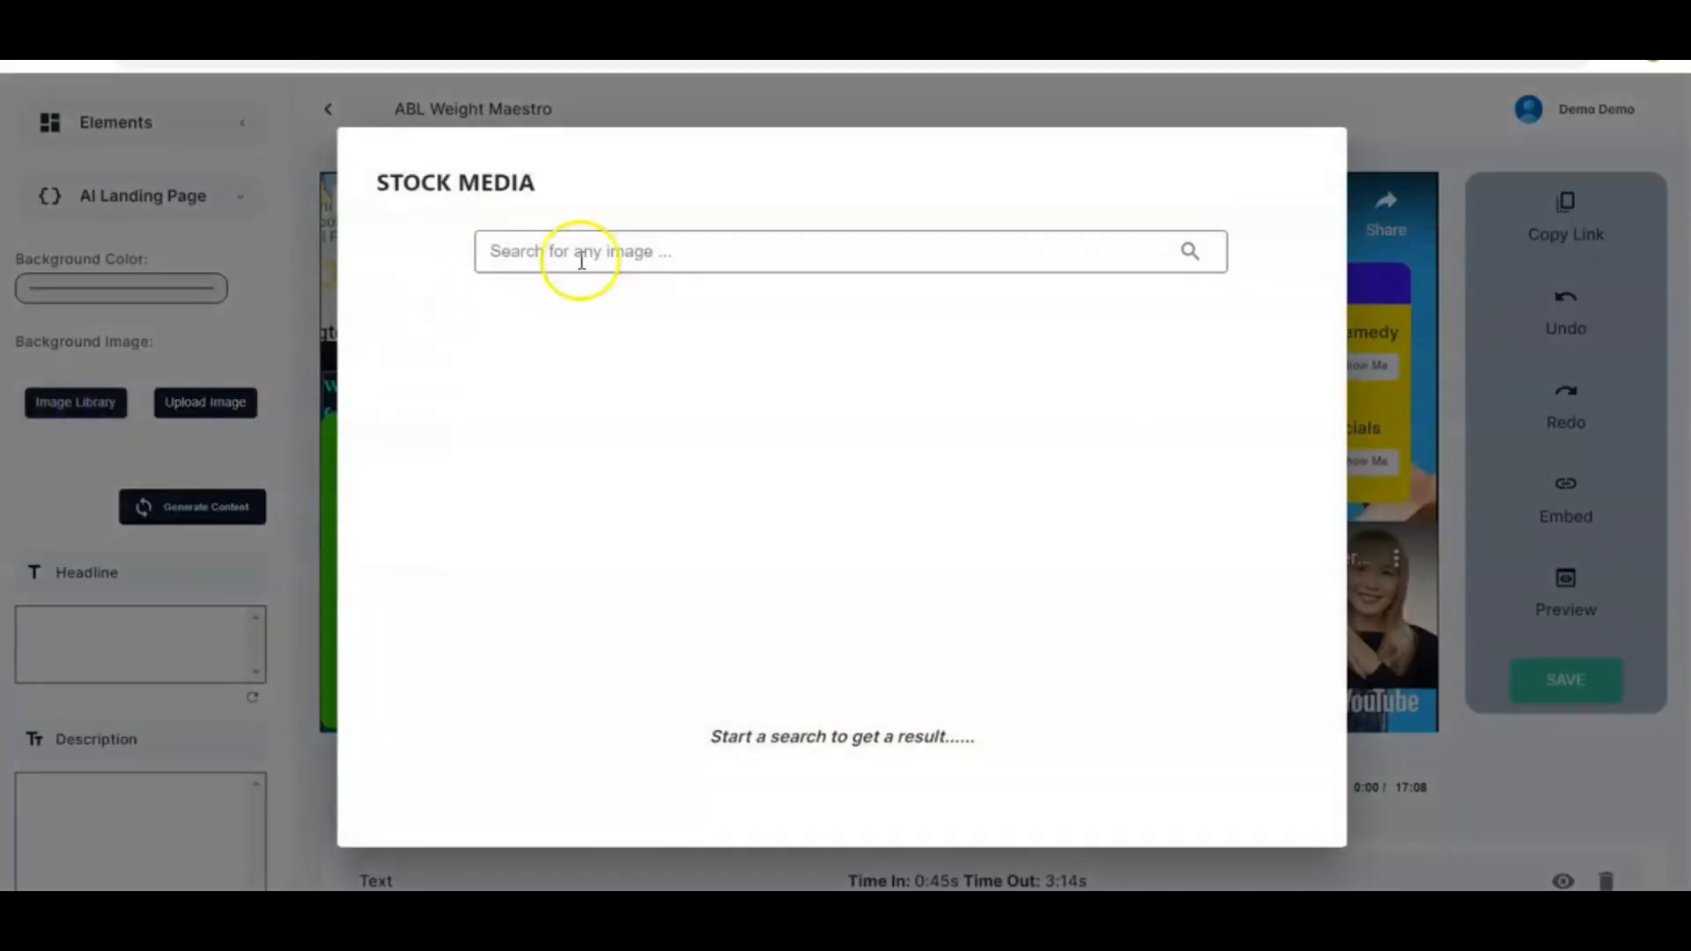
pyautogui.click(676, 254)
pyautogui.write('weight loss')
pyautogui.click(1190, 251)
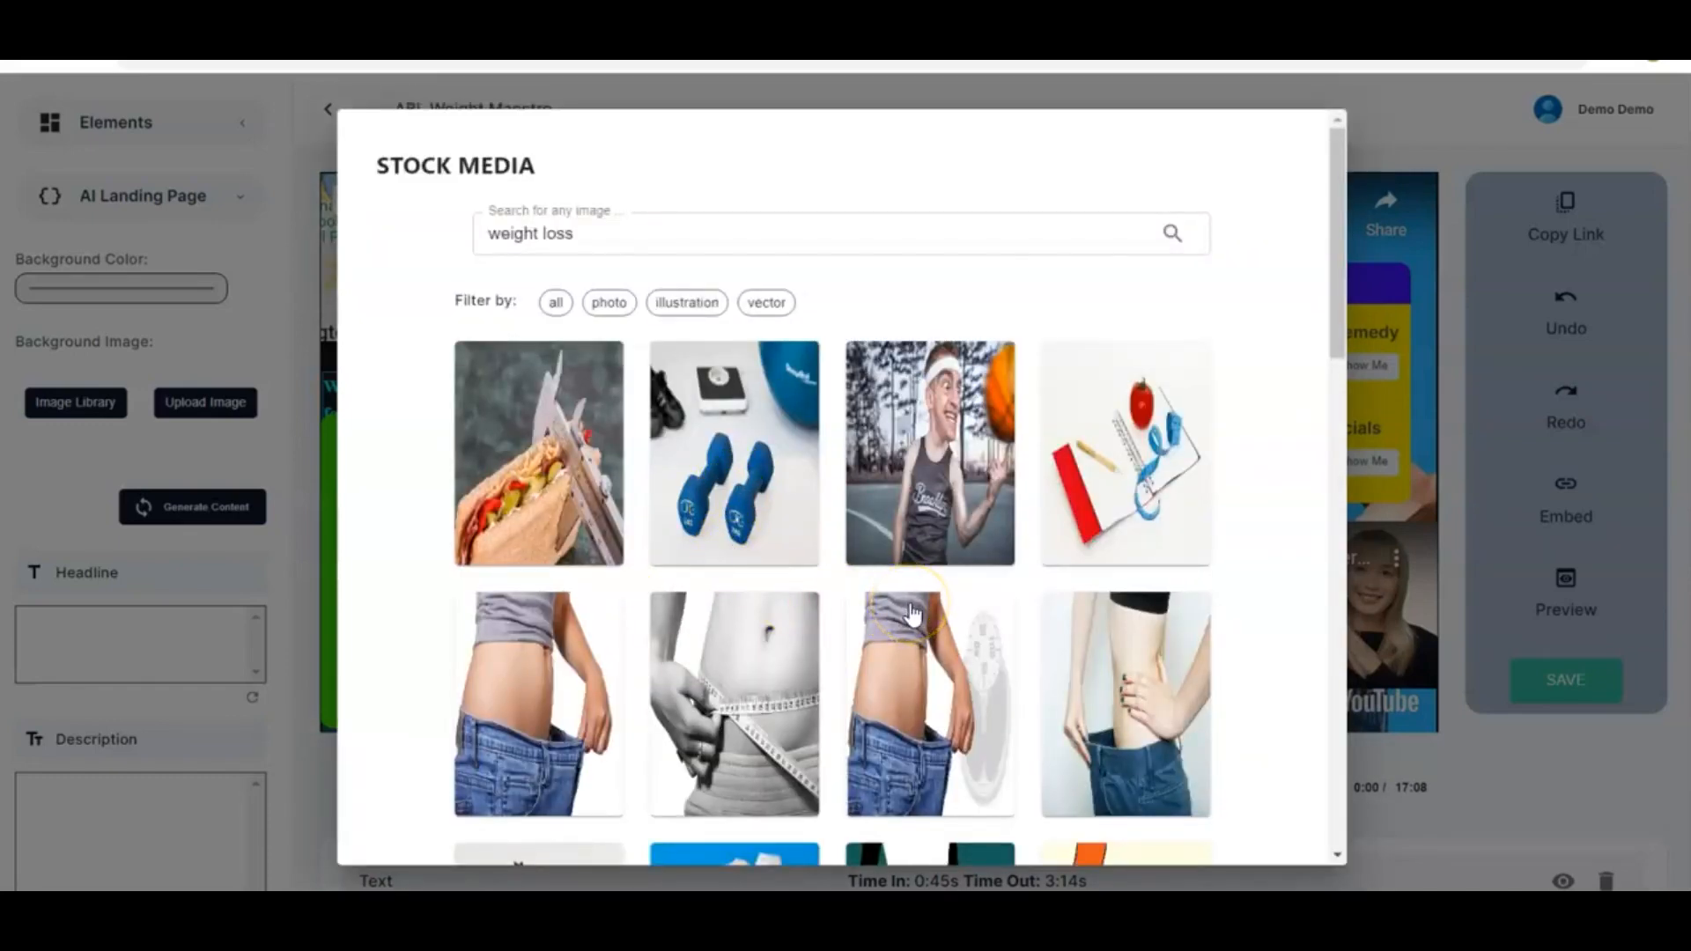
pyautogui.scroll(-3, 912, 612)
pyautogui.scroll(-7, 911, 612)
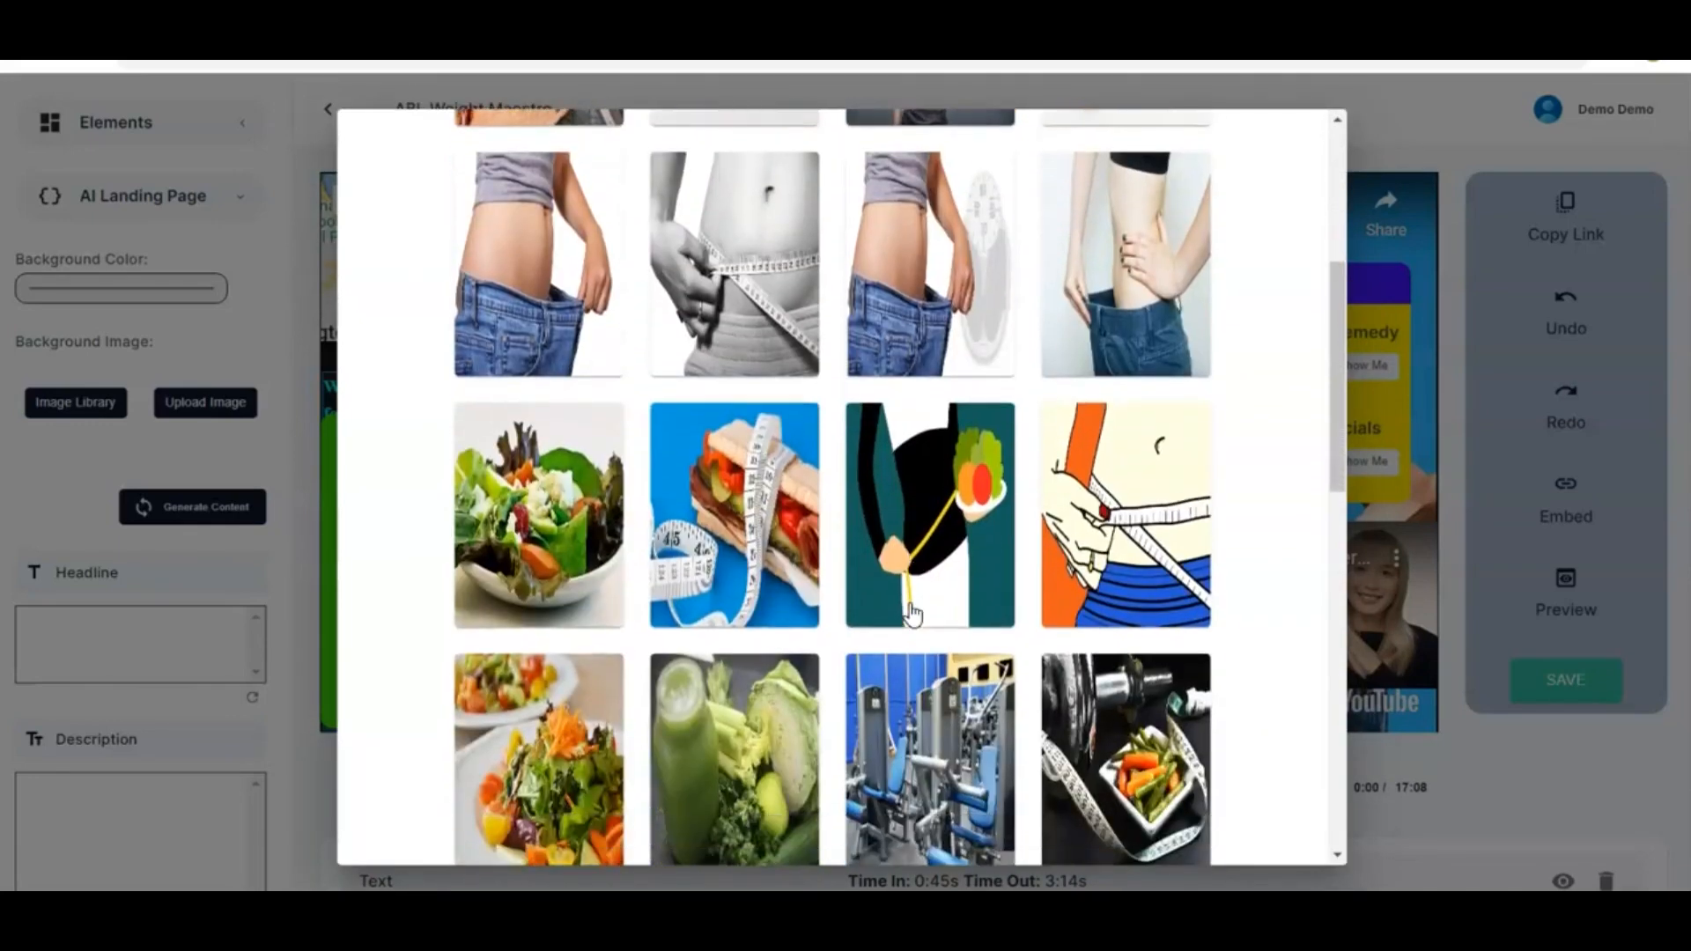
pyautogui.scroll(-4, 912, 612)
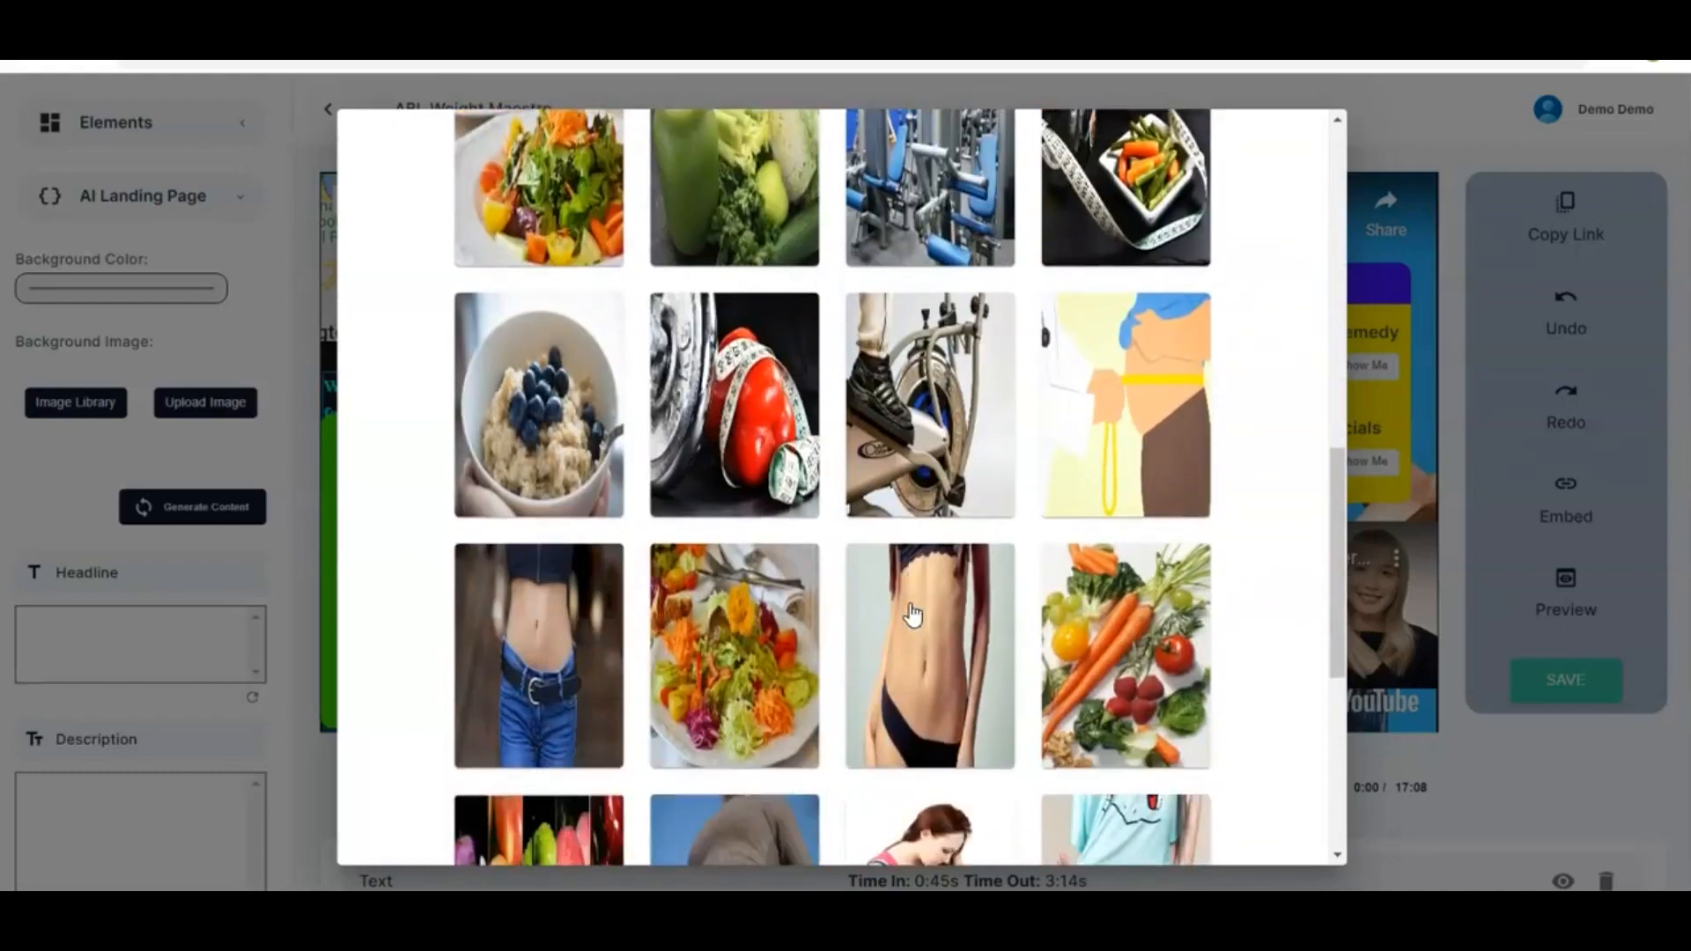
pyautogui.scroll(14, 911, 612)
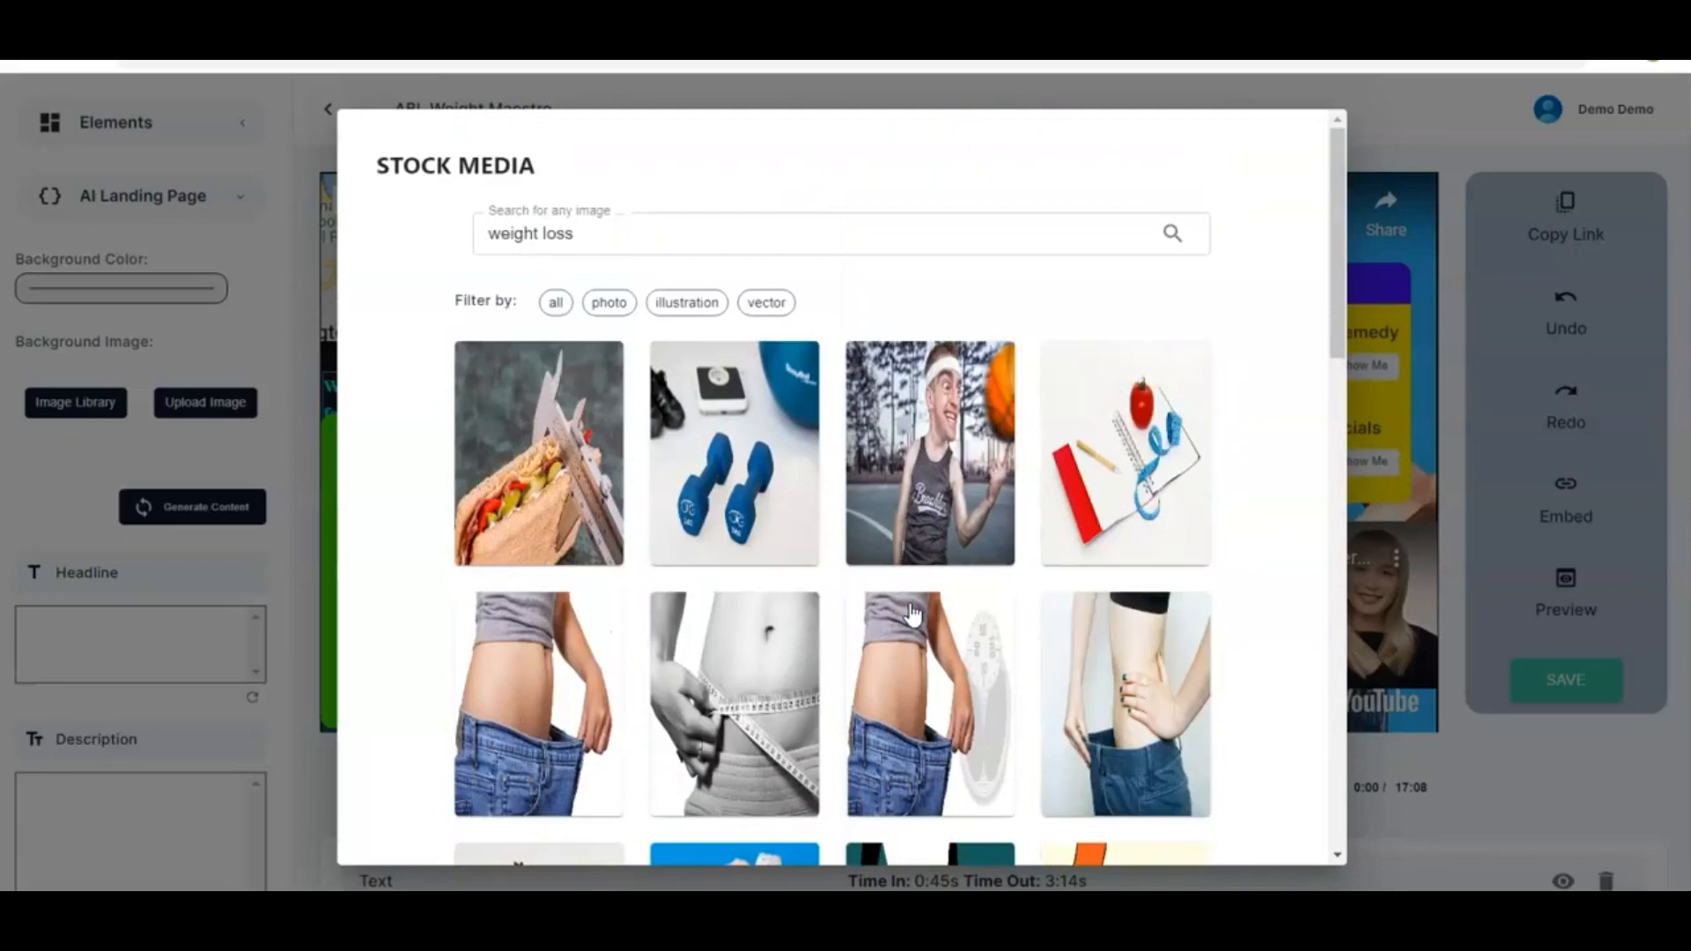
pyautogui.click(1122, 480)
pyautogui.click(288, 291)
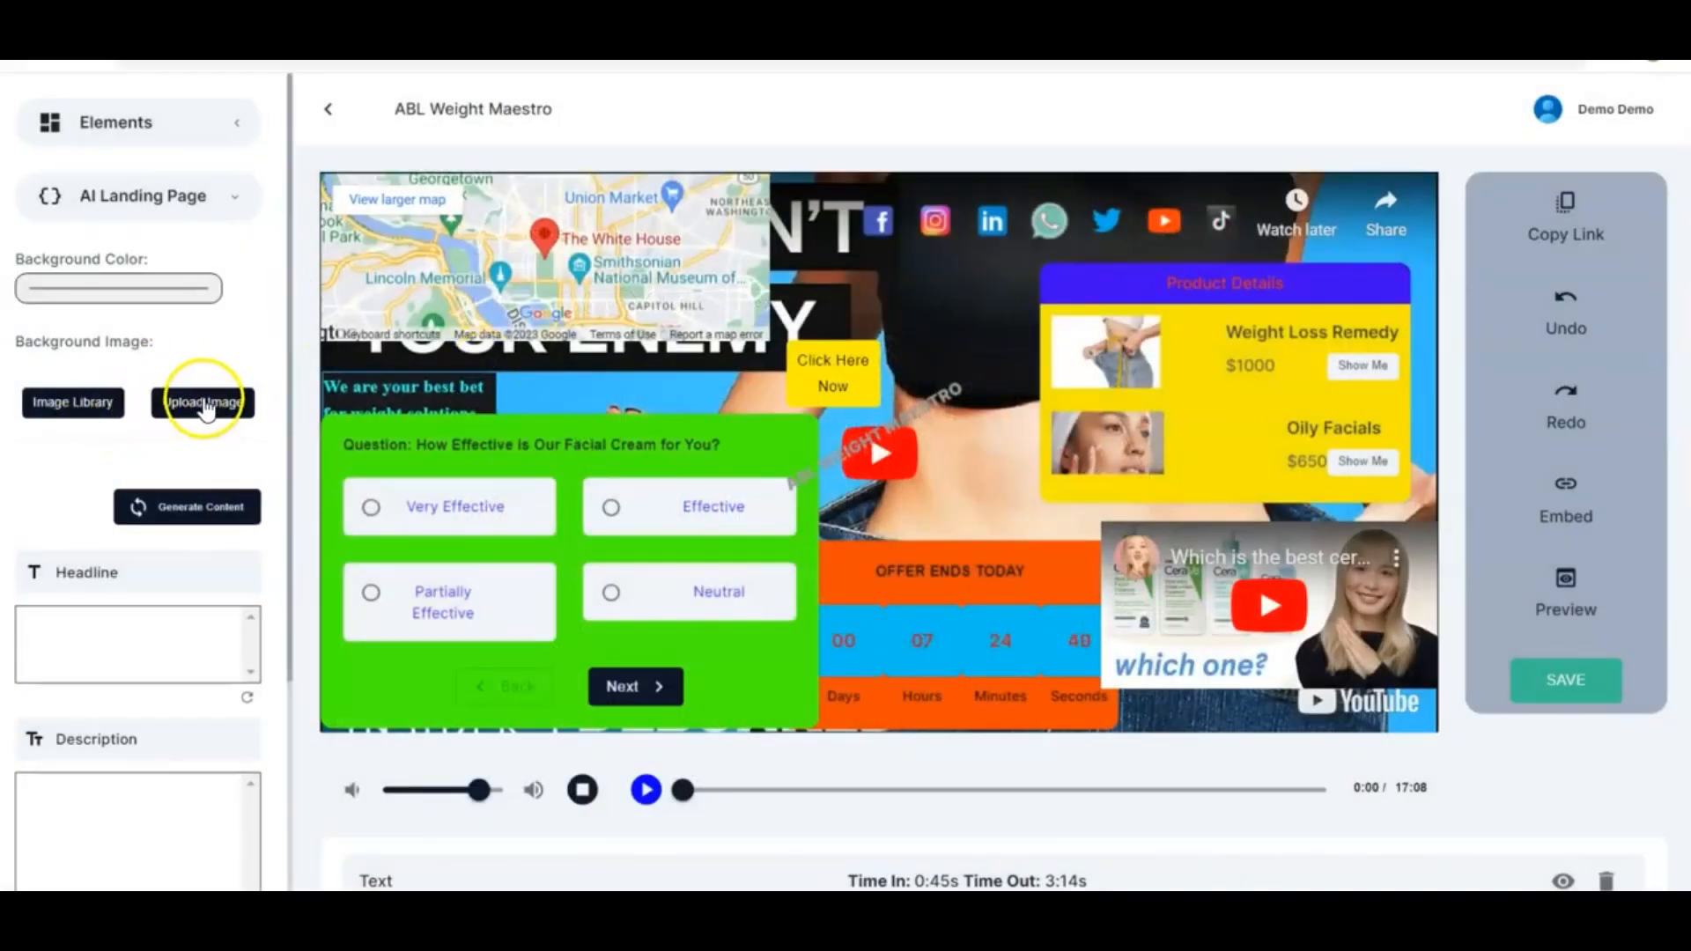
# Upload the picture named images from Pictures as the landing page background image
pyautogui.click(204, 405)
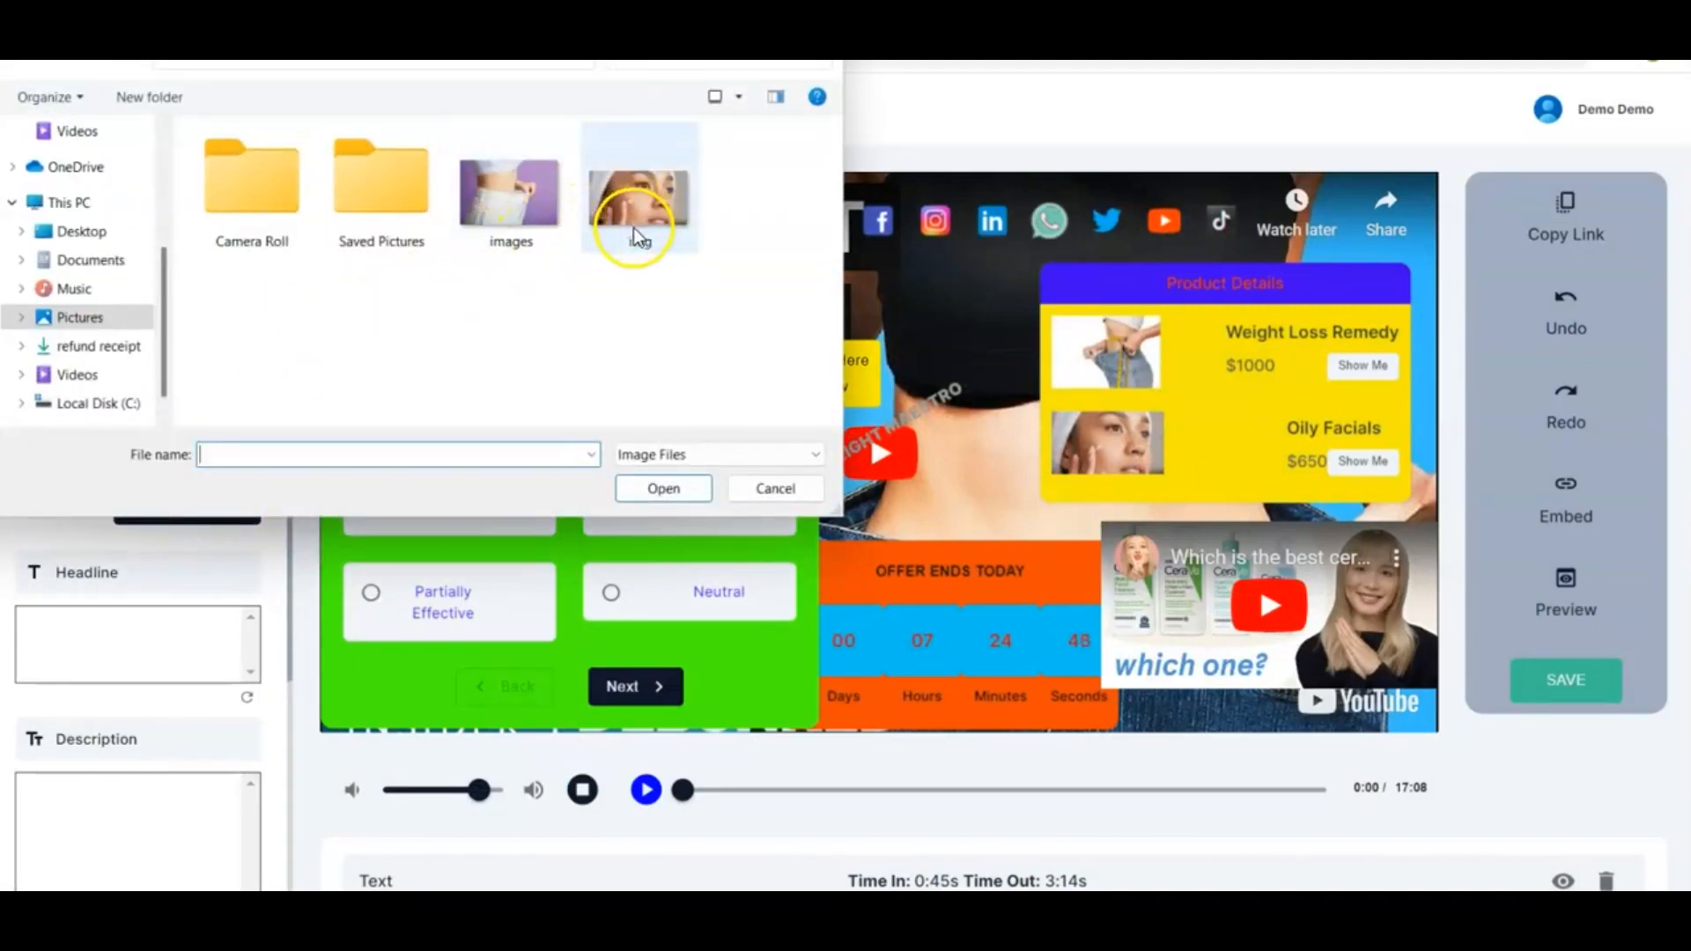
pyautogui.click(483, 214)
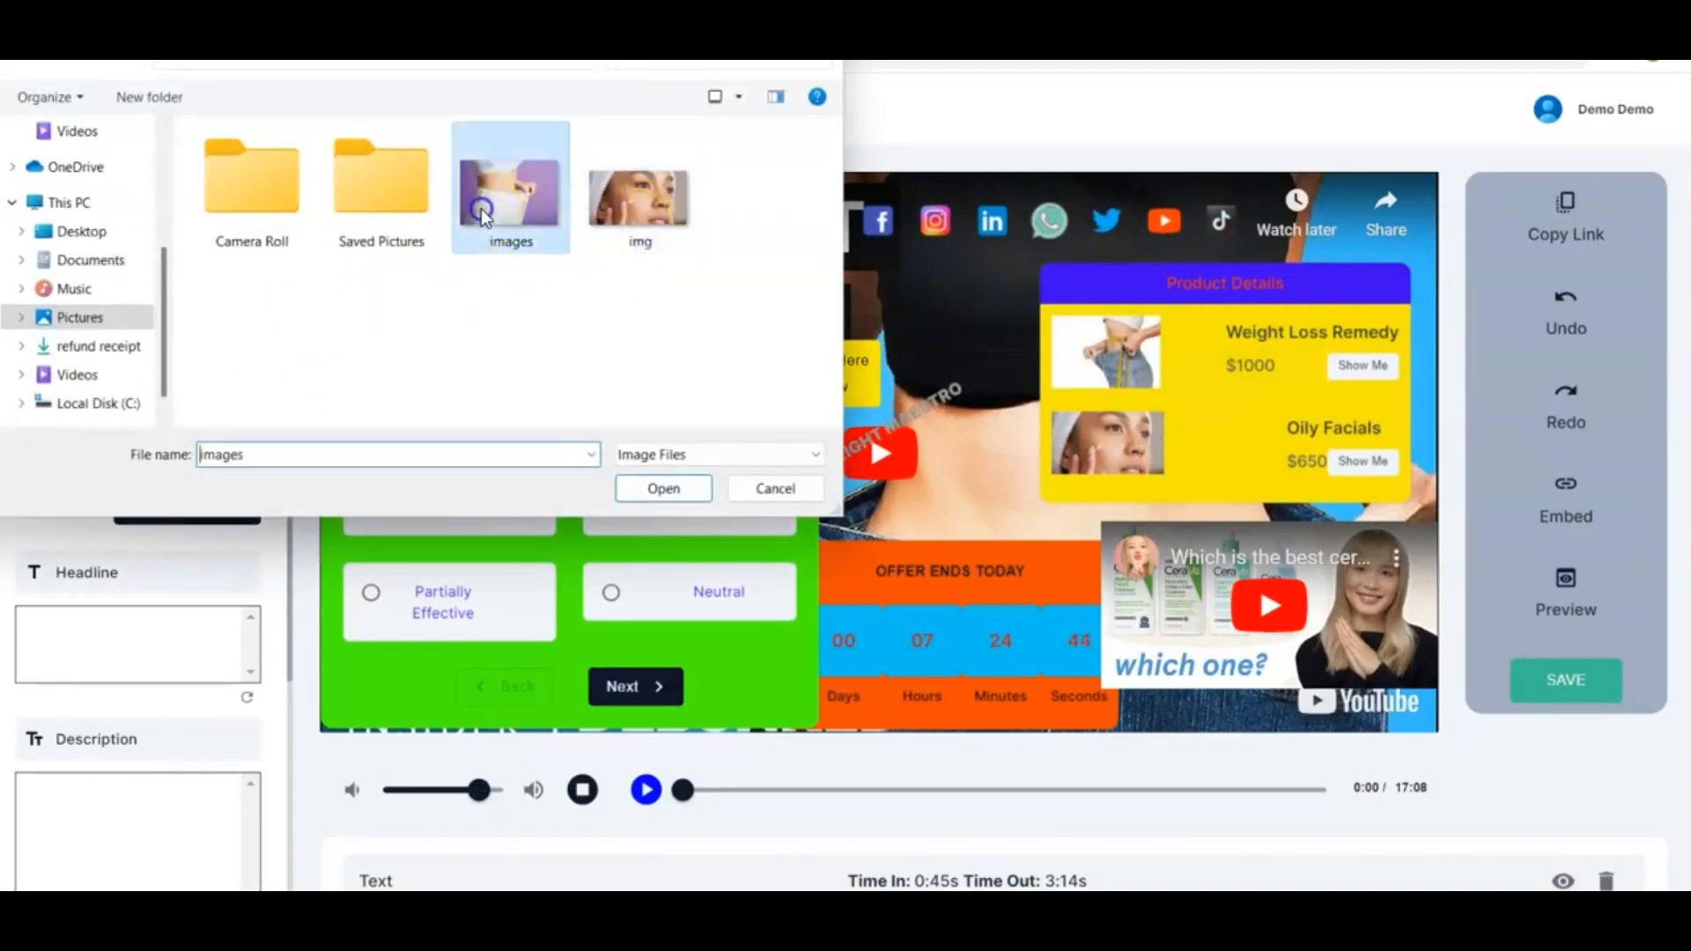
pyautogui.click(661, 492)
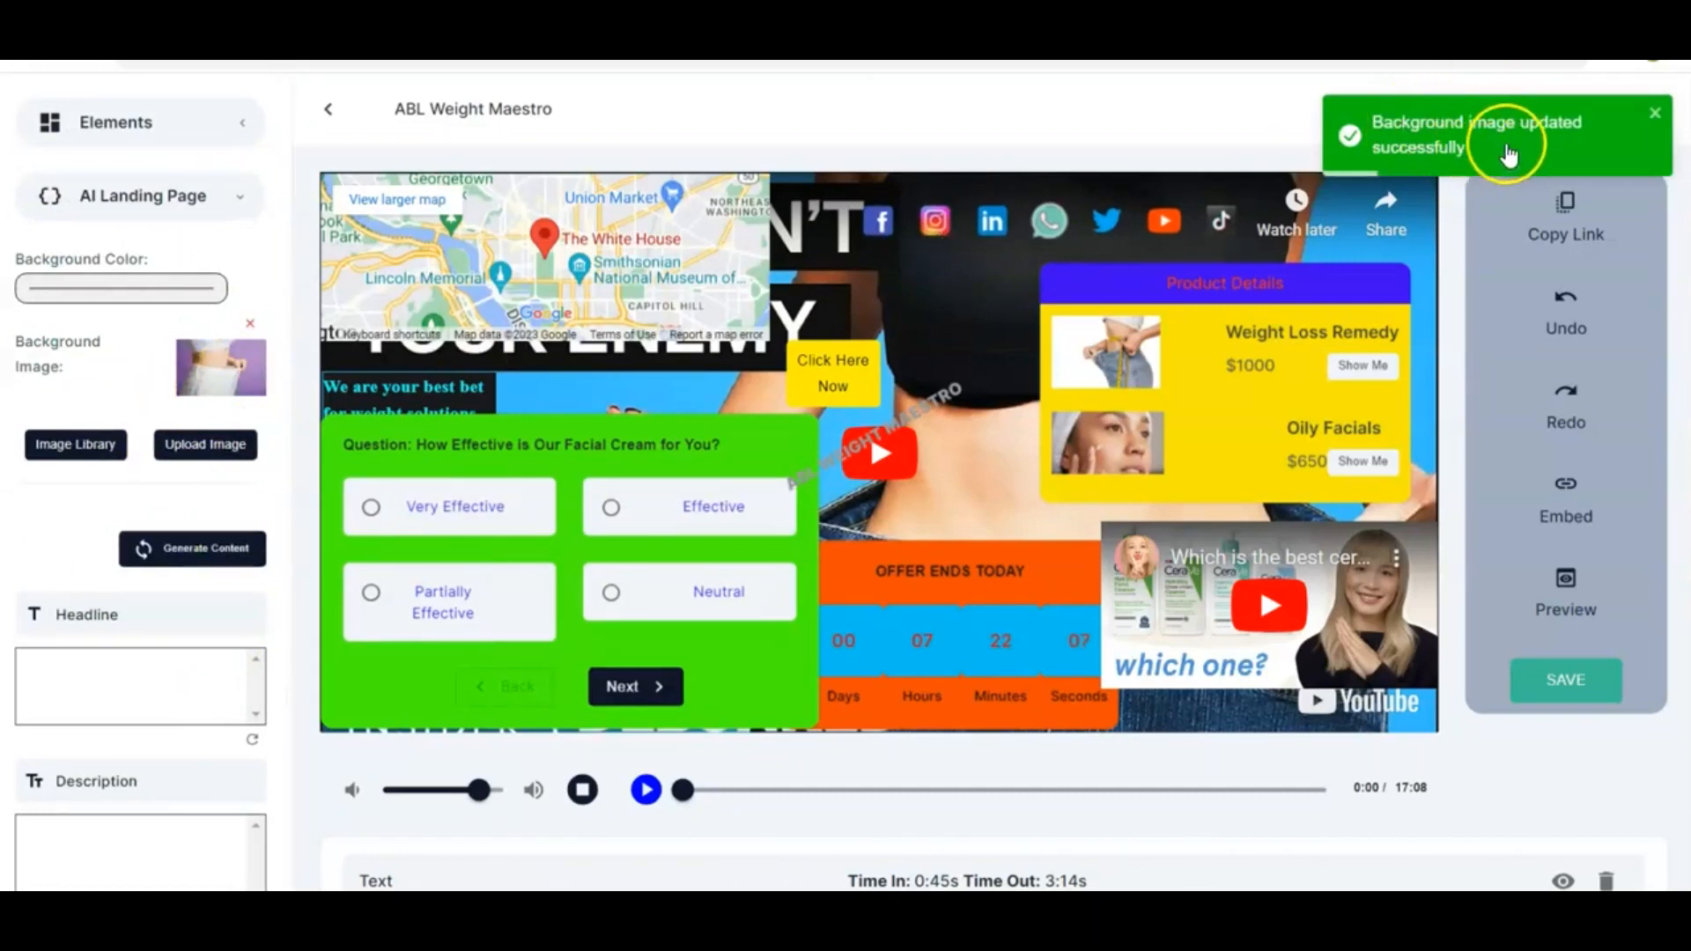
# Generate the landing page headline and description with AI content generation
pyautogui.scroll(-3, 102, 546)
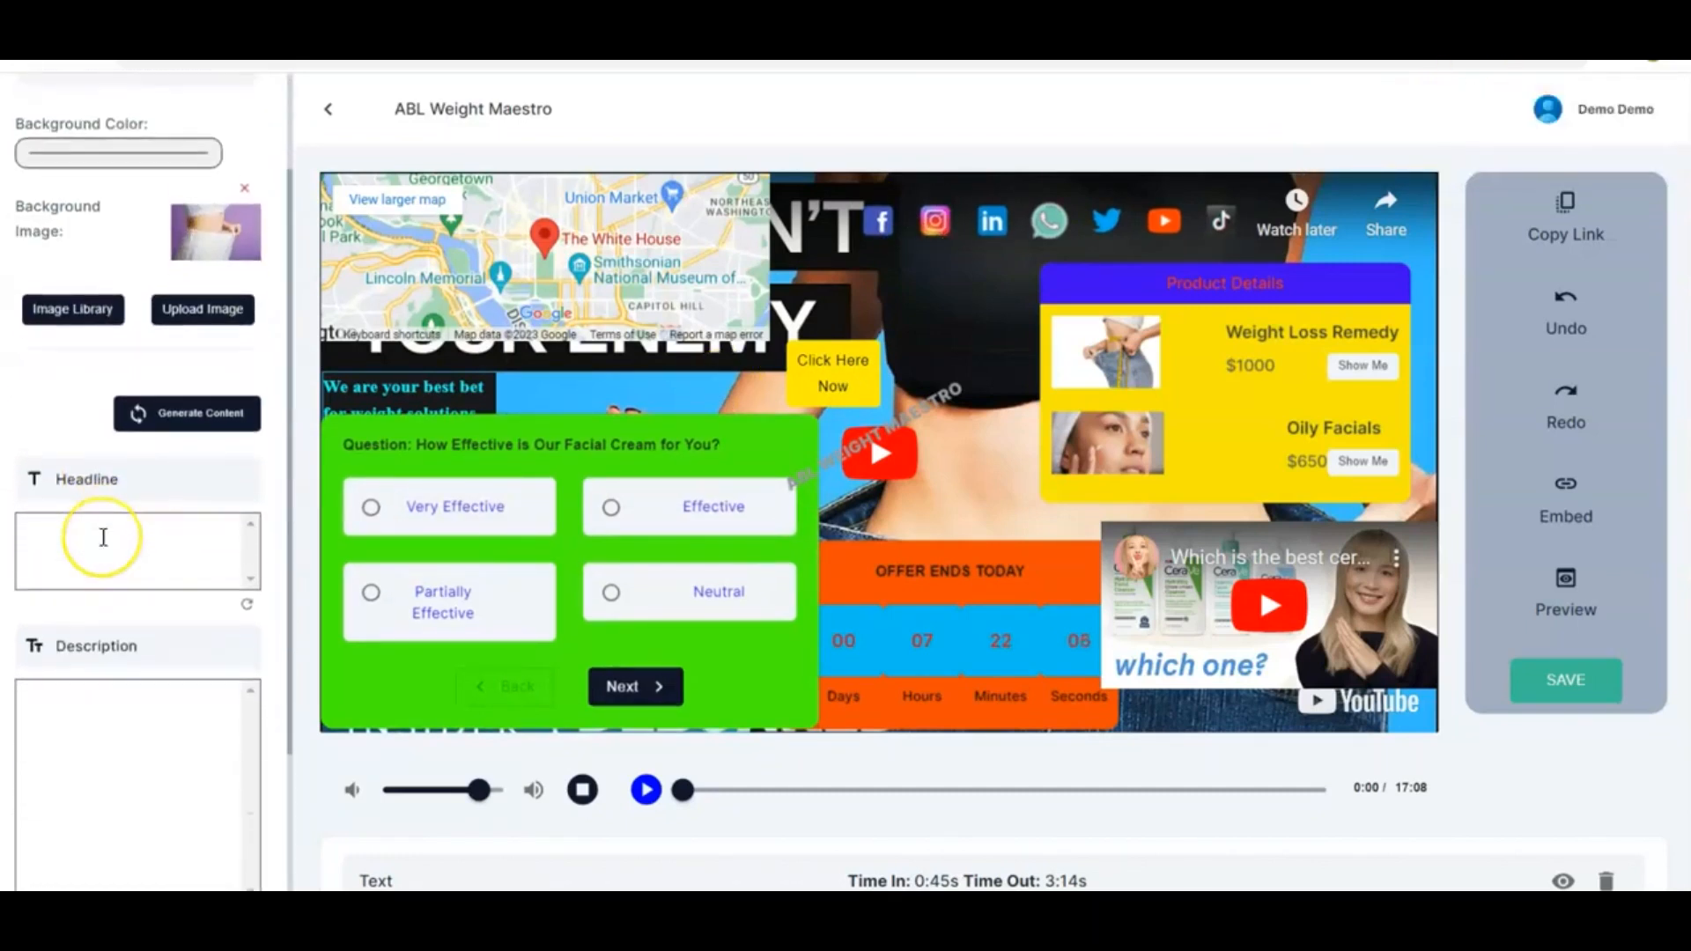
pyautogui.scroll(-1, 103, 537)
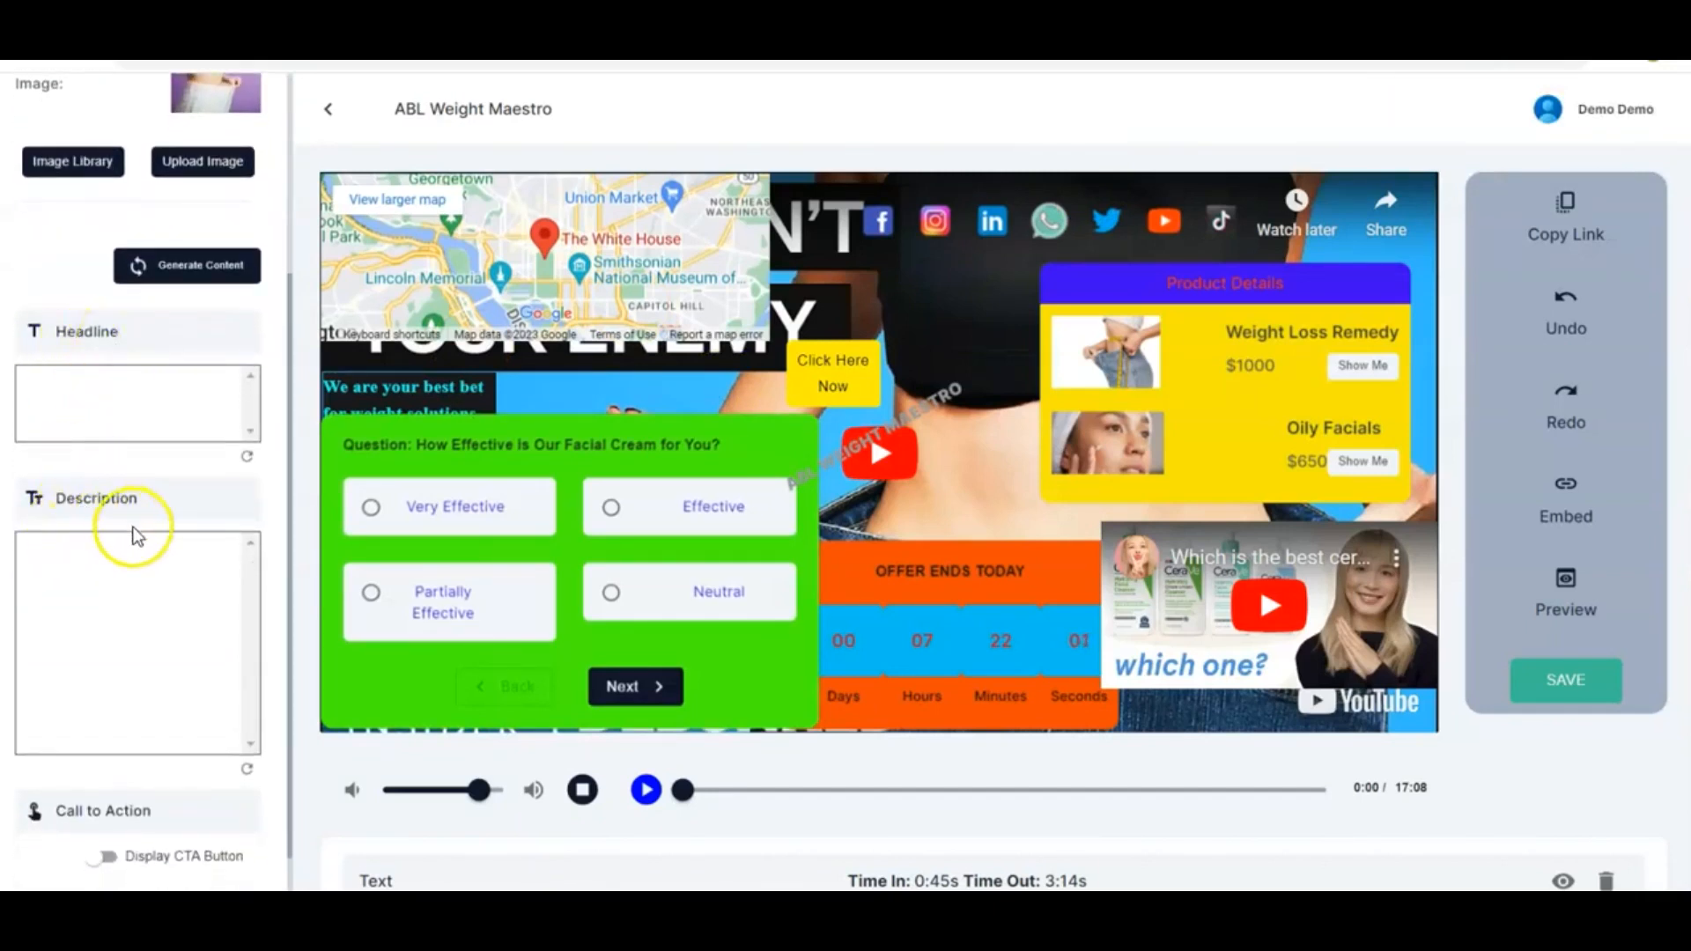
pyautogui.click(230, 594)
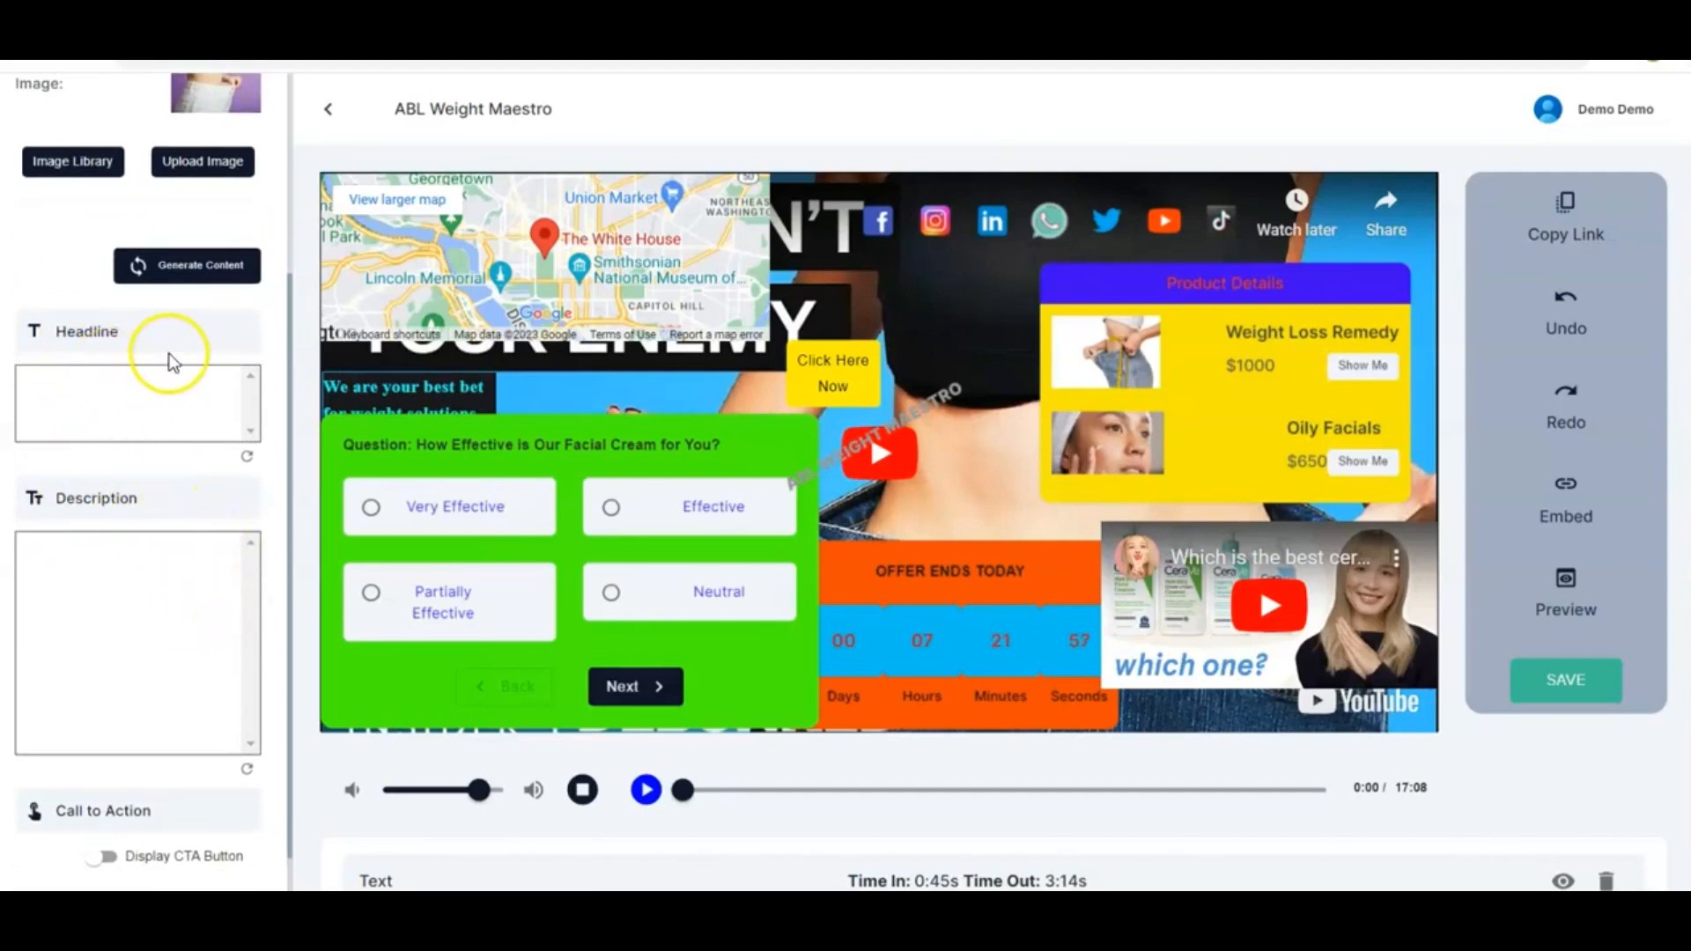
pyautogui.click(188, 267)
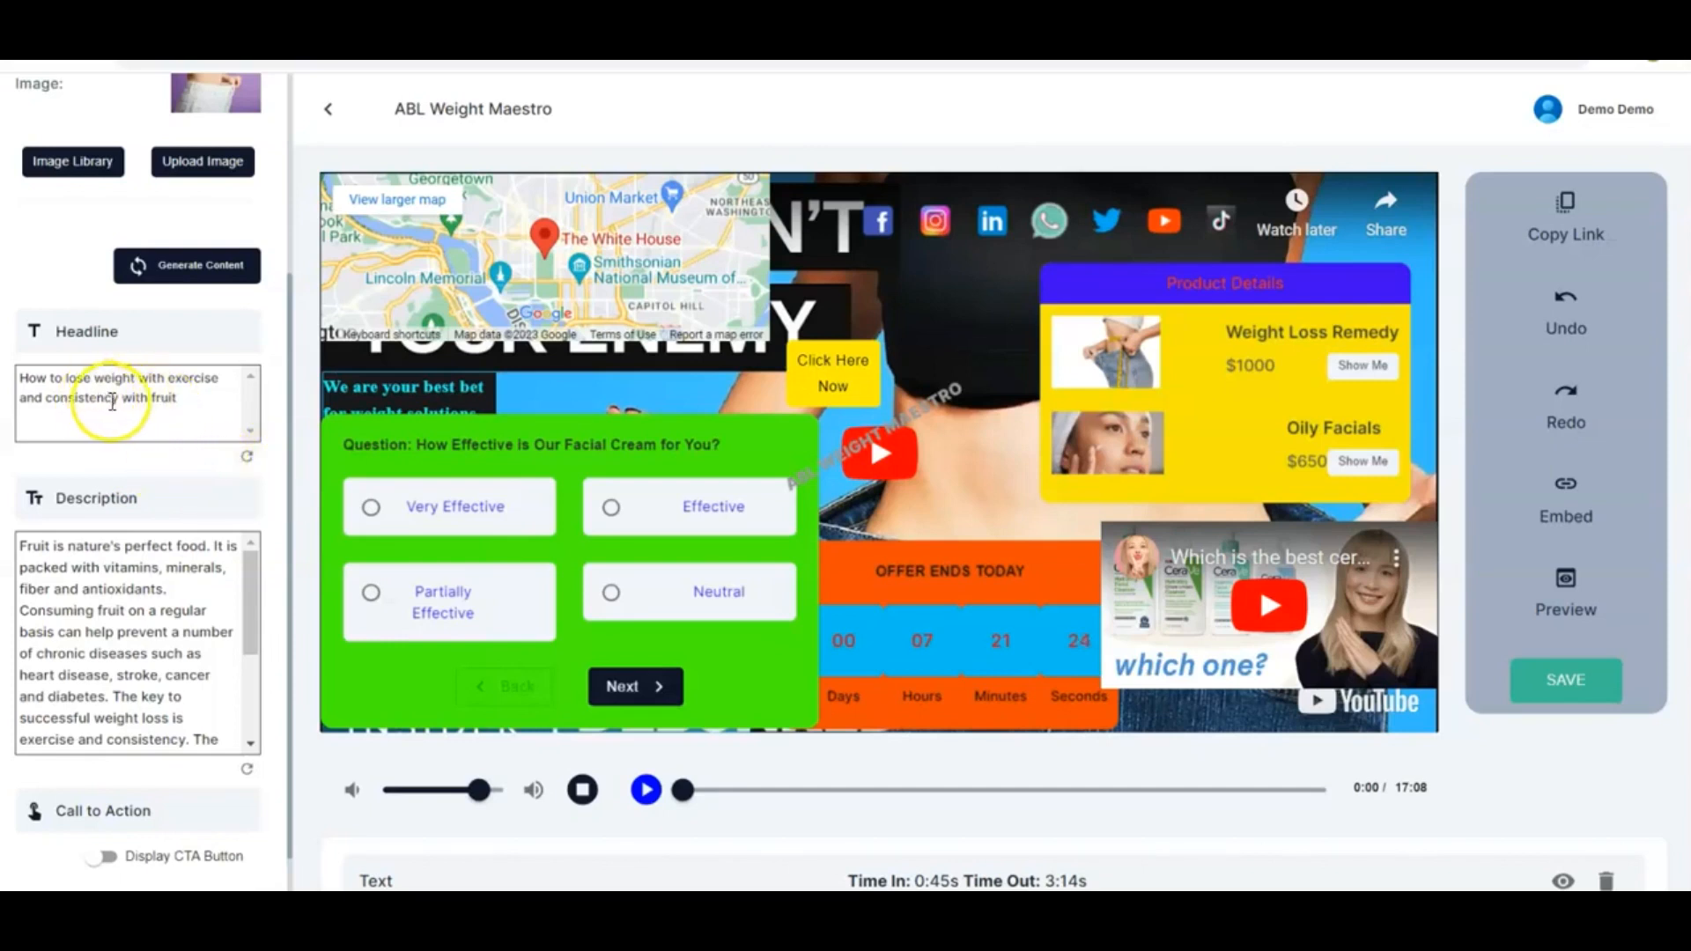
# Regenerate the landing page headline
pyautogui.click(247, 460)
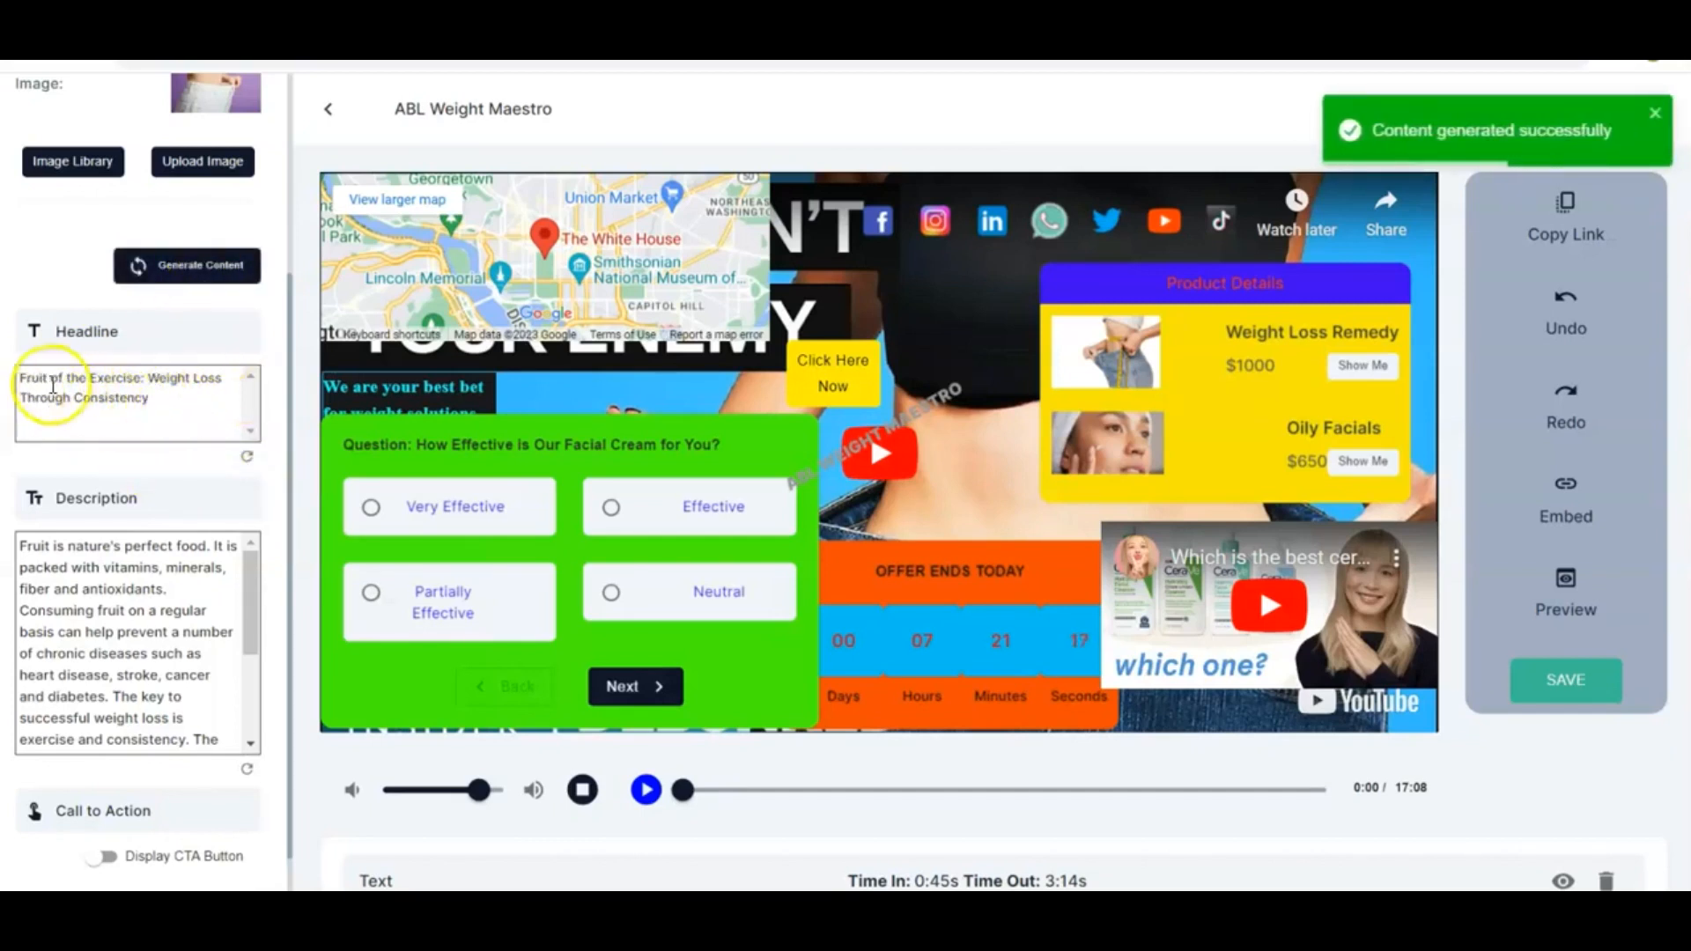
pyautogui.scroll(-1, 144, 489)
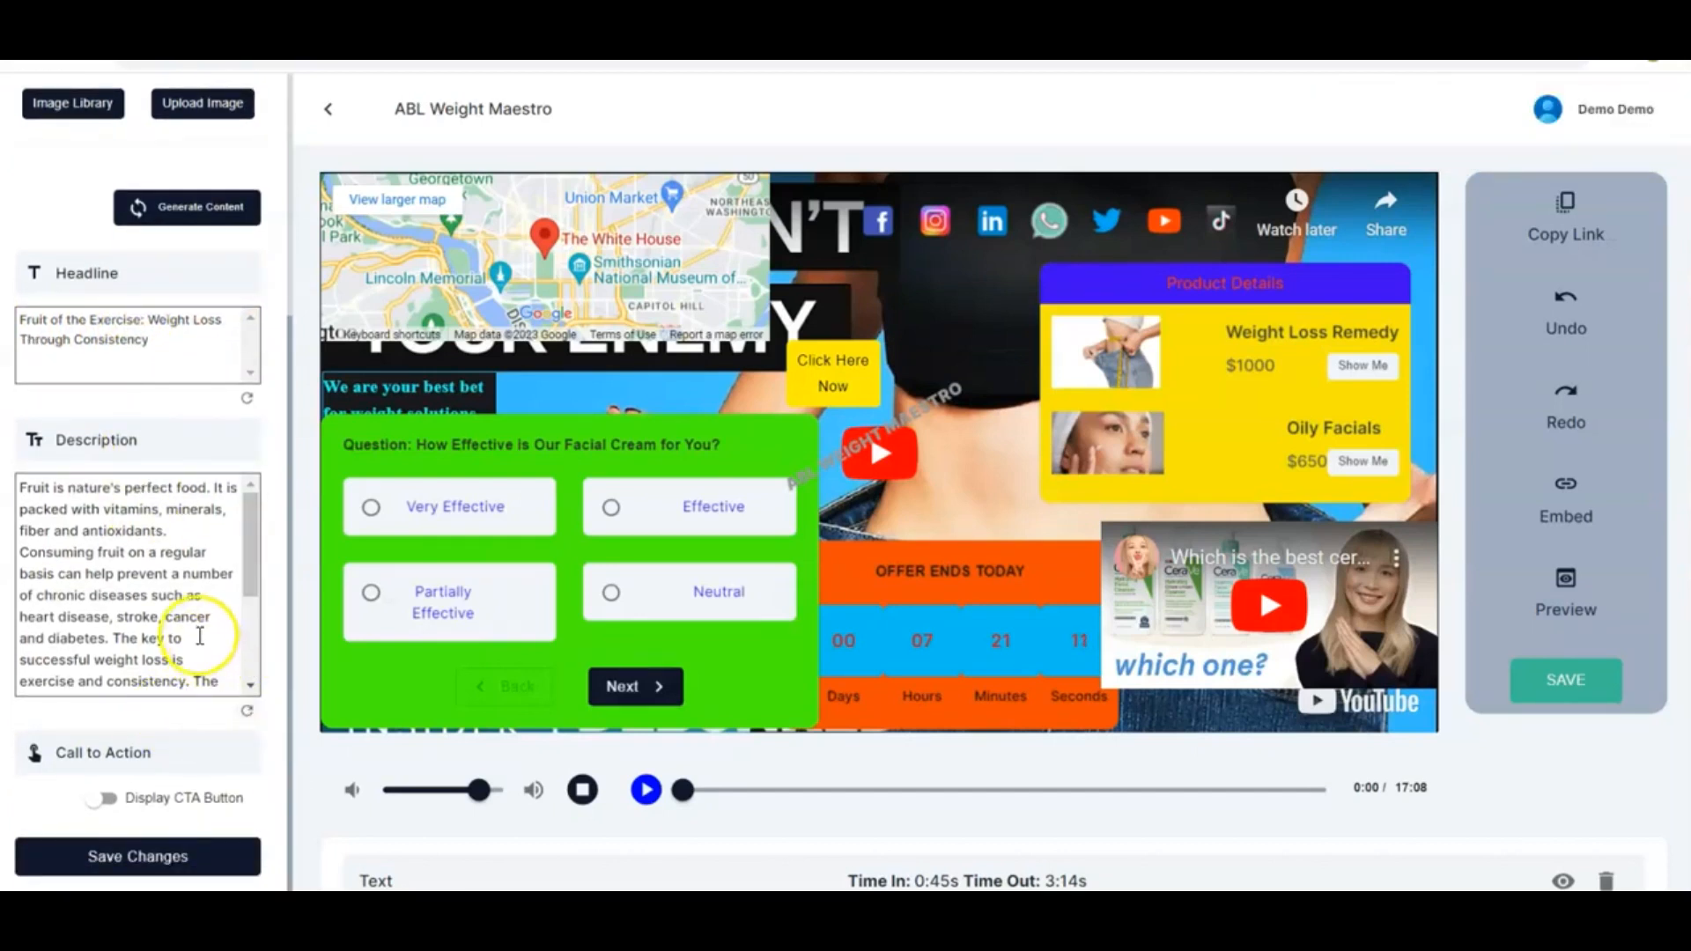
# Regenerate the landing page description
pyautogui.click(248, 715)
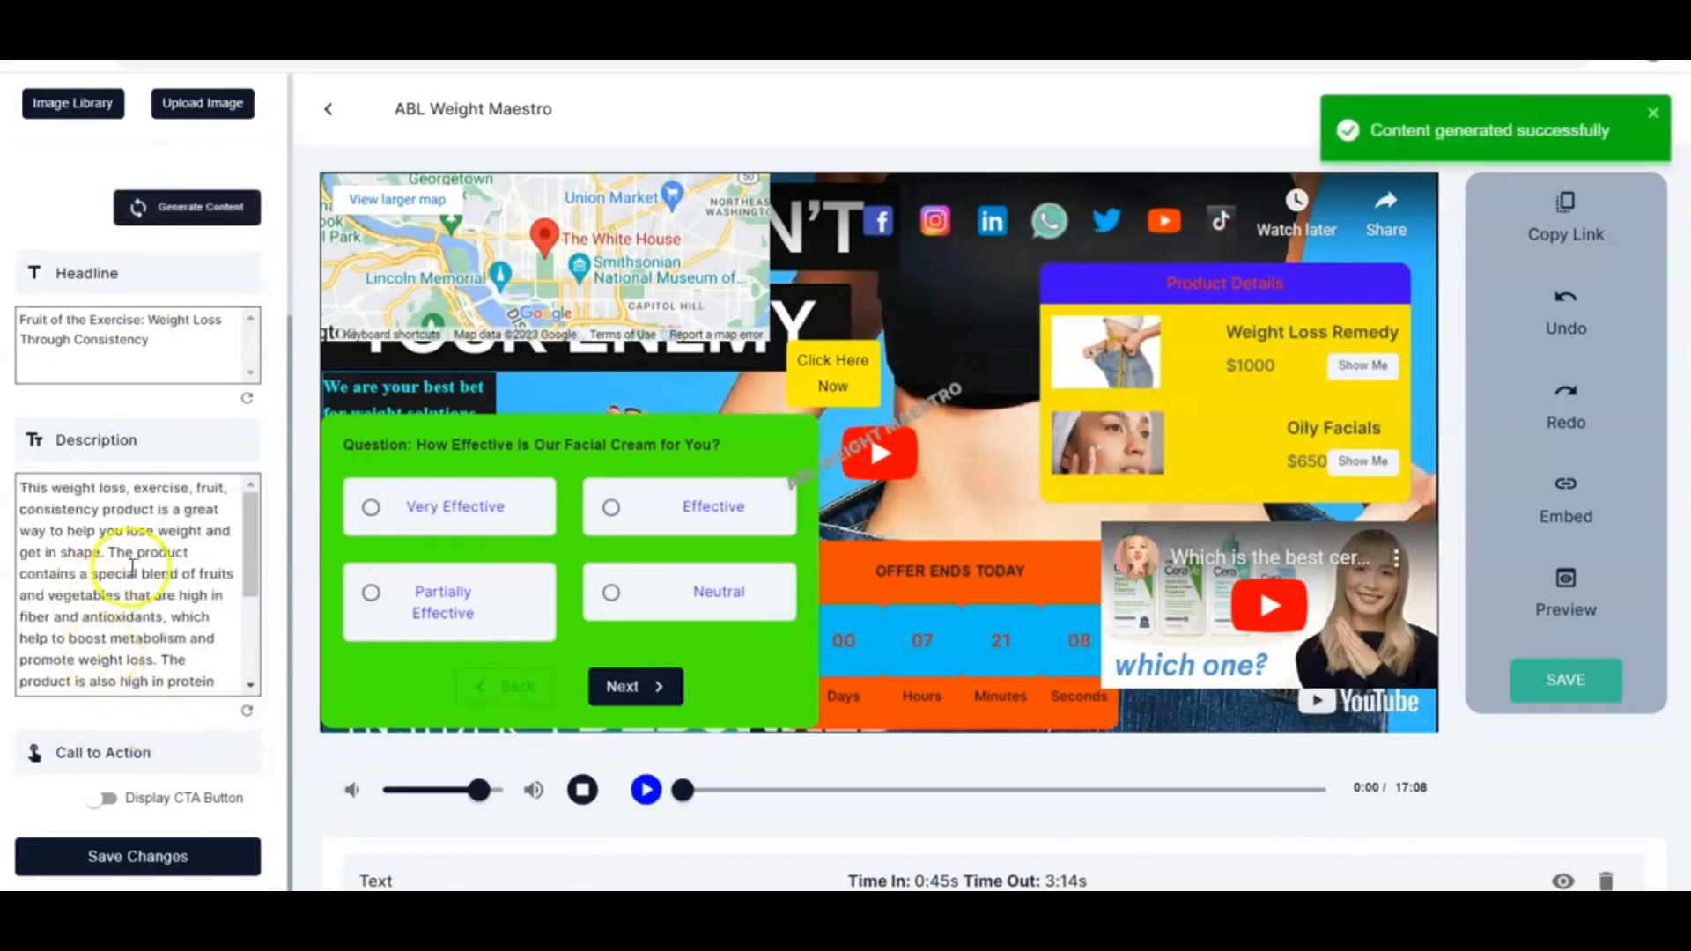
# Enable the call-to-action button on the landing page
pyautogui.scroll(-1, 168, 720)
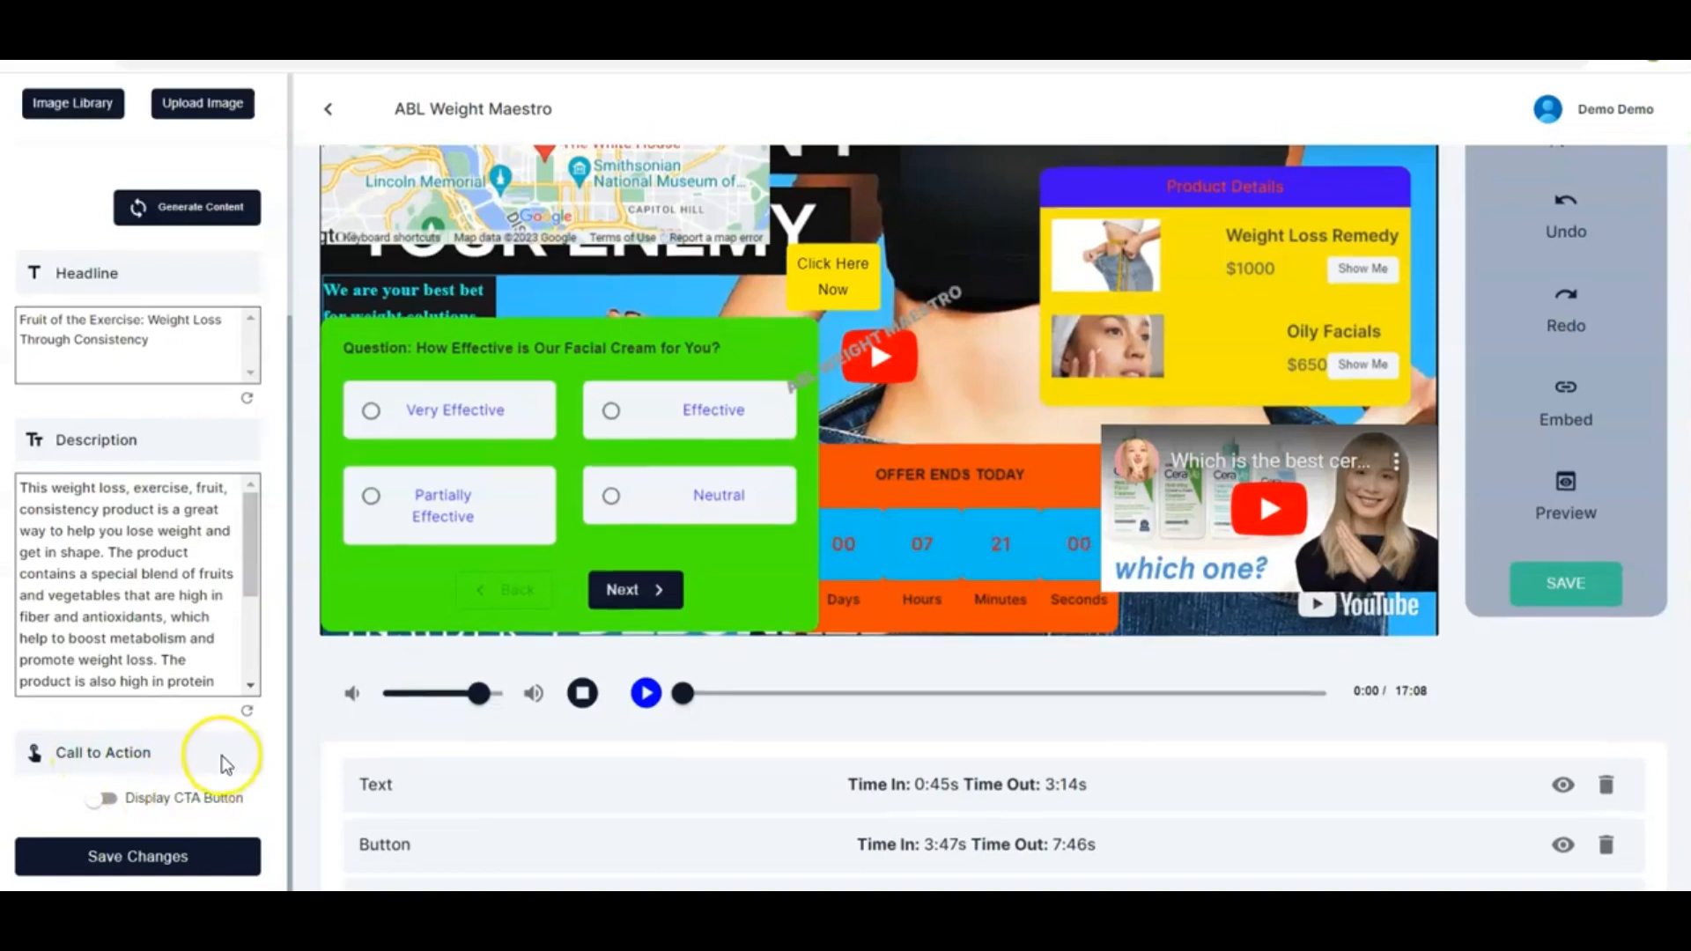
pyautogui.scroll(-2, 225, 764)
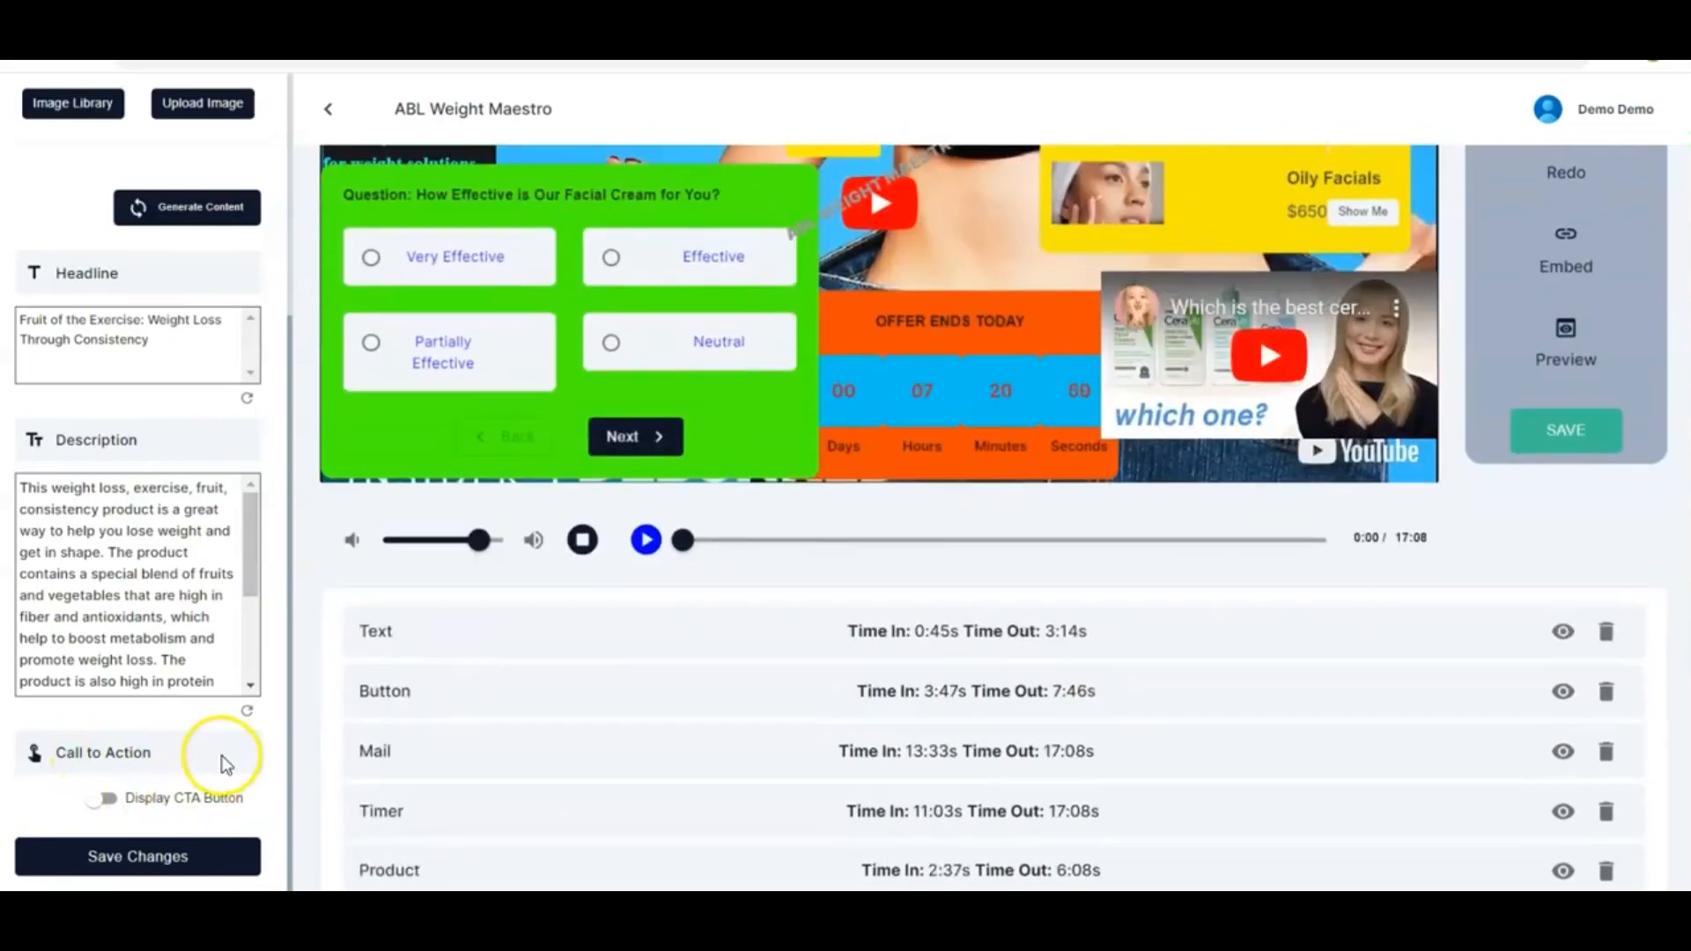
pyautogui.click(108, 798)
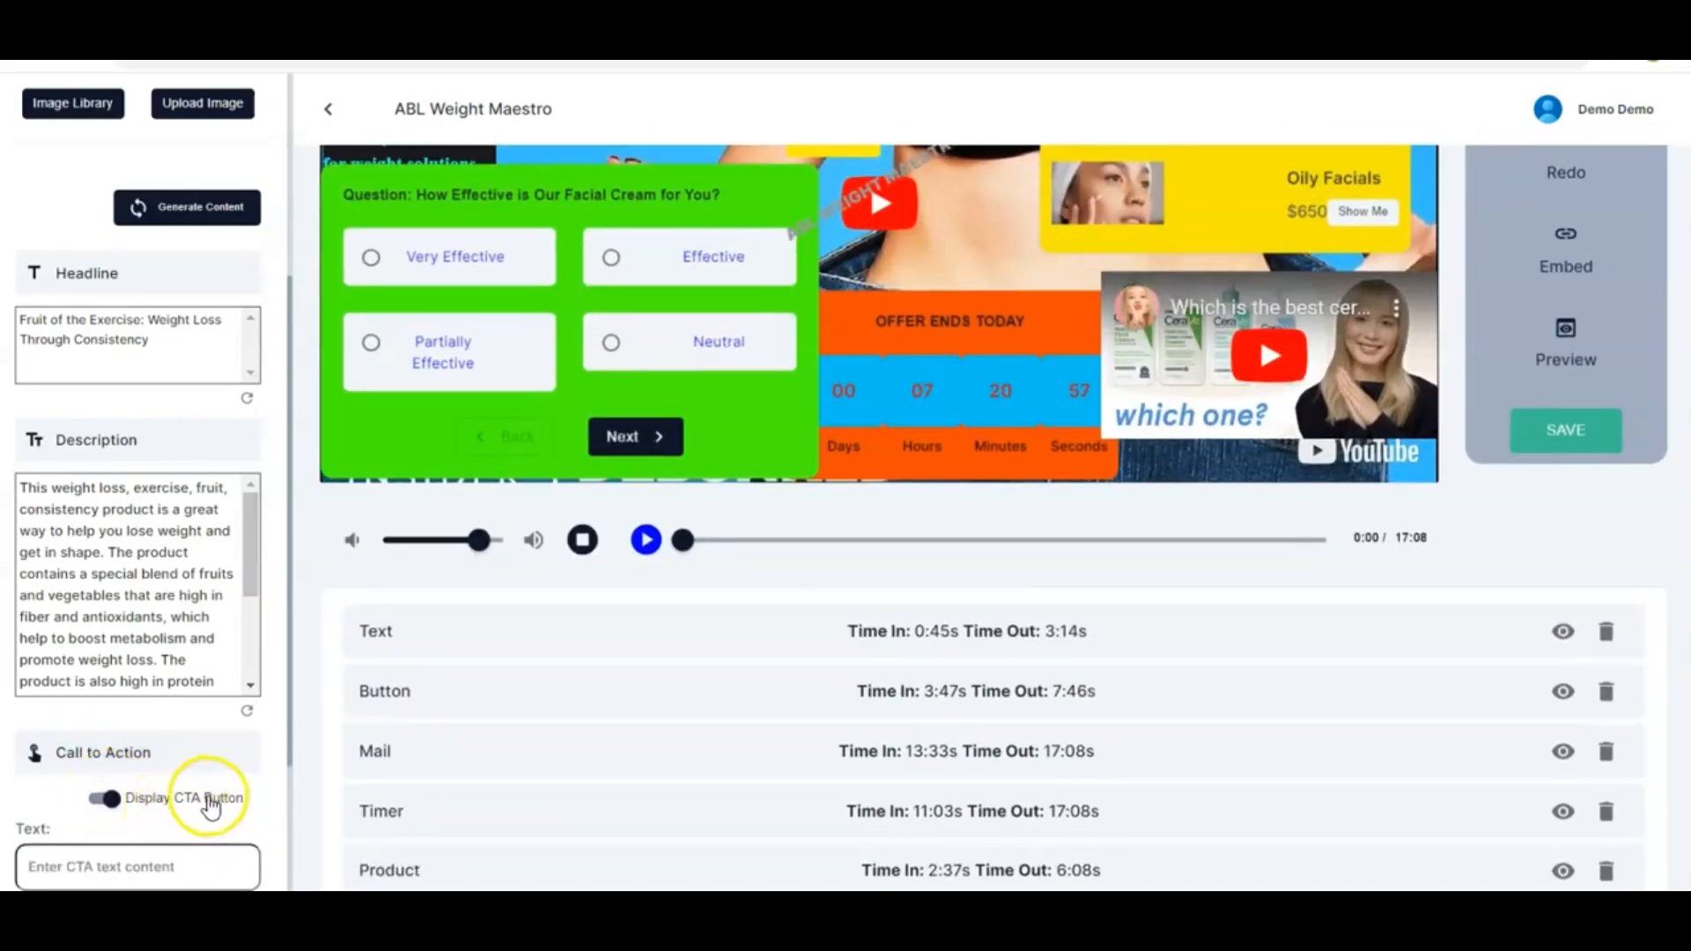
pyautogui.scroll(-2, 190, 845)
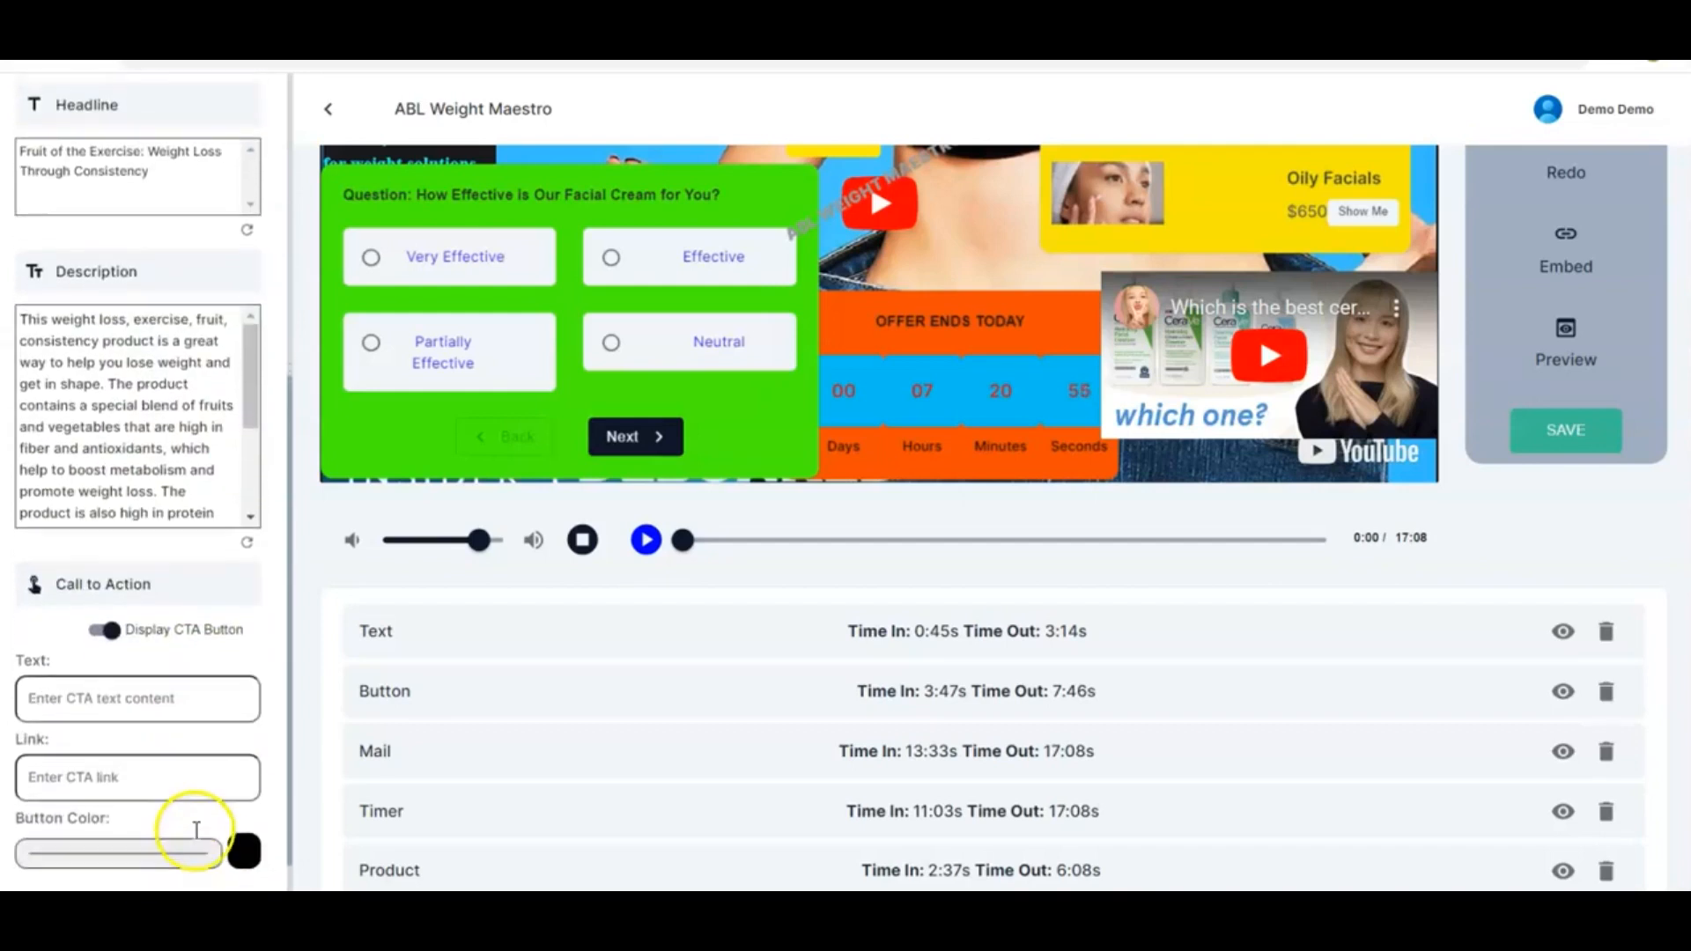
pyautogui.scroll(-1, 195, 831)
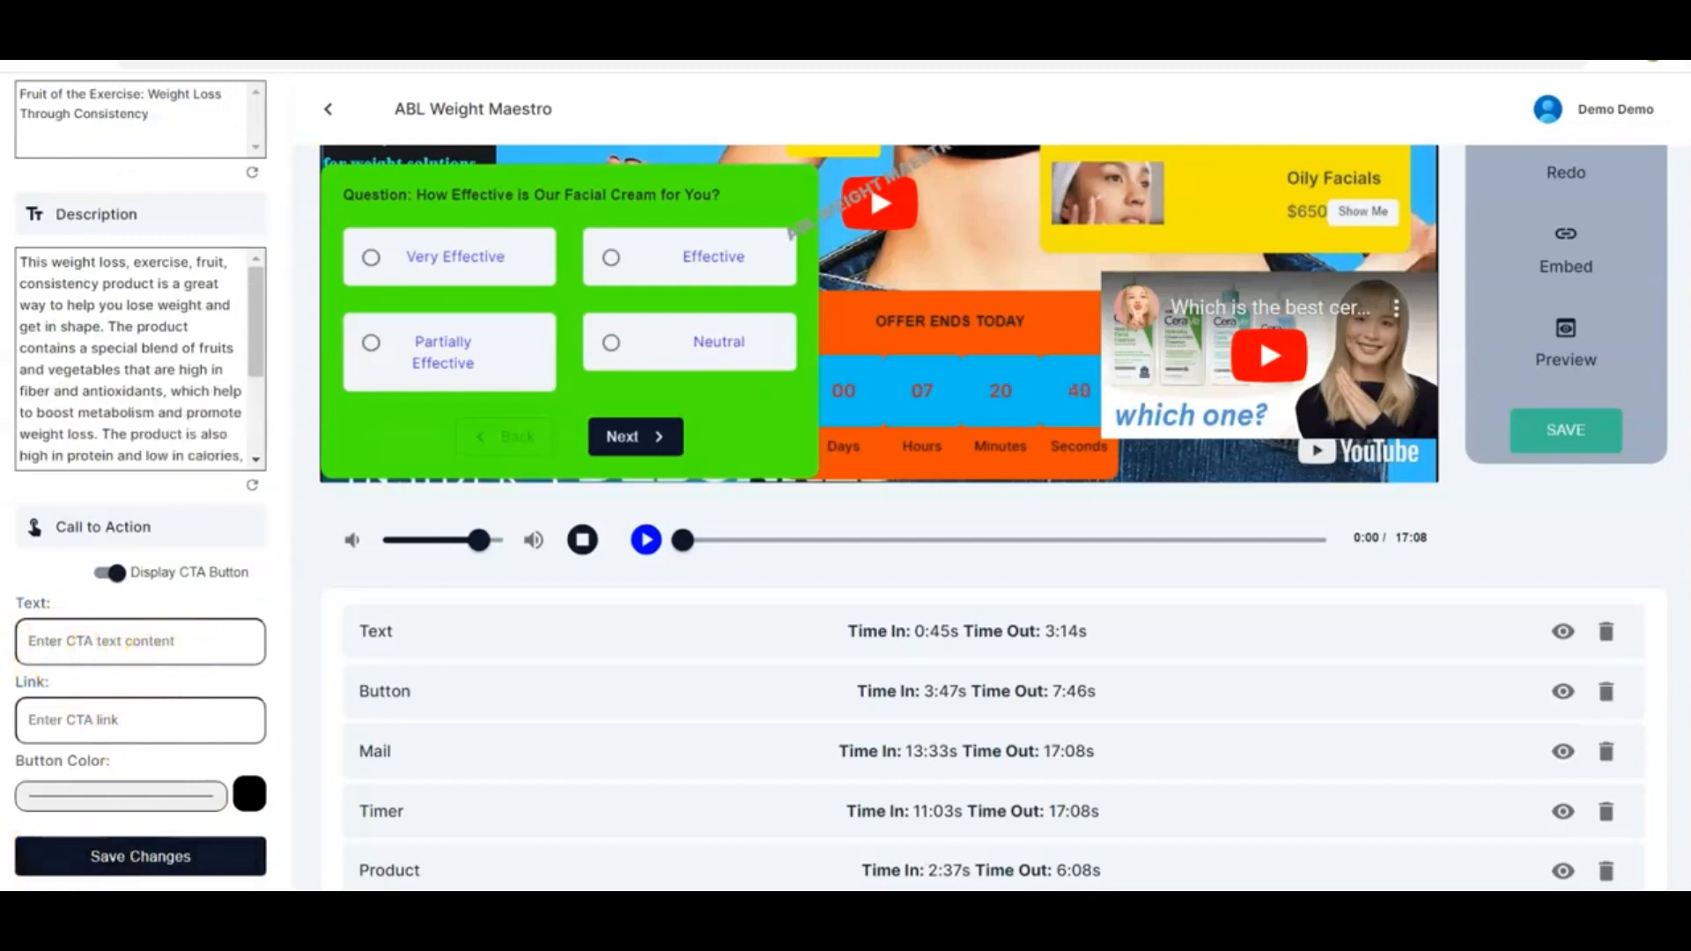
pyautogui.click(190, 642)
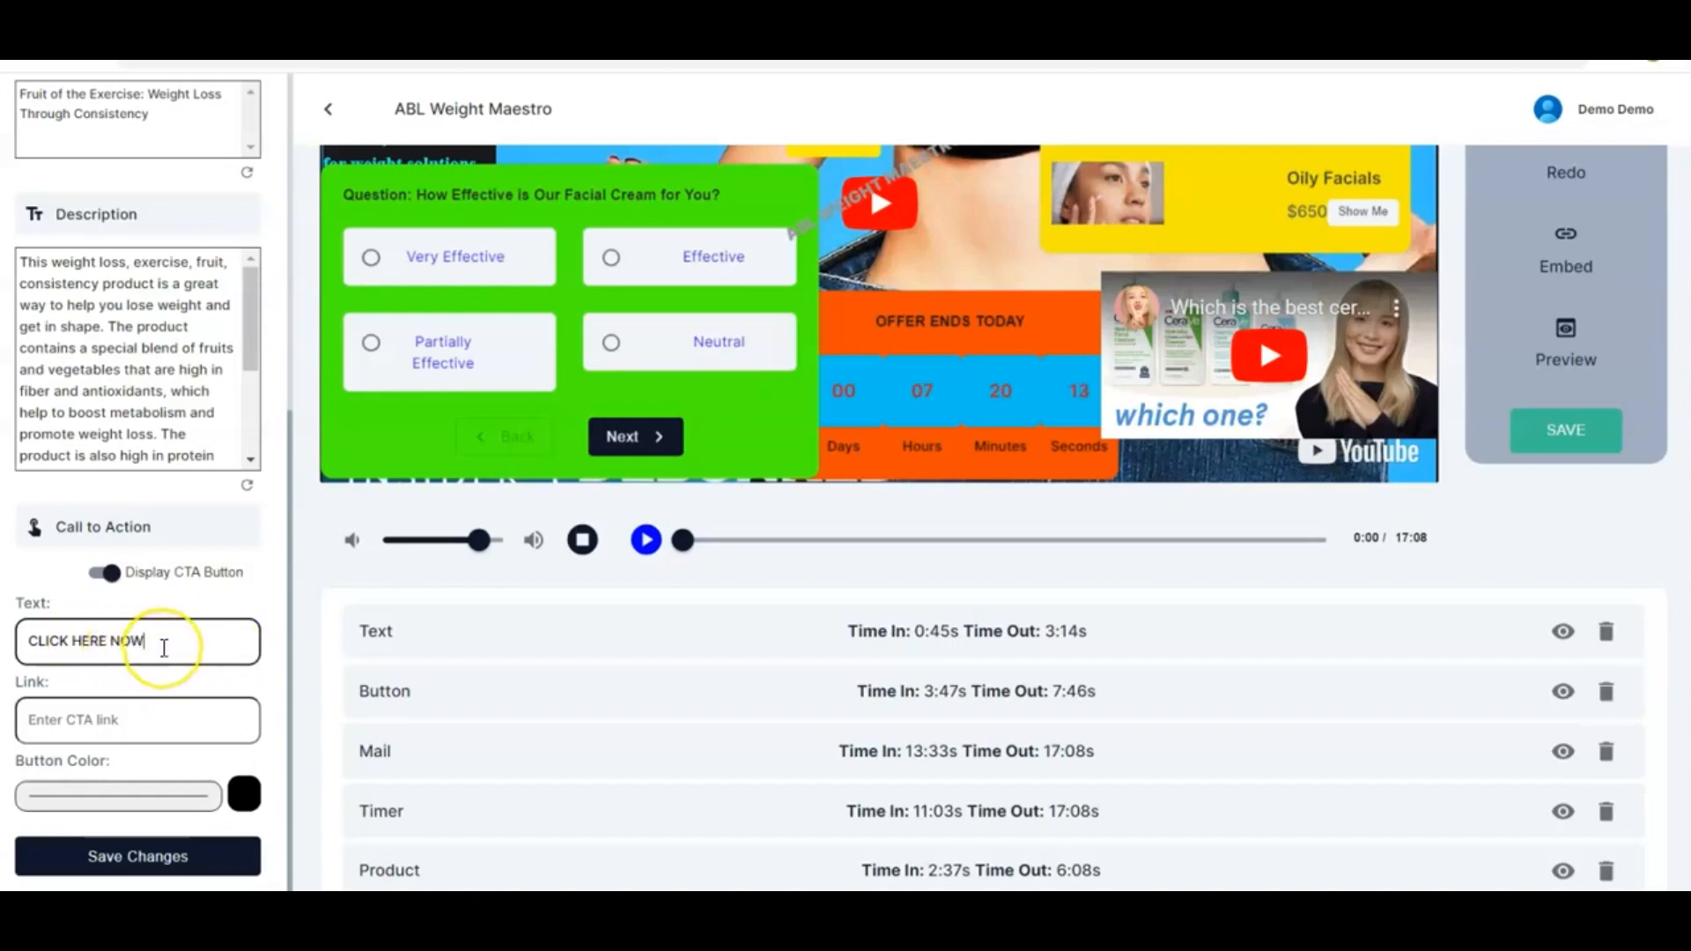
pyautogui.press('BackSpace')
pyautogui.press('BackSpace')
pyautogui.press('BackSpace')
pyautogui.press('BackSpace')
pyautogui.press('BackSpace')
pyautogui.press('BackSpace')
pyautogui.press('BackSpace')
pyautogui.press('BackSpace')
pyautogui.press('BackSpace')
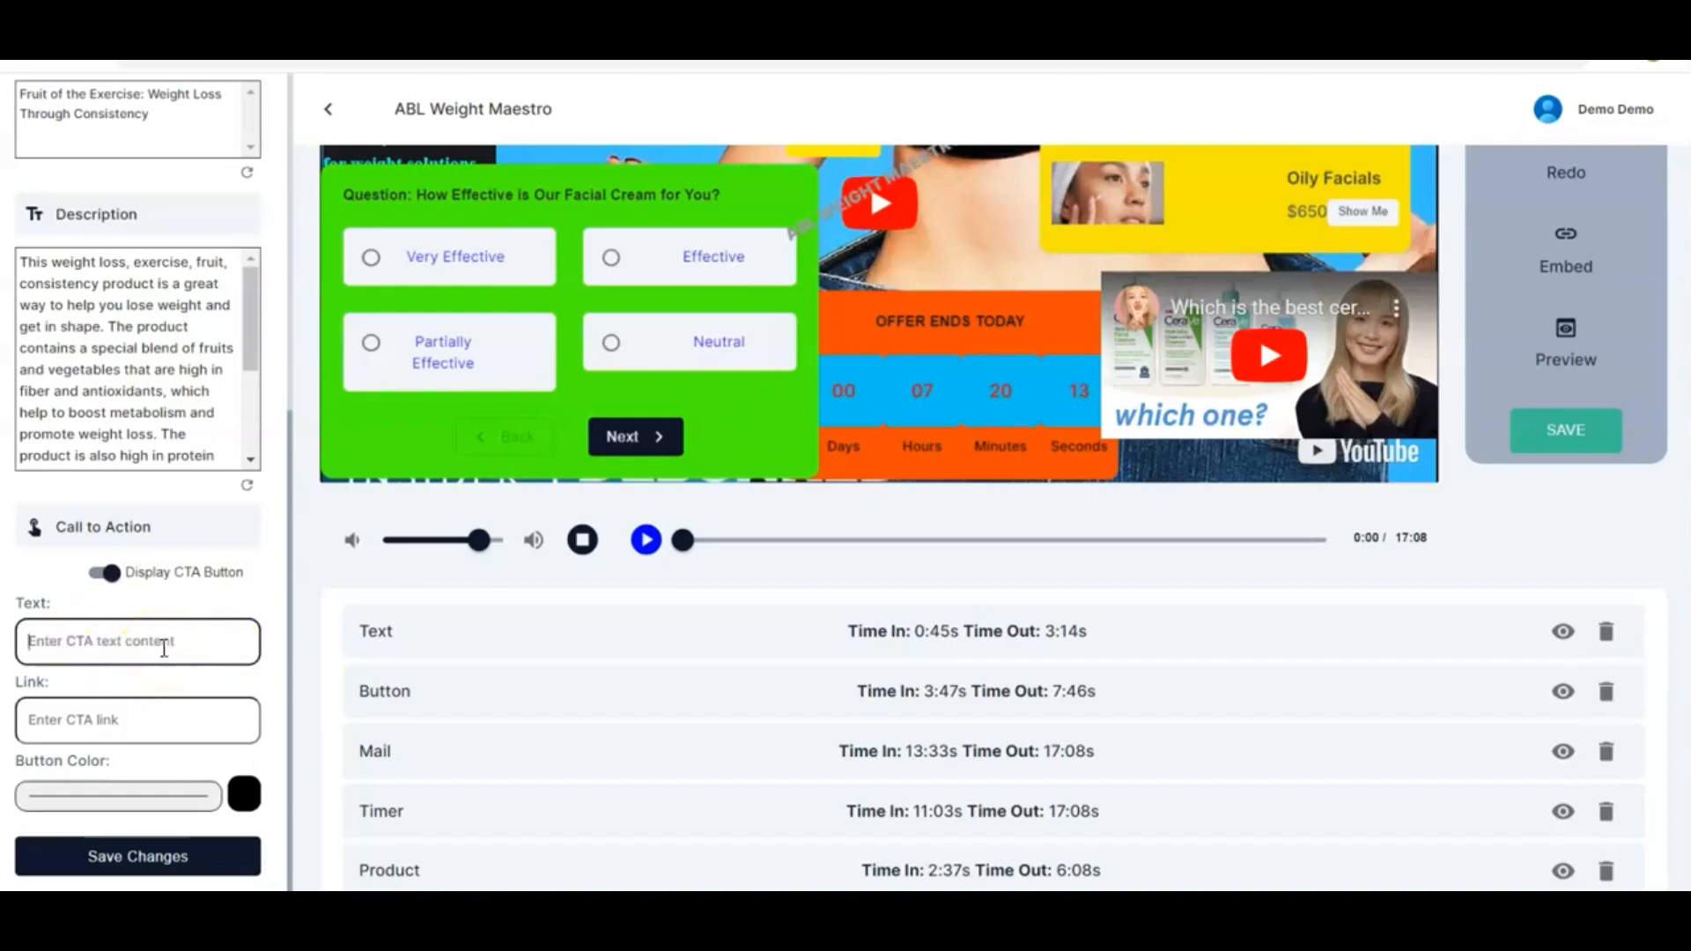
pyautogui.write('BUY NOW')
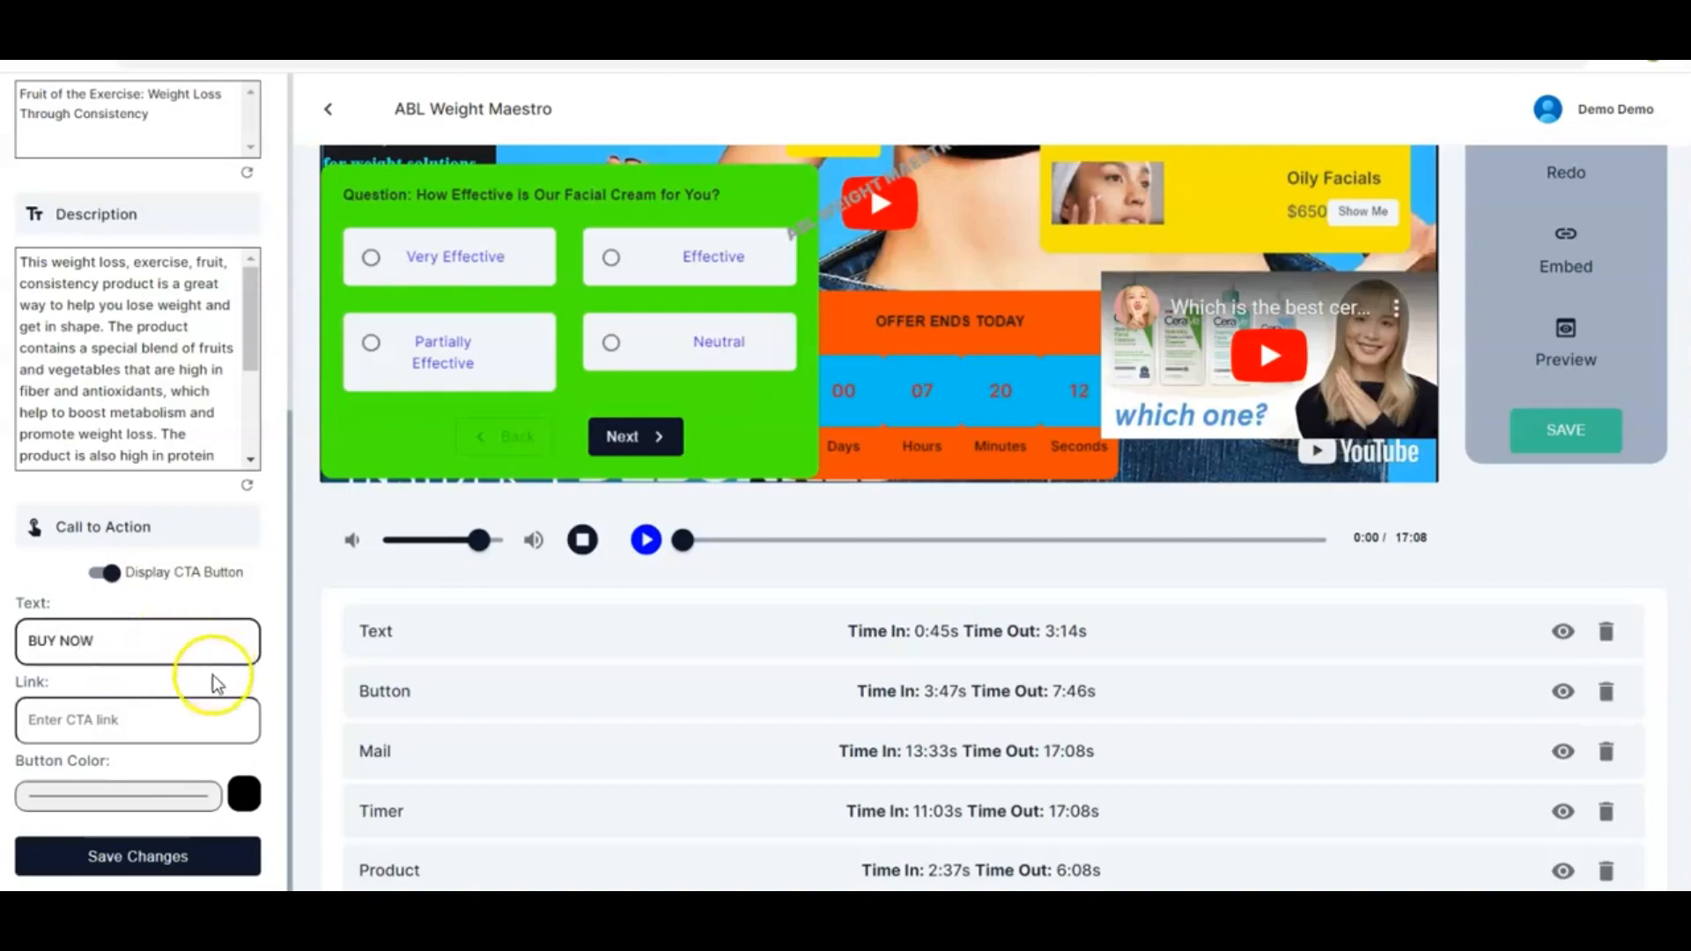
pyautogui.click(123, 721)
pyautogui.write('www.mystore/buynow')
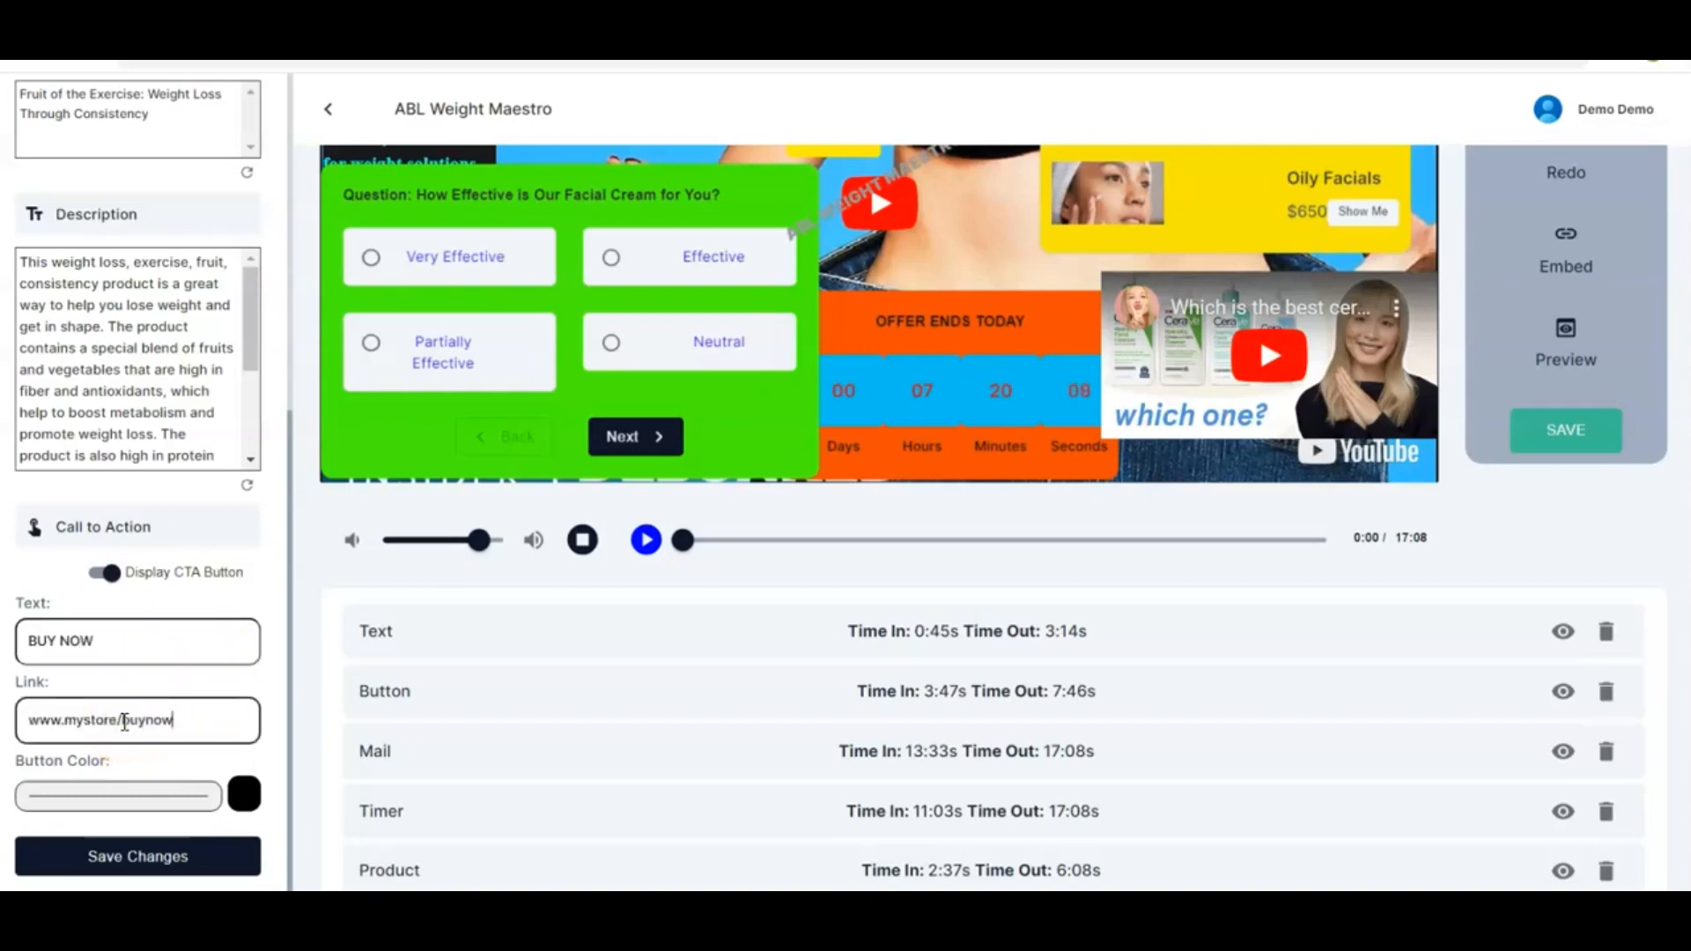
# Set the CTA button color to red and save the landing page changes
pyautogui.scroll(-2, 266, 676)
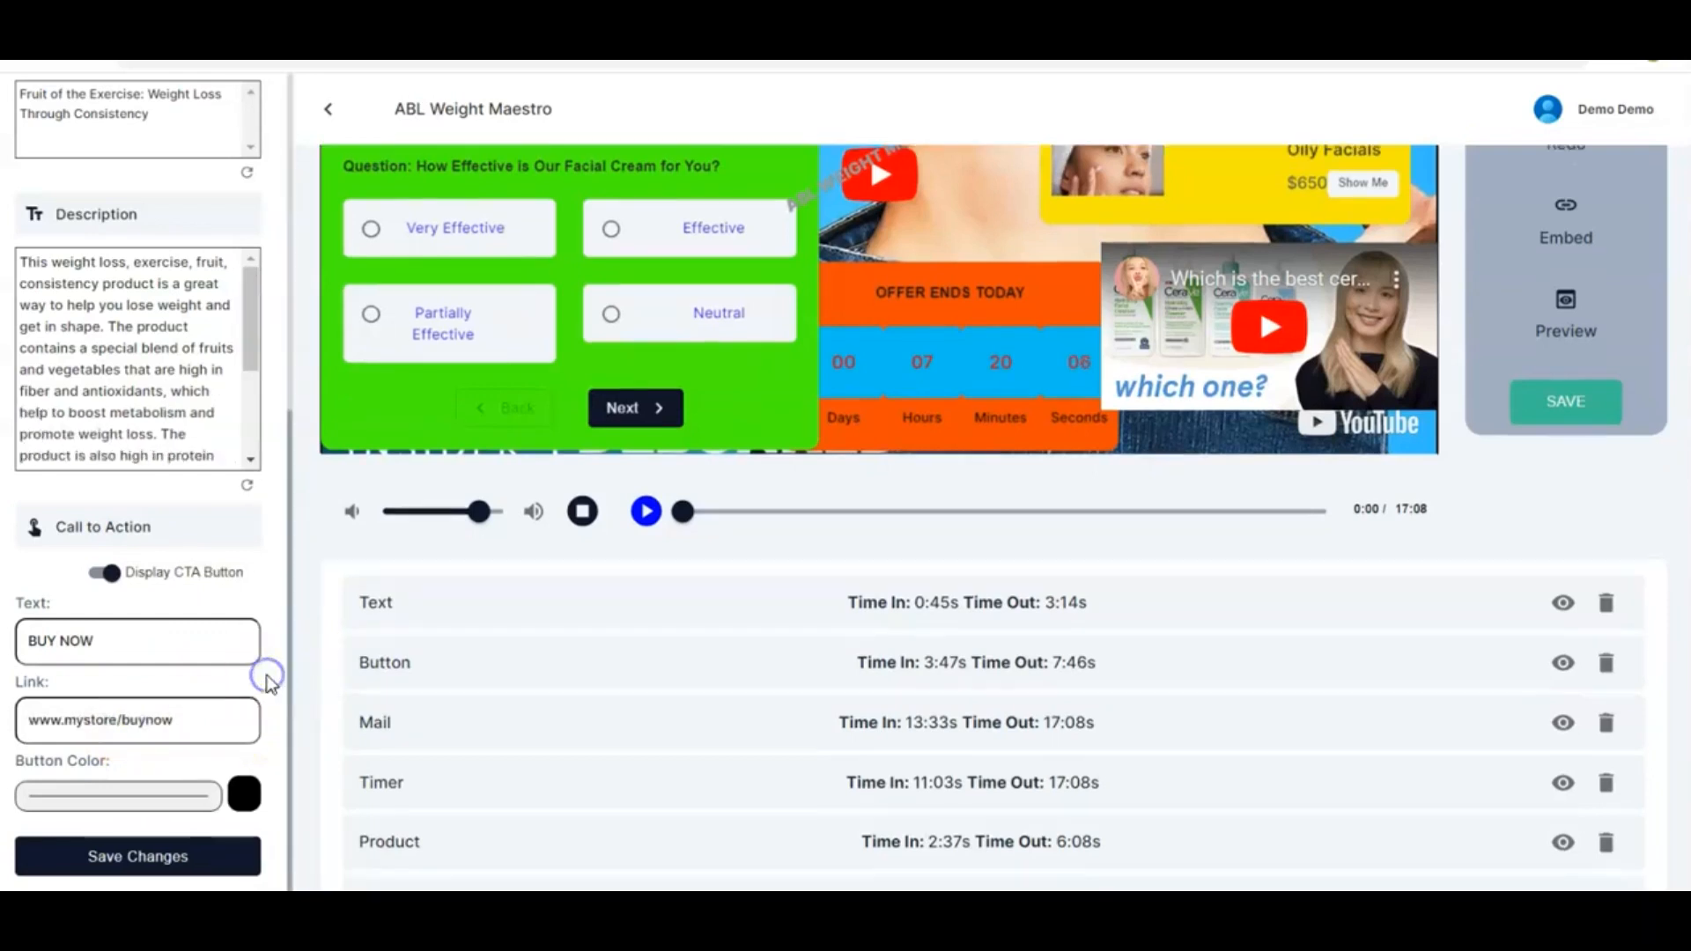
pyautogui.scroll(1, 266, 676)
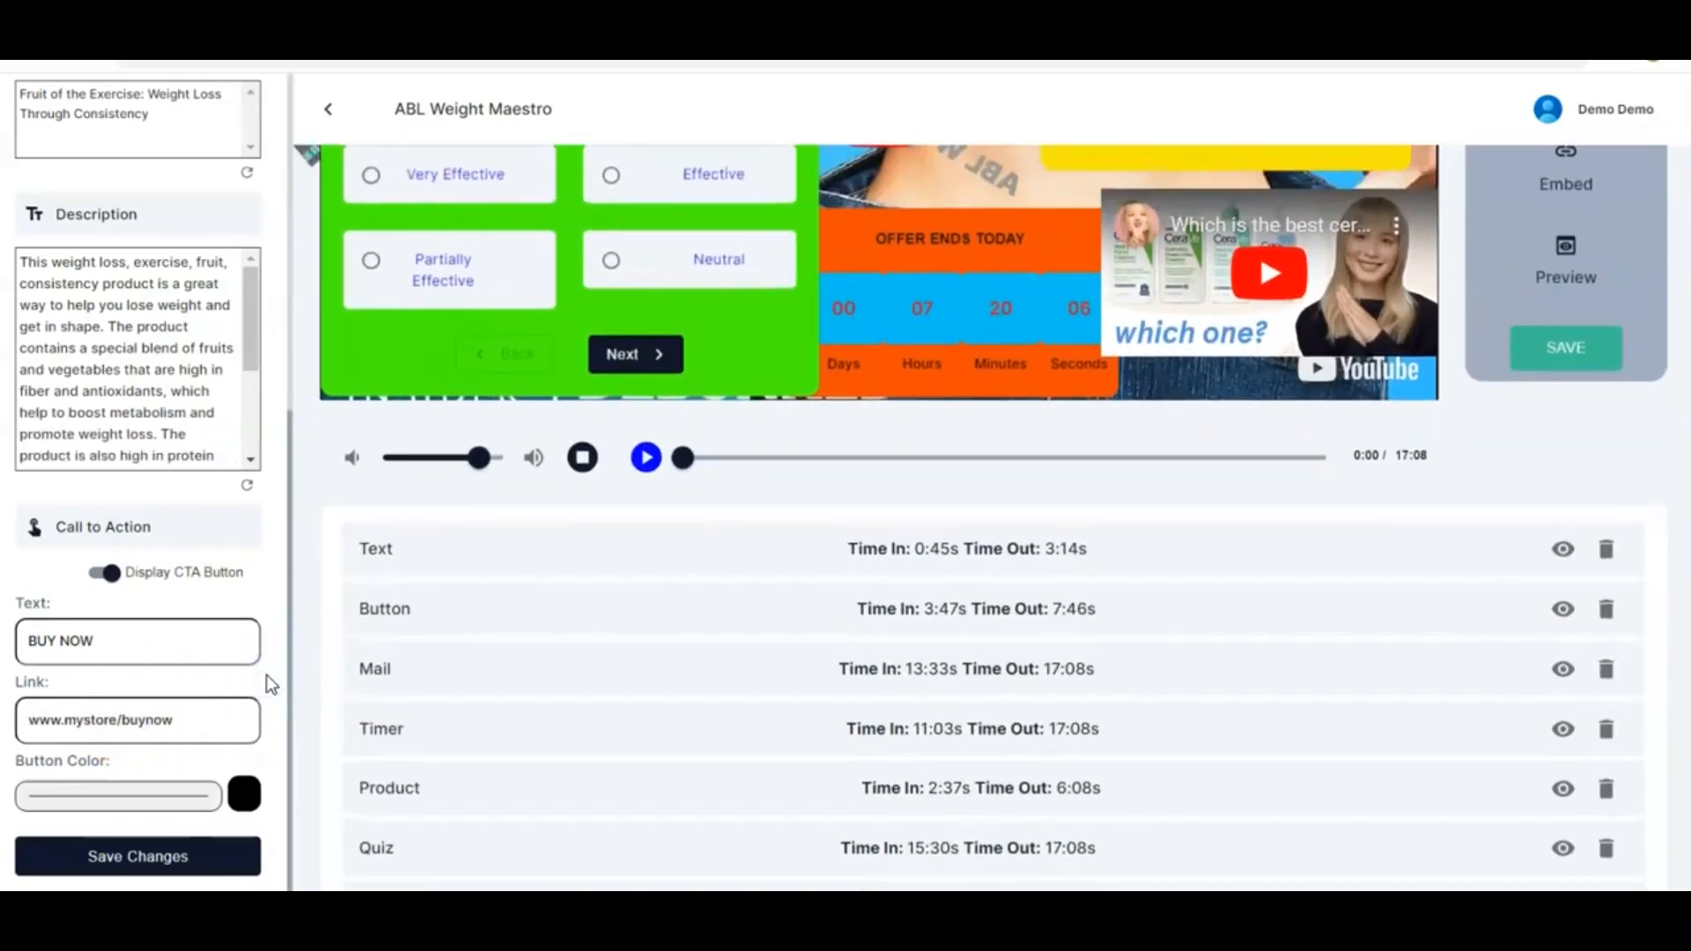
pyautogui.click(203, 801)
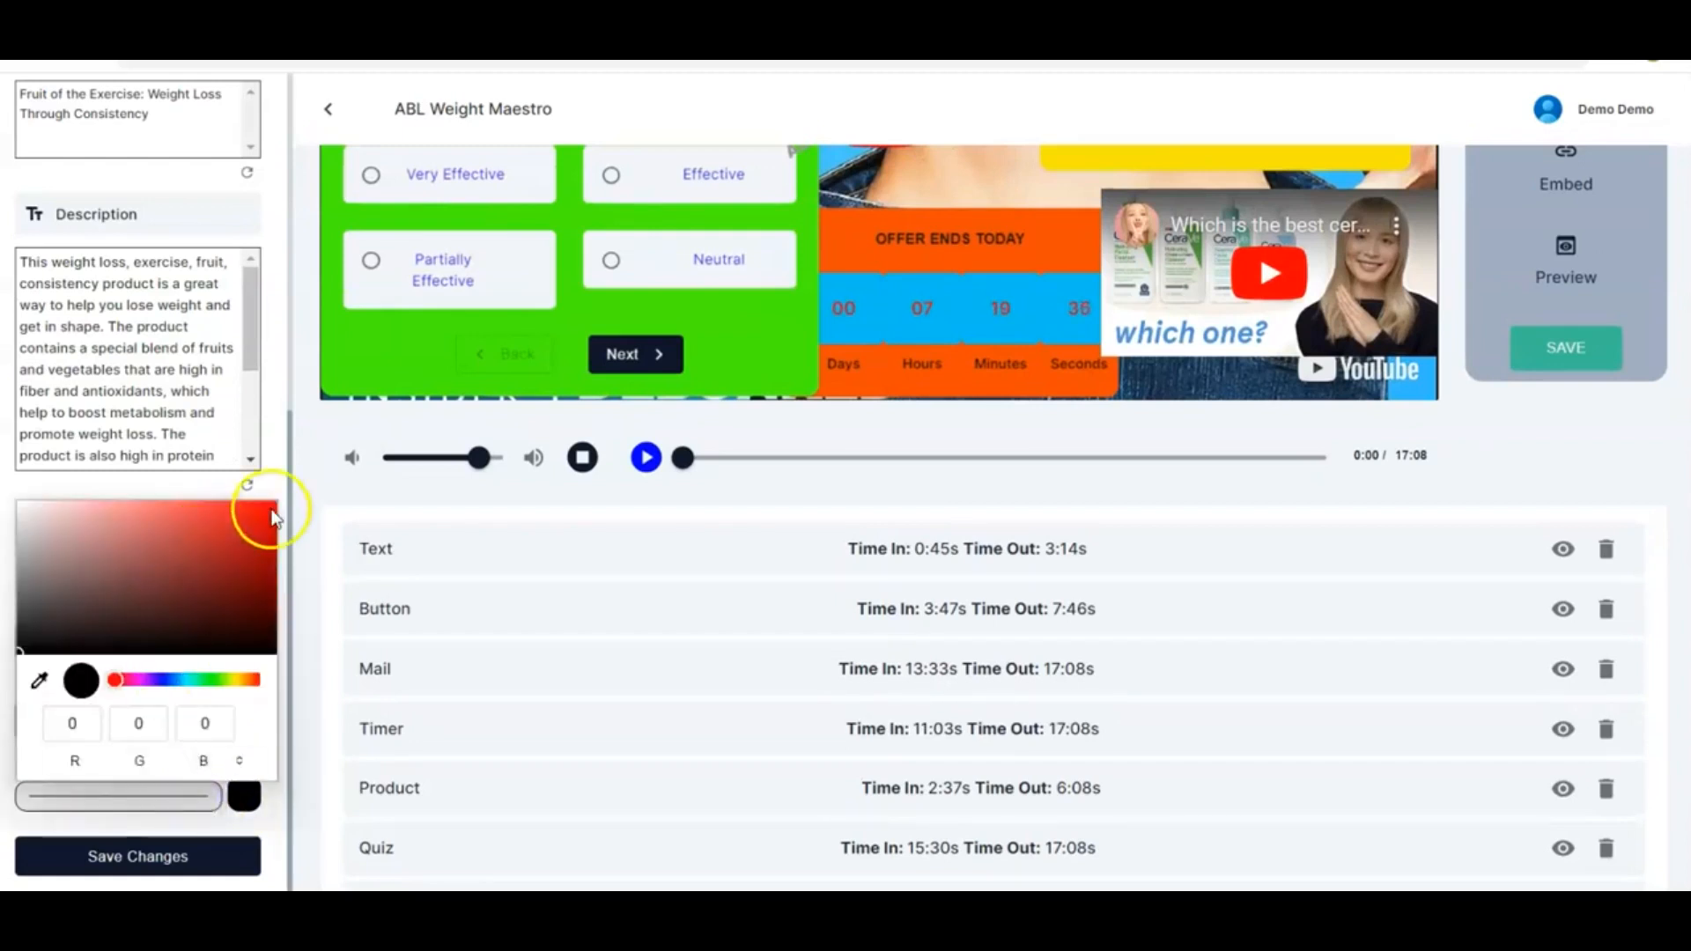
pyautogui.click(272, 505)
pyautogui.click(232, 803)
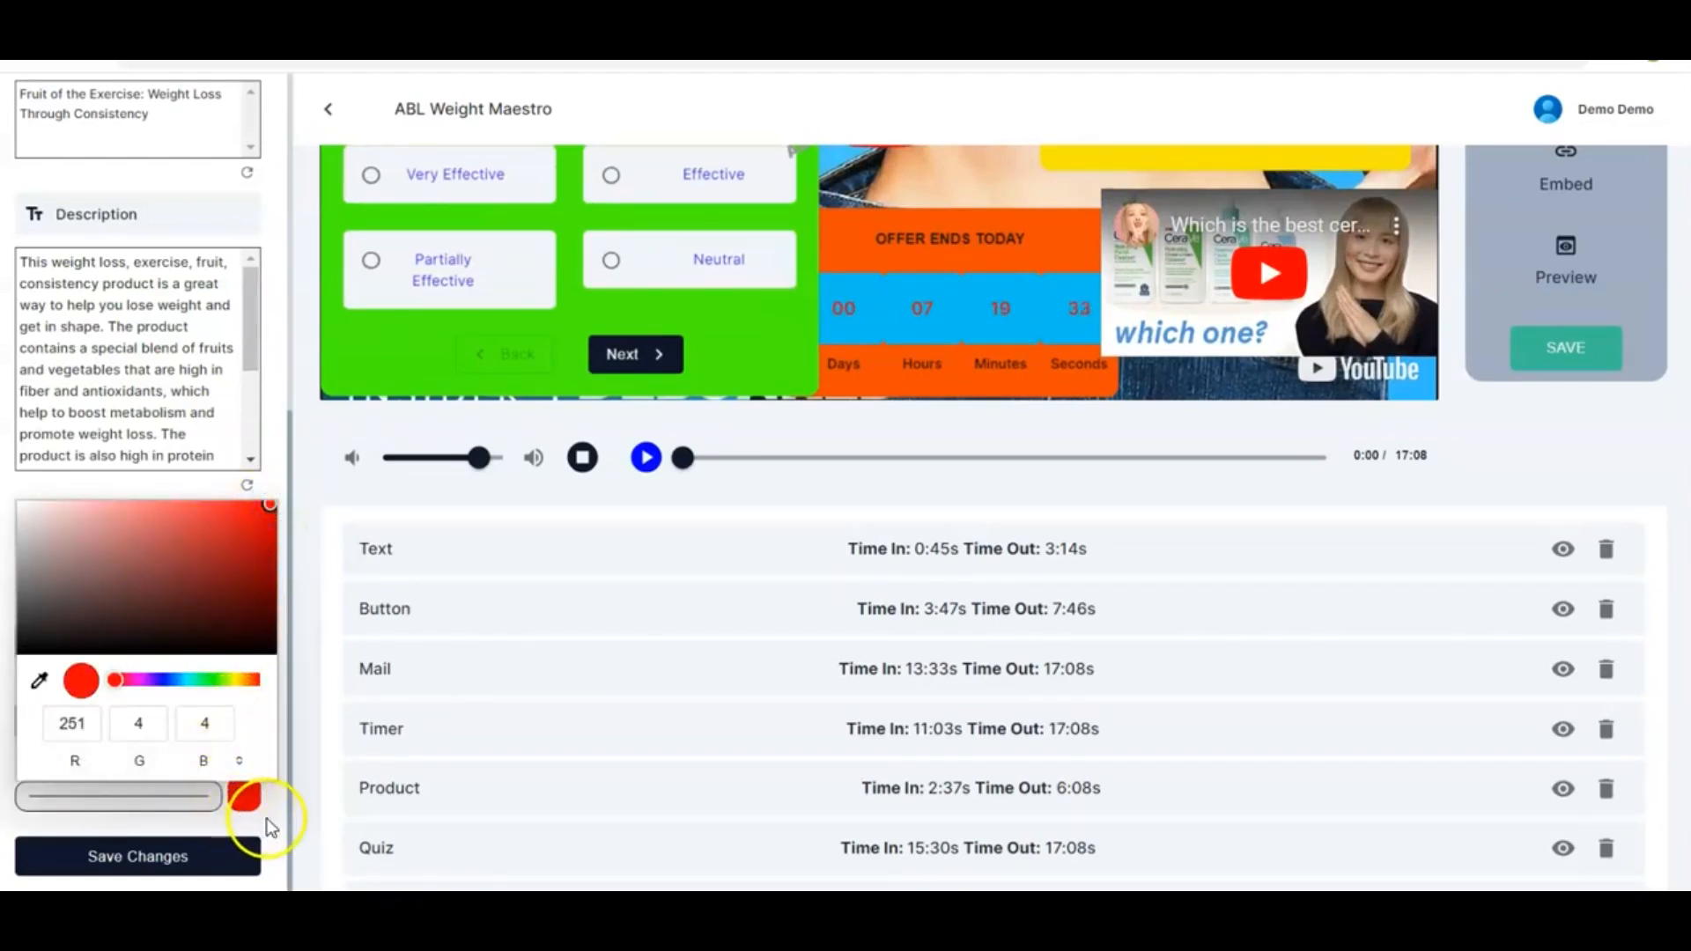
pyautogui.click(129, 859)
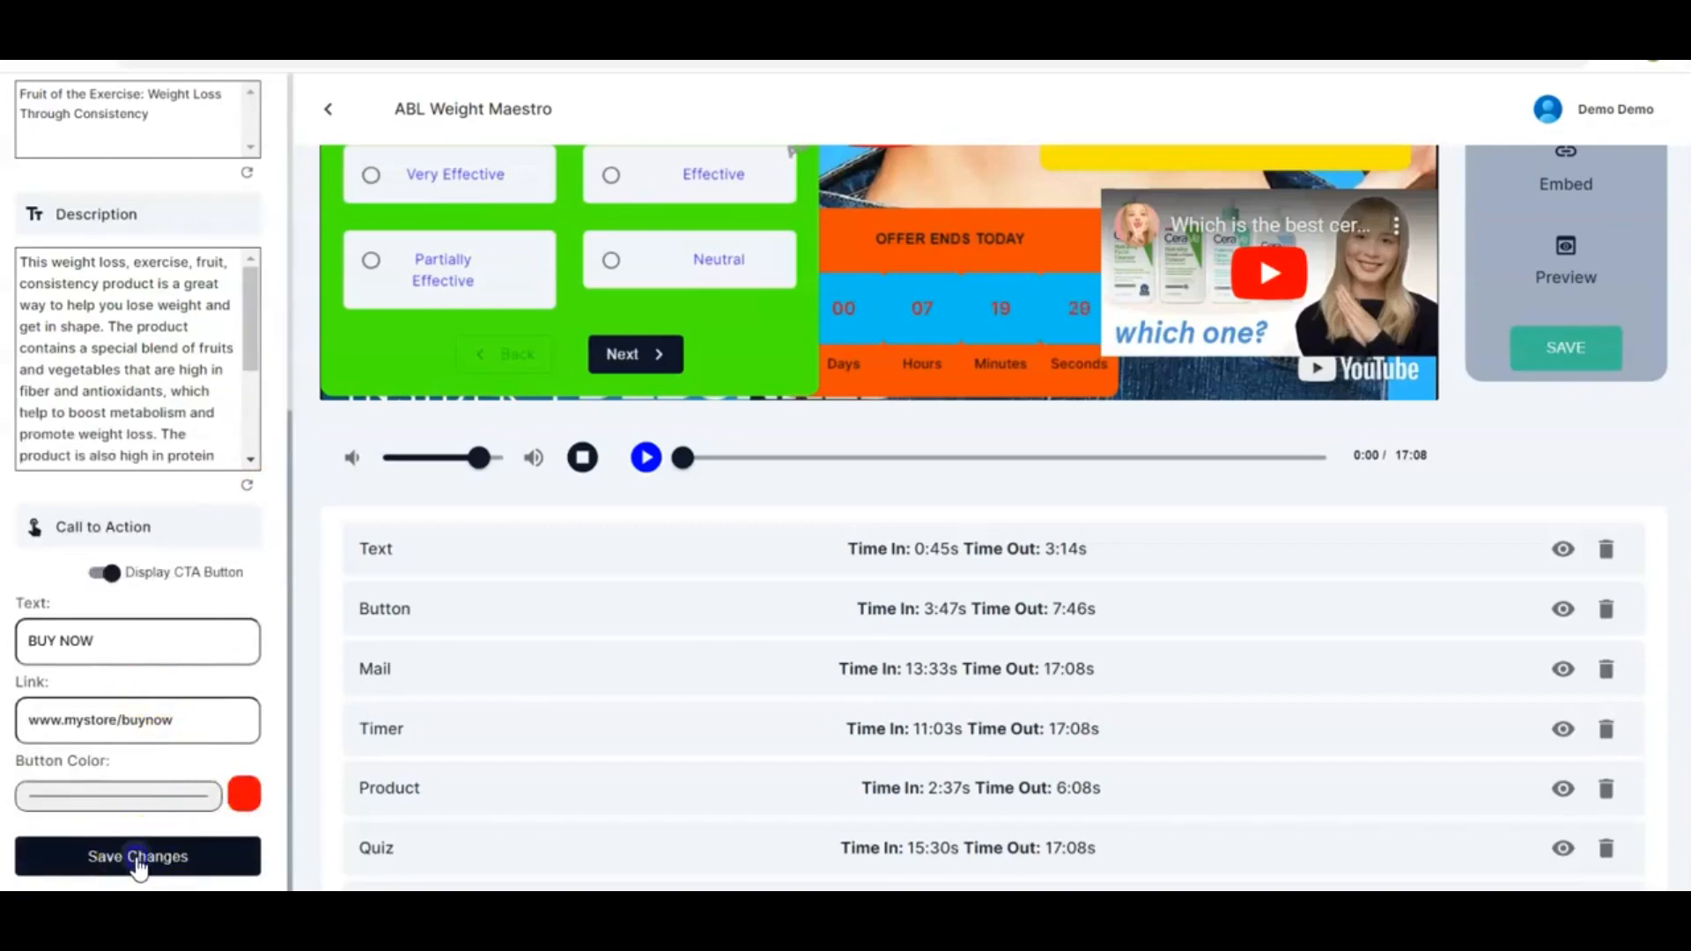
# Save the video campaign
pyautogui.scroll(4, 531, 696)
pyautogui.scroll(-2, 531, 695)
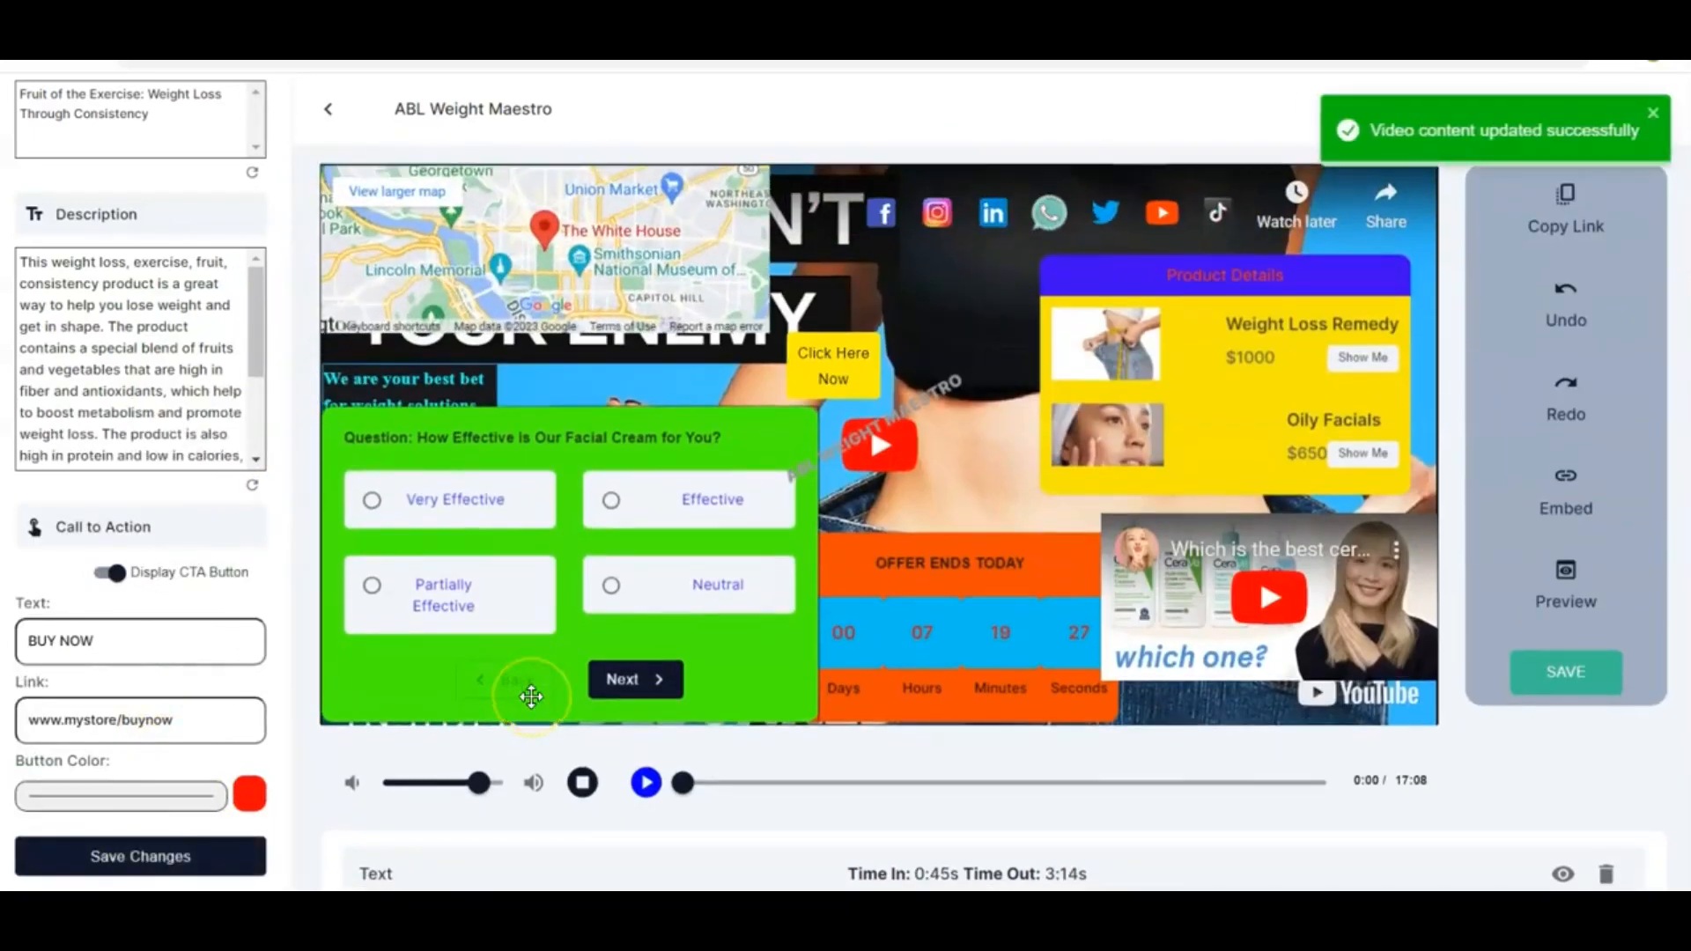
pyautogui.scroll(1, 531, 695)
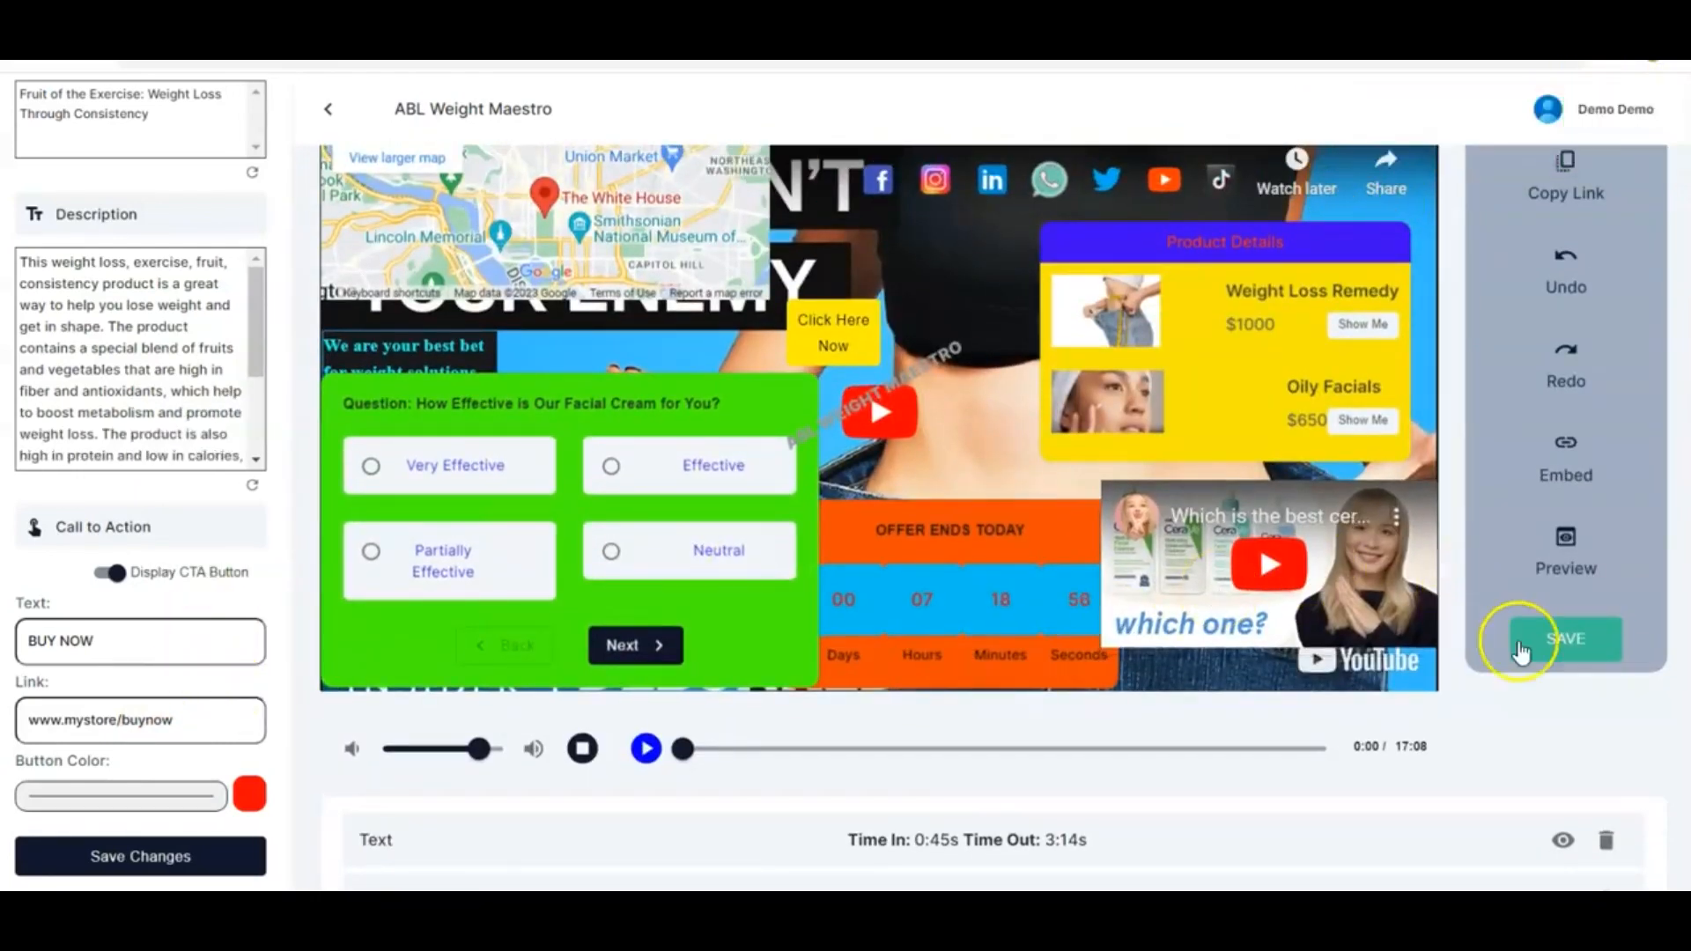
pyautogui.click(1564, 643)
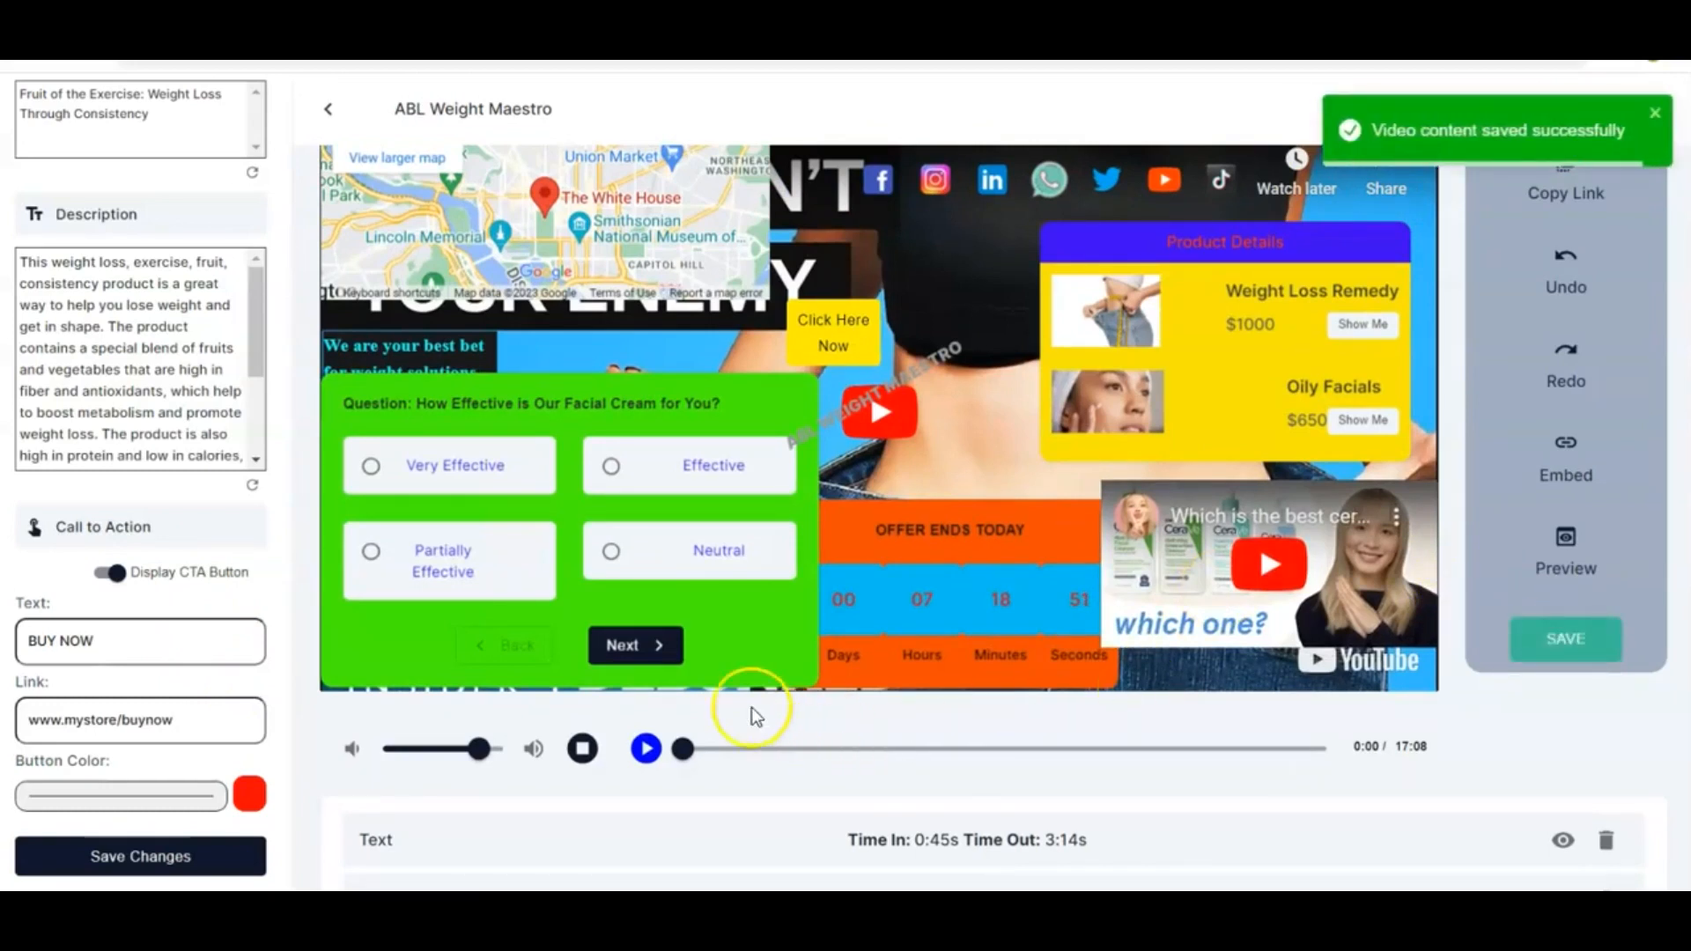
# Open the campaign preview and review the landing page headline, description and BUY NOW button
pyautogui.scroll(-1, 263, 715)
pyautogui.scroll(2, 262, 715)
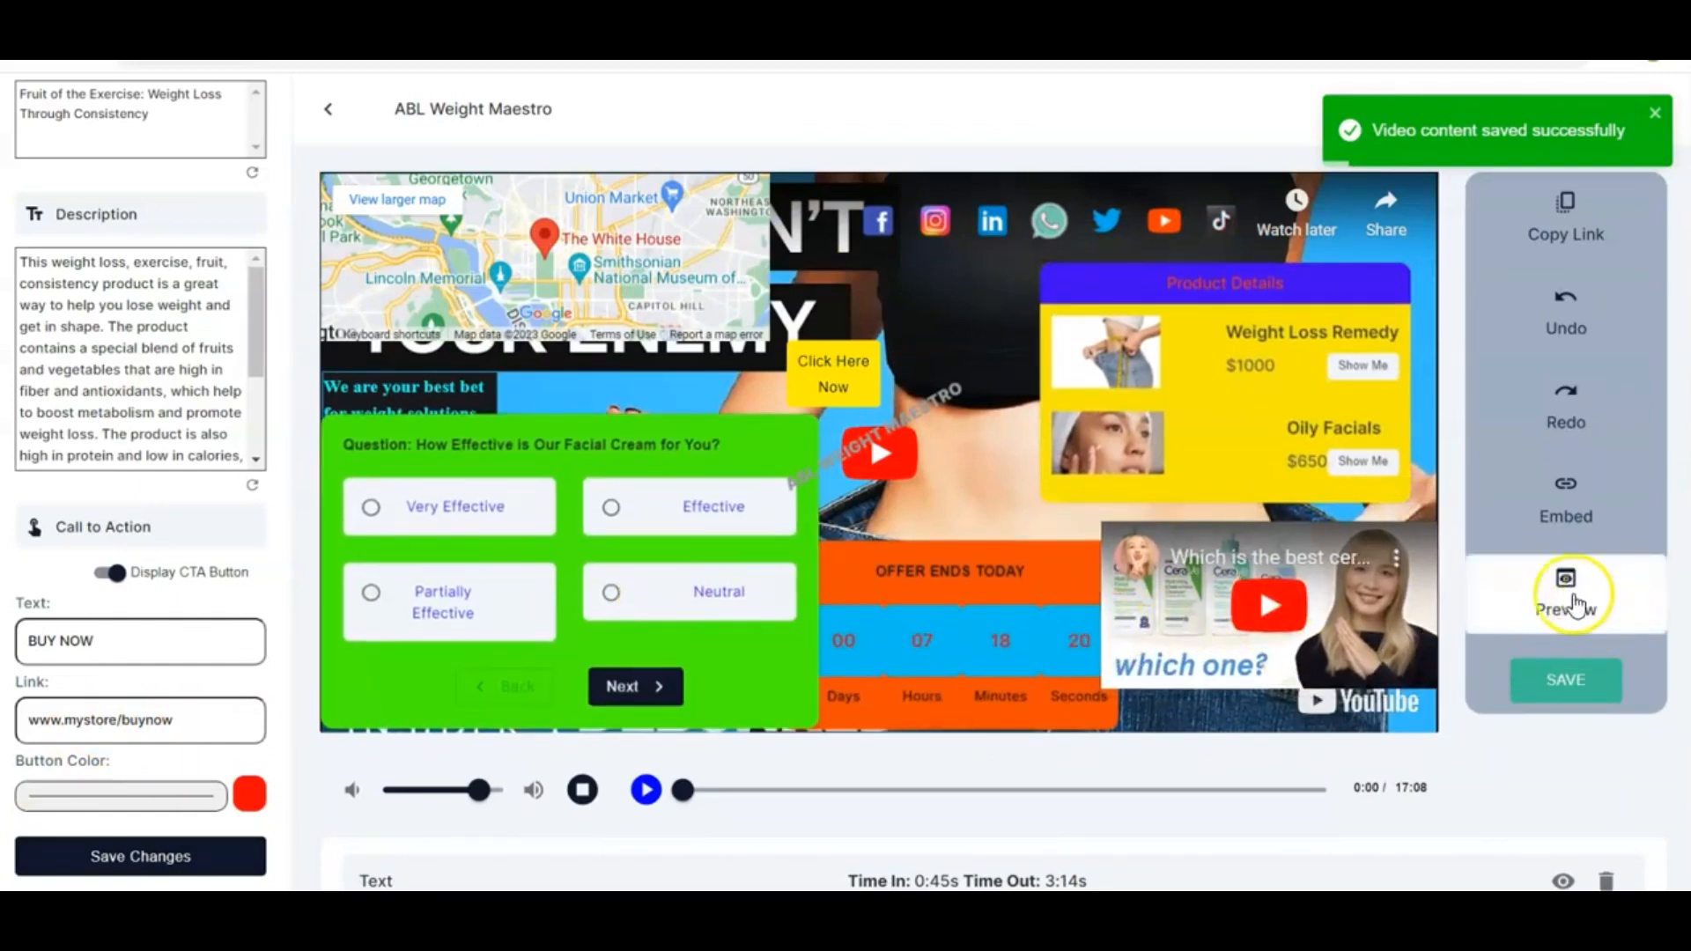
pyautogui.click(1552, 616)
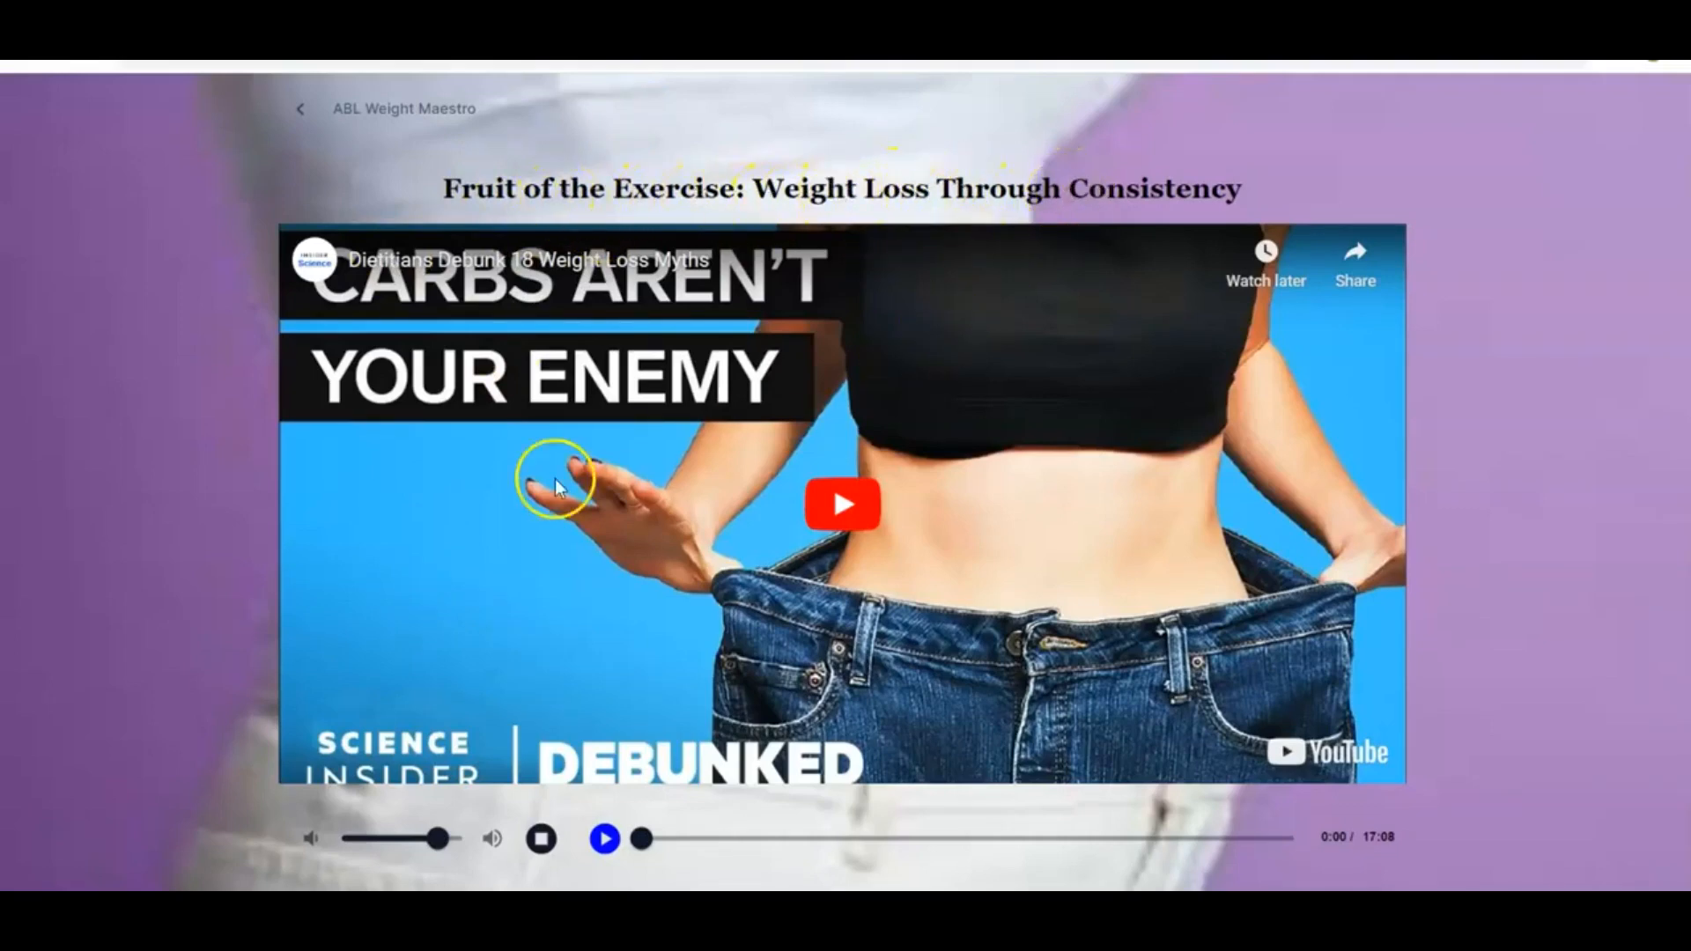
pyautogui.scroll(-2, 310, 499)
pyautogui.scroll(-1, 312, 500)
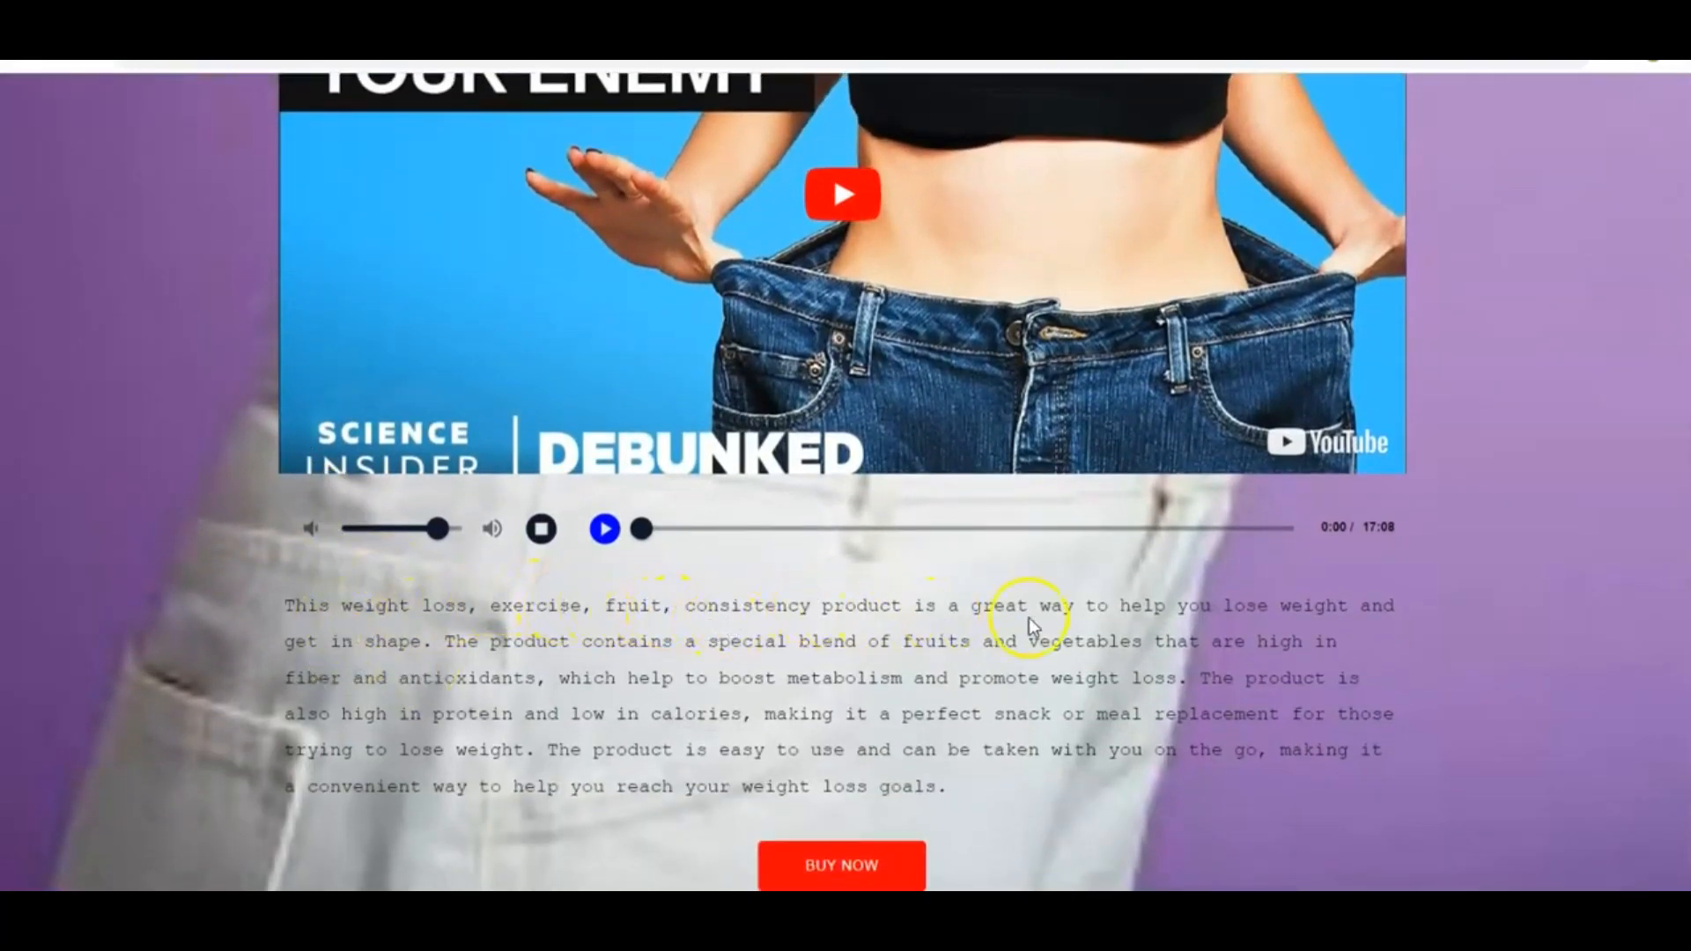
pyautogui.scroll(-1, 555, 747)
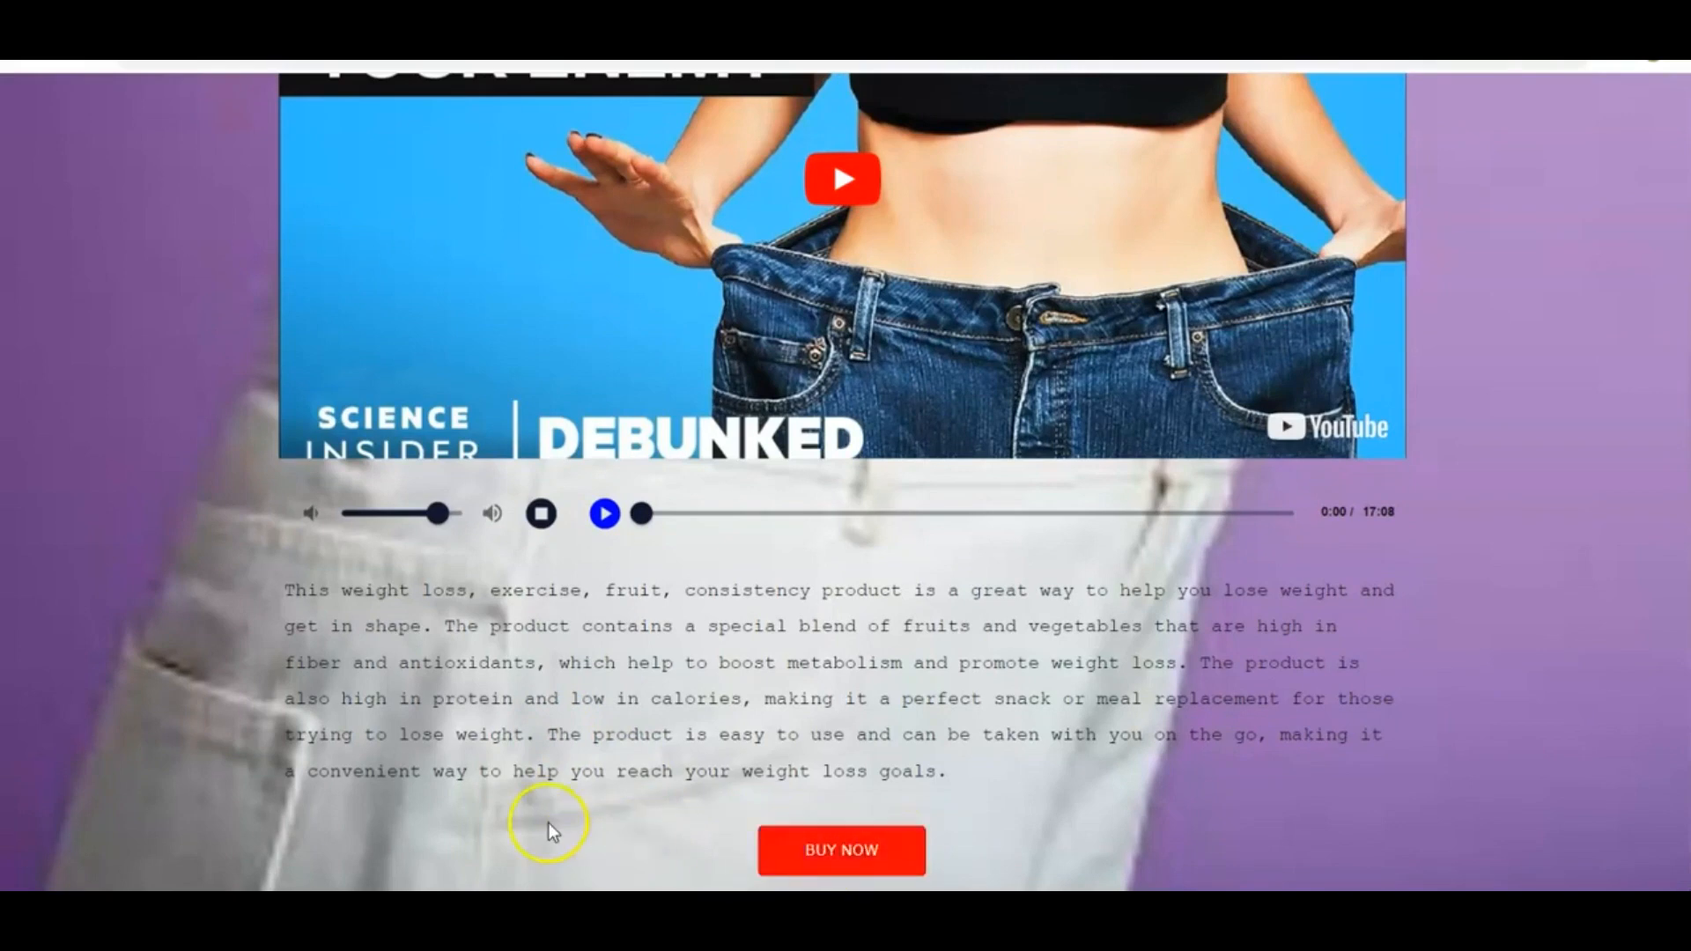
pyautogui.scroll(3, 660, 645)
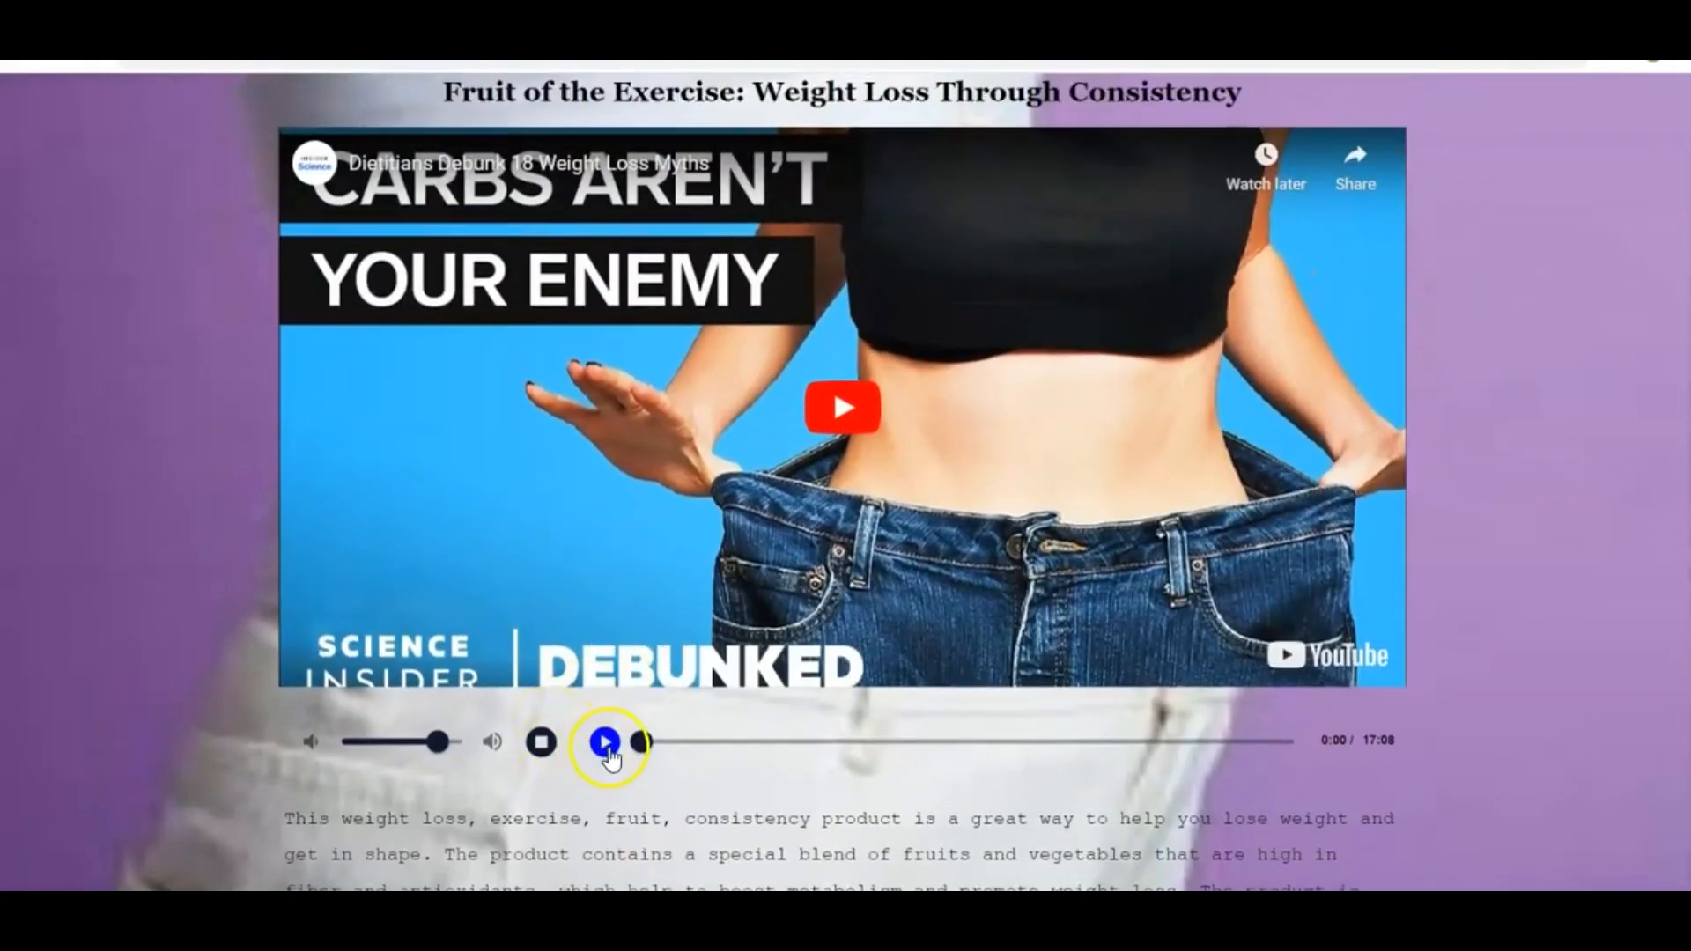
# Play the preview video, seek through it to check the timed interactive elements, and play the embedded YouTube video
pyautogui.click(604, 744)
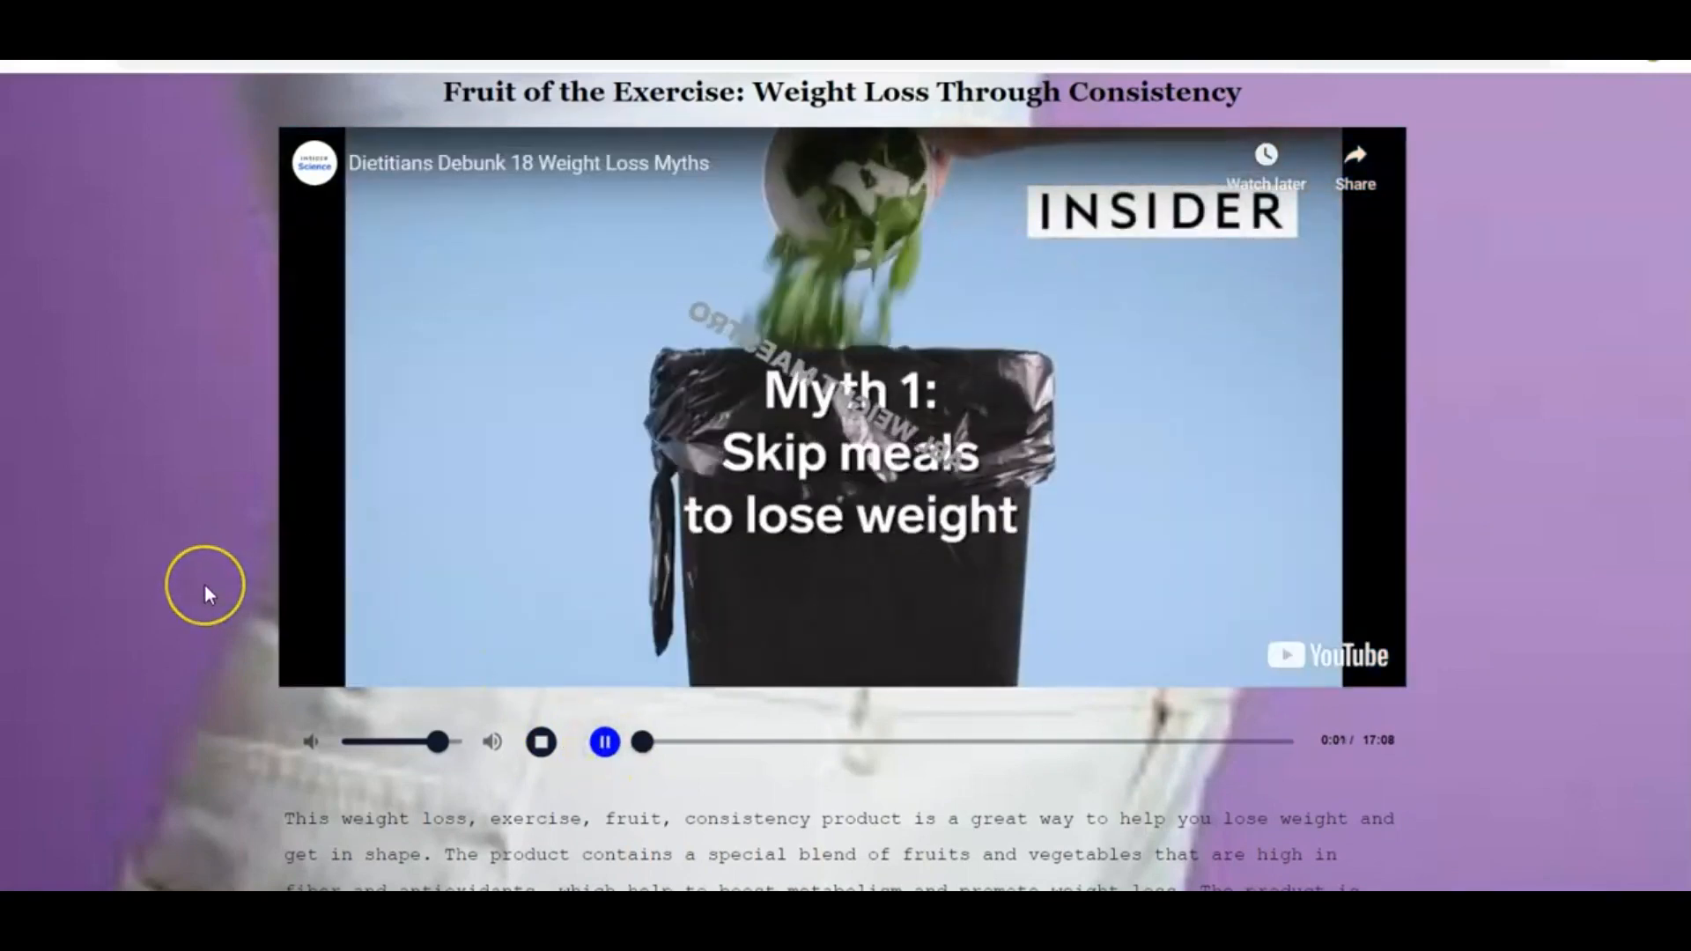
pyautogui.scroll(1, 205, 585)
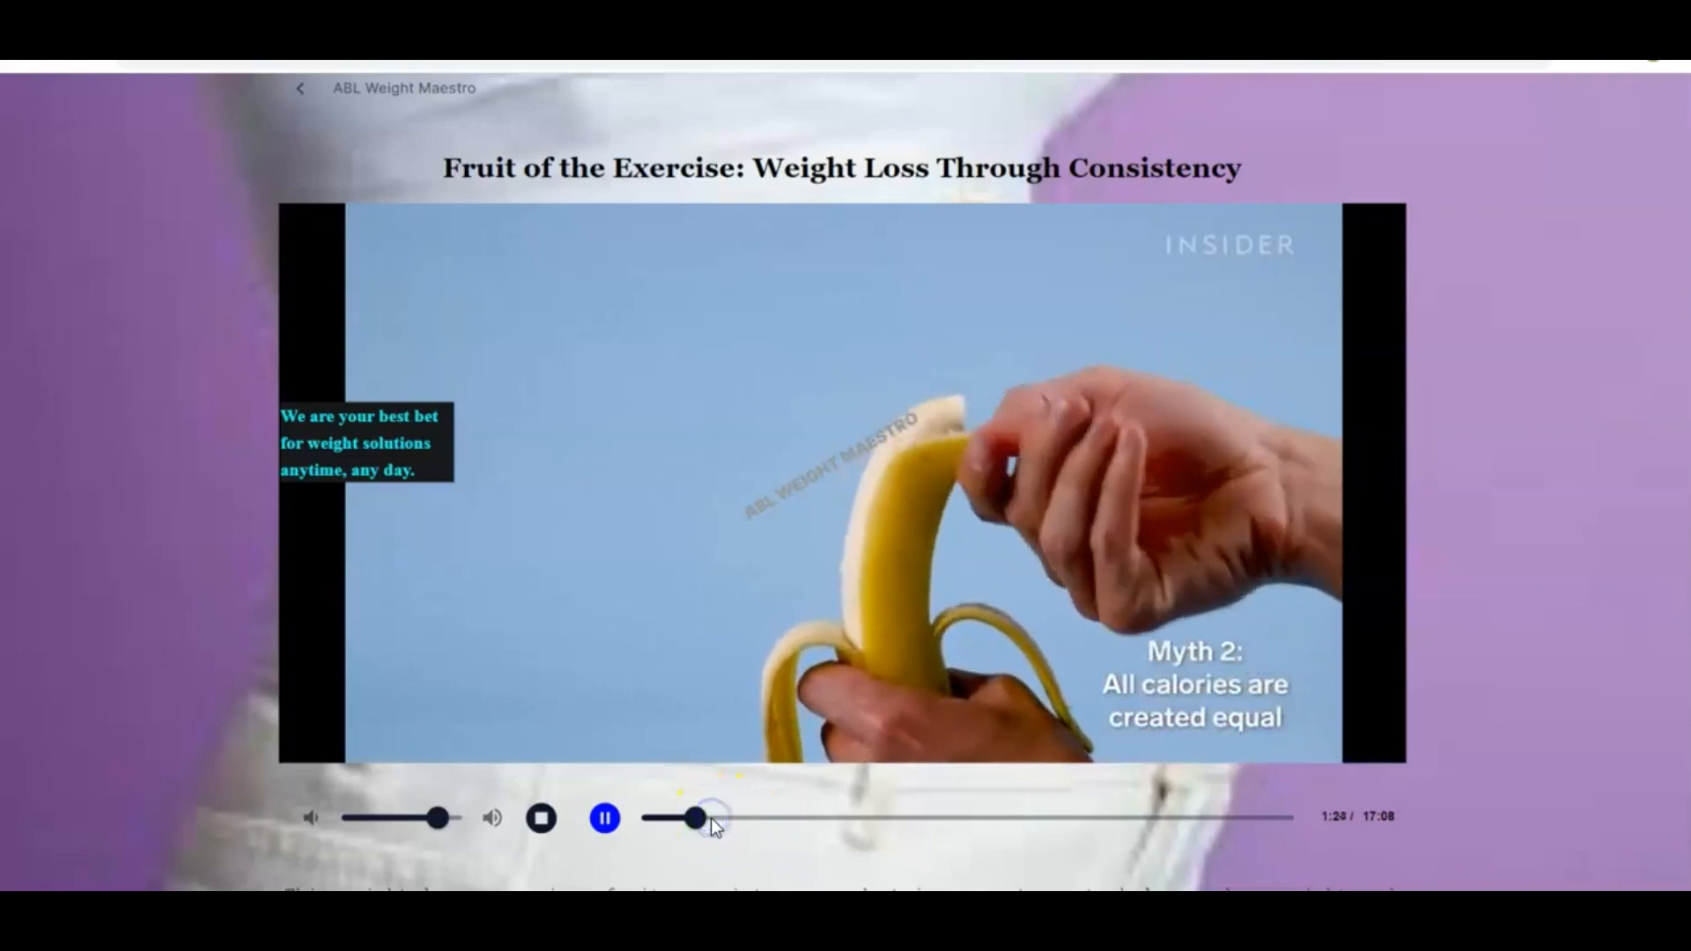
pyautogui.moveTo(711, 817); pyautogui.dragTo(745, 821)
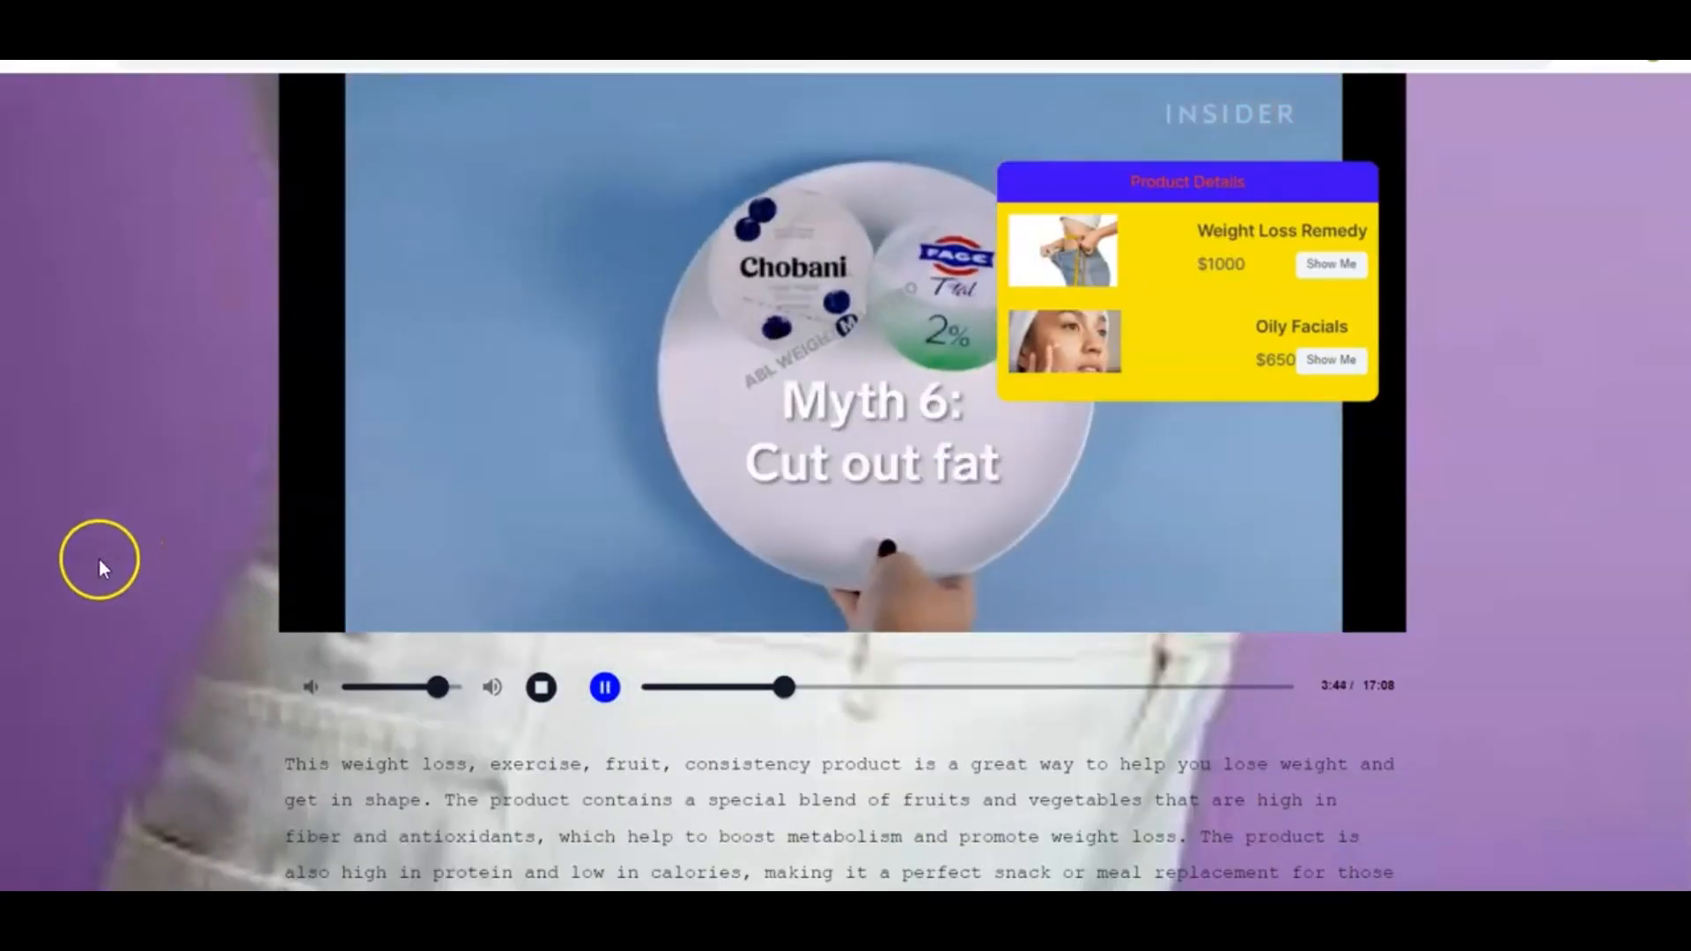
pyautogui.click(1024, 688)
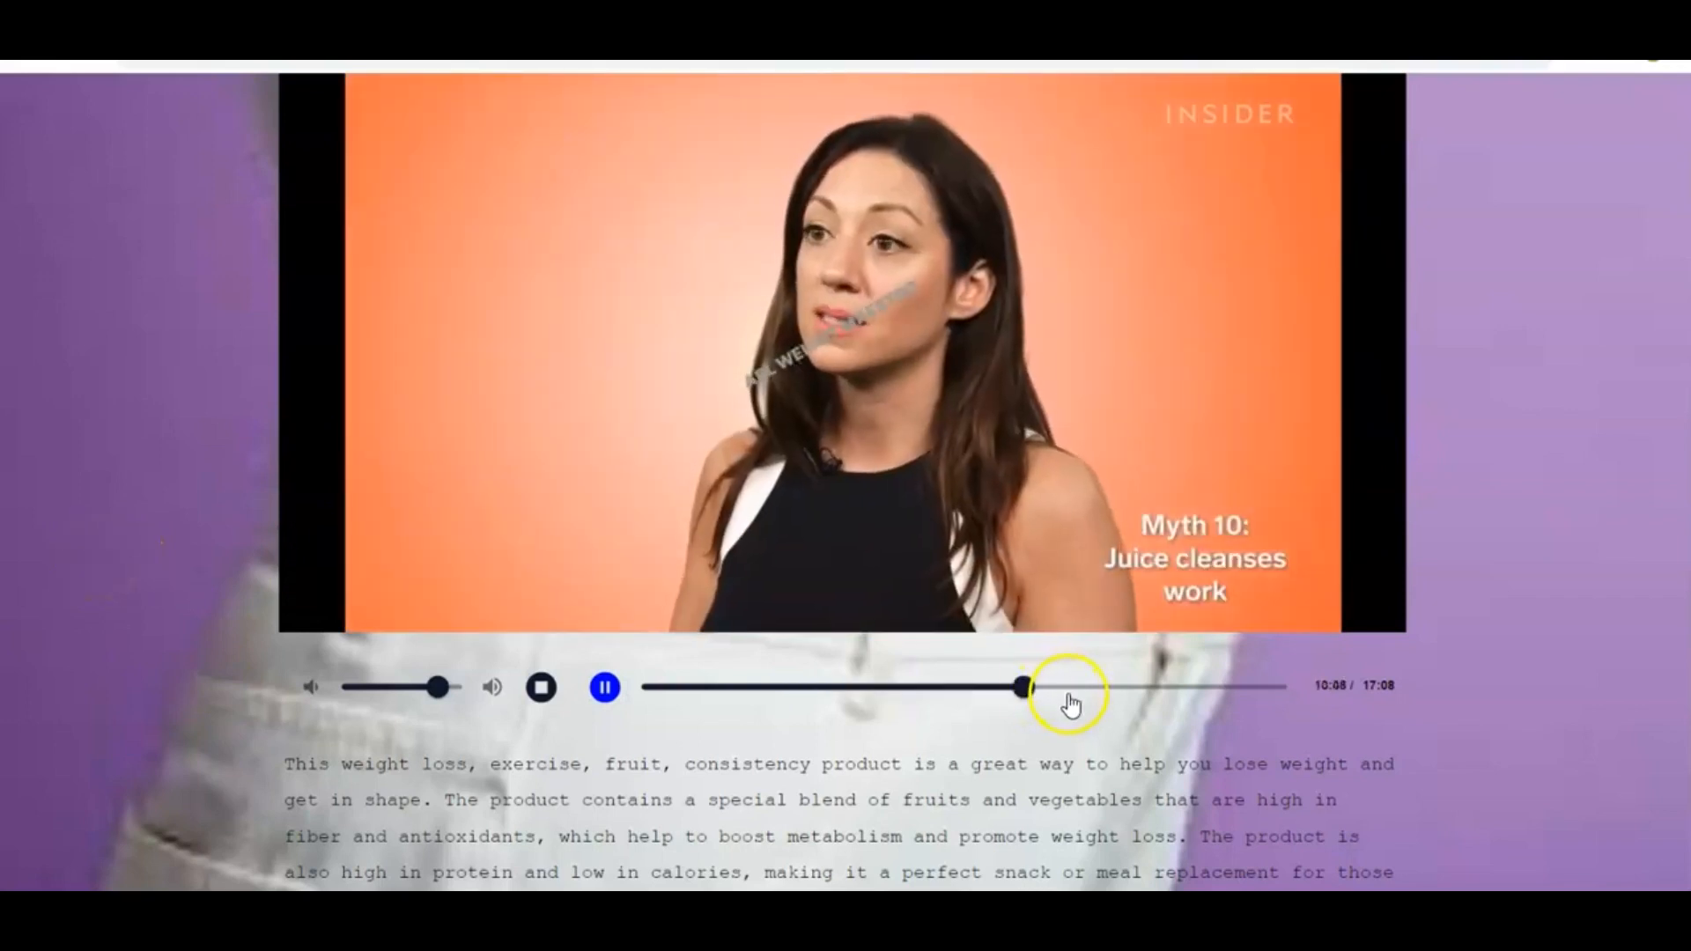
pyautogui.click(1068, 691)
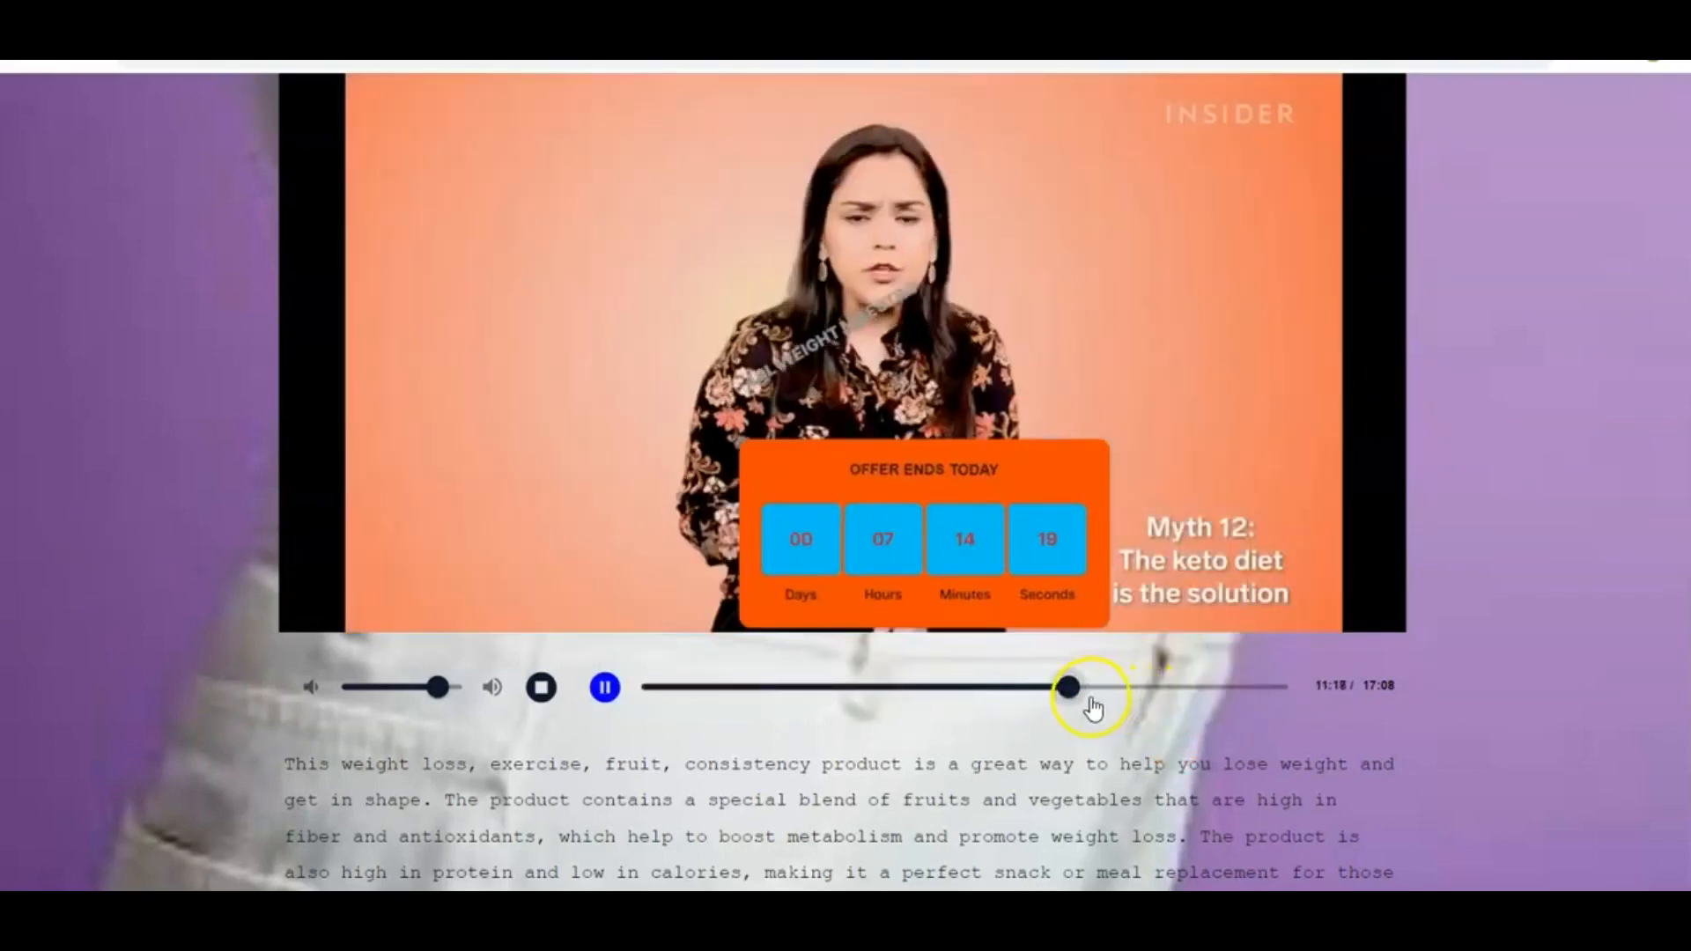
pyautogui.click(1148, 688)
pyautogui.scroll(1, 1180, 688)
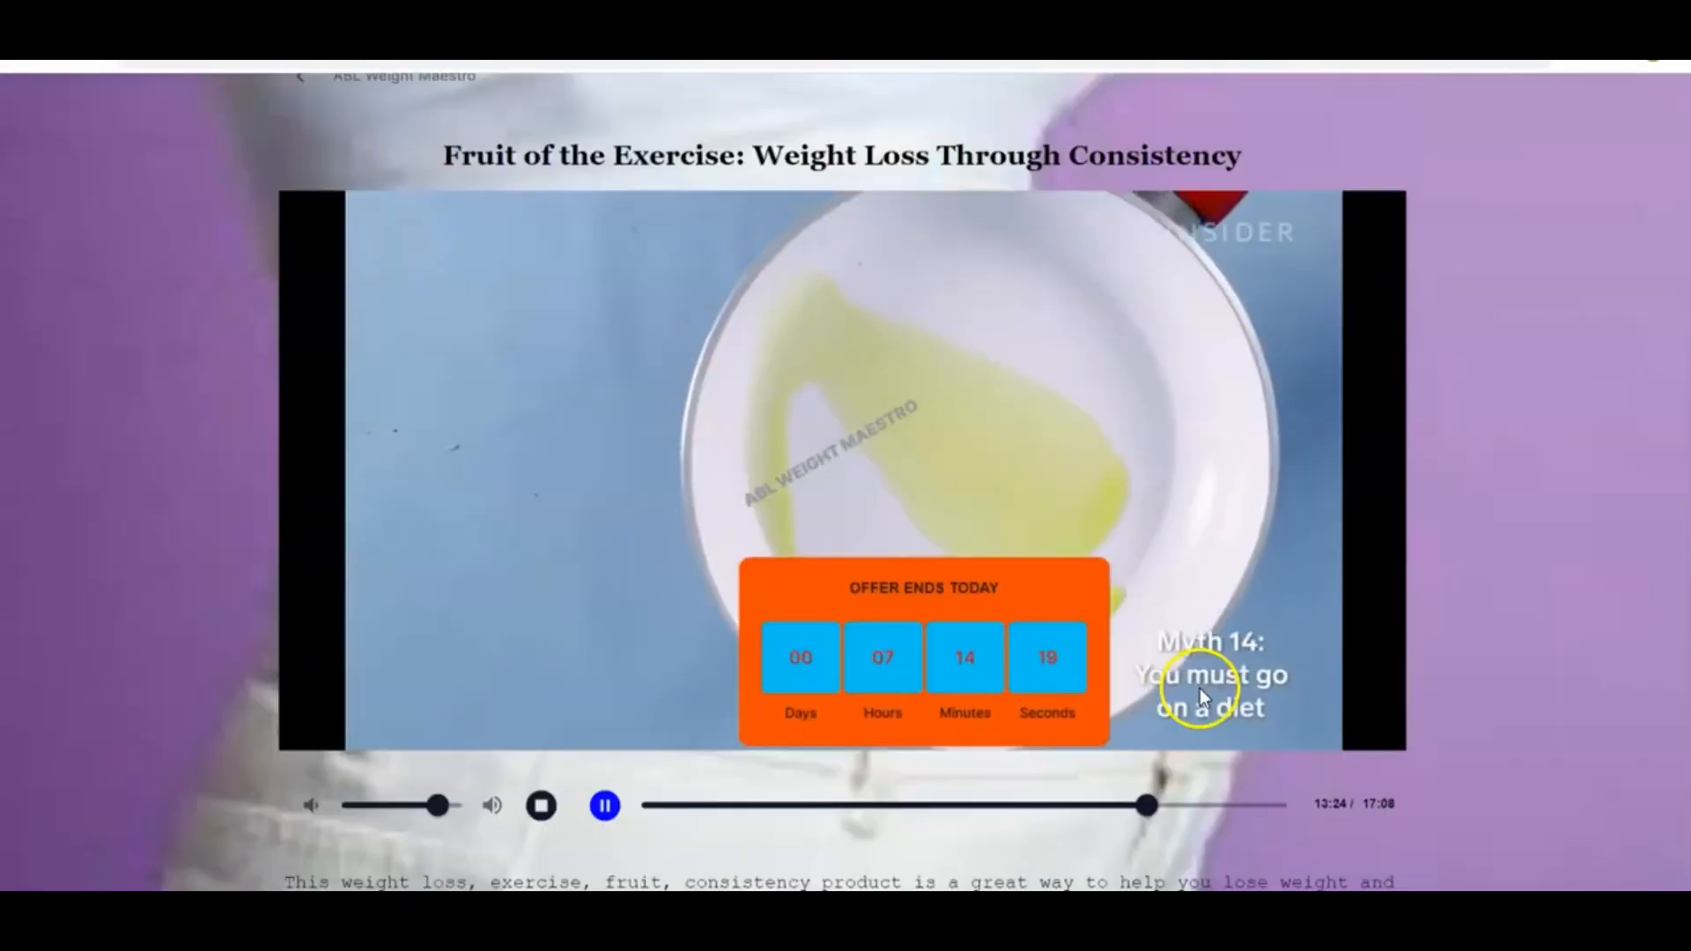
pyautogui.click(1190, 806)
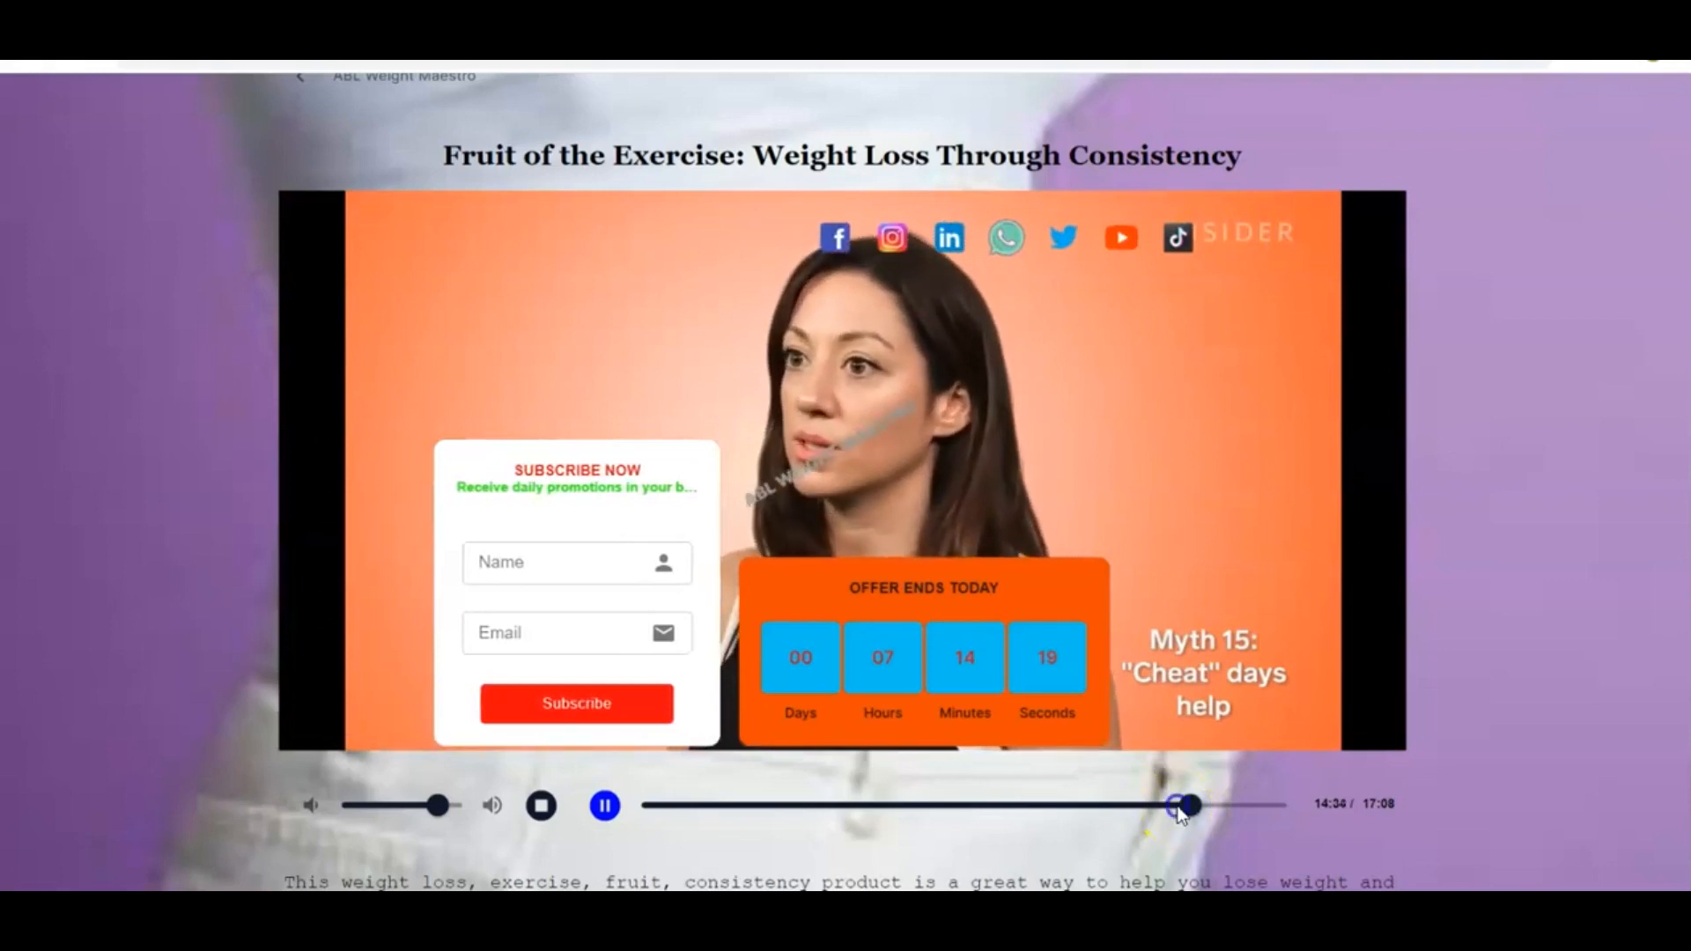
pyautogui.click(1230, 806)
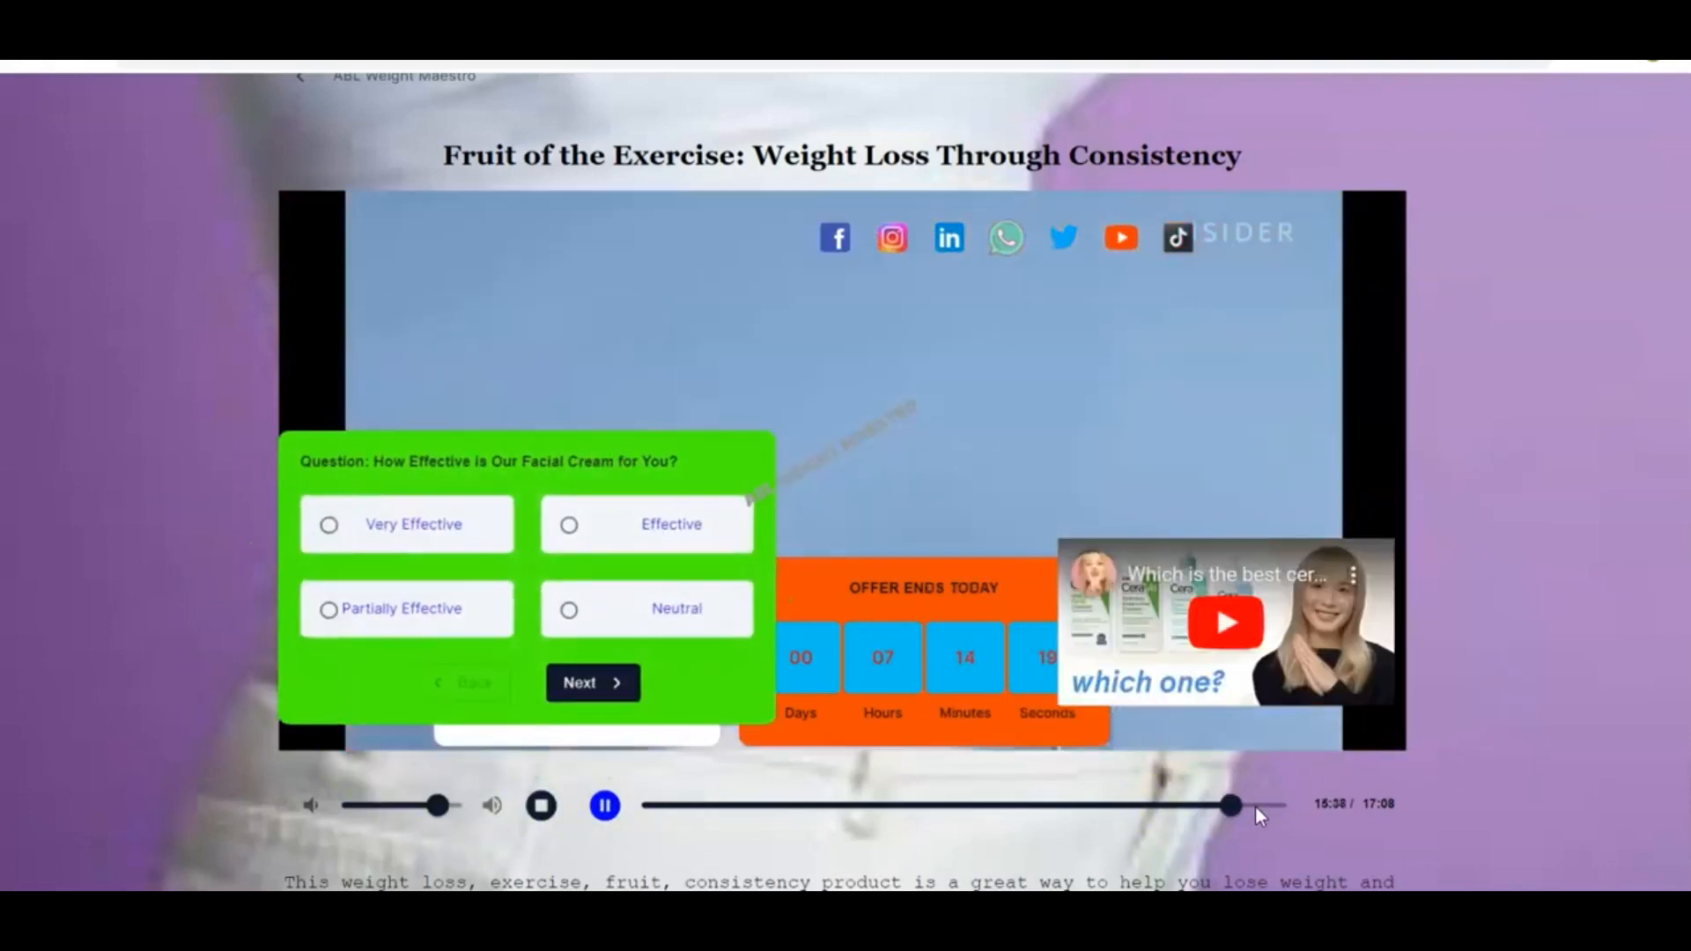
pyautogui.click(1224, 627)
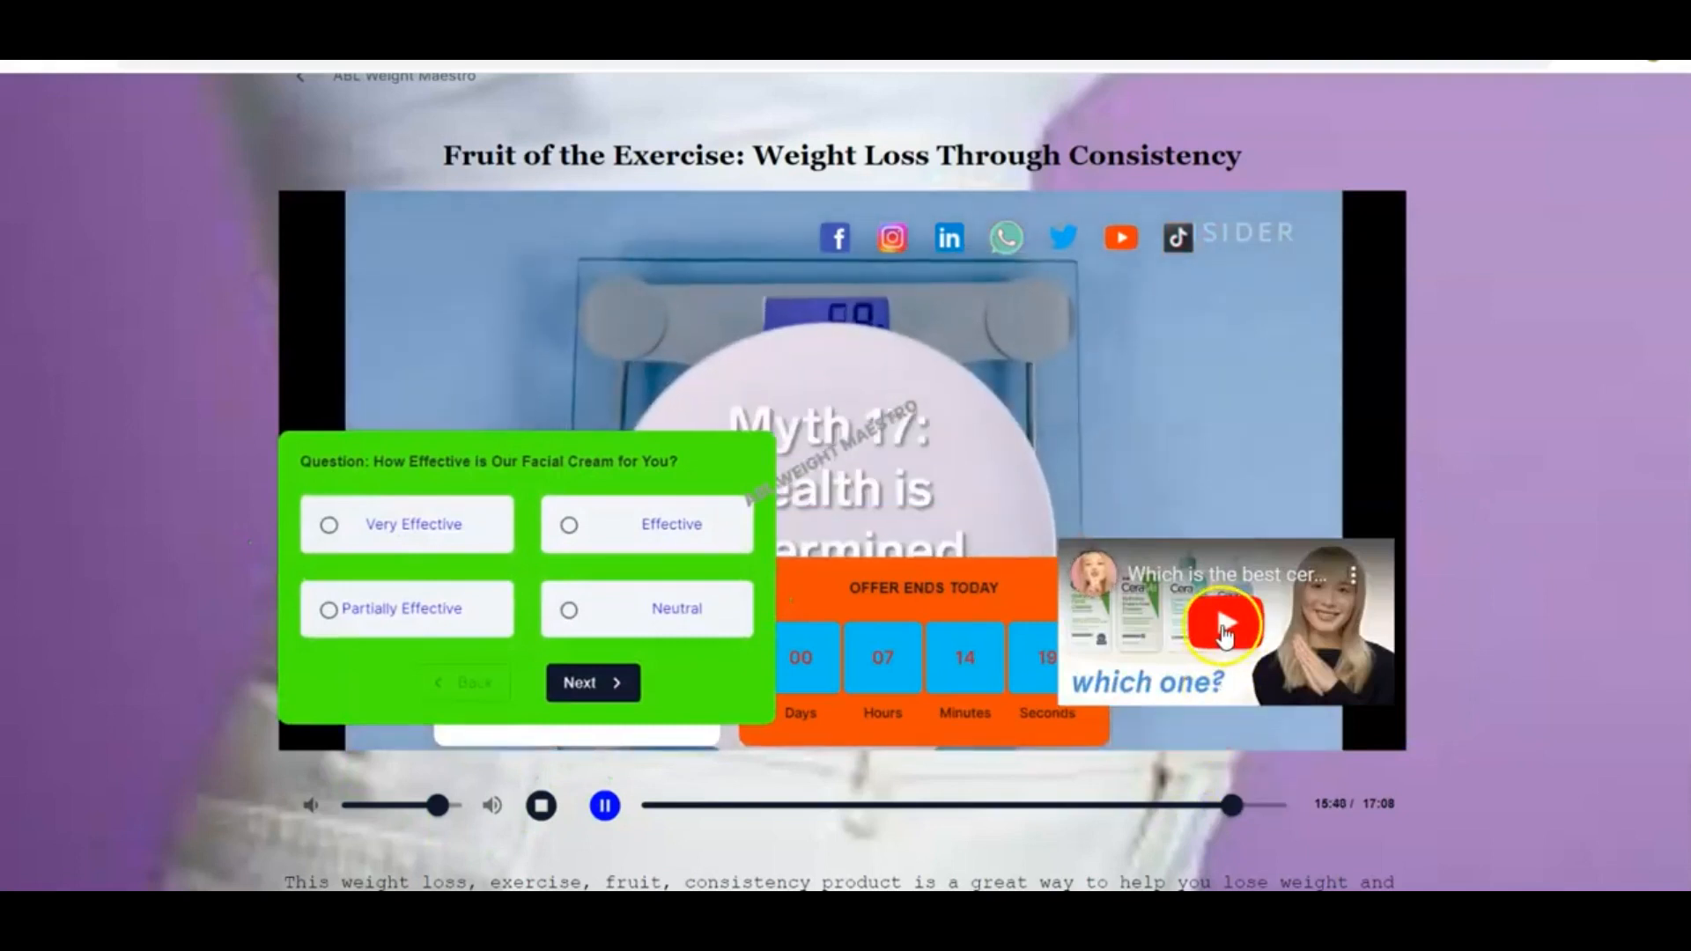
pyautogui.click(1222, 627)
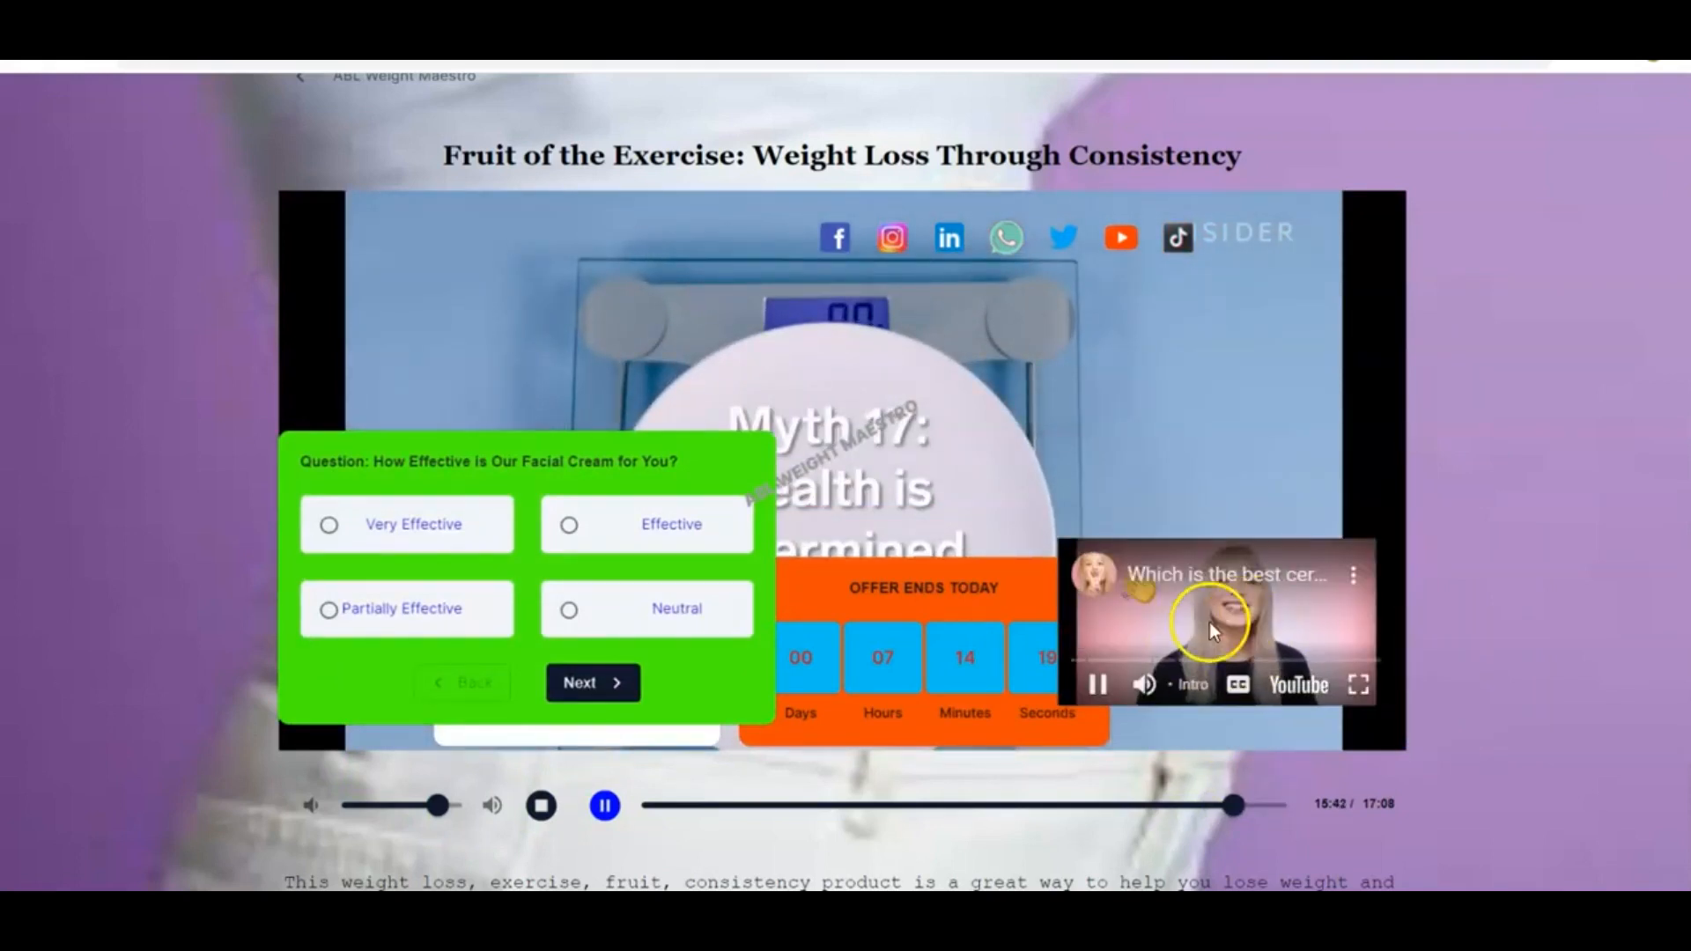